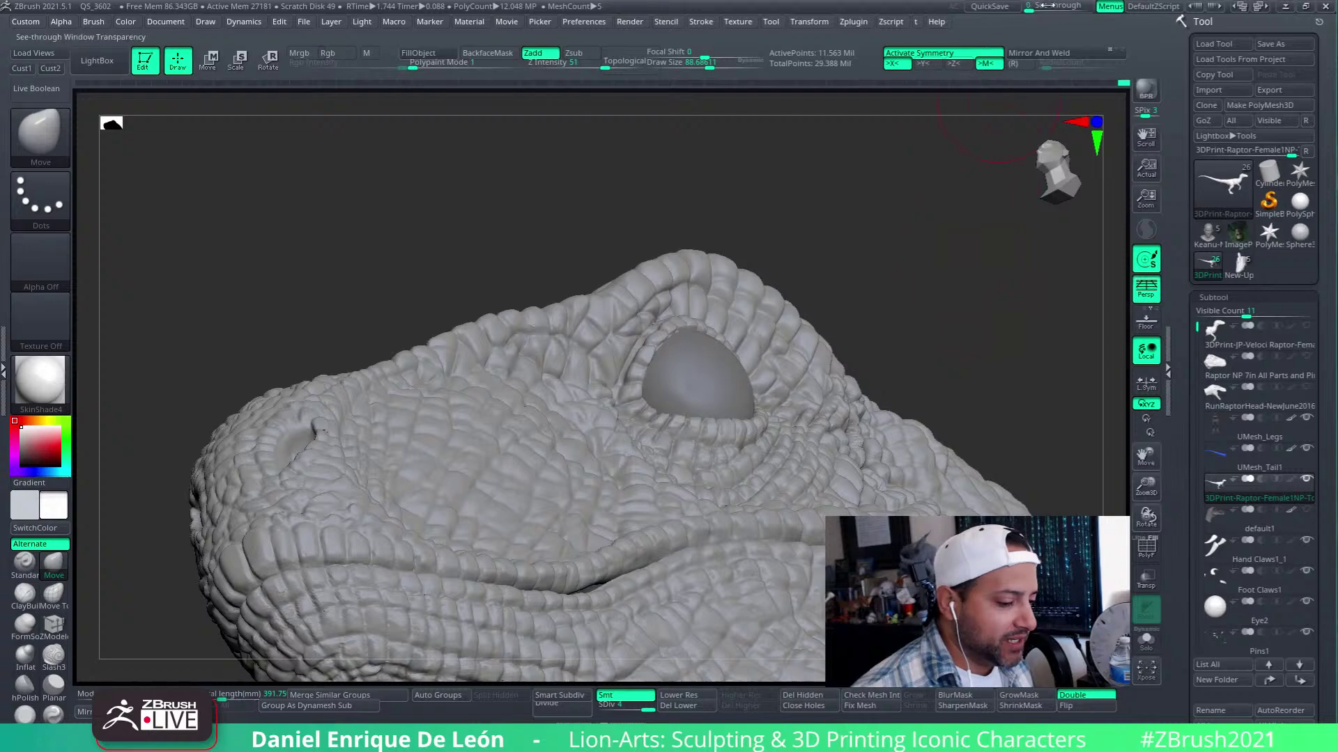
Examine the full raptor from the front and side, temporarily isolating the selected body subtool
mouse_move(1038, 6)
mouse_down()
mouse_move(1089, 11)
mouse_move(1014, 32)
mouse_move(1074, 26)
mouse_move(1000, 36)
mouse_up()
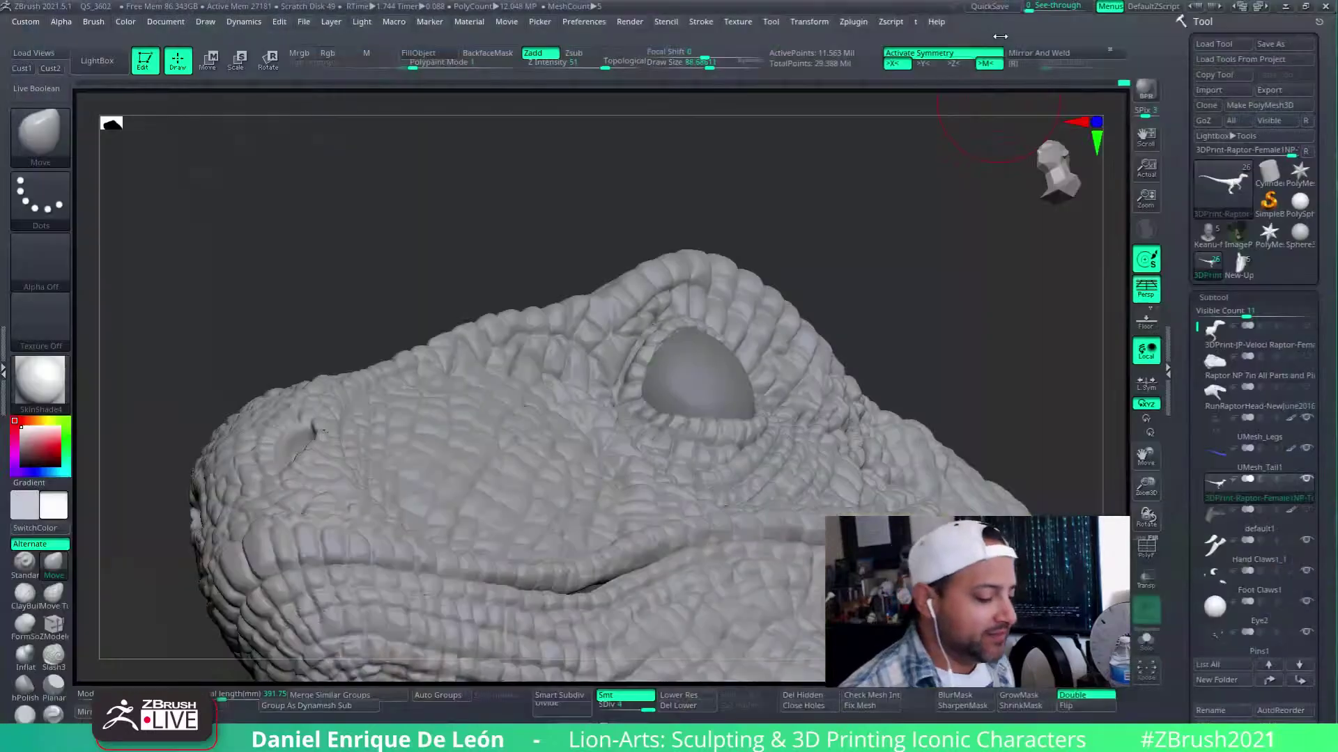
drag(946, 326, 944, 359)
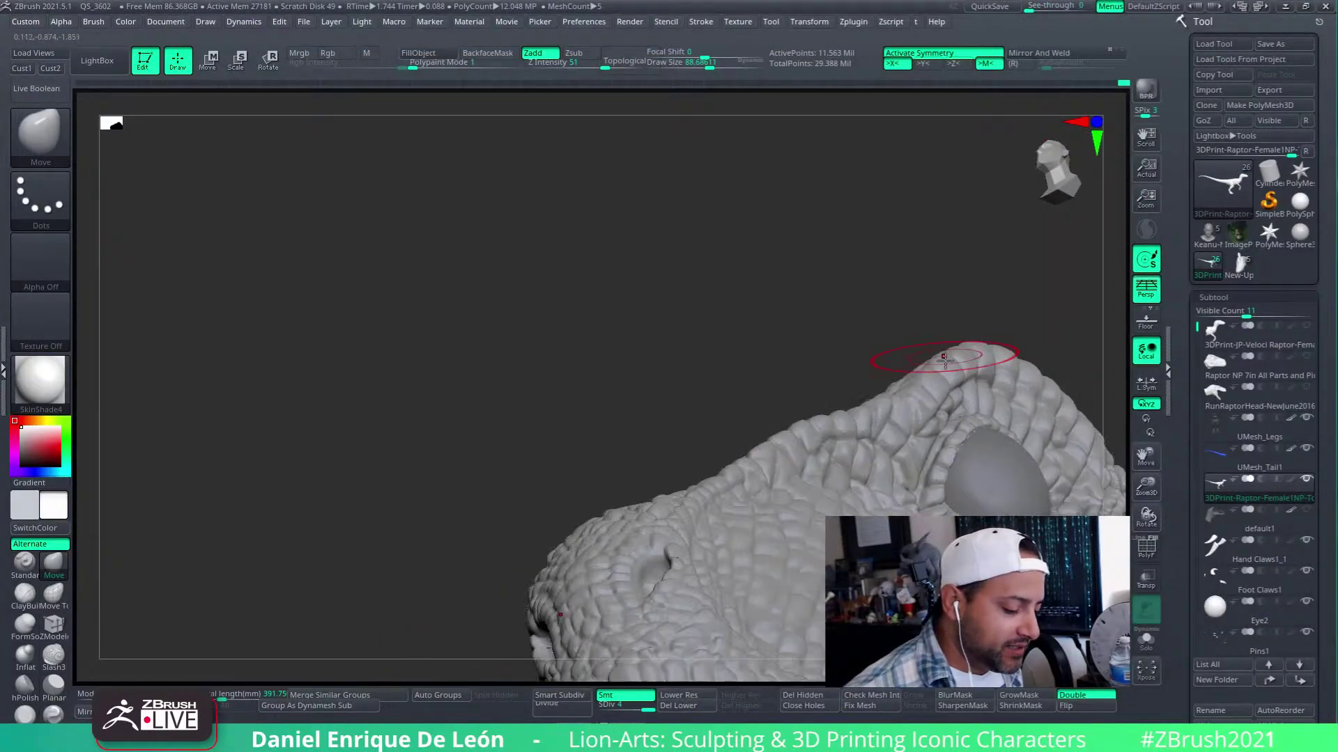
key(f)
drag(745, 389, 473, 393)
click(1146, 640)
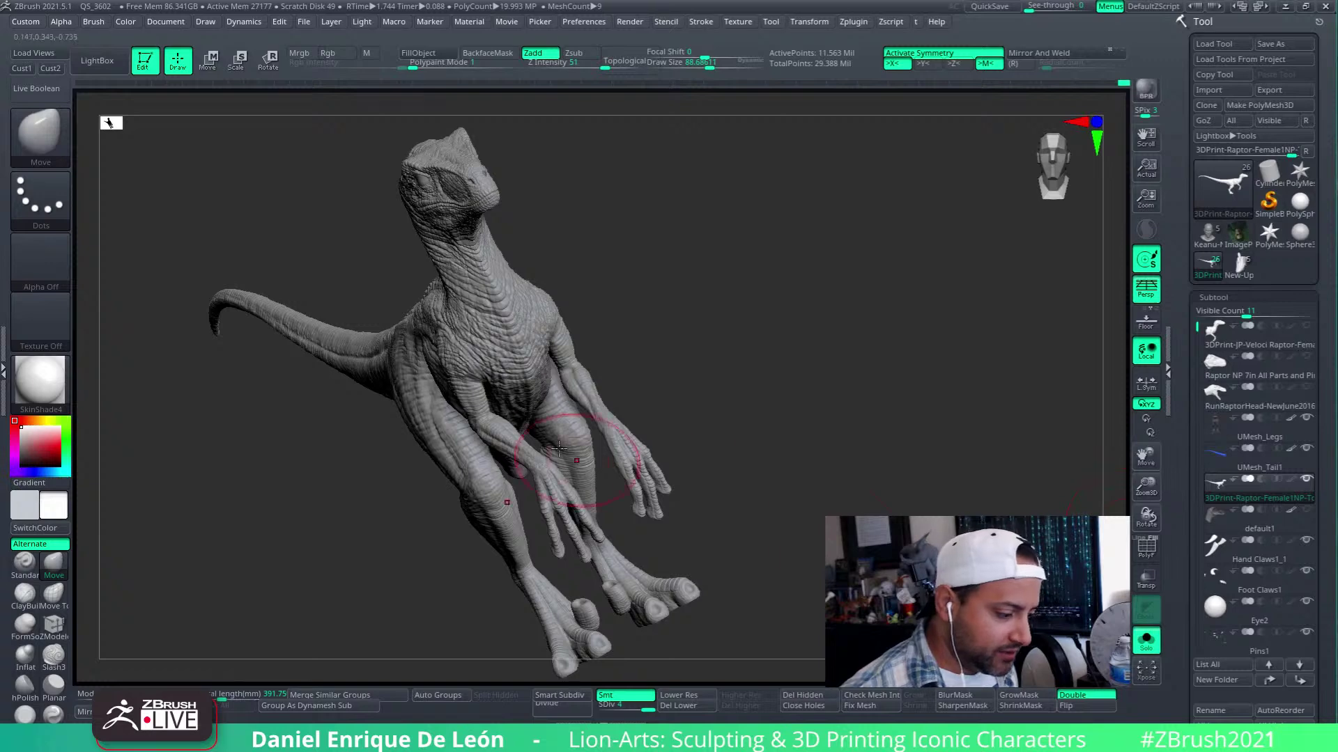
drag(559, 449, 870, 415)
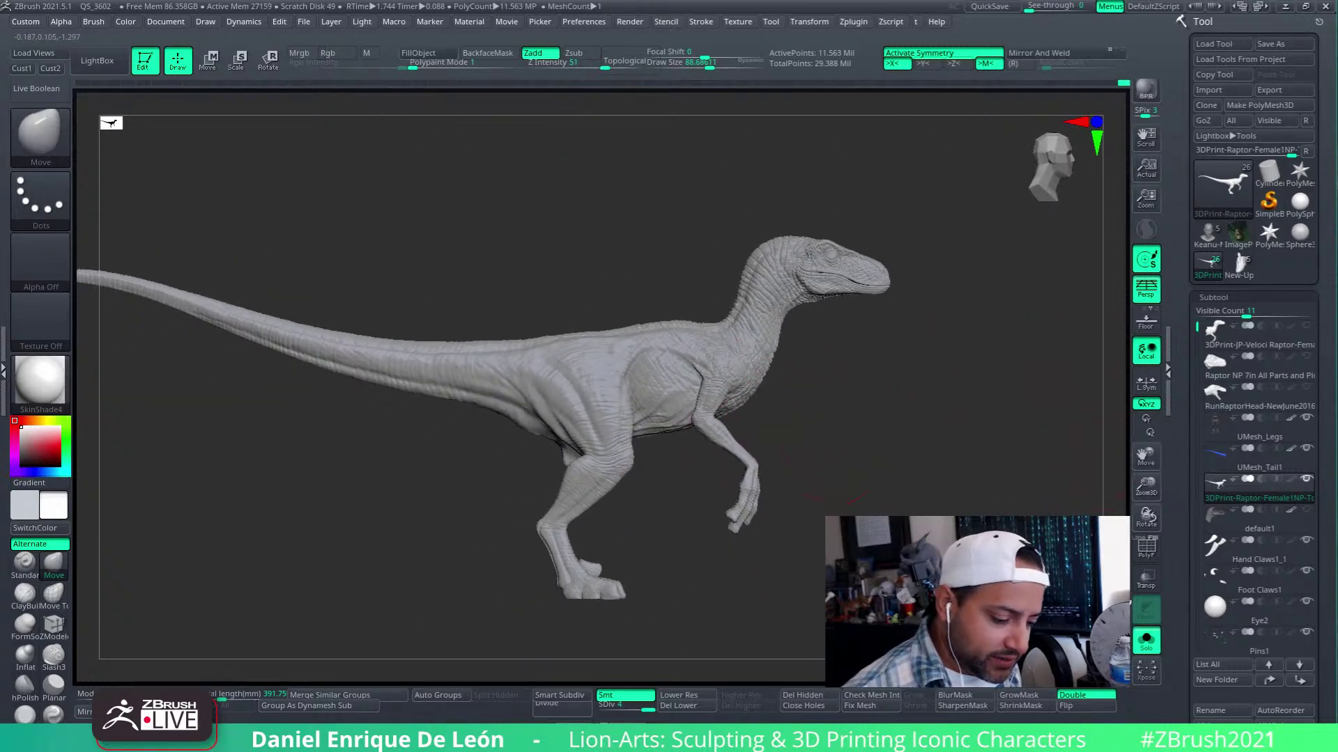
click(1146, 639)
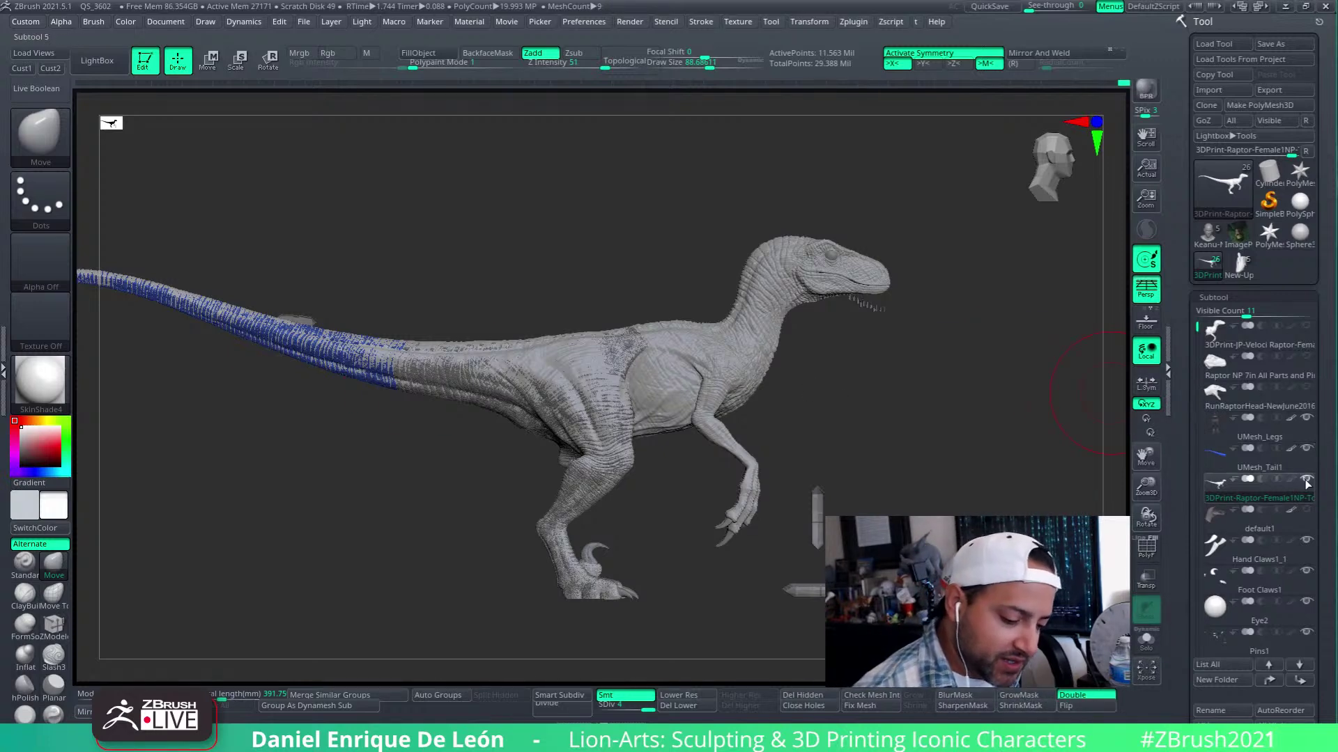
Hide the UMesh_Tail1, UMesh_Legs and Pins1 subtools, plus the RunRaptorHead-NewJune2016 subtool containing the raptor's teeth
click(1306, 449)
click(1306, 418)
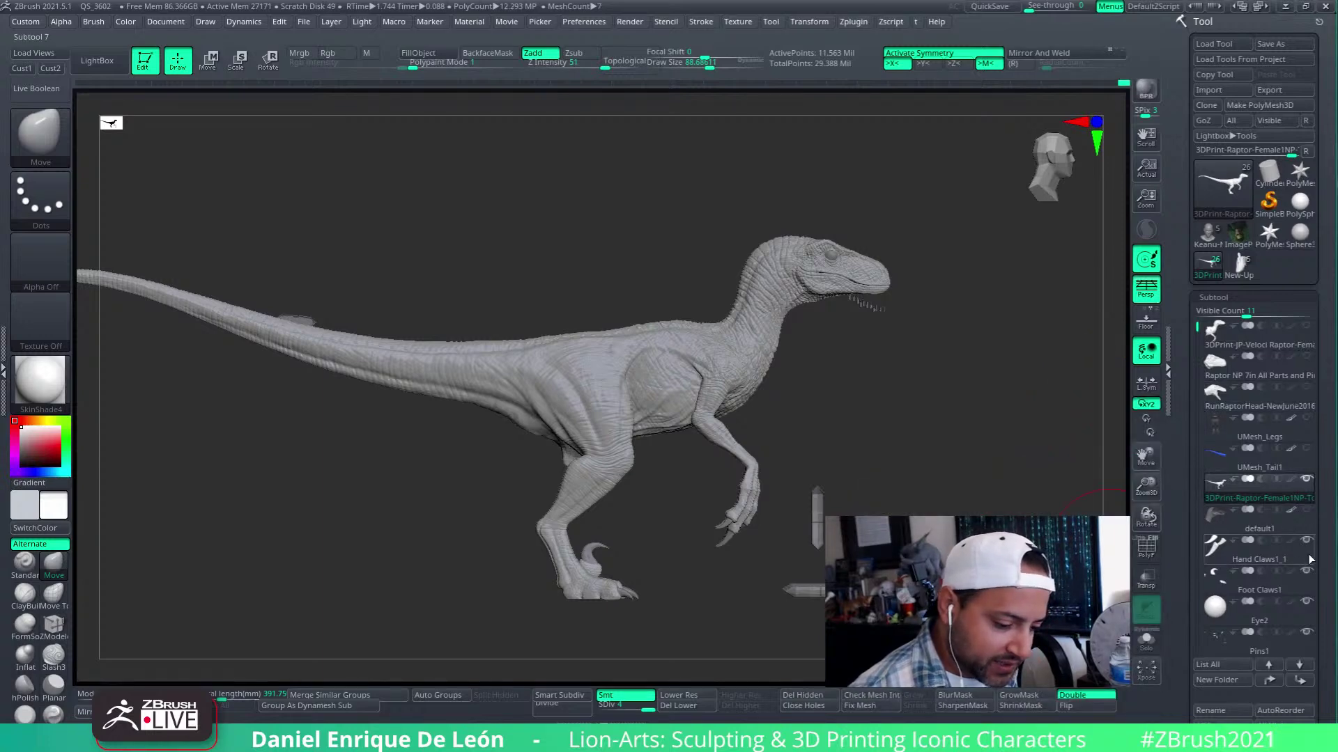
click(1307, 630)
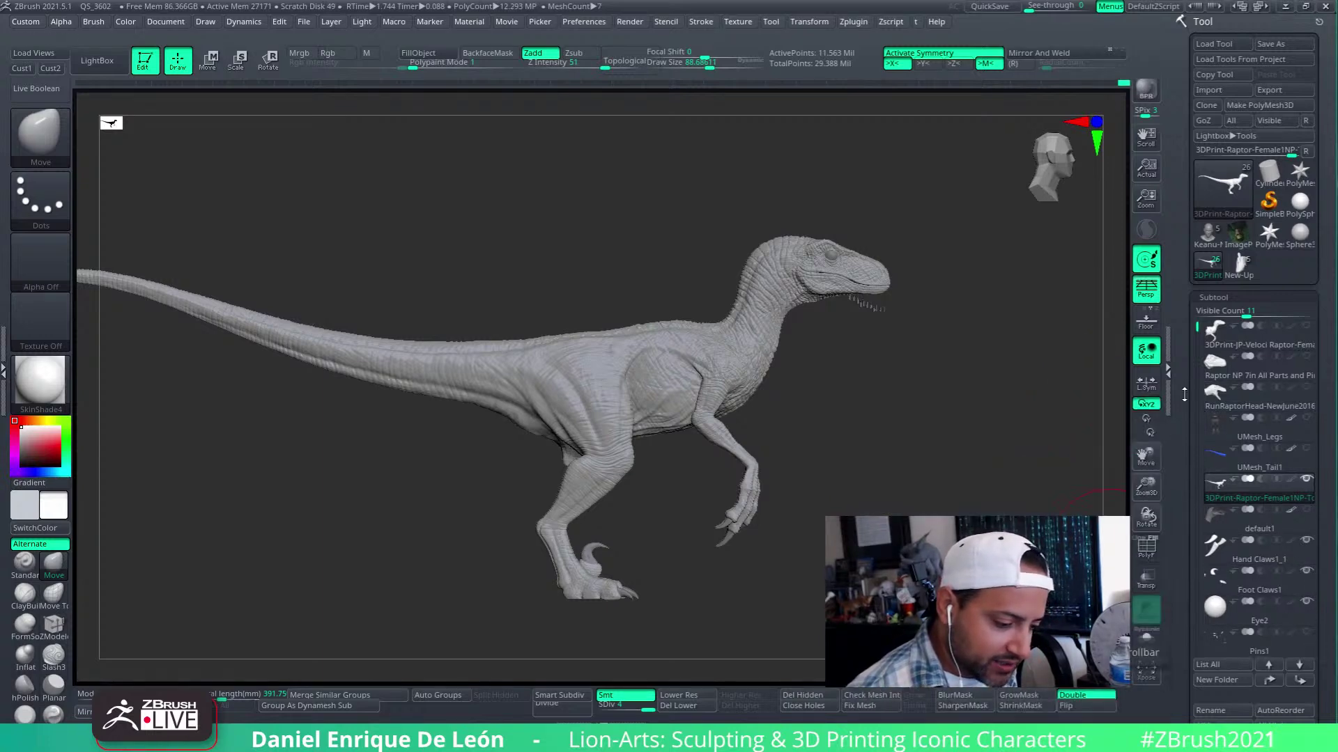
scroll(1215, 379, down, 2)
scroll(1310, 487, down, 3)
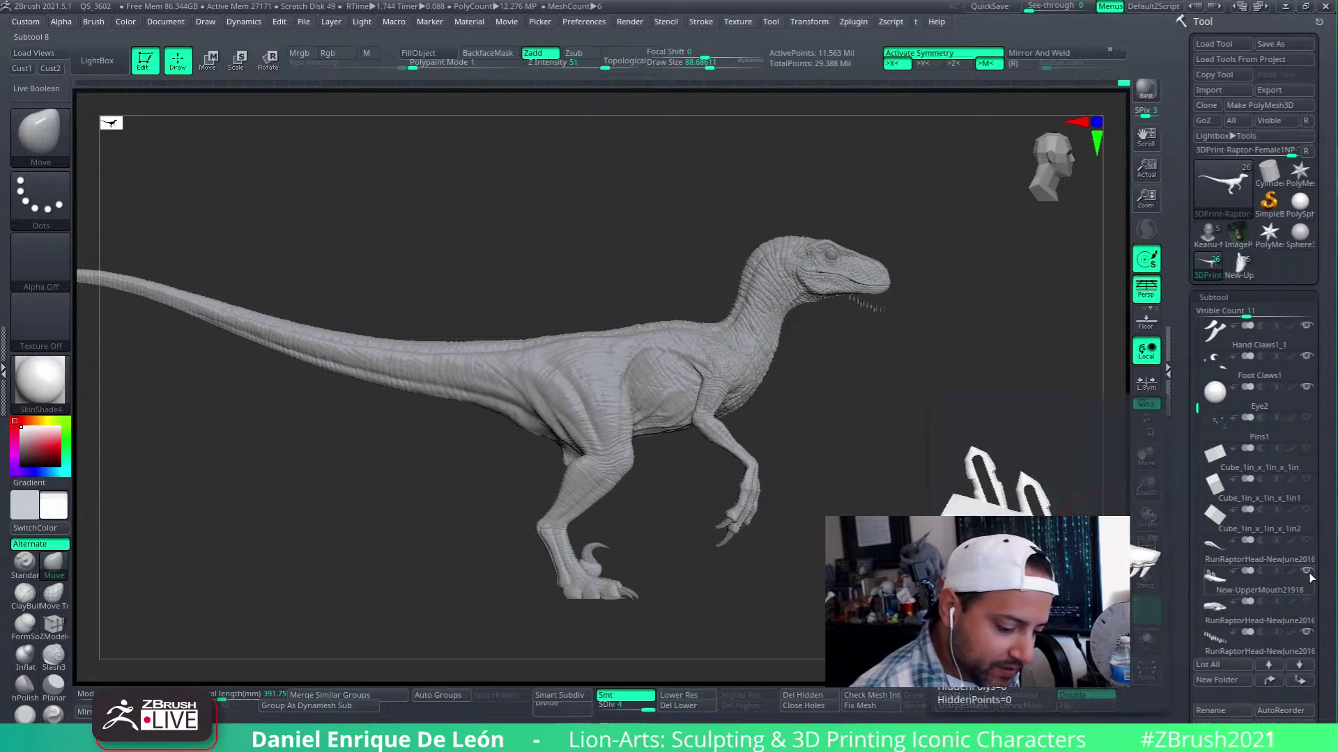
click(1305, 629)
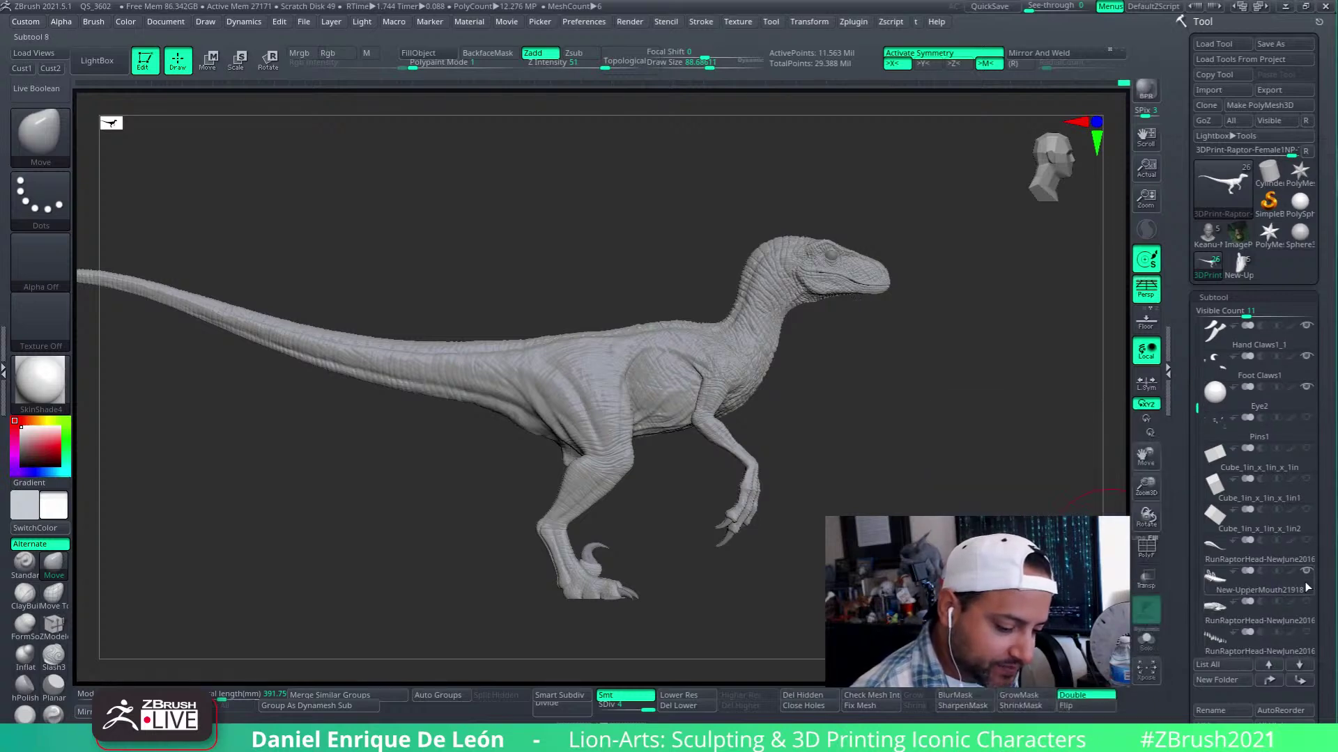
Examine the assembled raptor sculpt in both side profiles and from three-quarter angles
drag(954, 489, 951, 498)
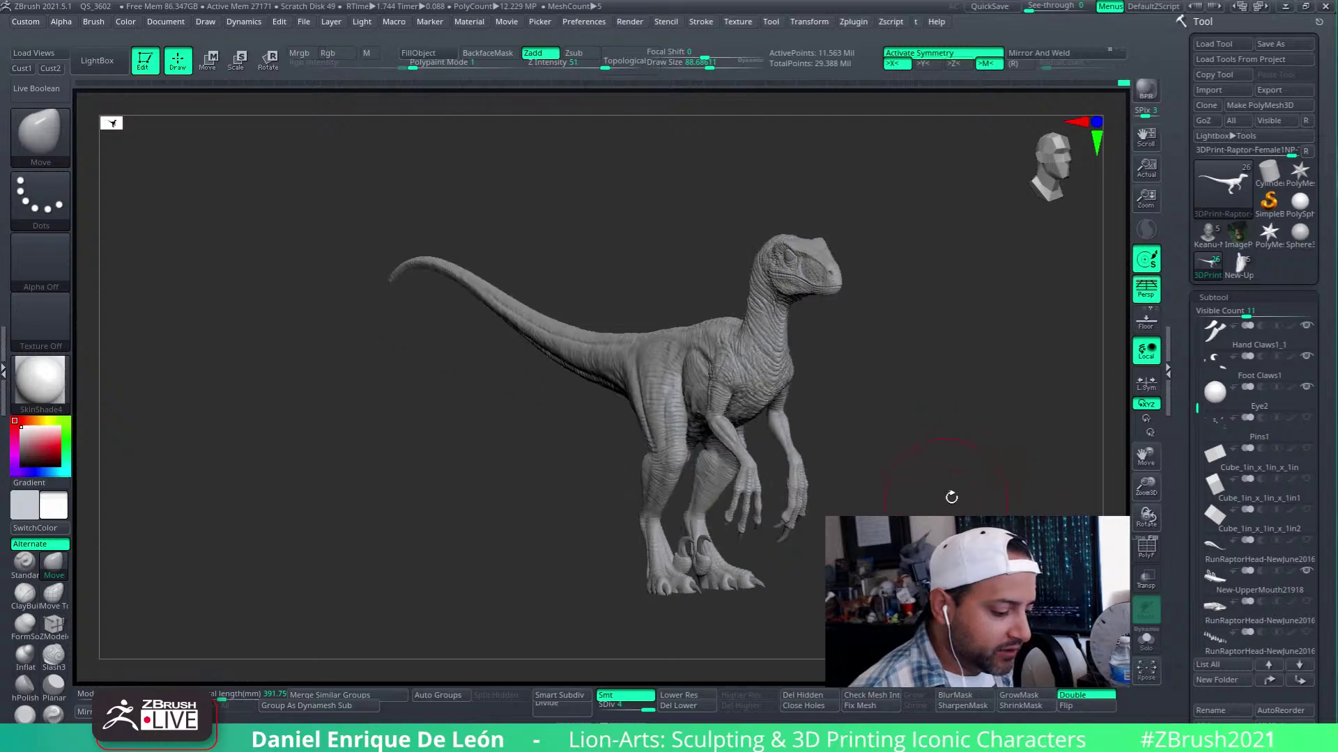
shift+drag(893, 388, 961, 385)
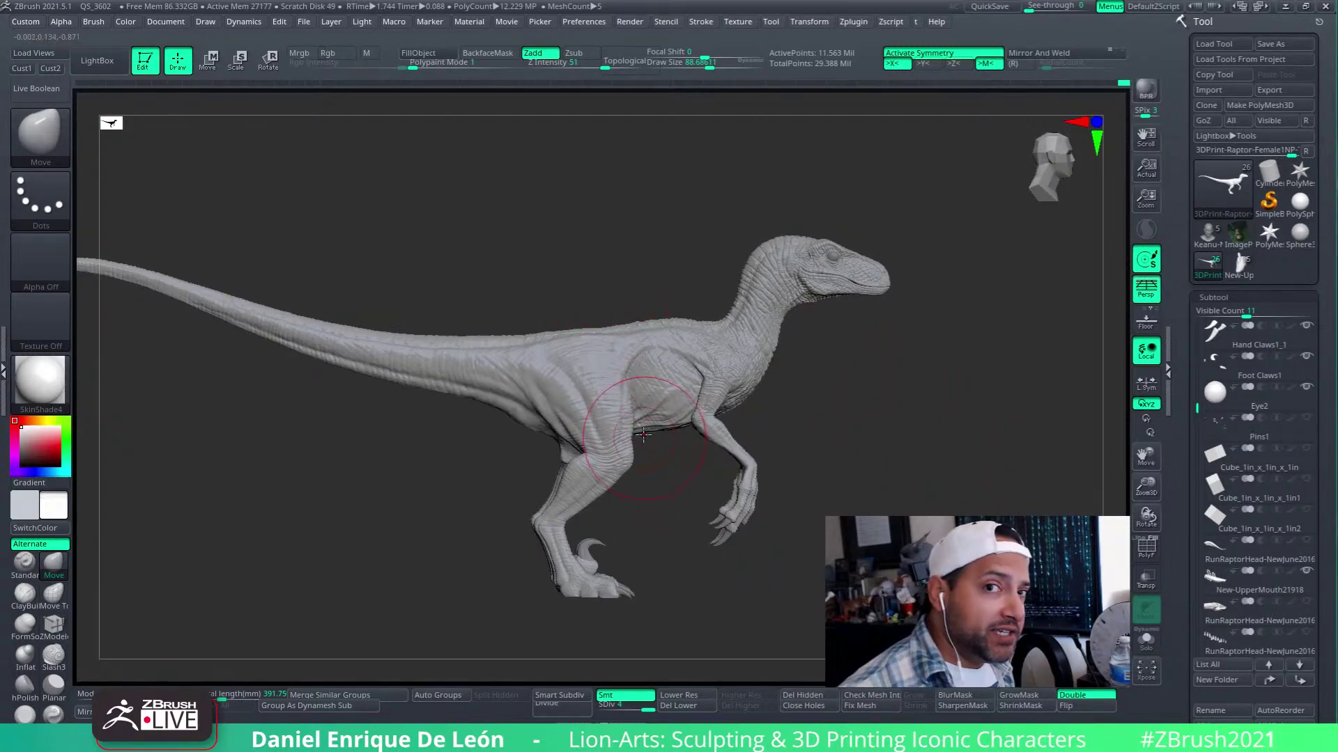
shift+right_drag(613, 393, 703, 390)
shift+right_drag(600, 402, 682, 401)
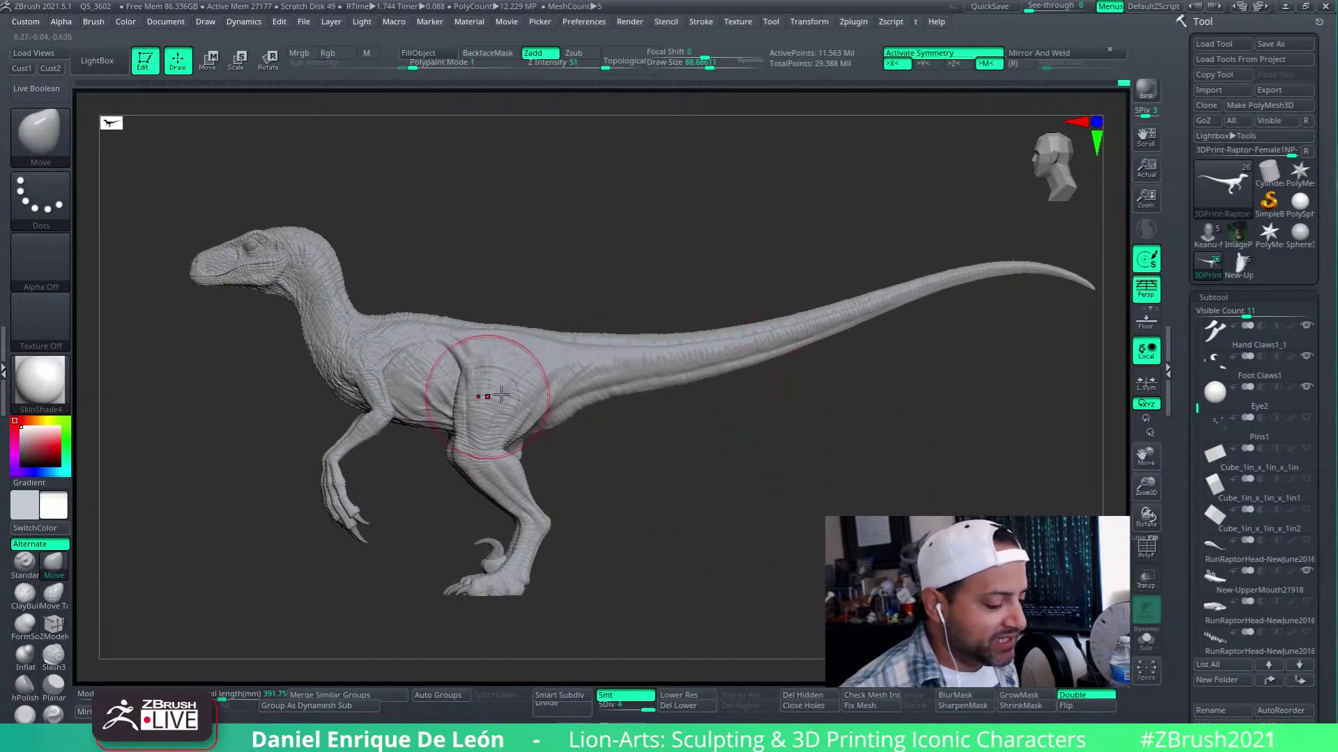
mouse_move(492, 374)
right_down()
mouse_move(671, 388)
mouse_move(700, 284)
mouse_move(732, 414)
mouse_move(769, 421)
mouse_move(758, 335)
mouse_move(896, 374)
mouse_move(827, 409)
mouse_move(859, 404)
right_up()
mouse_move(740, 390)
right_down()
mouse_move(770, 421)
mouse_move(808, 375)
mouse_move(846, 369)
right_up()
mouse_move(886, 491)
right_down()
mouse_move(936, 457)
mouse_move(870, 474)
mouse_move(869, 458)
right_up()
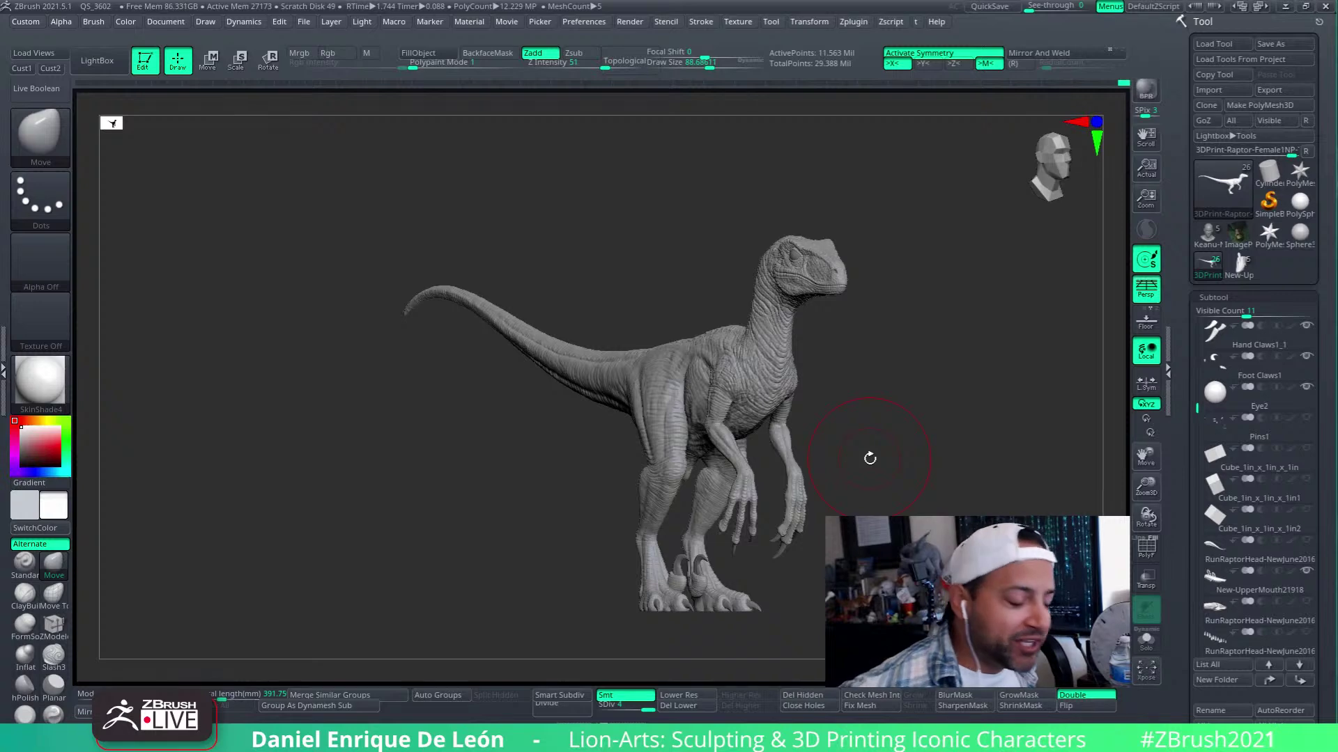
drag(869, 458, 965, 440)
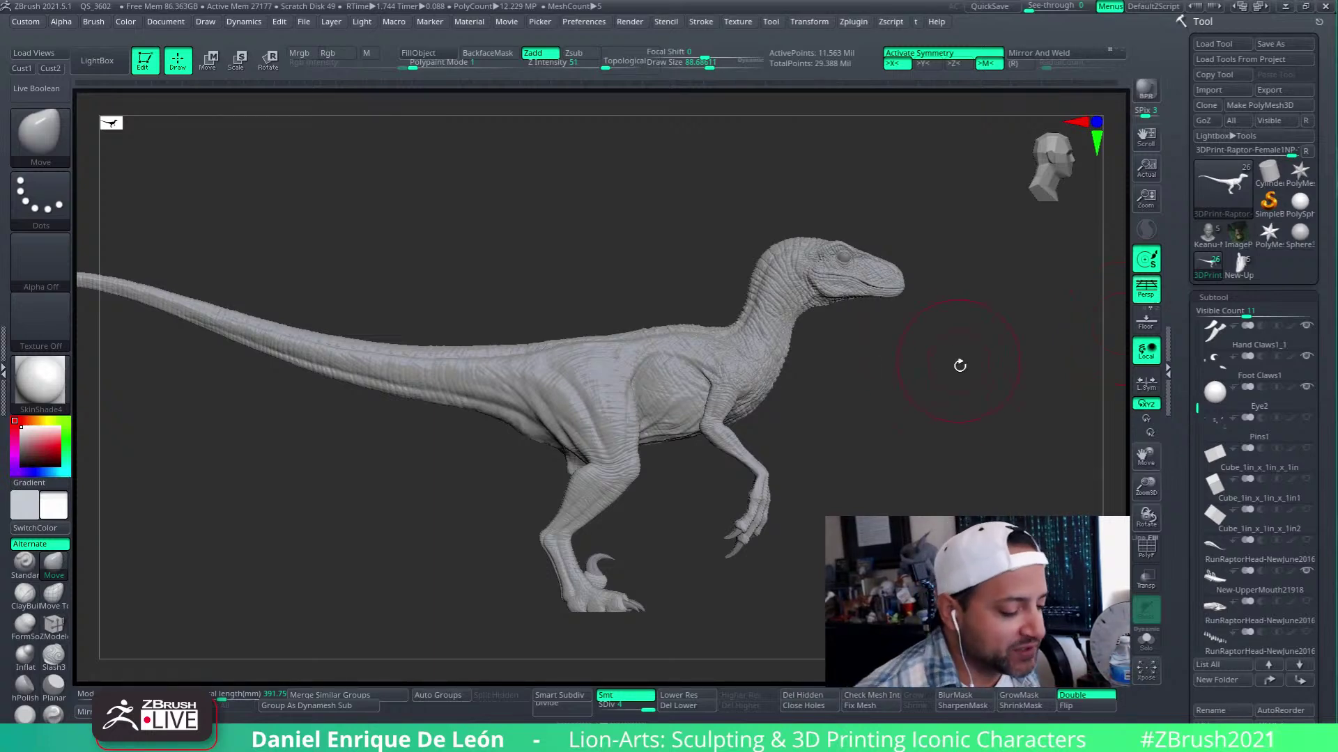
drag(960, 366, 990, 453)
Check the Keanu-Neo-Snear4 and ImagePlane_2 tools, return to the Keanu-Neo-Snear4 bust and frame it for inspection
click(1208, 234)
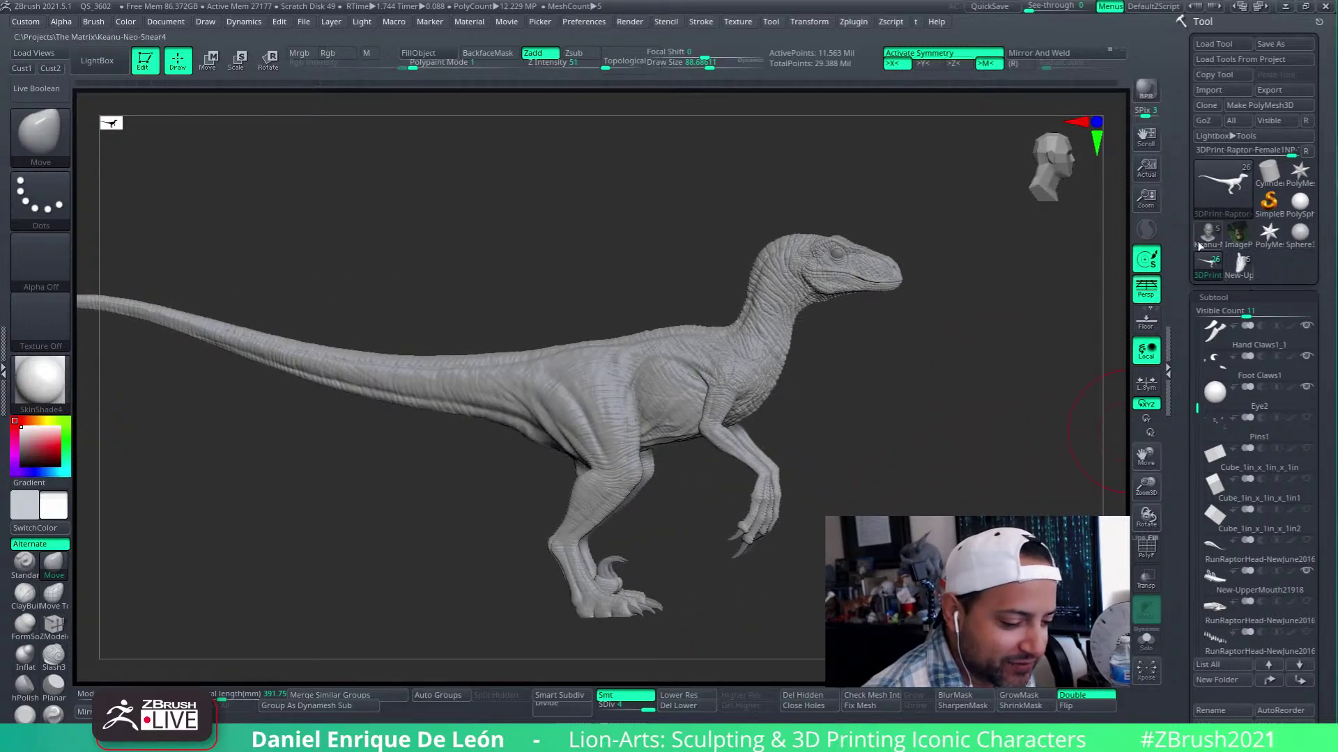
drag(892, 488, 997, 441)
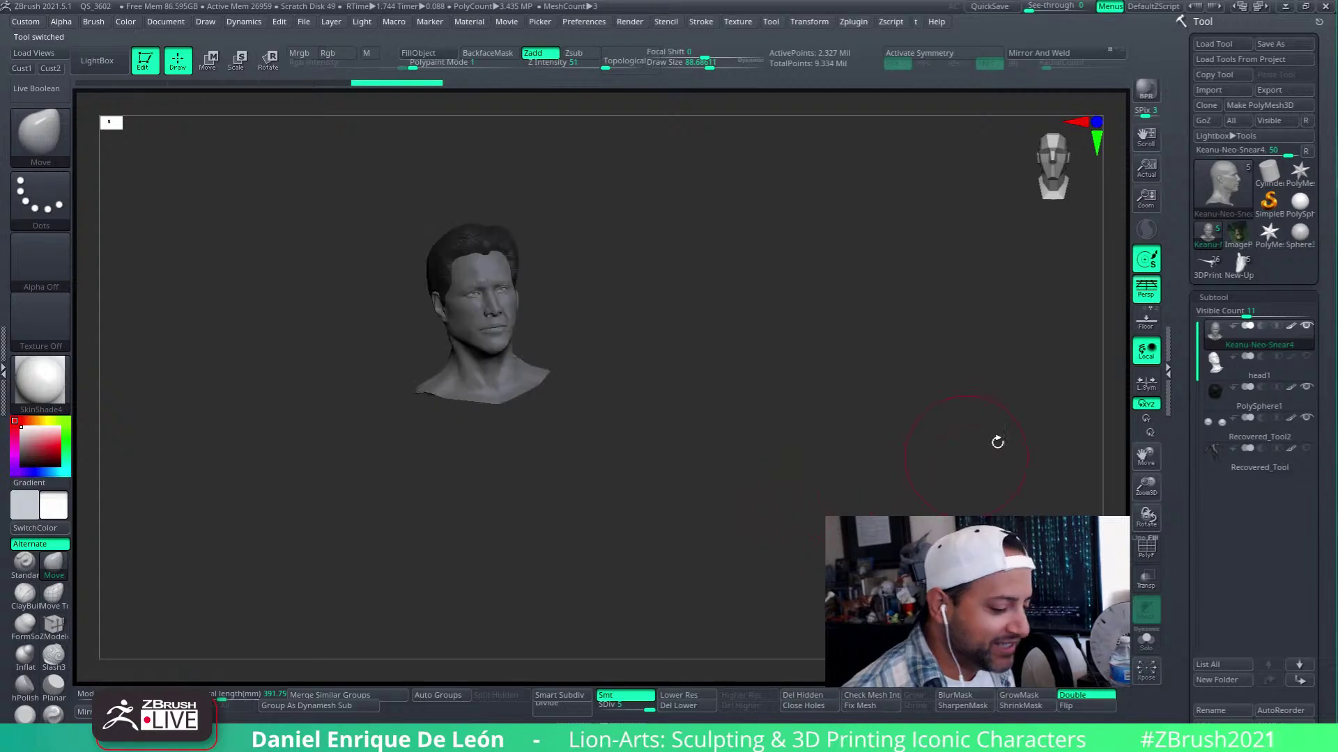
click(1238, 236)
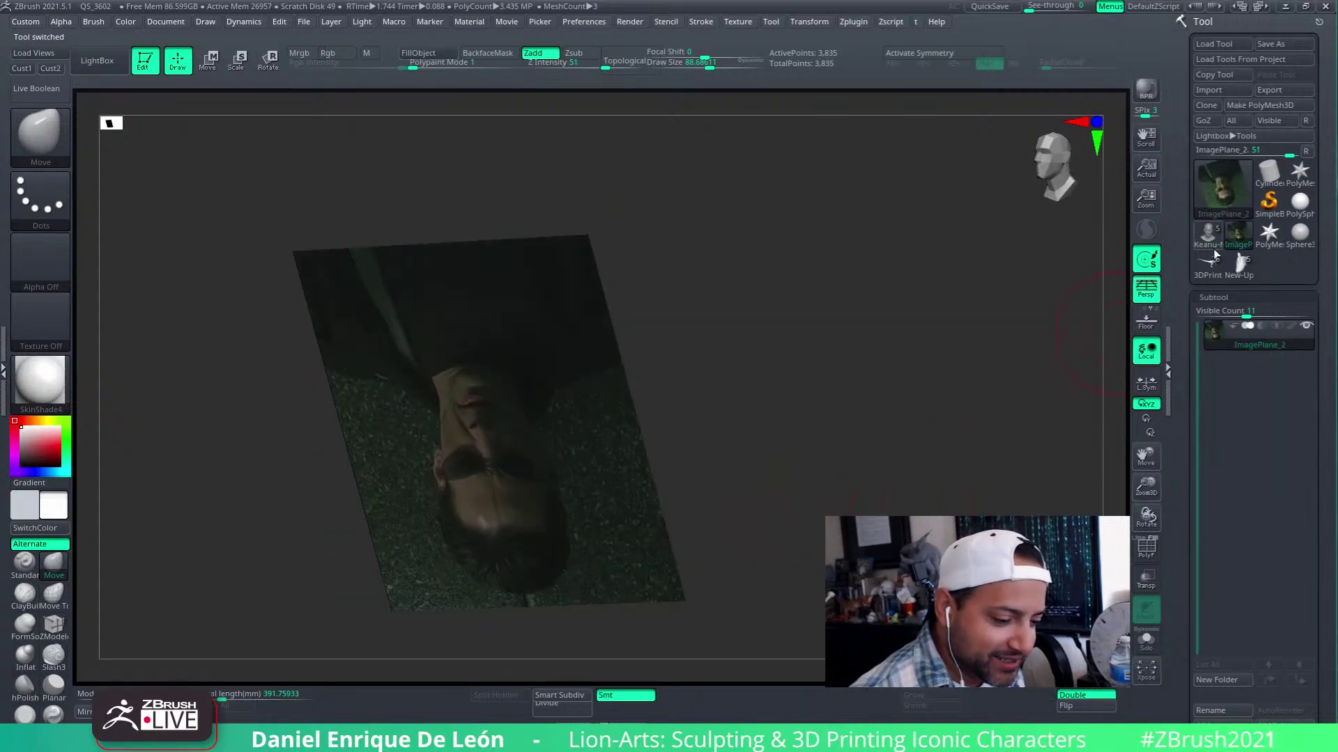
click(1207, 234)
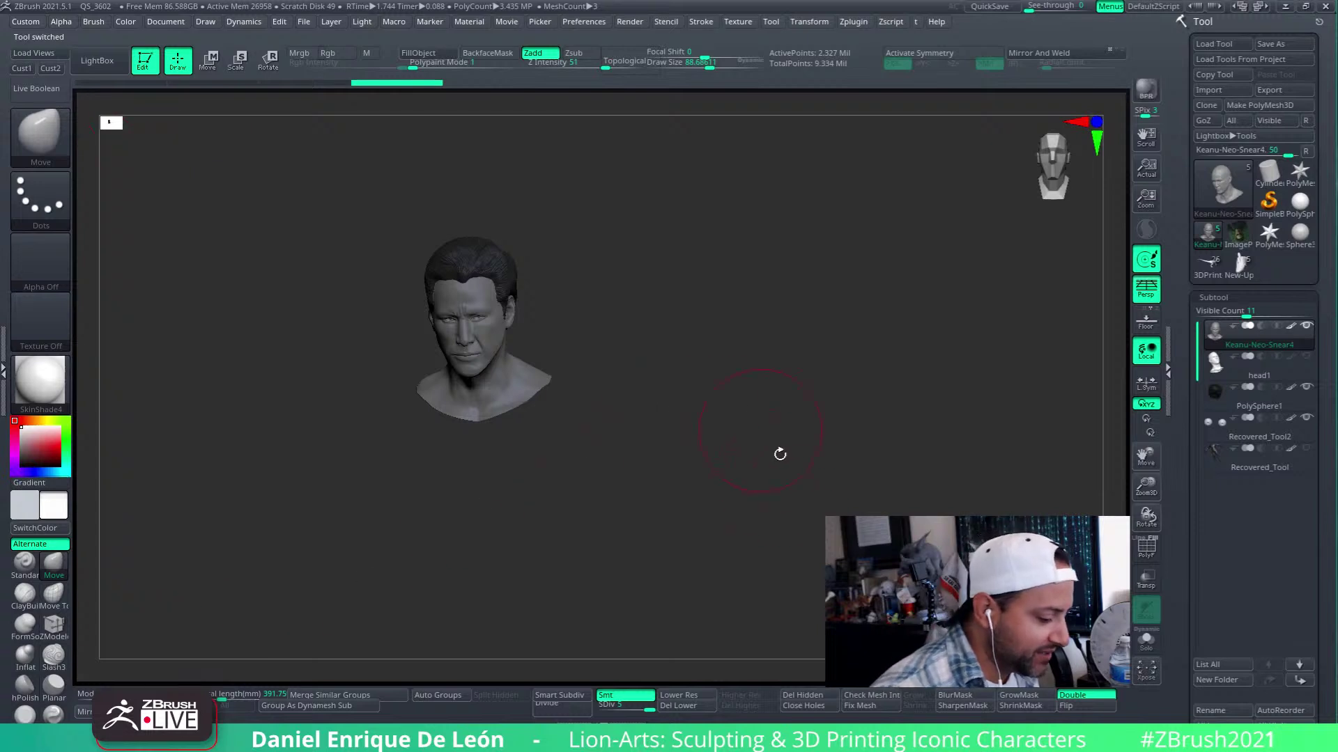
drag(784, 474, 890, 455)
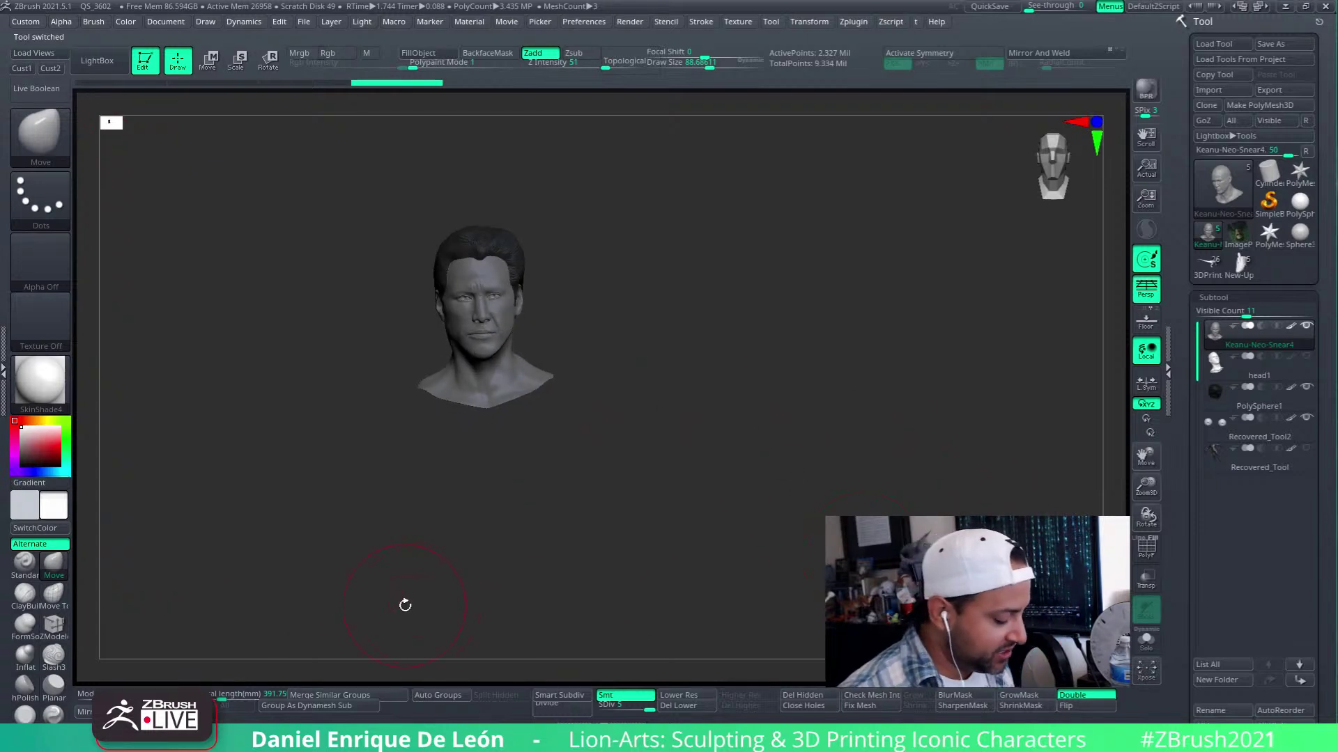
key(f)
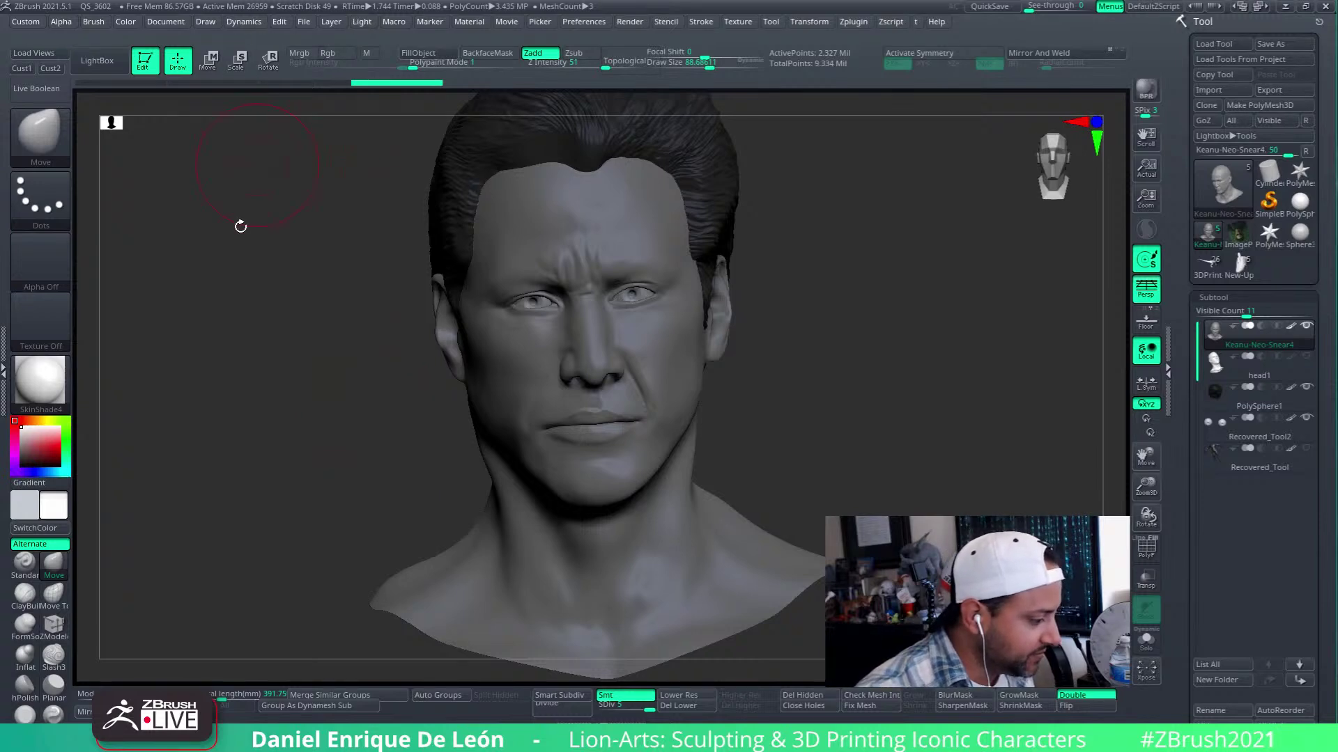
Open the Neo_Snear_4Proj1 project from The Matrix folder, discarding changes to the current project
click(308, 25)
click(333, 47)
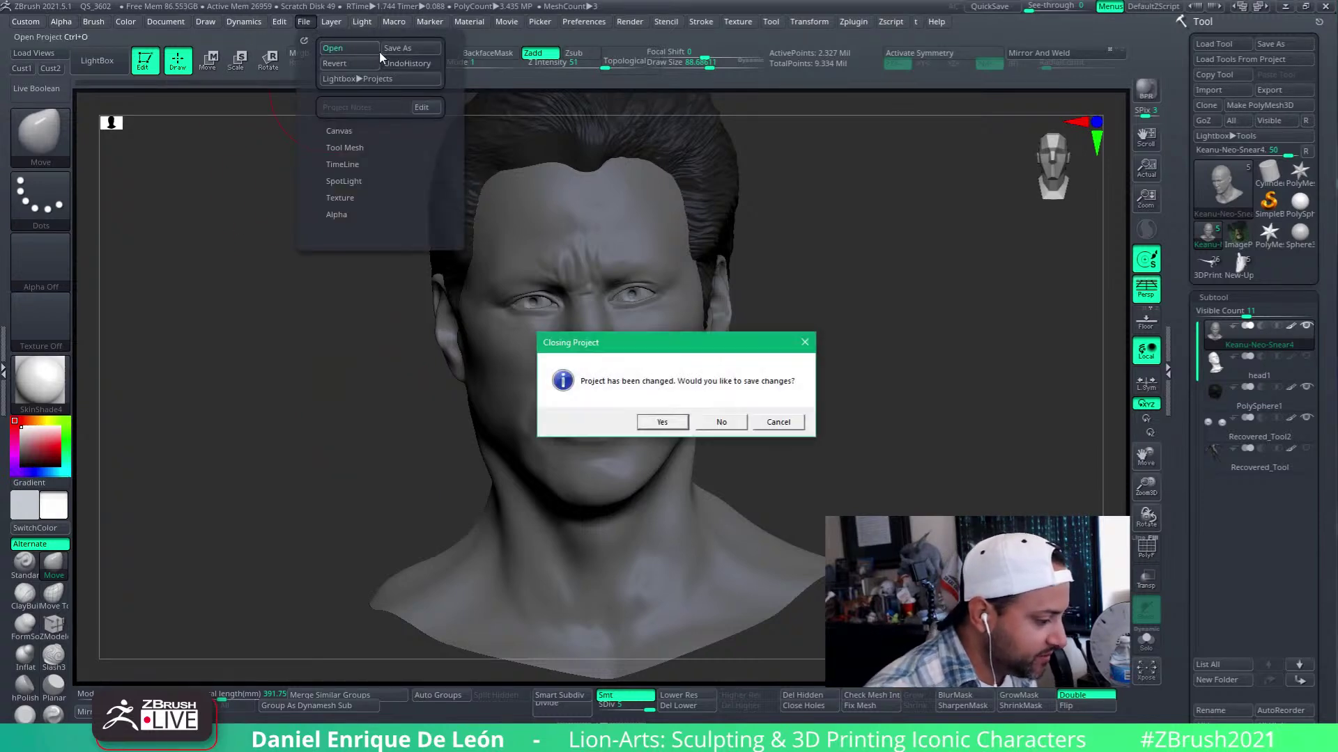
click(725, 422)
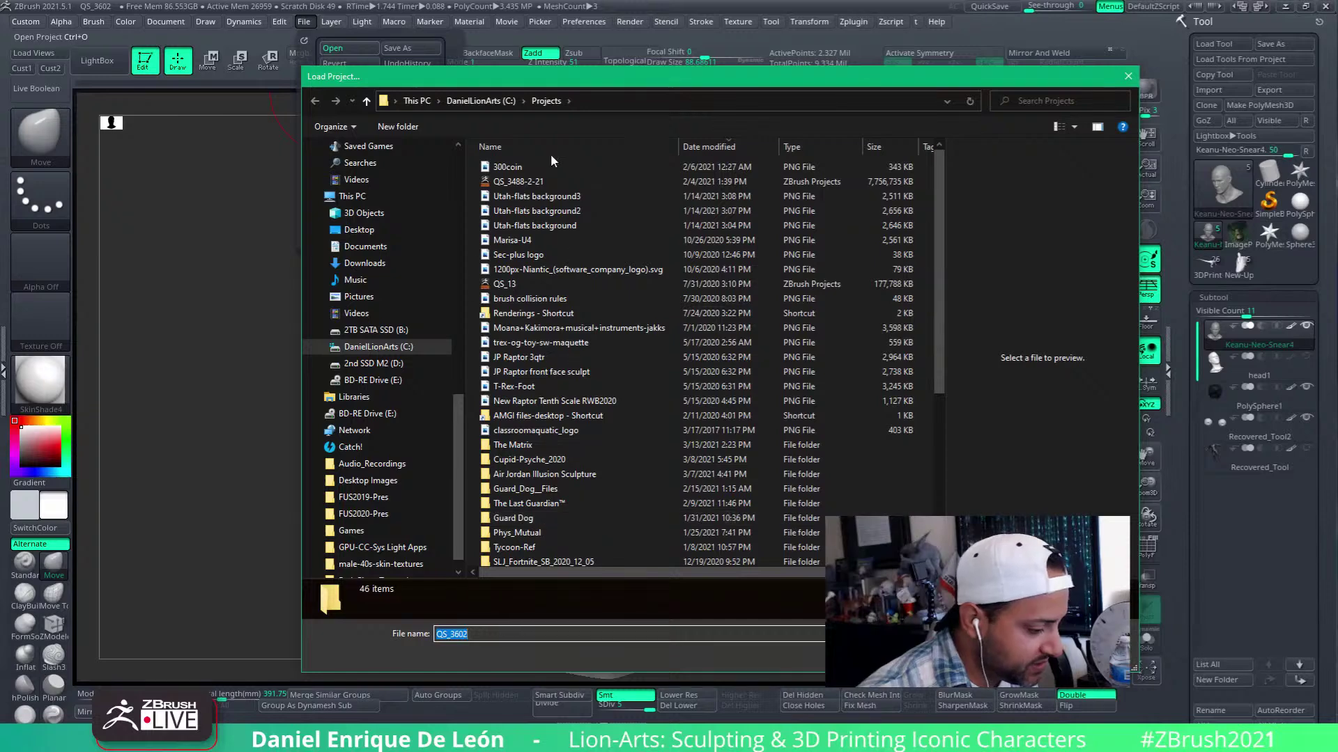
drag(457, 404, 471, 131)
click(400, 353)
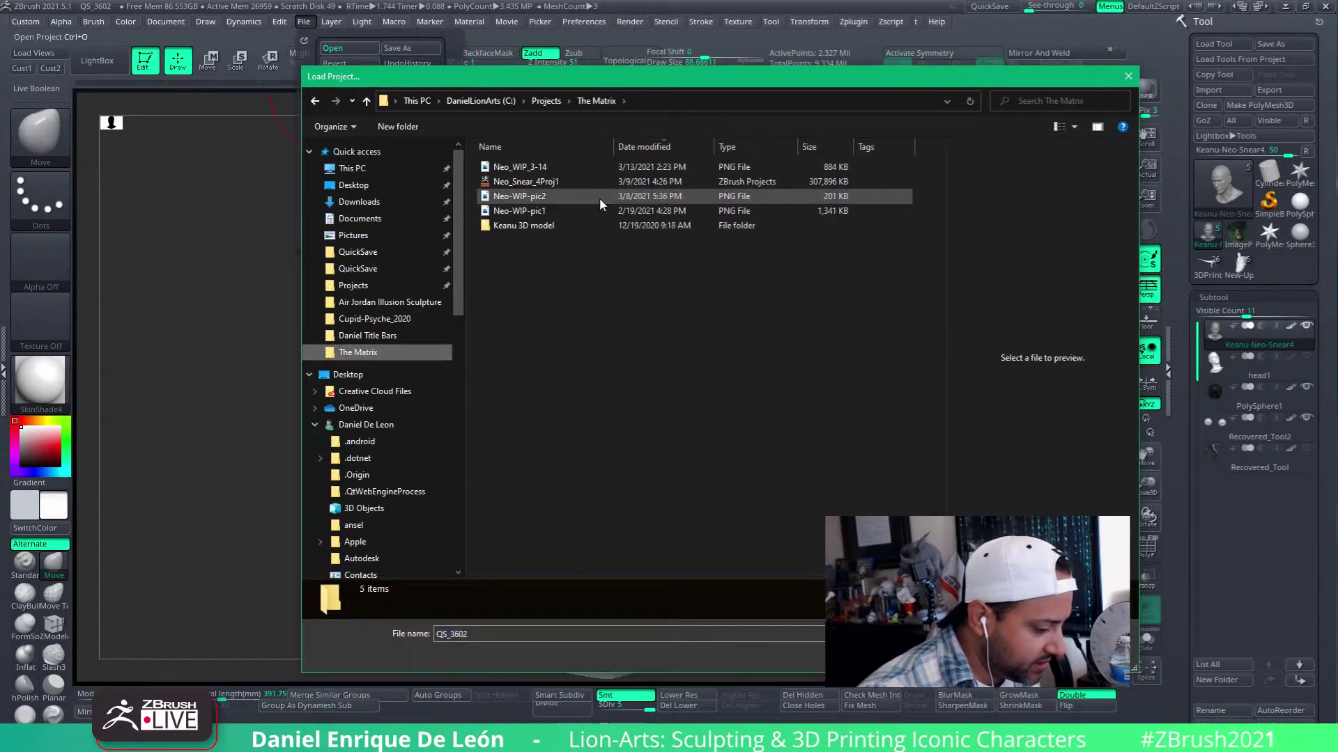
click(544, 182)
click(1030, 656)
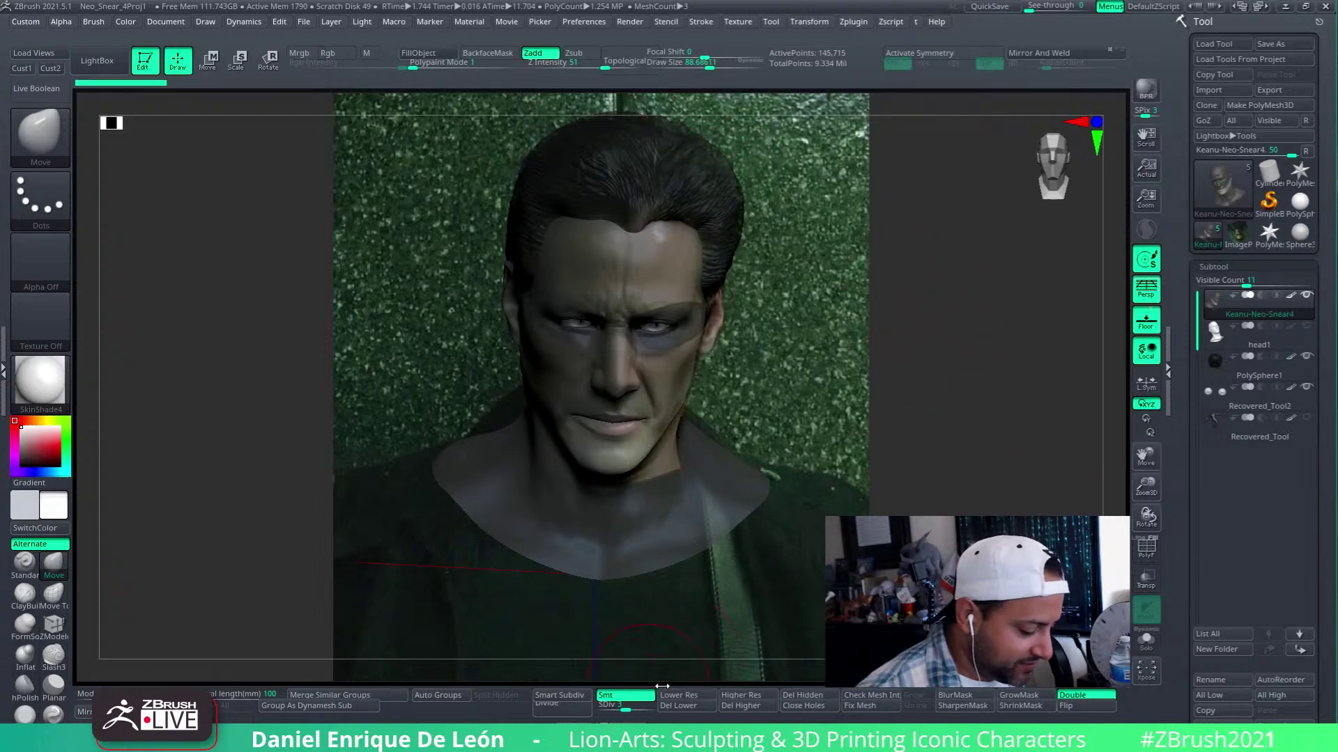
Turn off the floor grid and compare the bust with the reference photo at varying model opacities, finishing at 100
click(1145, 319)
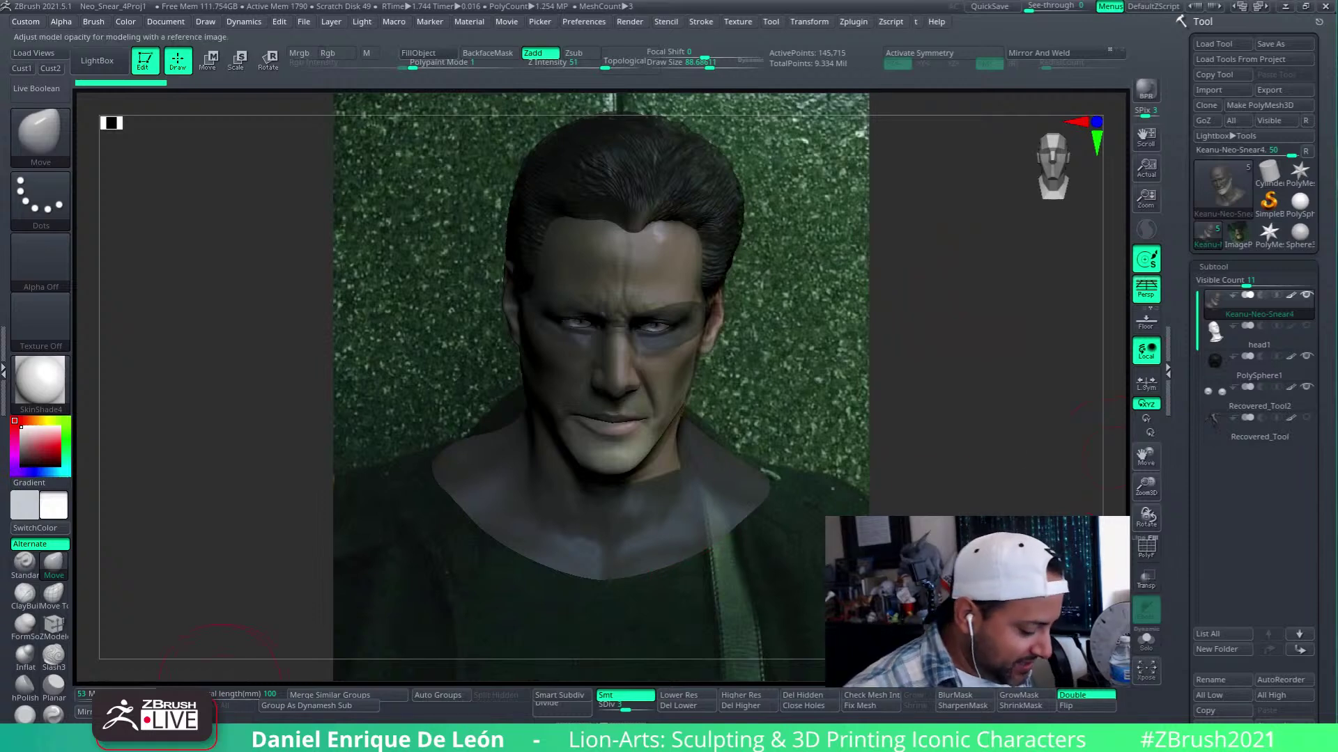
drag(121, 690, 142, 687)
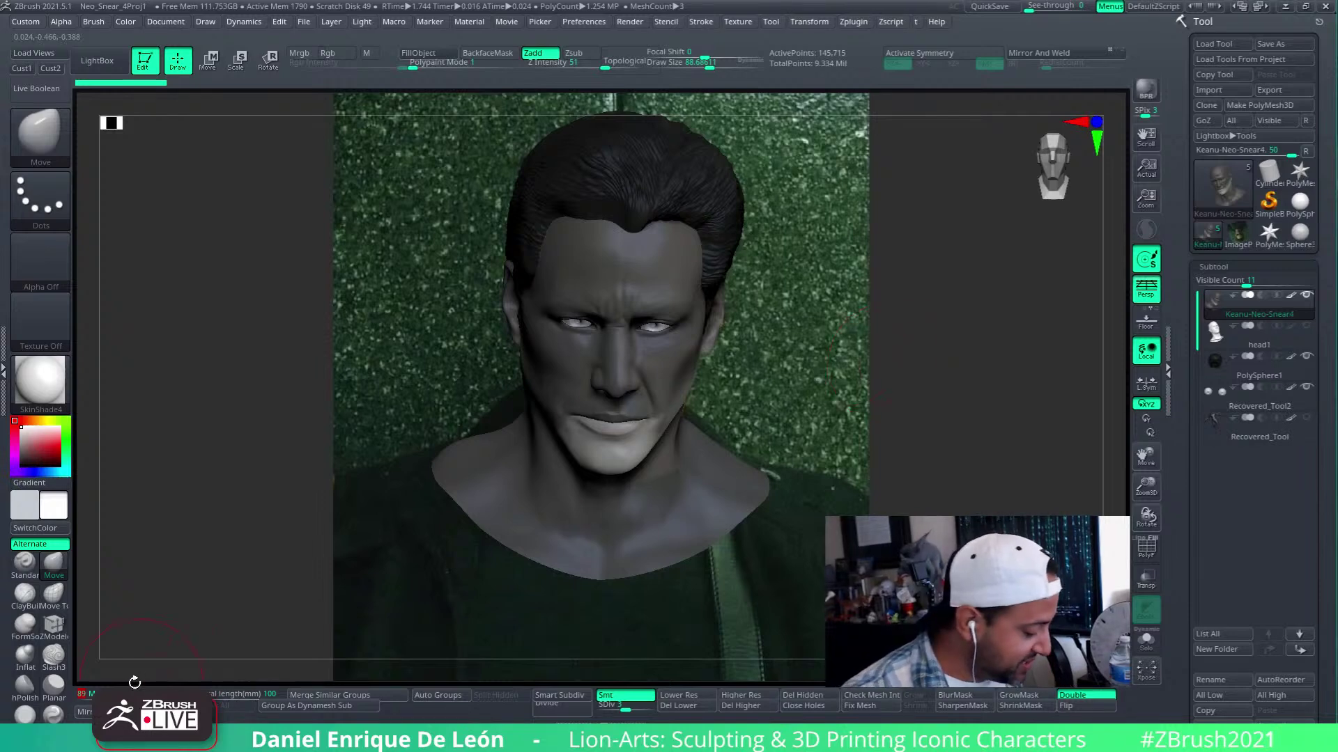
drag(133, 687, 125, 679)
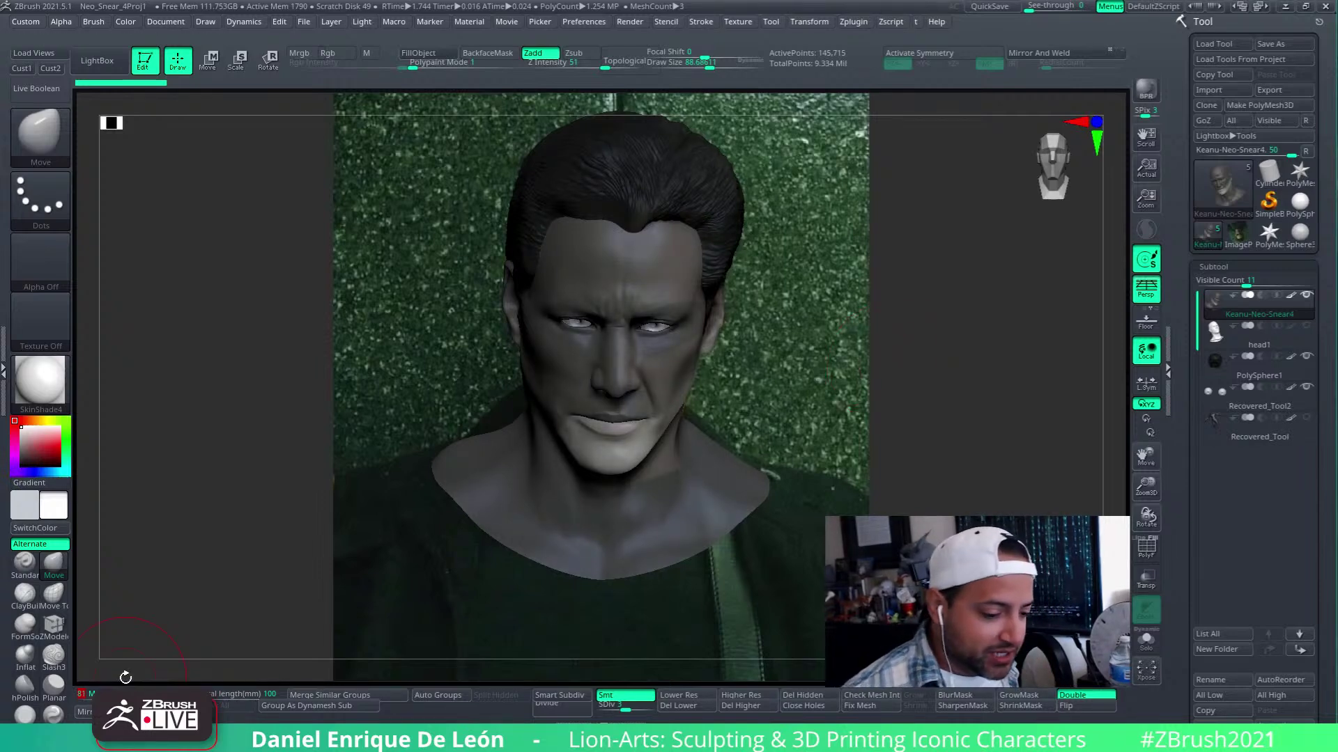
mouse_move(132, 688)
mouse_down()
mouse_move(118, 689)
mouse_move(137, 688)
mouse_up()
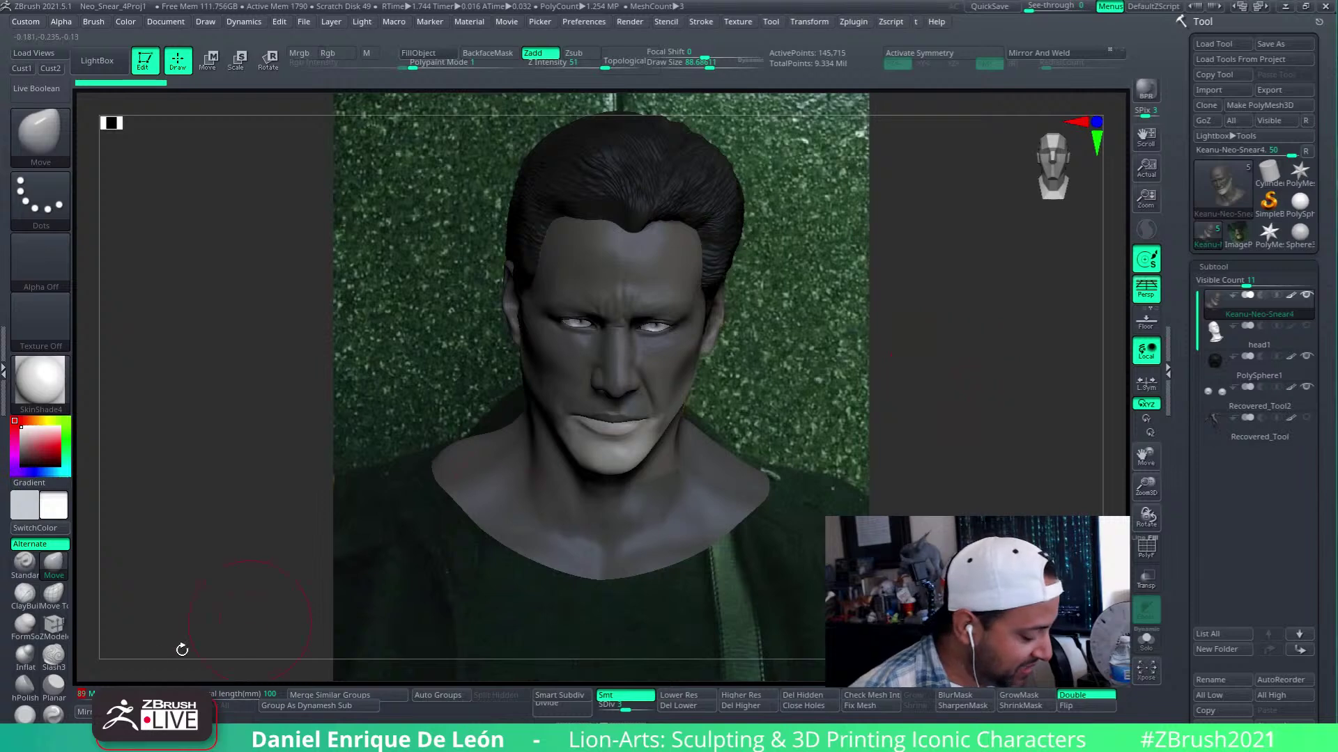
drag(139, 688, 121, 688)
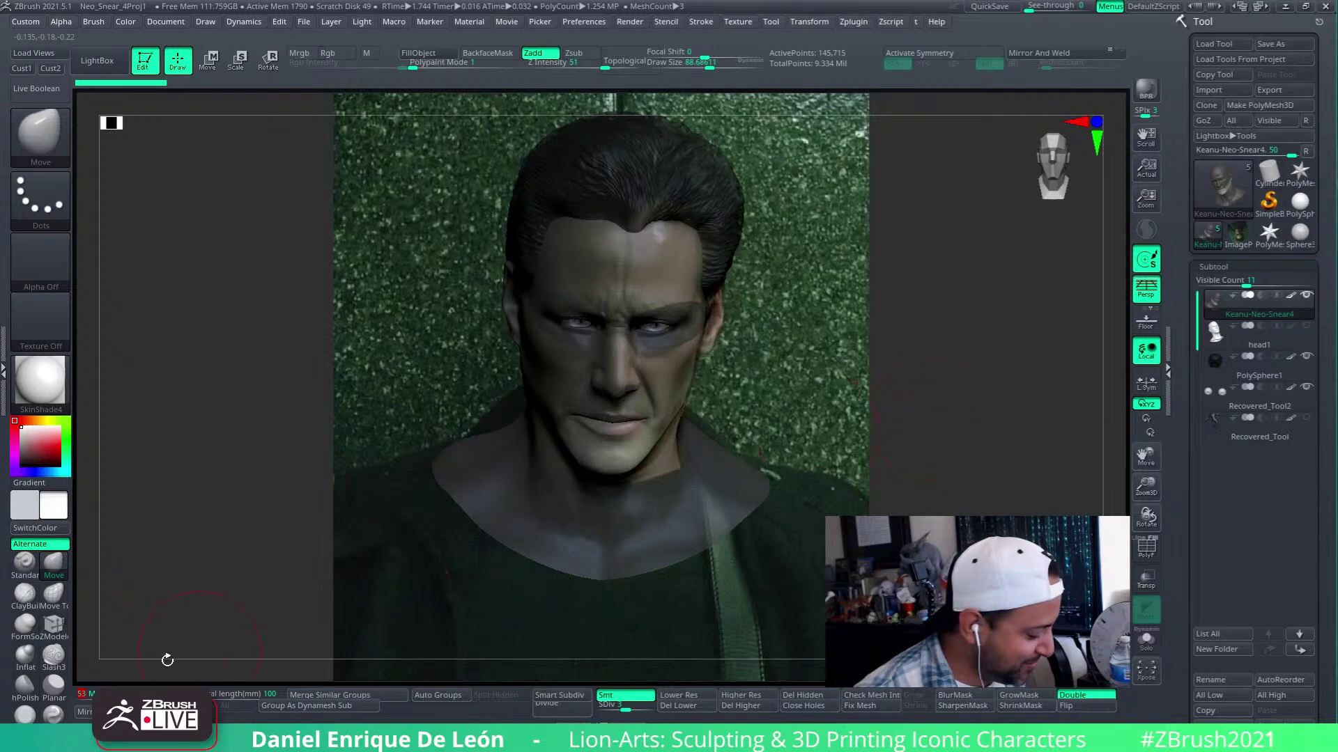
drag(123, 688, 156, 688)
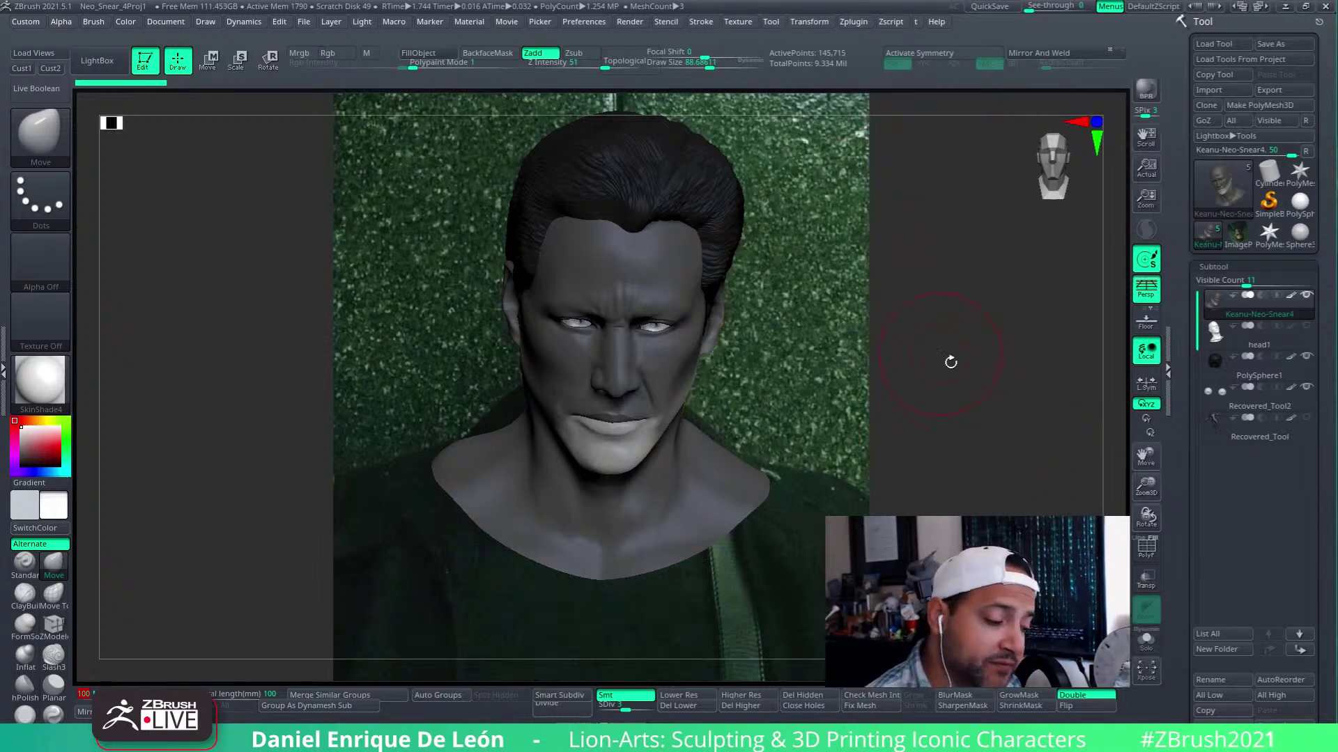
Orbit the bust off the reference photo, try the Custom 1 saved view and frame the bust again
key(space)
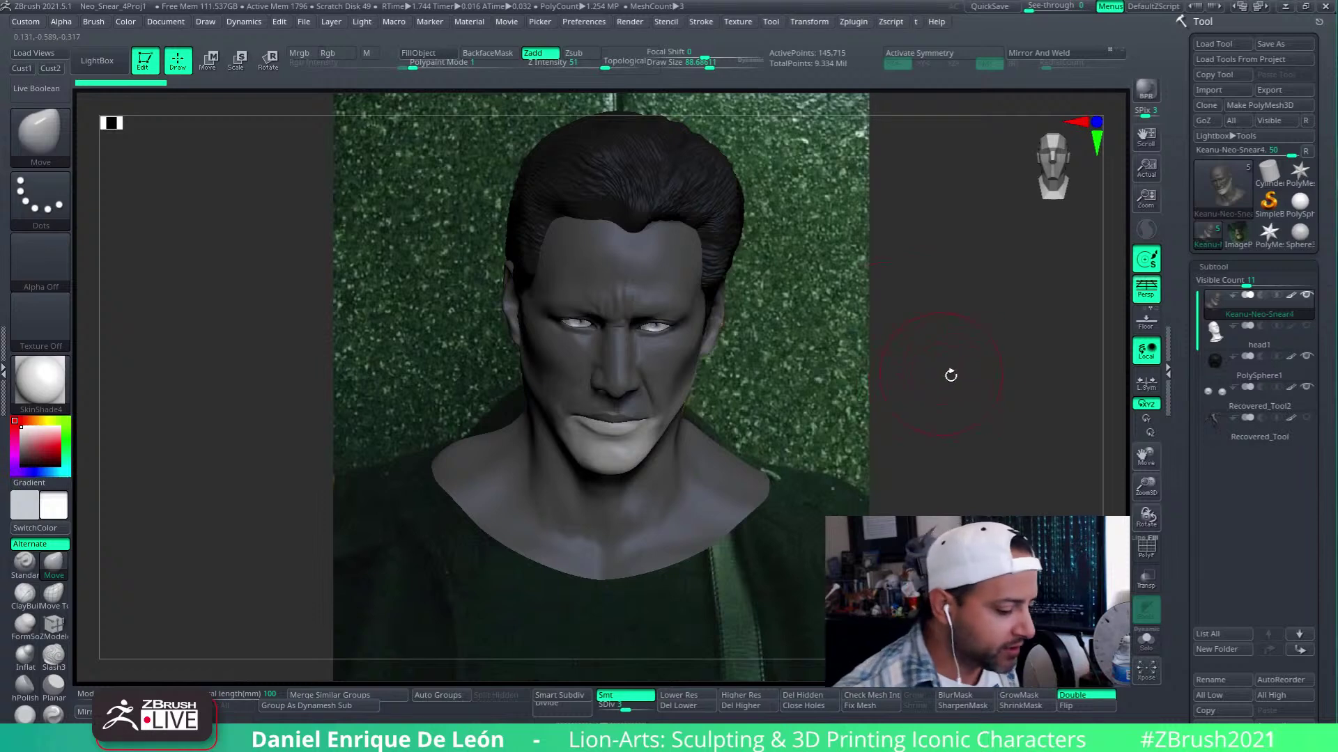
drag(949, 373, 949, 427)
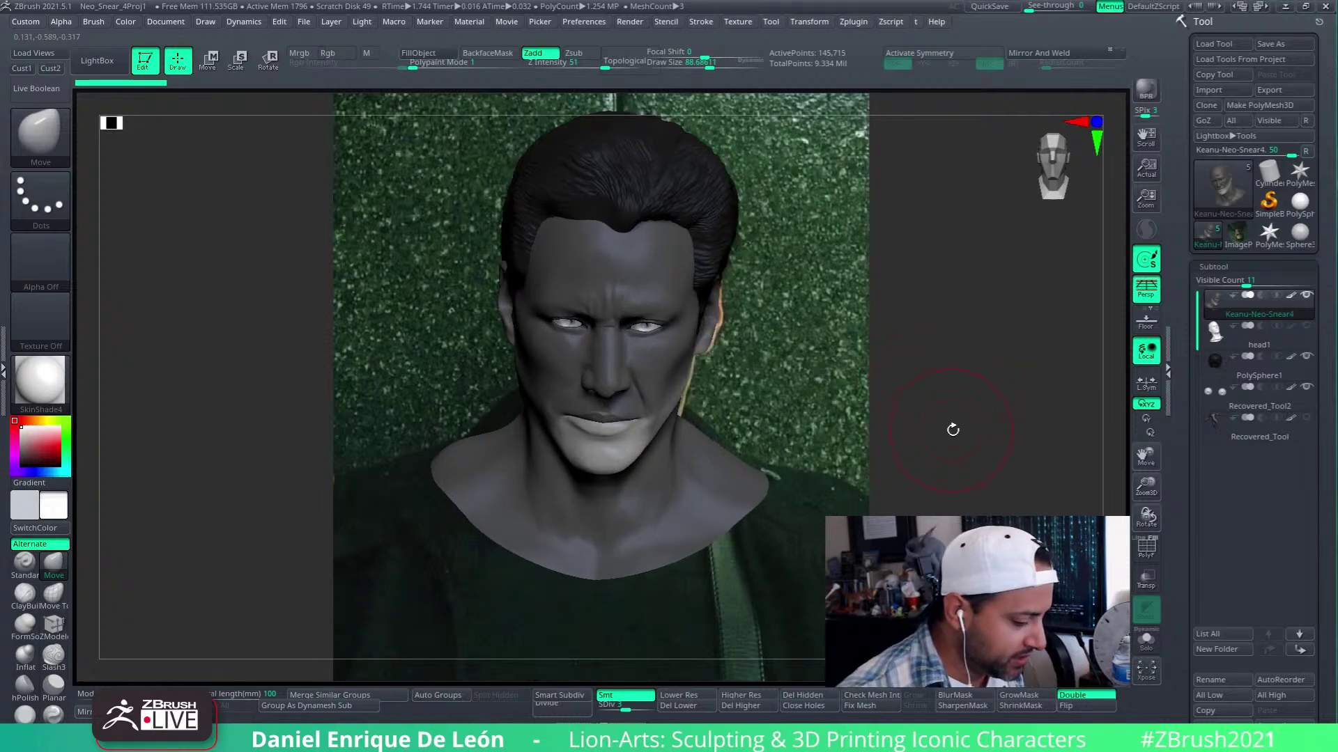
click(29, 69)
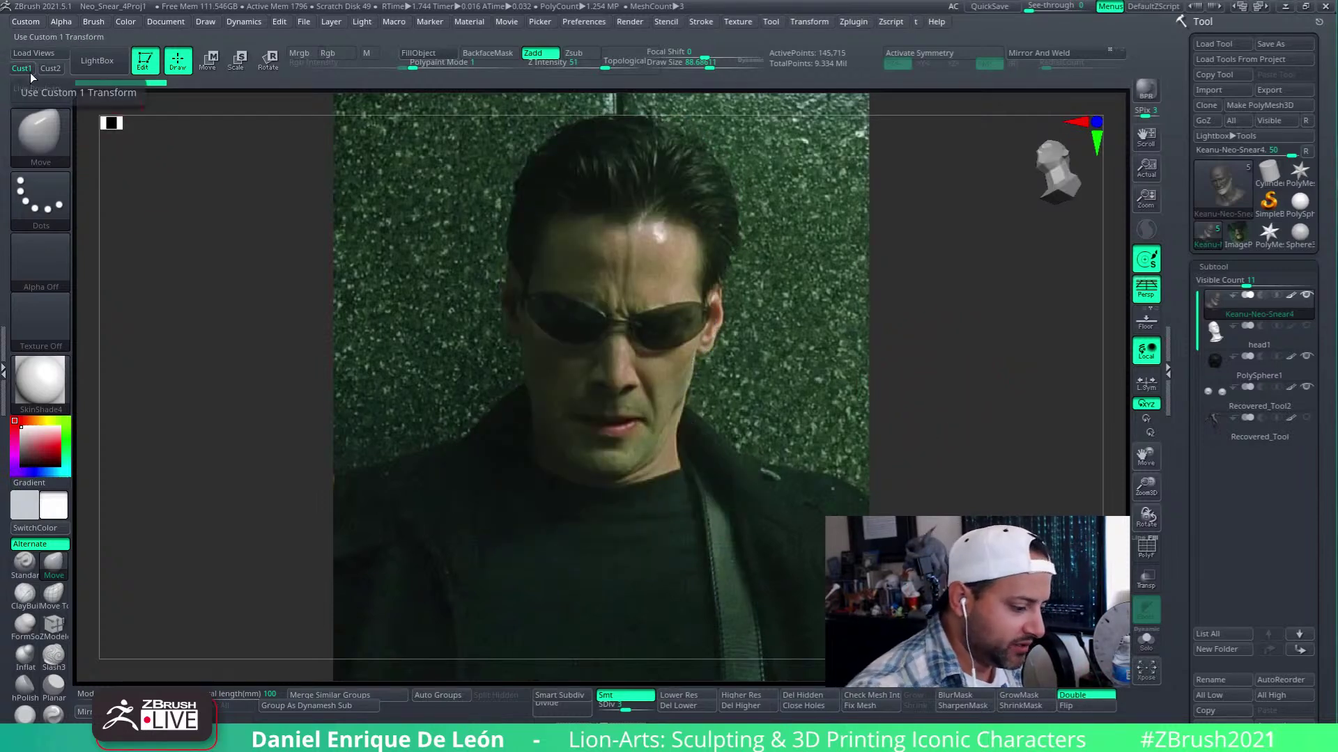
click(168, 21)
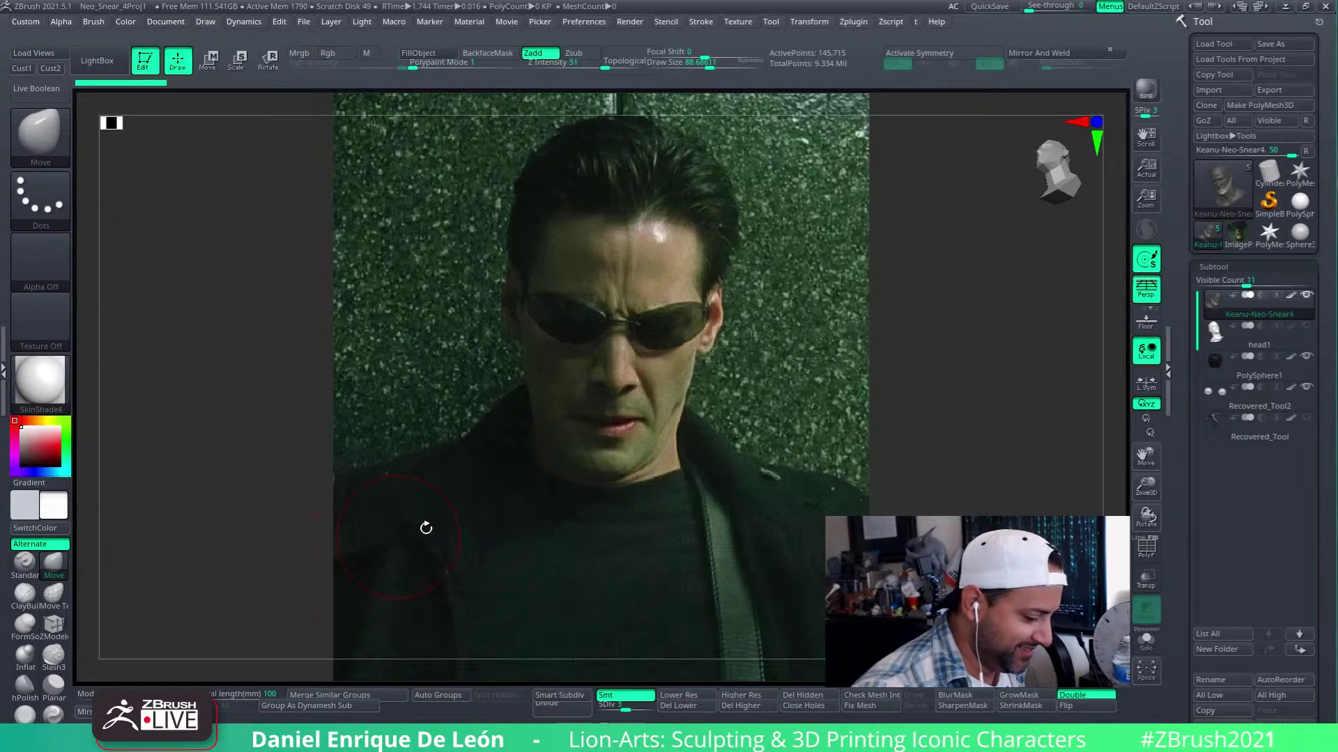
key(f)
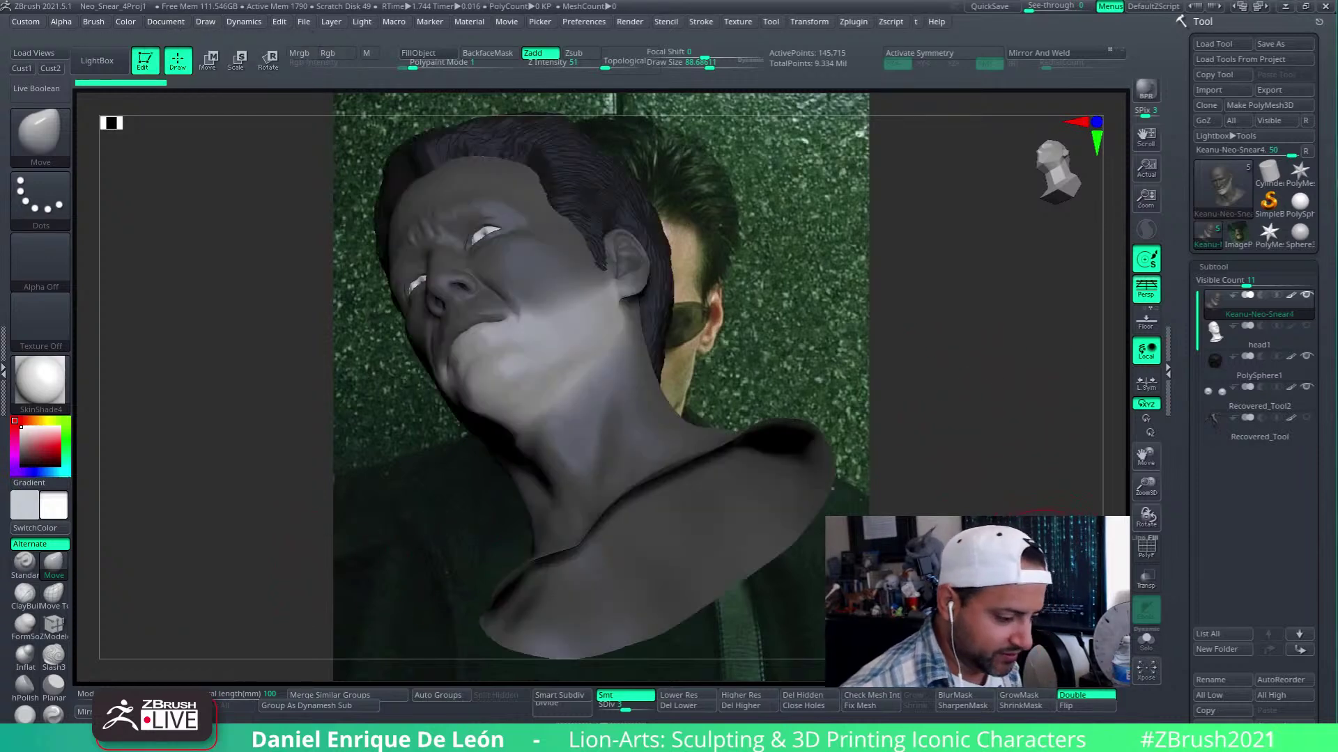
Try to bring back the photo-matched view by loading Keanu-Neo-Snear4.vws and recalling the Custom 1 view
drag(942, 415, 990, 463)
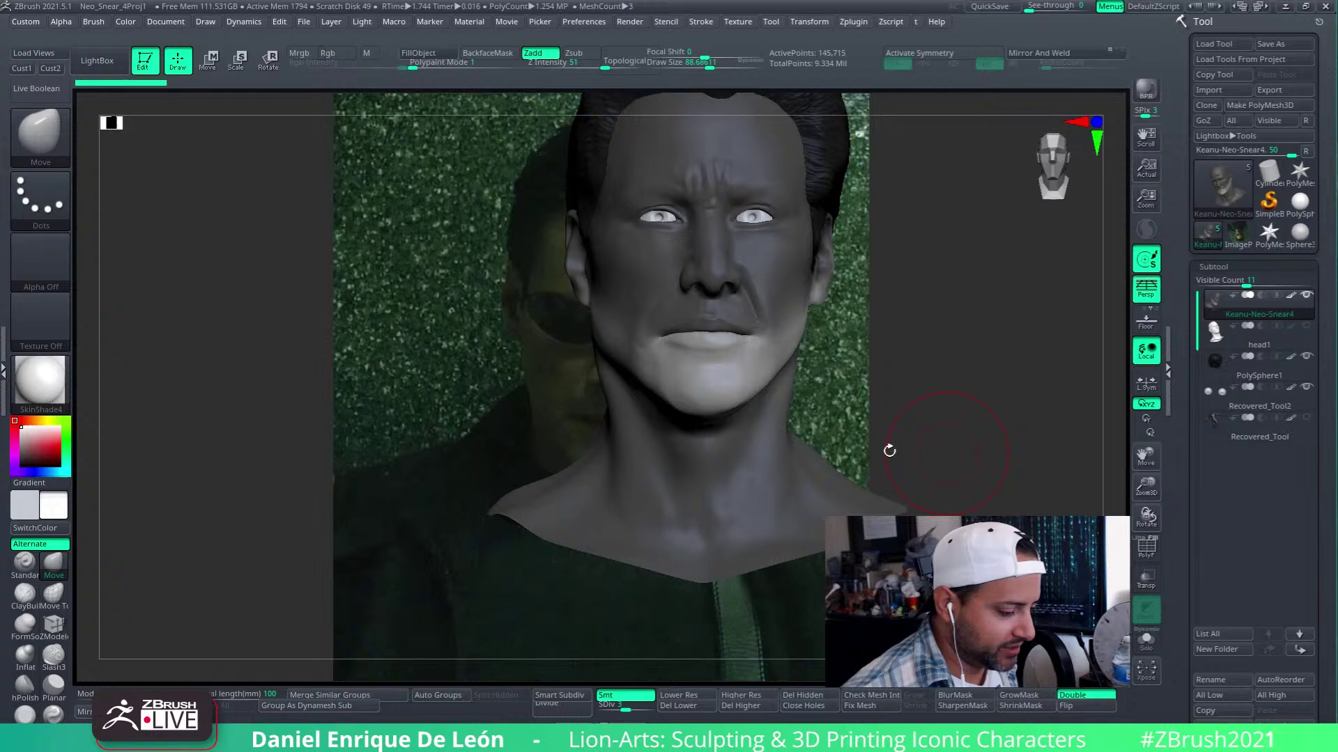
click(29, 66)
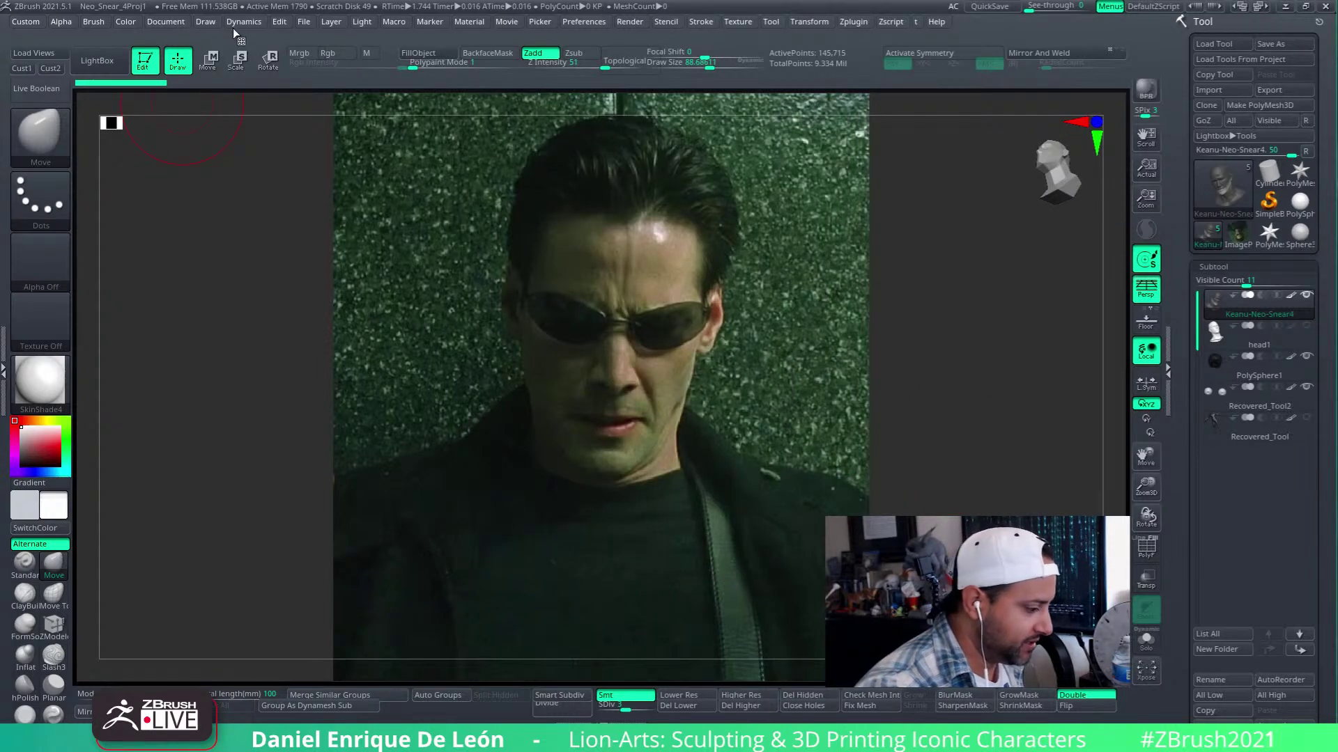
click(175, 25)
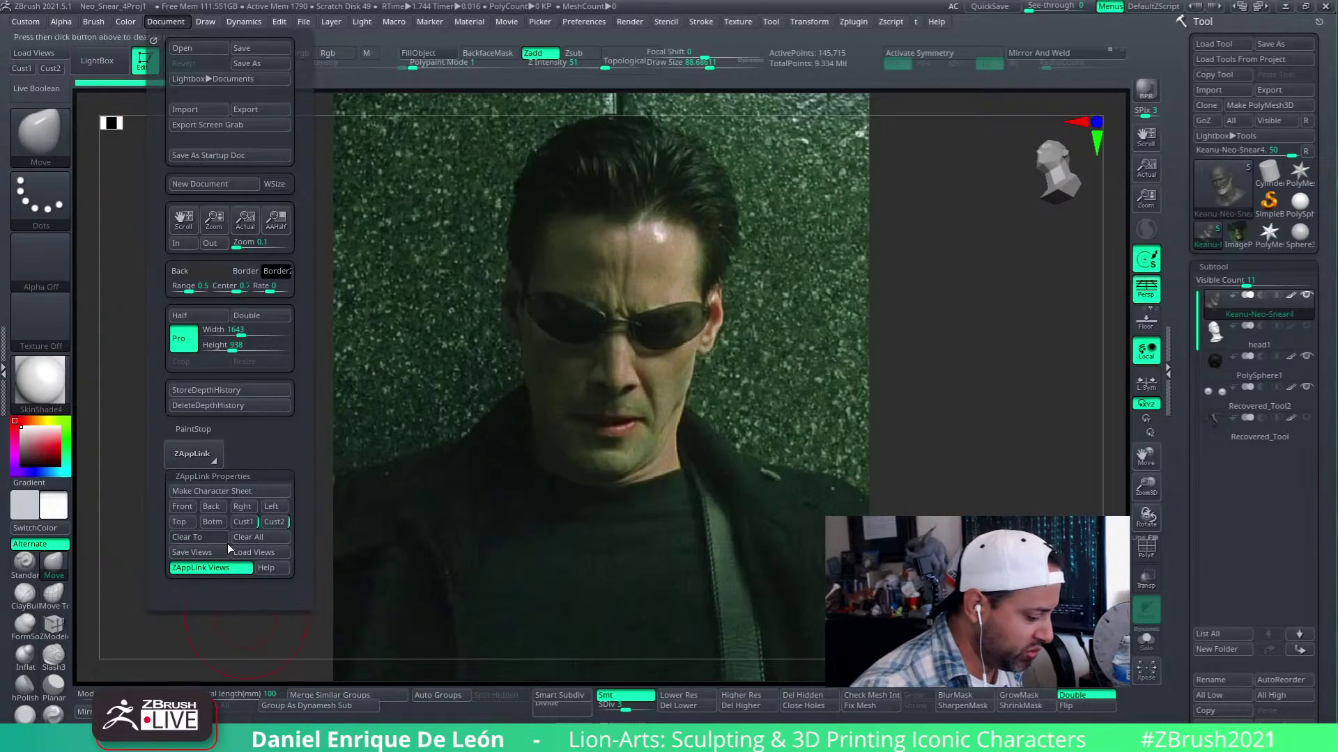
click(279, 551)
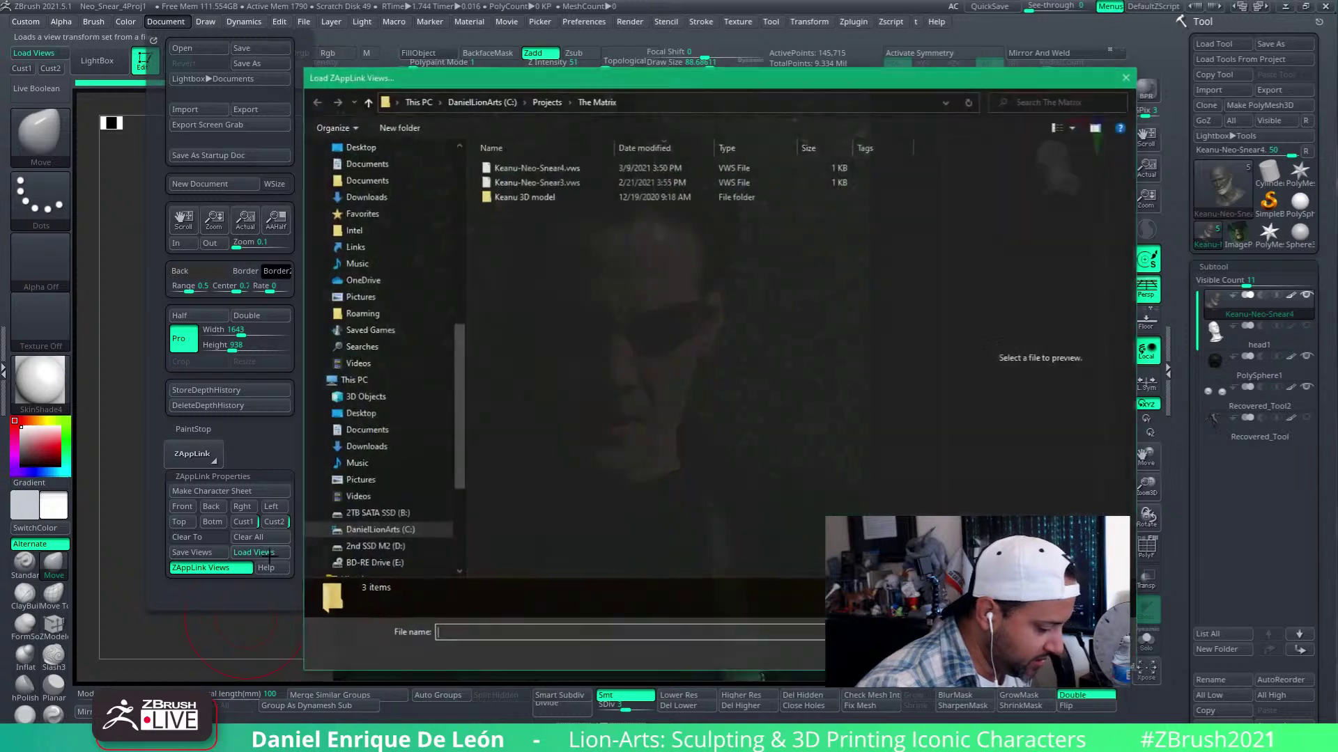
click(593, 167)
double_click(592, 168)
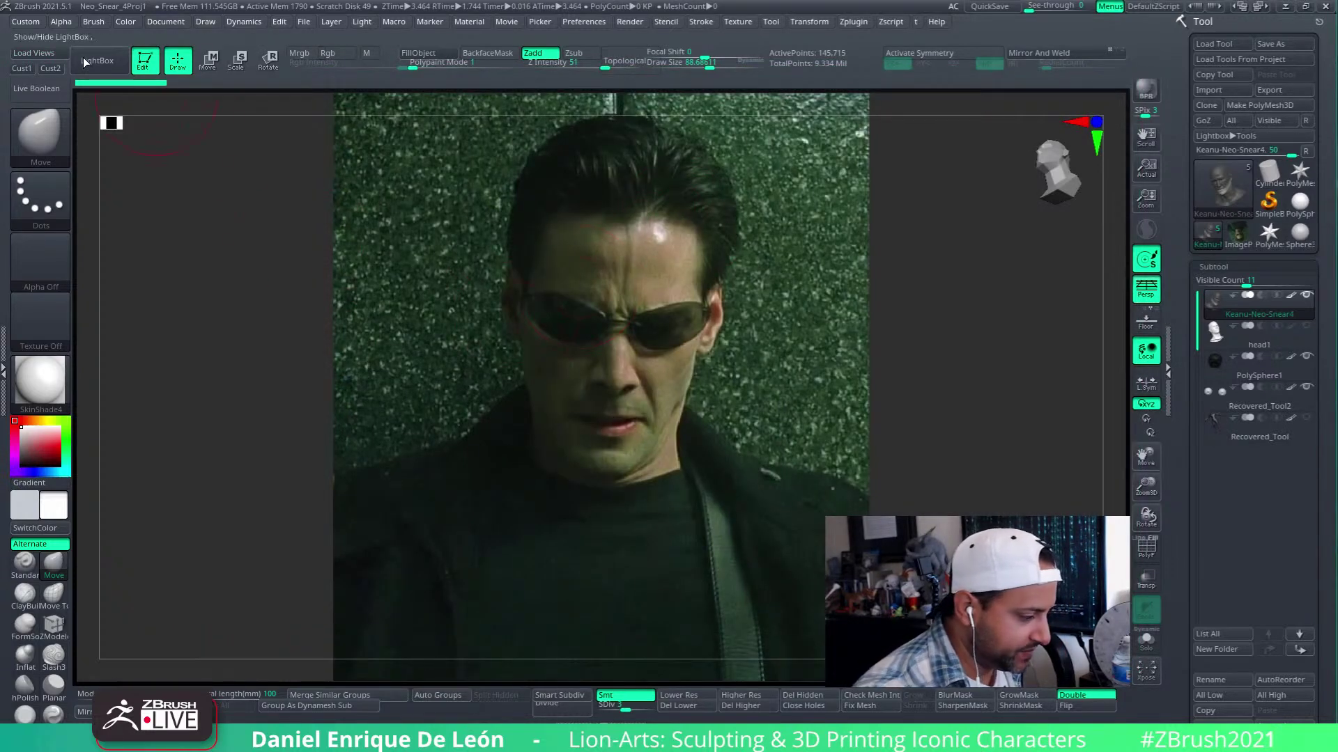
click(25, 69)
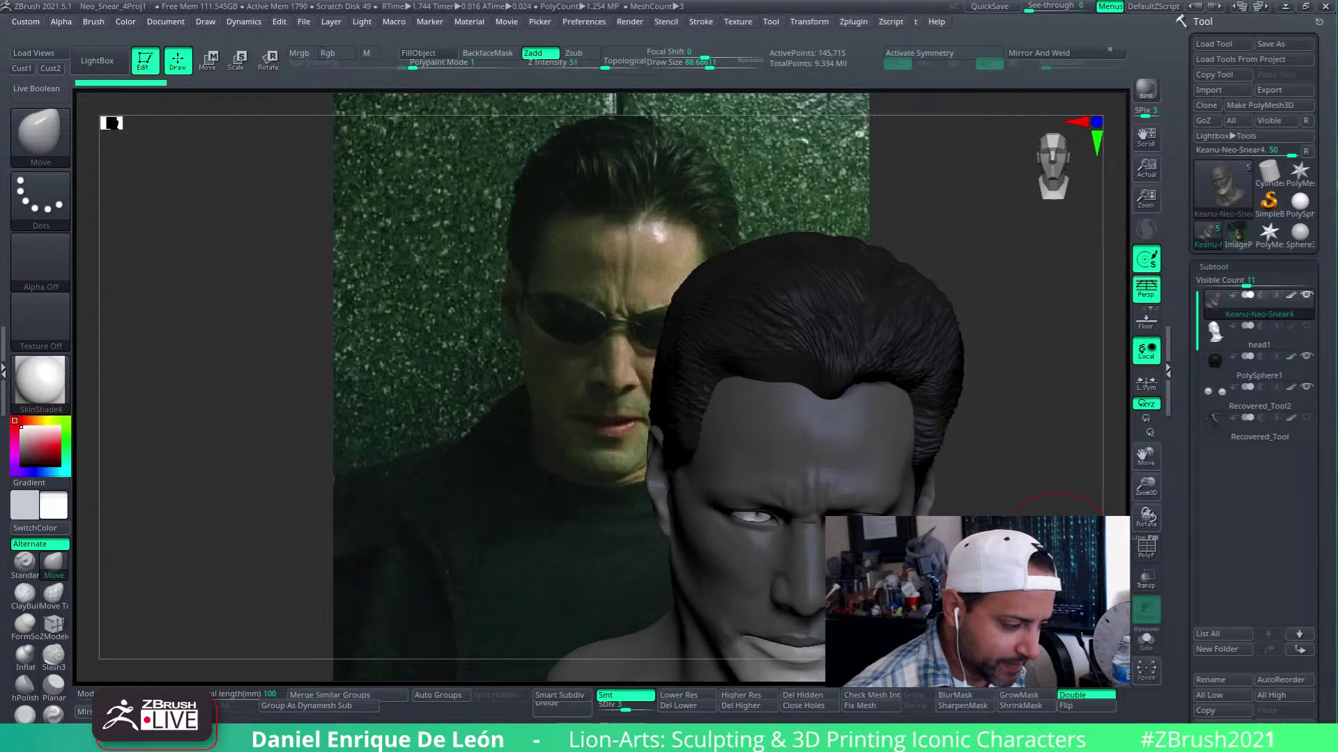
Reopen the Neo_Snear_4Proj1 project from The Matrix folder to restore the bust's alignment with the photo
click(309, 27)
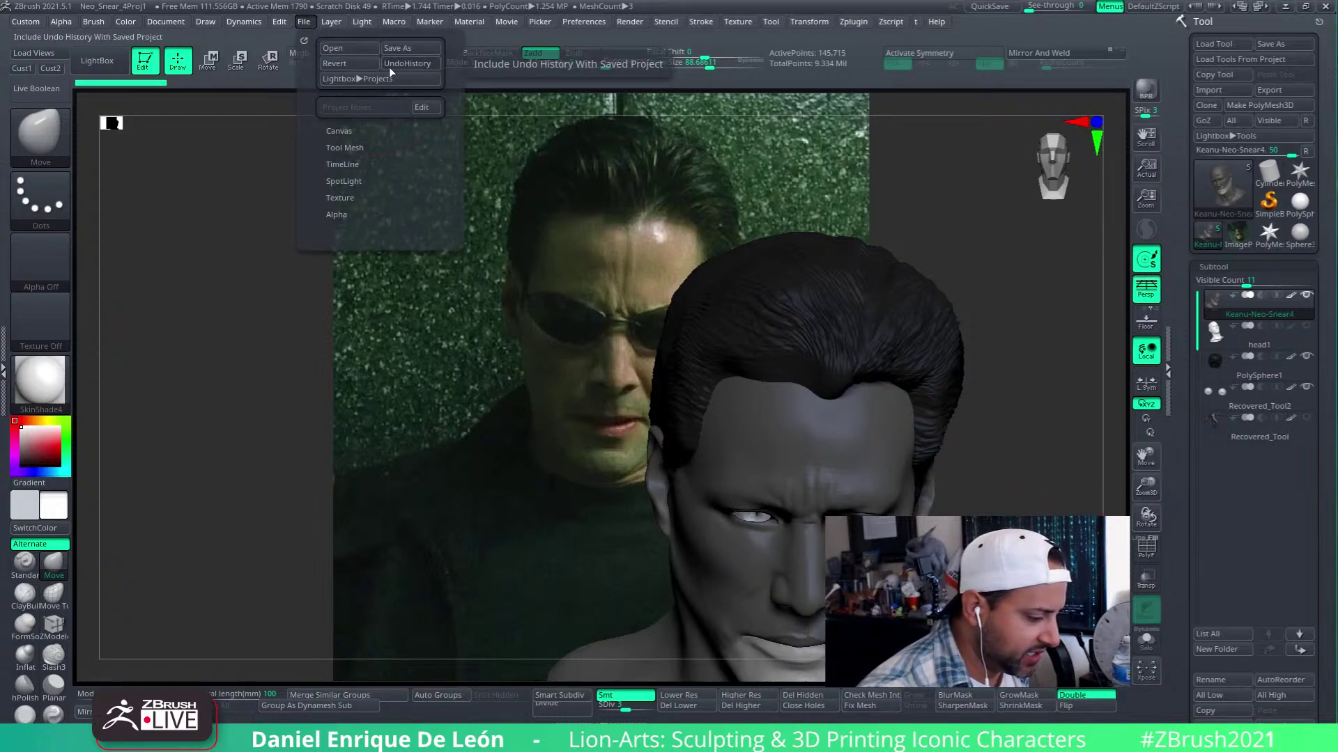
click(373, 47)
click(740, 414)
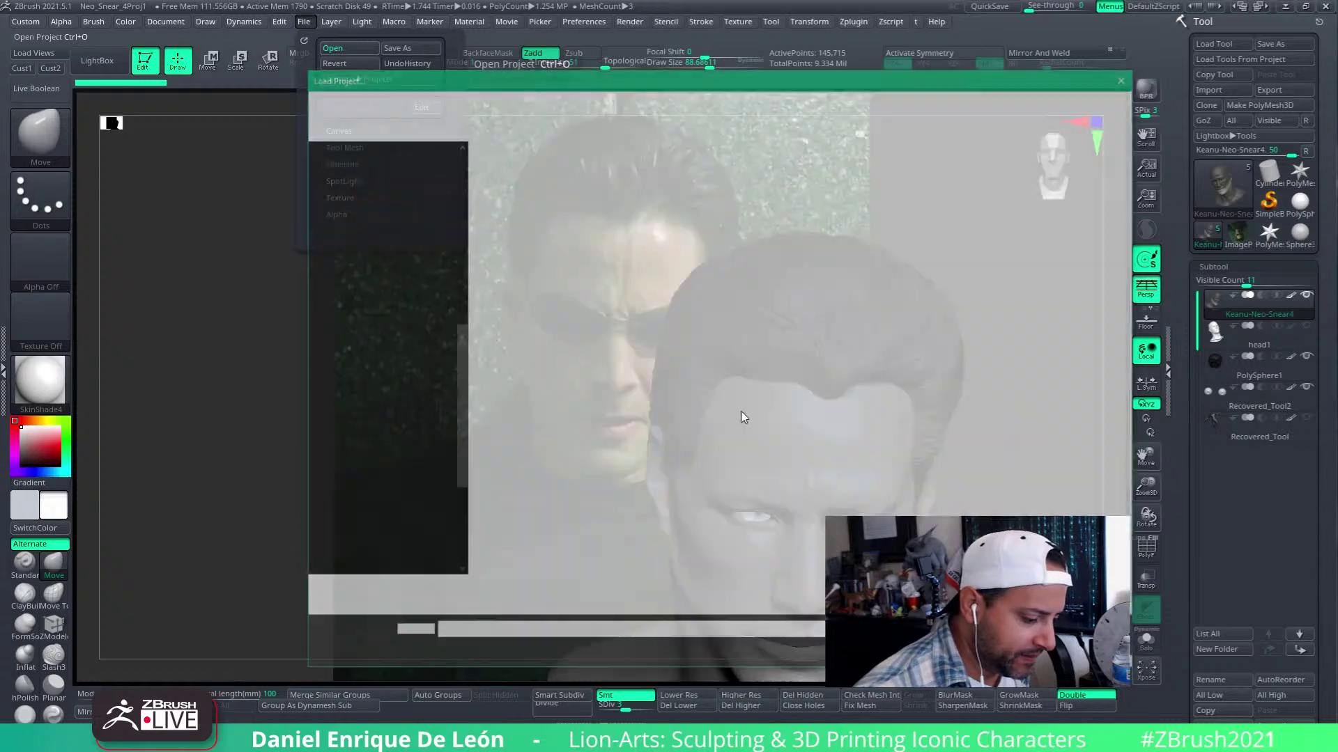
click(578, 173)
click(557, 181)
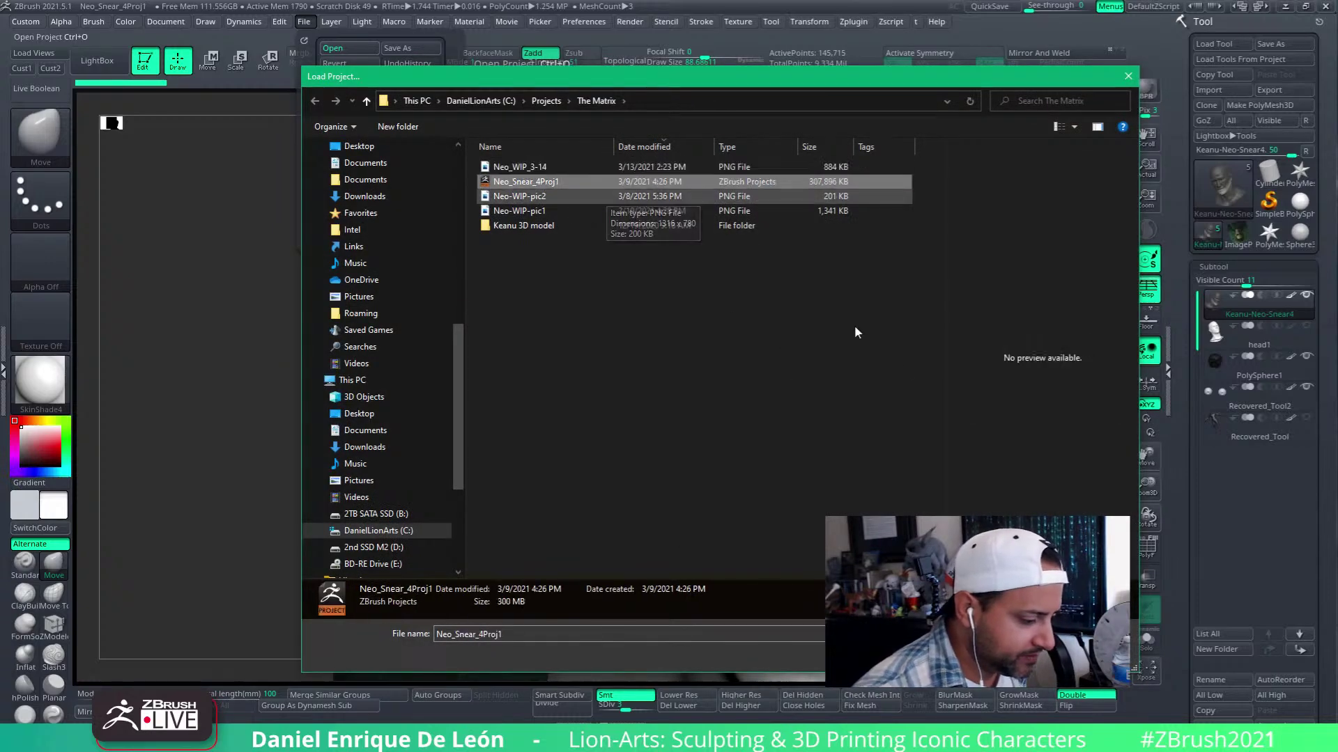
key(Return)
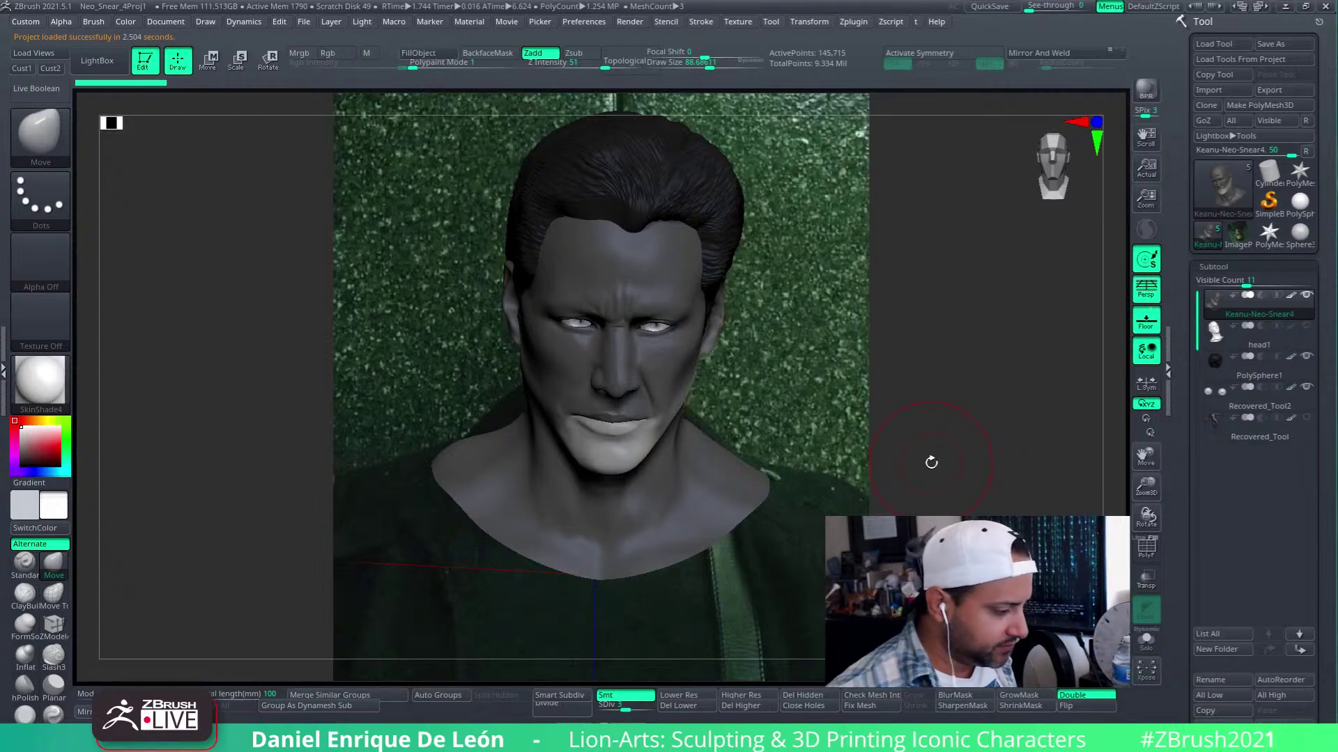
Clear the old Custom 1 and Custom 2 views and store the current photo-matched view in them
click(166, 22)
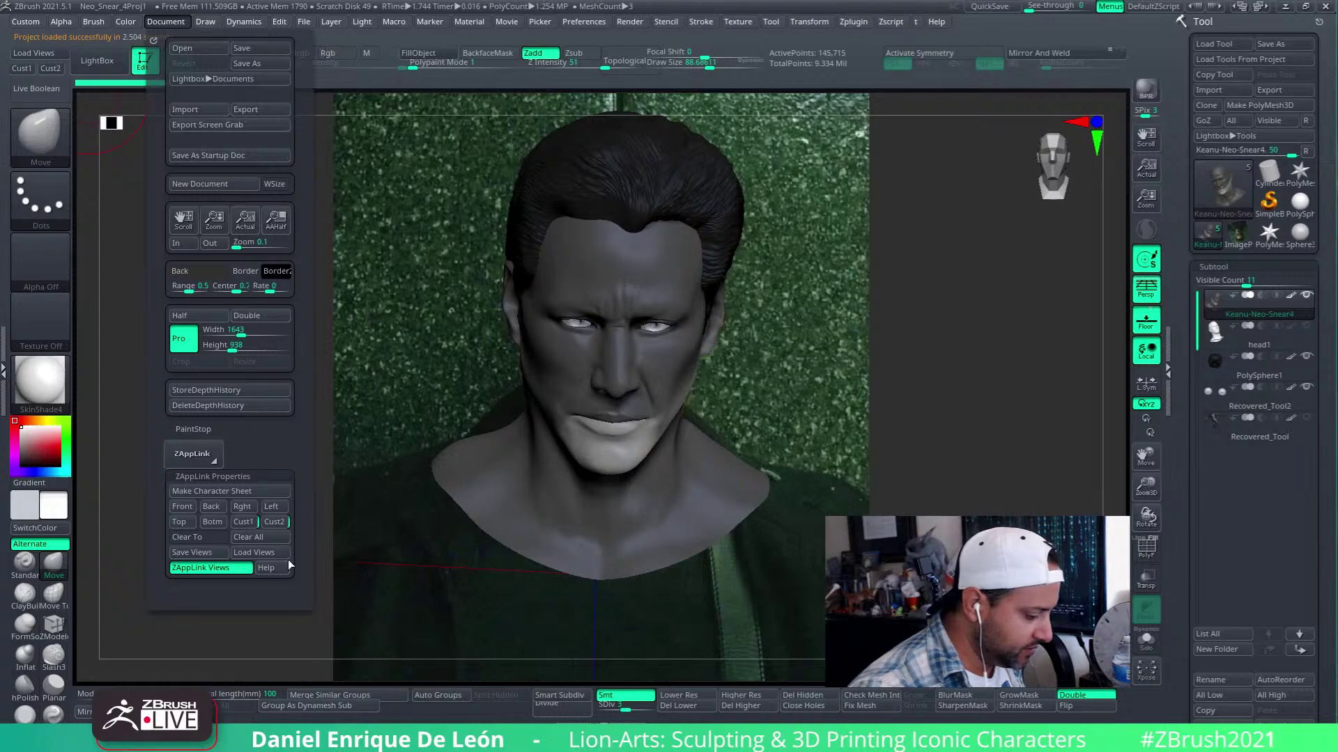
click(251, 524)
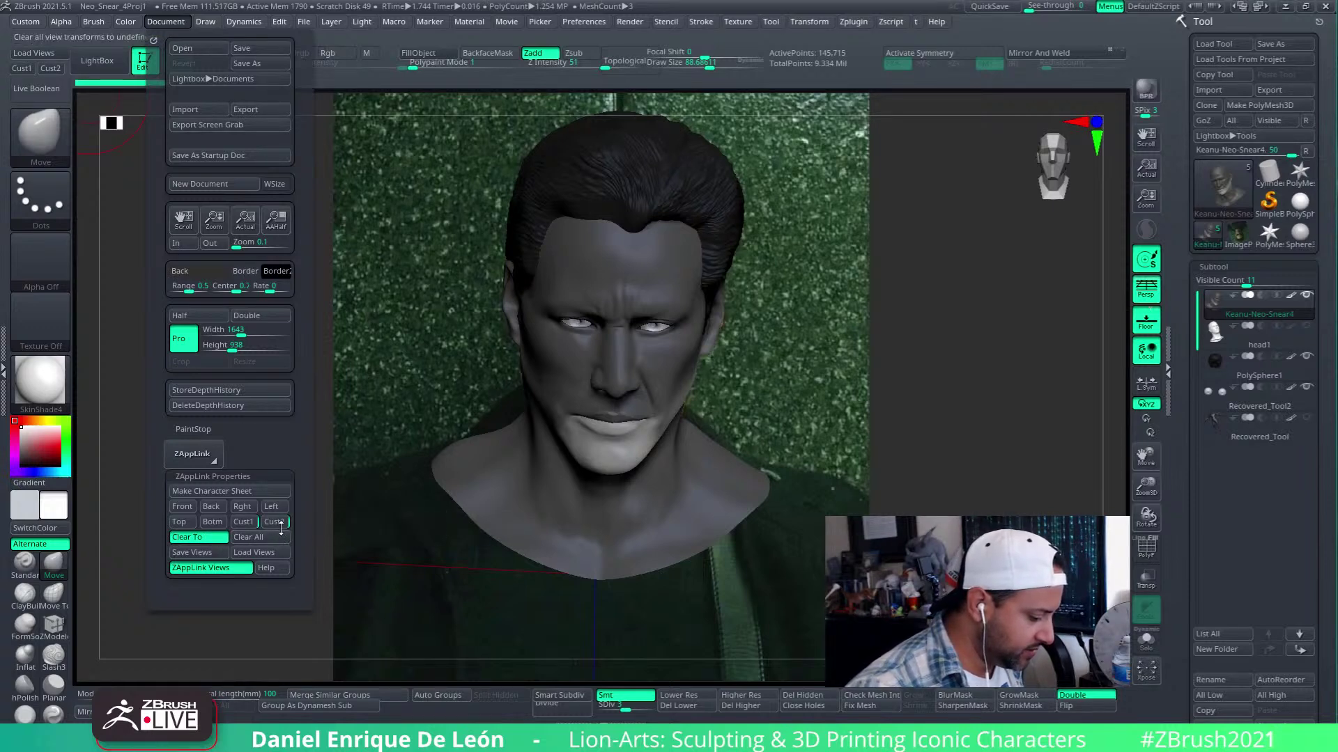
click(276, 524)
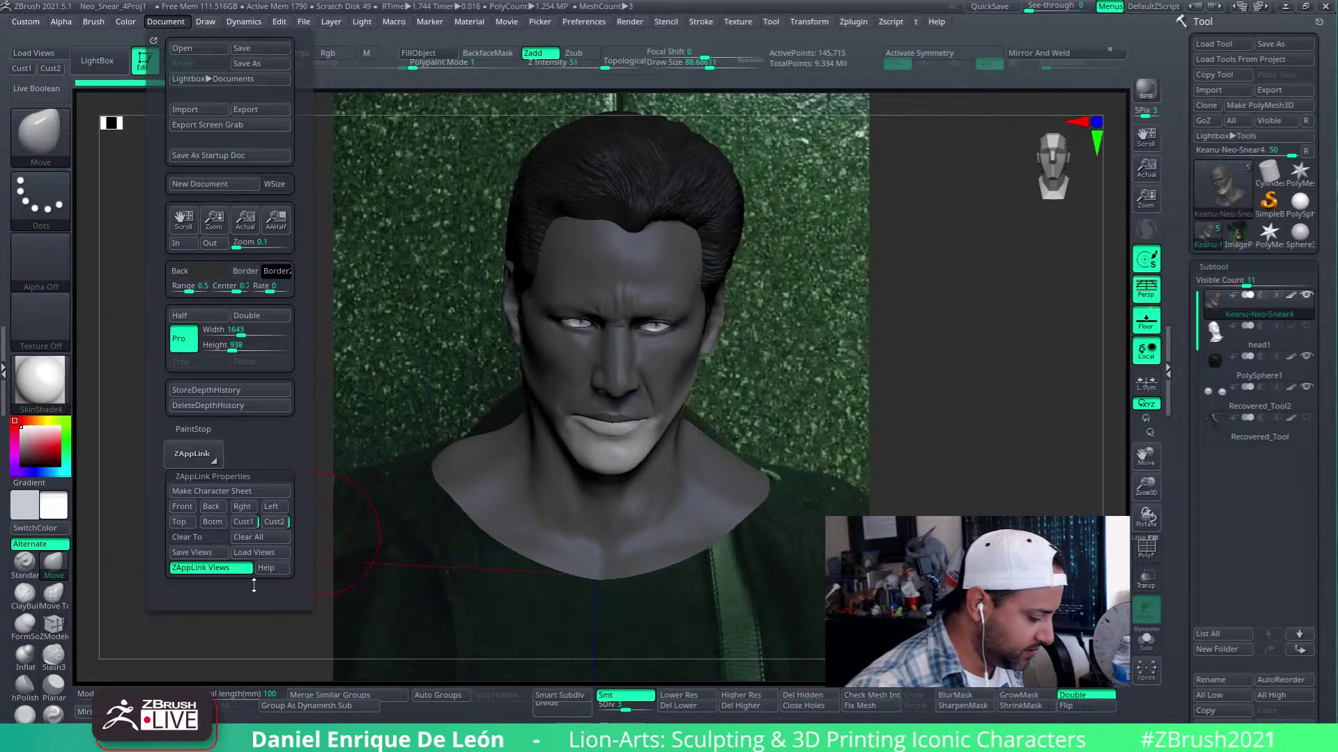
Save the ZAppLink views in The Matrix folder as Keanu-Neo-Snear5.vws
click(215, 552)
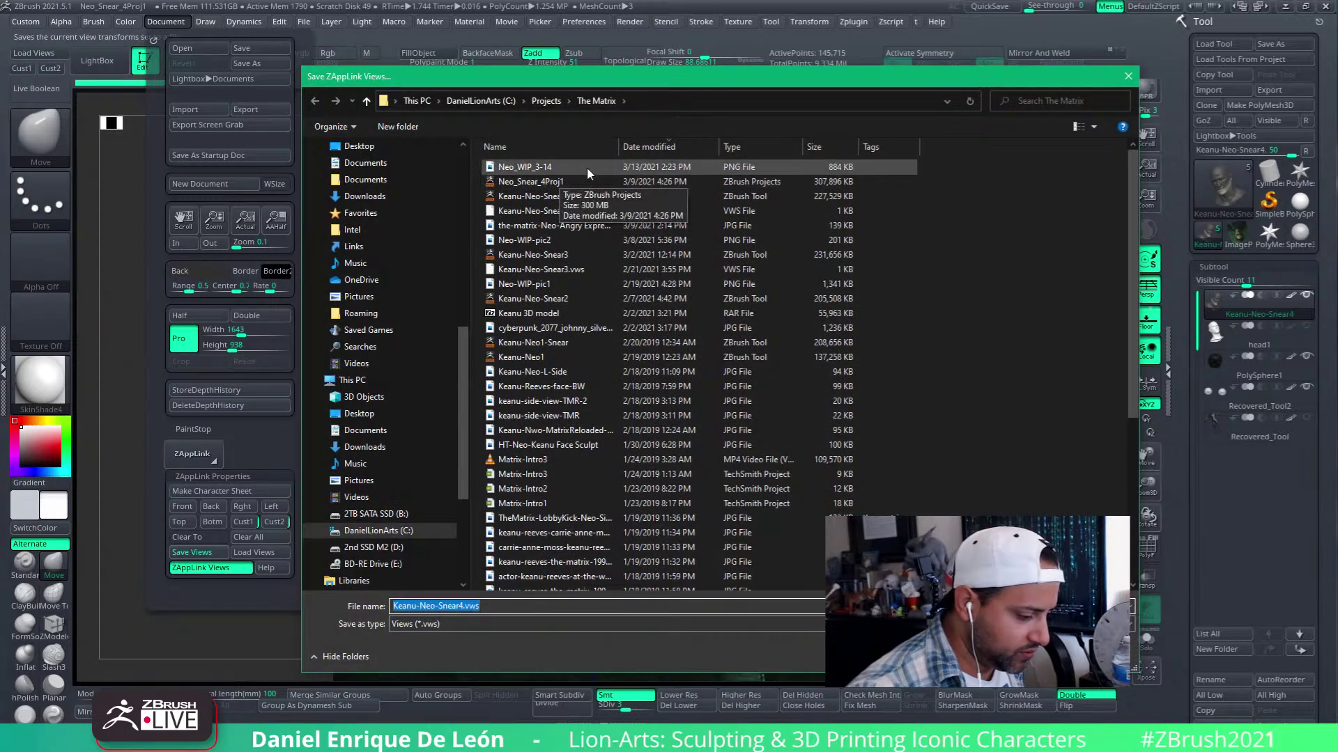
click(462, 606)
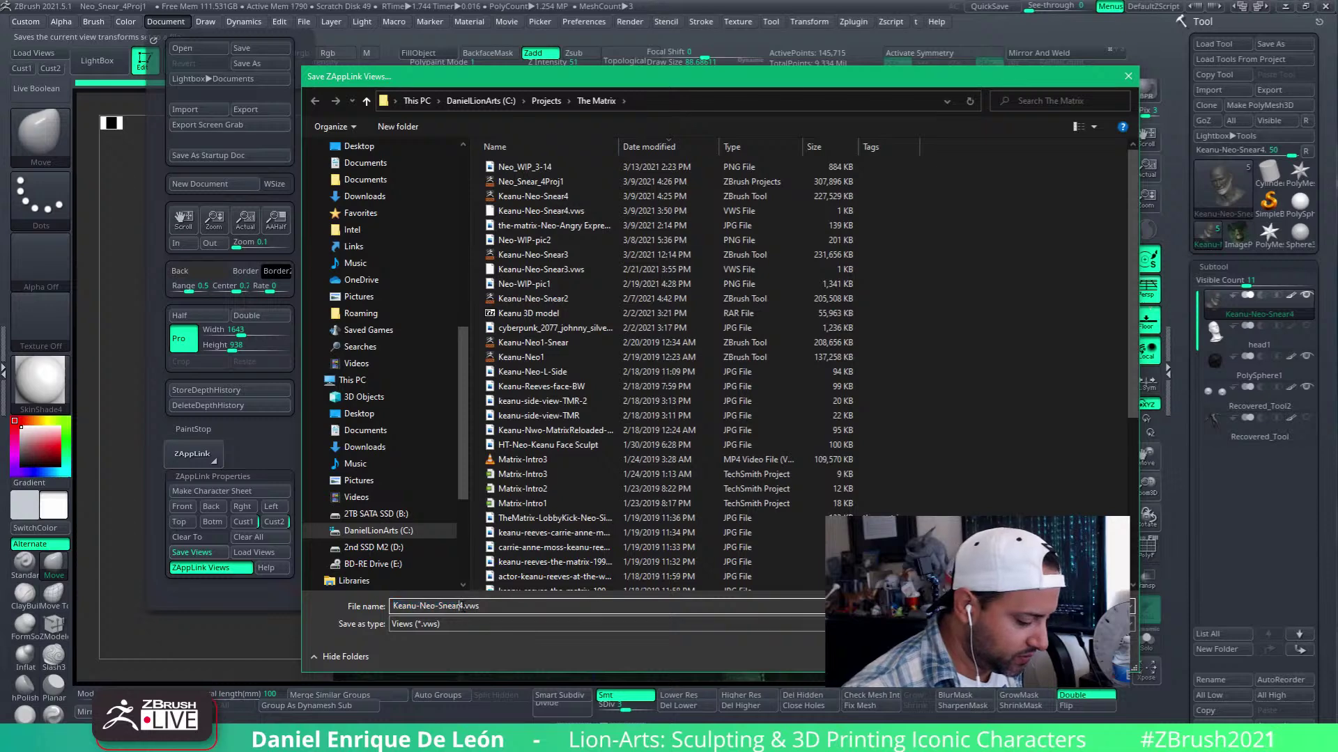
drag(457, 606, 464, 606)
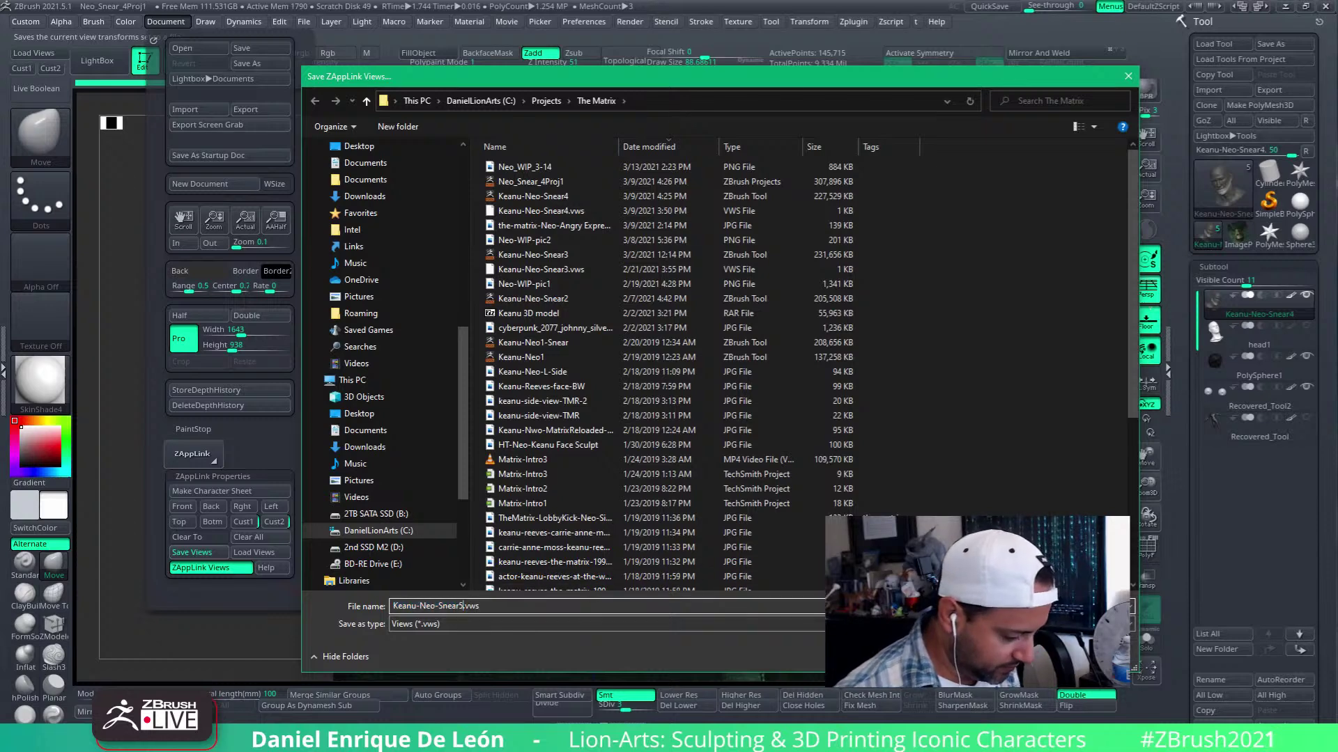
text(5)
key(Return)
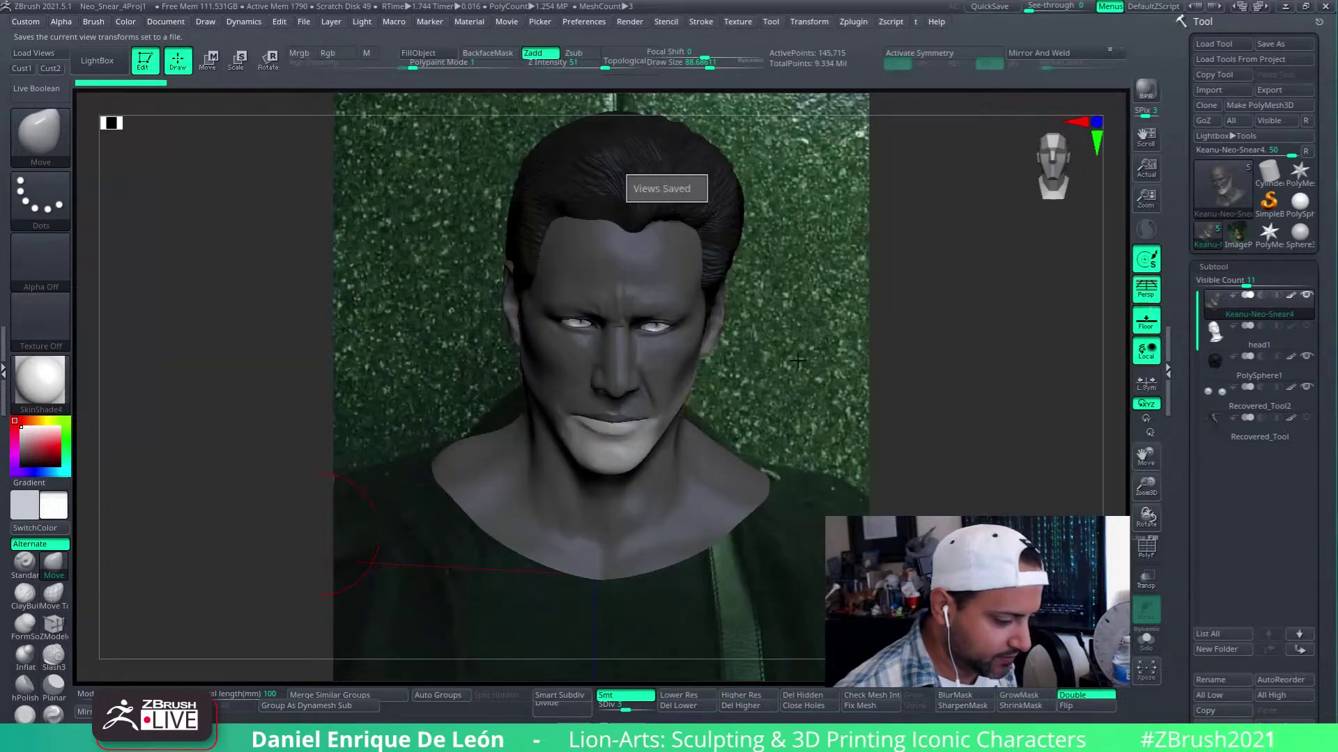
Test the stored Custom 1 view by moving the bust off the photo and recalling it, and turn off the floor grid
alt+drag(940, 420, 1185, 457)
click(24, 68)
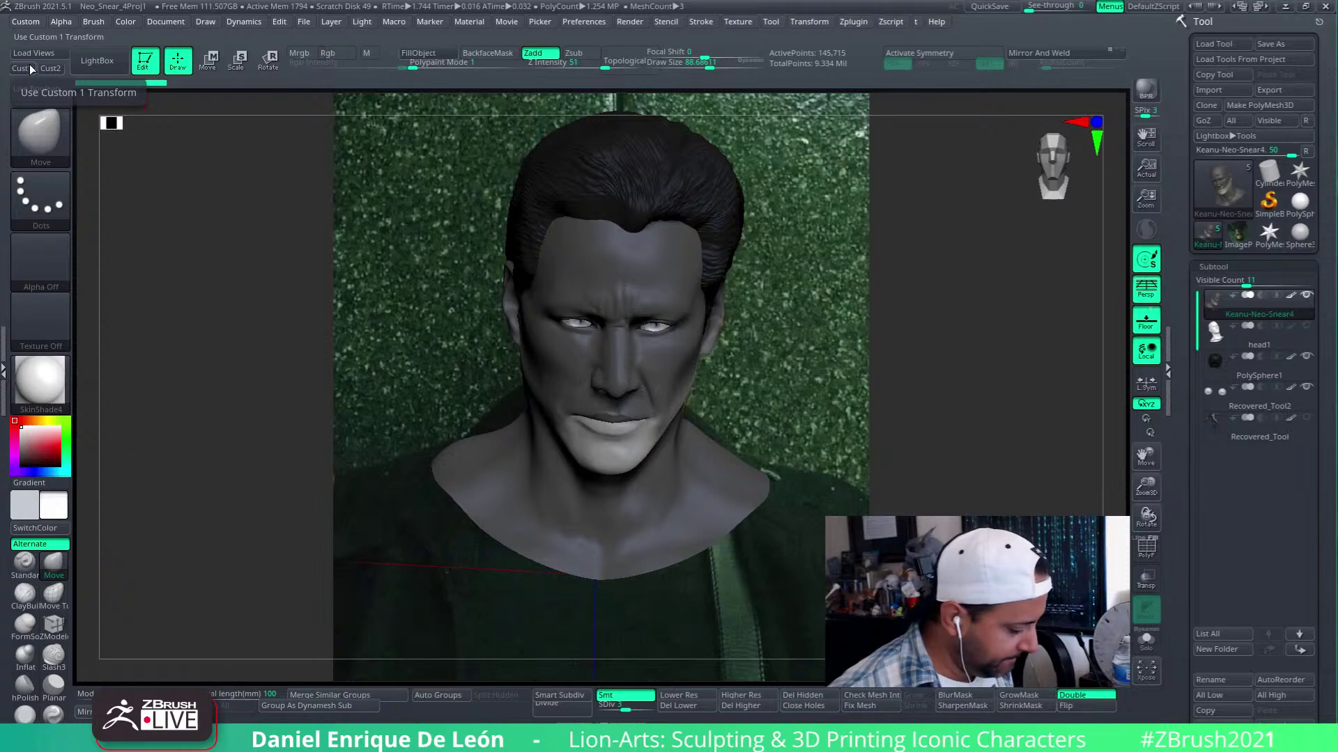
click(1148, 328)
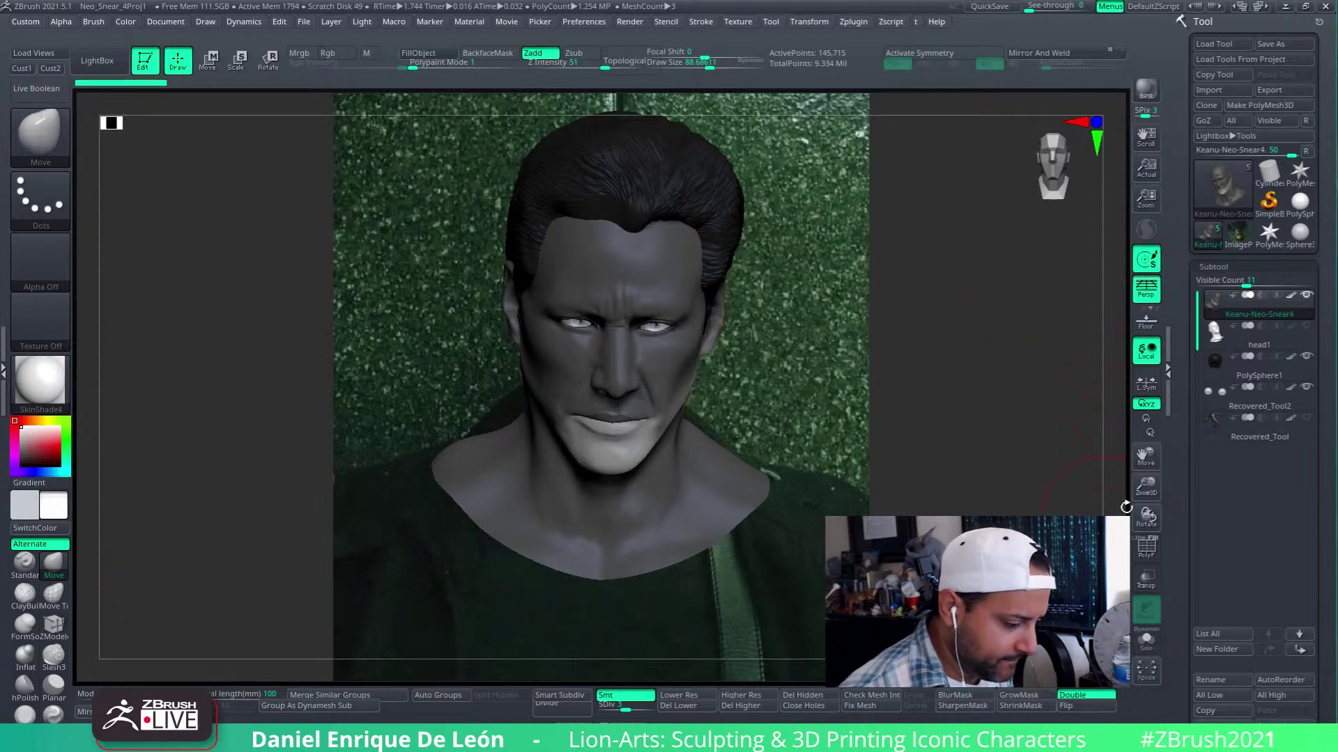
Compare the bust with the photo at model opacity 47 and at full opacity, orbiting it and recalling Custom 1 each time
click(130, 697)
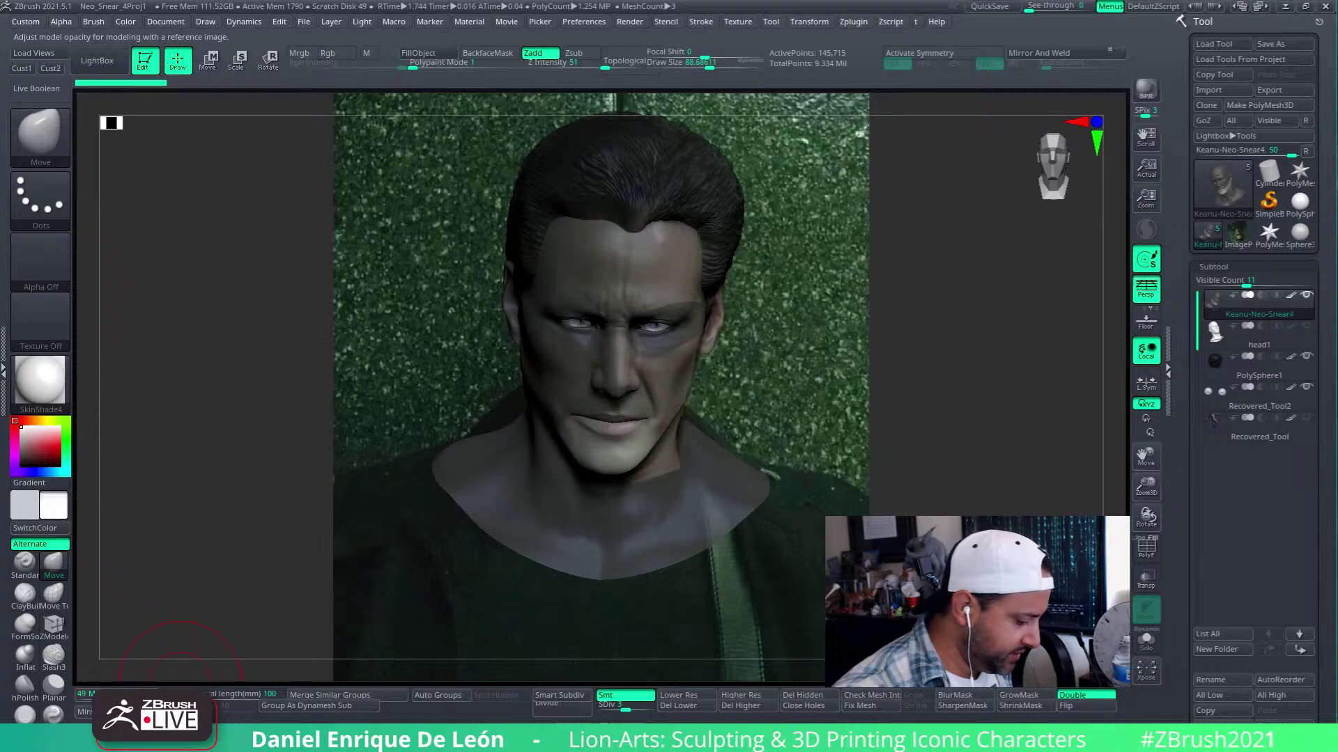
drag(117, 696, 115, 695)
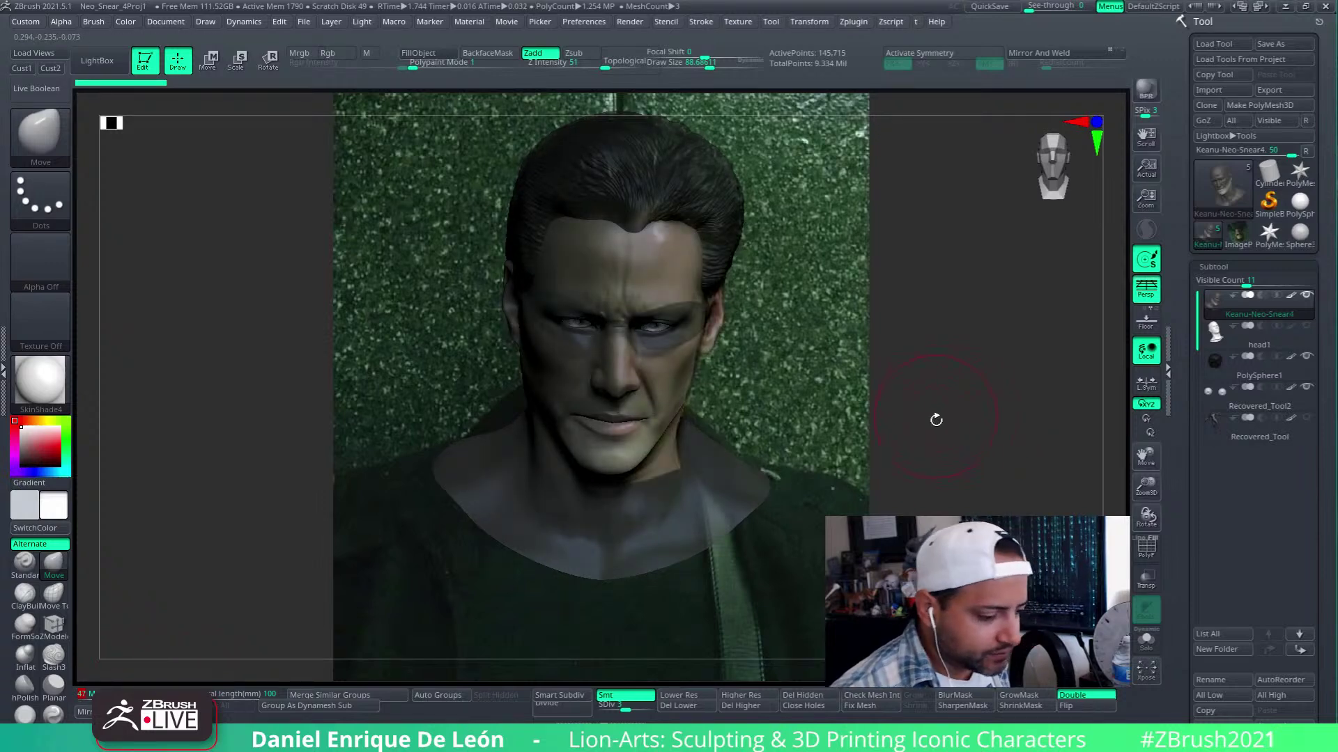
drag(935, 419, 962, 433)
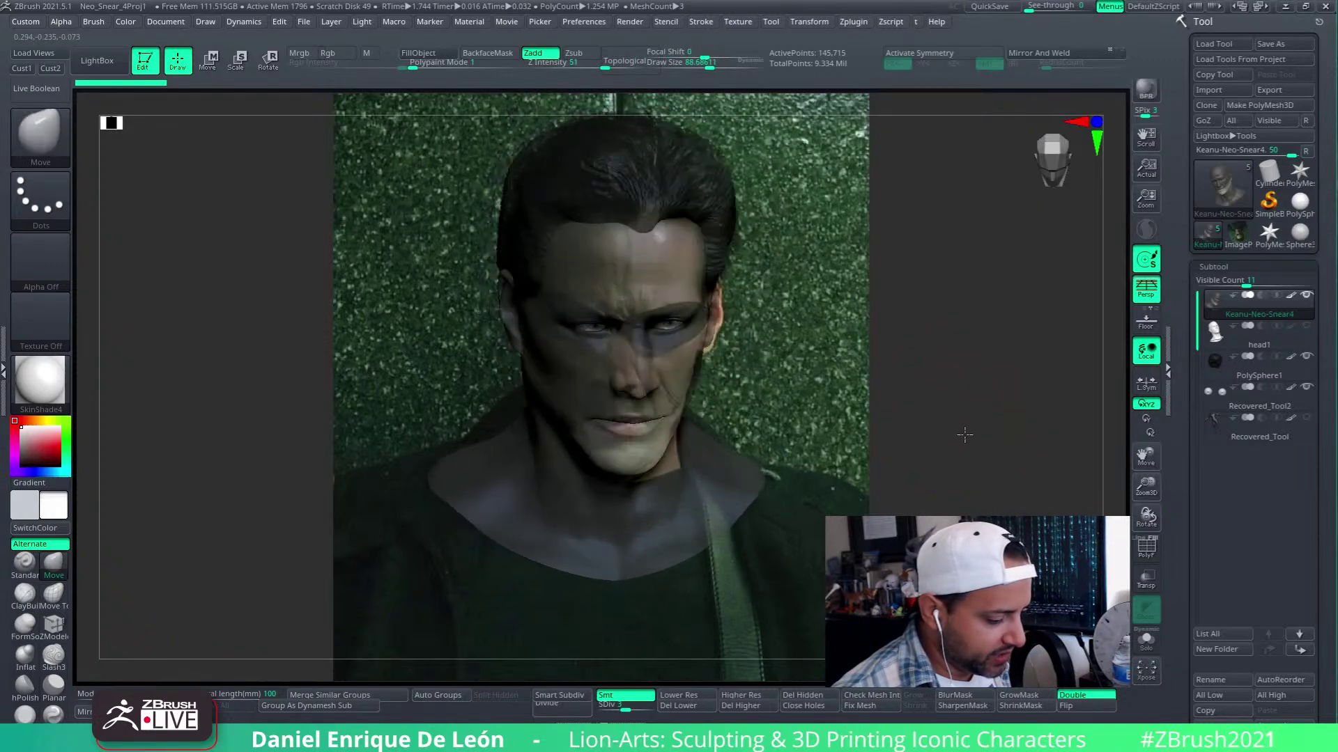
click(22, 71)
drag(116, 695, 156, 696)
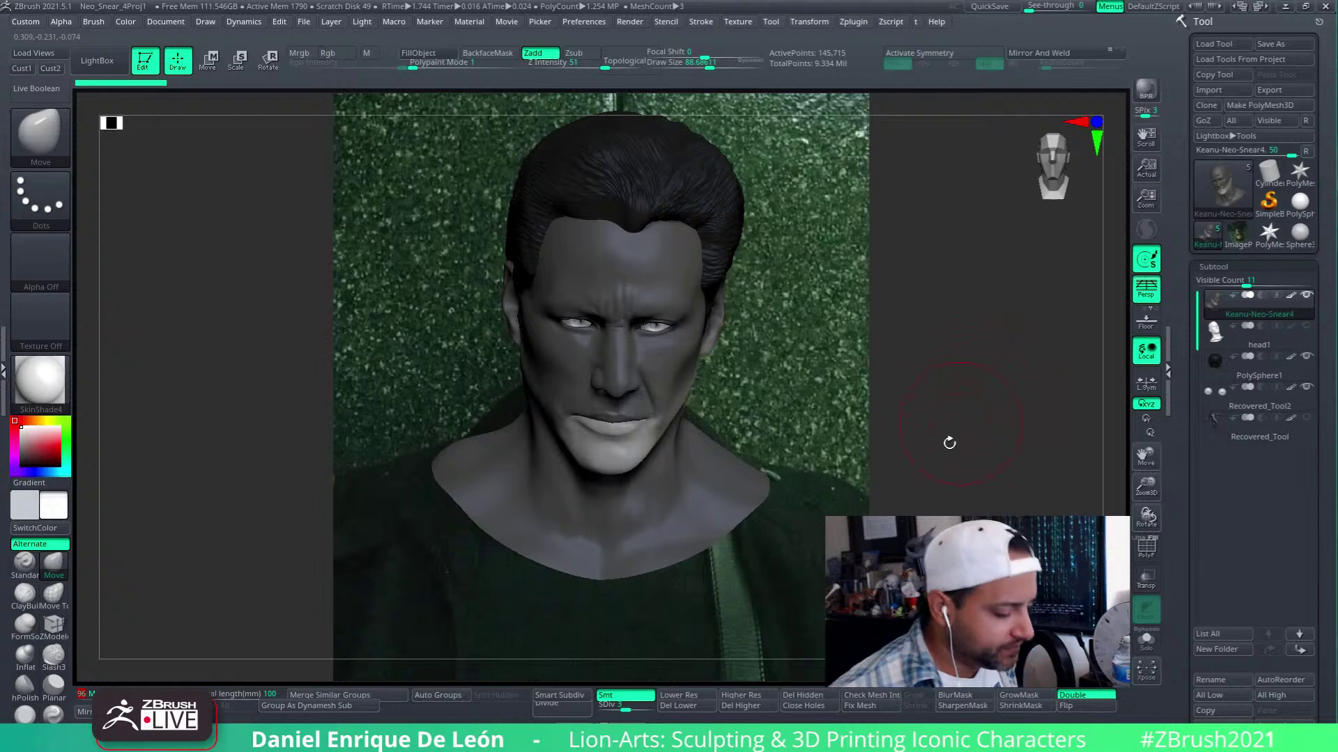
drag(980, 395, 965, 397)
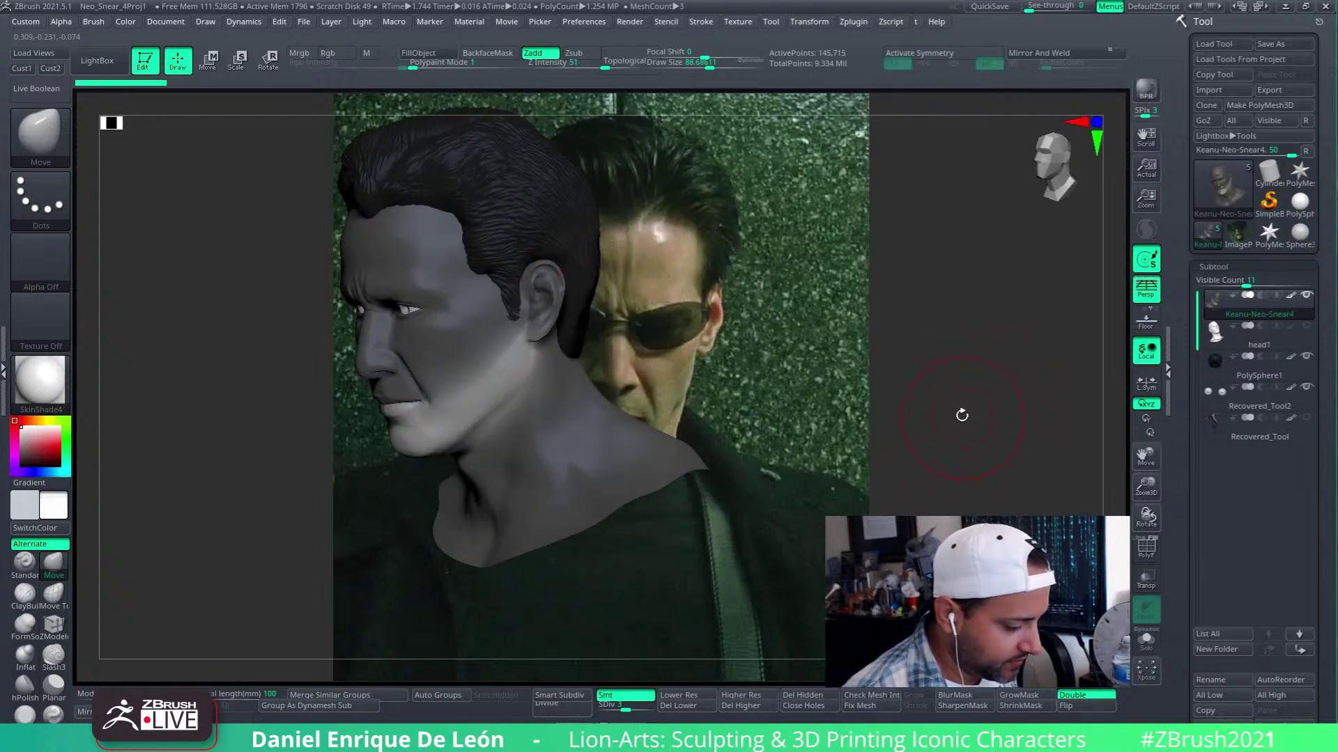
click(23, 69)
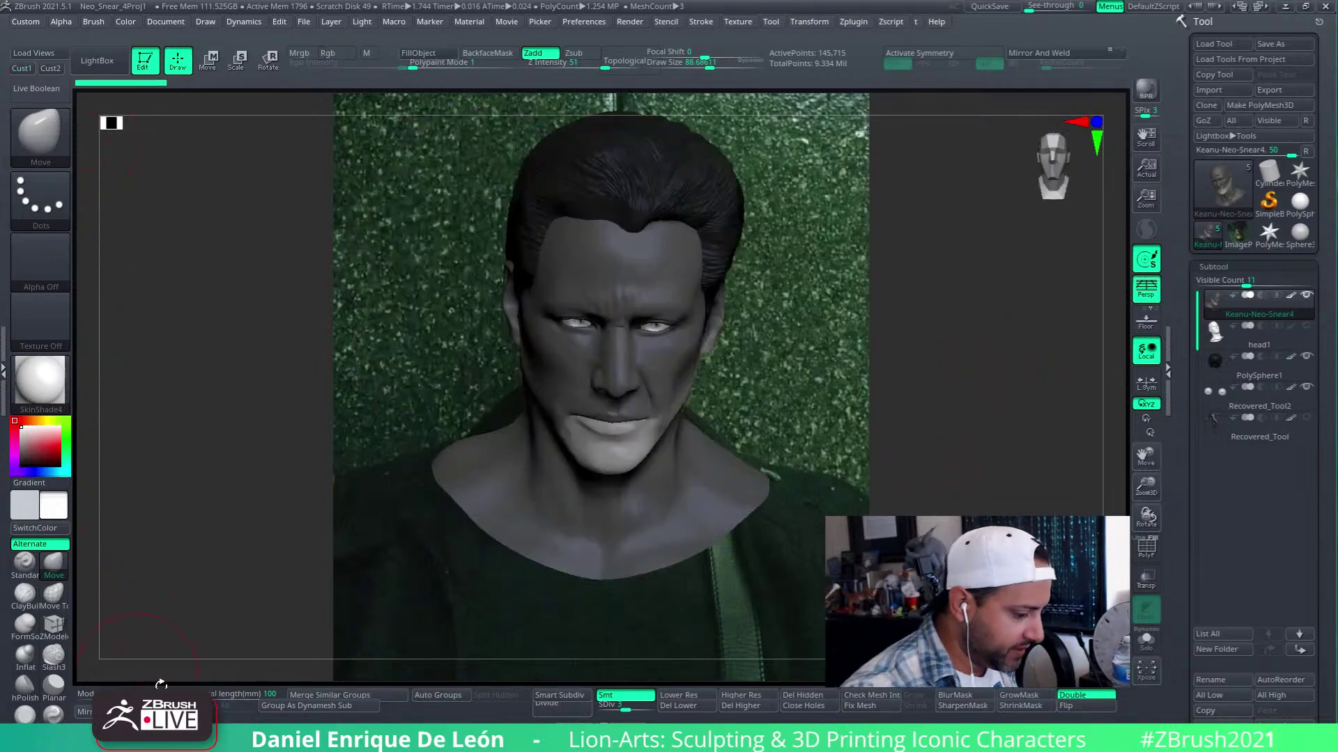
Fade the model opacity gradually down to 20 to compare the face with the photo, and bring it back to 100
click(151, 694)
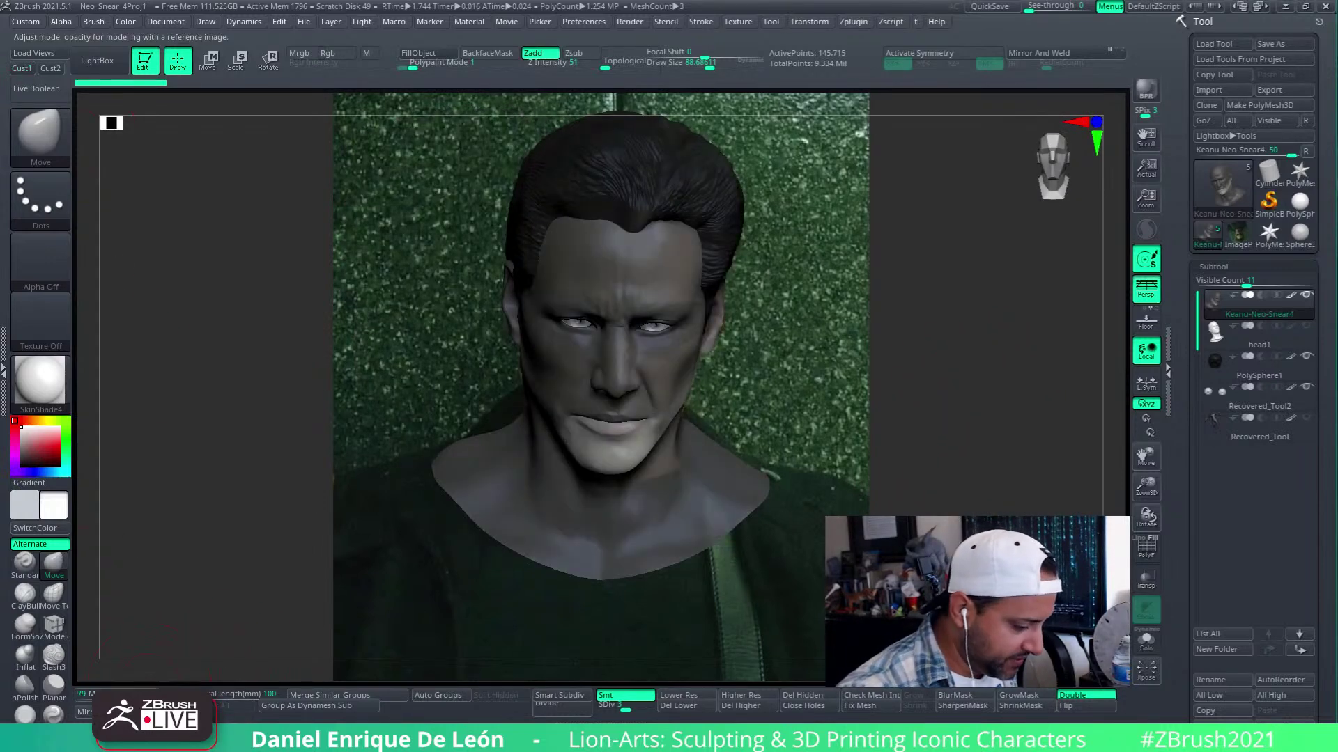
click(146, 694)
click(133, 694)
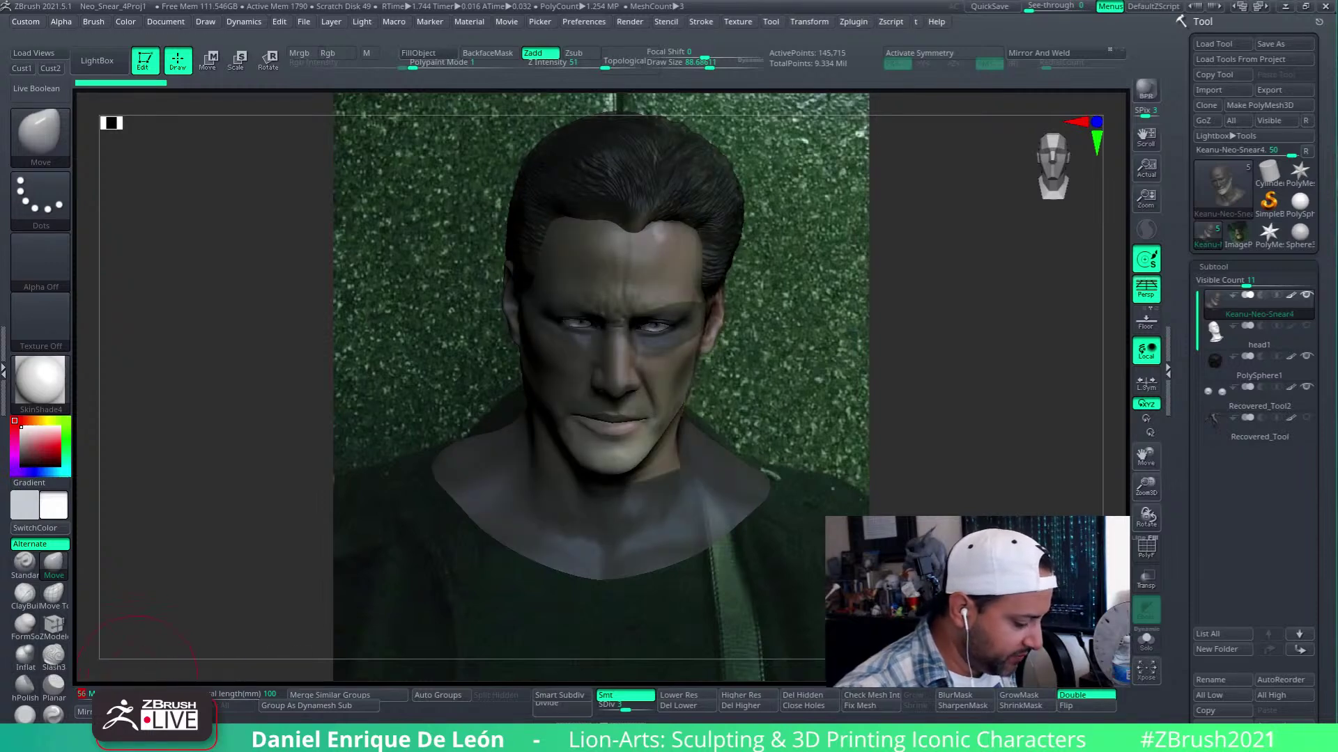
click(122, 694)
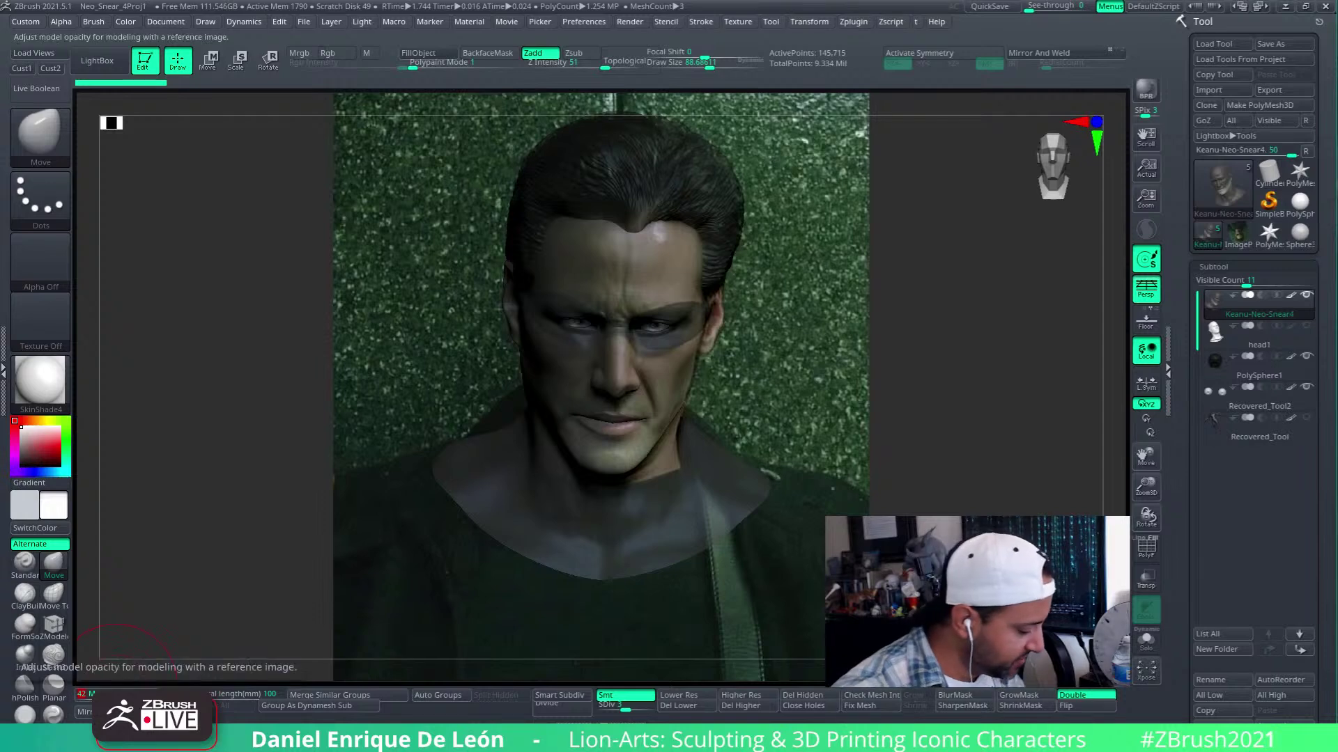
click(91, 694)
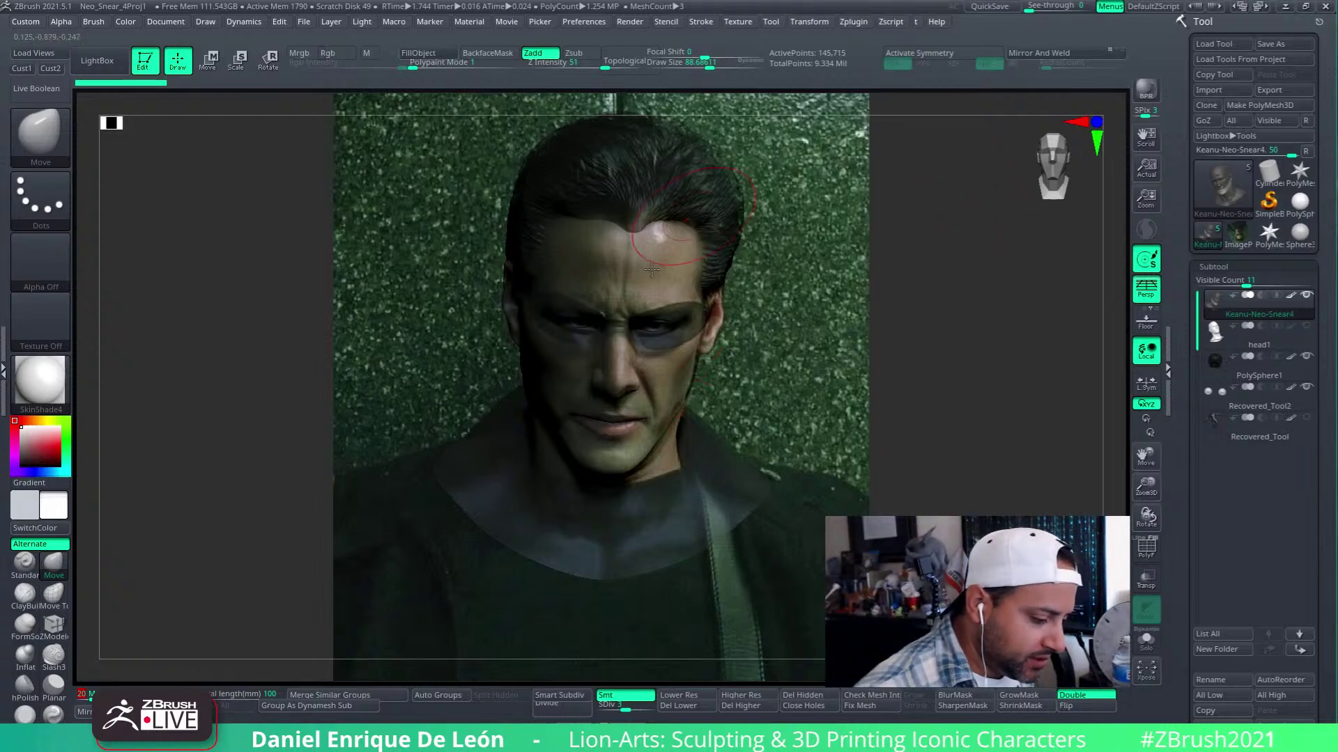
click(135, 695)
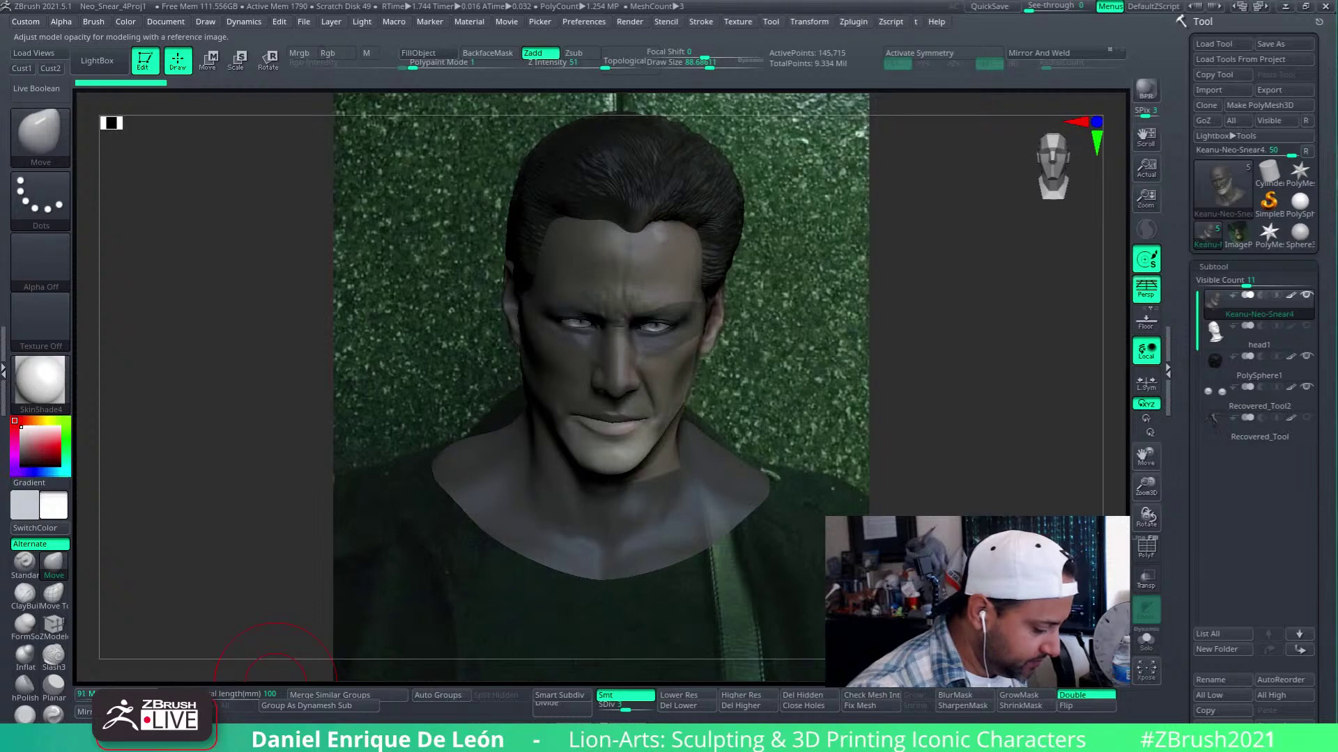
drag(275, 685, 290, 684)
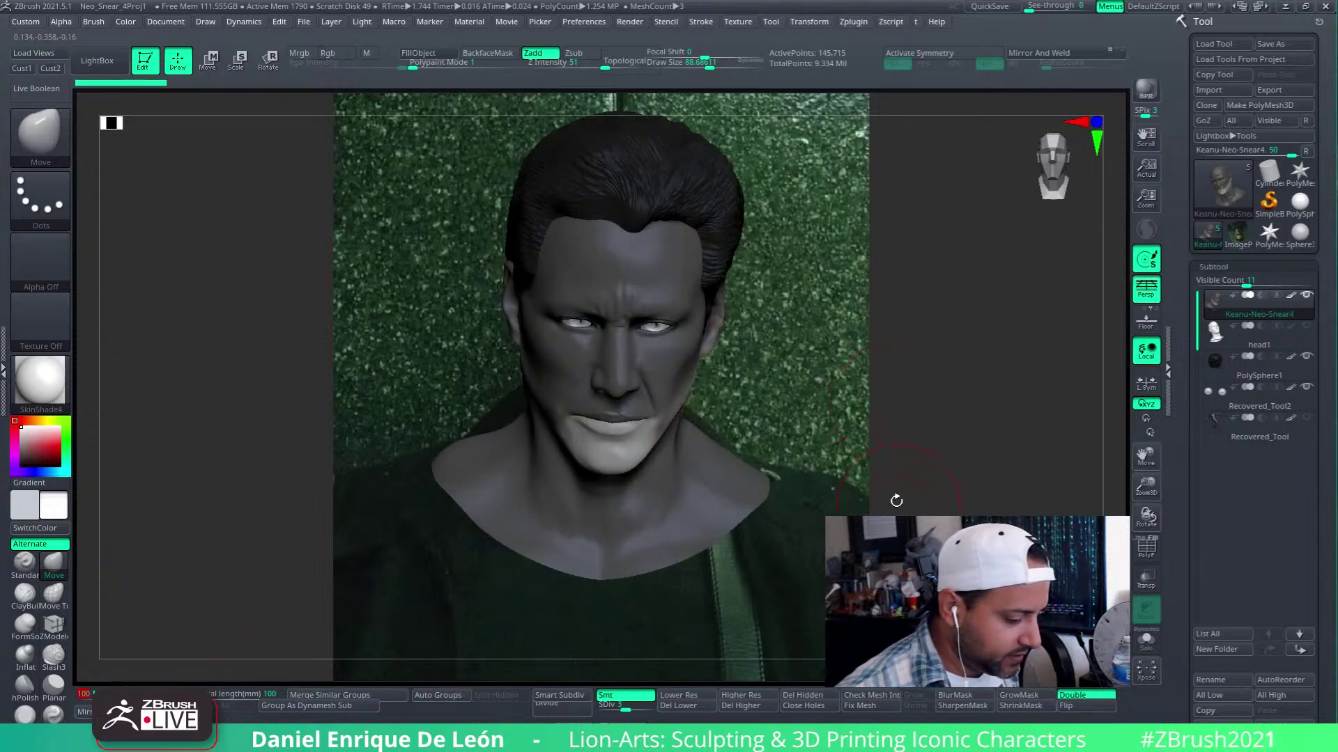
Lower the model opacity to 4, move the bust off the photo and realign it with the Custom 1 view
click(83, 696)
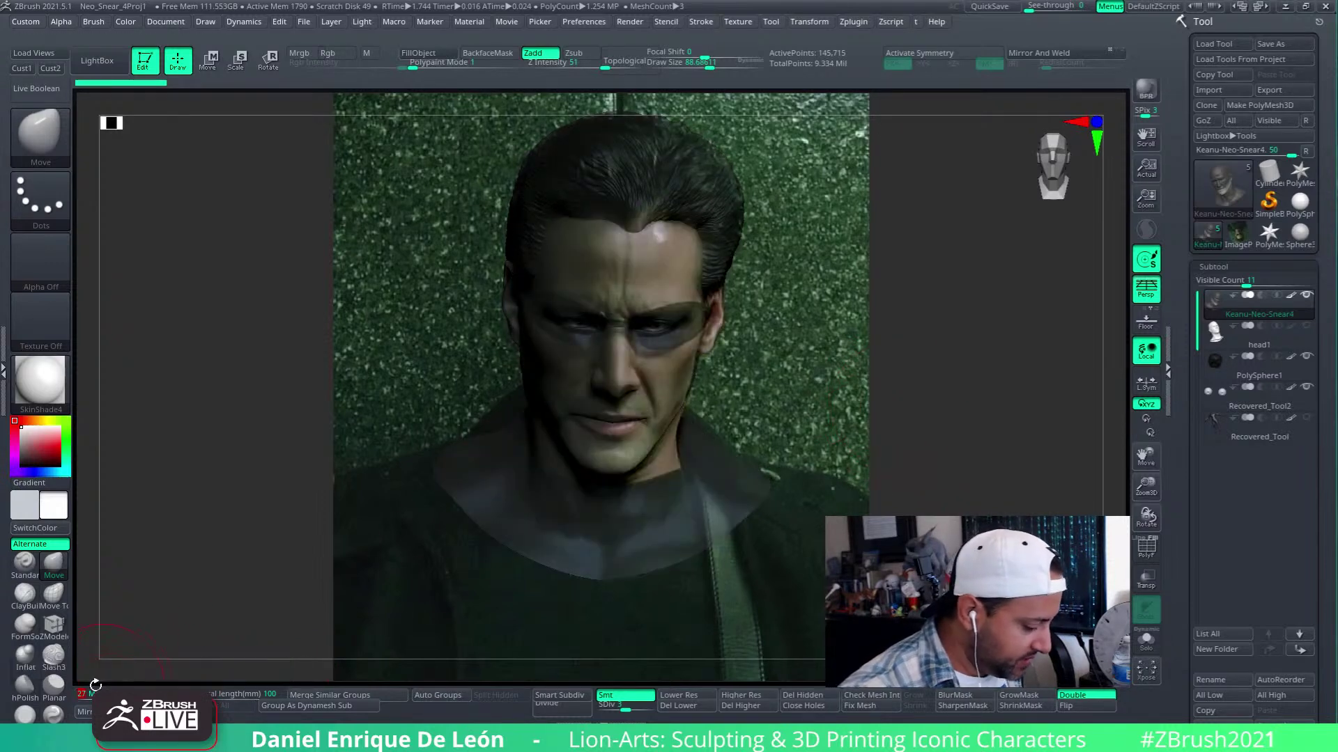
drag(83, 697, 91, 688)
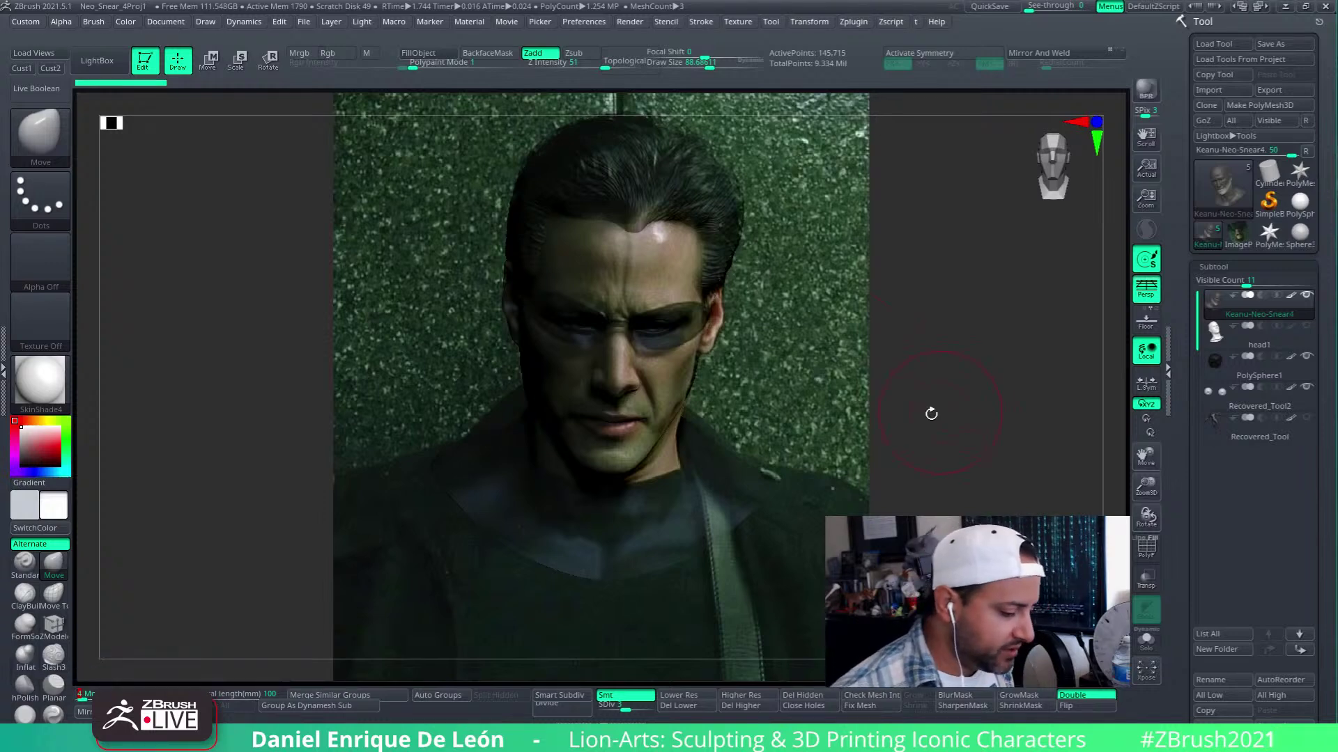
alt+drag(931, 415, 1154, 446)
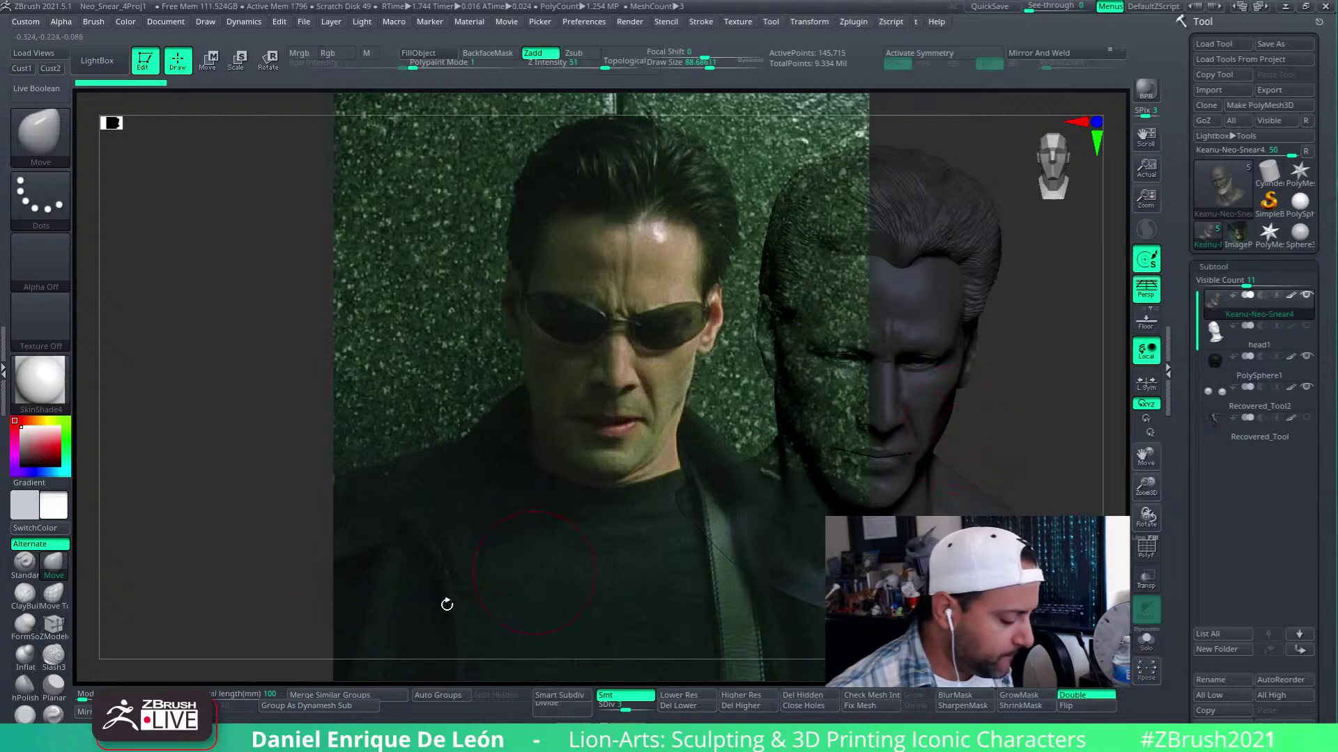
click(22, 69)
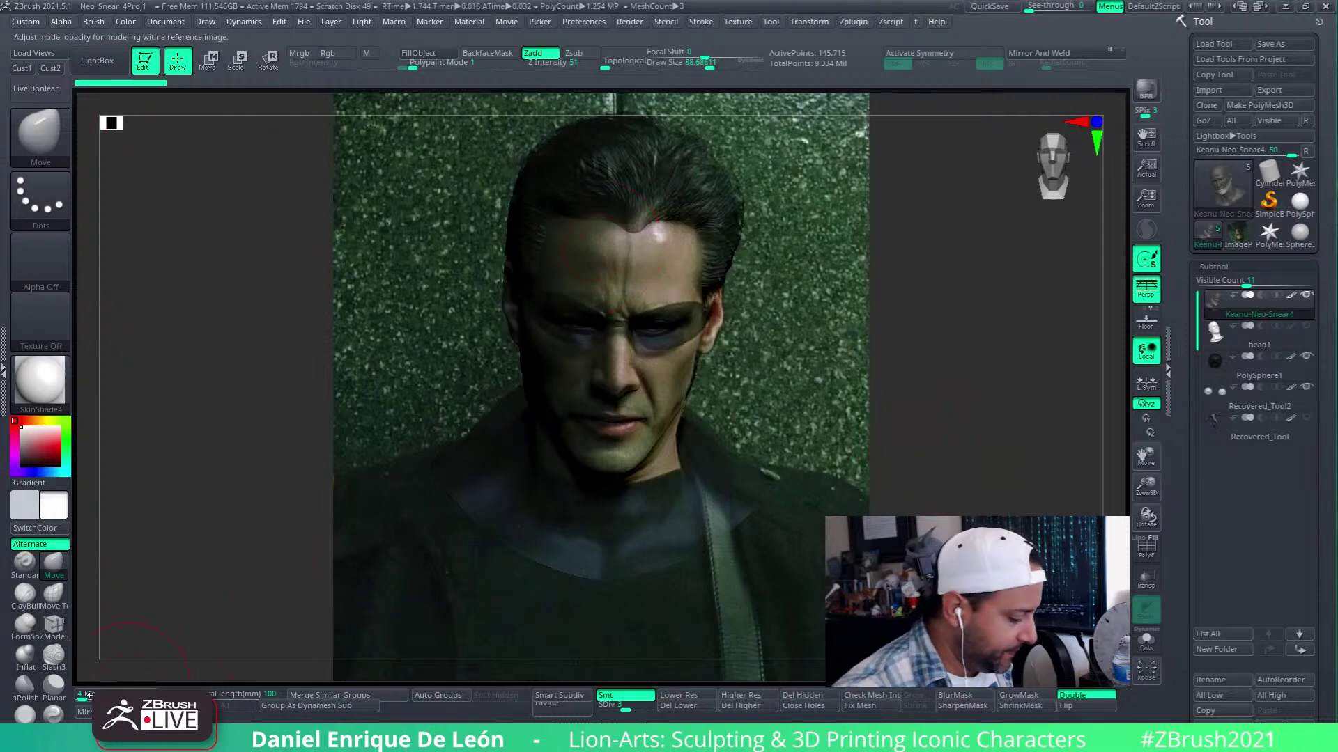
Raise the model opacity, activate the Rotate gizmo, and test the alignment by moving the bust off the photo and recalling Custom 1
click(127, 696)
click(270, 61)
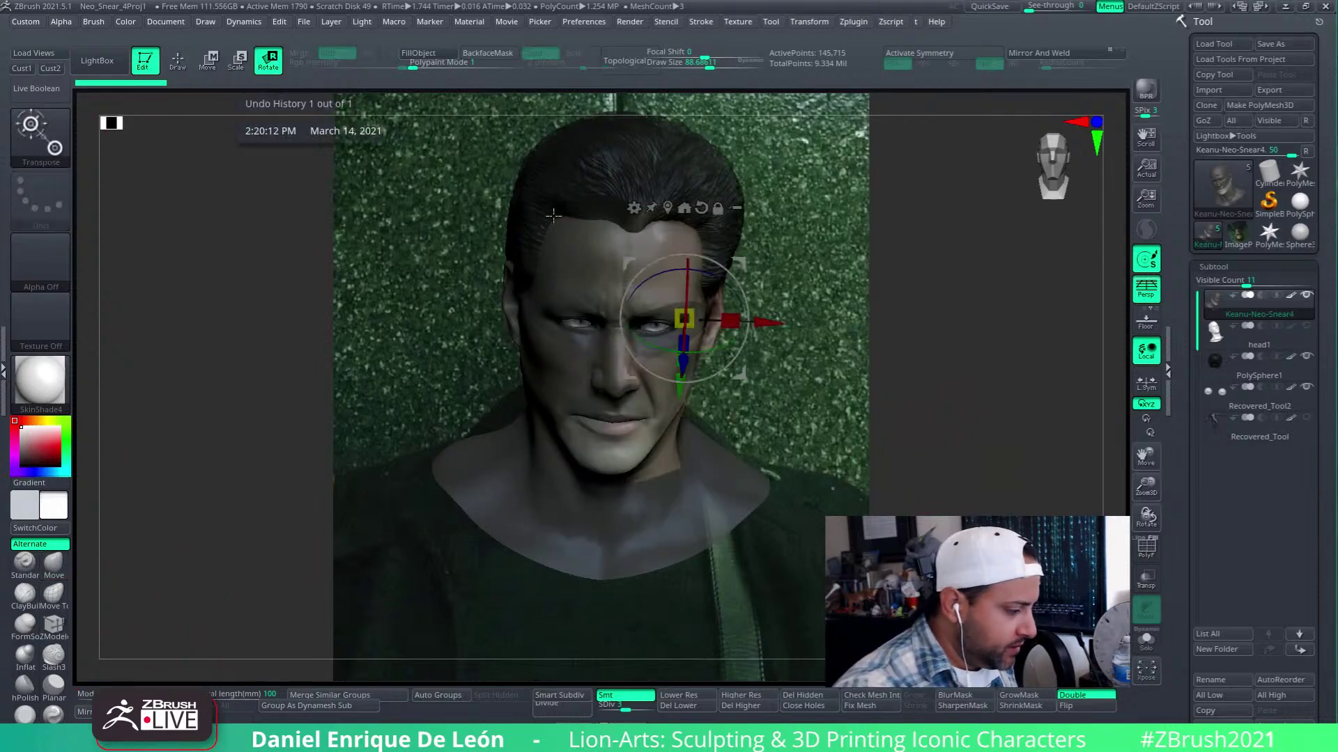
drag(1052, 438, 969, 428)
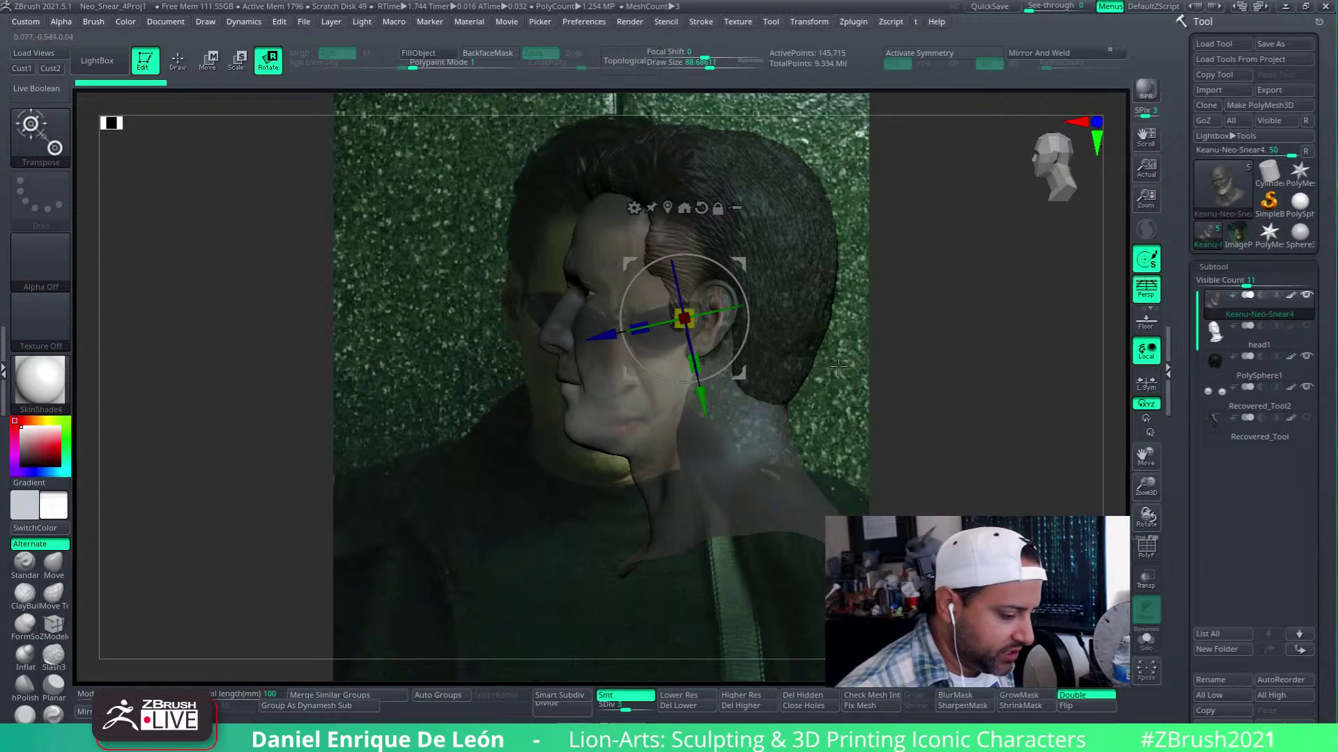
alt+drag(961, 457, 1027, 461)
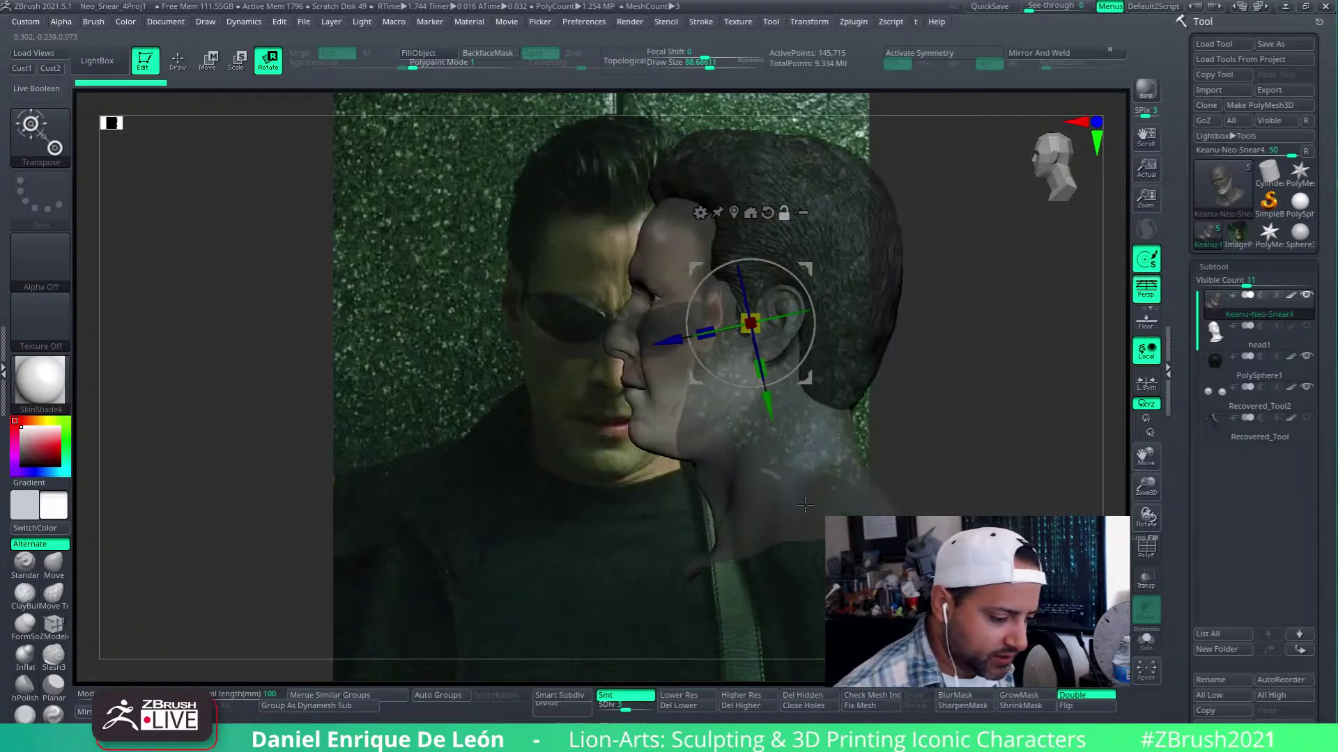
click(148, 696)
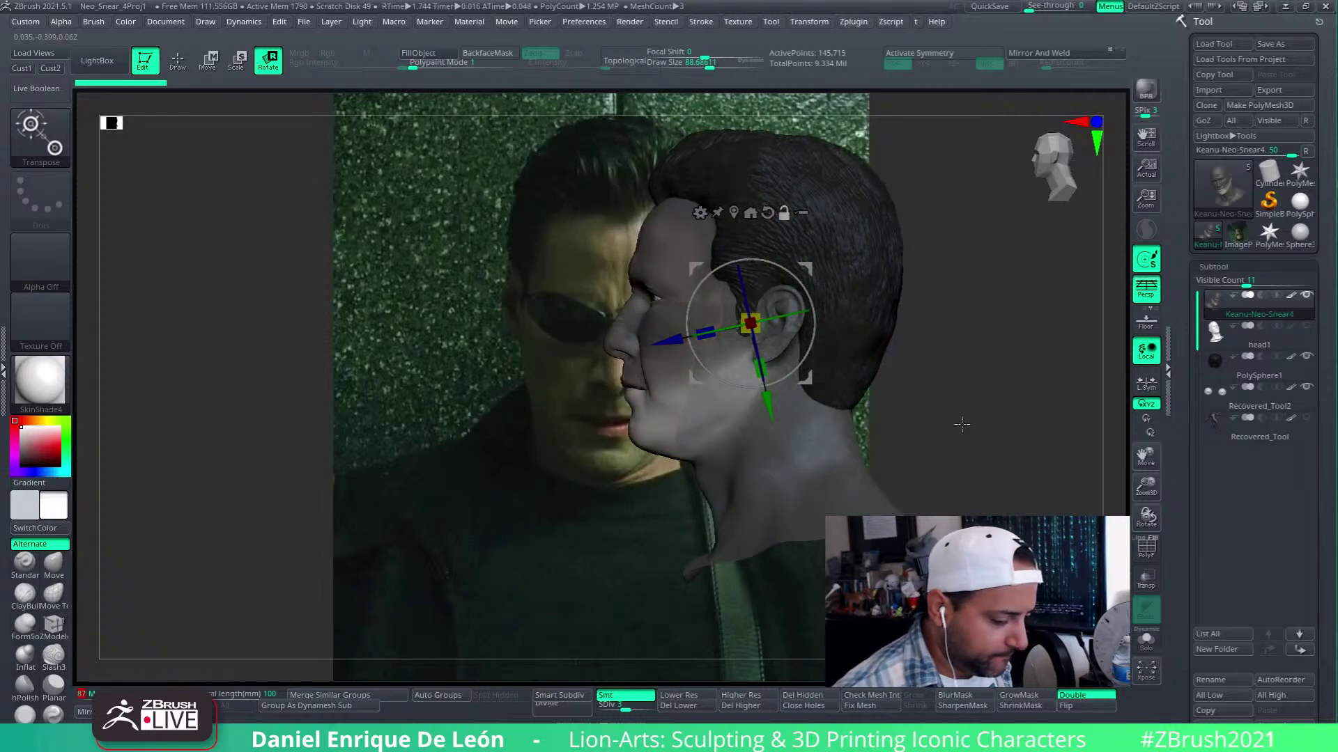
click(29, 69)
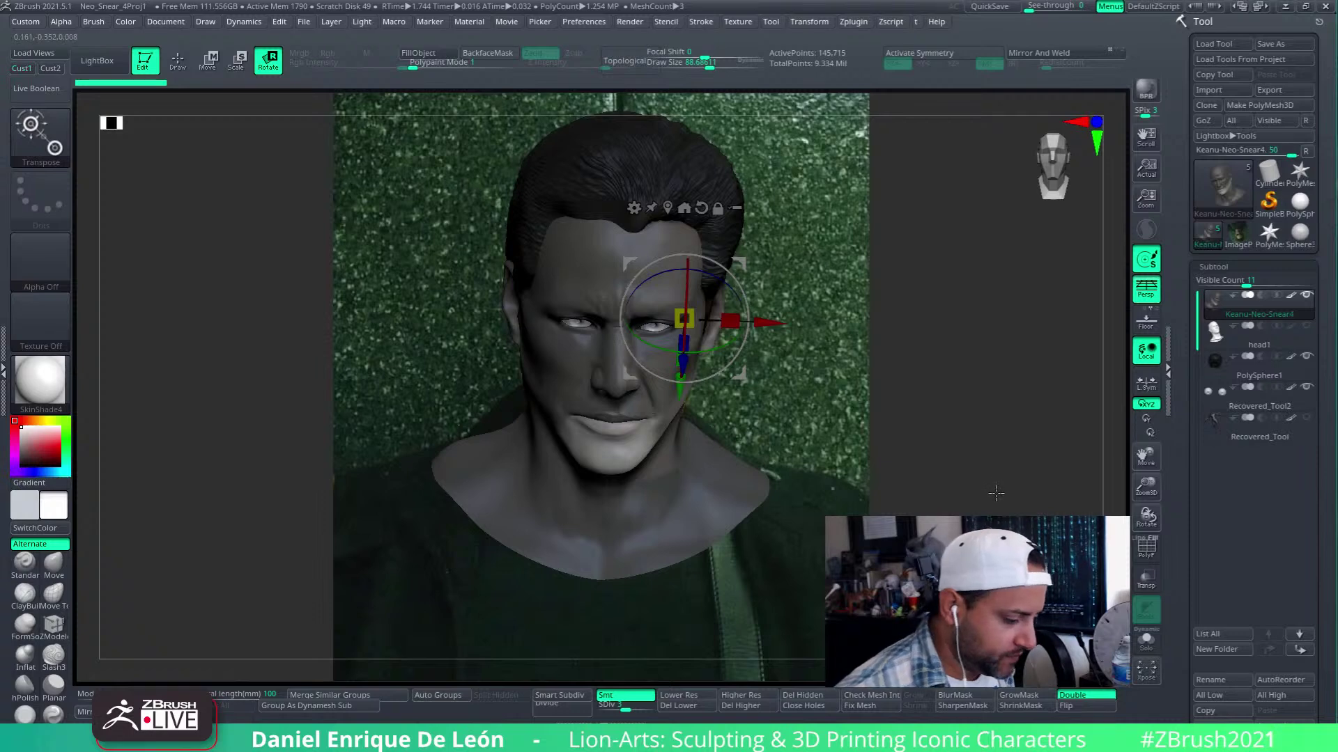
Orbit the bust to a side profile, recalling Custom 1 in between, and compare the profile with perspective distortion off and on
drag(996, 493, 993, 273)
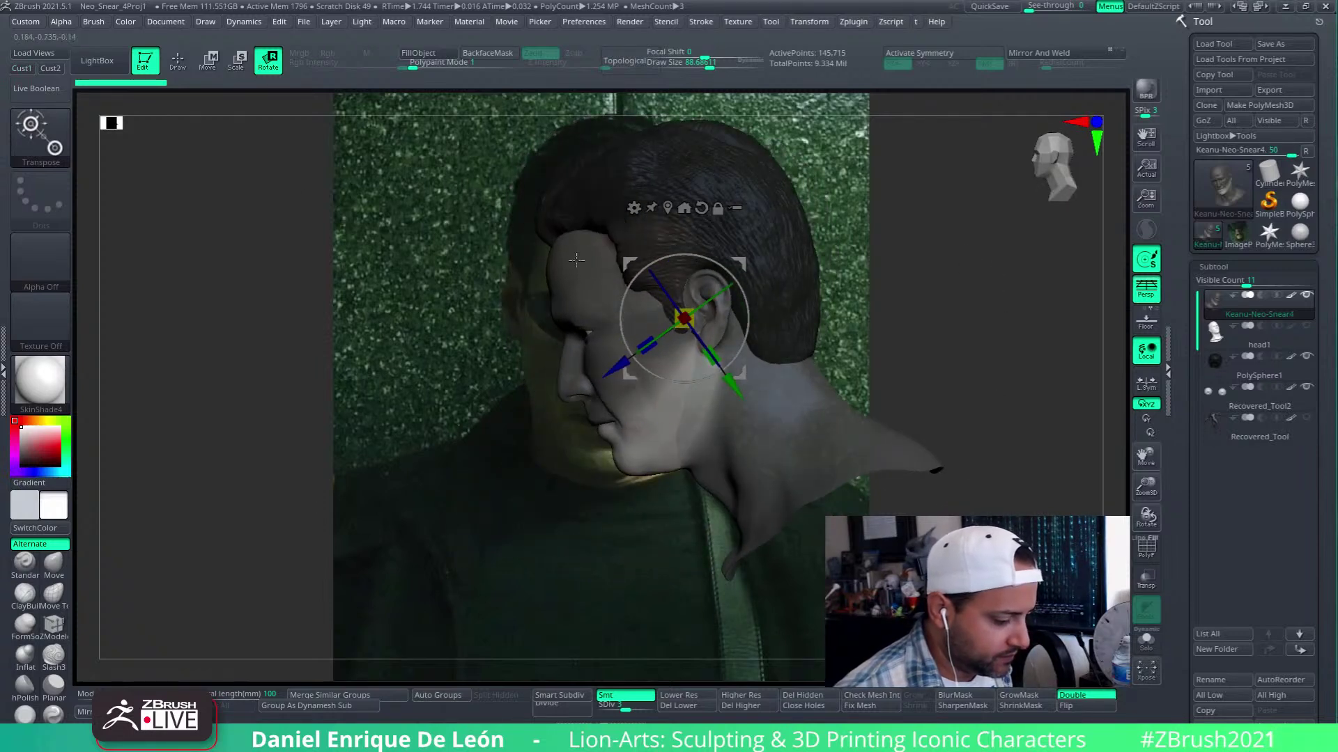
click(25, 69)
drag(965, 439, 905, 444)
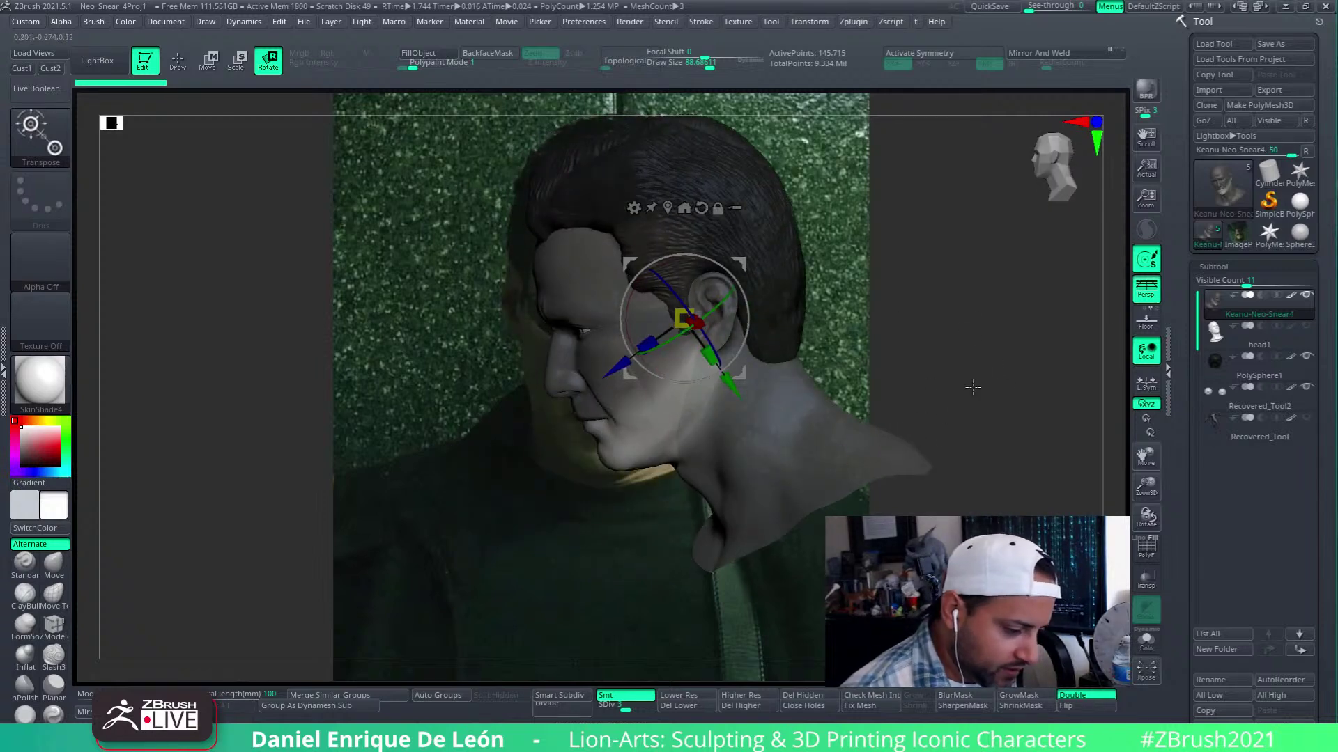
drag(1023, 444, 1019, 446)
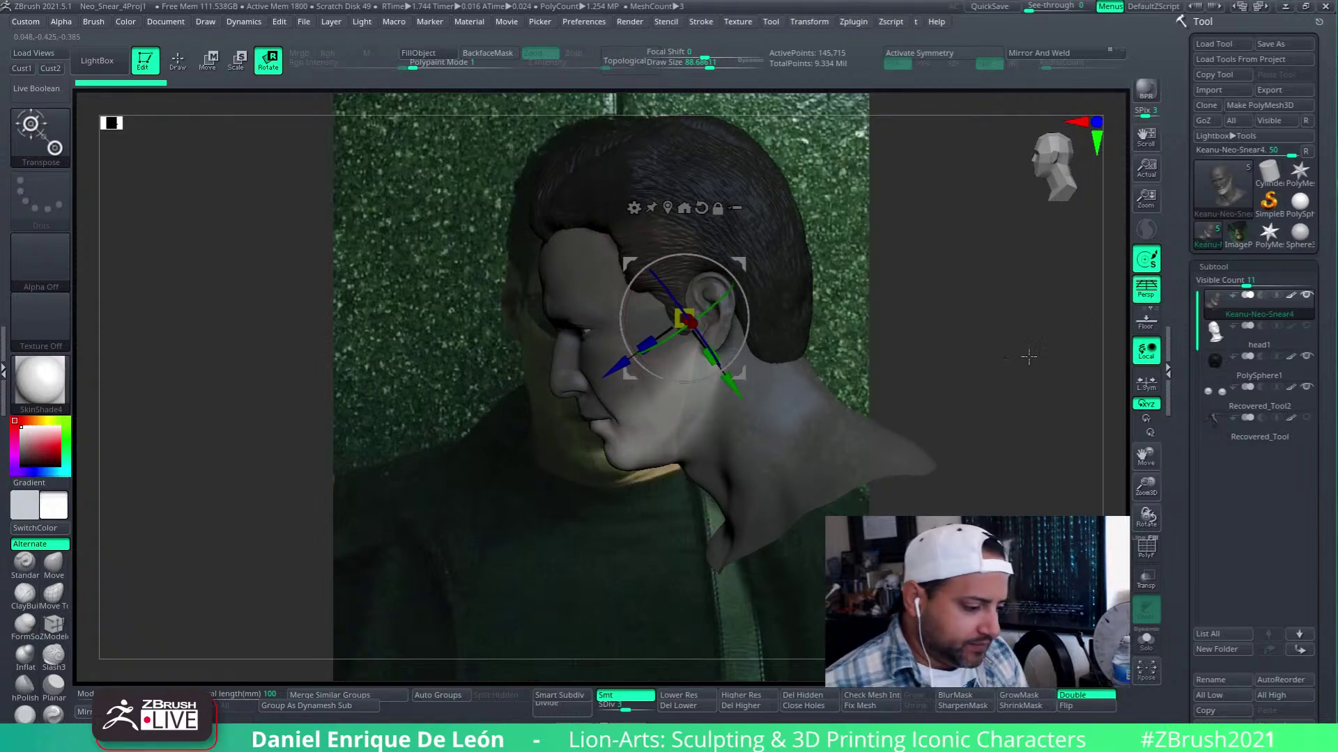
click(1143, 296)
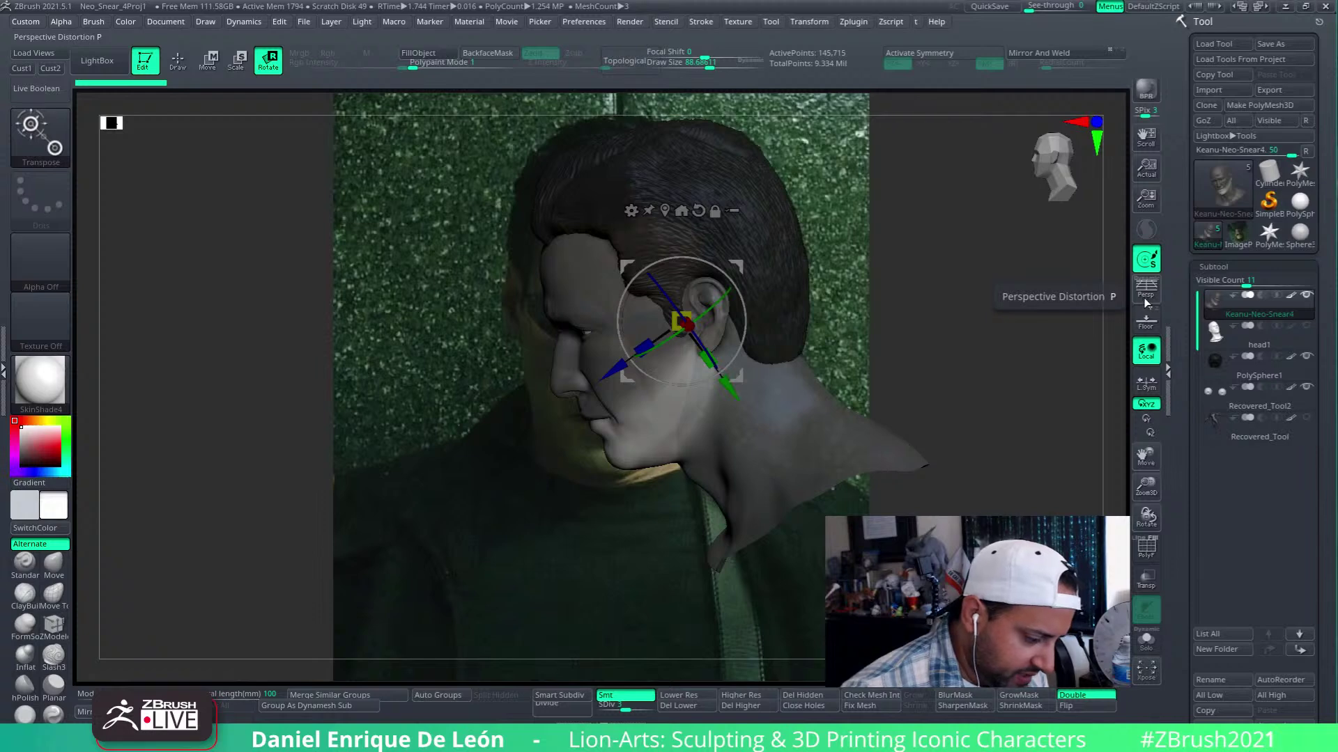
click(1144, 297)
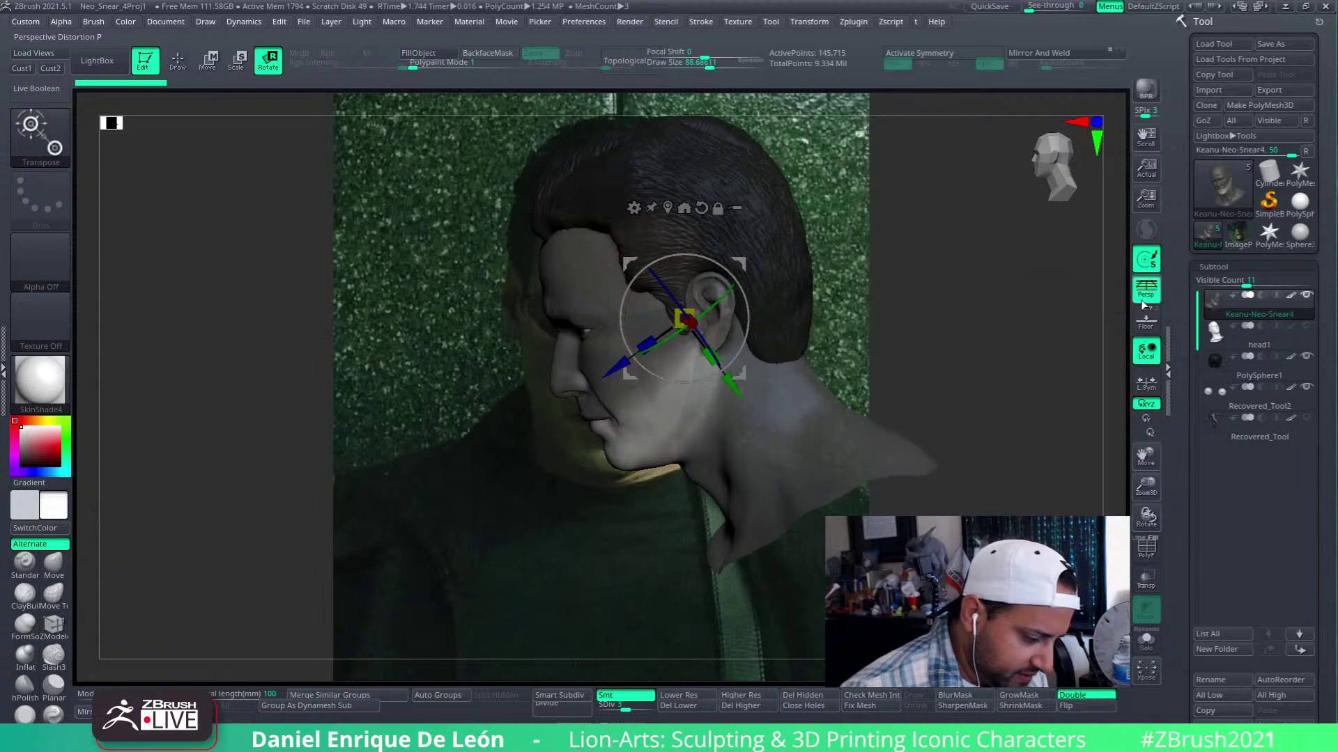
Rotate the jaw slightly about the X axis to part the lips, and bring the bust back to the front view matching the photo
click(702, 208)
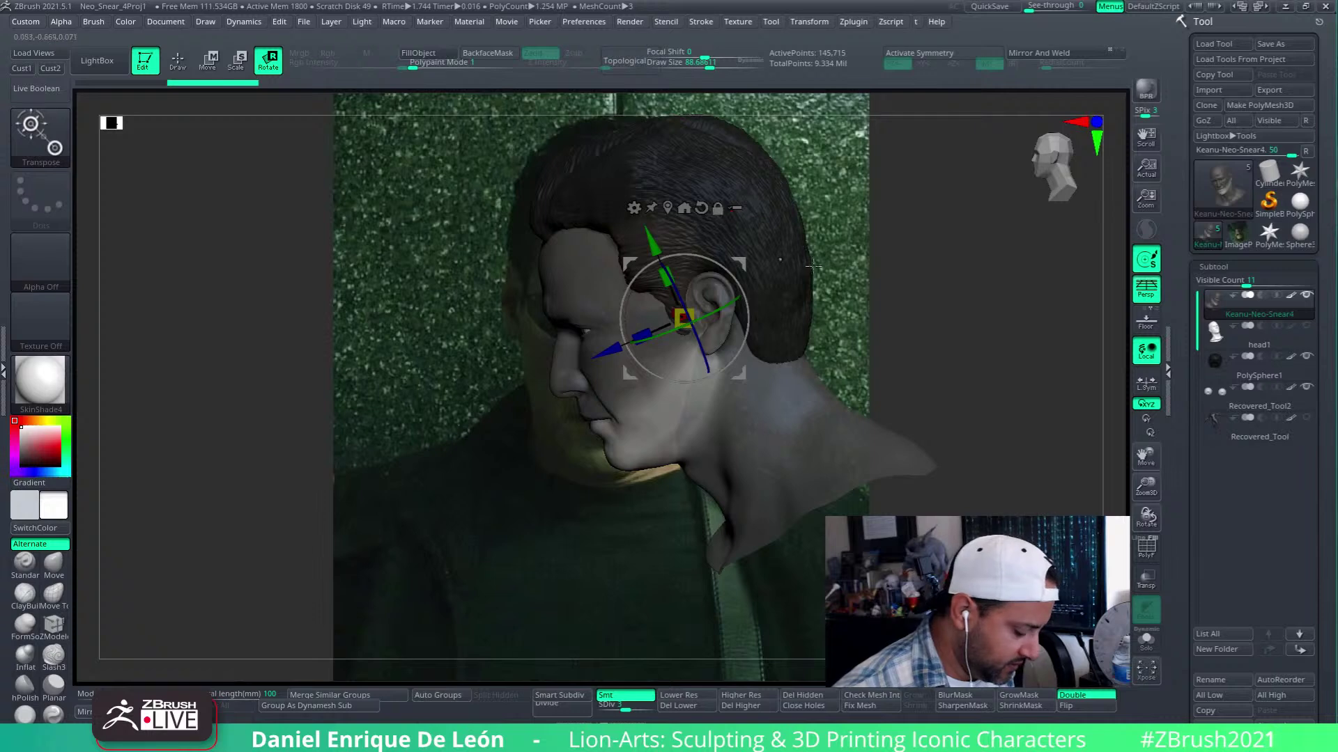
key(ctrl+z)
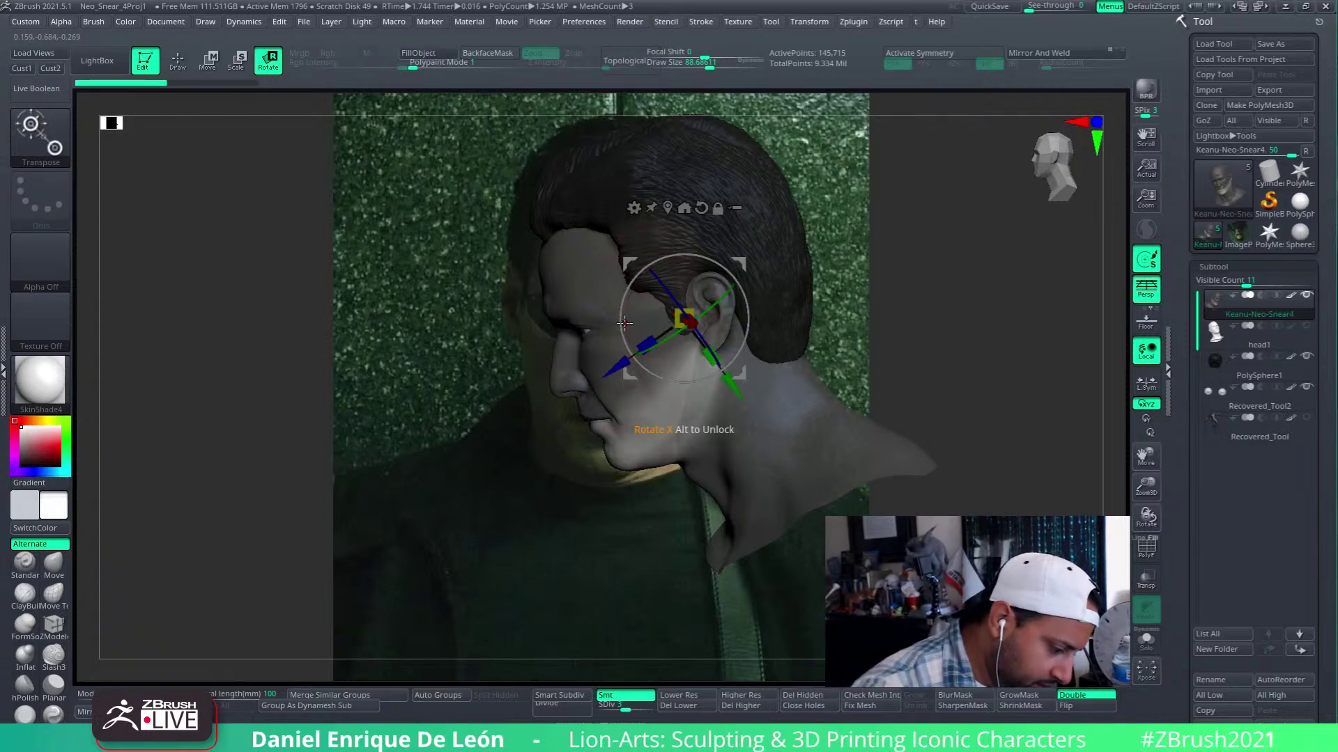
drag(625, 322, 624, 323)
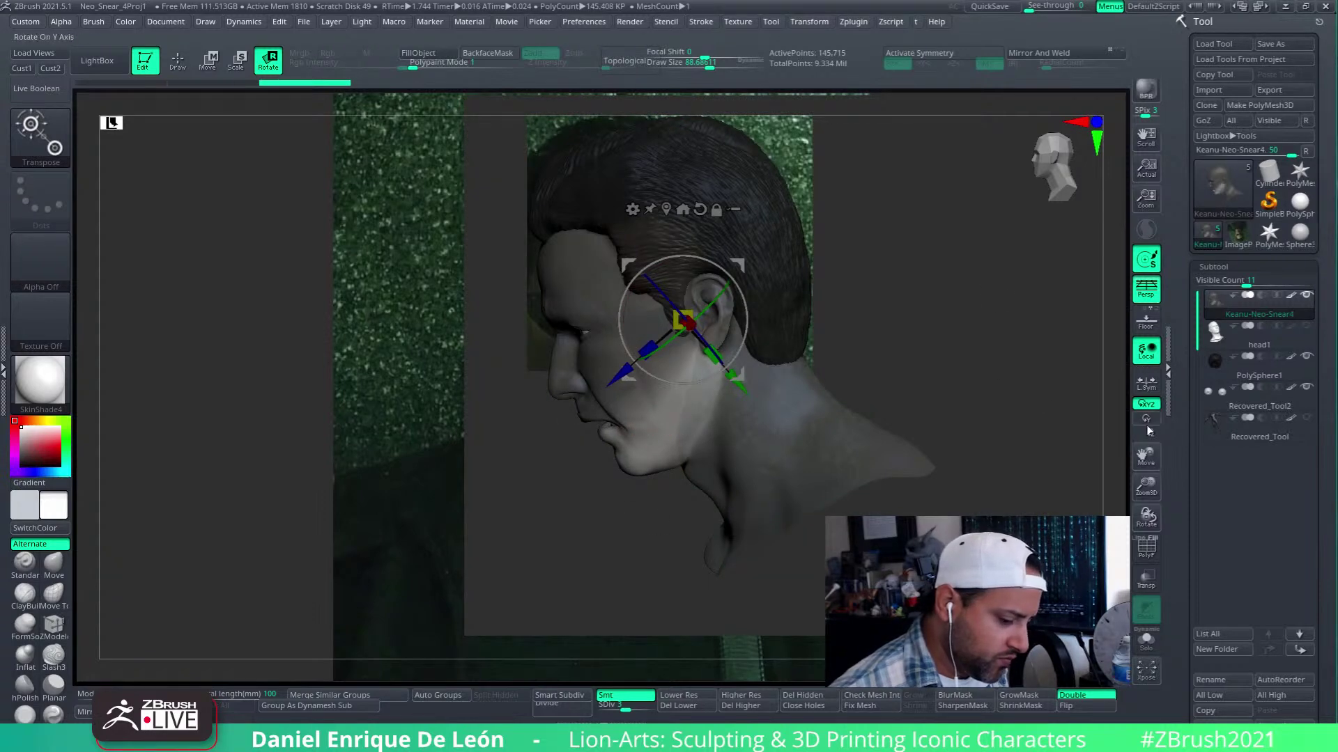
click(1146, 455)
shift+drag(204, 182, 280, 105)
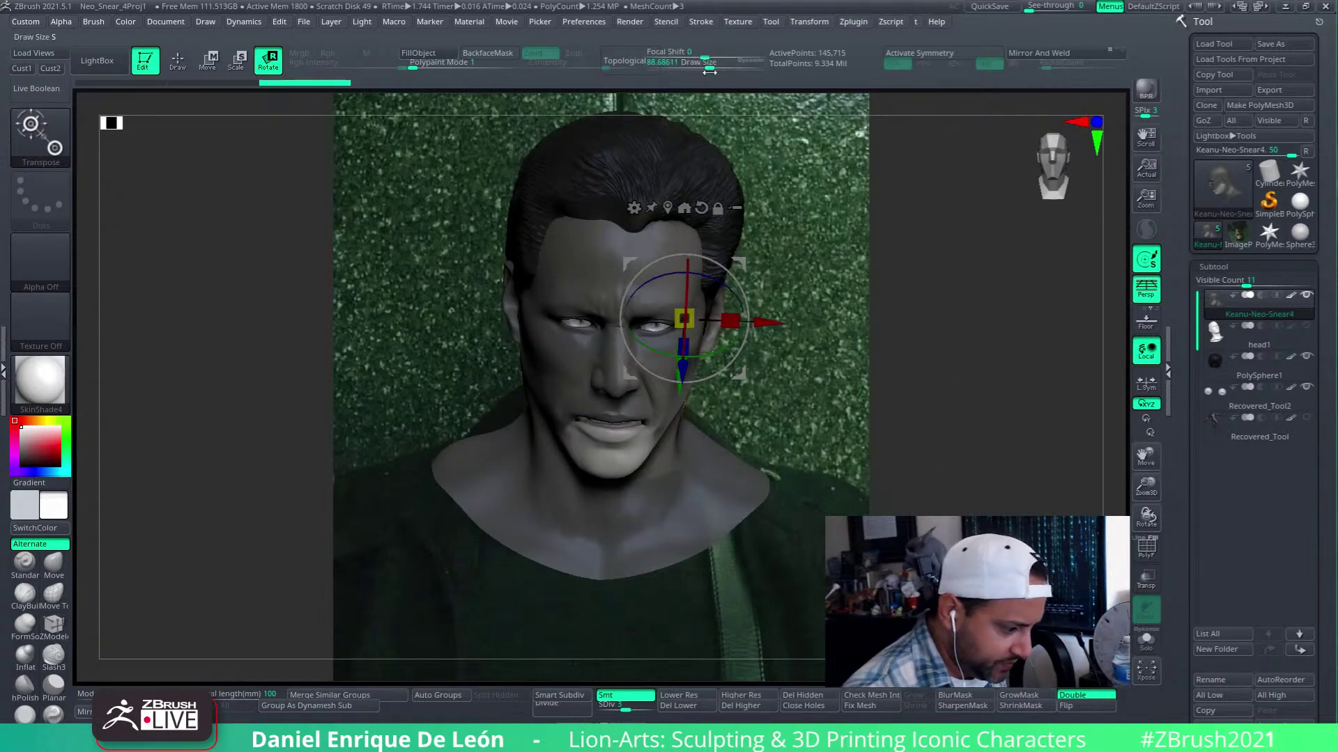
Reduce the draw size to about 20 and check the parted lips against the photo at model opacities 51, 12 and 34
drag(707, 69, 697, 68)
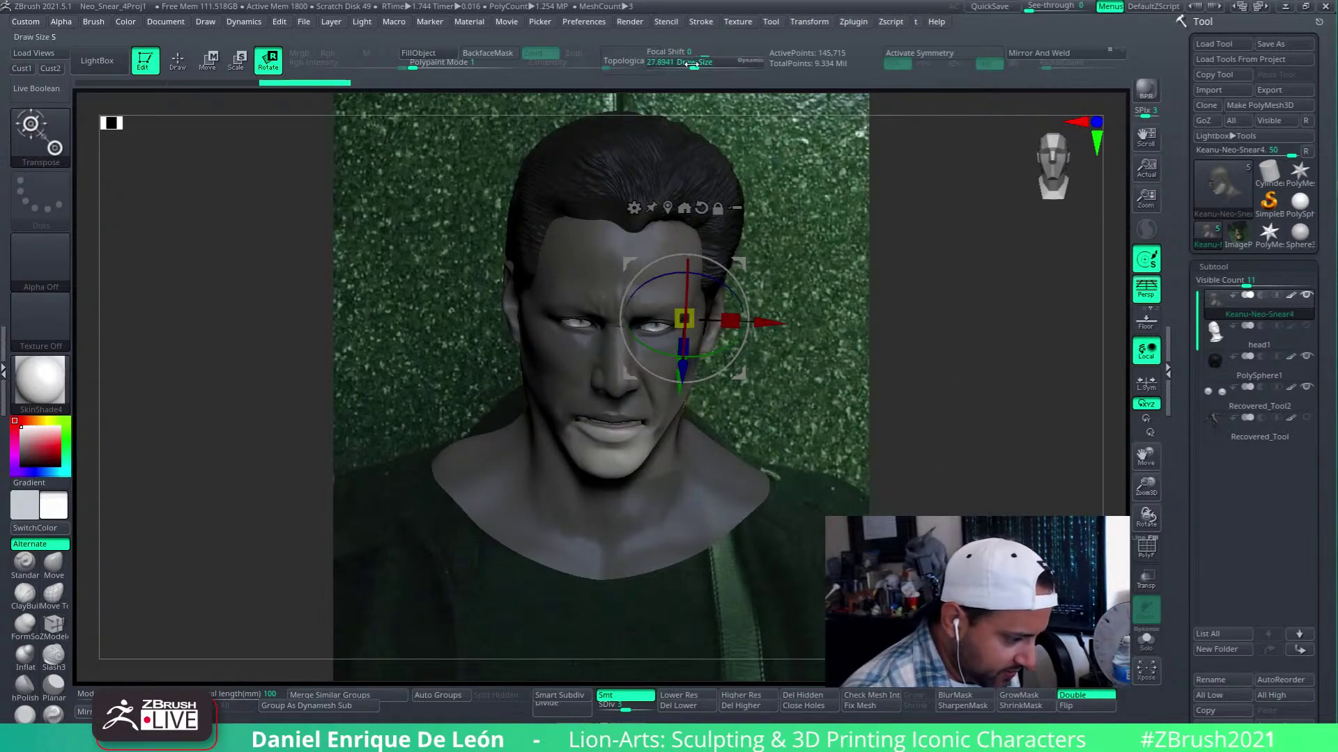
click(117, 696)
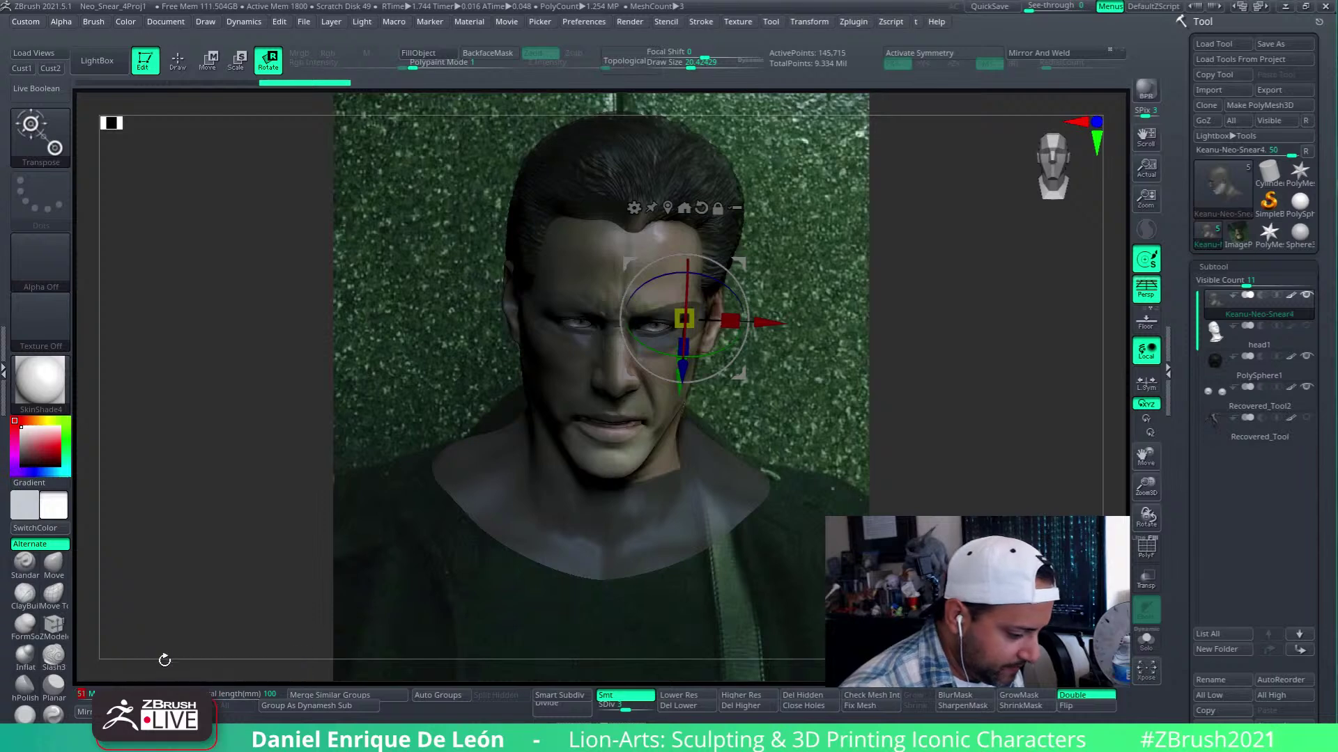
click(86, 697)
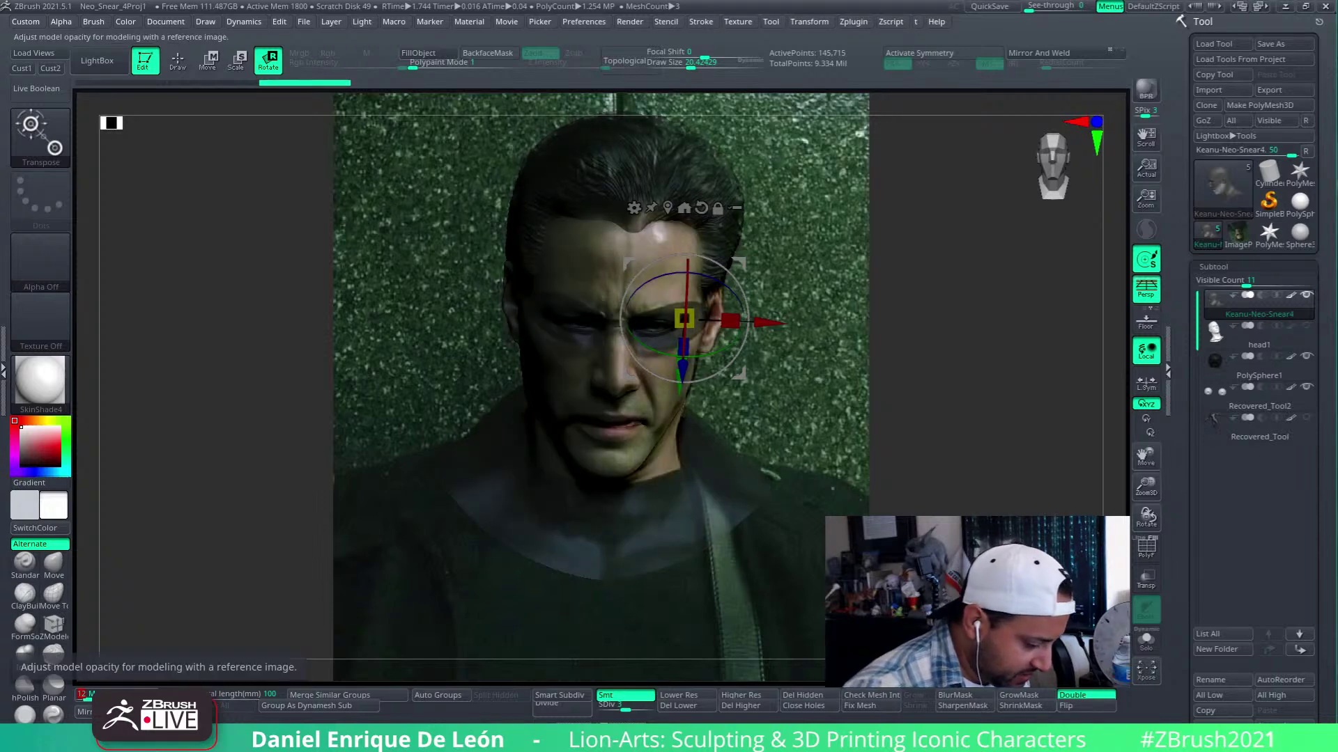
click(106, 697)
click(103, 696)
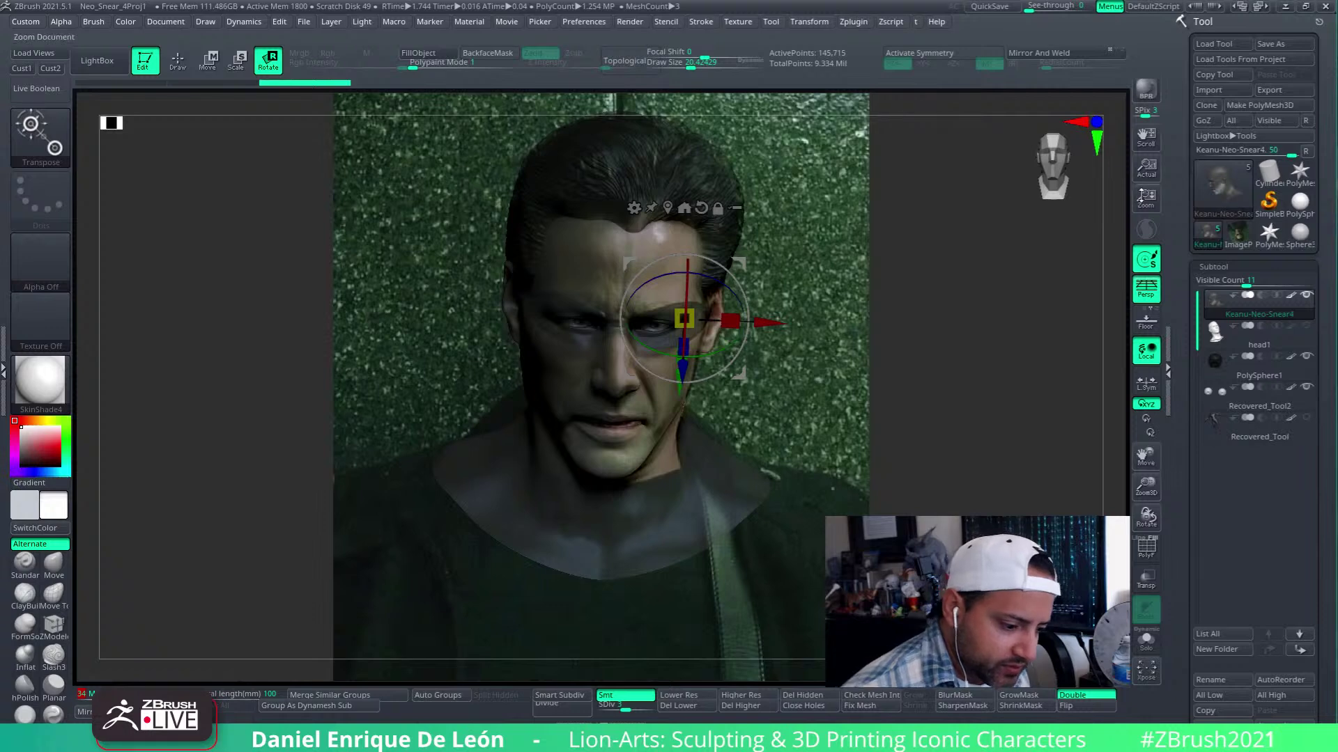
Compare a close-up of the eyes and mouth with the photo at model opacities between 5 and 80, finishing at 34
drag(1146, 198, 1168, 306)
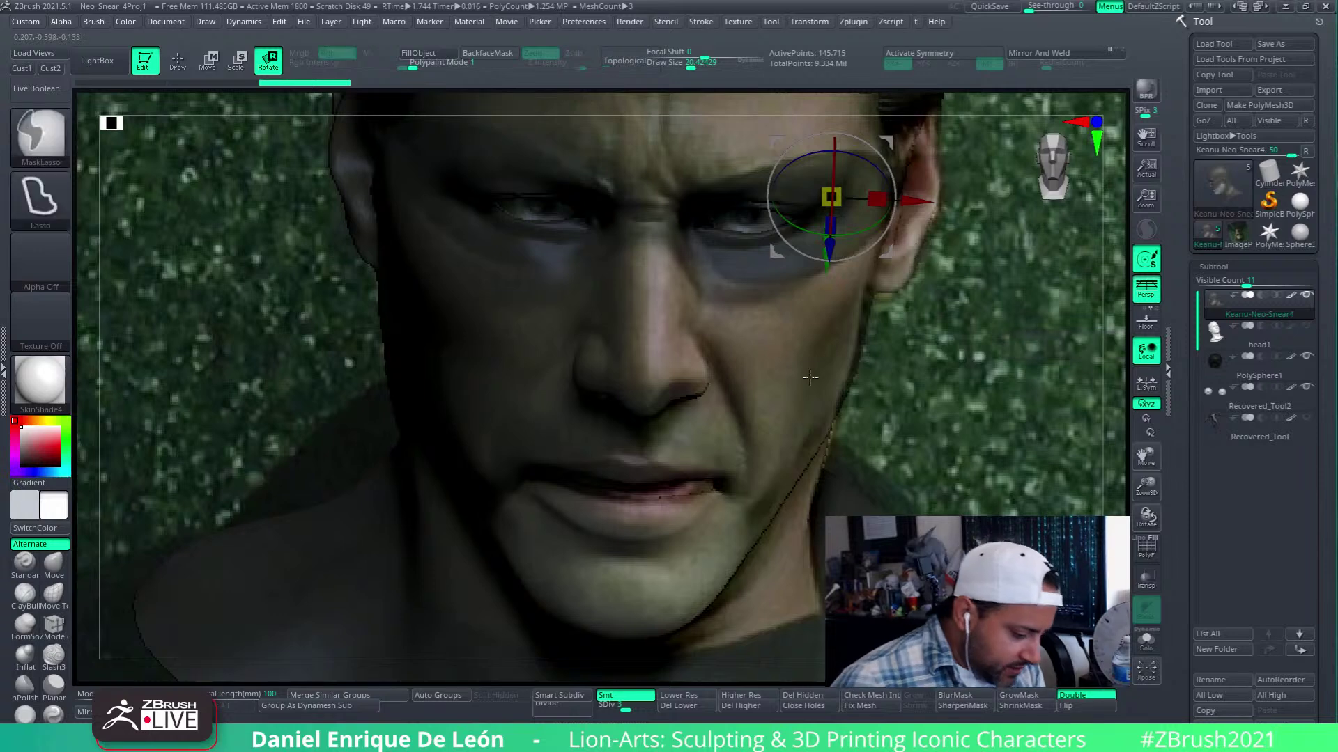
drag(111, 693, 99, 687)
key(ctrl)
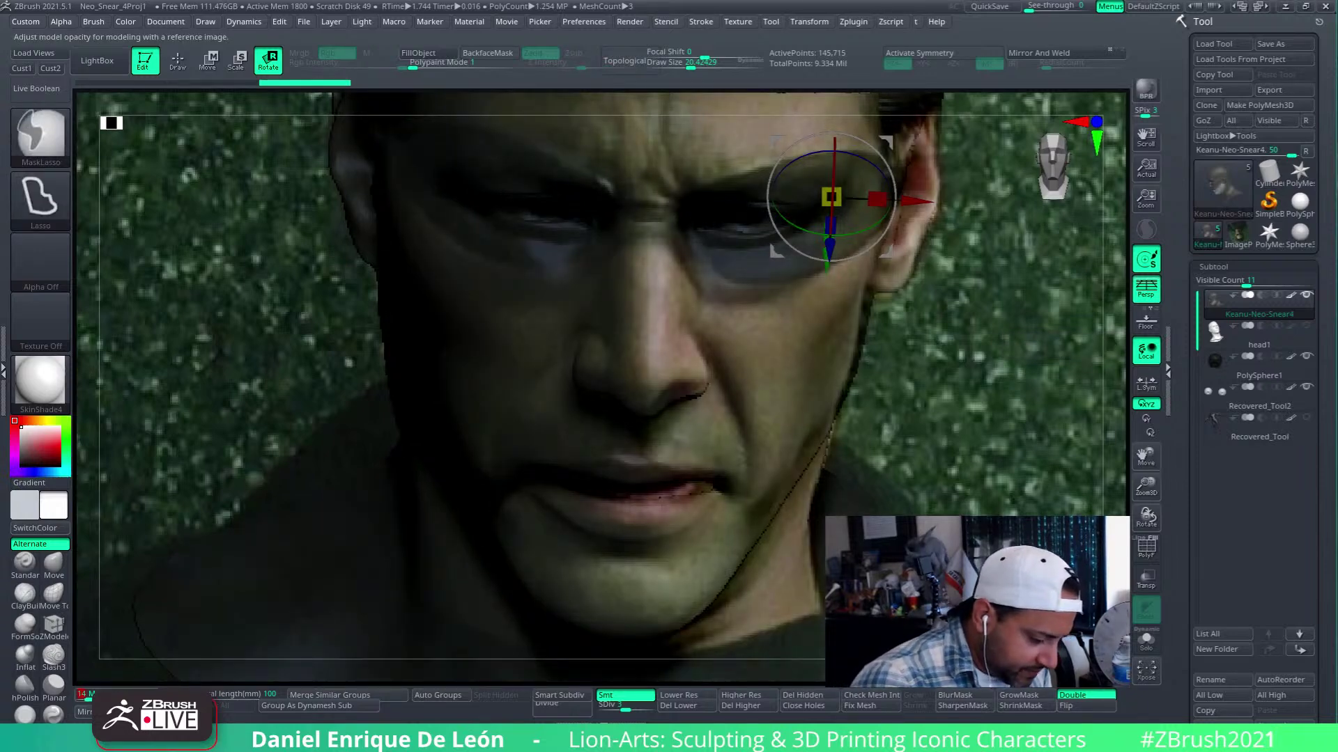
click(140, 696)
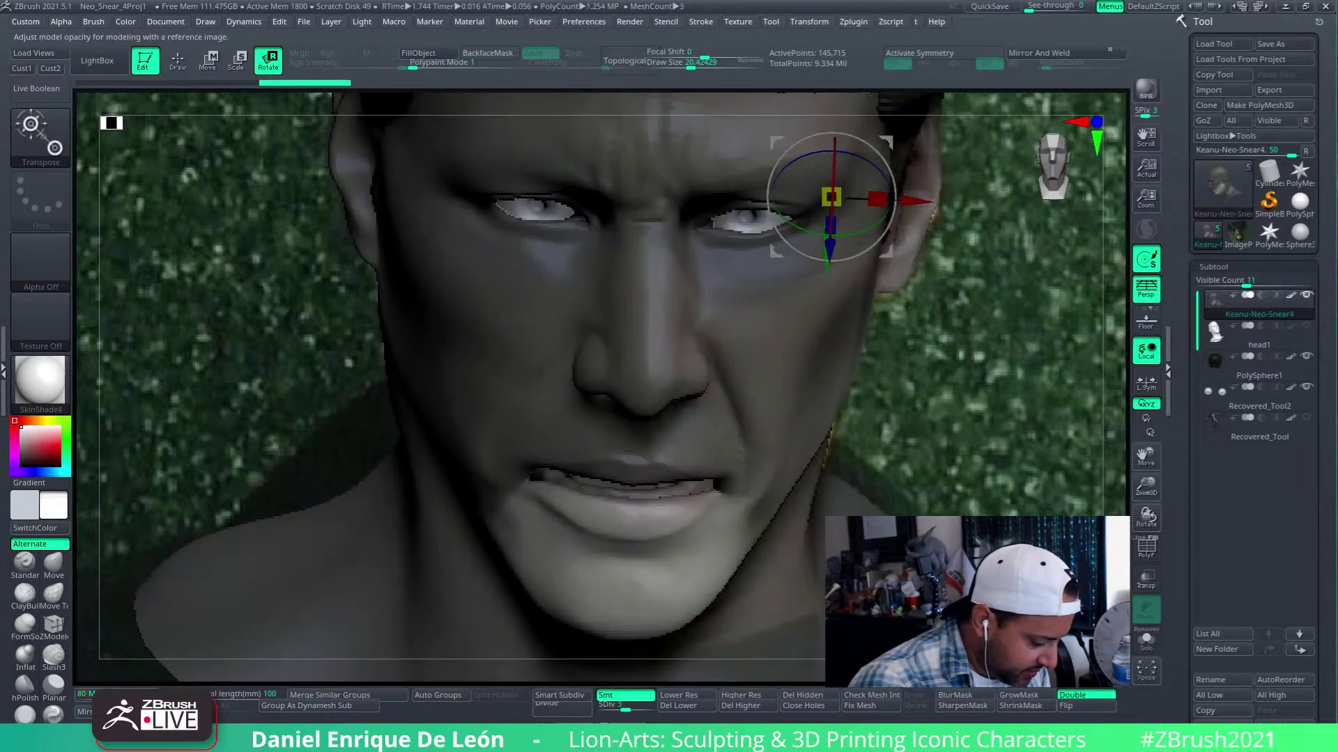
click(82, 695)
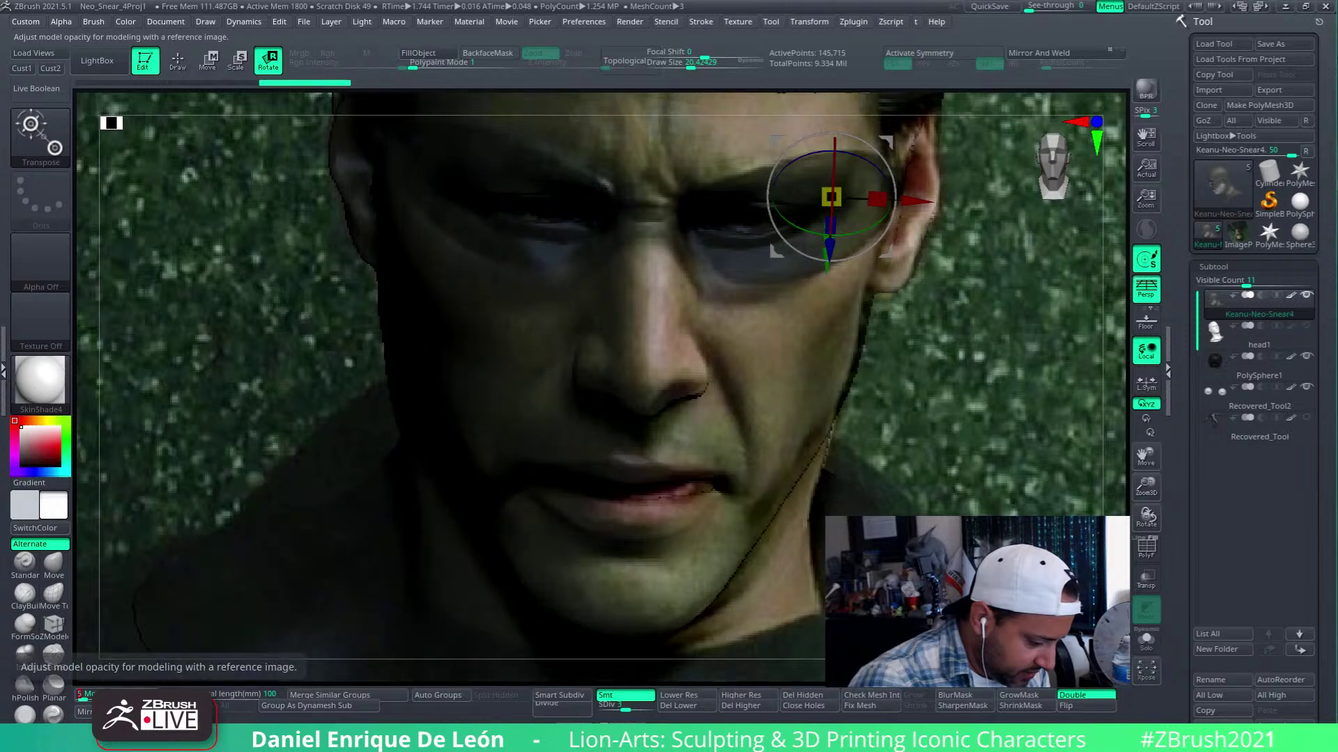
click(117, 695)
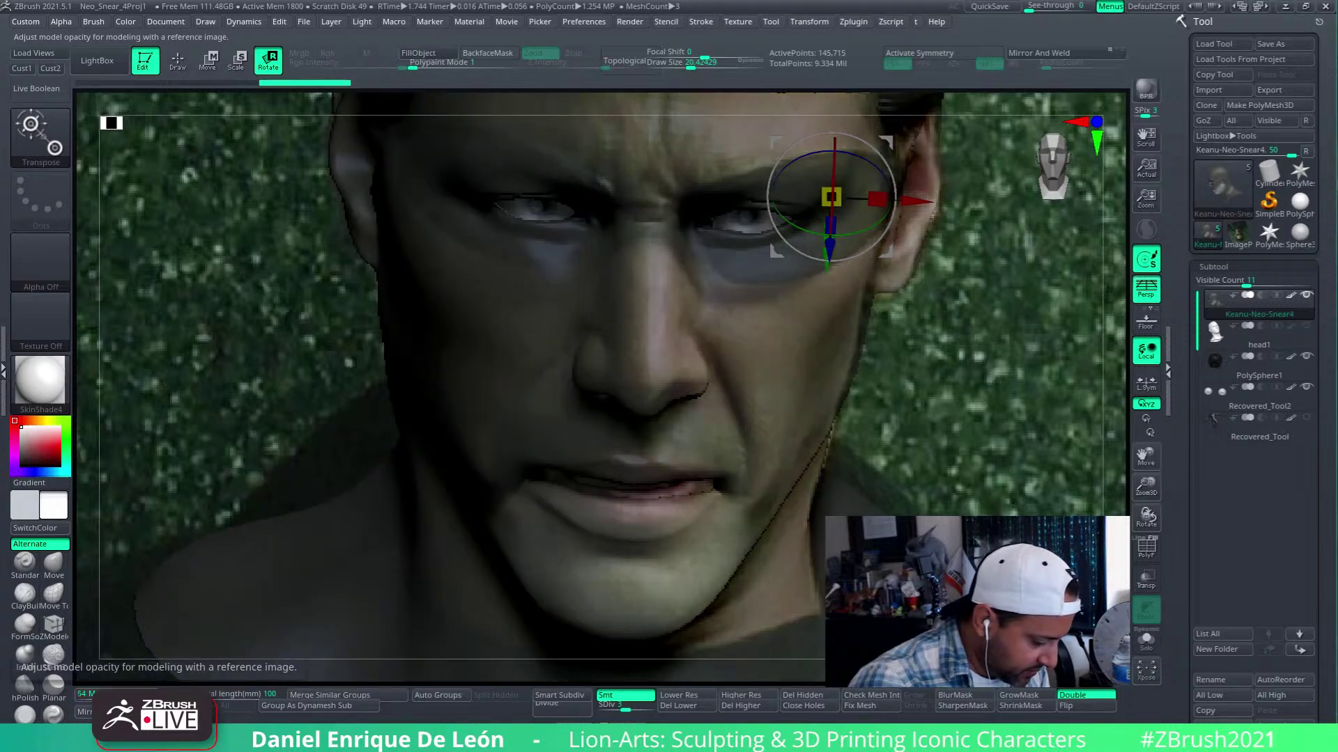
click(137, 695)
click(83, 695)
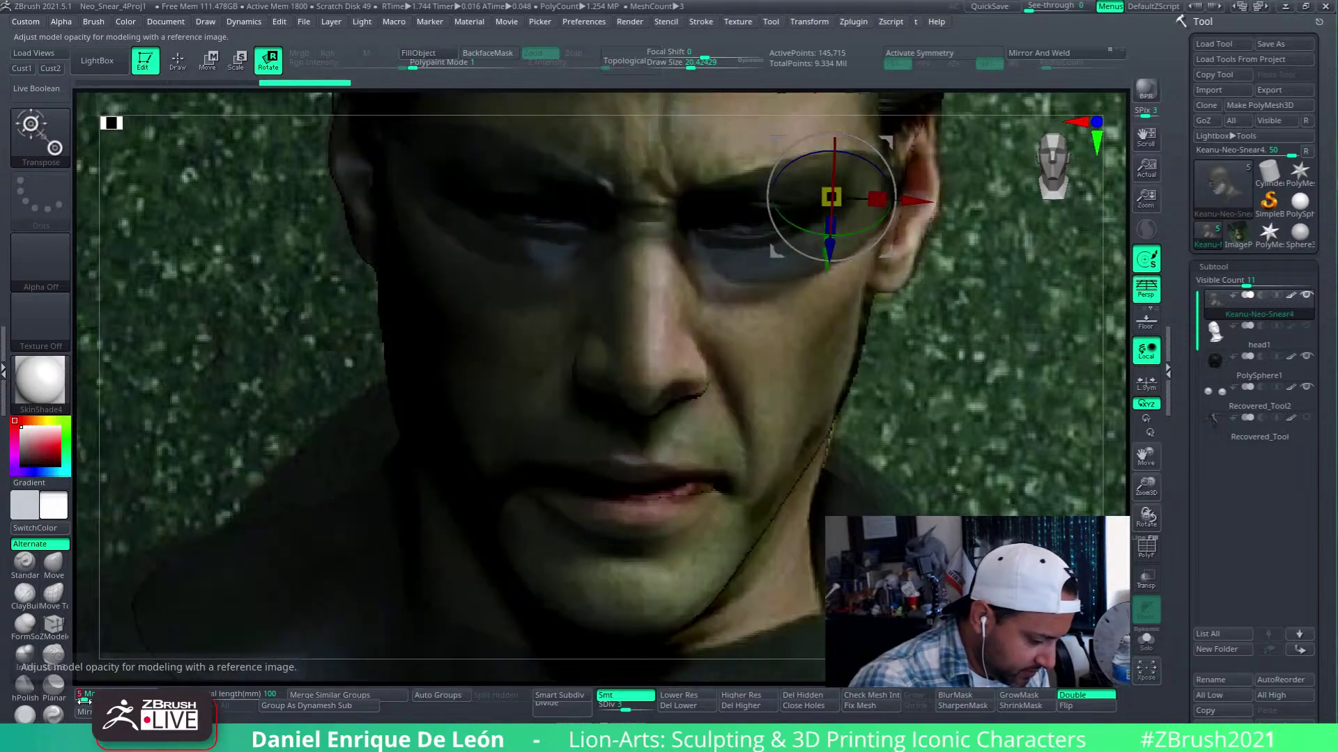
click(105, 695)
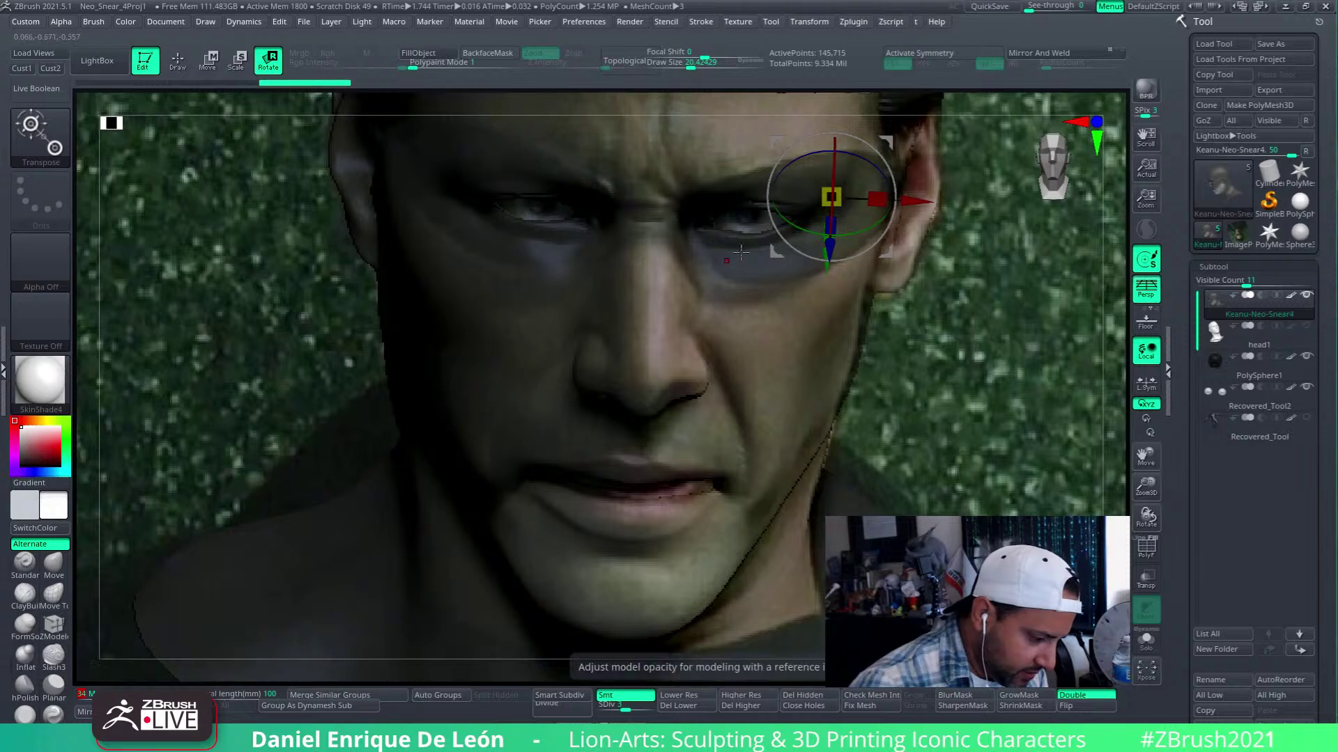
Adjust the jaw with the gizmo to bring the lips together, check the mouth from another angle, and recall Custom 1
mouse_move(831, 198)
mouse_down()
mouse_move(833, 243)
mouse_move(830, 198)
mouse_move(828, 228)
mouse_move(825, 213)
mouse_up()
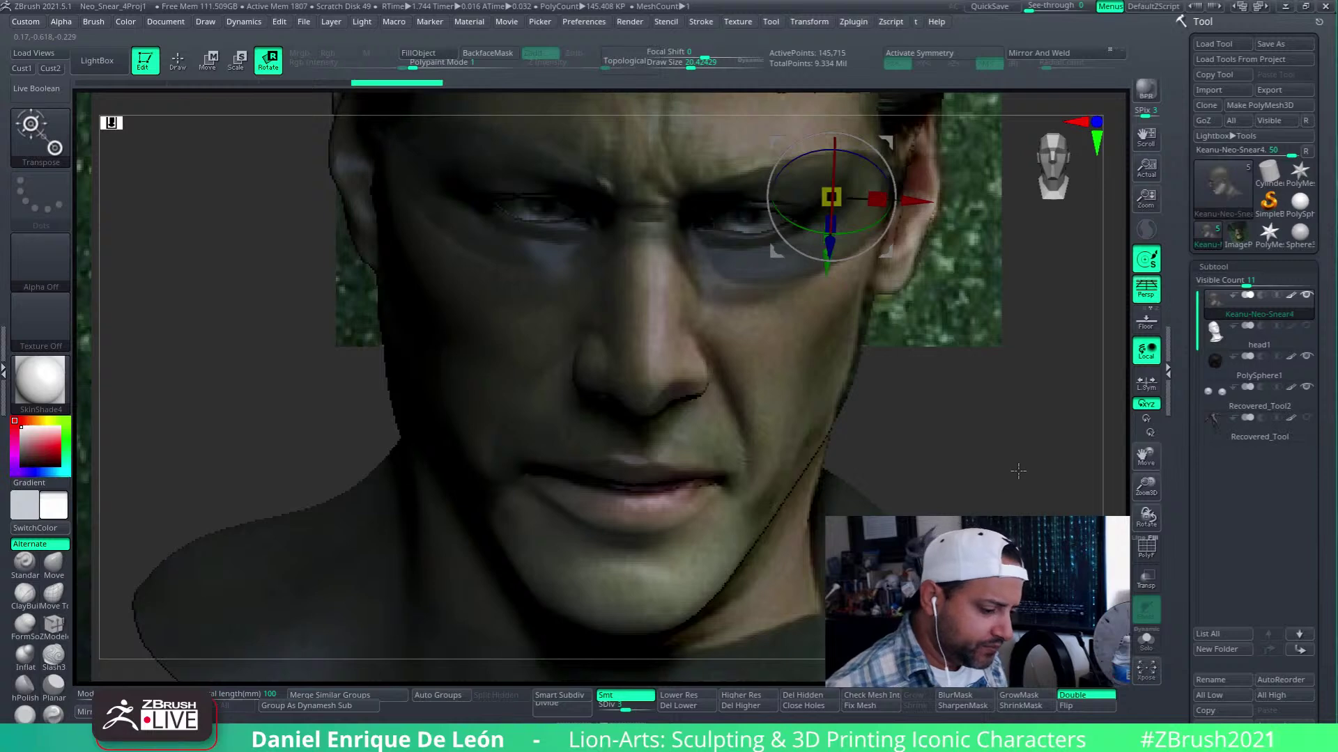
drag(1018, 471, 1045, 453)
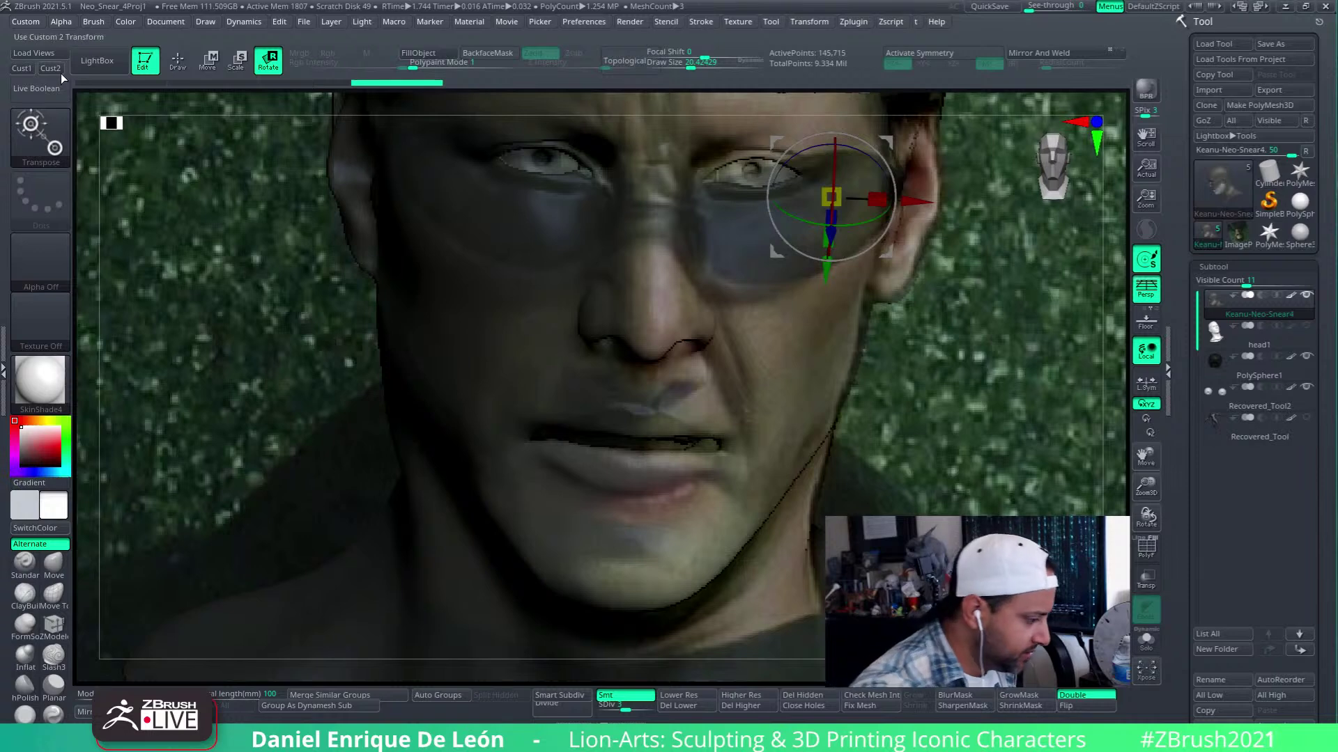
click(24, 70)
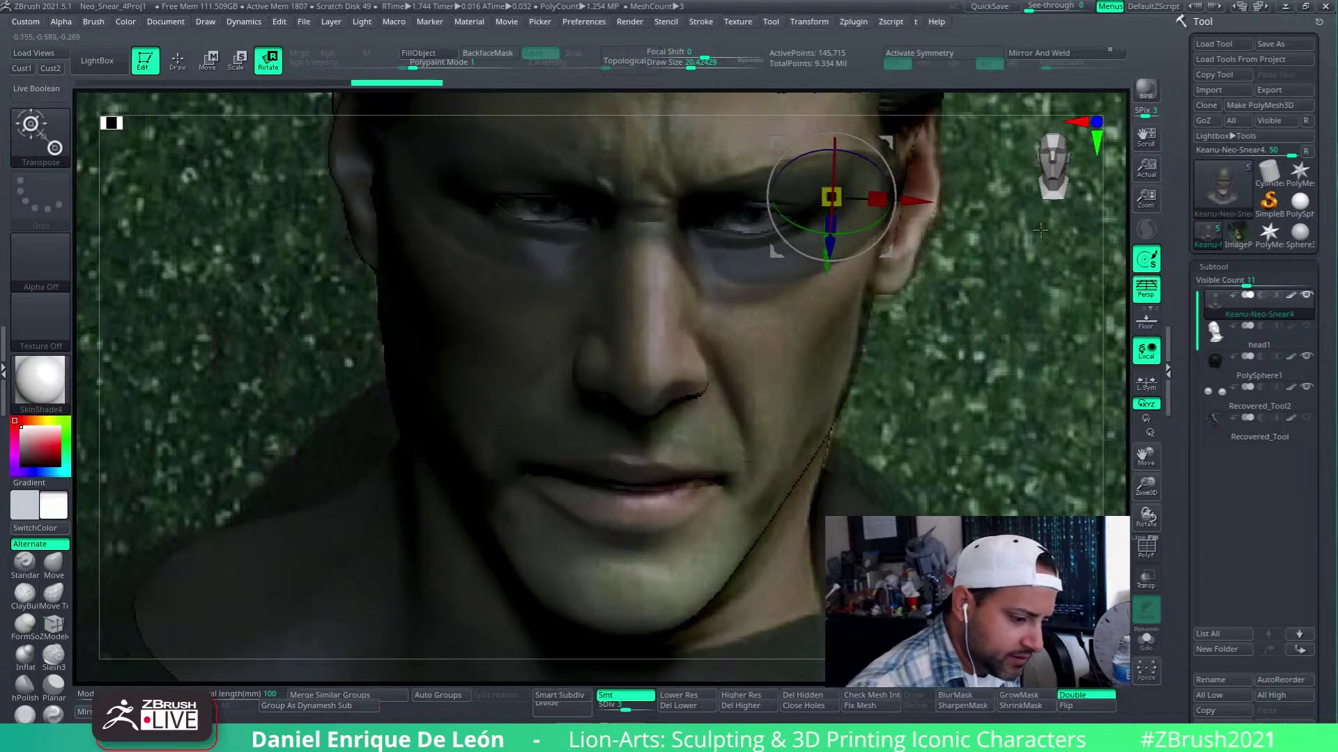
Return the document to actual size and compare the whole bust with the photo at model opacities between 59 and 95
click(1146, 201)
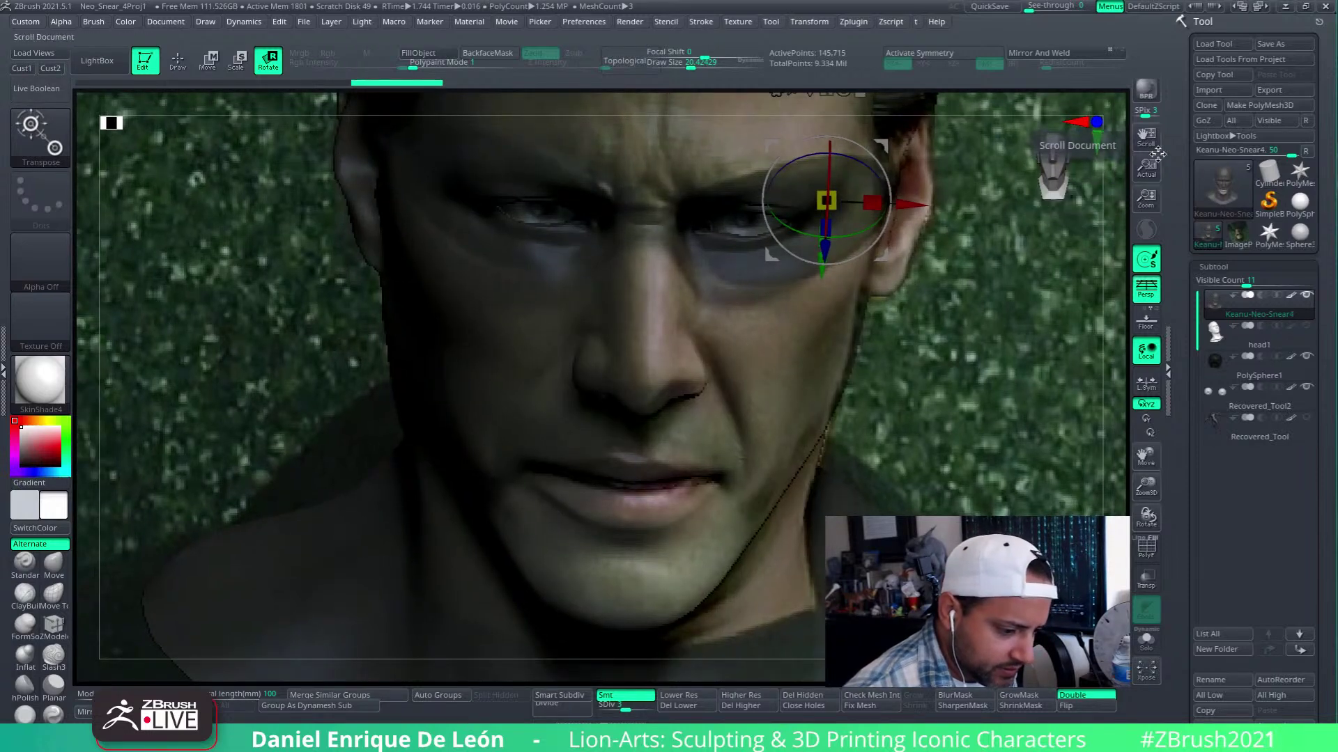
click(1149, 171)
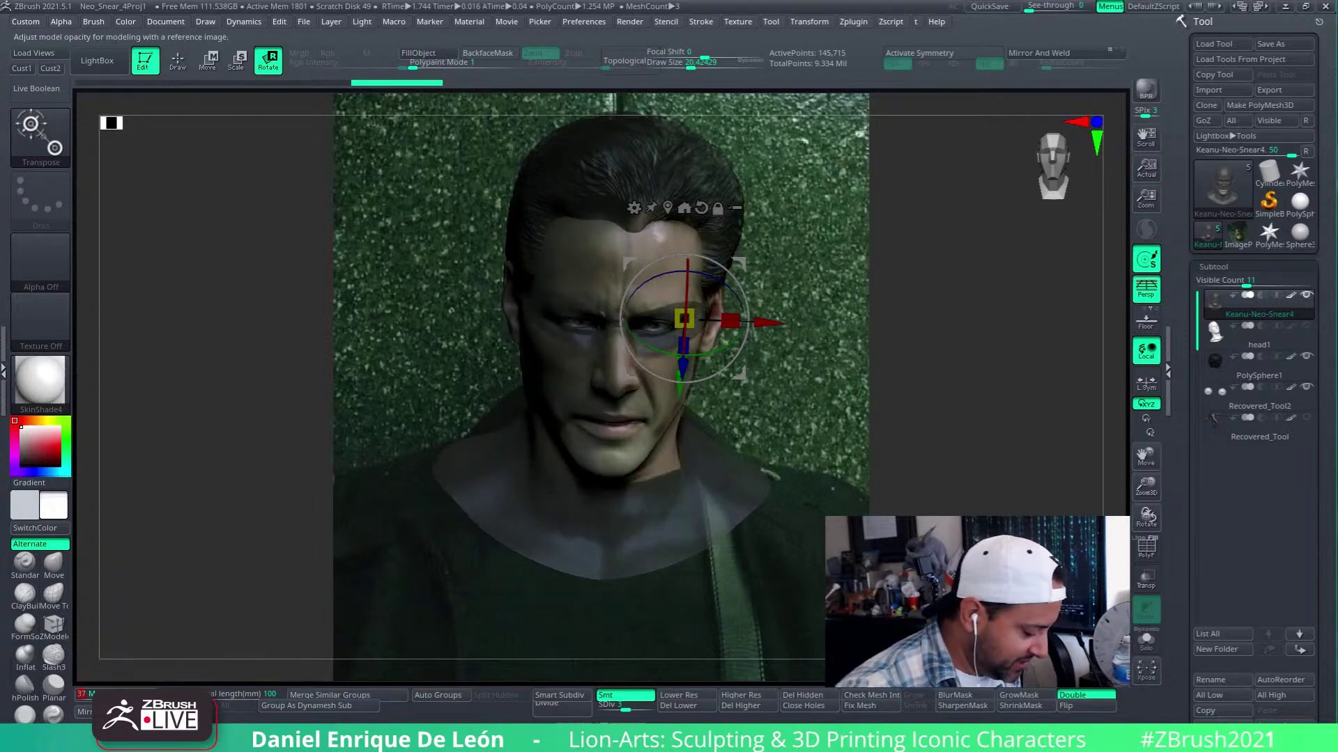
drag(106, 696, 145, 696)
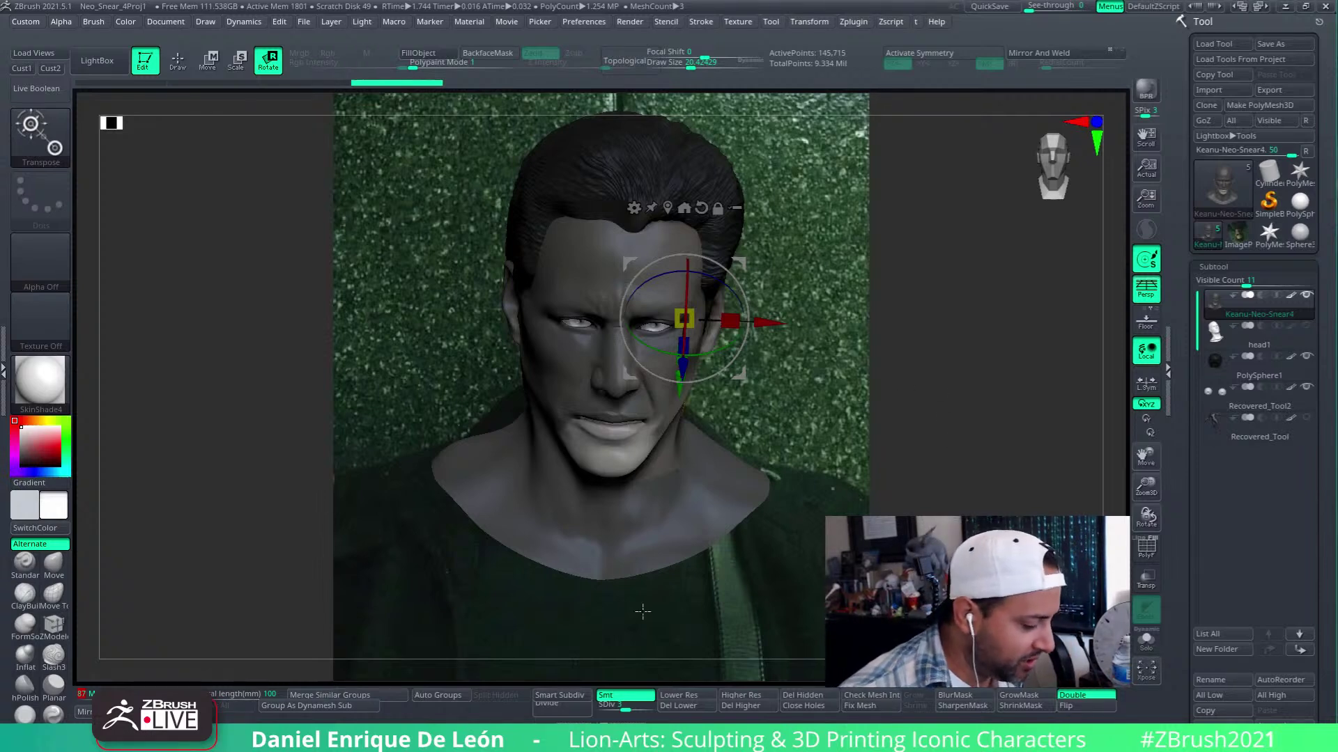
click(115, 695)
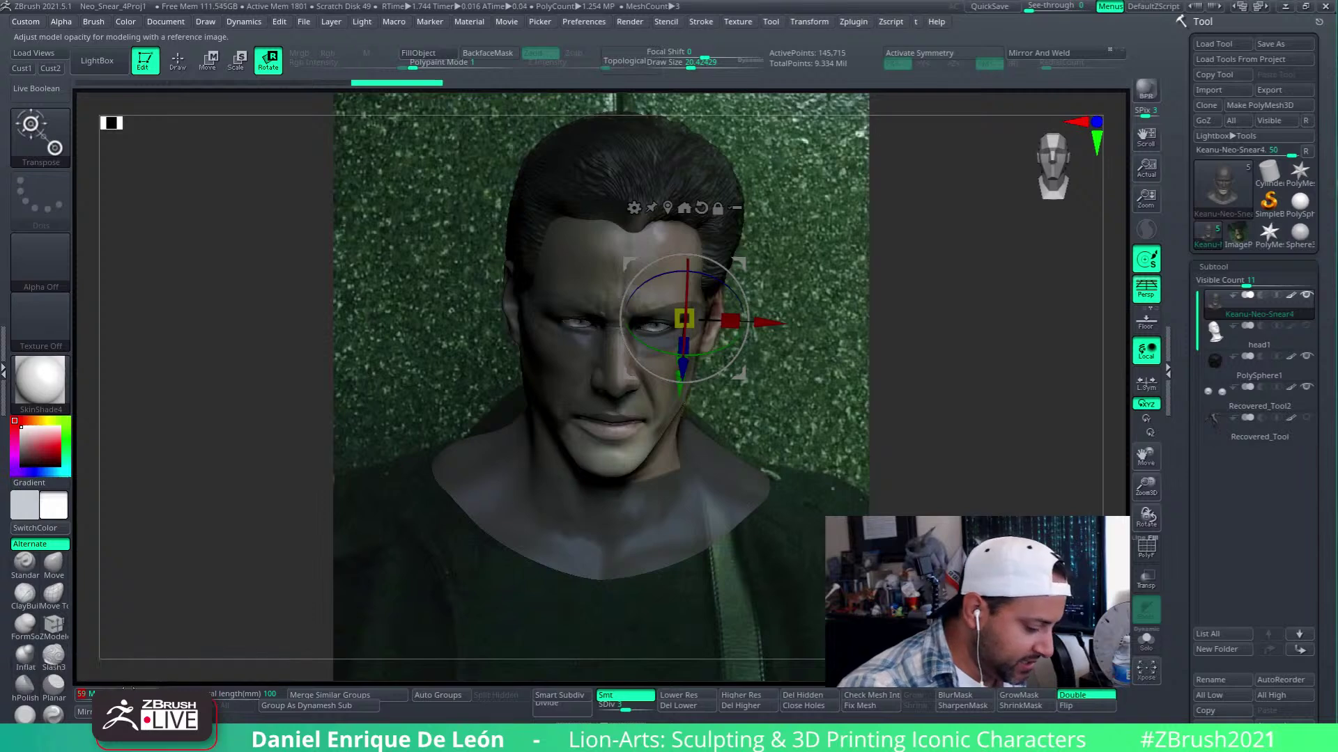
click(151, 695)
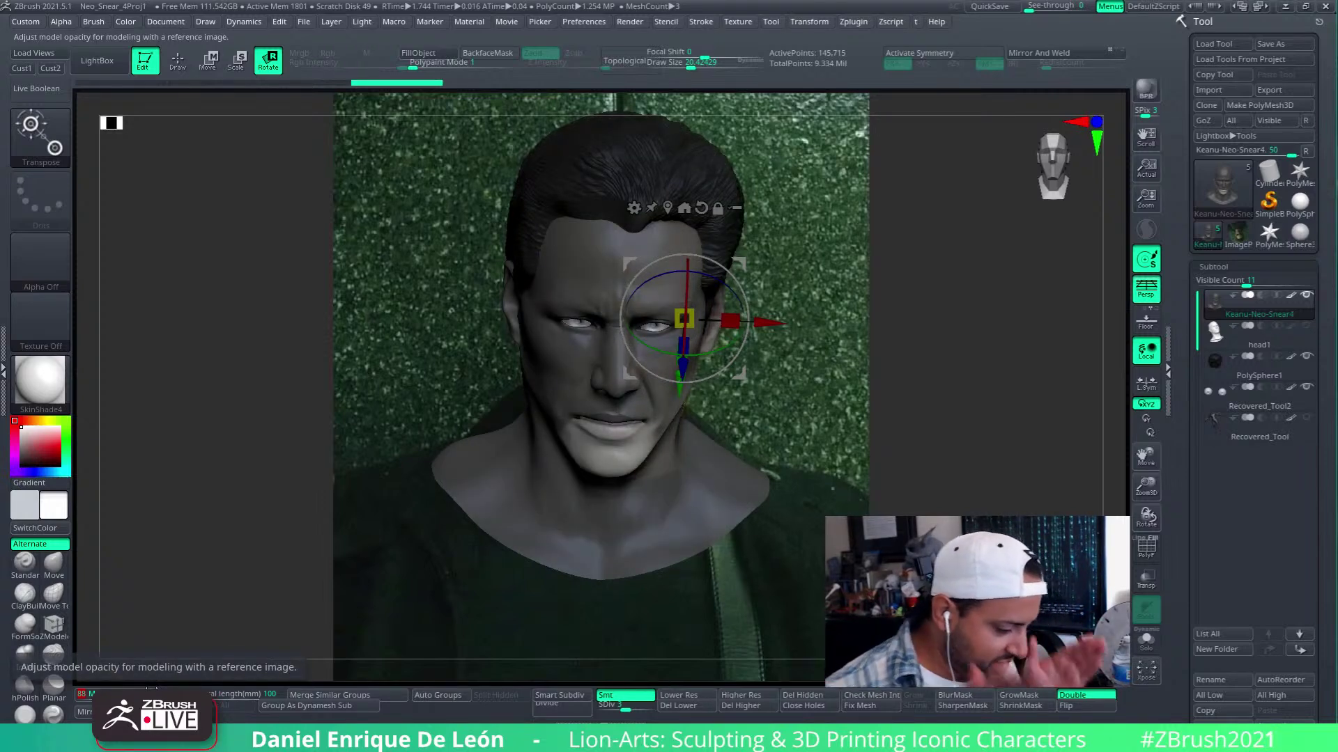
click(130, 695)
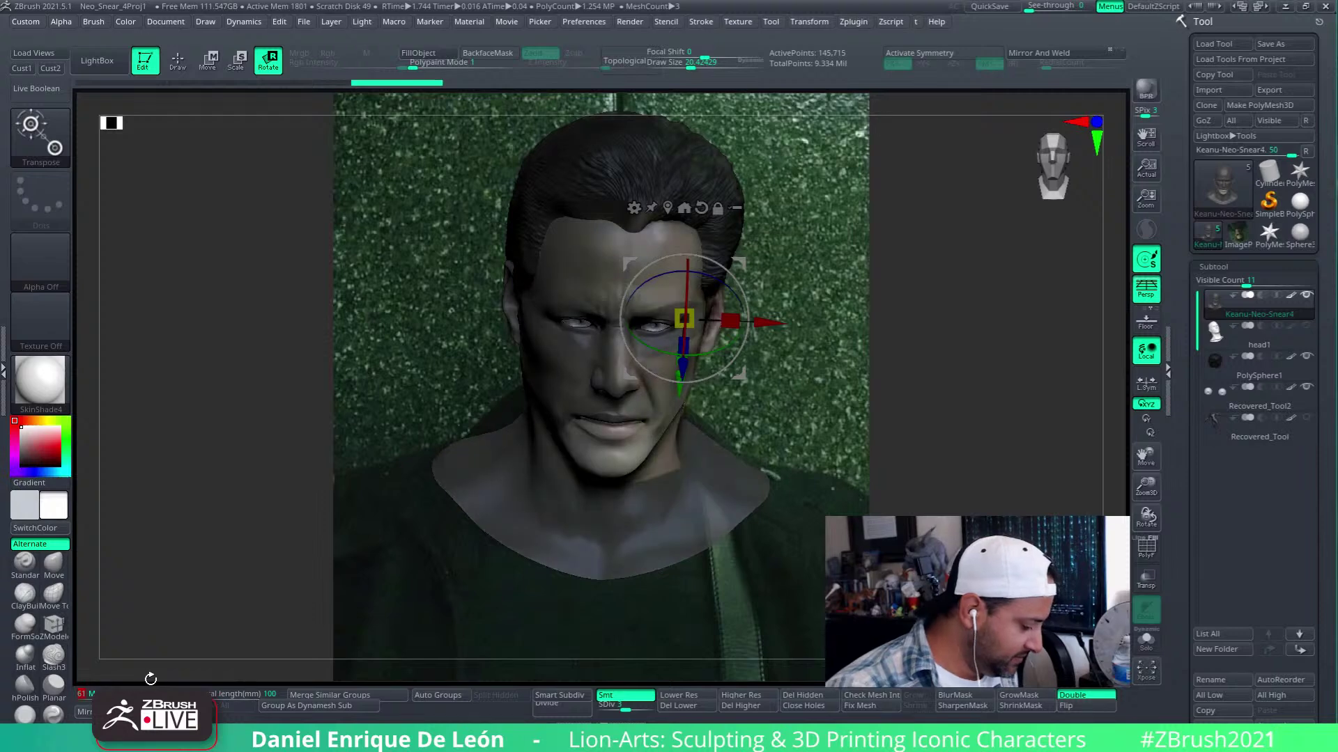
click(157, 694)
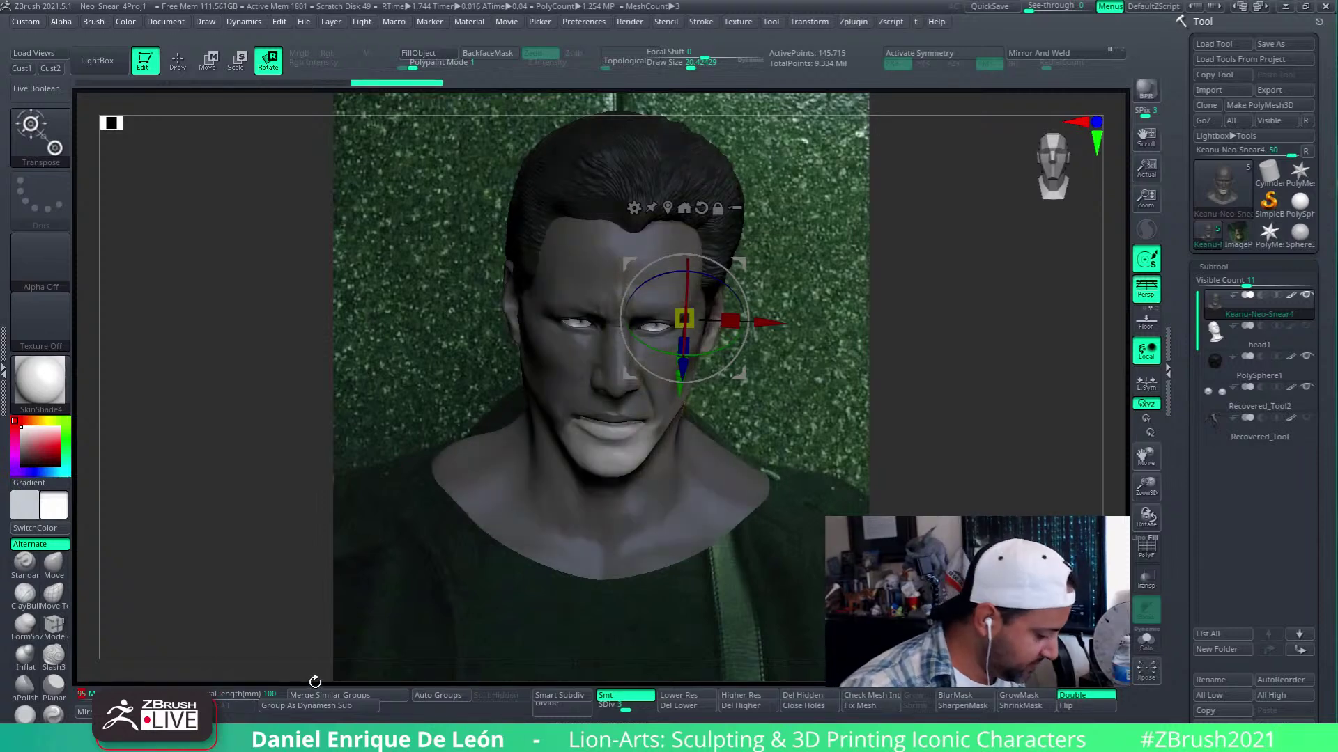
Recall the Custom 1 view and move the Neo bust beside the reference photo
mouse_move(1024, 511)
mouse_down()
mouse_move(1003, 505)
mouse_move(1026, 508)
mouse_up()
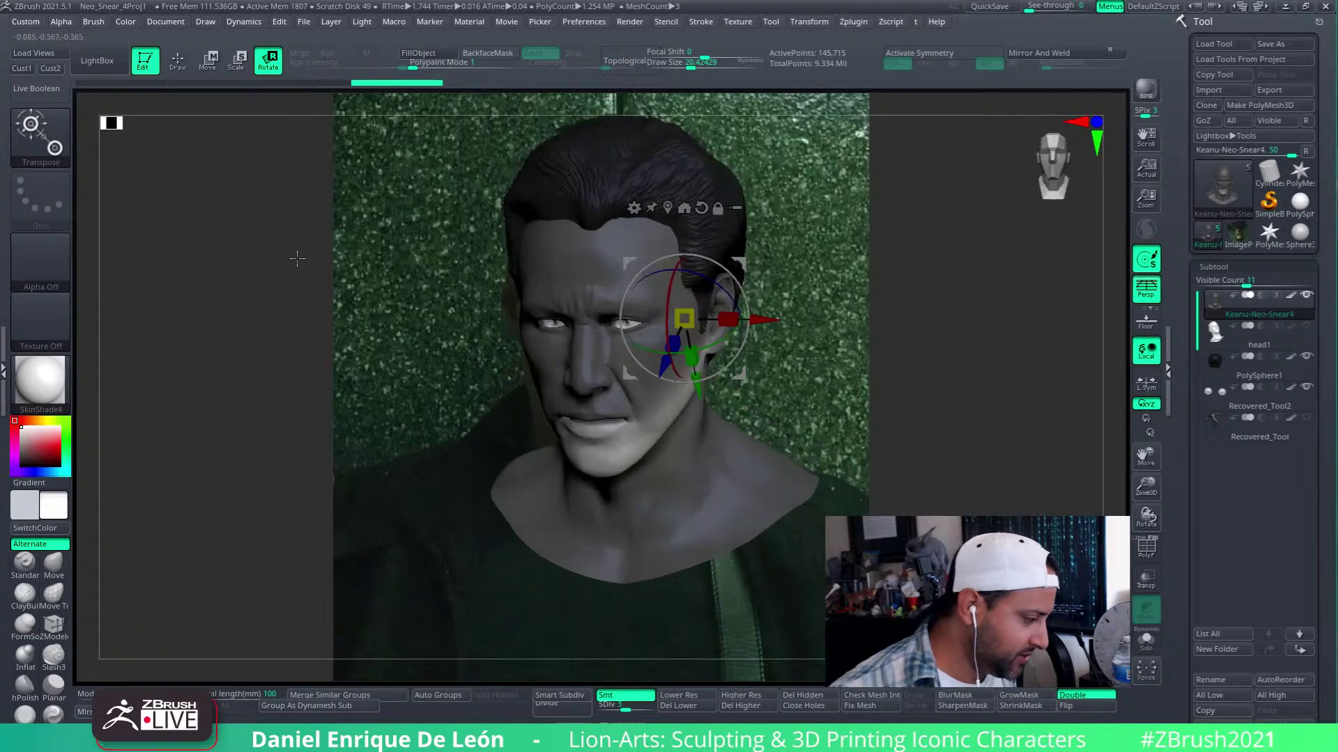
click(25, 68)
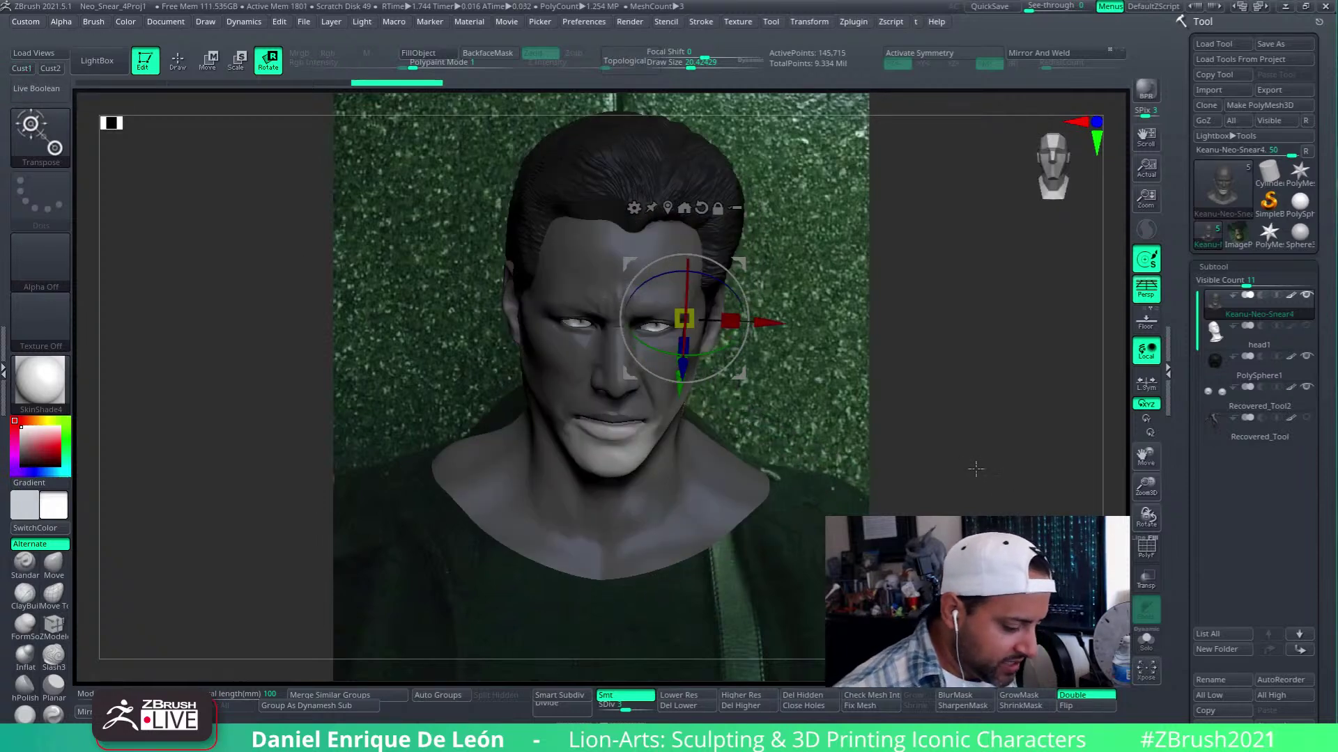
alt+right_drag(596, 426, 791, 449)
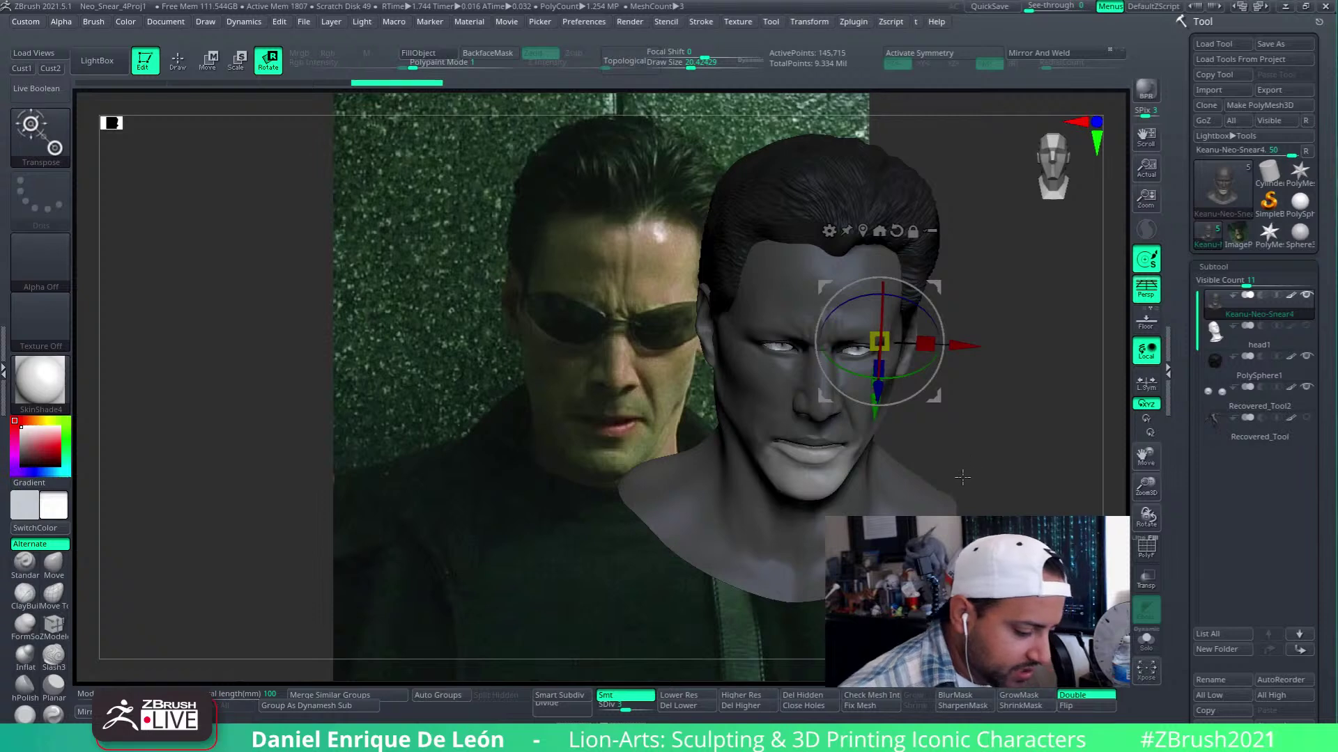
Isolate the head1 subtool in Solo mode, frame its face beside the photo, and switch to Draw mode
click(1215, 342)
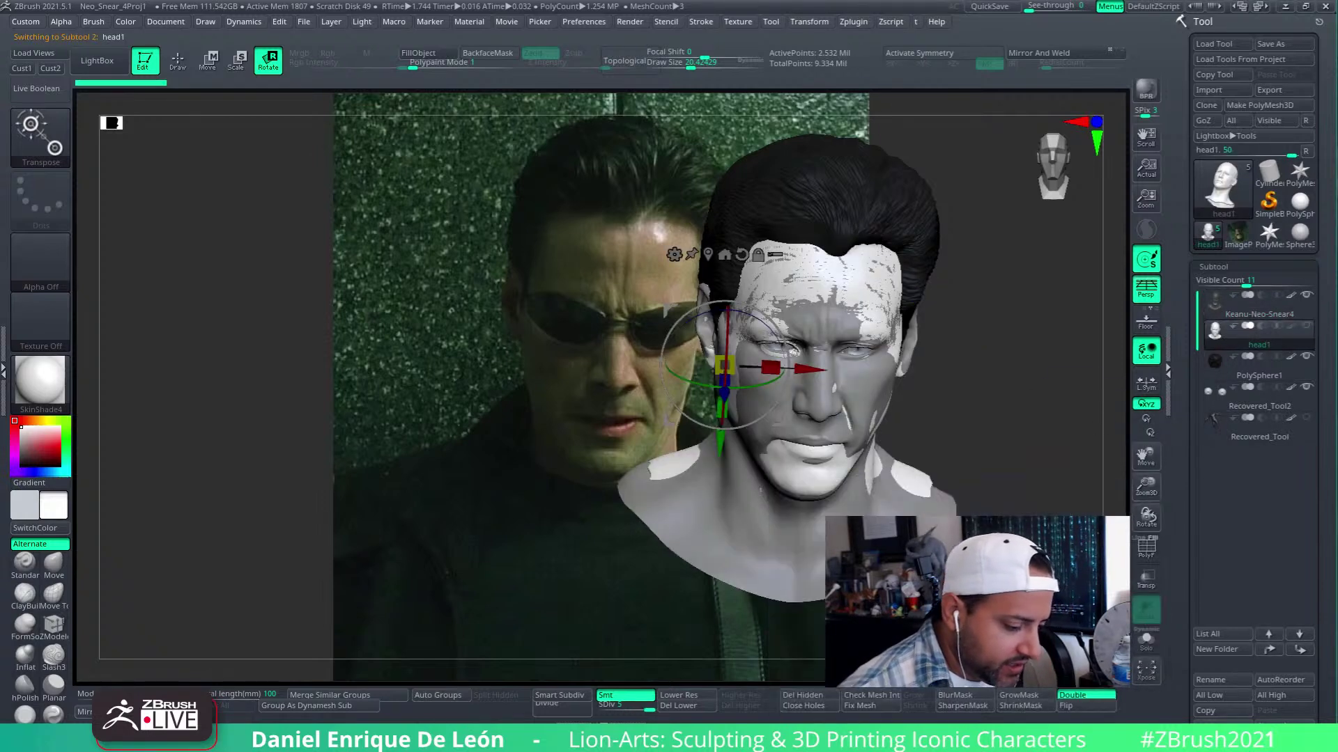
drag(1040, 470, 1035, 401)
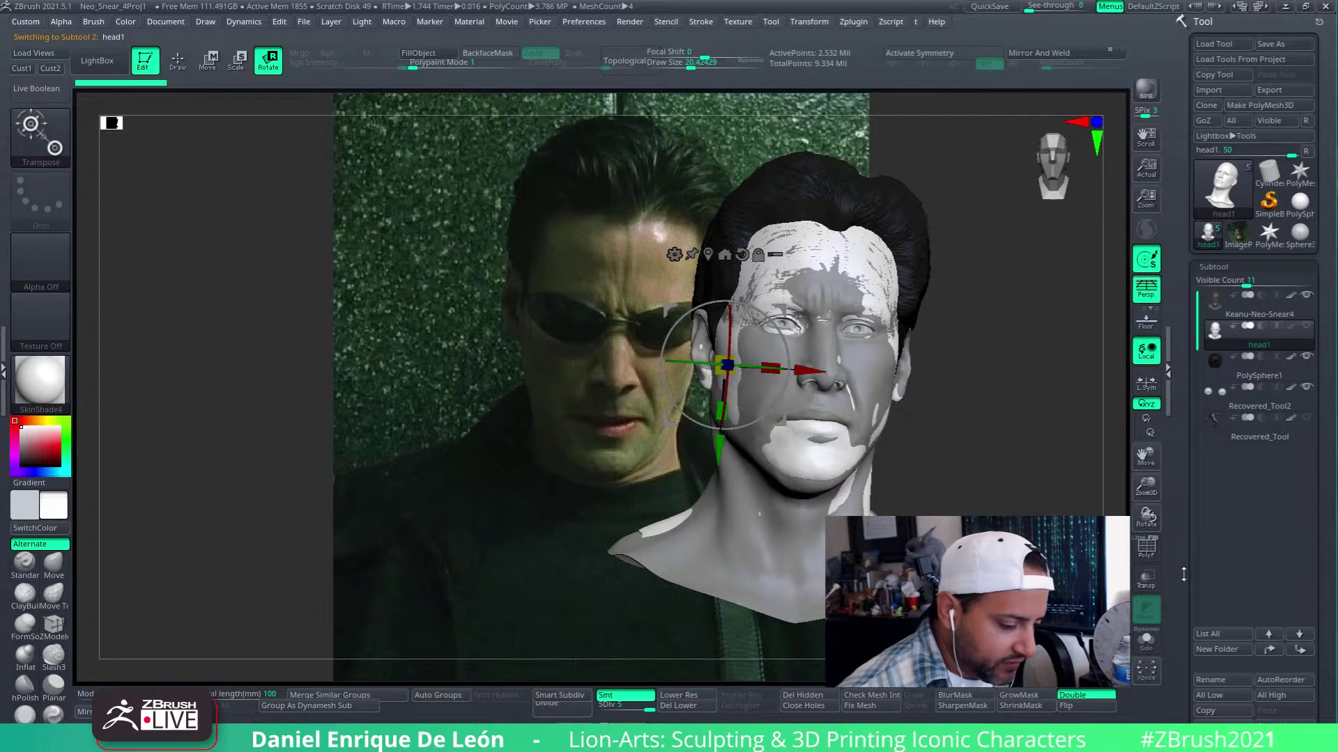
click(1146, 643)
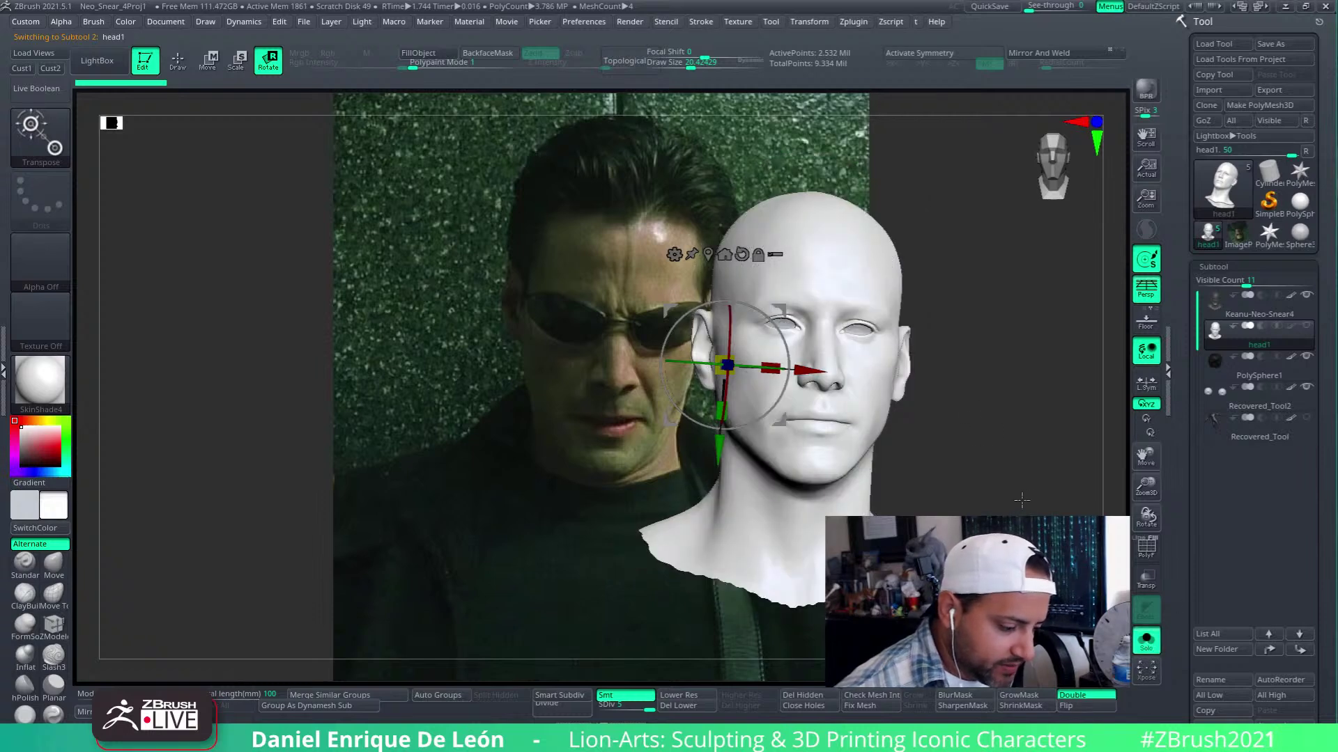
alt+drag(1021, 499, 868, 438)
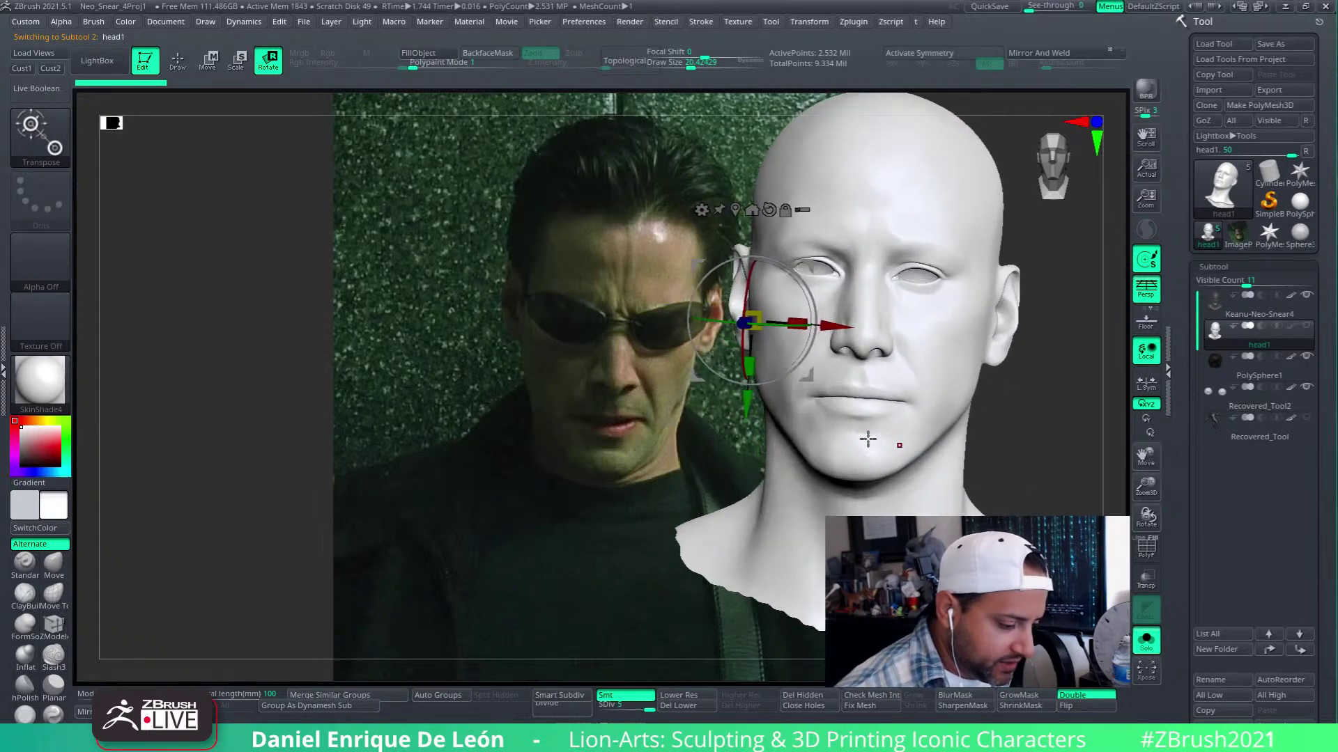
click(177, 64)
scroll(914, 453, up, 3)
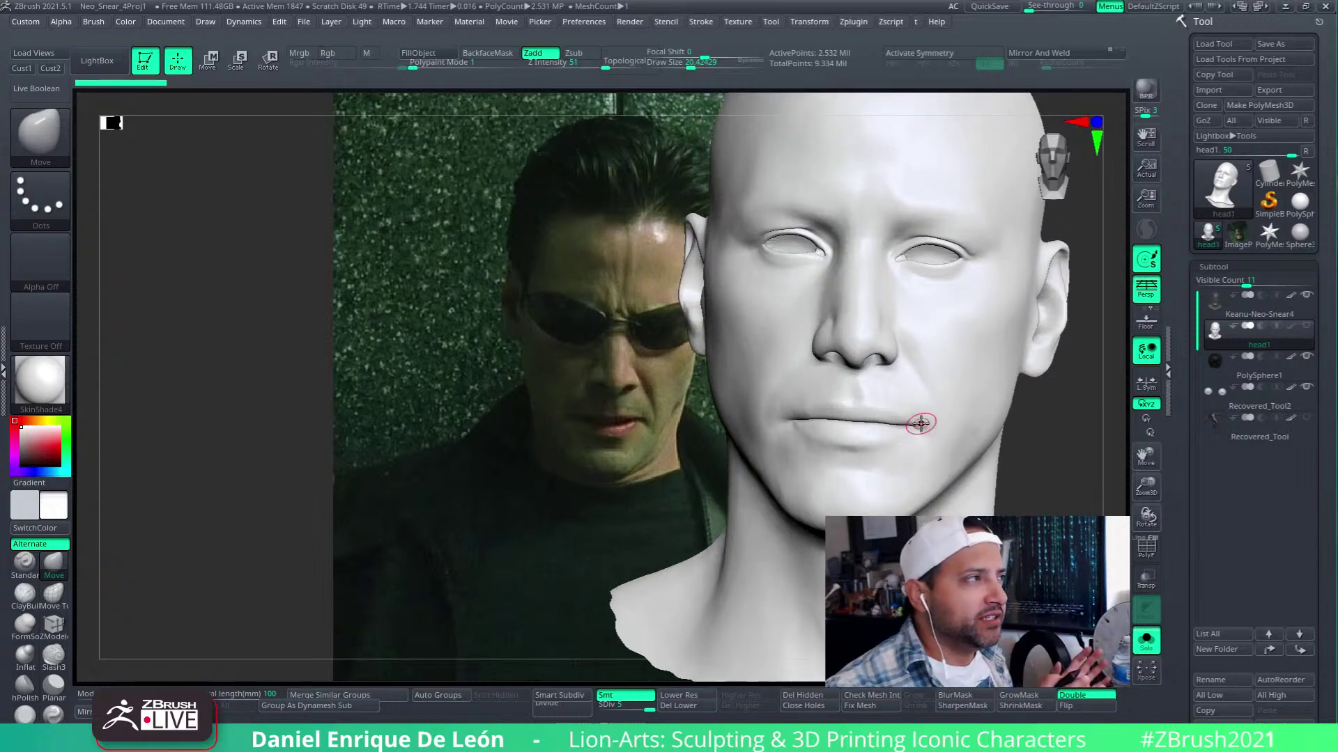
Examine head1's closed lips and mouth corners from front, three-quarter and side views beside the photo
right_drag(935, 352, 930, 390)
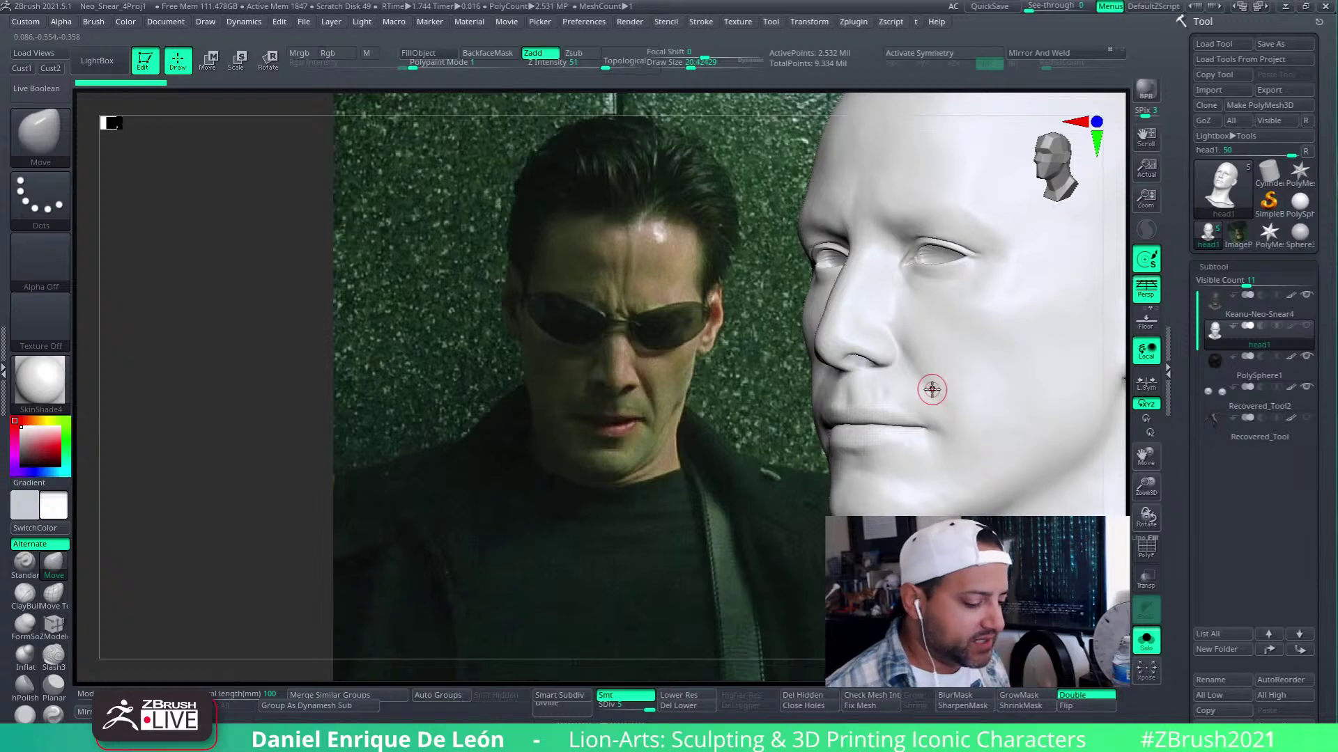
mouse_move(905, 436)
right_down()
mouse_move(934, 374)
mouse_move(899, 427)
mouse_move(1003, 450)
mouse_move(945, 448)
mouse_move(933, 418)
mouse_move(976, 439)
mouse_move(963, 437)
mouse_move(979, 458)
mouse_move(982, 442)
right_up()
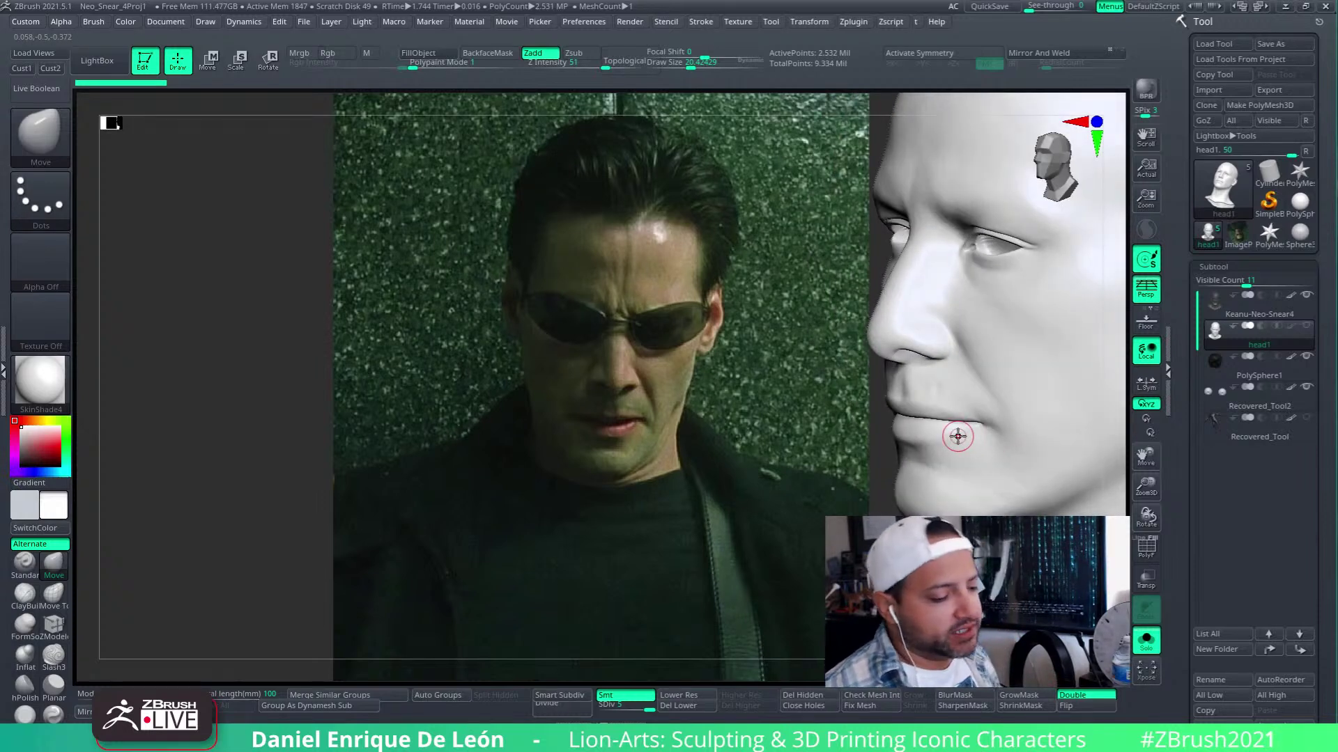
right_drag(968, 449, 953, 435)
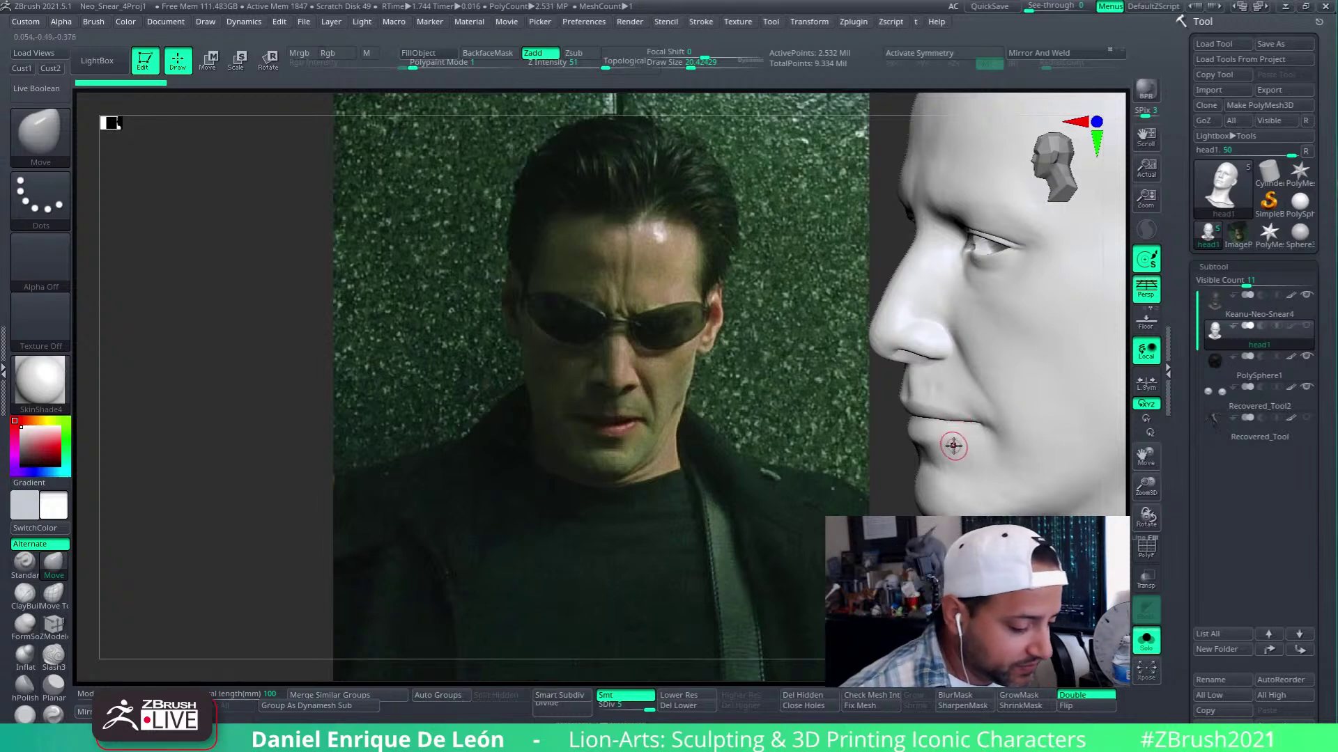
mouse_move(944, 448)
right_down()
mouse_move(985, 439)
mouse_move(955, 439)
right_up()
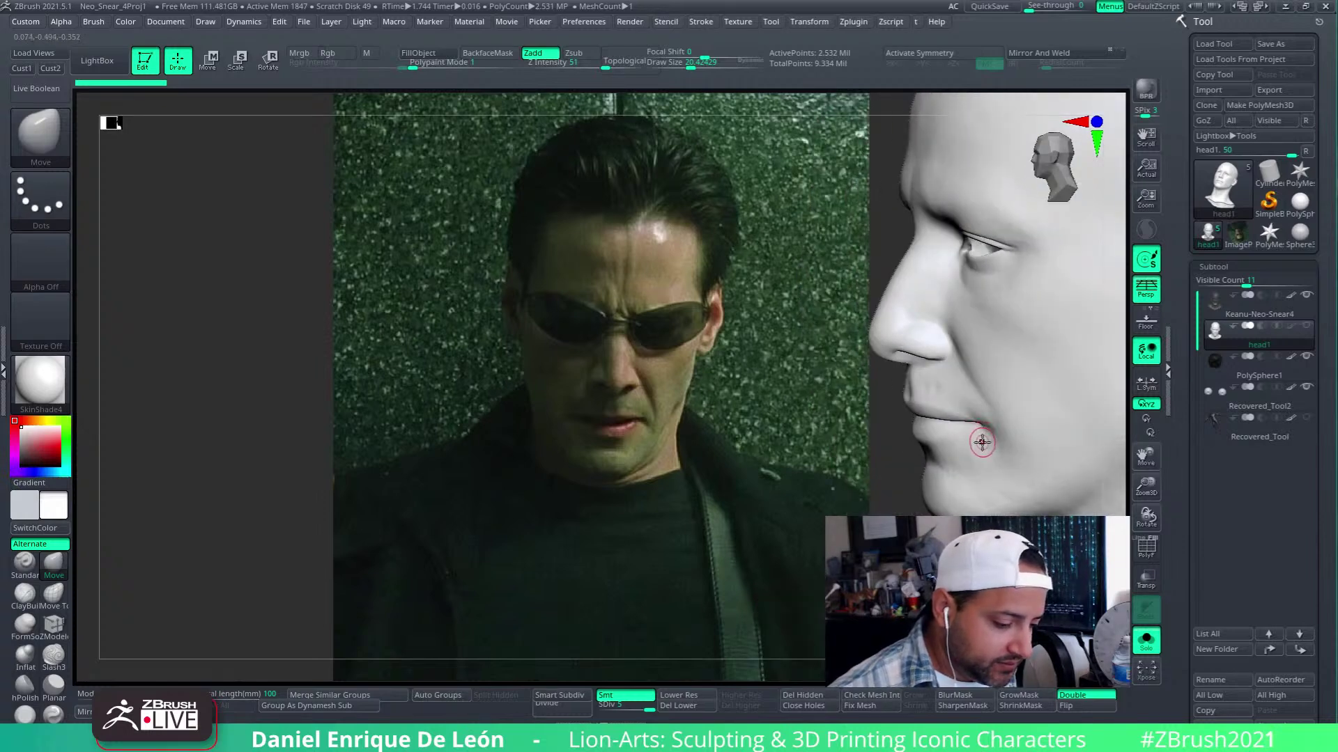
mouse_move(962, 448)
right_down()
mouse_move(1012, 432)
mouse_move(942, 451)
right_up()
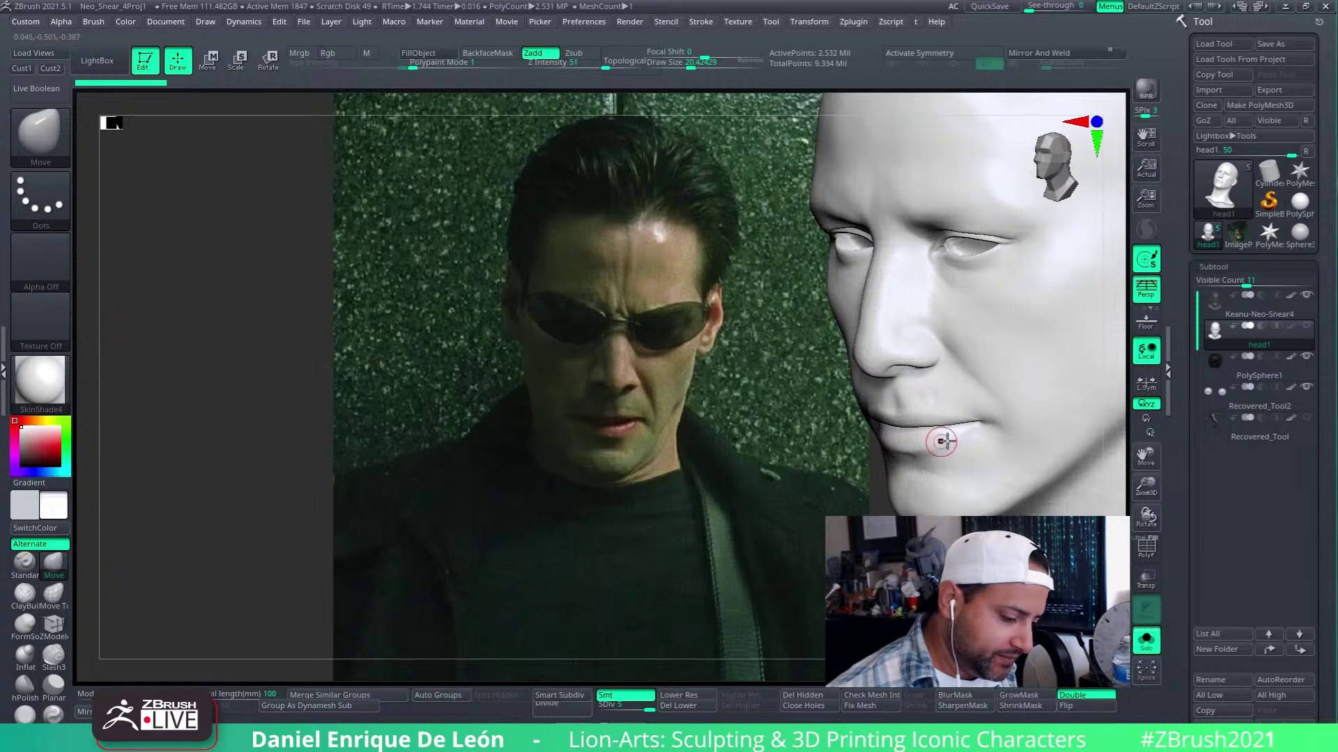
right_drag(934, 442, 973, 435)
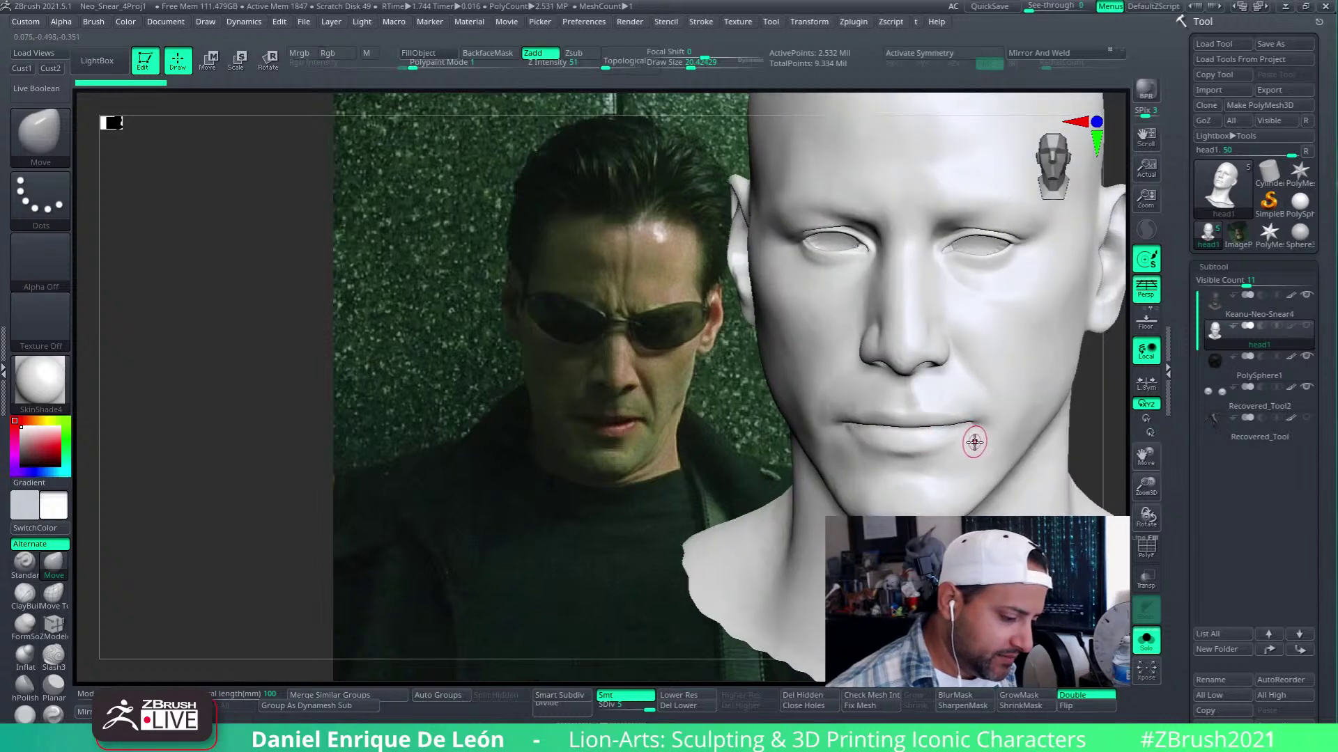
mouse_move(976, 446)
right_down()
mouse_move(959, 442)
mouse_move(1018, 436)
mouse_move(996, 425)
mouse_move(980, 495)
mouse_move(973, 439)
mouse_move(989, 424)
mouse_move(973, 433)
right_up()
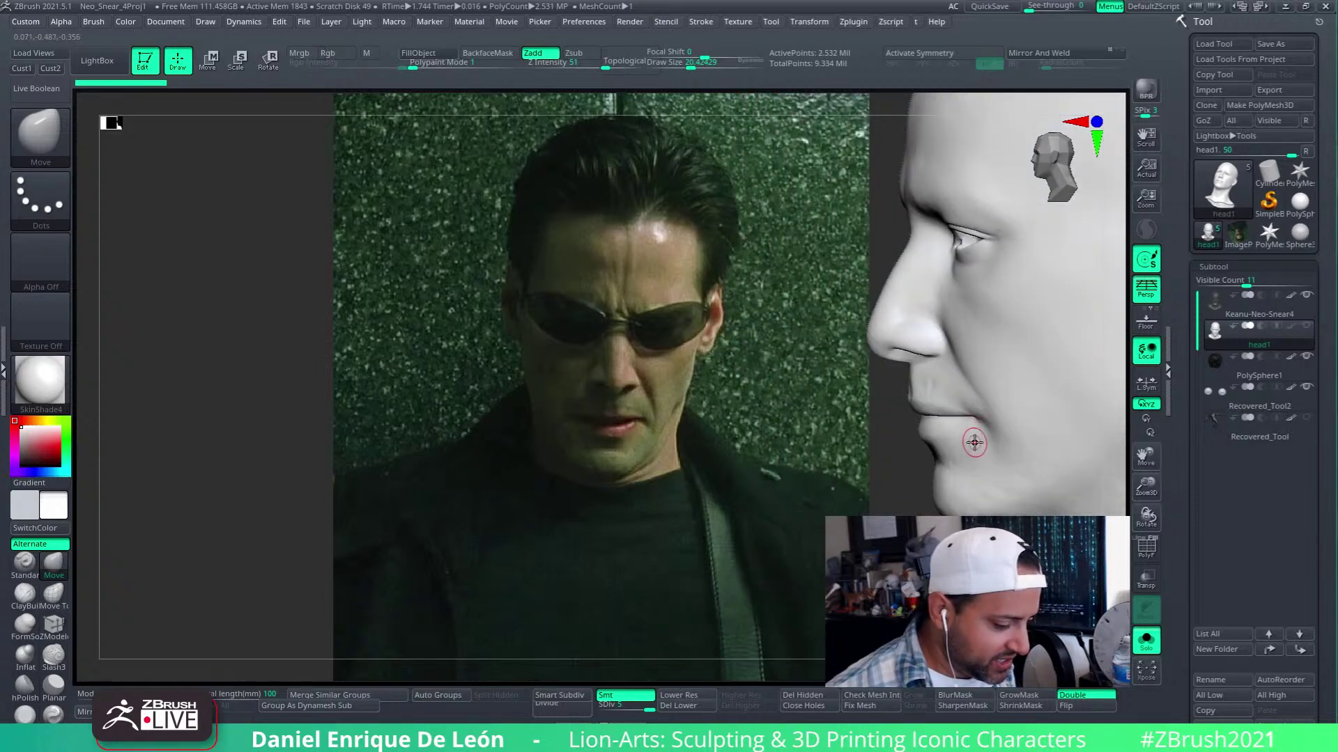
mouse_move(974, 443)
right_down()
mouse_move(1018, 449)
mouse_move(958, 448)
mouse_move(960, 436)
right_up()
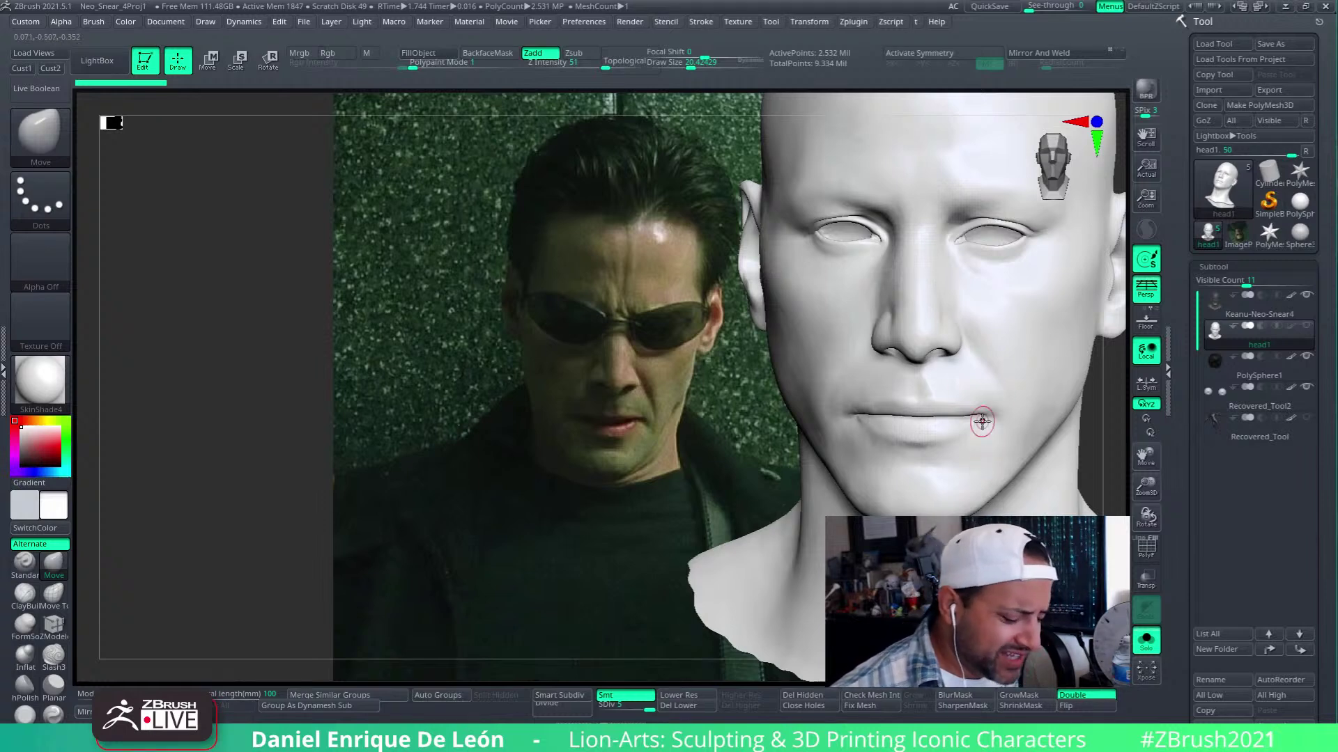
mouse_move(957, 437)
right_down()
mouse_move(942, 458)
mouse_move(977, 433)
right_up()
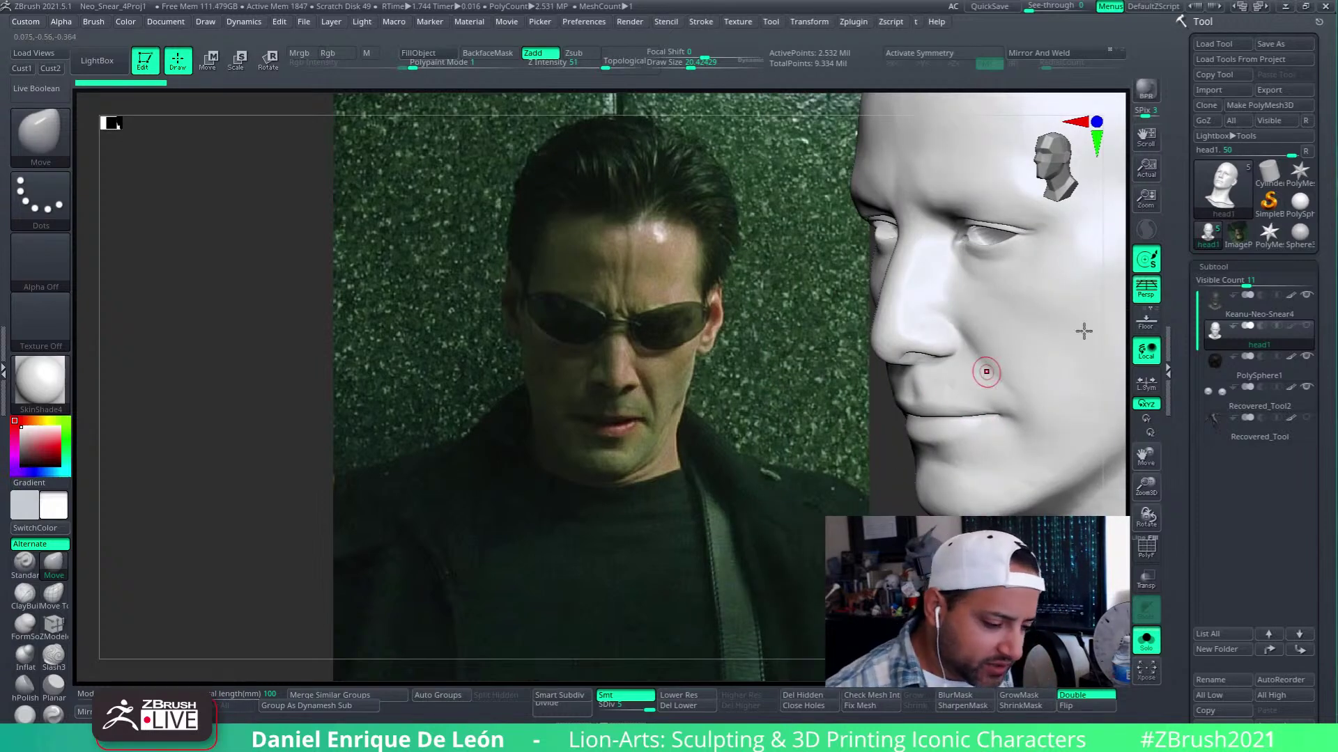
right_drag(940, 433, 879, 427)
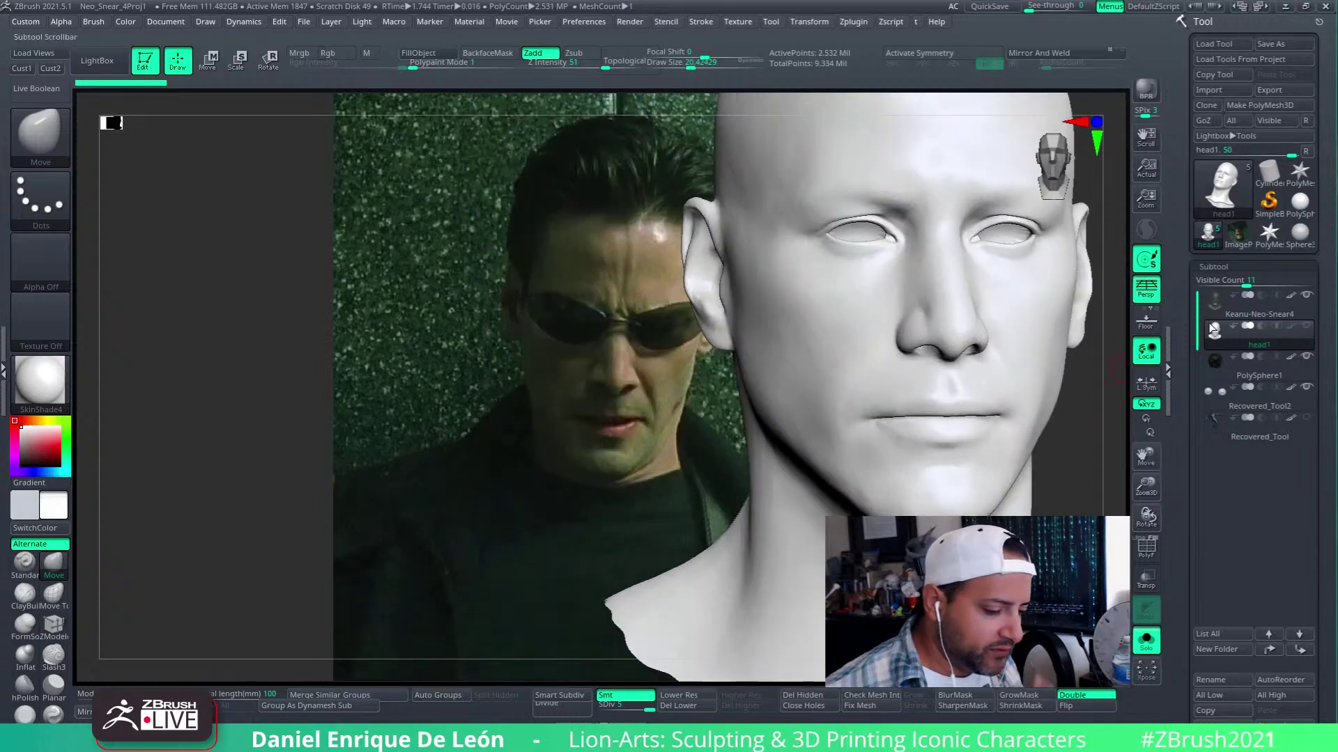
Compare the open mouth of Keanu-Neo-Snear4 with head1's relaxed mouth from the front and in profile
click(1212, 303)
right_drag(971, 469, 990, 448)
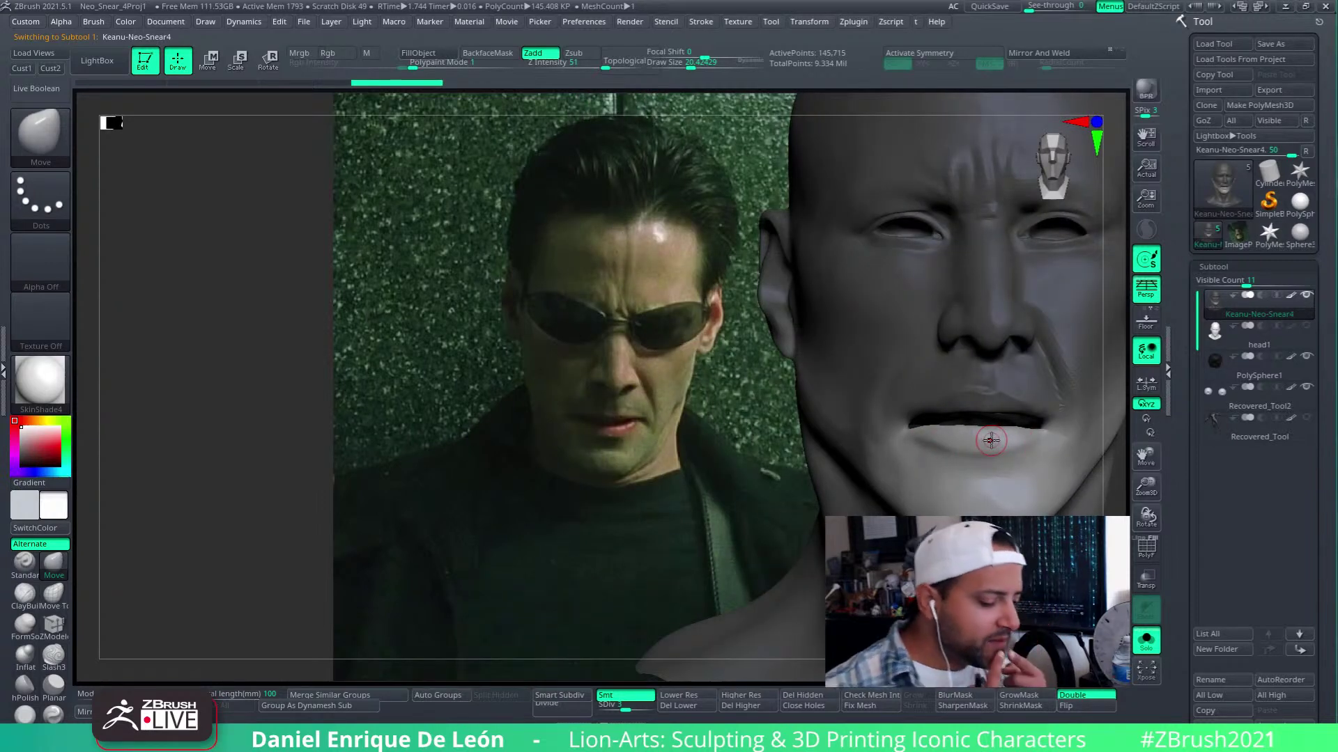
drag(991, 439, 1031, 433)
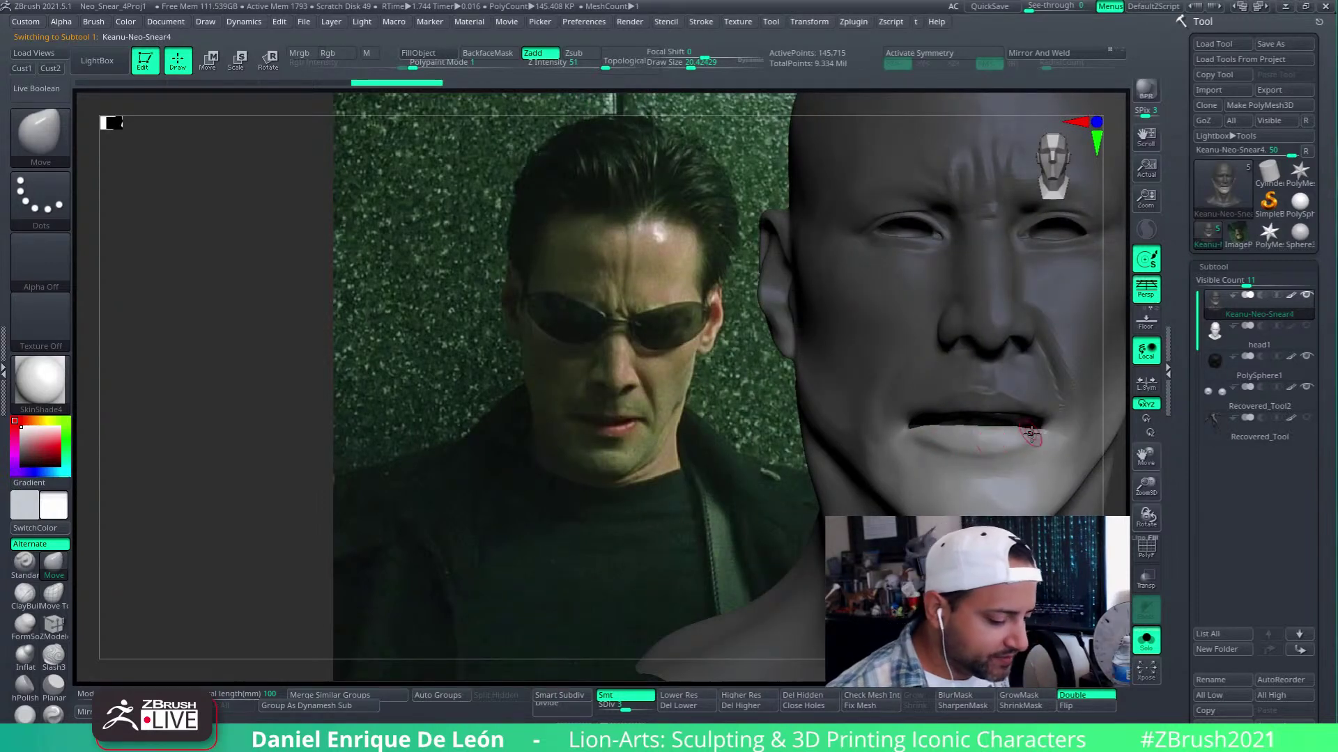
right_drag(1010, 454, 940, 461)
right_drag(989, 425, 961, 446)
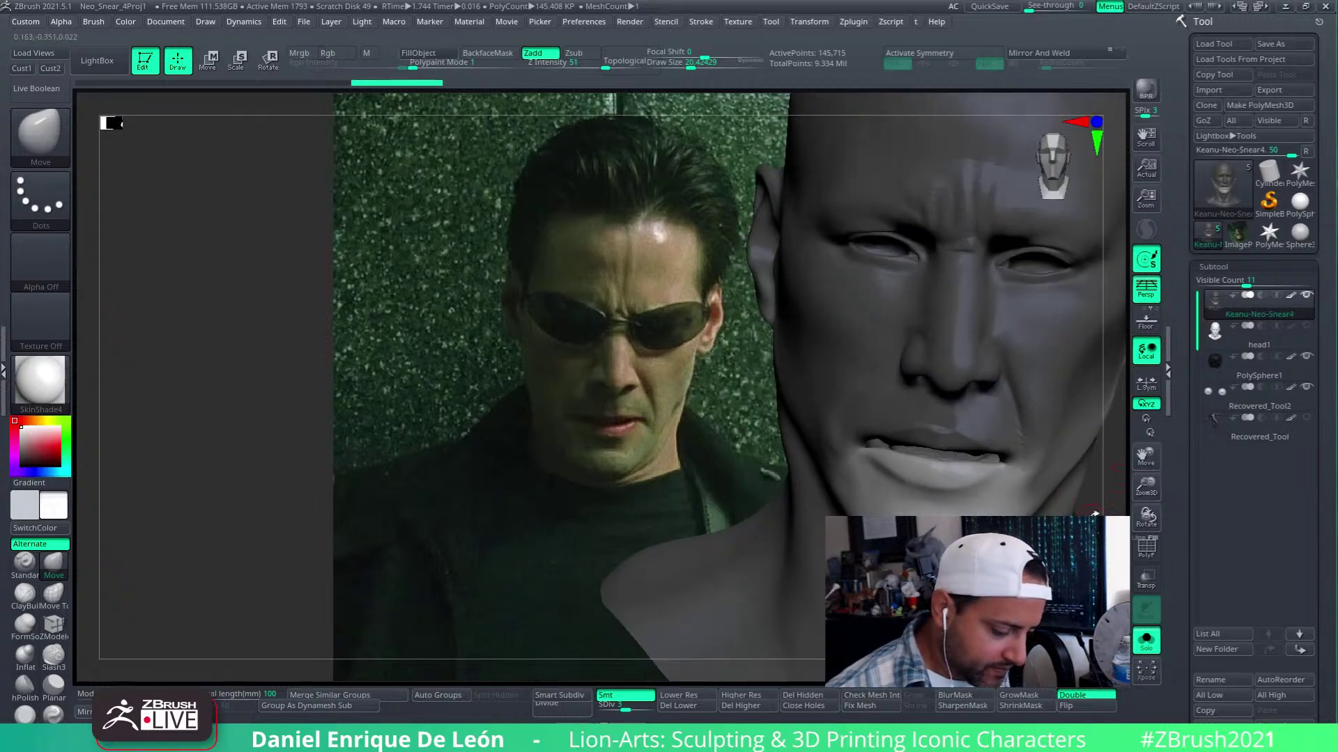
click(1219, 340)
right_drag(1076, 468, 1027, 497)
click(1220, 308)
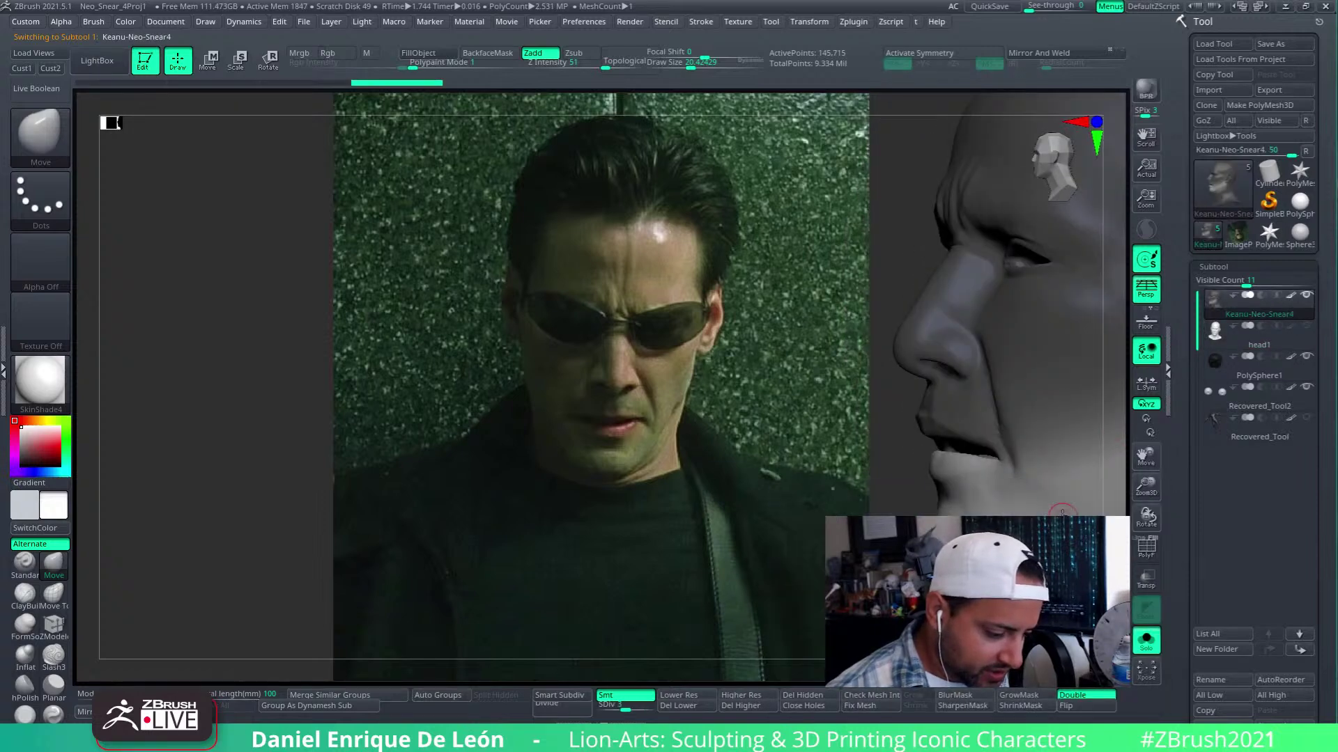
click(1211, 340)
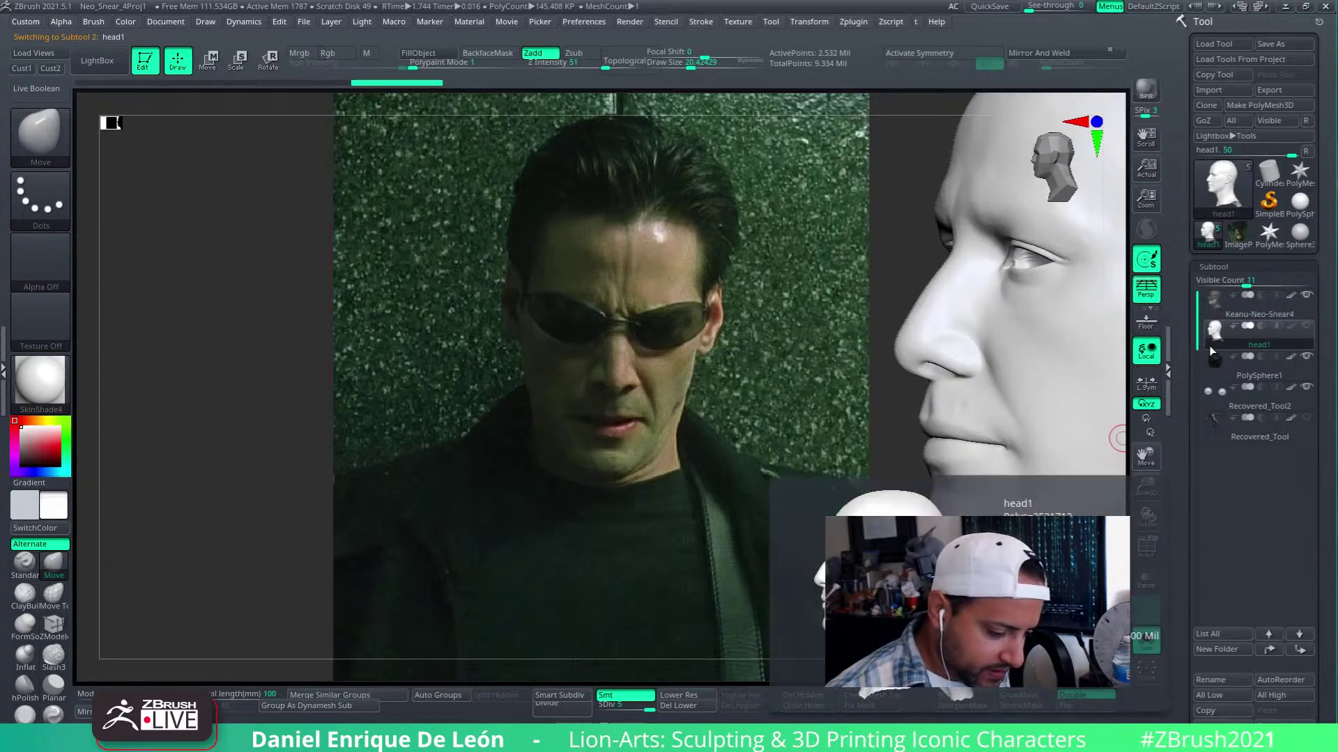
Reselect the Keanu-Neo-Snear4 subtool and undo the edits that opened its jaw
click(1214, 300)
key(ctrl)
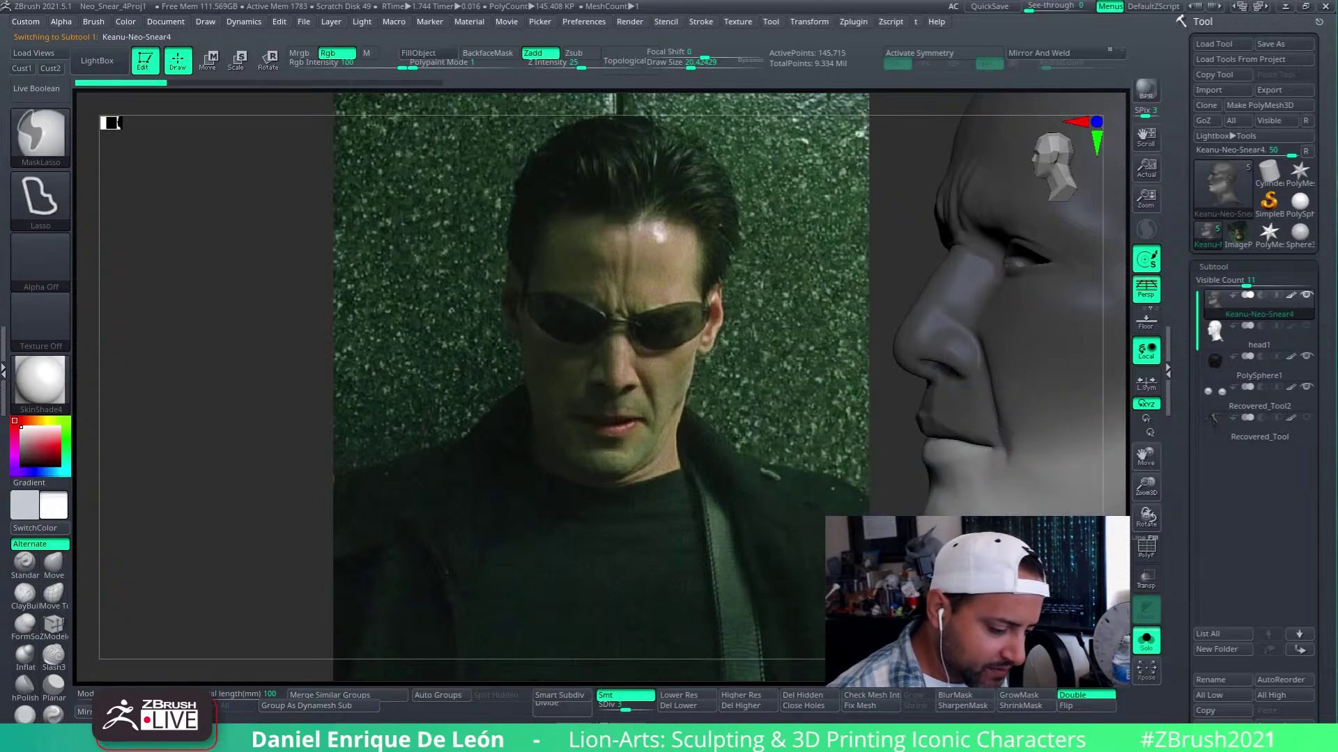
key(ctrl+shift)
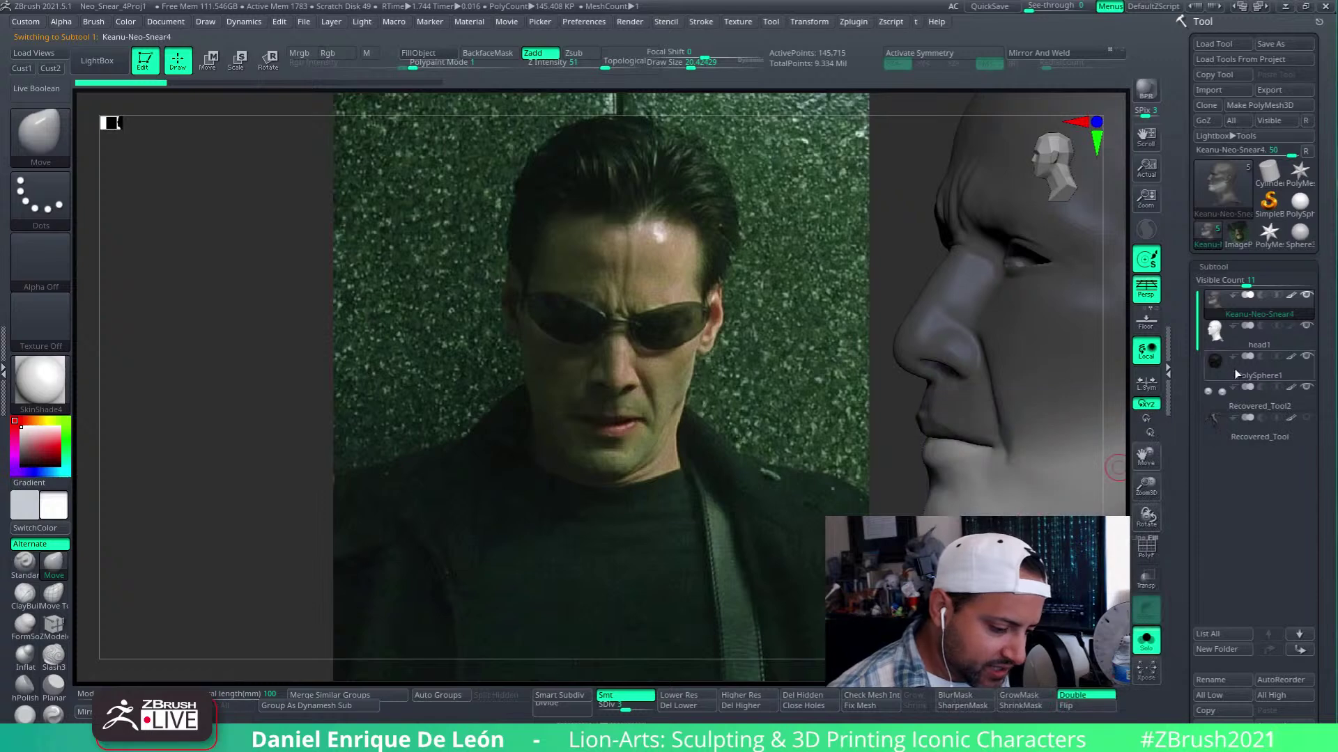
Leave Solo mode, display the polygroups, and turn on ghost transparency with the view close to the jaw
click(1146, 639)
drag(934, 466, 1068, 481)
drag(982, 495, 1155, 533)
click(1146, 549)
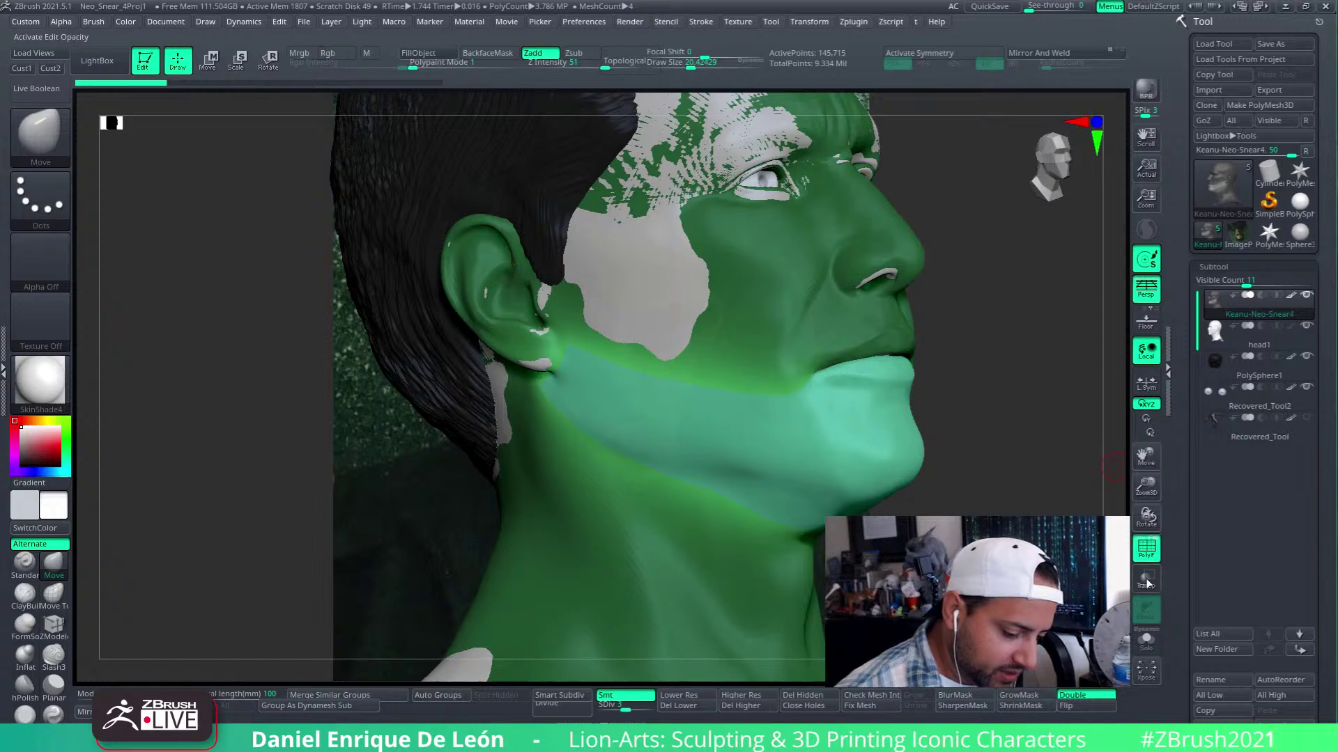
click(1146, 578)
click(1146, 611)
drag(1115, 488, 459, 420)
right_drag(533, 427, 872, 509)
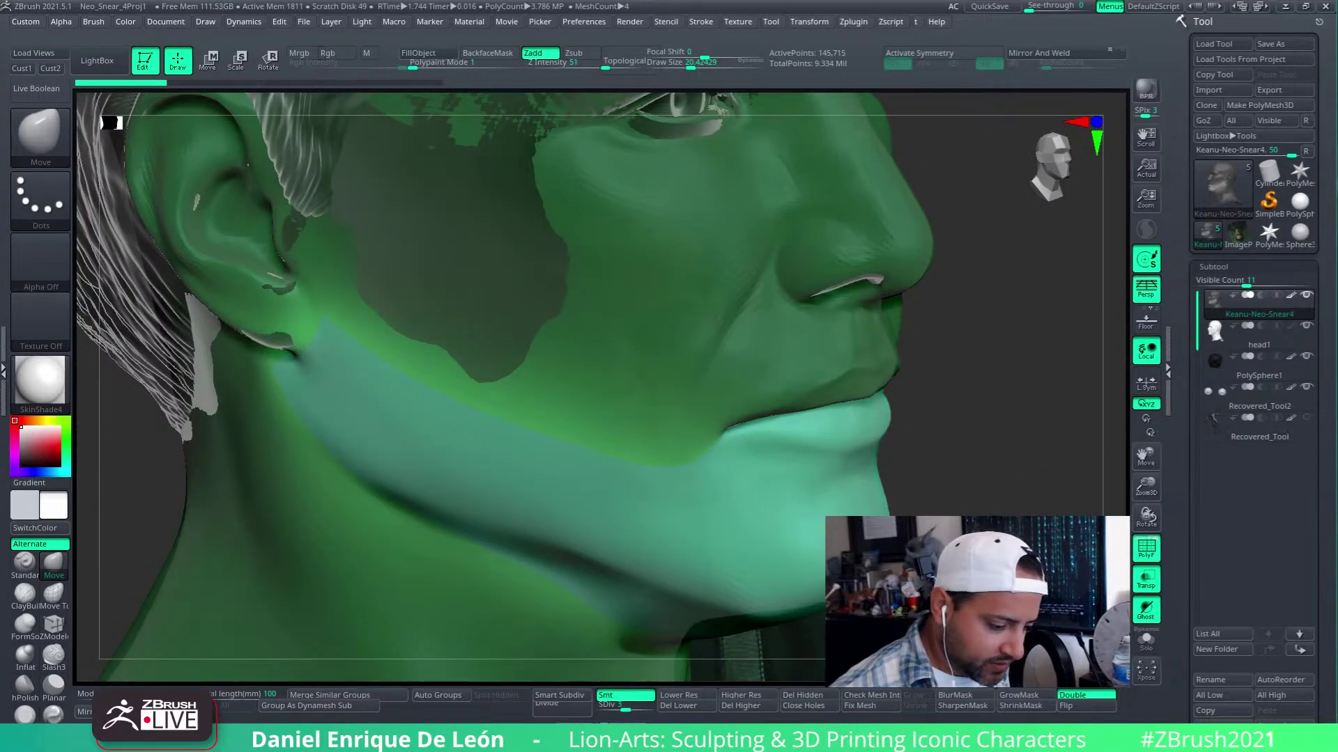
Isolate the jaw polygroup of the Neo bust for inspection and restore the full mesh's visibility
key(ctrl+shift)
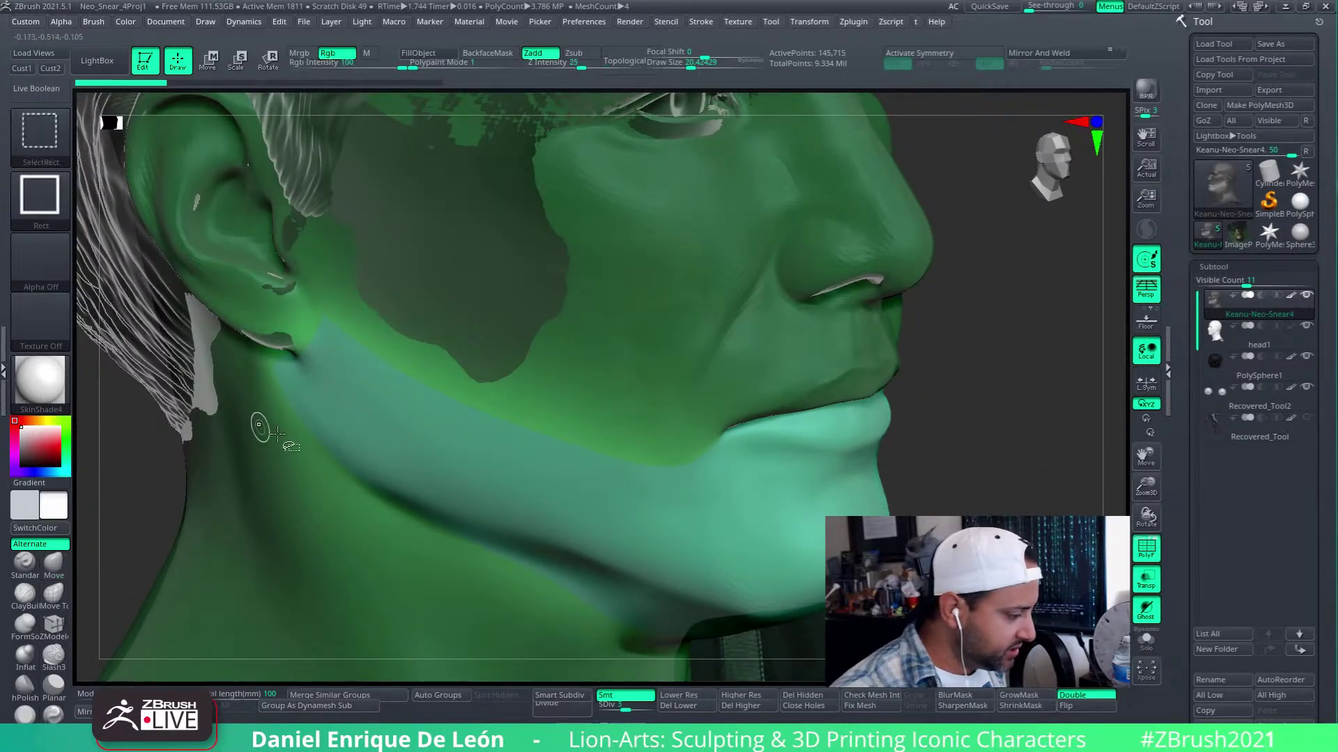
ctrl+shift+click(762, 547)
right_drag(981, 512, 1007, 461)
ctrl+shift+click(1010, 503)
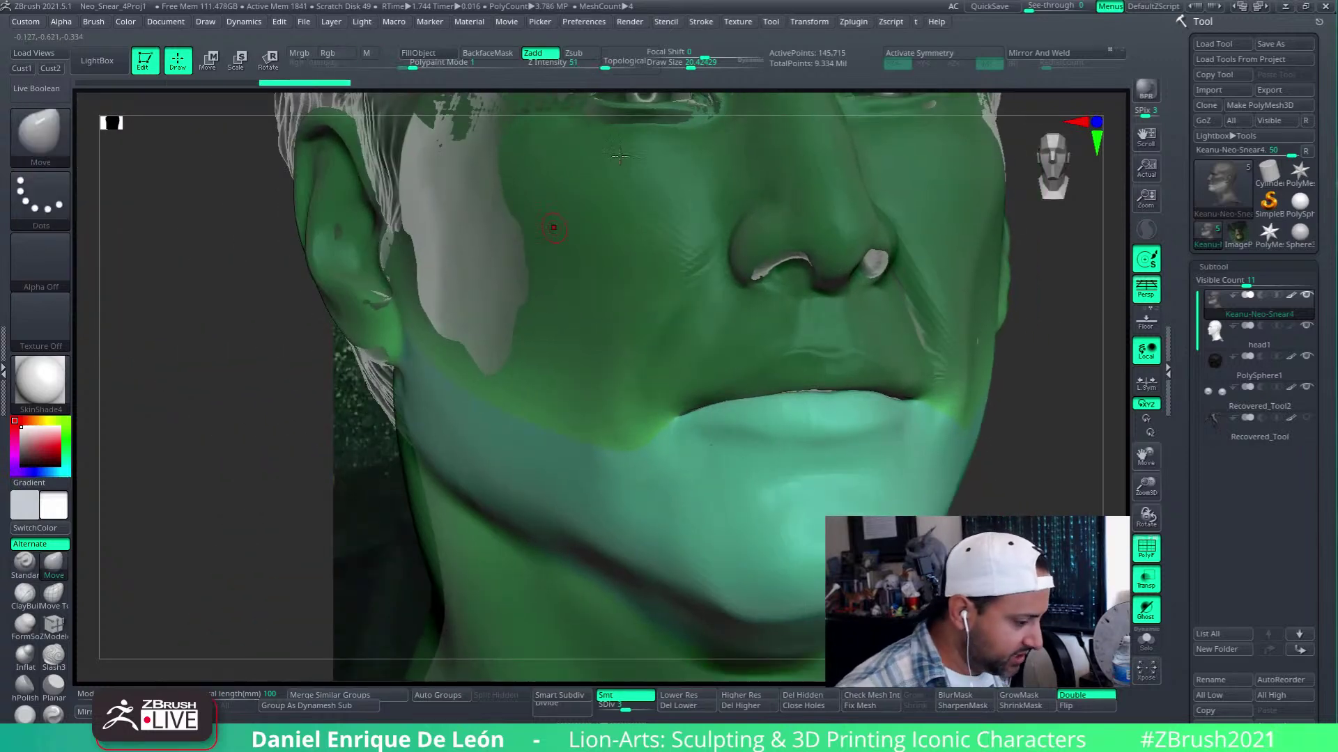
Mask the bust's right mouth corner with the MaskPen at a draw size of about 44
ctrl+click(62, 130)
ctrl+click(183, 149)
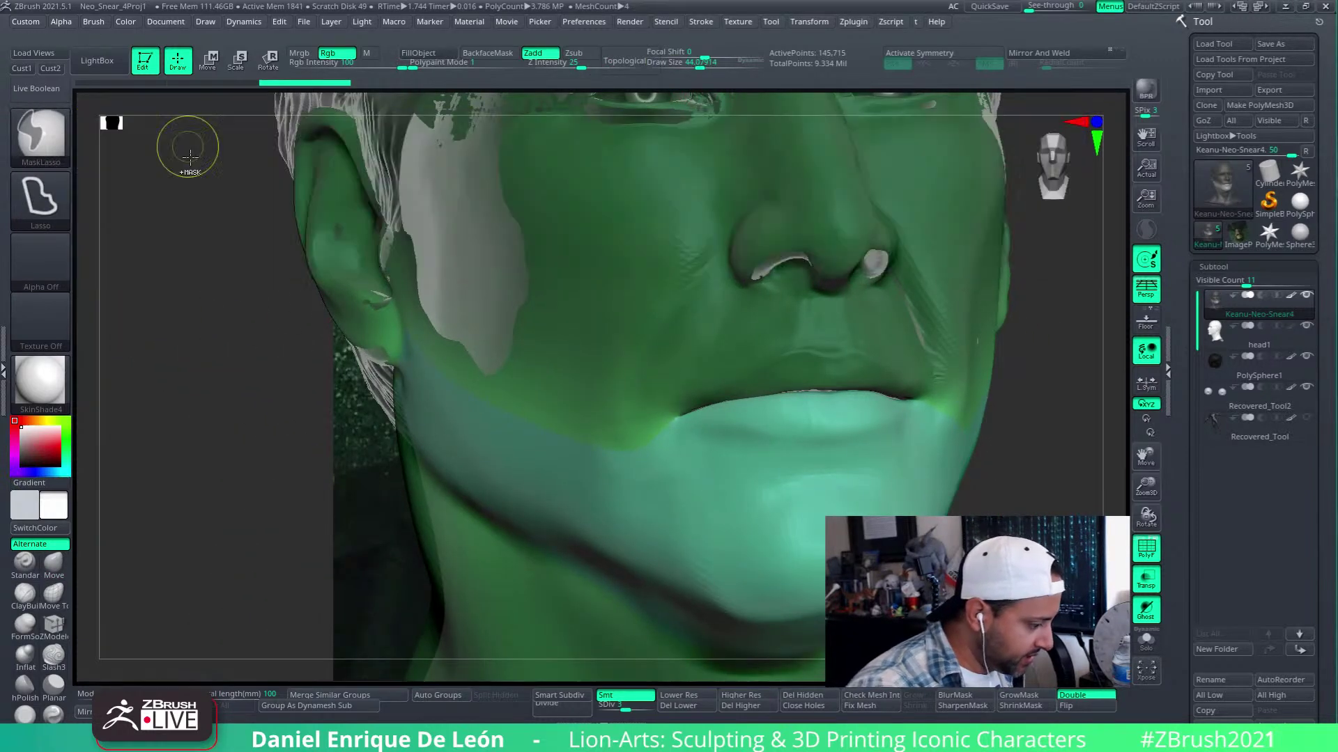
mouse_move(691, 425)
alt+right_down()
mouse_move(638, 423)
mouse_move(693, 405)
mouse_move(671, 411)
alt+right_up()
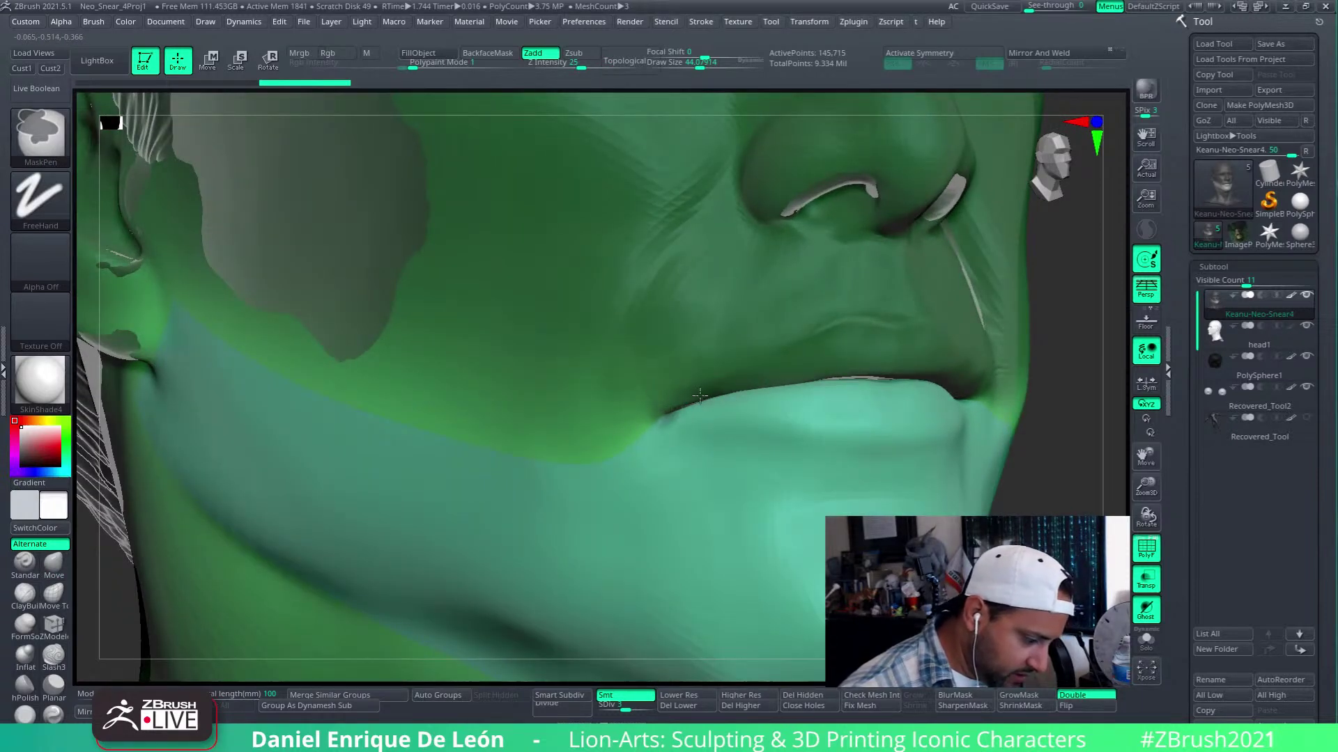
ctrl+drag(699, 396, 659, 415)
Mask the bust's left mouth corner with the MaskPen, checking the lip line from several angles
right_drag(850, 390, 767, 407)
alt+right_drag(953, 411, 812, 406)
mouse_move(905, 404)
right_down()
mouse_move(801, 401)
mouse_move(848, 387)
right_up()
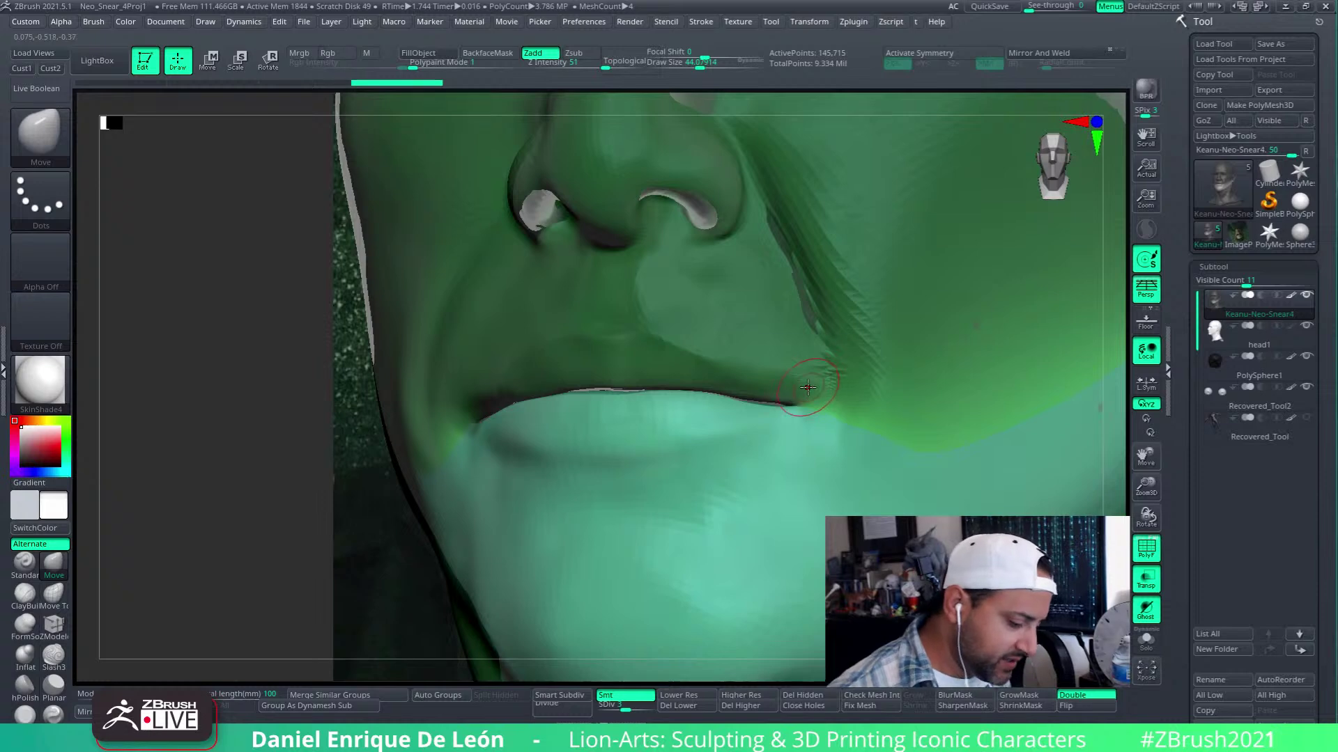
mouse_move(808, 387)
right_down()
mouse_move(776, 421)
mouse_move(812, 388)
right_up()
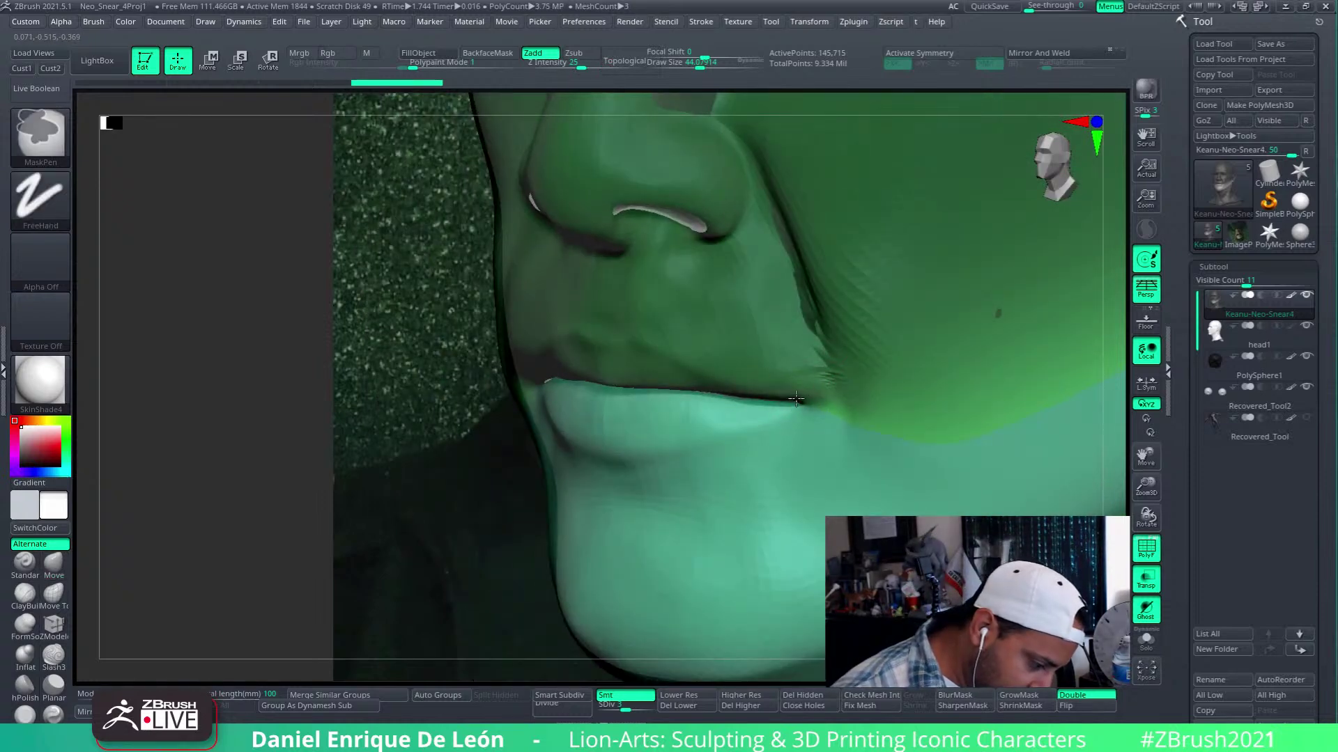
right_drag(805, 388, 799, 400)
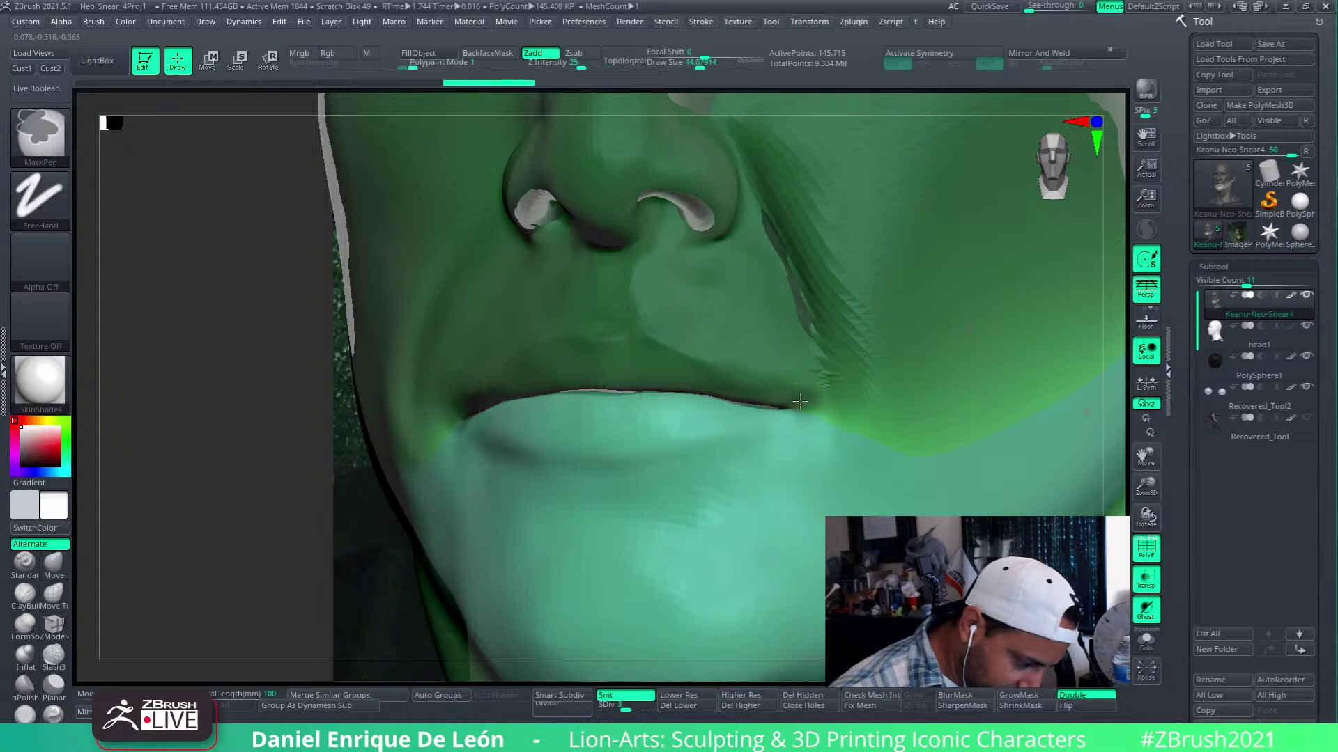
key(ctrl)
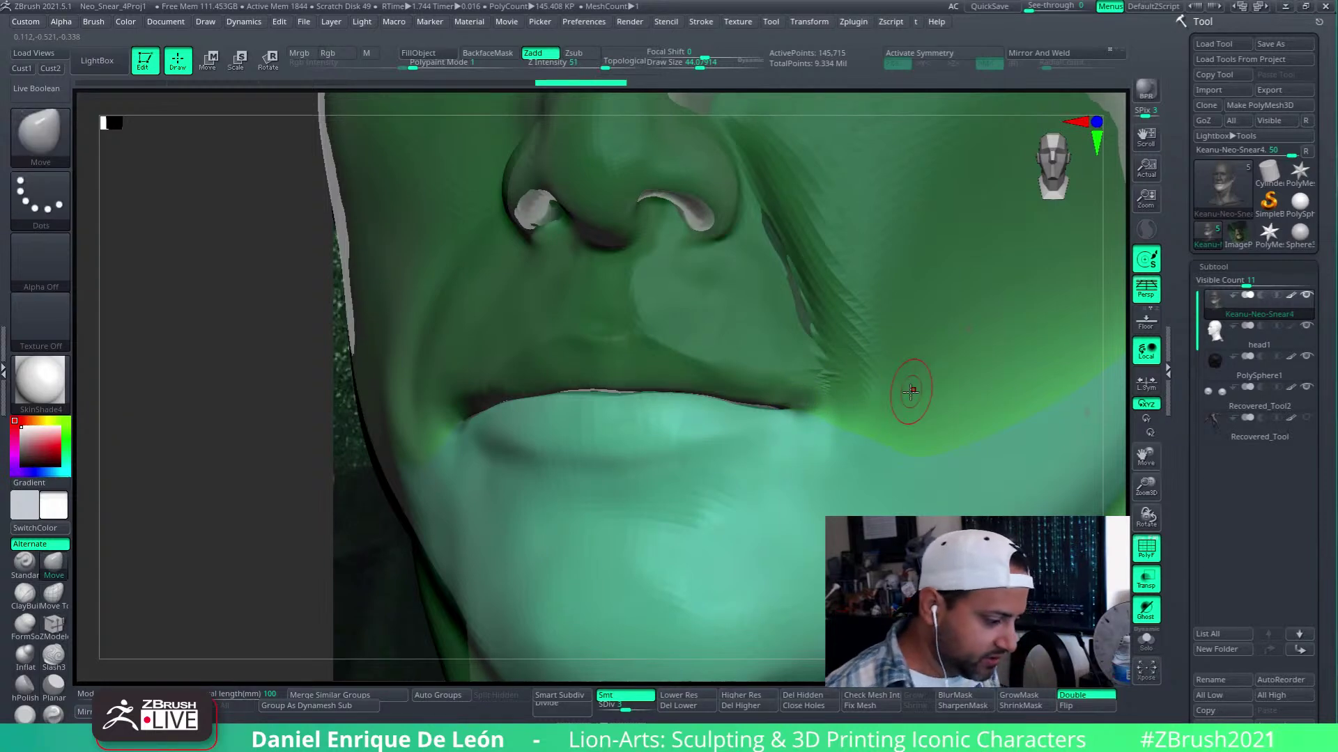
Touch up the mask edge at the bust's left mouth corner with a short MaskPen stroke at draw size 44
mouse_move(820, 377)
right_down()
mouse_move(806, 442)
mouse_move(794, 400)
right_up()
key(ctrl)
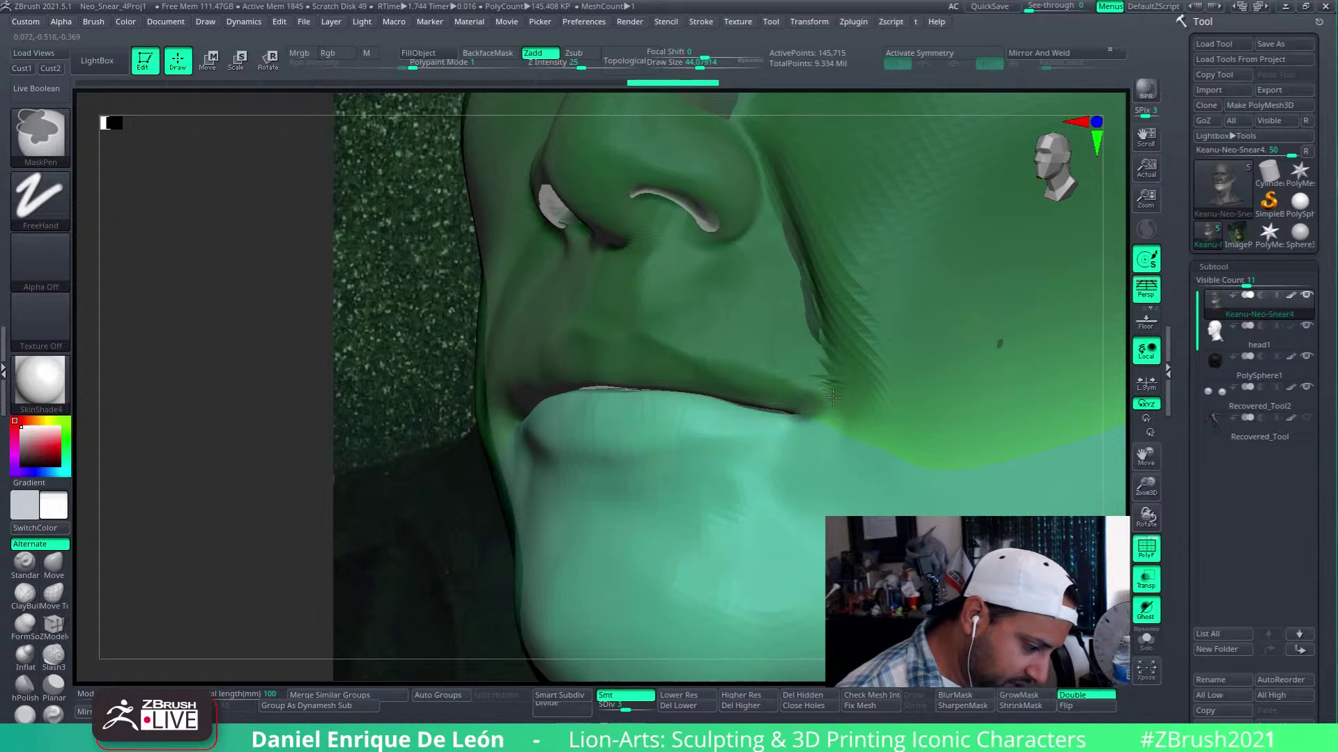
ctrl+drag(832, 398, 818, 400)
right_drag(845, 398, 872, 442)
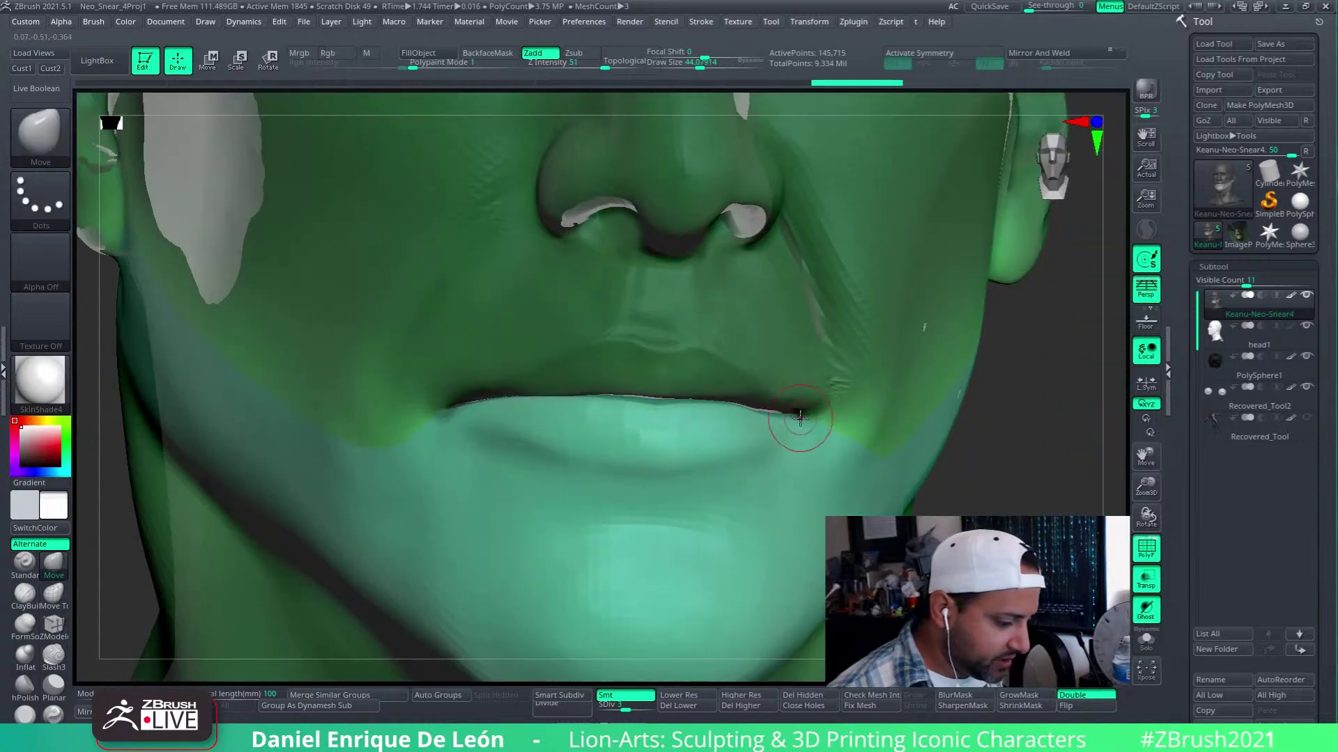
right_drag(838, 494, 856, 454)
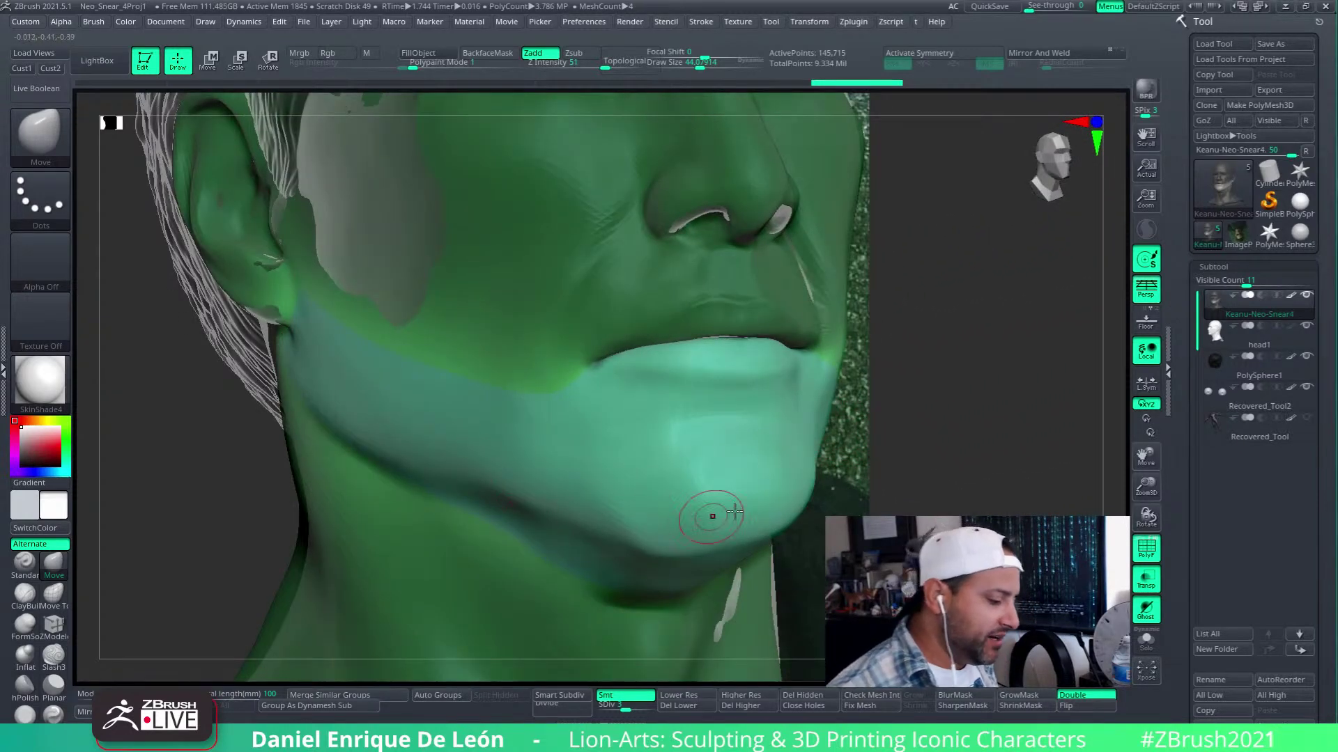
right_drag(734, 512, 313, 376)
right_drag(630, 427, 584, 466)
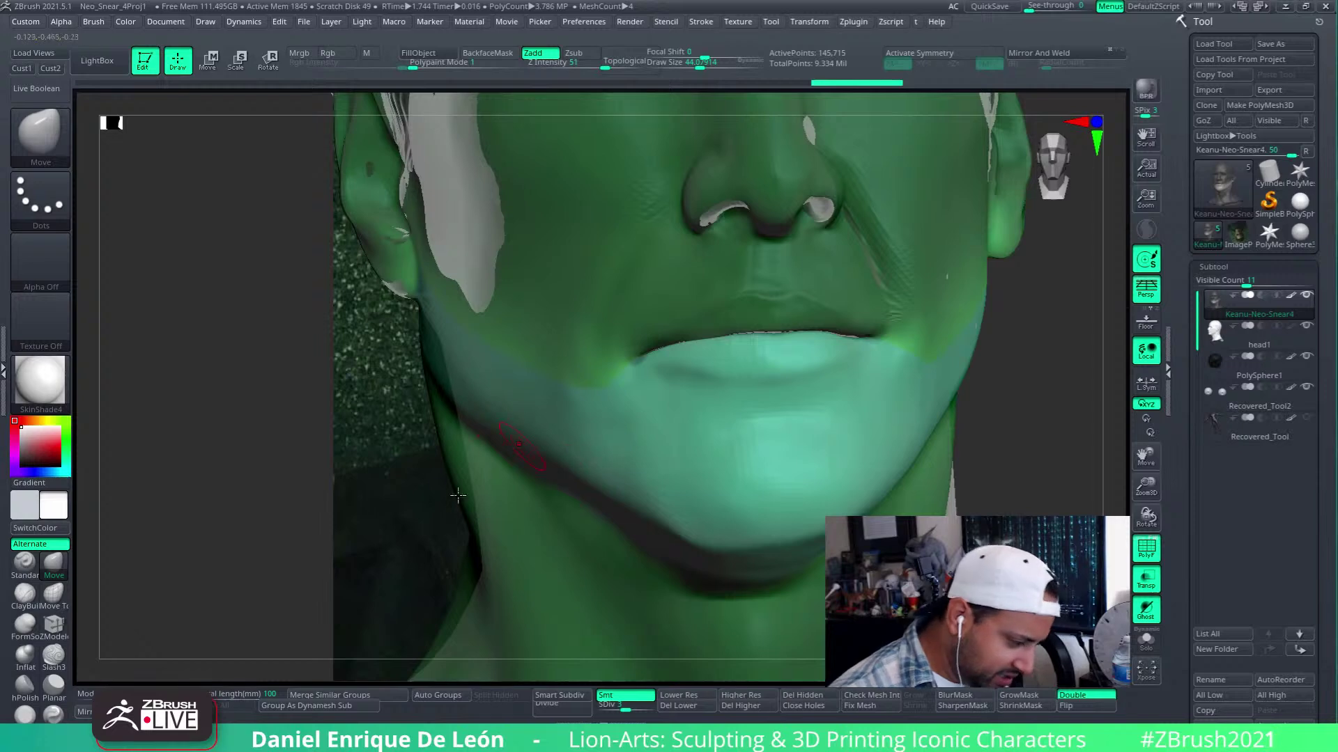
Select the ZProject brush, enlarge its draw size to about 137, and stroke across the area below the lower lip
click(42, 139)
click(176, 548)
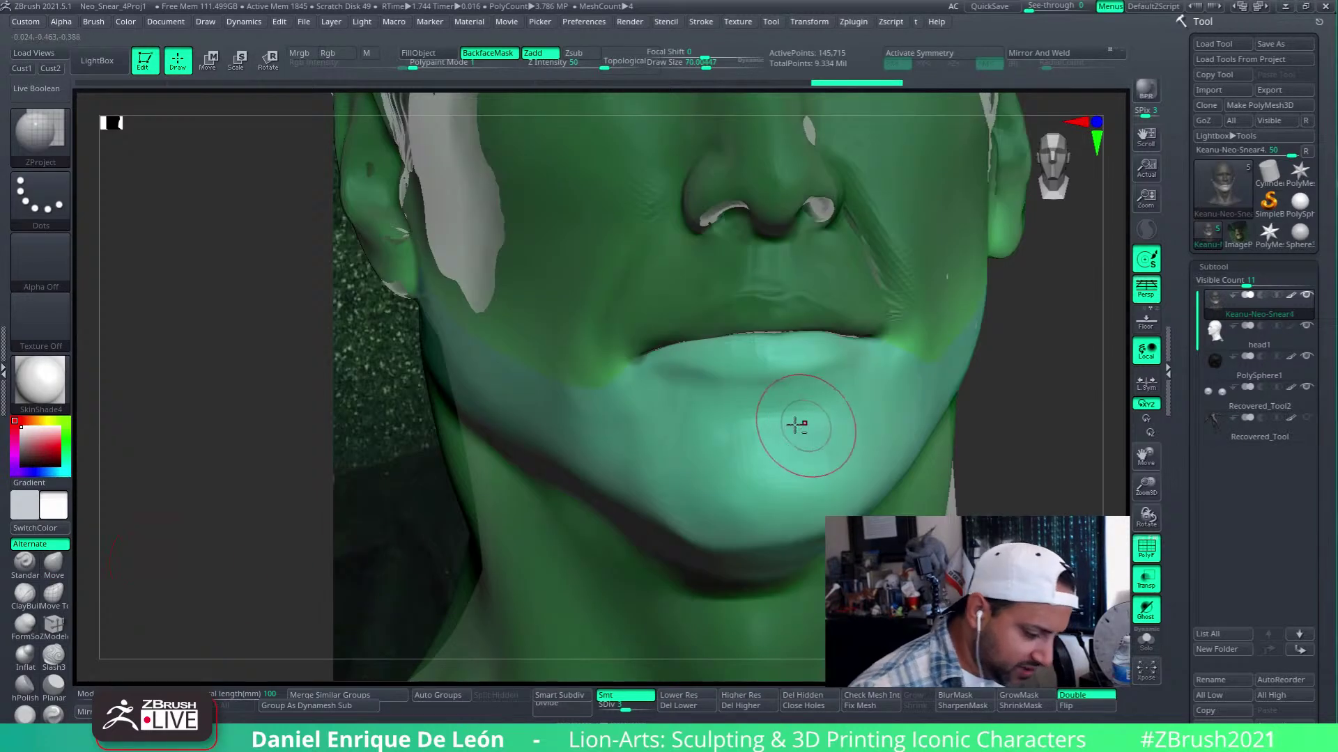
right_drag(796, 425, 733, 105)
right_drag(770, 387, 753, 440)
drag(731, 403, 774, 396)
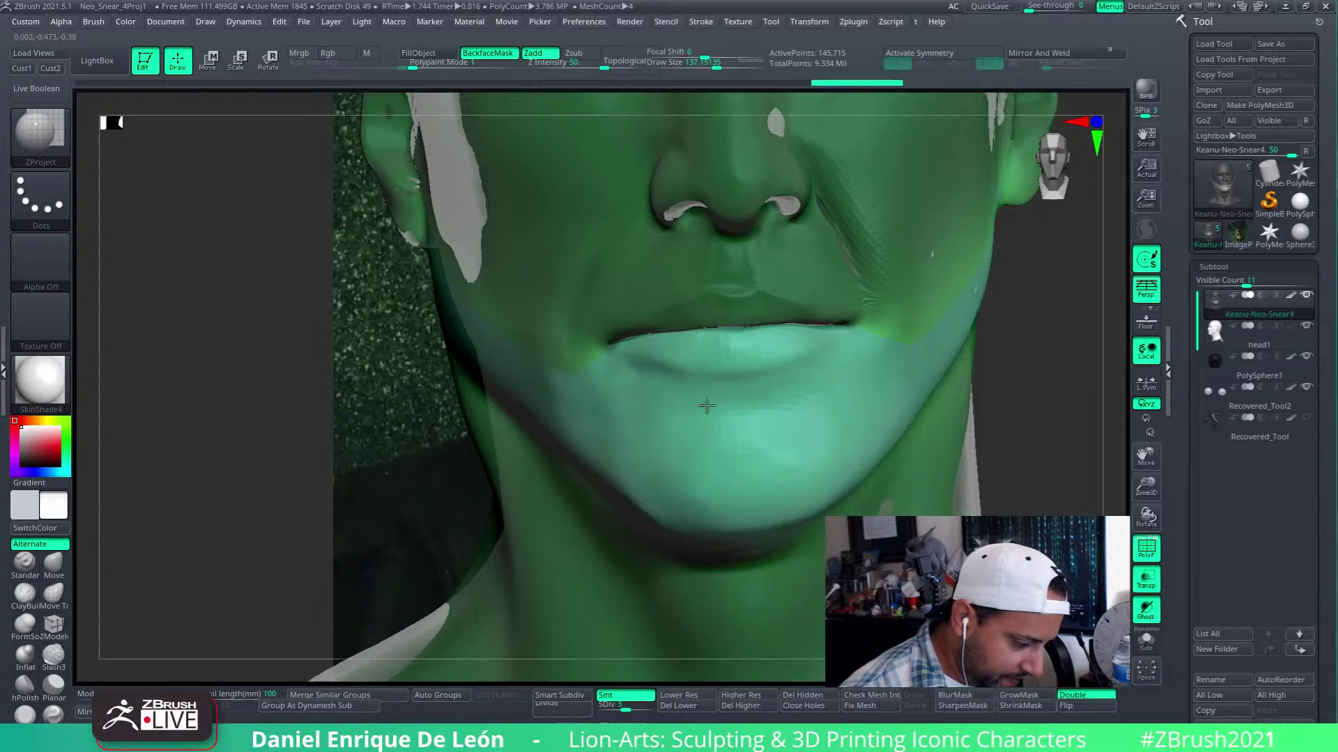
Turn off transparency and try projecting the chin and lower lip with ZProject in Zadd mode
click(1146, 580)
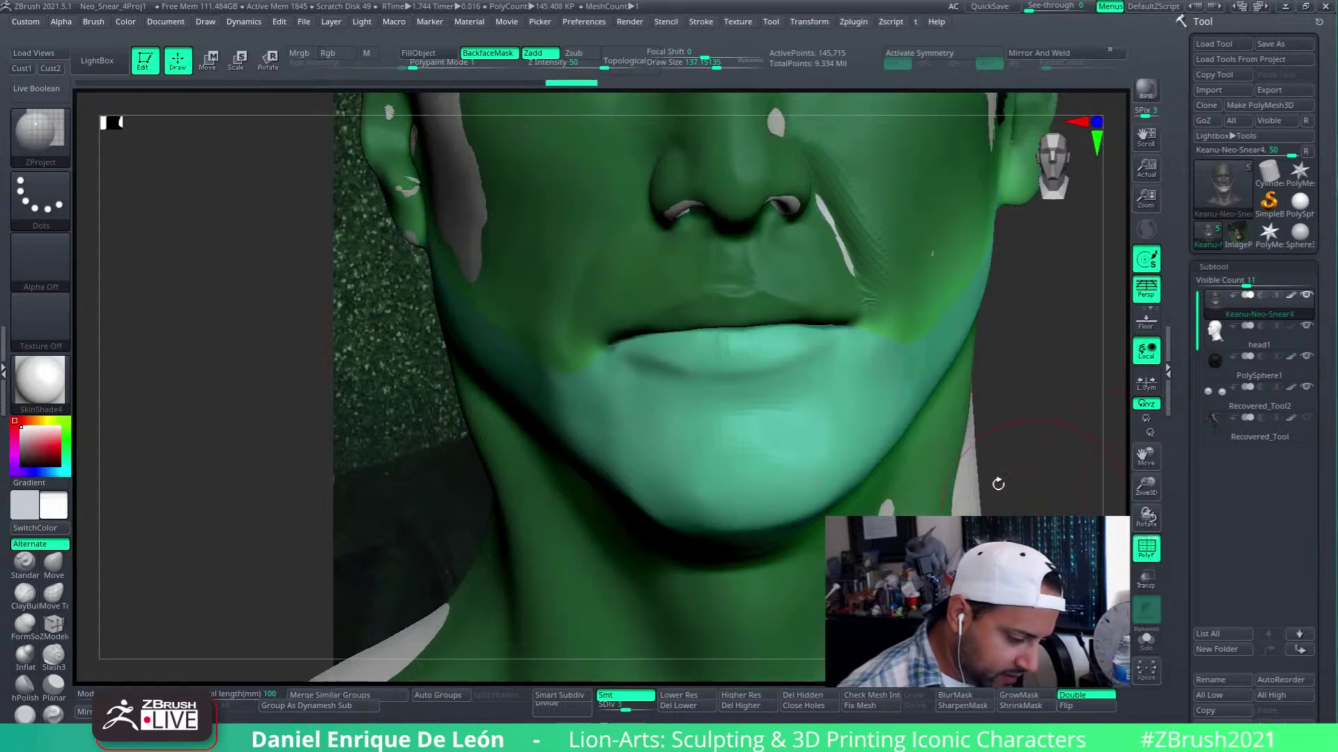
right_drag(997, 483, 897, 435)
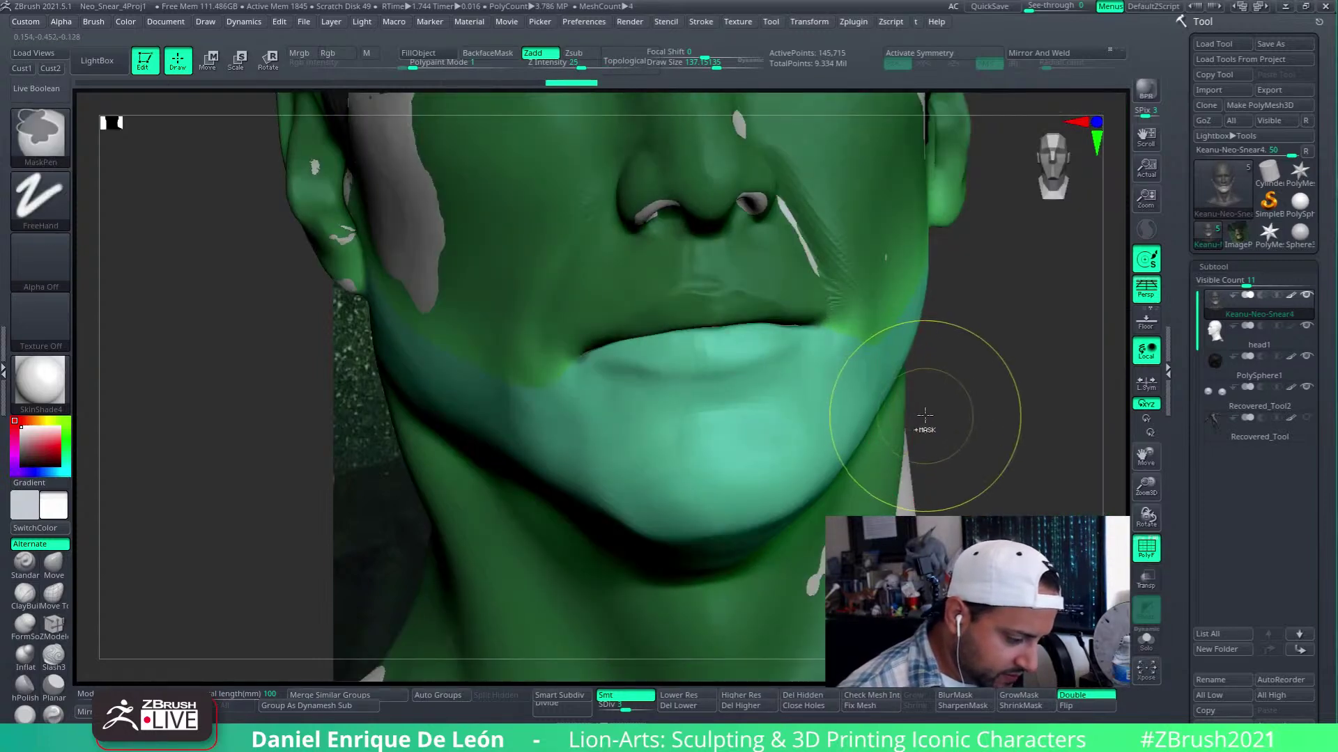
drag(806, 438, 747, 394)
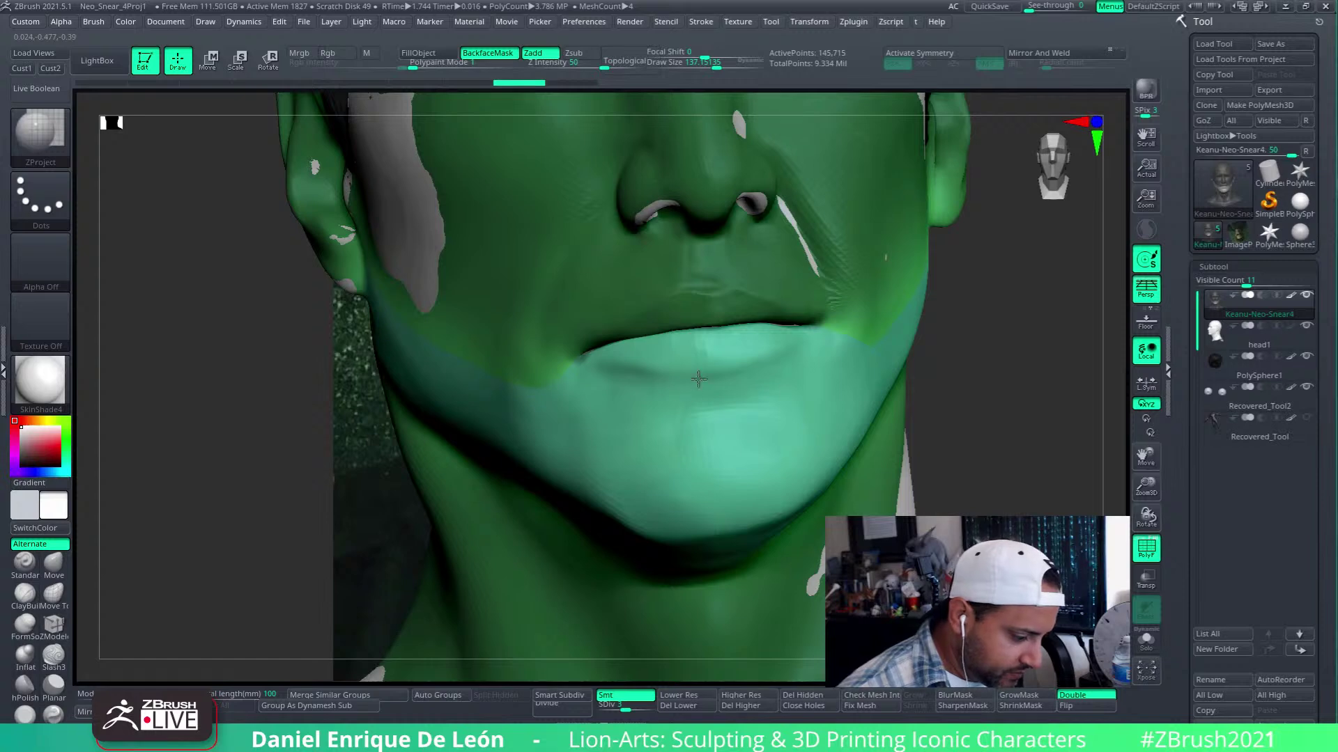
Compare the lower lip and mouth corner of head1 and Keanu-Neo-Snear4 up close in Solo mode, and show all subtools again
right_drag(792, 379, 833, 415)
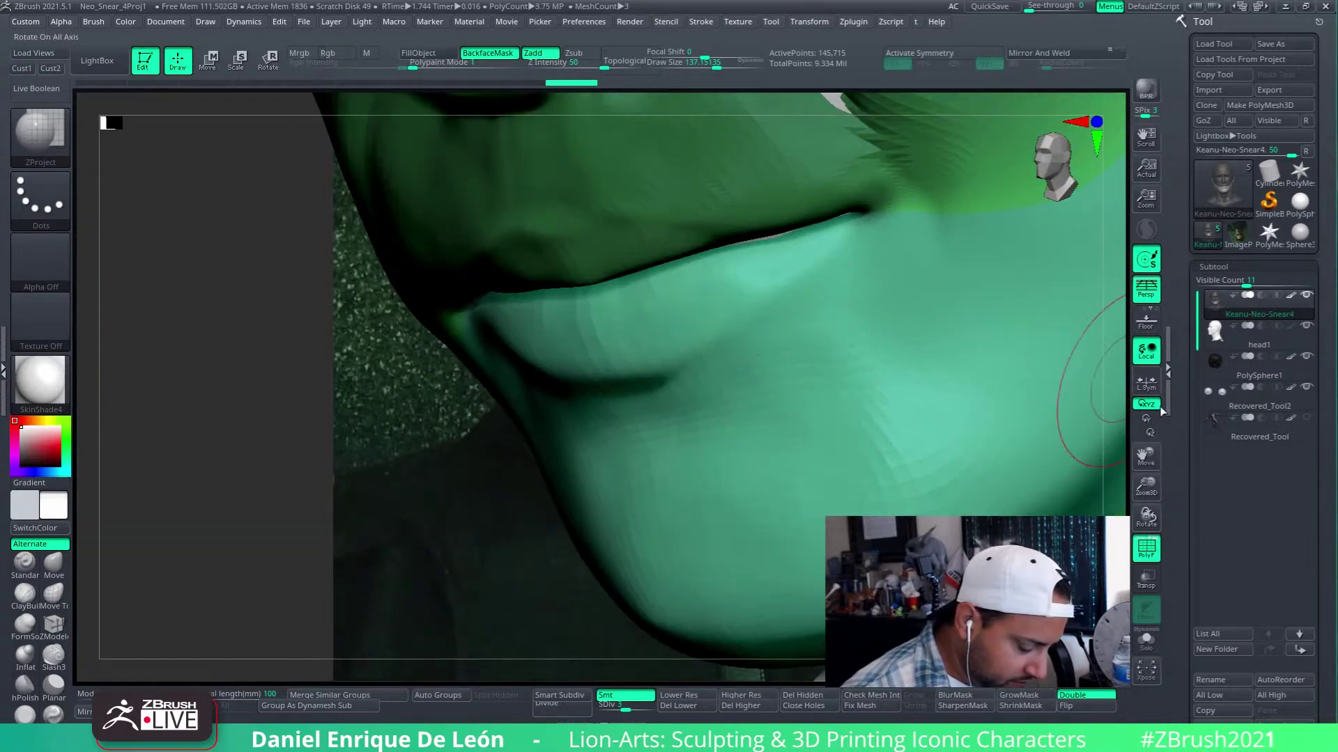
right_drag(970, 463, 1100, 454)
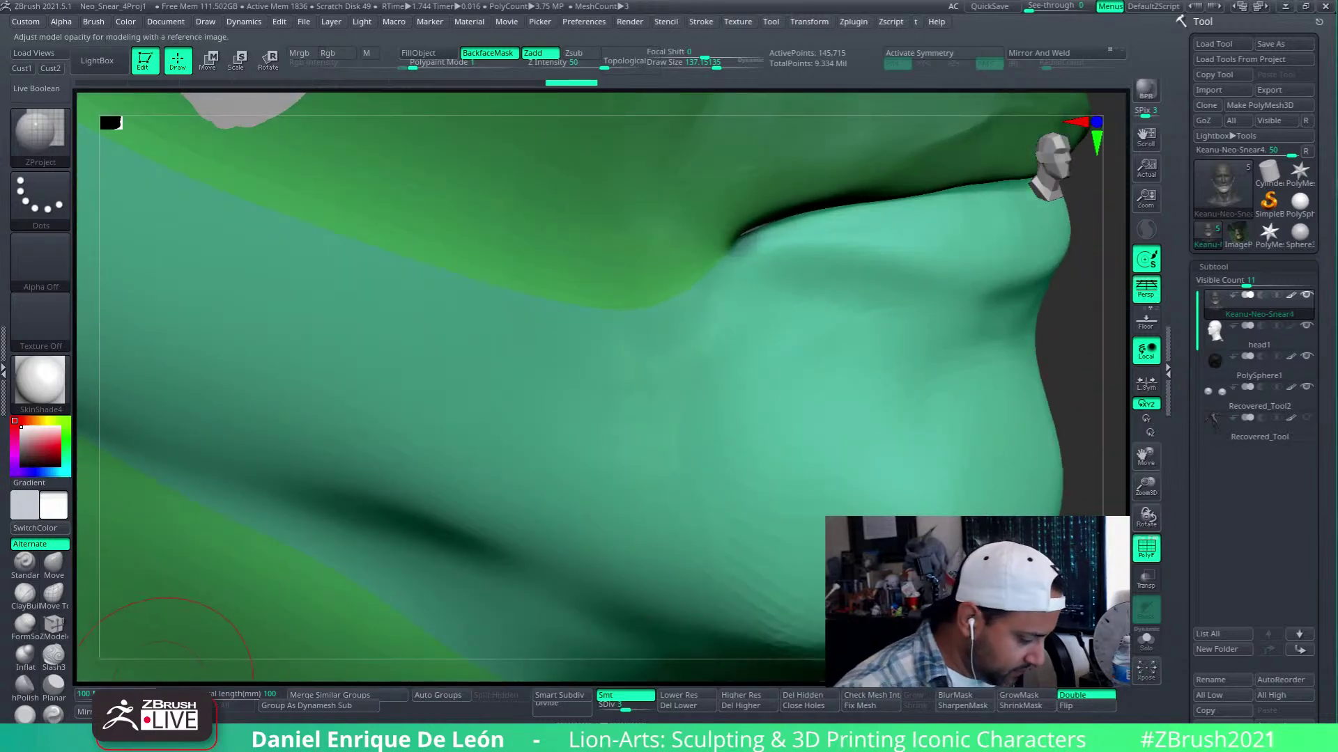
right_drag(866, 412, 1017, 382)
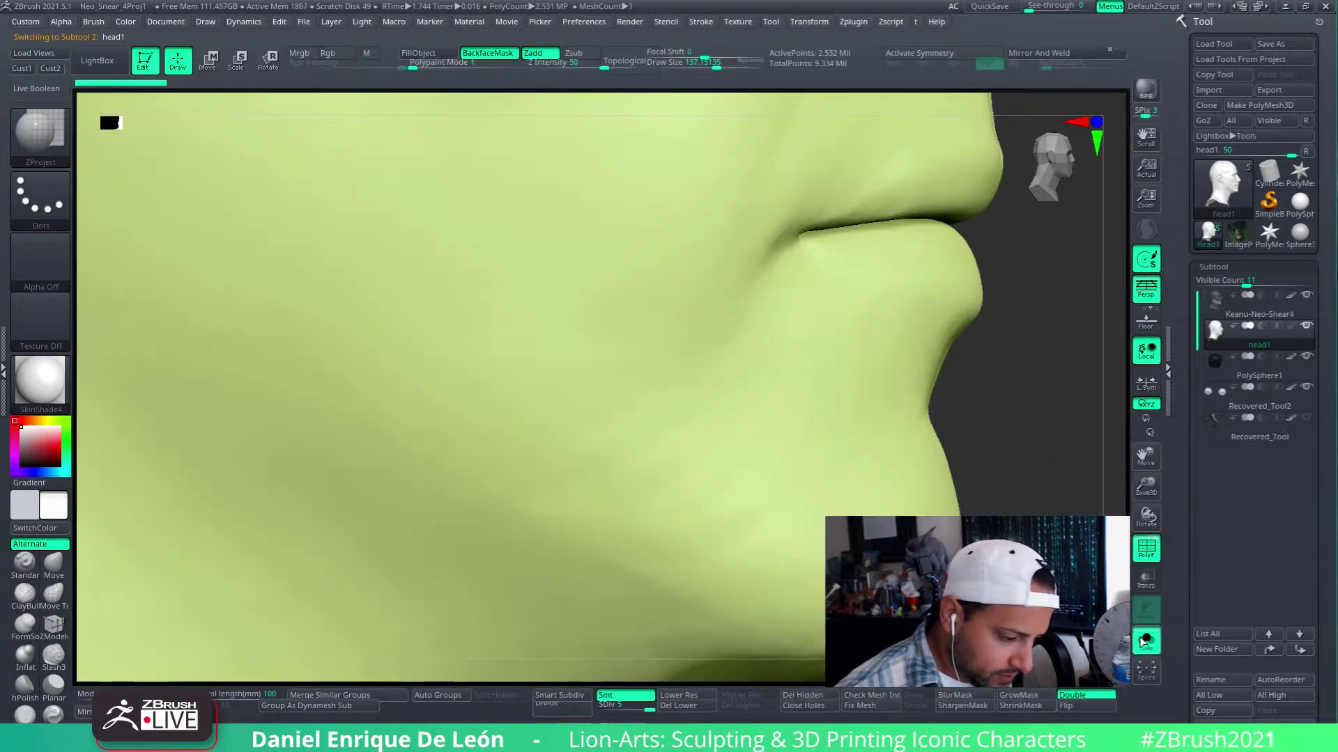
click(1213, 301)
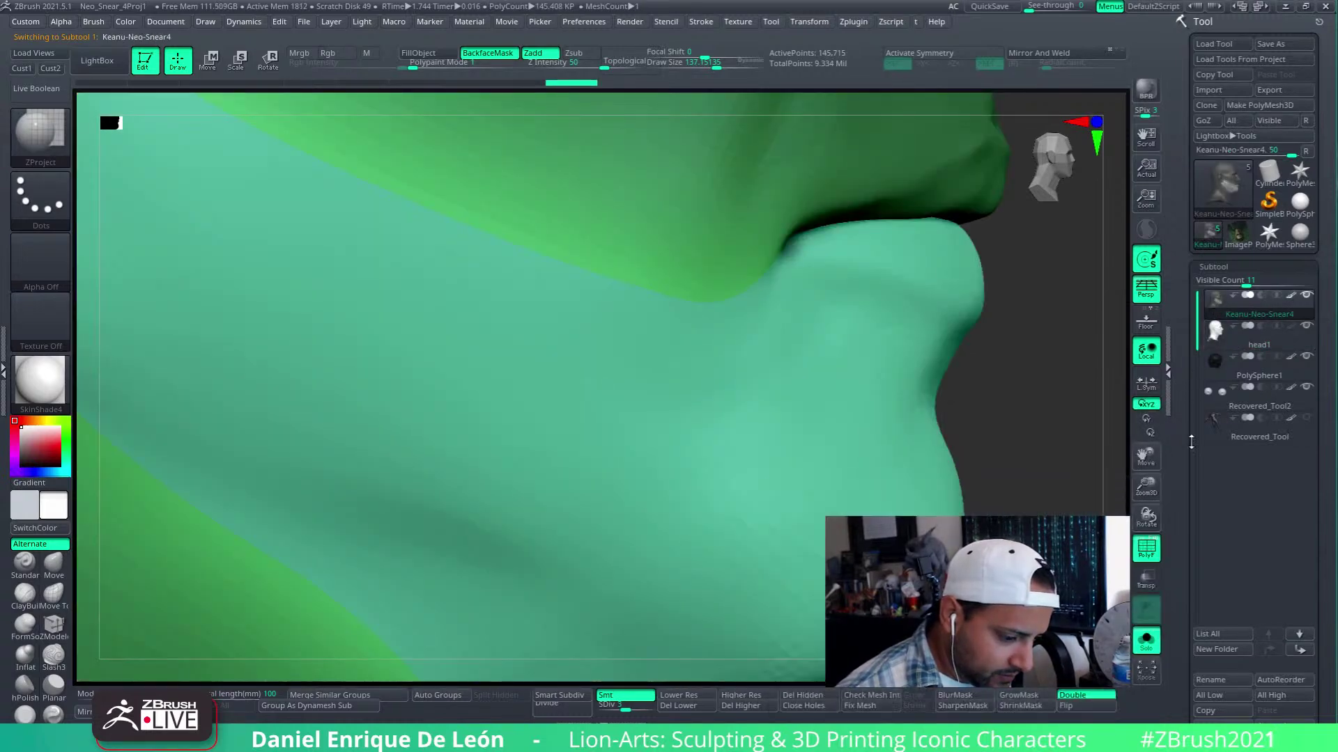
click(1146, 641)
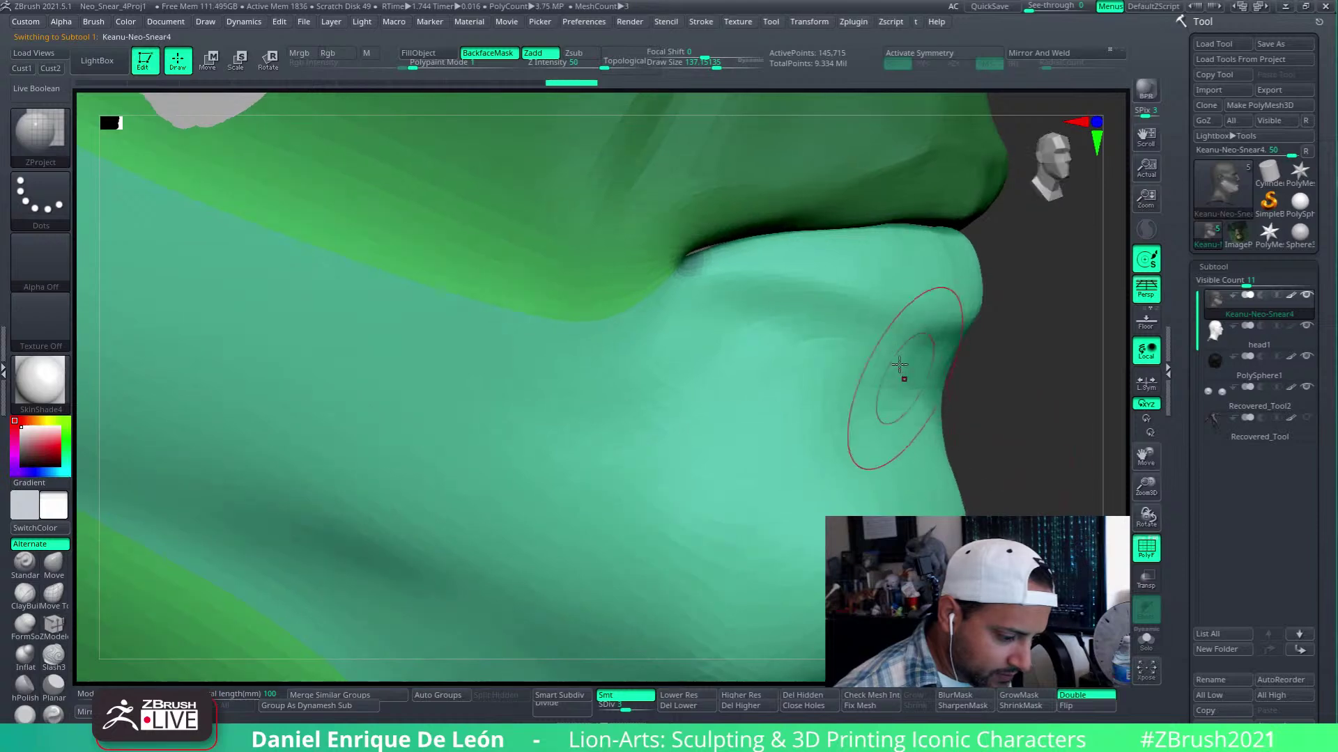
Set ZProject to Zsub and project the area under the lower lip and the front of the chin onto the neutral head
click(585, 53)
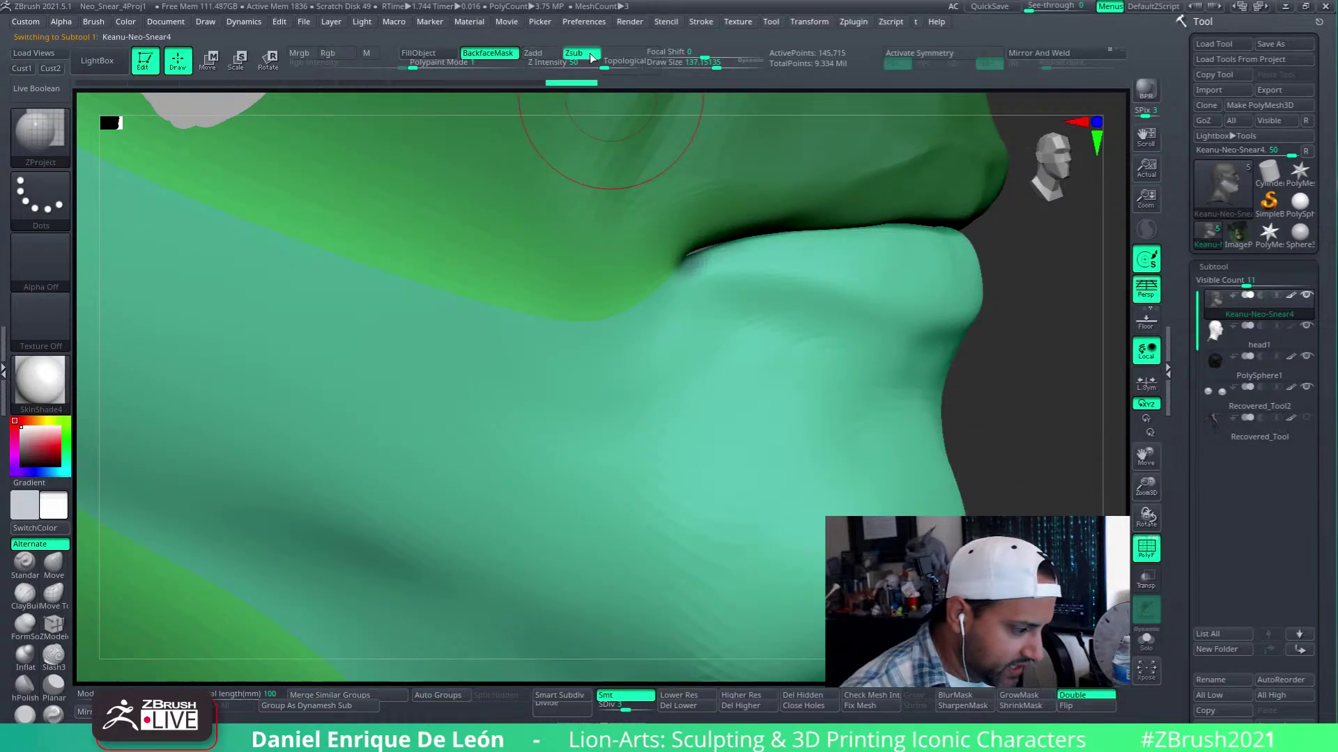
mouse_move(971, 371)
mouse_down()
mouse_move(868, 367)
mouse_move(1041, 340)
mouse_move(809, 363)
mouse_move(702, 321)
mouse_up()
right_drag(702, 322, 829, 331)
mouse_move(836, 348)
mouse_down()
mouse_move(775, 323)
mouse_move(682, 320)
mouse_move(633, 370)
mouse_move(725, 391)
mouse_move(701, 503)
mouse_move(696, 388)
mouse_move(696, 409)
mouse_move(792, 469)
mouse_up()
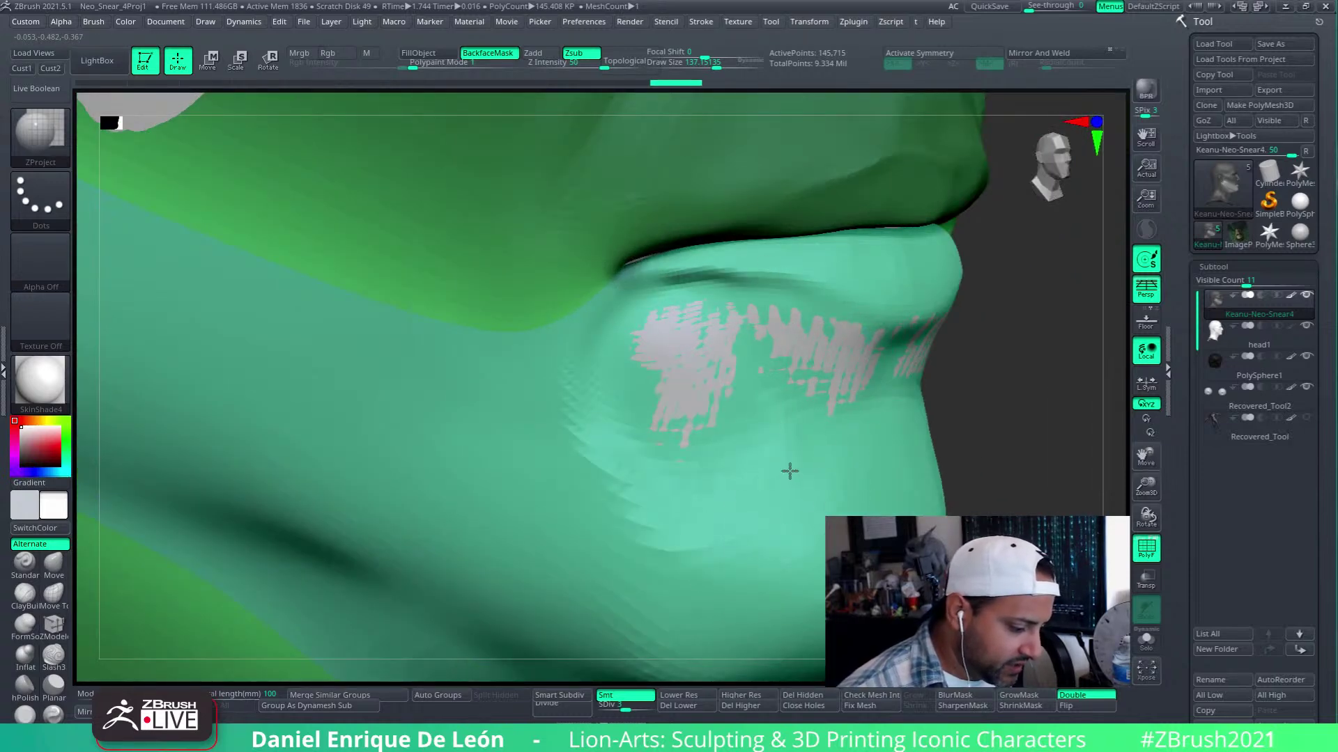
mouse_move(792, 469)
right_down()
mouse_move(829, 382)
mouse_move(863, 376)
mouse_move(827, 418)
mouse_move(825, 401)
mouse_move(791, 454)
mouse_move(842, 388)
mouse_move(755, 453)
mouse_move(805, 473)
right_up()
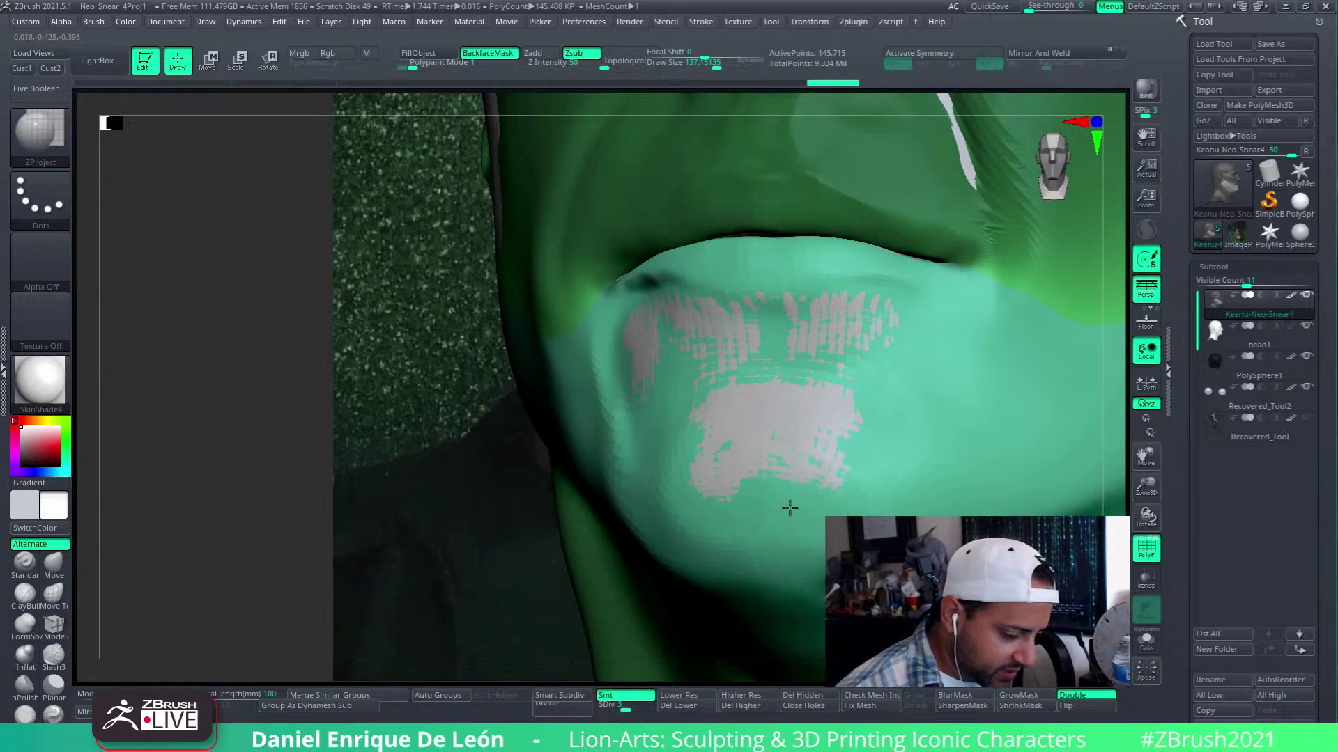
Smooth below the right mouth corner and project the lower lip onto the neutral head with ZProject
mouse_move(809, 327)
right_down()
mouse_move(815, 300)
mouse_move(794, 408)
mouse_move(782, 357)
right_up()
shift+drag(635, 364, 596, 363)
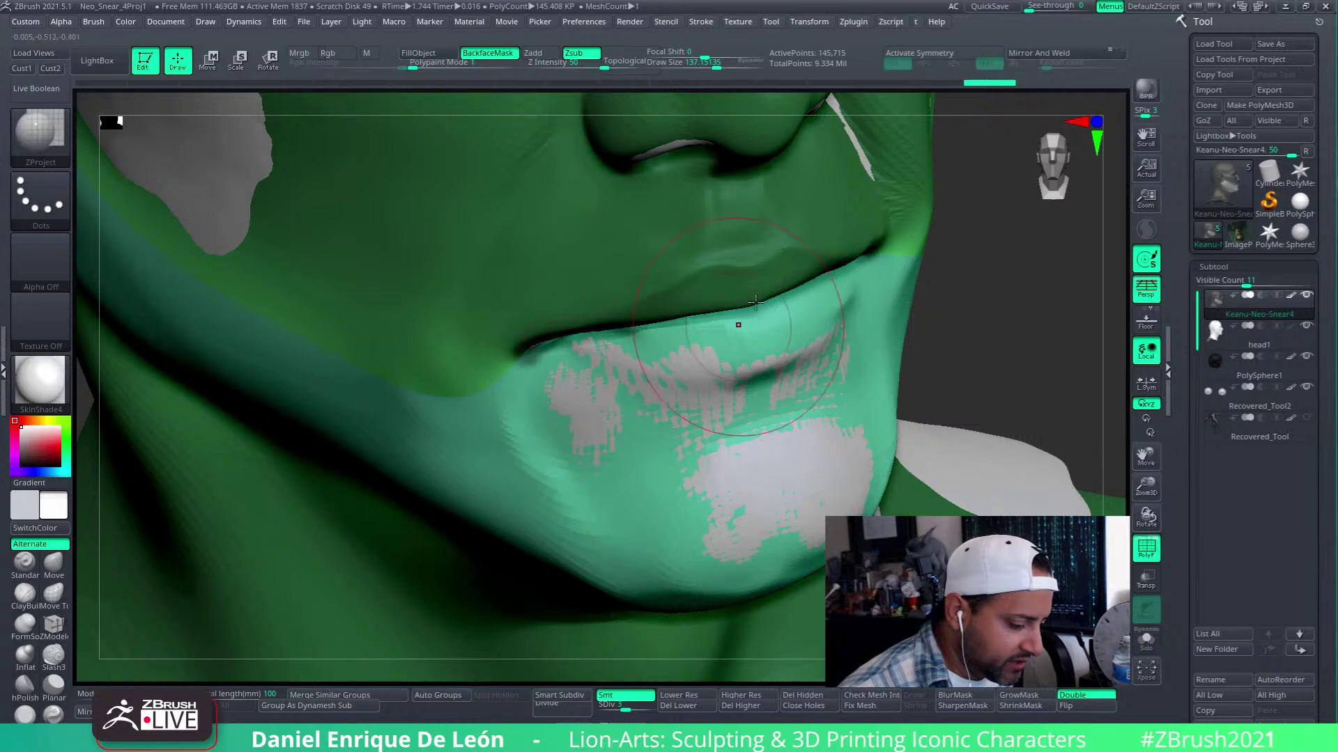
mouse_move(756, 302)
right_down()
mouse_move(770, 364)
mouse_move(801, 320)
mouse_move(894, 334)
mouse_move(846, 391)
mouse_move(751, 373)
right_up()
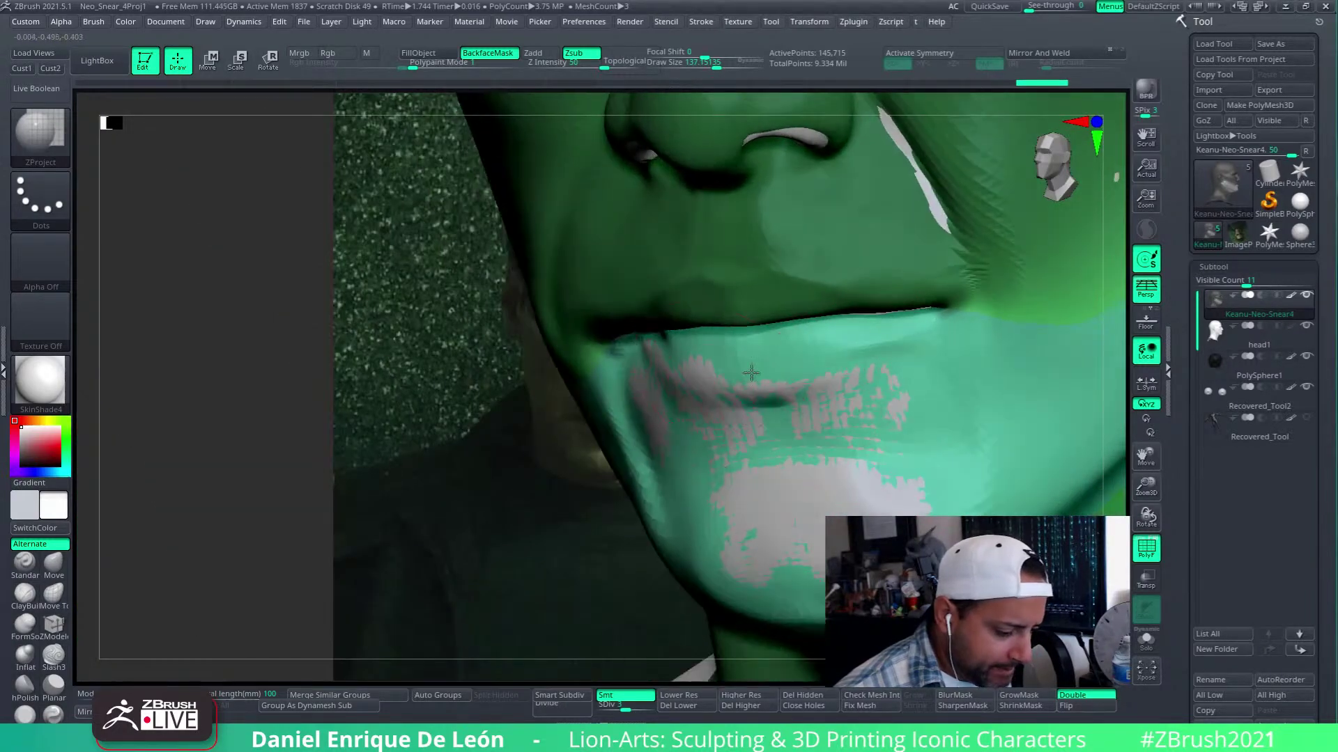
mouse_move(850, 353)
right_down()
mouse_move(830, 342)
mouse_move(807, 365)
right_up()
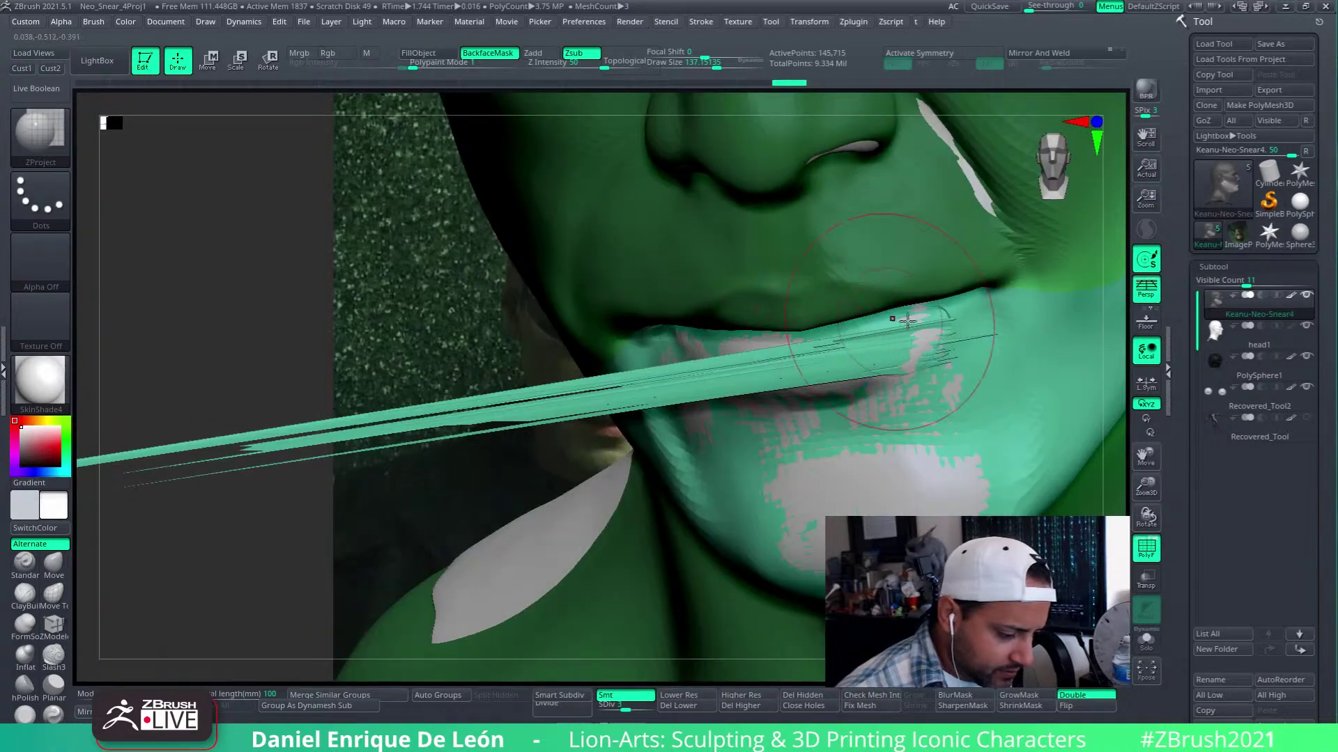
mouse_move(906, 320)
right_down()
mouse_move(933, 380)
mouse_move(851, 357)
mouse_move(912, 392)
right_up()
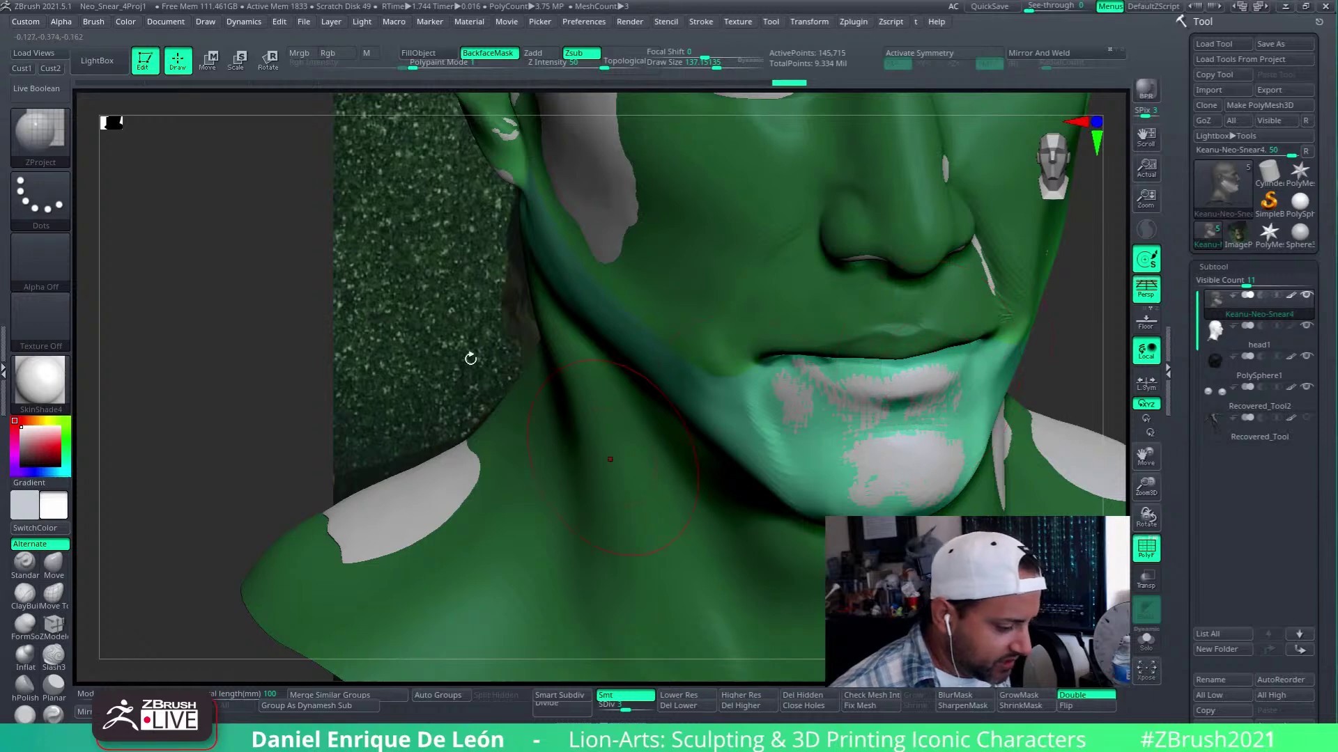
Bring the reference photo into view beside the bust and project the left side of the lower lip and chin
right_drag(996, 388, 1074, 392)
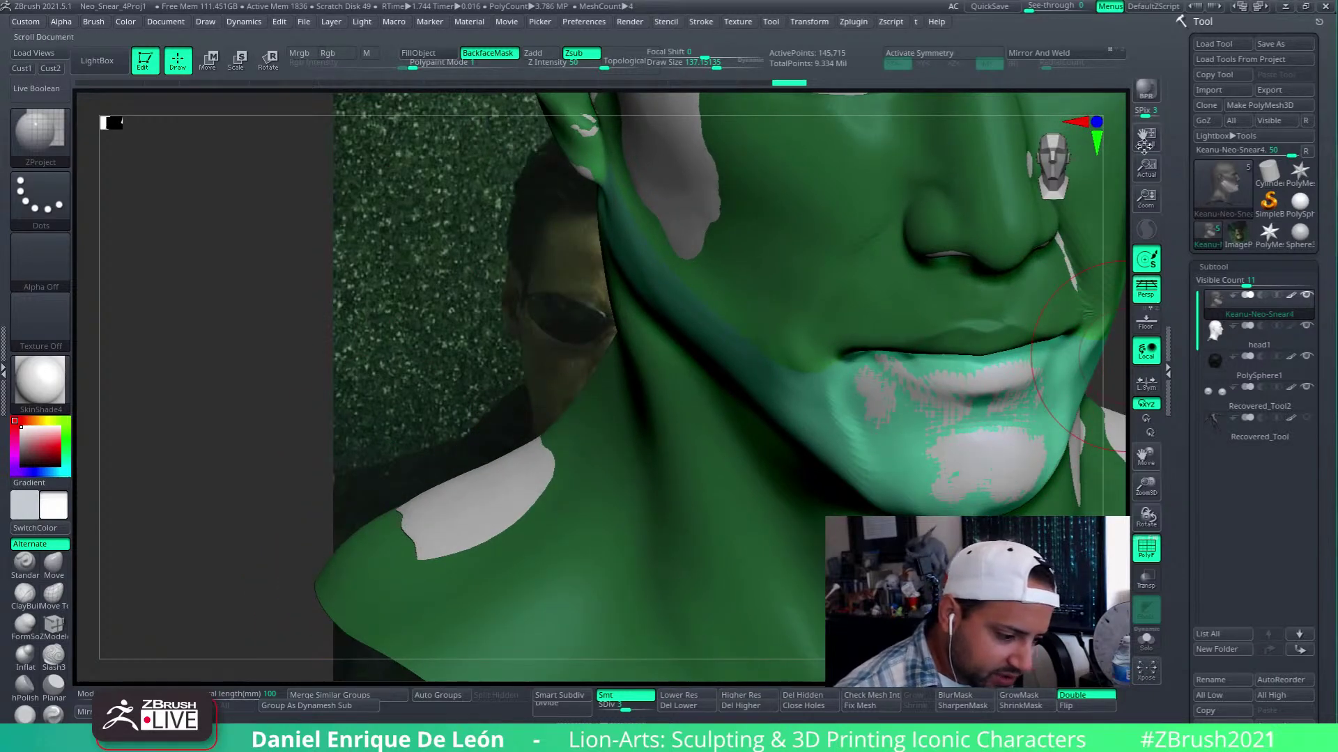
drag(1144, 145, 1057, 156)
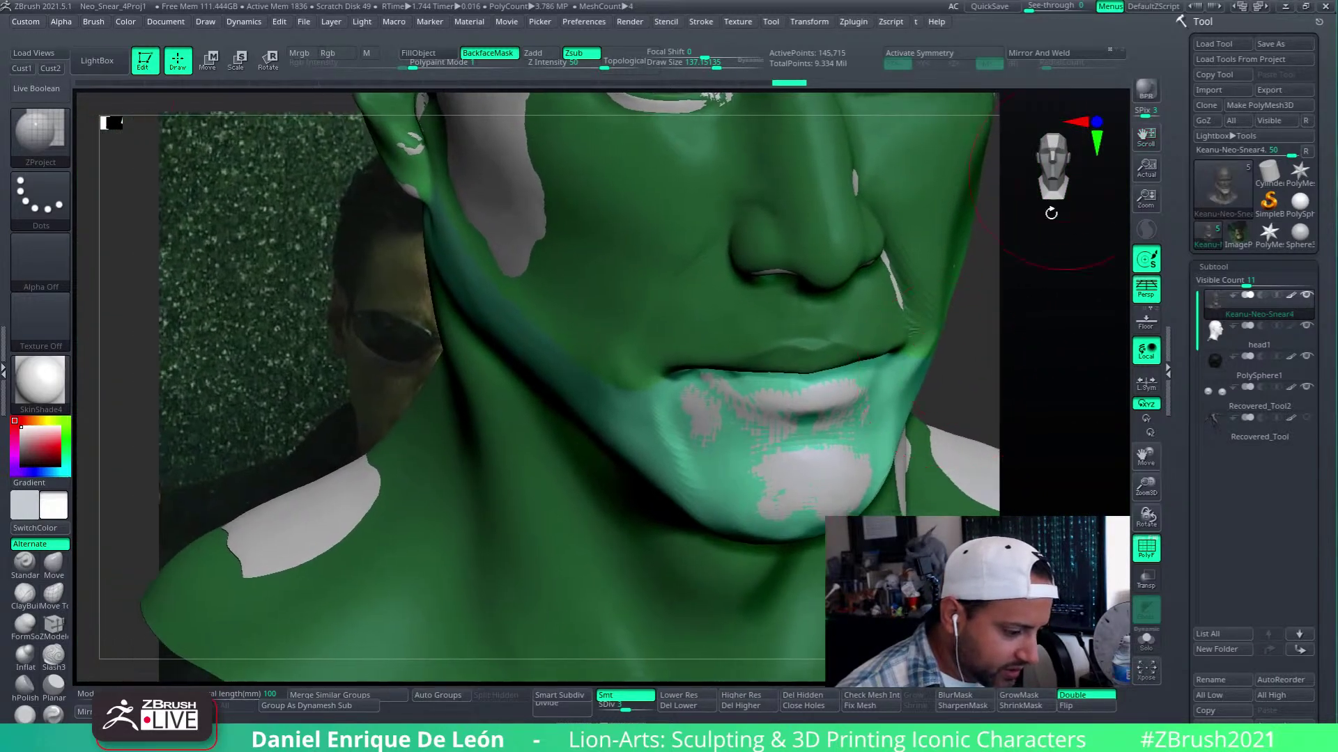
mouse_move(976, 396)
right_down()
mouse_move(1105, 391)
mouse_move(1042, 409)
mouse_move(950, 402)
mouse_move(892, 439)
right_up()
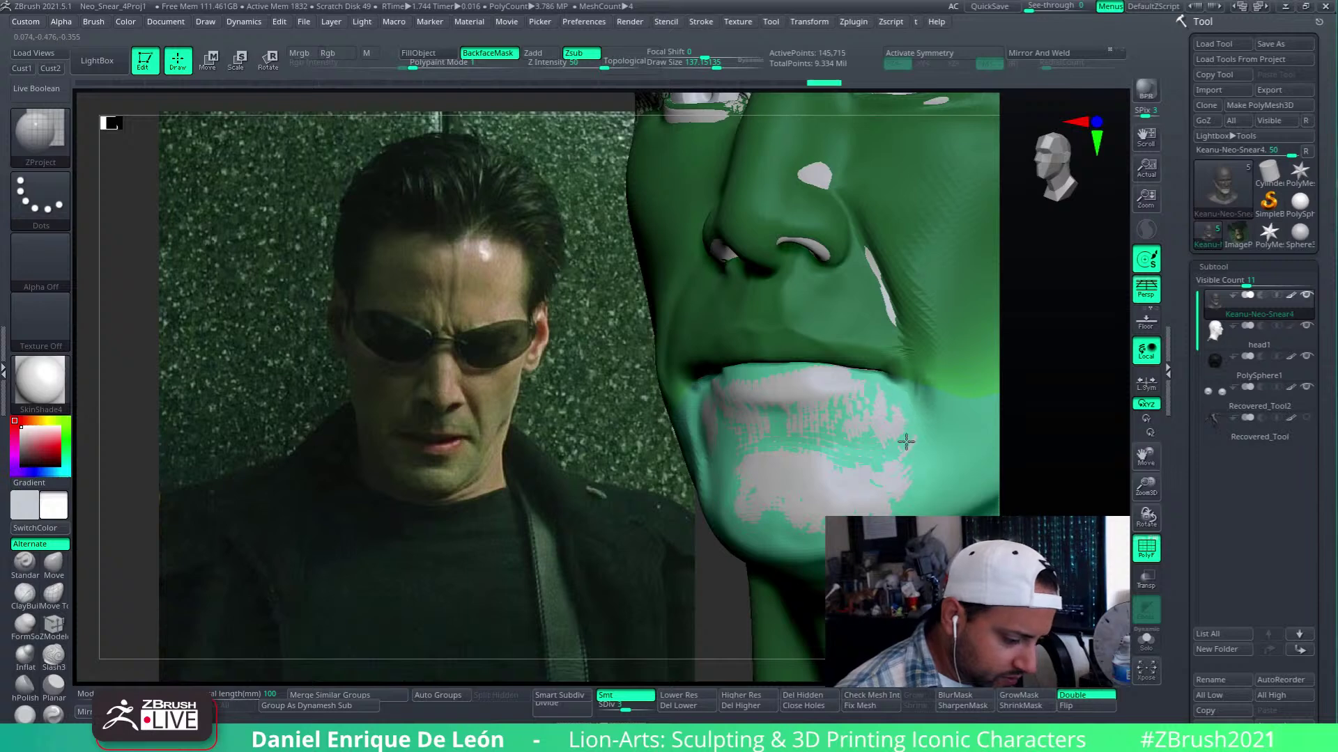
mouse_move(906, 441)
right_down()
mouse_move(885, 408)
mouse_move(916, 436)
right_up()
mouse_move(953, 478)
right_down()
mouse_move(906, 436)
mouse_move(857, 418)
mouse_move(898, 390)
mouse_move(905, 403)
mouse_move(842, 480)
right_up()
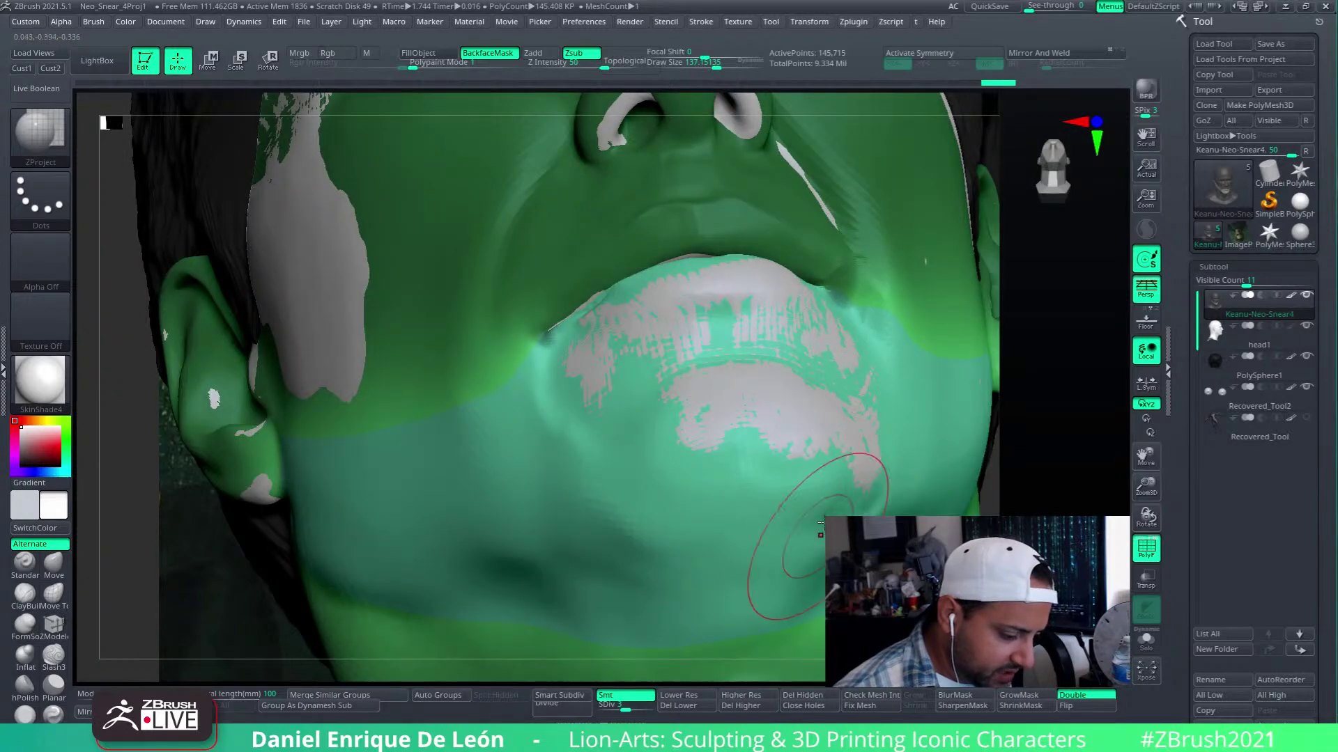
mouse_move(788, 528)
right_down()
mouse_move(901, 469)
mouse_move(907, 418)
right_up()
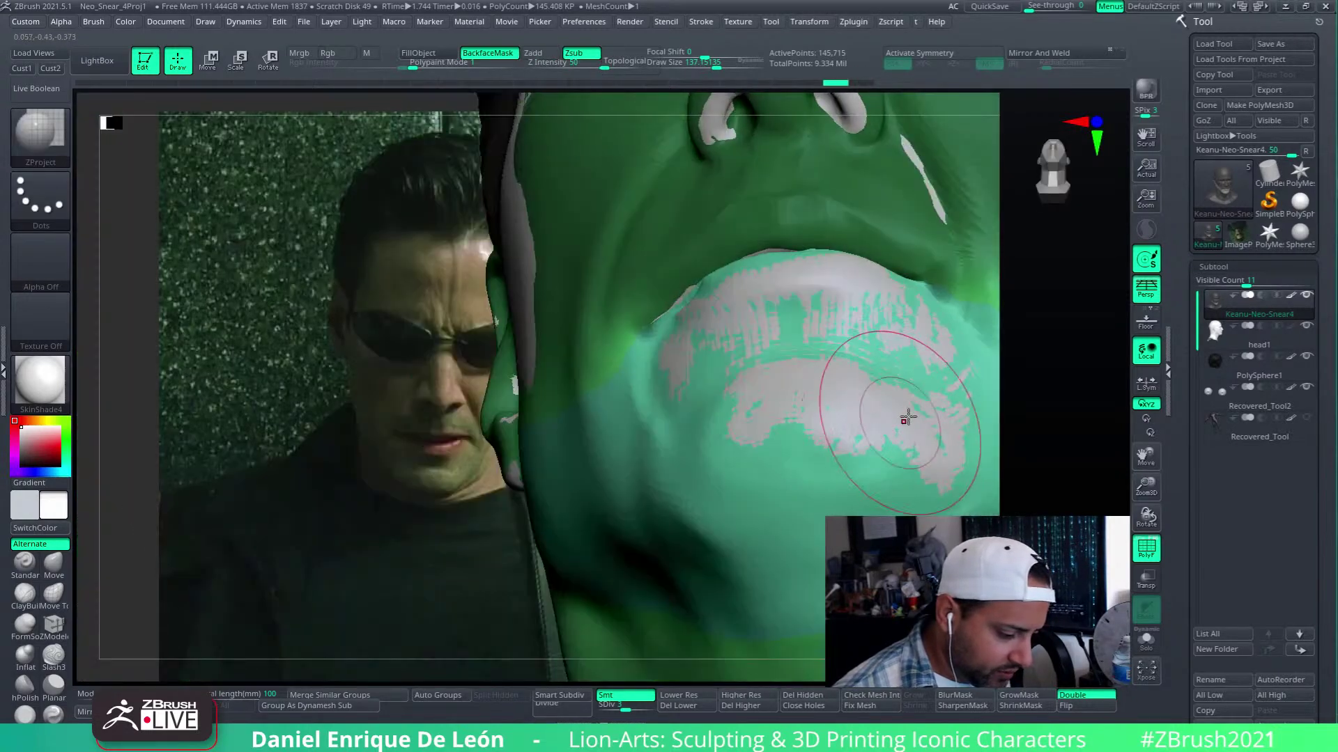
Project the right side and underside of the chin onto the neutral head with ZProject strokes from low angles
right_drag(768, 493, 828, 466)
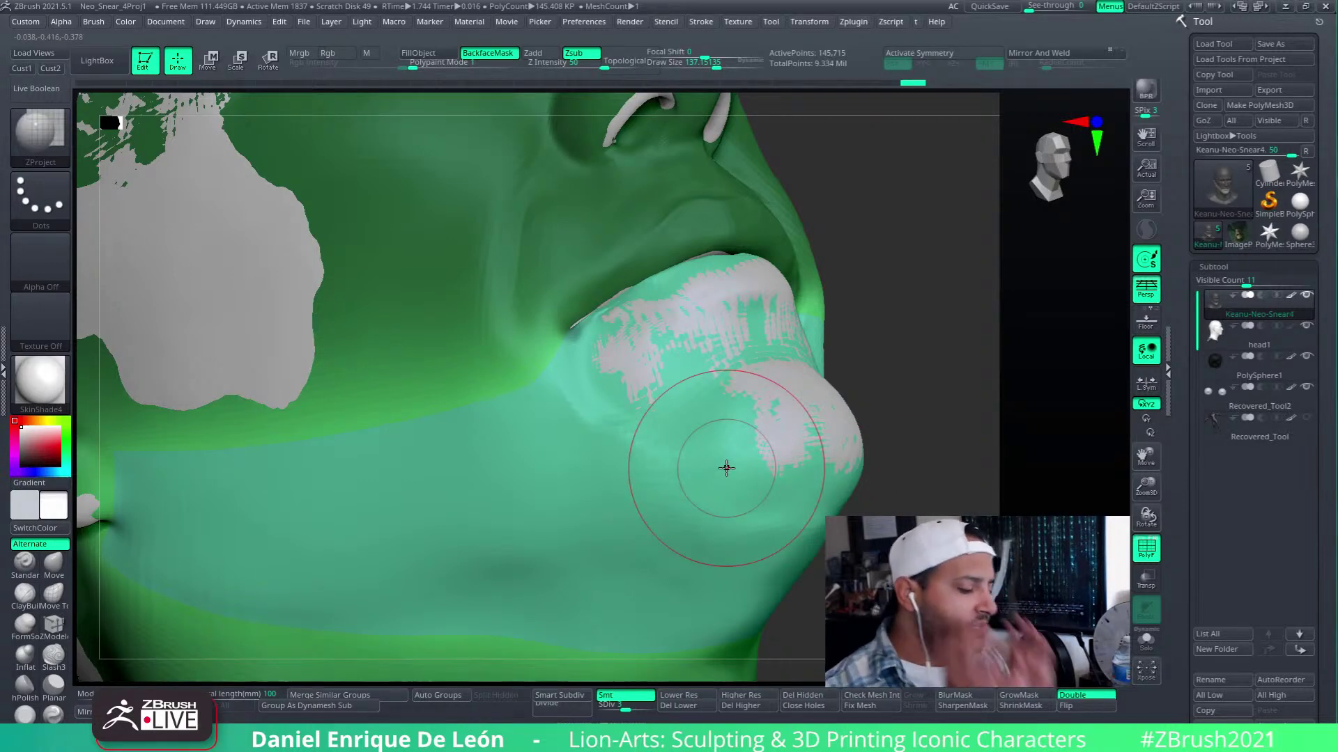
right_drag(726, 468, 738, 468)
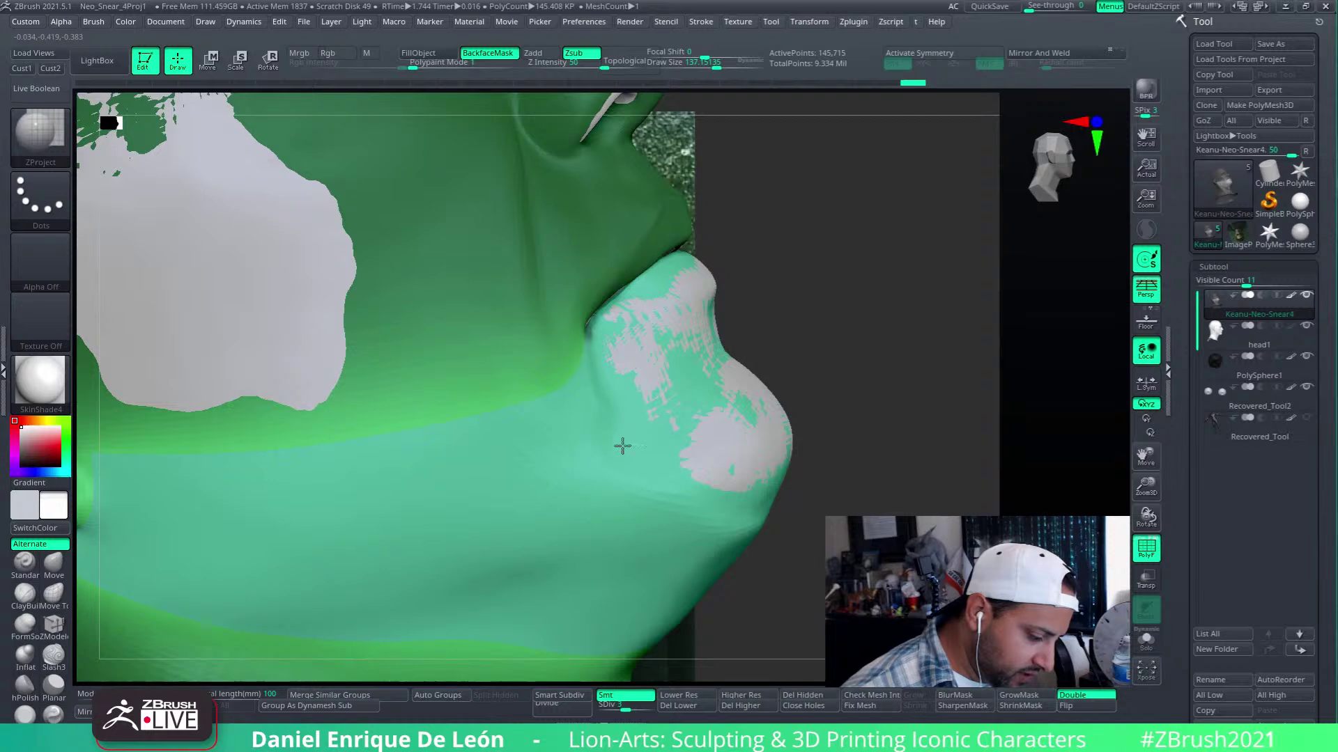
drag(619, 391, 627, 441)
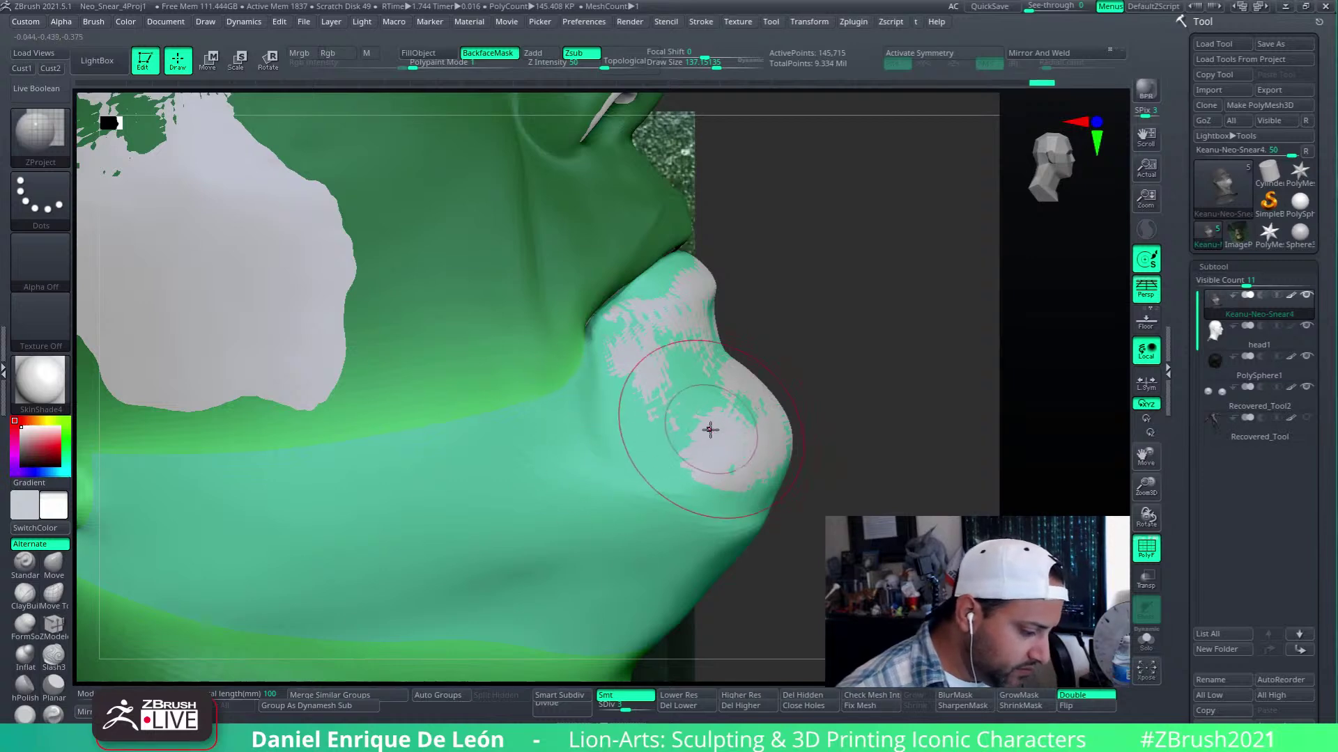
right_drag(710, 429, 665, 440)
right_drag(763, 425, 777, 414)
mouse_move(768, 403)
mouse_down()
mouse_move(744, 355)
mouse_move(736, 417)
mouse_up()
mouse_move(798, 454)
right_down()
mouse_move(758, 453)
mouse_move(829, 483)
mouse_move(856, 474)
right_up()
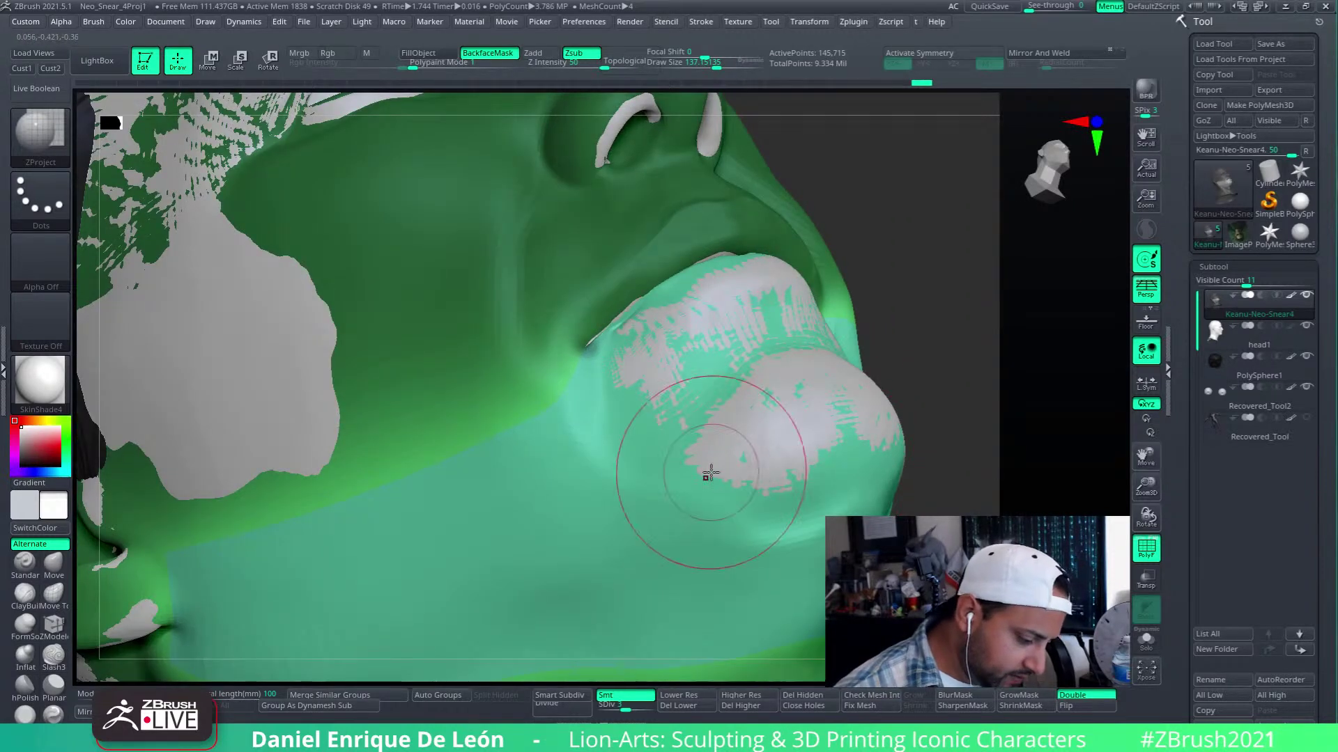
drag(709, 473, 827, 487)
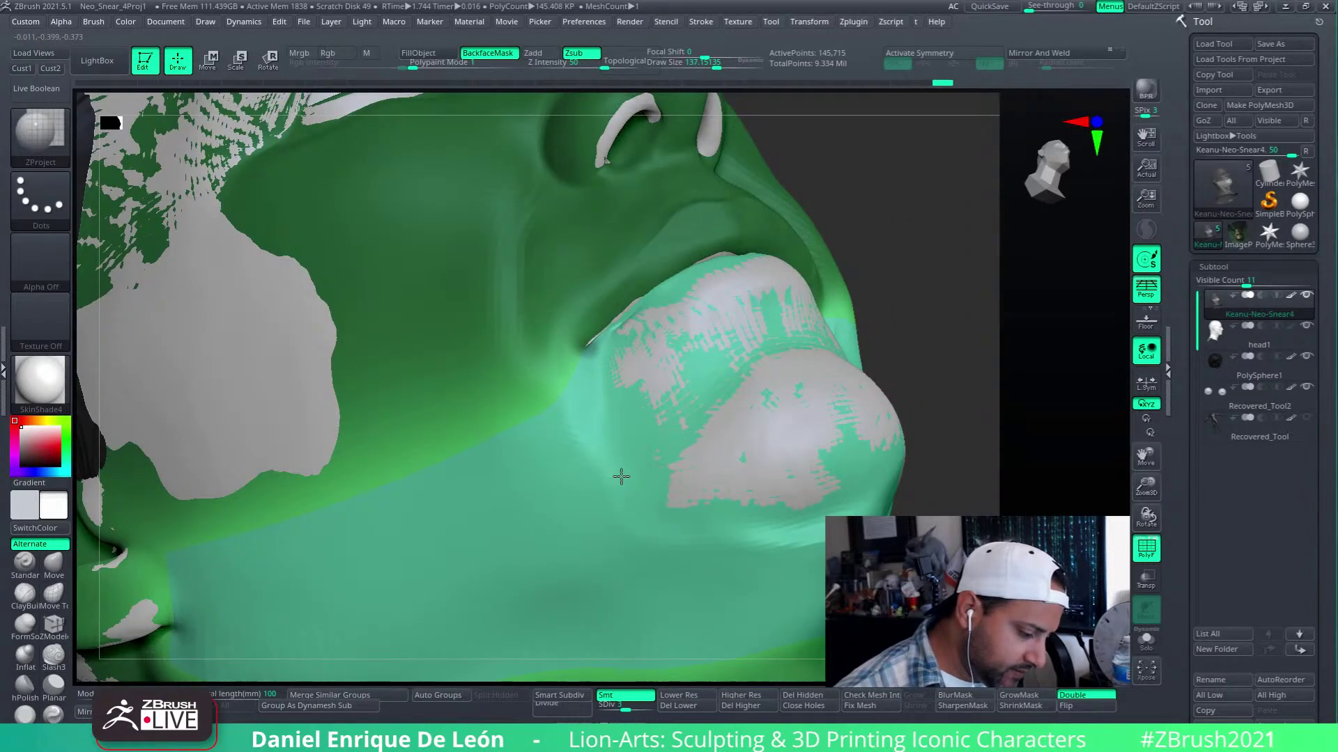
mouse_move(761, 486)
right_down()
mouse_move(859, 481)
mouse_move(848, 404)
mouse_move(783, 469)
mouse_move(870, 465)
mouse_move(806, 403)
mouse_move(755, 466)
mouse_move(838, 452)
mouse_move(739, 492)
mouse_move(826, 505)
right_up()
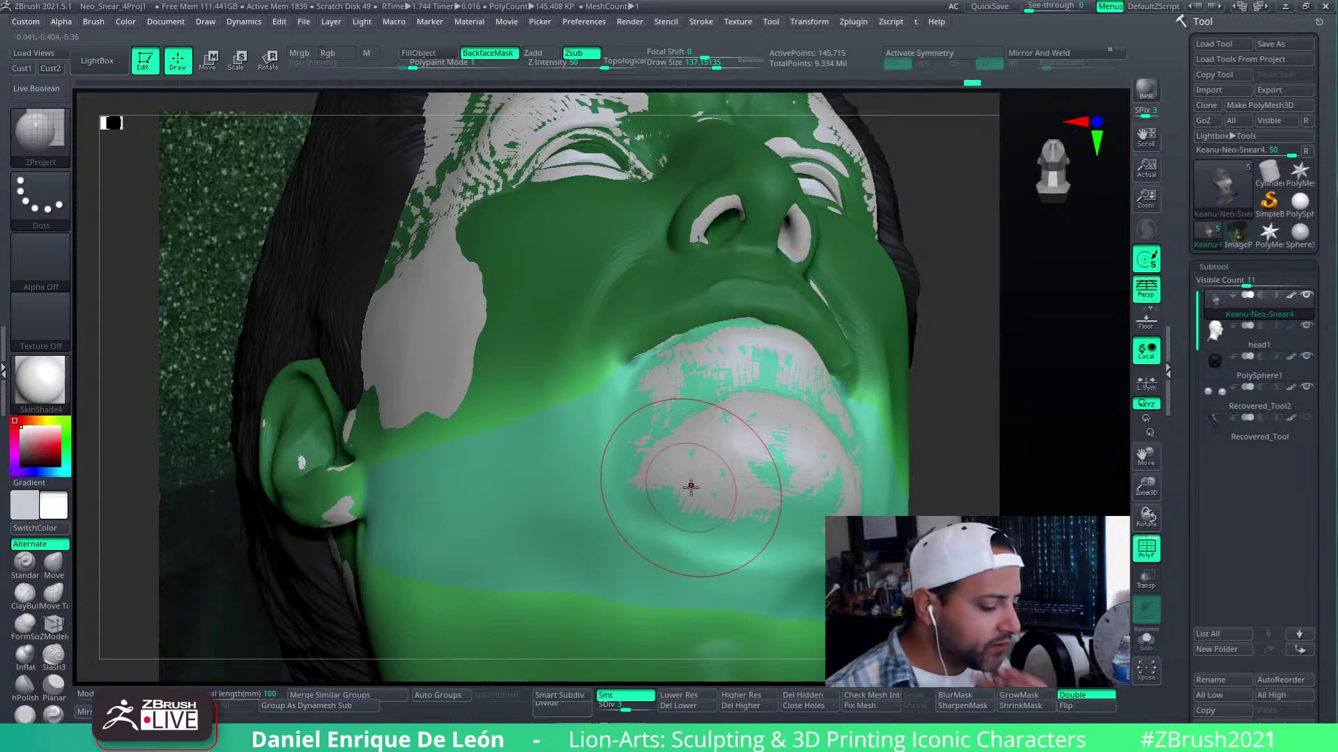
Project the side of the chin and the lower lip onto the neutral head with ZProject strokes in Zsub
mouse_move(691, 487)
right_down()
mouse_move(806, 463)
mouse_move(825, 488)
mouse_move(746, 460)
mouse_move(794, 454)
mouse_move(728, 495)
right_up()
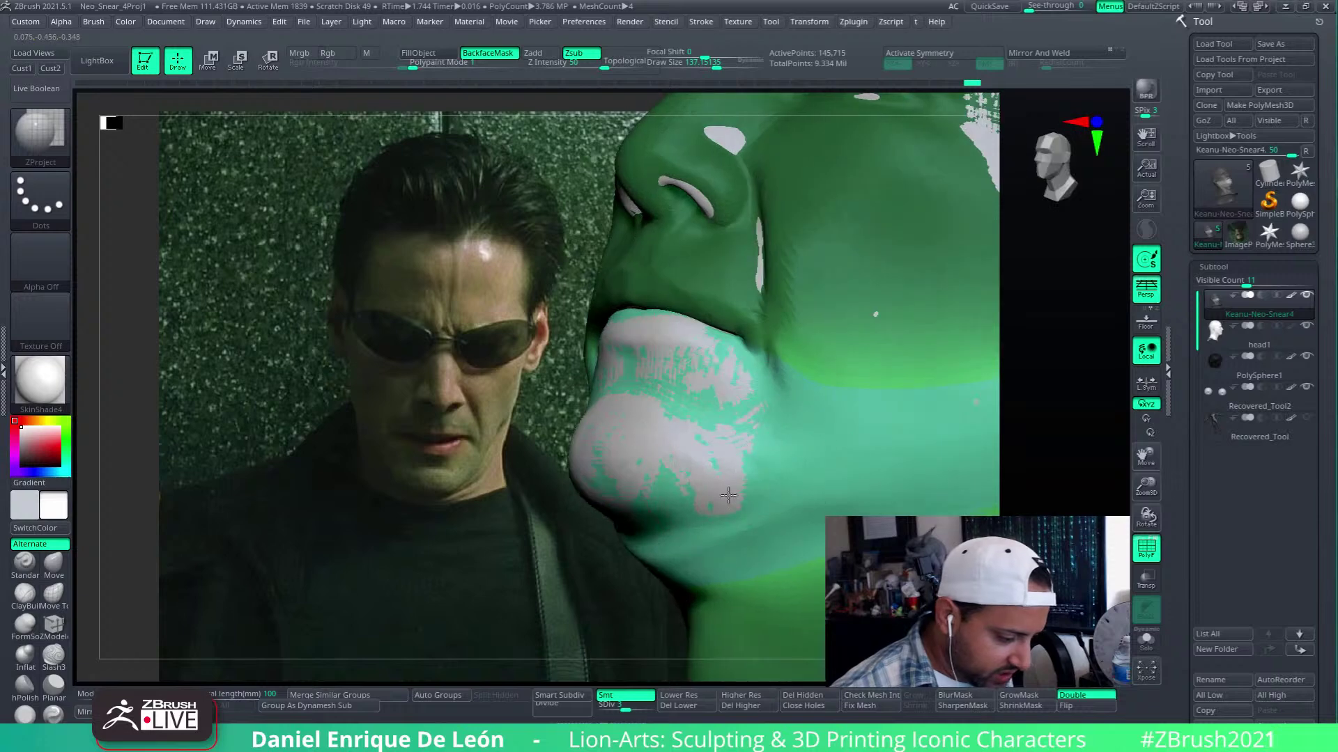
mouse_move(625, 509)
right_down()
mouse_move(669, 508)
mouse_move(731, 474)
right_up()
drag(655, 394, 697, 352)
right_drag(801, 404, 755, 436)
mouse_move(791, 341)
right_down()
mouse_move(811, 391)
mouse_move(935, 397)
mouse_move(846, 387)
mouse_move(768, 356)
mouse_move(910, 418)
mouse_move(828, 444)
right_up()
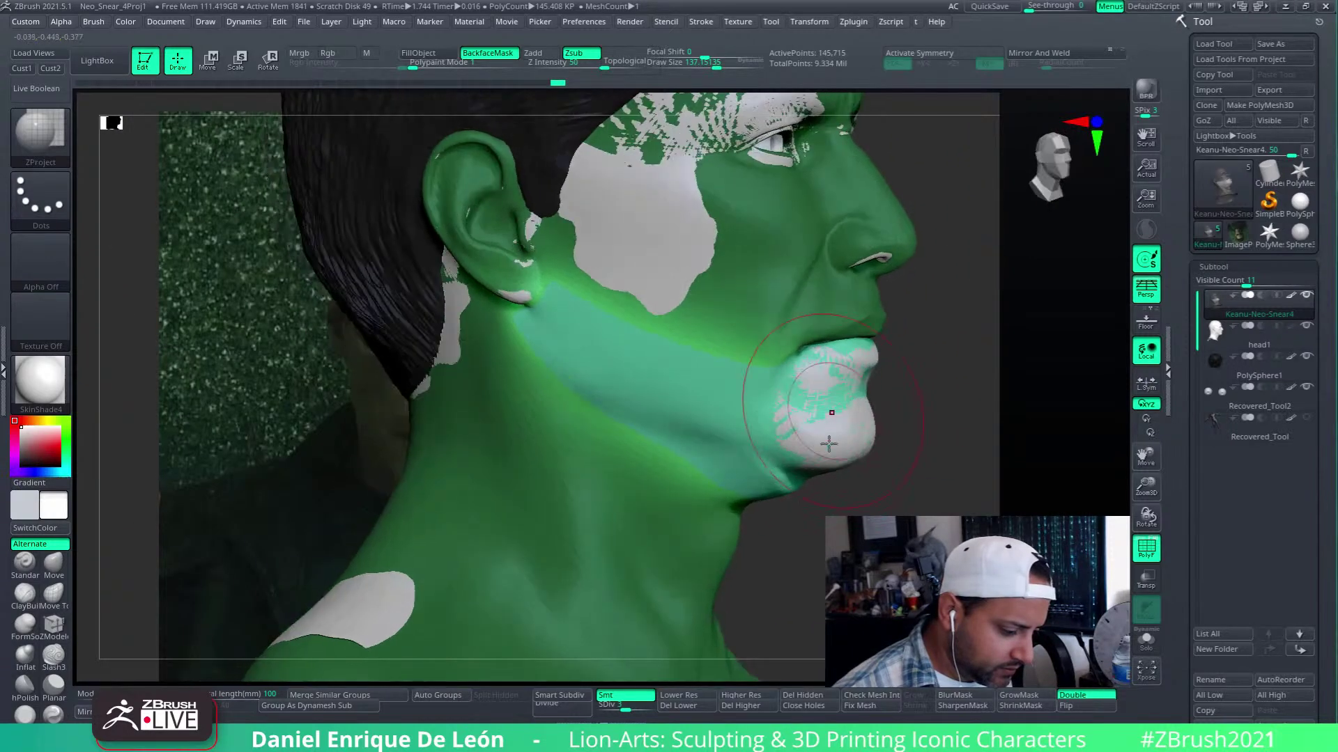
Smooth the right side of the chin, switch ZProject to Zadd and project the chin's underside onto the neutral head
key(shift)
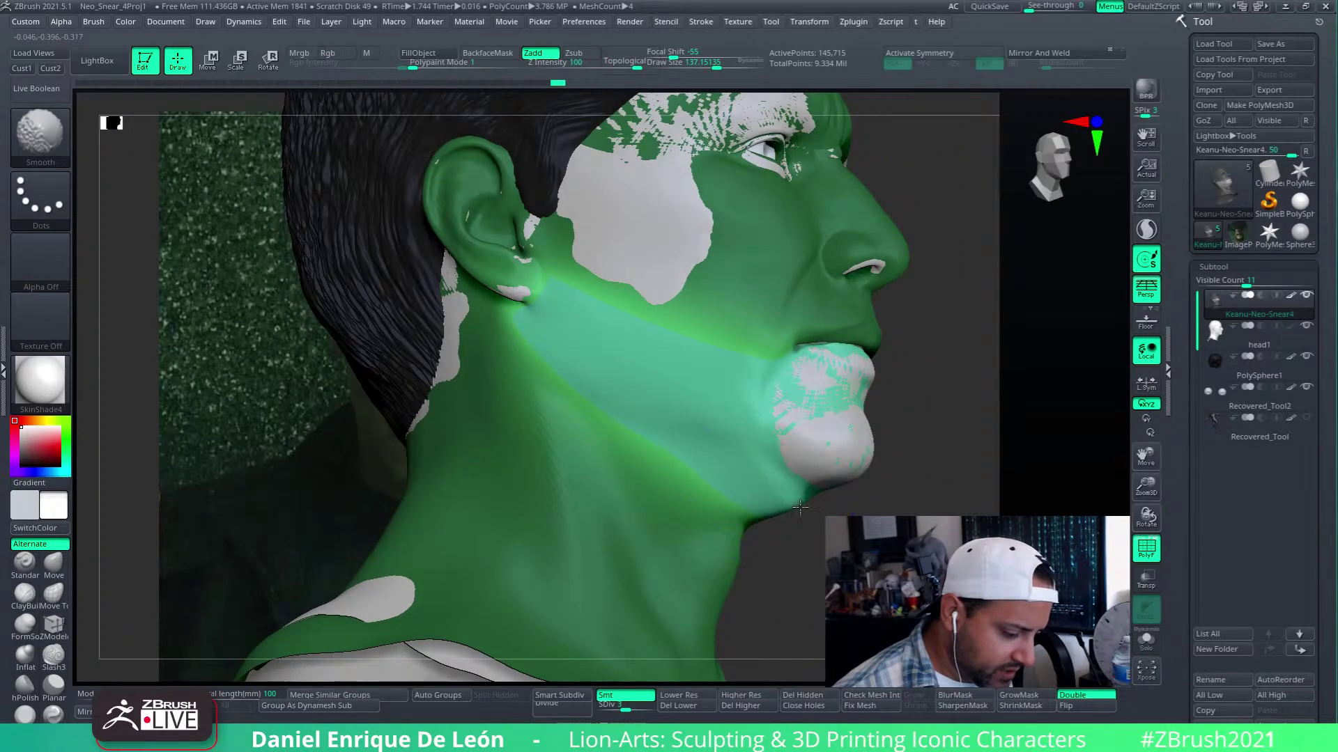
right_drag(837, 499, 824, 424)
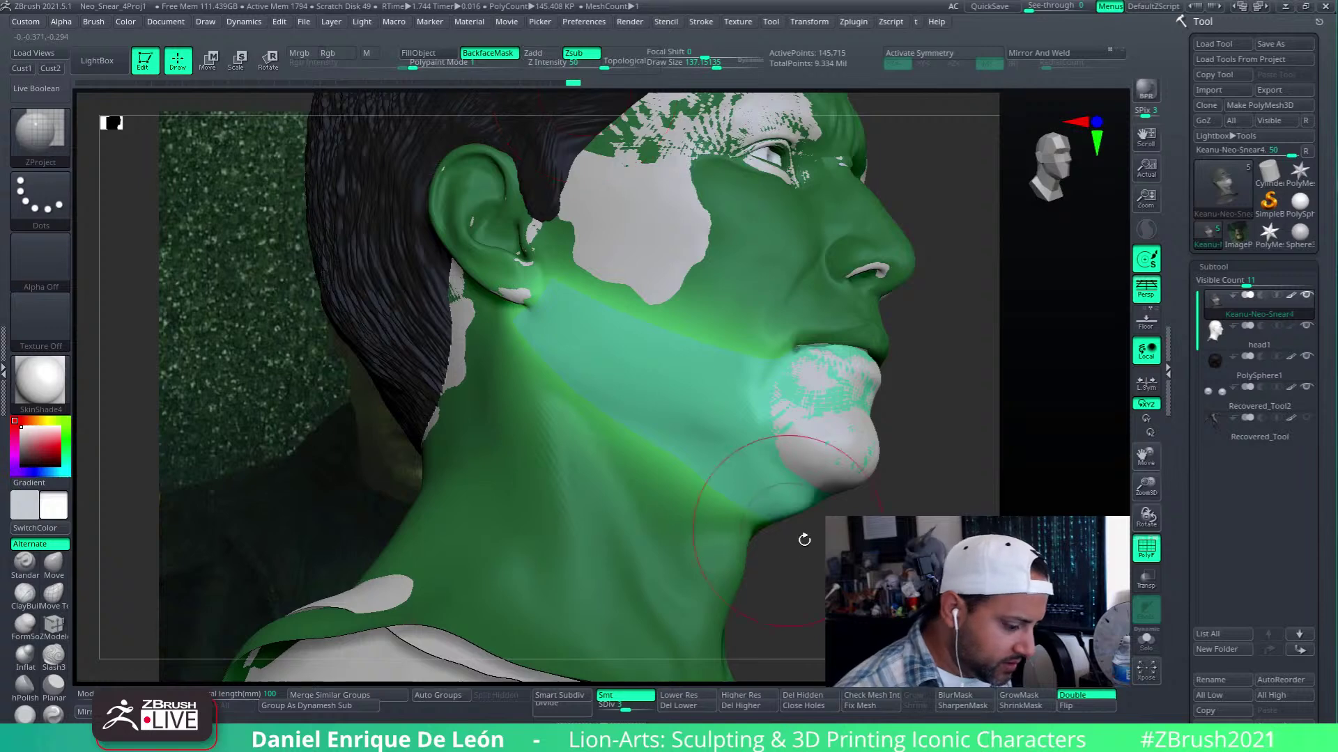
right_drag(804, 540, 815, 495)
key(shift)
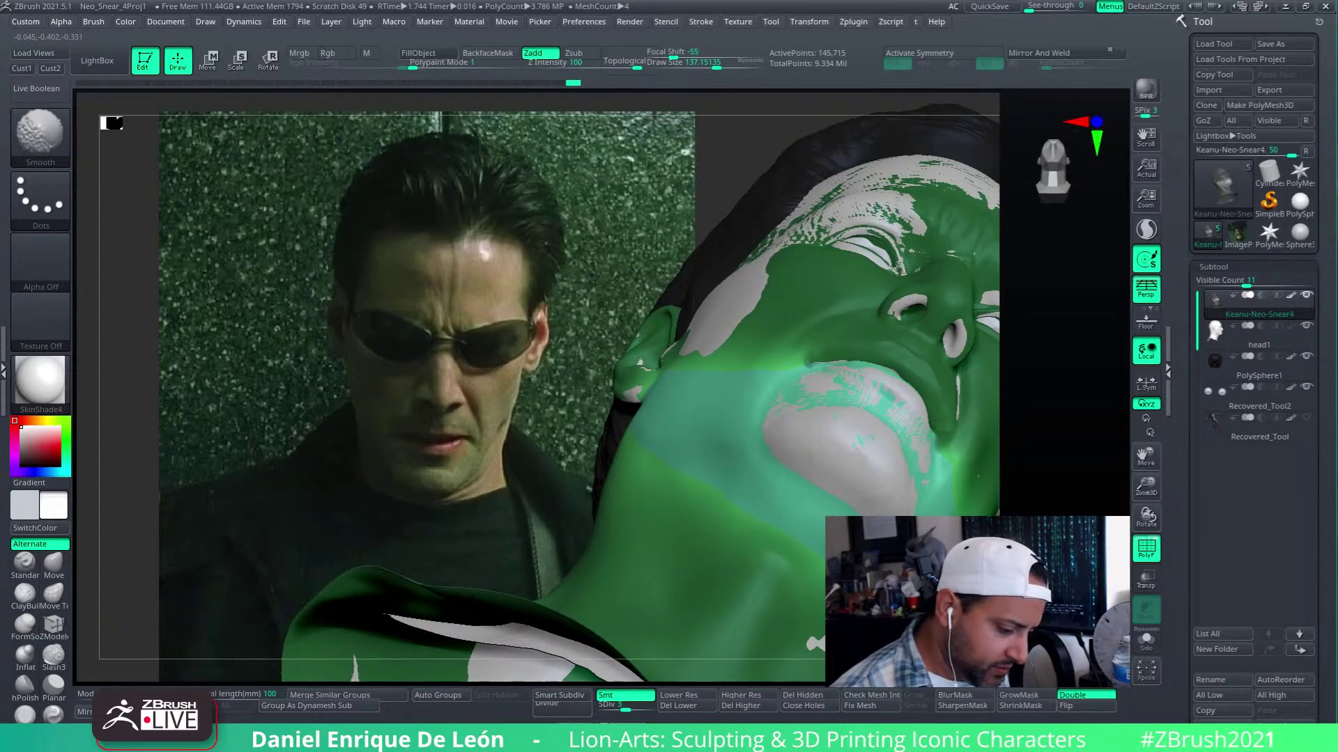
click(535, 53)
right_drag(829, 536, 869, 490)
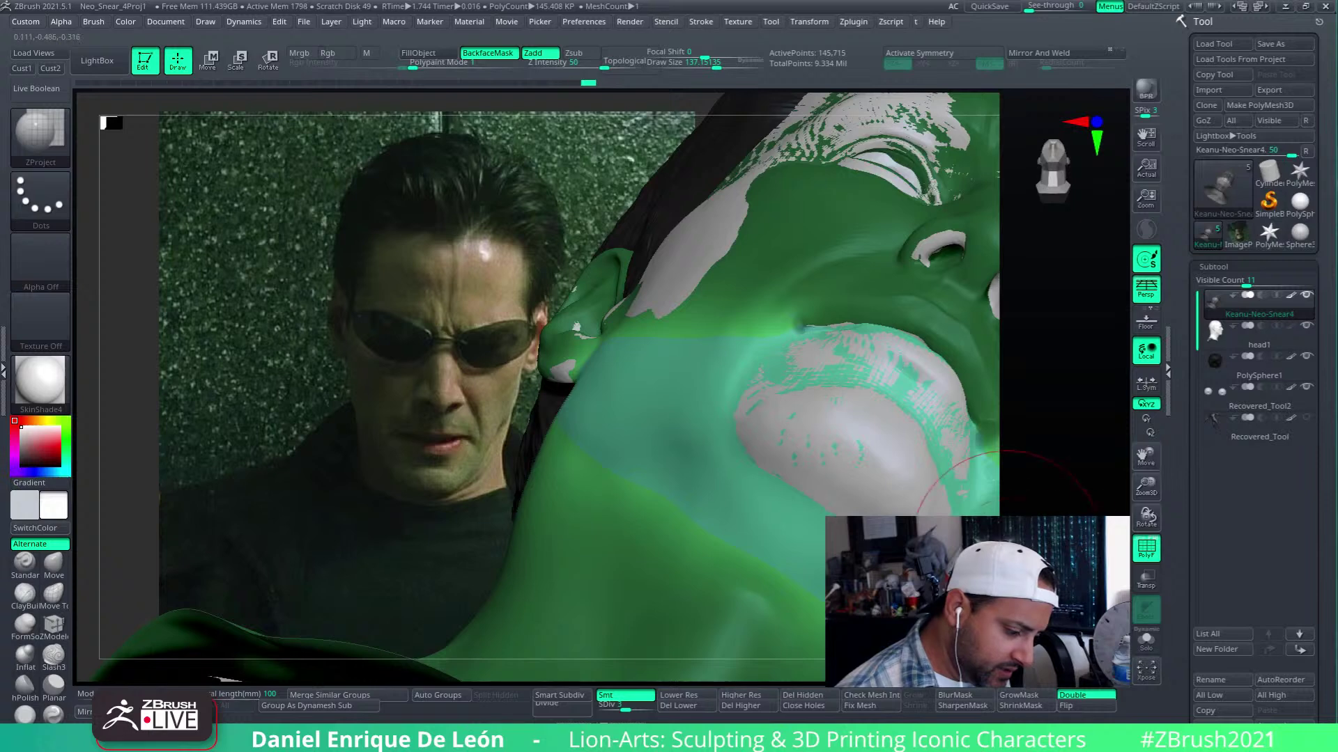
right_drag(903, 580, 932, 542)
Solo the bust and examine the projected lower lip and chin up close
right_drag(948, 481, 1157, 608)
click(1149, 637)
right_drag(1059, 512, 823, 621)
right_drag(806, 478, 812, 352)
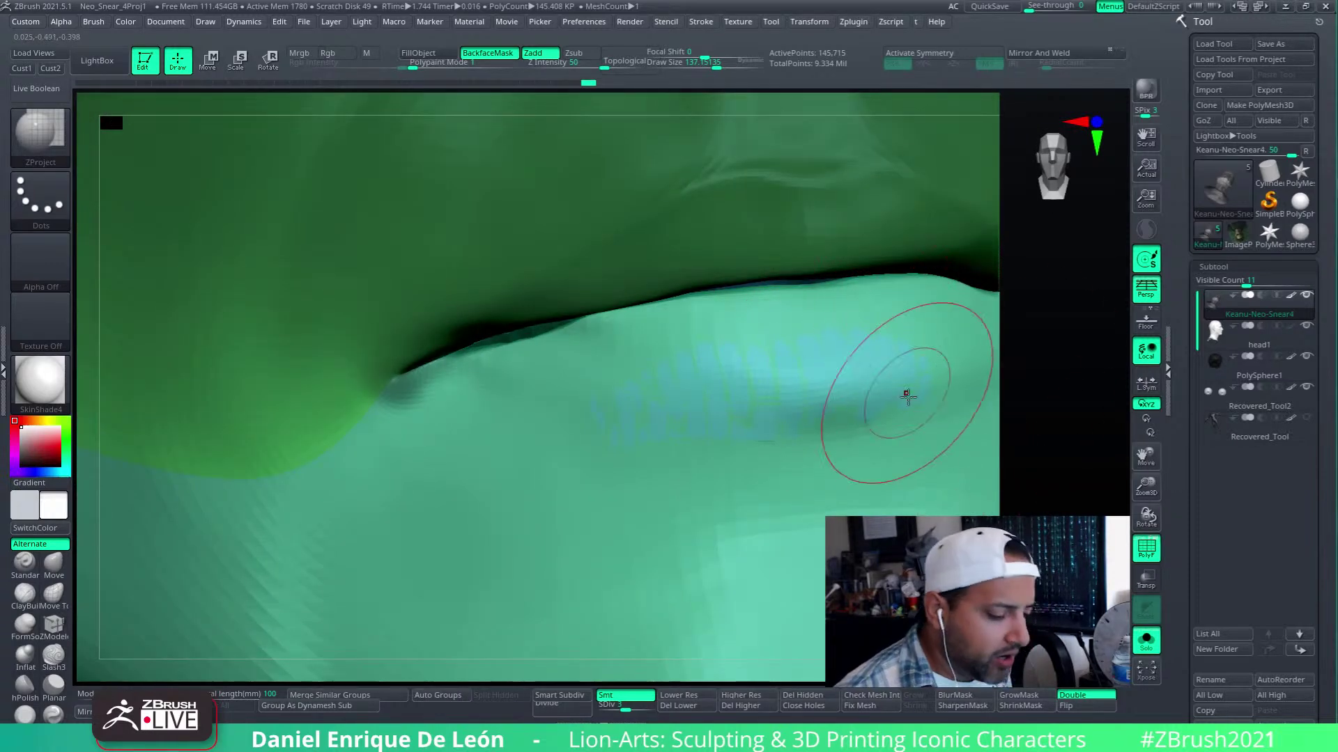
right_drag(843, 376, 886, 440)
ctrl+right_drag(823, 314, 824, 281)
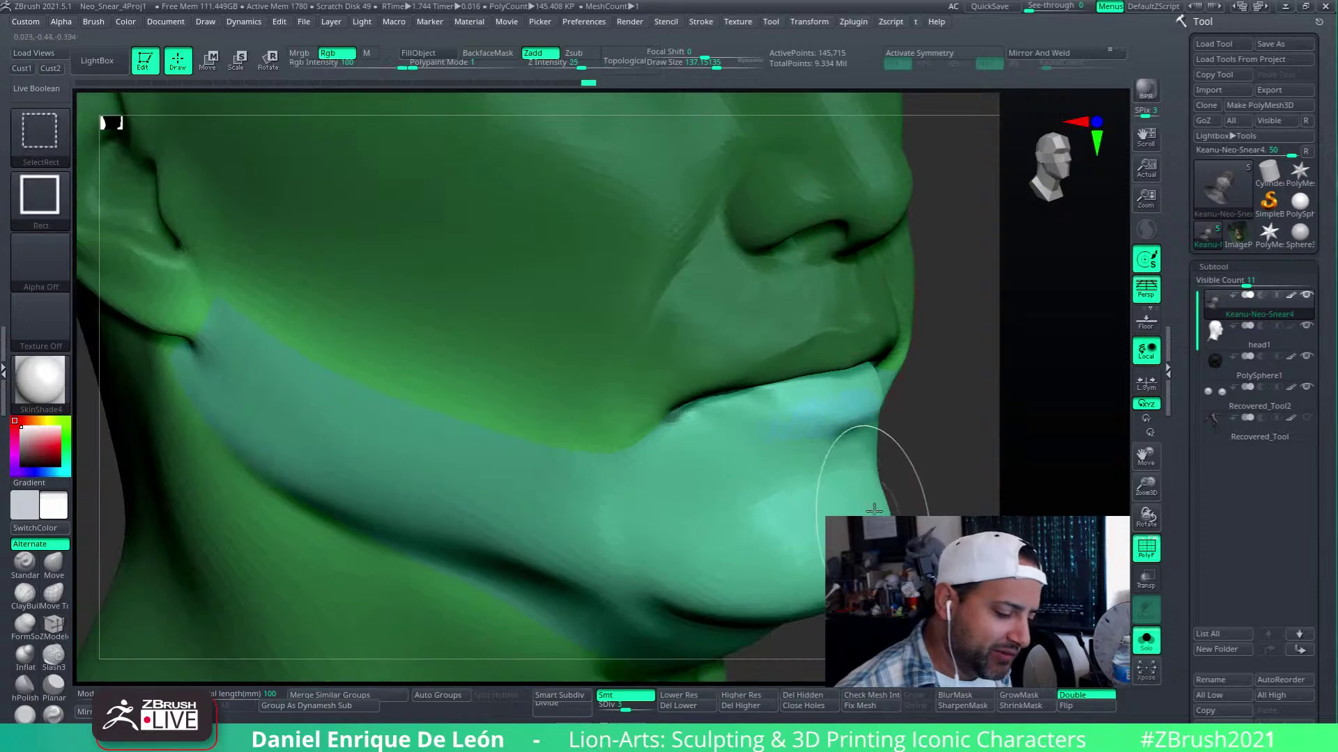
Isolate the jaw polygroup and examine the lip edge and chin surface from below
ctrl+shift+click(783, 489)
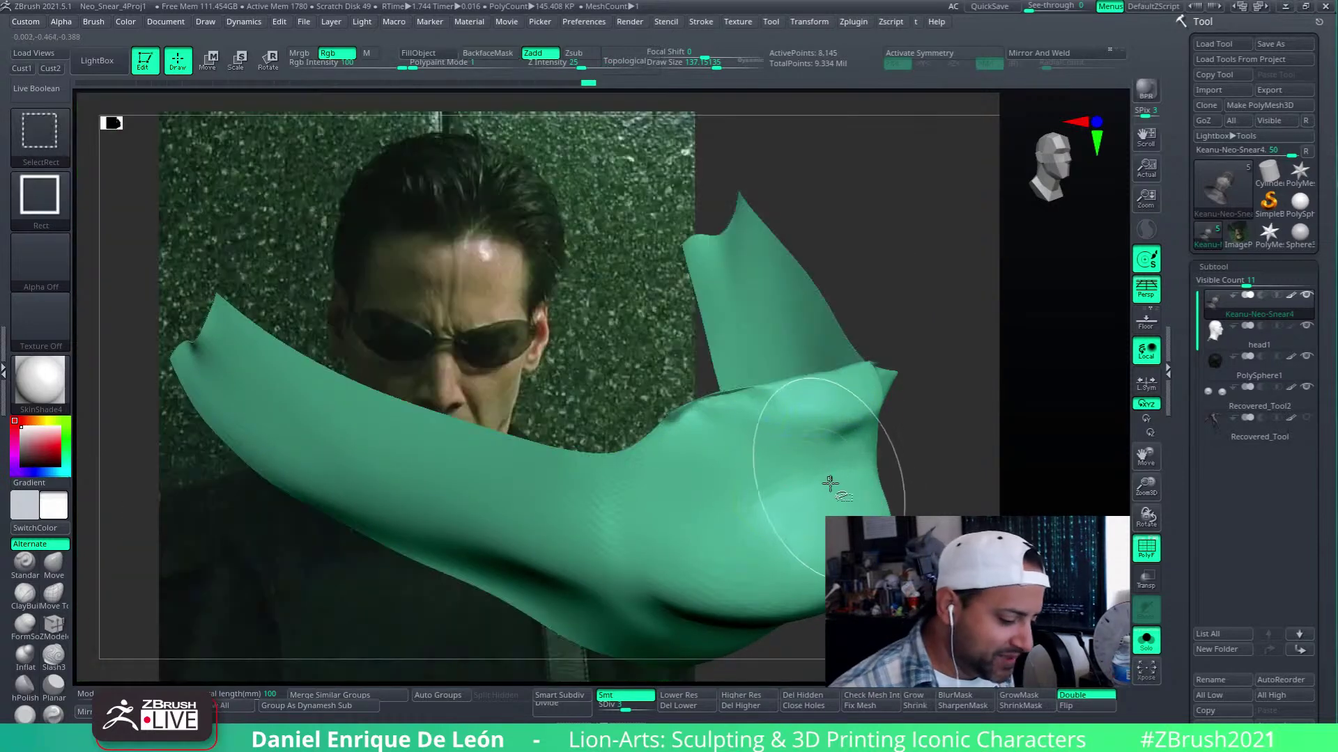
ctrl+shift+drag(954, 477, 967, 492)
mouse_move(862, 413)
right_down()
mouse_move(862, 383)
mouse_move(866, 449)
mouse_move(837, 465)
mouse_move(903, 412)
mouse_move(932, 450)
right_up()
right_drag(949, 496, 875, 382)
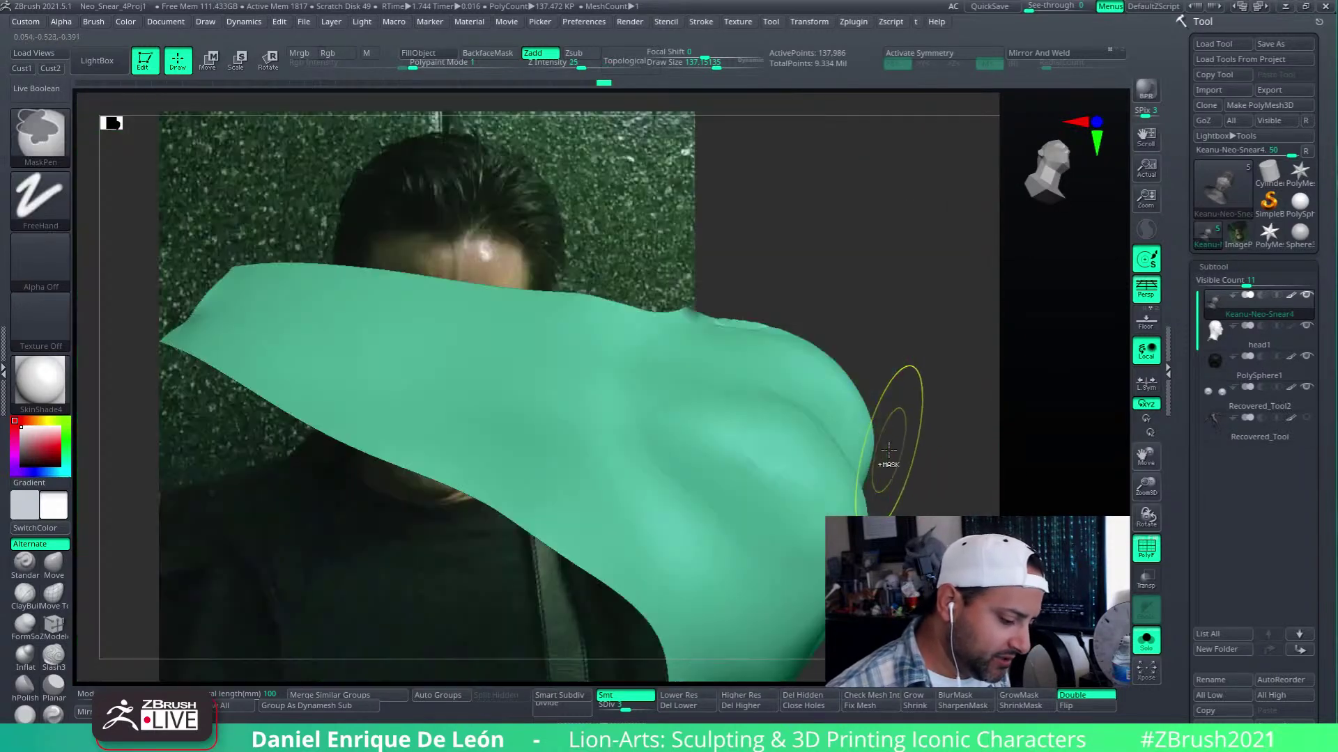
right_drag(859, 497, 928, 476)
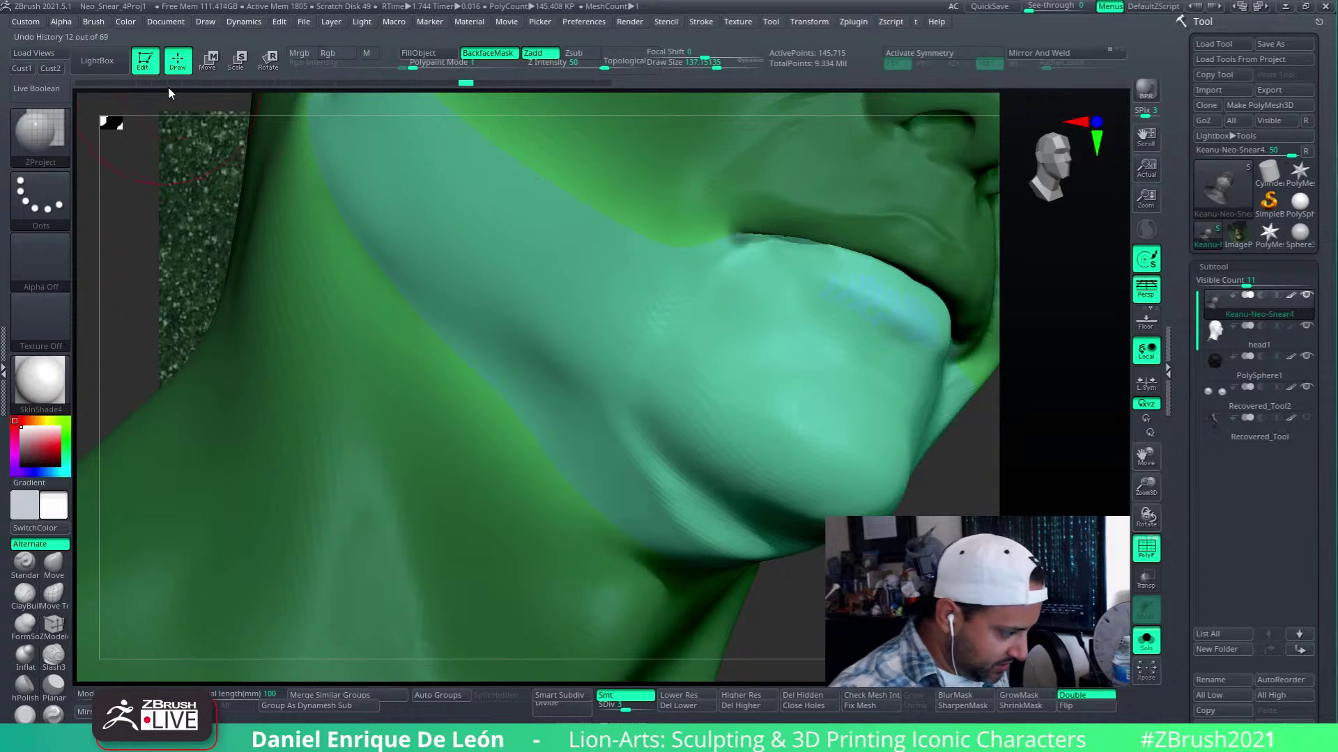
Rewind the bust's undo history to before the lower lip and chin projections
drag(169, 86, 111, 87)
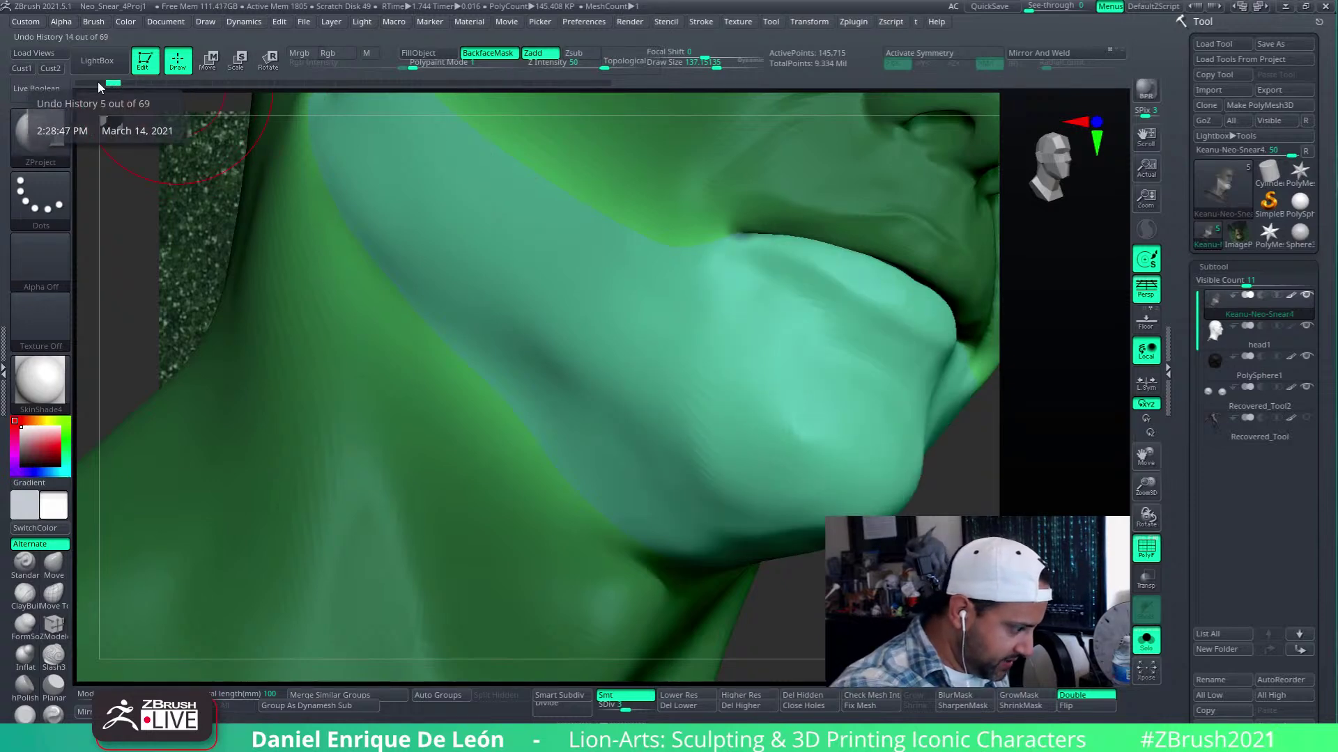
click(126, 85)
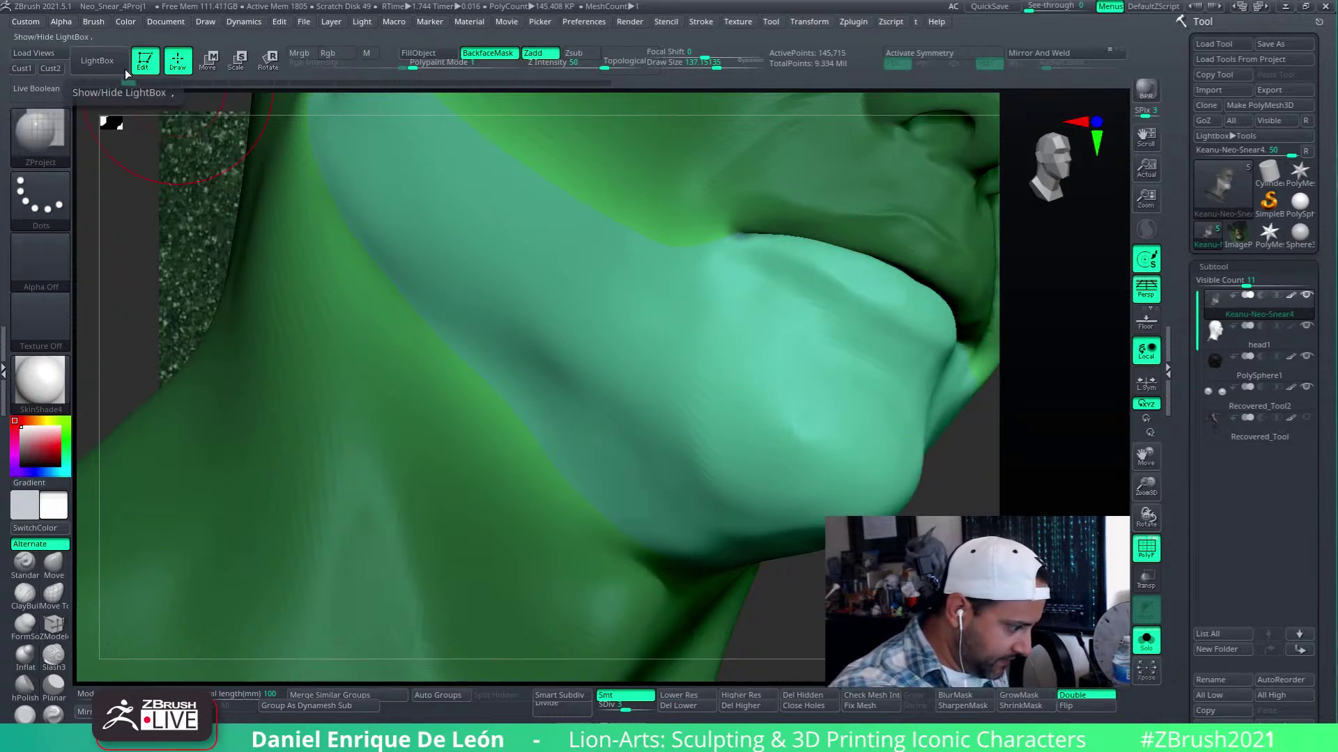
key(ctrl+shift+z)
key(ctrl+shift+z)
key(ctrl+shift+z)
key(ctrl+shift+z)
key(ctrl+shift+z)
key(ctrl+z)
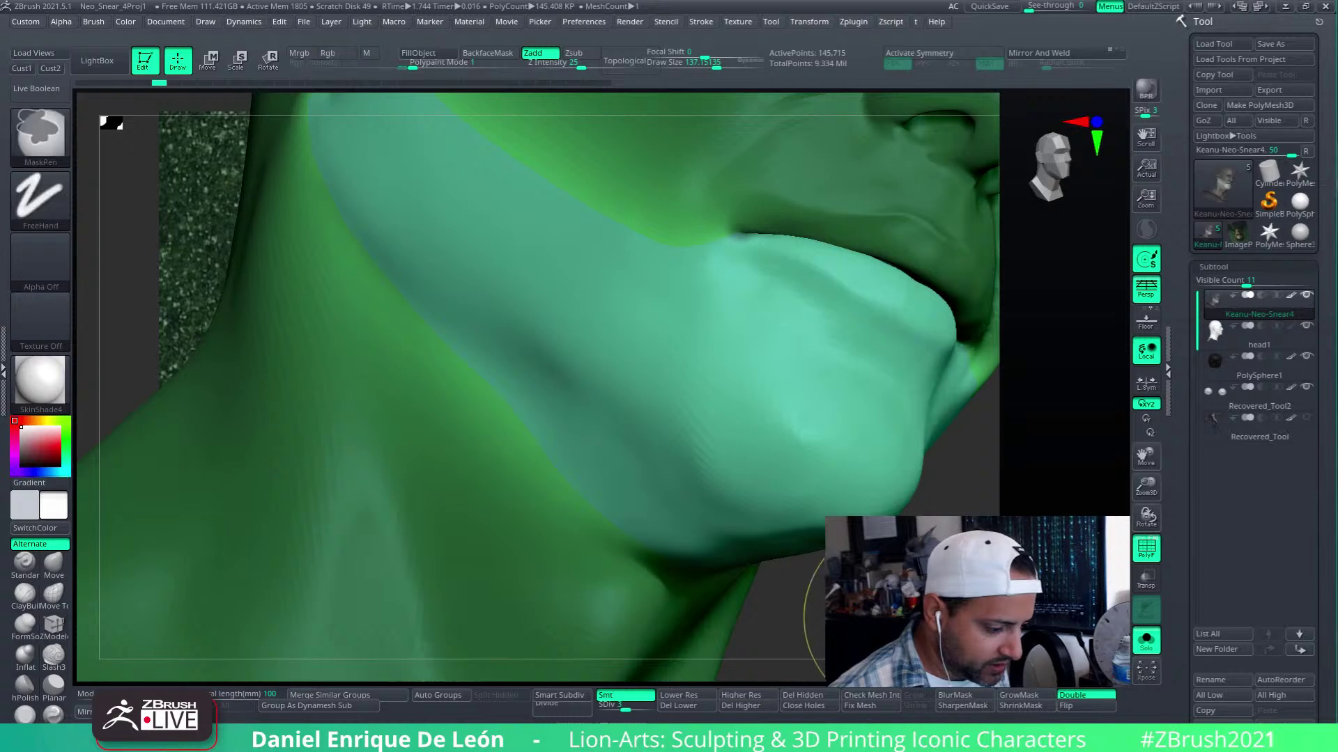
drag(902, 621, 885, 648)
drag(944, 498, 863, 530)
key(ctrl+z)
Isolate the jaw polygroup, invert the visibility to expose the mouth interior, and return to the first undo history entry
ctrl+shift+click(799, 491)
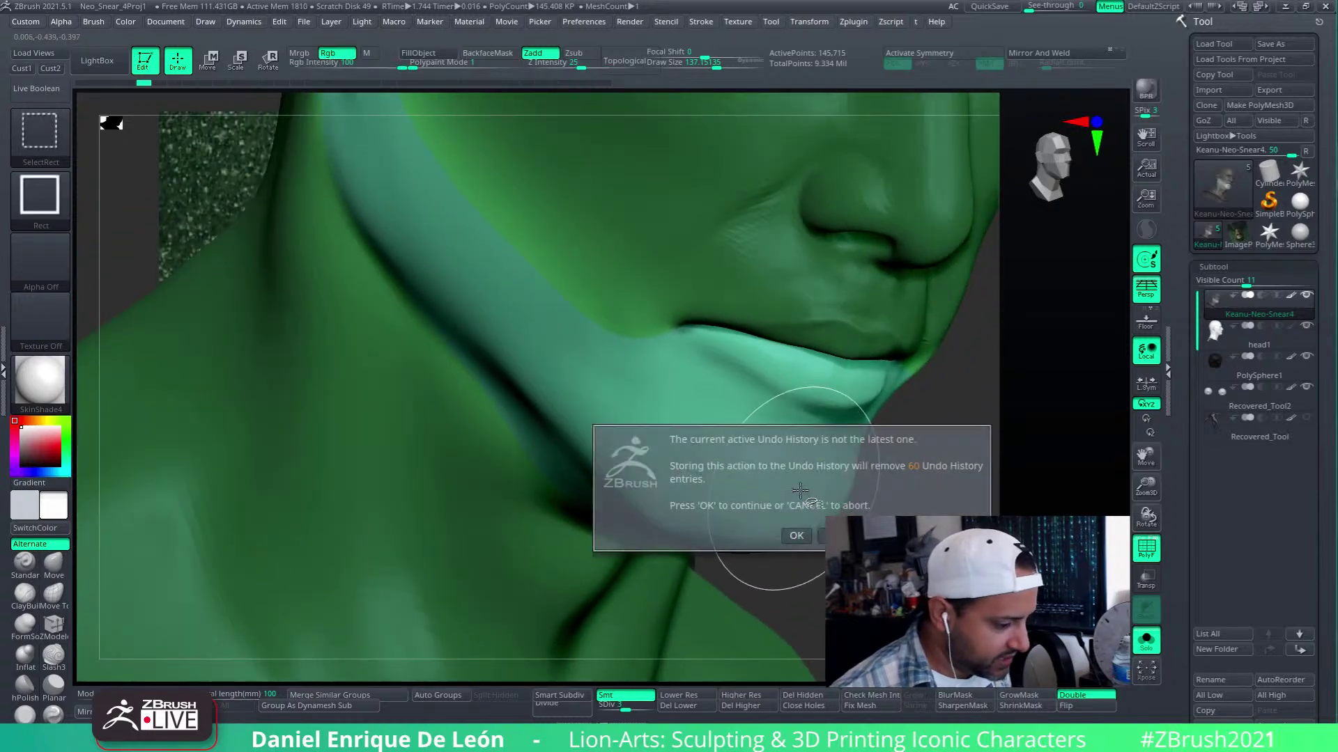
click(797, 535)
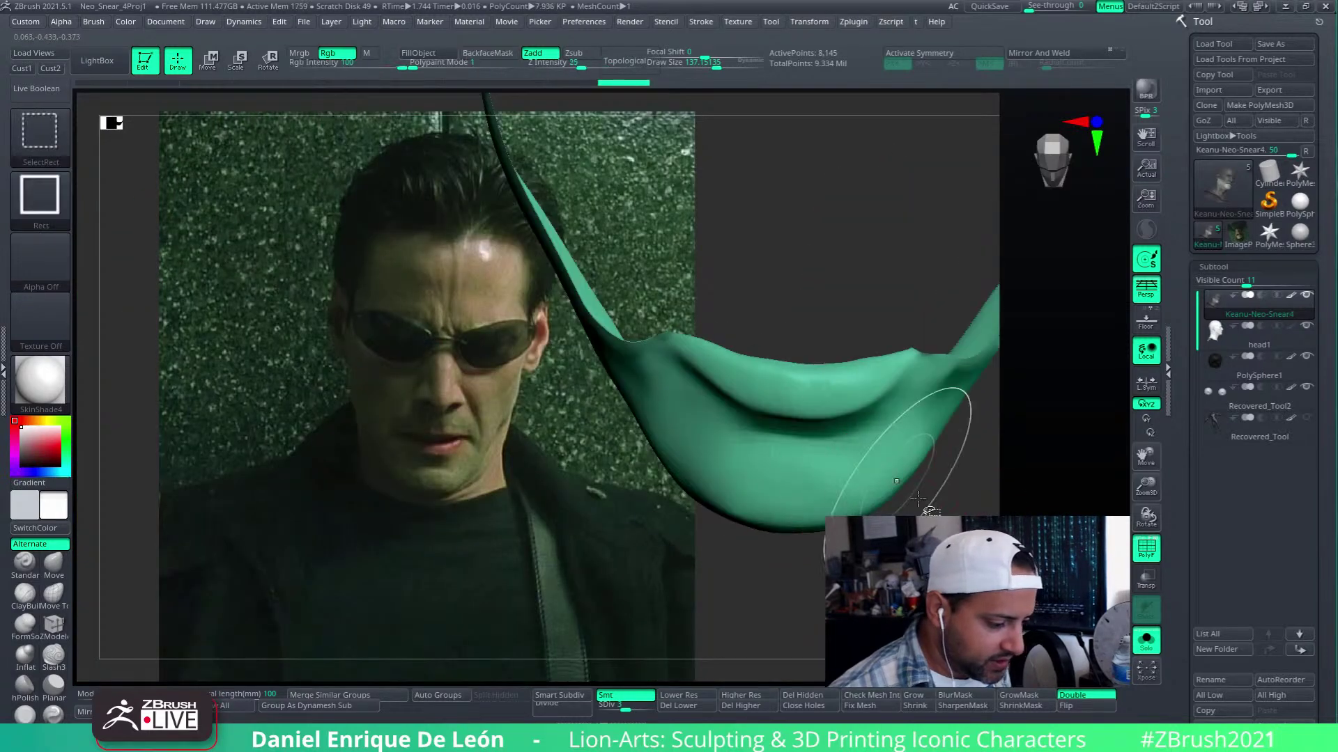
ctrl+shift+click(933, 446)
drag(905, 544, 840, 402)
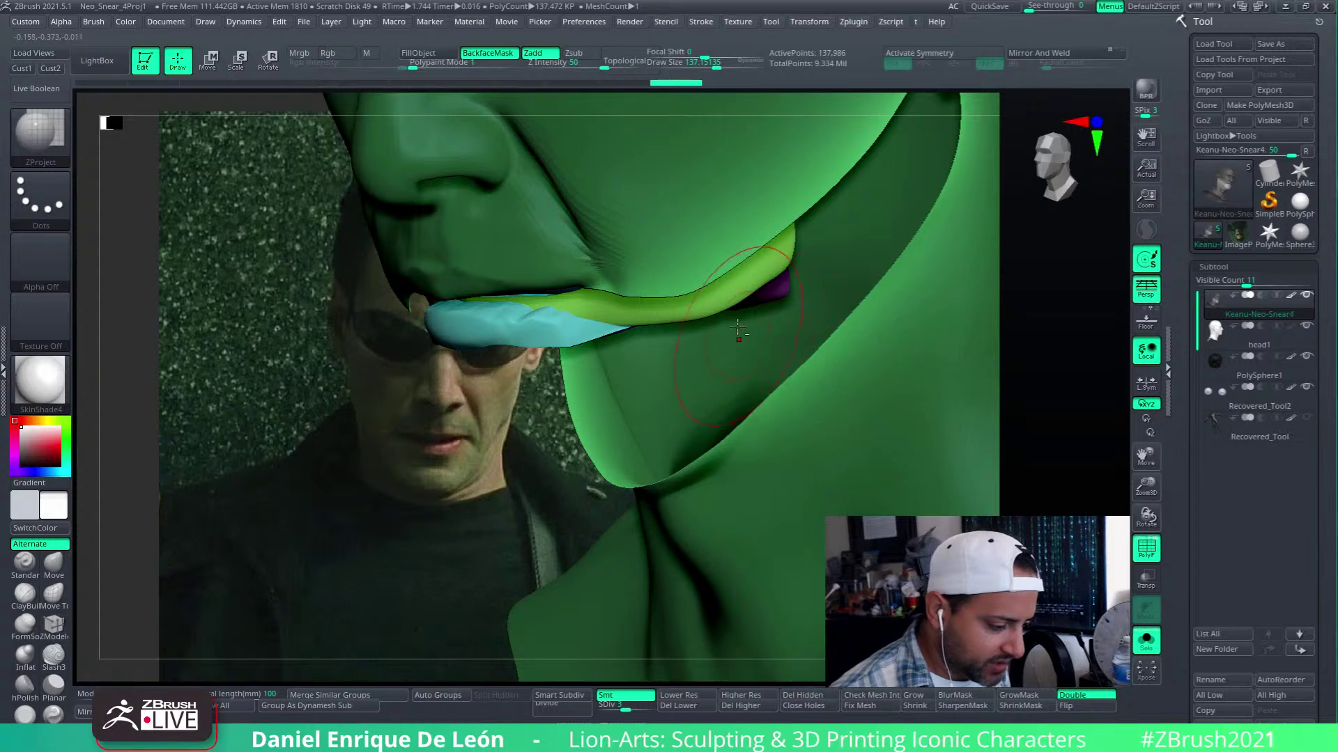
drag(738, 328, 729, 340)
click(110, 81)
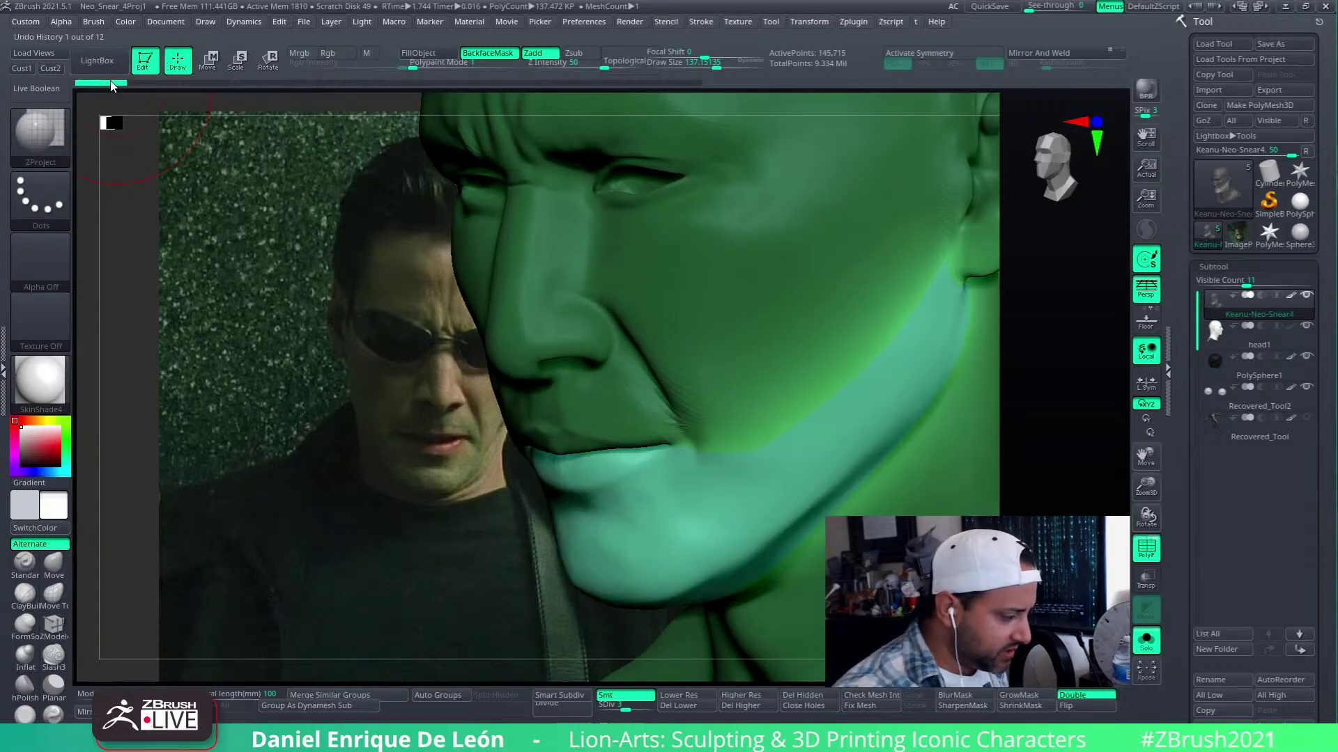
Isolate the jaw polygroup and invert the visibility to hide it and expose the mouth interior
right_drag(742, 468, 871, 456)
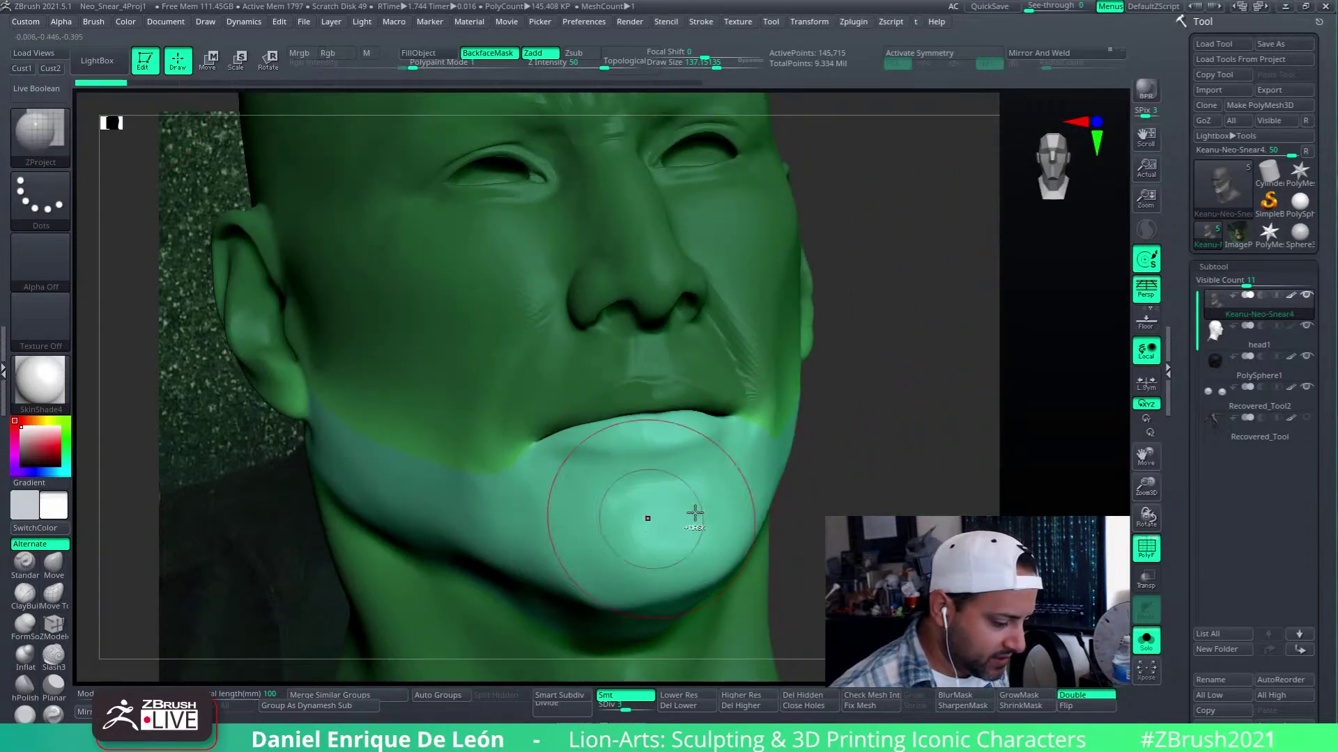
ctrl+shift+click(709, 544)
ctrl+shift+click(715, 549)
drag(818, 550, 707, 534)
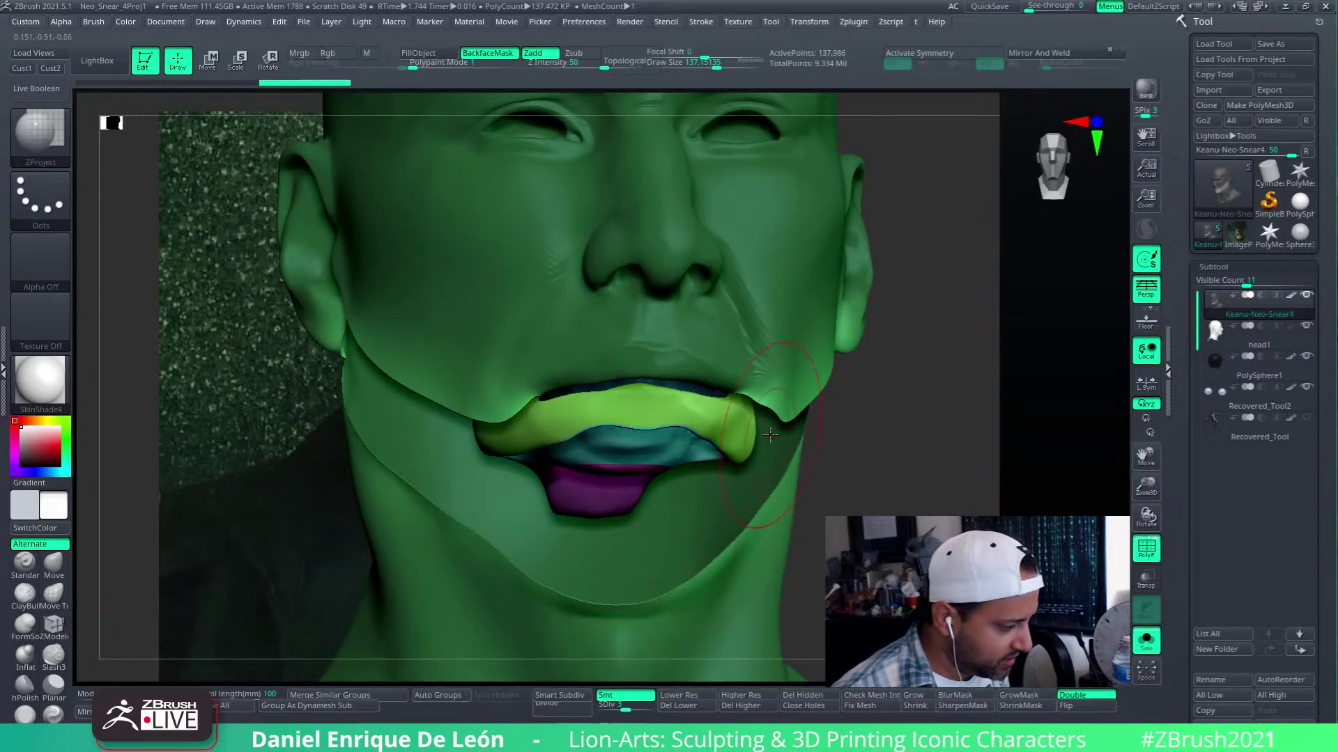
Hide the outer head to mask the mouth interior polygroups, and bring back the whole head and the other subtools
right_drag(770, 435, 791, 401)
mouse_move(788, 471)
right_down()
mouse_move(697, 397)
mouse_move(797, 411)
mouse_move(831, 480)
mouse_move(803, 305)
mouse_move(863, 382)
mouse_move(906, 343)
mouse_move(825, 421)
mouse_move(788, 403)
mouse_move(783, 478)
mouse_move(791, 405)
mouse_move(823, 418)
mouse_move(673, 385)
right_up()
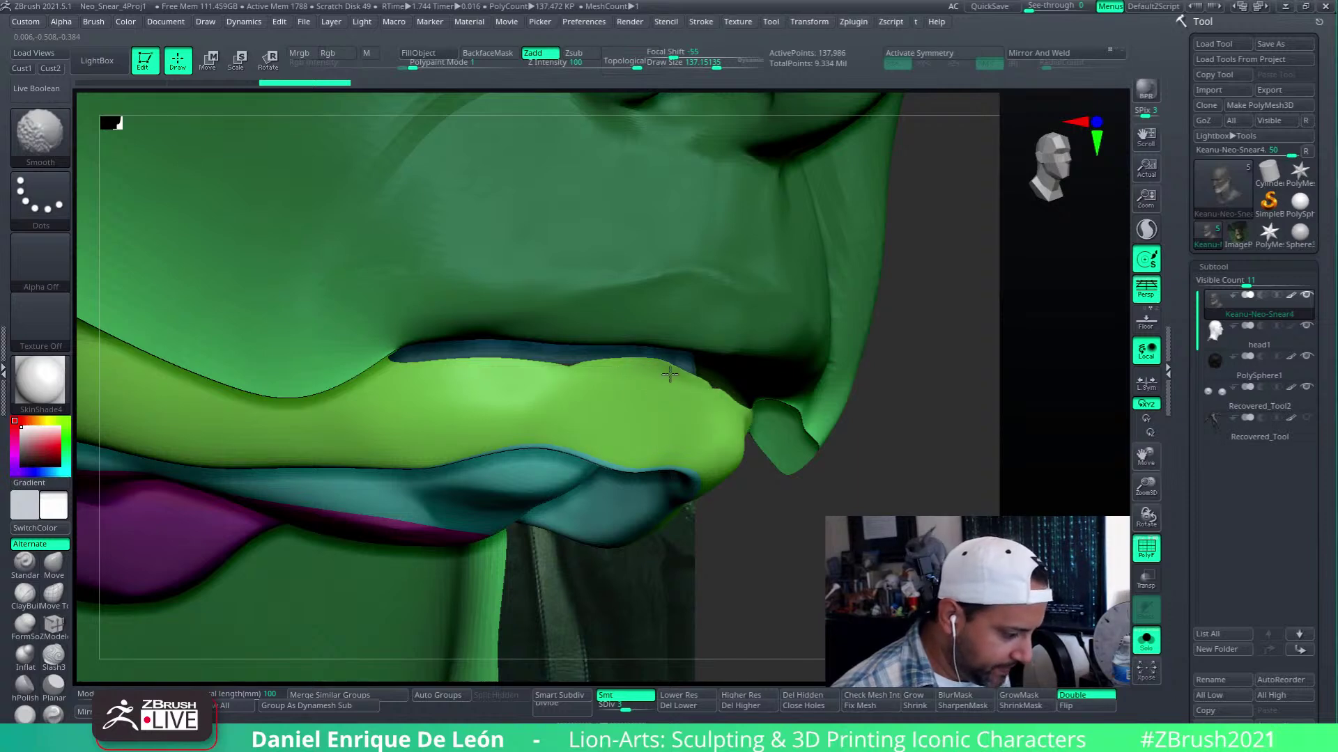
mouse_move(669, 375)
right_down()
mouse_move(807, 392)
mouse_move(717, 382)
mouse_move(795, 383)
mouse_move(801, 449)
mouse_move(874, 413)
mouse_move(825, 433)
mouse_move(827, 383)
mouse_move(856, 373)
right_up()
ctrl+shift+click(923, 311)
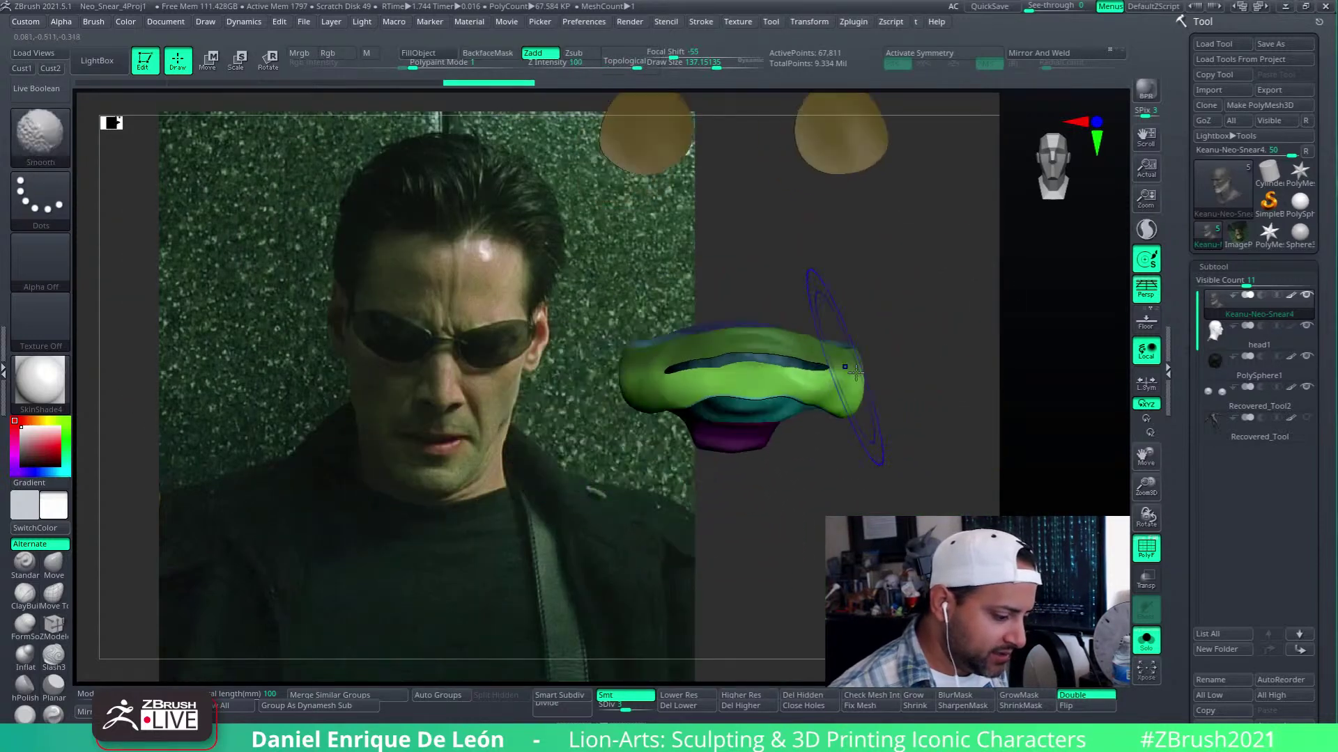
ctrl+drag(948, 256, 448, 579)
ctrl+shift+click(872, 525)
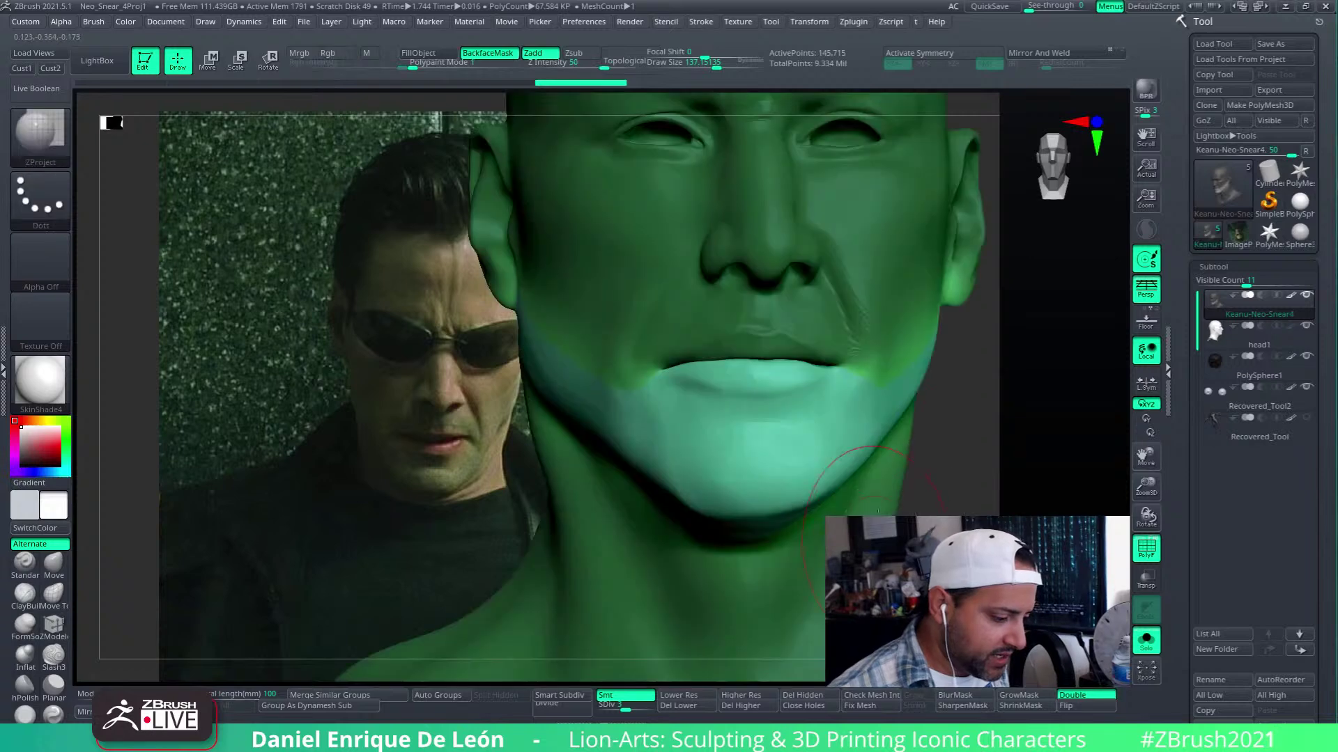
right_drag(878, 512, 800, 484)
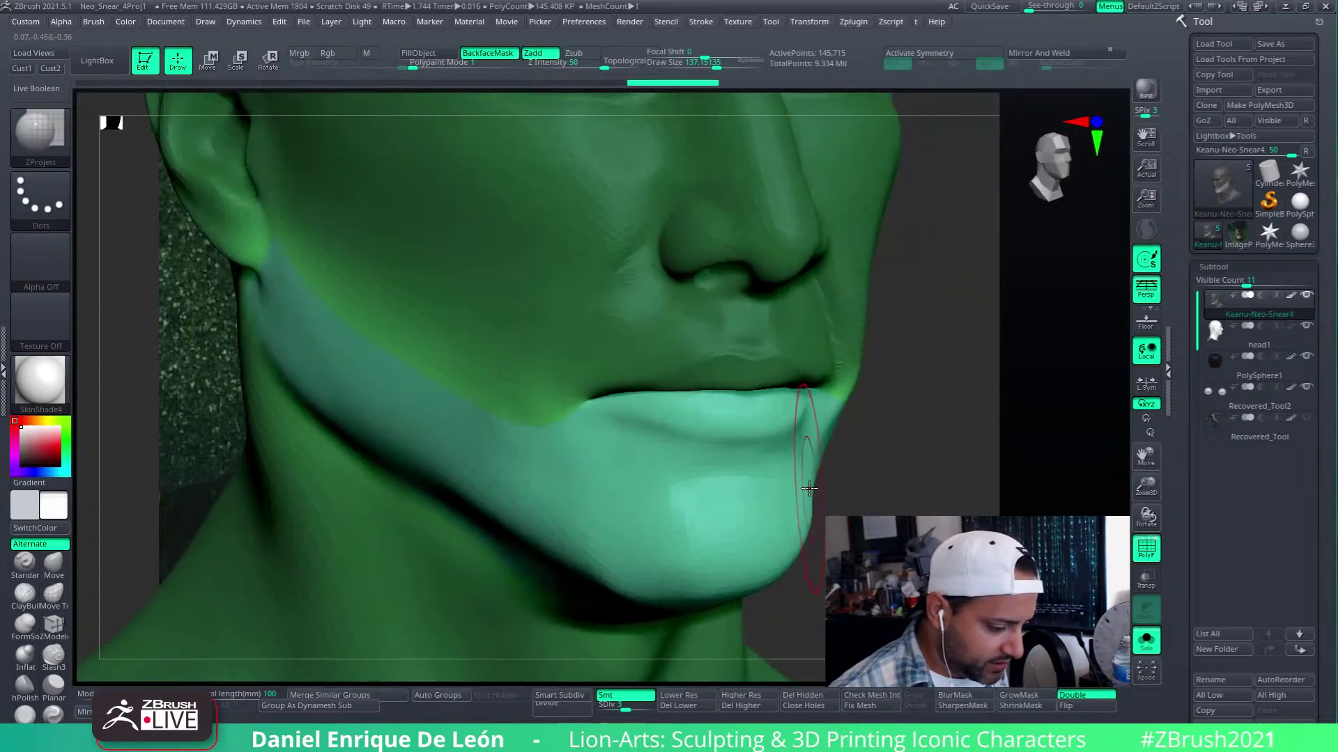
click(1143, 636)
Try projecting and smoothing the centre of the lower lip with ZProject in Zadd
mouse_move(738, 454)
right_down()
mouse_move(806, 487)
mouse_move(813, 454)
mouse_move(844, 438)
mouse_move(714, 557)
mouse_move(744, 477)
right_up()
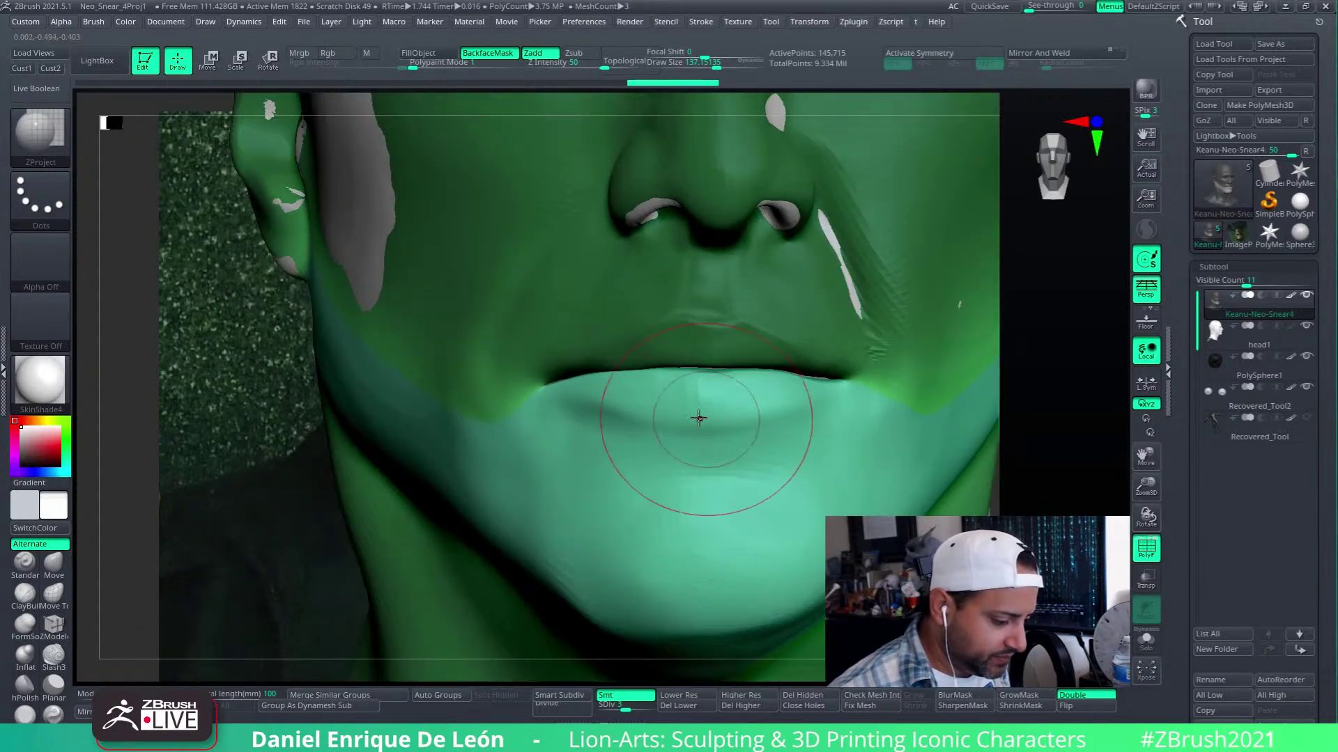
right_drag(713, 431, 747, 411)
key(shift)
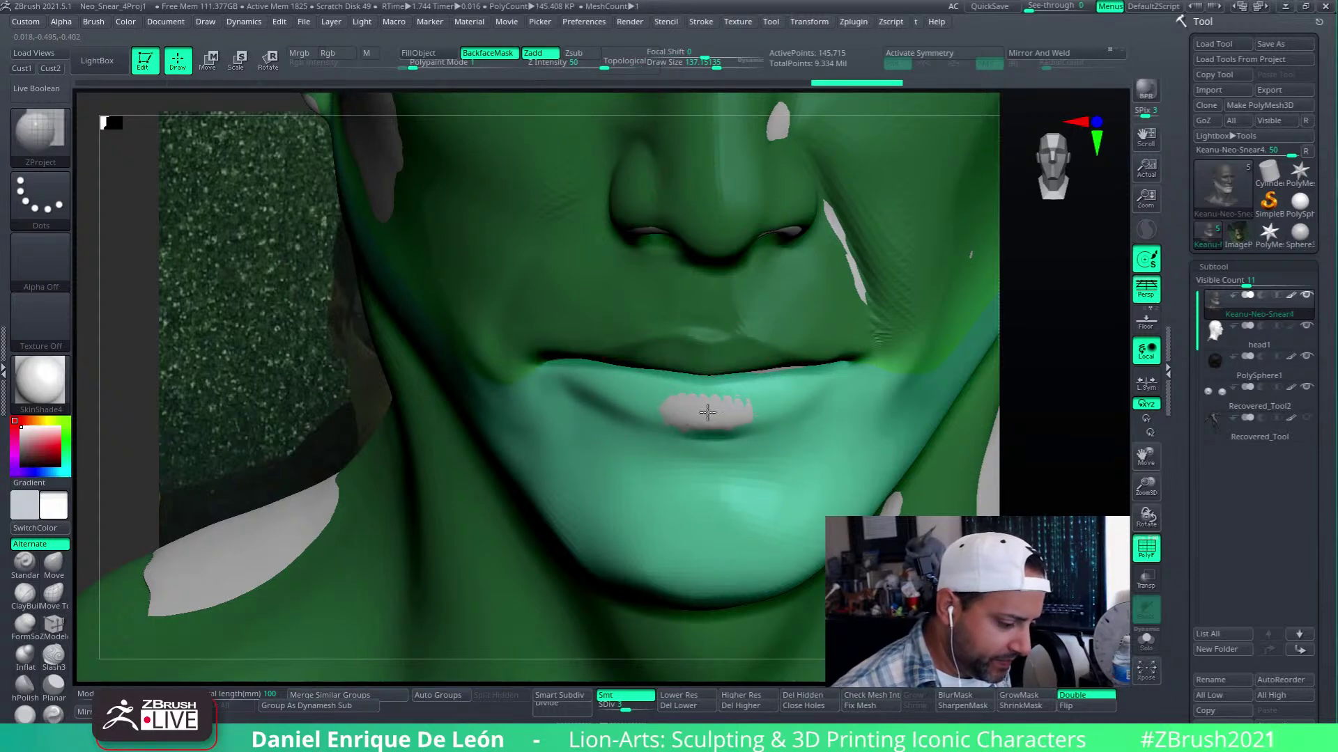
key(ctrl)
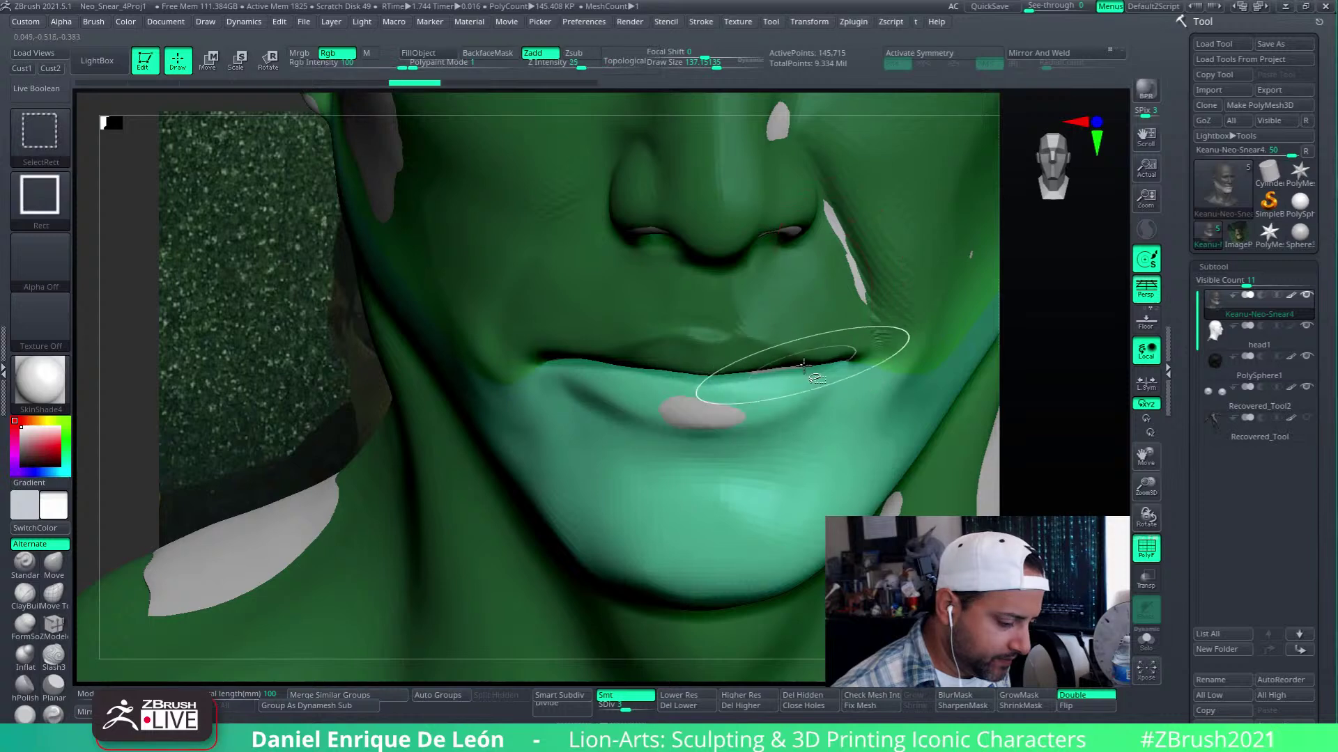
Reduce the ZProject draw size to about 102, and project the front of the lower lip in Zsub
mouse_move(829, 382)
right_down()
mouse_move(770, 403)
mouse_move(820, 381)
right_up()
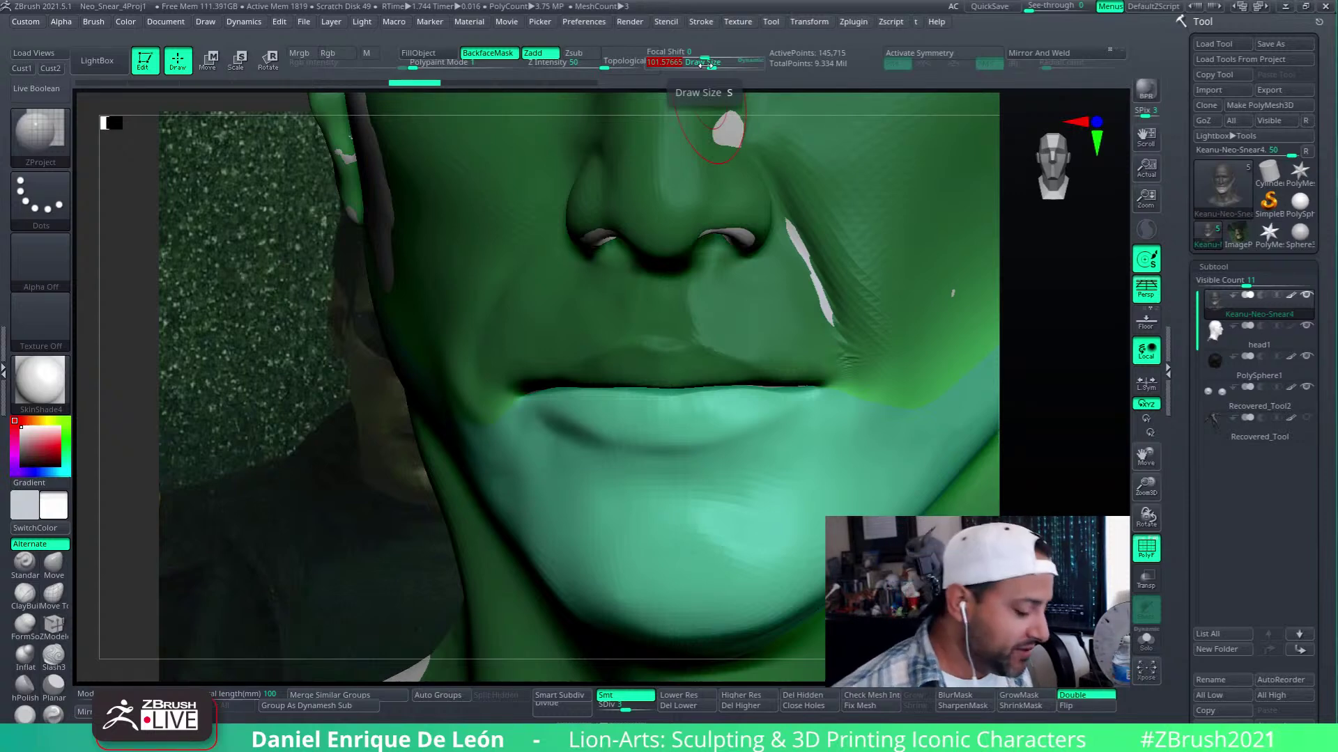
mouse_move(762, 418)
right_down()
mouse_move(806, 388)
mouse_move(829, 418)
mouse_move(827, 383)
mouse_move(868, 370)
mouse_move(829, 379)
mouse_move(825, 365)
right_up()
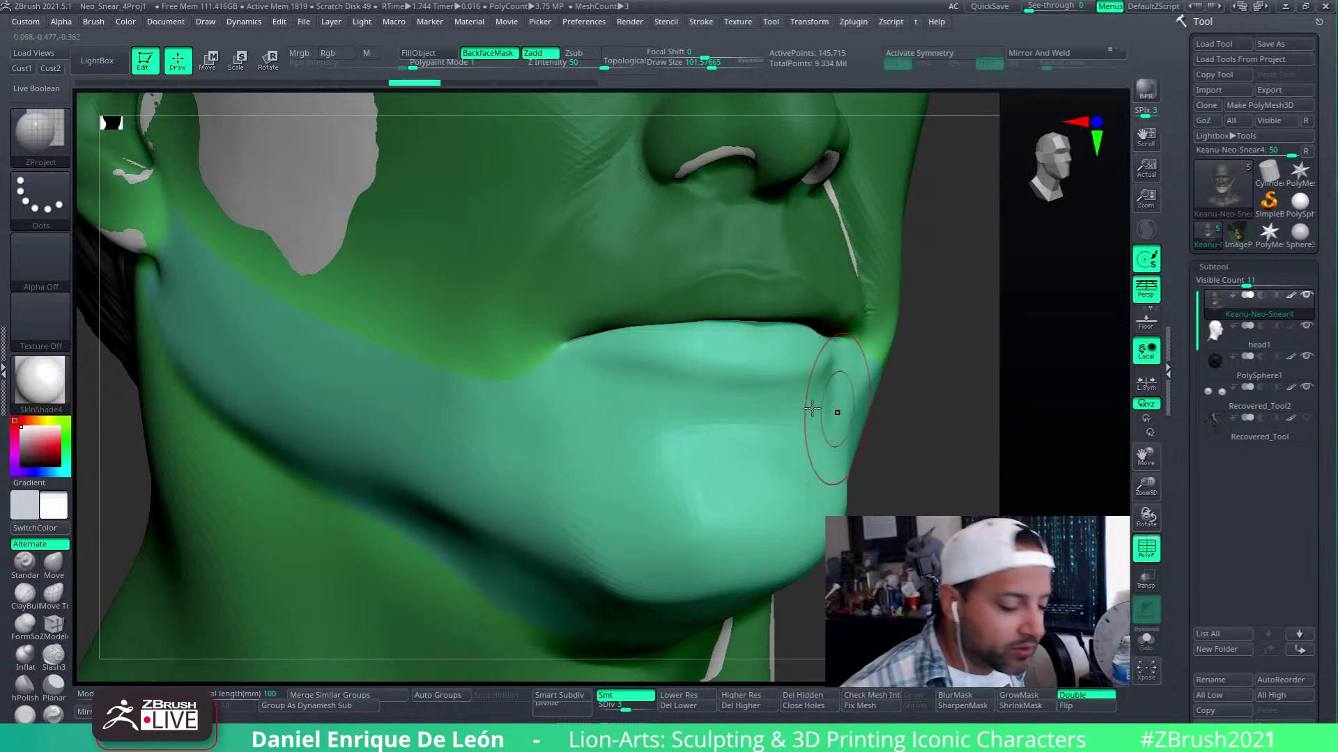
mouse_move(812, 409)
right_down()
mouse_move(771, 404)
mouse_move(794, 409)
mouse_move(783, 380)
mouse_move(783, 452)
mouse_move(747, 422)
mouse_move(806, 454)
mouse_move(753, 427)
right_up()
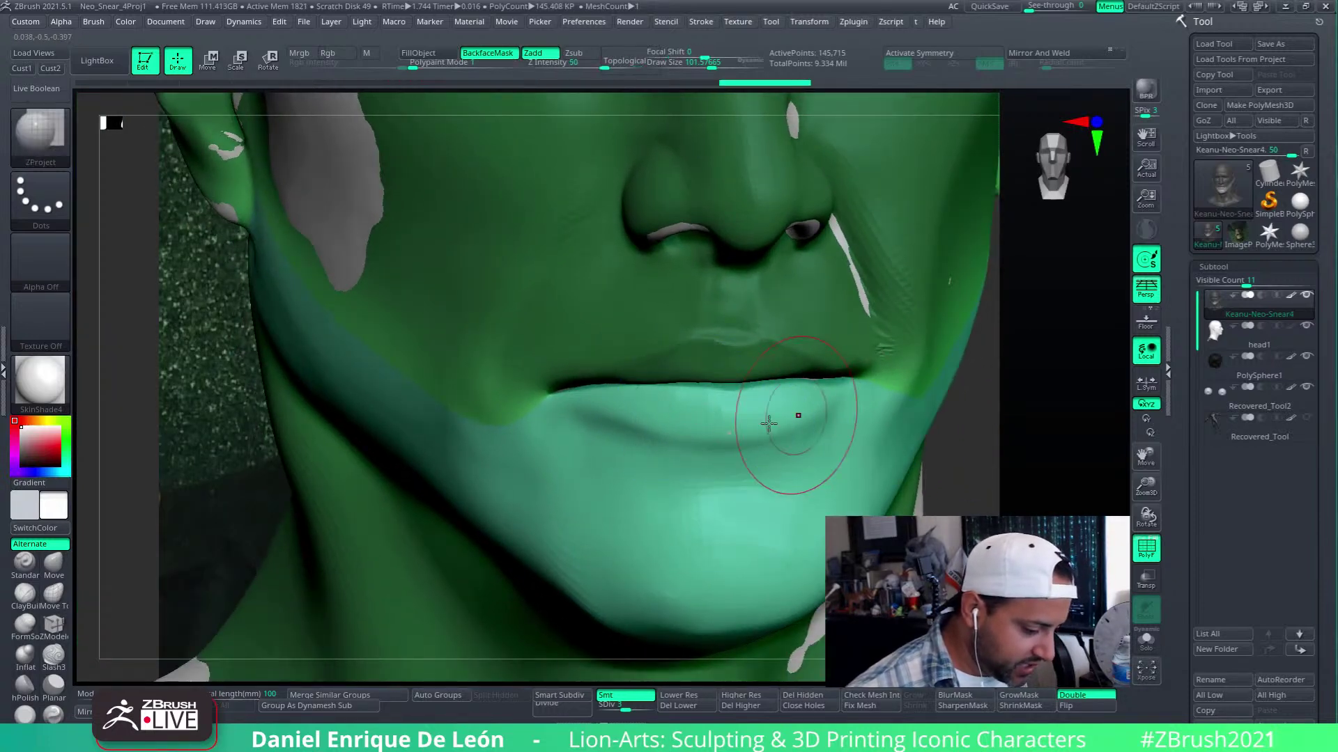
drag(767, 389, 725, 432)
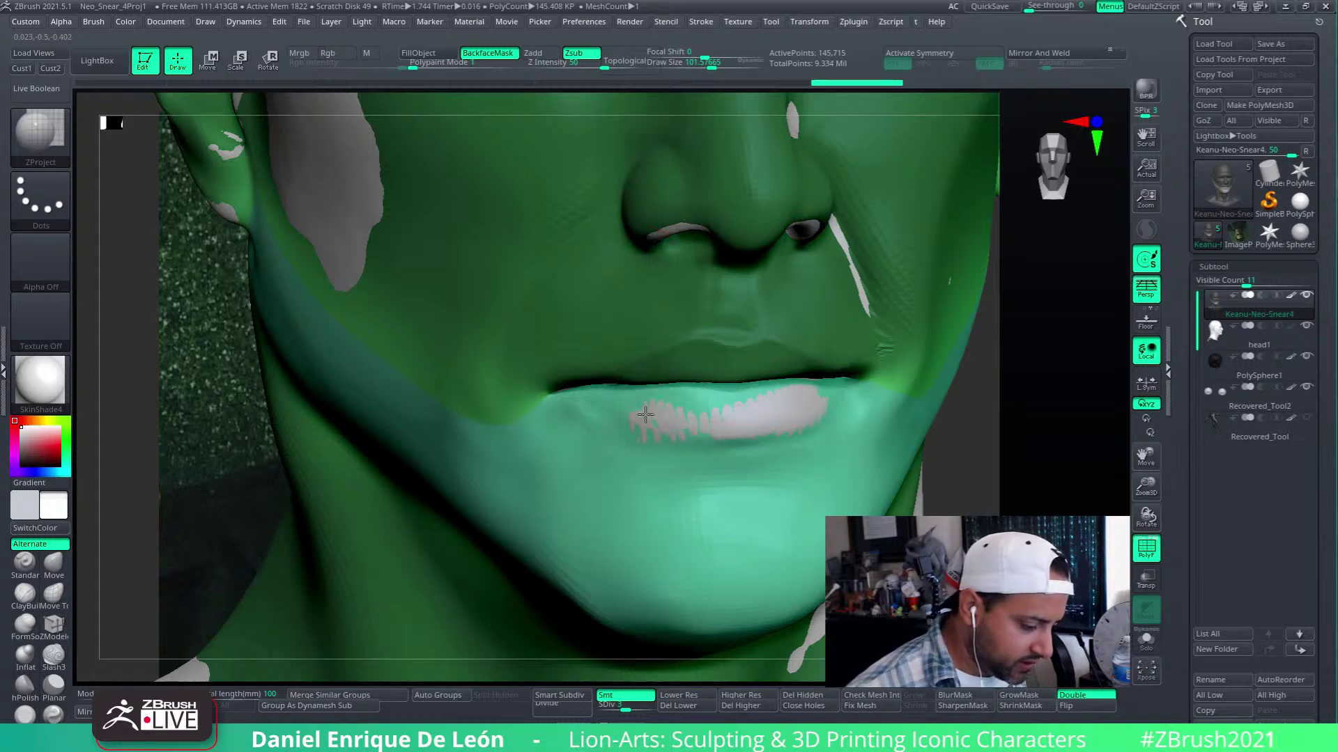
drag(645, 415, 668, 422)
Project the lower lip toward the right mouth corner onto the neutral head, and select the head1 subtool
mouse_move(678, 421)
right_down()
mouse_move(643, 427)
mouse_move(585, 404)
right_up()
key(shift)
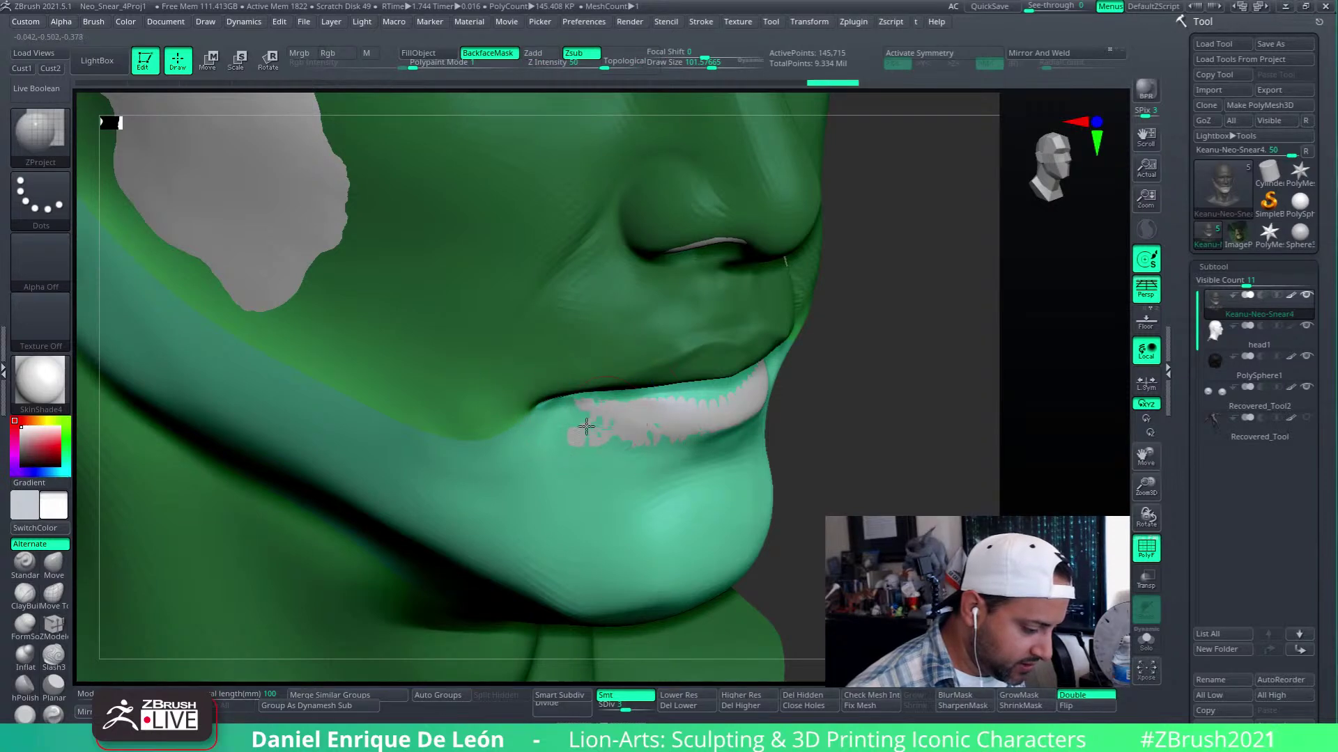
mouse_move(610, 422)
right_down()
mouse_move(642, 403)
mouse_move(606, 442)
mouse_move(560, 383)
mouse_move(578, 439)
mouse_move(555, 311)
right_up()
key(ctrl)
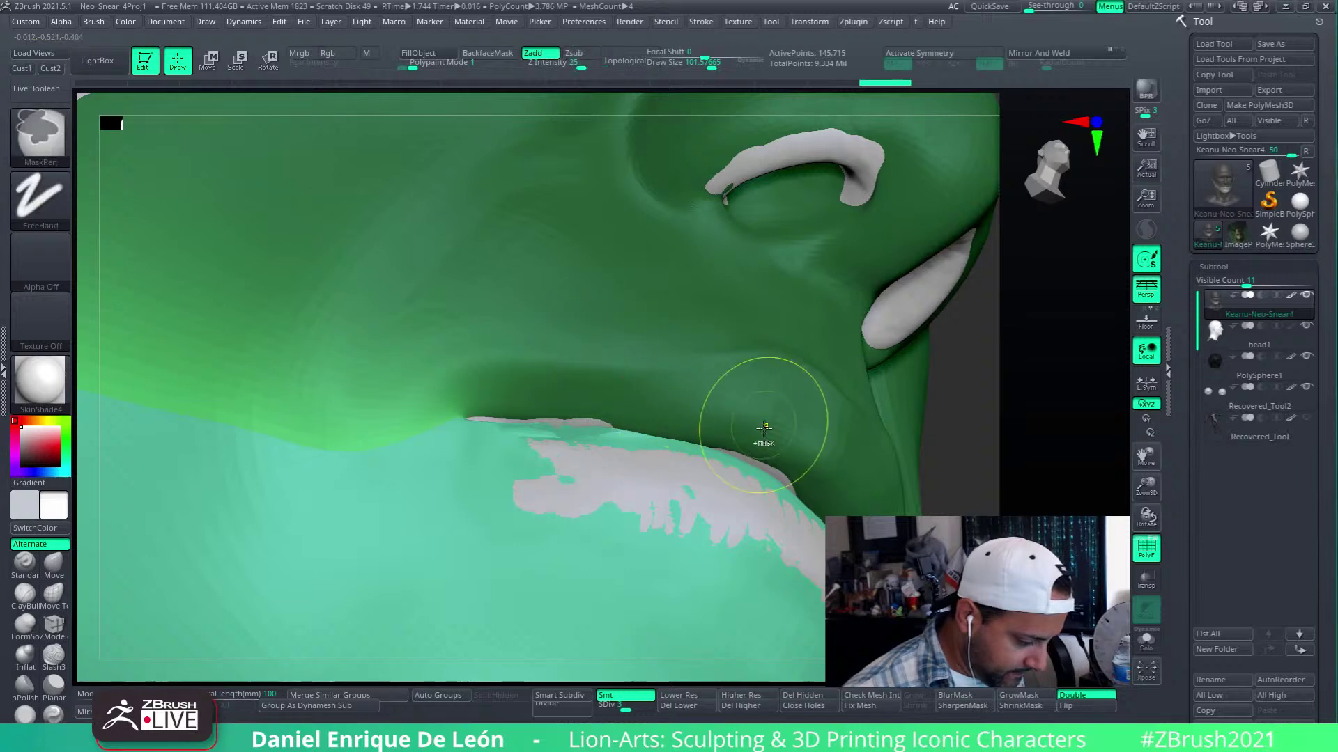
mouse_move(713, 443)
right_down()
mouse_move(676, 478)
mouse_move(687, 418)
mouse_move(998, 307)
right_up()
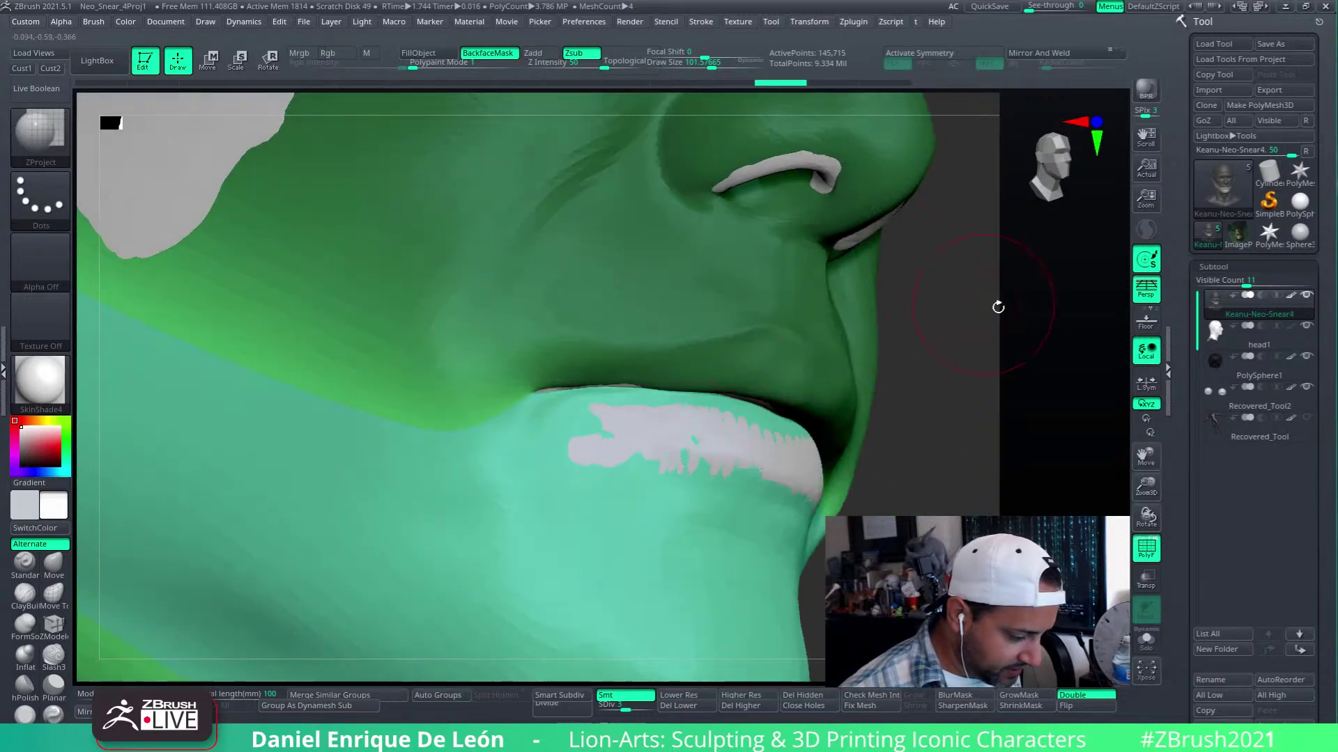
click(1218, 340)
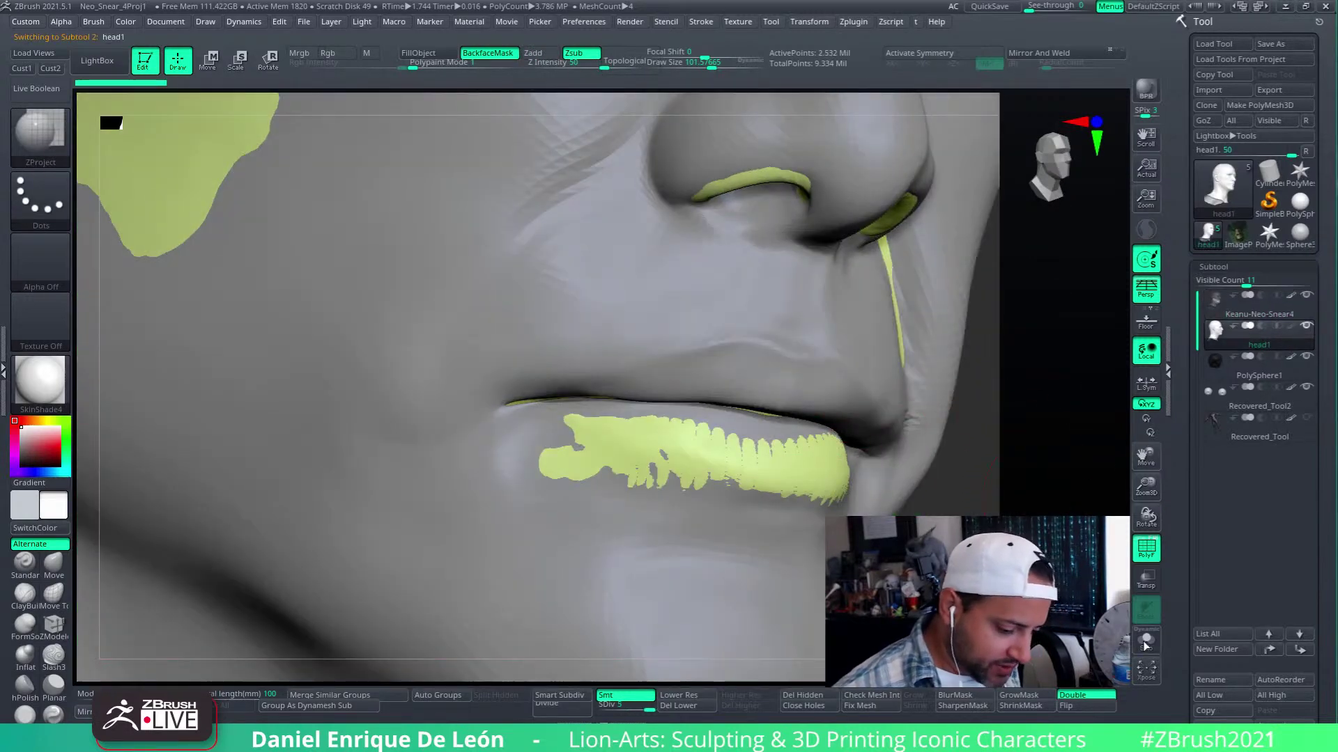
Isolate the head1 subtool, inspect its wireframe around the mouth and in profile, and bring back the other subtools
click(1146, 642)
mouse_move(866, 448)
right_down()
mouse_move(792, 388)
mouse_move(836, 383)
mouse_move(1077, 481)
right_up()
click(1141, 549)
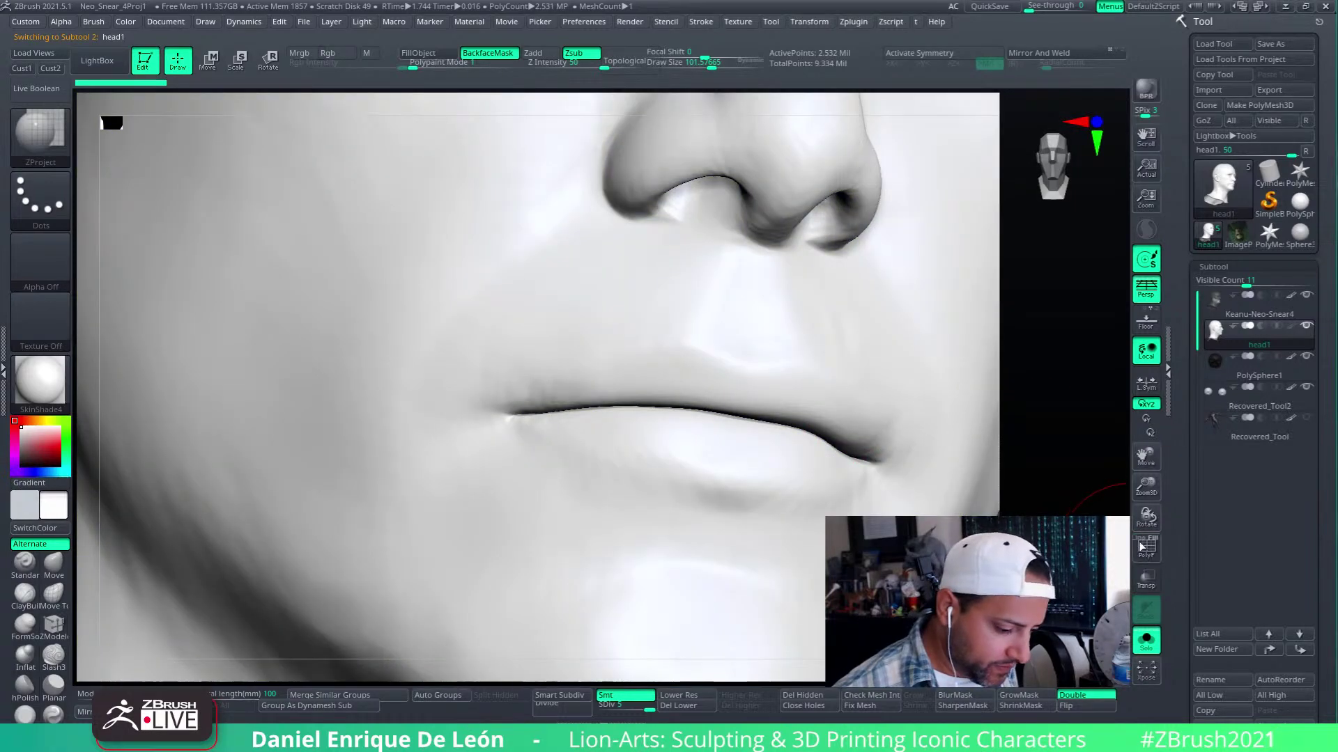
click(1141, 548)
click(1141, 548)
ctrl+right_drag(1097, 460, 941, 480)
click(1141, 548)
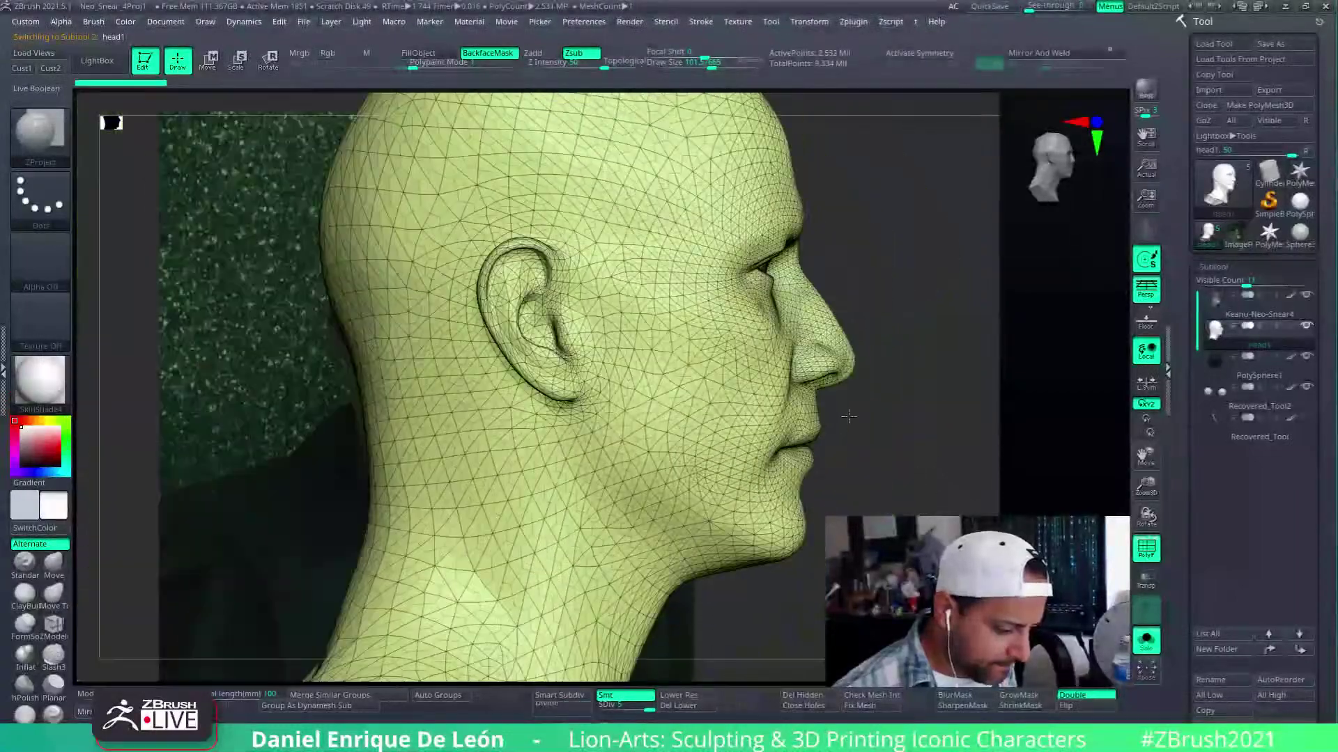
right_drag(848, 417, 965, 452)
click(1147, 643)
right_drag(973, 505, 1021, 481)
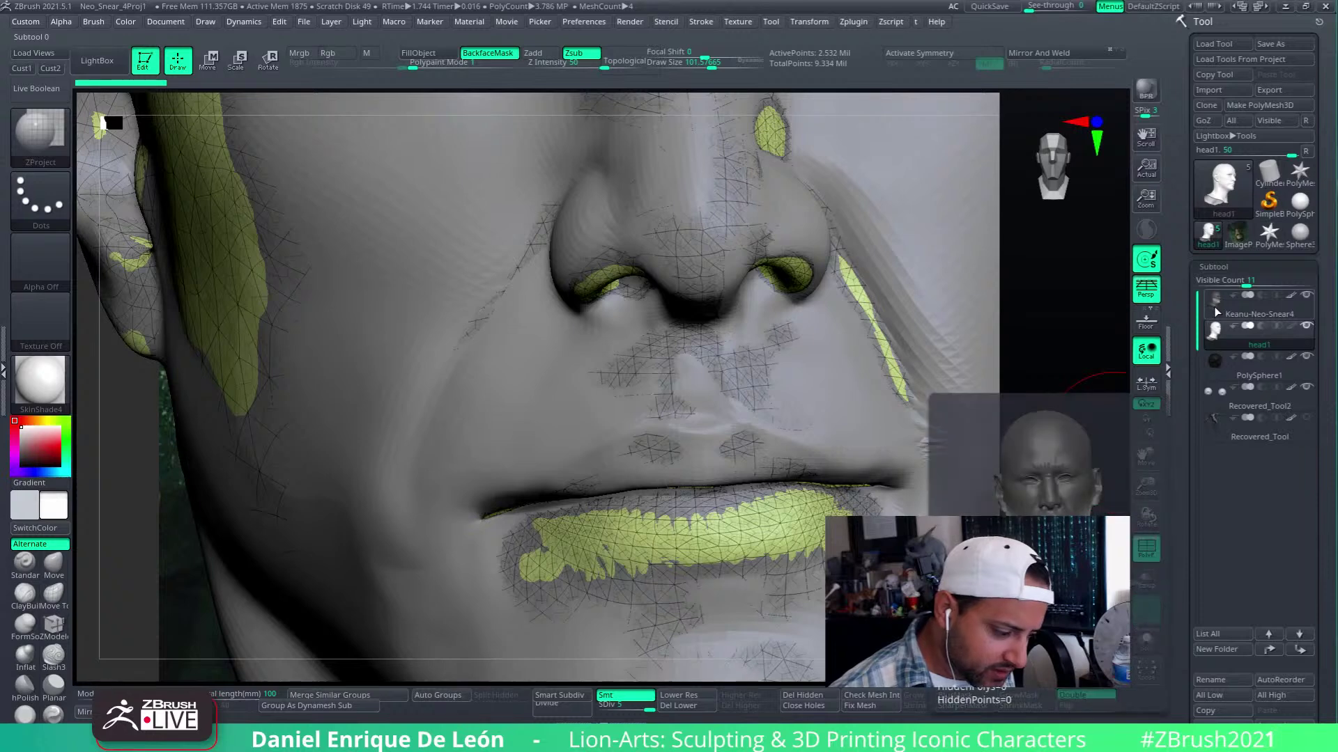
Select the Keanu-Neo-Snear4 subtool, hide its wireframe and subdivide it to level 4
click(1227, 326)
click(1213, 306)
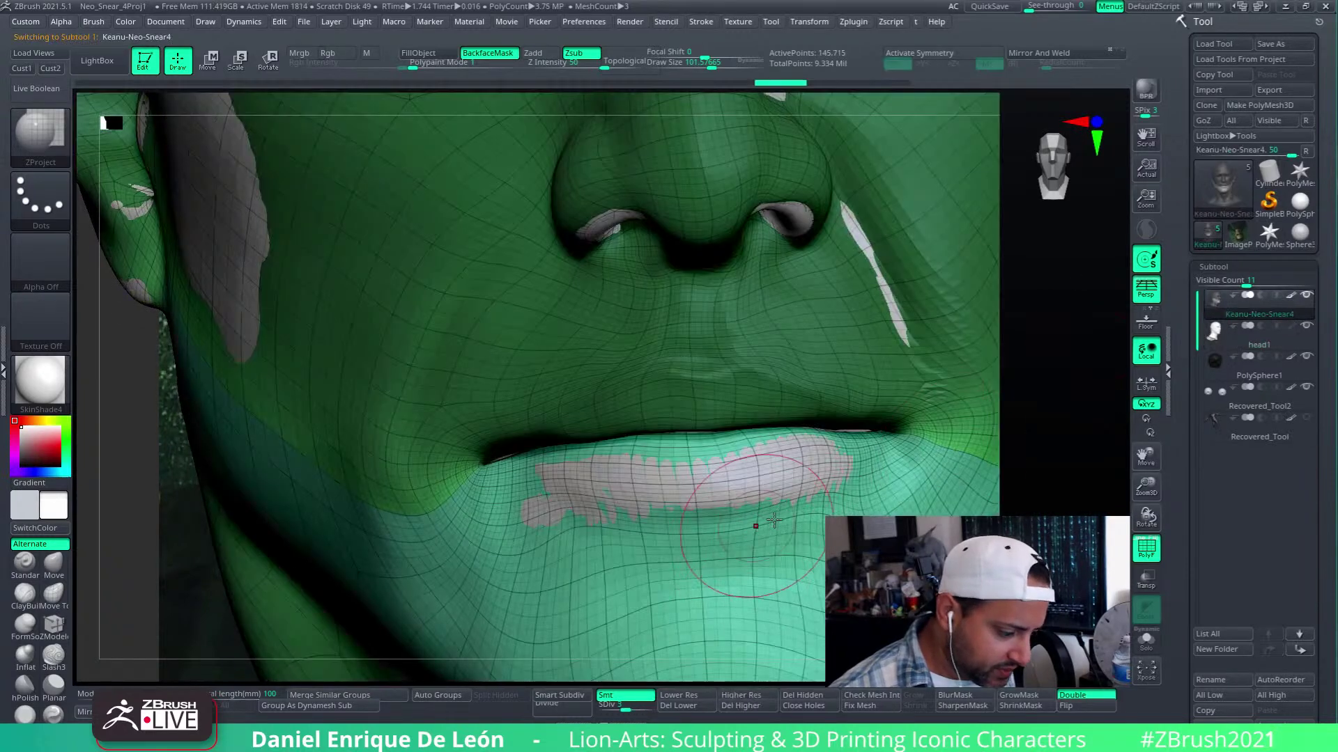
right_drag(757, 524, 918, 446)
click(1140, 552)
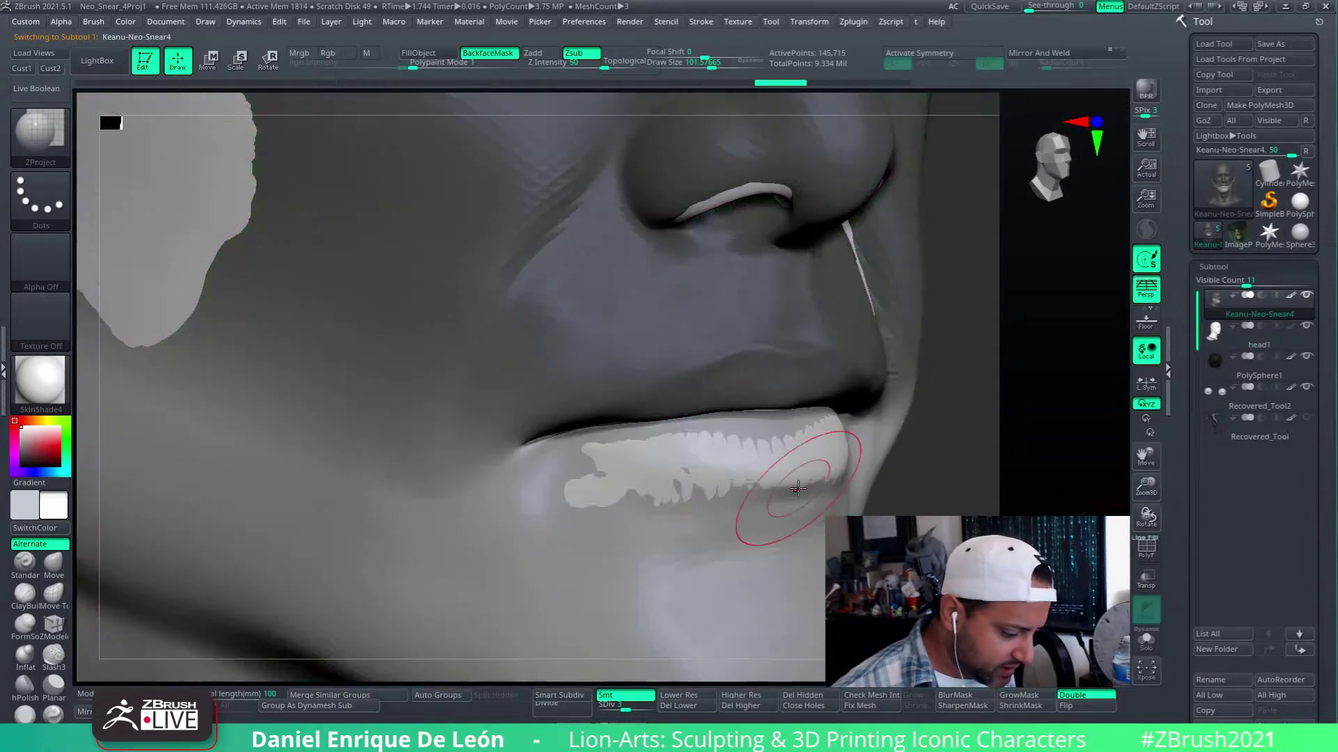
alt+right_drag(782, 493, 918, 498)
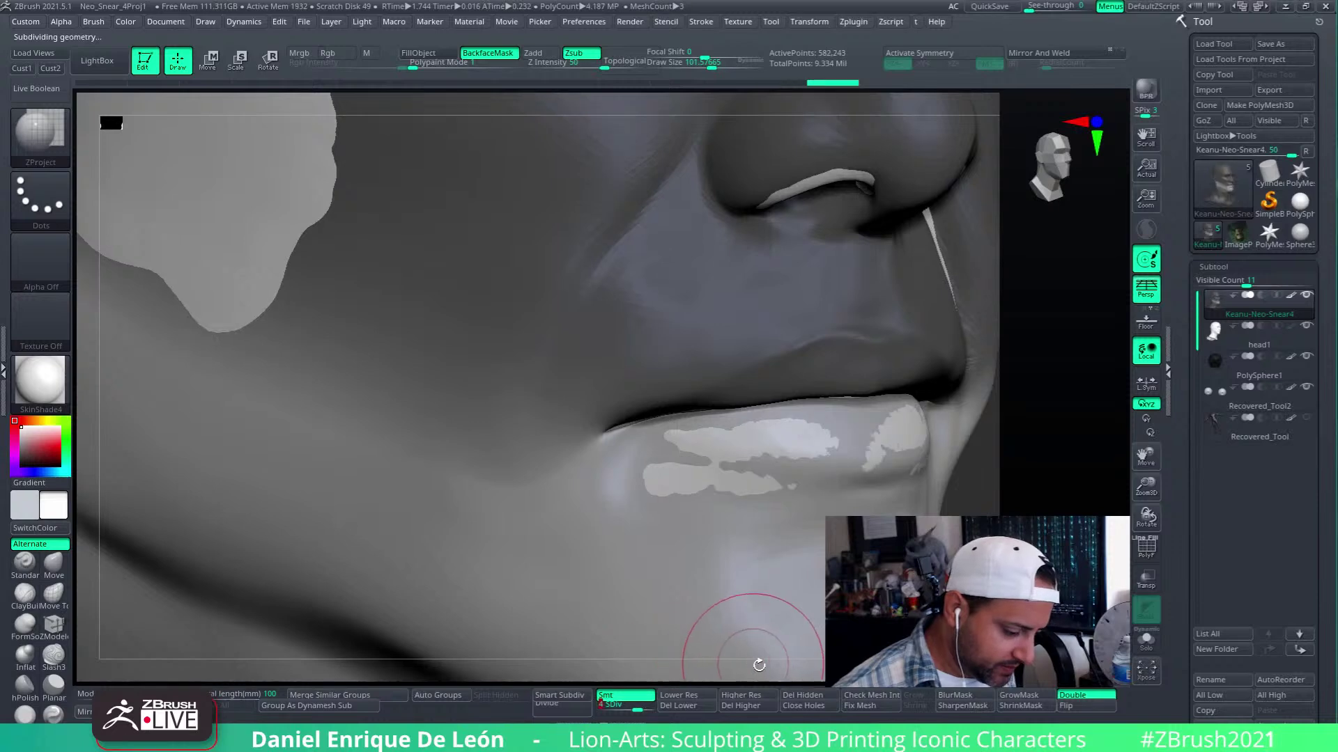
mouse_move(896, 497)
right_down()
mouse_move(934, 453)
mouse_move(877, 456)
mouse_move(817, 500)
mouse_move(840, 493)
mouse_move(814, 491)
mouse_move(802, 433)
mouse_move(845, 428)
mouse_move(850, 466)
right_up()
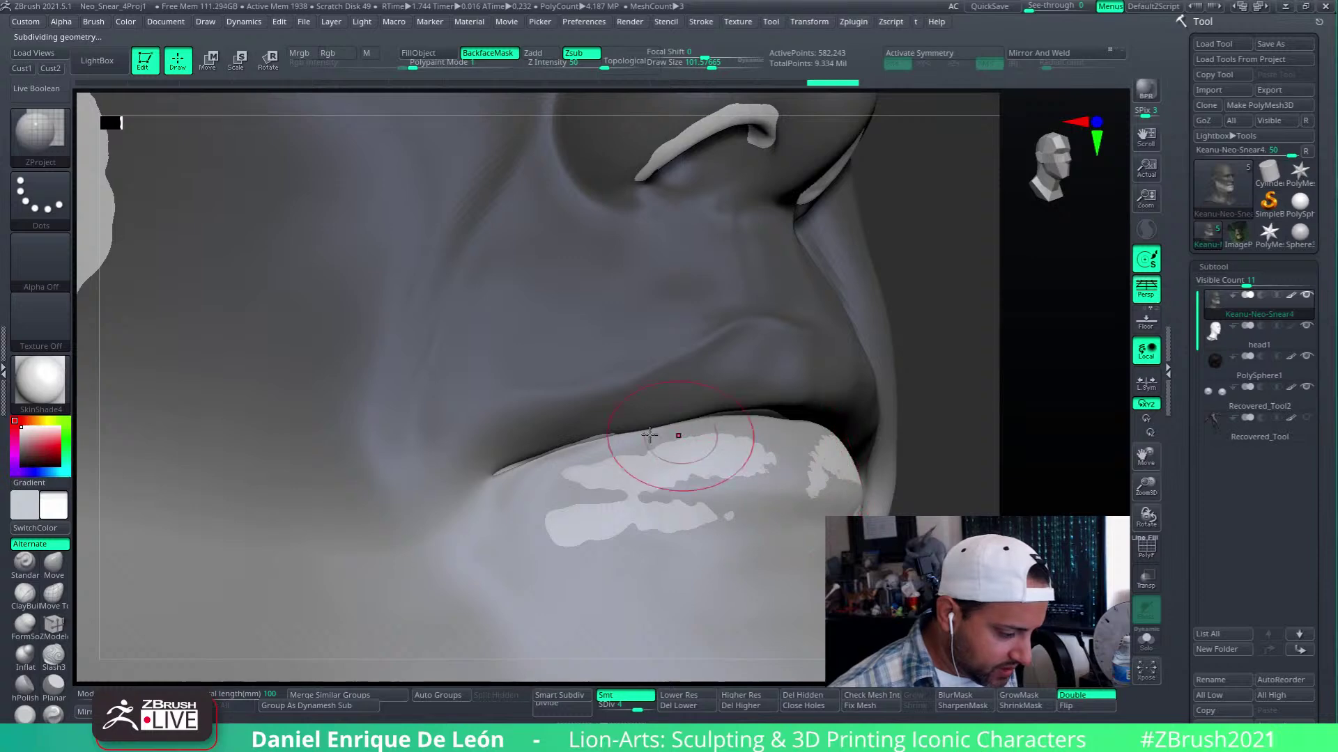
Isolate the Keanu-Neo-Snear4 head and smooth the upper edge of the lower lip near the right mouth corner
click(1146, 641)
mouse_move(746, 487)
right_down()
mouse_move(764, 487)
mouse_move(615, 441)
mouse_move(755, 416)
mouse_move(788, 478)
mouse_move(717, 464)
right_up()
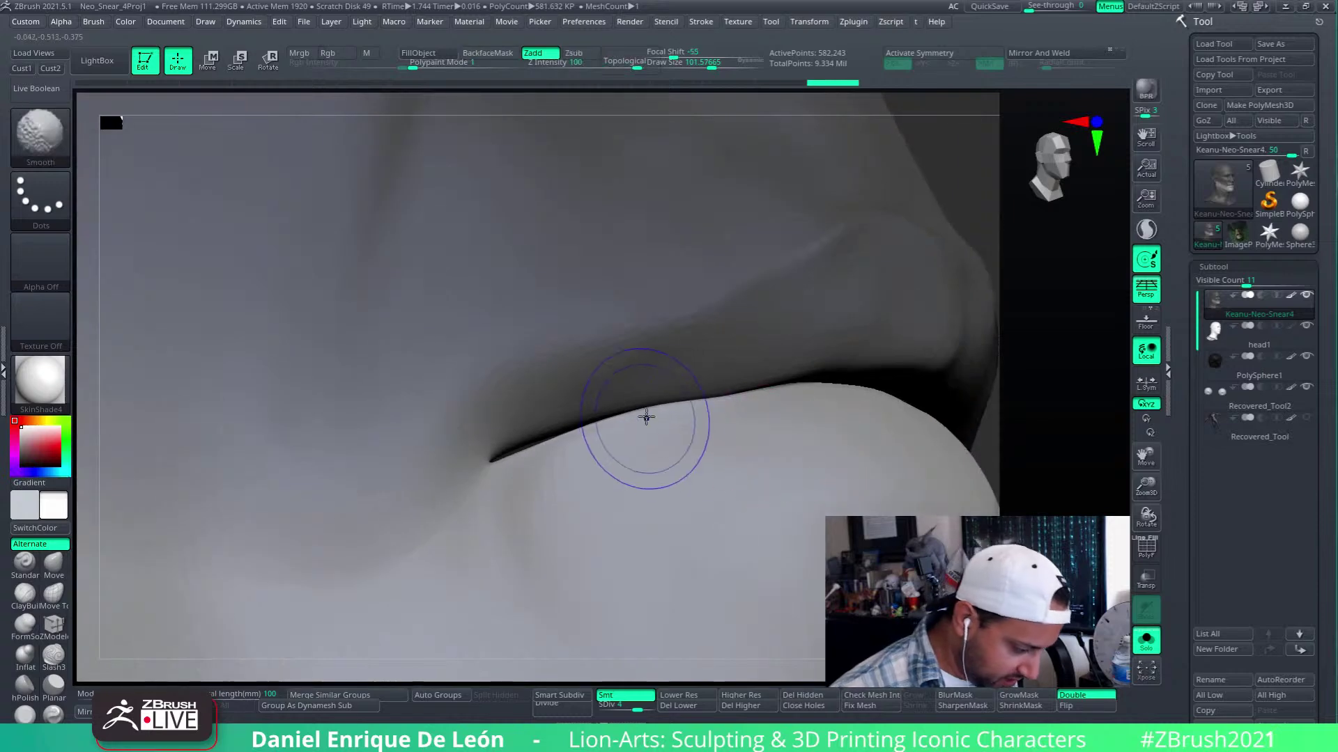
shift+drag(605, 428, 711, 428)
mouse_move(716, 430)
right_down()
mouse_move(740, 441)
mouse_move(664, 430)
mouse_move(686, 446)
right_up()
mouse_move(592, 430)
shift+mouse_down()
mouse_move(526, 480)
mouse_move(638, 449)
shift+mouse_up()
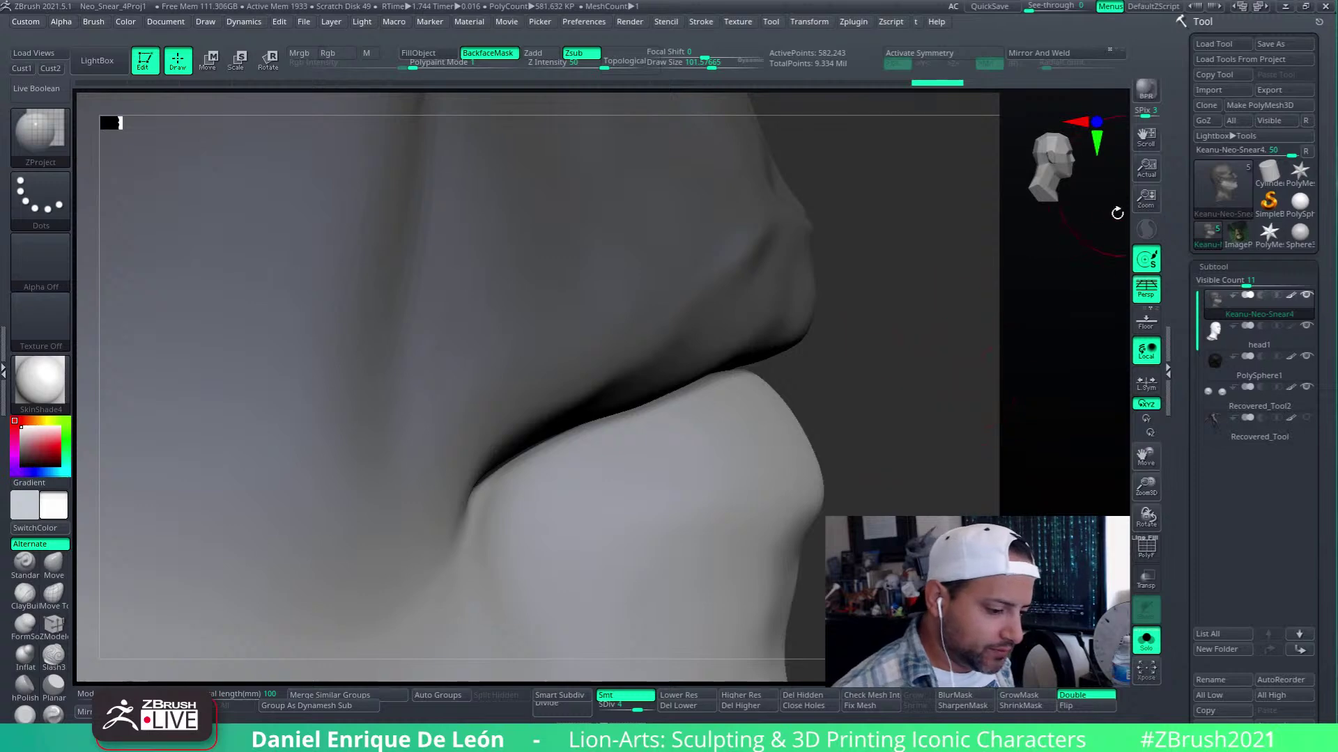
Bring back the other subtools and turn on the polygroup color display around the mouth
click(1150, 174)
alt+drag(964, 388, 1019, 342)
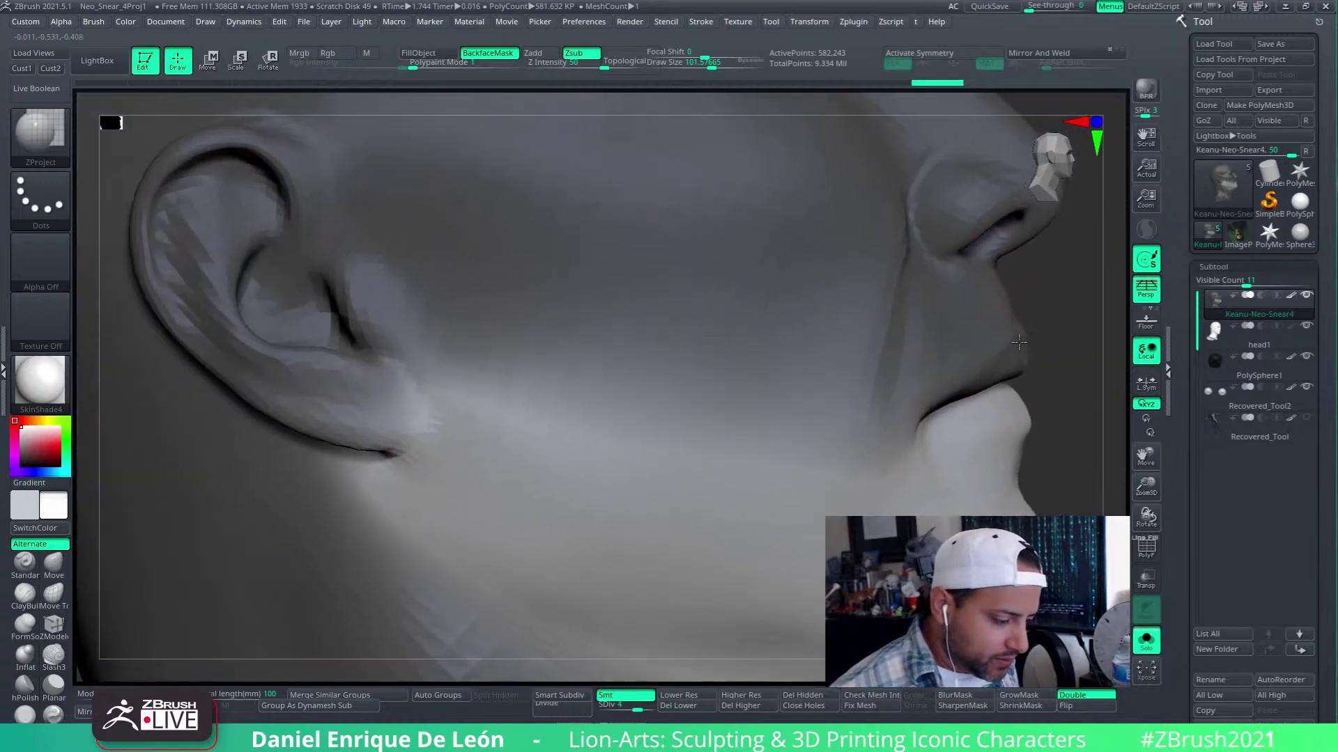
mouse_move(1088, 404)
mouse_down()
mouse_move(1018, 420)
mouse_move(1000, 410)
mouse_up()
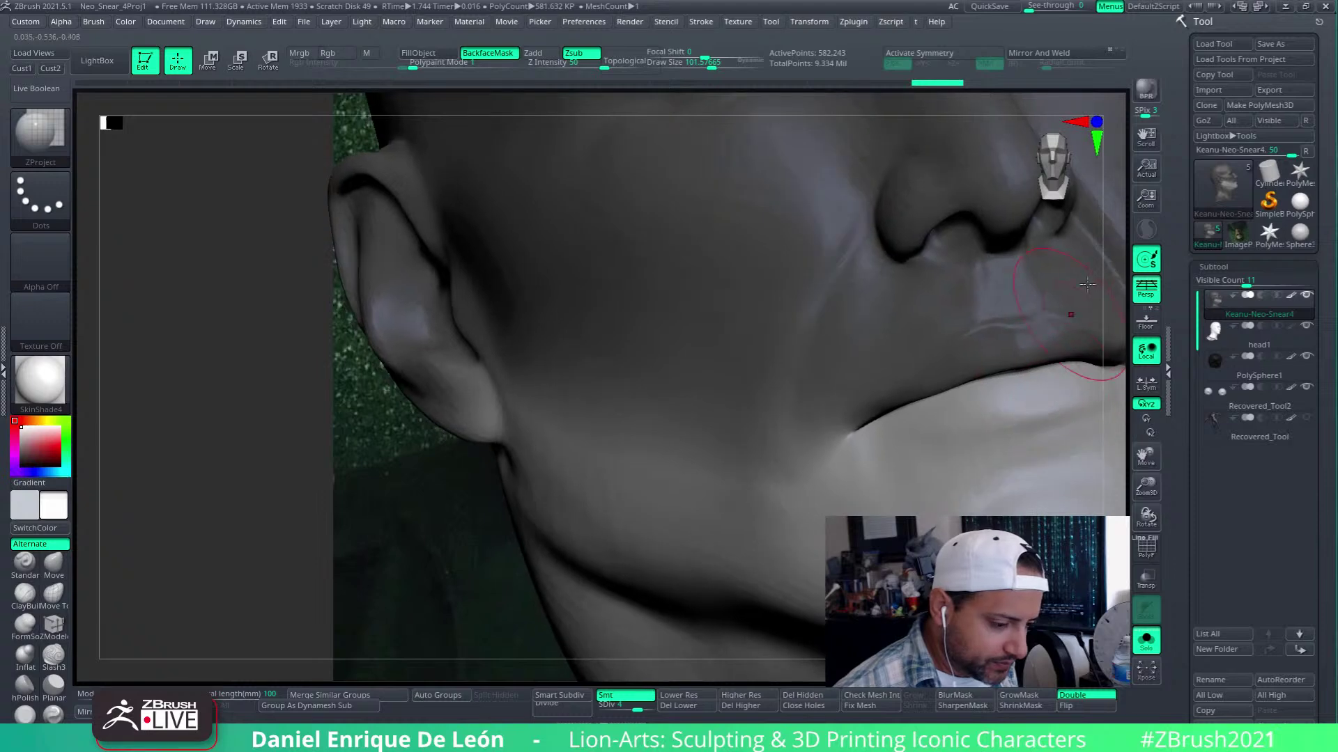
drag(1149, 137, 1053, 140)
alt+drag(1077, 300, 1099, 289)
drag(1151, 140, 1183, 141)
drag(1119, 362, 978, 455)
click(1146, 591)
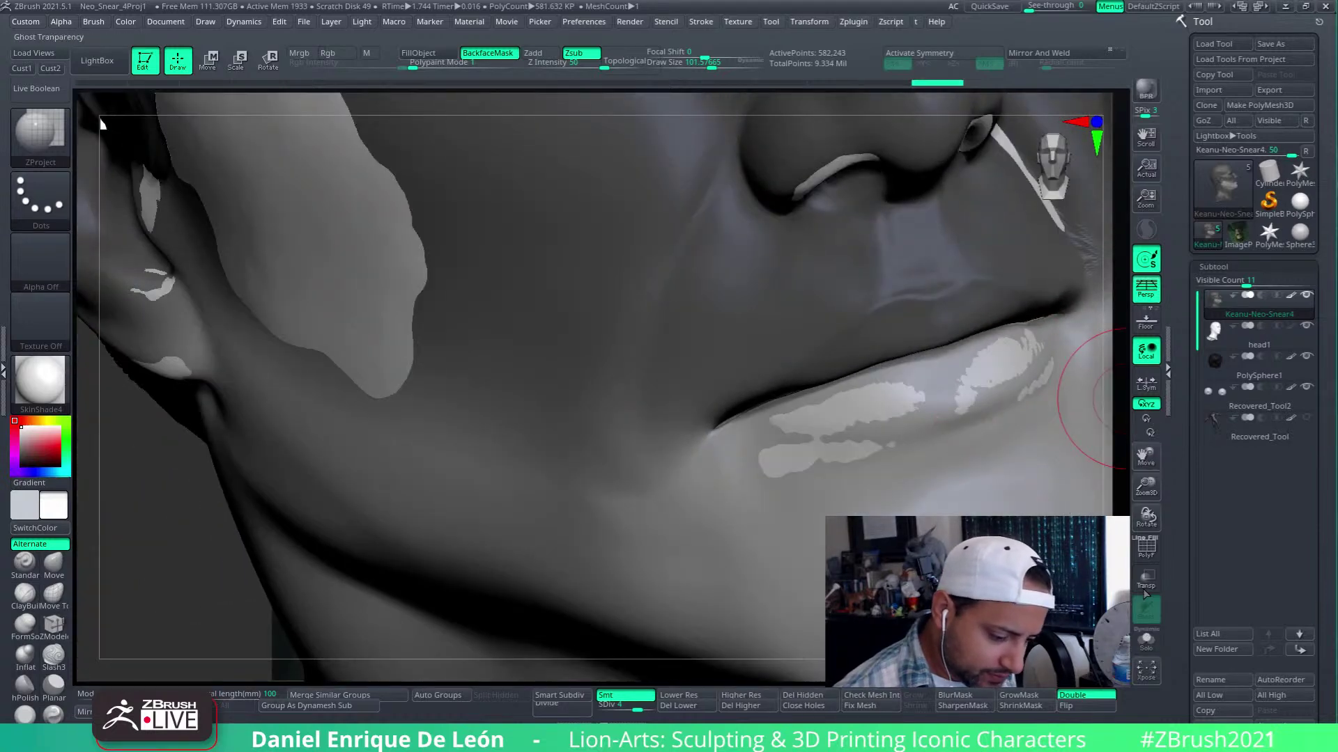
click(1153, 552)
click(1140, 544)
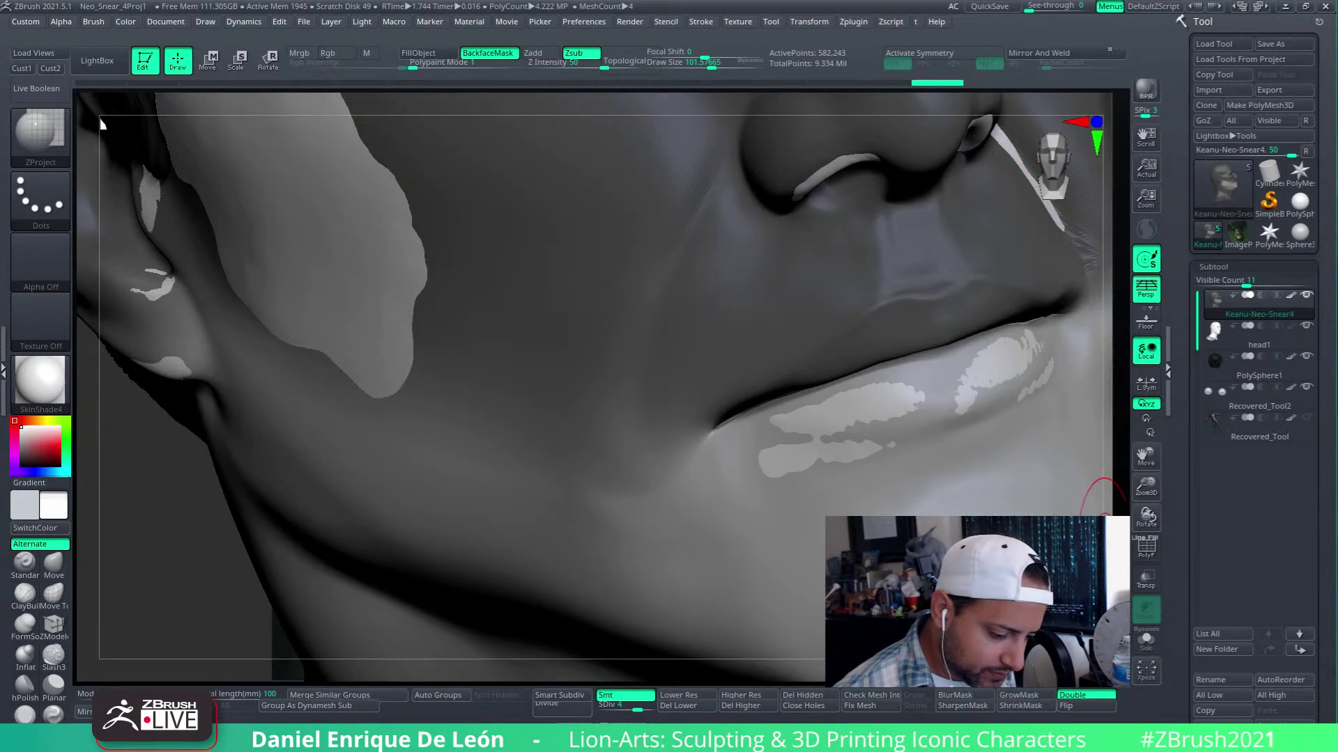
click(1139, 544)
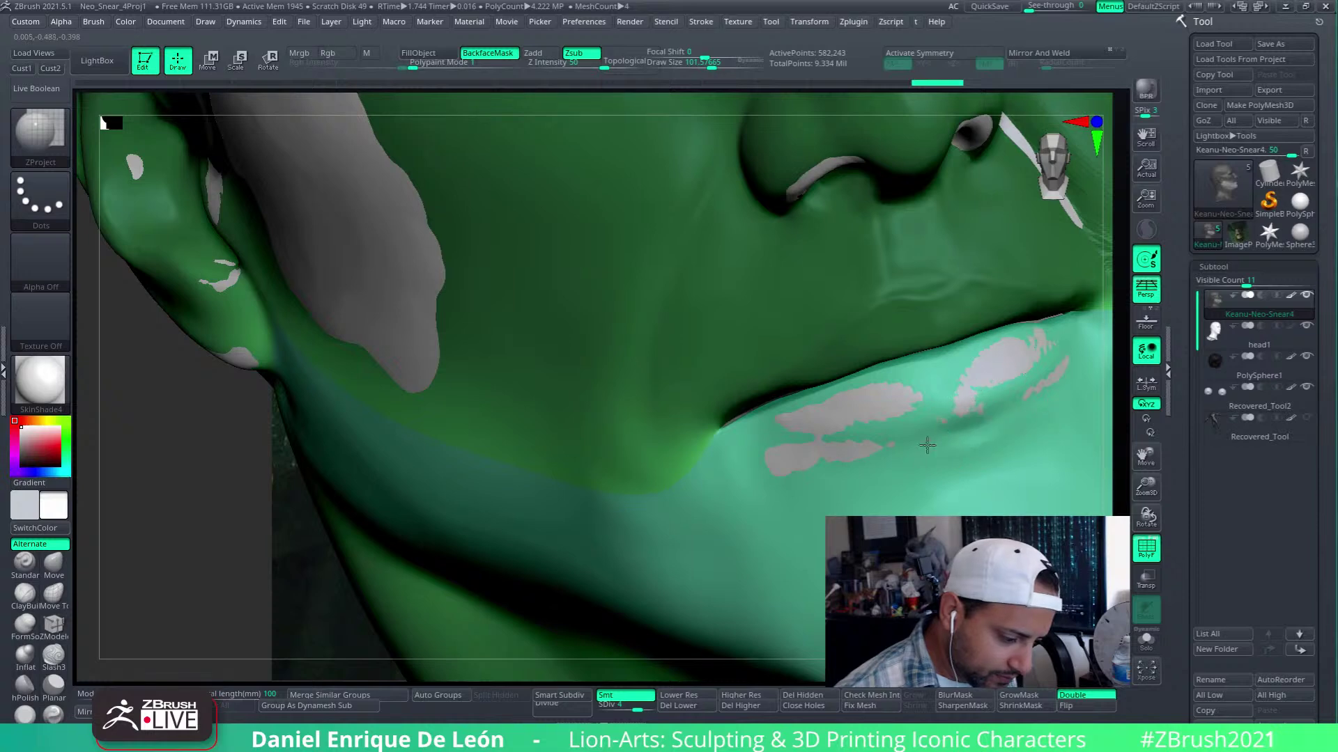
Project the middle and left part of the lower lip onto the neutral head, reducing the ZProject draw size to about 63
drag(922, 399, 964, 389)
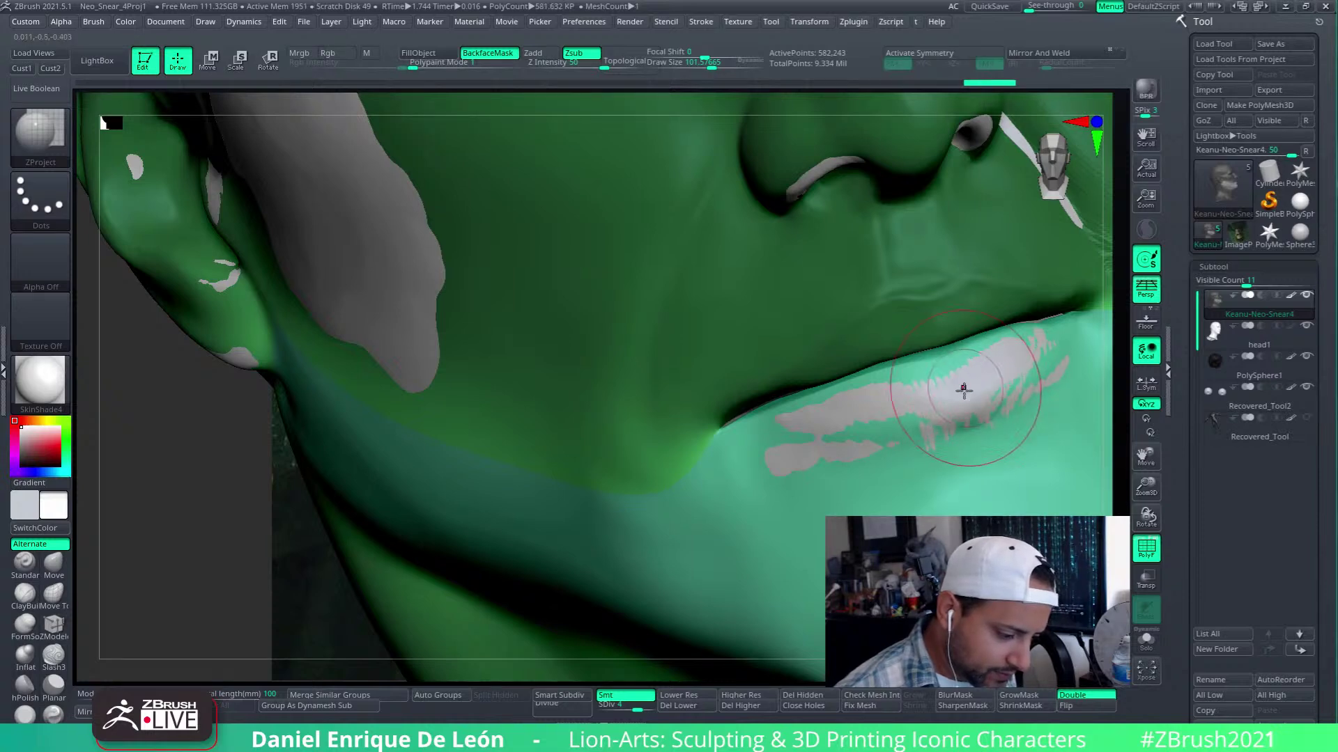
right_drag(965, 389, 921, 403)
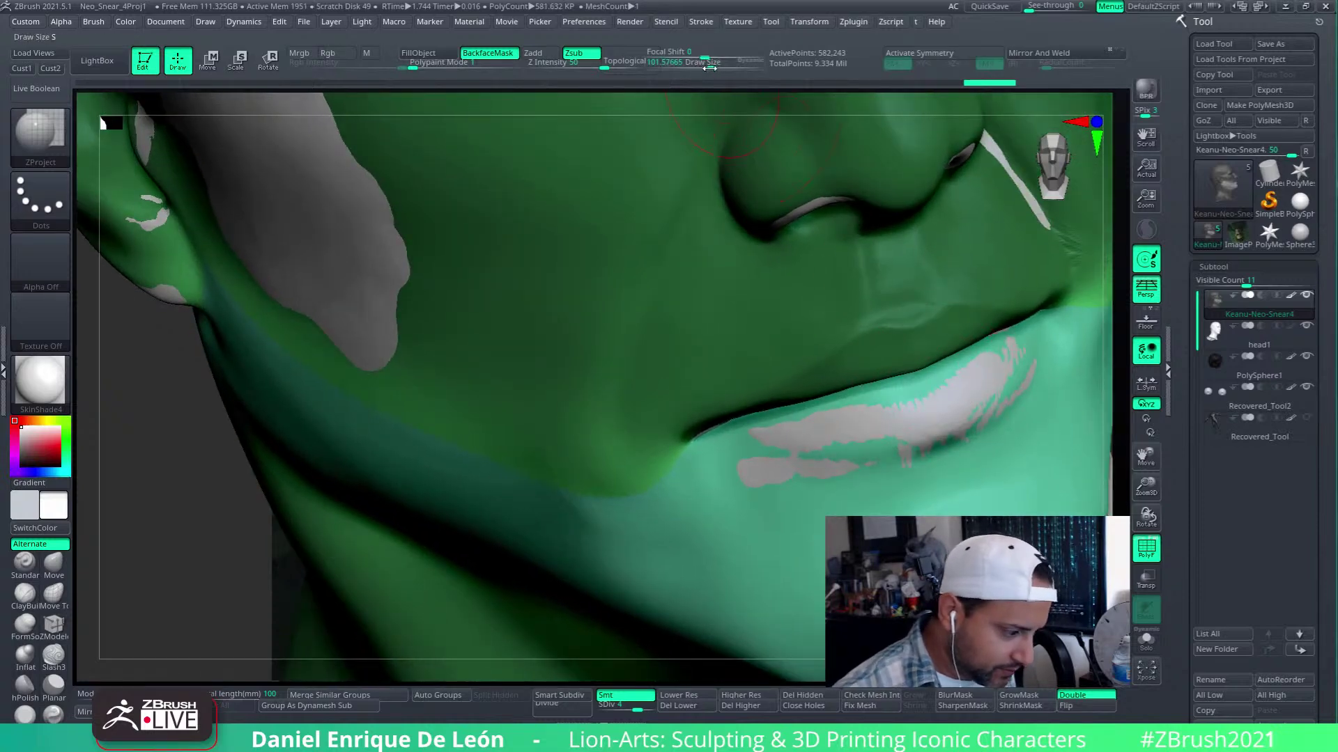
drag(720, 63, 712, 64)
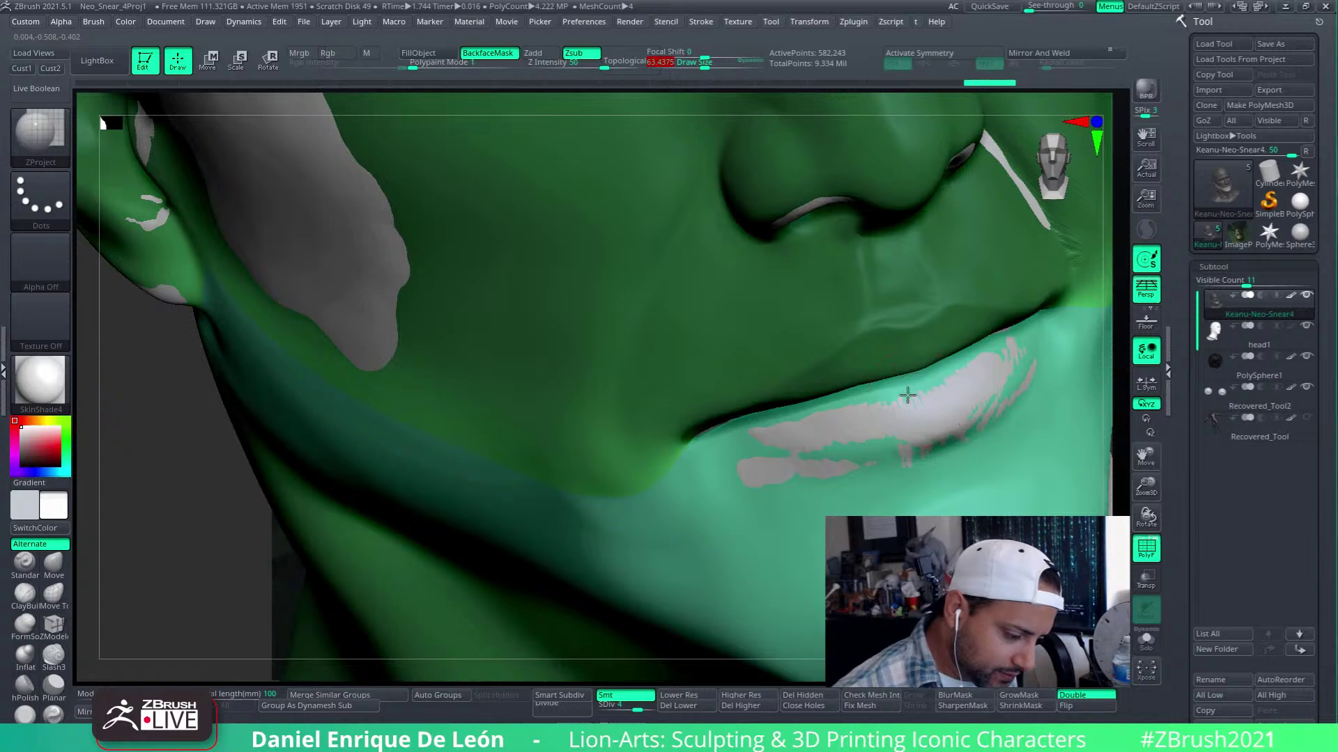
right_drag(944, 387, 984, 416)
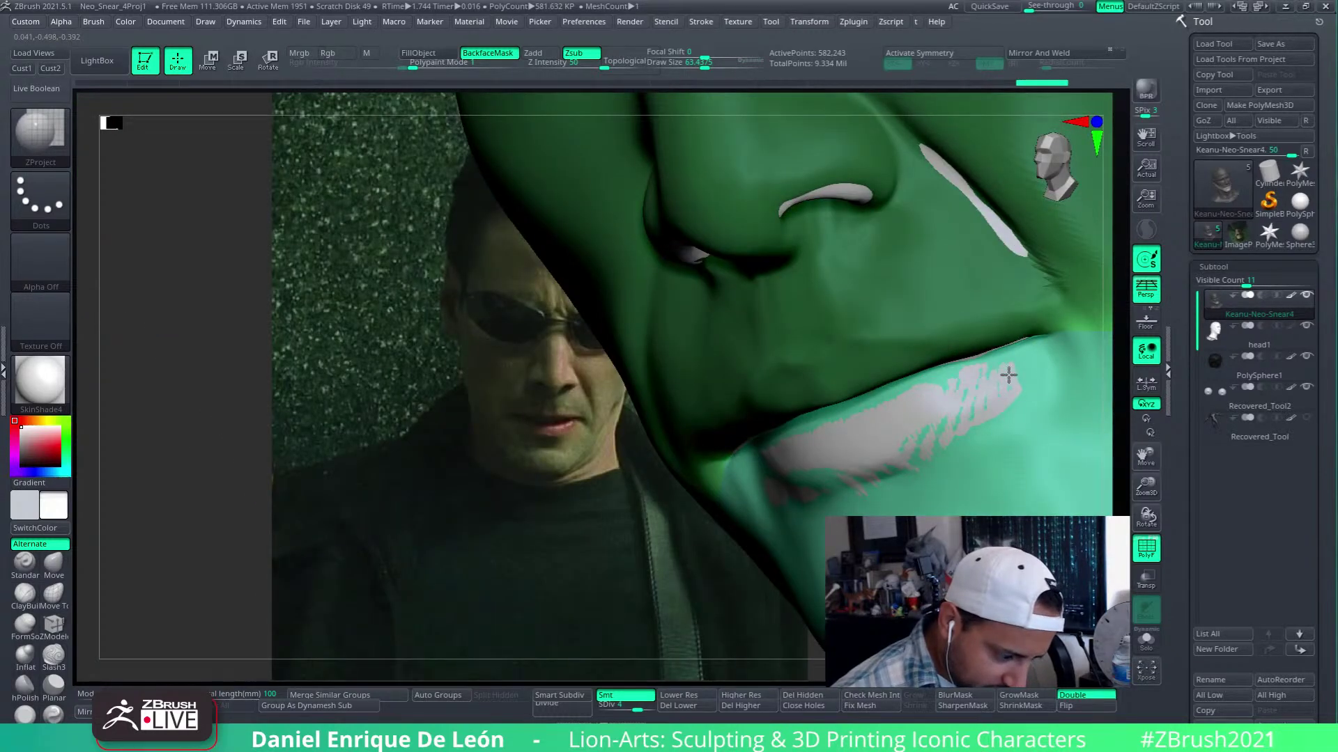
right_drag(1008, 375, 995, 374)
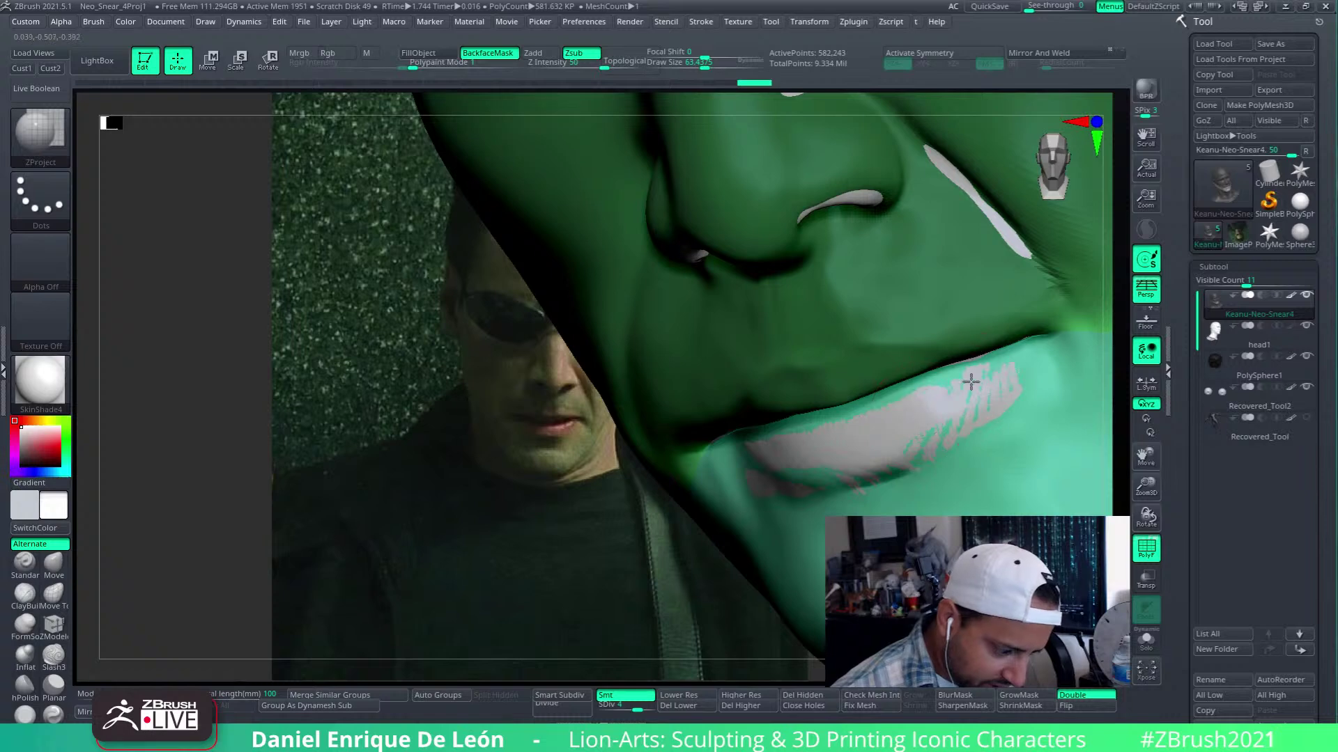
mouse_move(964, 429)
right_down()
mouse_move(1024, 385)
mouse_move(952, 412)
mouse_move(985, 388)
right_up()
Project the skin beside the left mouth corner and smooth the crease there
mouse_move(1016, 409)
mouse_down()
mouse_move(978, 380)
mouse_move(1017, 398)
mouse_up()
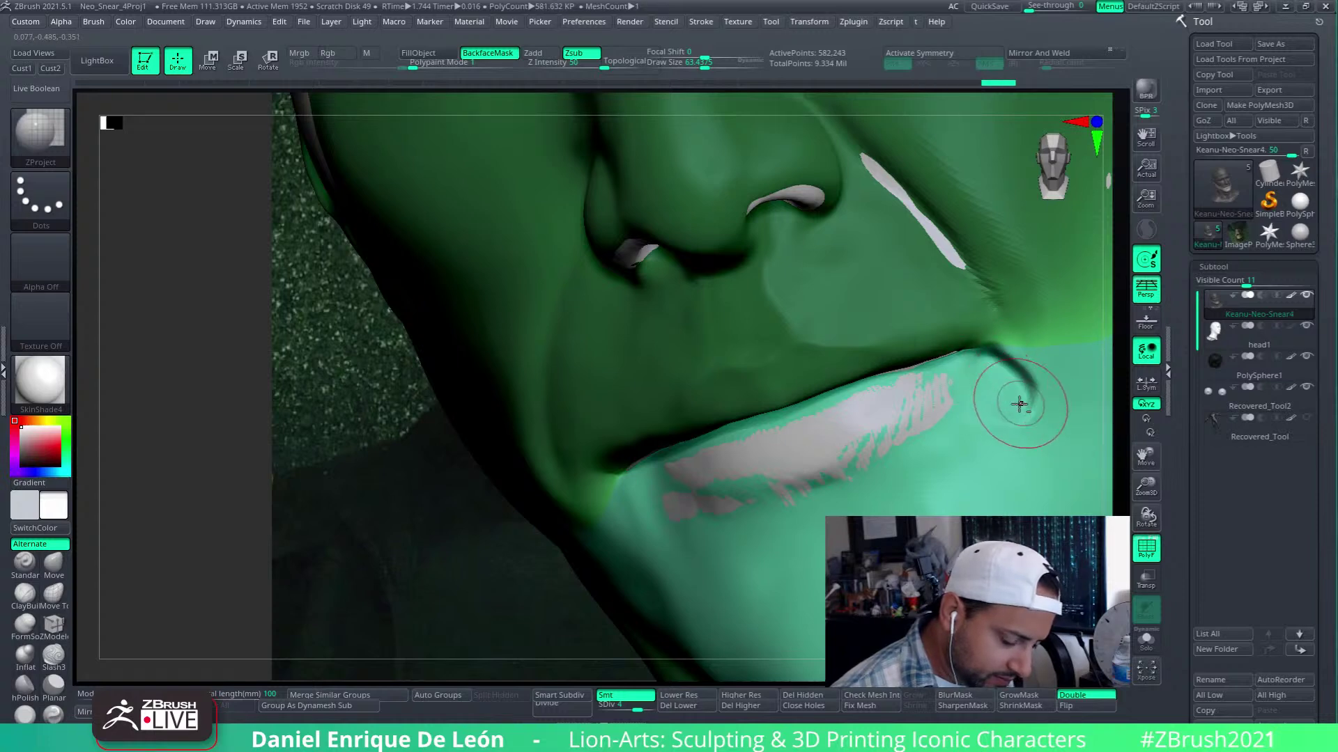
right_drag(1018, 397, 989, 321)
key(shift)
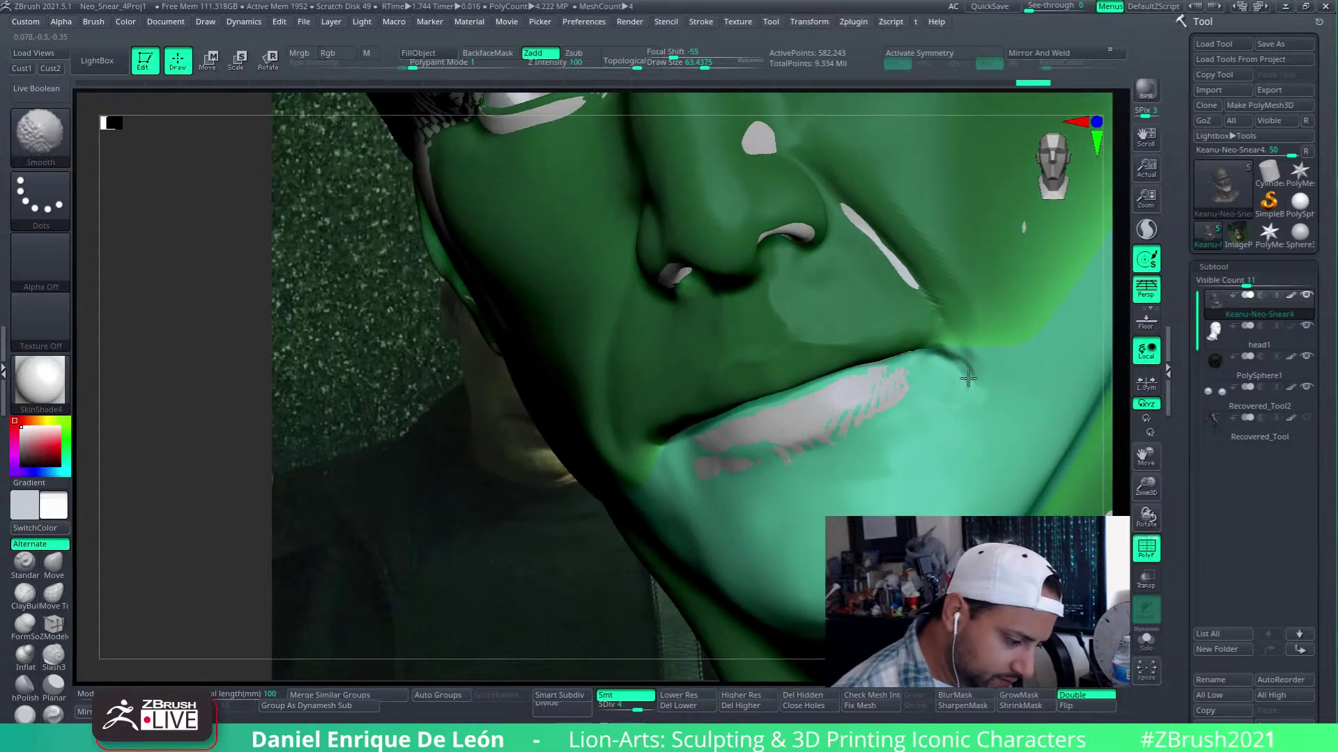
shift+drag(945, 357, 971, 397)
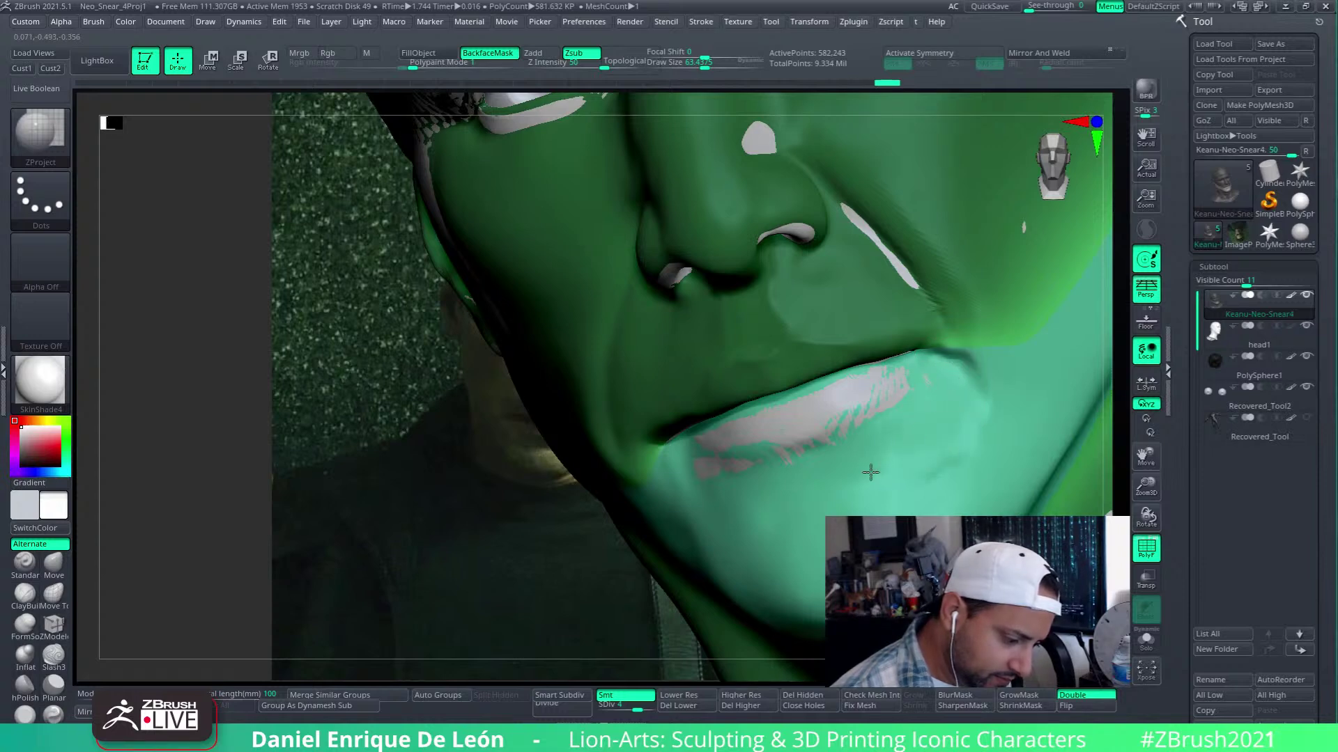
Project the area below the lower lip in Zsub, and project and smooth the skin around the right mouth corner
right_drag(870, 472, 866, 391)
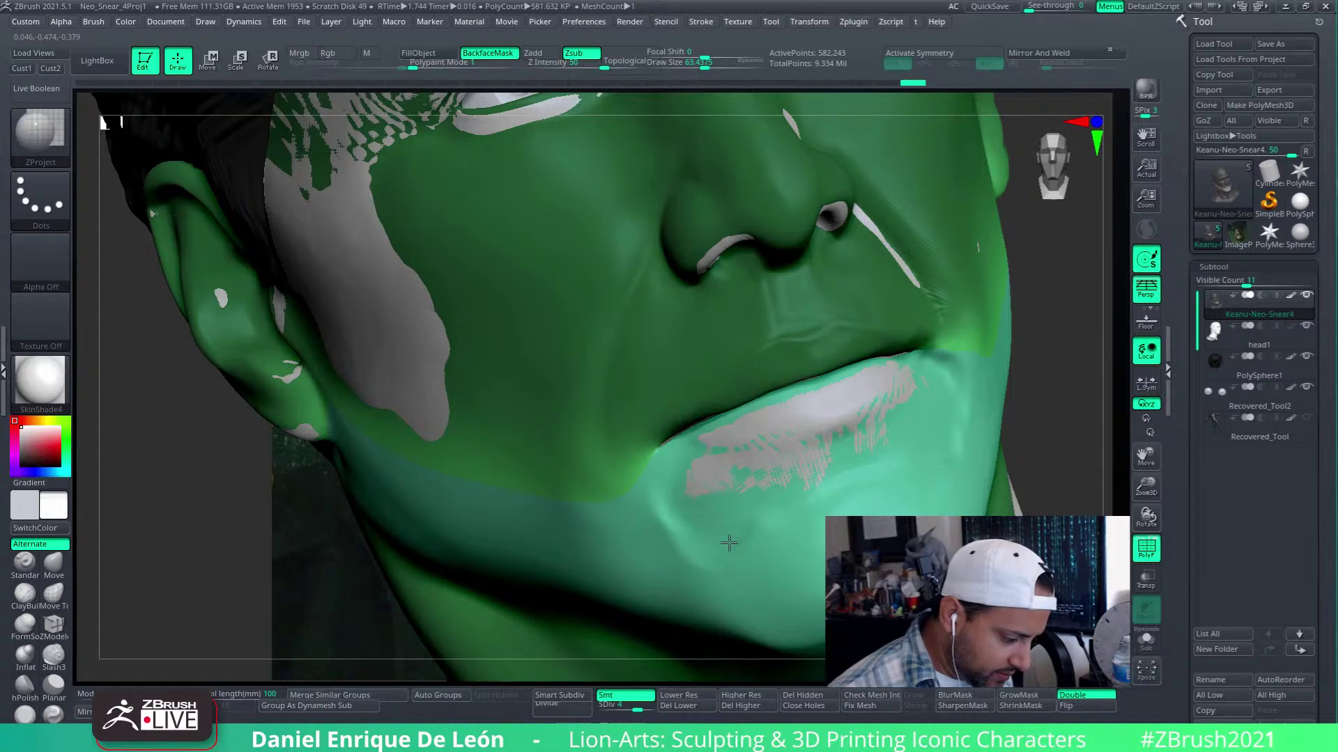
right_drag(820, 472, 876, 425)
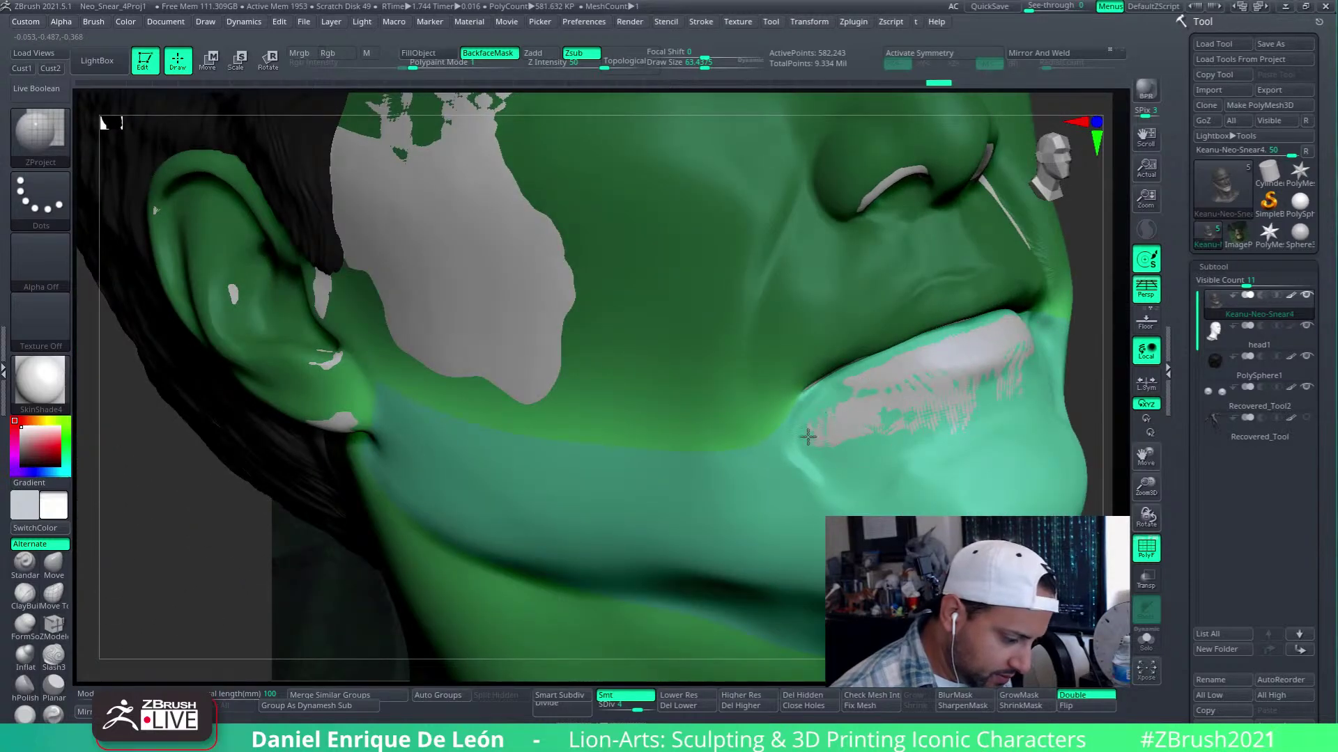
key(shift)
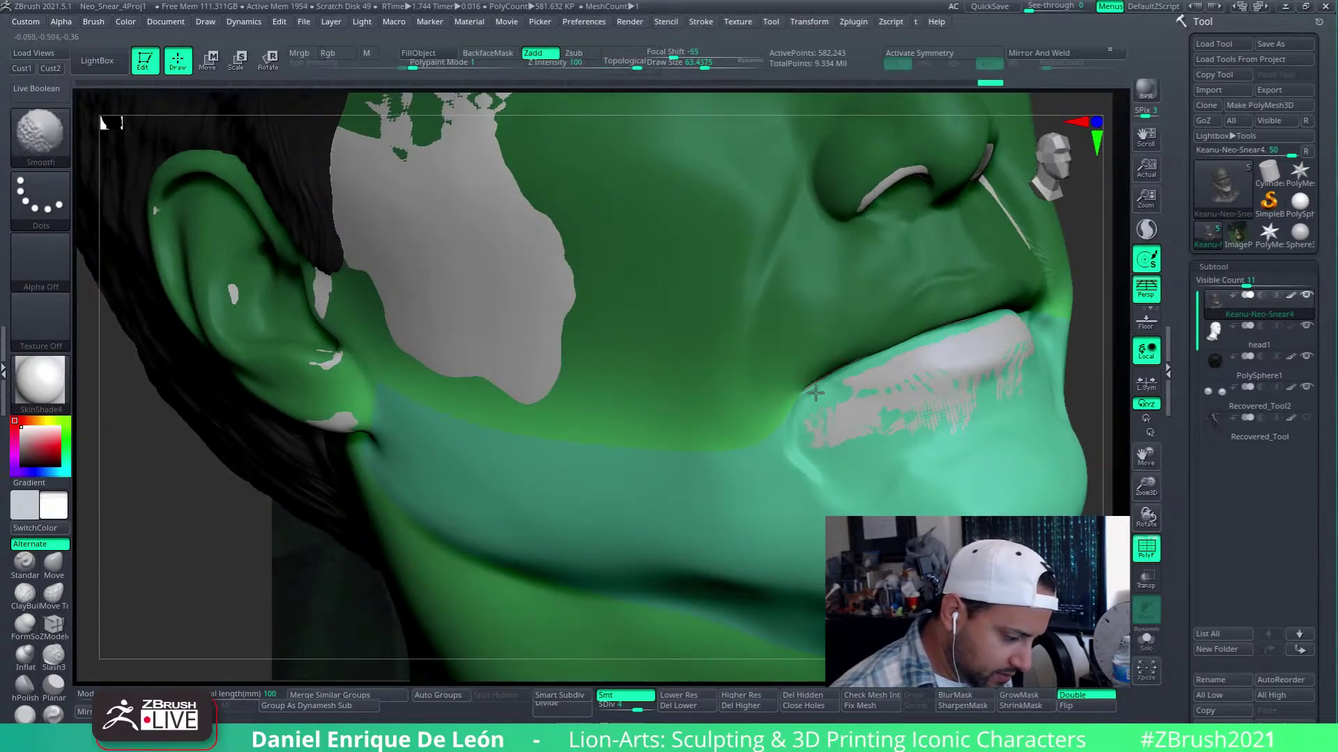
shift+drag(810, 461, 815, 451)
mouse_move(833, 423)
mouse_down()
mouse_move(815, 460)
mouse_move(788, 460)
mouse_move(796, 479)
mouse_up()
right_drag(838, 444, 871, 459)
drag(805, 458, 781, 434)
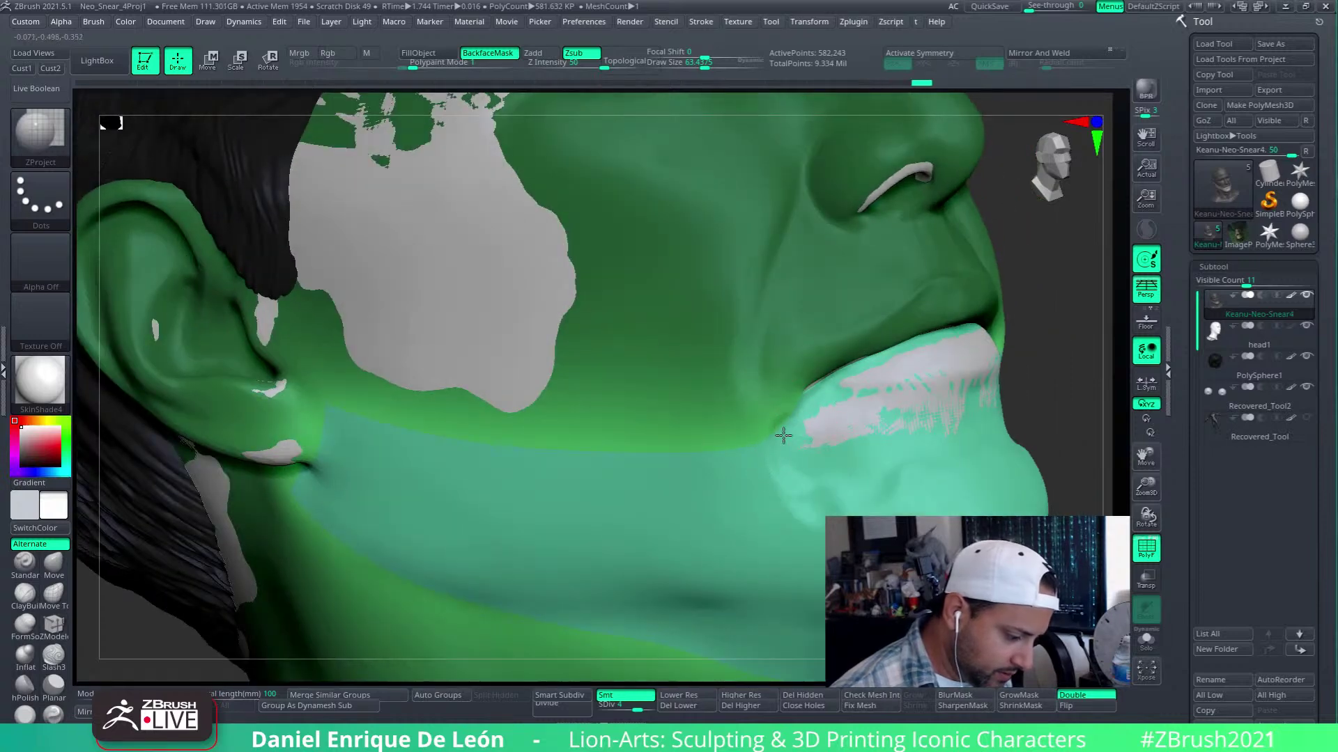
key(shift)
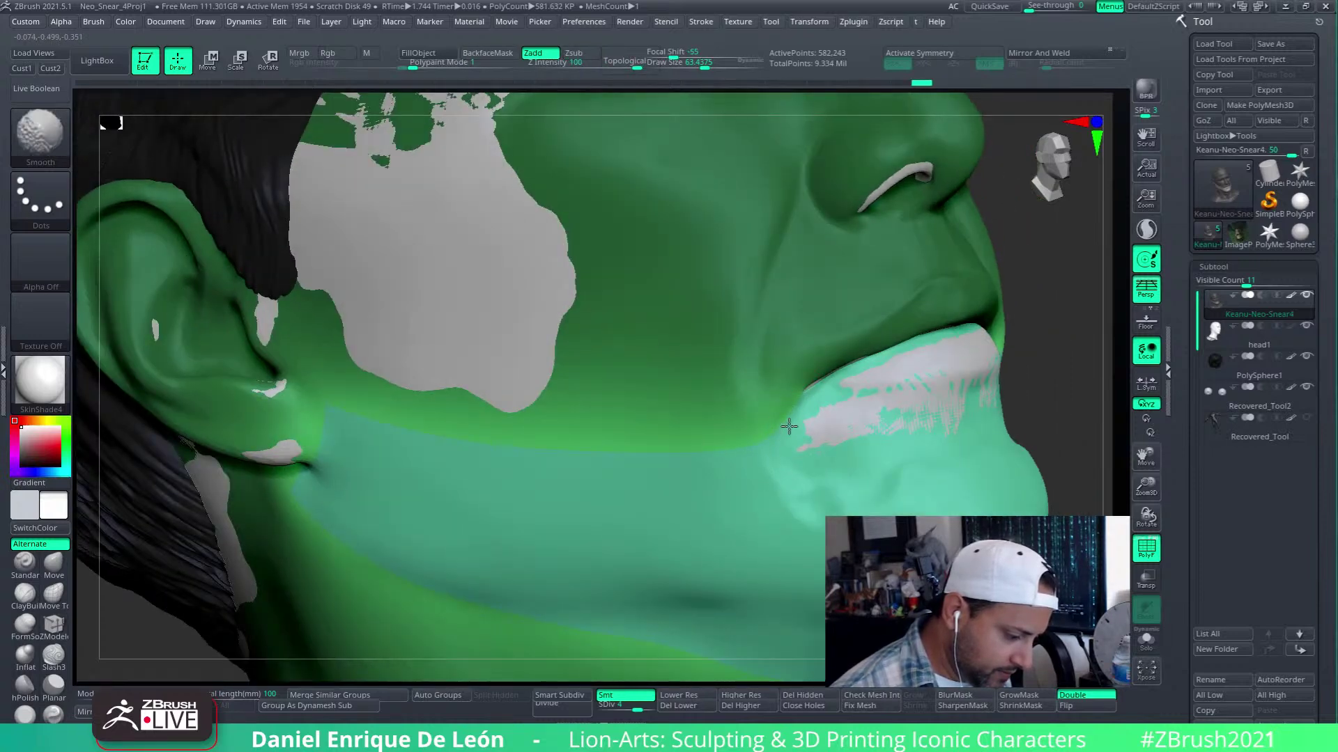
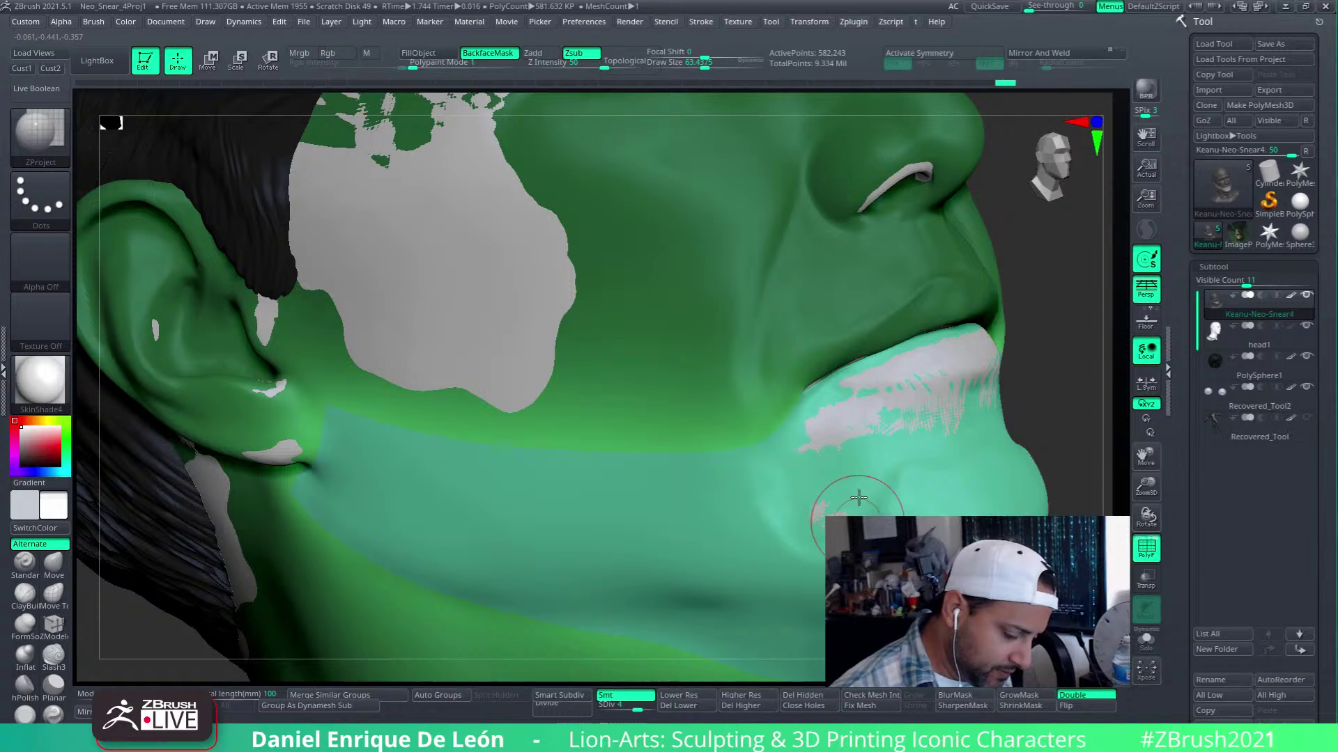
Project the right side of the chin onto the neutral head and smooth its lower edge
mouse_move(851, 492)
right_down()
mouse_move(896, 403)
mouse_move(903, 453)
right_up()
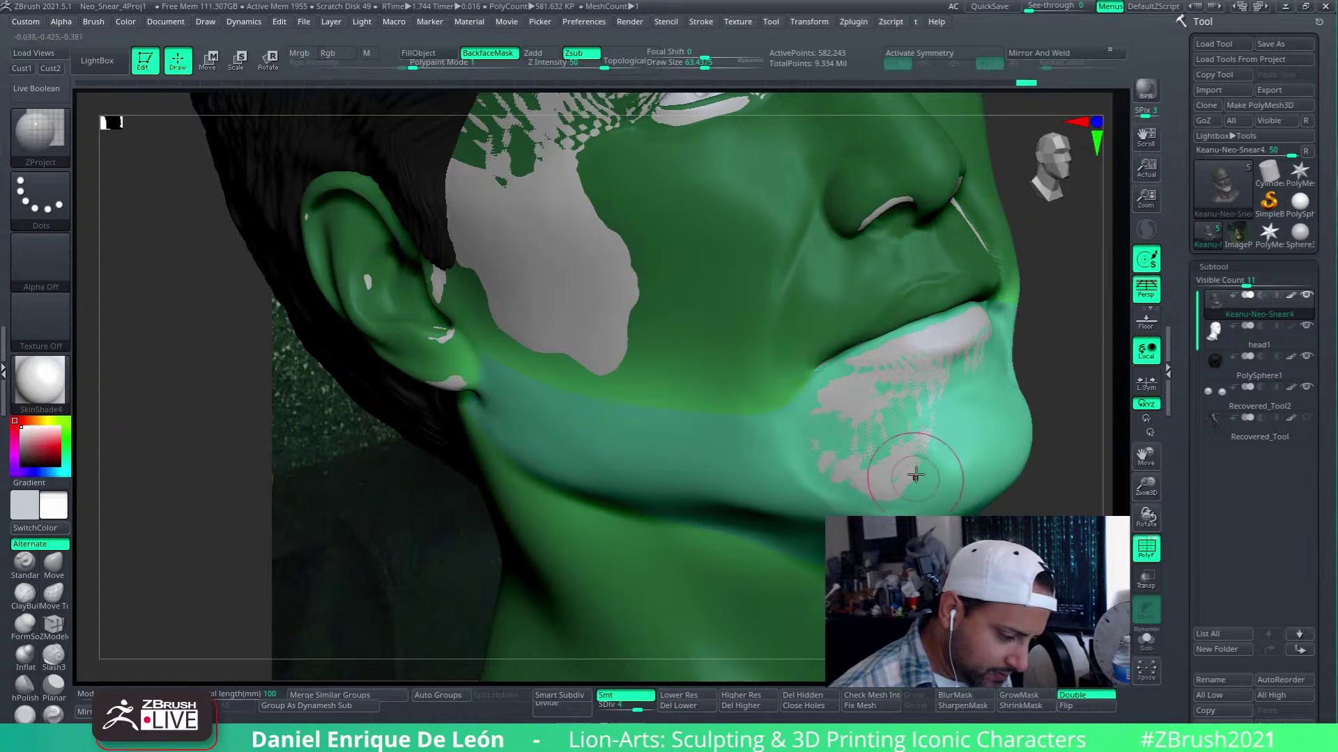
mouse_move(866, 450)
right_down()
mouse_move(774, 463)
mouse_move(785, 522)
mouse_move(818, 500)
mouse_move(875, 401)
right_up()
mouse_move(876, 400)
mouse_down()
mouse_move(919, 382)
mouse_move(929, 404)
mouse_up()
right_drag(928, 403, 972, 391)
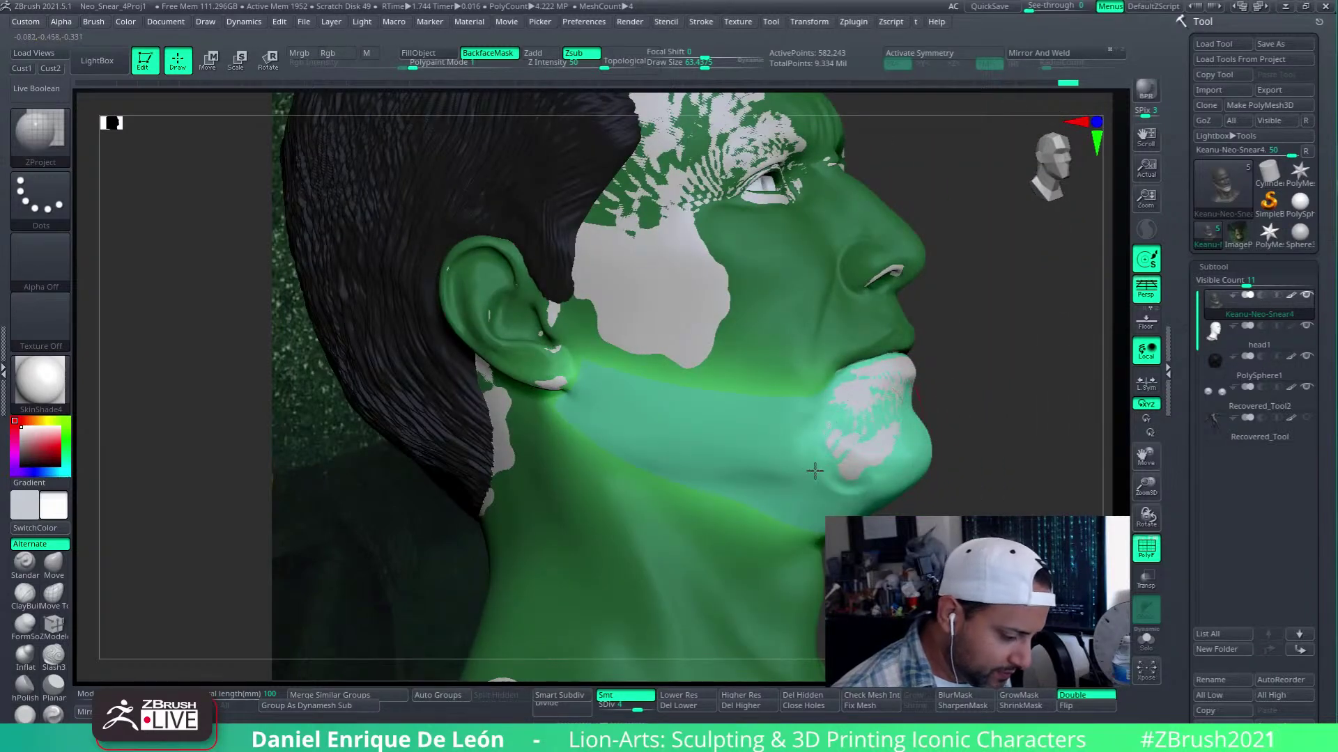
mouse_move(841, 489)
right_down()
mouse_move(892, 494)
mouse_move(899, 480)
right_up()
shift+drag(899, 481, 917, 454)
Project the underside and front of the chin and the skin below the lower lip toward the left mouth corner
mouse_move(917, 455)
right_down()
mouse_move(860, 481)
mouse_move(884, 456)
mouse_move(853, 454)
mouse_move(879, 440)
mouse_move(866, 479)
right_up()
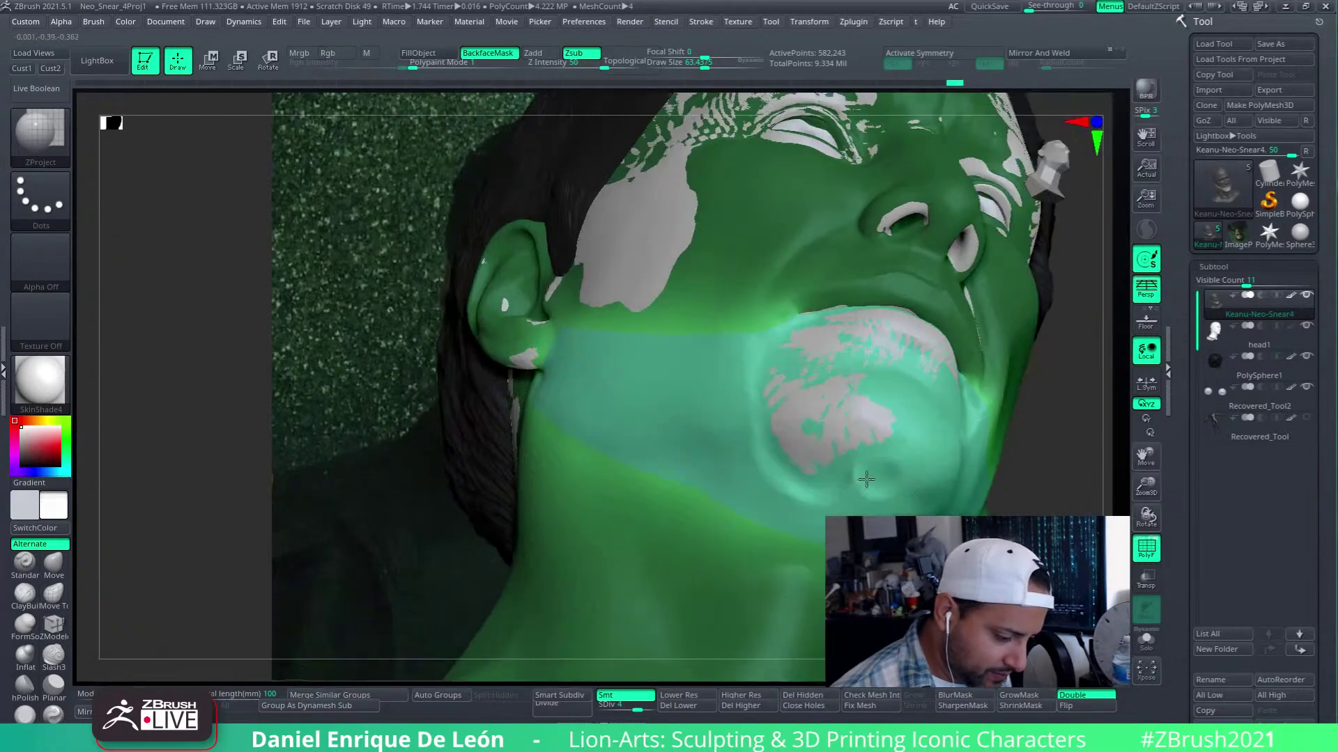
drag(881, 452, 860, 469)
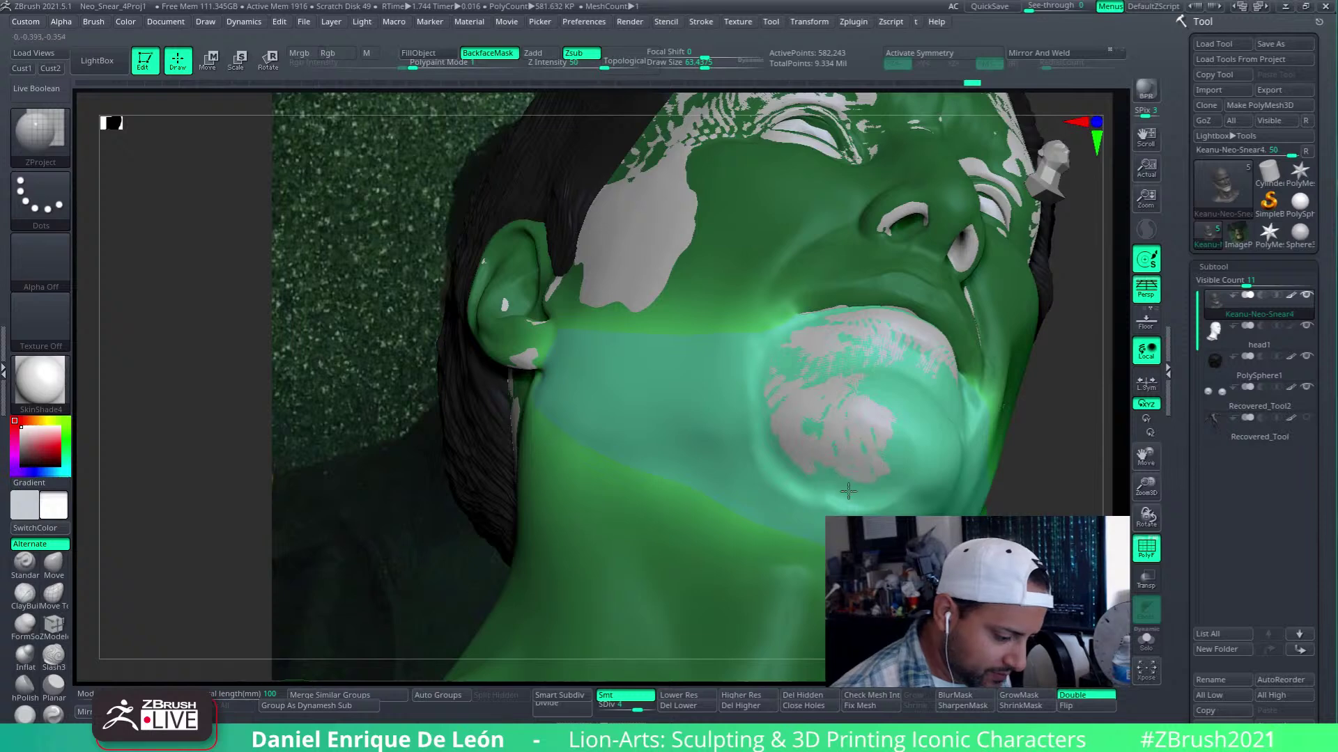
mouse_move(847, 450)
right_down()
mouse_move(807, 356)
mouse_move(889, 416)
mouse_move(855, 439)
right_up()
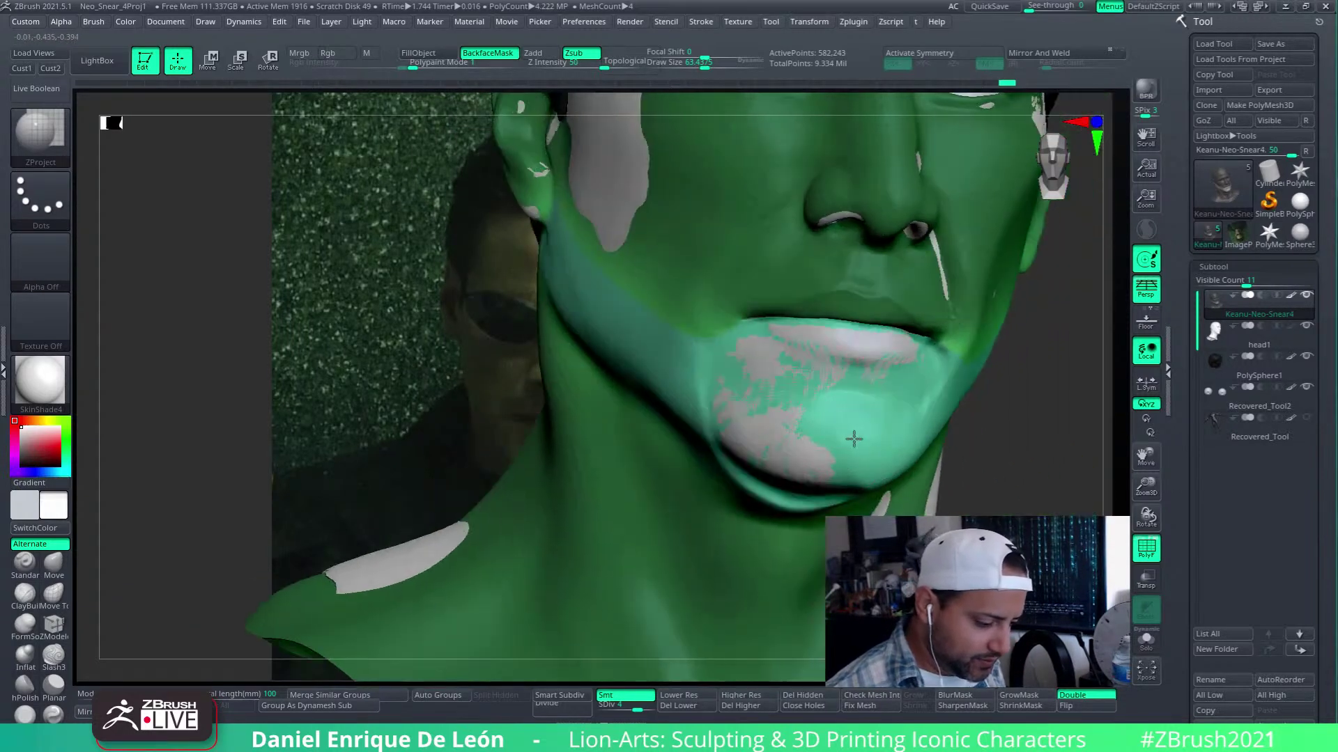
mouse_move(746, 388)
right_down()
mouse_move(813, 417)
mouse_move(836, 404)
mouse_move(855, 416)
right_up()
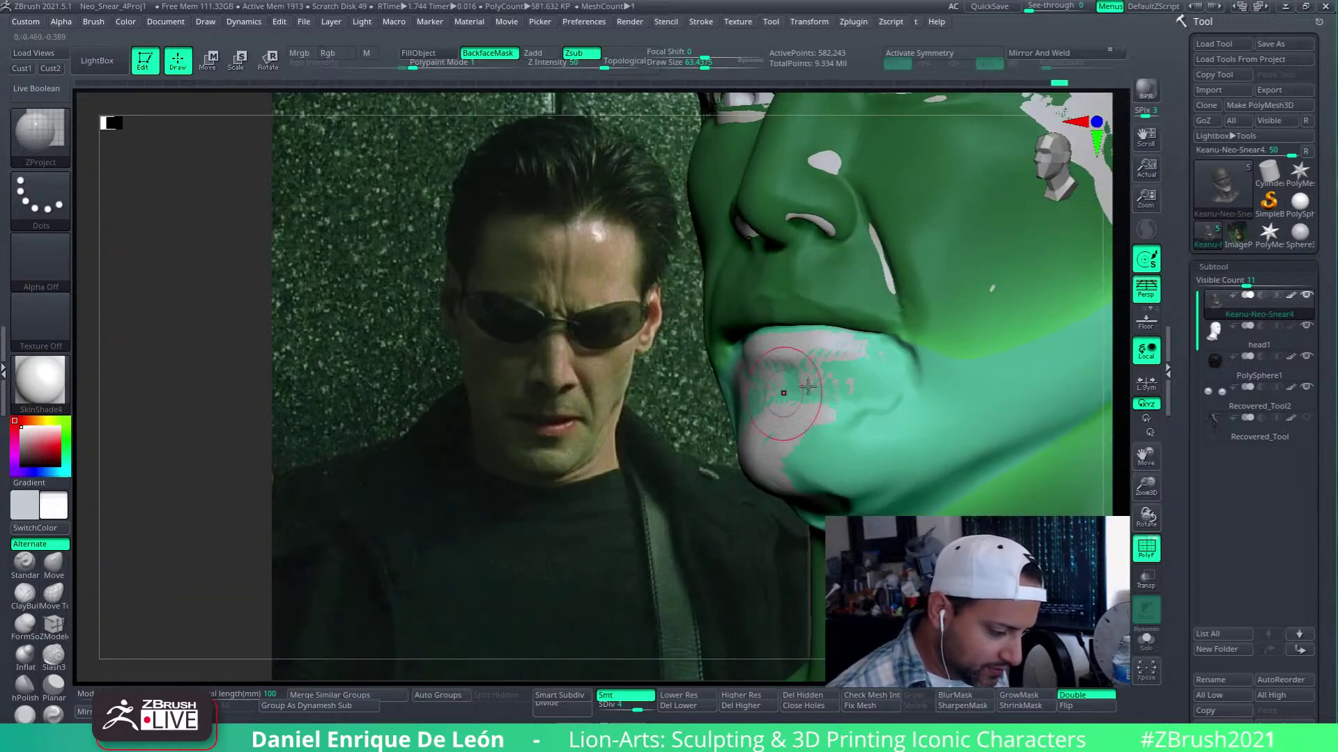
mouse_move(779, 391)
right_down()
mouse_move(840, 392)
mouse_move(866, 370)
mouse_move(913, 427)
right_up()
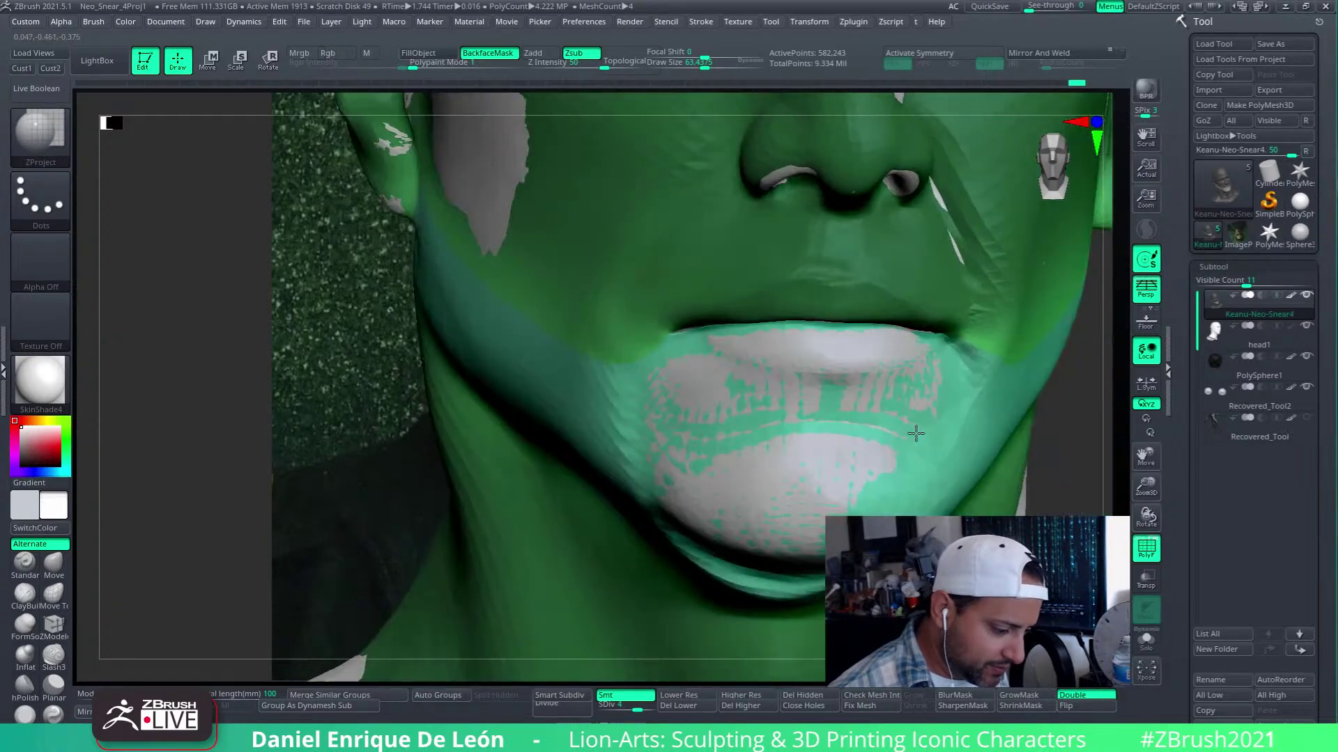
Project the left end of the lower lip toward the mouth corner and smooth the crease below it
drag(892, 361, 839, 358)
right_drag(881, 354, 877, 428)
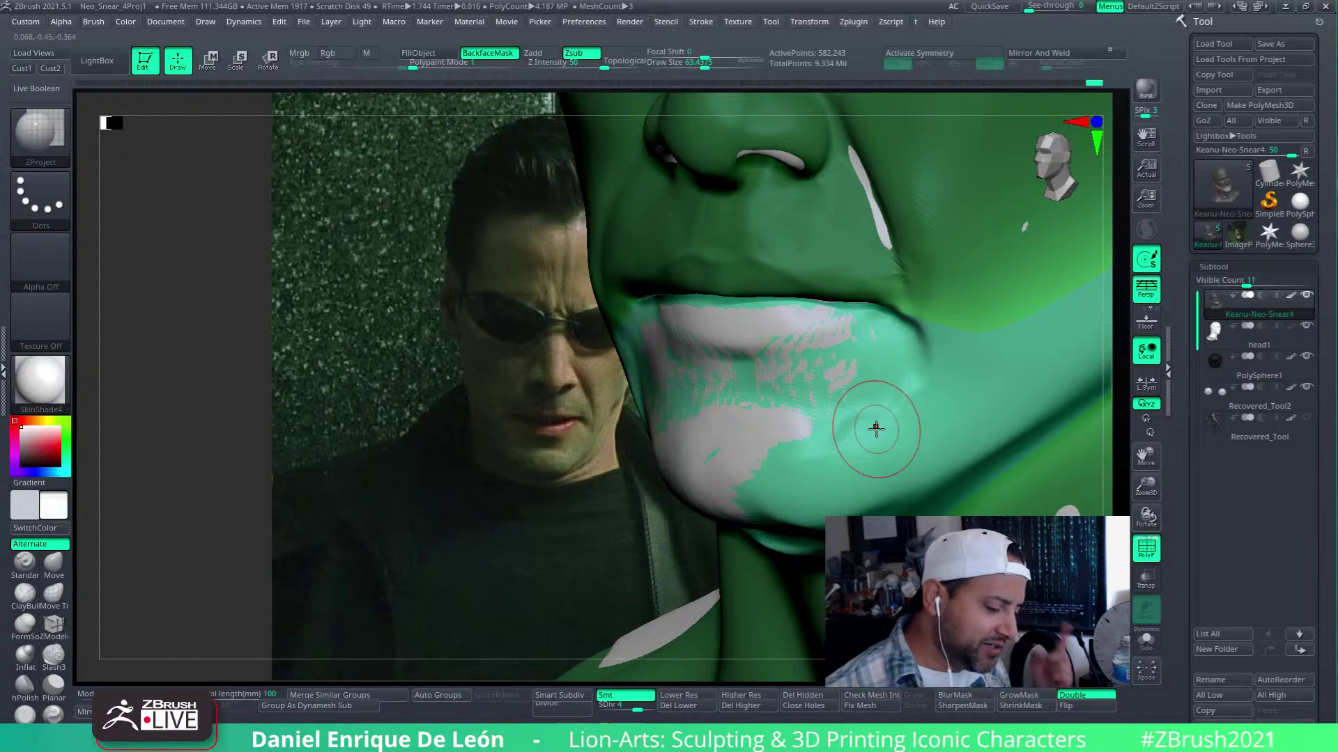
mouse_move(866, 421)
right_down()
mouse_move(942, 263)
mouse_move(906, 286)
mouse_move(900, 275)
right_up()
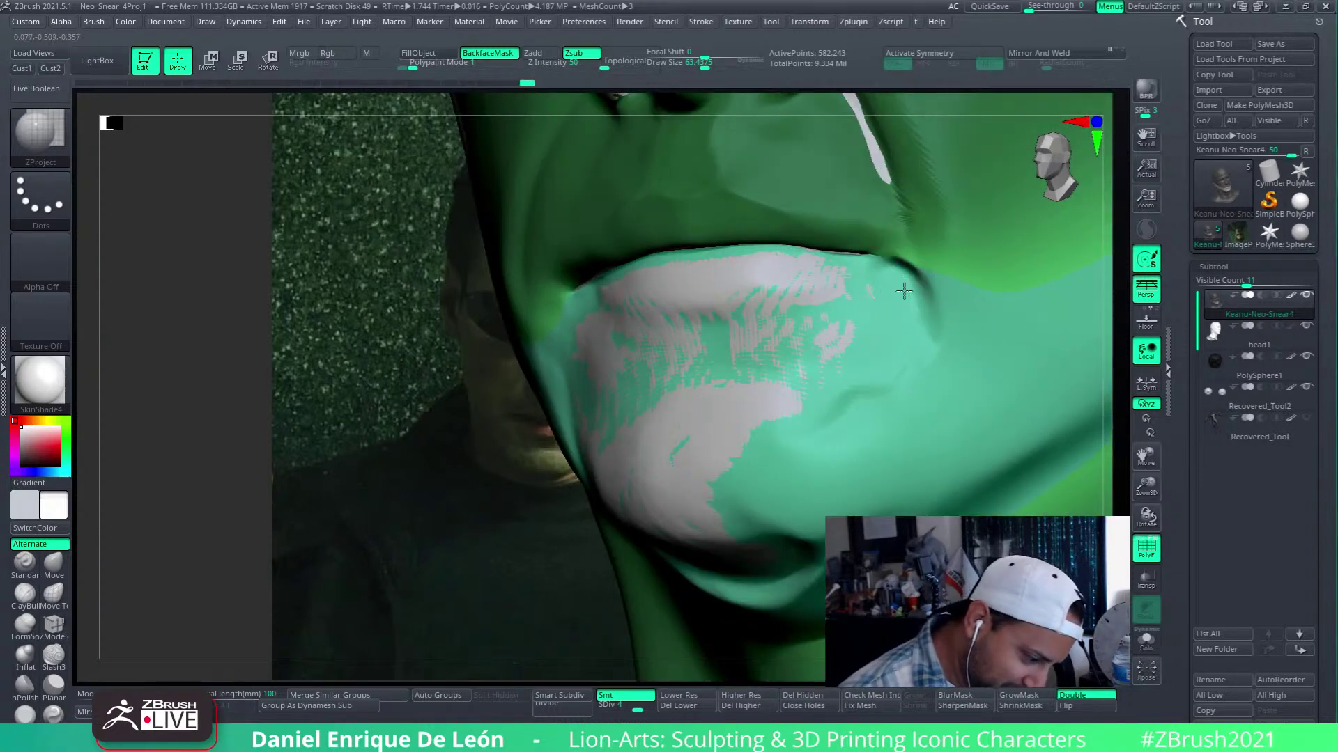
key(shift)
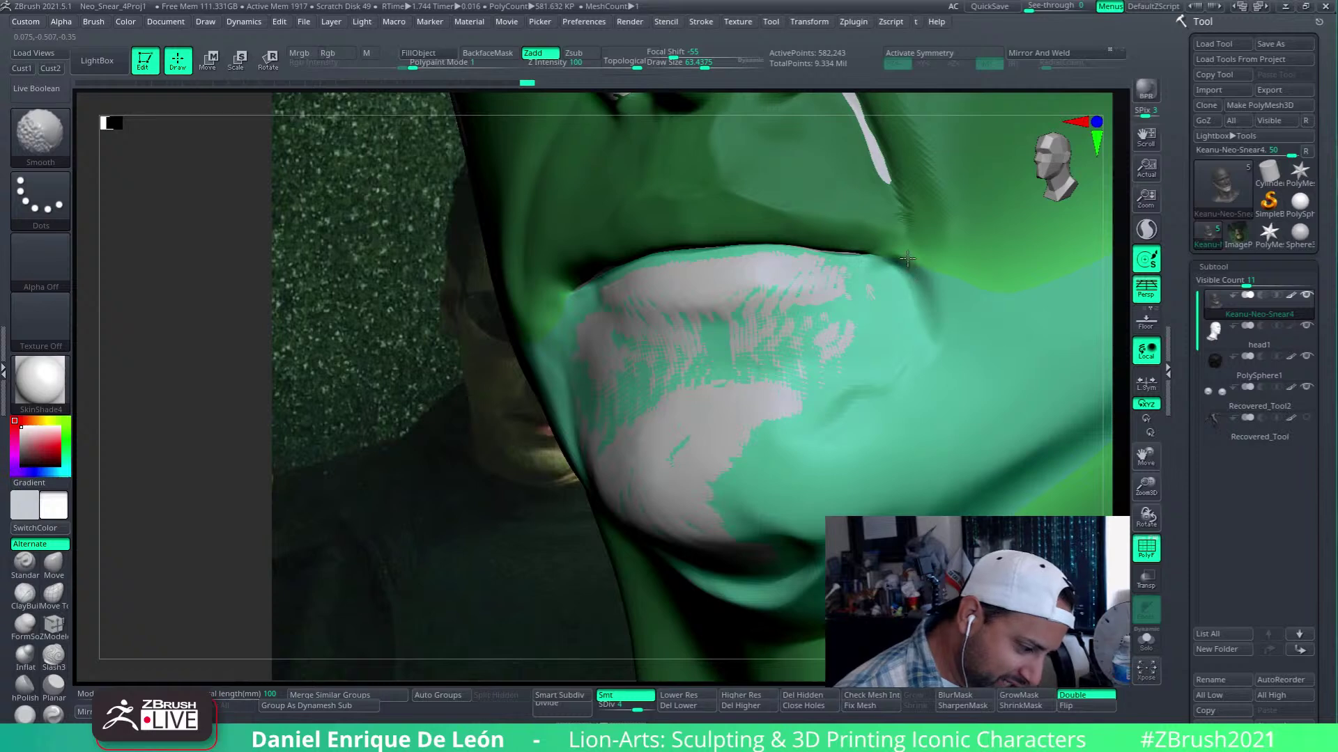
right_drag(895, 307, 934, 239)
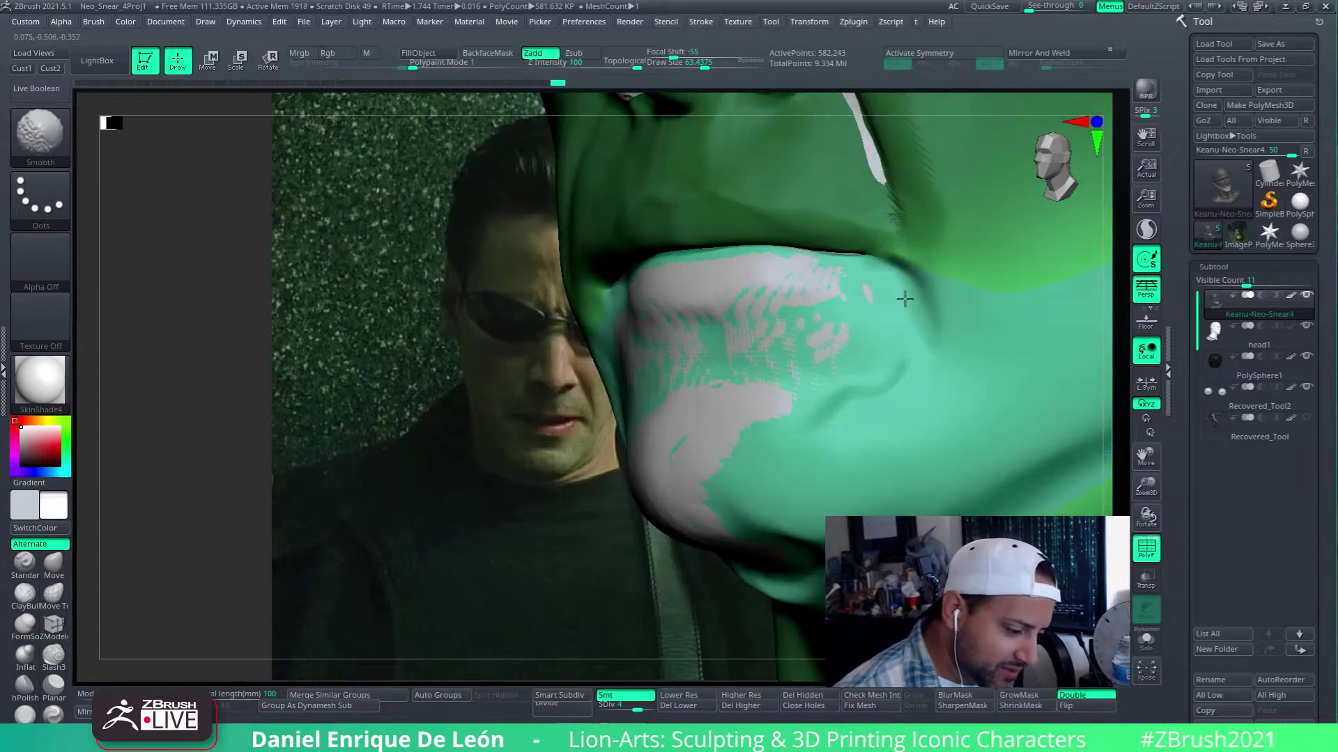
shift+drag(838, 426, 840, 388)
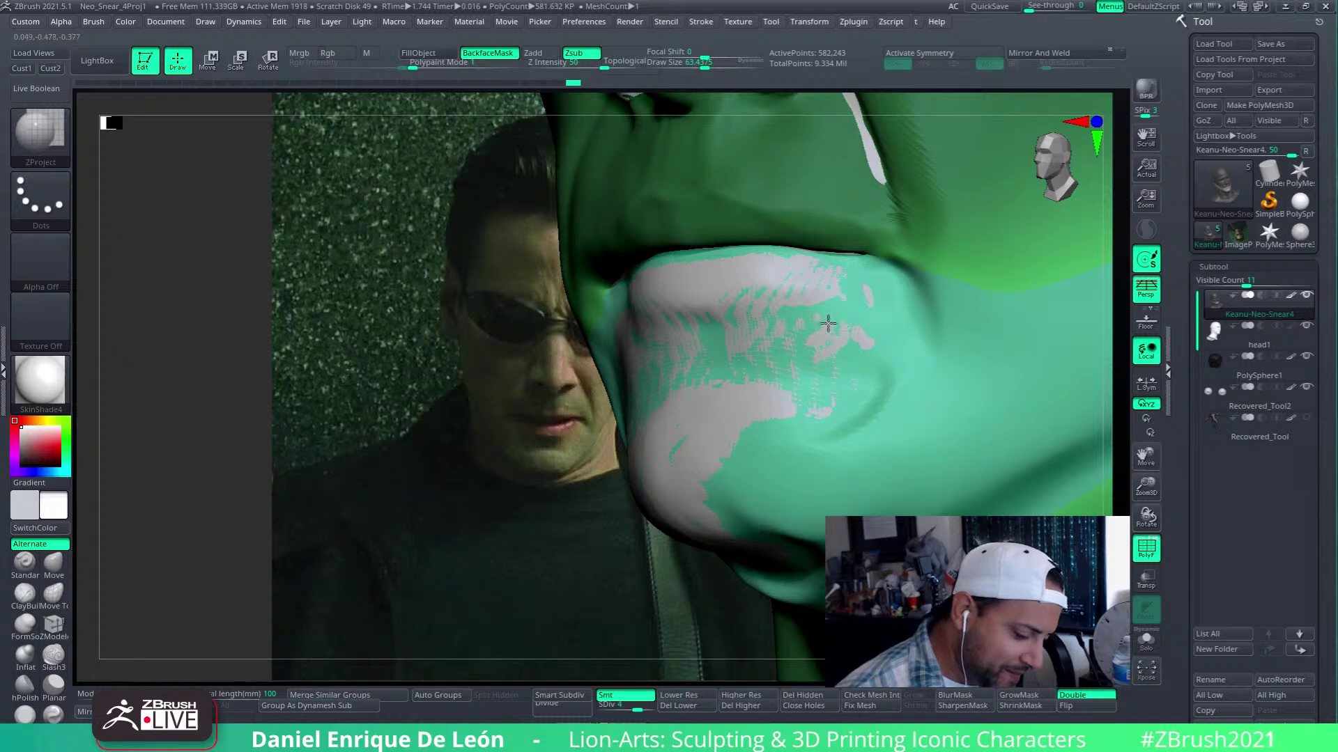
Project the skin below the left mouth corner down to the crease above the chin onto the neutral head
right_drag(845, 299, 855, 337)
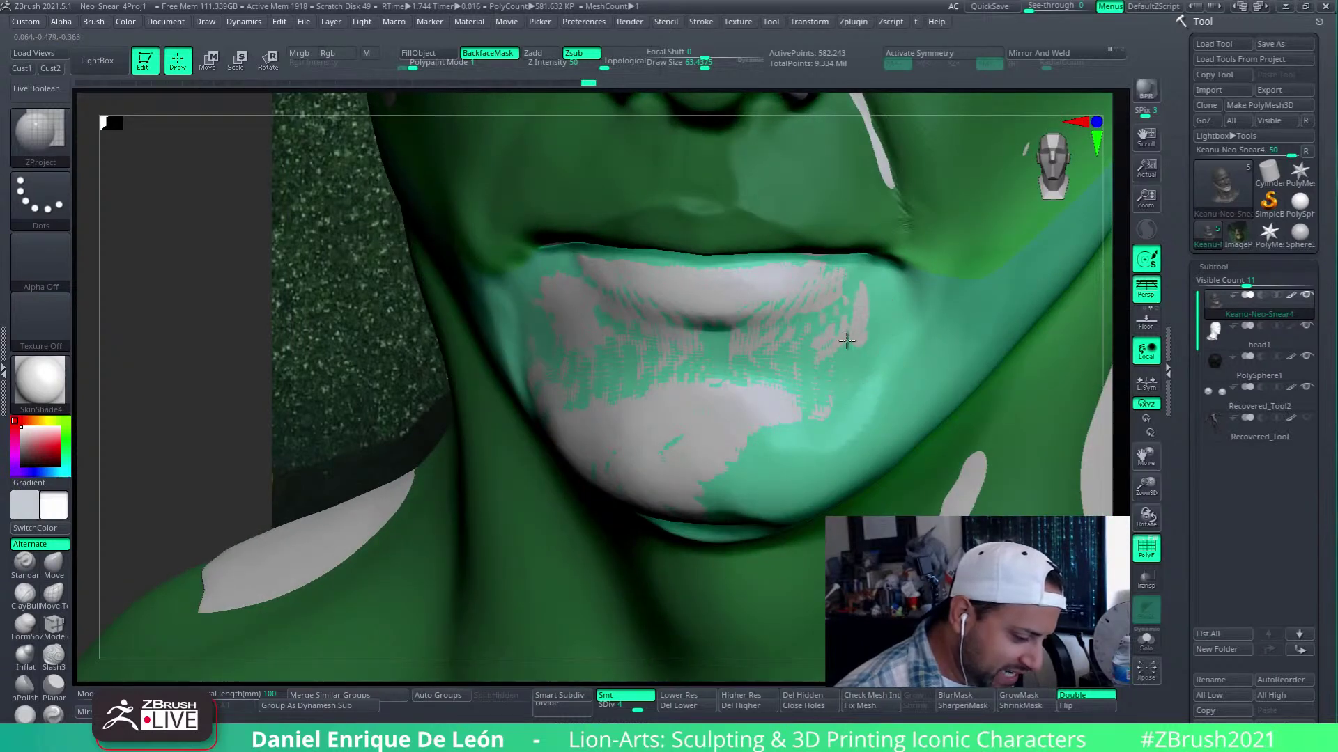
right_drag(863, 289, 887, 307)
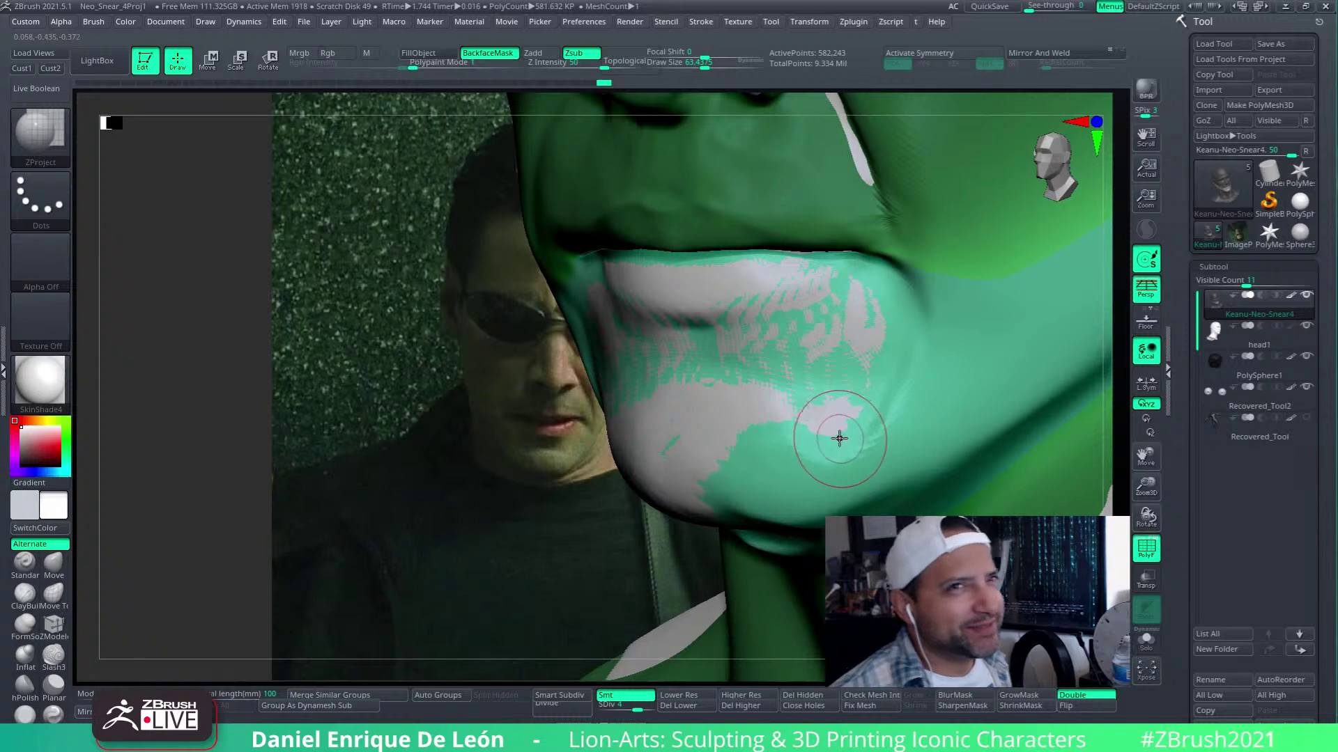
right_drag(839, 426, 875, 364)
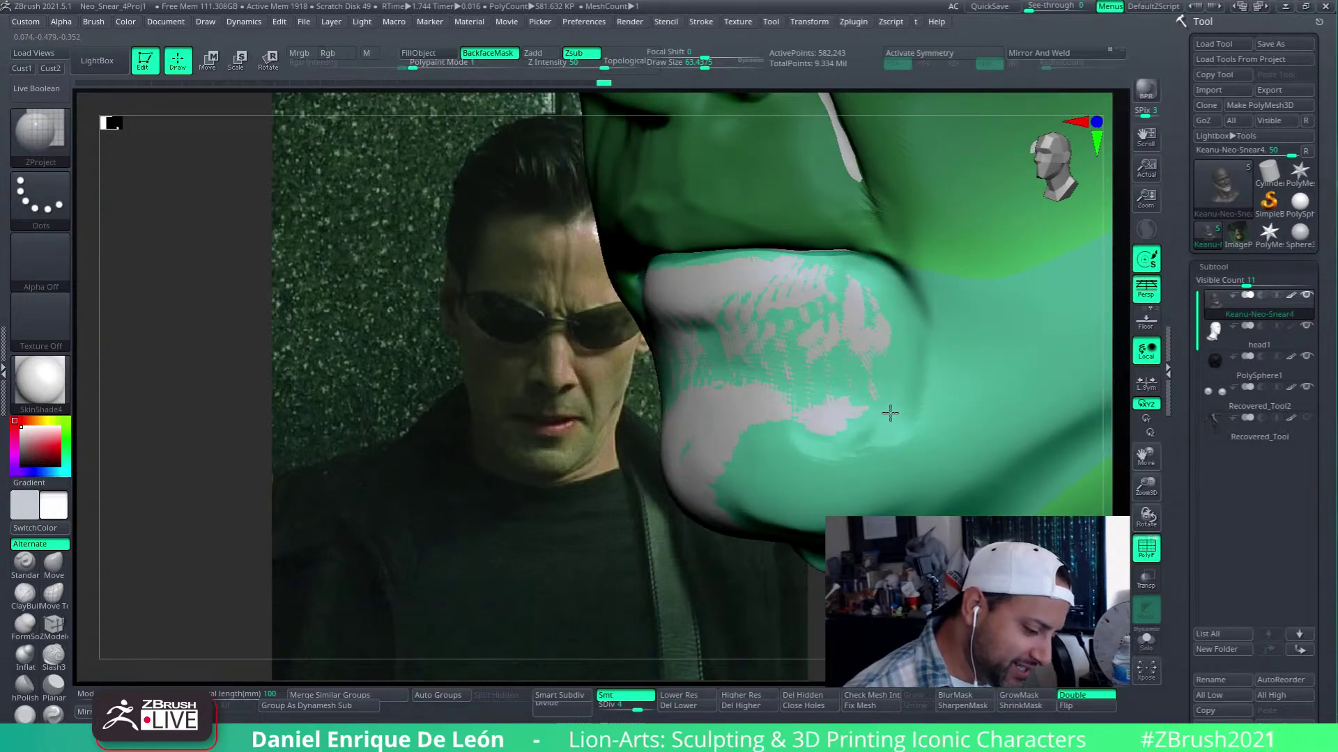
Project the left side of the chin onto the neutral head, from its front toward the jaw
mouse_move(851, 439)
right_down()
mouse_move(845, 411)
mouse_move(827, 411)
right_up()
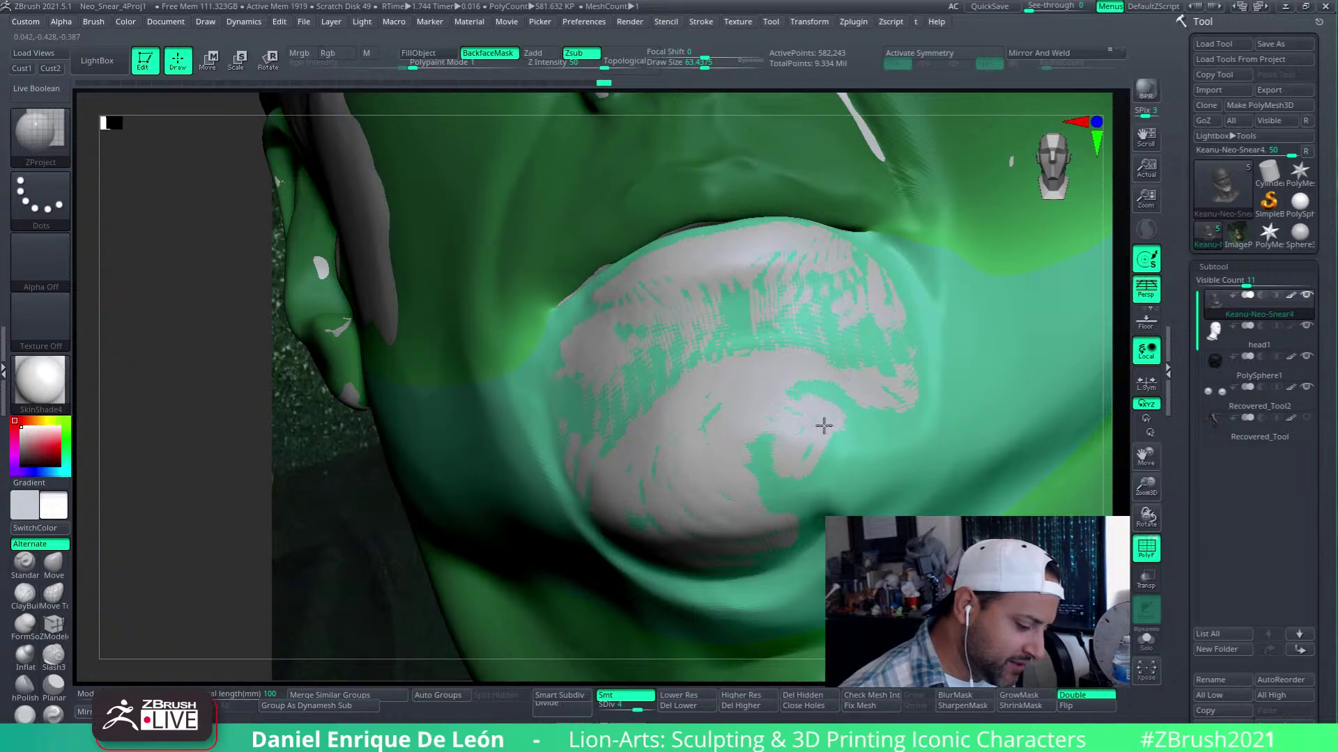
right_drag(839, 483, 875, 454)
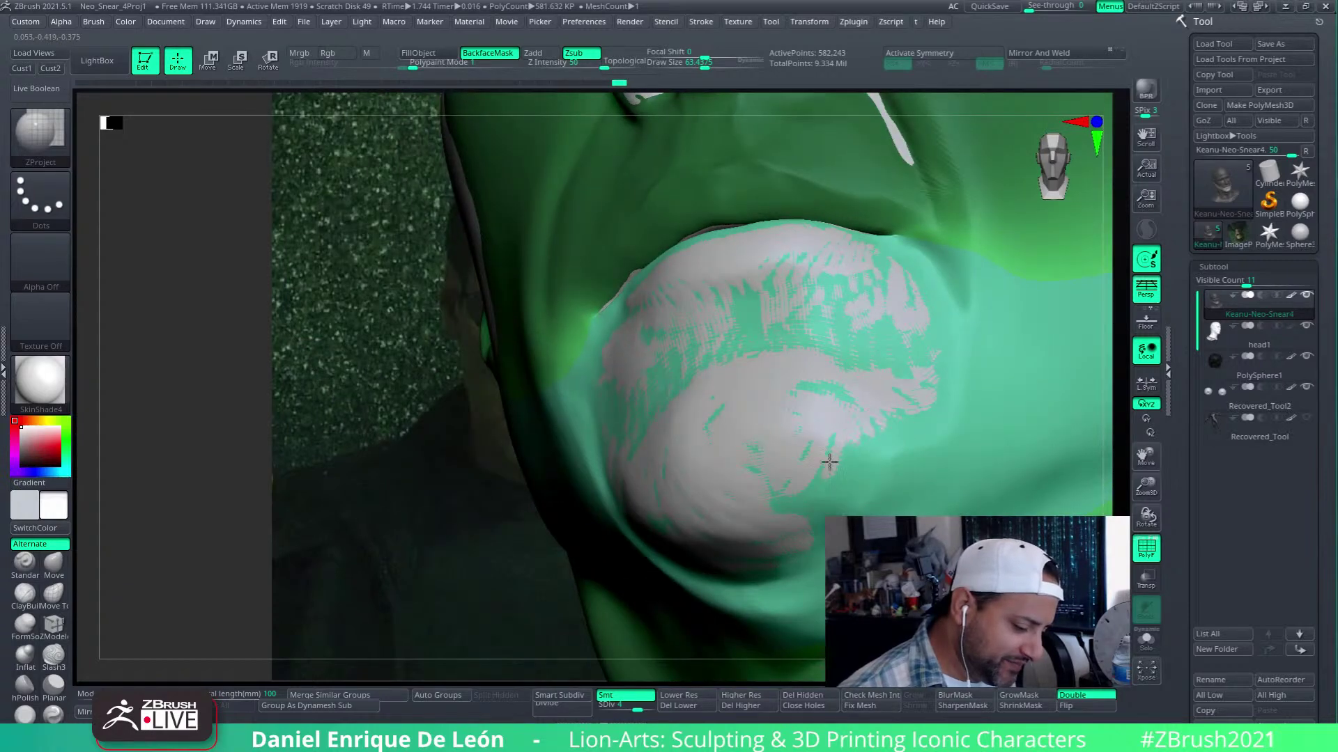
right_drag(779, 531, 749, 453)
mouse_move(700, 536)
right_down()
mouse_move(876, 388)
mouse_move(901, 406)
right_up()
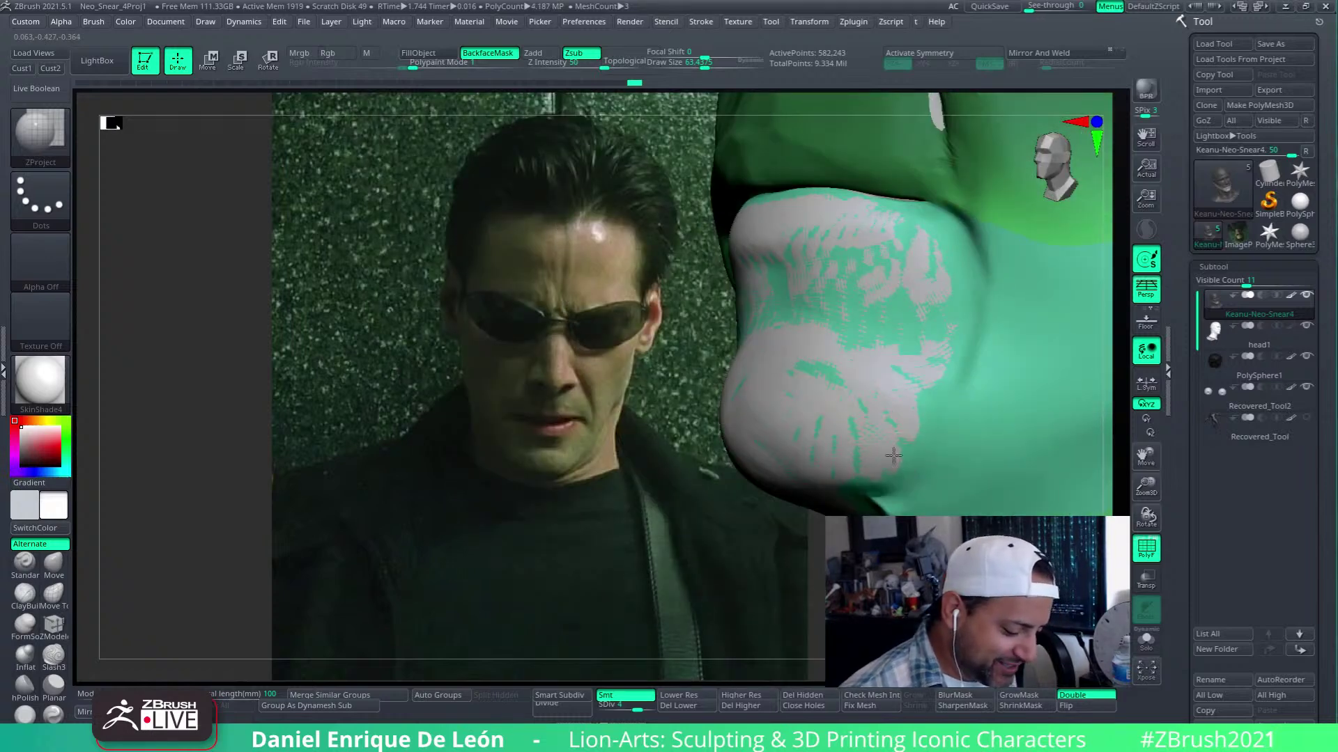
mouse_move(893, 456)
right_down()
mouse_move(955, 421)
mouse_move(917, 412)
right_up()
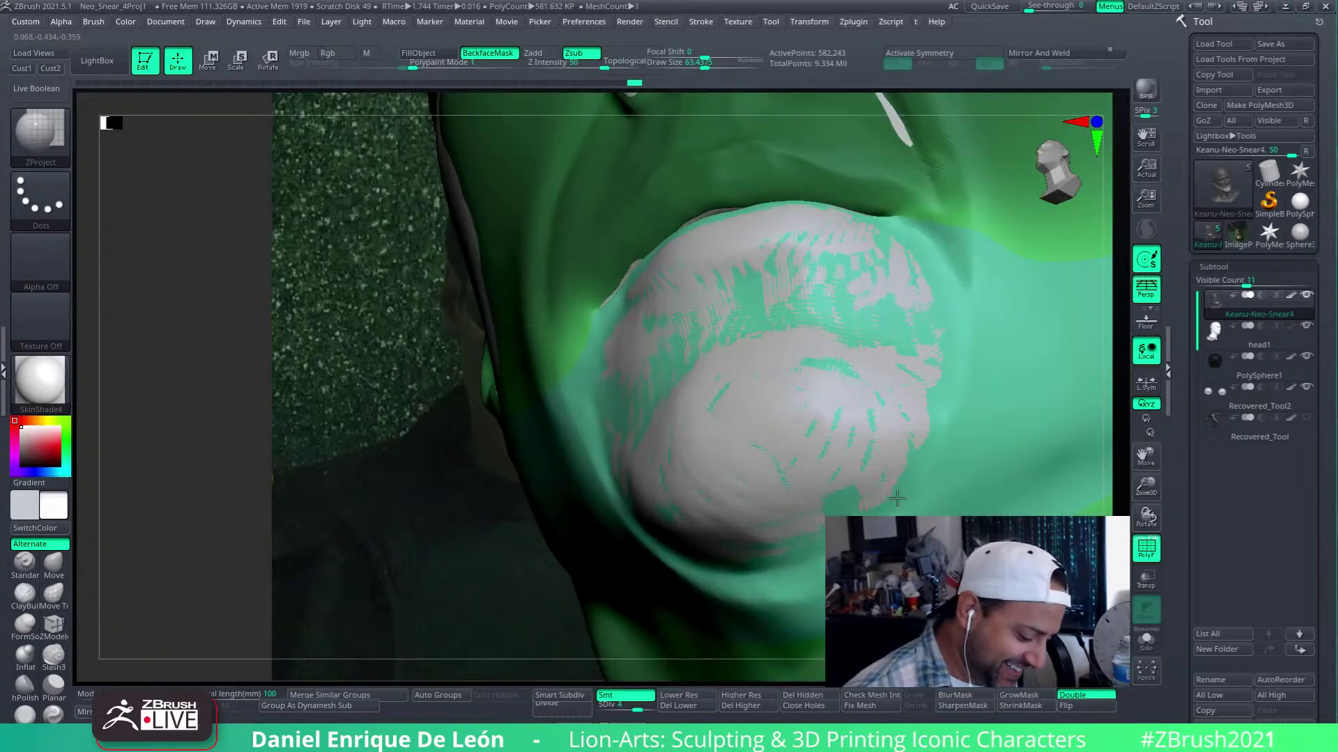
Smooth and project the lower left edge of the chin where it meets the jaw
key(shift)
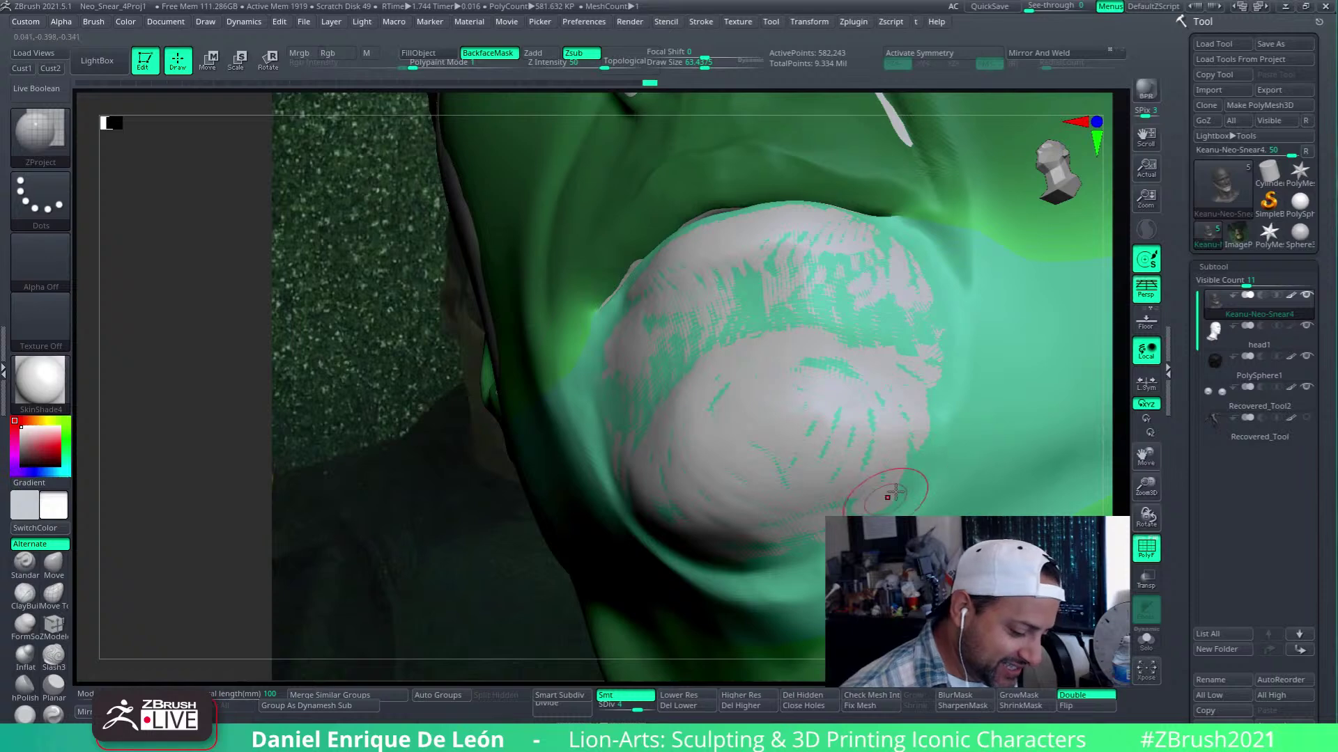
mouse_move(895, 494)
right_down()
mouse_move(941, 383)
mouse_move(874, 445)
mouse_move(891, 413)
right_up()
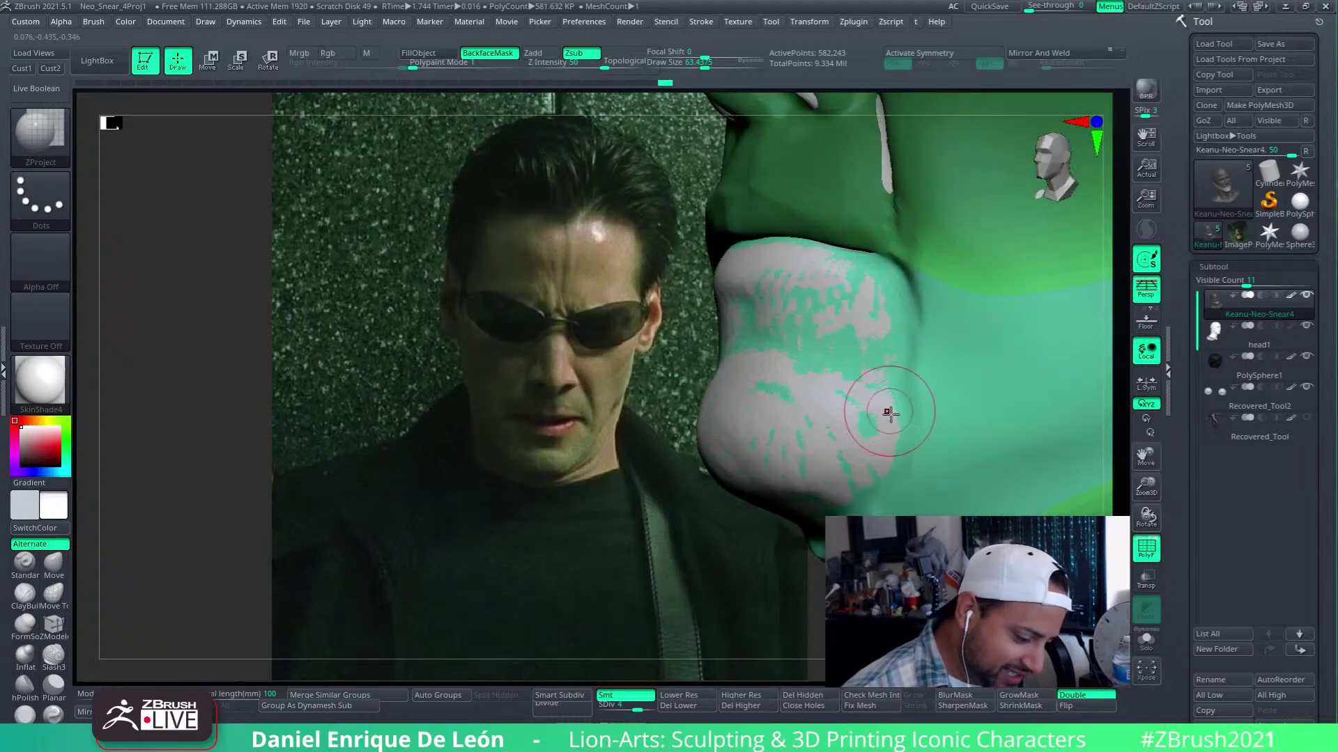
mouse_move(920, 364)
right_down()
mouse_move(942, 390)
mouse_move(924, 395)
mouse_move(926, 362)
mouse_move(902, 379)
mouse_move(932, 365)
right_up()
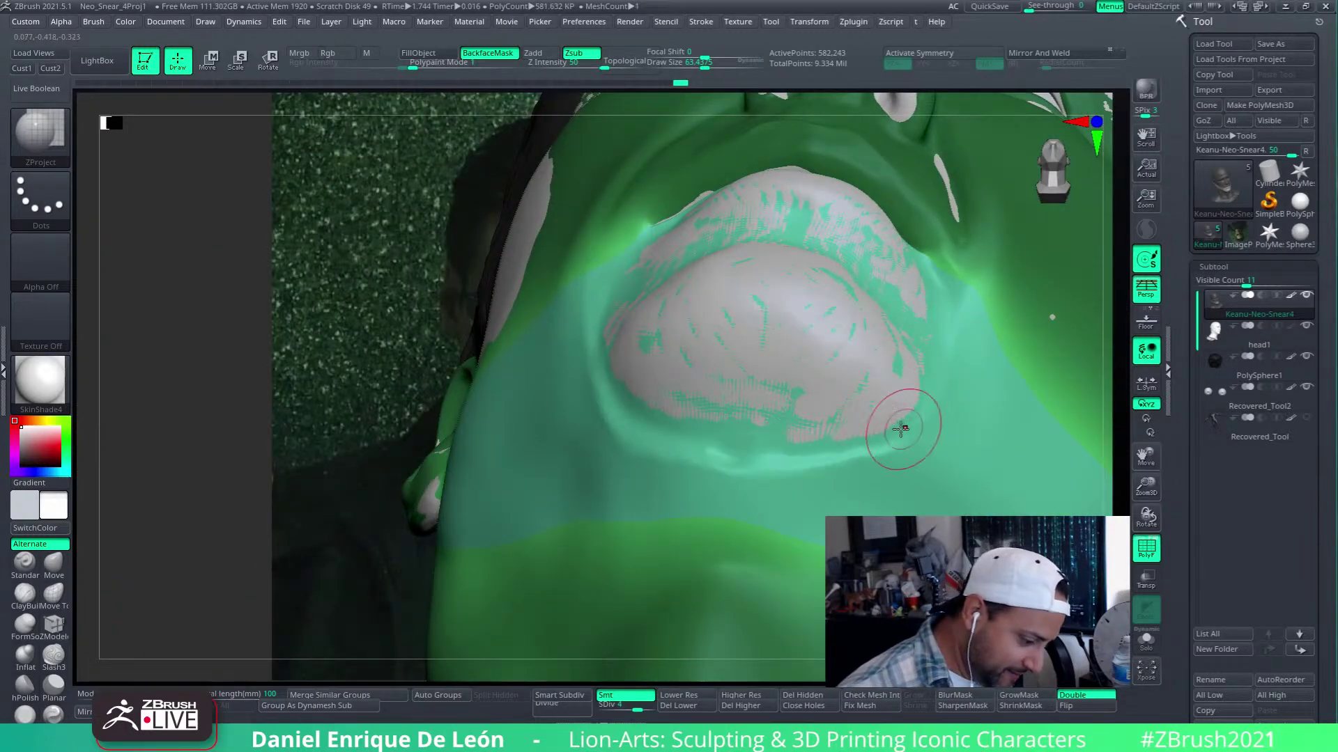
mouse_move(896, 427)
right_down()
mouse_move(905, 352)
mouse_move(853, 442)
mouse_move(875, 367)
right_up()
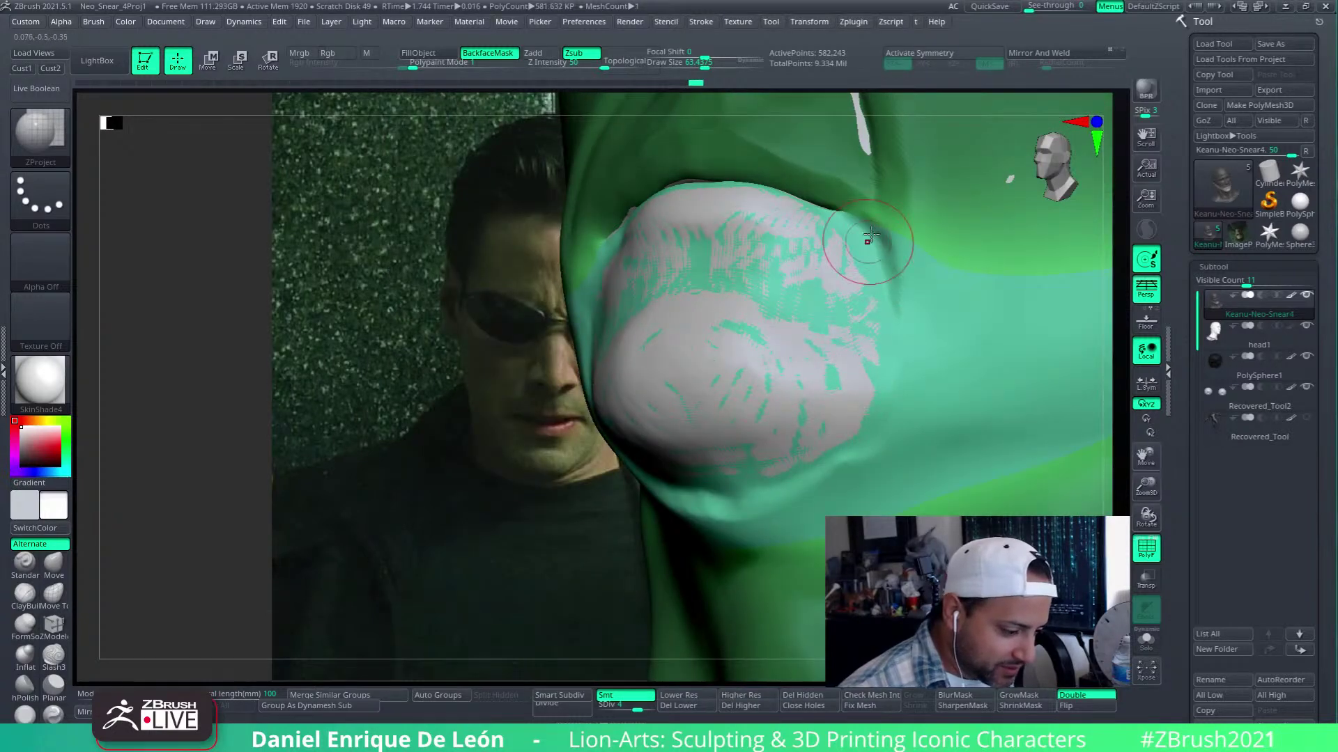
Smooth and project the skin between the left mouth corner and the left side of the chin
key(shift)
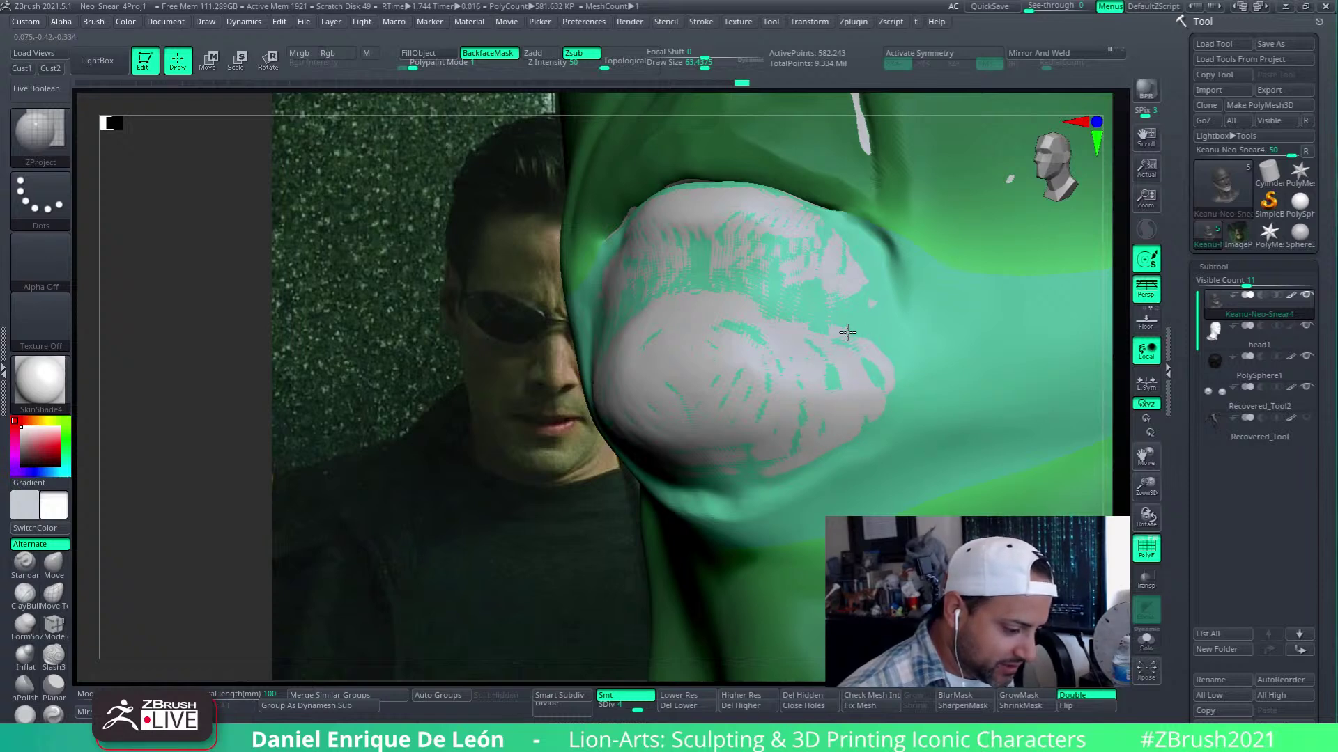
right_drag(861, 347, 930, 315)
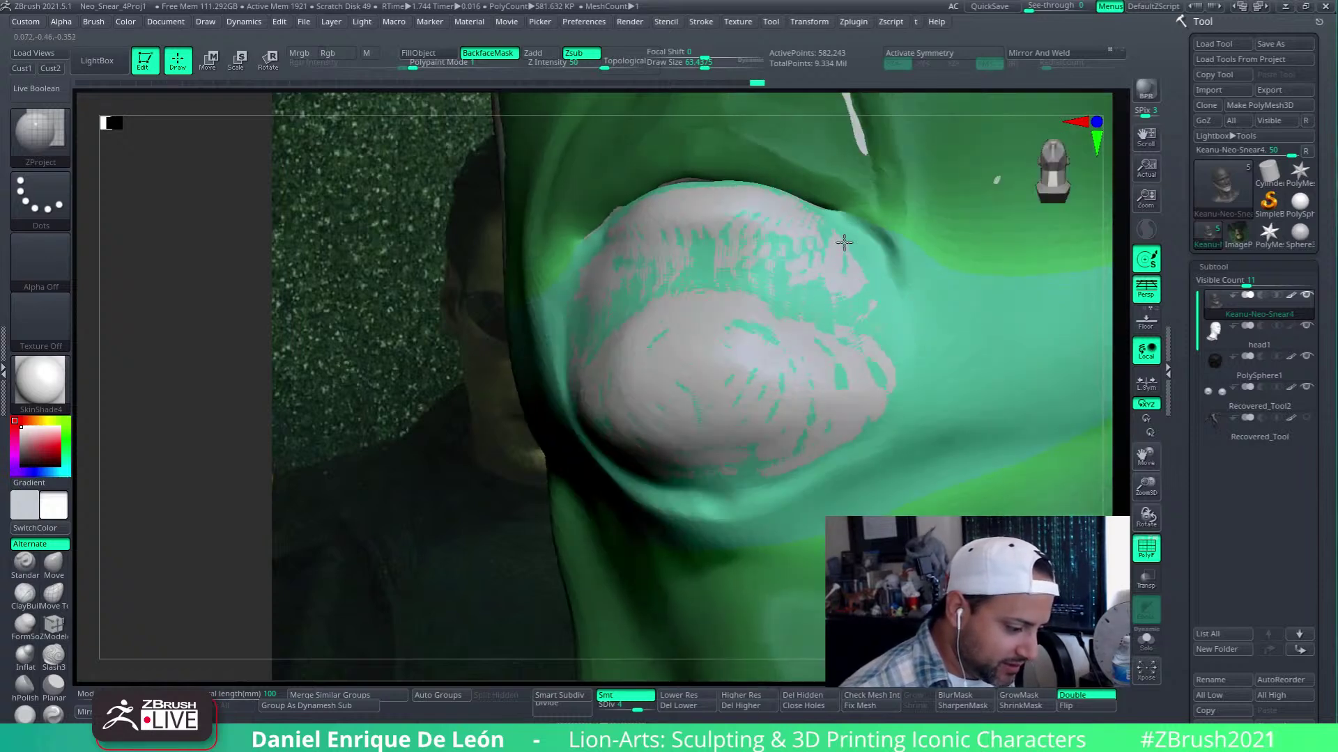
right_drag(856, 264, 838, 294)
mouse_move(834, 353)
right_down()
mouse_move(857, 406)
mouse_move(702, 456)
right_up()
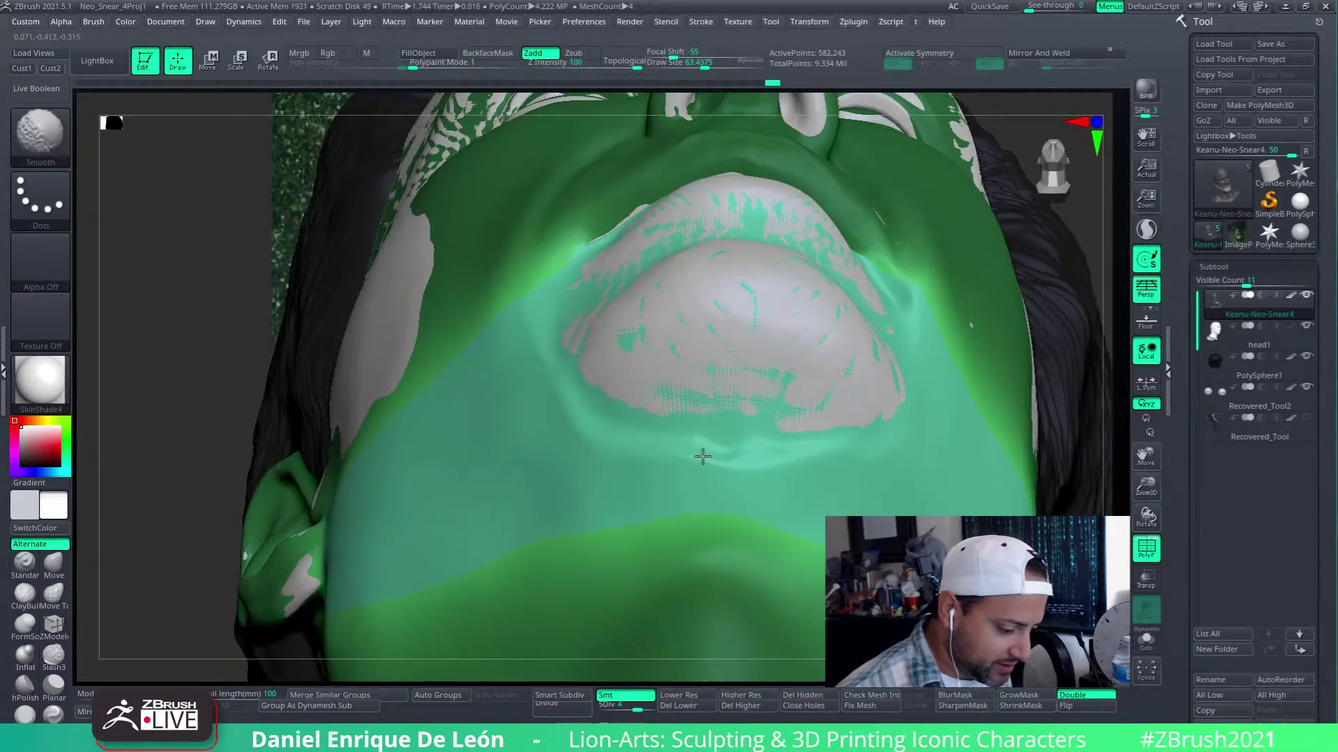
Enlarge the brush to a draw size of about 85 and smooth the ridge that runs under the chin
shift+drag(779, 452, 697, 481)
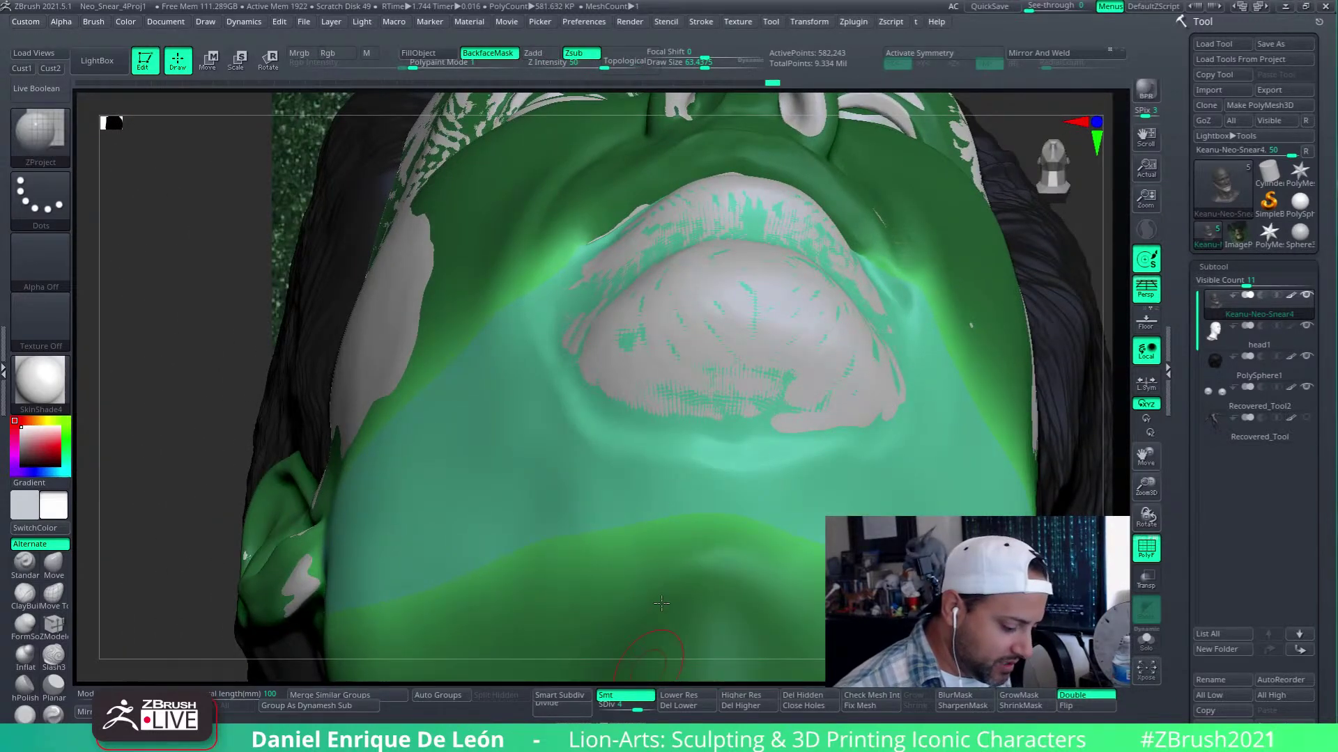
click(708, 64)
mouse_move(789, 465)
shift+mouse_down()
mouse_move(678, 457)
mouse_move(573, 388)
shift+mouse_up()
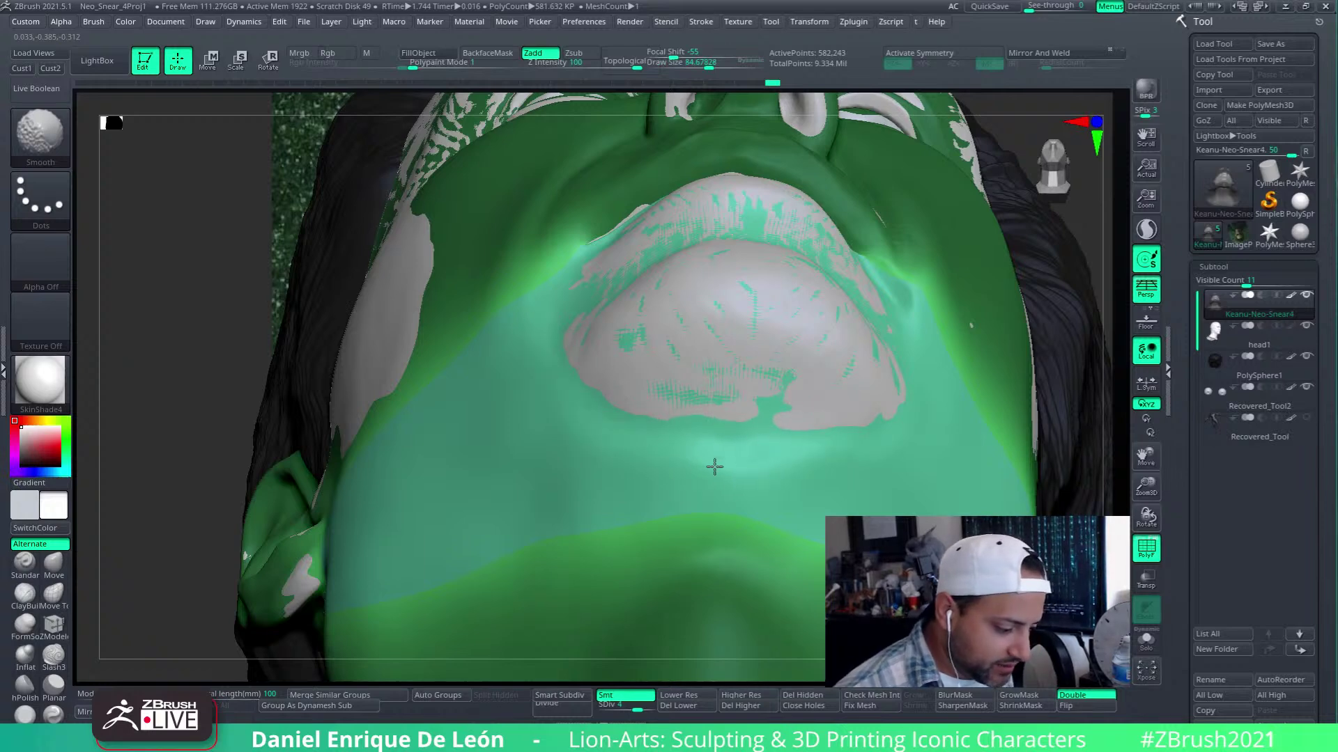
shift+drag(715, 466, 780, 456)
Project both sides of the chin's underside in Zsub with the enlarged ZProject brush
drag(840, 417, 856, 406)
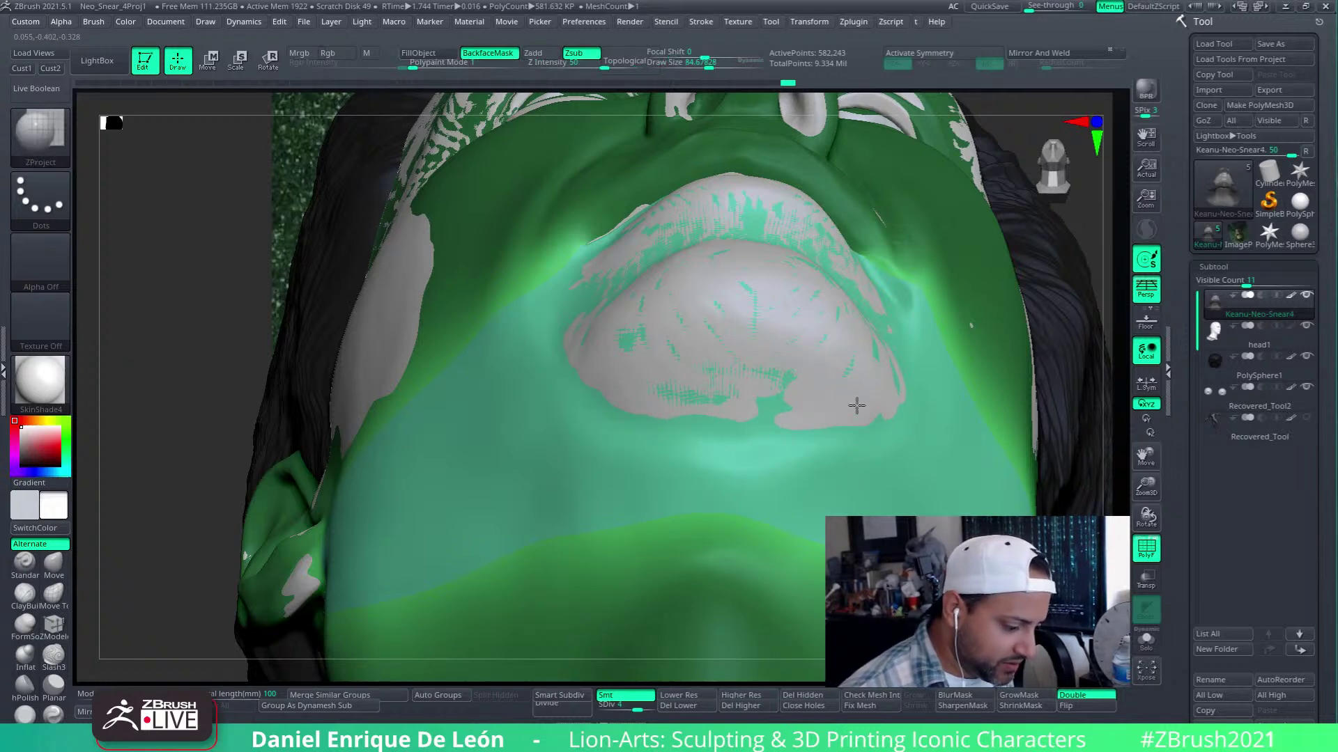
mouse_move(626, 398)
mouse_down()
mouse_move(836, 437)
mouse_move(786, 418)
mouse_move(670, 425)
mouse_up()
drag(879, 417, 789, 438)
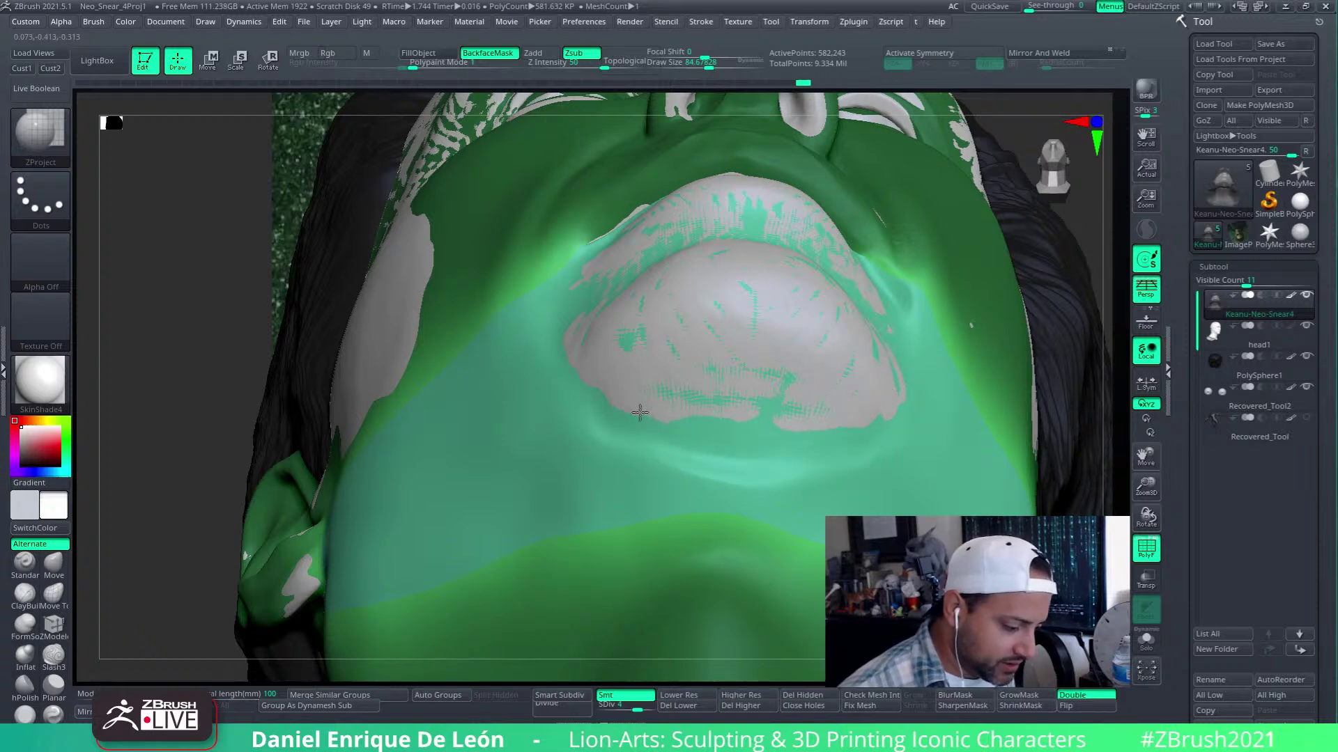
Isolate the bust to examine the projected mouth and chin, and bring the other subtools back
right_drag(866, 409, 858, 468)
ctrl+right_drag(830, 399, 822, 328)
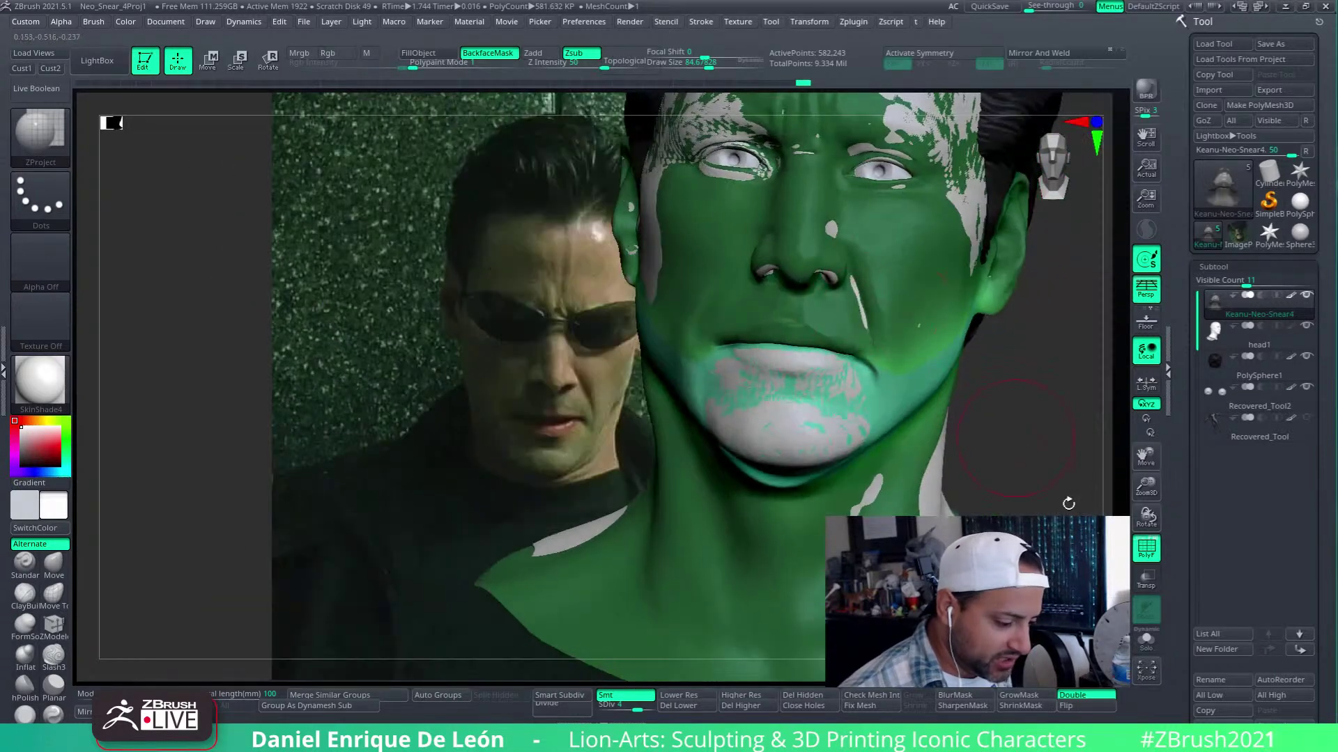
click(1146, 640)
mouse_move(1079, 456)
right_down()
mouse_move(857, 449)
mouse_move(1070, 453)
right_up()
mouse_move(798, 461)
right_down()
mouse_move(889, 467)
mouse_move(850, 462)
mouse_move(905, 439)
mouse_move(845, 420)
mouse_move(830, 391)
mouse_move(832, 438)
mouse_move(787, 403)
right_up()
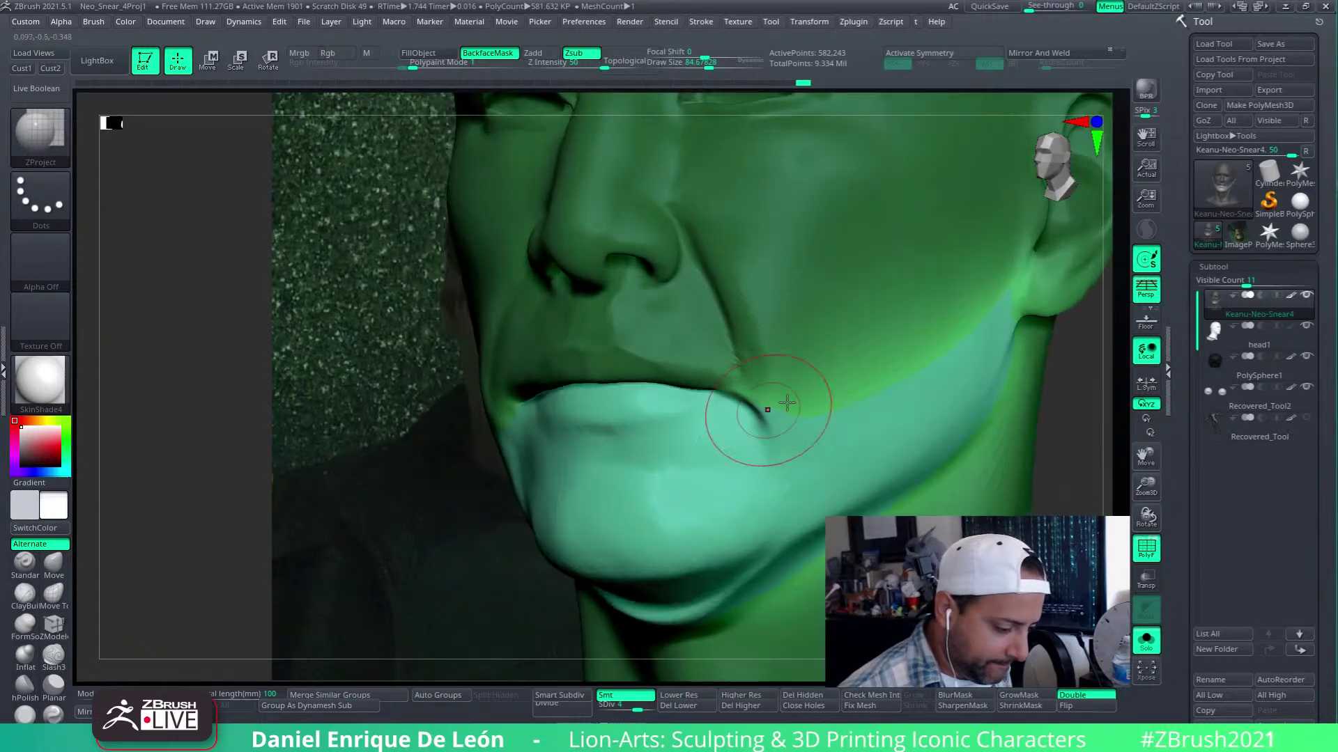
click(1149, 632)
Project the skin outside and below the left mouth corner, joining it with the left side of the chin
ctrl+right_drag(829, 463, 846, 492)
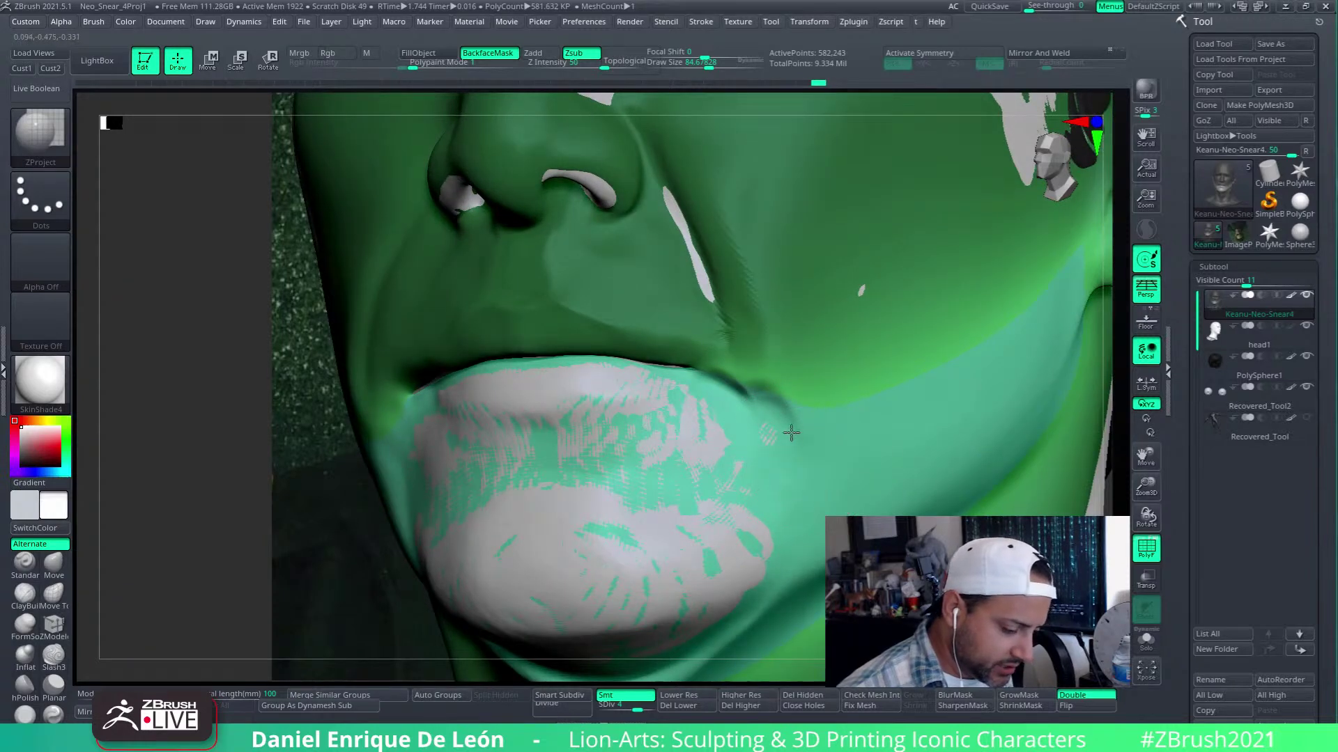
right_drag(811, 495, 829, 428)
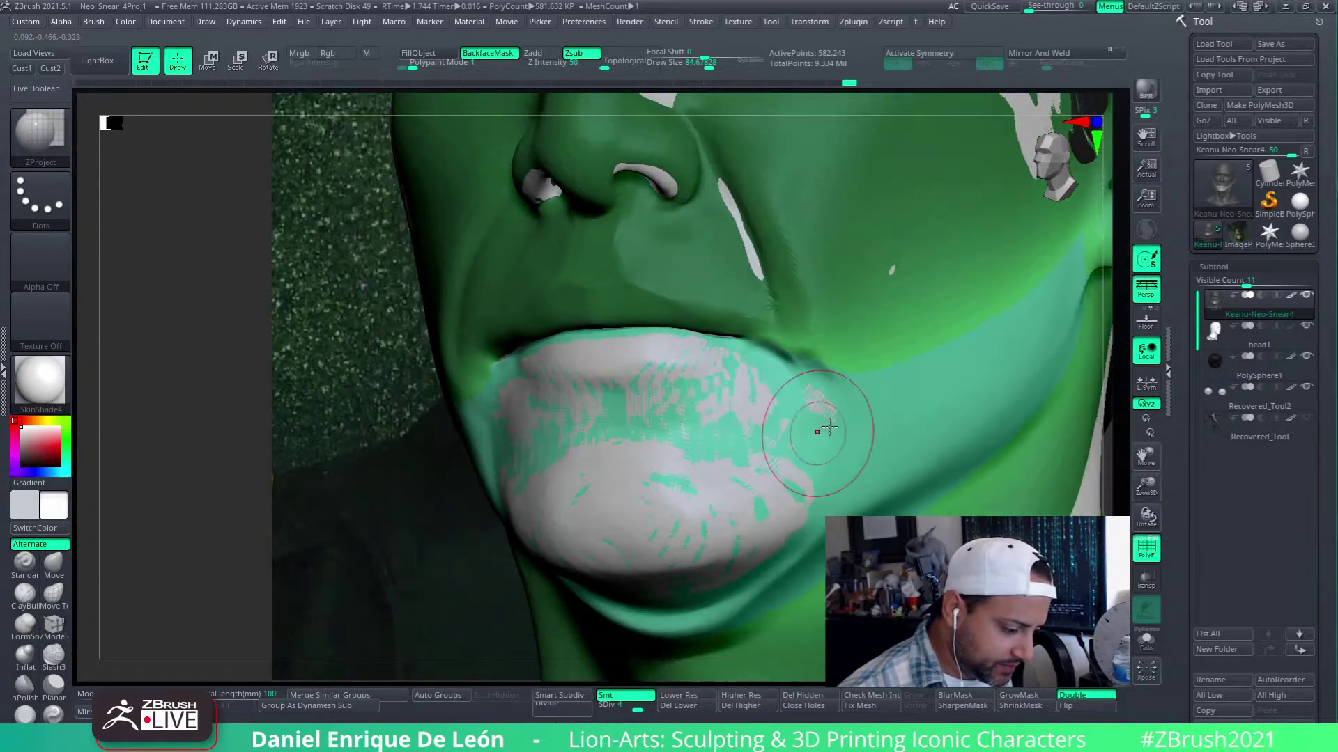
right_drag(826, 500, 827, 413)
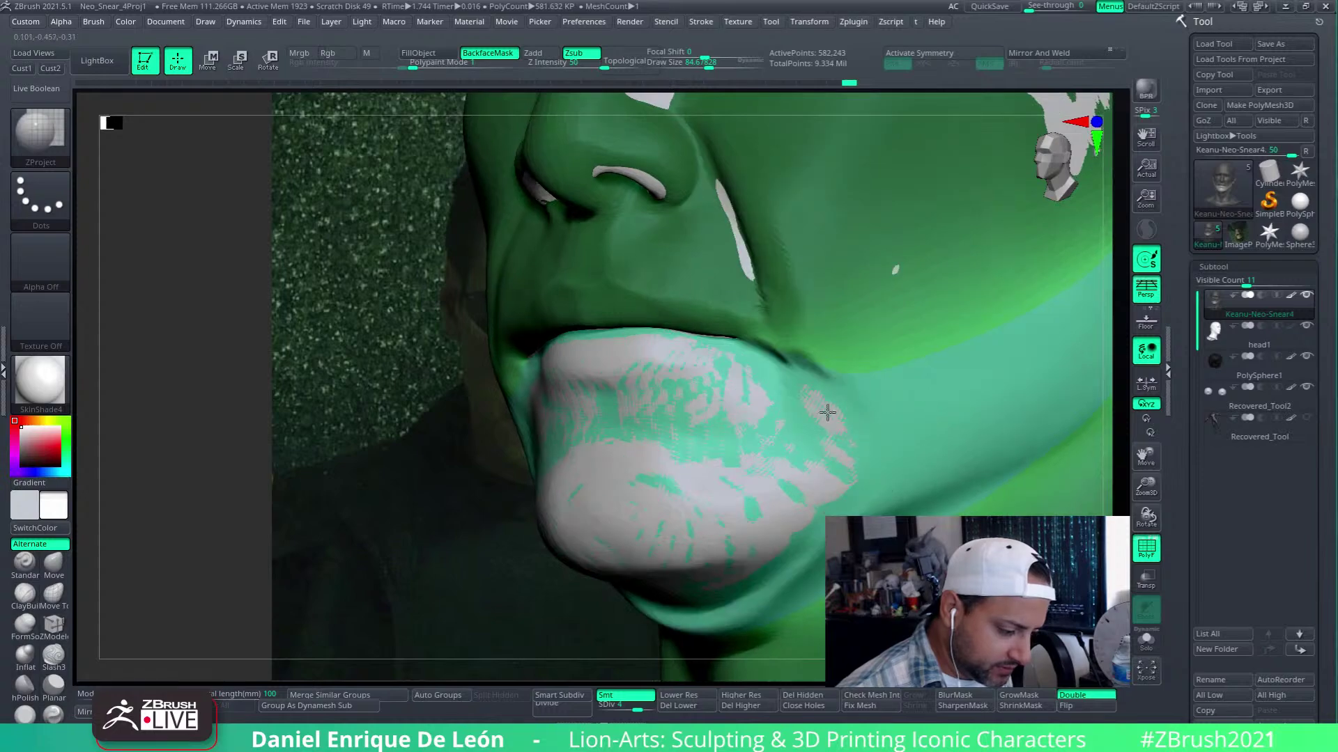
right_drag(842, 459, 876, 378)
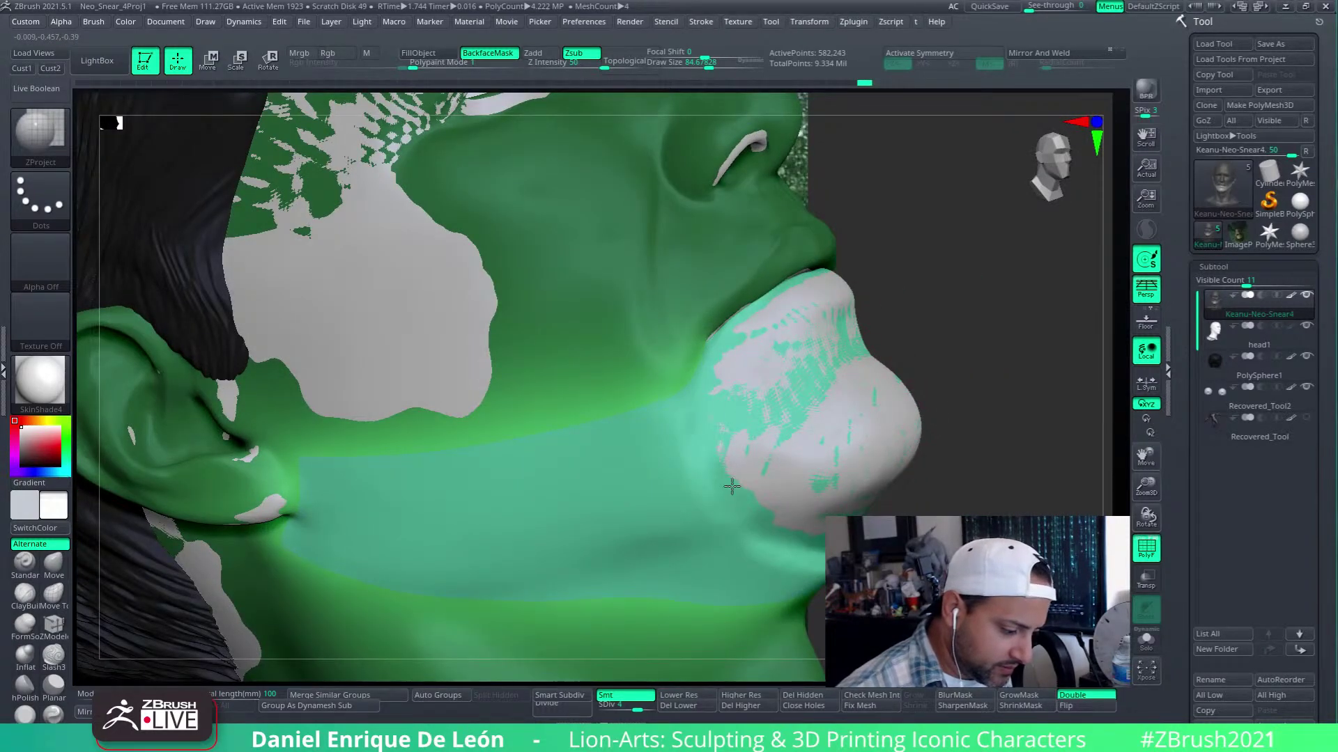
Smooth the skin below the left mouth corner along the side and underside of the chin
right_drag(731, 486, 746, 379)
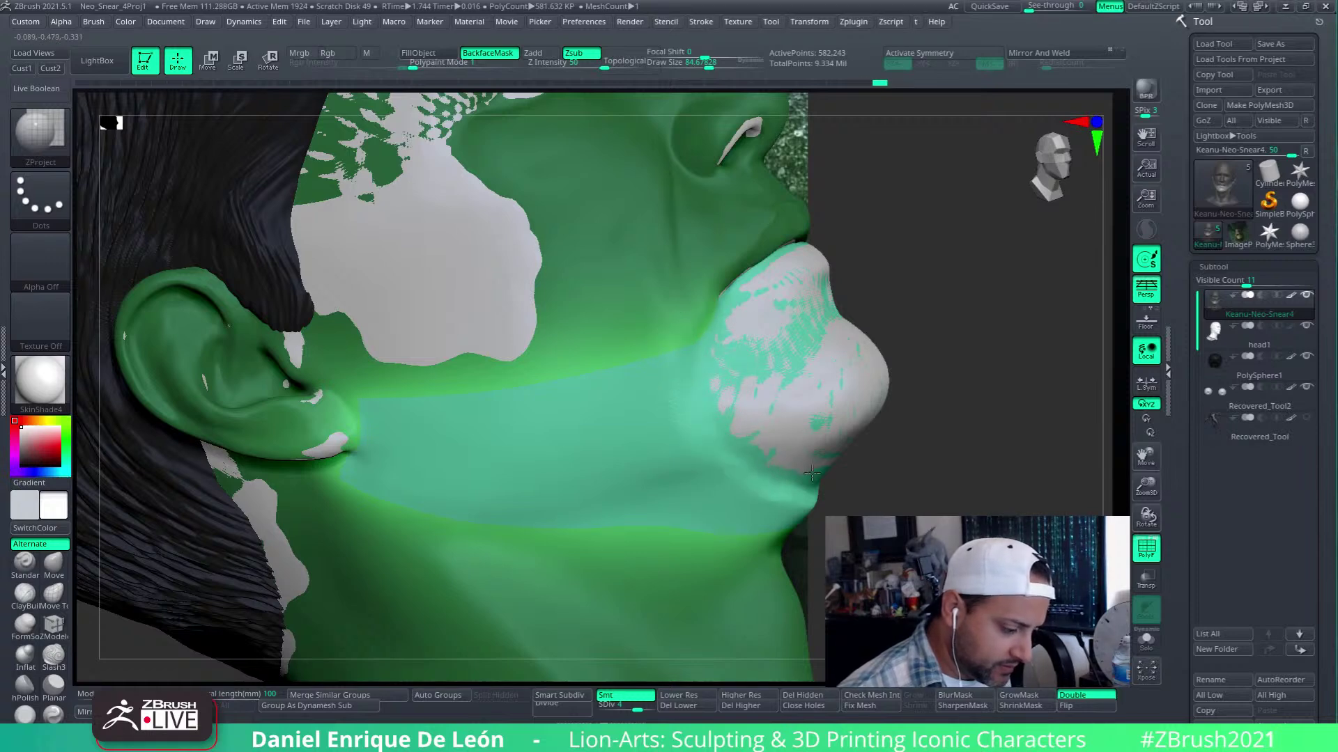
right_drag(831, 445, 867, 398)
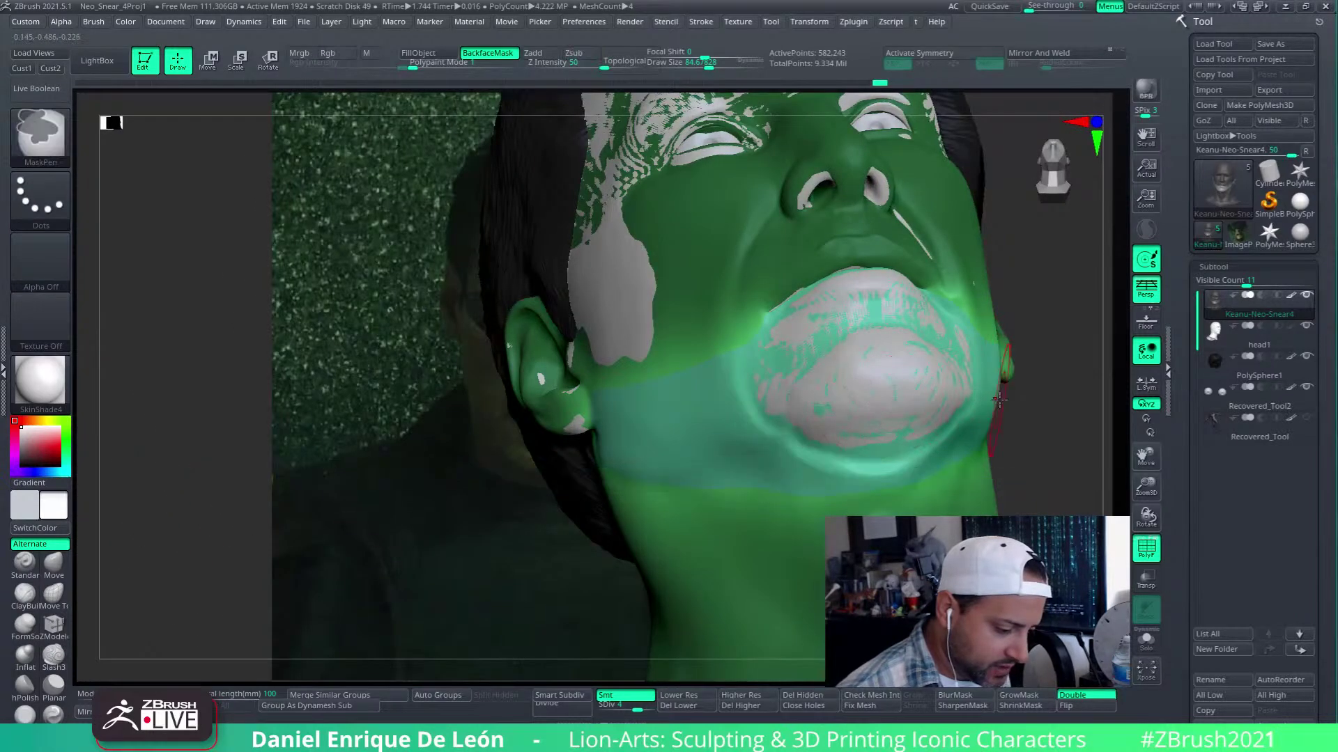
mouse_move(955, 418)
right_down()
mouse_move(987, 380)
mouse_move(1065, 390)
right_up()
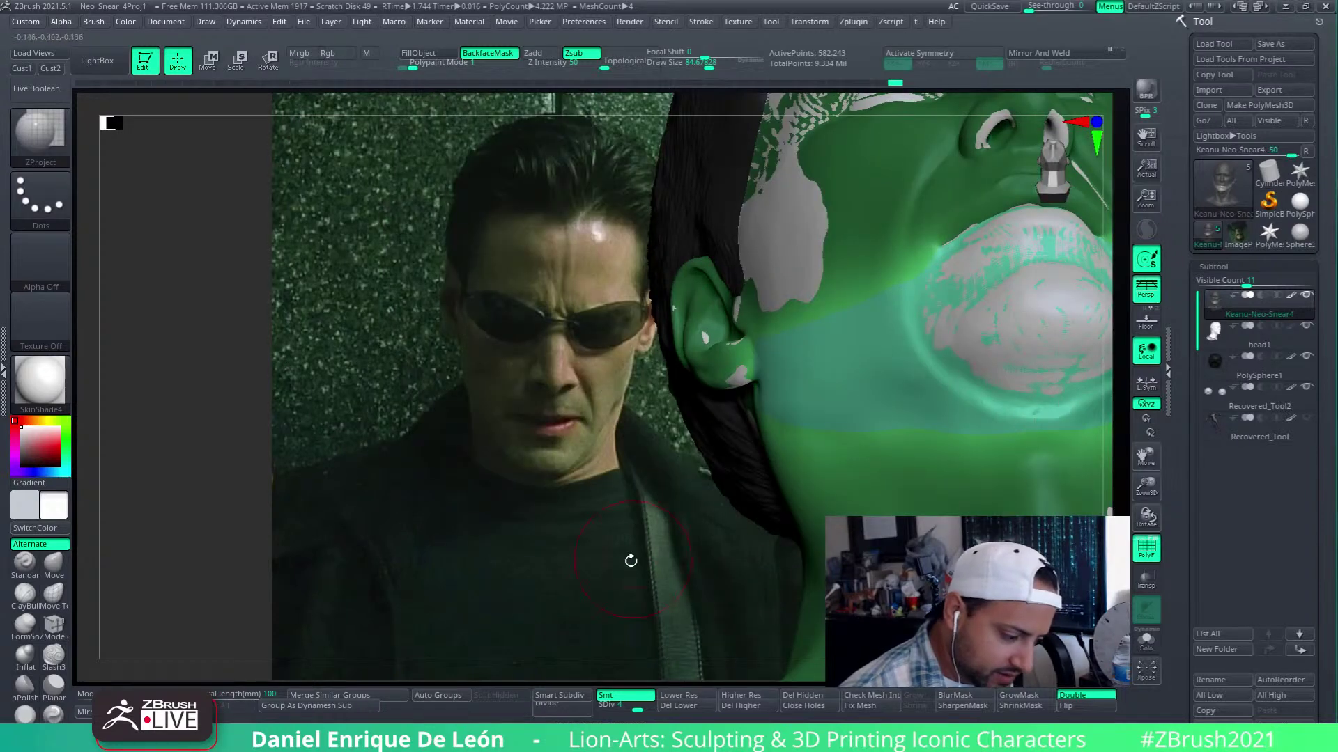
right_drag(1059, 402, 1045, 416)
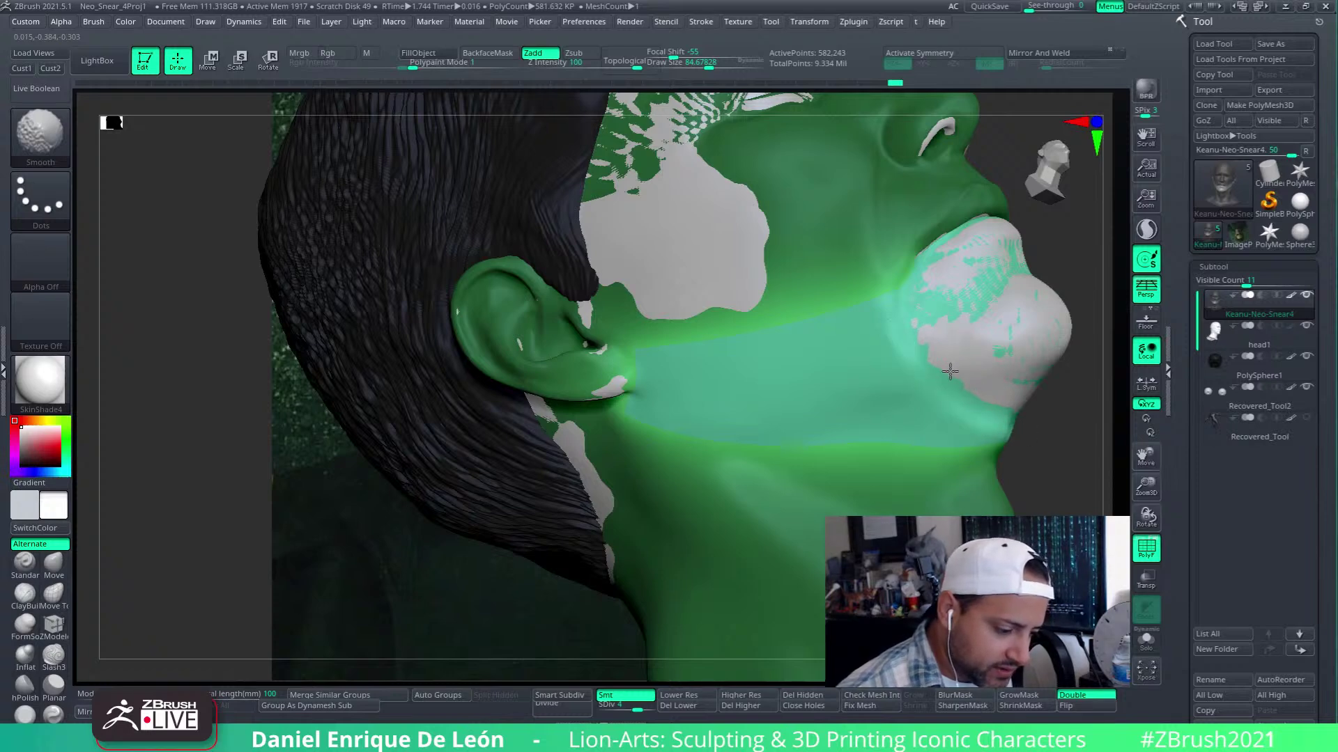
shift+drag(949, 372, 963, 327)
right_drag(995, 359, 973, 355)
alt+drag(976, 356, 971, 351)
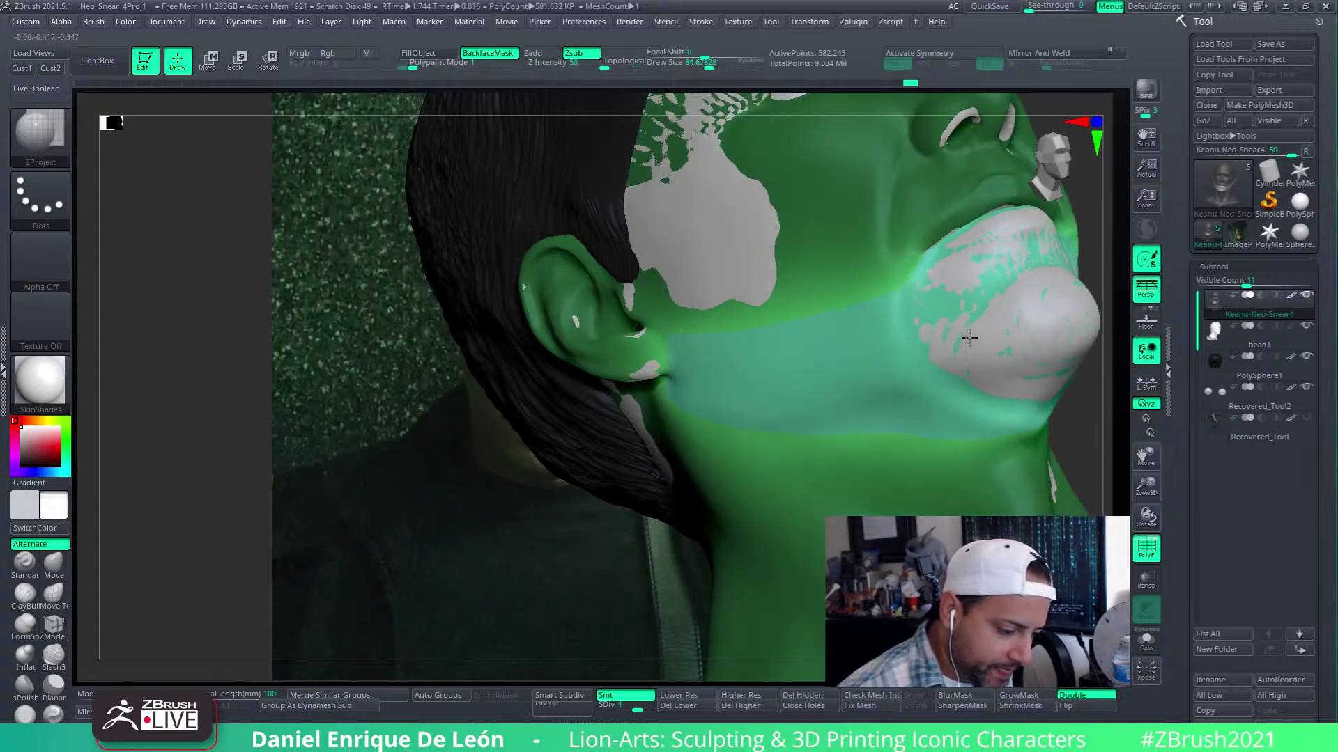
Pull the lower left side of the bust's chin outward with the Move brush at a draw size of about 121
alt+right_drag(979, 425, 976, 390)
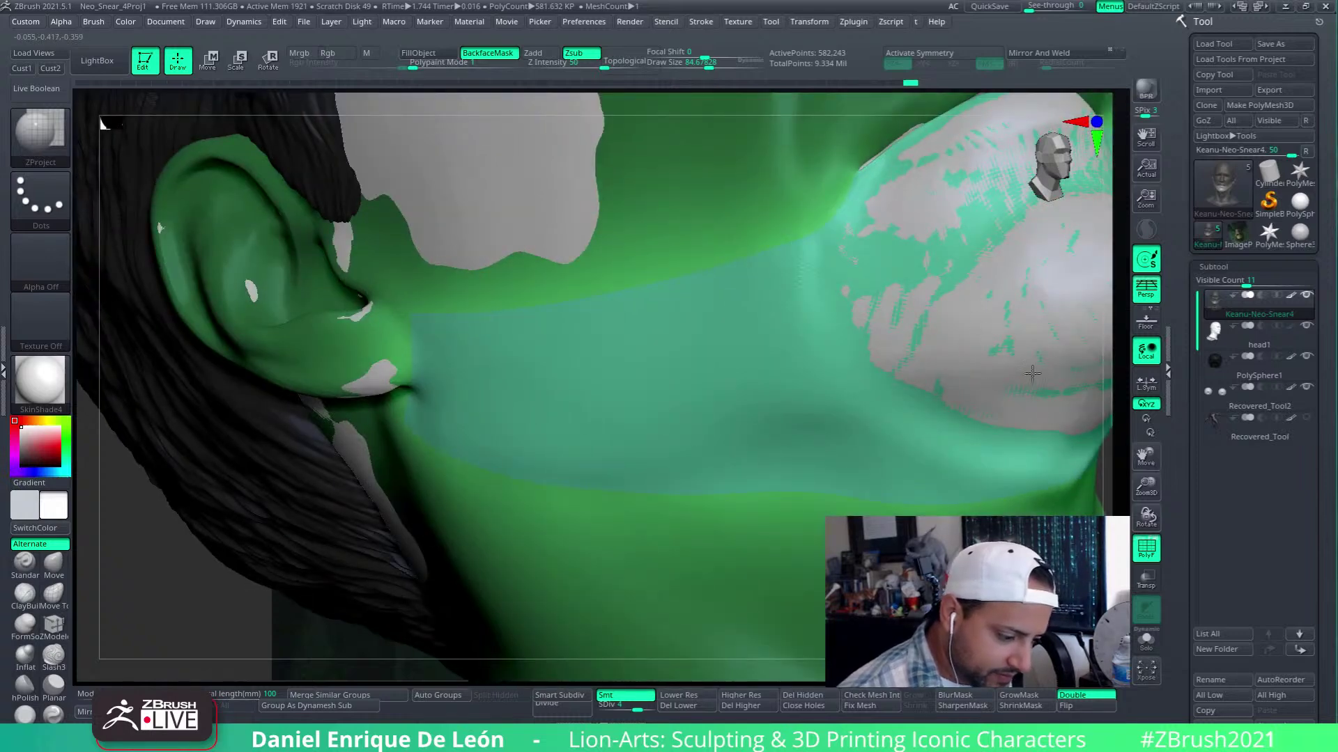
click(1146, 587)
right_drag(1031, 418, 1125, 496)
click(1146, 580)
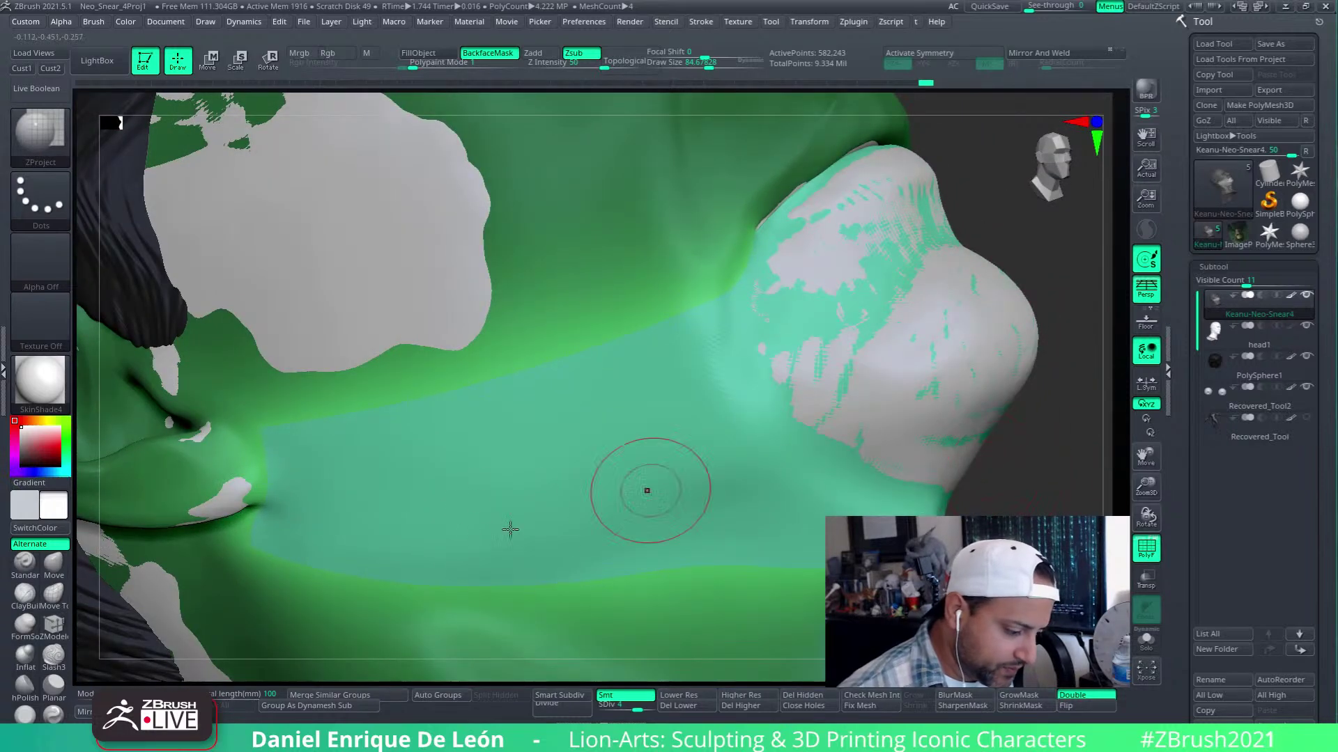
click(57, 560)
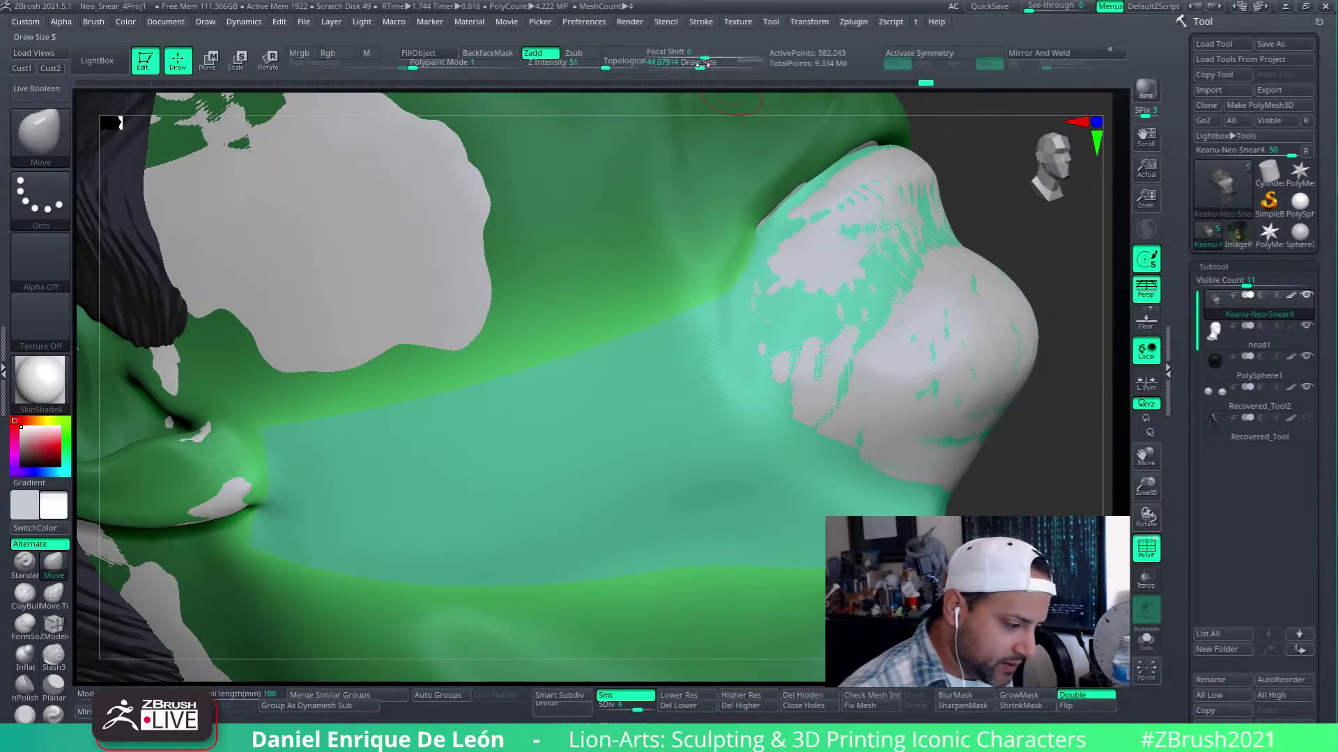
drag(702, 64, 712, 64)
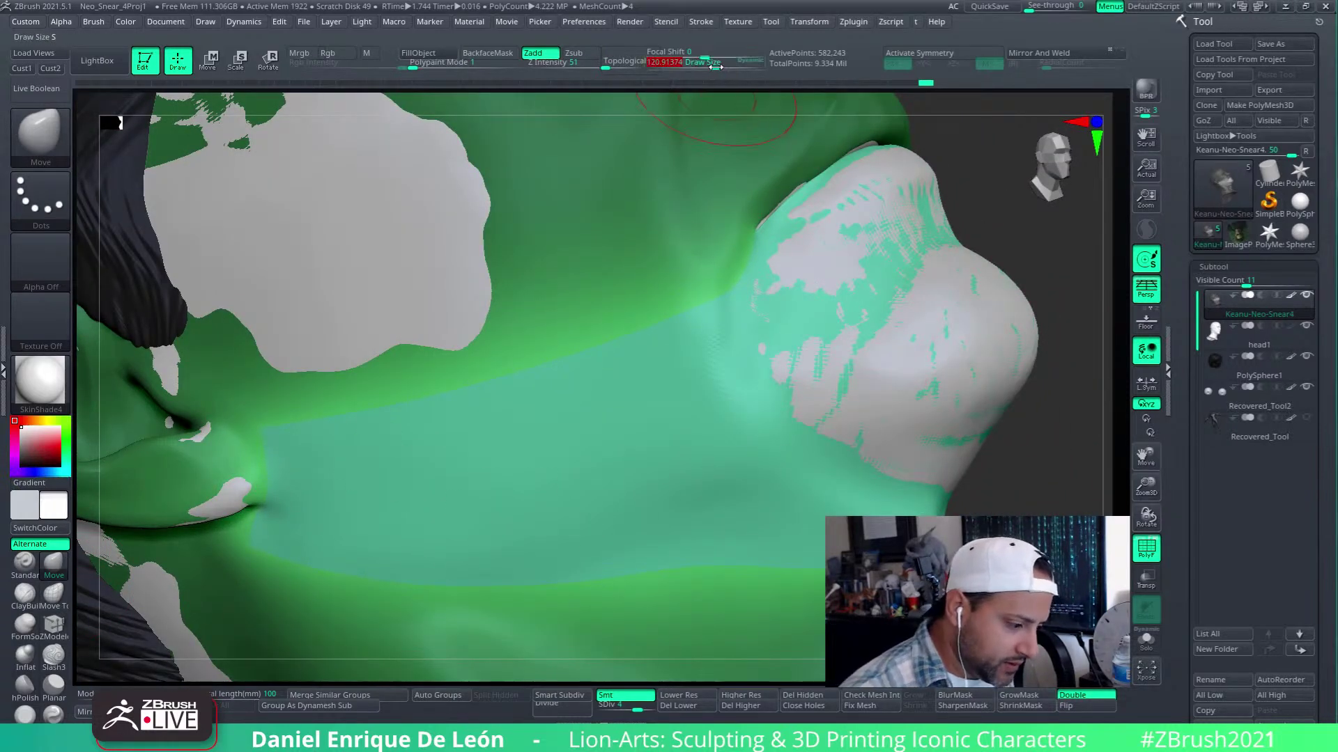
alt+click(899, 390)
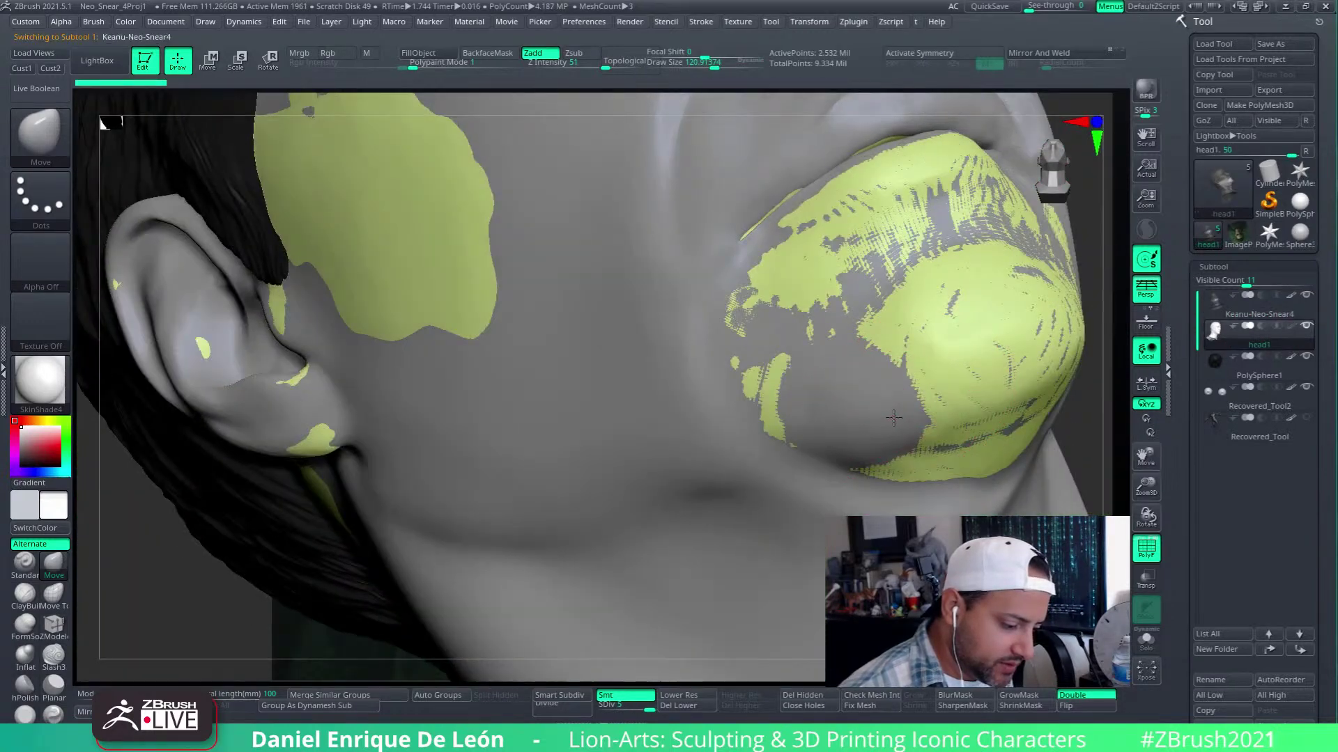
alt+click(858, 427)
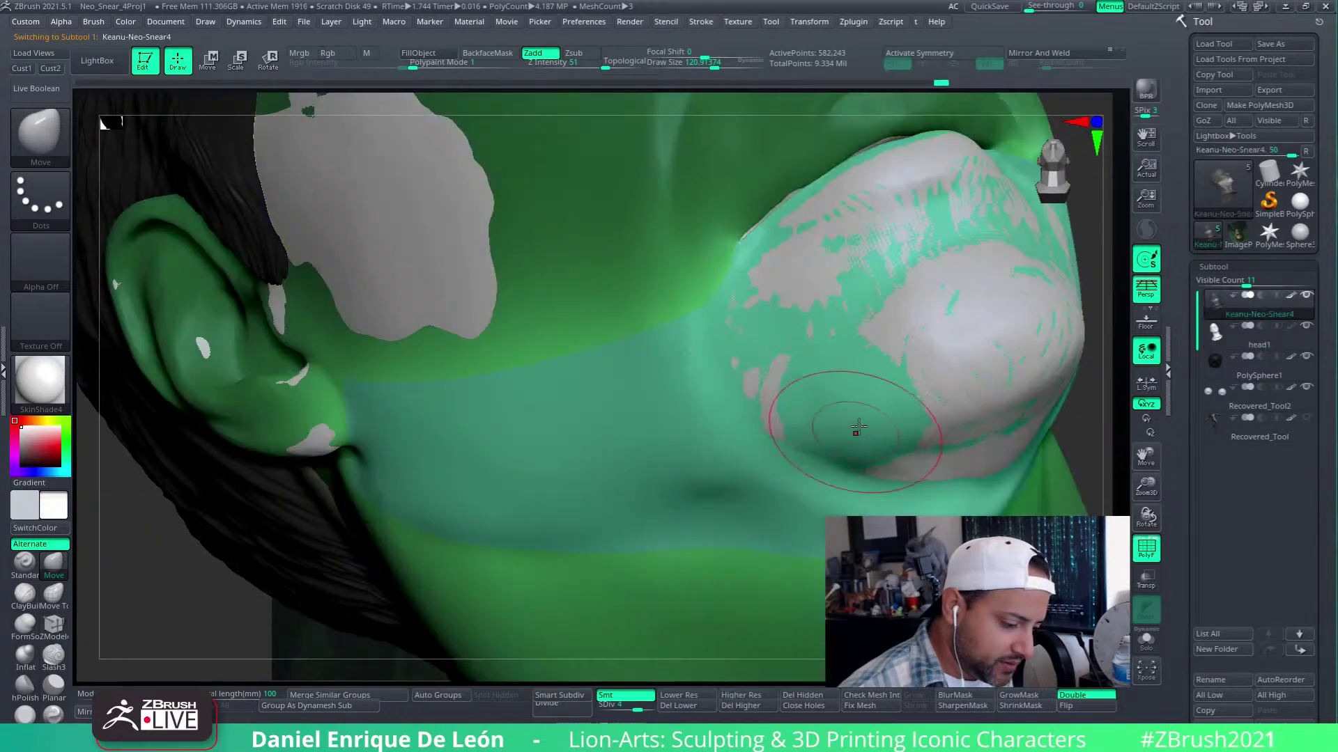
right_drag(858, 427, 851, 424)
drag(845, 417, 881, 423)
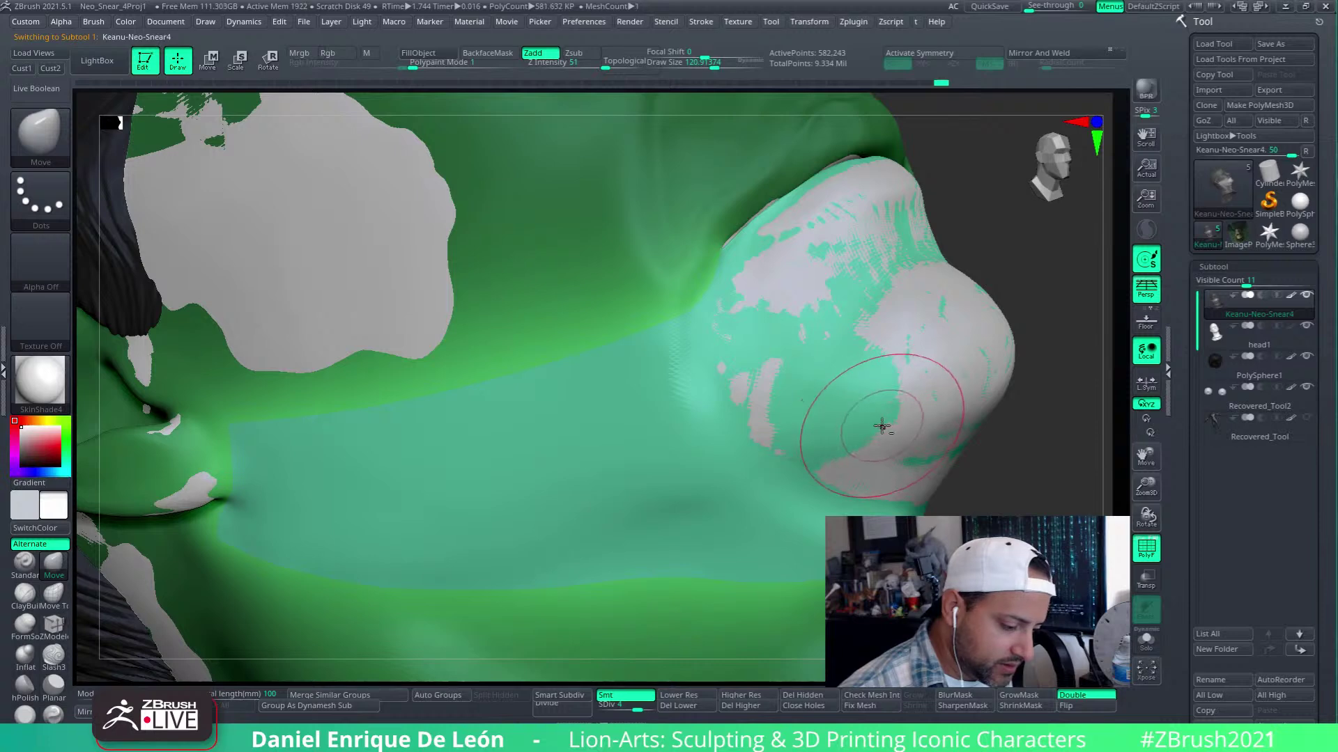
Project the reshaped lower left side of the chin with the ZProject brush and check the bust in isolation
click(56, 144)
click(120, 551)
right_drag(725, 448, 858, 422)
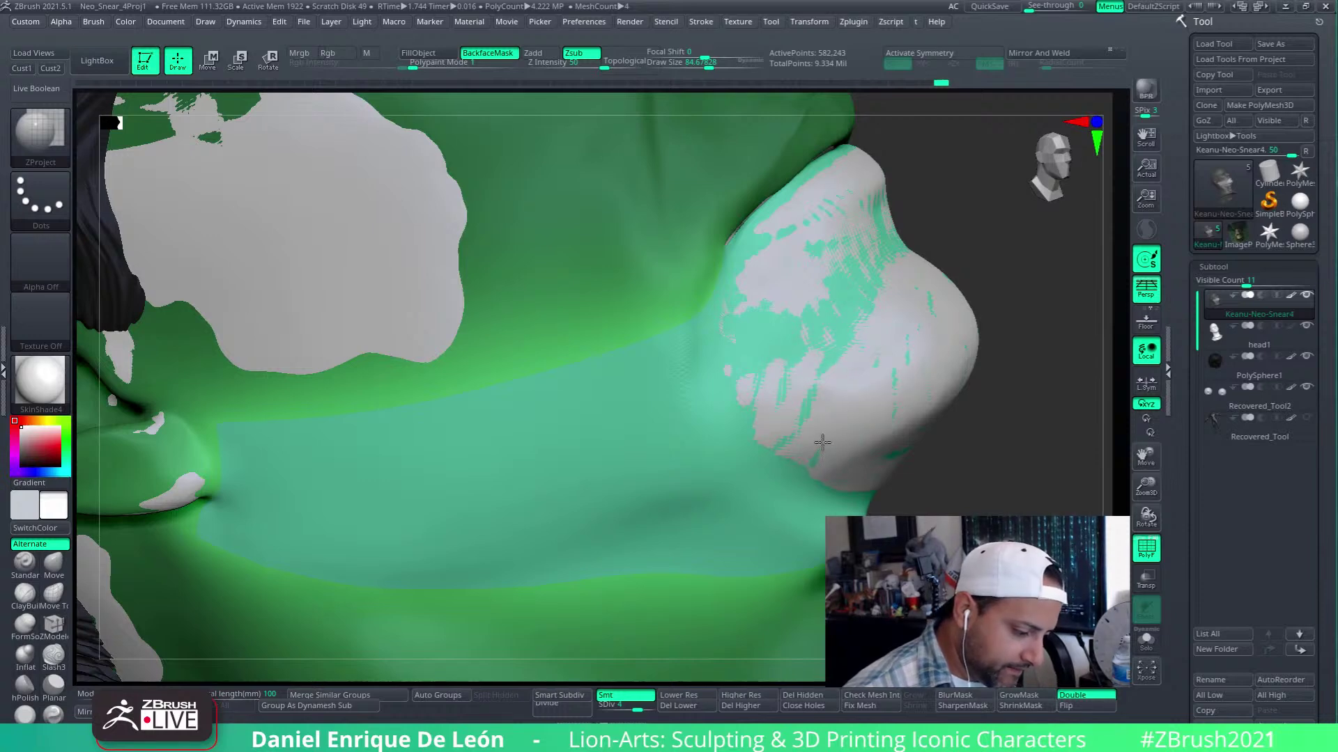
click(1146, 640)
right_drag(861, 441, 815, 418)
click(1146, 638)
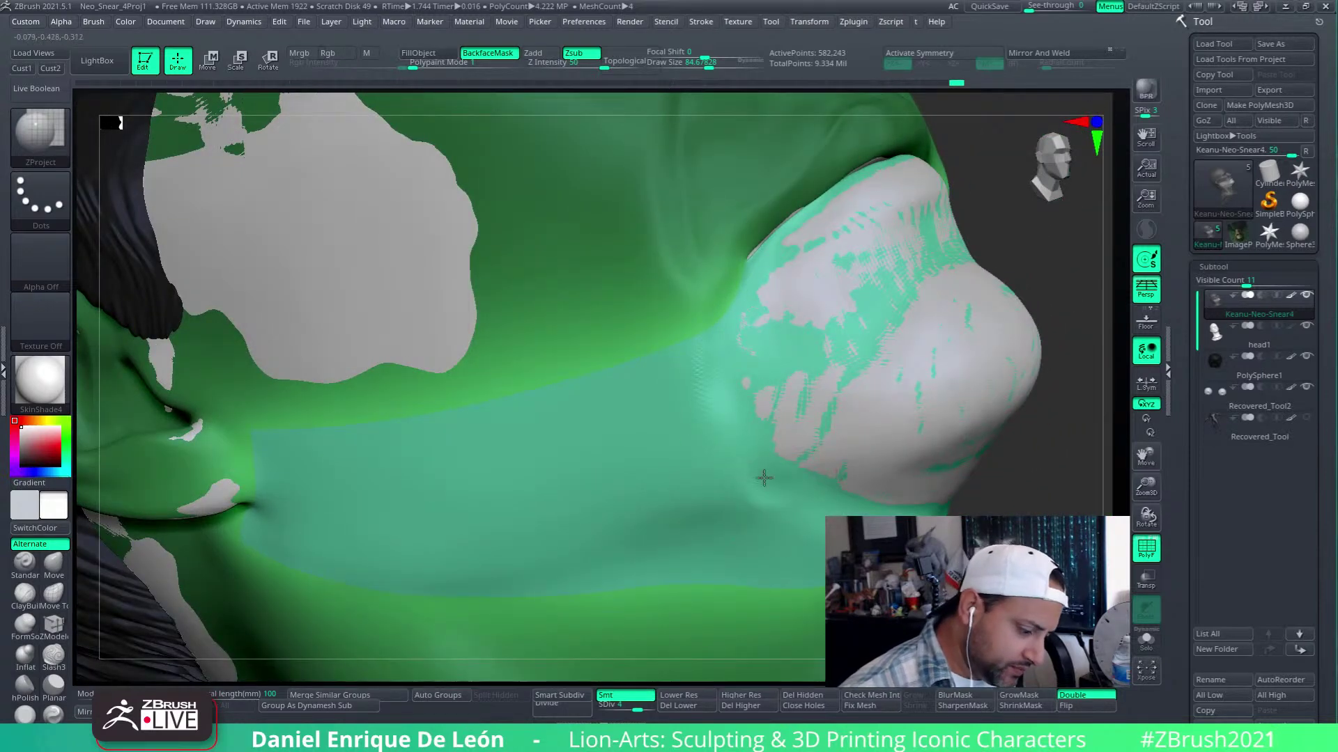
Project and smooth the ridge around the underside of the chin from both sides to blend it into the jaw
right_drag(782, 433, 969, 415)
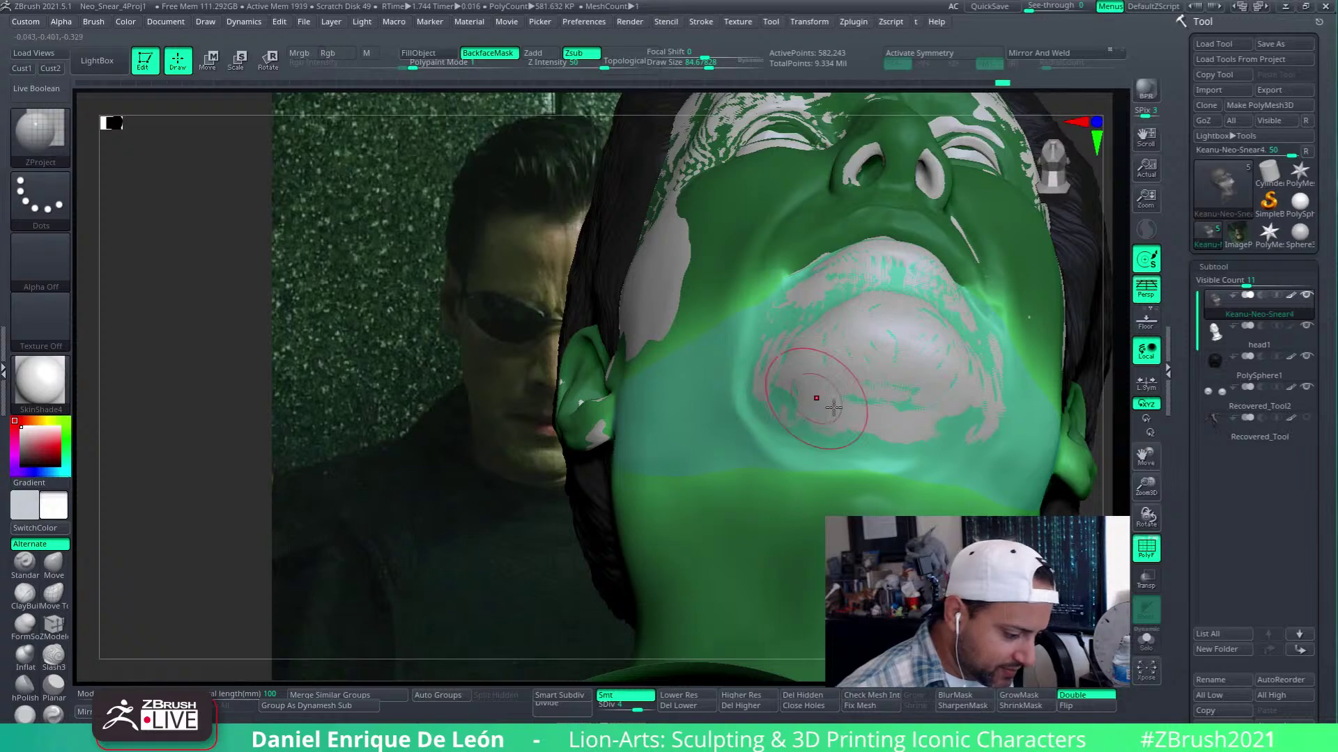
right_drag(834, 407, 774, 418)
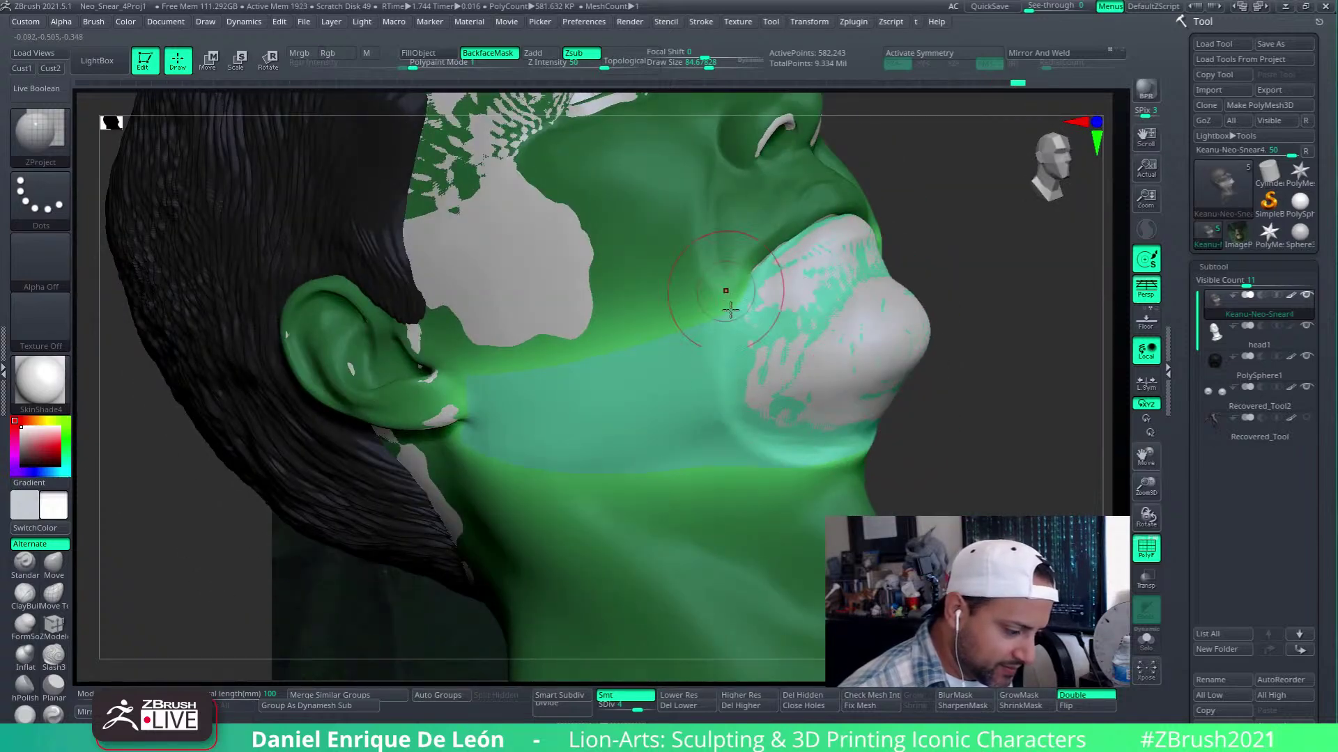
mouse_move(856, 325)
right_down()
mouse_move(909, 411)
mouse_move(907, 397)
right_up()
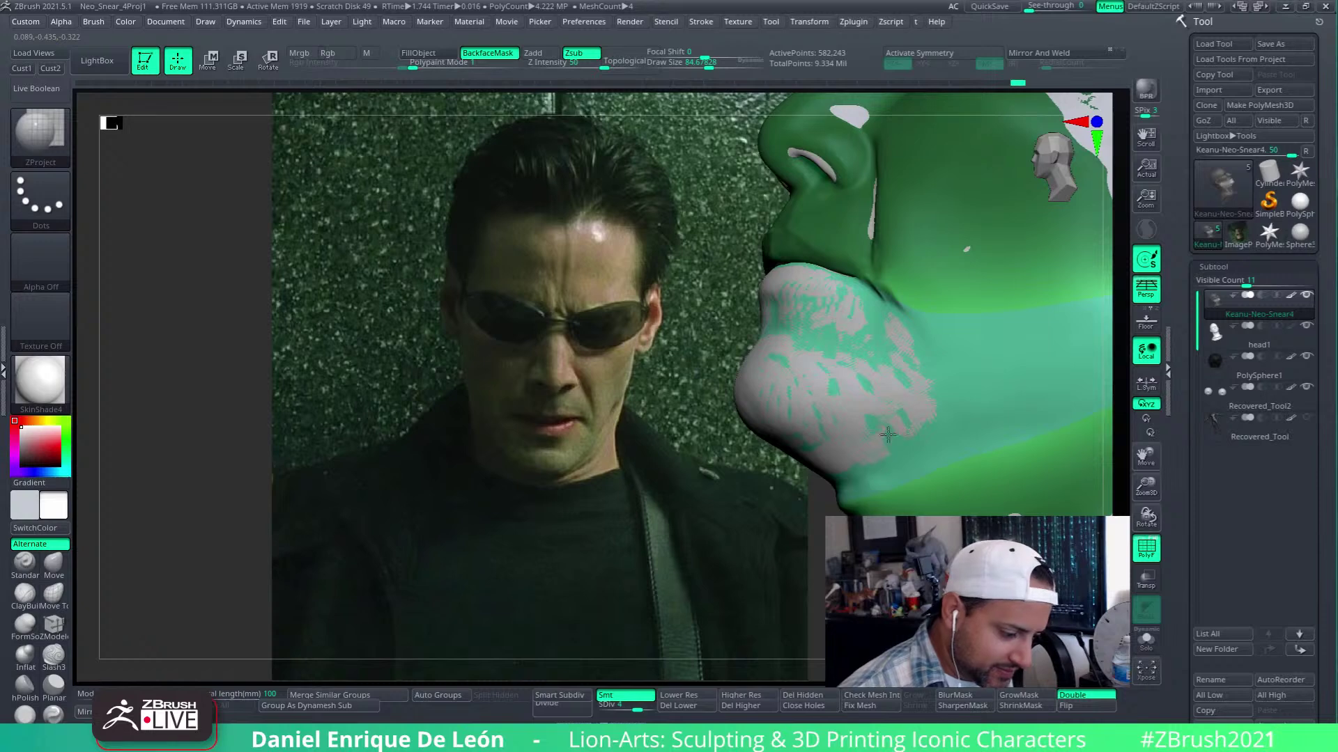
mouse_move(883, 456)
right_down()
mouse_move(883, 436)
mouse_move(852, 471)
right_up()
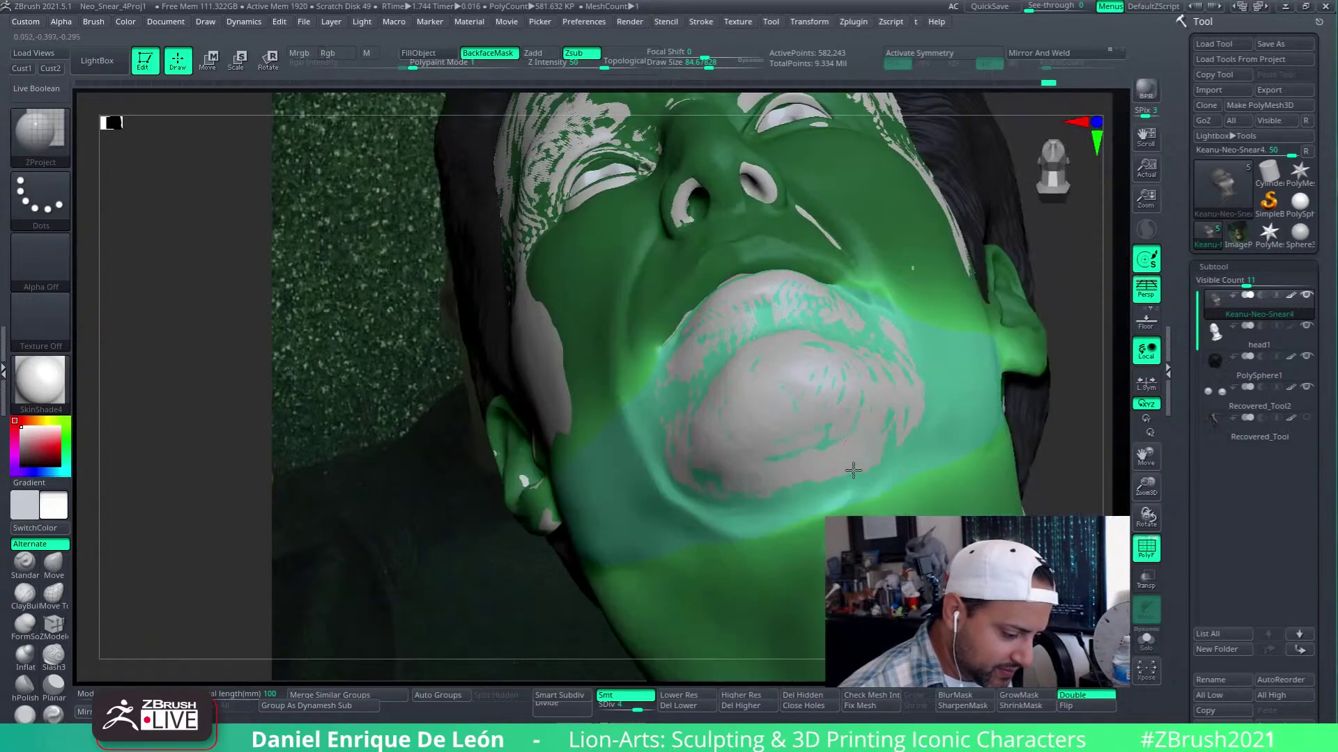
right_drag(899, 433, 894, 488)
key(shift)
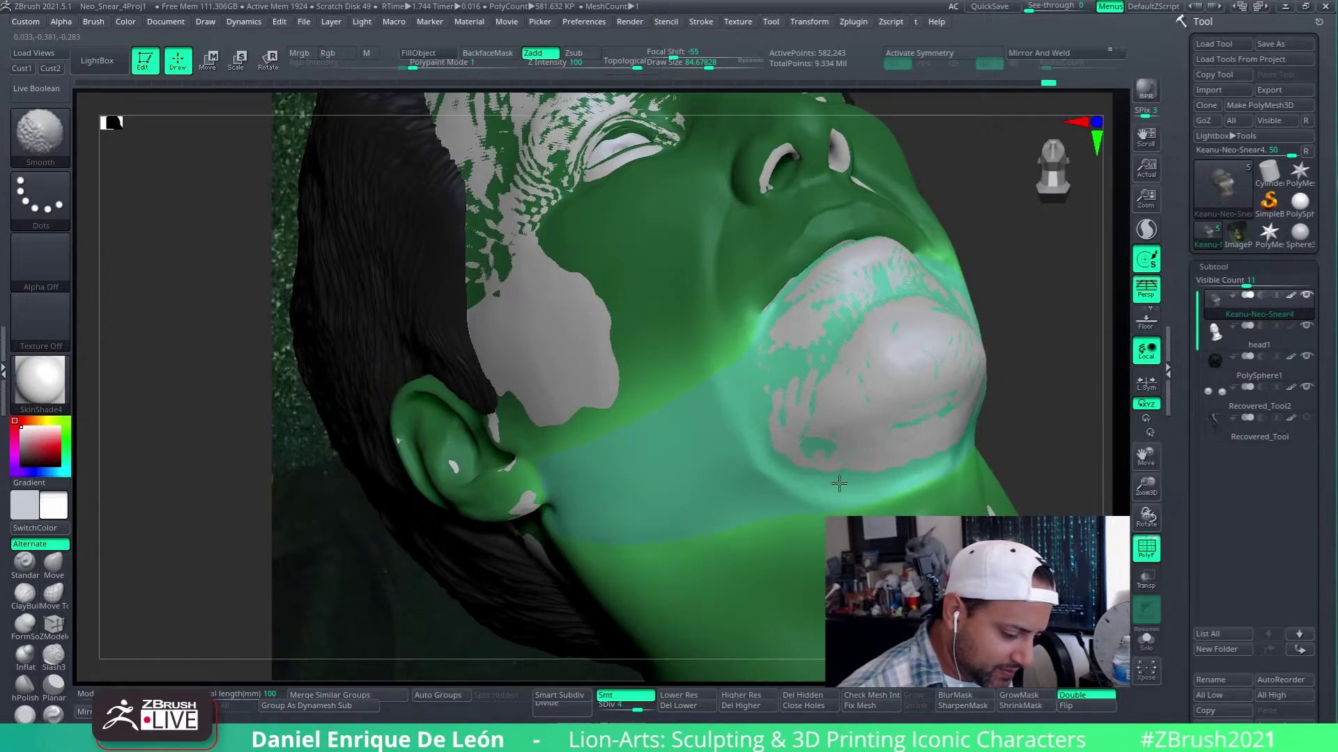
right_drag(732, 452, 1008, 451)
mouse_move(989, 294)
right_down()
mouse_move(983, 460)
mouse_move(932, 385)
mouse_move(932, 430)
mouse_move(879, 474)
right_up()
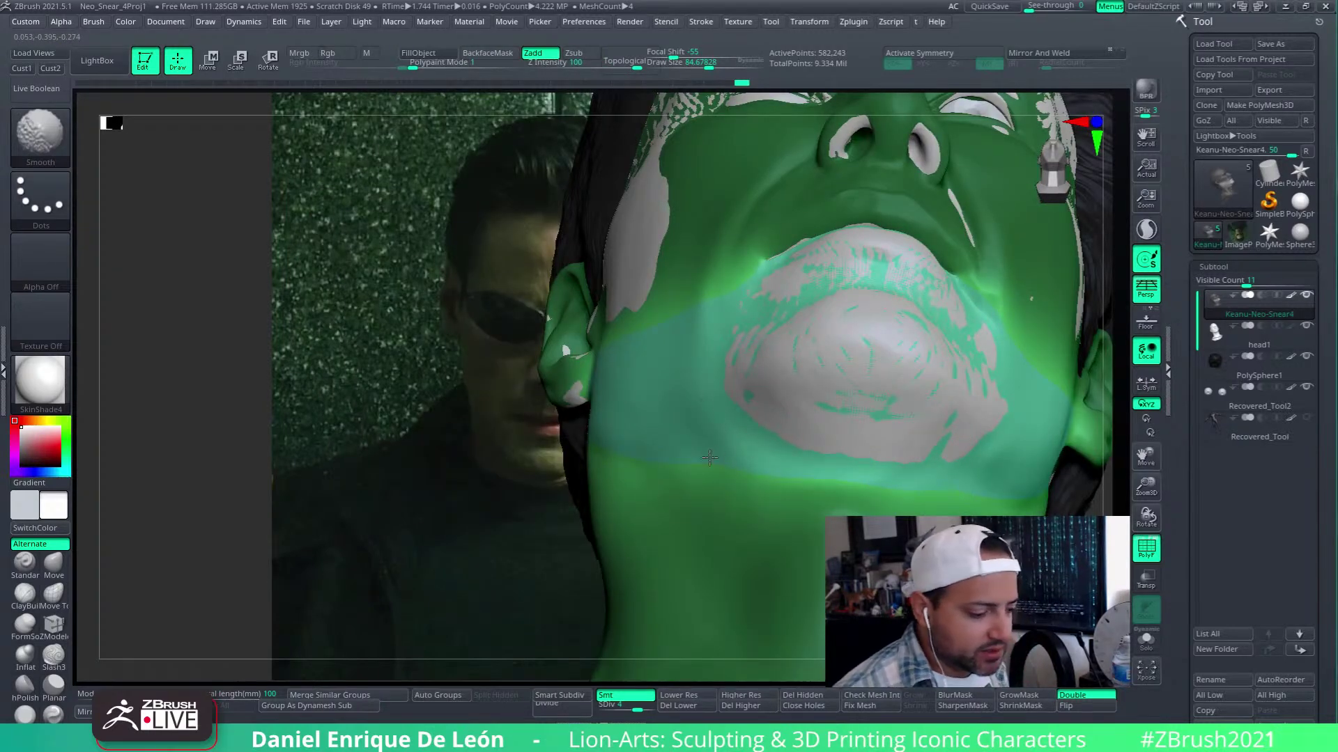
Project the right side of the jaw just outside and below the right mouth corner with the ZProject brush
mouse_move(709, 457)
right_down()
mouse_move(958, 472)
mouse_move(881, 383)
mouse_move(902, 446)
mouse_move(863, 446)
mouse_move(962, 425)
right_up()
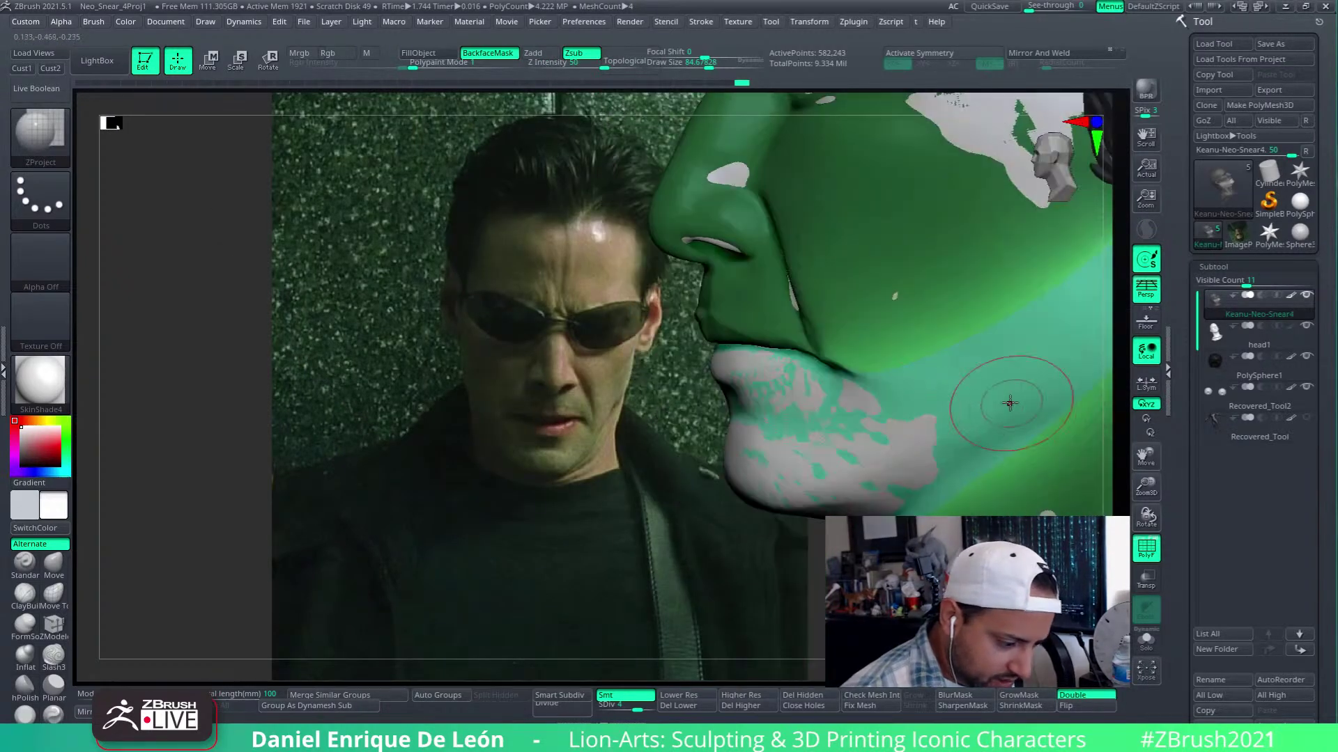
mouse_move(1011, 403)
mouse_down()
mouse_move(895, 418)
mouse_move(949, 404)
mouse_up()
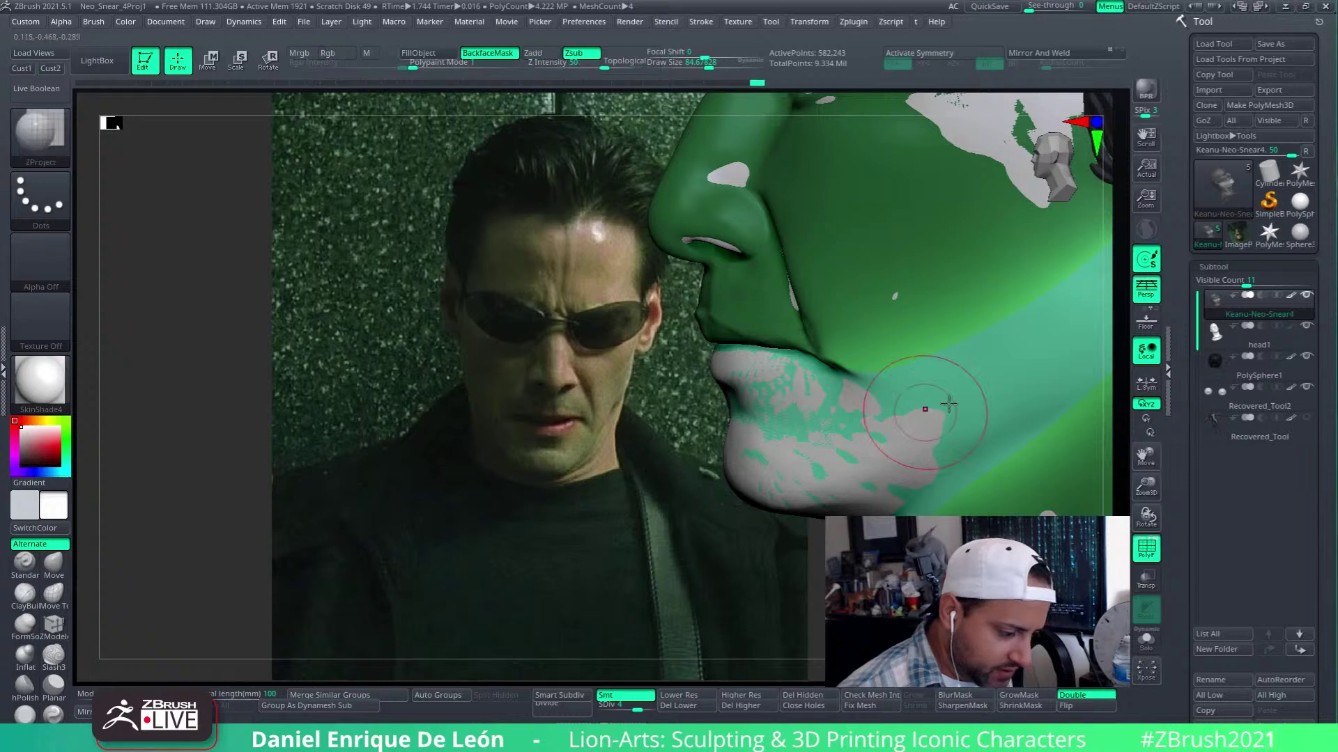
mouse_move(913, 412)
right_down()
mouse_move(937, 418)
mouse_move(983, 387)
right_up()
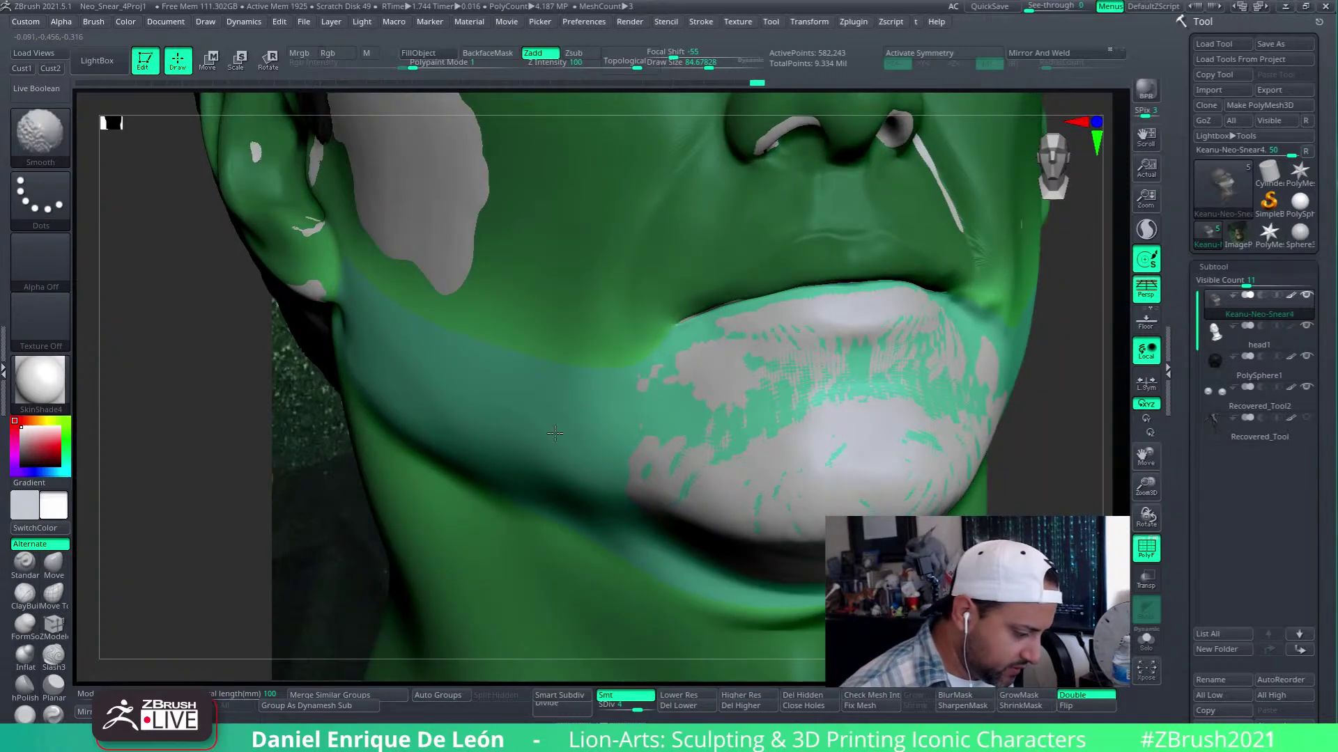
Extend the projection from the chin back along the left jaw and smooth the transition near the jawline
mouse_move(555, 466)
right_down()
mouse_move(871, 451)
mouse_move(740, 462)
right_up()
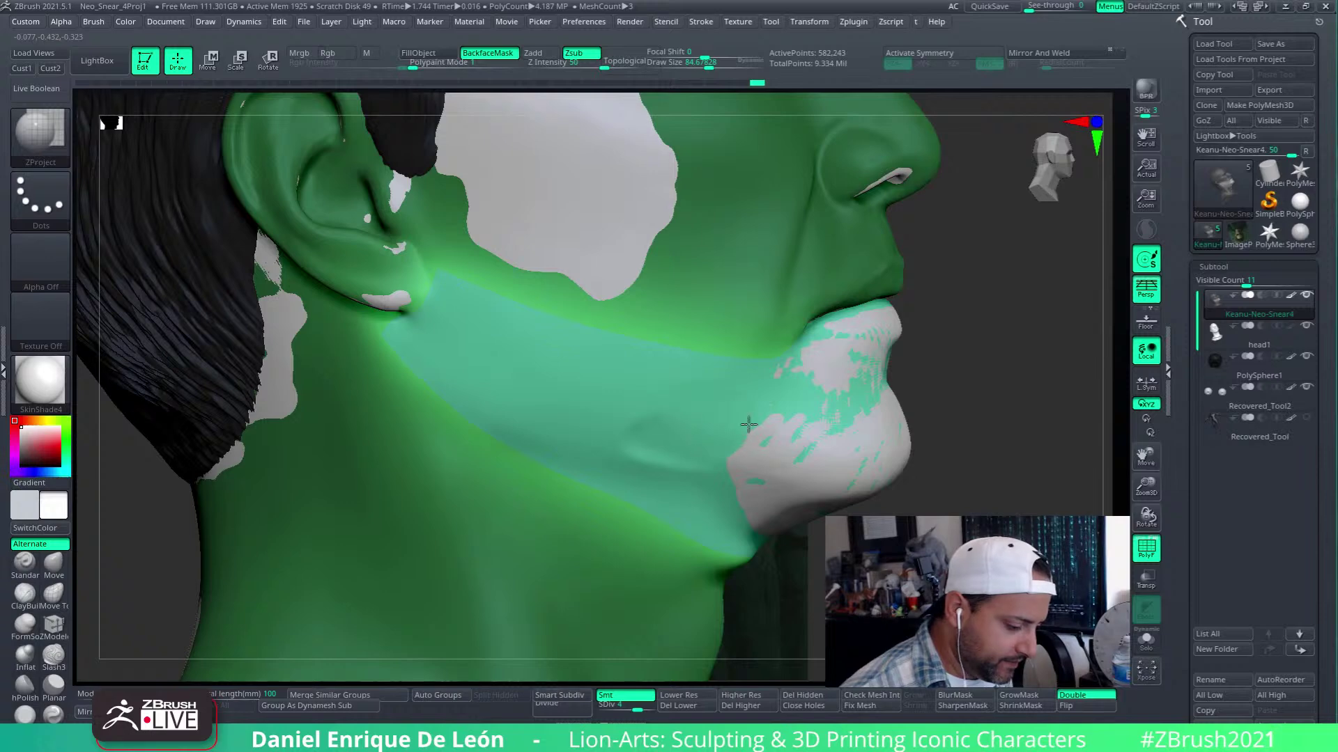
key(shift)
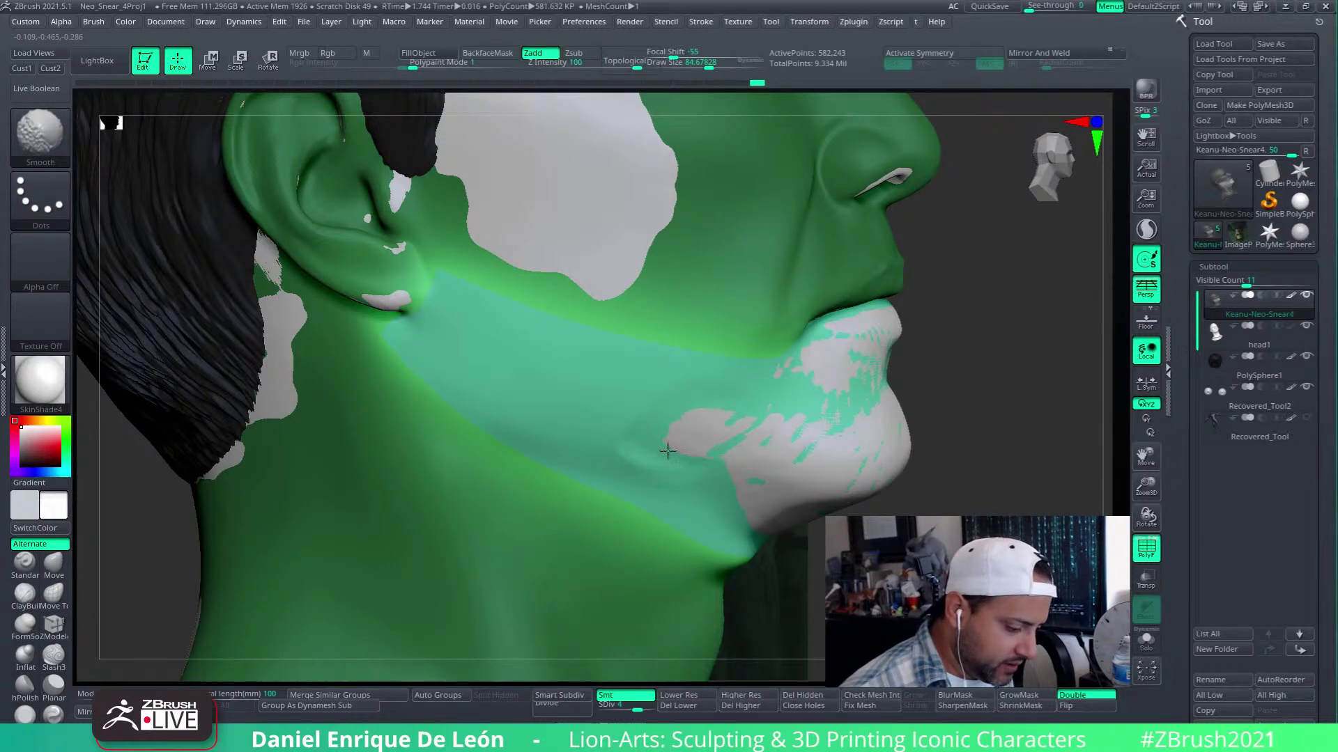
mouse_move(647, 463)
shift+mouse_down()
mouse_move(746, 481)
mouse_move(613, 460)
mouse_move(730, 477)
mouse_move(671, 467)
mouse_move(638, 421)
shift+mouse_up()
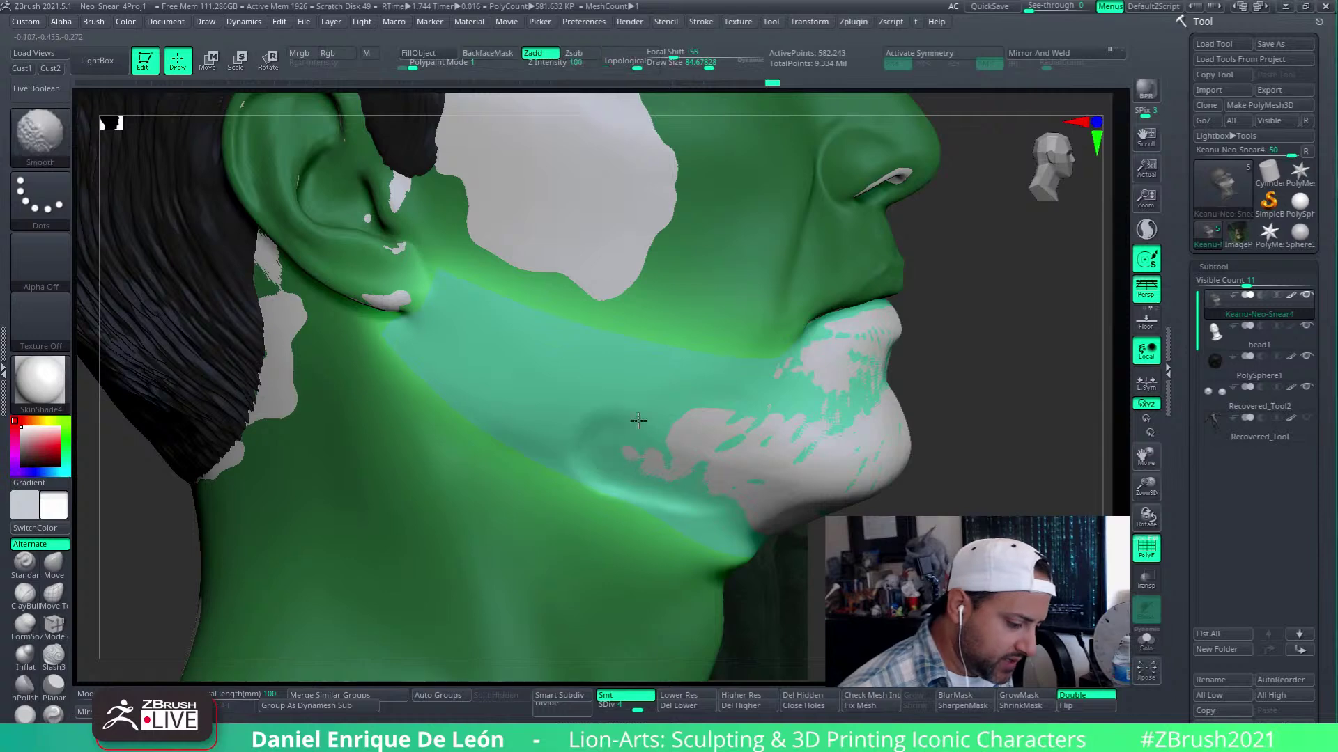
right_drag(489, 411, 414, 288)
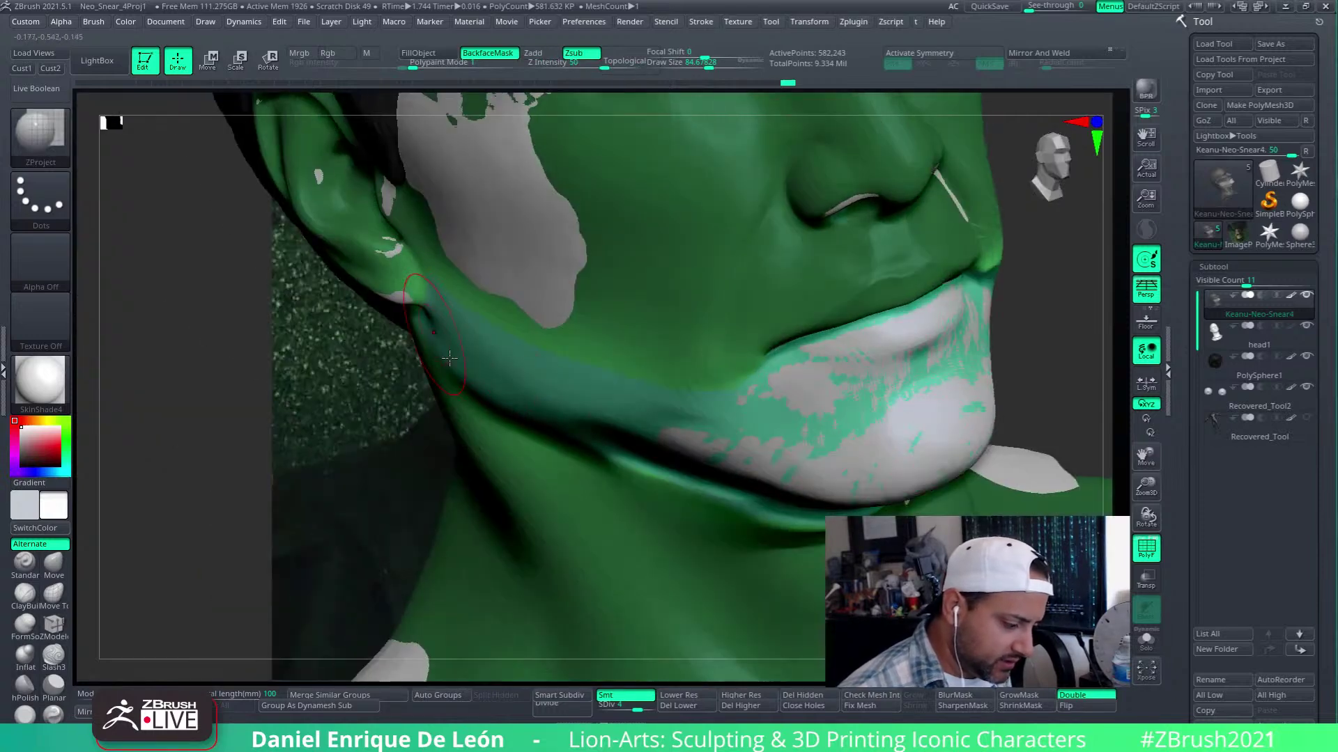
mouse_move(697, 404)
right_down()
mouse_move(735, 417)
mouse_move(822, 404)
right_up()
shift+drag(822, 403, 774, 438)
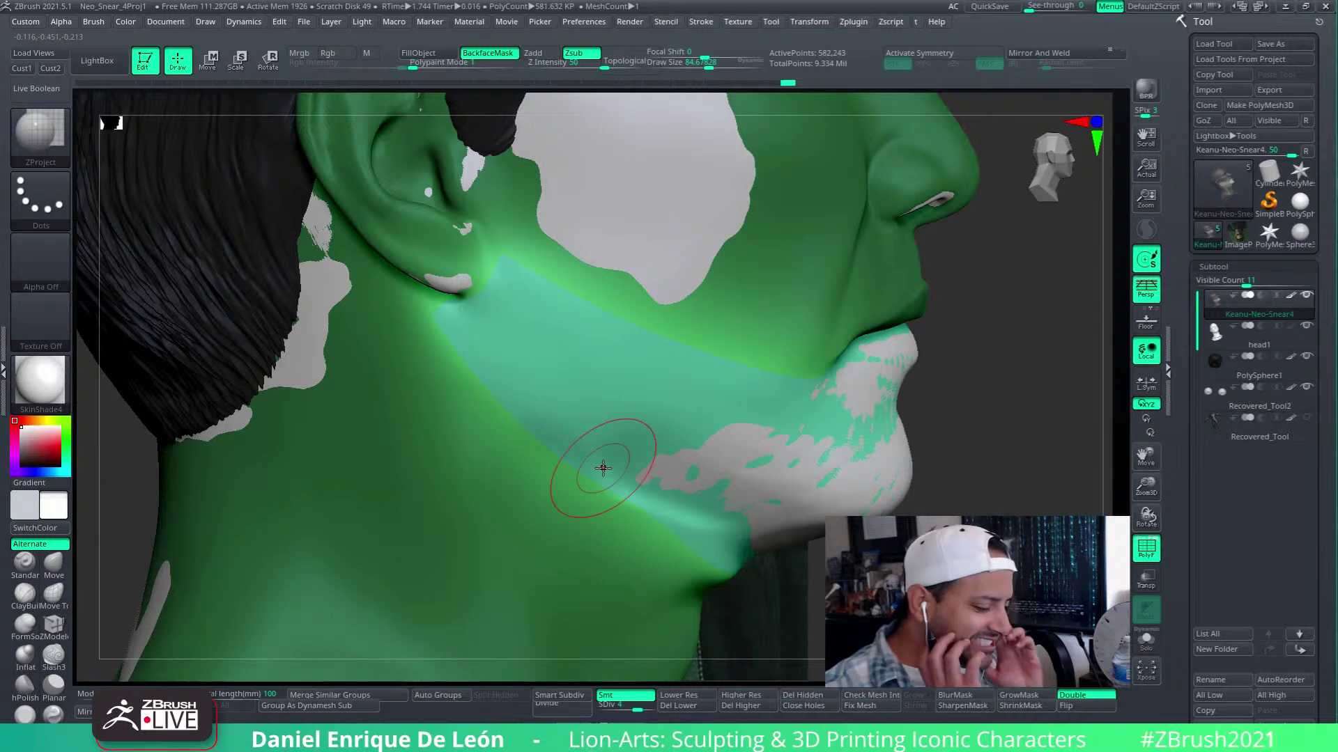
Smooth the ridge along the lower edge of the left jawline and blend the projected patch into the jaw
right_drag(739, 457, 696, 444)
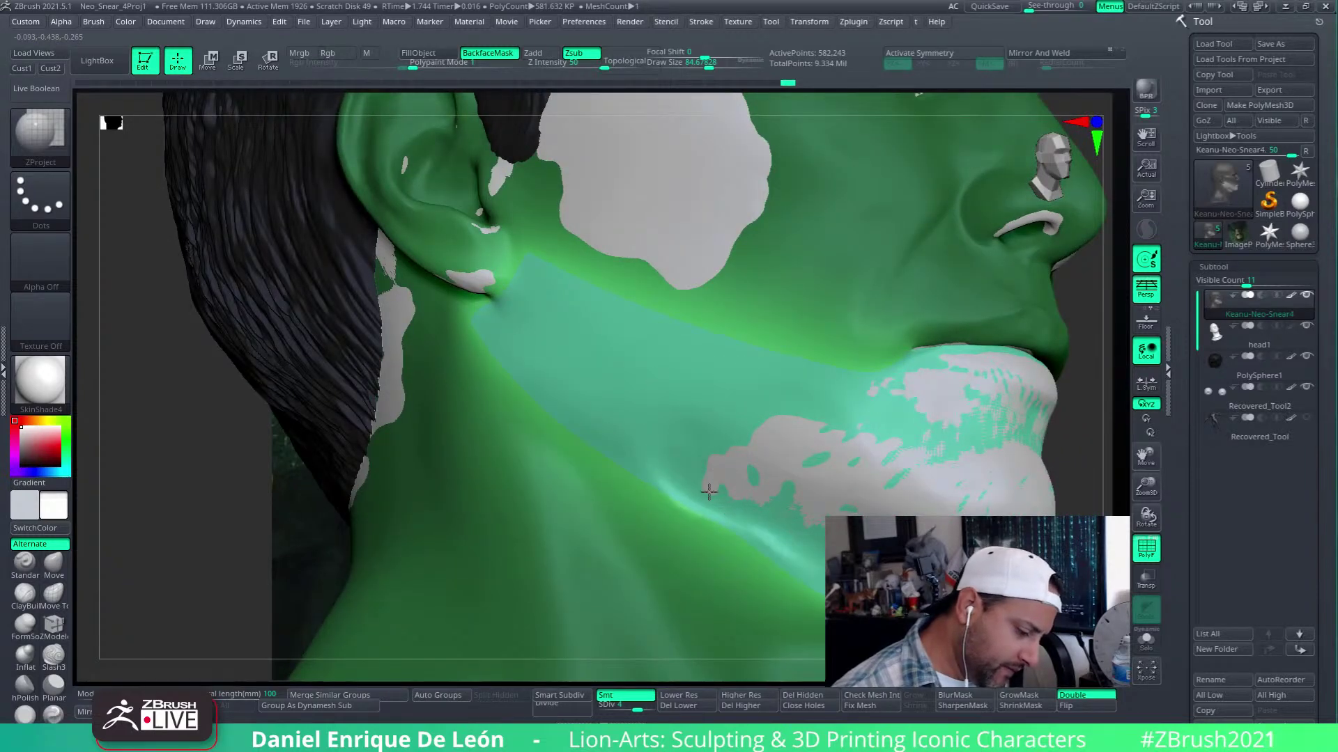
key(shift)
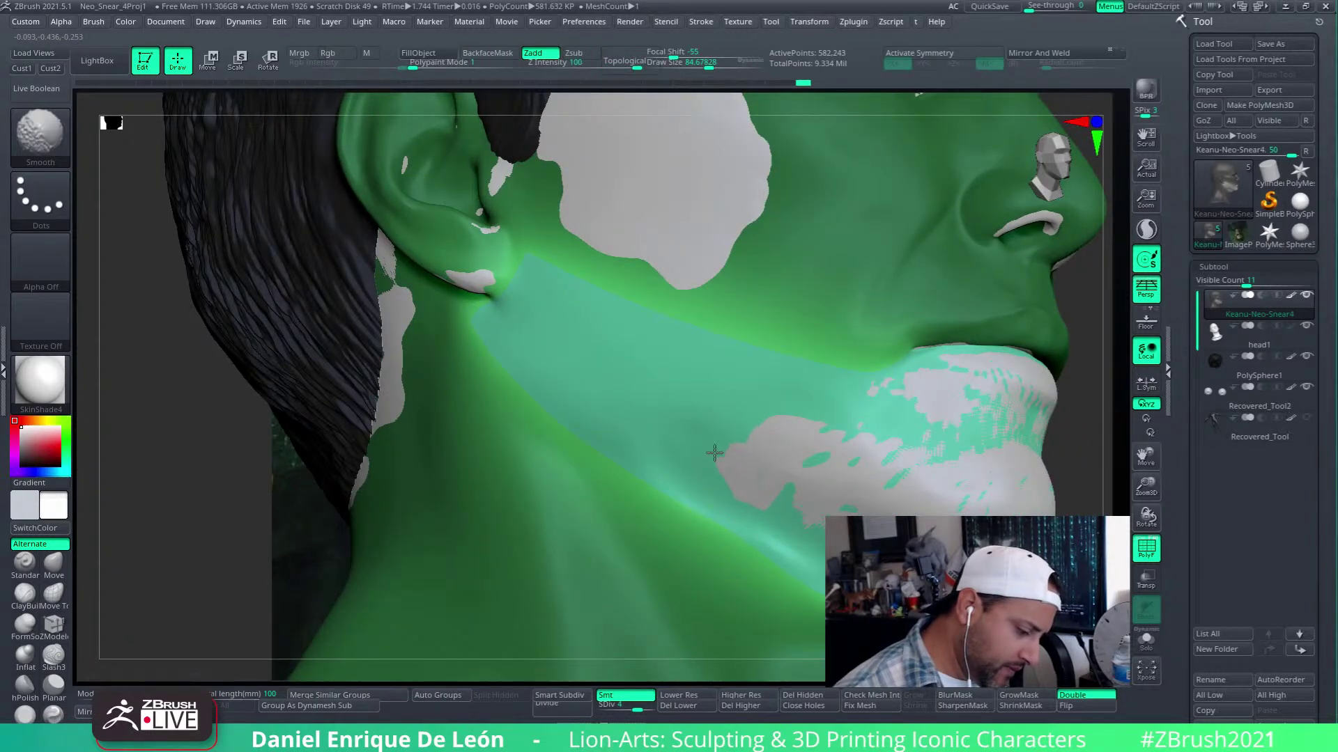
shift+drag(818, 520, 801, 480)
drag(833, 439, 673, 453)
mouse_move(819, 465)
mouse_down()
mouse_move(639, 395)
mouse_move(617, 411)
mouse_up()
drag(709, 483, 670, 482)
key(shift)
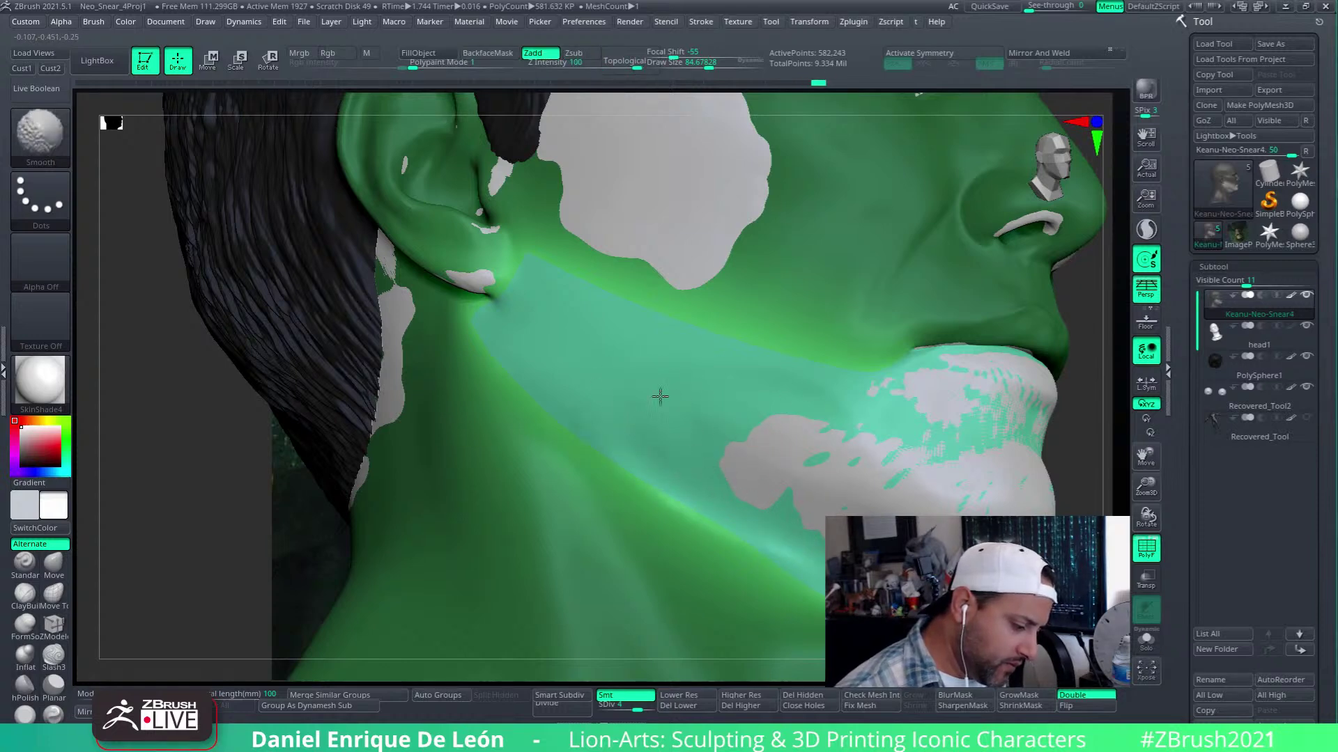
Smooth the left jaw below the cheek and invert the mask to cover the jaw and chin
right_drag(774, 554, 982, 471)
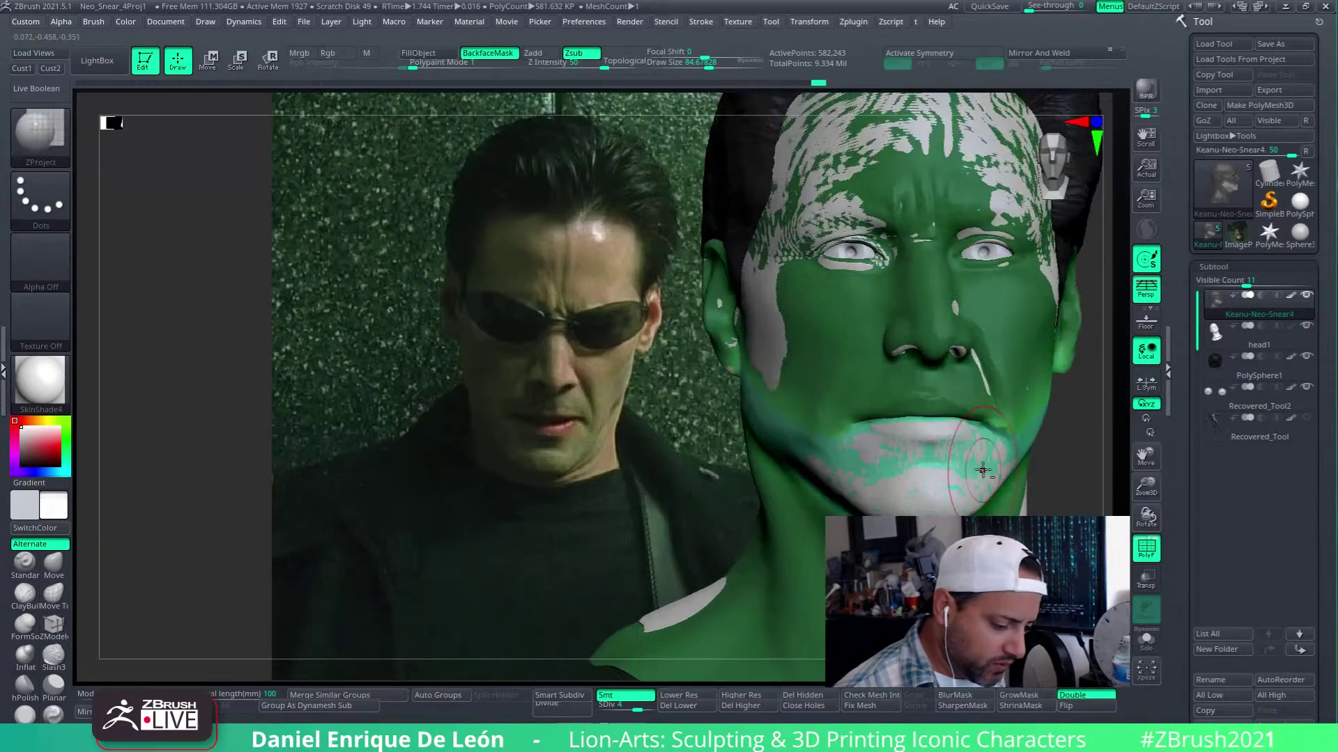
right_drag(784, 429, 783, 457)
key(shift)
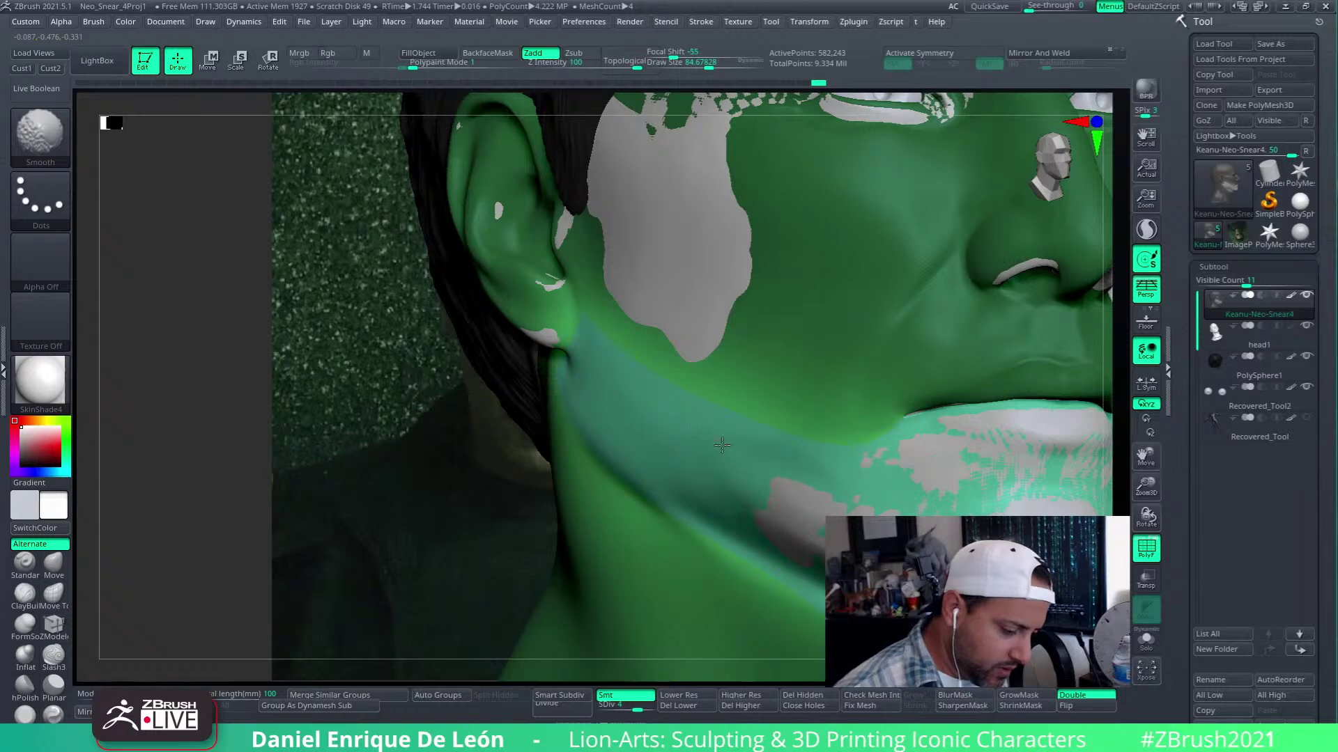
mouse_move(851, 490)
right_down()
mouse_move(825, 503)
mouse_move(927, 446)
mouse_move(980, 462)
mouse_move(740, 494)
mouse_move(697, 446)
right_up()
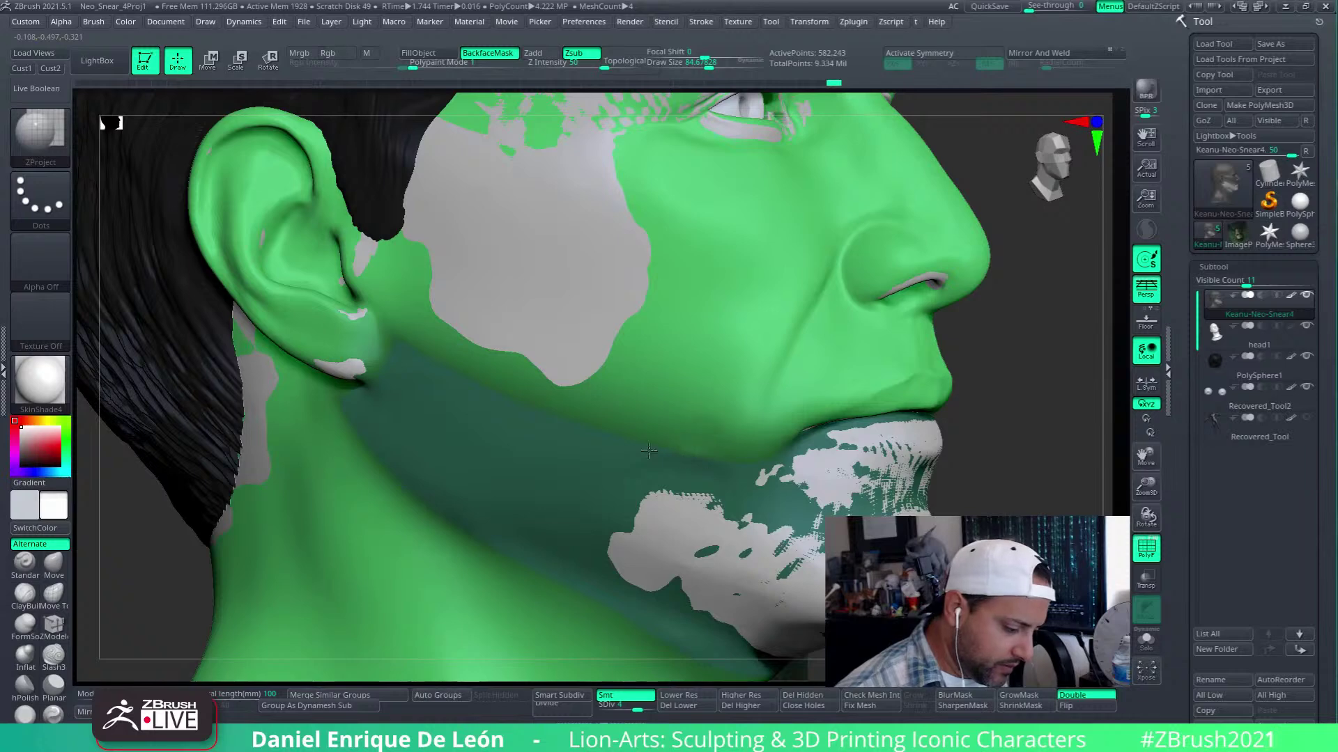
Clear the mask, isolate the jaw and chin polygroup, and show the rest of the bust again
key(shift)
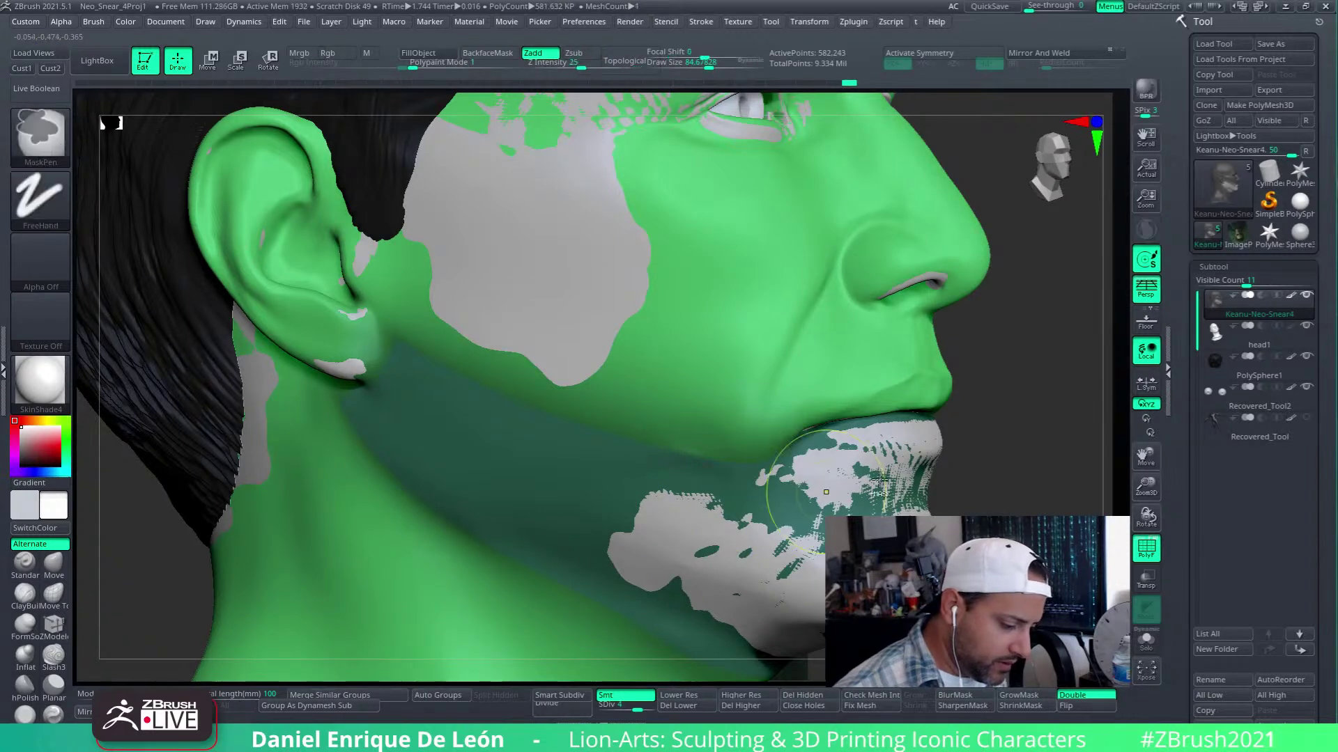
key(ctrl+z)
ctrl+drag(995, 477, 1007, 493)
mouse_move(834, 507)
right_down()
mouse_move(896, 425)
mouse_move(887, 453)
right_up()
ctrl+shift+click(914, 484)
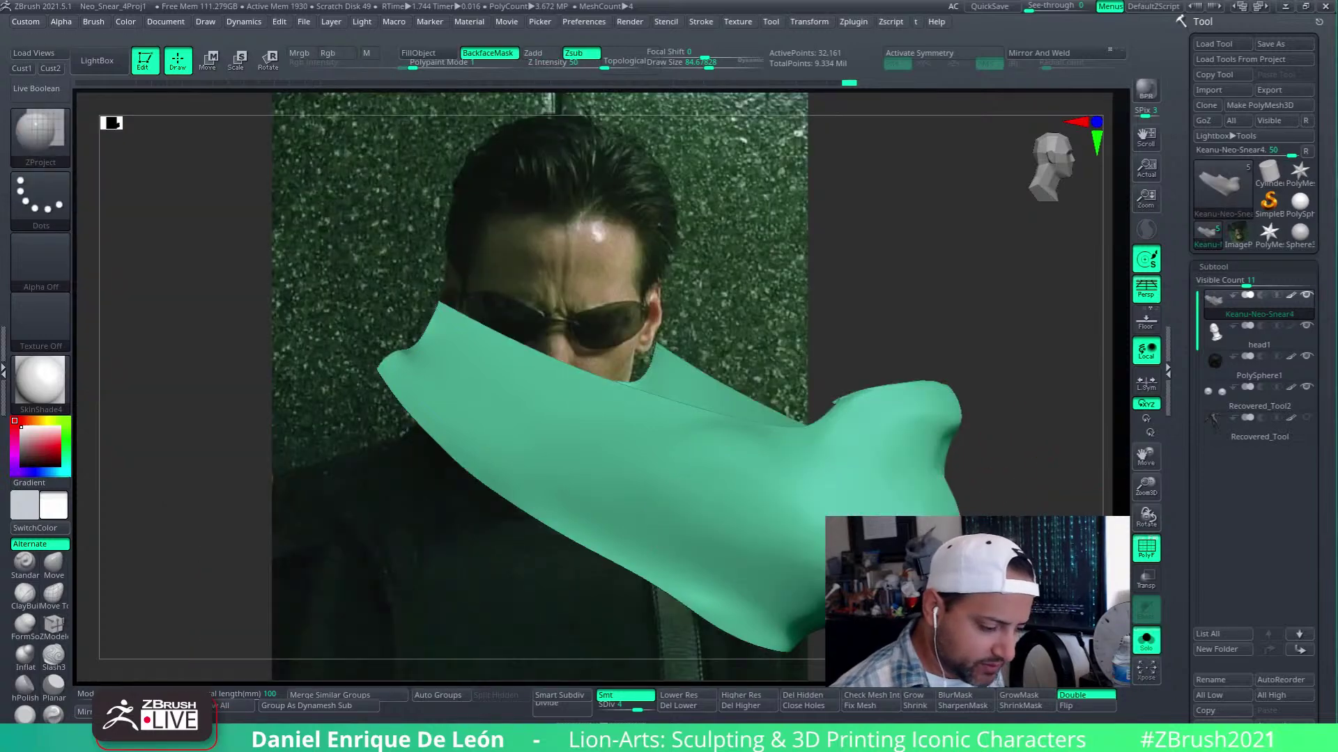
ctrl+shift+click(1024, 512)
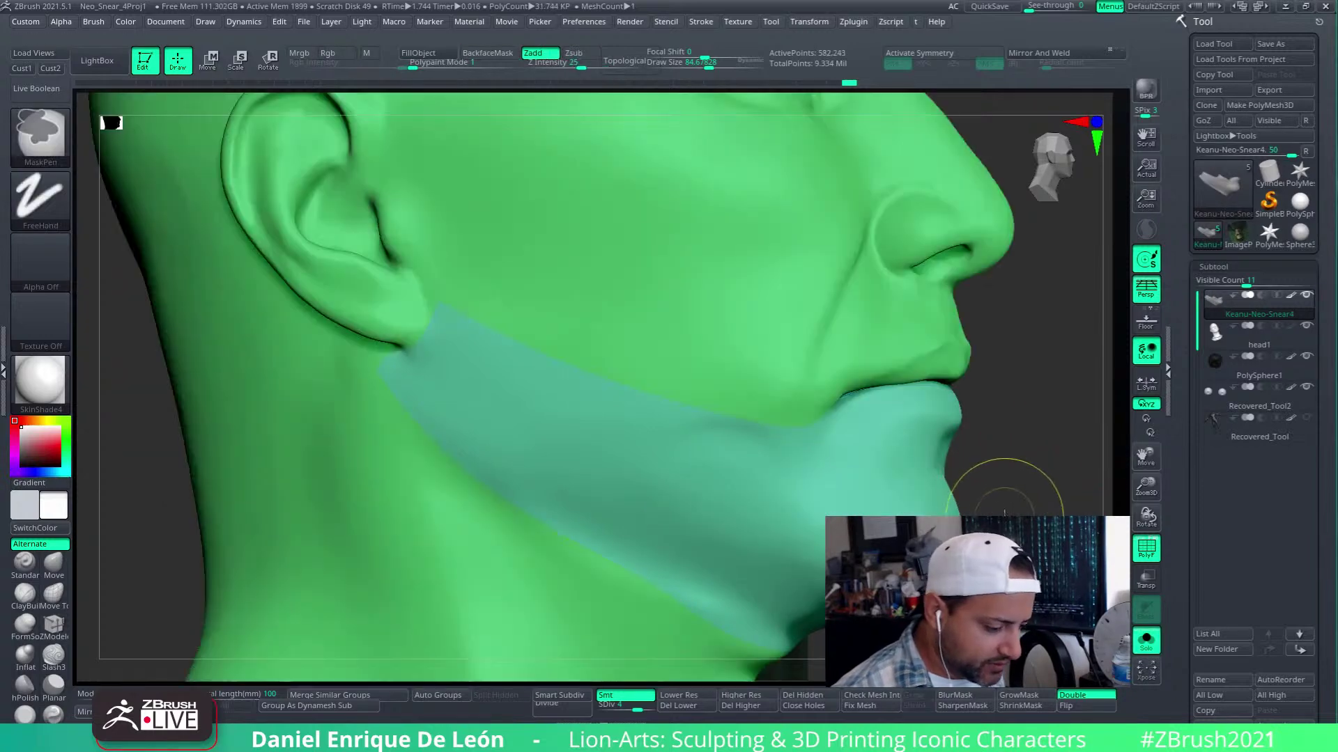
Isolate the lower-jaw polygroup, mask it, and bring the full head back into view
ctrl+shift+click(884, 522)
right_drag(895, 516, 920, 474)
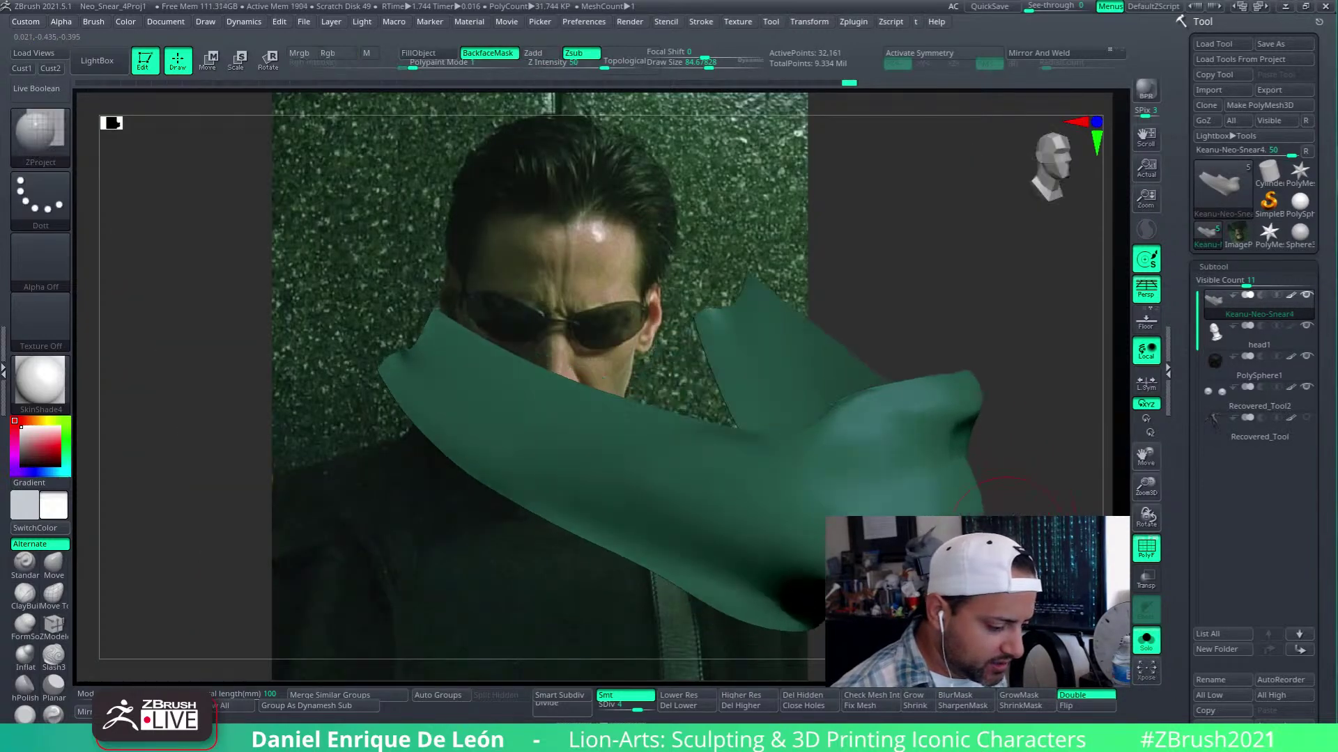
ctrl+shift+click(934, 474)
mouse_move(990, 512)
right_down()
mouse_move(1016, 453)
mouse_move(996, 488)
mouse_move(976, 481)
mouse_move(1012, 537)
mouse_move(1033, 493)
mouse_move(1003, 467)
mouse_move(958, 506)
mouse_move(1015, 478)
mouse_move(906, 514)
right_up()
ctrl+shift+click(995, 457)
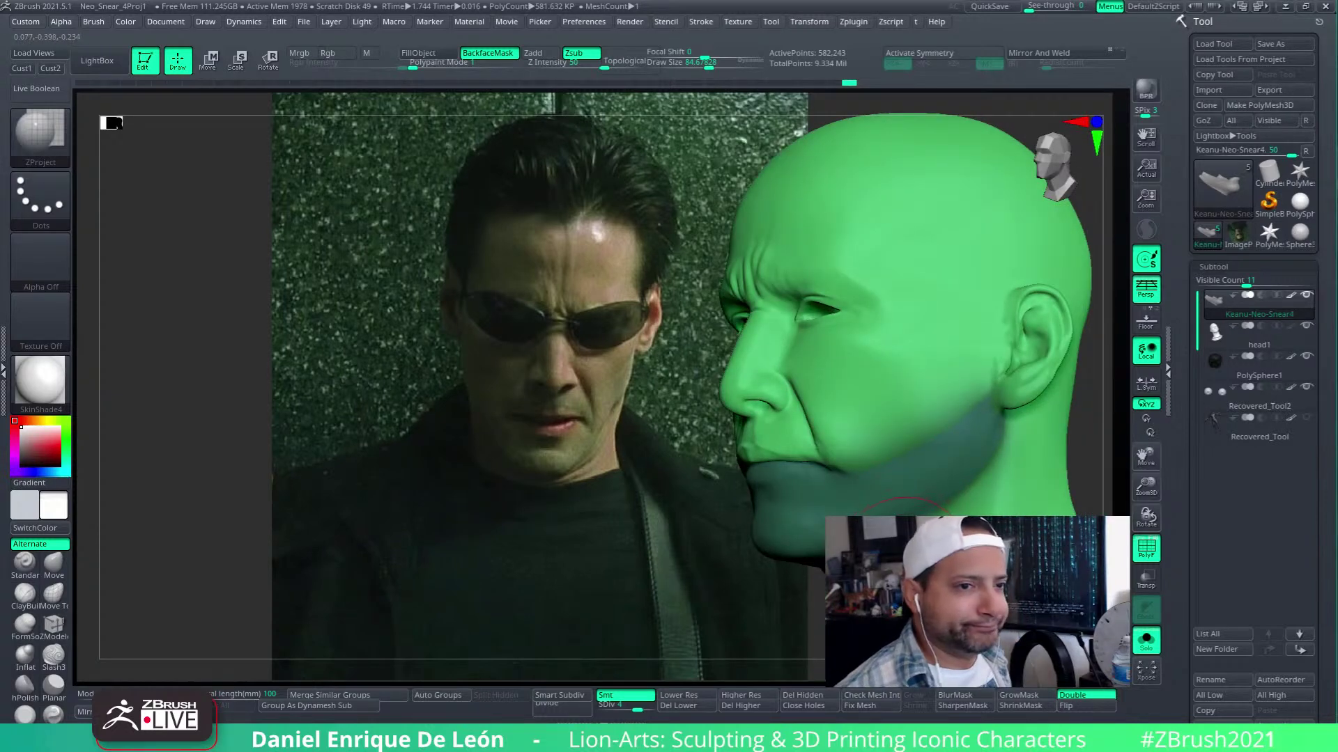
mouse_move(995, 509)
right_down()
mouse_move(896, 496)
mouse_move(941, 503)
mouse_move(990, 484)
mouse_move(1003, 487)
mouse_move(871, 491)
right_up()
key(ctrl)
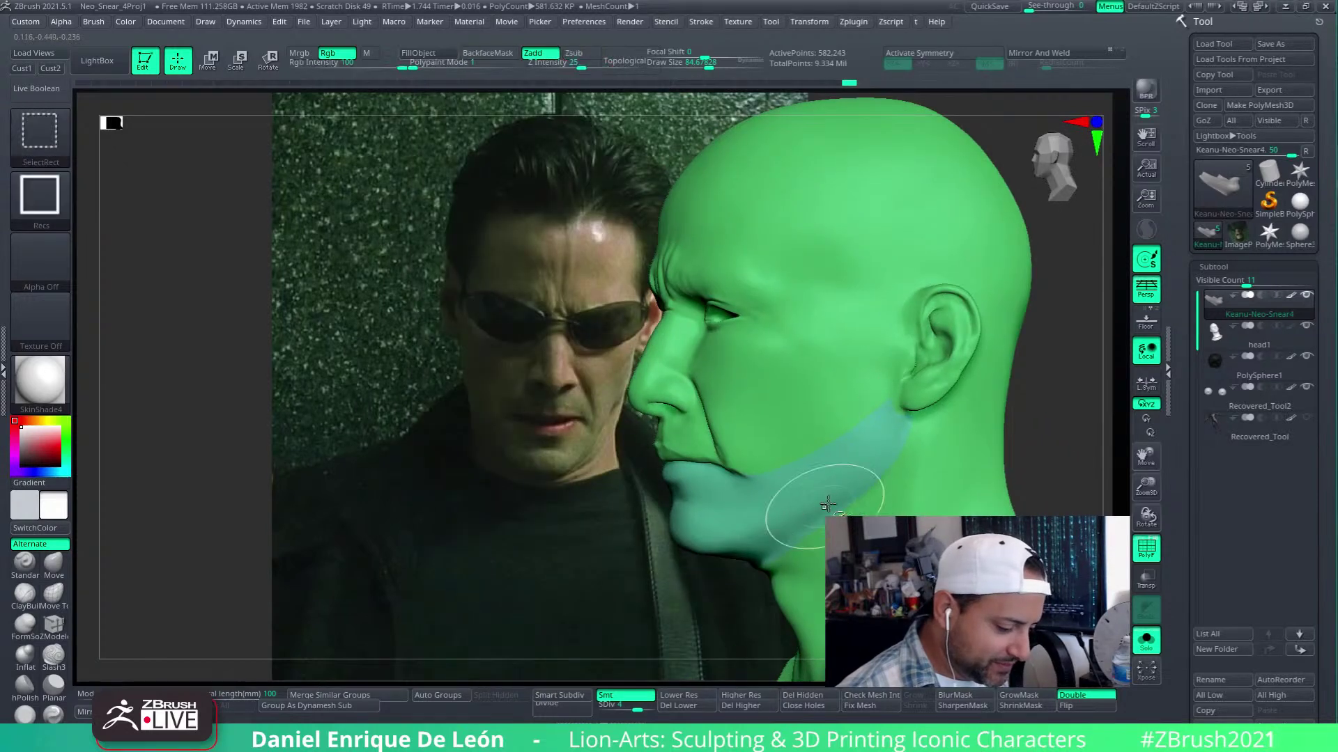
Show only the lower-jaw and inner-mouth polygroups by hiding the main head polygroup
ctrl+shift+click(857, 497)
ctrl+shift+click(1035, 486)
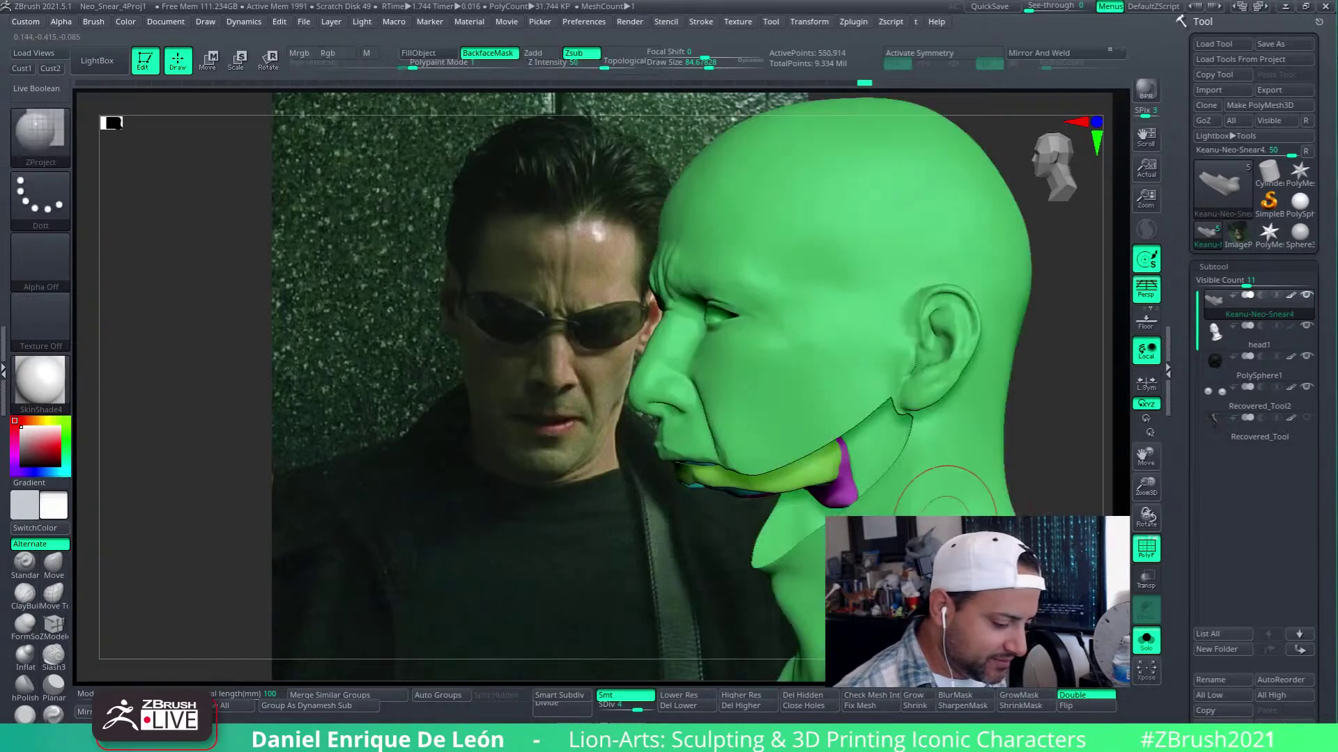
ctrl+shift+click(872, 341)
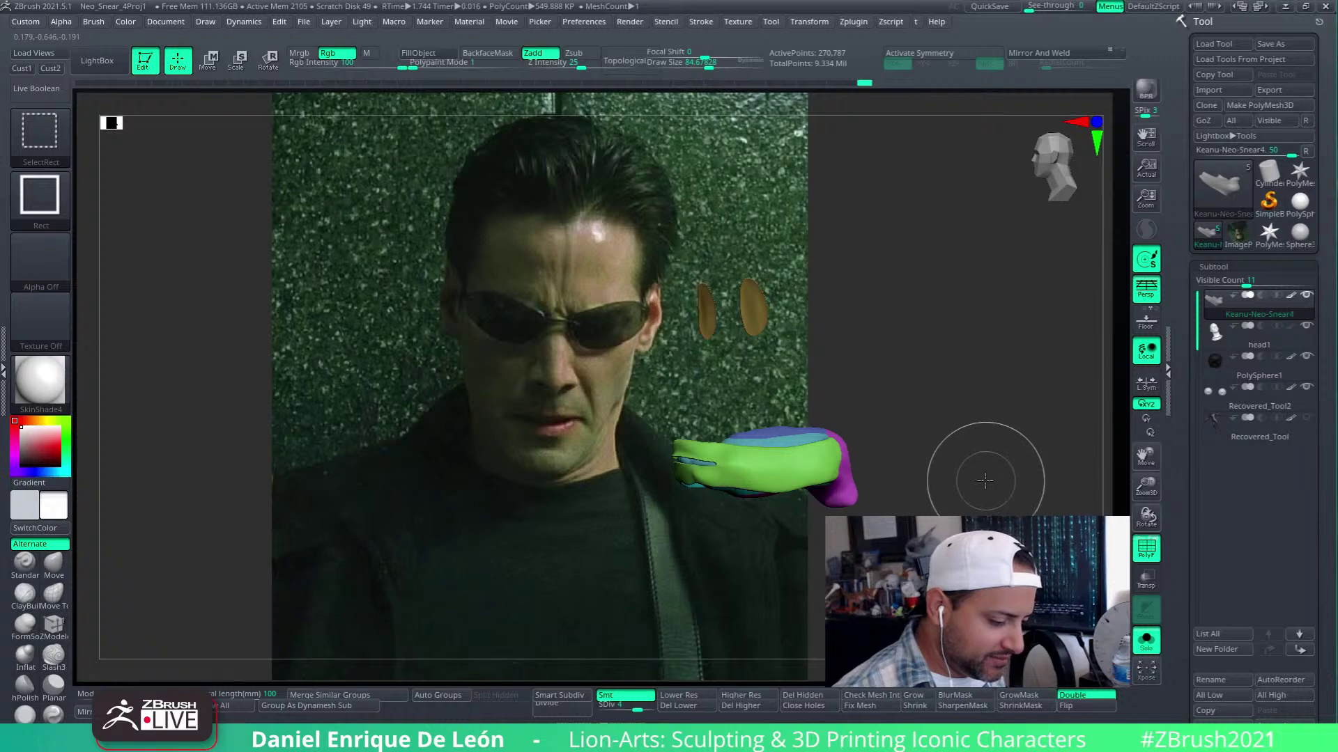
ctrl+shift+click(984, 480)
ctrl+shift+click(836, 334)
ctrl+shift+drag(1059, 423, 1050, 448)
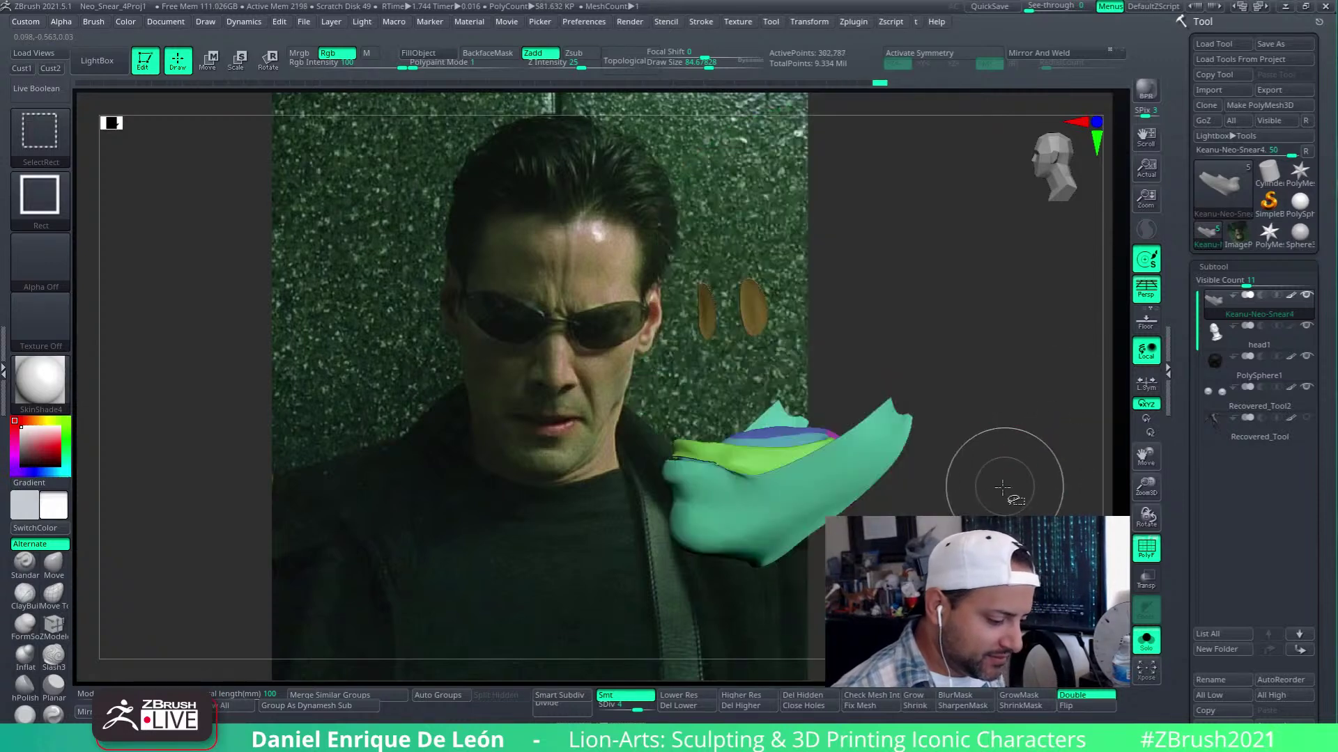
Mask the visible jaw and mouth polygroups, unhide the whole head, and soften the mask's edge
ctrl+click(1003, 497)
ctrl+shift+click(1002, 499)
mouse_move(853, 488)
shift+right_down()
mouse_move(921, 466)
mouse_move(891, 464)
mouse_move(931, 484)
mouse_move(895, 486)
mouse_move(916, 484)
mouse_move(868, 419)
mouse_move(940, 497)
shift+right_up()
ctrl+click(870, 503)
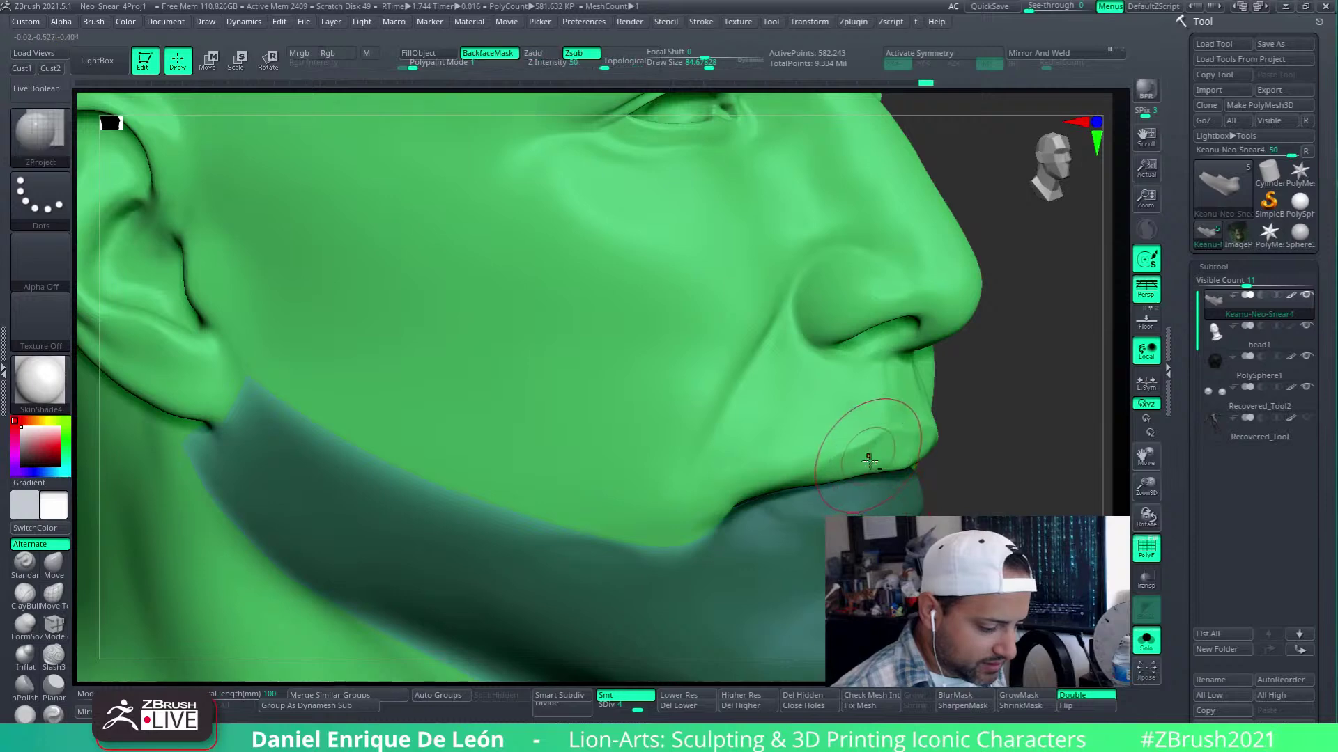
Smooth the upper lip above the masked jaw and turn off solo mode to show the other subtools
ctrl+right_drag(869, 457, 872, 442)
shift+drag(881, 424, 849, 439)
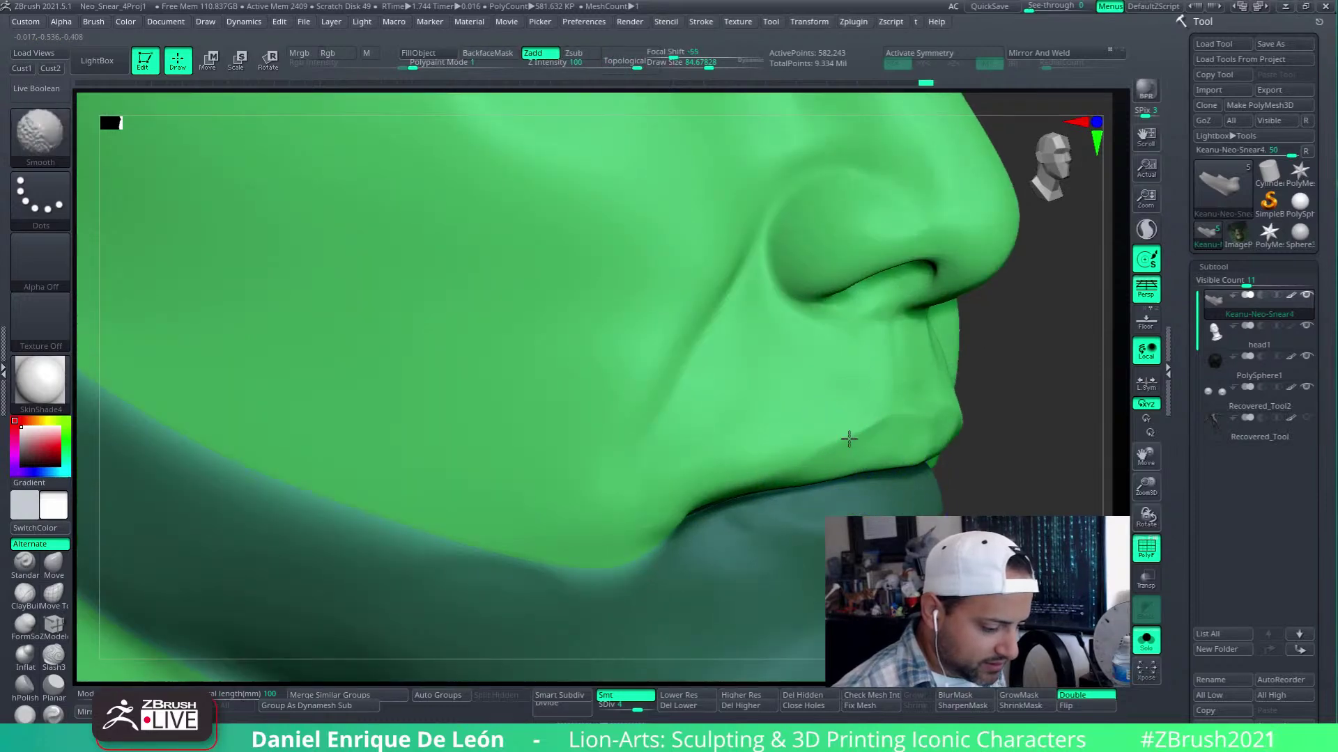
click(1147, 640)
right_drag(1076, 473, 861, 449)
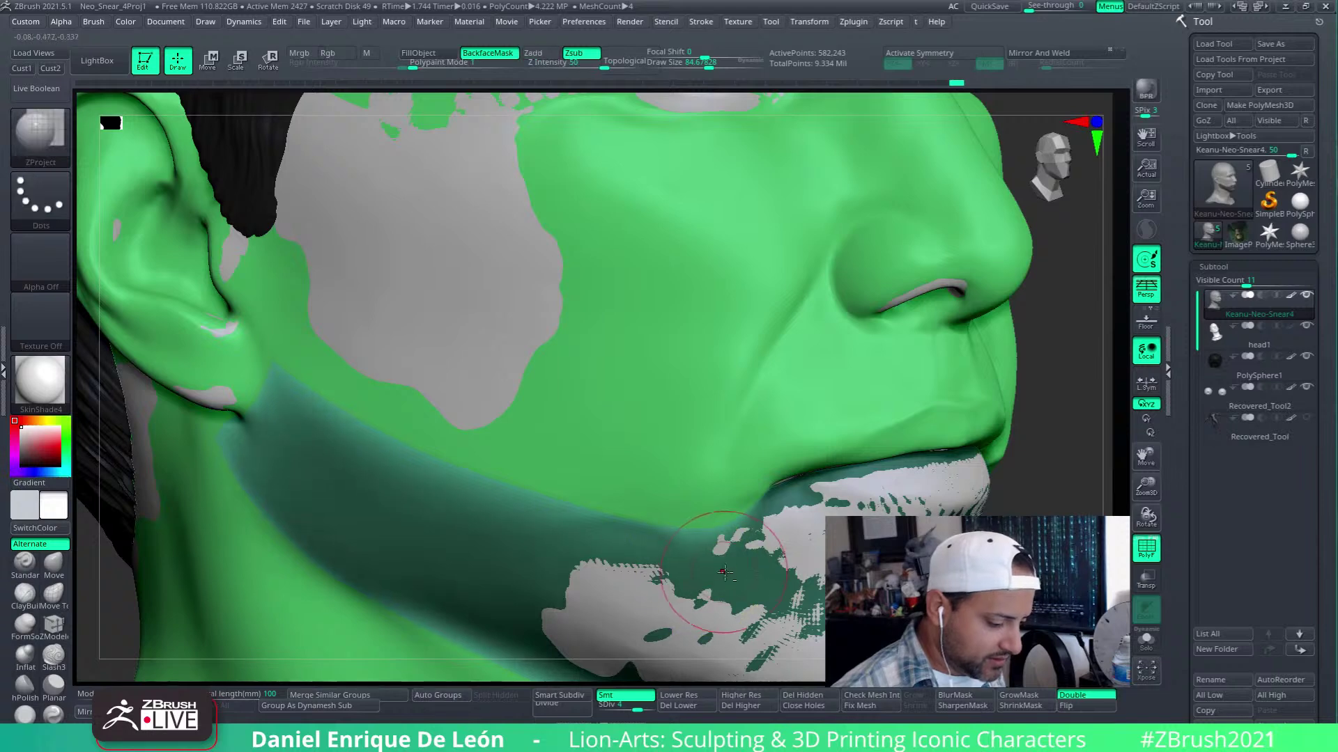
right_drag(696, 575, 807, 439)
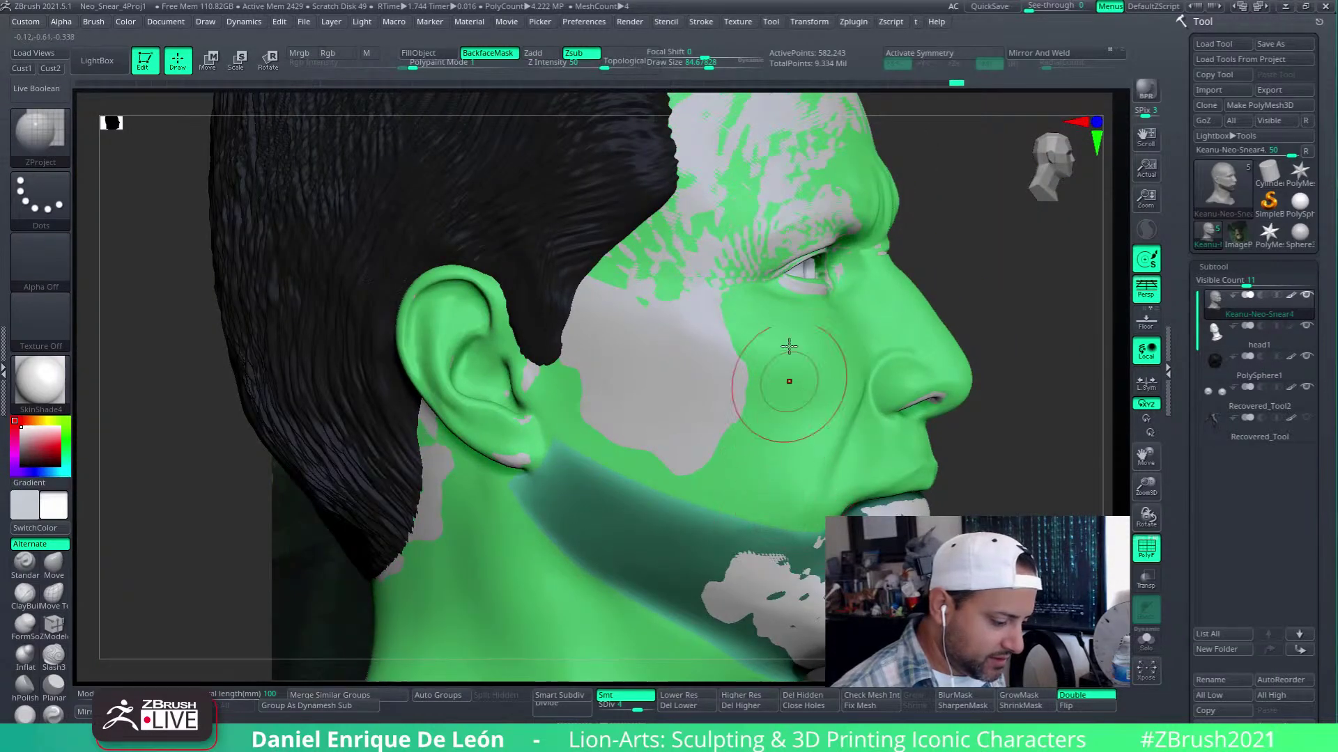
Set the draw size to about 116, then use ZProject and smoothing on the character's right cheek above the jaw mask
click(713, 63)
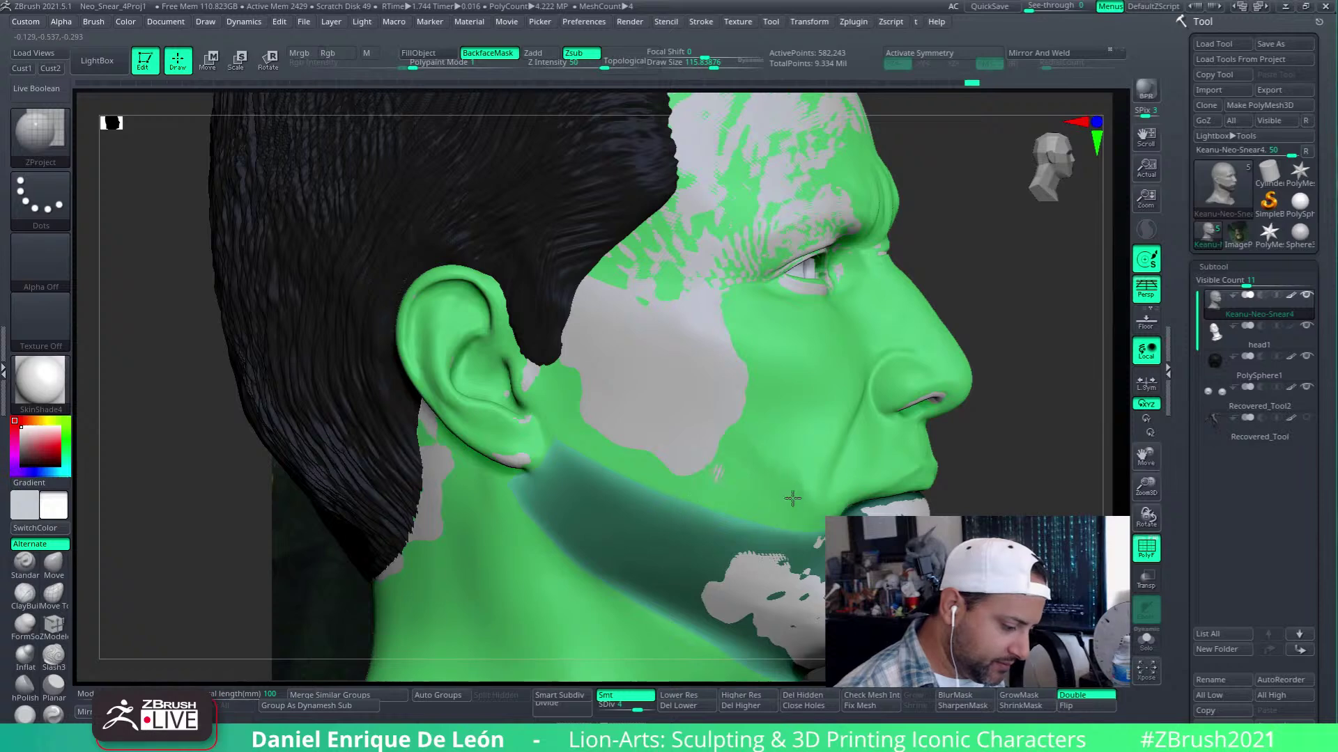
key(shift)
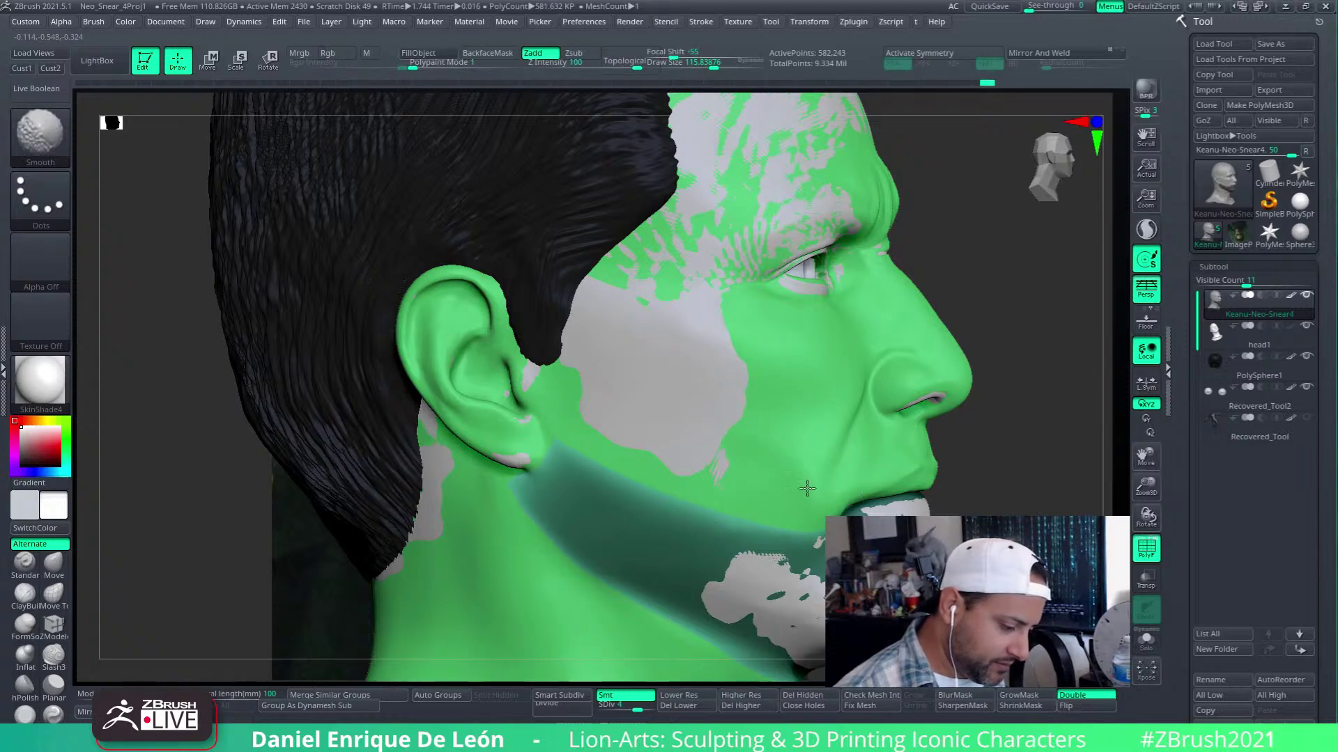
right_drag(881, 484, 793, 481)
mouse_move(930, 457)
right_down()
mouse_move(878, 460)
mouse_move(944, 467)
right_up()
key(ctrl)
key(shift)
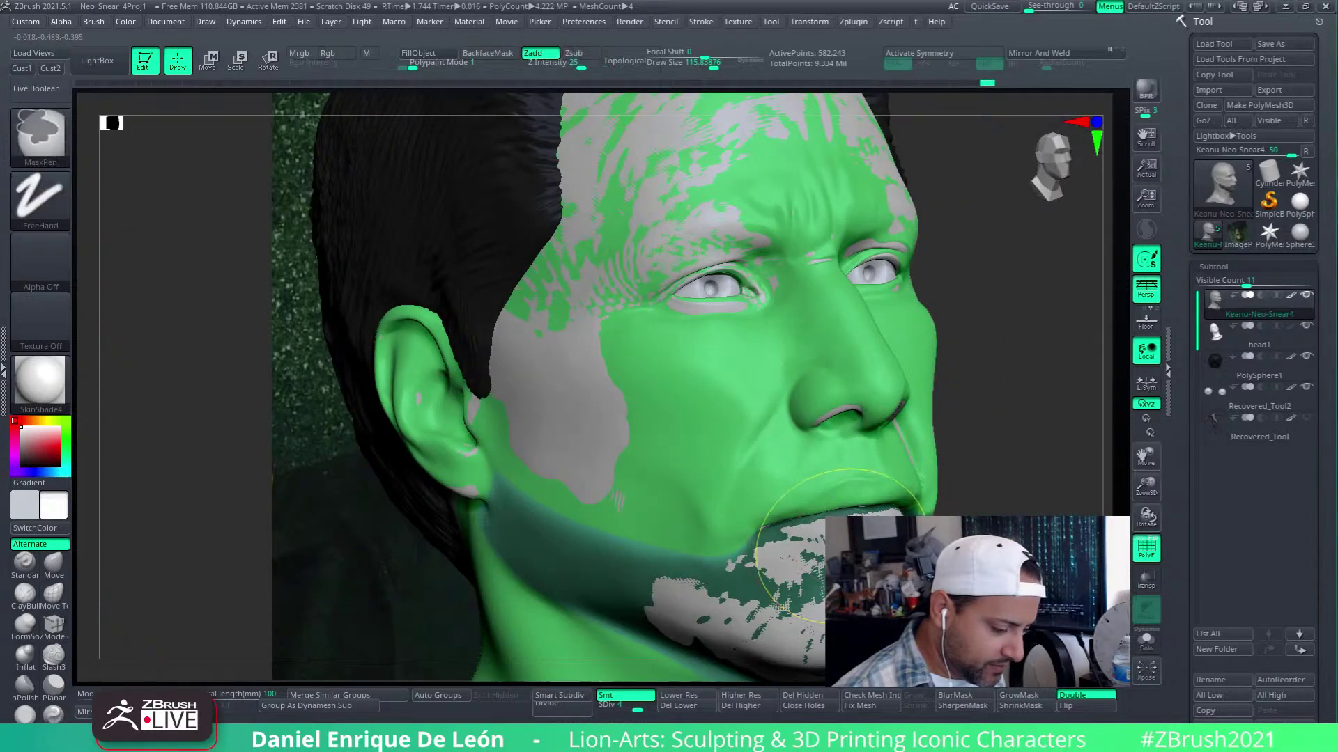
Select the head1 subtool for comparison with the sculpt, then make Keanu-Neo-Snear4 the active subtool again
alt+right_drag(829, 536, 857, 517)
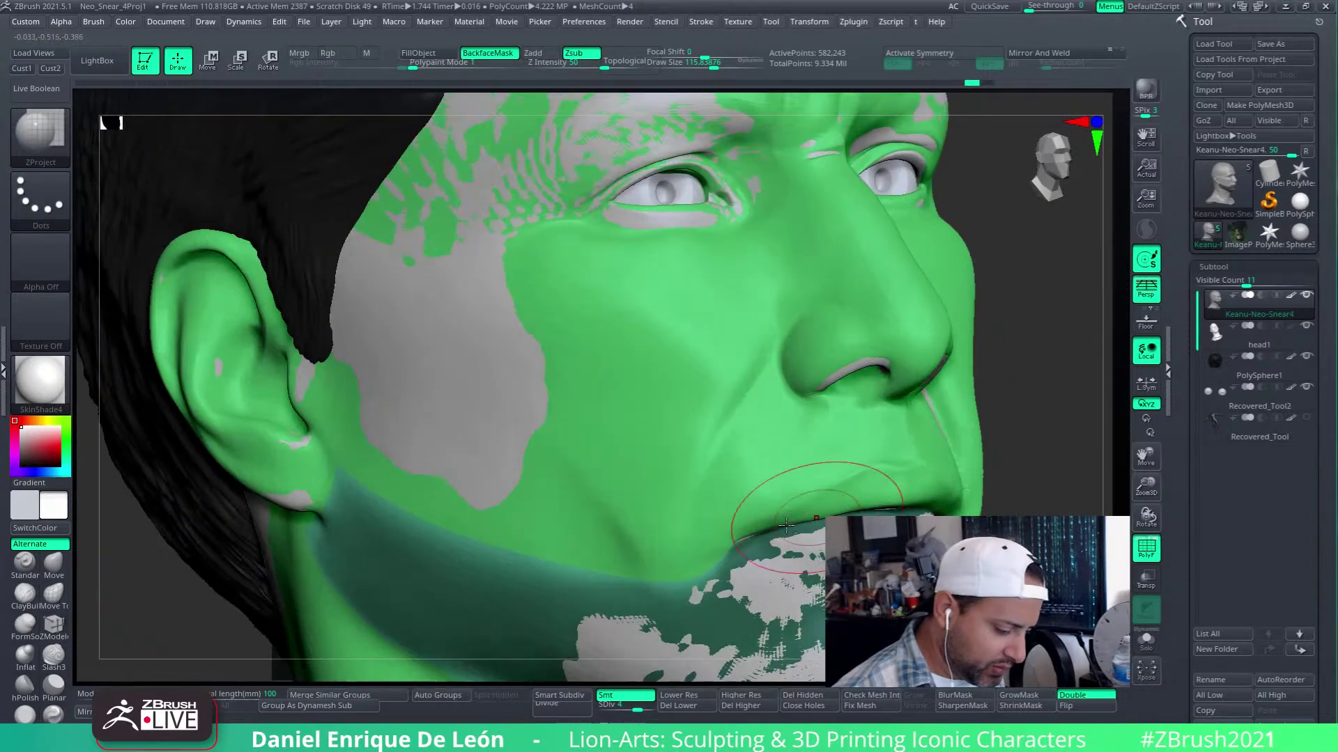
alt+right_drag(758, 537, 841, 496)
alt+click(841, 496)
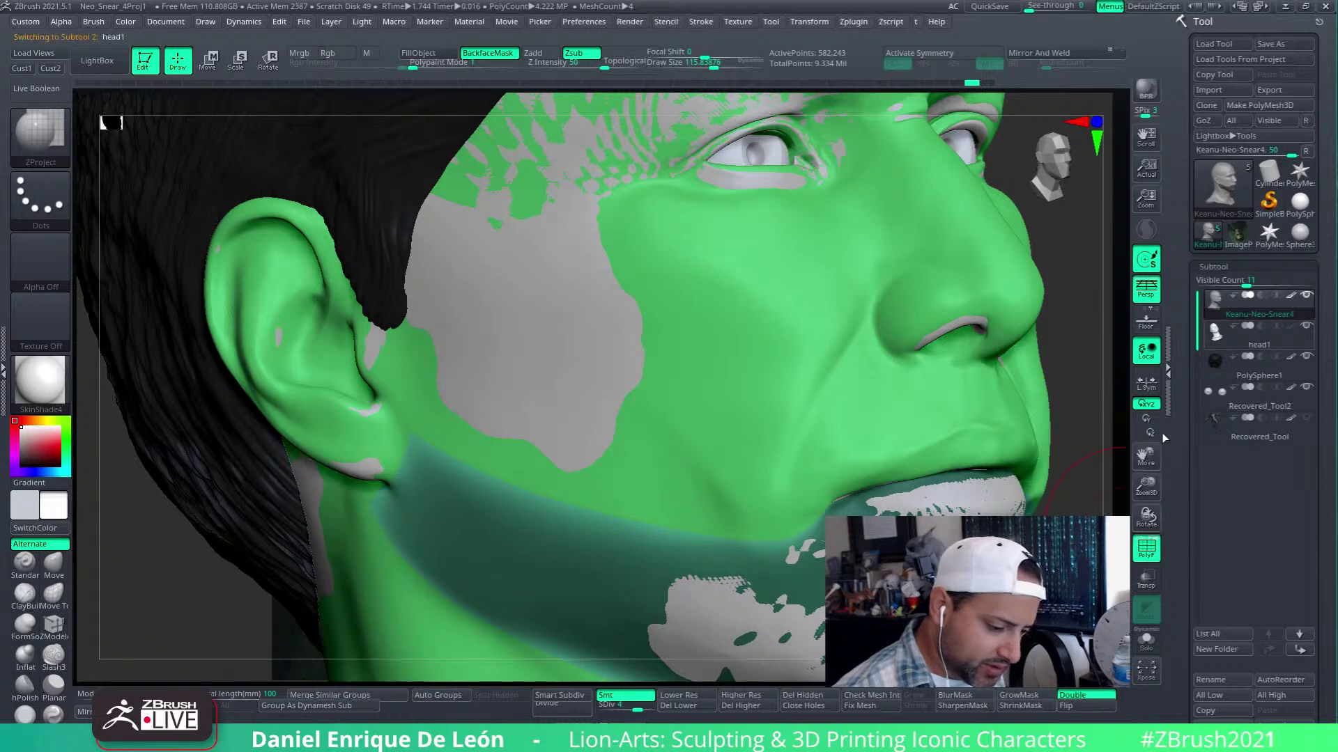
click(1147, 642)
click(1147, 644)
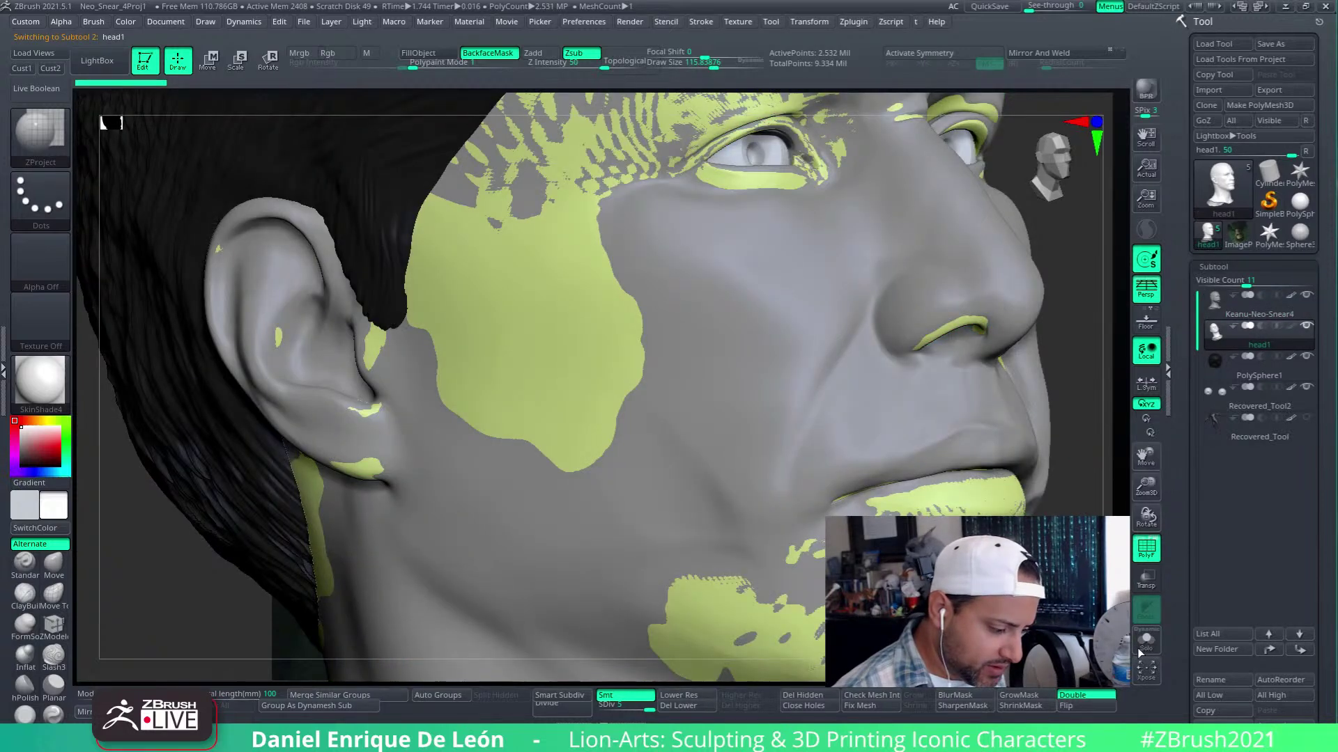
alt+click(1038, 453)
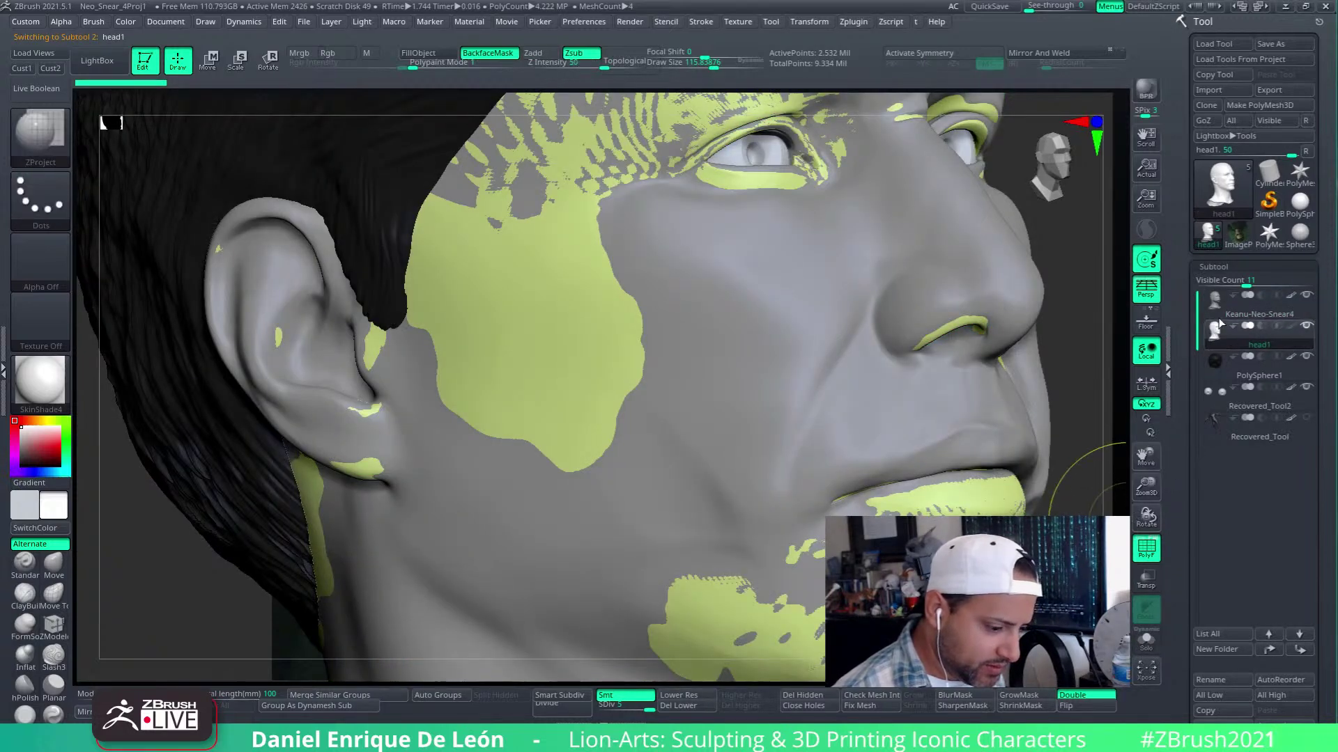
key(shift)
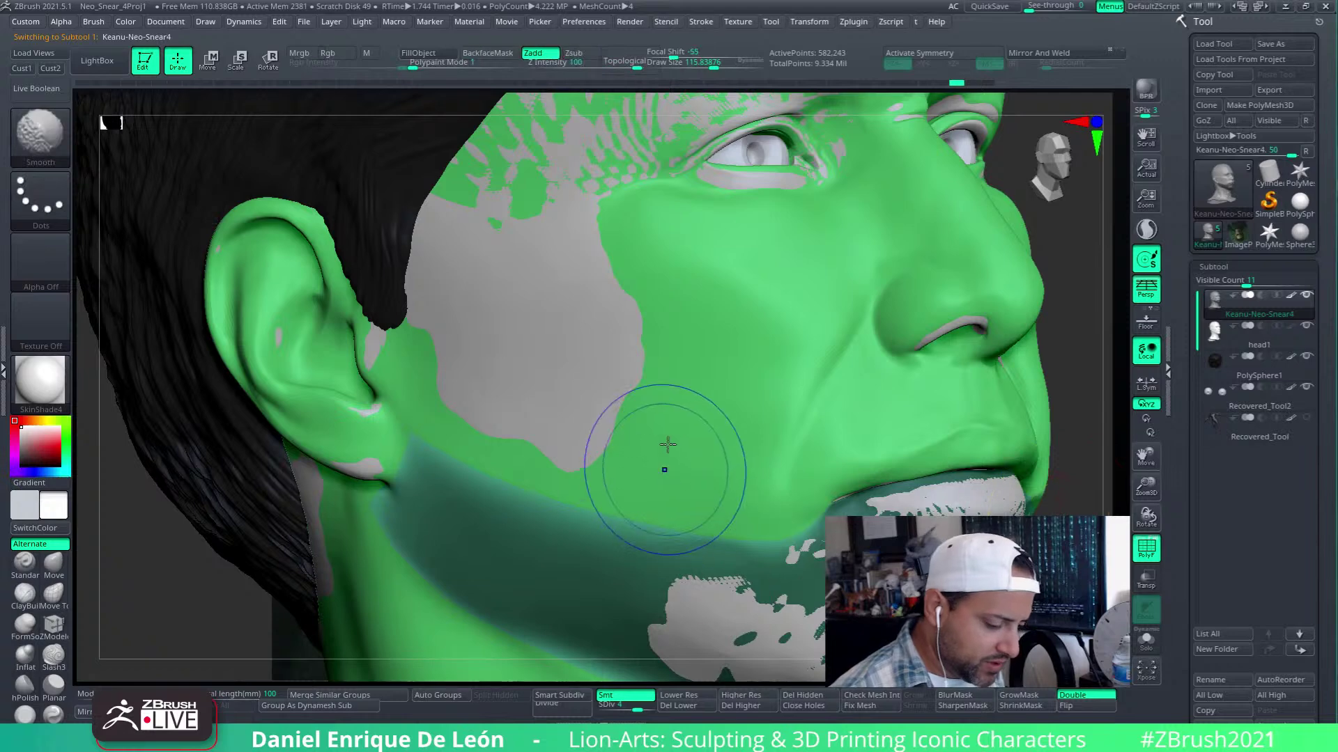
right_drag(734, 513, 809, 461)
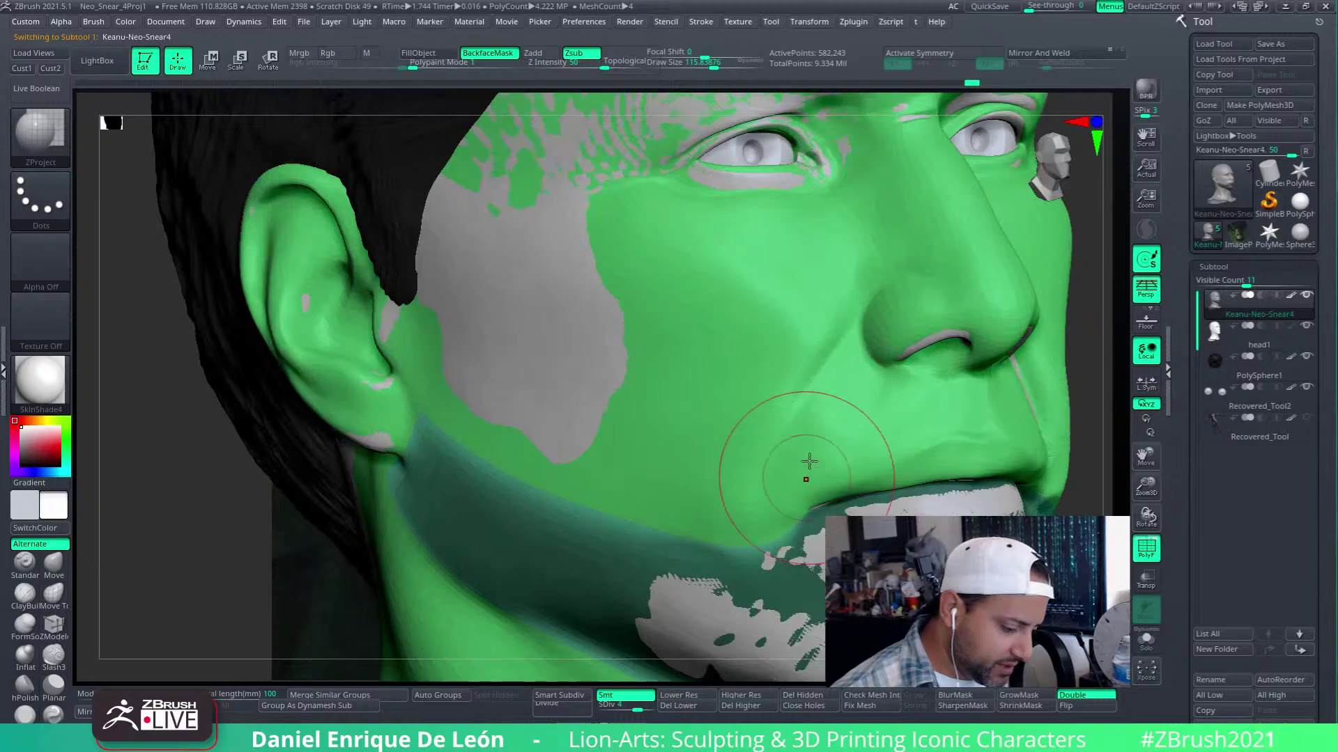
Reshape the character's right lower cheek with the Move brush at draw size about 121 and smooth the transition above the jaw mask
click(53, 562)
mouse_move(697, 449)
right_down()
mouse_move(786, 444)
mouse_move(749, 418)
mouse_move(797, 382)
right_up()
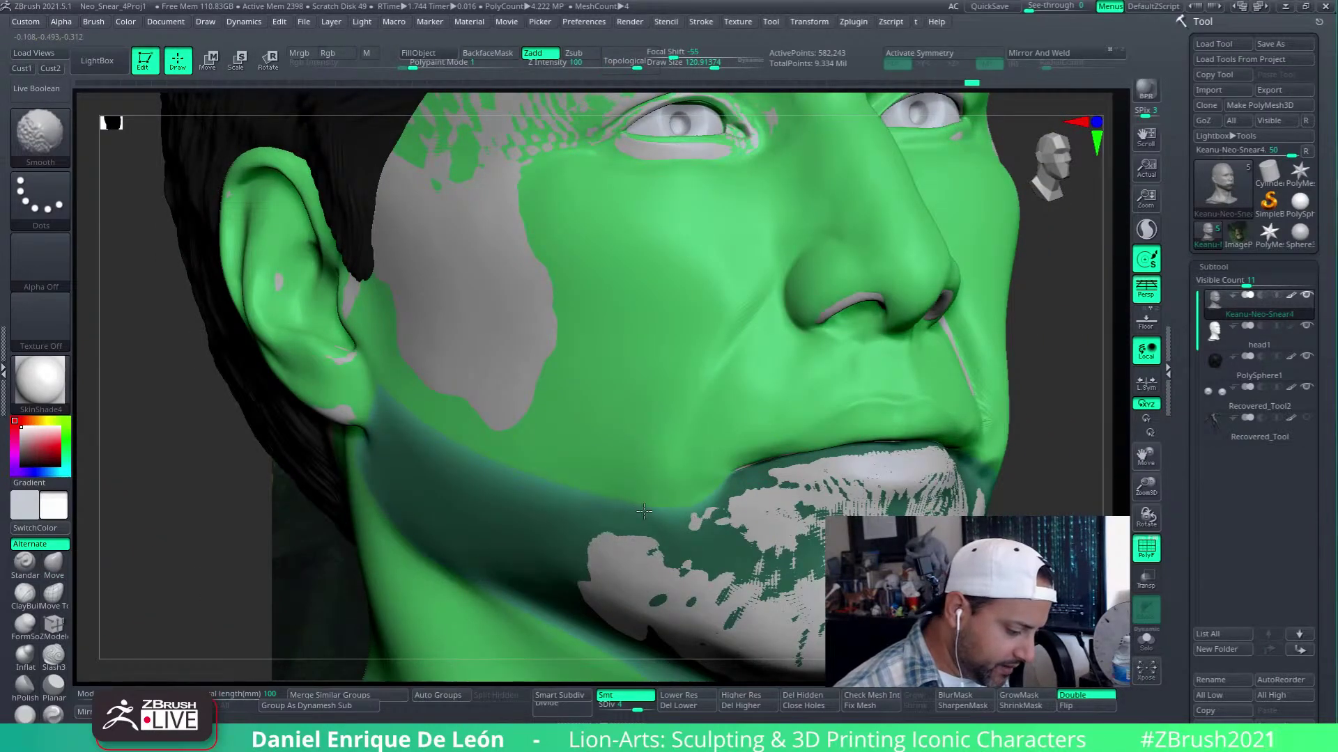
mouse_move(598, 478)
right_down()
mouse_move(669, 474)
mouse_move(717, 448)
mouse_move(682, 459)
right_up()
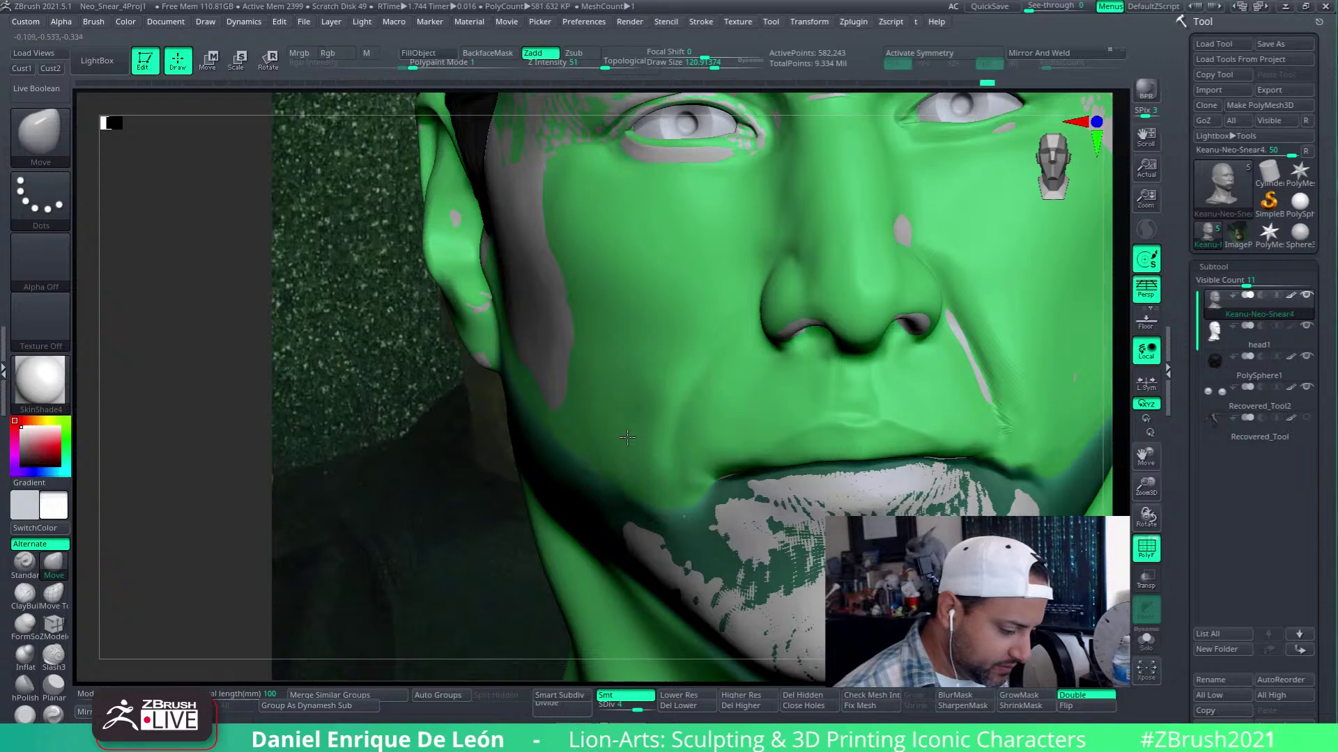
drag(627, 436, 623, 440)
right_drag(644, 418, 861, 404)
shift+drag(730, 419, 720, 397)
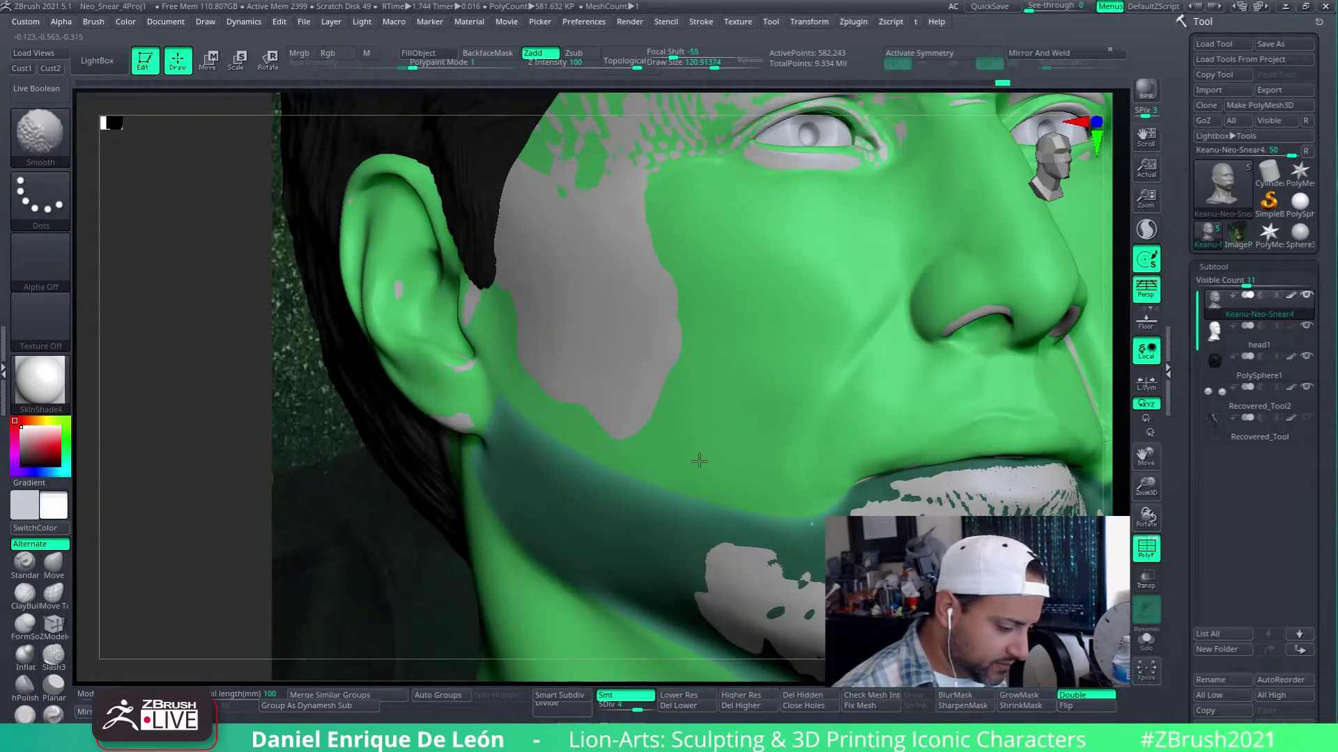
shift+drag(699, 461, 712, 482)
Refine the contour of the right cheek along the jawline with the Move brush and smooth the area beside the mouth corner
mouse_move(857, 418)
right_down()
mouse_move(683, 408)
mouse_move(853, 400)
mouse_move(690, 405)
mouse_move(719, 391)
mouse_move(718, 359)
right_up()
ctrl+right_drag(718, 359, 736, 400)
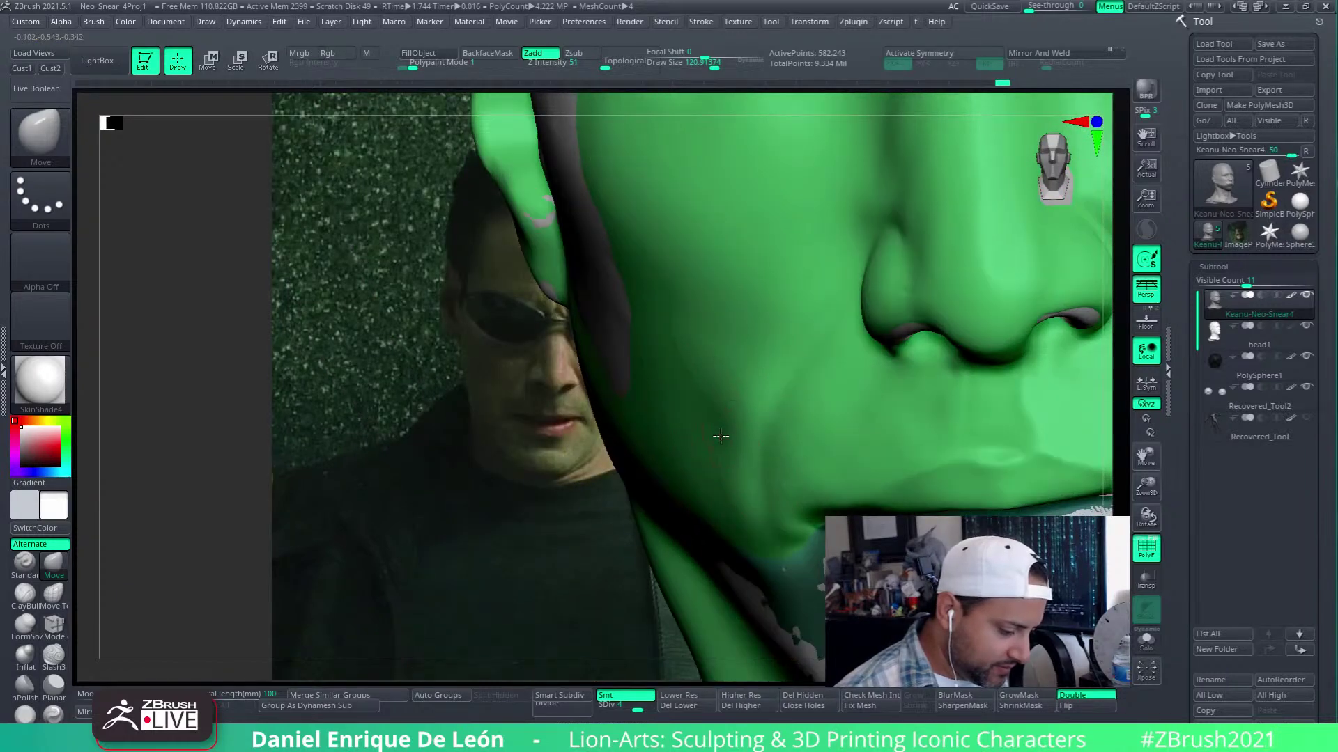
key(shift)
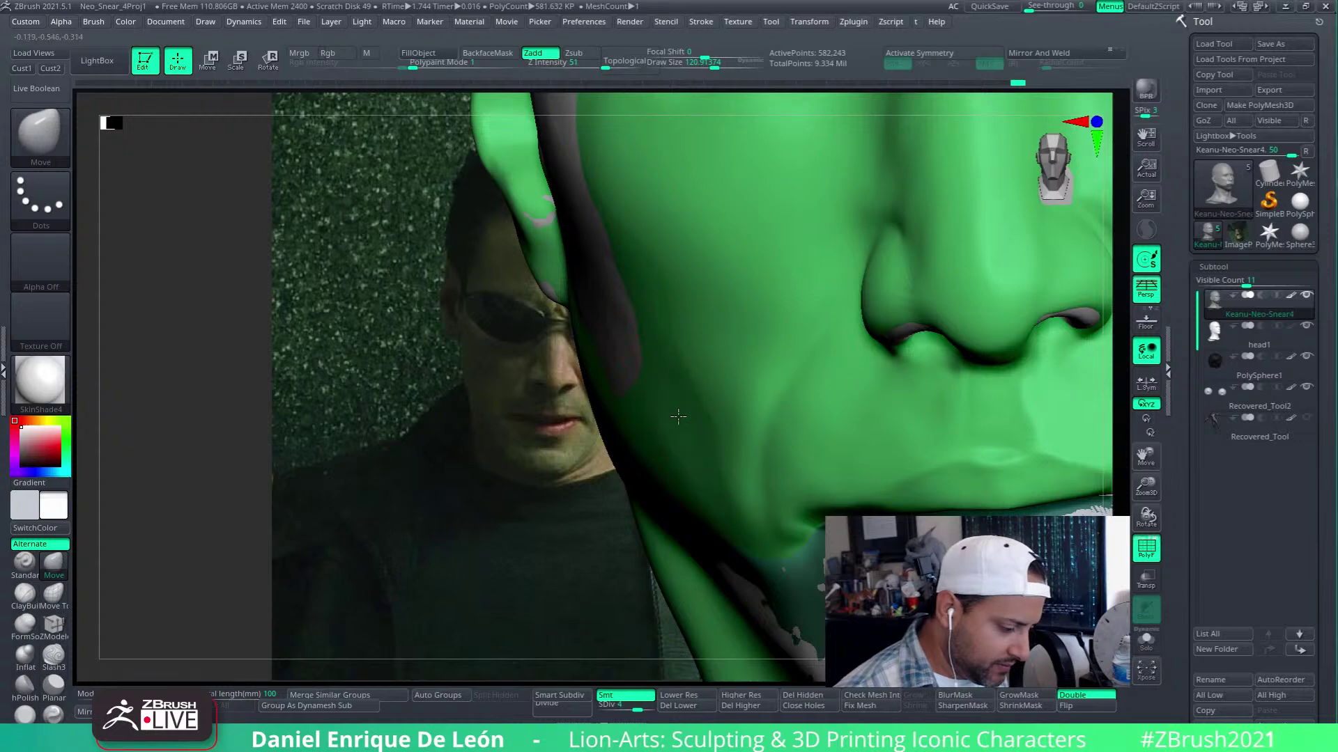
drag(666, 430, 662, 442)
mouse_move(662, 442)
right_down()
mouse_move(850, 394)
mouse_move(710, 436)
mouse_move(833, 241)
mouse_move(917, 365)
mouse_move(833, 358)
right_up()
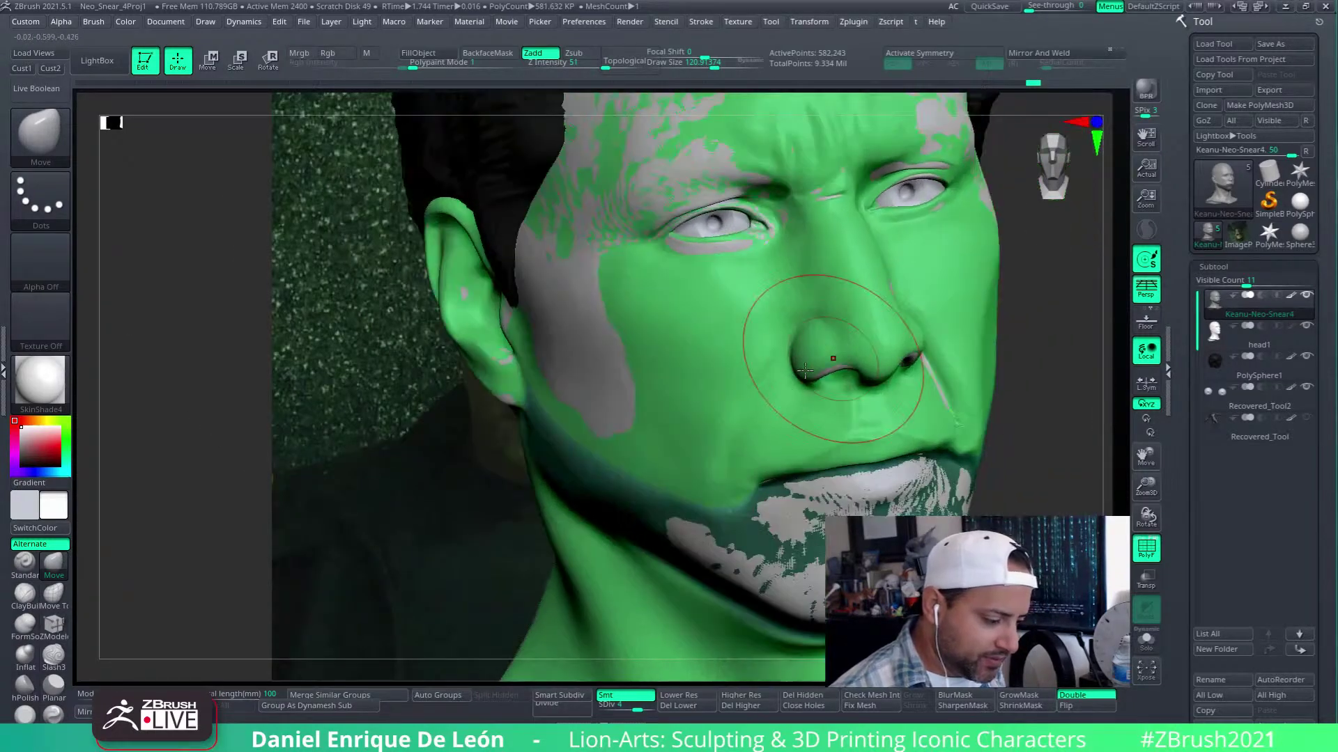
mouse_move(697, 448)
shift+mouse_down()
mouse_move(672, 425)
mouse_move(700, 456)
shift+mouse_up()
Try to reshape the mouth corner and nasolabial fold with the Move brush
mouse_move(721, 462)
right_down()
mouse_move(780, 411)
mouse_move(924, 364)
mouse_move(940, 395)
mouse_move(771, 418)
mouse_move(828, 426)
mouse_move(812, 450)
mouse_move(834, 433)
mouse_move(787, 390)
mouse_move(912, 411)
mouse_move(887, 470)
mouse_move(899, 480)
mouse_move(806, 463)
mouse_move(828, 536)
mouse_move(770, 484)
mouse_move(744, 483)
mouse_move(759, 449)
right_up()
key(b)
key(m)
key(v)
drag(742, 446, 778, 463)
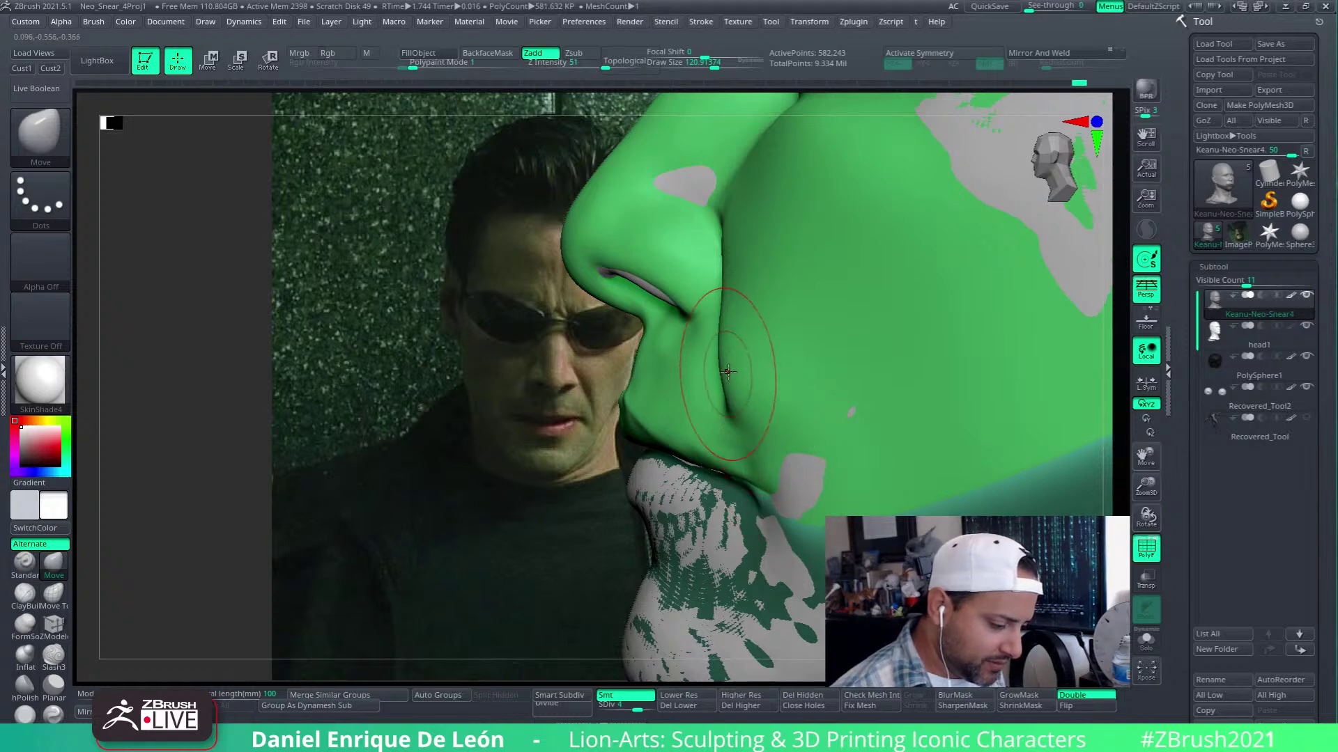
Undo the latest Move brush adjustments around the nasolabial fold
key(ctrl+z)
key(ctrl+z)
key(ctrl+z)
key(ctrl+z)
key(ctrl+z)
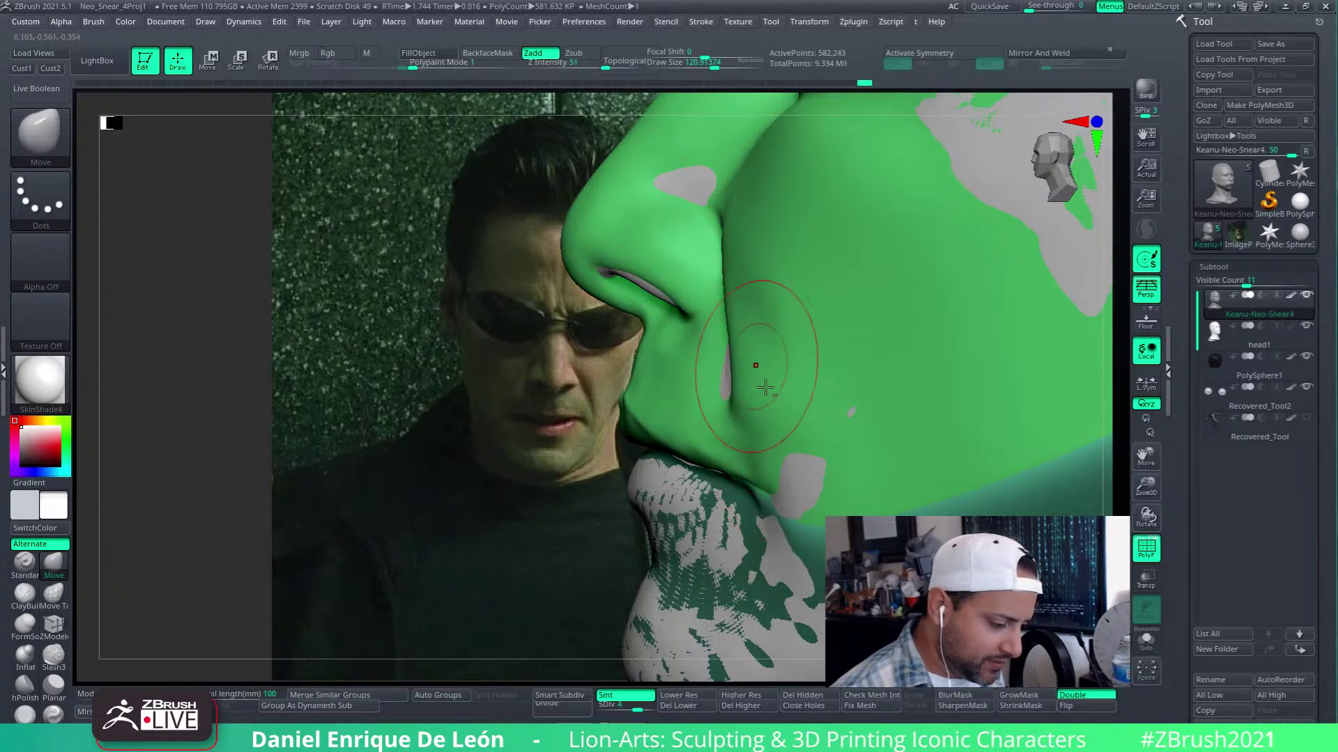
Switch to the ZProject brush and project the character's left cheek onto the underlying head, between the ear and the mouth corner
right_drag(819, 337, 859, 337)
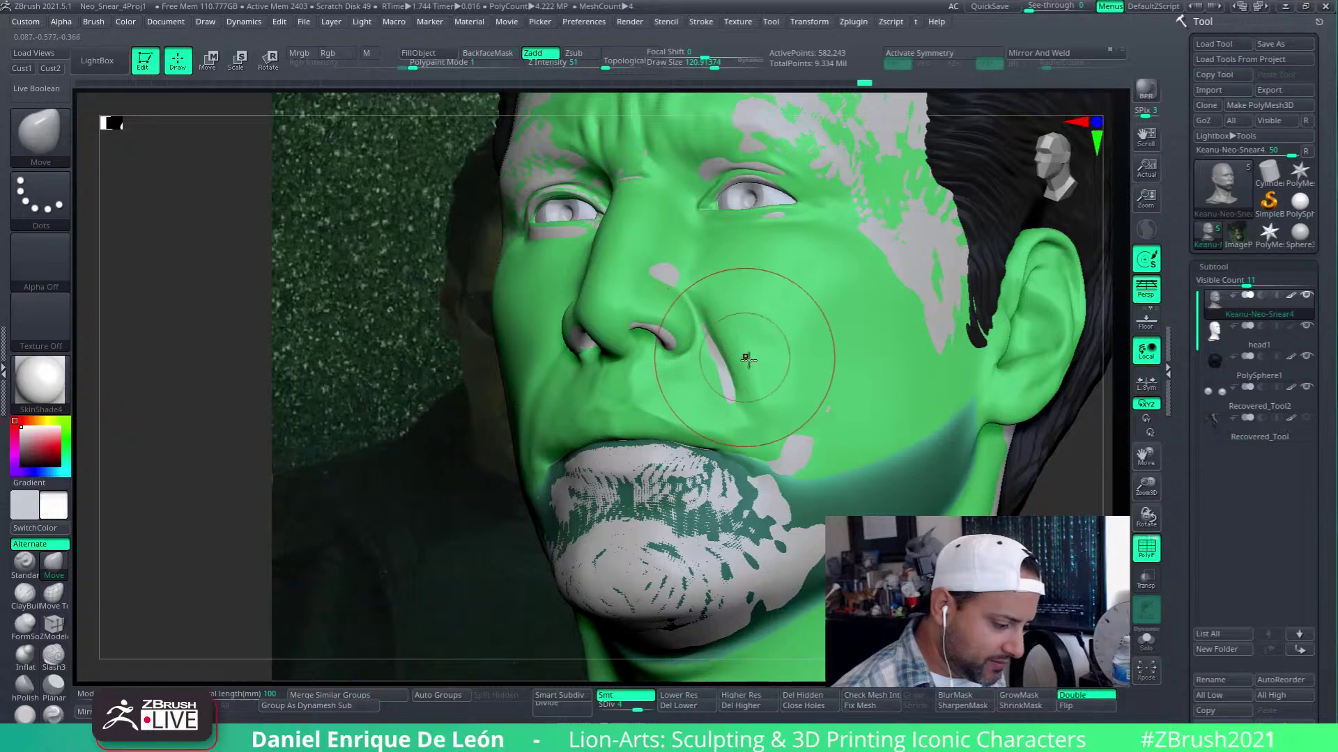
mouse_move(746, 355)
right_down()
mouse_move(780, 380)
mouse_move(769, 401)
mouse_move(842, 448)
mouse_move(887, 395)
right_up()
click(53, 144)
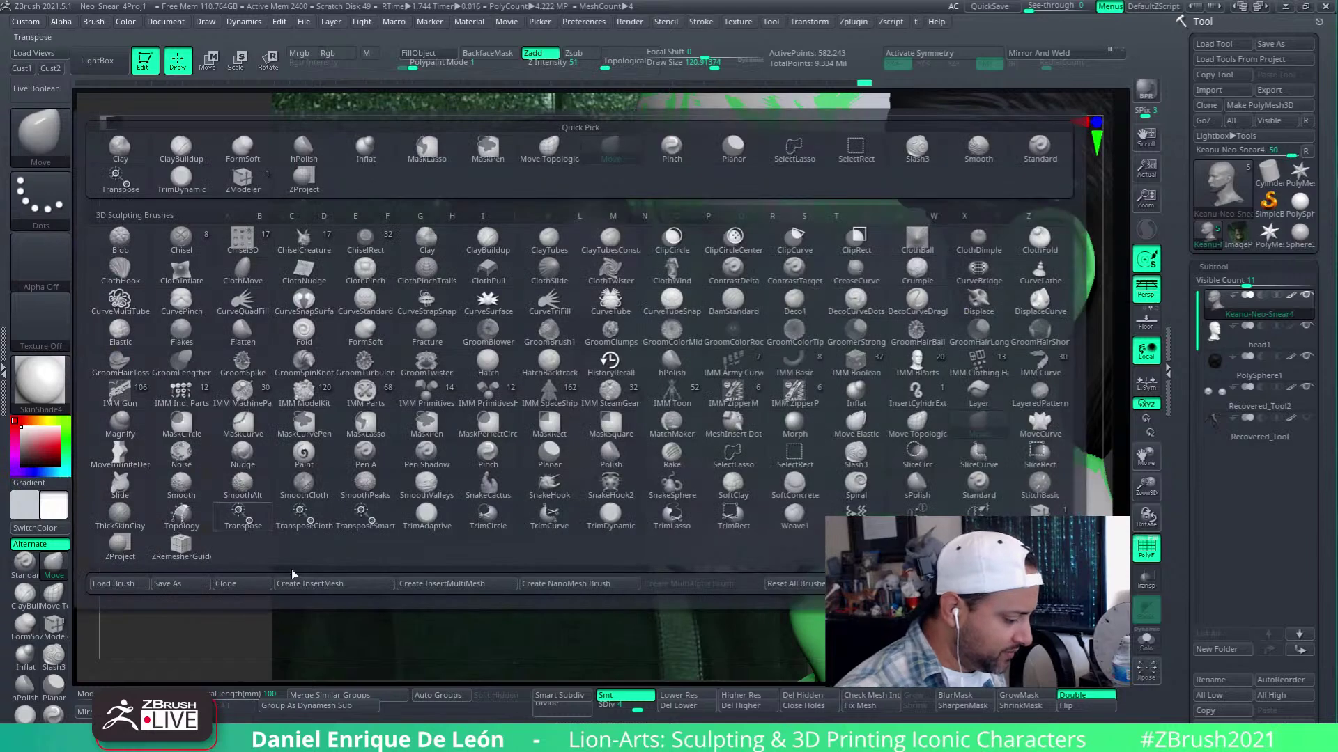
click(243, 517)
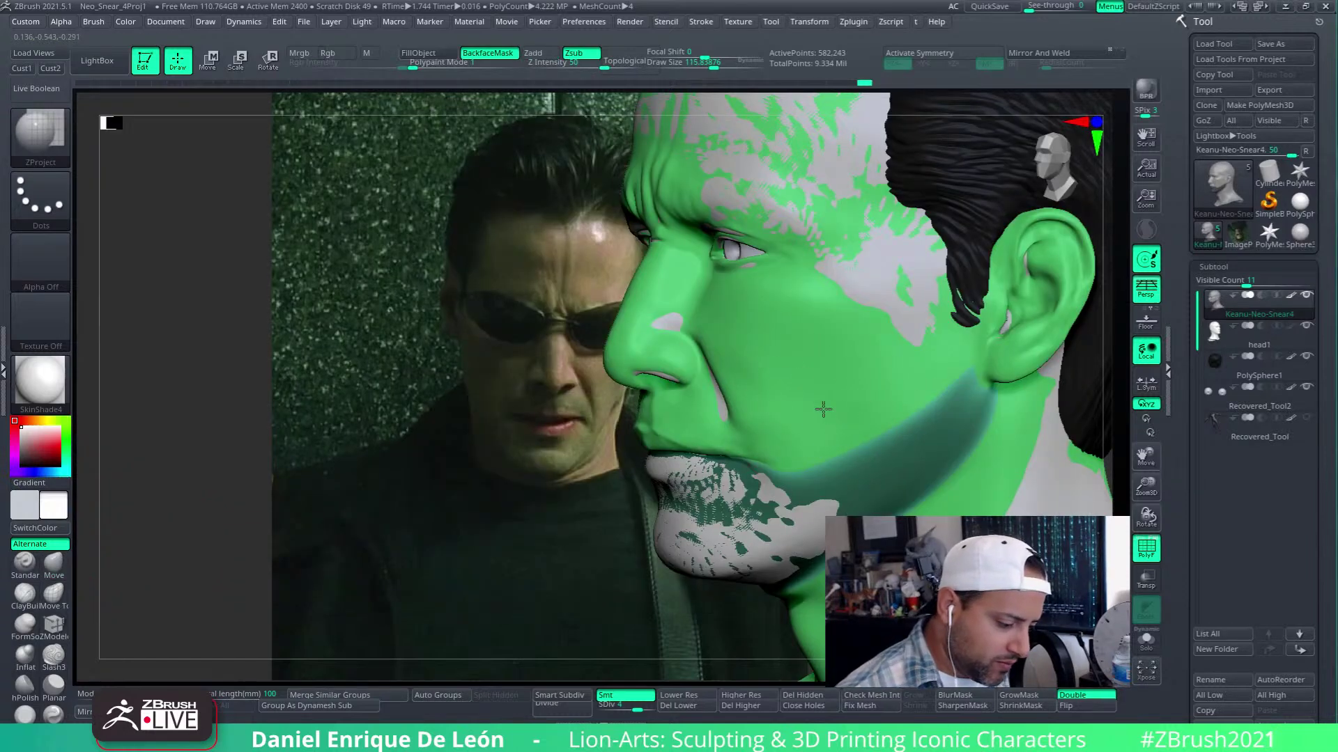
drag(847, 387, 850, 407)
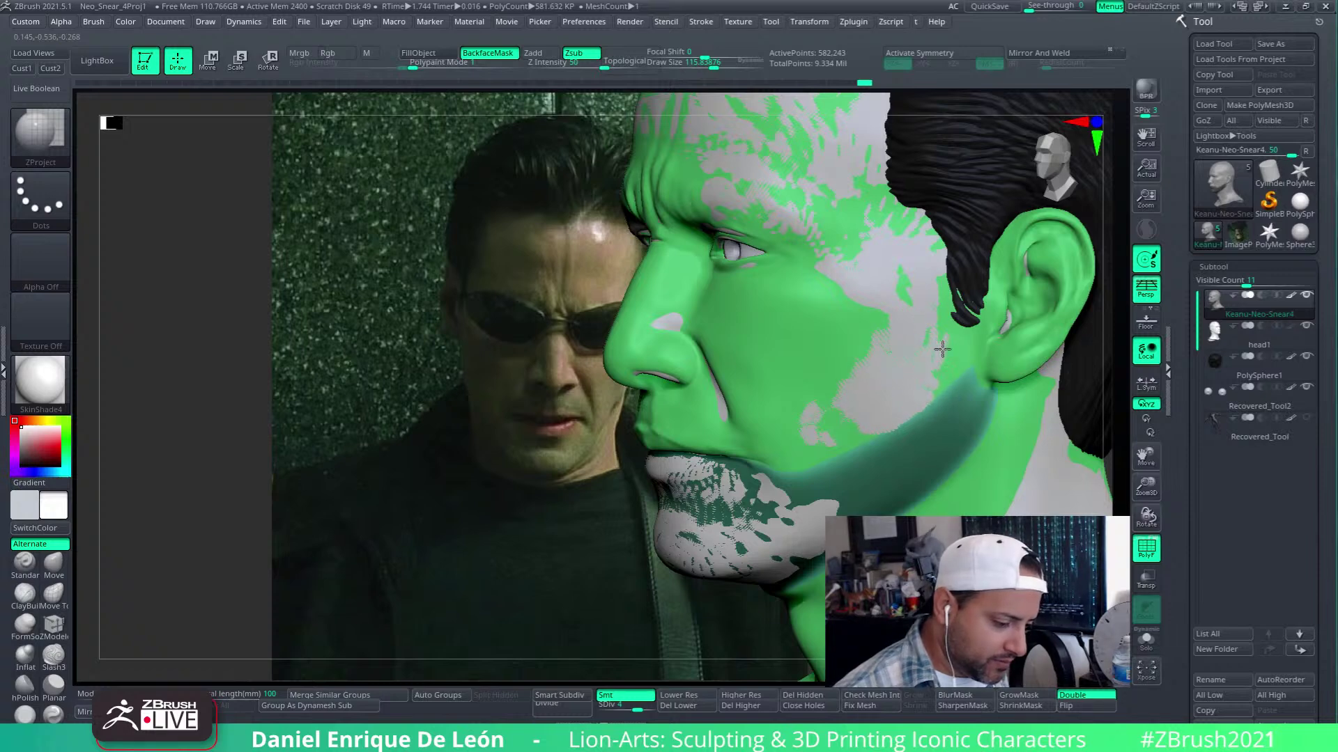
Smooth the left cheek beside the mouth corner and turn on transparent display of the overlapping subtools
right_drag(822, 462, 882, 441)
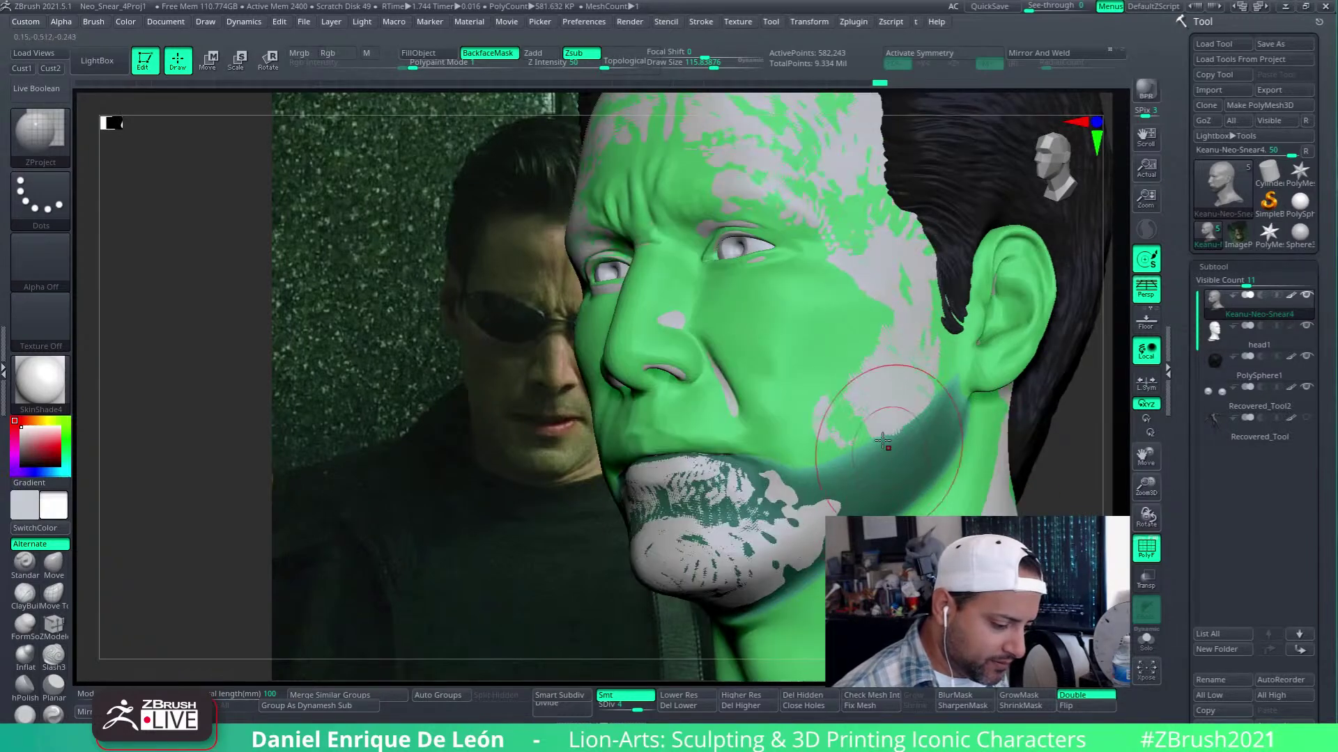
right_drag(845, 398, 838, 409)
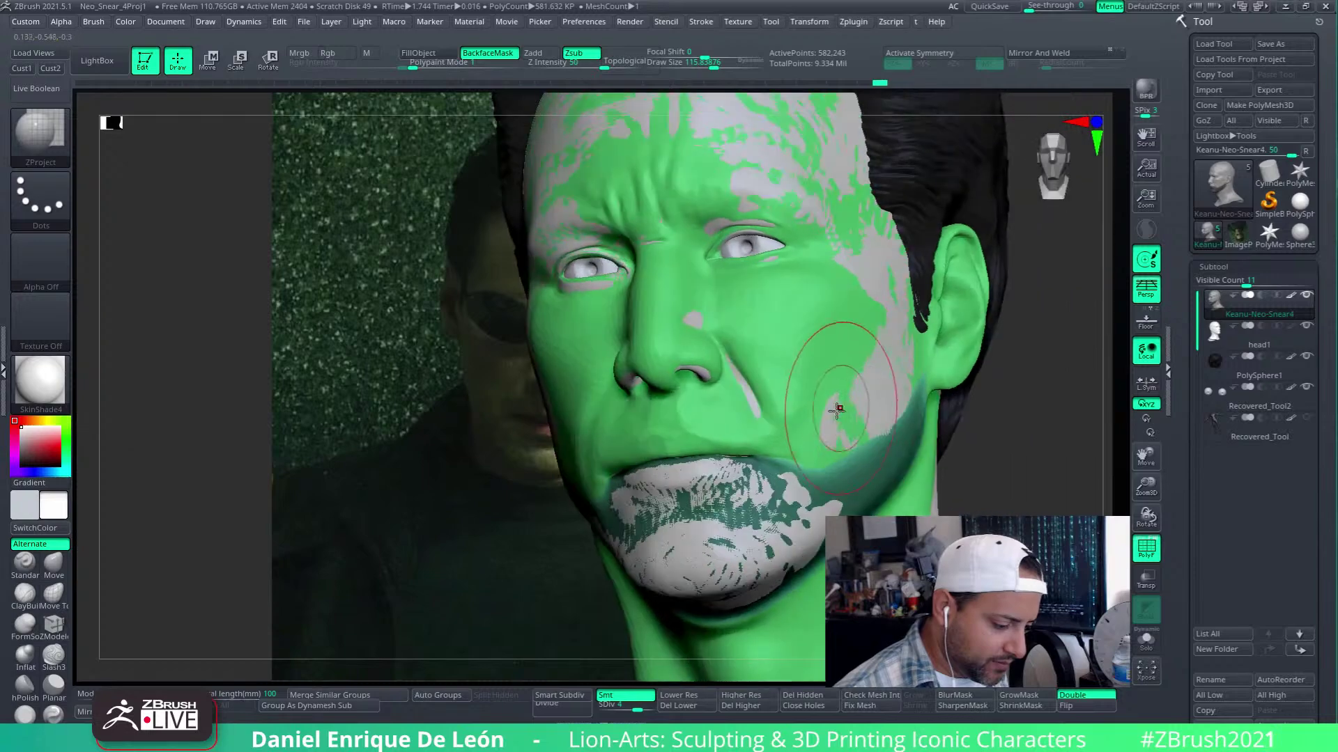
mouse_move(809, 401)
shift+mouse_down()
mouse_move(805, 412)
mouse_move(812, 400)
shift+mouse_up()
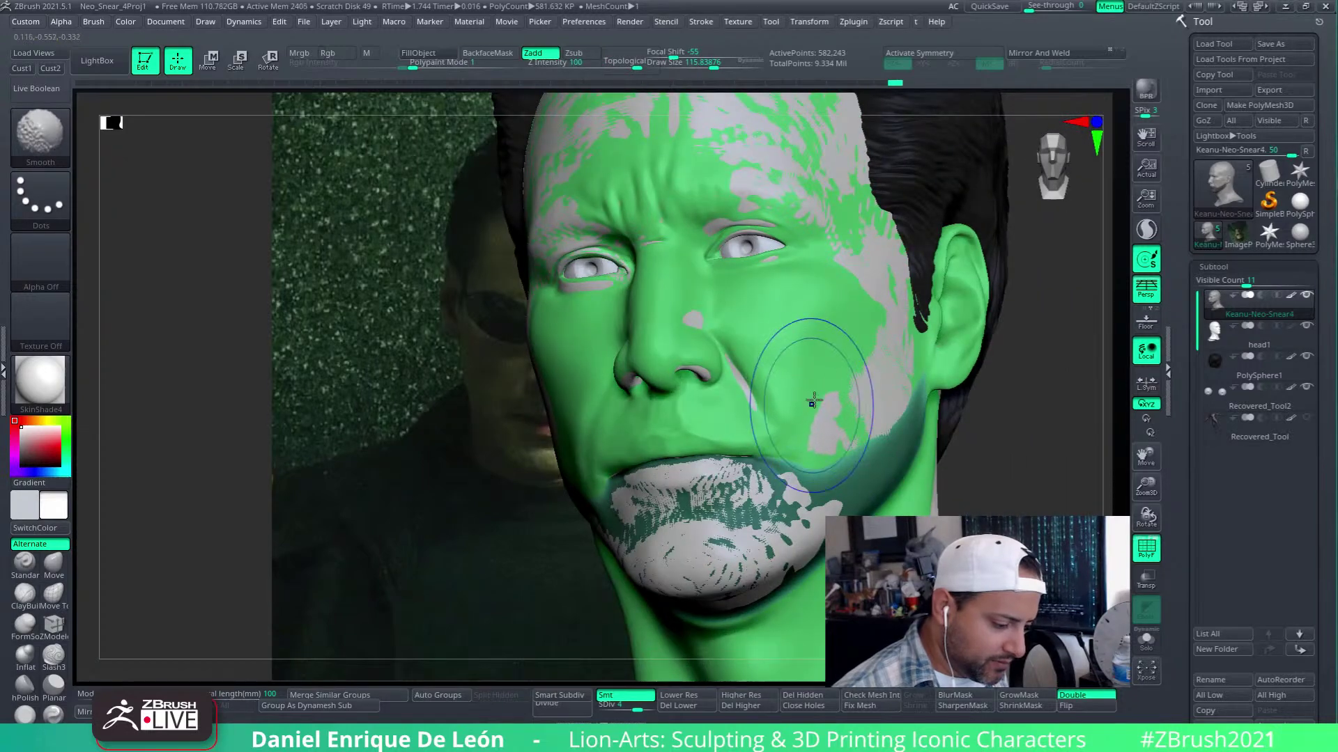
mouse_move(813, 399)
ctrl+right_down()
mouse_move(841, 459)
mouse_move(775, 426)
mouse_move(815, 418)
mouse_move(868, 363)
mouse_move(847, 420)
mouse_move(860, 382)
mouse_move(838, 379)
mouse_move(864, 418)
mouse_move(887, 358)
mouse_move(912, 375)
ctrl+right_up()
click(1148, 582)
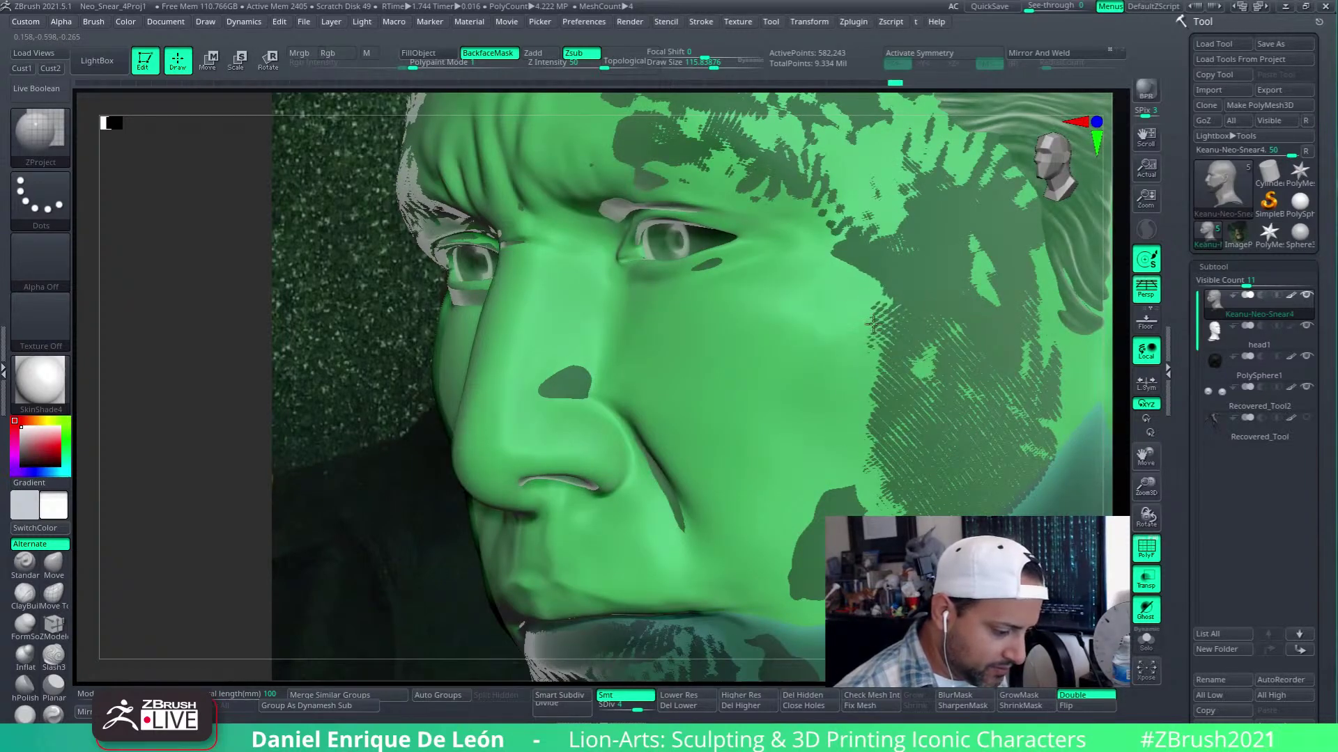
Smooth the character's left cheek and project it onto the original head just above the masked jaw with the ZProject brush
key(shift)
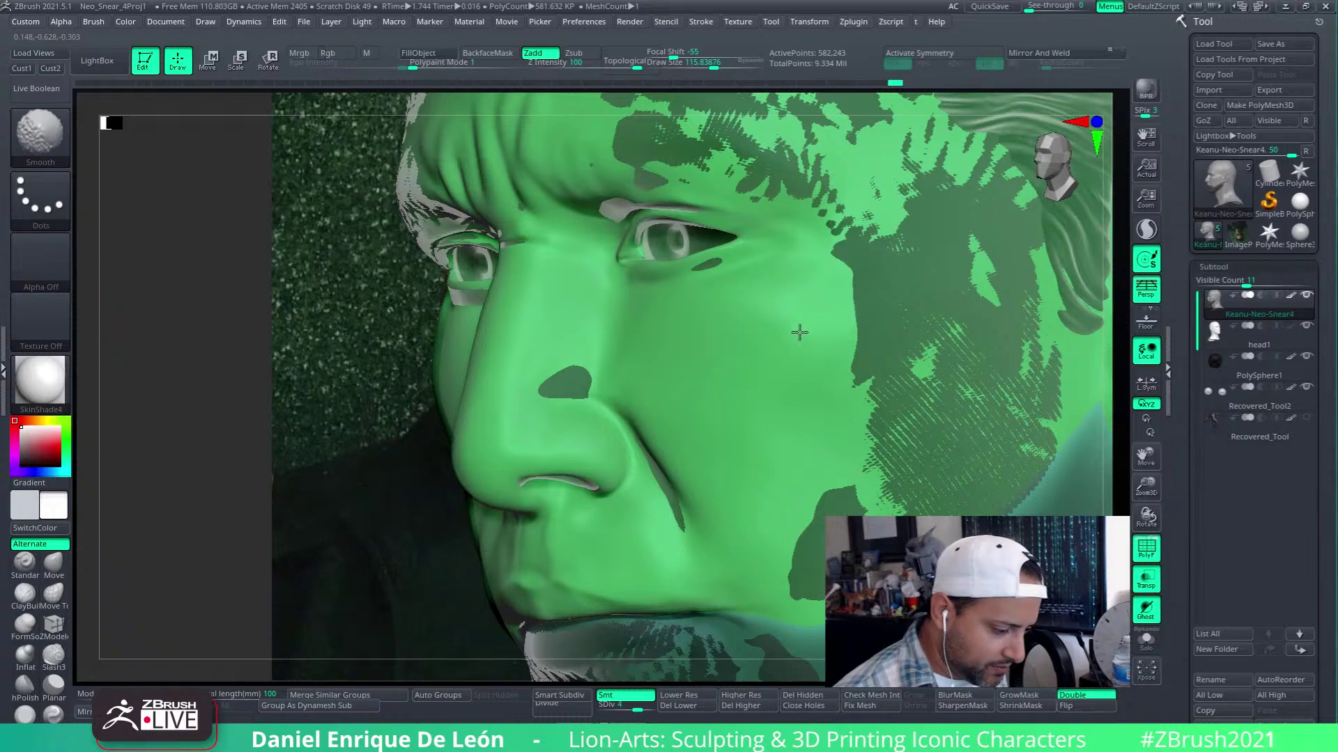
right_drag(799, 333, 881, 393)
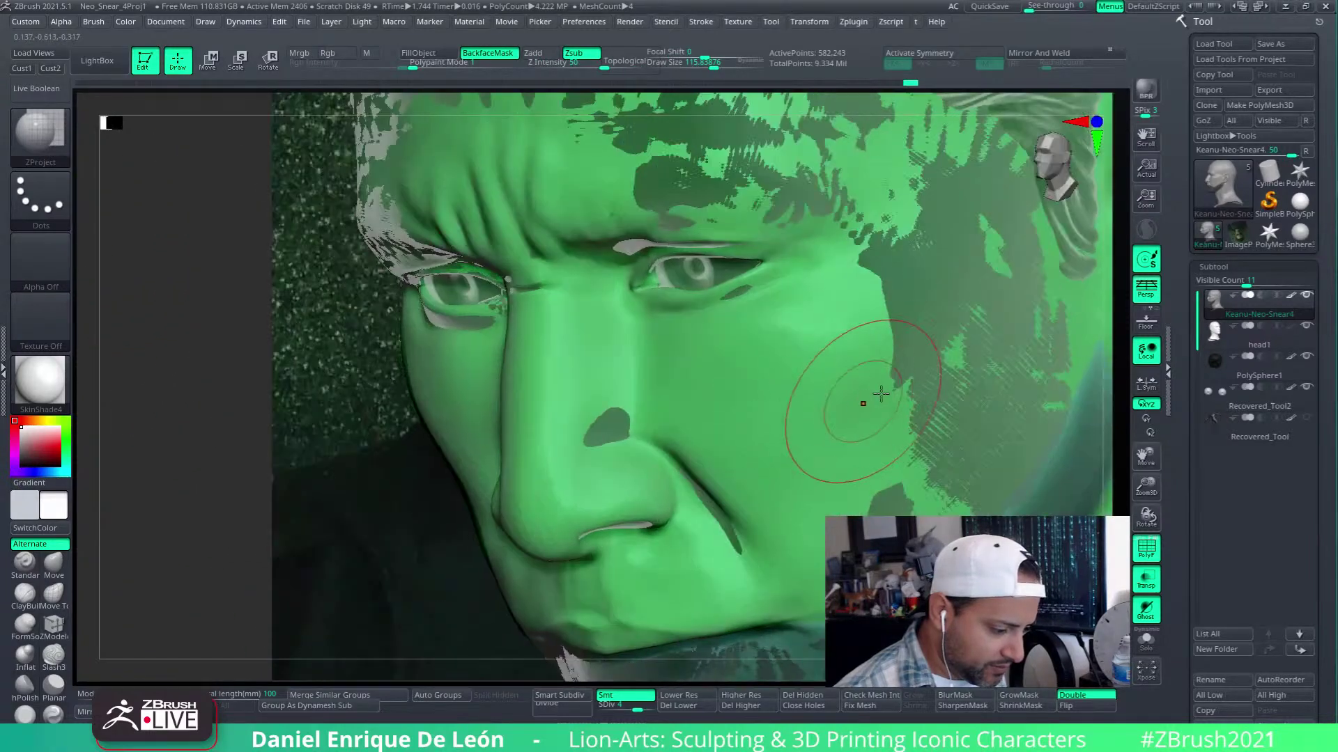
key(shift)
right_drag(896, 460, 899, 325)
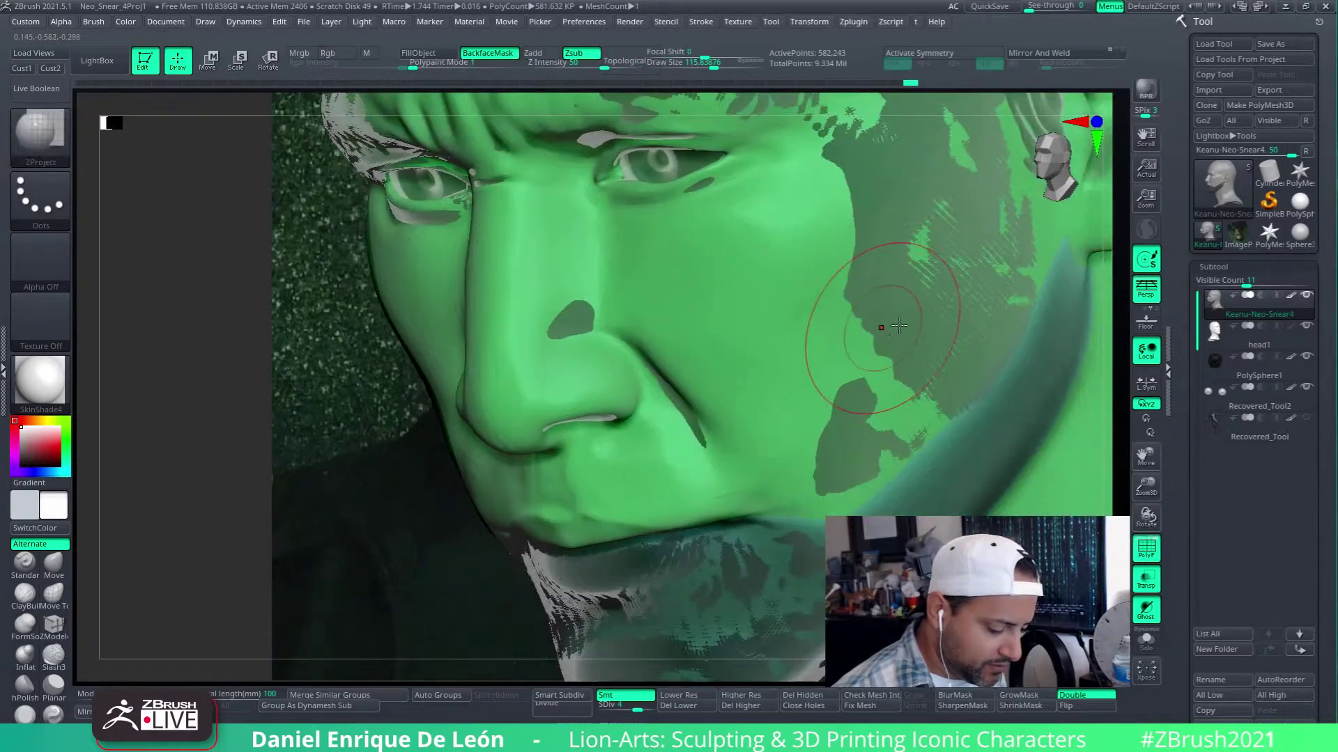
mouse_move(887, 332)
mouse_down()
mouse_move(871, 278)
mouse_move(836, 334)
mouse_move(892, 334)
mouse_up()
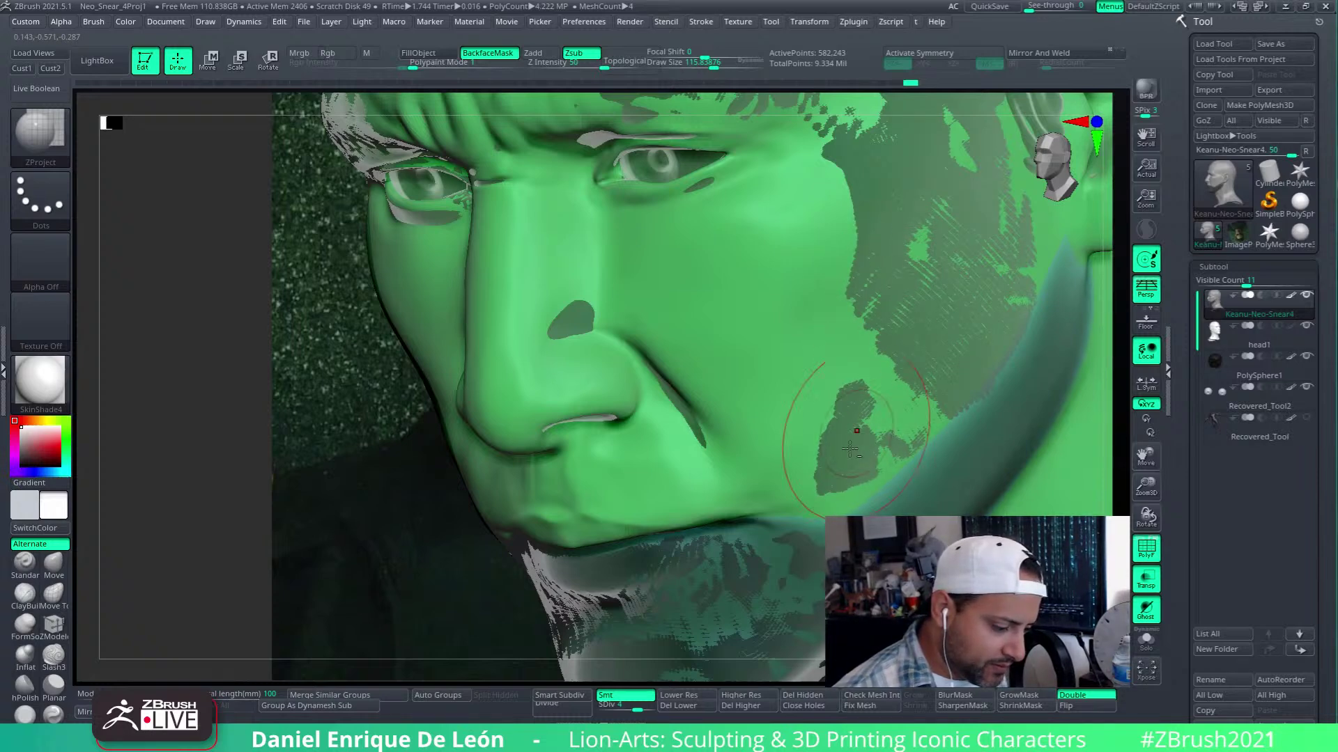
drag(851, 450, 869, 451)
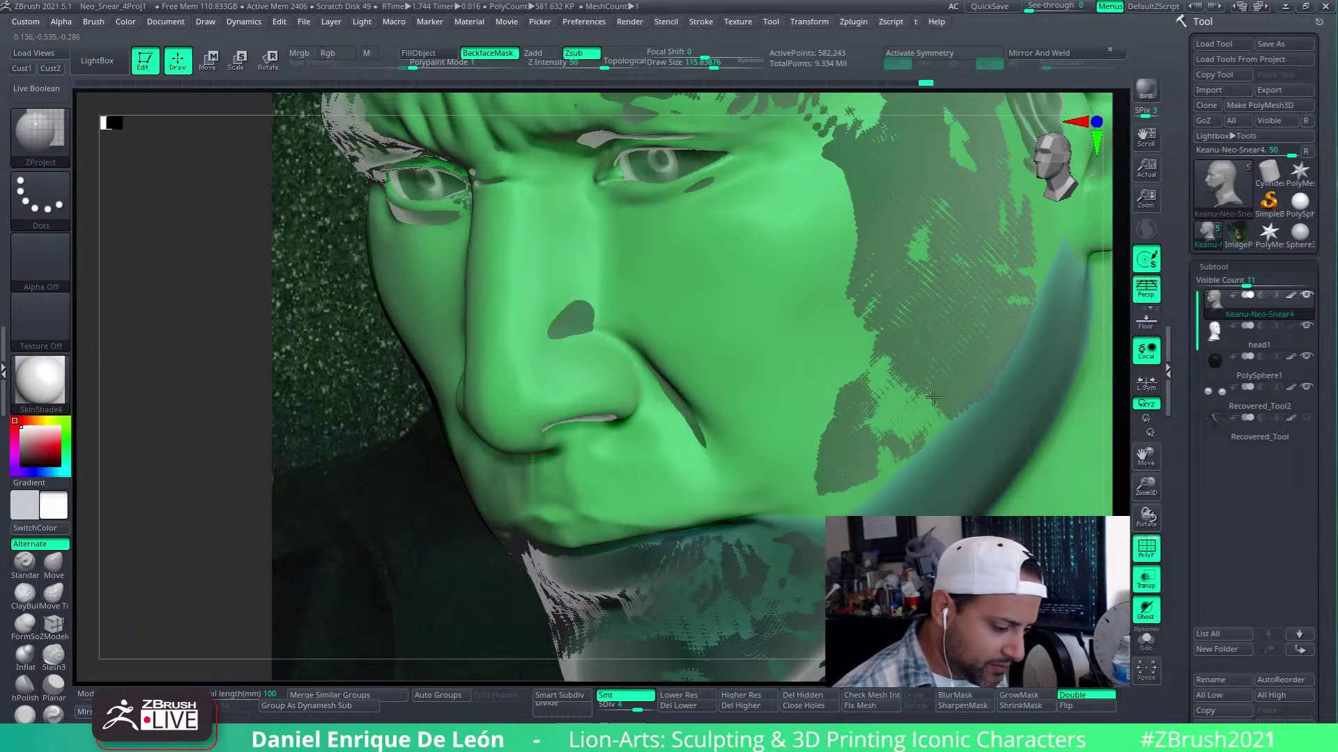
Project the character's right cheek onto the original head between the ear, temple and masked jaw
right_drag(930, 372, 690, 418)
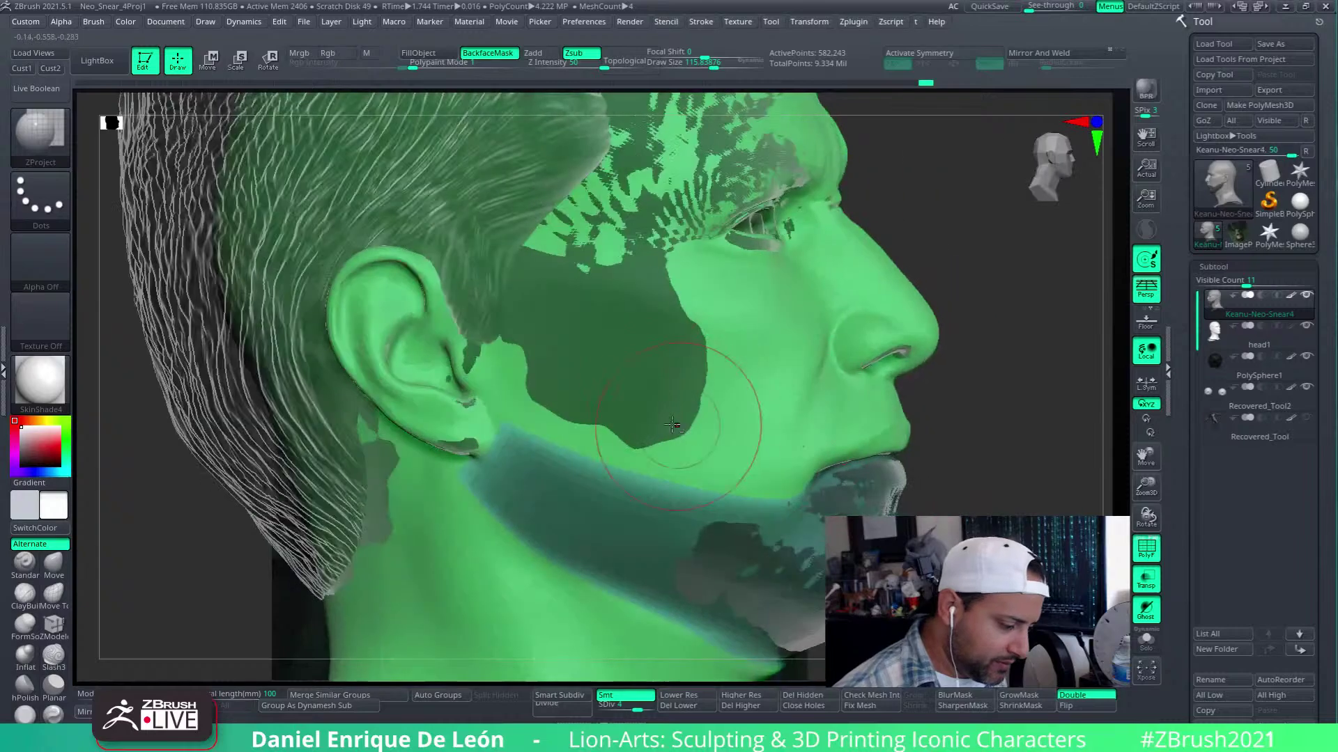
drag(673, 416, 644, 356)
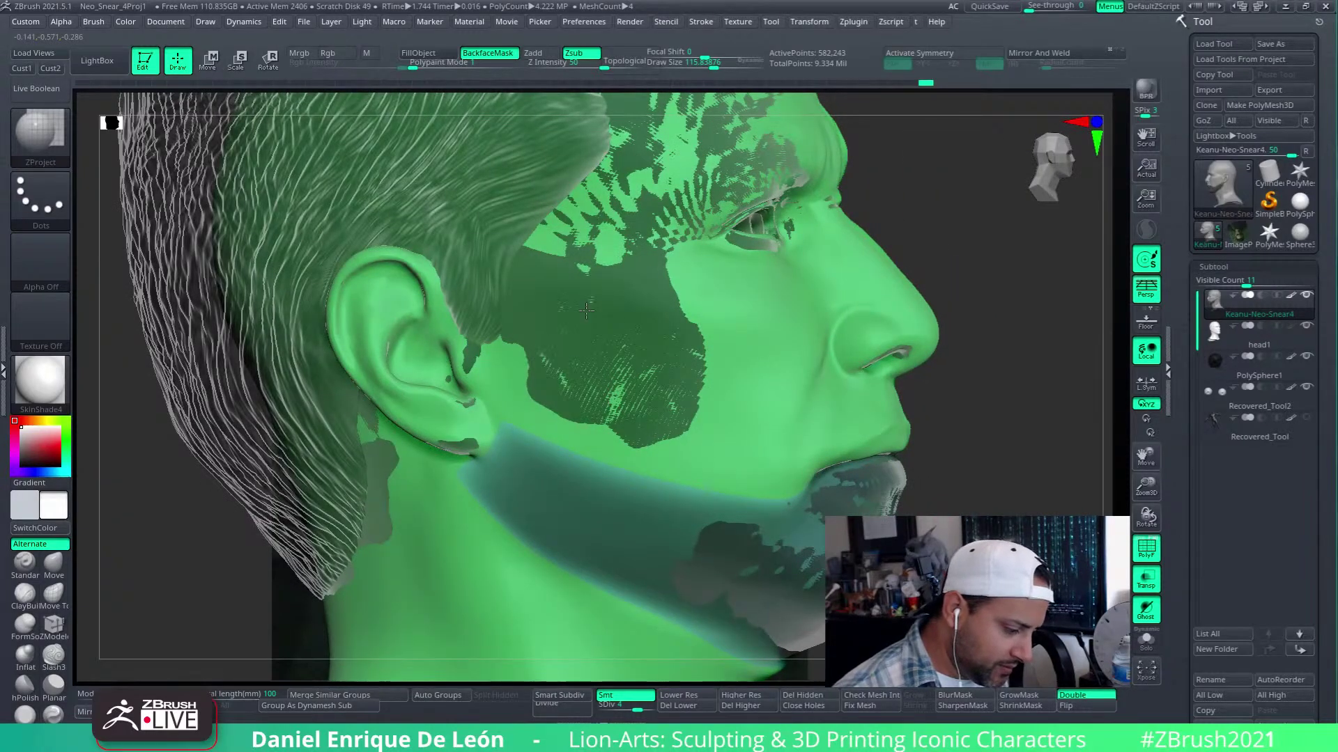
drag(586, 310, 567, 304)
mouse_move(658, 344)
ctrl+right_down()
mouse_move(660, 385)
mouse_move(628, 388)
ctrl+right_up()
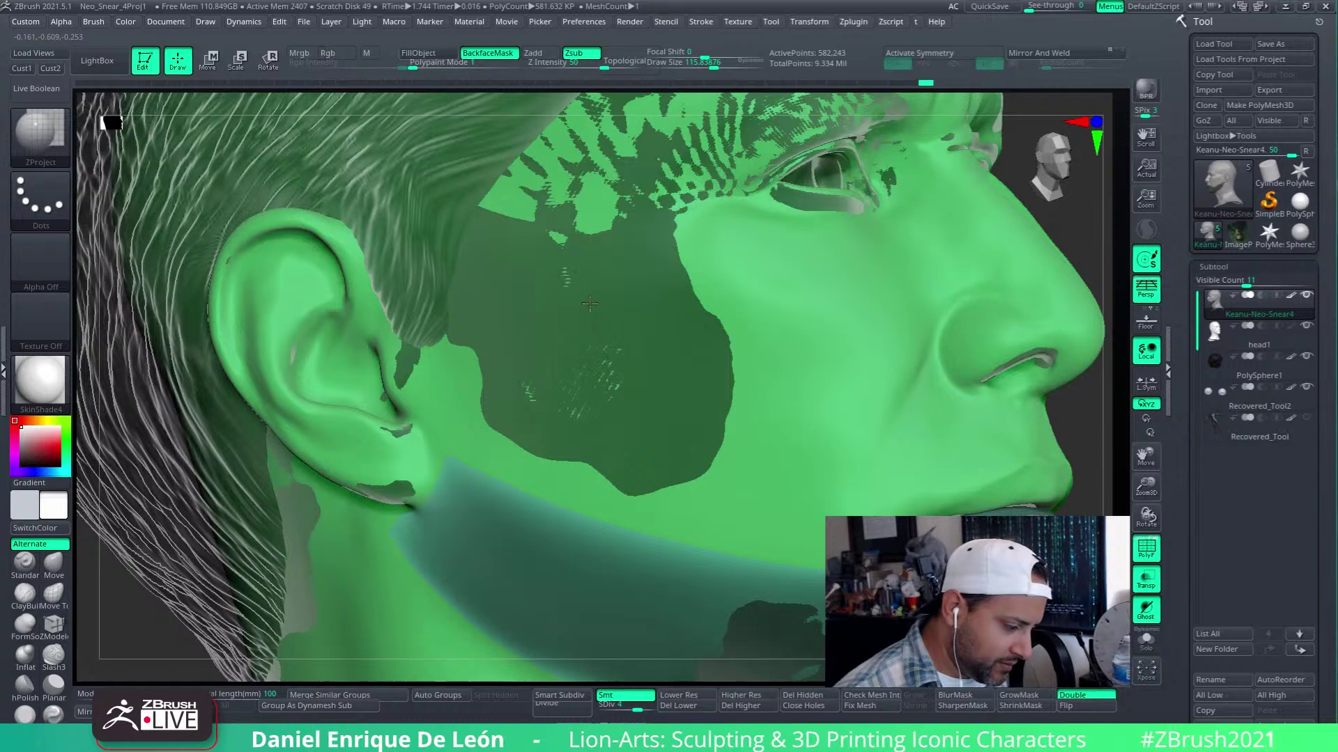
drag(624, 310, 650, 296)
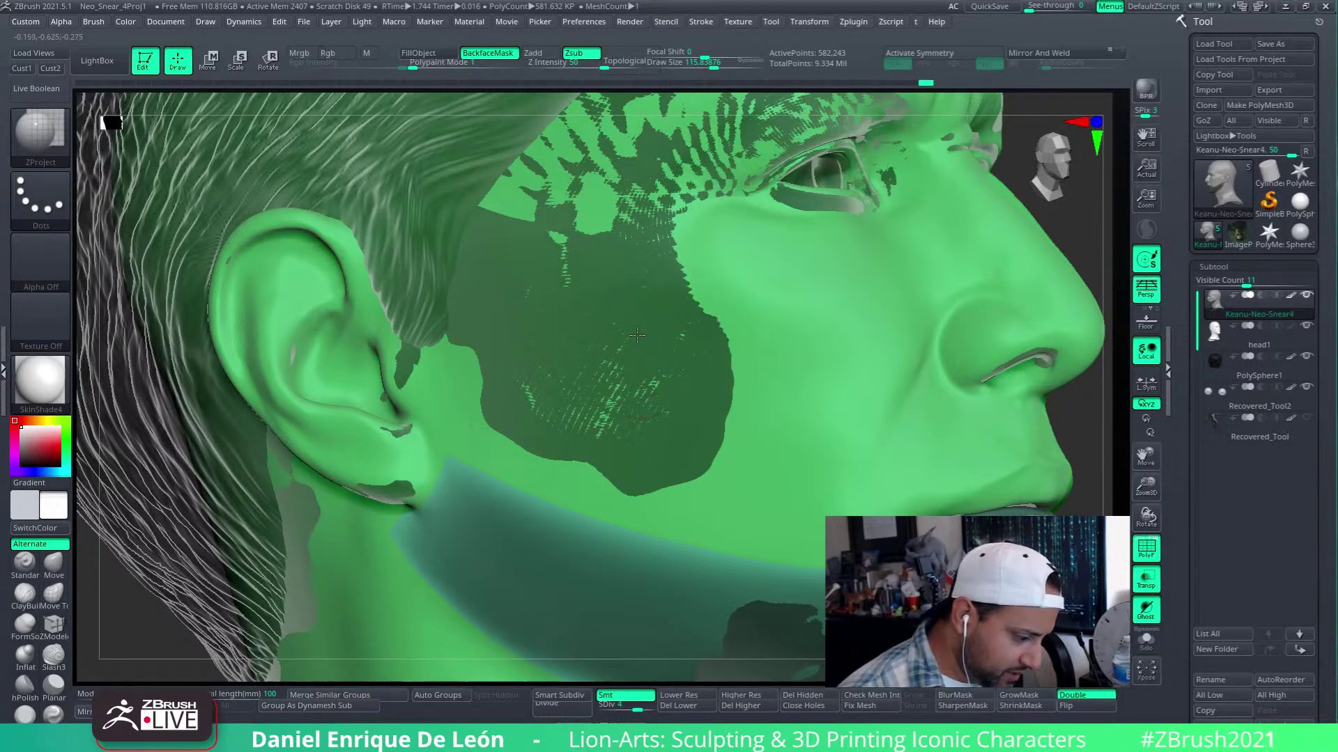
drag(636, 335, 685, 476)
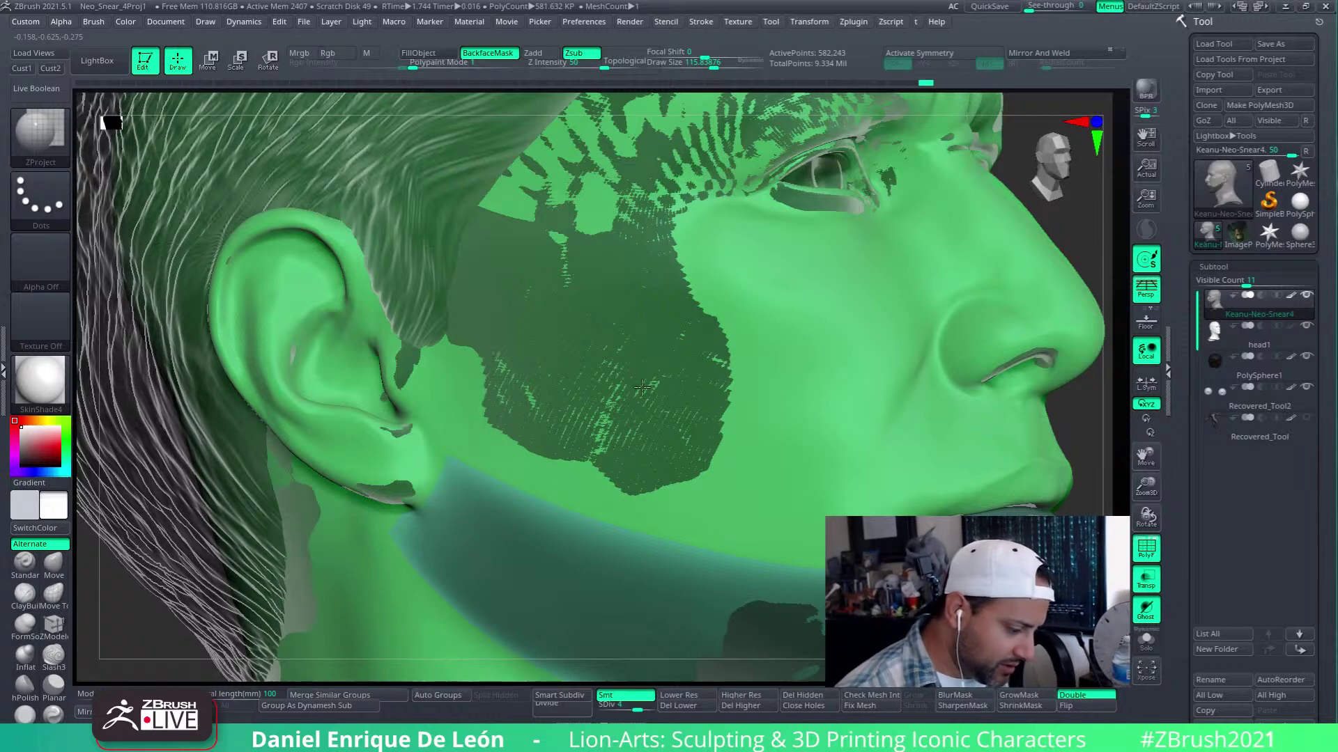
right_drag(601, 409, 603, 359)
Turn off transparent display, then project and smooth the lower right cheek toward the mouth corner
click(1146, 579)
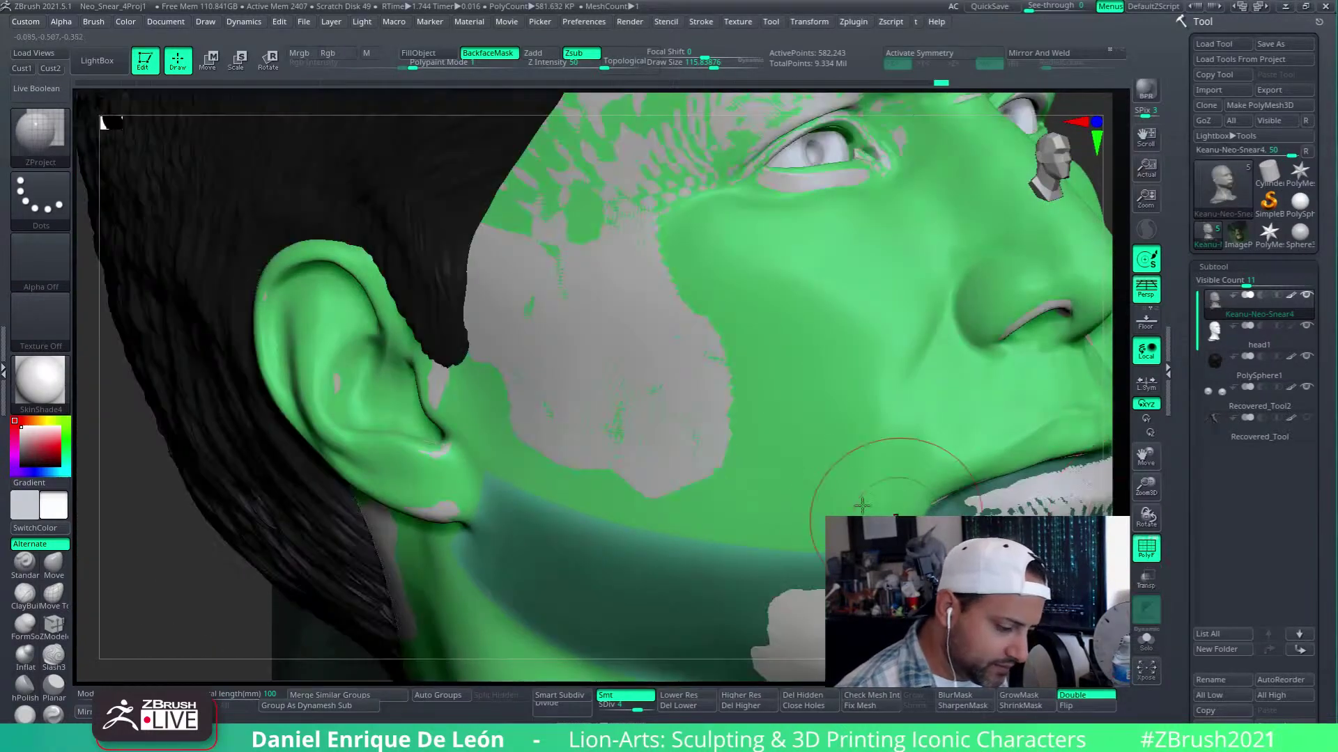
right_drag(862, 506, 723, 421)
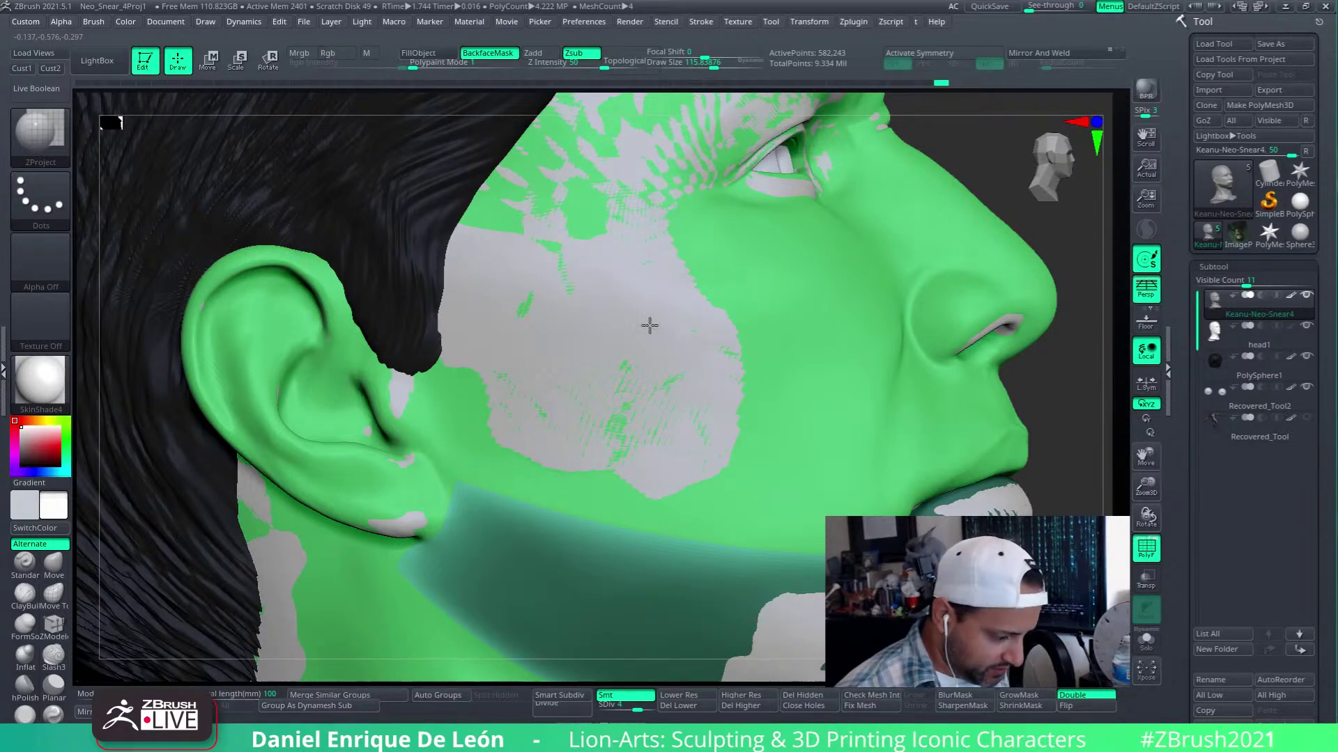
mouse_move(655, 457)
right_down()
mouse_move(530, 439)
mouse_move(824, 424)
right_up()
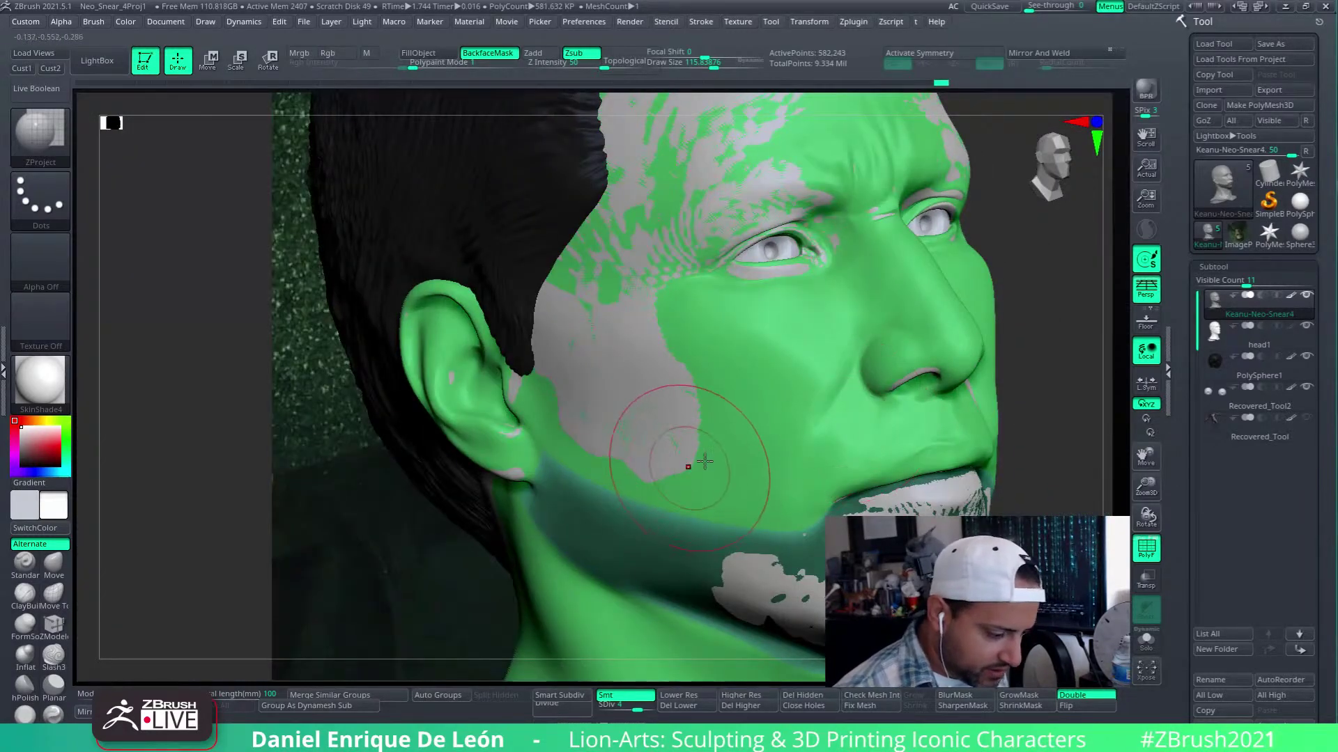
shift+right_drag(705, 461, 702, 469)
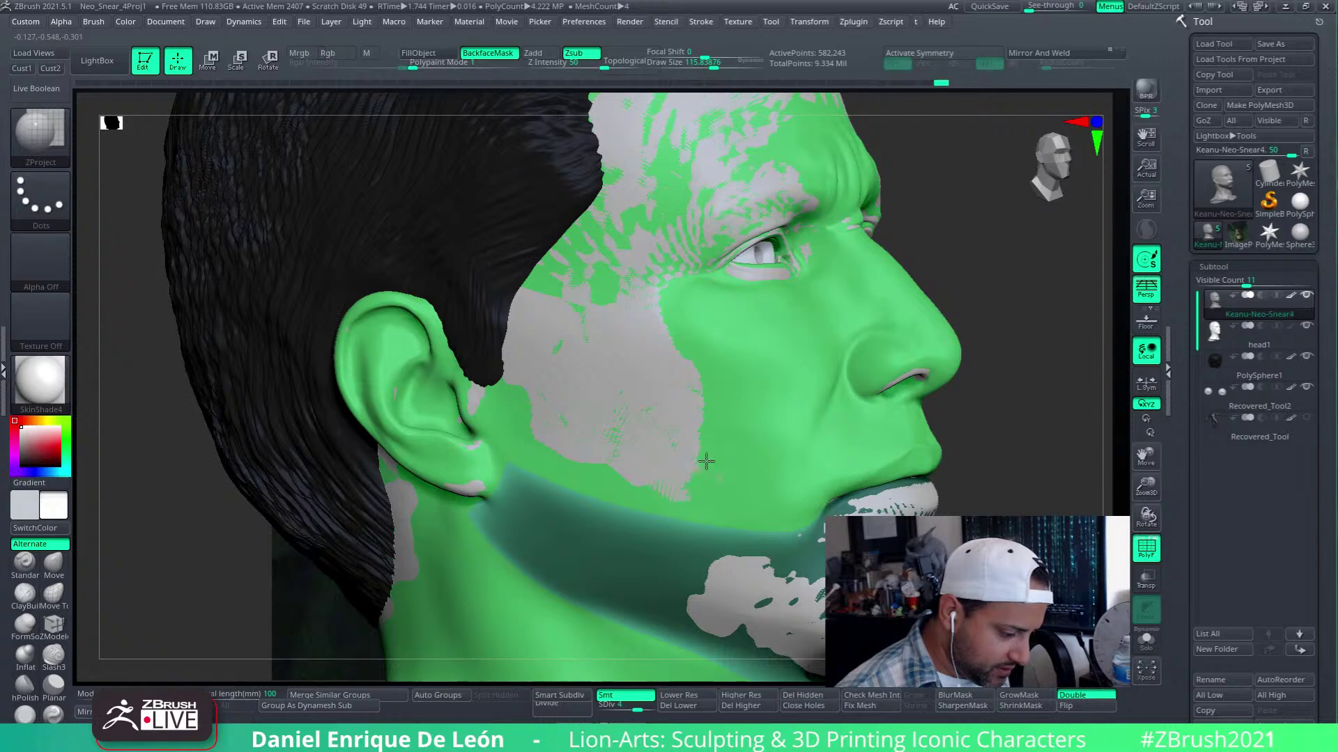
alt+drag(689, 487, 782, 446)
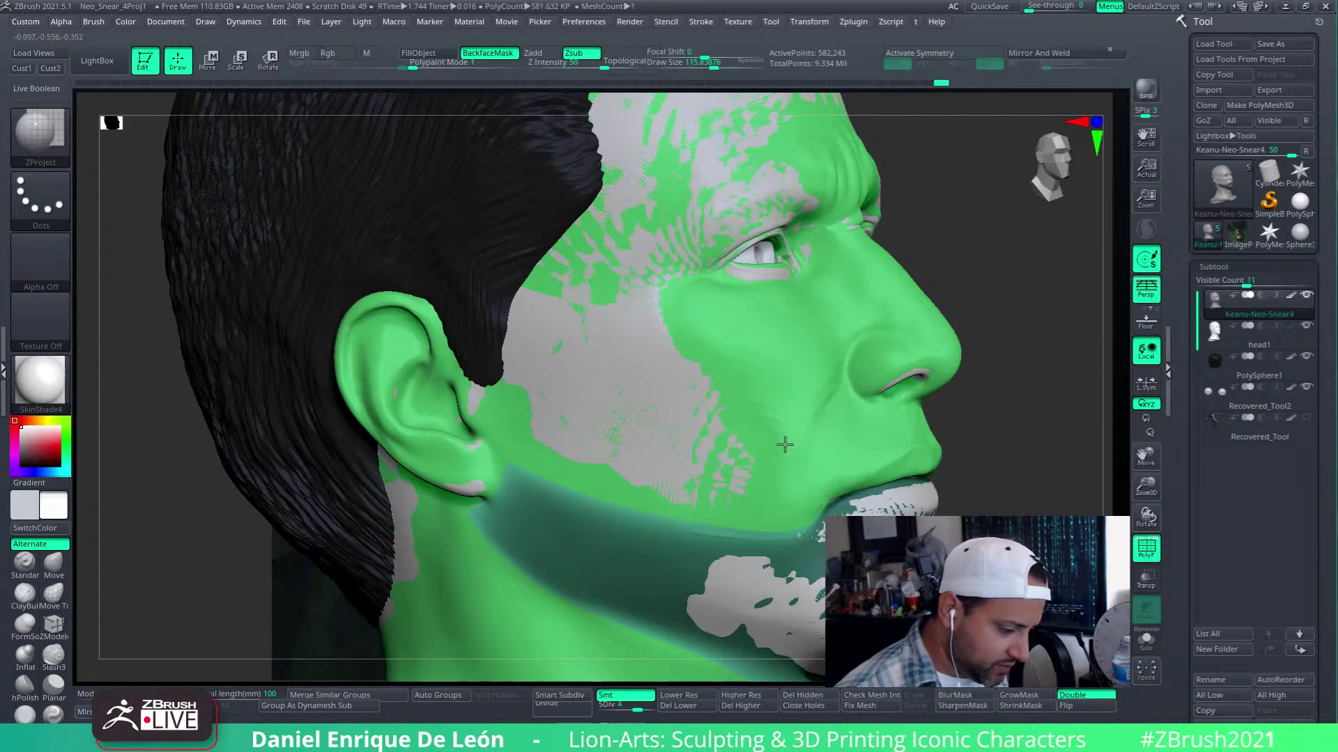
right_drag(782, 446, 775, 441)
mouse_move(746, 469)
shift+mouse_down()
mouse_move(712, 459)
mouse_move(758, 457)
mouse_move(777, 416)
mouse_move(759, 409)
shift+mouse_up()
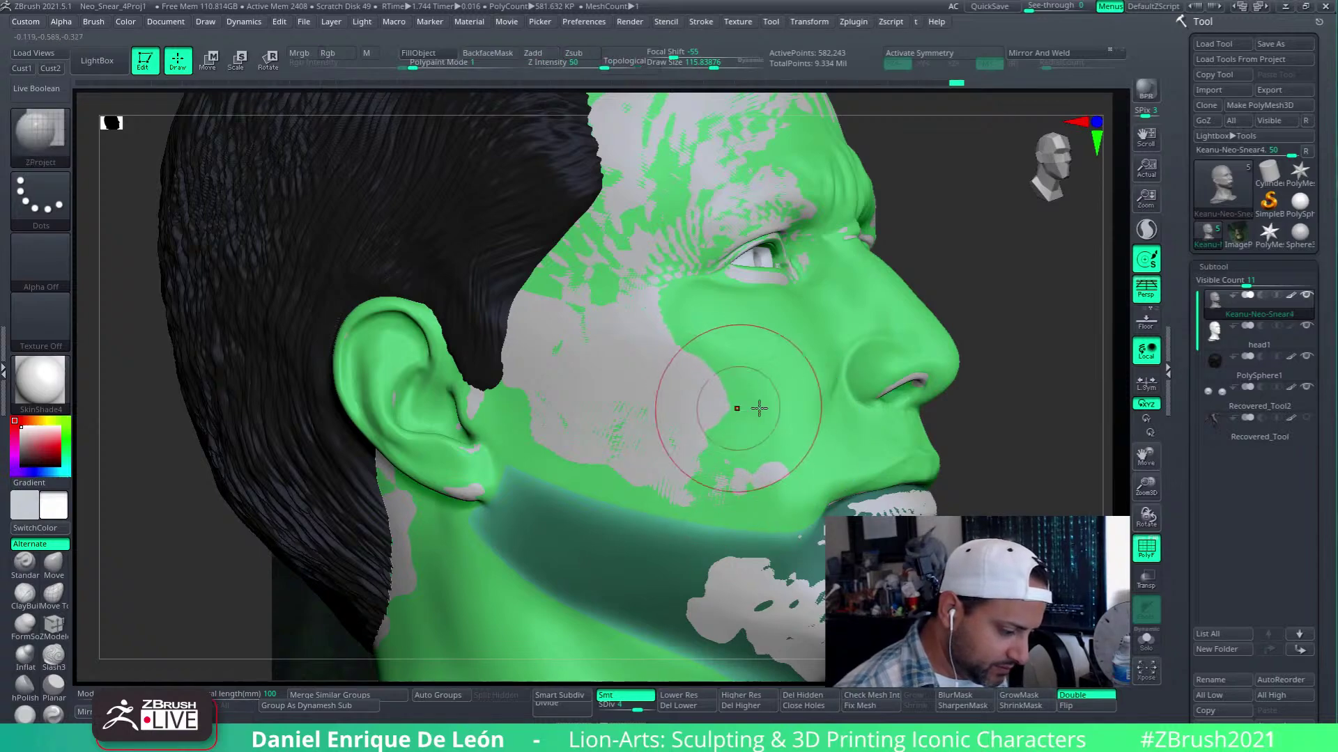
Project and smooth the character's right cheekbone below the outer corner of the eye
shift+right_drag(864, 419, 791, 433)
alt+right_drag(955, 418, 801, 442)
right_drag(892, 446, 843, 449)
mouse_move(935, 454)
right_down()
mouse_move(979, 451)
mouse_move(975, 391)
right_up()
mouse_move(709, 371)
right_down()
mouse_move(686, 371)
mouse_move(772, 362)
right_up()
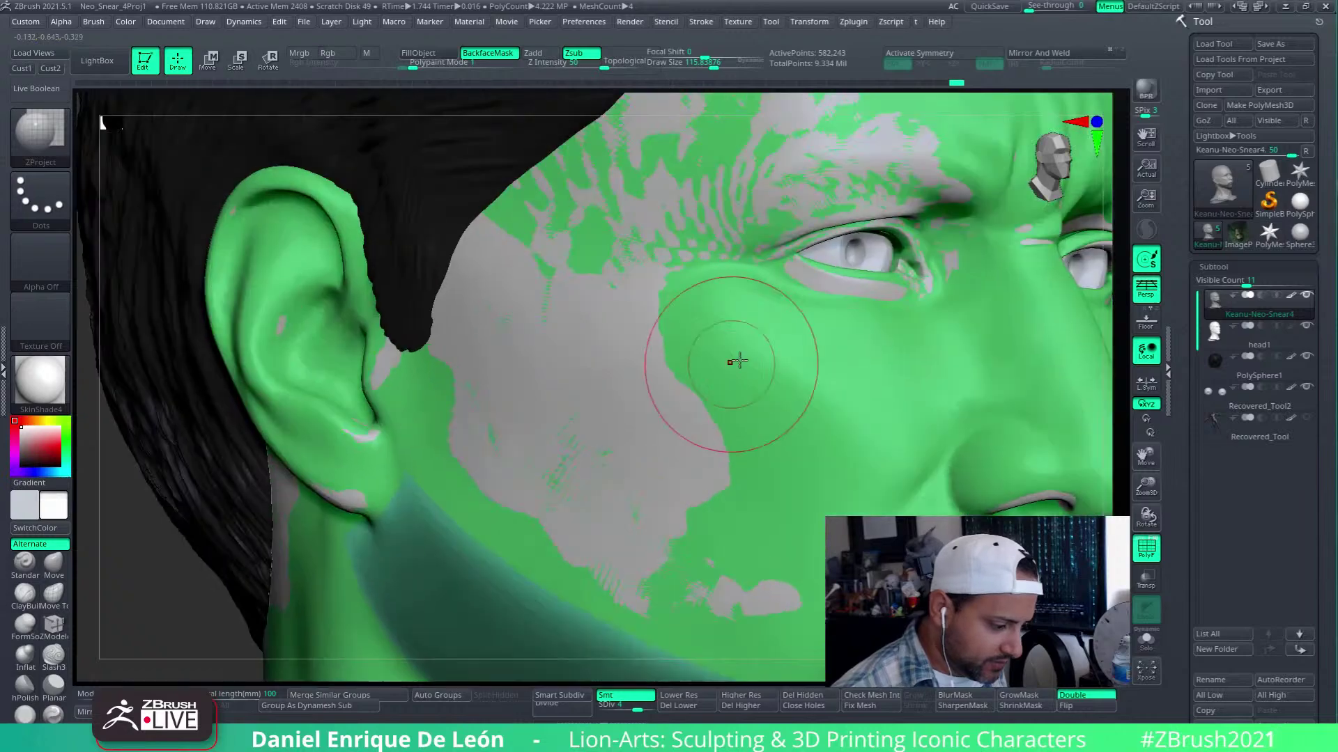
drag(667, 342, 688, 303)
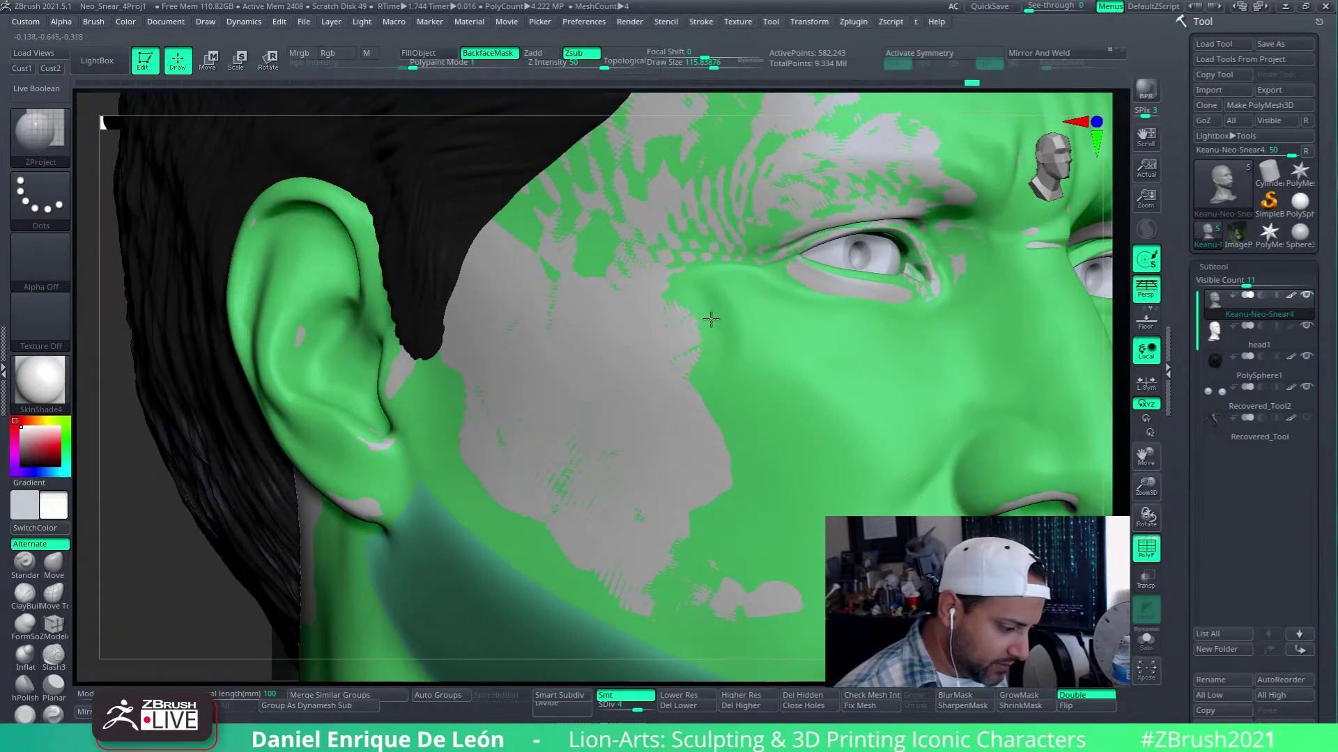
key(shift)
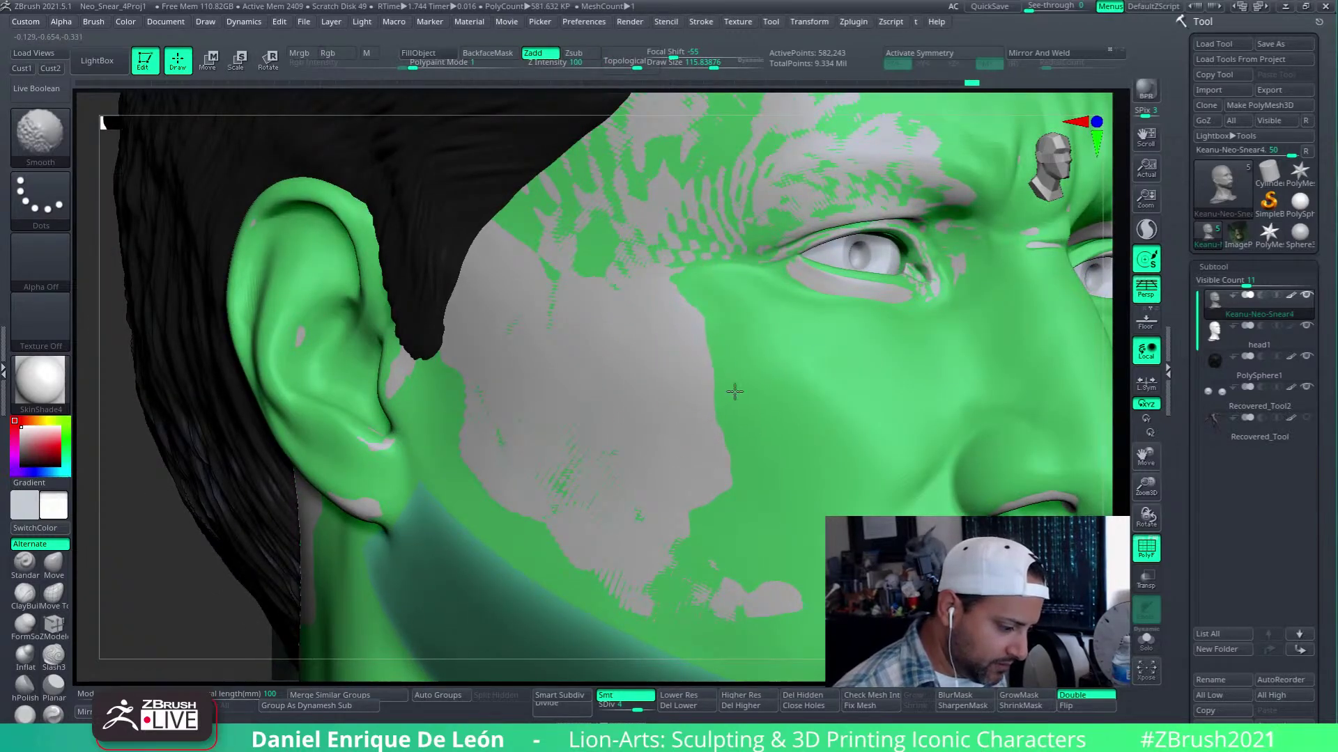
mouse_move(732, 379)
right_down()
mouse_move(776, 328)
mouse_move(941, 418)
mouse_move(908, 384)
mouse_move(638, 464)
right_up()
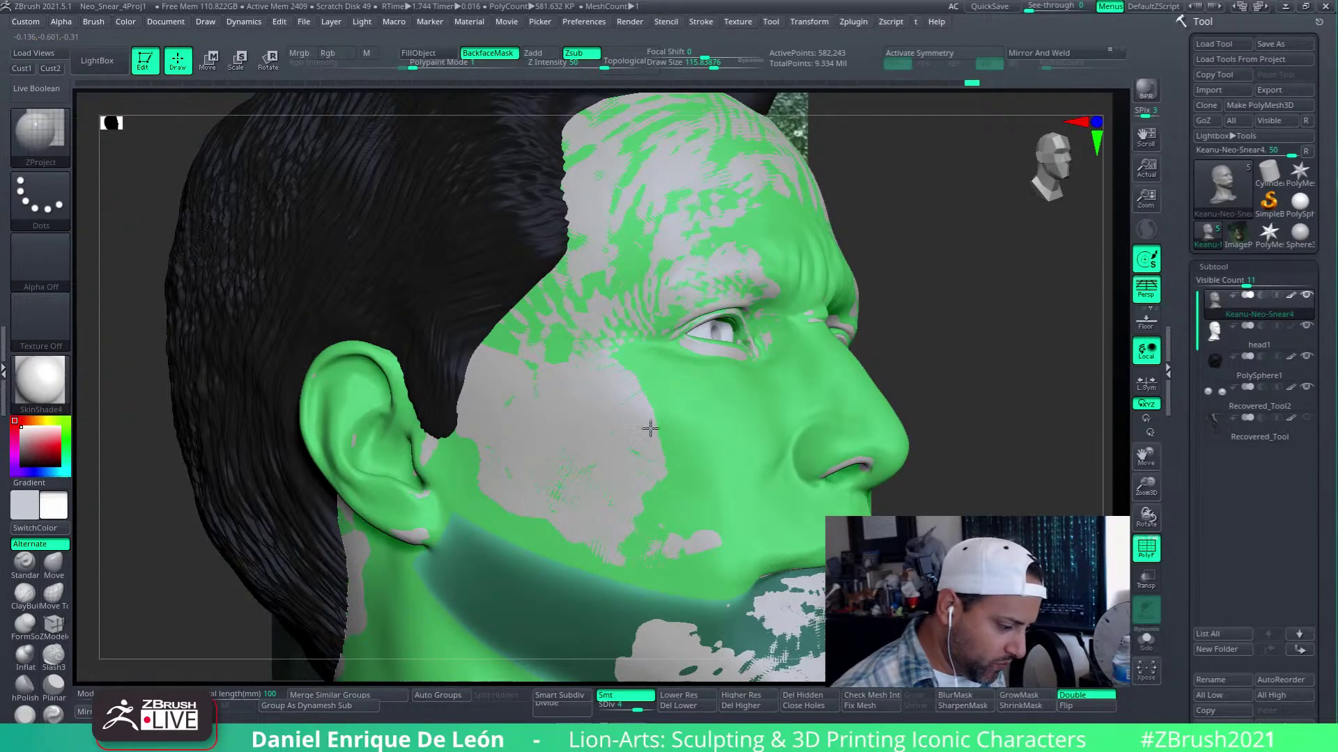
Isolate the head in the Custom 1 view, hide its polyframe colours and set the model opacity to 63 over the reference photo
mouse_move(641, 454)
right_down()
mouse_move(766, 418)
mouse_move(933, 430)
mouse_move(1057, 478)
mouse_move(1014, 496)
mouse_move(969, 481)
right_up()
click(1146, 641)
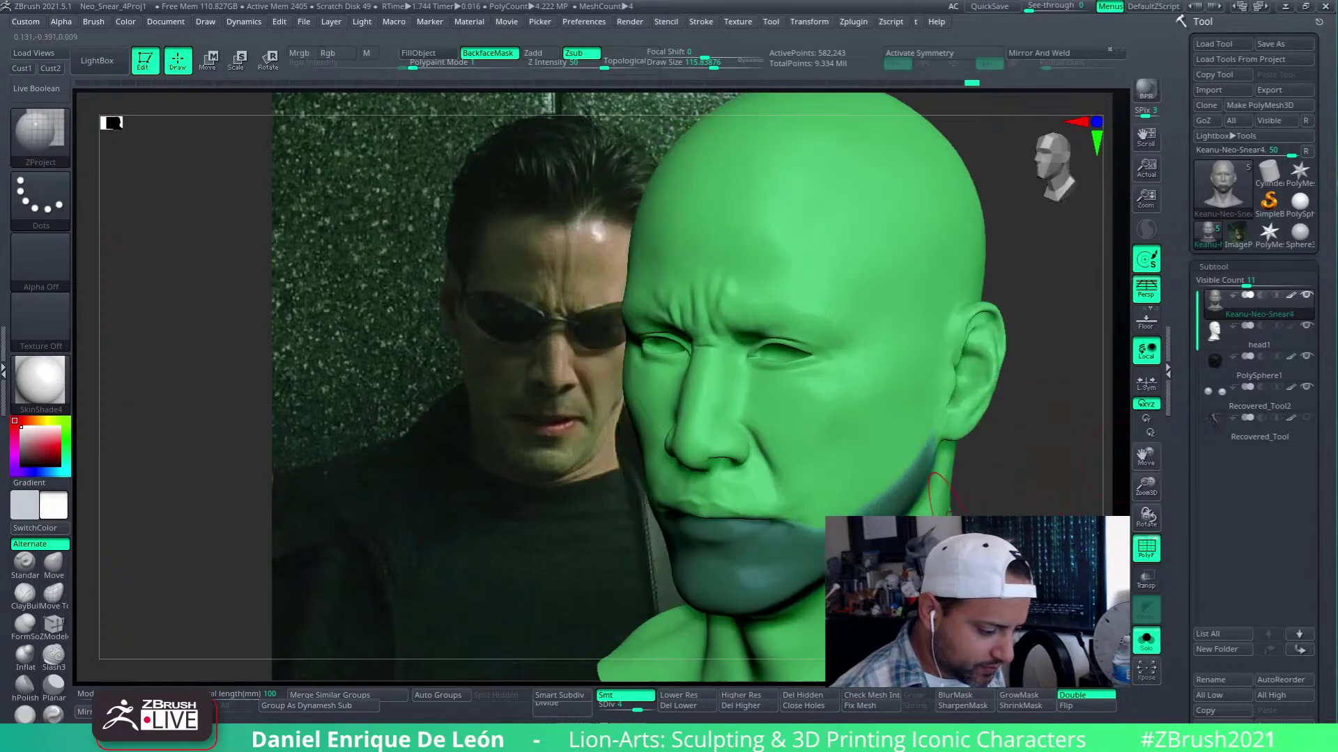
click(28, 67)
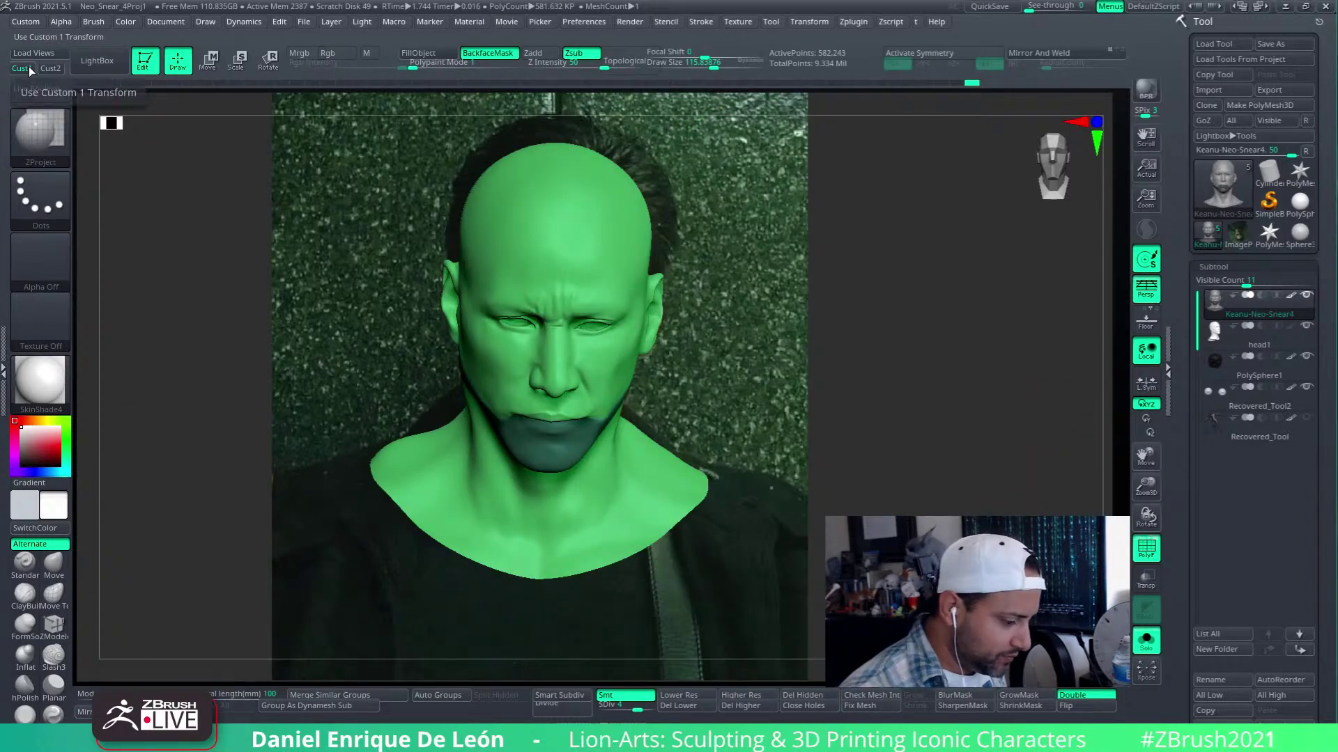
click(138, 698)
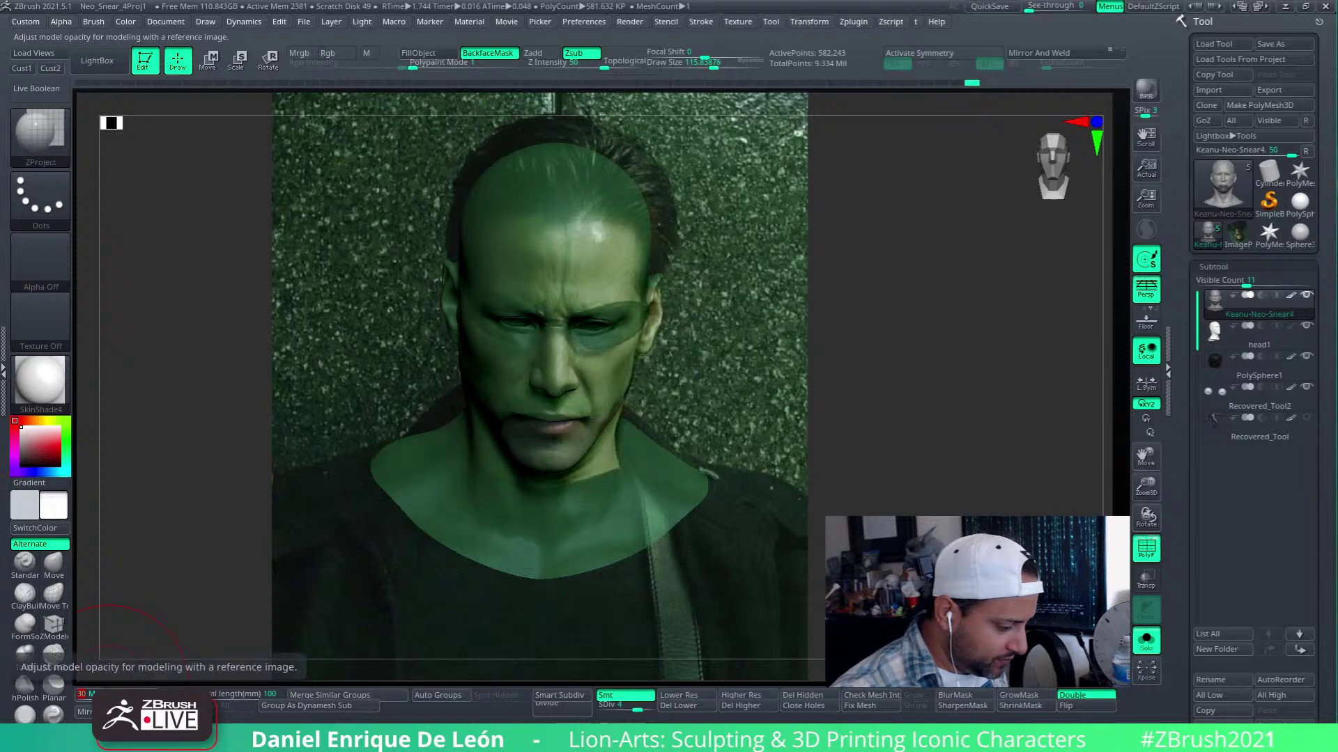
click(1148, 553)
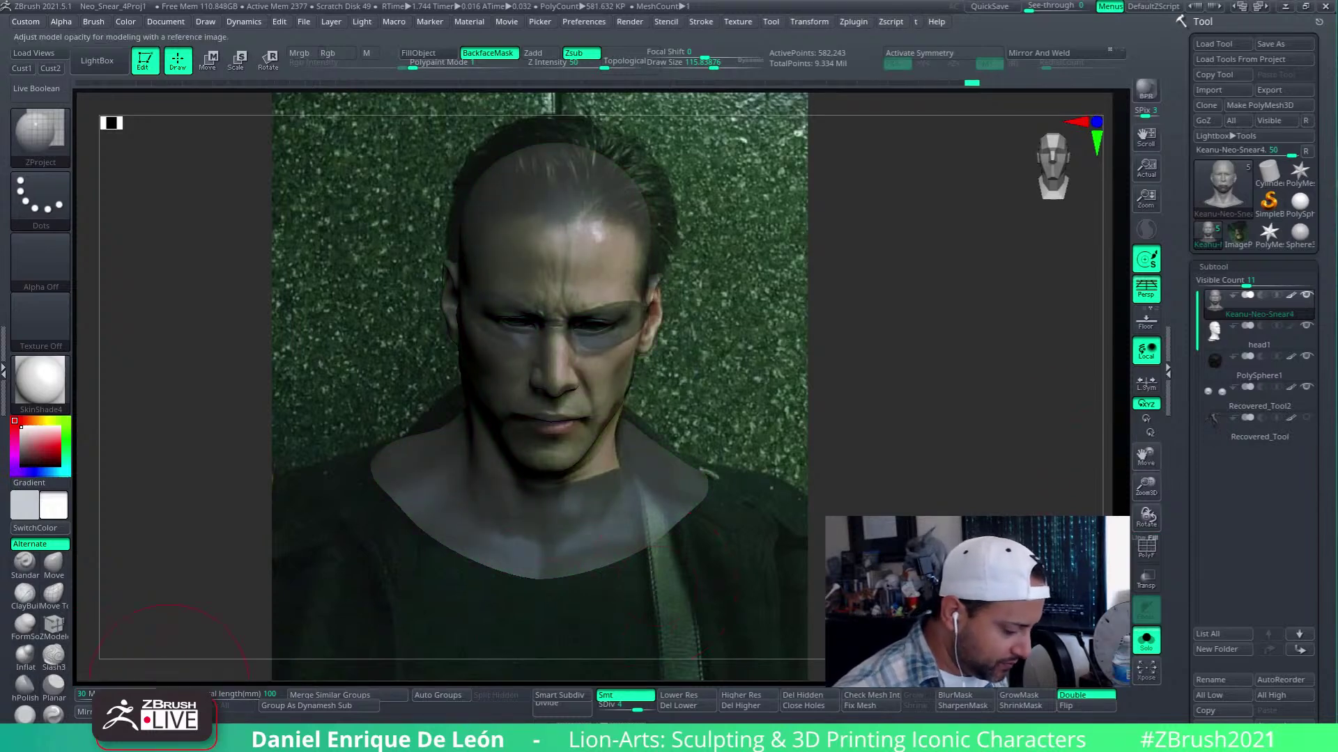
click(149, 696)
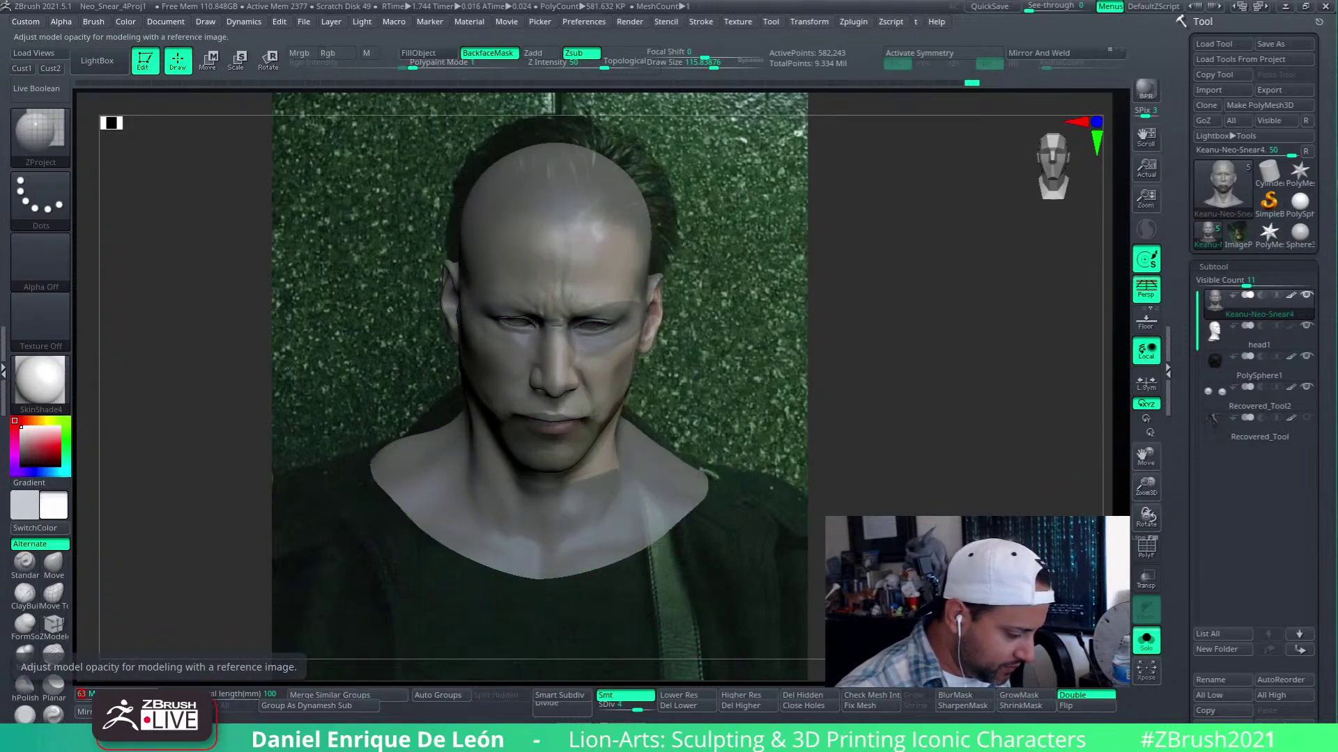
Compare the semi-transparent head beside and over the reference photo in the Custom 1 view, then set the model opacity to 100
mouse_move(620, 374)
alt+mouse_down()
mouse_move(902, 374)
mouse_move(912, 397)
mouse_move(852, 443)
alt+mouse_up()
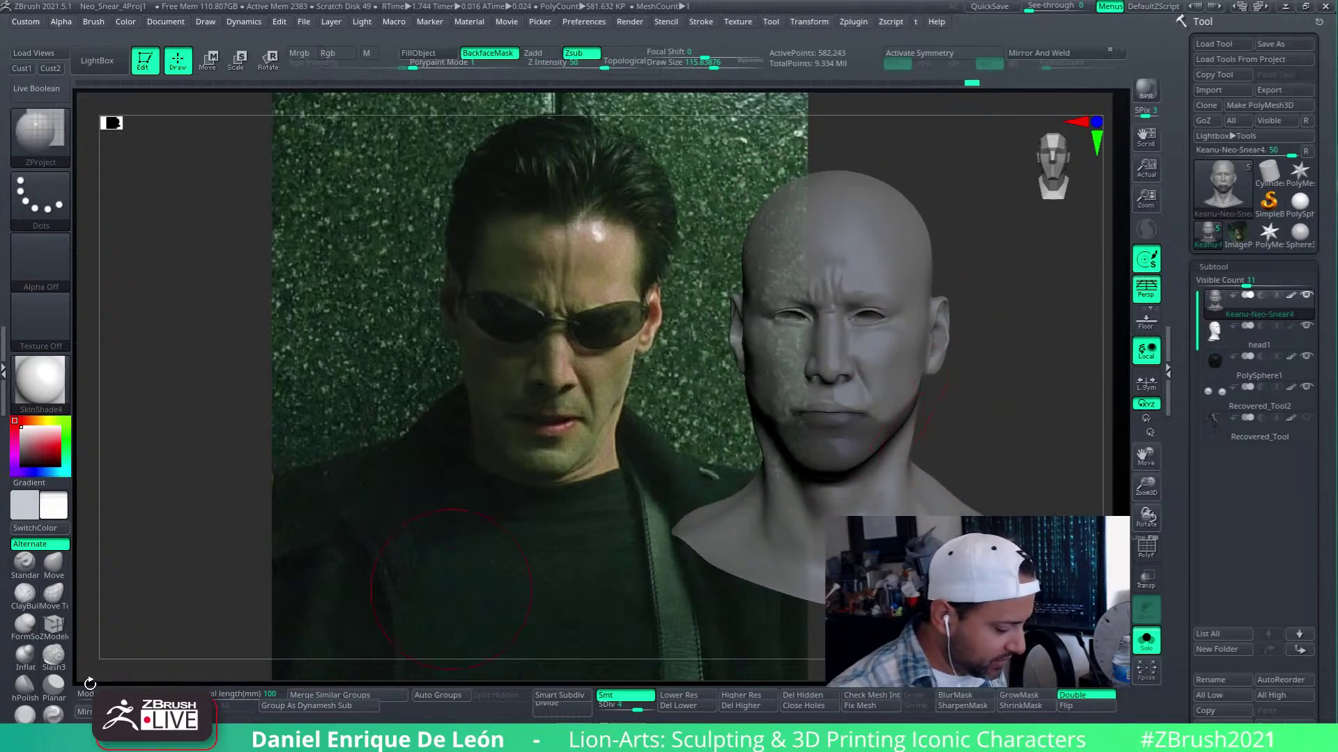
click(21, 68)
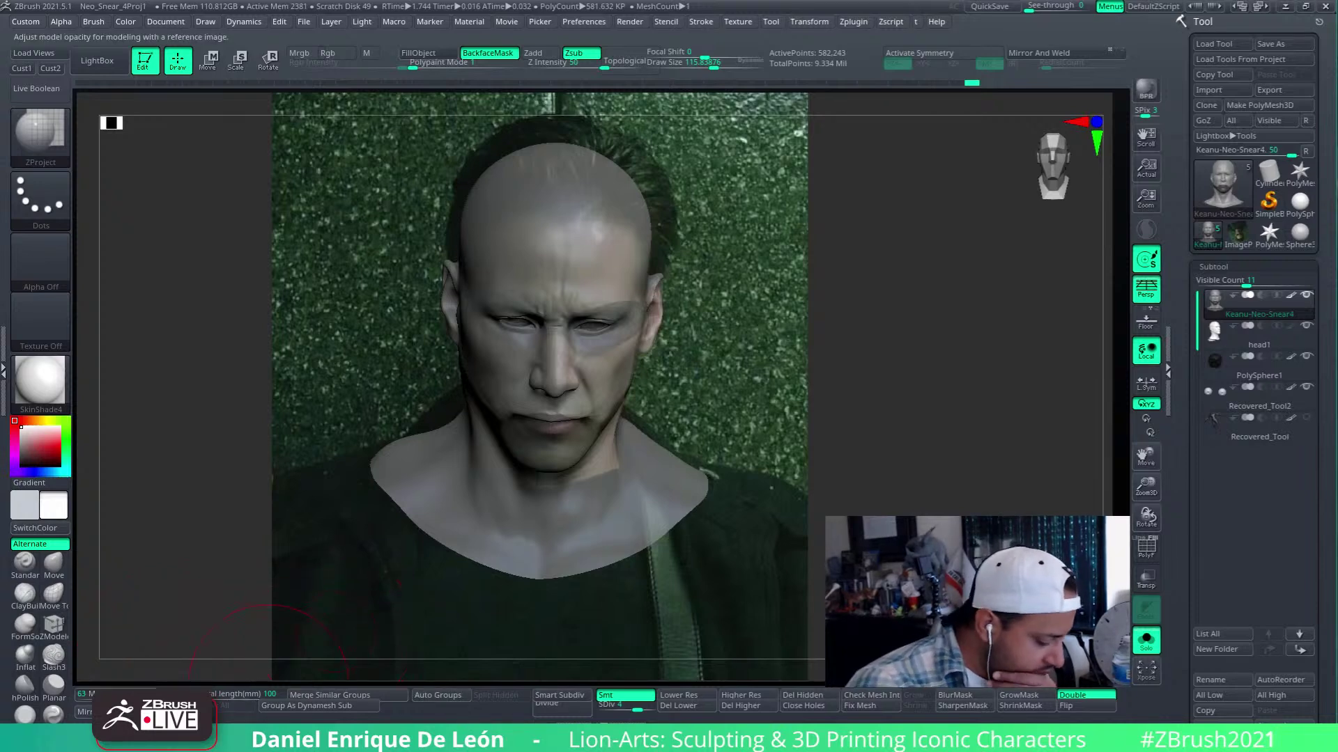
click(106, 696)
click(141, 695)
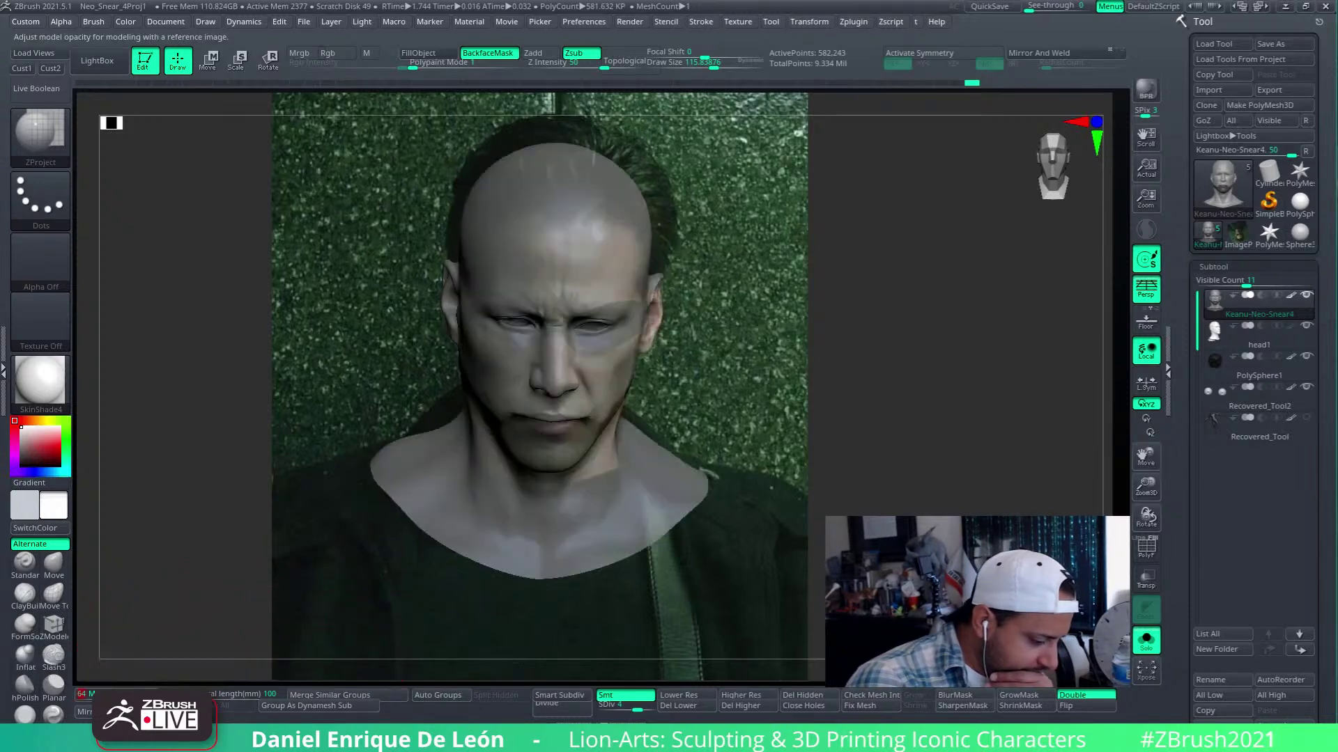
click(146, 695)
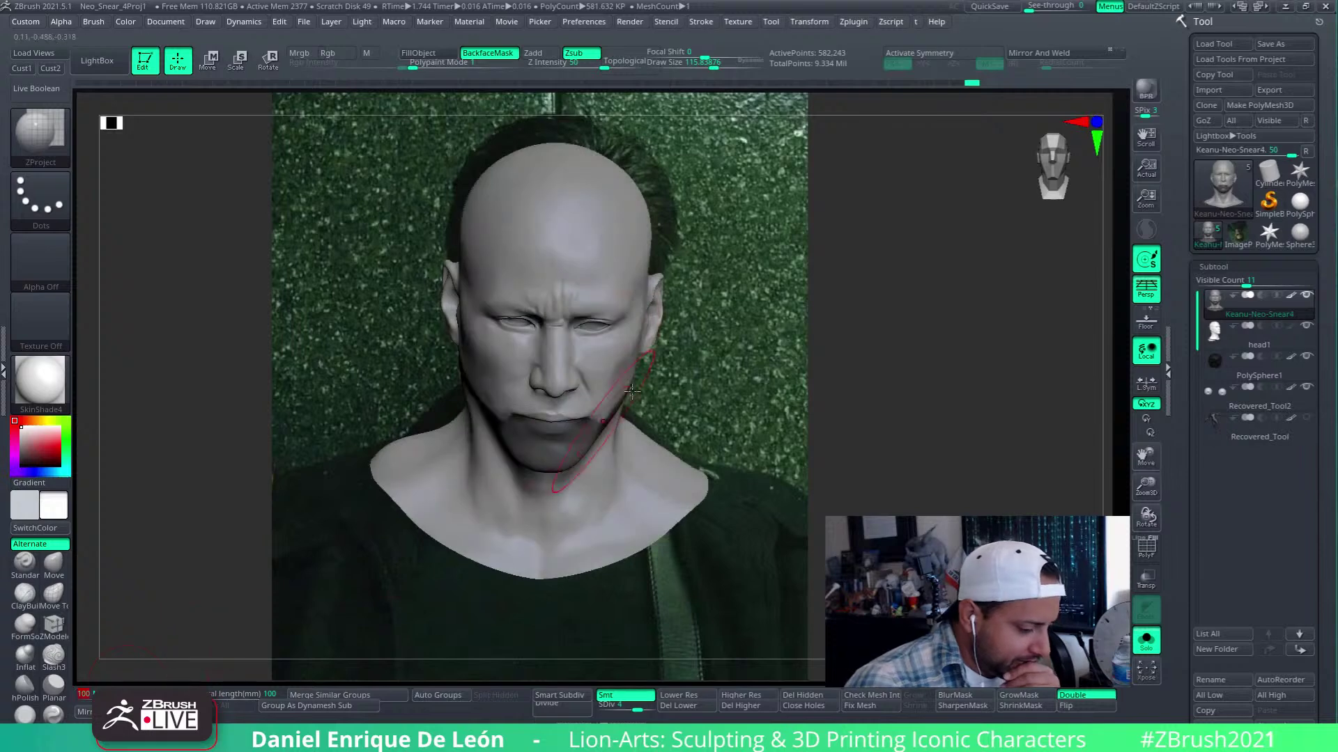
Show all subtools again and inspect the overlapping heads from below on the character's right side
drag(682, 482, 868, 413)
mouse_move(868, 413)
right_down()
mouse_move(899, 414)
mouse_move(905, 400)
mouse_move(896, 439)
mouse_move(866, 388)
mouse_move(883, 387)
mouse_move(1052, 478)
mouse_move(1048, 497)
mouse_move(1003, 453)
mouse_move(866, 418)
mouse_move(847, 432)
right_up()
click(1146, 640)
mouse_move(960, 465)
right_down()
mouse_move(937, 446)
mouse_move(903, 490)
mouse_move(842, 422)
mouse_move(866, 474)
mouse_move(881, 439)
mouse_move(1087, 317)
right_up()
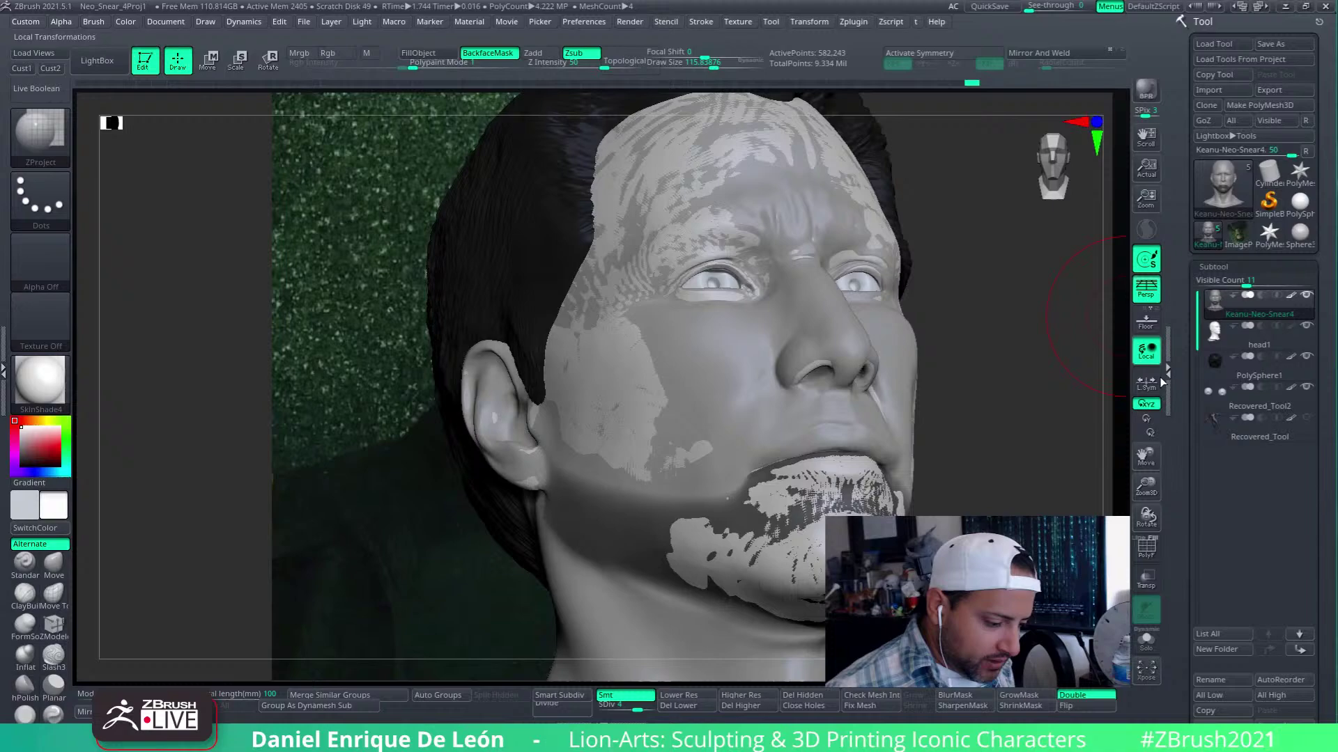
Select the head1 subtool and toggle its isolated display to compare its mouth and cheeks with the sneer sculpt
click(1213, 333)
click(1144, 643)
click(1145, 642)
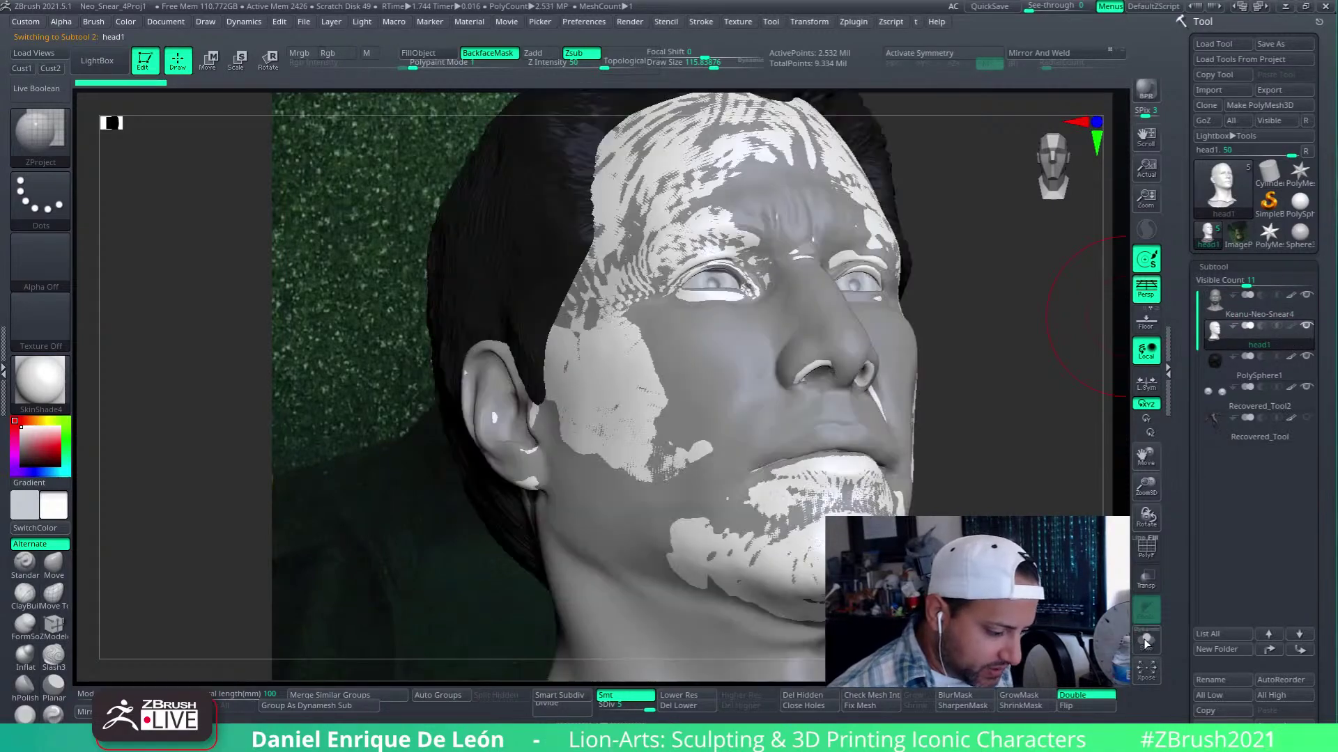
click(1144, 643)
click(1145, 642)
mouse_move(851, 456)
right_down()
mouse_move(896, 300)
mouse_move(880, 418)
mouse_move(895, 416)
mouse_move(905, 453)
mouse_move(936, 431)
right_up()
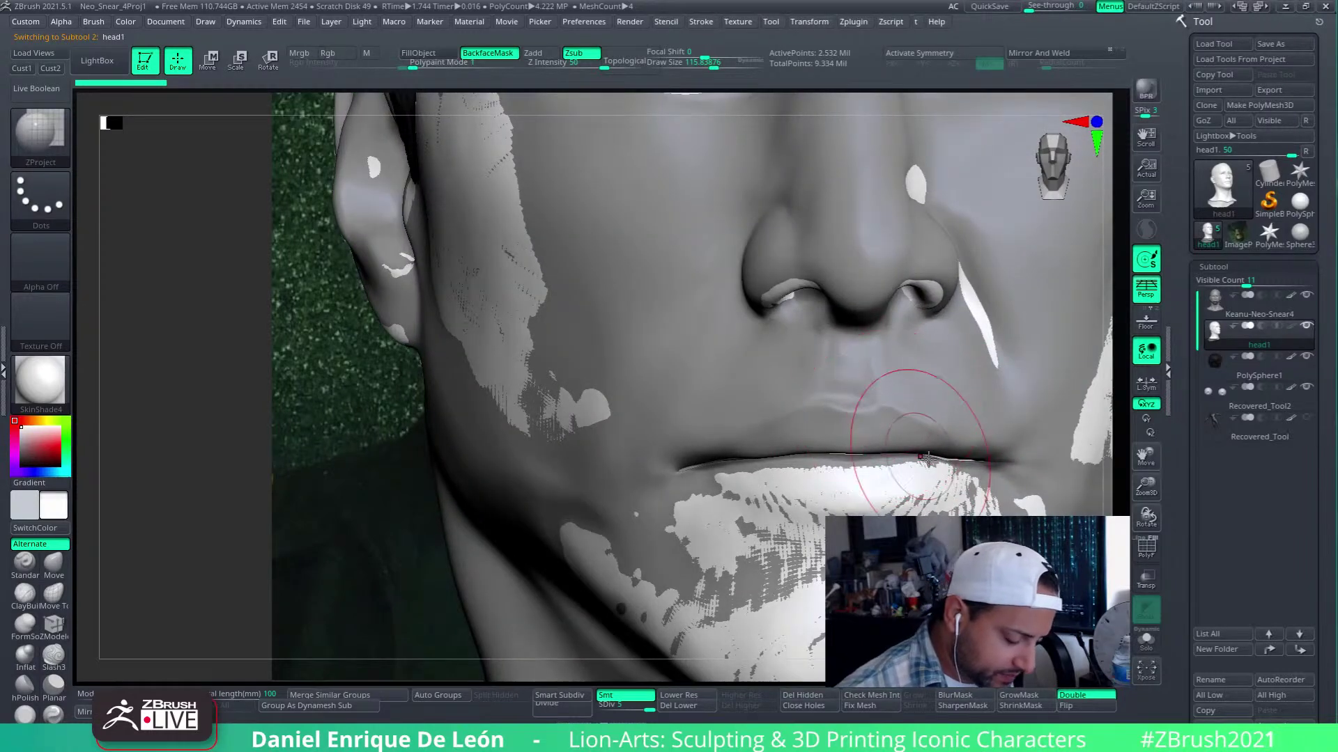
key(ctrl+shift)
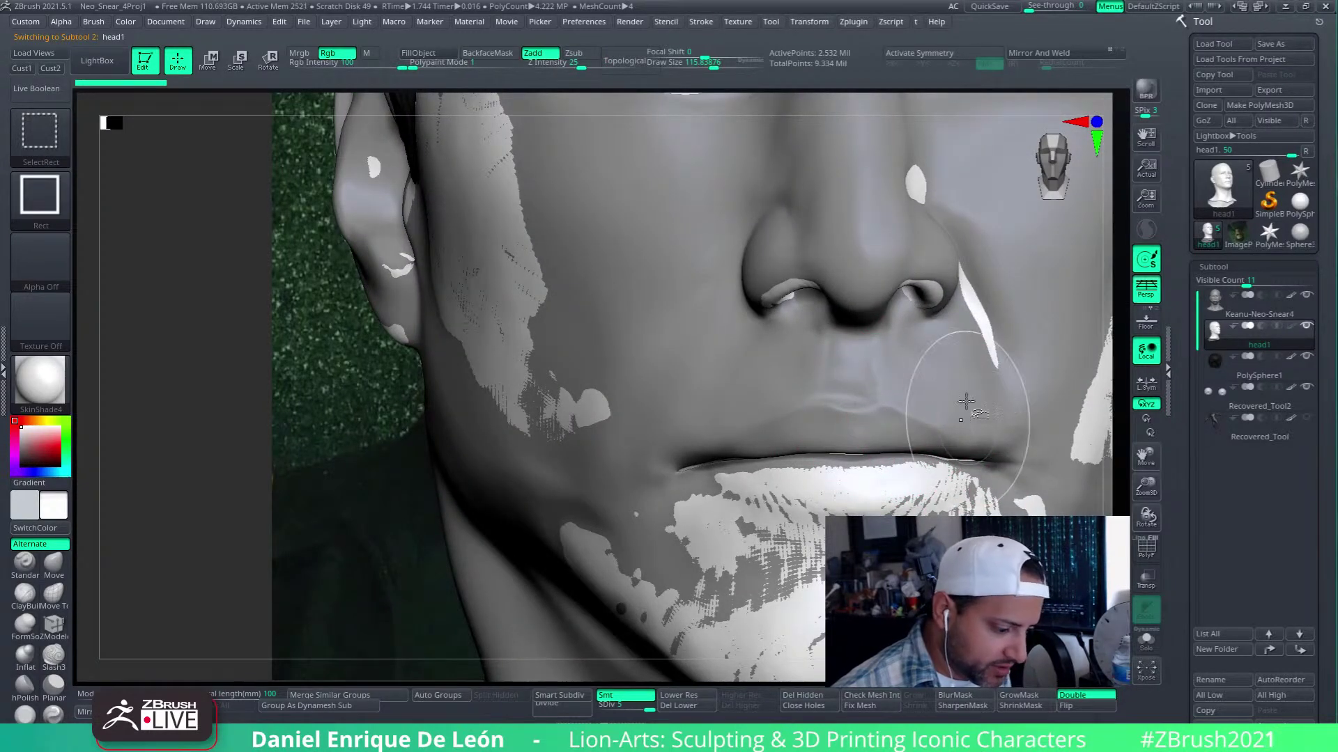
Select the Keanu-Neo-Snear4 subtool, isolate its lower jaw section and lasso-mask that section
click(1217, 304)
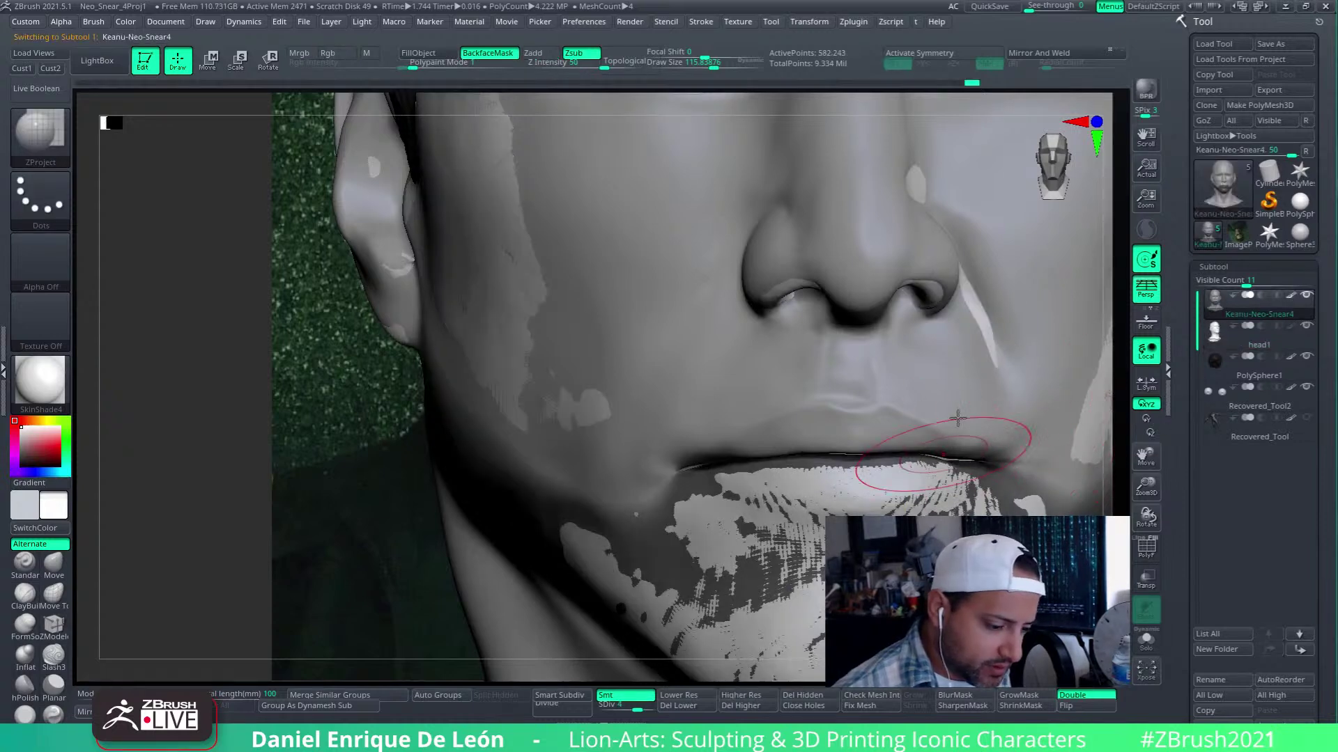
ctrl+shift+click(1038, 319)
mouse_move(1024, 442)
ctrl+right_down()
mouse_move(1011, 401)
mouse_move(1081, 412)
mouse_move(1021, 496)
mouse_move(973, 477)
mouse_move(1018, 412)
mouse_move(1011, 503)
ctrl+right_up()
key(ctrl+shift)
key(ctrl)
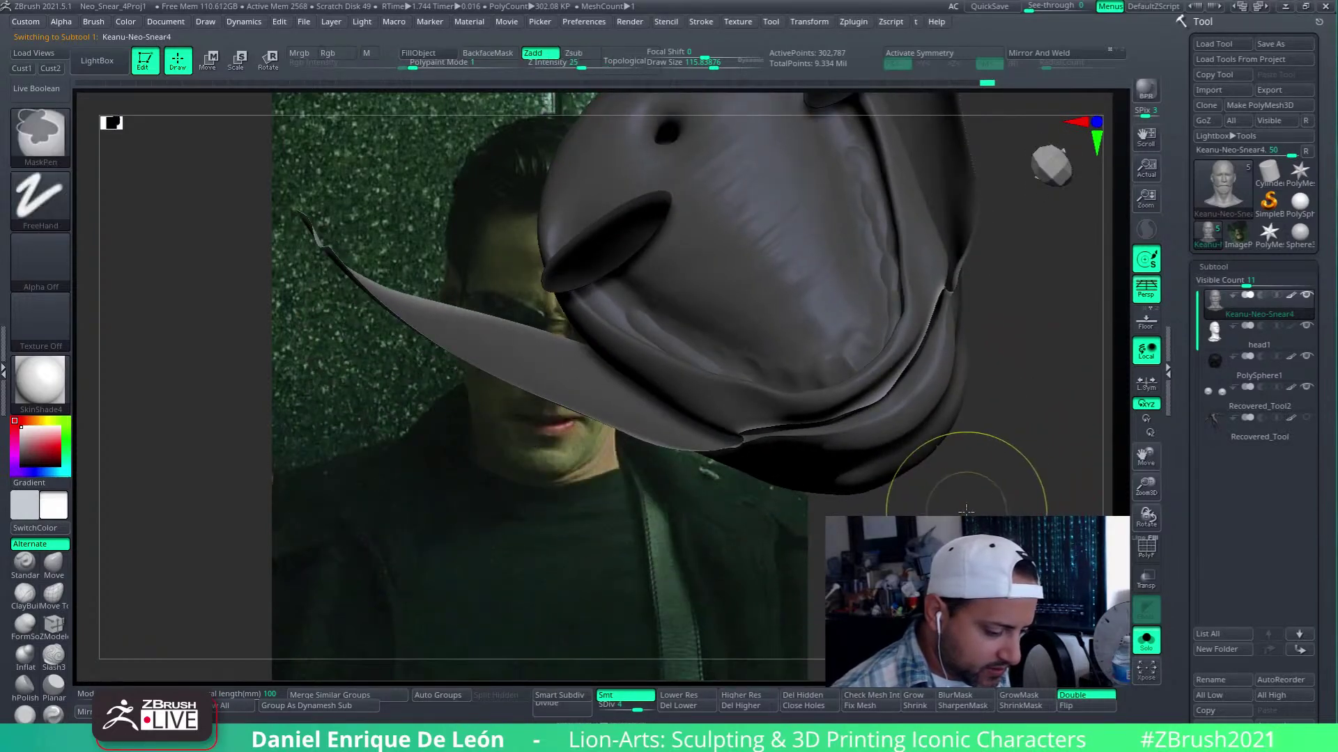
key(ctrl+b)
click(122, 148)
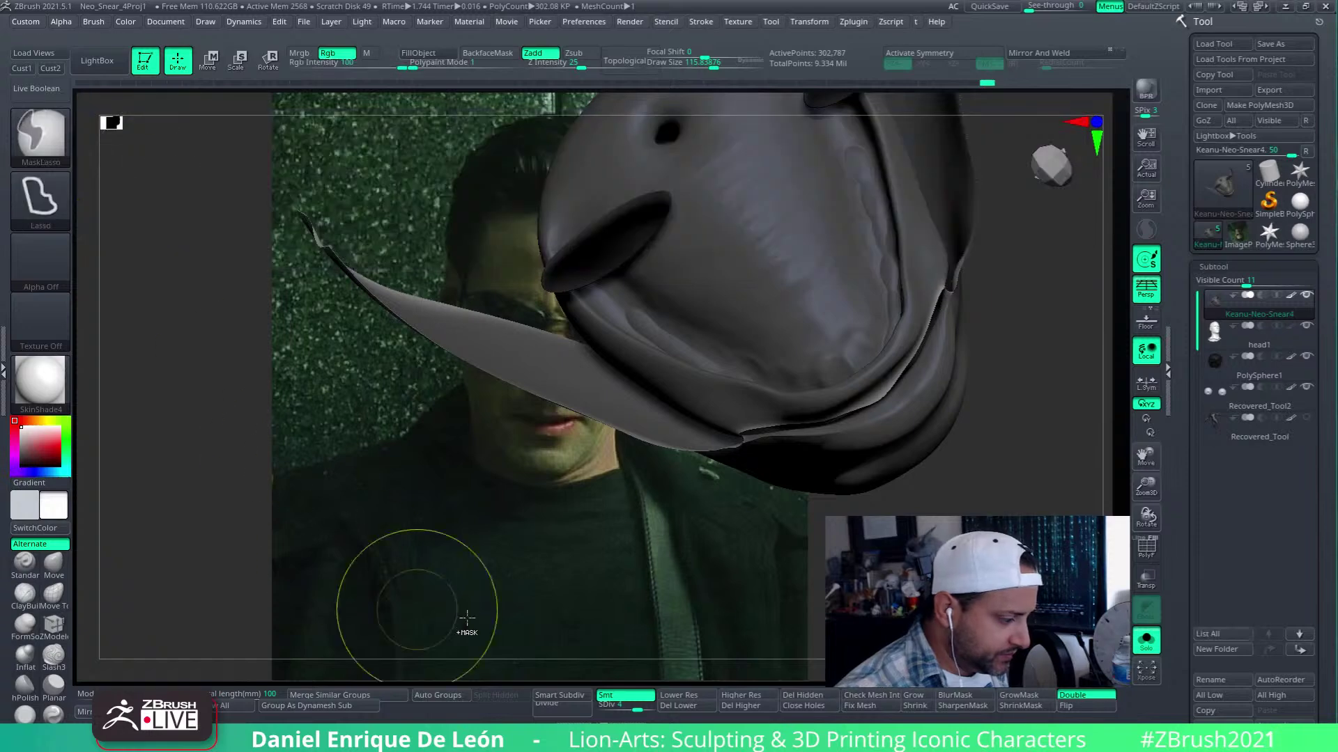
mouse_move(986, 340)
ctrl+mouse_down()
mouse_move(937, 273)
mouse_move(753, 385)
mouse_move(846, 540)
mouse_move(941, 554)
ctrl+mouse_up()
mouse_move(950, 554)
right_down()
mouse_move(968, 448)
mouse_move(982, 481)
right_up()
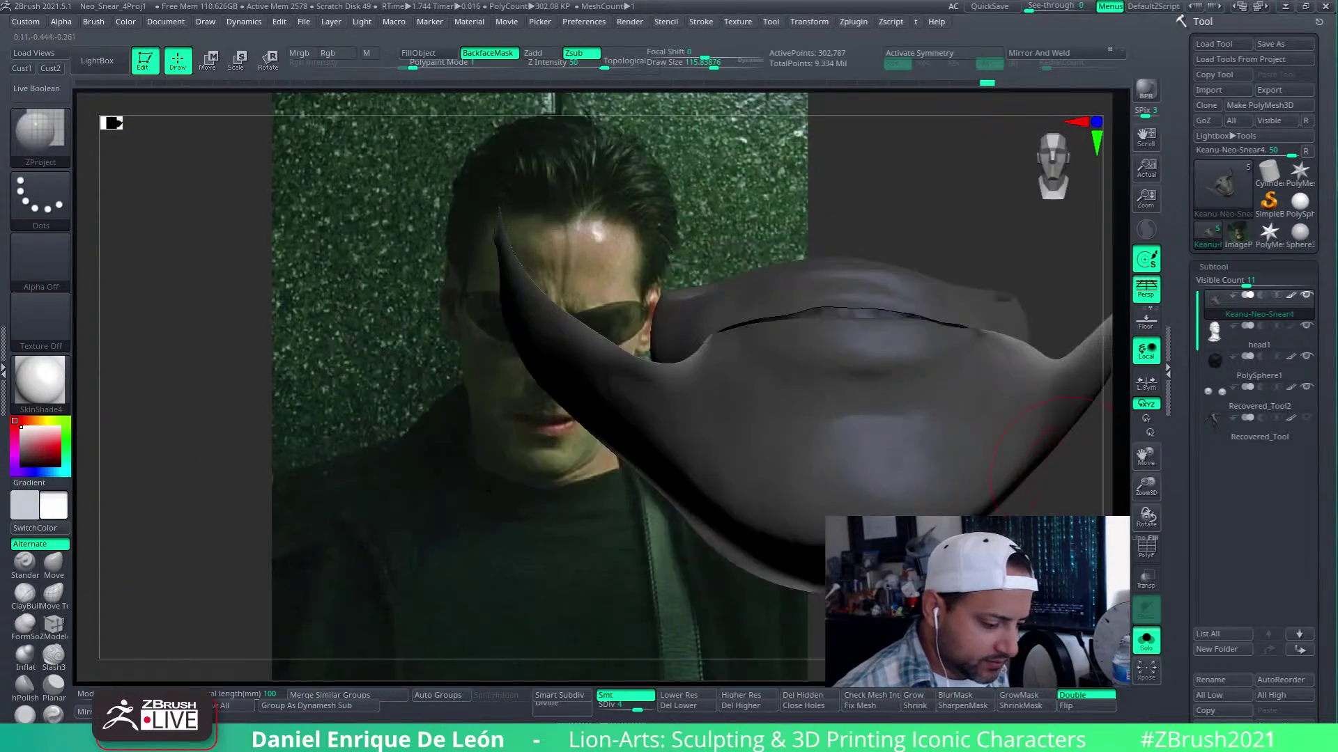
Show the other subtools again, check how the jaw section meets the original head, and unhide the rest of the sneer head
click(1143, 639)
mouse_move(1003, 550)
right_down()
mouse_move(1013, 617)
mouse_move(982, 427)
right_up()
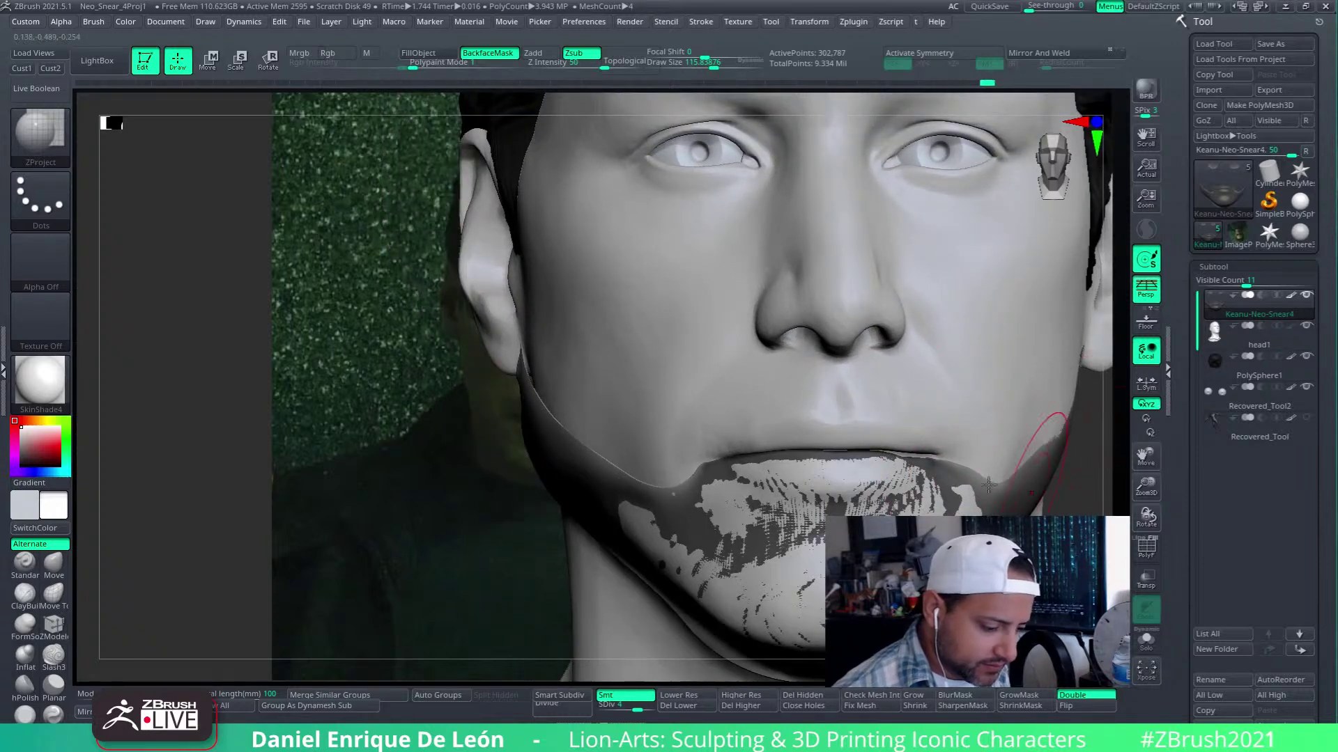
right_drag(988, 484, 867, 377)
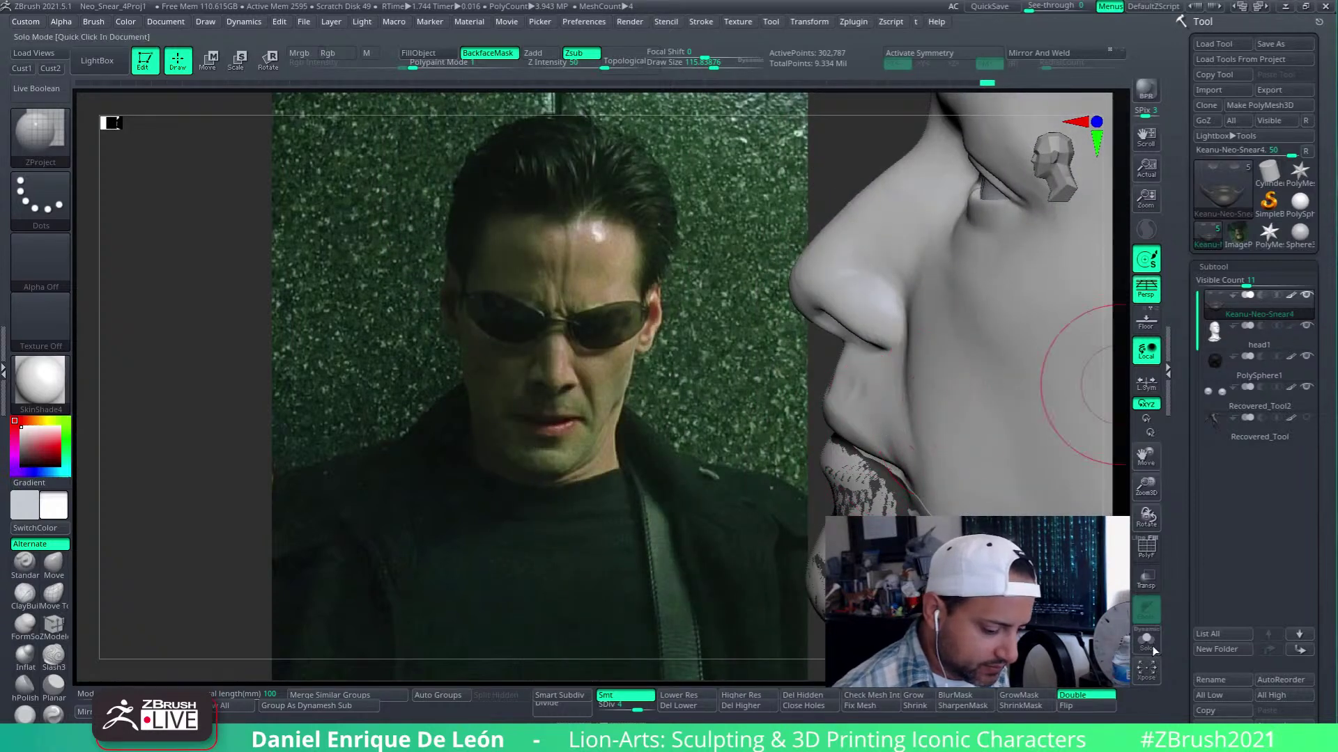
mouse_move(884, 508)
right_down()
mouse_move(944, 478)
mouse_move(906, 467)
mouse_move(959, 471)
mouse_move(980, 503)
right_up()
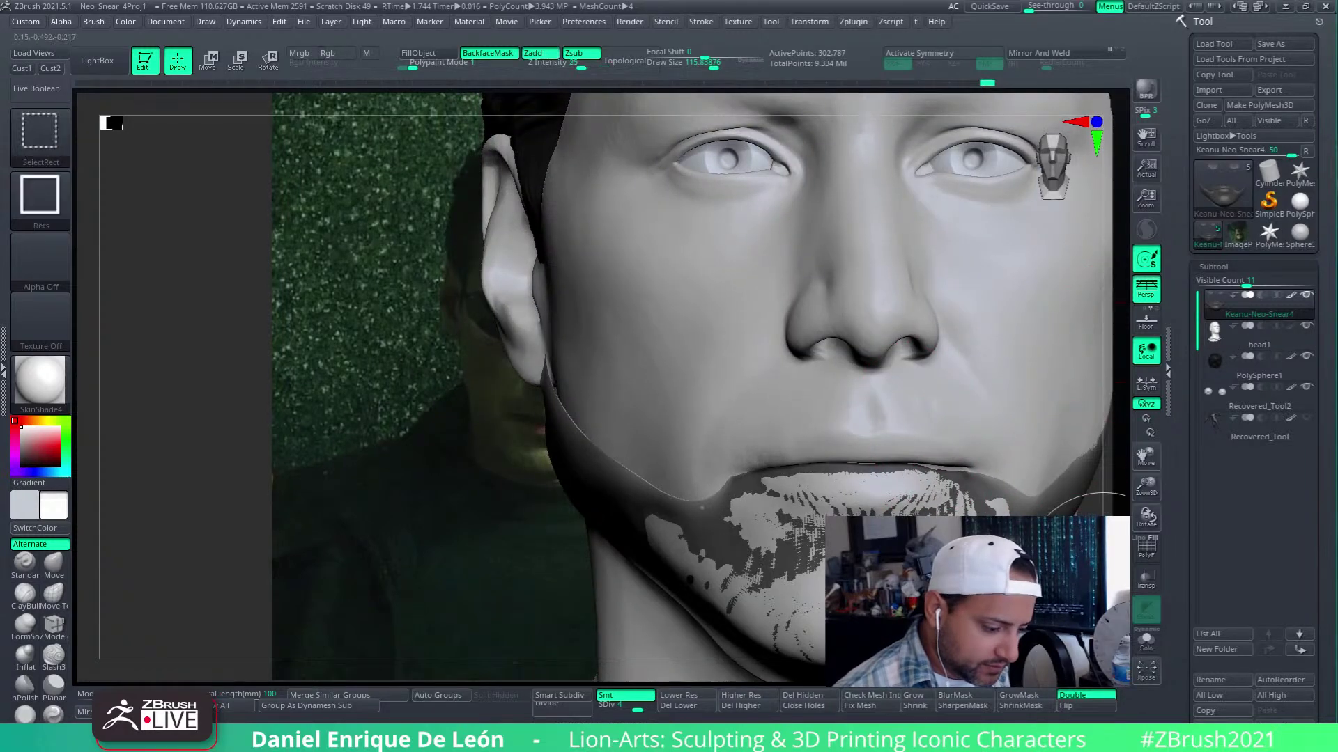
ctrl+shift+click(1103, 572)
right_drag(1103, 573, 1143, 572)
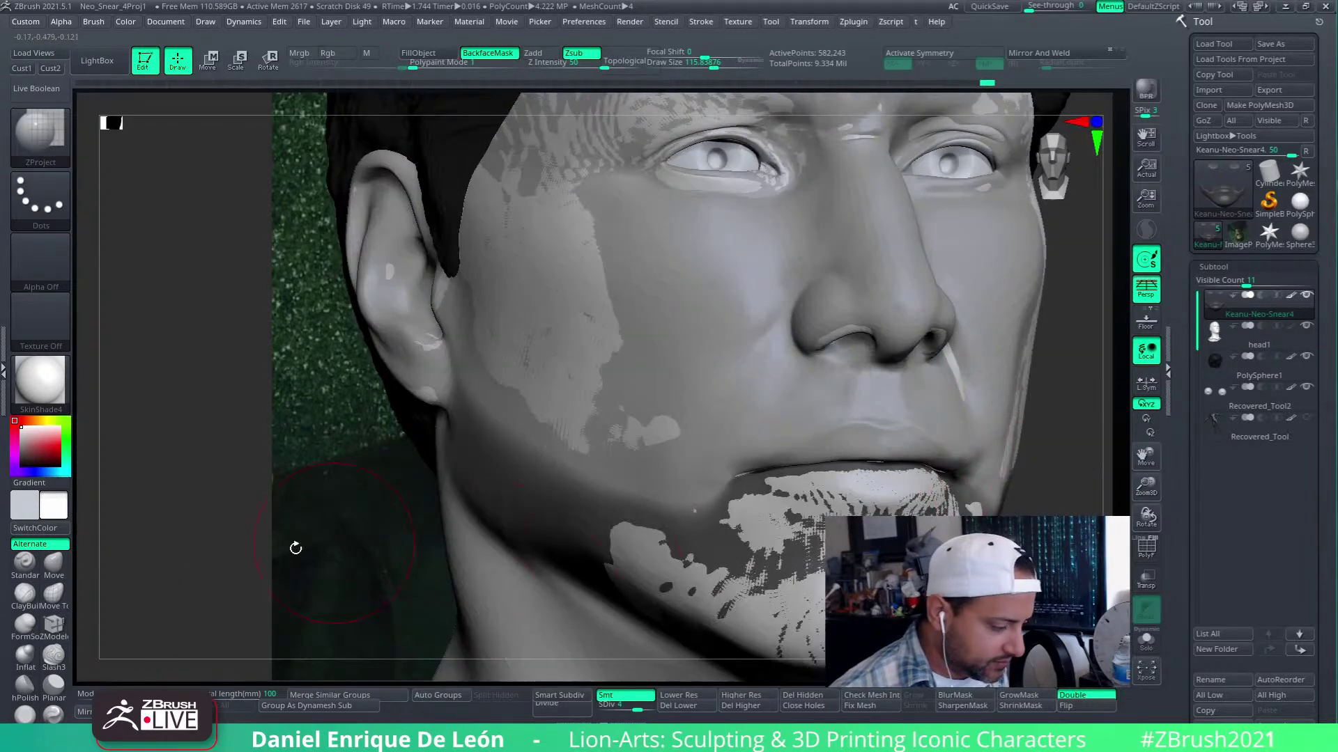
Smooth the upper lip on the character's right side and project small areas above it onto the original head
mouse_move(886, 420)
alt+right_down()
mouse_move(887, 404)
mouse_move(853, 450)
mouse_move(903, 433)
alt+right_up()
key(shift)
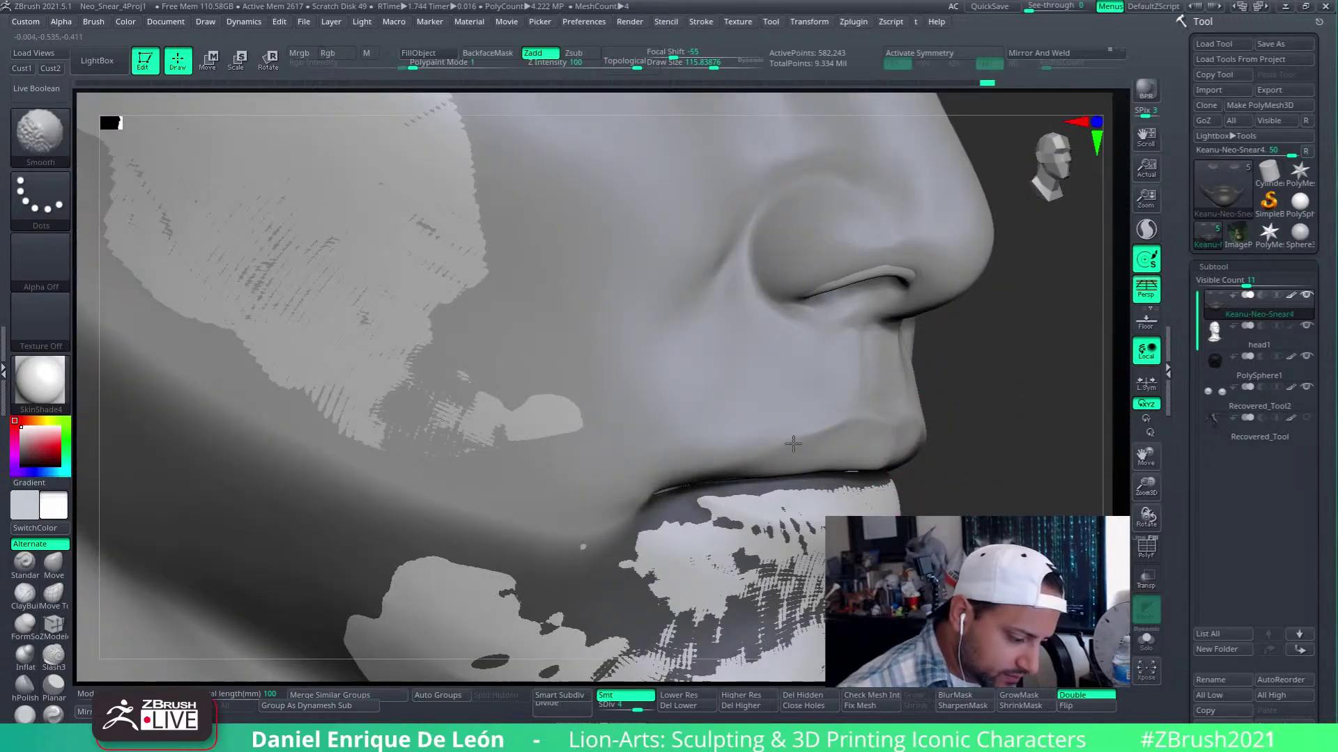
mouse_move(793, 444)
shift+mouse_down()
mouse_move(856, 435)
mouse_move(662, 466)
shift+mouse_up()
mouse_move(825, 406)
mouse_down()
mouse_move(845, 388)
mouse_move(793, 395)
mouse_up()
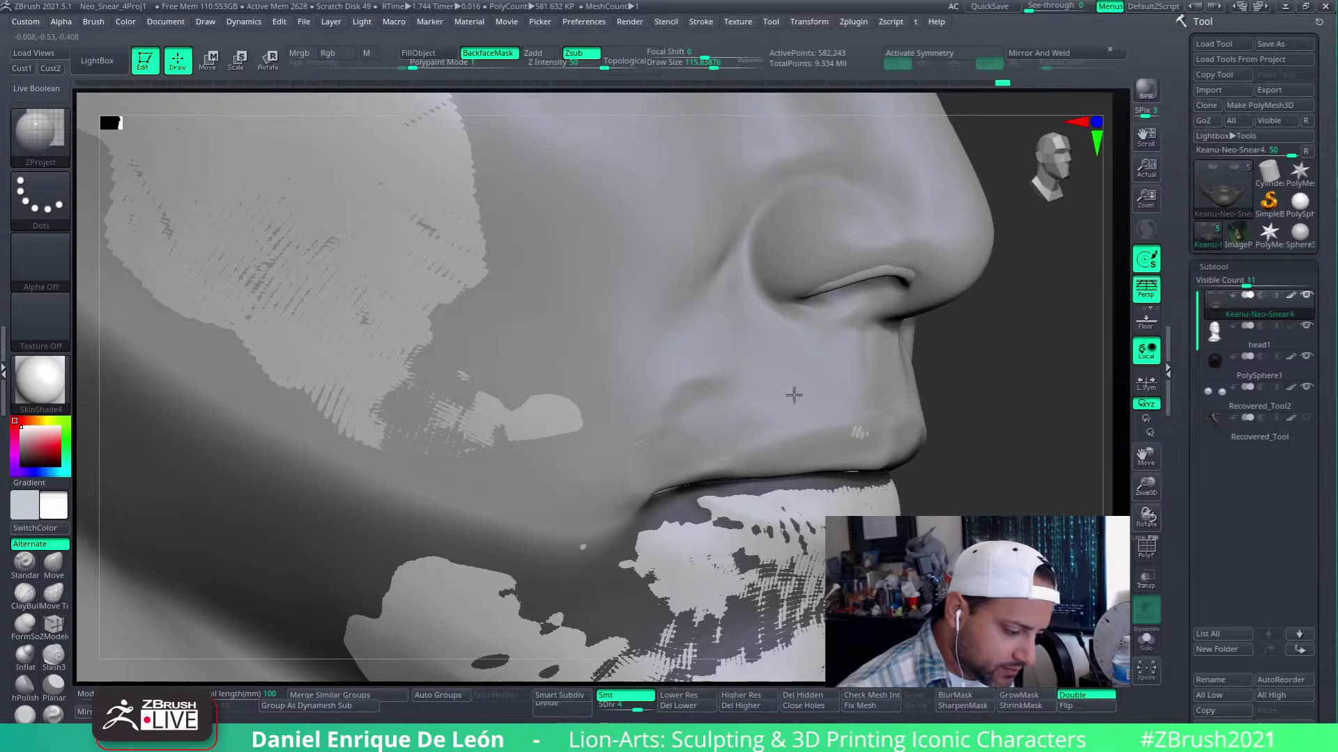
drag(698, 404, 716, 382)
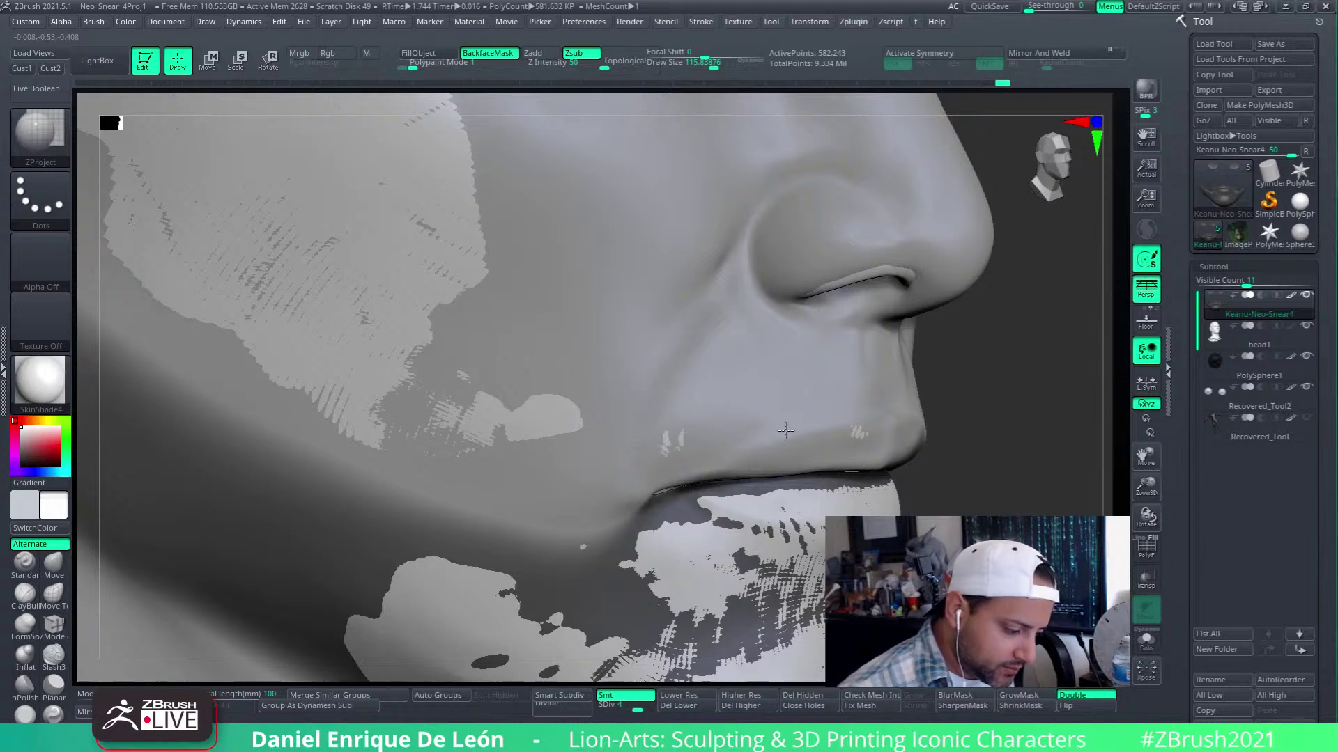
Project the upper lip edge and the mouth corner on the character's right side with the ZProject brush
mouse_move(767, 460)
right_down()
mouse_move(721, 436)
mouse_move(687, 490)
right_up()
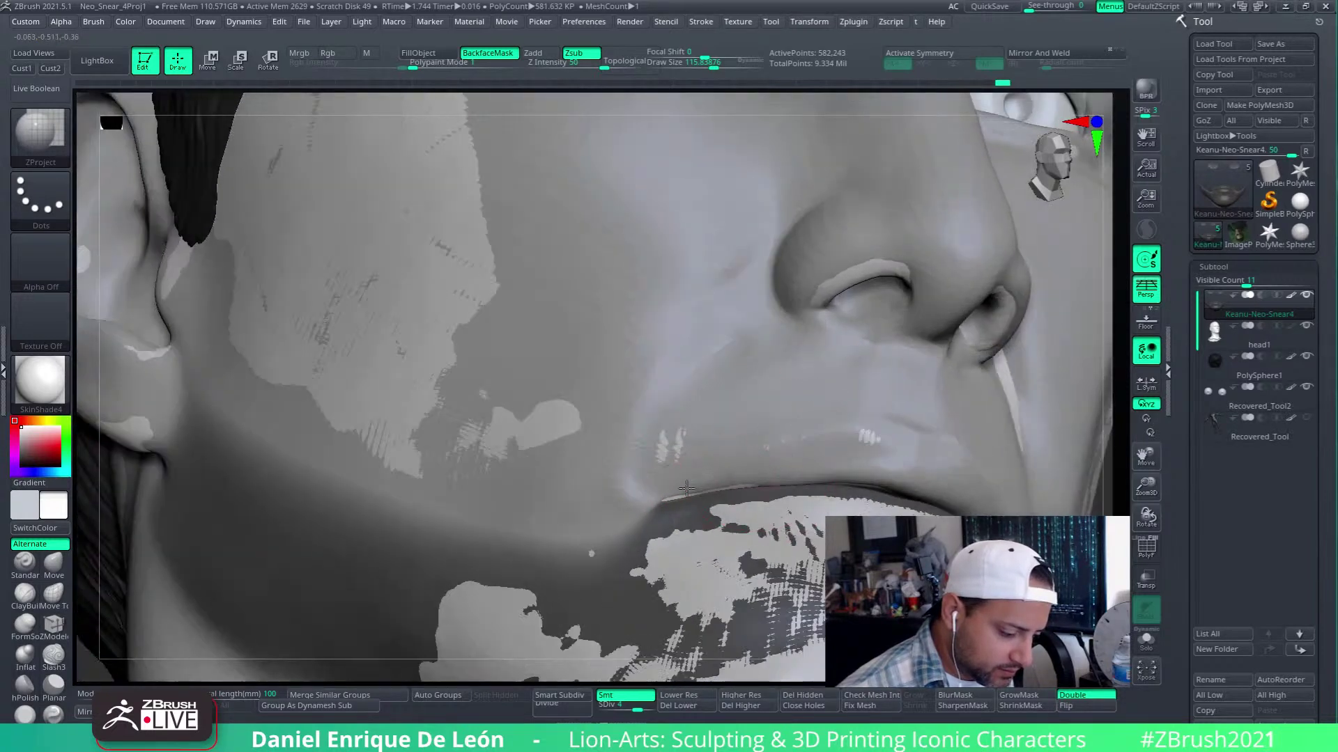
drag(691, 481, 789, 442)
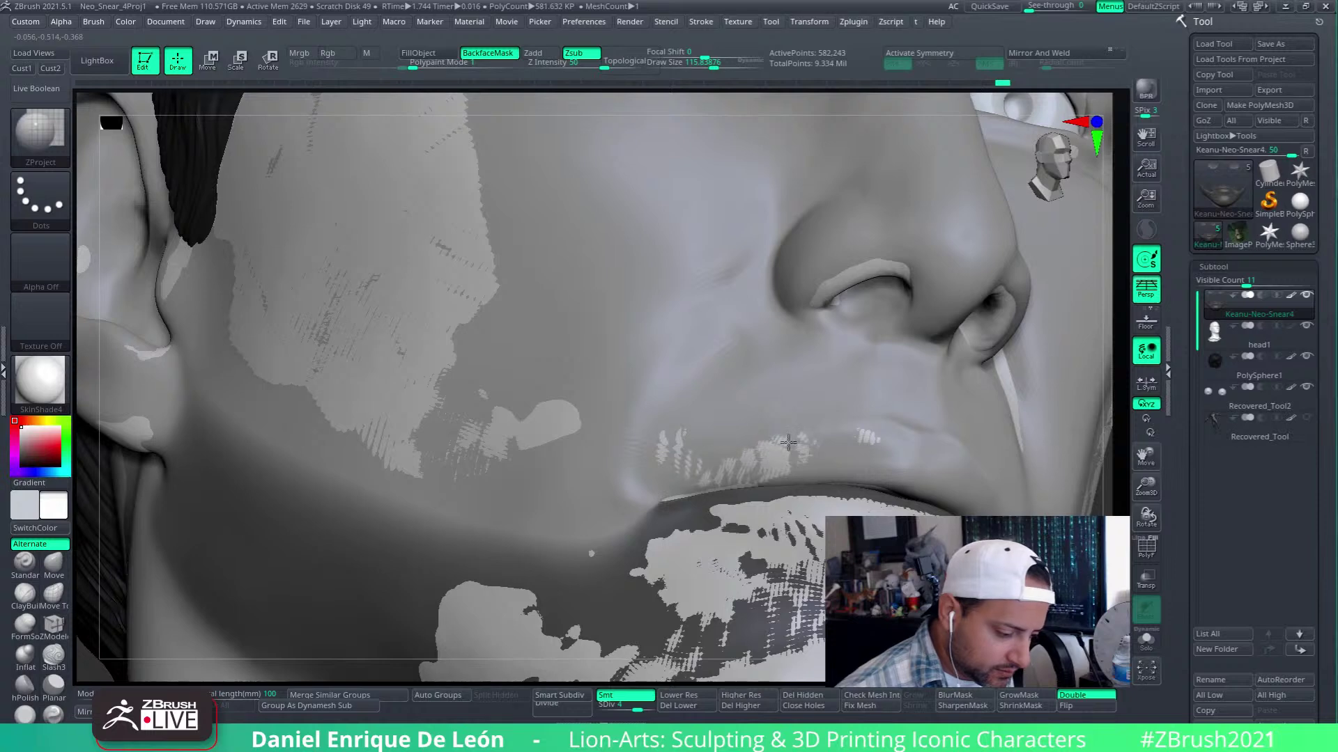
right_drag(842, 368, 803, 425)
mouse_move(804, 422)
mouse_down()
mouse_move(803, 397)
mouse_move(750, 387)
mouse_move(726, 432)
mouse_up()
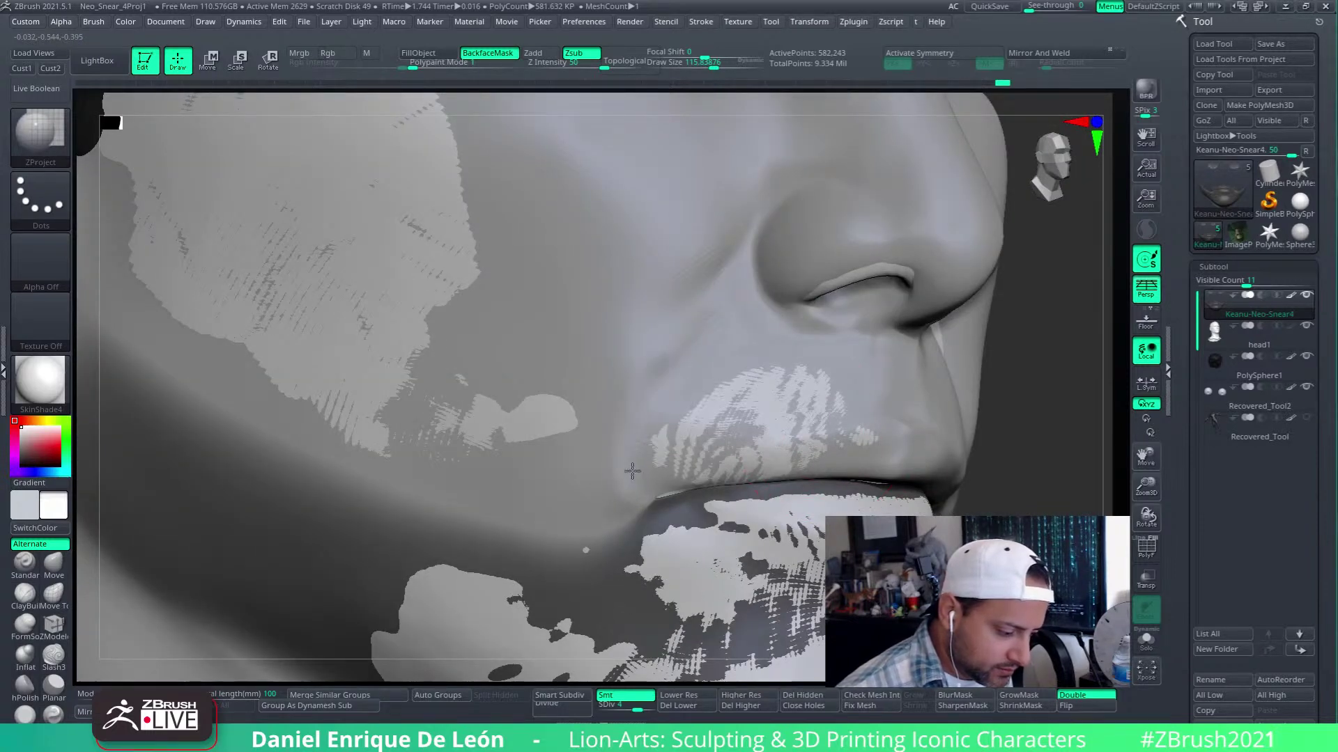
mouse_move(632, 471)
mouse_down()
mouse_move(655, 439)
mouse_move(592, 390)
mouse_up()
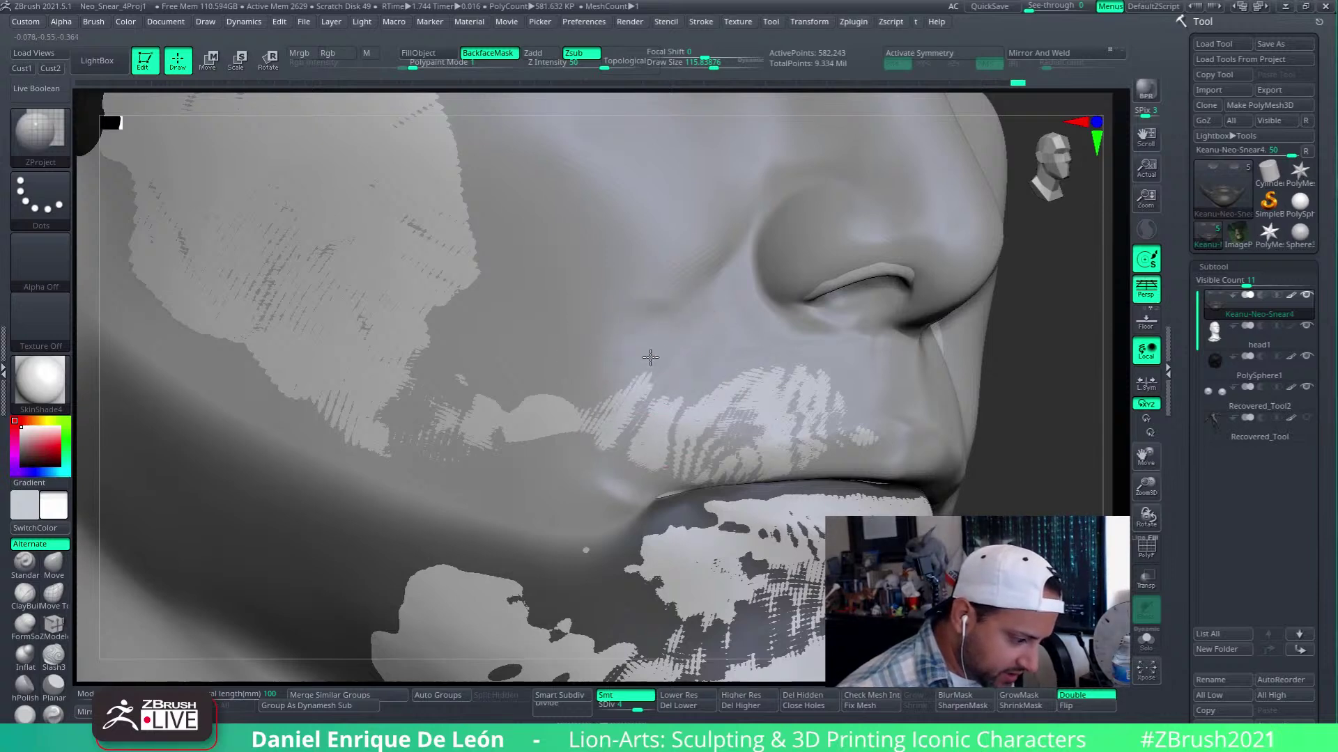
Smooth the smile fold running from the character's right nostril down to the mouth corner
key(shift)
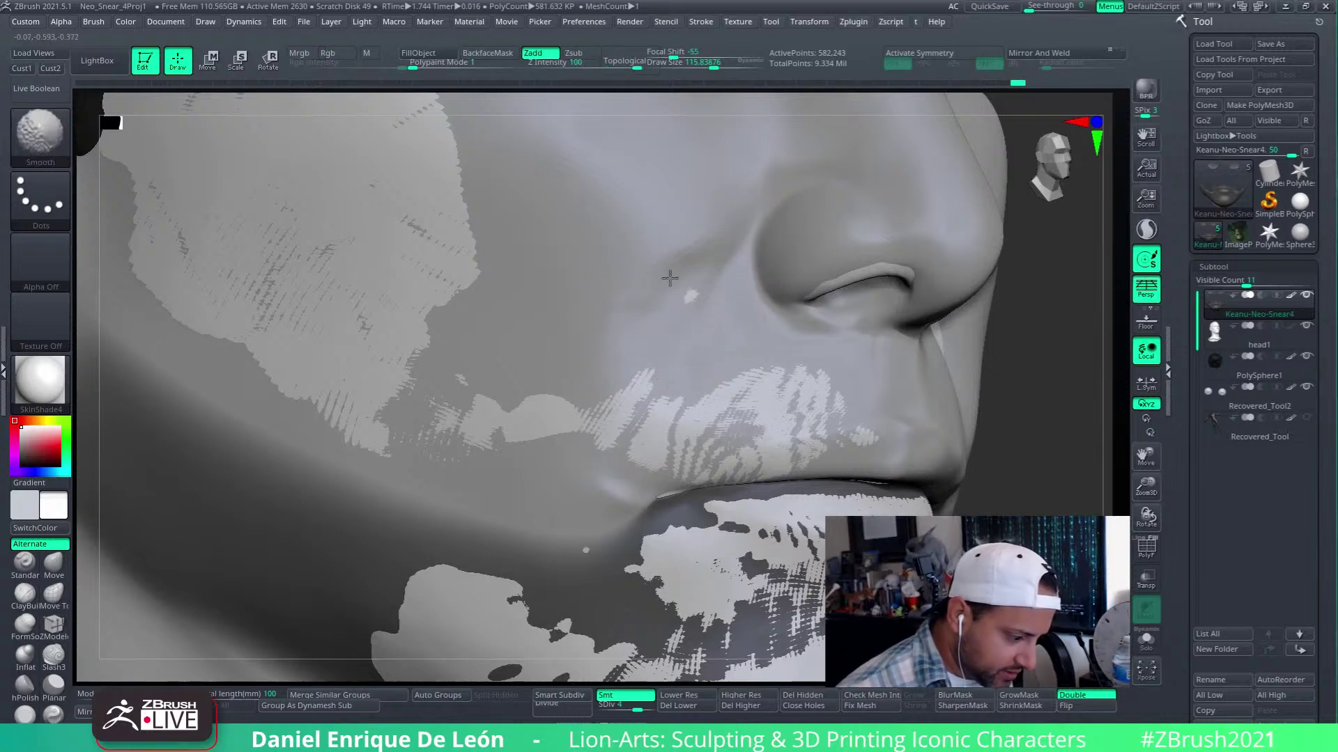
mouse_move(676, 251)
shift+mouse_down()
mouse_move(652, 338)
mouse_move(588, 411)
shift+mouse_up()
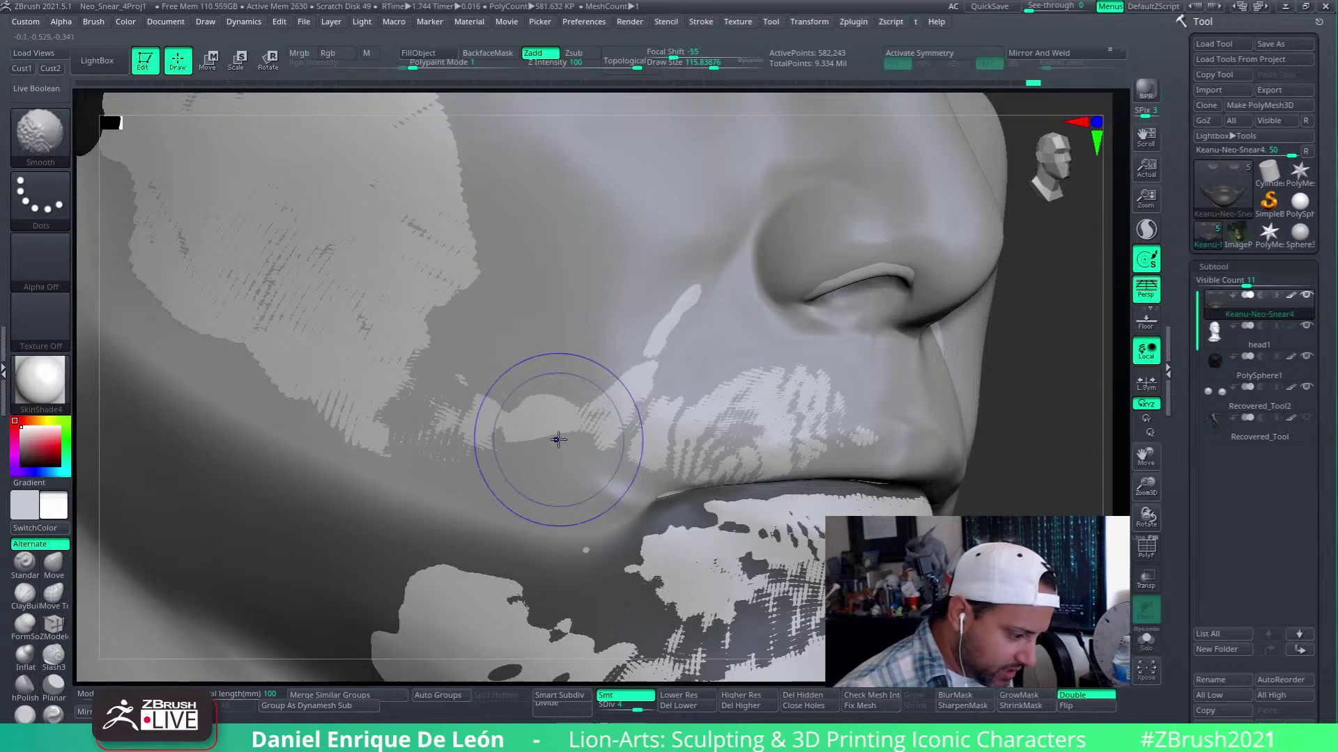
shift+drag(673, 240, 665, 346)
mouse_move(697, 345)
right_down()
mouse_move(672, 364)
mouse_move(714, 325)
mouse_move(710, 344)
right_up()
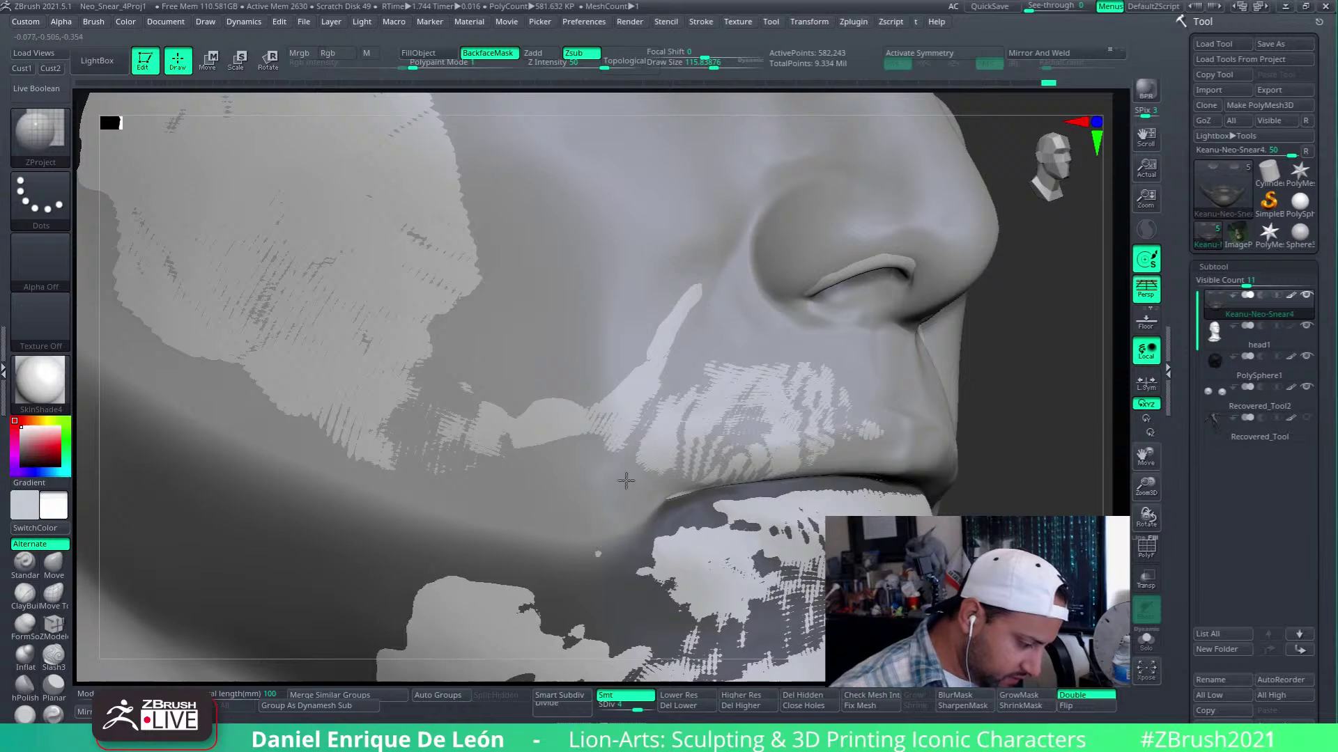
Project the lower cheek beside the character's right mouth corner onto the original head
mouse_move(544, 505)
mouse_down()
mouse_move(578, 488)
mouse_move(523, 481)
mouse_move(585, 470)
mouse_up()
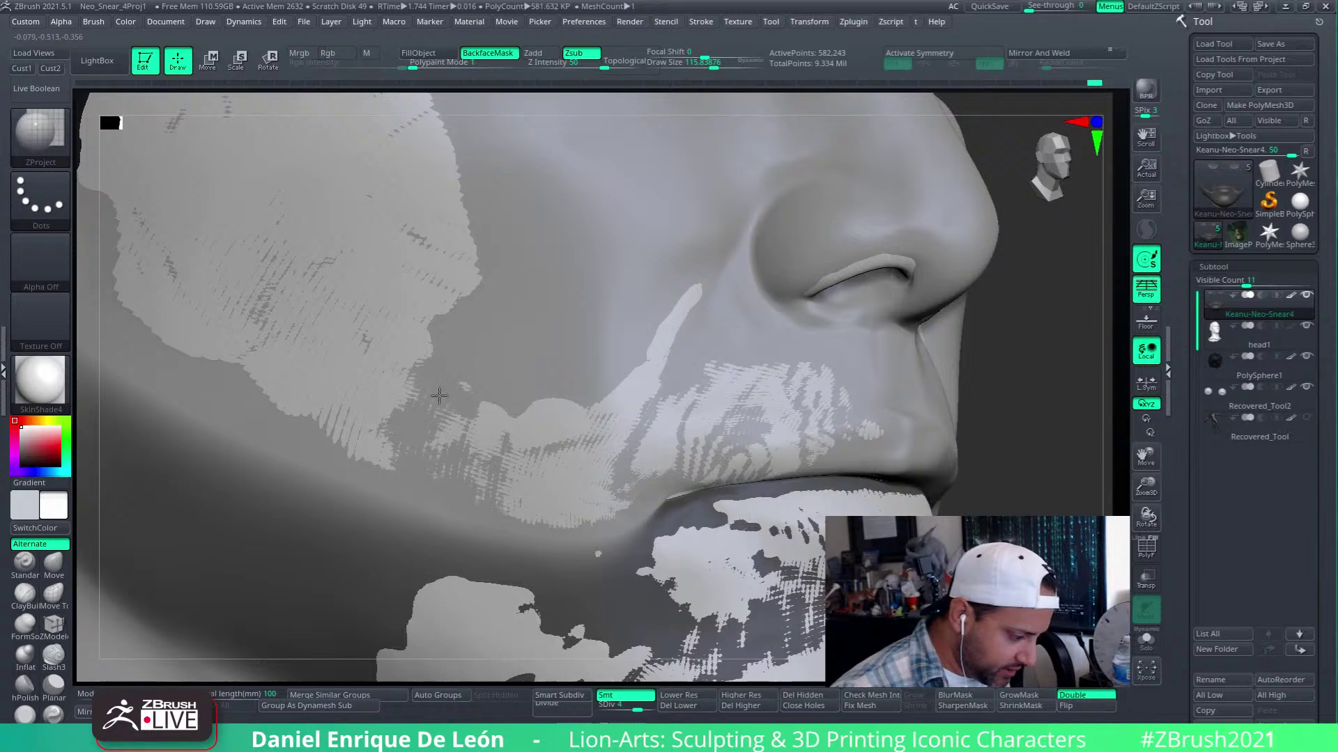
drag(519, 412, 605, 478)
alt+right_drag(767, 407, 769, 373)
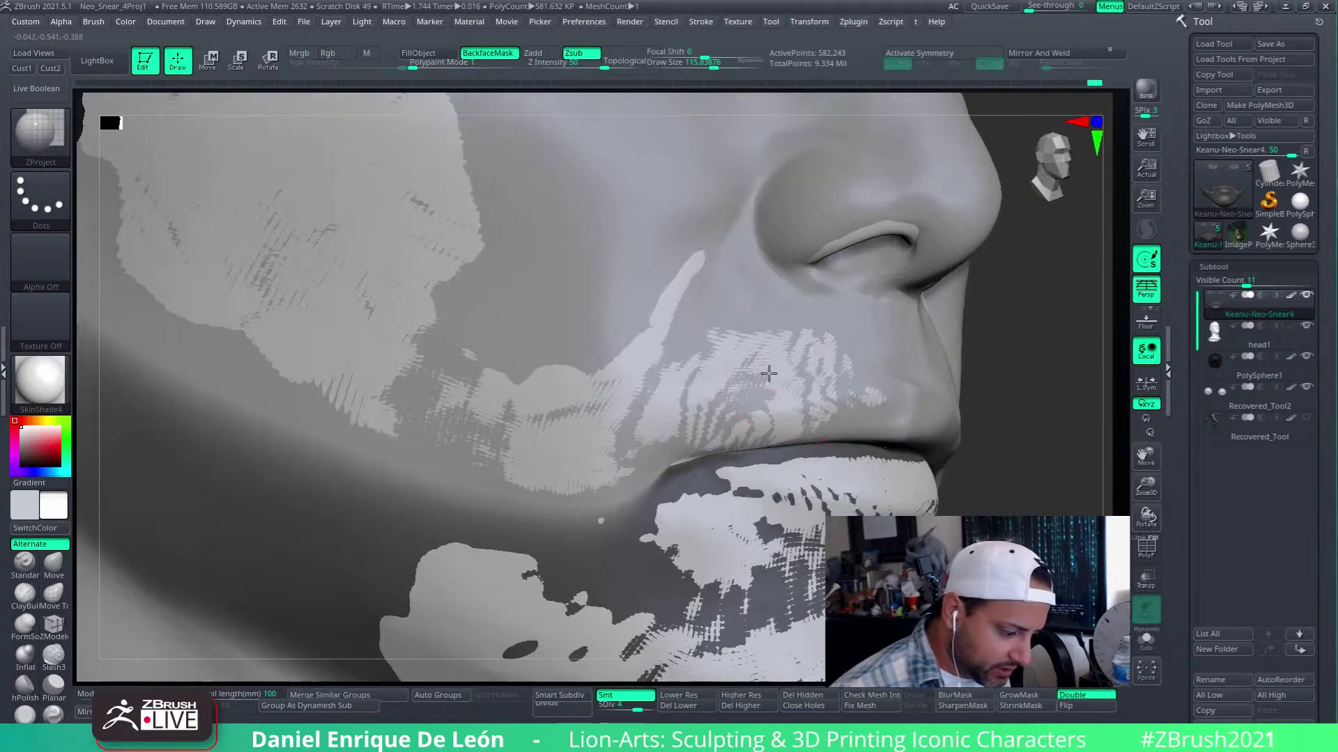
right_drag(652, 491, 695, 427)
right_drag(742, 376, 718, 327)
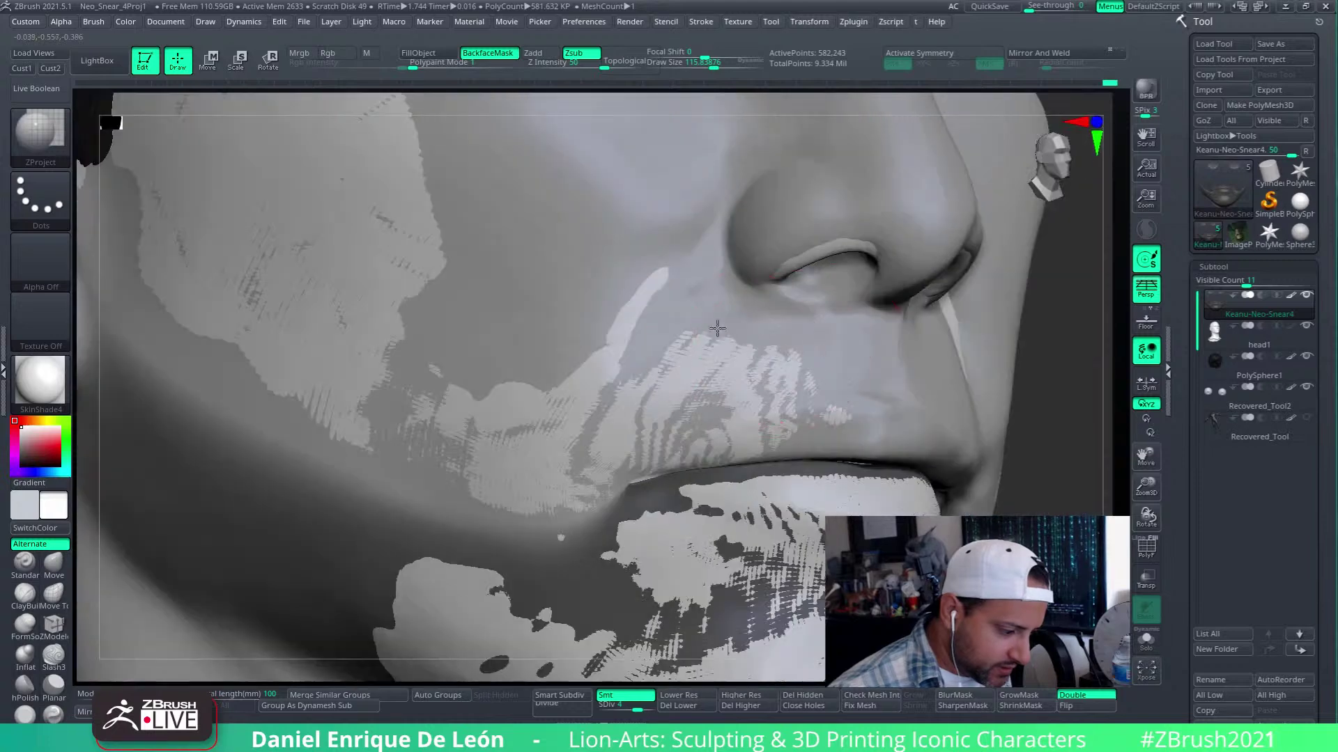
Smooth and project the skin between the character's right nostril and upper lip, working towards the philtrum
key(shift)
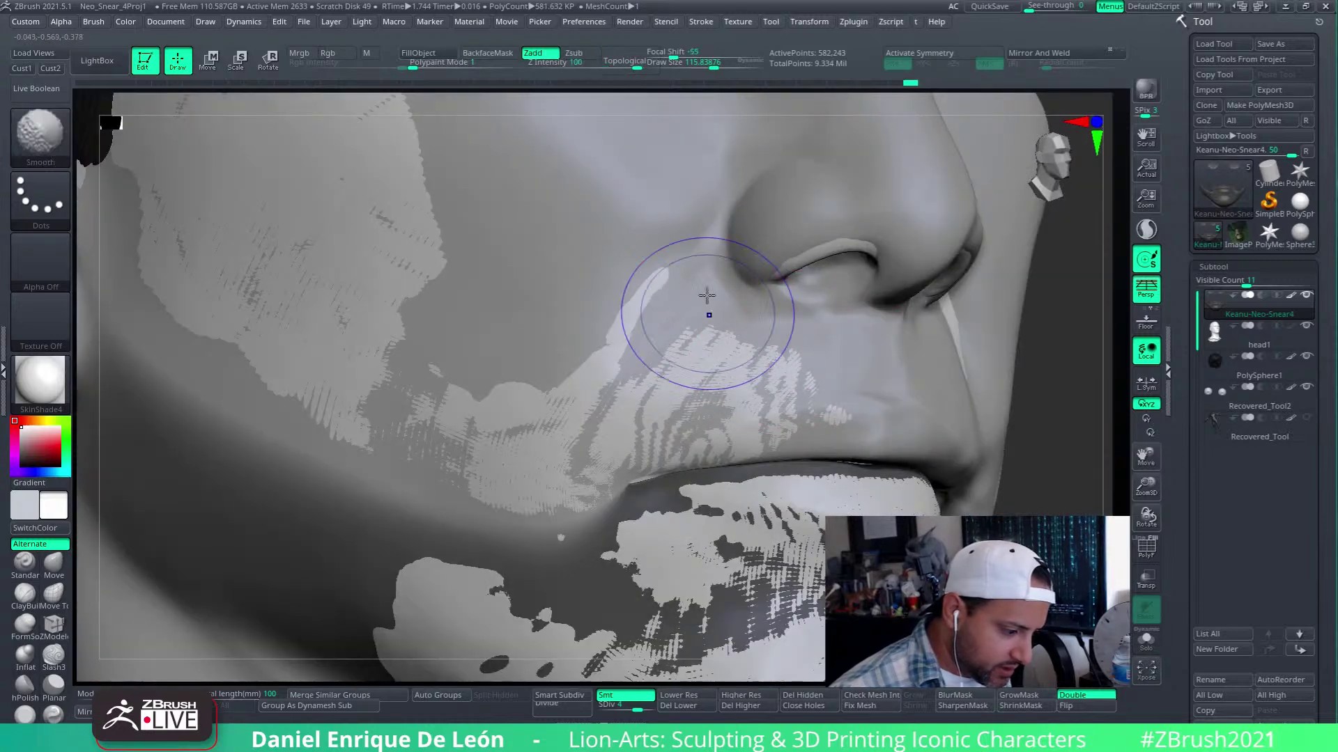
right_drag(846, 307, 855, 388)
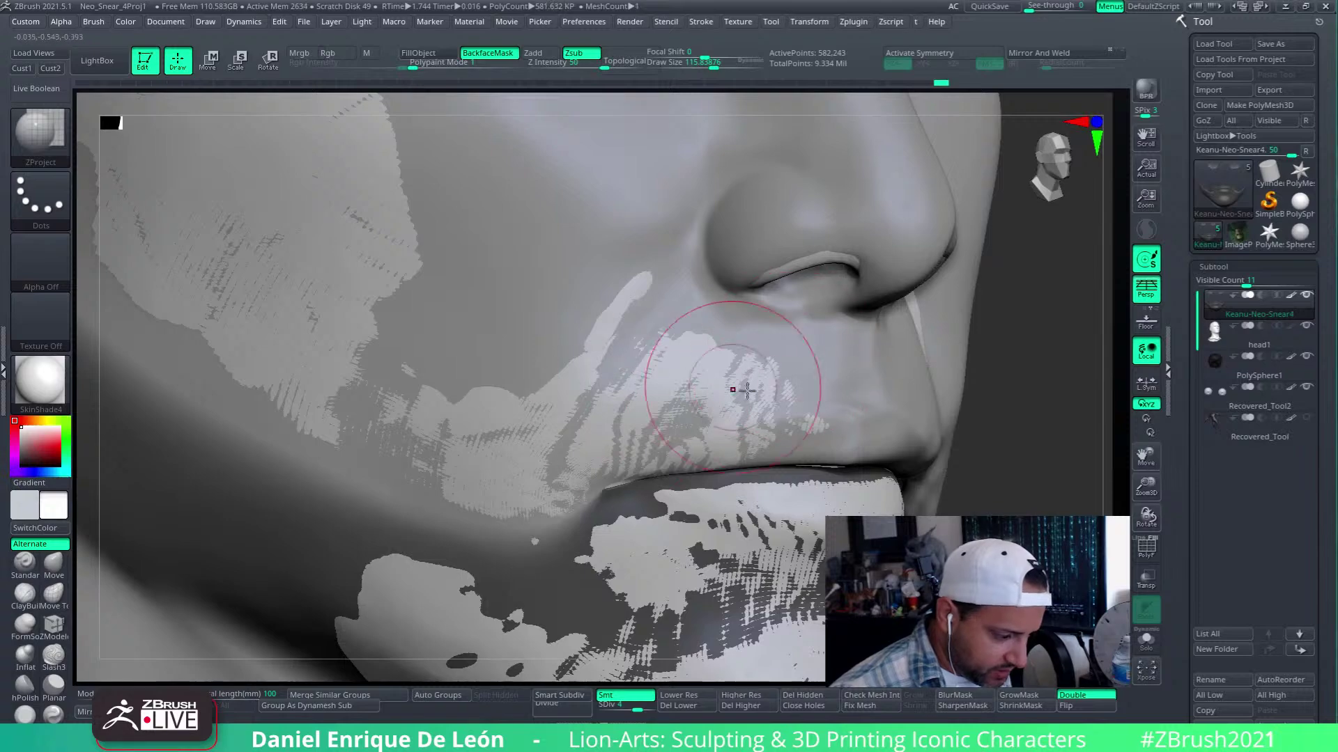
mouse_move(726, 382)
right_down()
mouse_move(801, 378)
mouse_move(641, 418)
mouse_move(738, 427)
mouse_move(668, 469)
mouse_move(705, 493)
right_up()
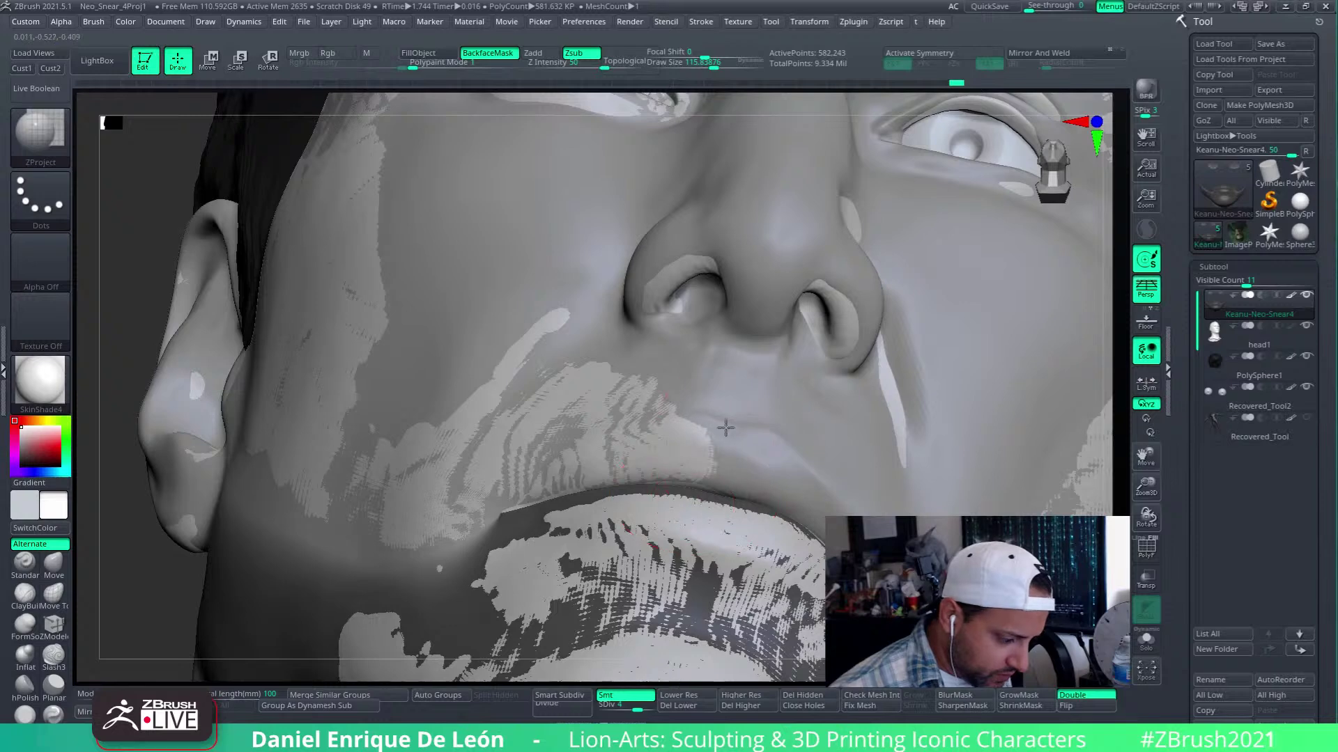
right_drag(725, 428, 733, 410)
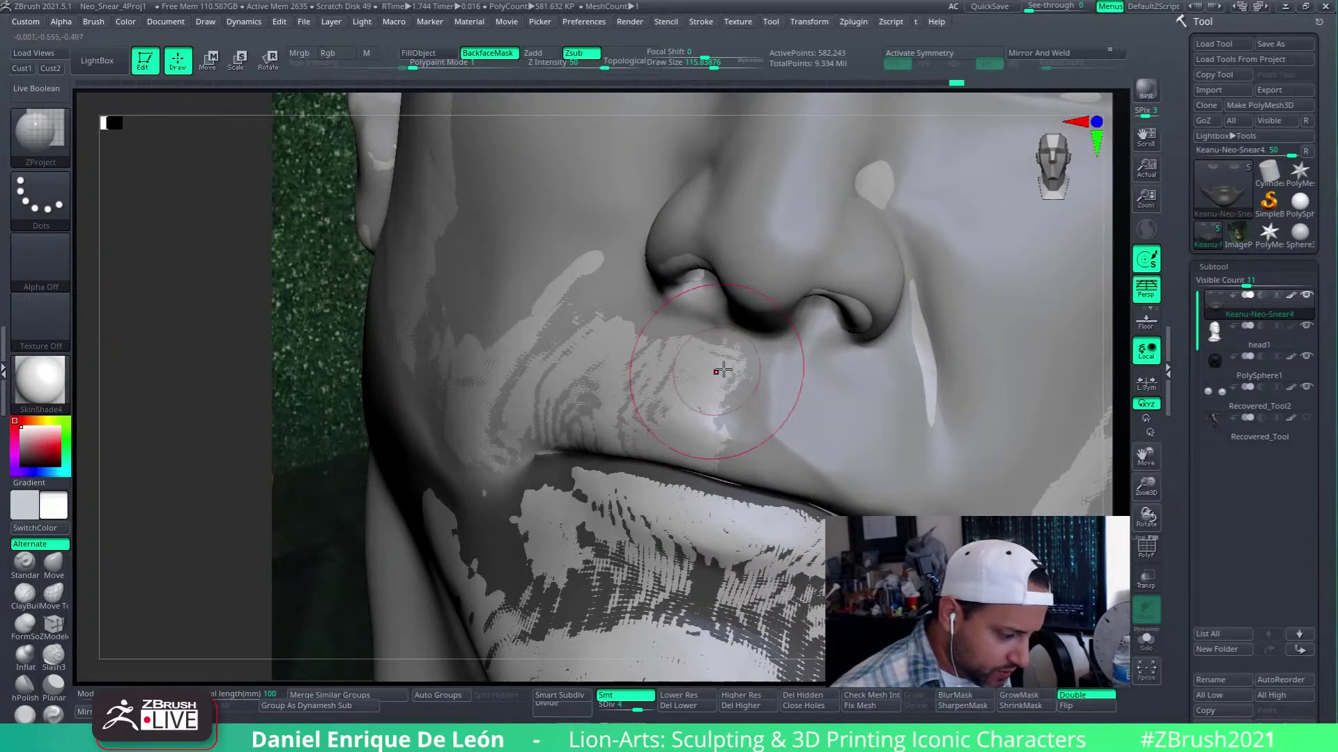
right_drag(722, 371, 675, 330)
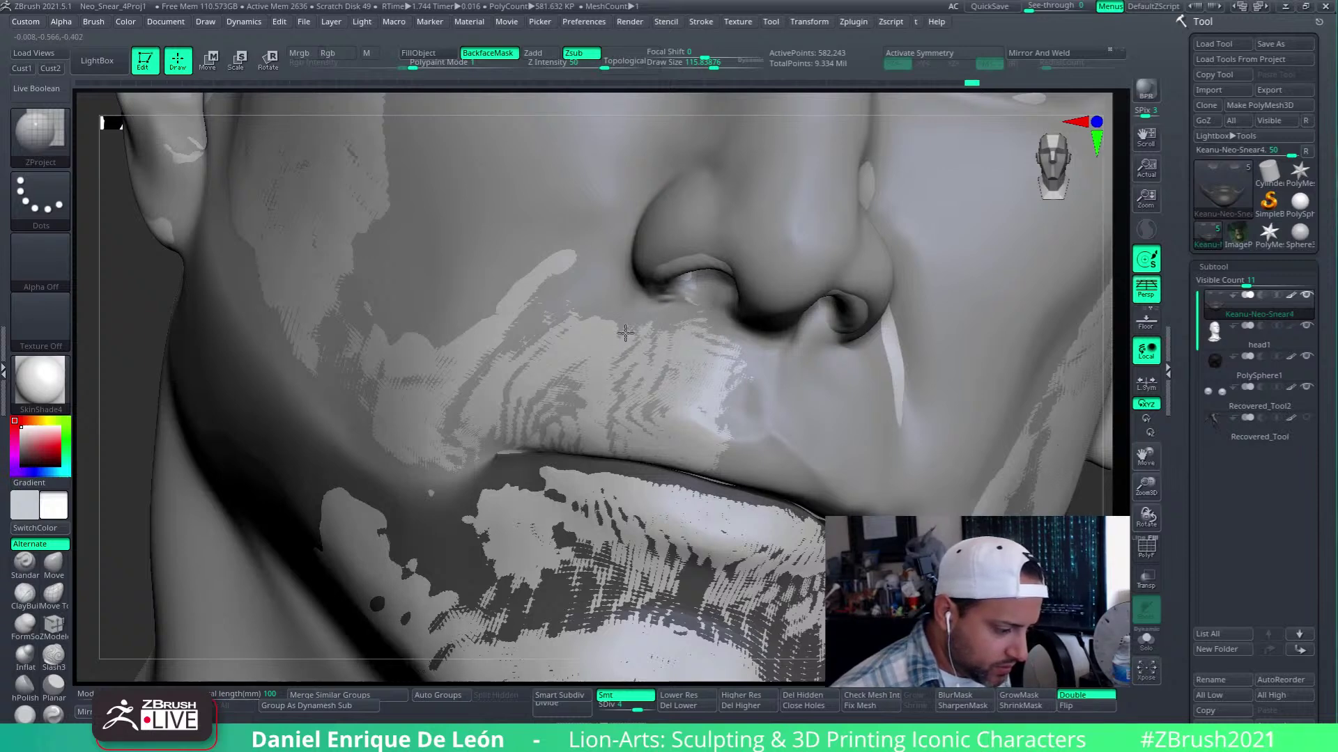
mouse_move(625, 334)
right_down()
mouse_move(678, 317)
mouse_move(692, 388)
mouse_move(801, 418)
mouse_move(770, 364)
mouse_move(810, 254)
mouse_move(885, 412)
mouse_move(906, 401)
mouse_move(795, 430)
mouse_move(884, 433)
mouse_move(872, 488)
mouse_move(785, 443)
right_up()
Project the philtrum and the adjoining centre of the upper lip onto the original head
key(shift)
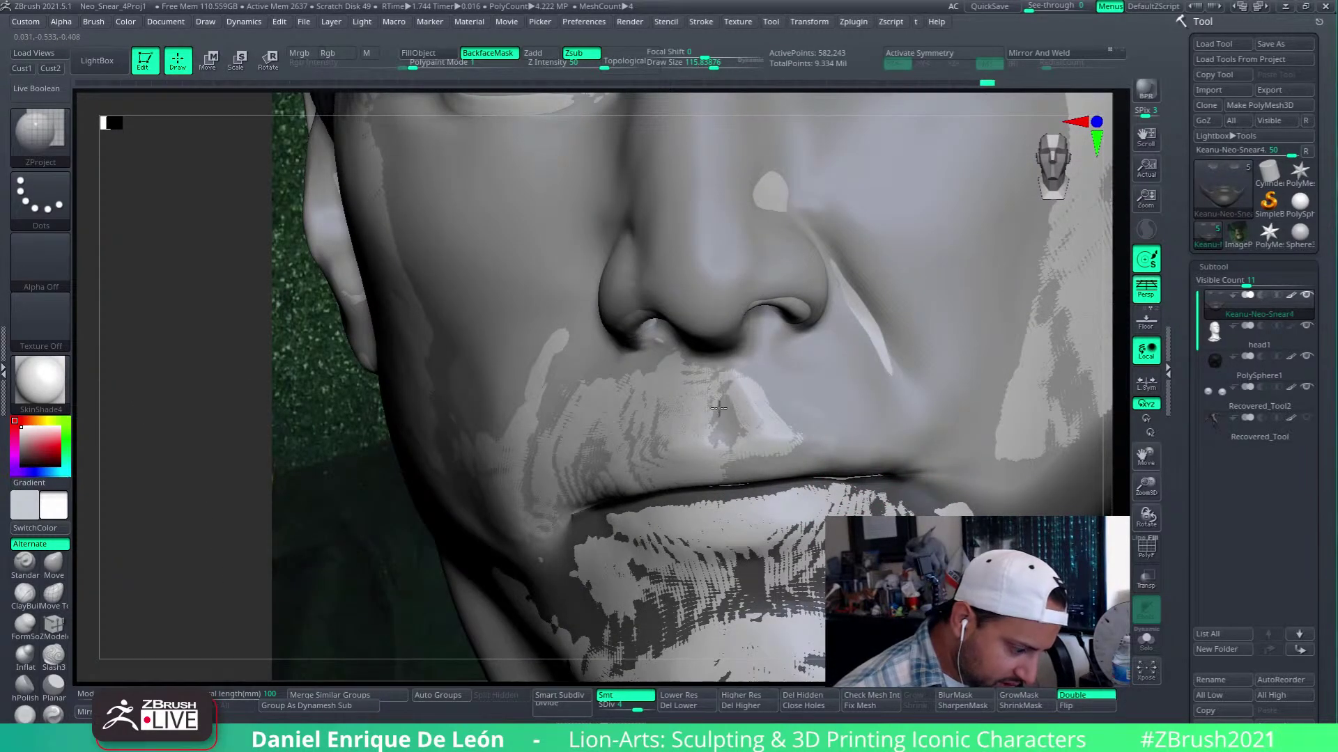
mouse_move(731, 428)
right_down()
mouse_move(738, 407)
mouse_move(716, 421)
mouse_move(798, 437)
right_up()
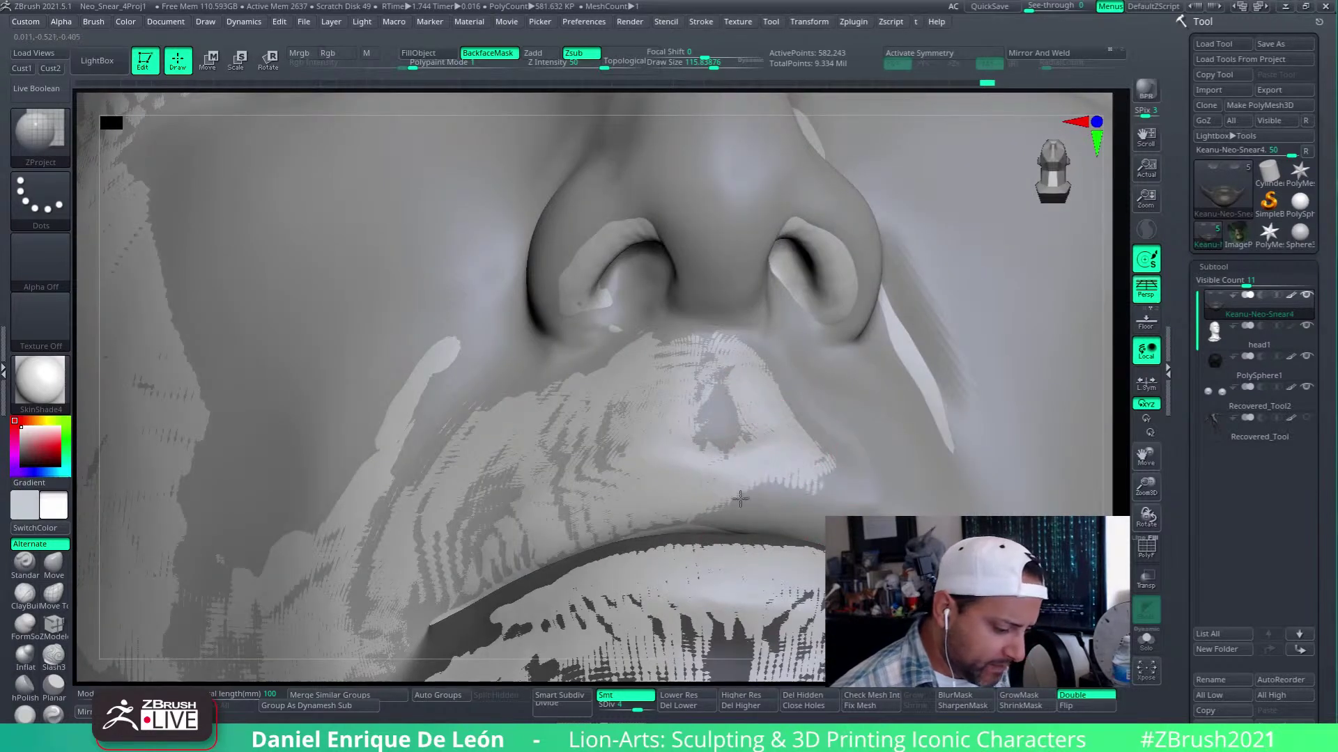
mouse_move(879, 550)
right_down()
mouse_move(791, 427)
mouse_move(834, 472)
mouse_move(815, 374)
right_up()
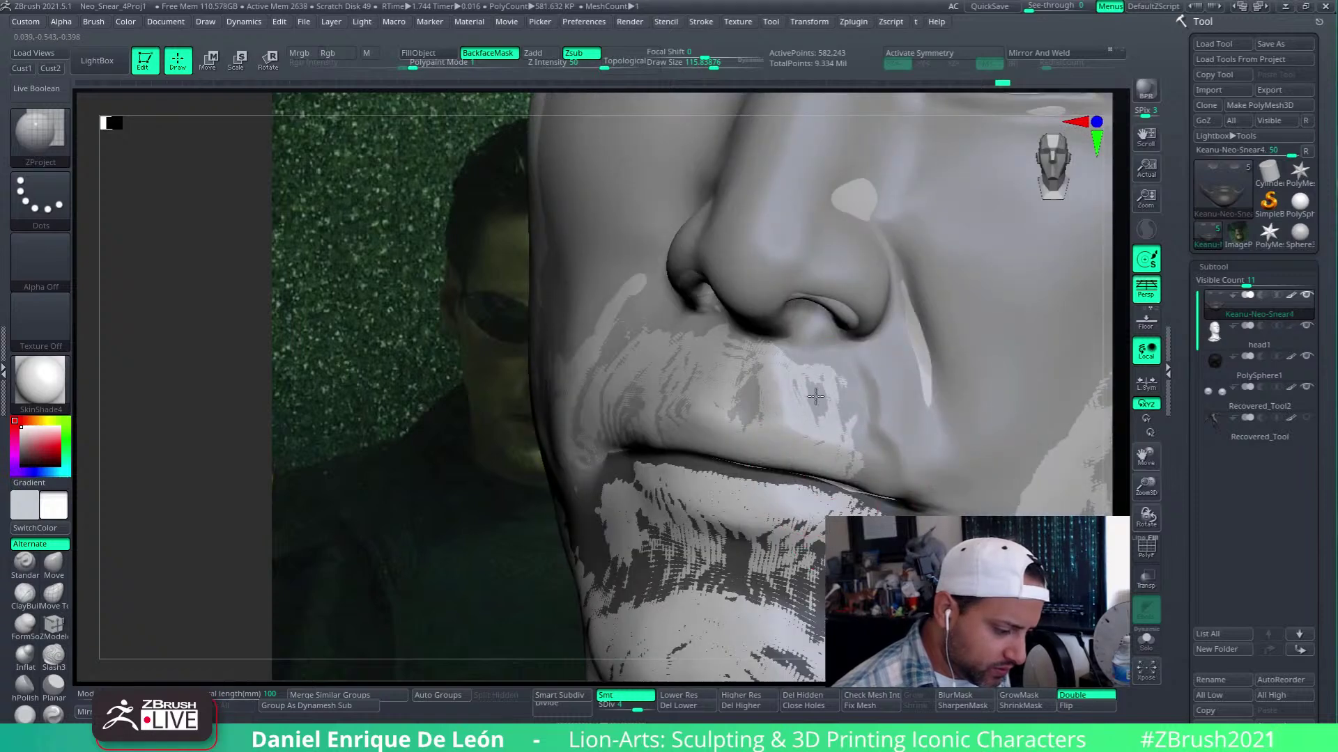
mouse_move(815, 426)
ctrl+right_down()
mouse_move(832, 436)
mouse_move(815, 408)
mouse_move(654, 424)
ctrl+right_up()
mouse_move(775, 480)
right_down()
mouse_move(857, 418)
mouse_move(820, 426)
mouse_move(856, 473)
mouse_move(859, 439)
mouse_move(866, 485)
mouse_move(1108, 582)
right_up()
Undo the last edit, isolate the sneer head and smooth the lip line near the character's right mouth corner
key(ctrl+z)
click(1147, 642)
mouse_move(870, 441)
right_down()
mouse_move(770, 479)
mouse_move(866, 448)
mouse_move(939, 338)
mouse_move(964, 370)
mouse_move(979, 345)
right_up()
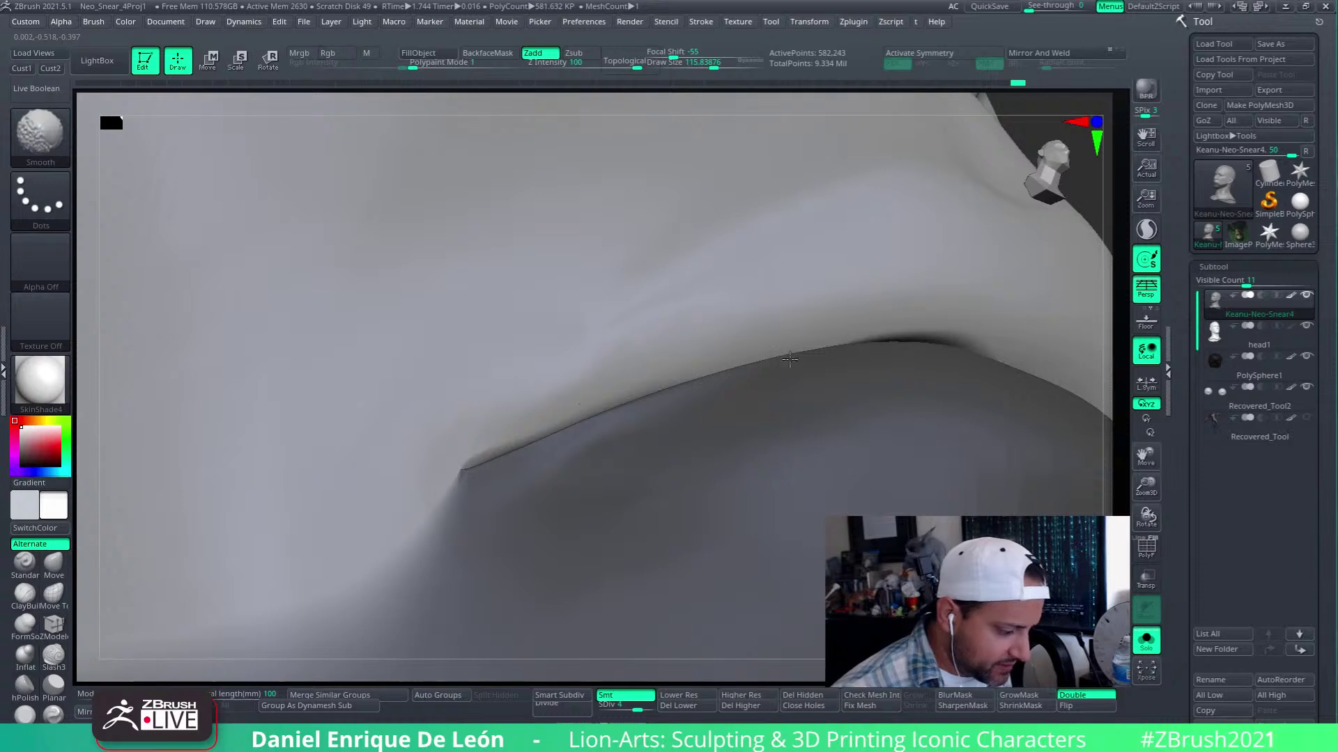
mouse_move(790, 359)
right_down()
mouse_move(920, 408)
mouse_move(1031, 427)
mouse_move(897, 446)
mouse_move(955, 467)
mouse_move(875, 393)
right_up()
key(shift)
Project the upper lip and the skin beneath the character's left nostril onto the original head
drag(875, 392, 821, 359)
drag(767, 288, 770, 320)
right_drag(753, 312, 791, 315)
drag(773, 311, 761, 258)
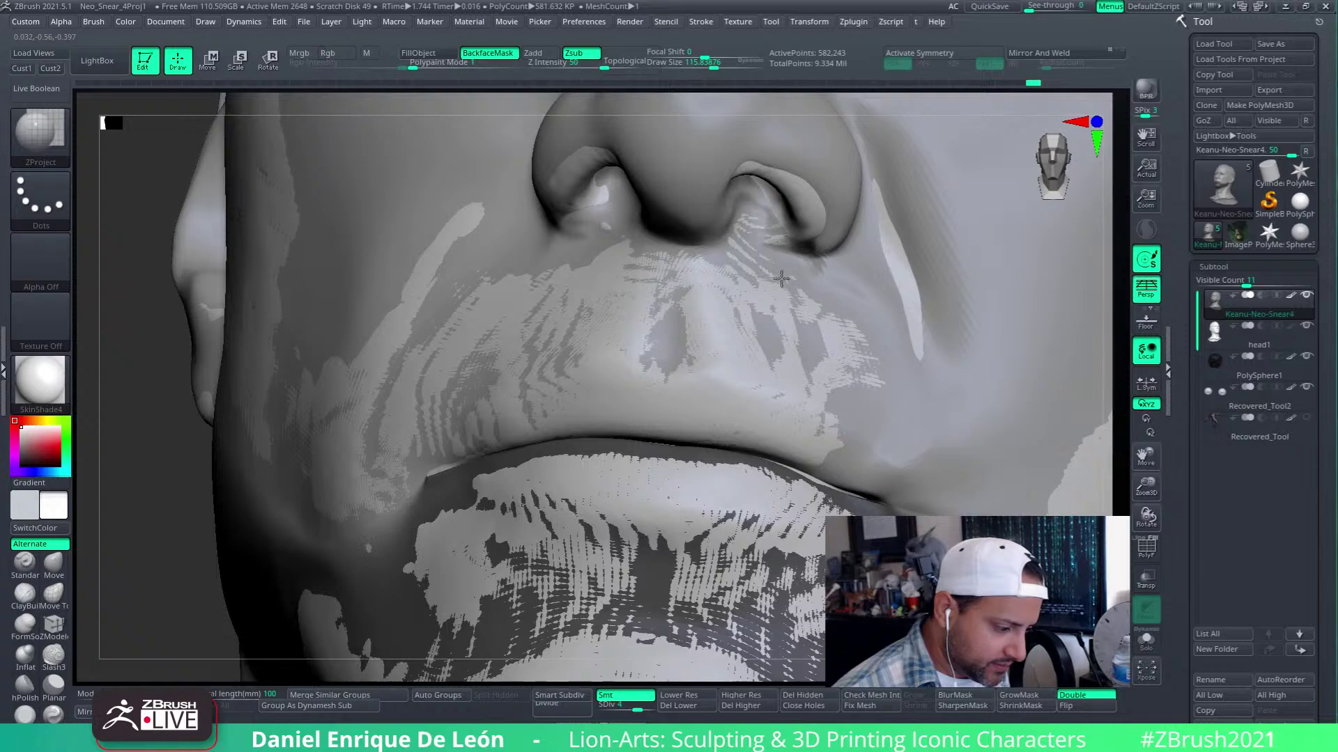
drag(837, 283, 863, 273)
mouse_move(827, 311)
right_down()
mouse_move(810, 295)
mouse_move(871, 310)
right_up()
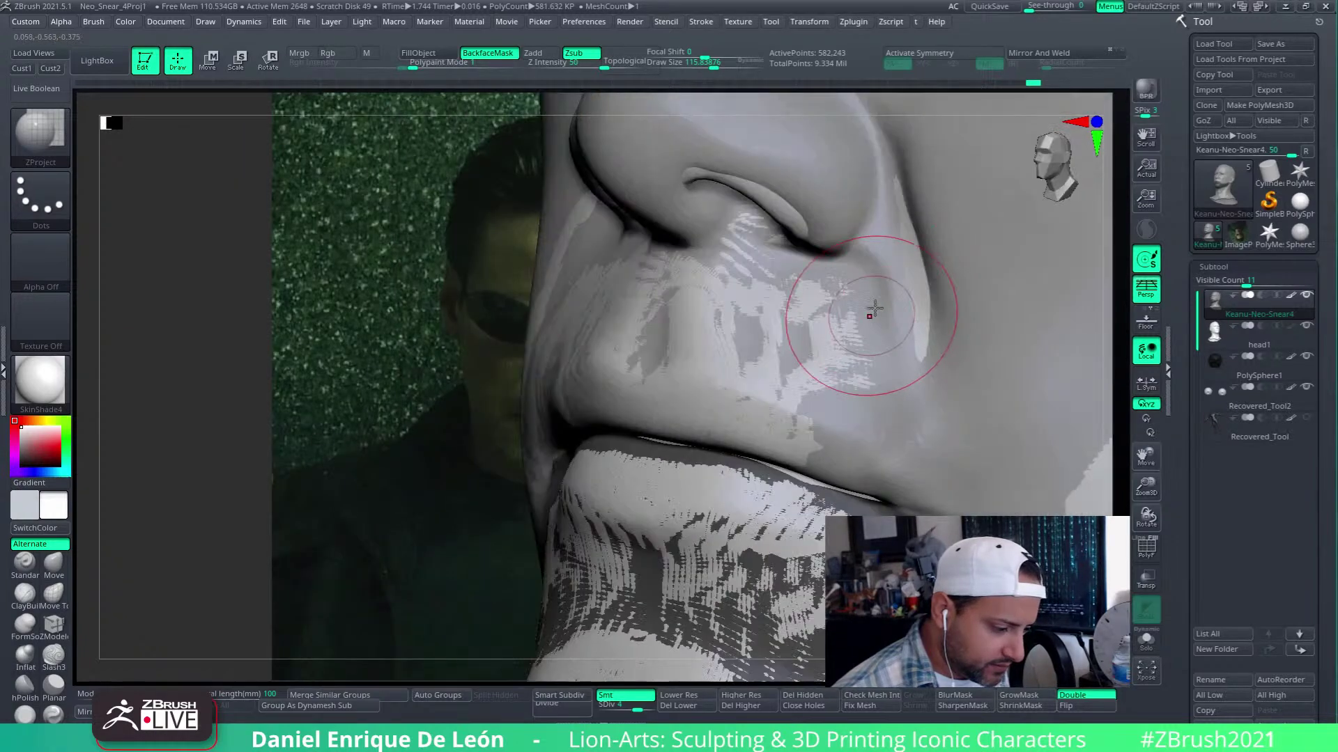
Project and smooth the area between the character's left nostril, smile fold and upper lip corner
drag(872, 311, 880, 291)
right_drag(879, 292, 926, 318)
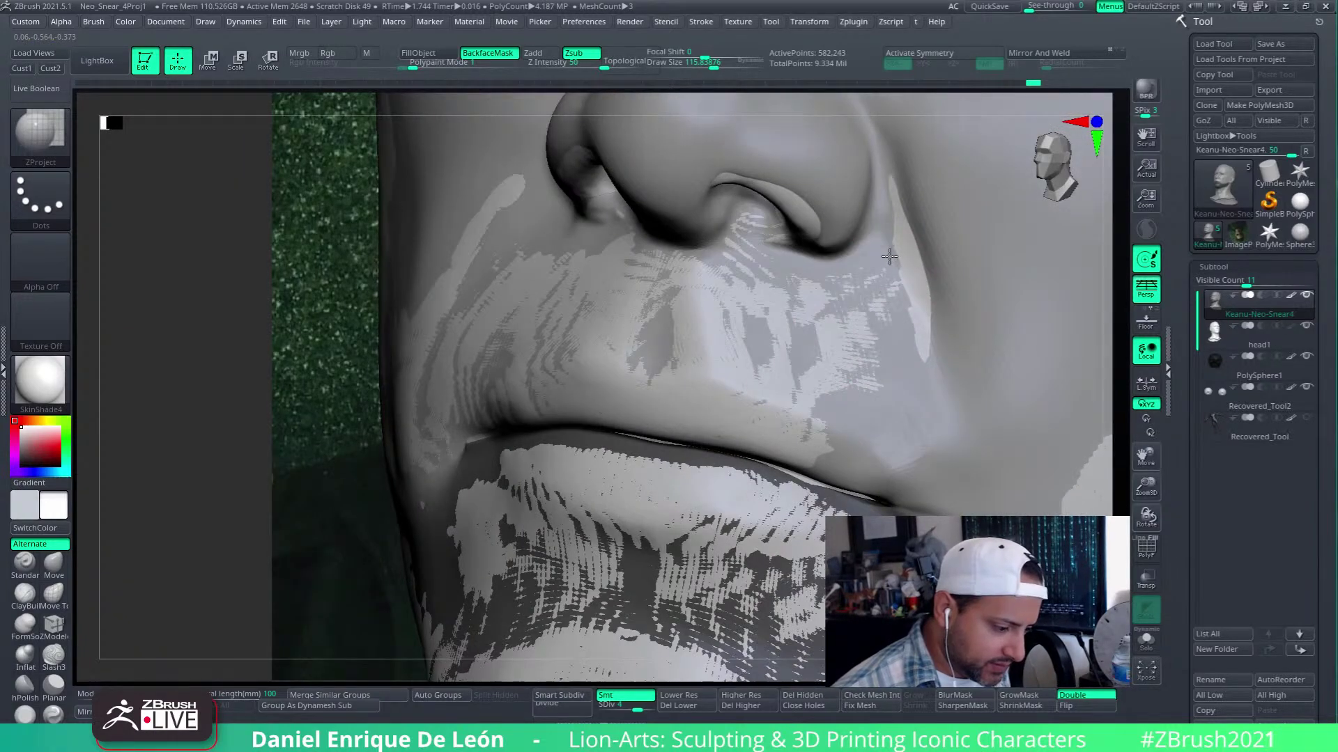
drag(889, 256, 894, 210)
mouse_move(901, 341)
ctrl+right_down()
mouse_move(885, 296)
mouse_move(896, 315)
ctrl+right_up()
mouse_move(897, 314)
shift+mouse_down()
mouse_move(883, 284)
mouse_move(893, 352)
shift+mouse_up()
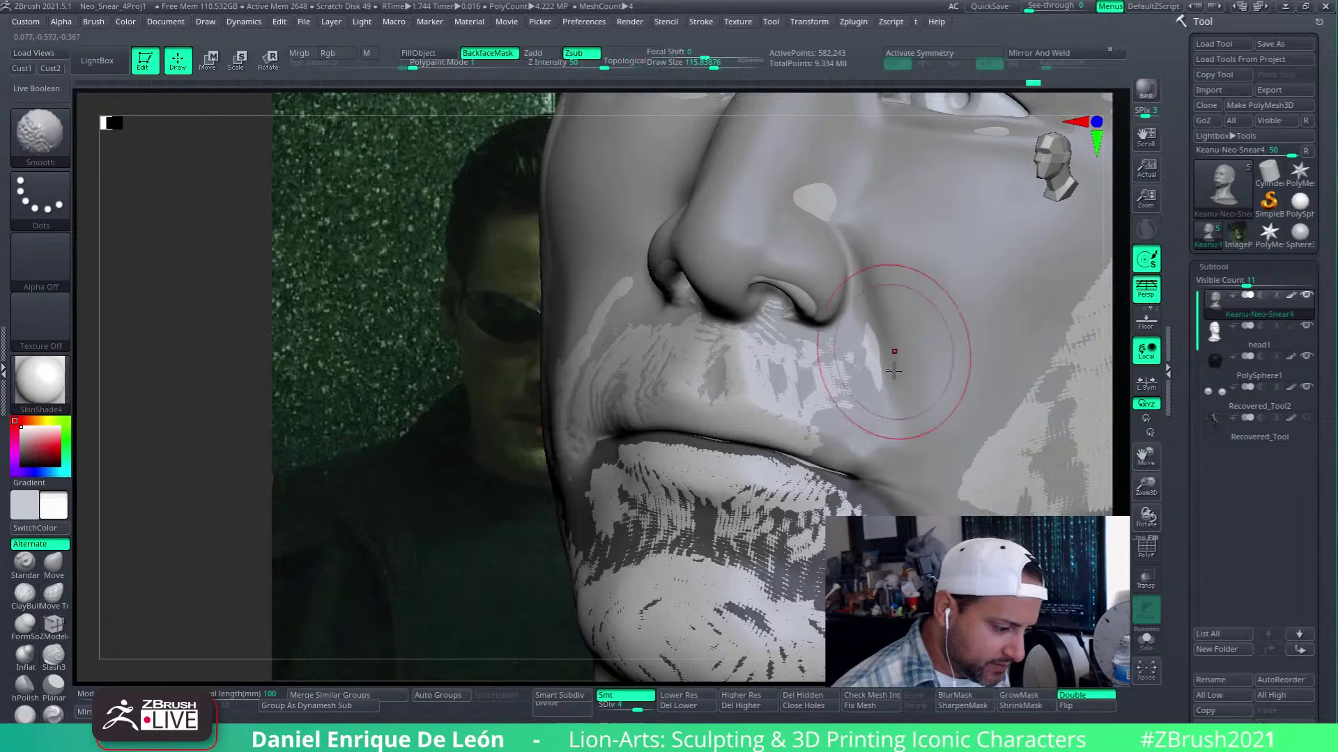
mouse_move(895, 418)
mouse_down()
mouse_move(857, 397)
mouse_move(859, 418)
mouse_up()
right_drag(864, 421, 919, 373)
ctrl+right_drag(918, 372, 926, 394)
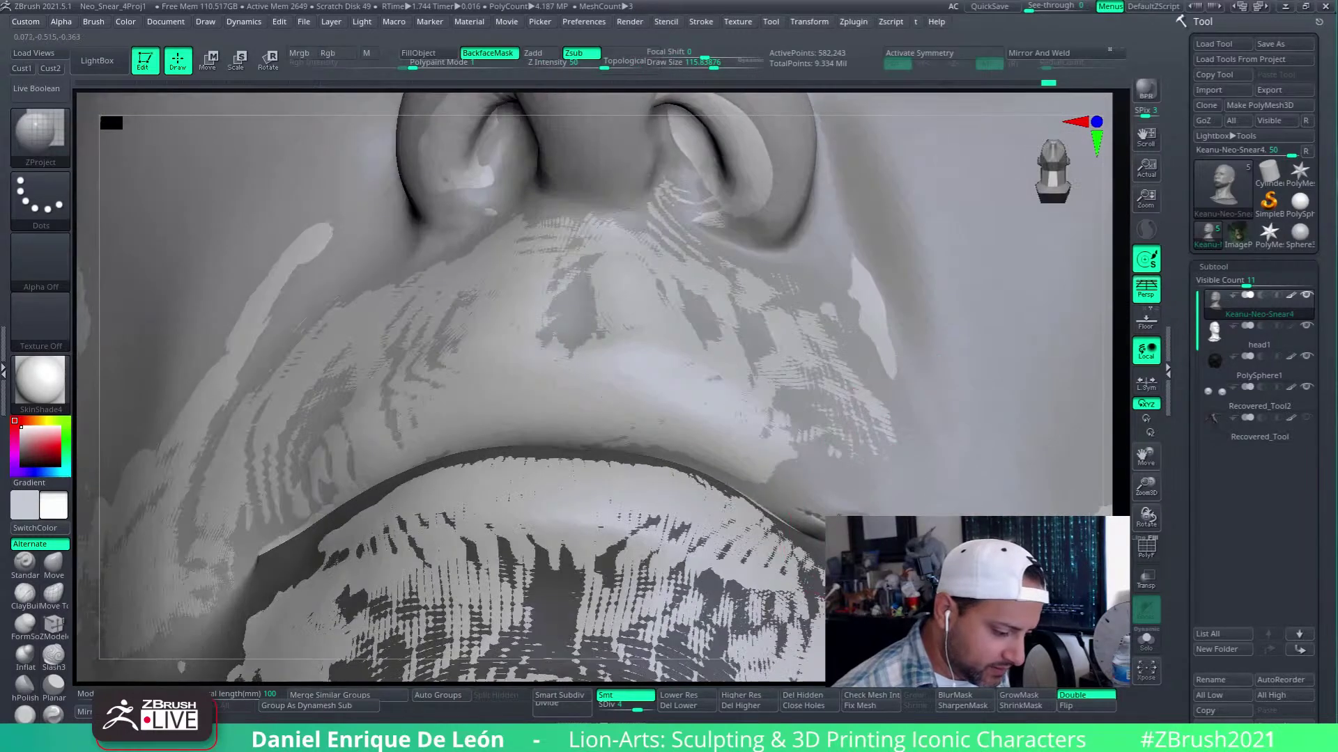
Project and smooth the character's left end of the upper lip and the skin just above it against the original head
mouse_move(844, 517)
mouse_down()
mouse_move(822, 523)
mouse_move(832, 512)
mouse_up()
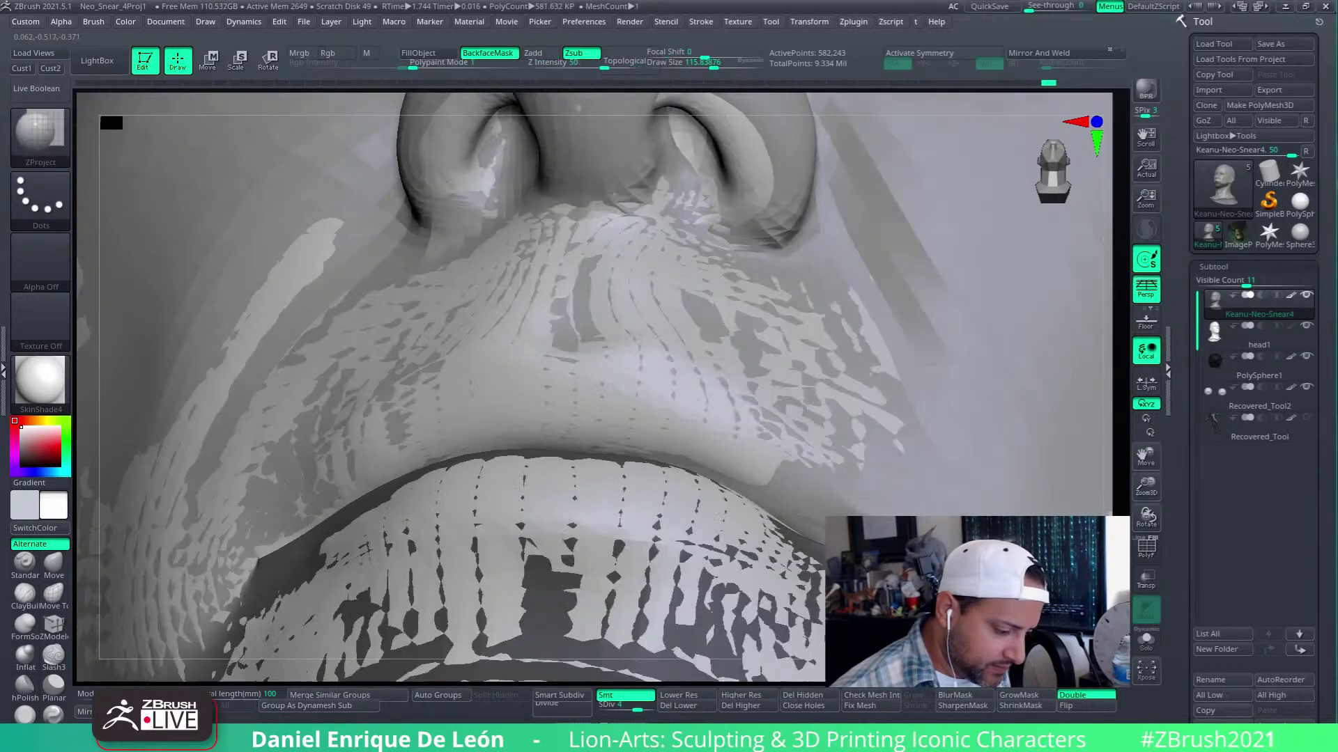
ctrl+right_drag(832, 511, 870, 549)
mouse_move(789, 522)
mouse_down()
mouse_move(761, 489)
mouse_move(779, 508)
mouse_up()
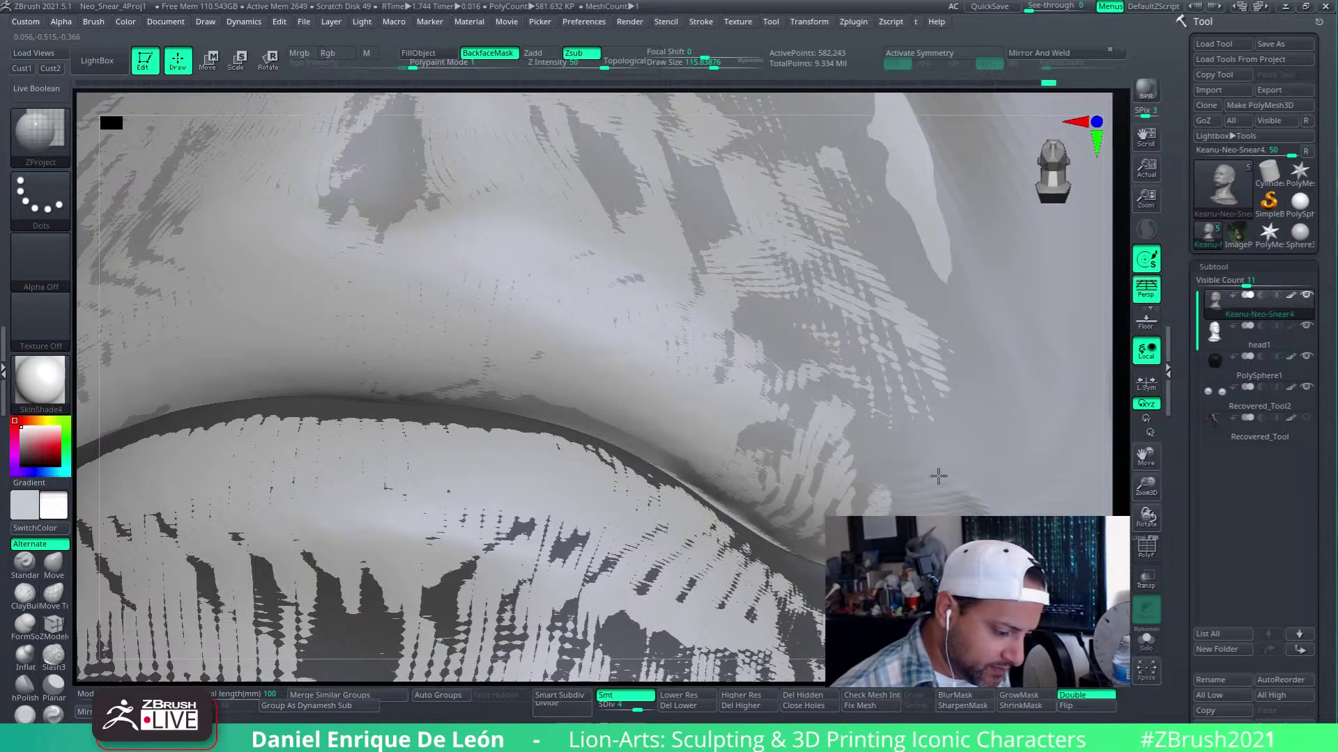
mouse_move(938, 476)
right_down()
mouse_move(943, 382)
mouse_move(839, 411)
right_up()
mouse_move(818, 408)
shift+mouse_down()
mouse_move(806, 436)
mouse_move(816, 417)
shift+mouse_up()
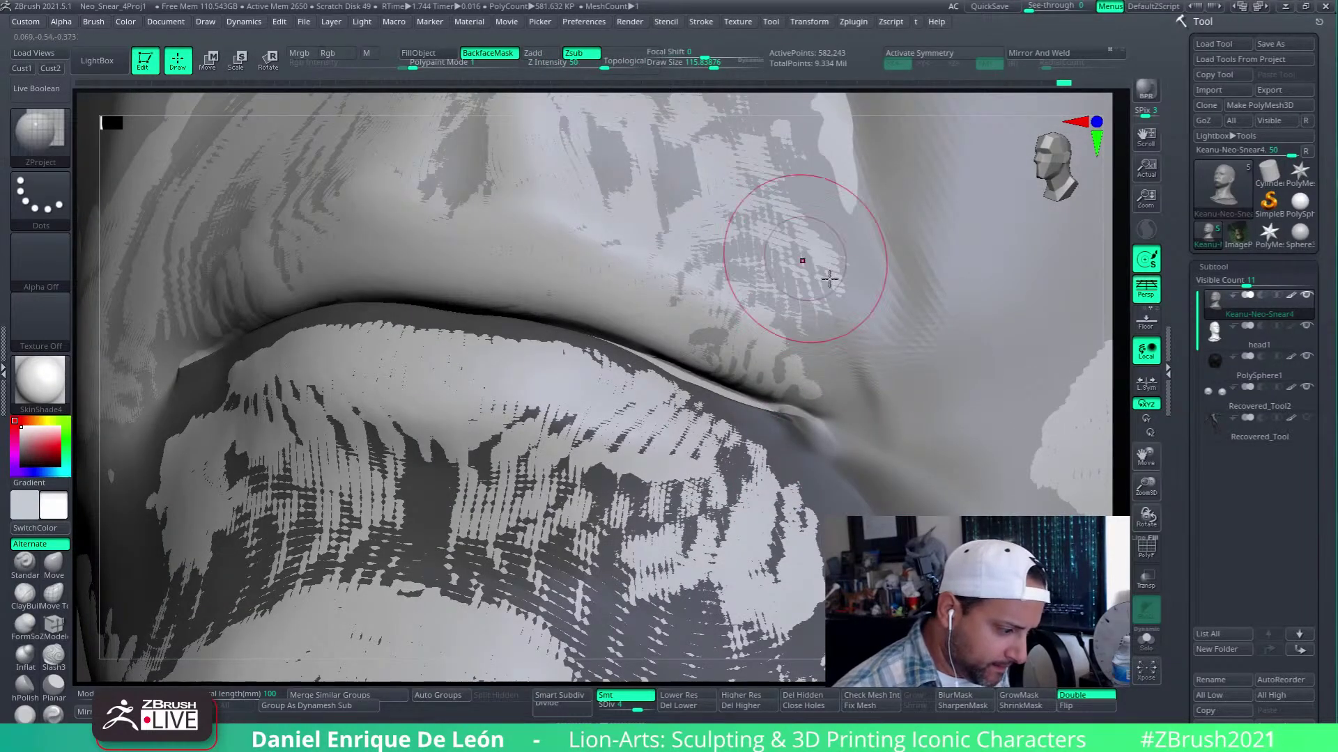
shift+drag(858, 374, 855, 410)
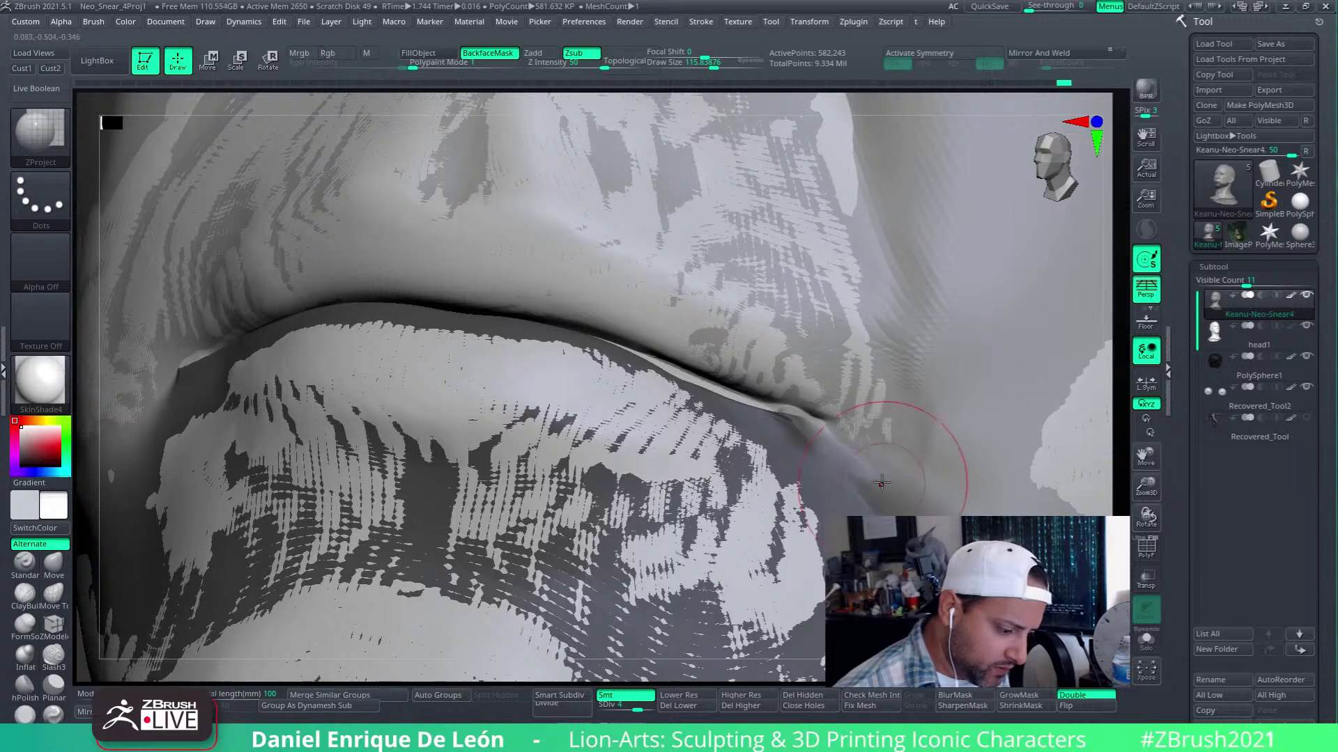
Project and smooth the skin between the character's left mouth corner and smile fold
mouse_move(882, 482)
right_down()
mouse_move(894, 526)
mouse_move(943, 352)
mouse_move(875, 433)
mouse_move(878, 506)
right_up()
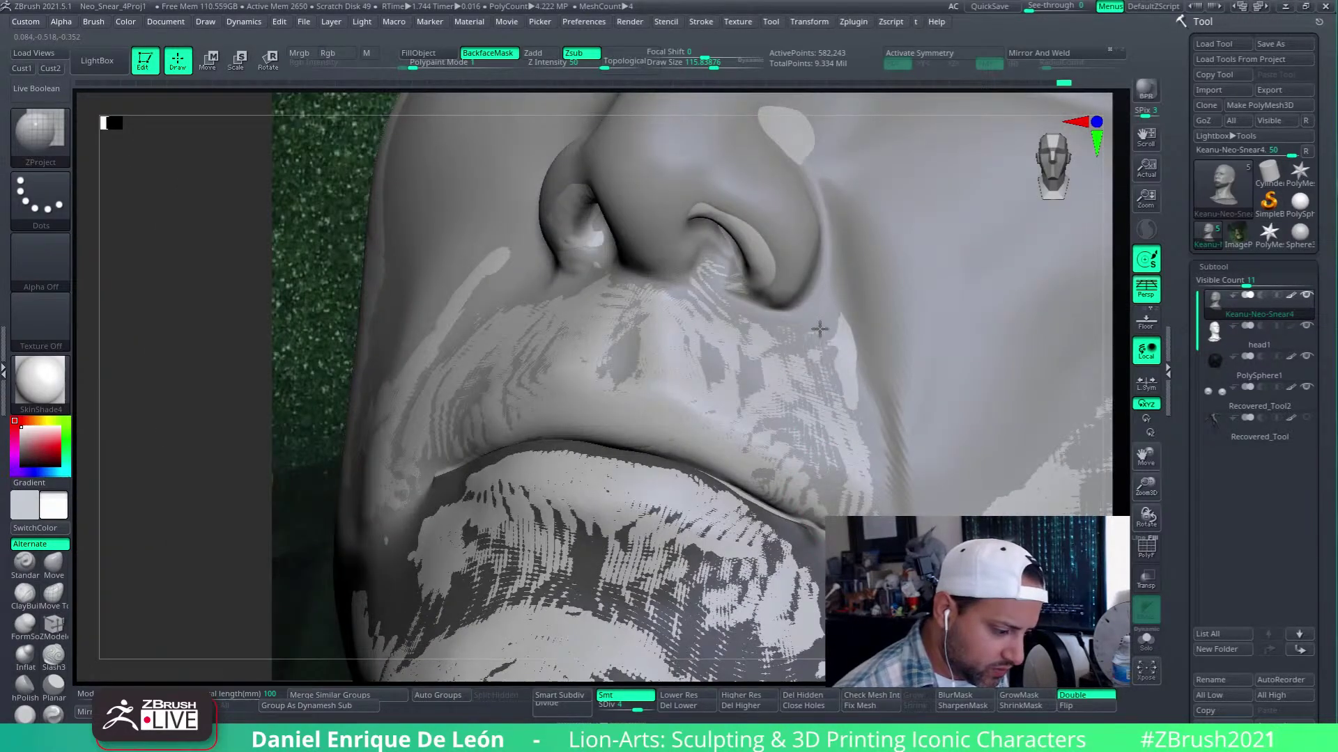
drag(860, 437, 884, 474)
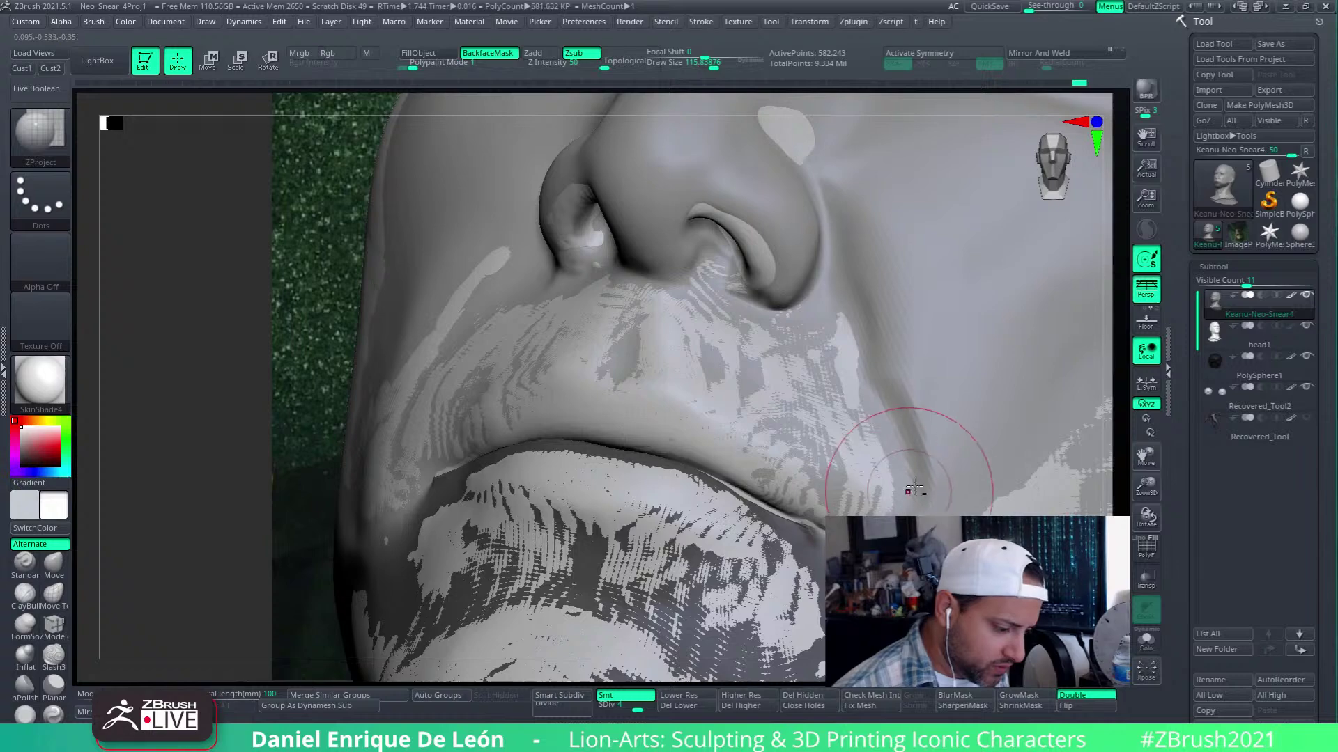
mouse_move(910, 486)
ctrl+right_down()
mouse_move(860, 365)
mouse_move(888, 467)
ctrl+right_up()
shift+drag(882, 468, 857, 437)
mouse_move(857, 437)
right_down()
mouse_move(848, 370)
mouse_move(797, 380)
right_up()
ctrl+right_drag(797, 379, 814, 479)
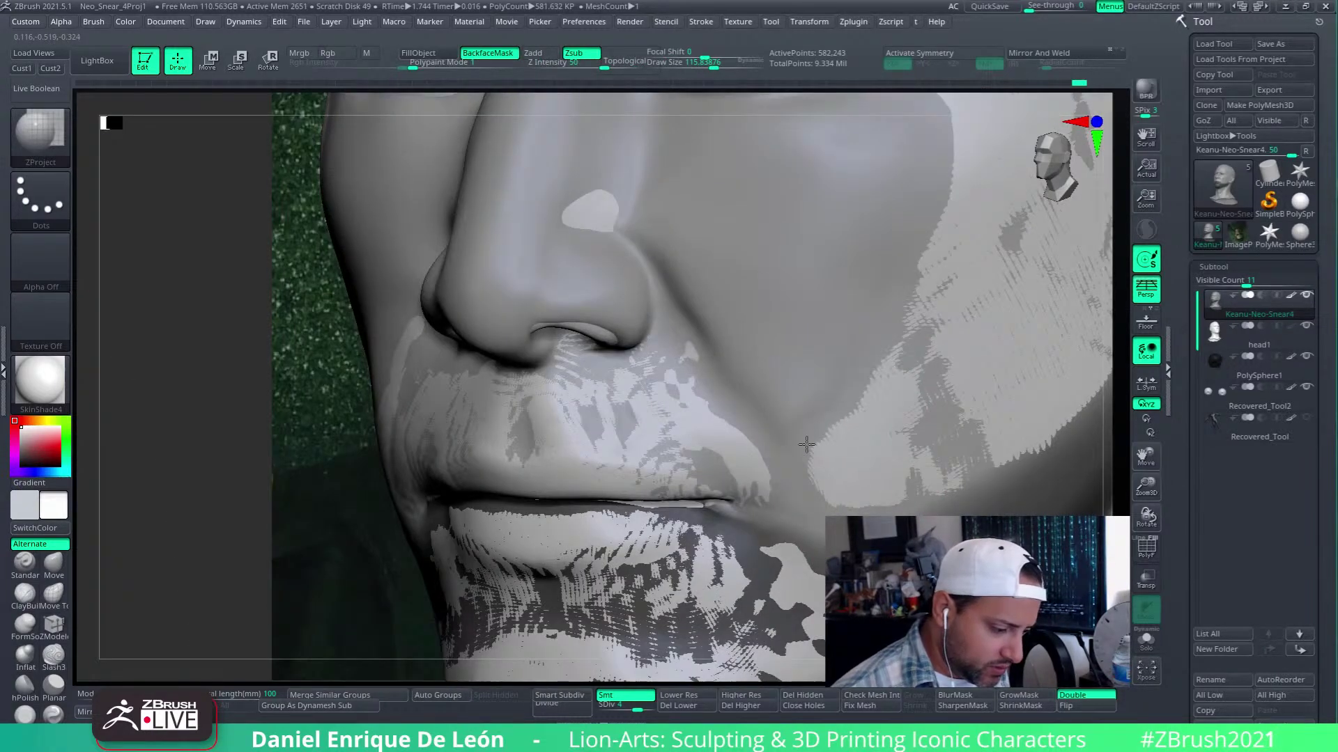
mouse_move(806, 444)
shift+mouse_down()
mouse_move(848, 410)
mouse_move(772, 367)
shift+mouse_up()
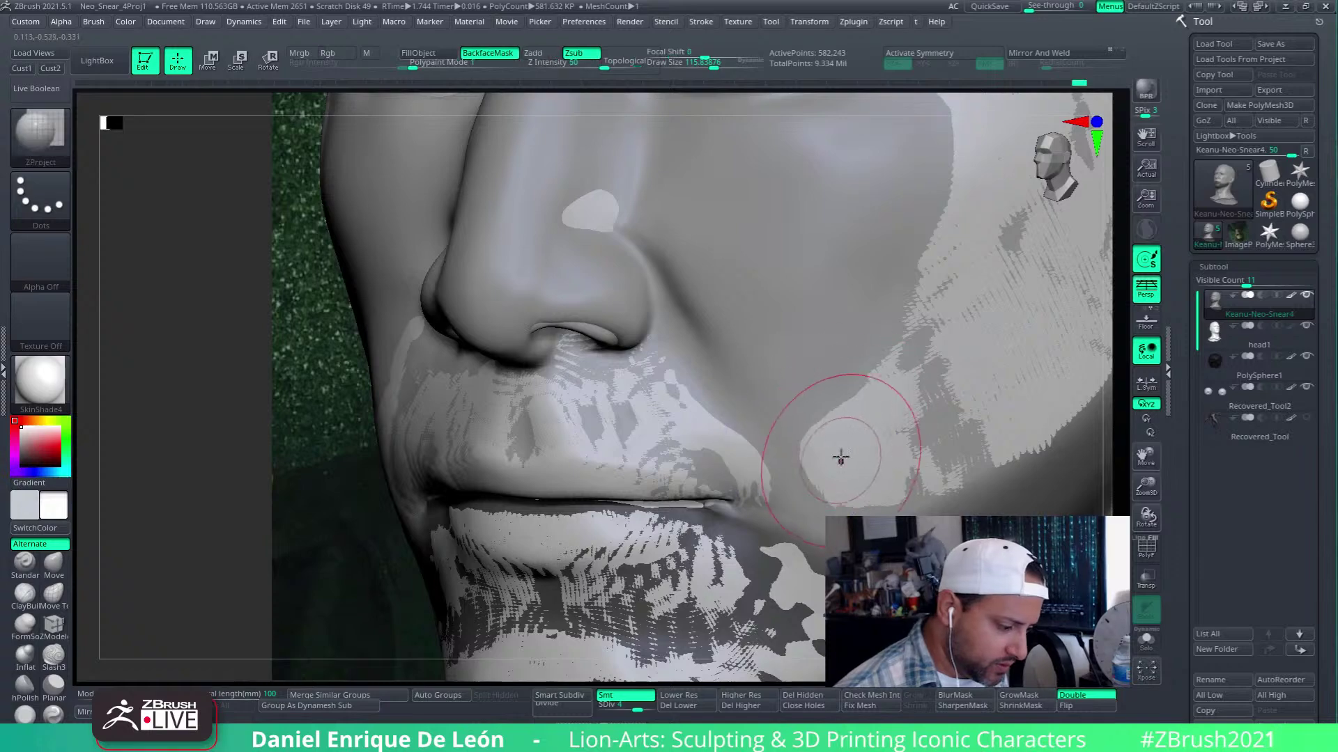
Compare both sides of the face and project the lower end of the character's left smile fold onto the original head
right_drag(949, 462, 902, 353)
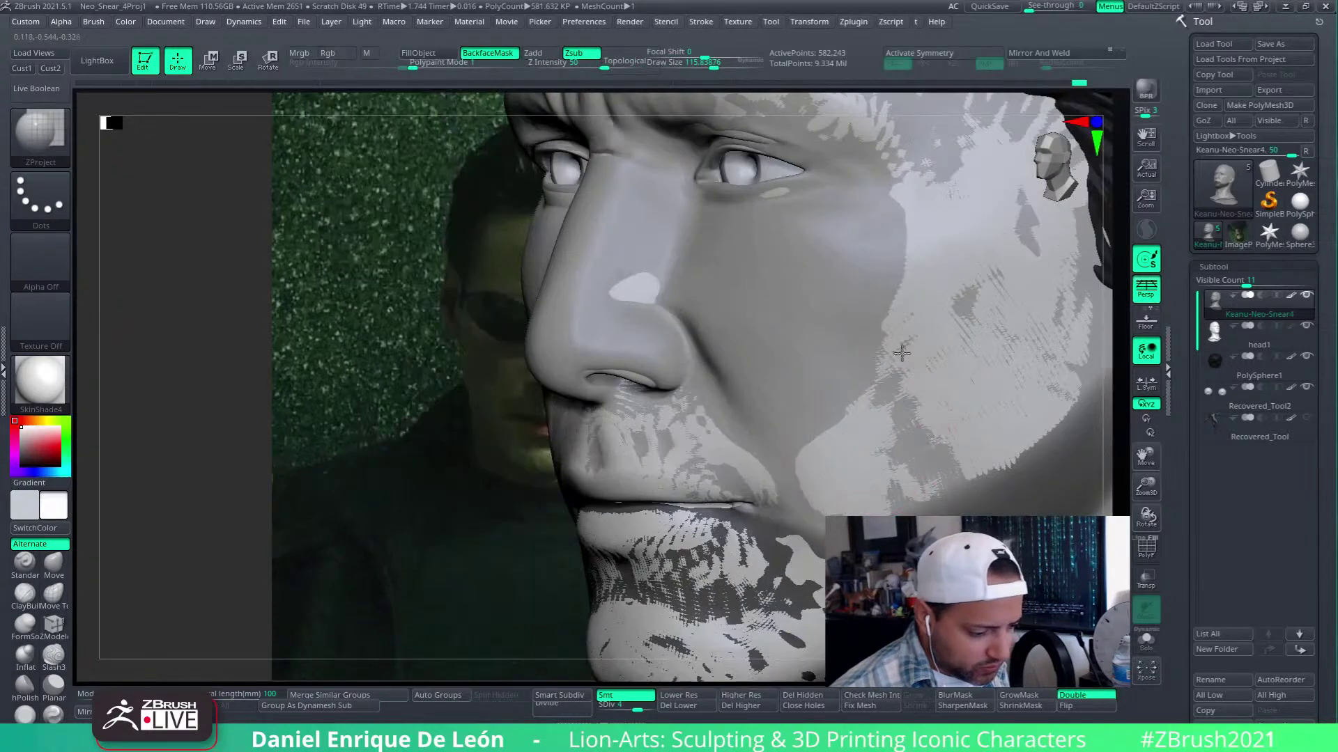
mouse_move(922, 259)
right_down()
mouse_move(929, 383)
mouse_move(930, 362)
mouse_move(901, 396)
right_up()
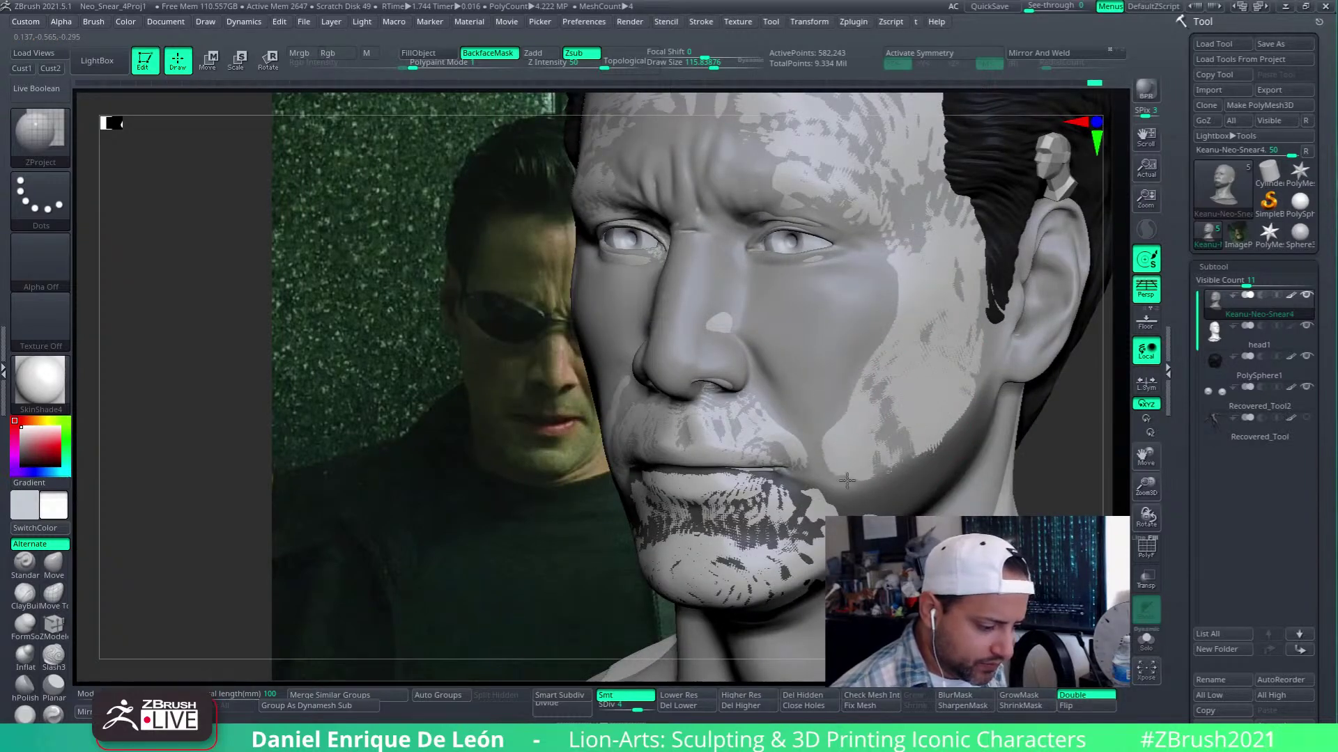
right_drag(906, 432, 696, 394)
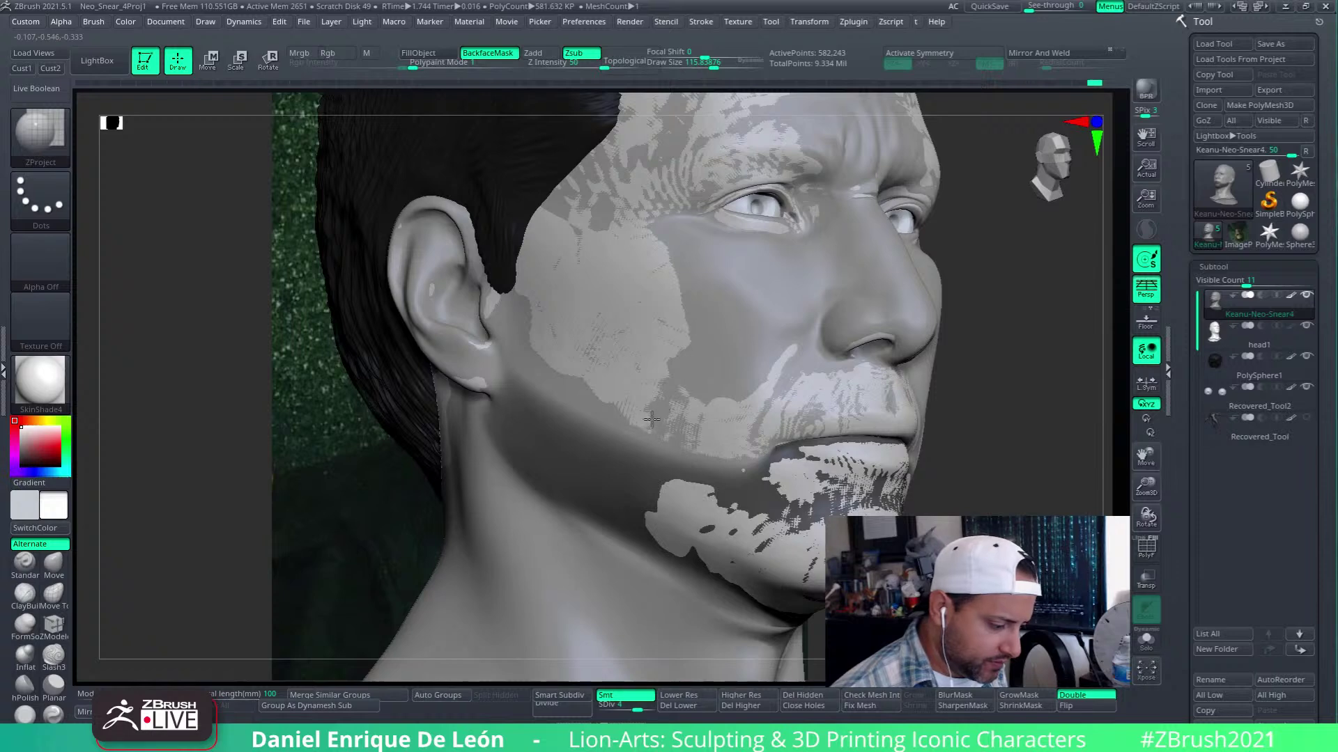
mouse_move(642, 383)
right_down()
mouse_move(672, 432)
mouse_move(979, 394)
mouse_move(920, 455)
mouse_move(878, 579)
right_up()
drag(819, 514, 828, 536)
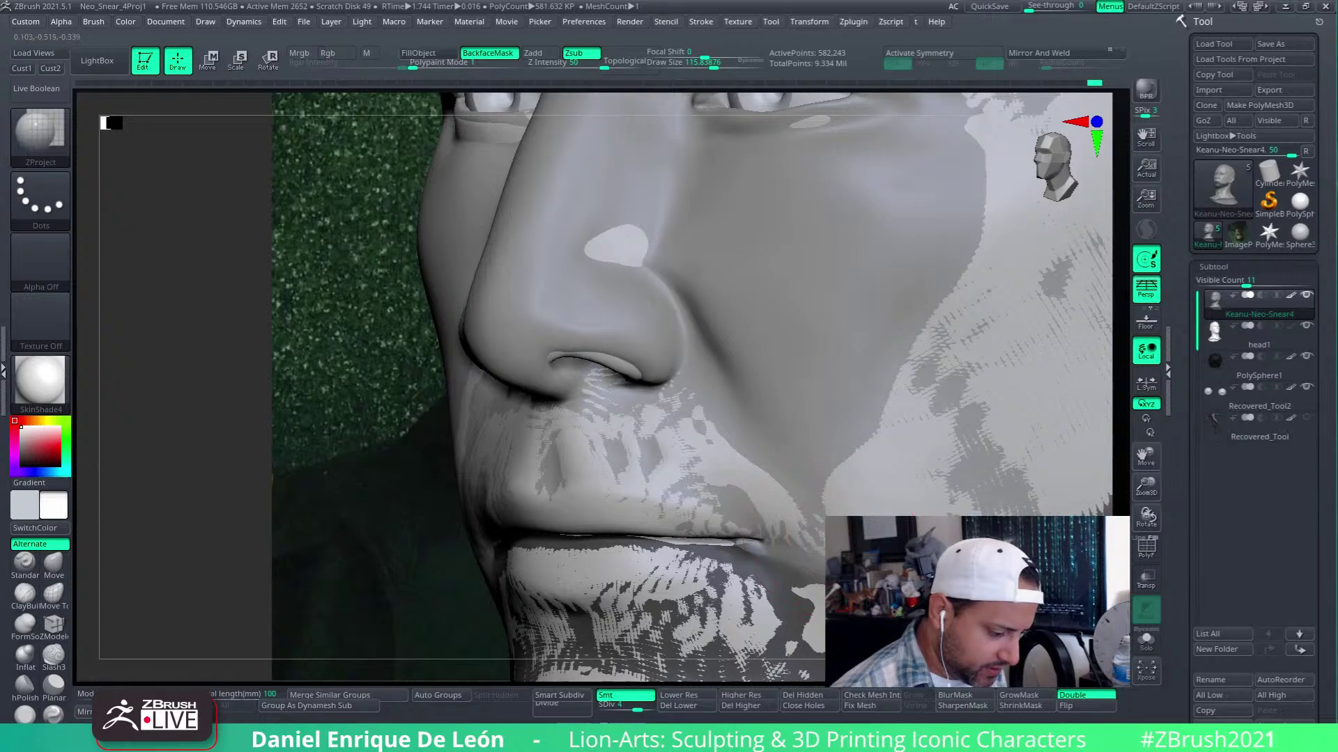
Isolate the sneer head and smooth the nostril bases and the lip line near the character's left mouth corner
mouse_move(787, 533)
right_down()
mouse_move(861, 526)
mouse_move(878, 486)
mouse_move(662, 481)
mouse_move(557, 453)
mouse_move(875, 409)
right_up()
click(1147, 639)
mouse_move(881, 537)
right_down()
mouse_move(883, 444)
mouse_move(848, 397)
mouse_move(899, 446)
mouse_move(843, 457)
right_up()
shift+drag(842, 458, 823, 455)
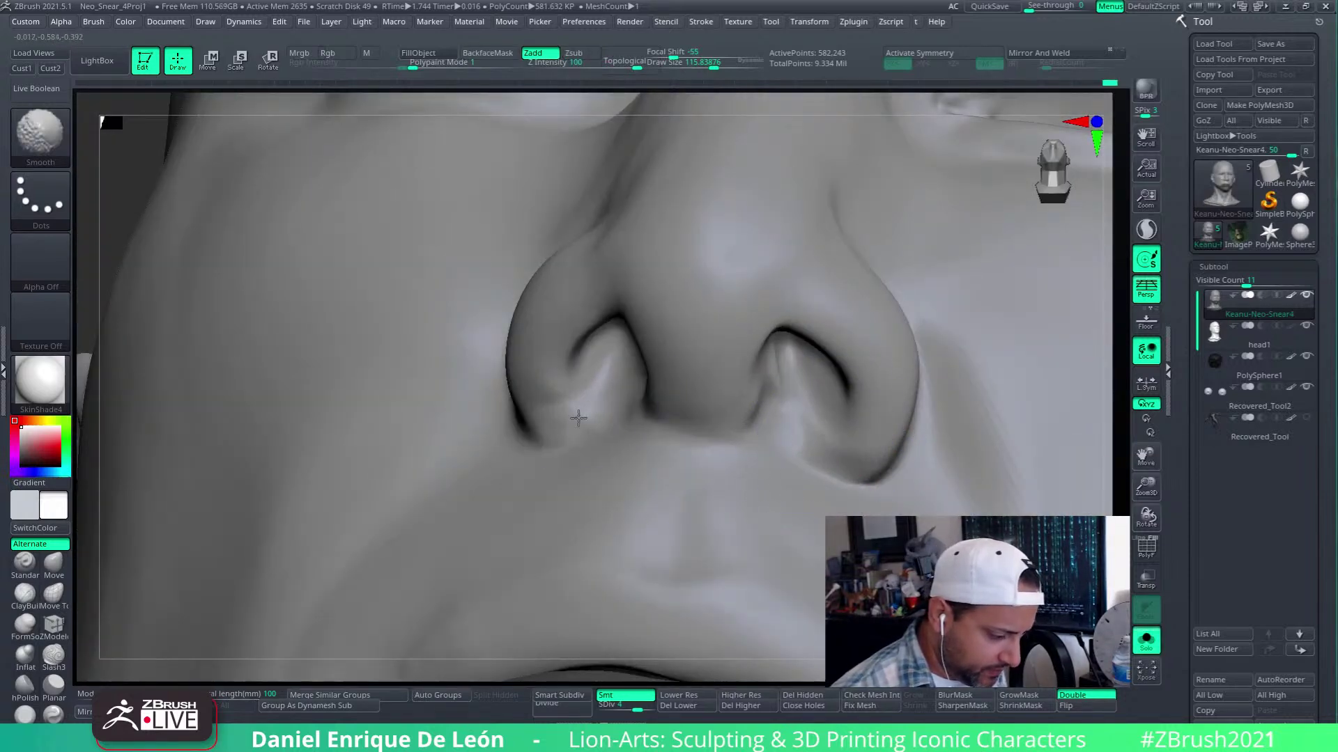
mouse_move(632, 433)
right_down()
mouse_move(845, 382)
mouse_move(887, 478)
mouse_move(861, 346)
mouse_move(887, 439)
mouse_move(792, 379)
mouse_move(798, 446)
right_up()
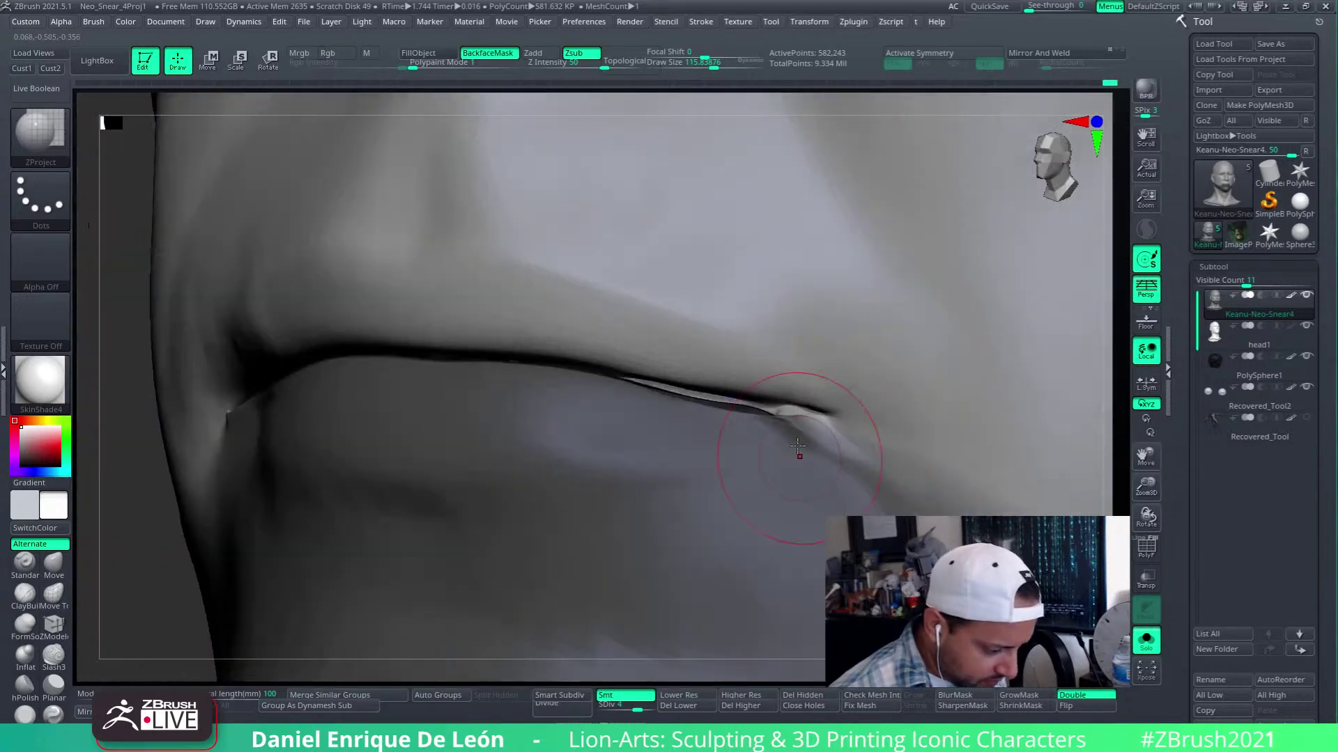
shift+drag(798, 447, 740, 409)
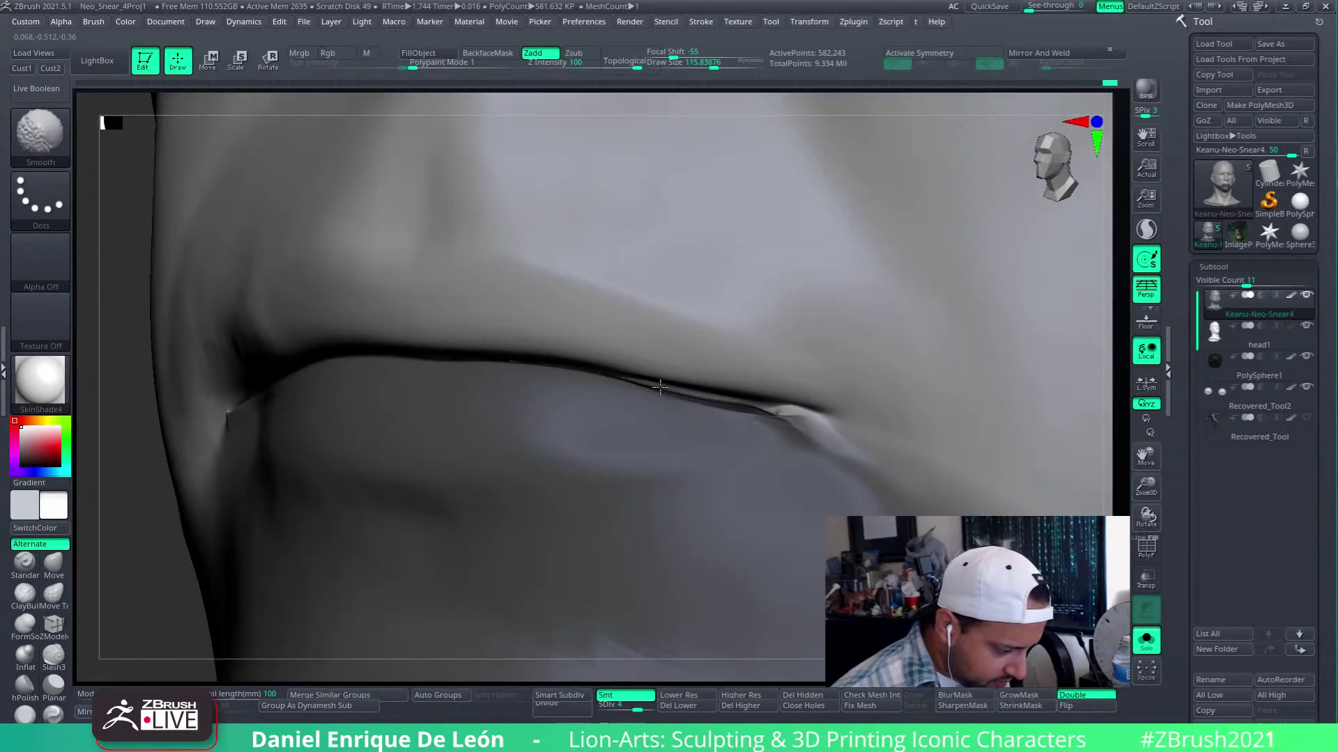
Isolate the polygroup above the lip line to examine the lip edge, and restore the whole head's visibility
ctrl+shift+click(964, 403)
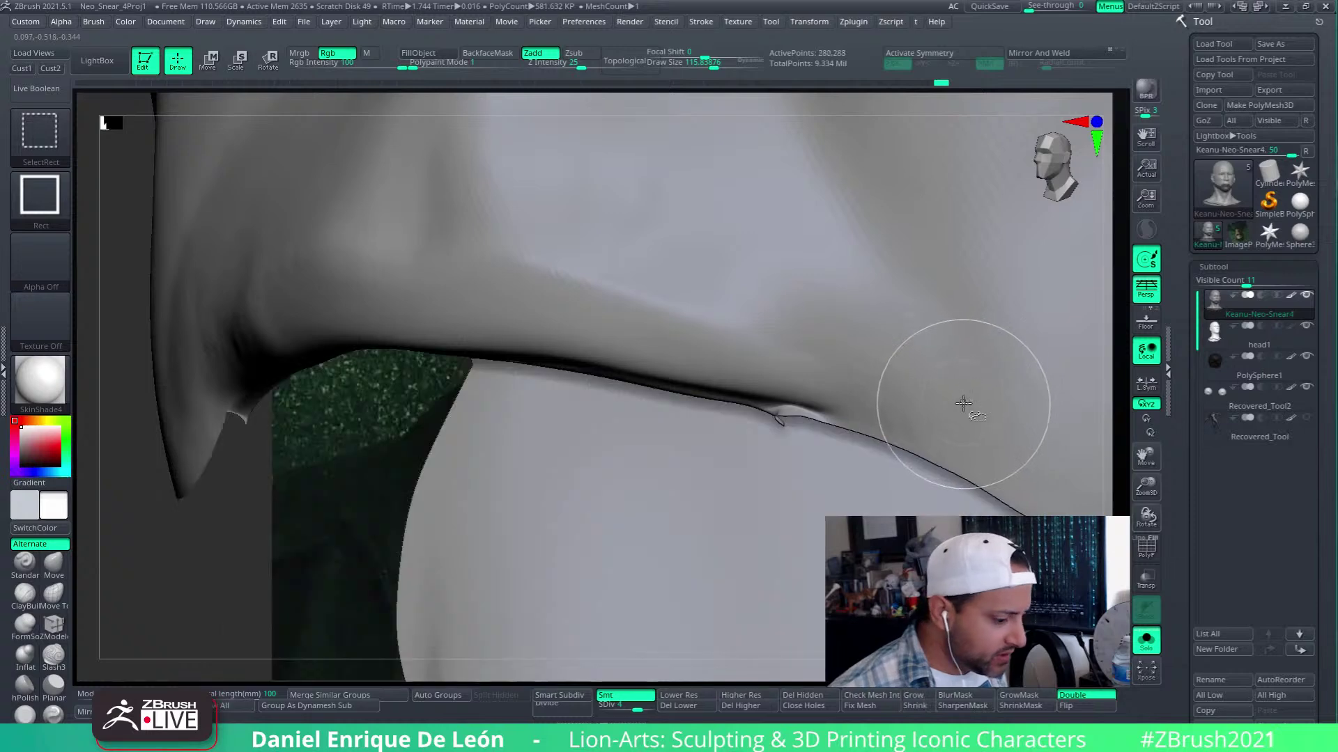
mouse_move(963, 403)
right_down()
mouse_move(898, 278)
mouse_move(914, 281)
right_up()
mouse_move(902, 401)
right_down()
mouse_move(926, 373)
mouse_move(855, 503)
mouse_move(845, 458)
mouse_move(822, 461)
mouse_move(933, 453)
mouse_move(919, 440)
right_up()
ctrl+shift+drag(979, 438, 935, 482)
right_drag(930, 481, 906, 298)
ctrl+shift+click(981, 426)
mouse_move(973, 427)
right_down()
mouse_move(827, 320)
mouse_move(754, 327)
mouse_move(801, 488)
right_up()
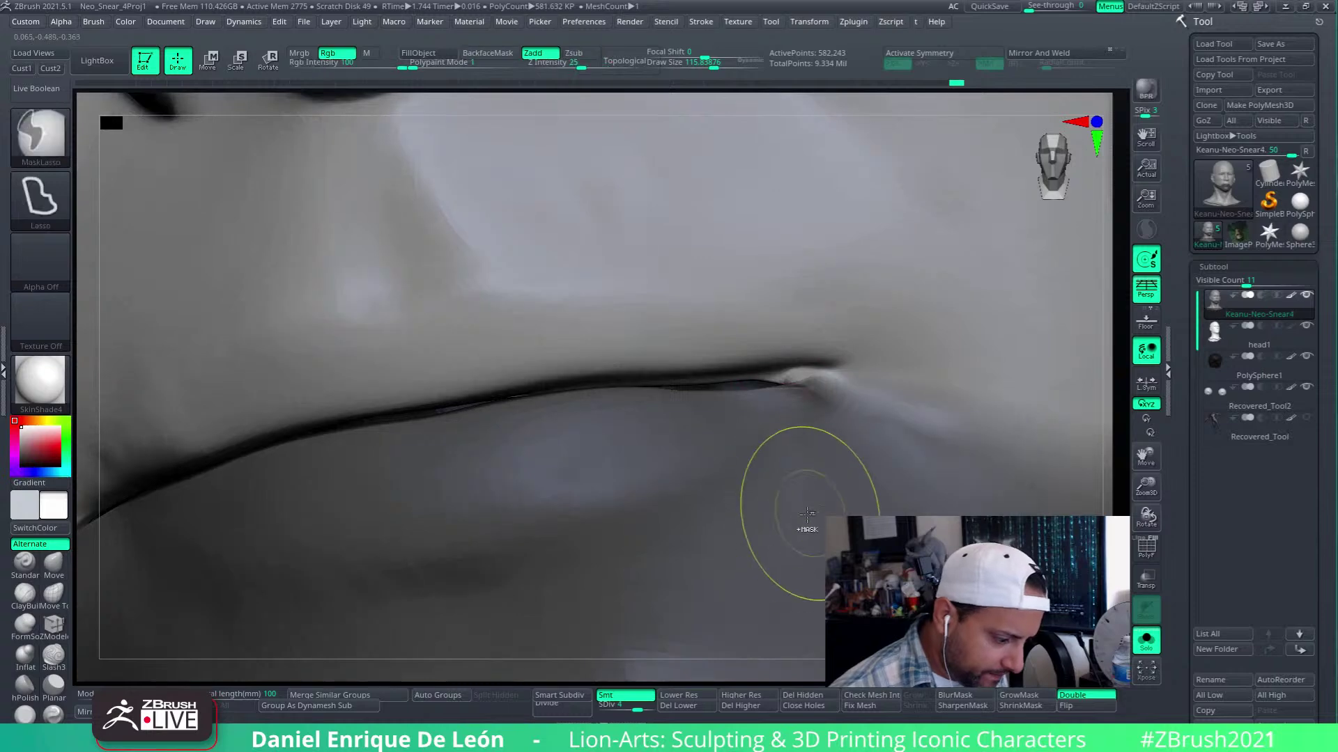
Smooth the lip seam at the character's left mouth corner and the upper lip below the left nostril
key(shift)
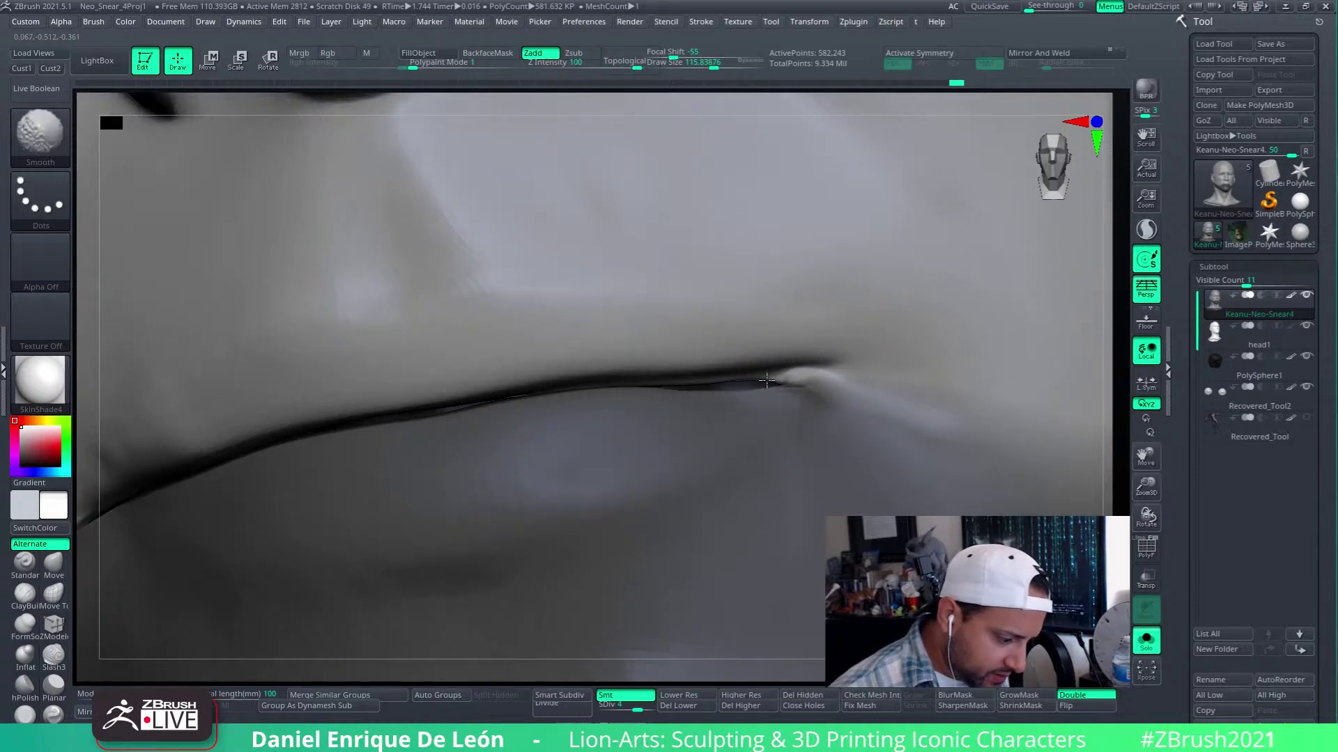
mouse_move(765, 387)
ctrl+right_down()
mouse_move(812, 316)
mouse_move(854, 390)
ctrl+right_up()
mouse_move(866, 469)
right_down()
mouse_move(830, 397)
mouse_move(832, 348)
right_up()
mouse_move(833, 348)
shift+right_down()
mouse_move(829, 397)
mouse_move(759, 411)
mouse_move(789, 508)
shift+right_up()
key(shift)
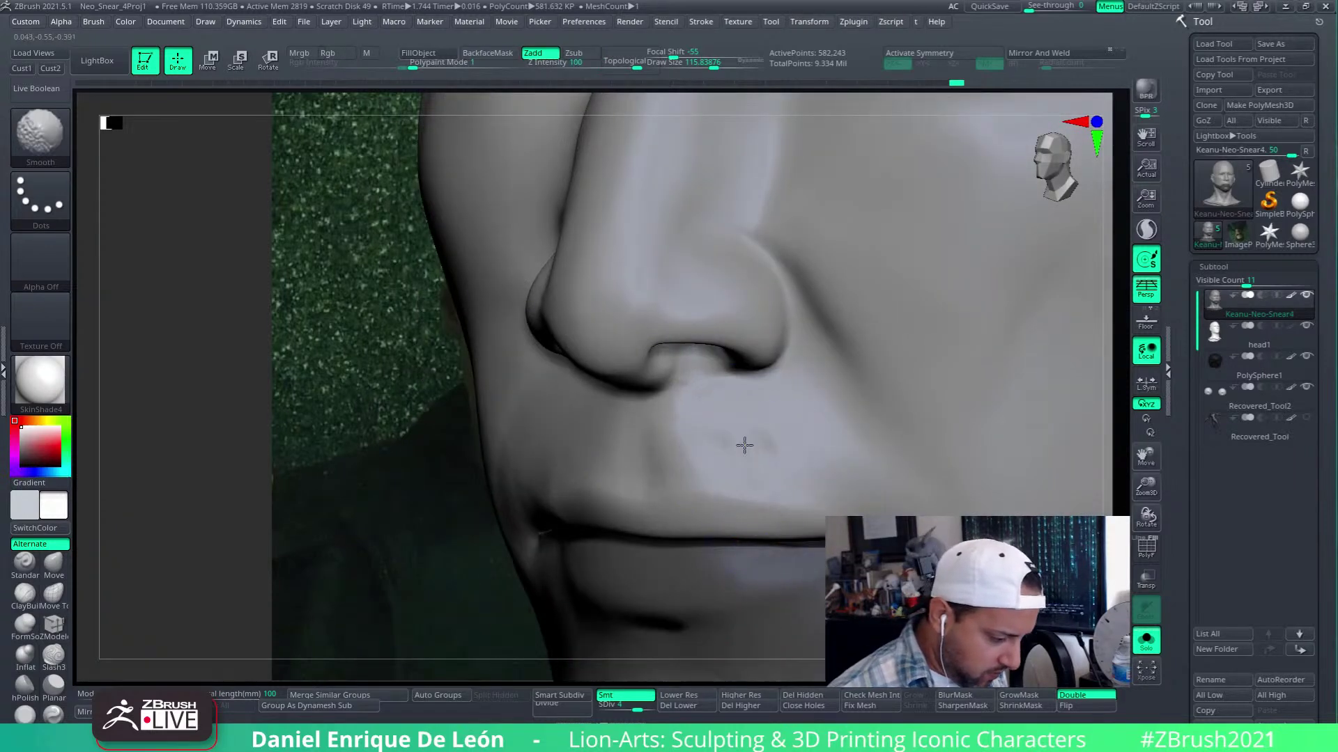
Switch to the original head1 subtool and examine its mouth, upper lip and nose from several angles
right_drag(810, 450, 937, 477)
mouse_move(937, 476)
alt+right_down()
mouse_move(1031, 436)
mouse_move(1010, 421)
alt+right_up()
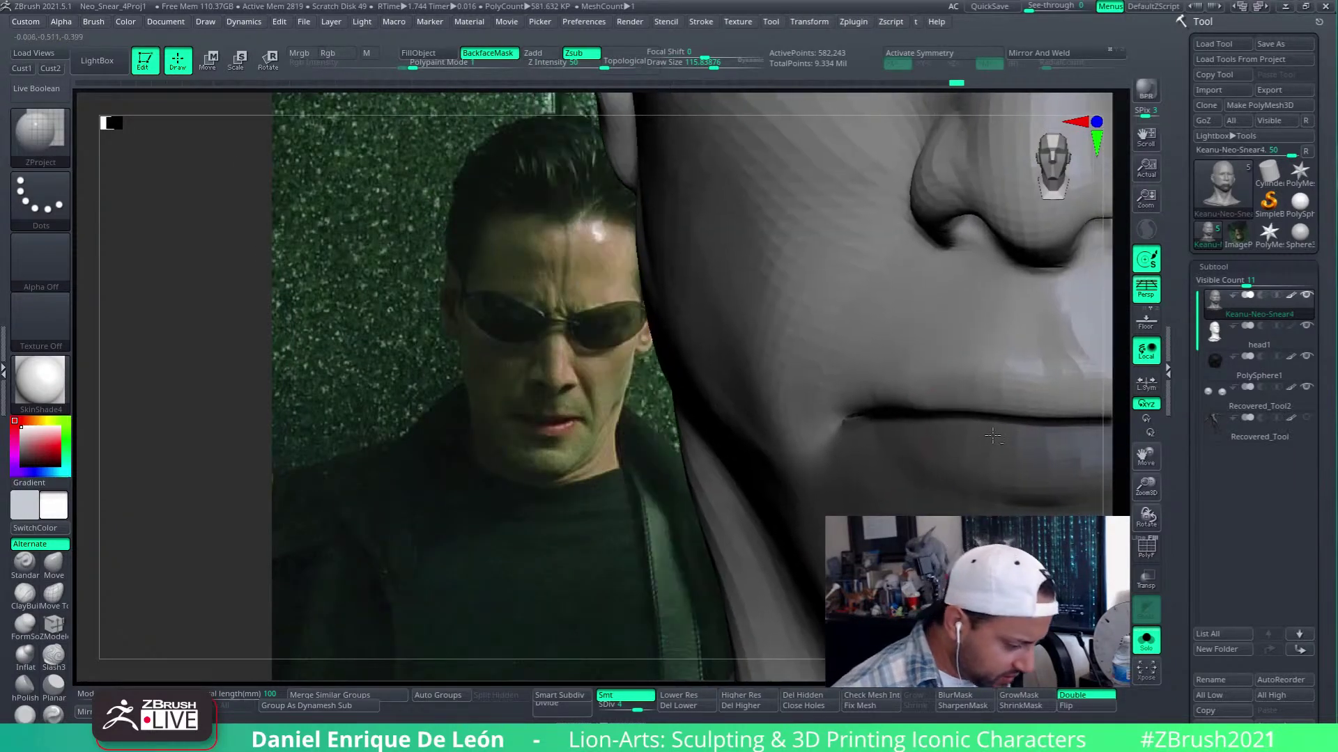
alt+right_drag(928, 430, 864, 456)
right_drag(864, 456, 938, 428)
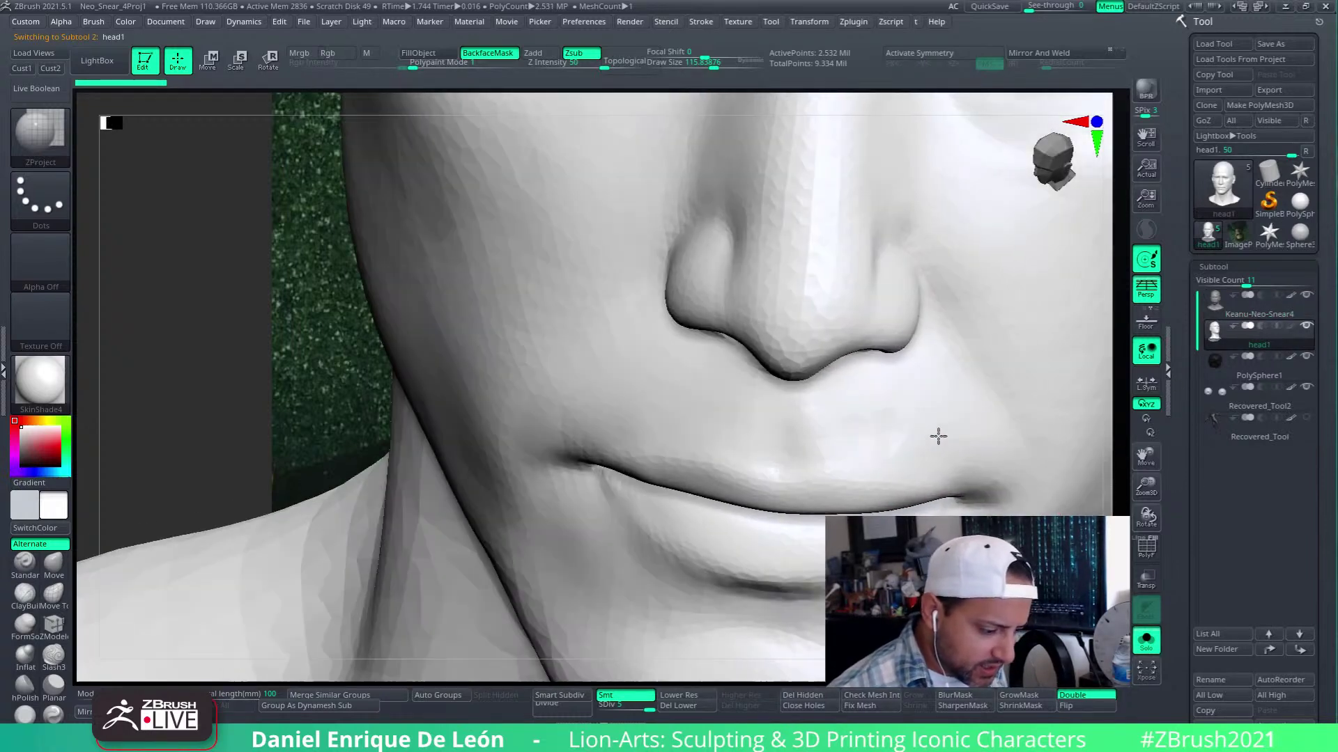
right_drag(939, 436, 926, 512)
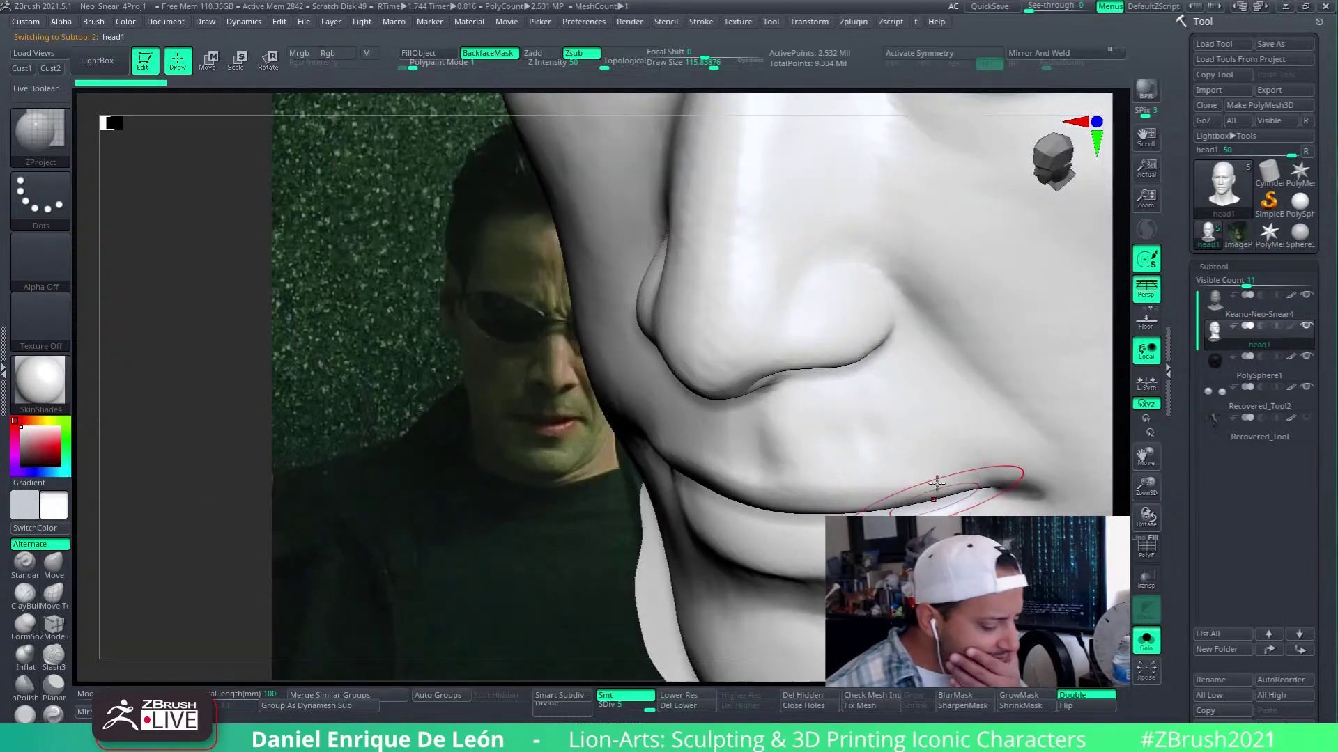
mouse_move(874, 455)
right_down()
mouse_move(976, 433)
mouse_move(918, 515)
mouse_move(905, 459)
mouse_move(865, 492)
mouse_move(851, 478)
mouse_move(934, 442)
mouse_move(910, 421)
mouse_move(927, 457)
mouse_move(914, 399)
mouse_move(815, 514)
mouse_move(859, 455)
mouse_move(851, 442)
mouse_move(887, 445)
mouse_move(842, 439)
mouse_move(866, 504)
mouse_move(877, 440)
mouse_move(946, 388)
mouse_move(911, 367)
mouse_move(968, 474)
mouse_move(875, 474)
mouse_move(857, 487)
right_up()
key(shift)
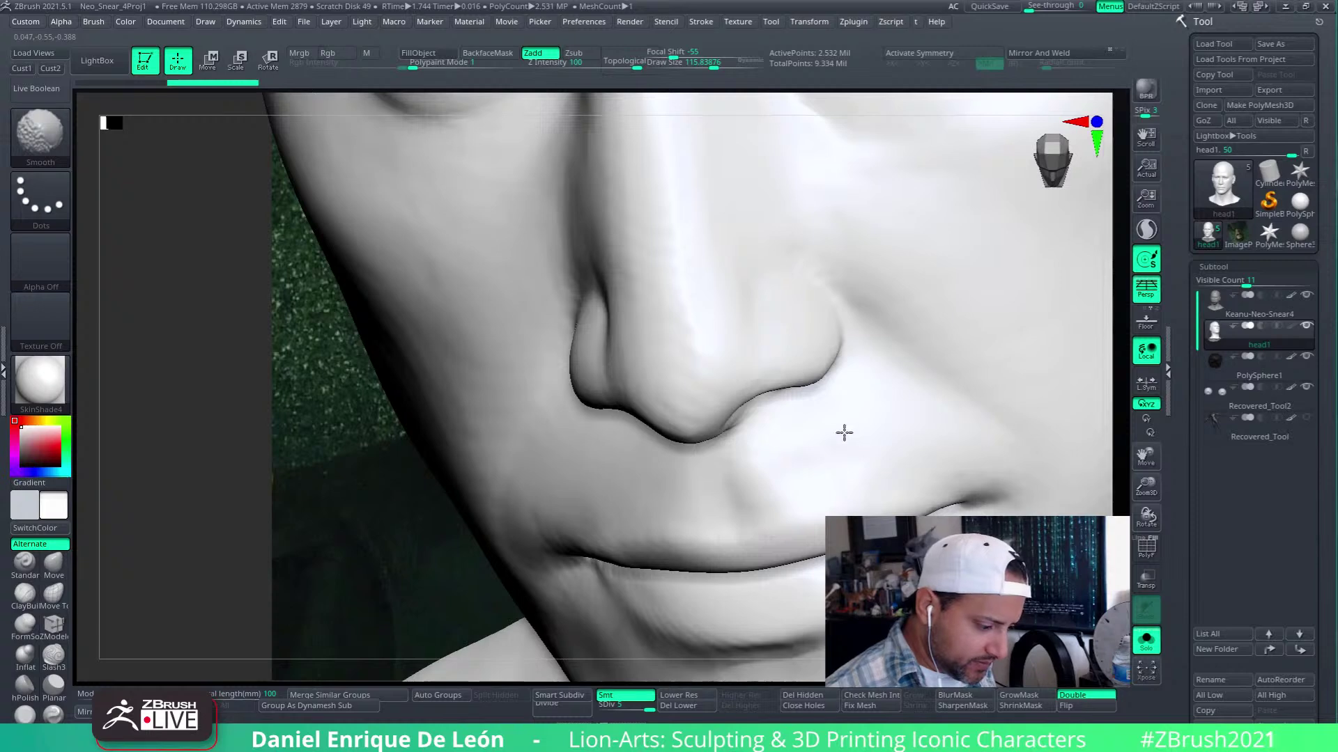
mouse_move(843, 432)
right_down()
mouse_move(857, 404)
mouse_move(911, 478)
mouse_move(881, 493)
mouse_move(1110, 427)
right_up()
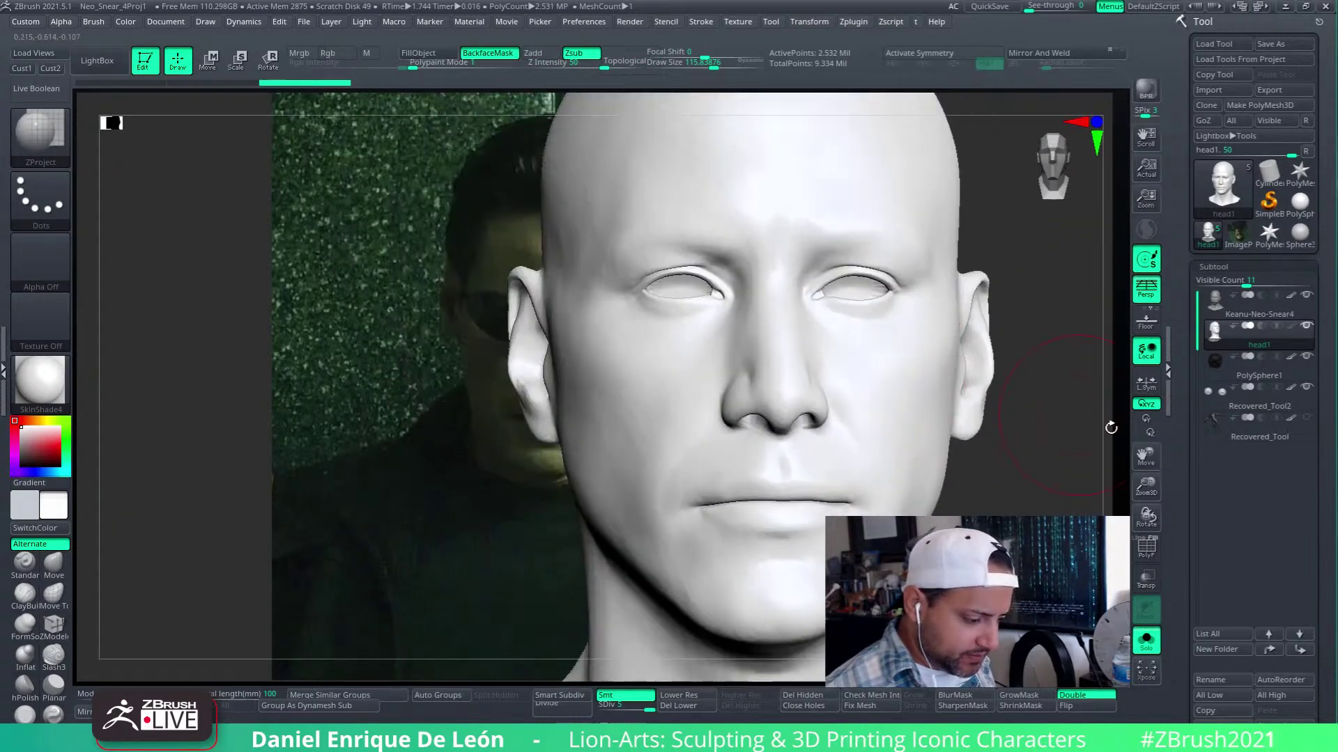
Show all subtools, reselect the sneer head, and project and smooth the skin around the character's right inner eye corner
click(1138, 651)
alt+click(931, 418)
mouse_move(937, 432)
right_down()
mouse_move(875, 447)
mouse_move(920, 446)
mouse_move(926, 418)
mouse_move(902, 374)
mouse_move(852, 446)
right_up()
mouse_move(852, 446)
ctrl+right_down()
mouse_move(836, 508)
mouse_move(851, 452)
ctrl+right_up()
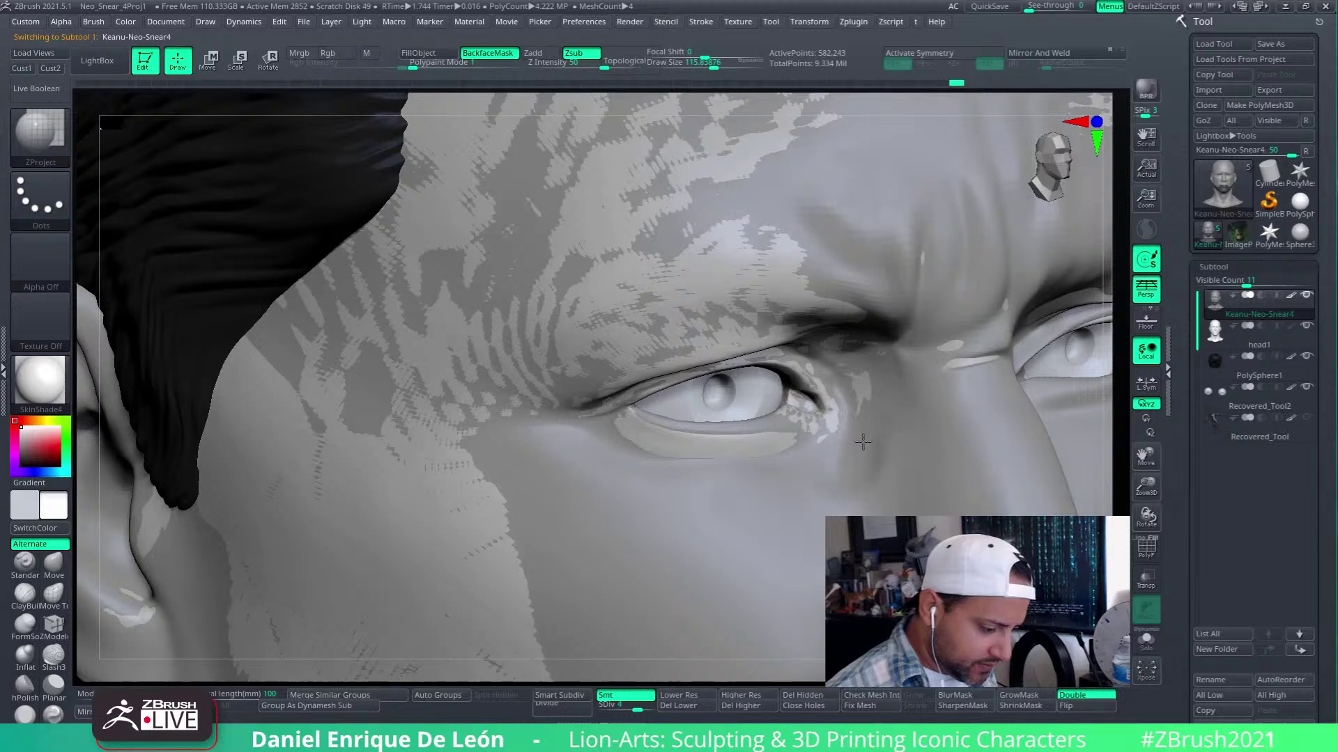
key(shift)
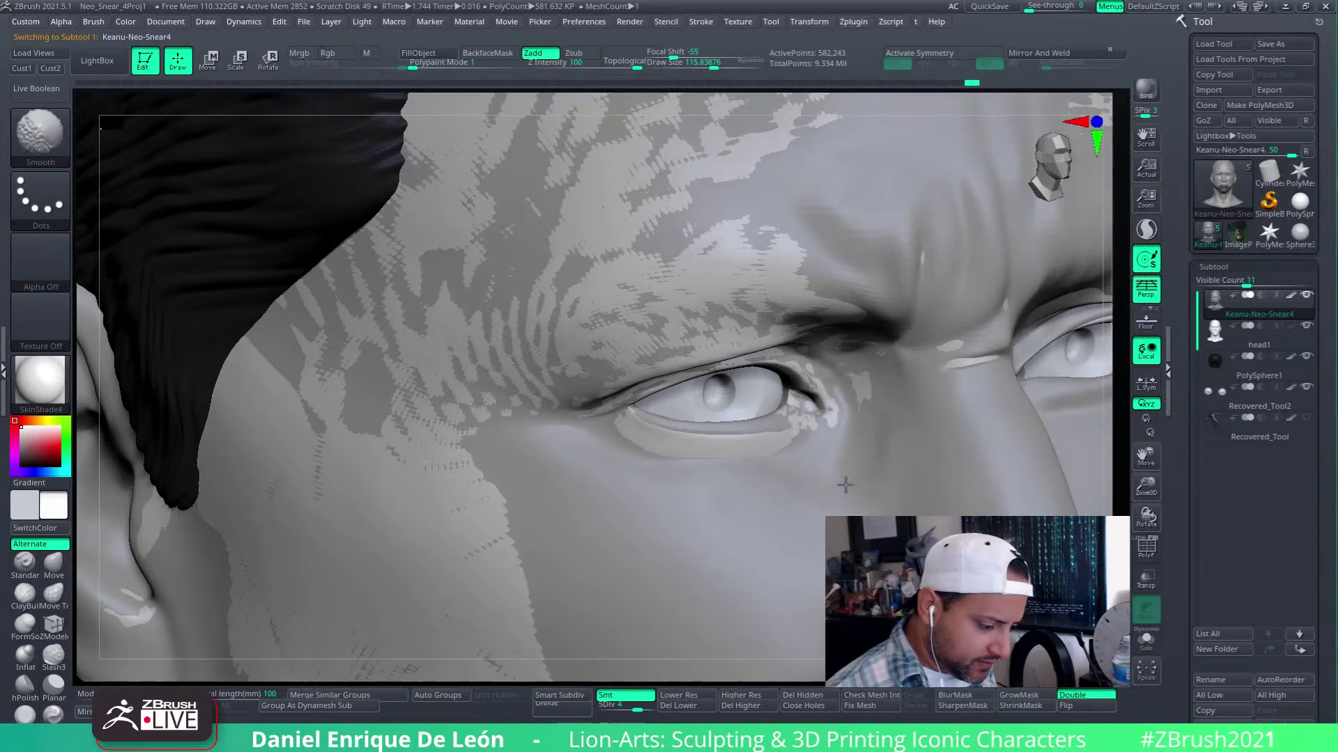
ctrl+right_drag(846, 485, 827, 480)
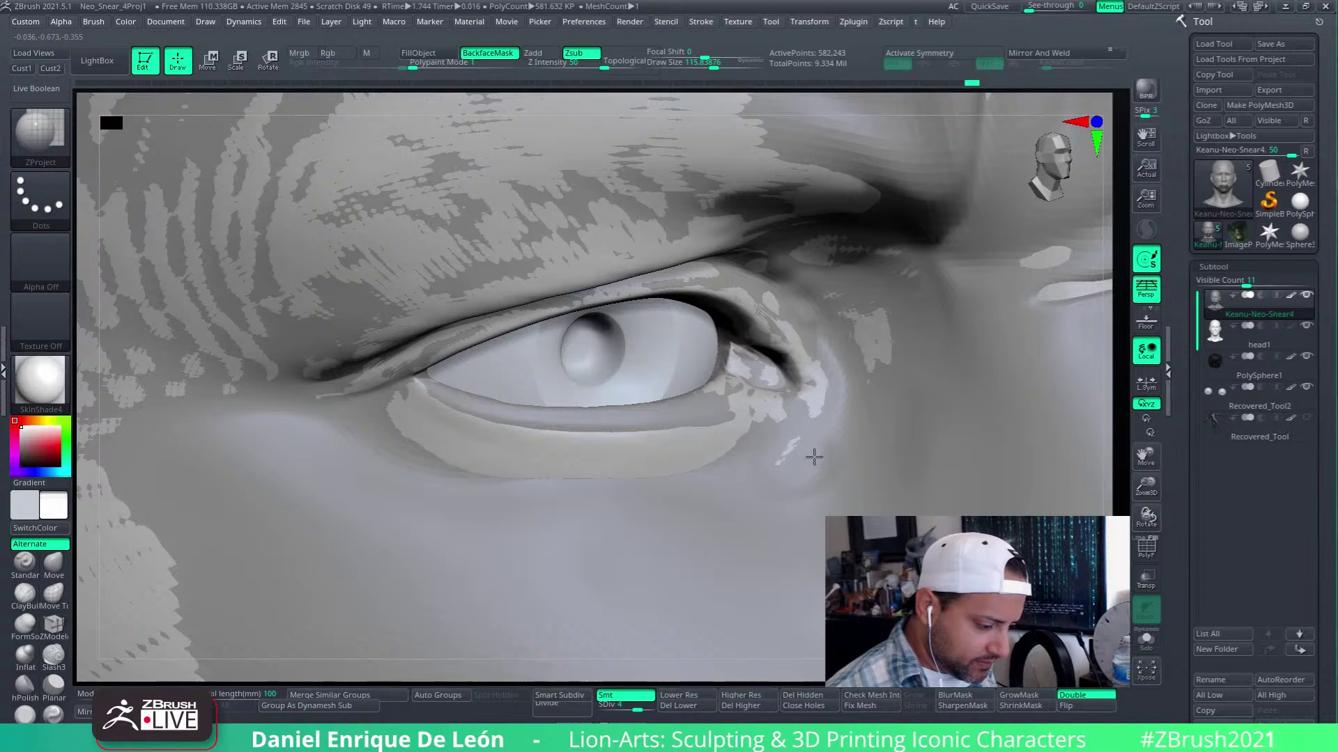
key(shift)
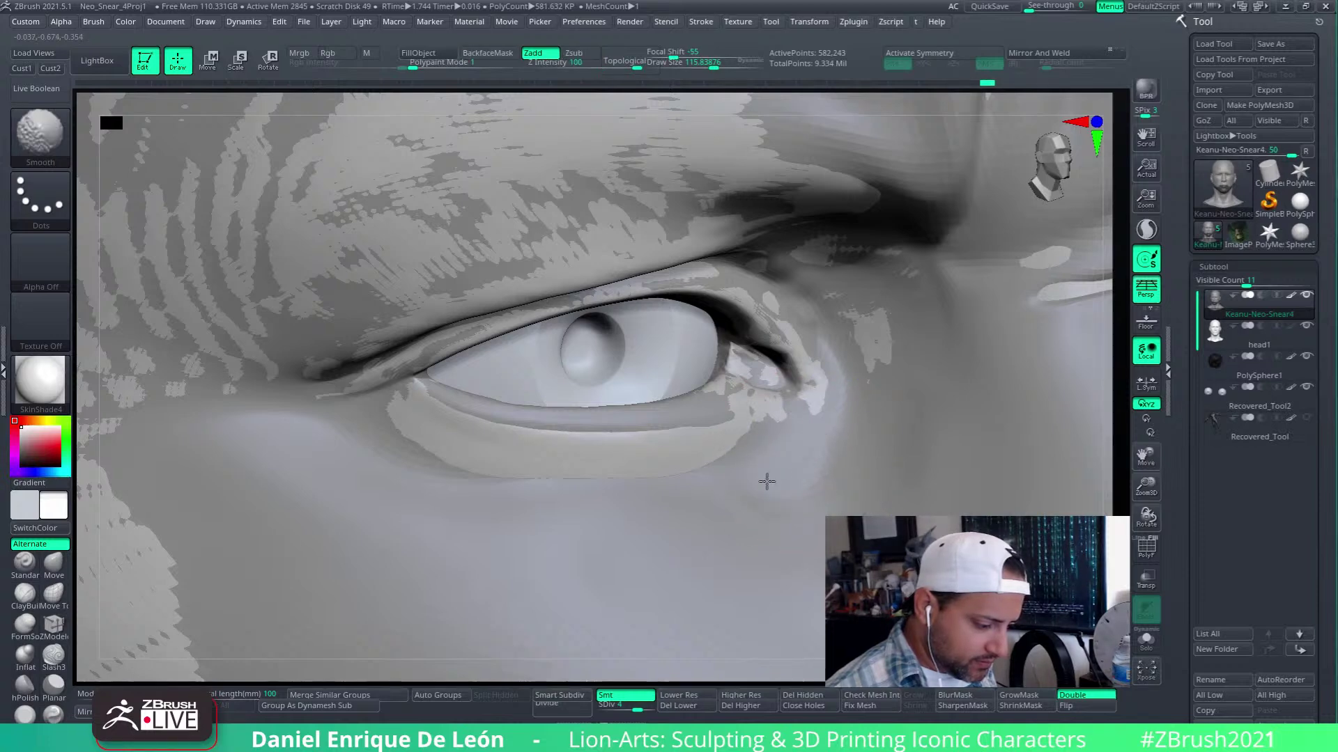
mouse_move(845, 487)
ctrl+right_down()
mouse_move(832, 418)
mouse_move(864, 400)
mouse_move(856, 463)
mouse_move(791, 373)
ctrl+right_up()
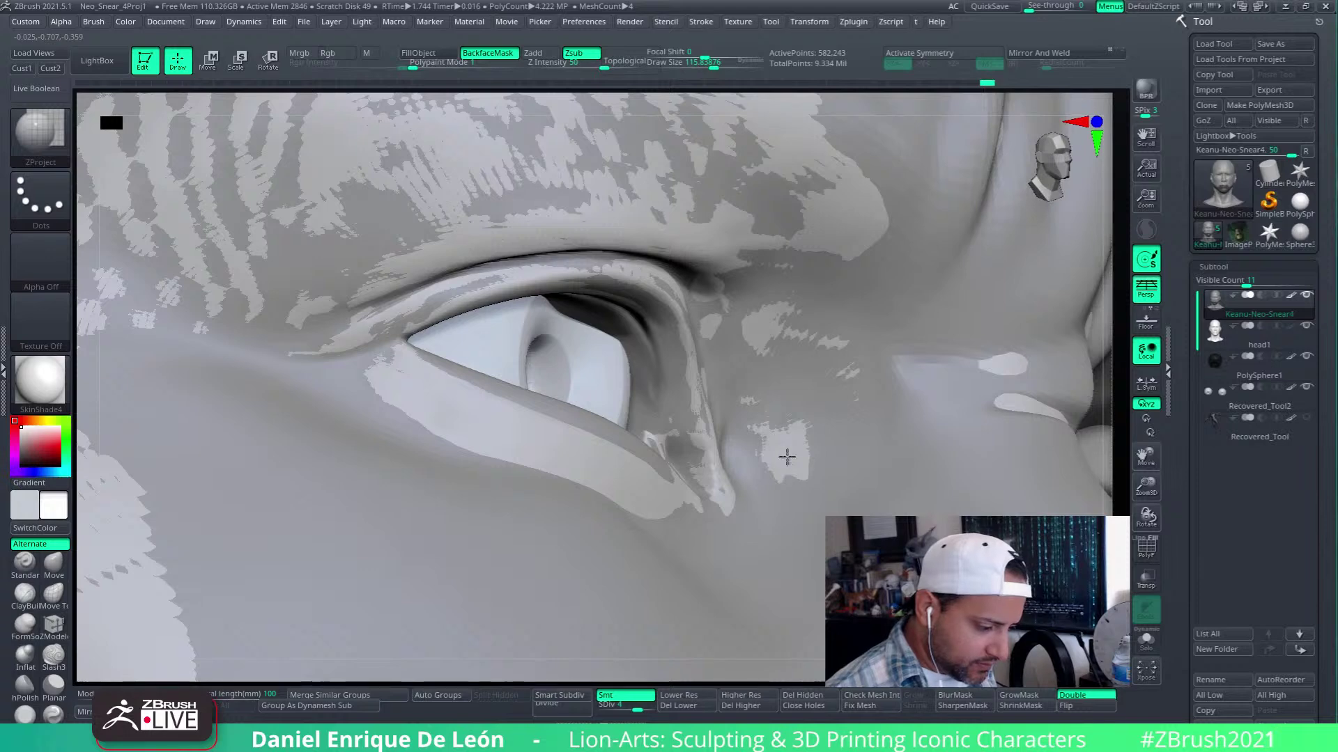
Project and smooth the inner corner of the character's left eye
right_drag(815, 565, 906, 439)
mouse_move(996, 411)
right_down()
mouse_move(949, 400)
mouse_move(983, 461)
mouse_move(980, 424)
mouse_move(1028, 446)
mouse_move(948, 416)
mouse_move(951, 401)
mouse_move(915, 448)
mouse_move(927, 385)
mouse_move(1036, 376)
mouse_move(964, 502)
mouse_move(965, 488)
right_up()
mouse_move(964, 427)
right_down()
mouse_move(919, 406)
mouse_move(920, 435)
right_up()
key(shift)
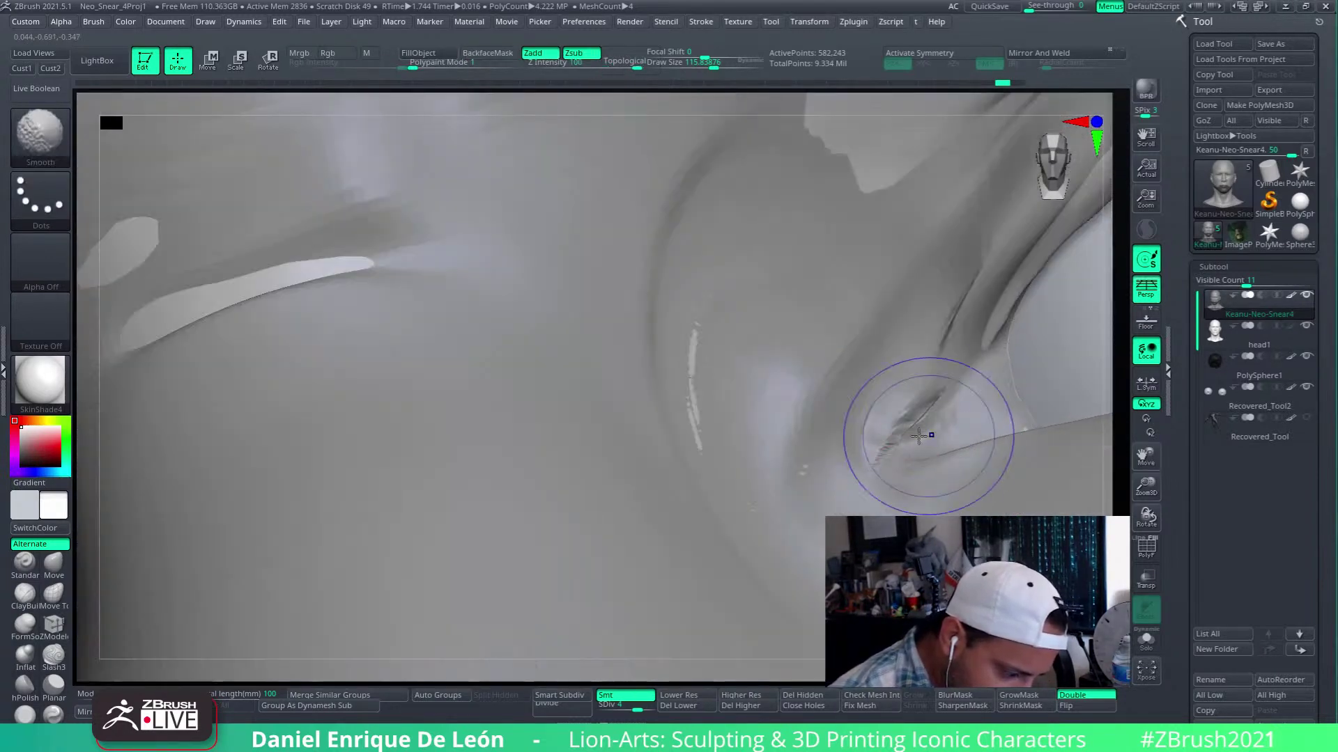
shift+drag(929, 363, 957, 312)
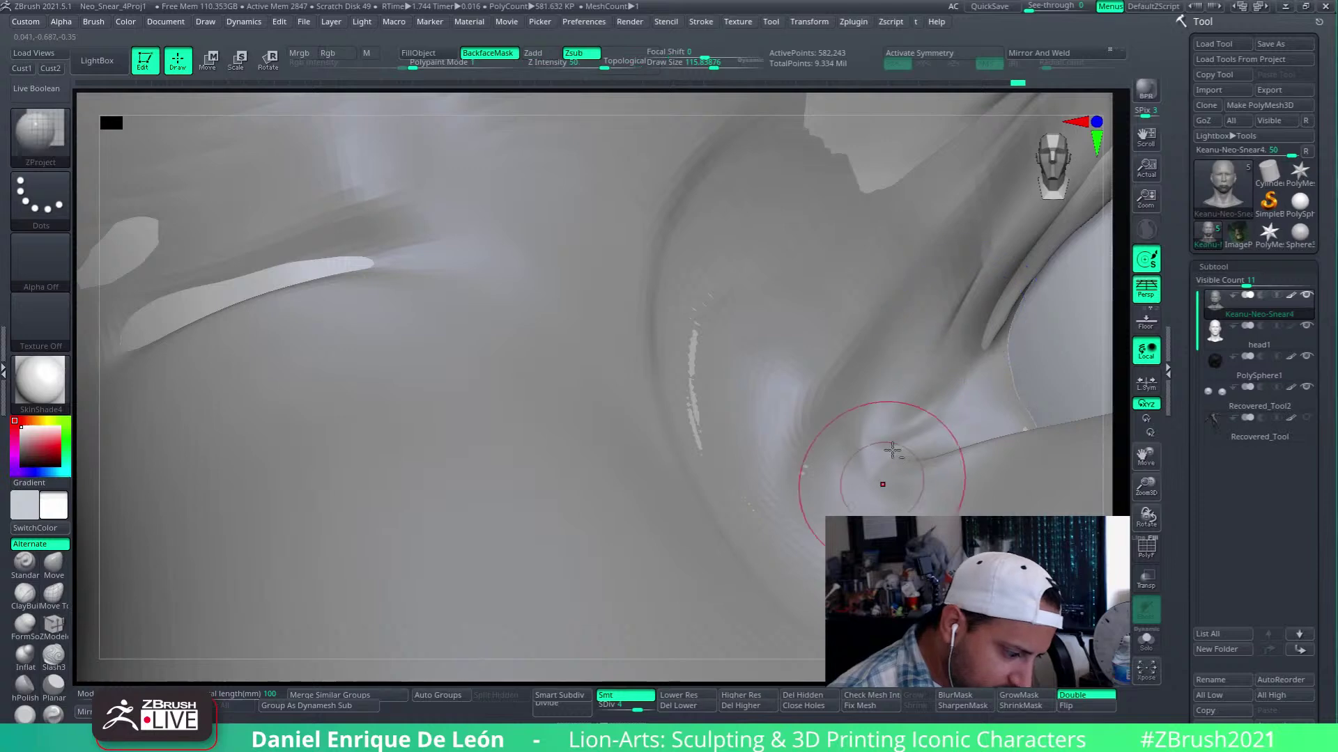
Project and smooth the side of the nose bridge beside the inner corner of the character's left eye
ctrl+right_drag(884, 484, 883, 418)
right_drag(884, 418, 899, 406)
drag(899, 406, 860, 392)
drag(865, 458, 860, 476)
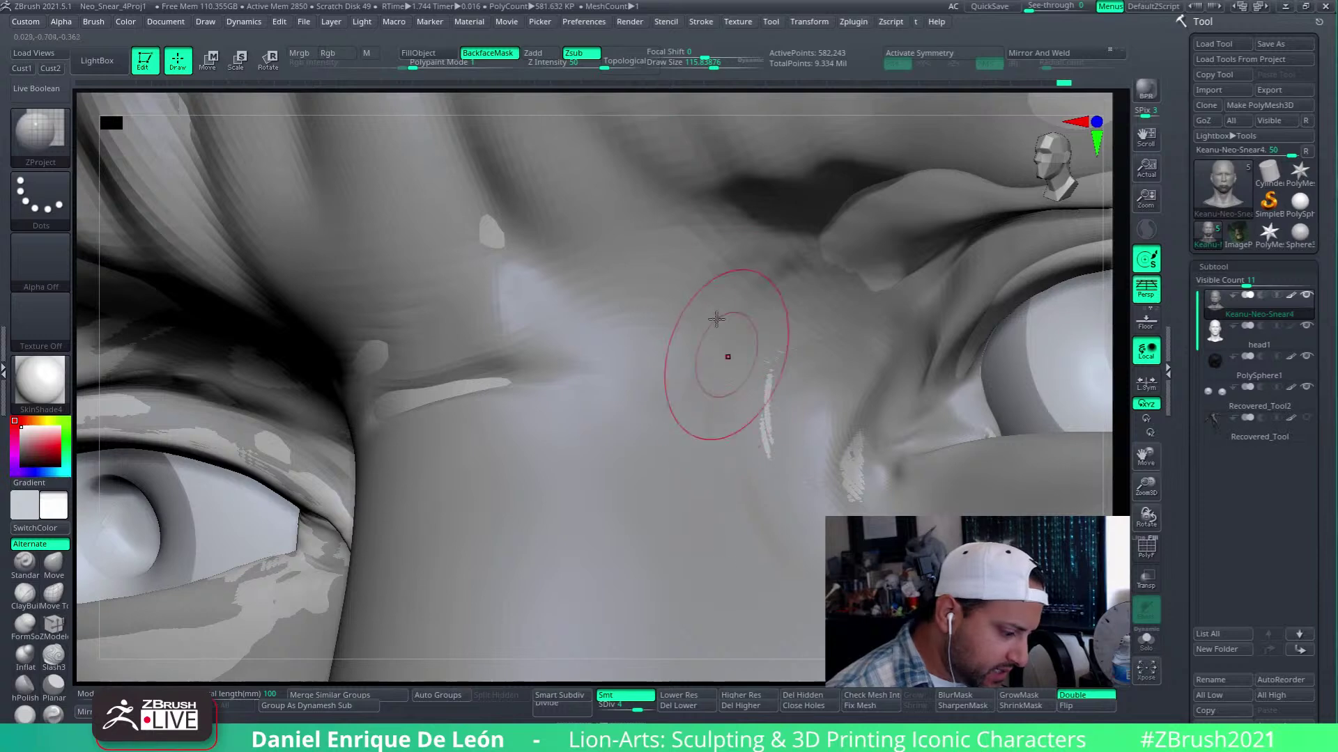
mouse_move(749, 434)
mouse_down()
mouse_move(703, 336)
mouse_move(758, 482)
mouse_up()
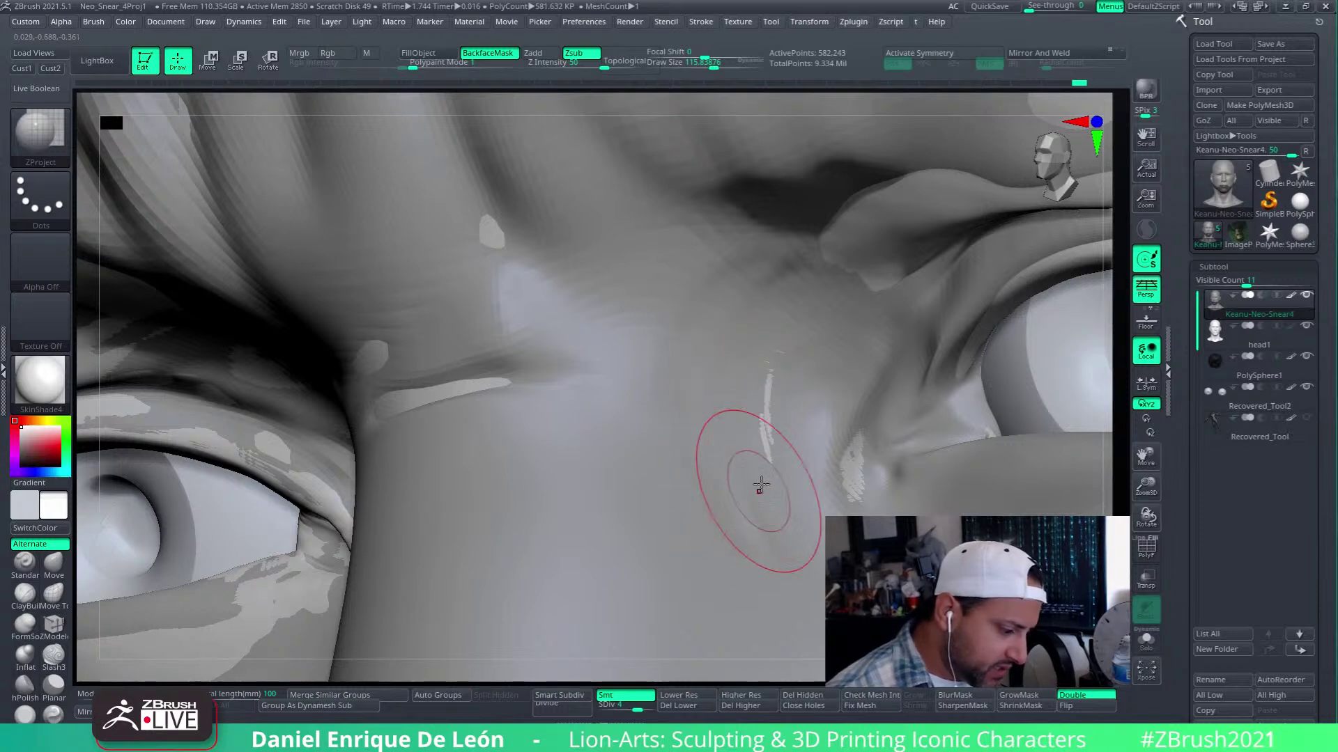
alt+right_drag(759, 483, 784, 362)
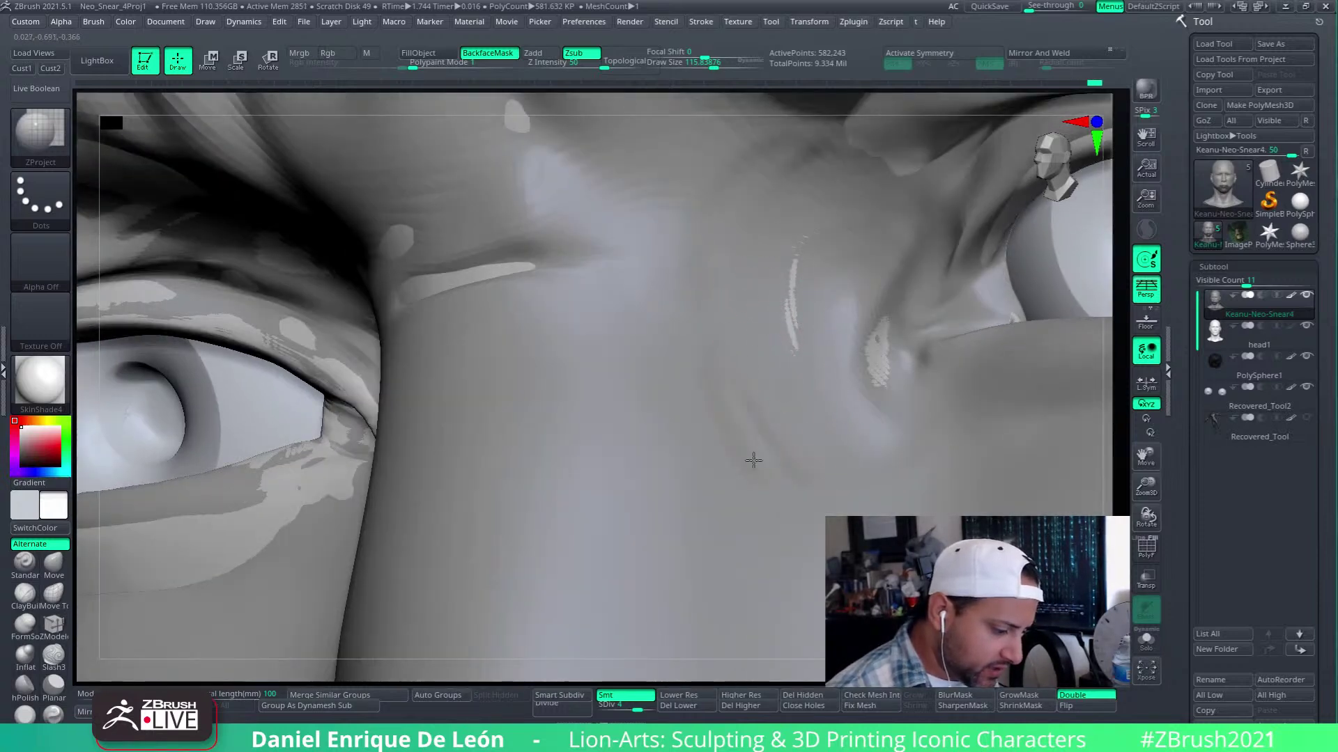
key(shift)
alt+right_drag(794, 366, 791, 209)
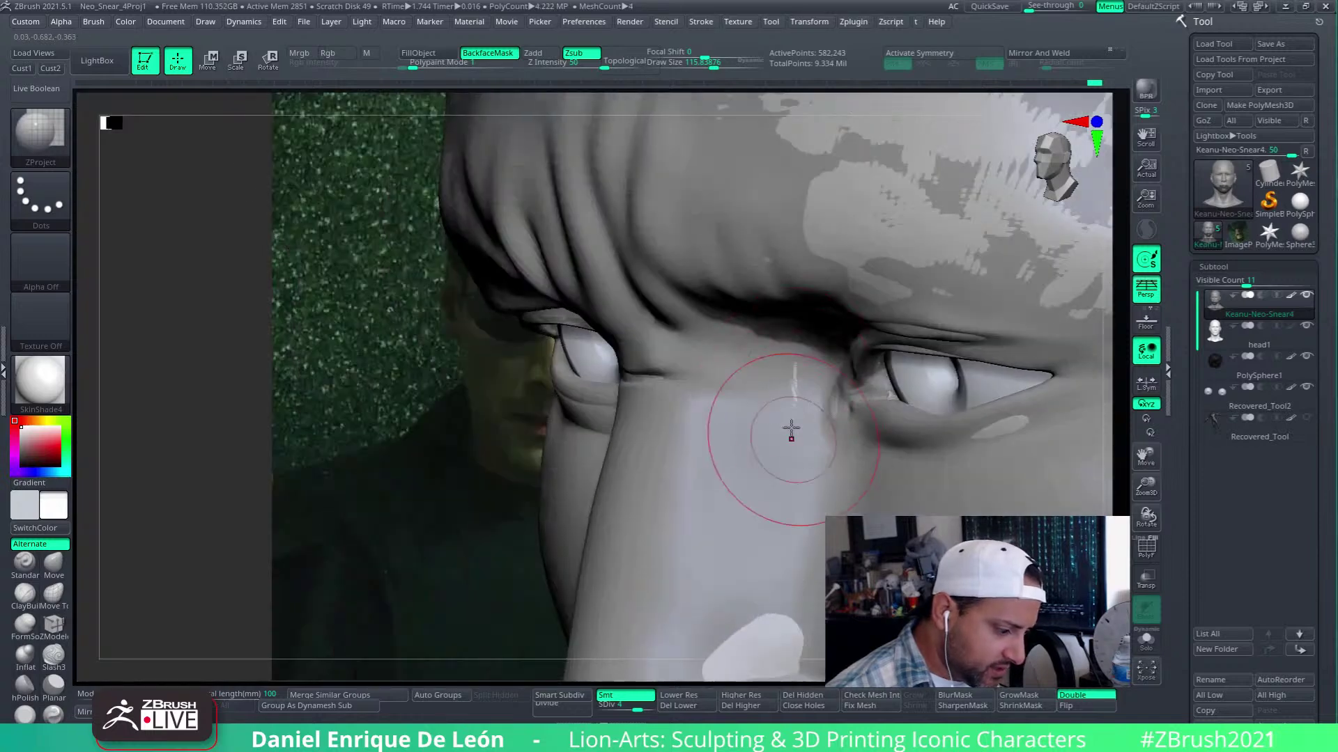
Project and smooth the remaining streaks on the upper nose bridge beside the character's left eye
mouse_move(791, 433)
right_down()
mouse_move(834, 332)
mouse_move(794, 387)
mouse_move(702, 425)
right_up()
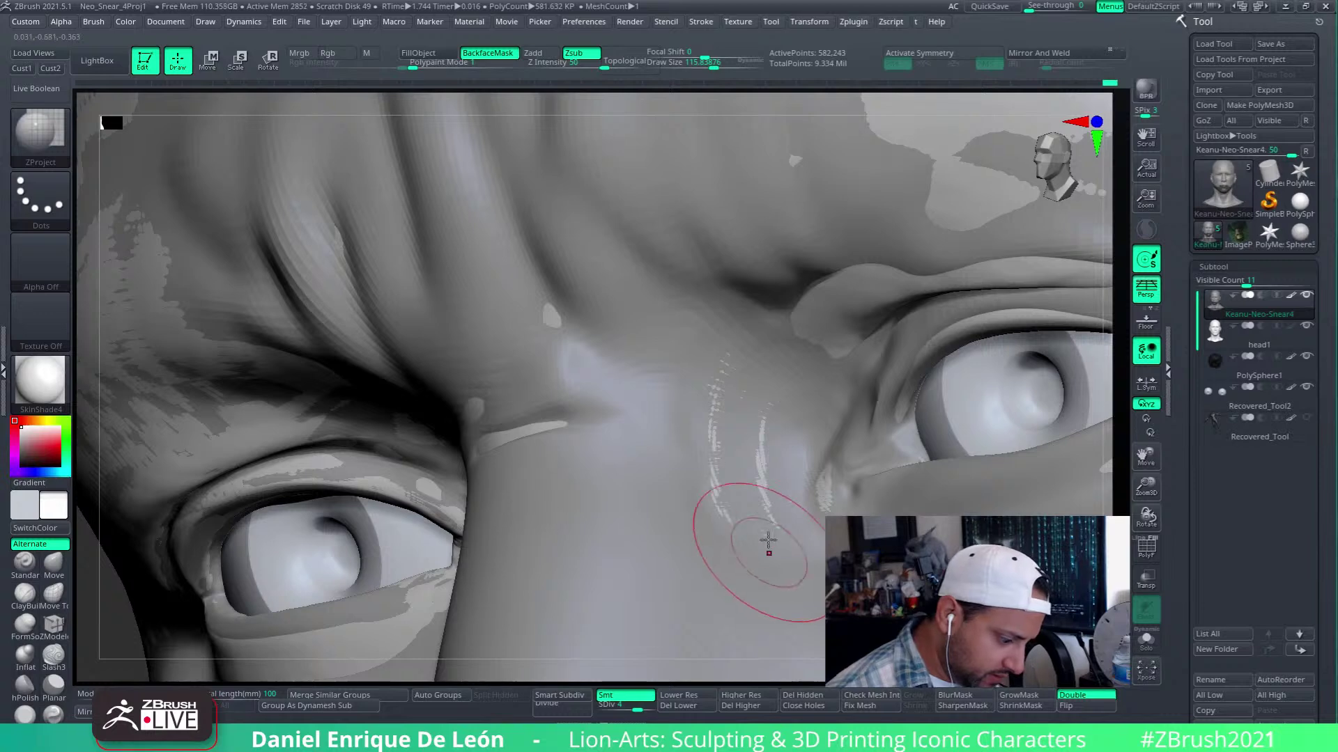
right_drag(768, 541, 751, 389)
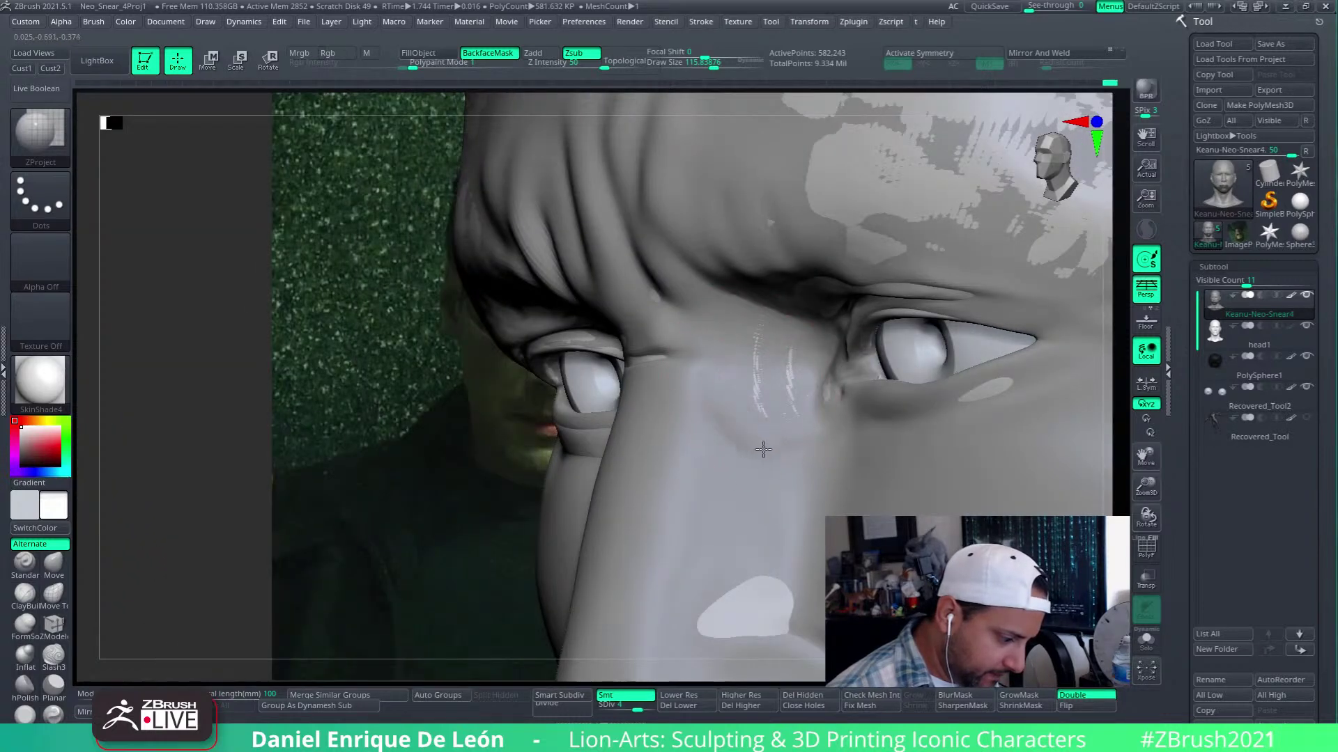
right_drag(807, 465, 784, 474)
mouse_move(784, 474)
shift+mouse_down()
mouse_move(744, 453)
mouse_move(794, 459)
shift+mouse_up()
right_drag(794, 460, 765, 446)
shift+drag(798, 445, 808, 406)
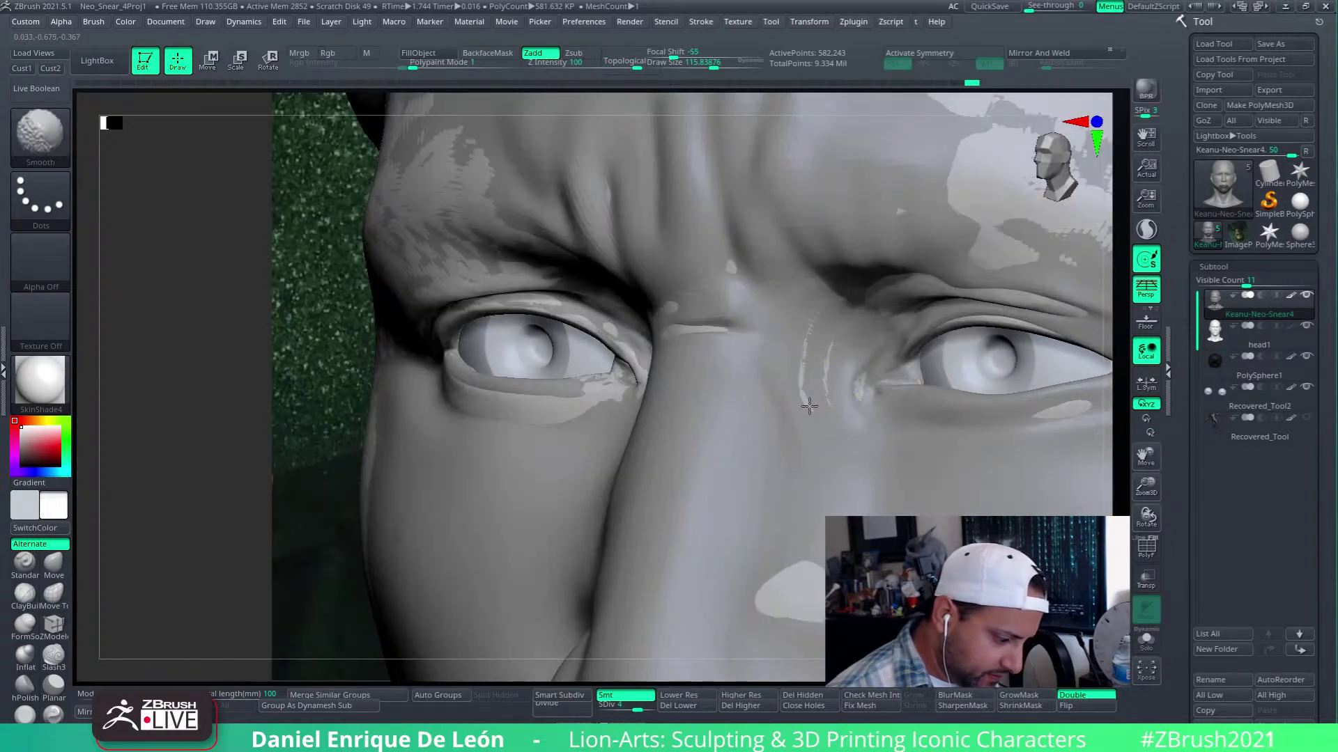
Project and smooth the skin between the inner corner of the character's right eye and the nose bridge
mouse_move(810, 410)
right_down()
mouse_move(846, 425)
mouse_move(867, 478)
mouse_move(866, 418)
mouse_move(809, 383)
mouse_move(770, 379)
mouse_move(769, 398)
mouse_move(971, 298)
mouse_move(834, 397)
right_up()
right_drag(885, 342, 862, 364)
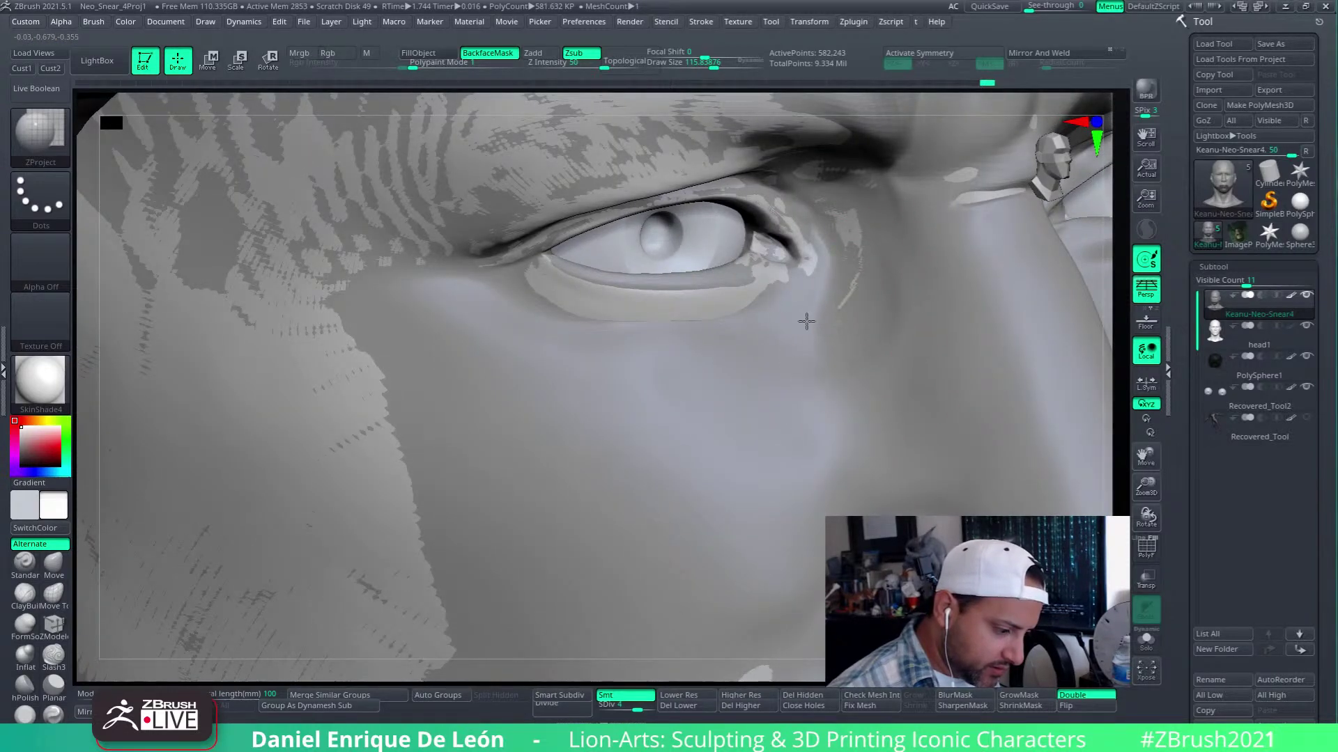
right_drag(868, 313, 840, 296)
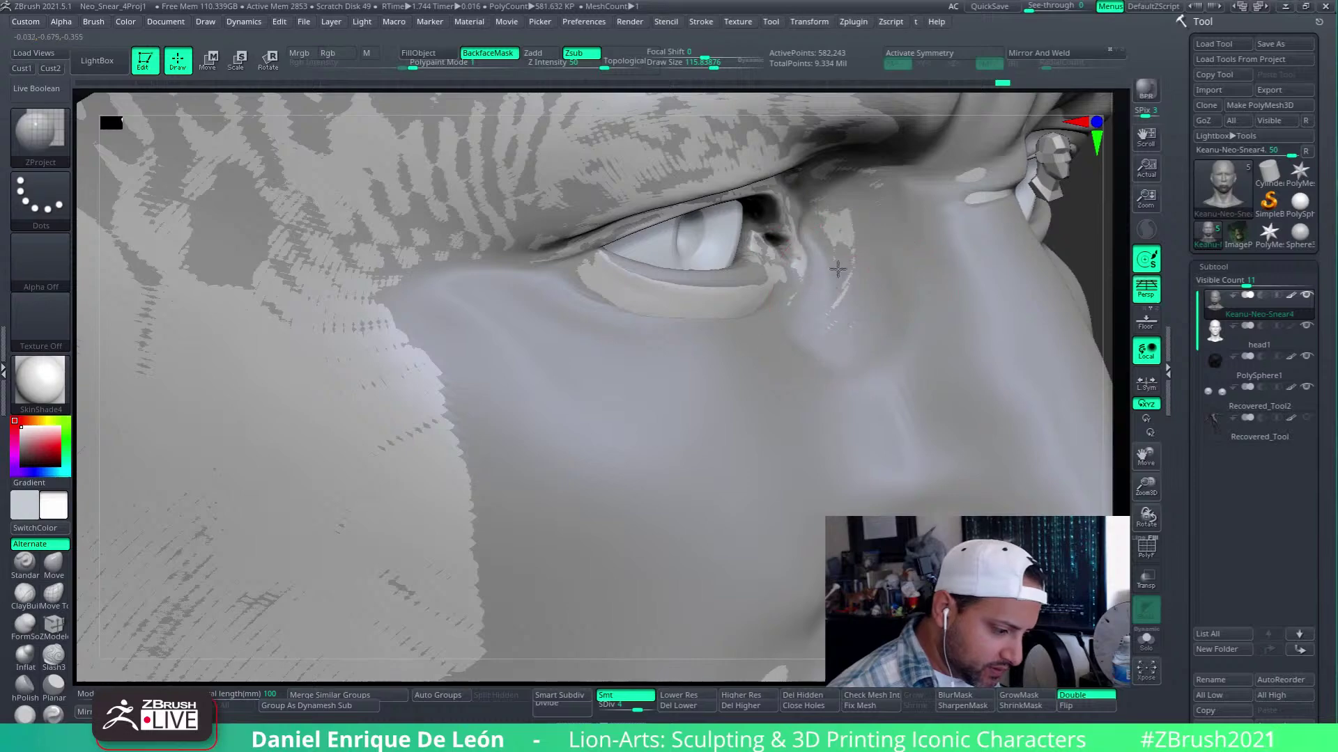
key(shift)
shift+drag(847, 273, 841, 241)
ctrl+right_drag(841, 240, 853, 348)
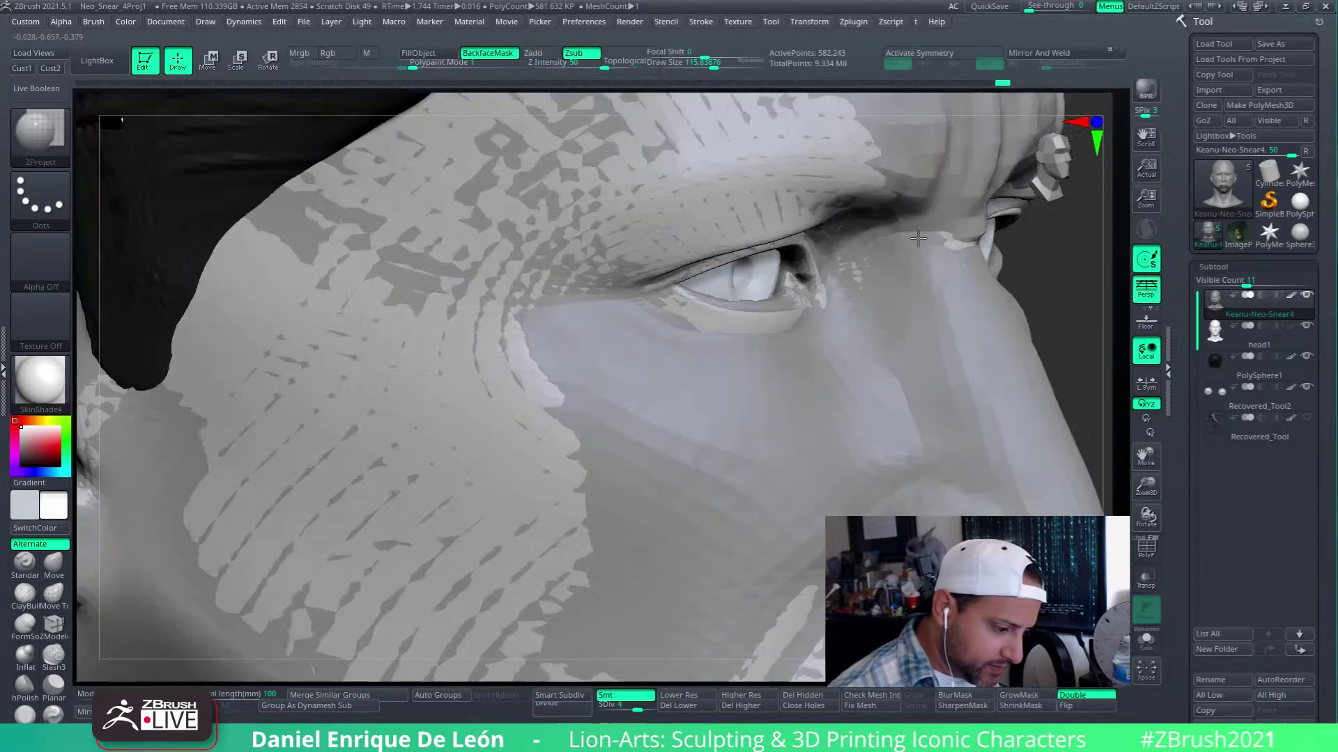
Project and smooth the fold where the left side of the character's nose meets the cheek
mouse_move(1087, 418)
right_down()
mouse_move(1009, 433)
mouse_move(911, 361)
right_up()
mouse_move(910, 423)
alt+right_down()
mouse_move(877, 354)
mouse_move(866, 379)
alt+right_up()
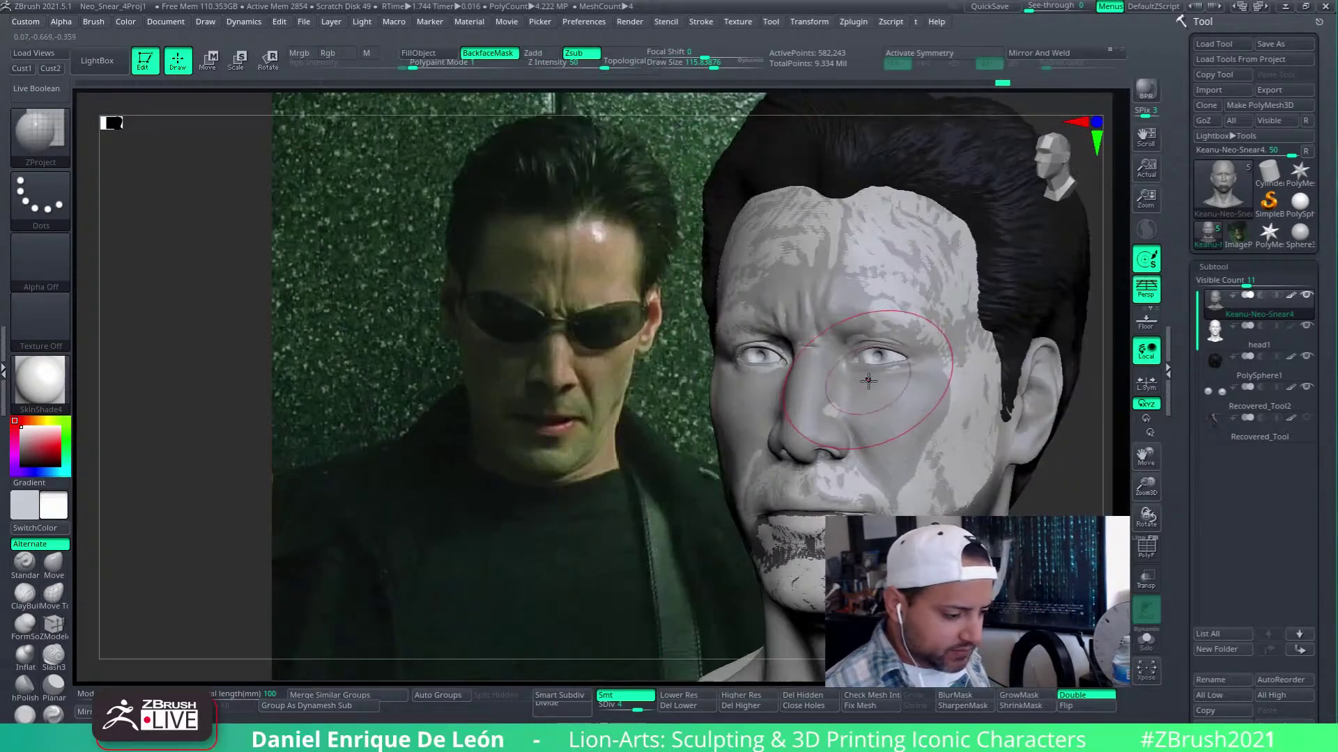
mouse_move(954, 411)
right_down()
mouse_move(888, 427)
mouse_move(914, 435)
mouse_move(854, 395)
mouse_move(788, 391)
right_up()
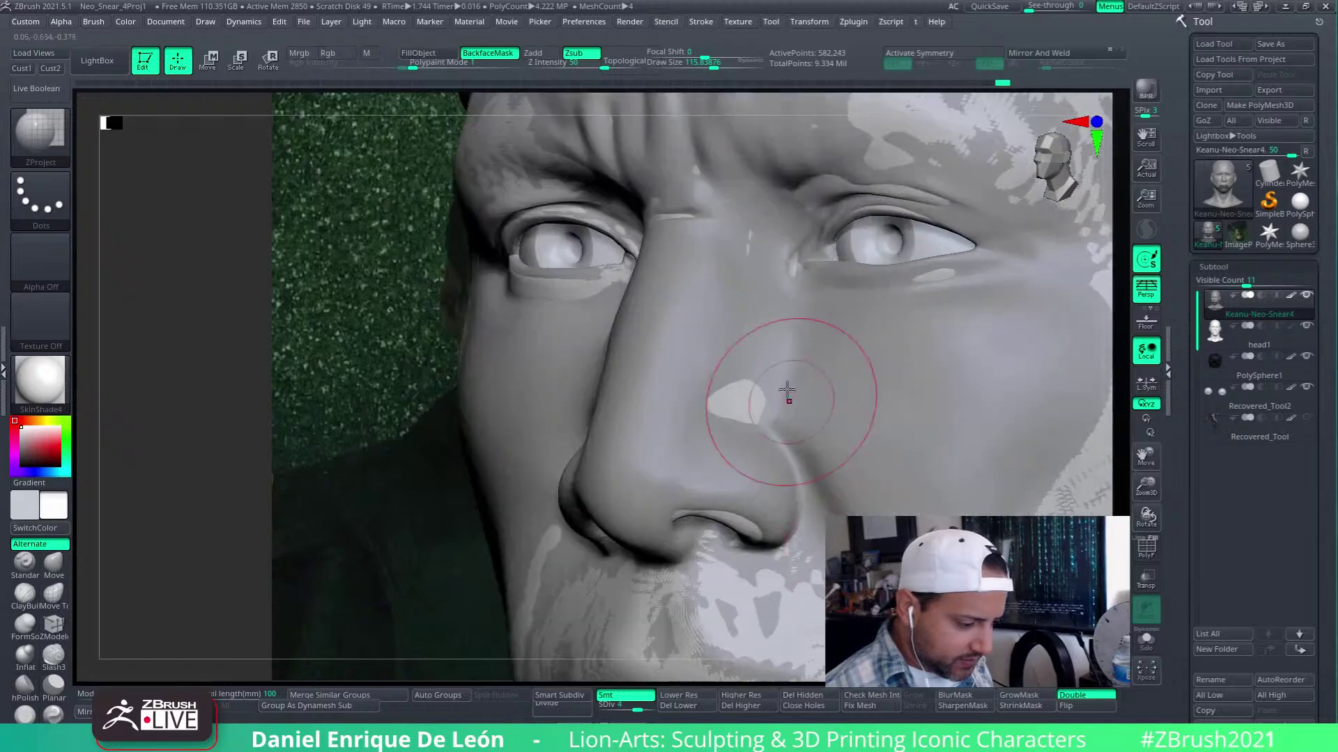
key(shift)
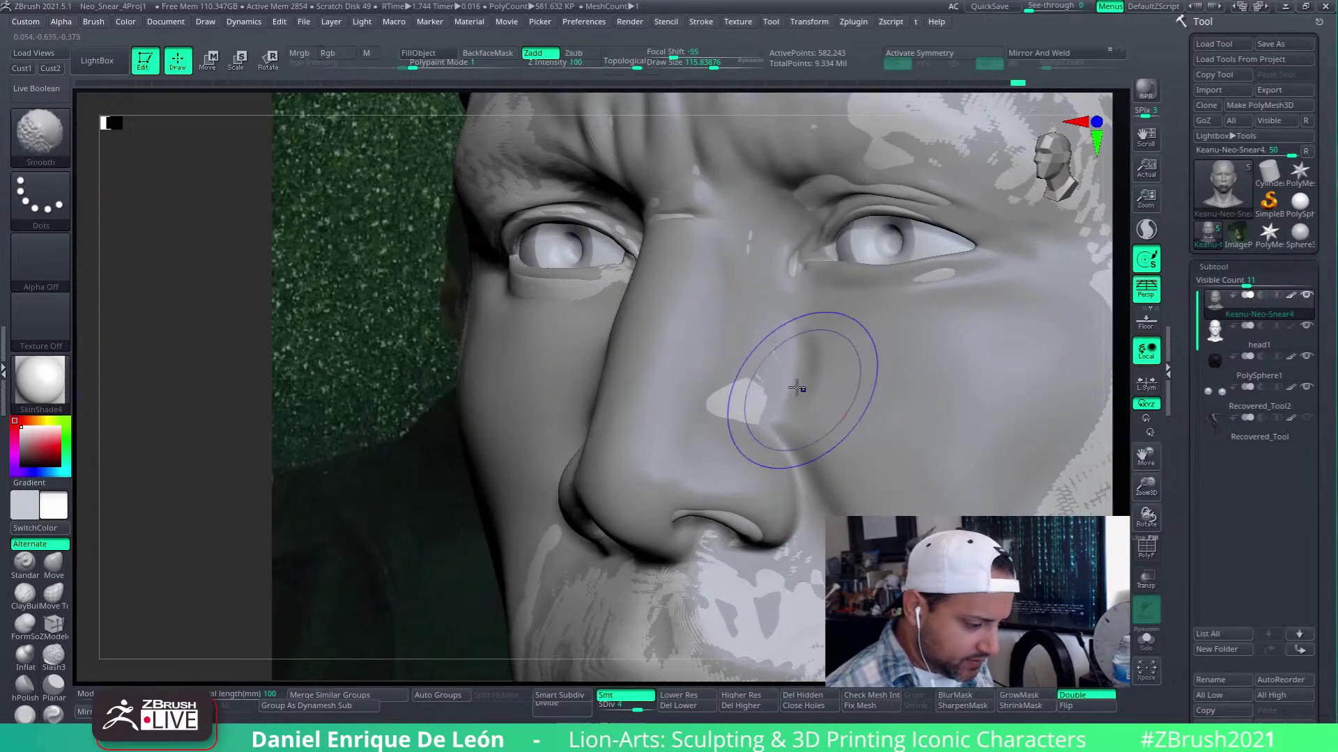
mouse_move(822, 445)
right_down()
mouse_move(905, 457)
mouse_move(893, 425)
mouse_move(905, 471)
mouse_move(884, 502)
right_up()
right_drag(877, 402, 811, 404)
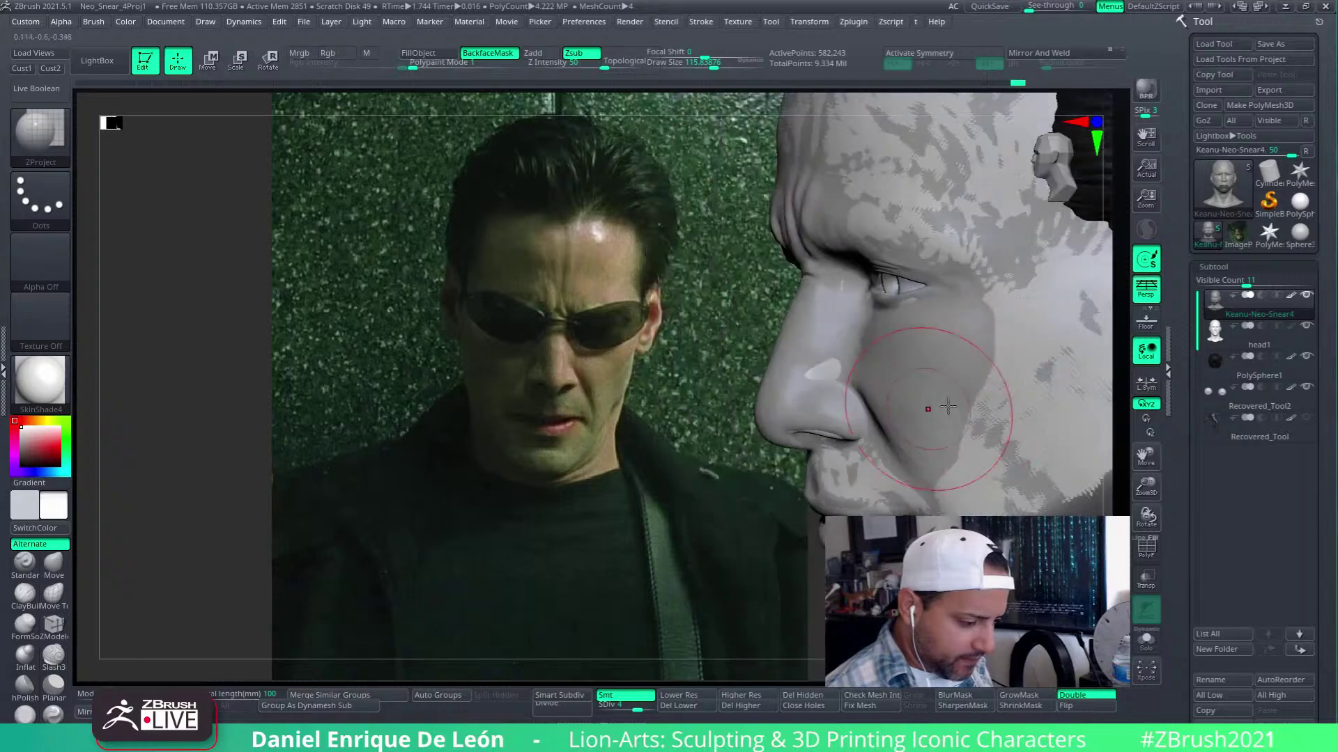
Display the sneer head with polygroup colours and ghost transparency, and examine the nose and nostrils up close
right_drag(999, 418, 947, 420)
click(1146, 551)
click(1146, 578)
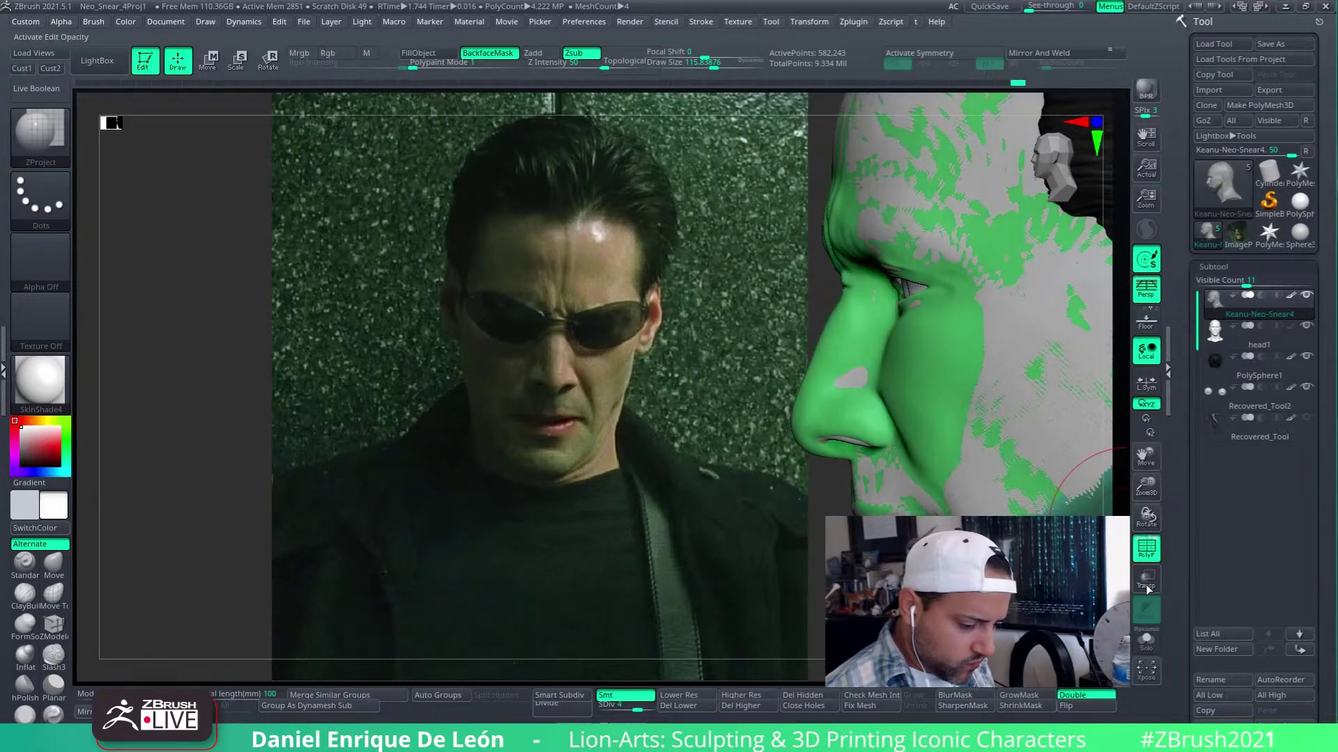
mouse_move(1146, 578)
right_down()
mouse_move(976, 446)
mouse_move(950, 478)
mouse_move(949, 404)
mouse_move(930, 418)
right_up()
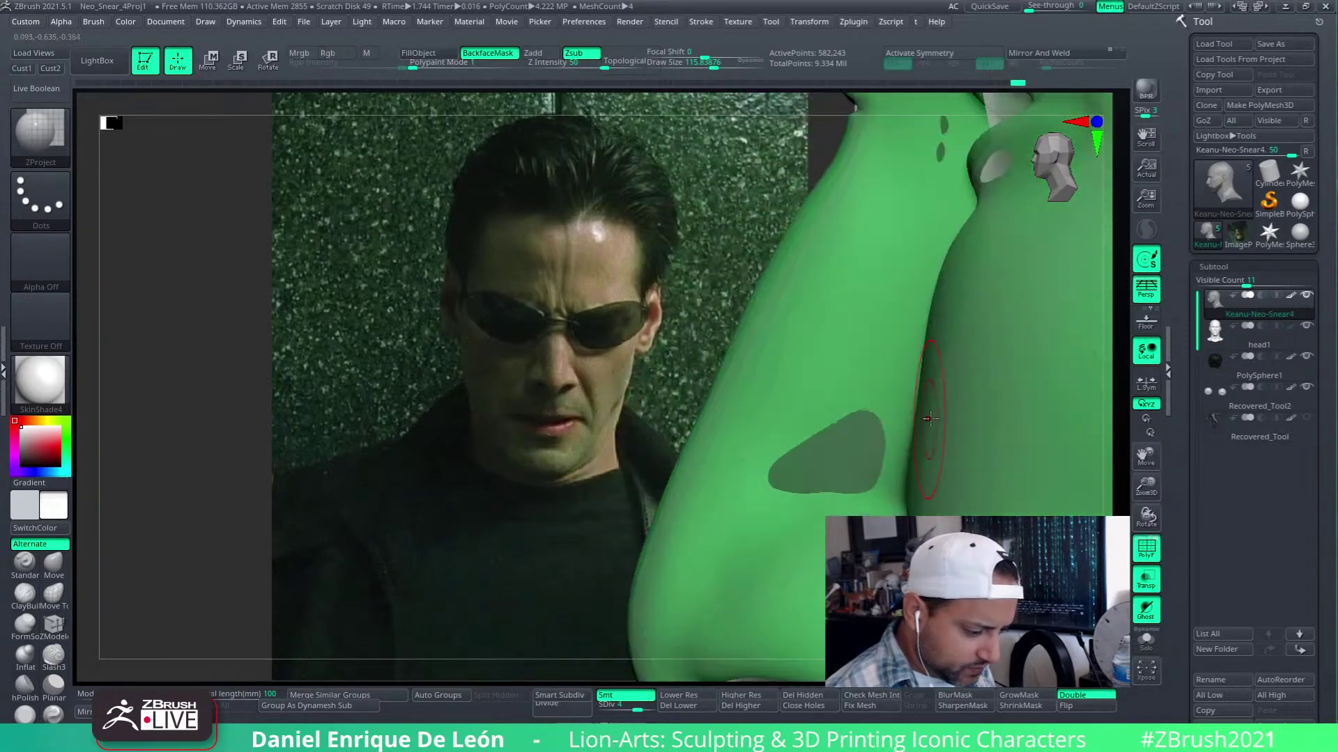
mouse_move(849, 399)
right_down()
mouse_move(899, 263)
mouse_move(893, 320)
right_up()
mouse_move(871, 390)
right_down()
mouse_move(857, 299)
mouse_move(865, 319)
right_up()
mouse_move(693, 576)
right_down()
mouse_move(911, 289)
mouse_move(955, 299)
mouse_move(901, 307)
mouse_move(928, 383)
mouse_move(920, 321)
mouse_move(764, 362)
right_up()
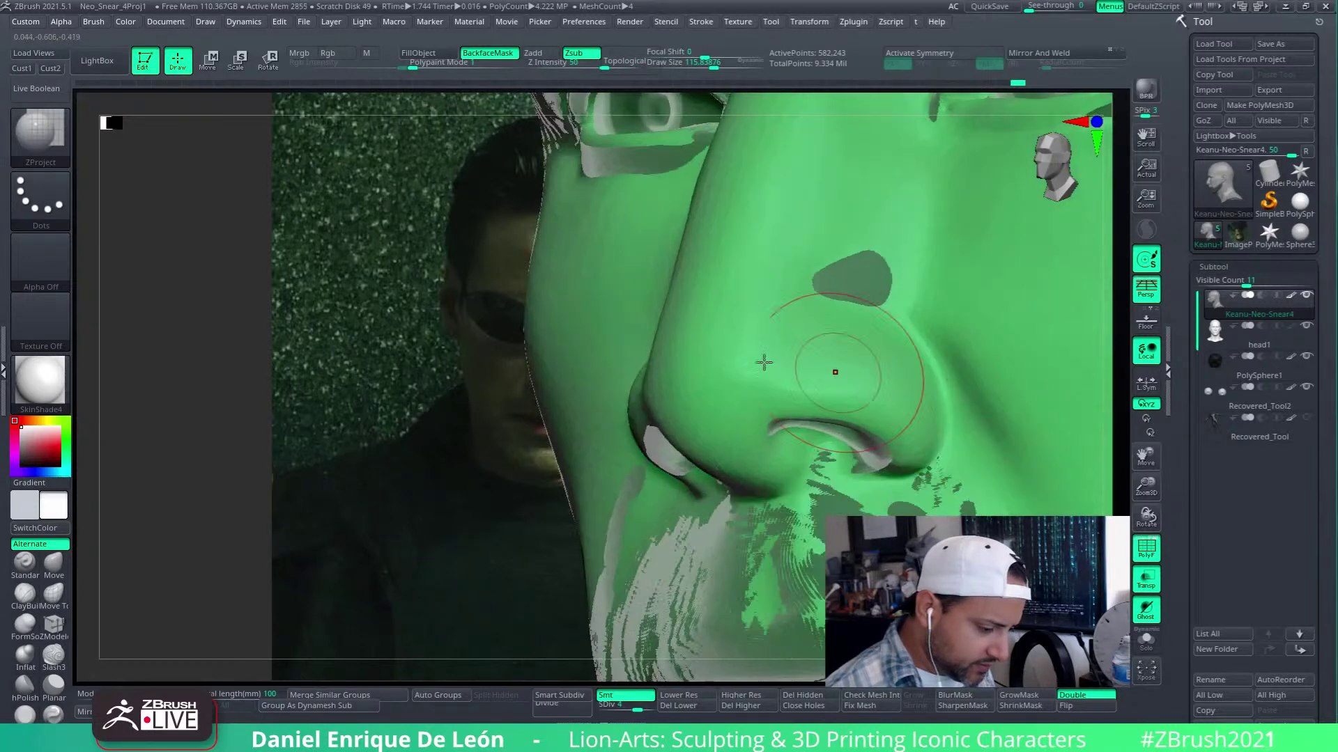
Return to the first stored view, turn off transparency and polygroup colours, and isolate the sneer head over the reference photo
click(23, 69)
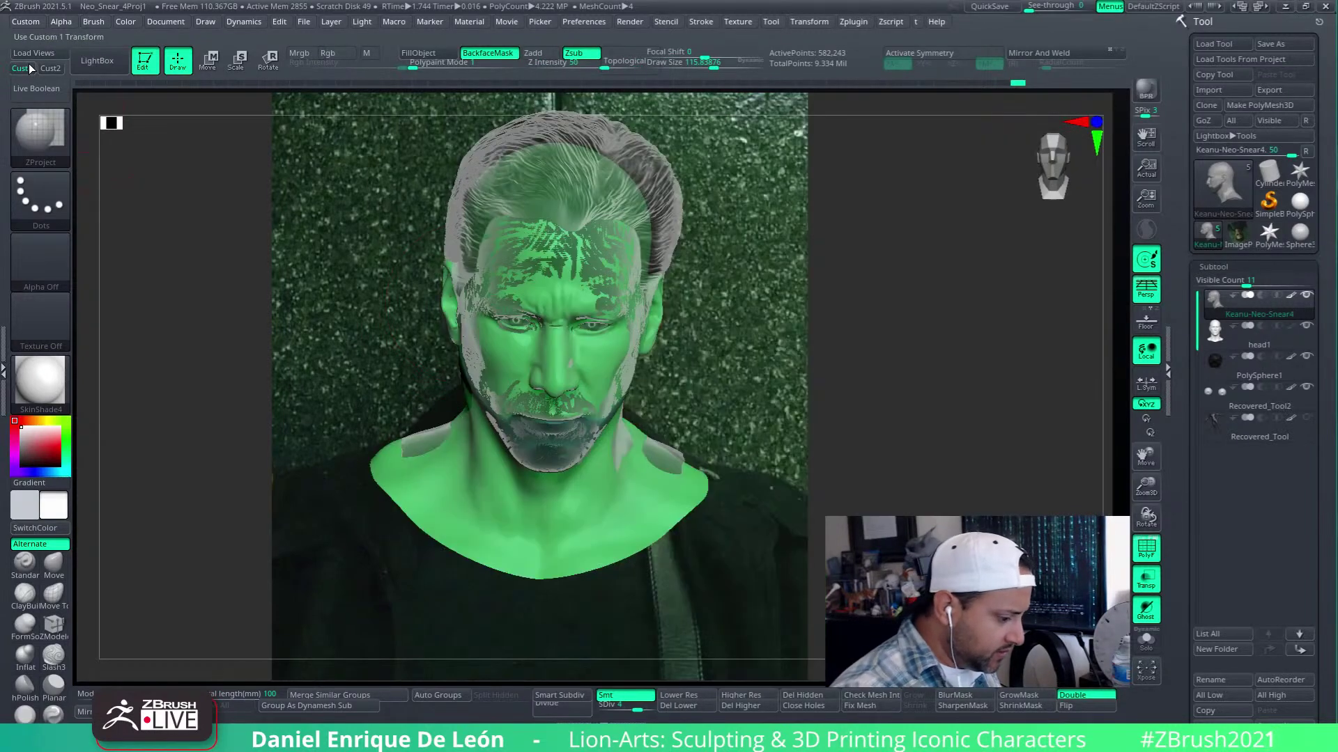
click(1147, 582)
click(1146, 638)
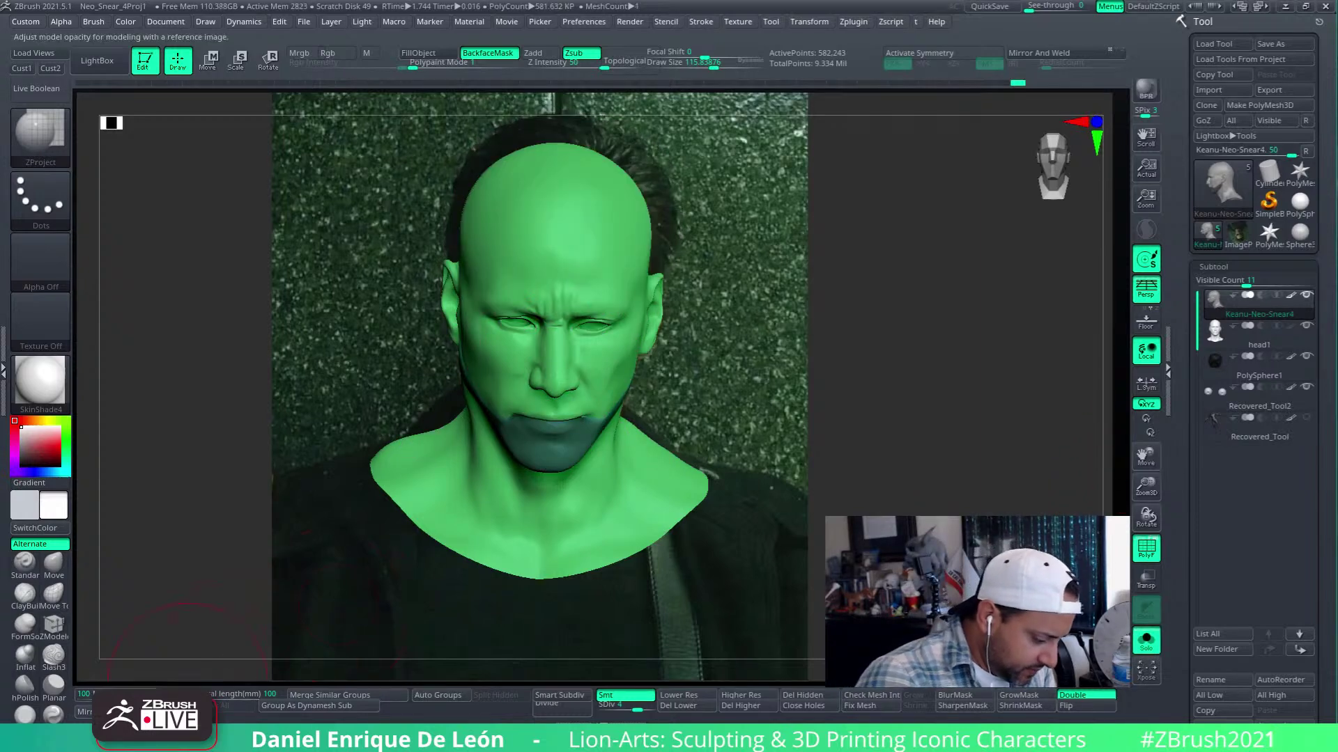
click(183, 695)
click(1146, 549)
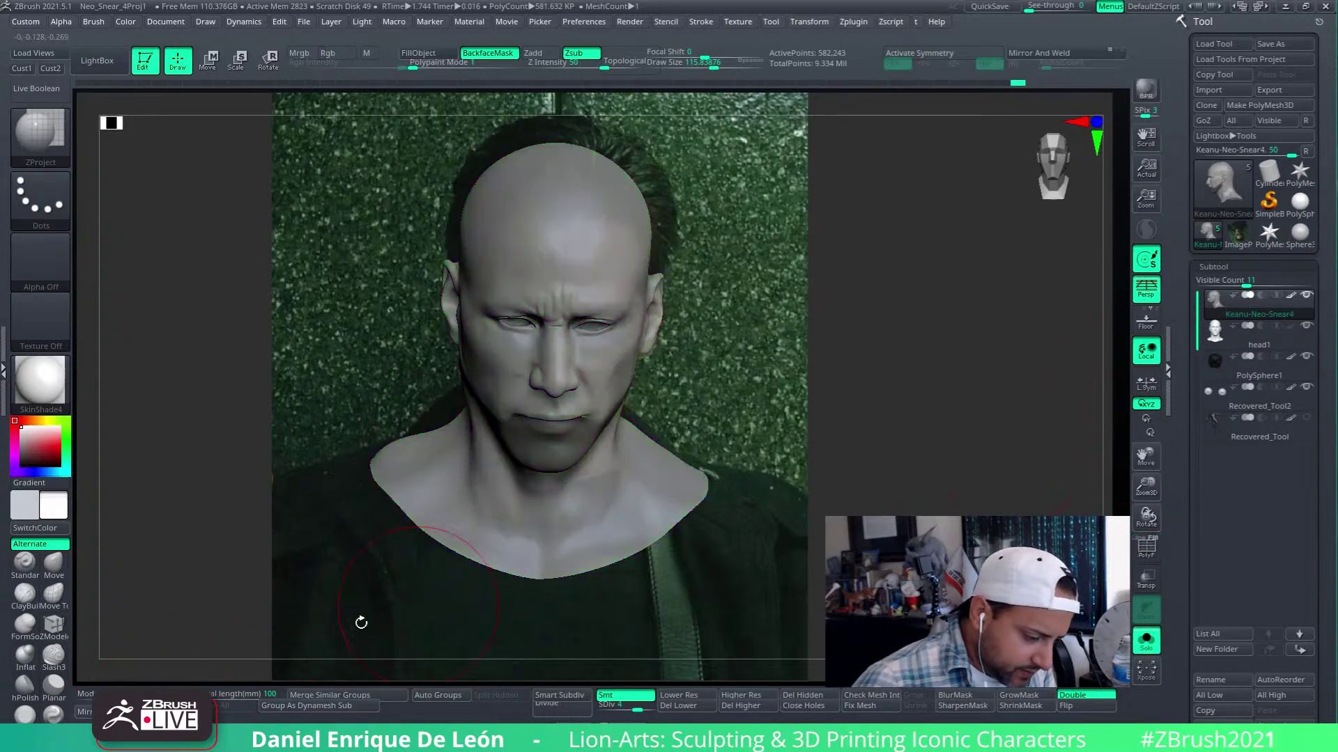
Set the model's opacity to 44 for comparing the isolated head with the reference photo
click(136, 695)
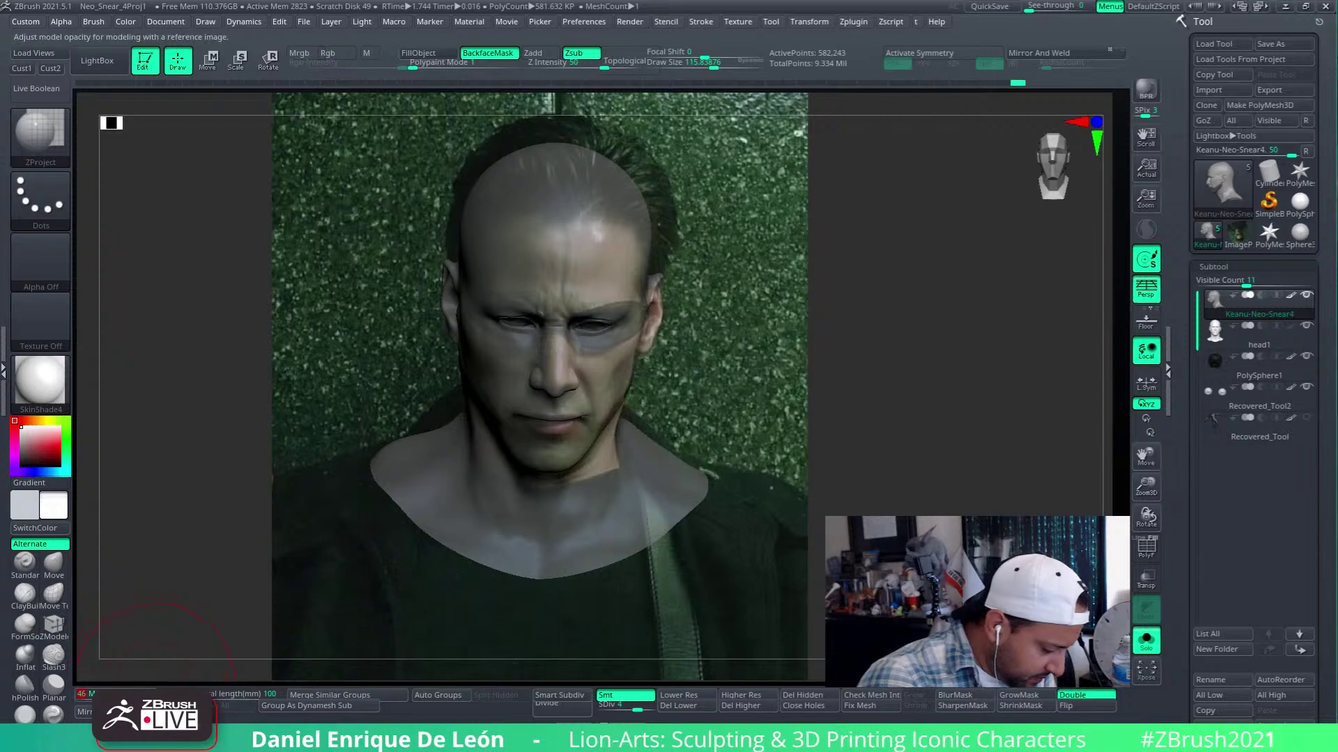
click(111, 695)
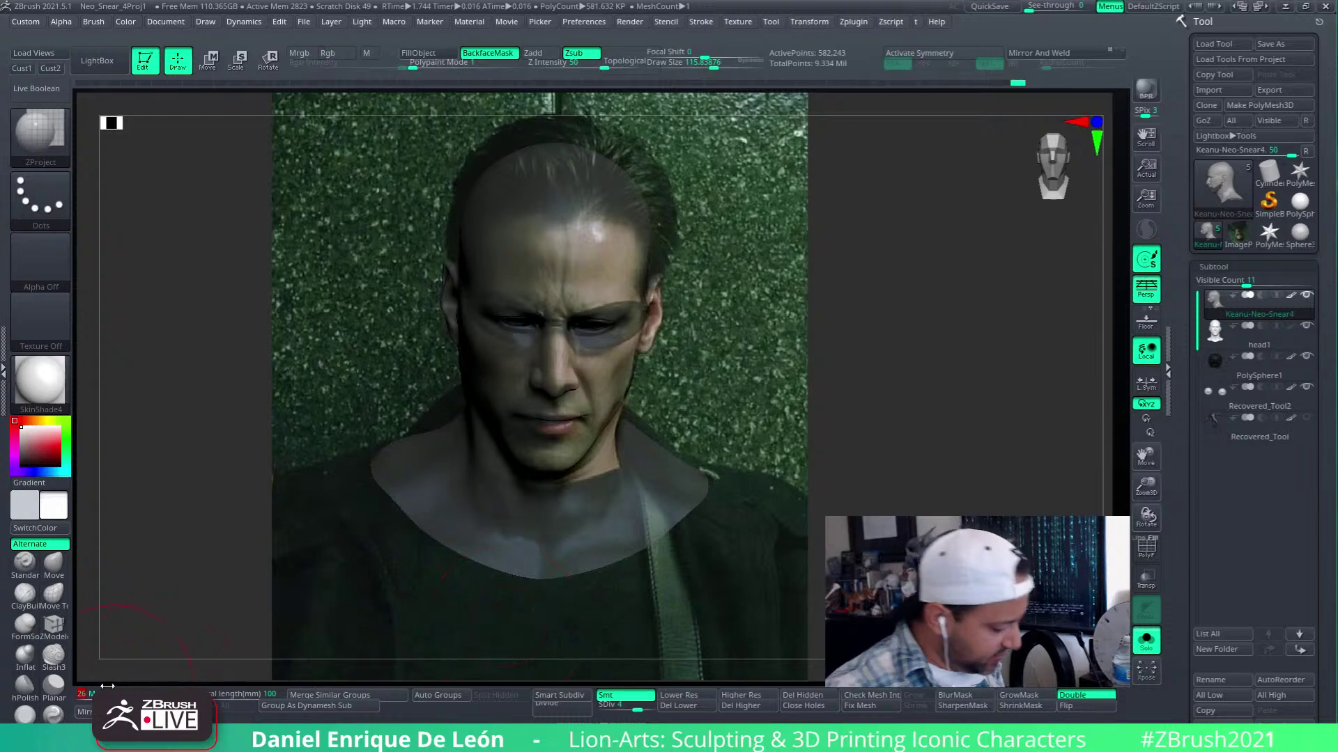
drag(108, 693, 133, 694)
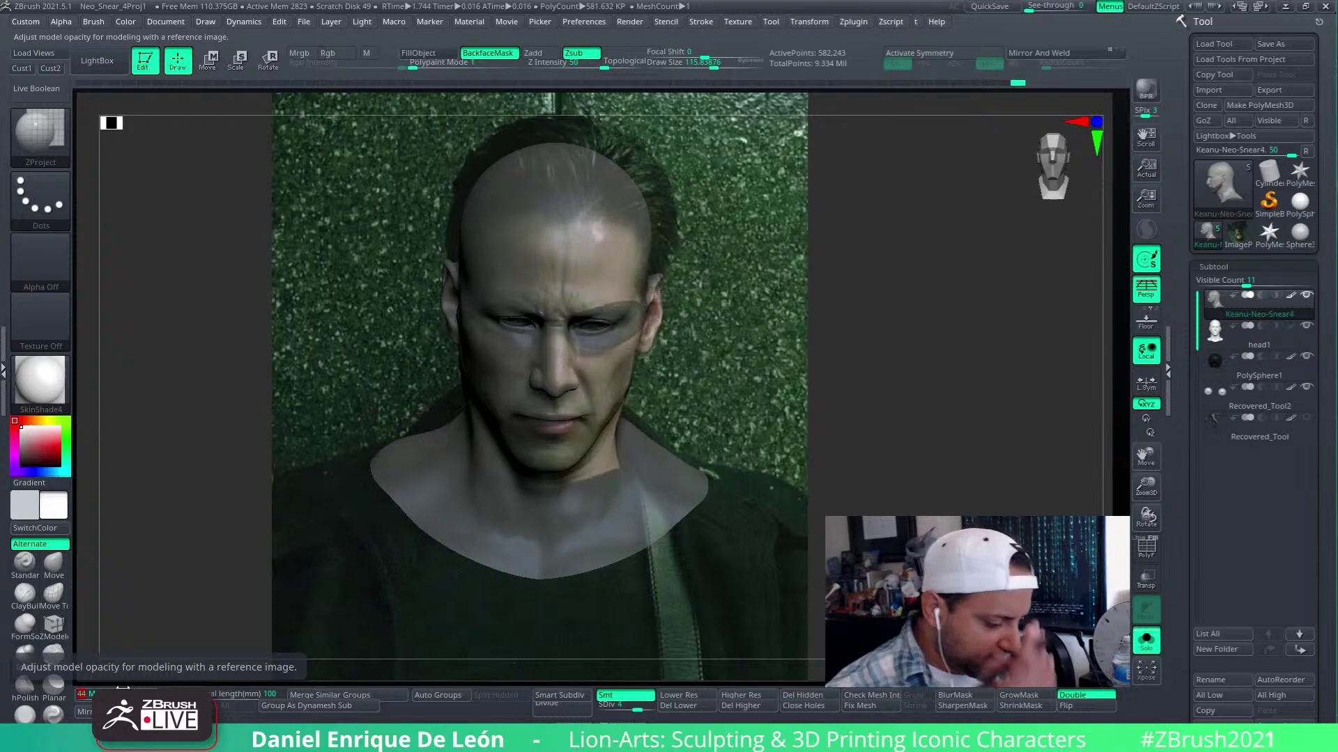
Choose the Move brush, show all subtools again, and restore the model to full opacity
click(55, 564)
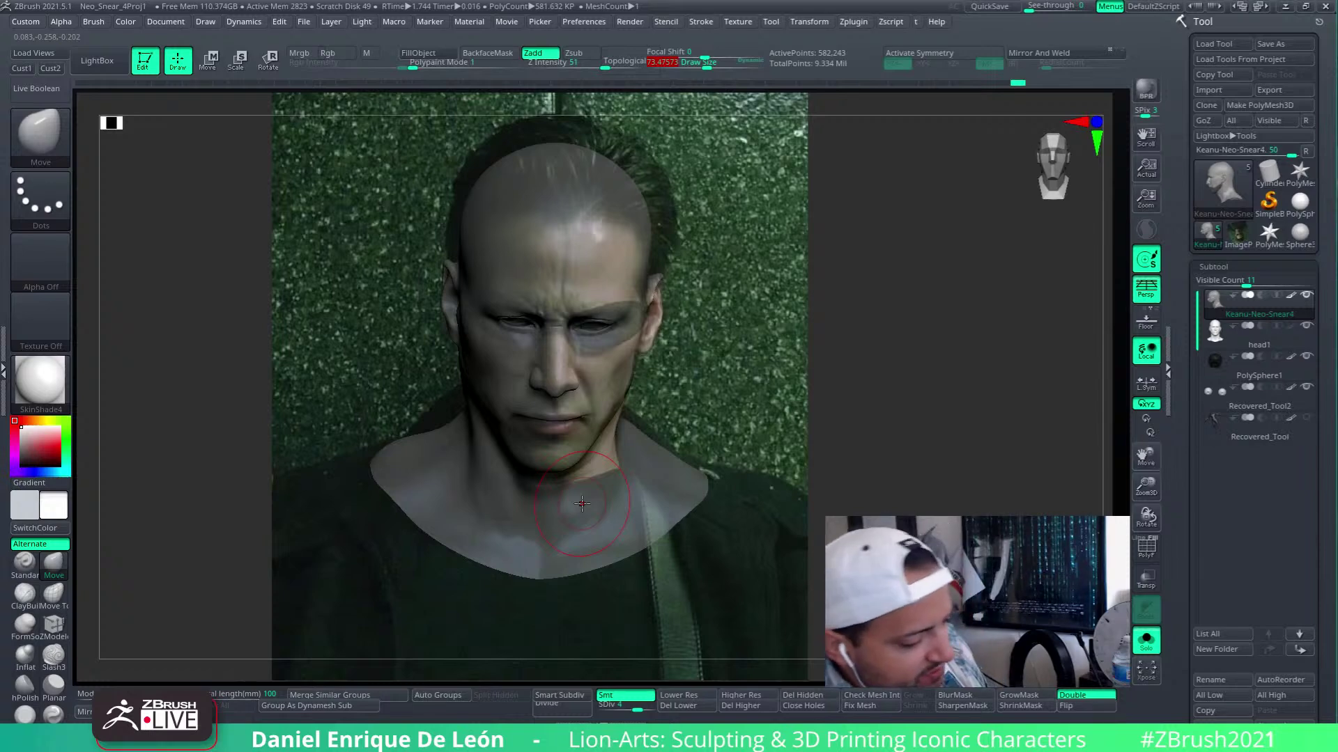
click(1158, 634)
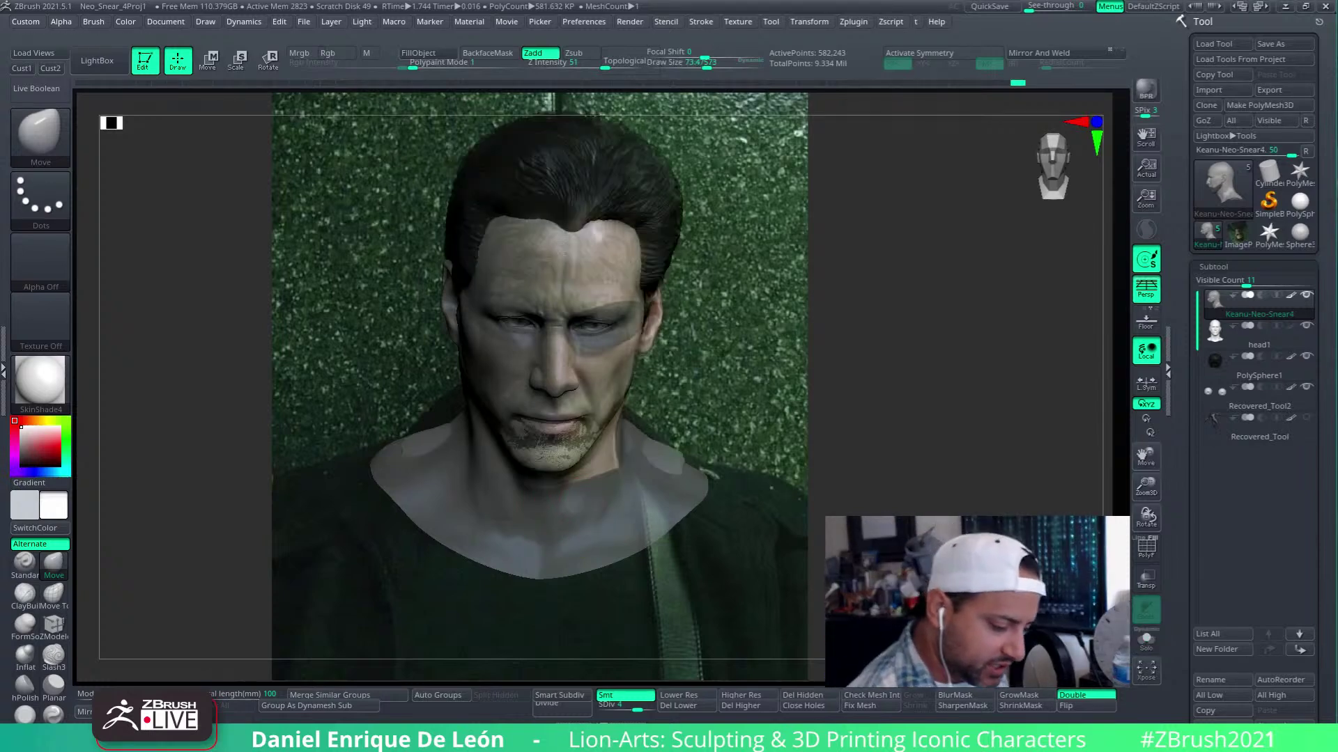
drag(989, 452, 590, 547)
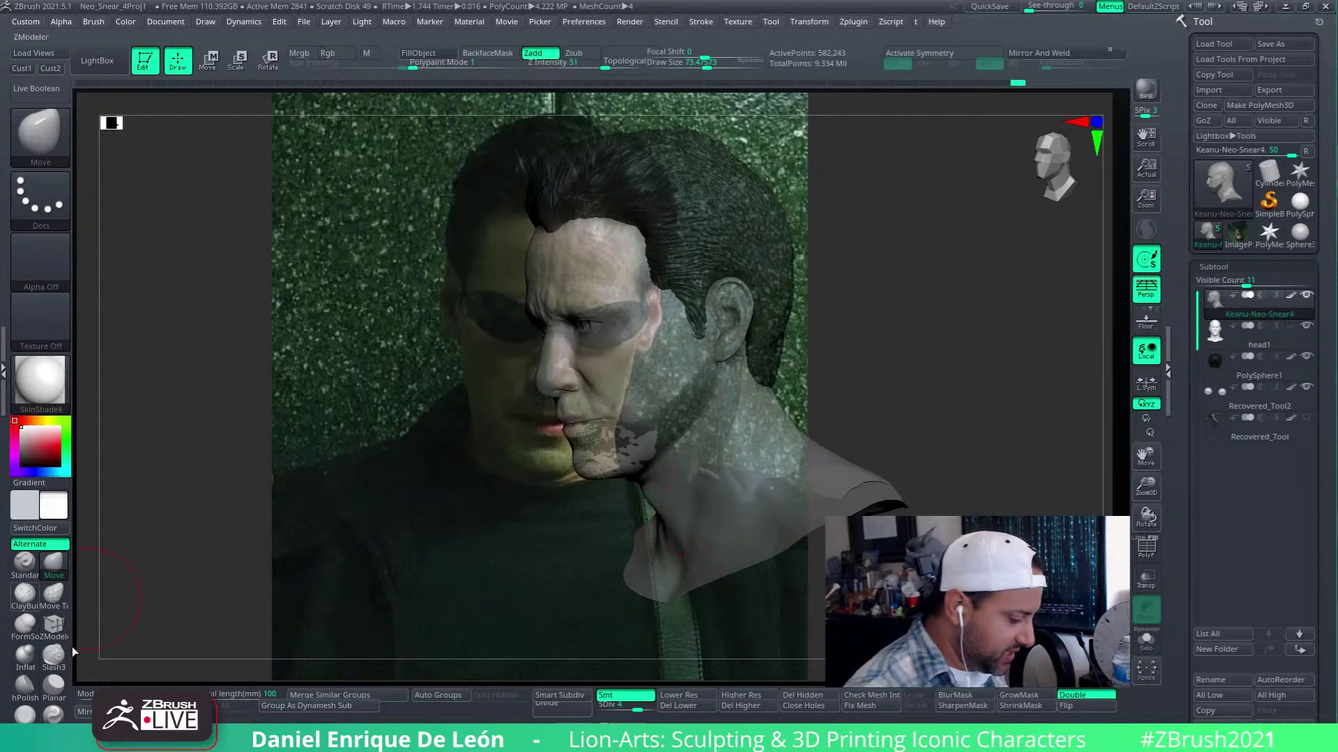
drag(146, 668, 949, 310)
Examine the hair's silhouette and the head from the top, front and both sides against the reference photo
mouse_move(1031, 446)
mouse_down()
mouse_move(1059, 488)
mouse_move(1089, 439)
mouse_move(1010, 480)
mouse_move(1069, 441)
mouse_move(1012, 466)
mouse_move(1060, 499)
mouse_move(1052, 491)
mouse_up()
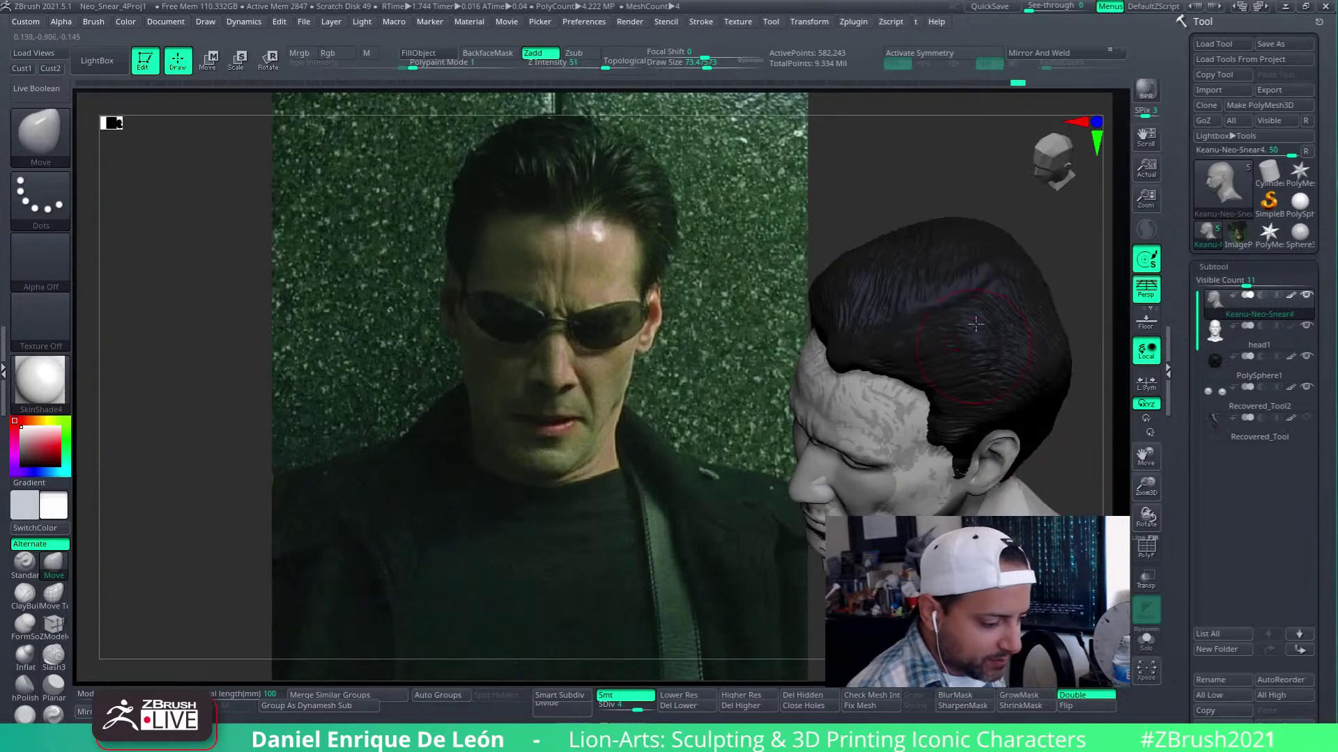
mouse_move(997, 277)
mouse_down()
mouse_move(965, 335)
mouse_move(971, 366)
mouse_up()
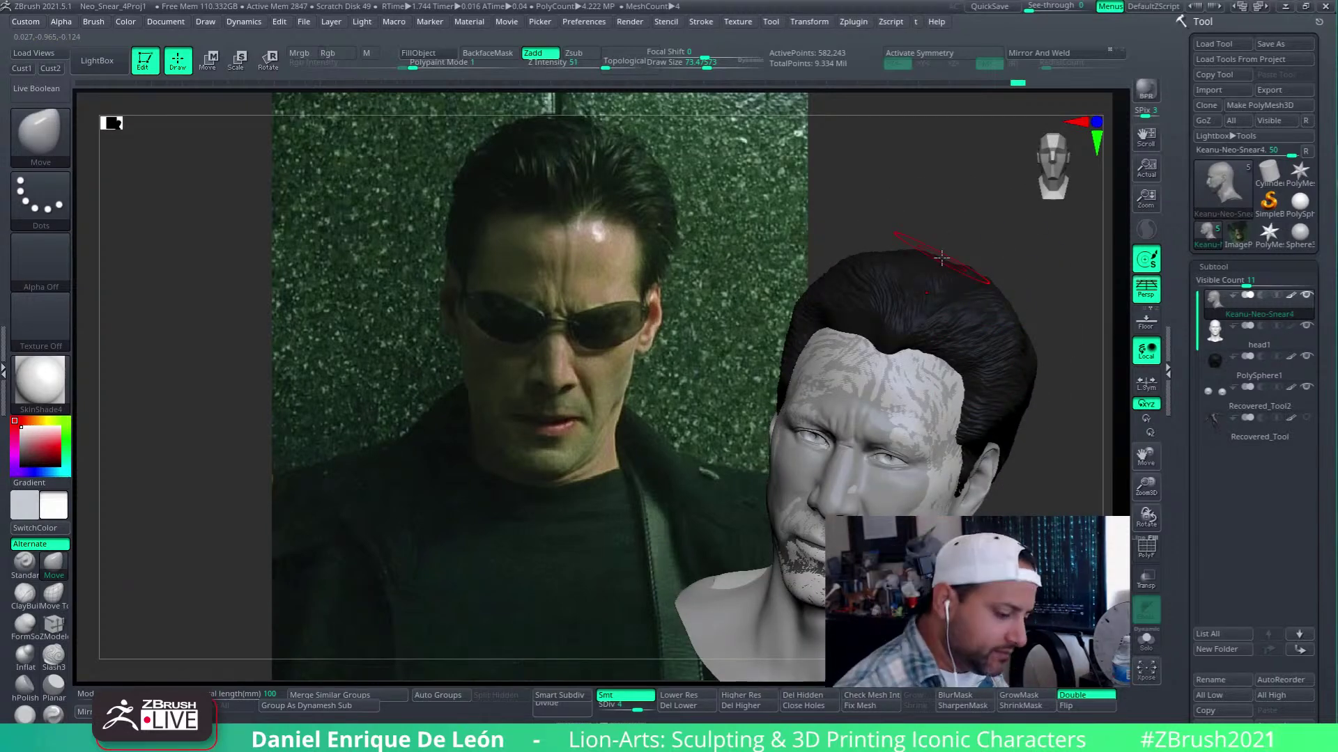
drag(941, 257, 989, 347)
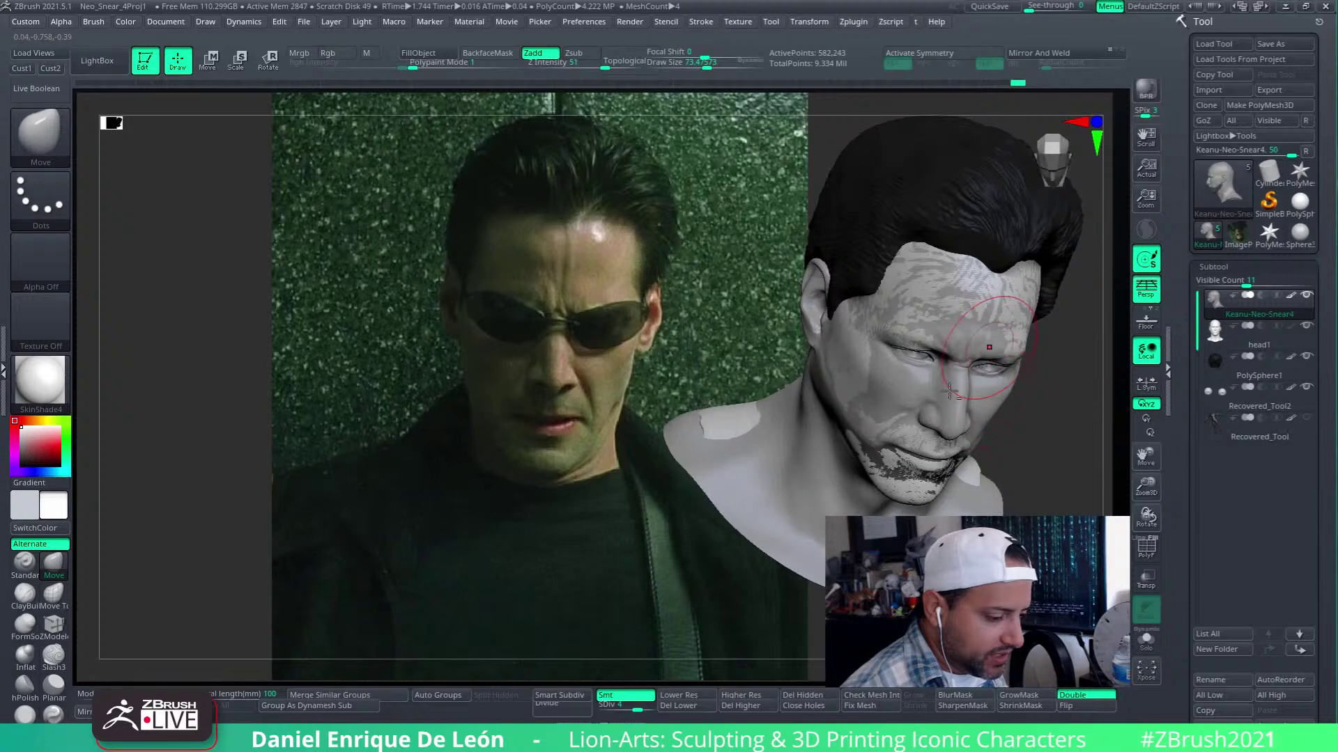
drag(950, 391, 732, 279)
mouse_move(612, 238)
mouse_down()
mouse_move(697, 313)
mouse_move(926, 442)
mouse_move(892, 445)
mouse_up()
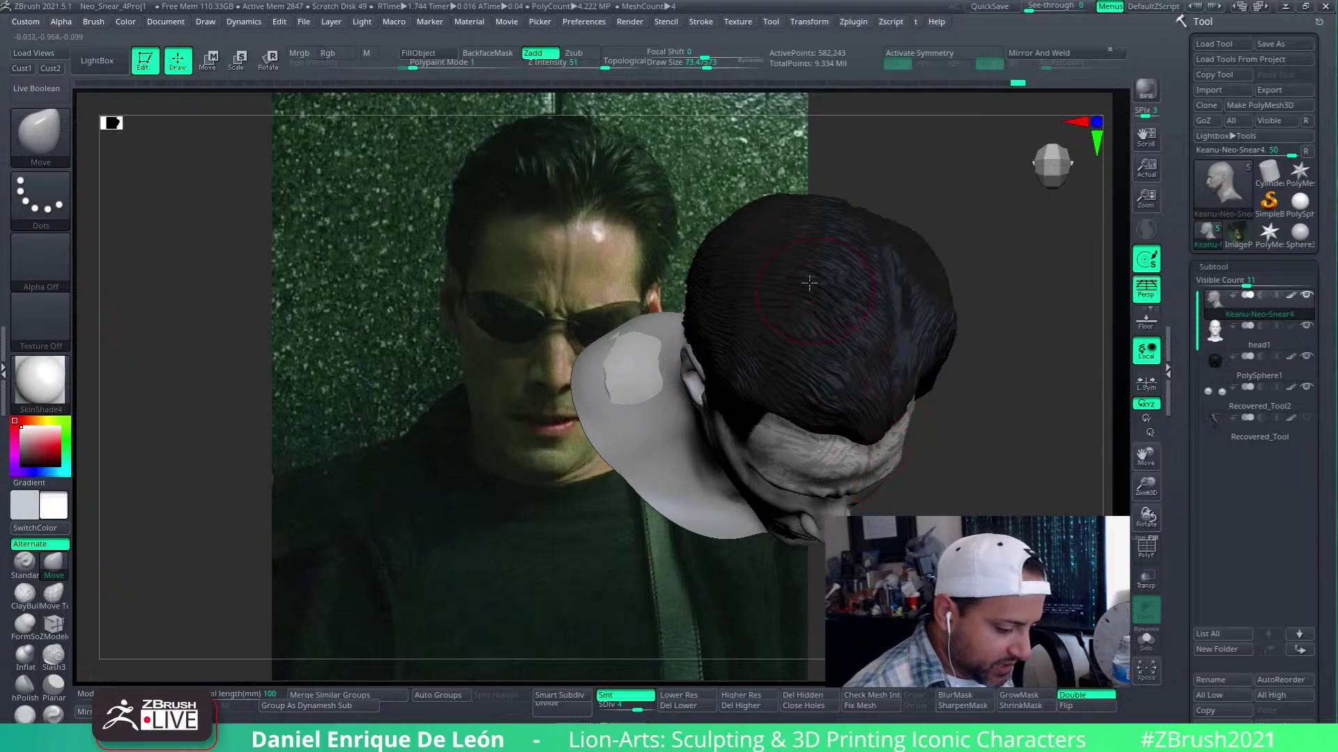
mouse_move(809, 283)
mouse_down()
mouse_move(896, 388)
mouse_move(857, 301)
mouse_move(883, 349)
mouse_move(836, 397)
mouse_move(952, 400)
mouse_move(865, 405)
mouse_move(665, 320)
mouse_move(940, 414)
mouse_move(955, 388)
mouse_move(979, 421)
mouse_move(974, 437)
mouse_up()
right_drag(974, 437, 841, 446)
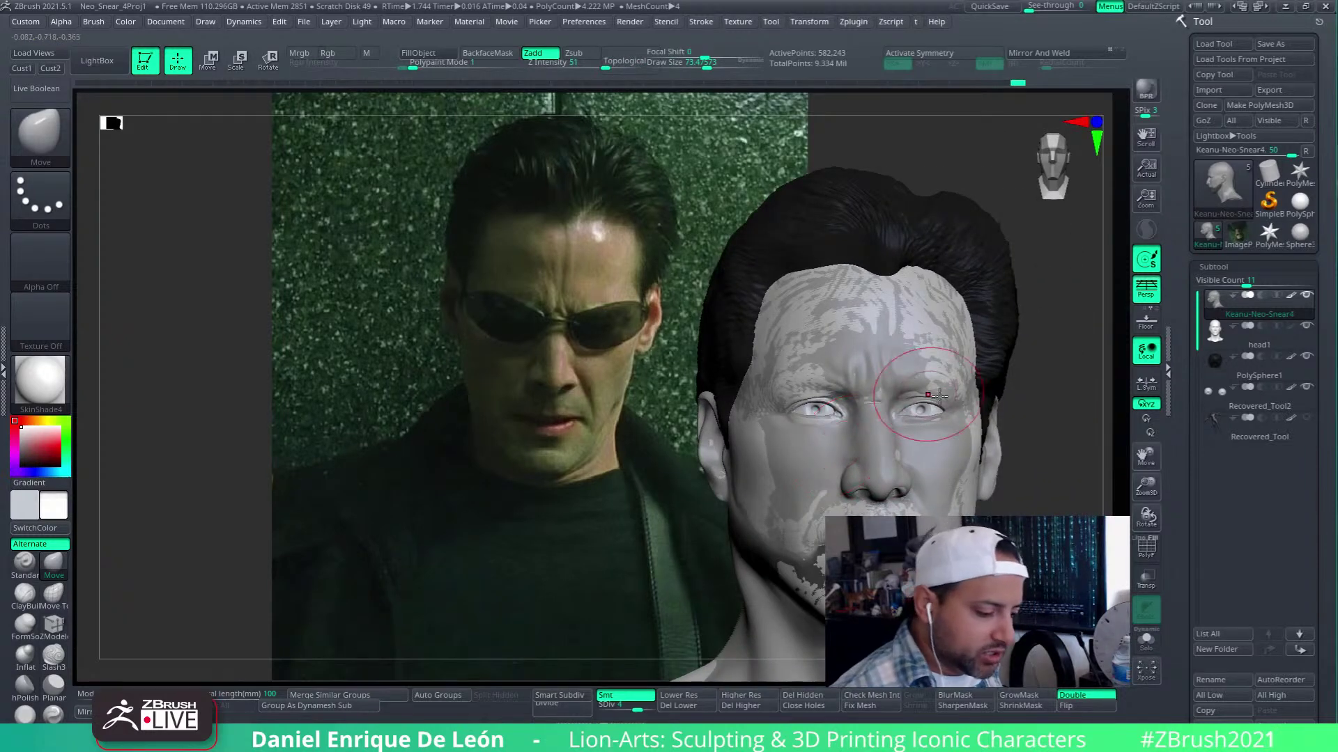
right_drag(940, 396, 903, 404)
right_drag(994, 418, 894, 351)
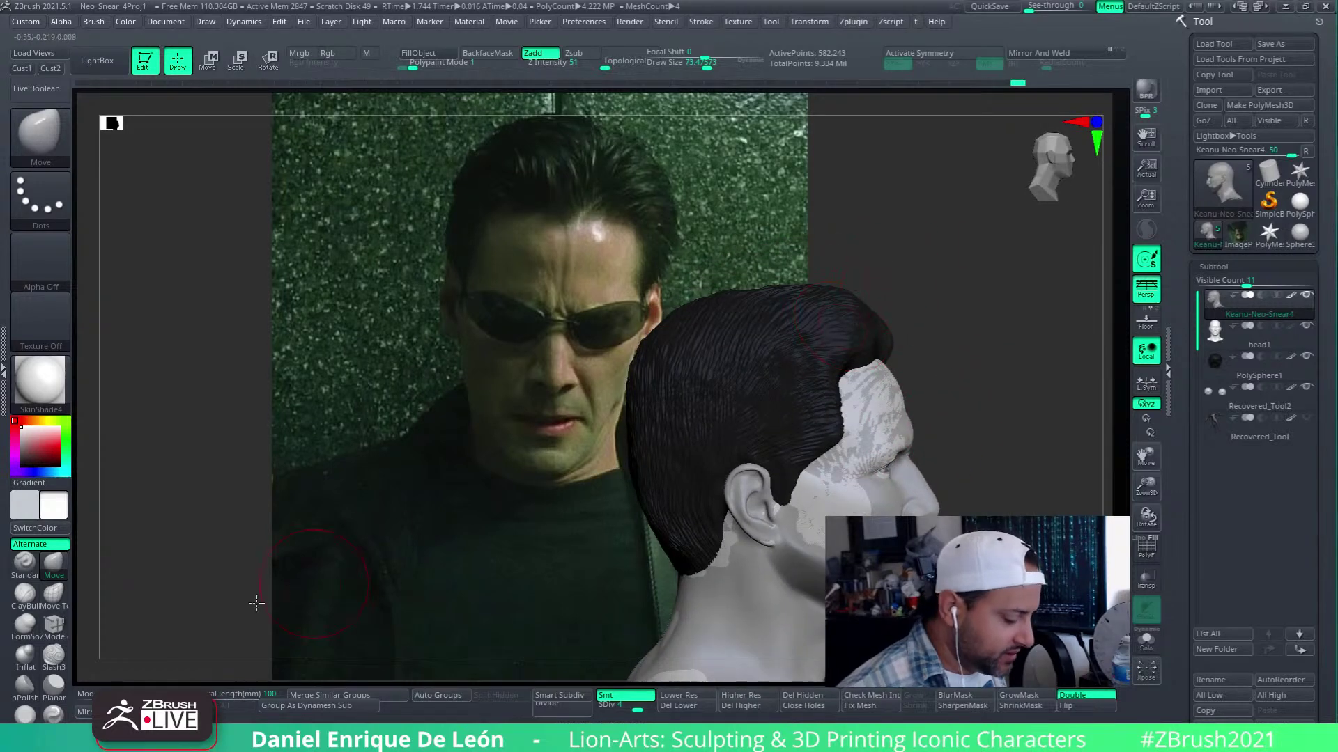
Select the PolySphere1 hair subtool and reshape the volume of the front hair with the Move brush
click(67, 571)
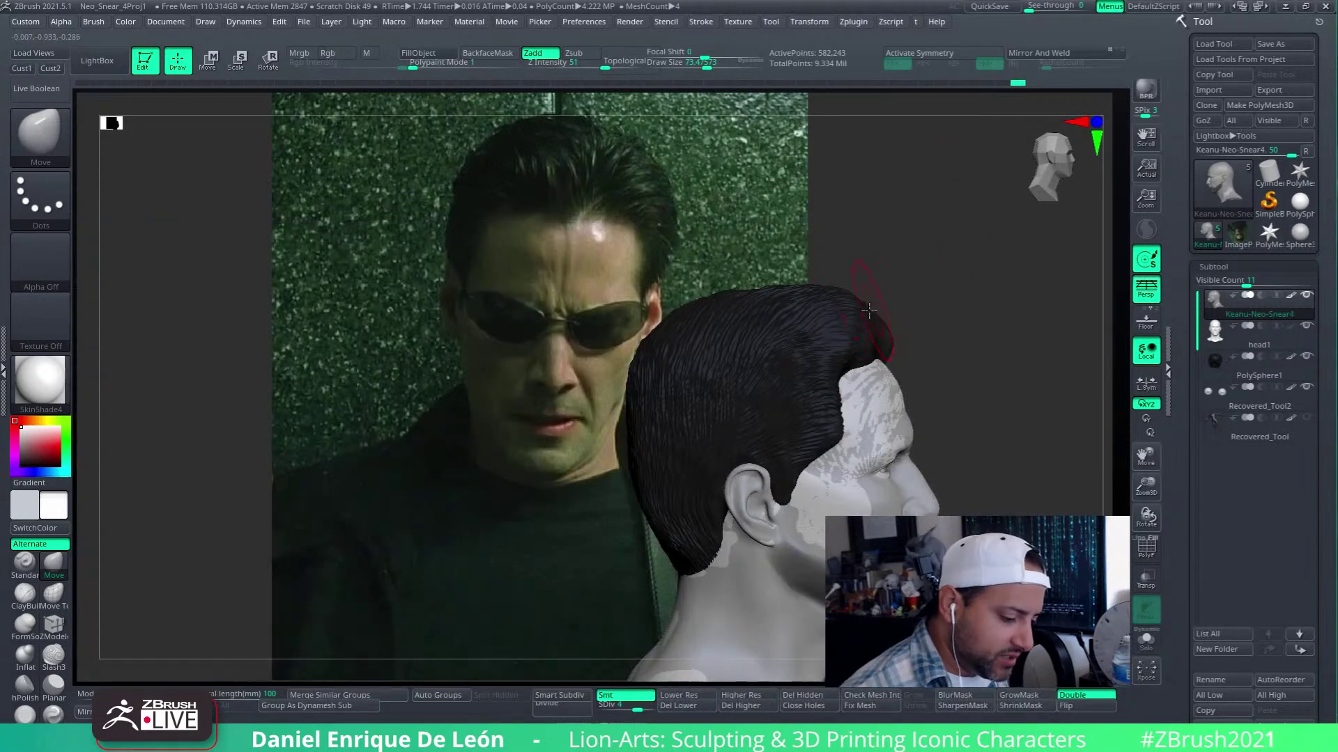
alt+click(867, 310)
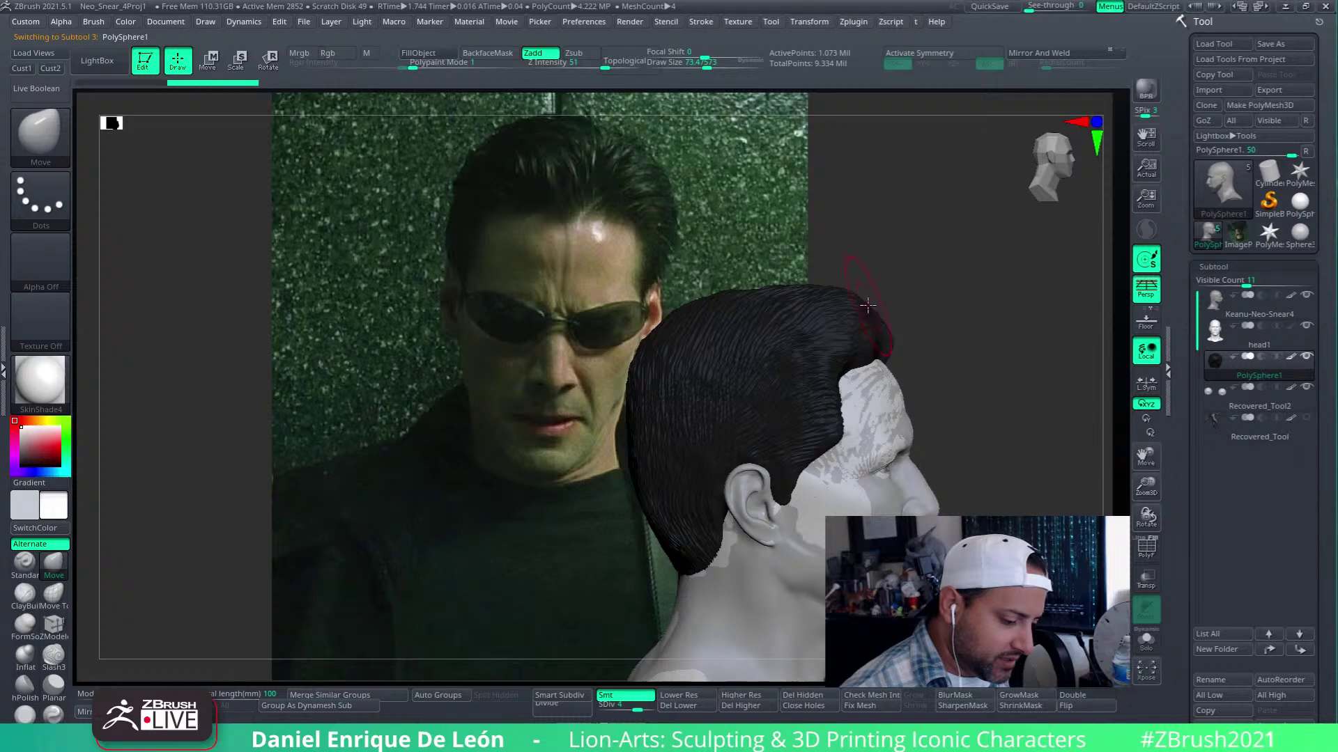
drag(888, 311, 848, 319)
drag(702, 383, 855, 406)
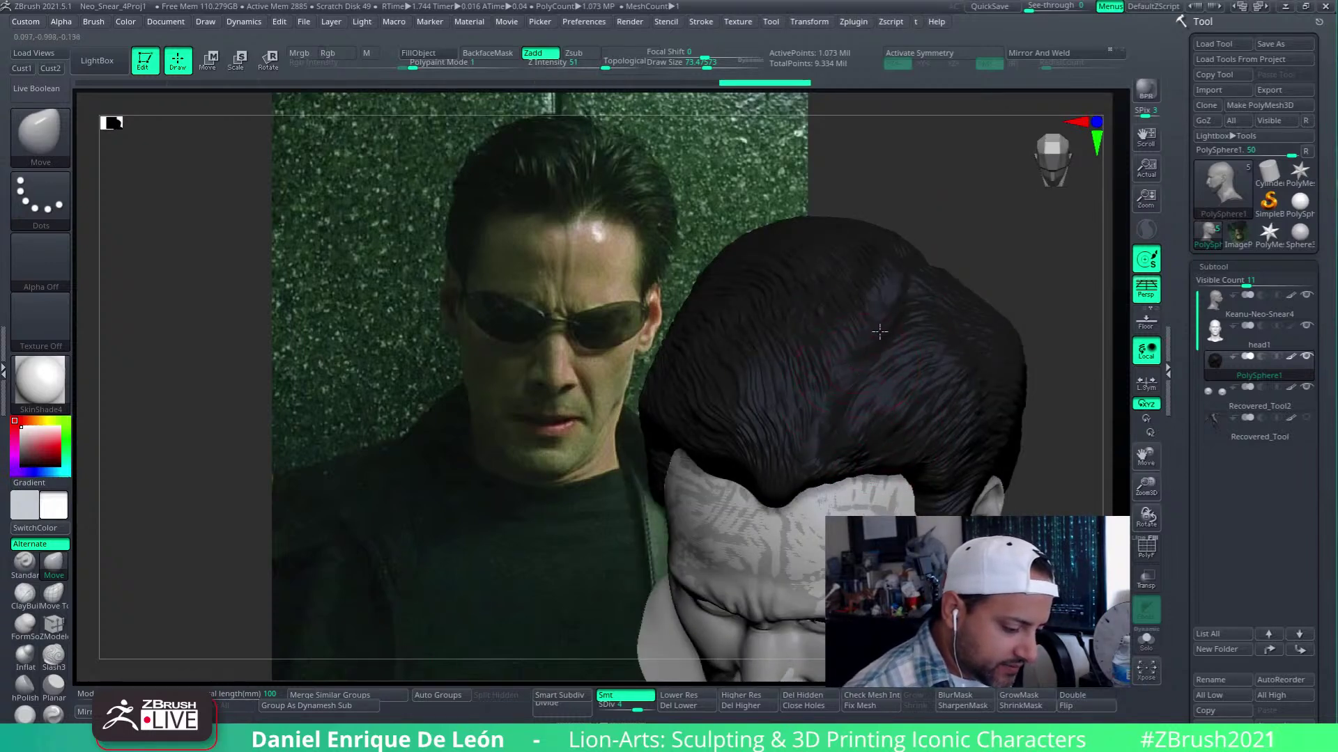
mouse_move(882, 351)
right_down()
mouse_move(911, 362)
mouse_move(984, 237)
right_up()
alt+right_drag(941, 468, 937, 433)
Reselect the sneer head, return to the first stored view, lower the model's opacity over the reference photo, and isolate the head
mouse_move(937, 434)
right_down()
mouse_move(896, 424)
mouse_move(851, 375)
mouse_move(872, 371)
right_up()
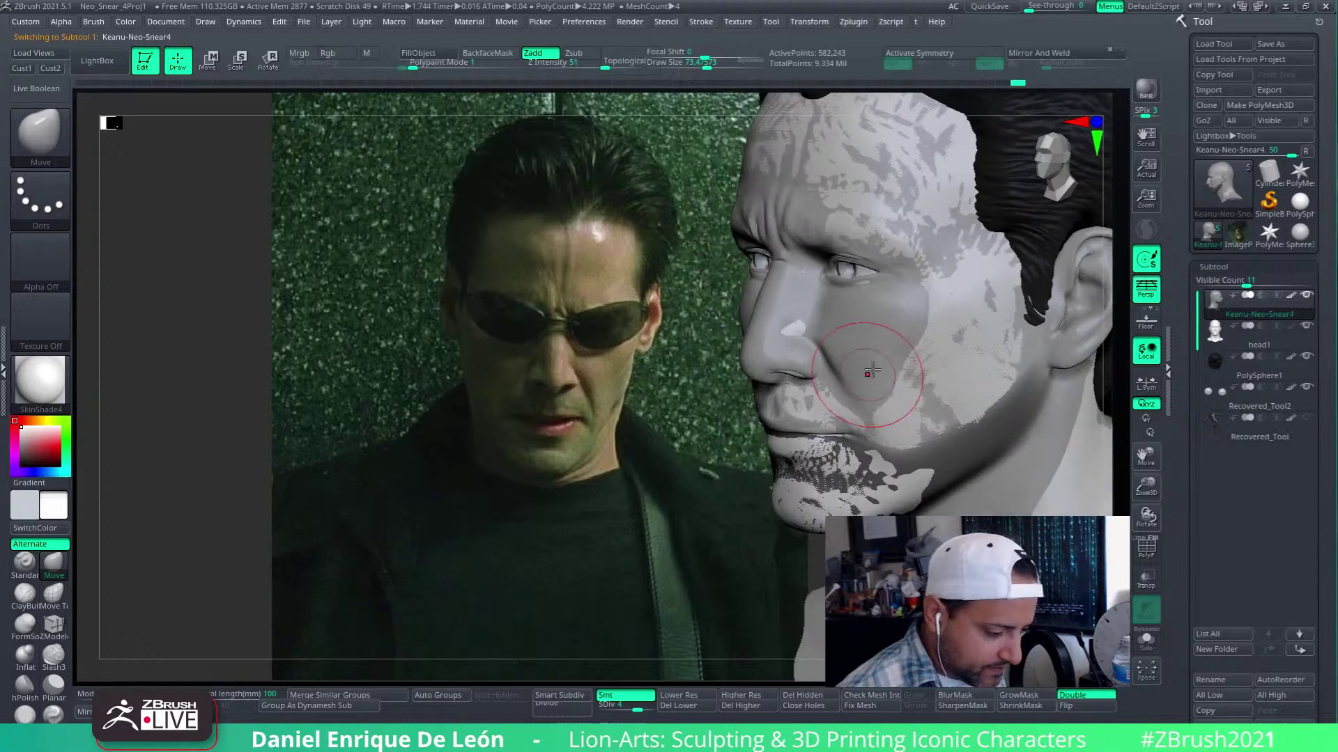
click(22, 69)
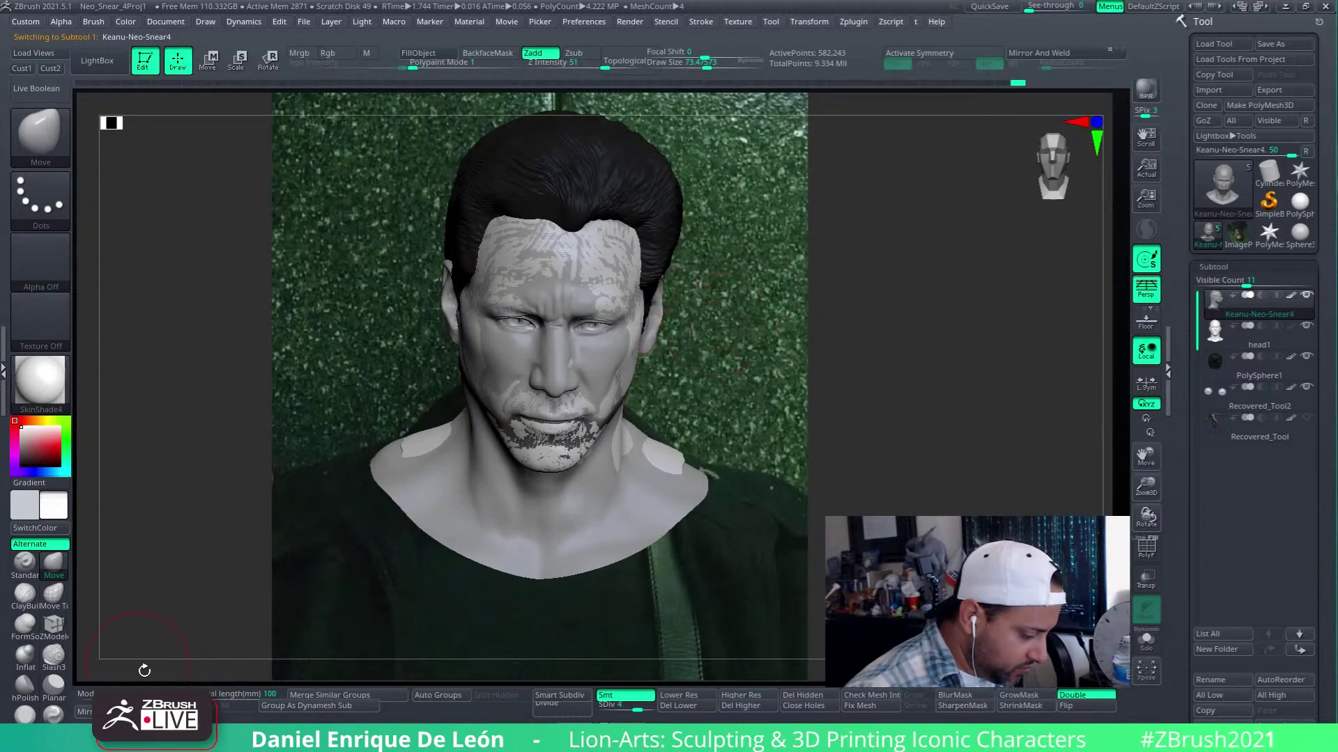
click(94, 692)
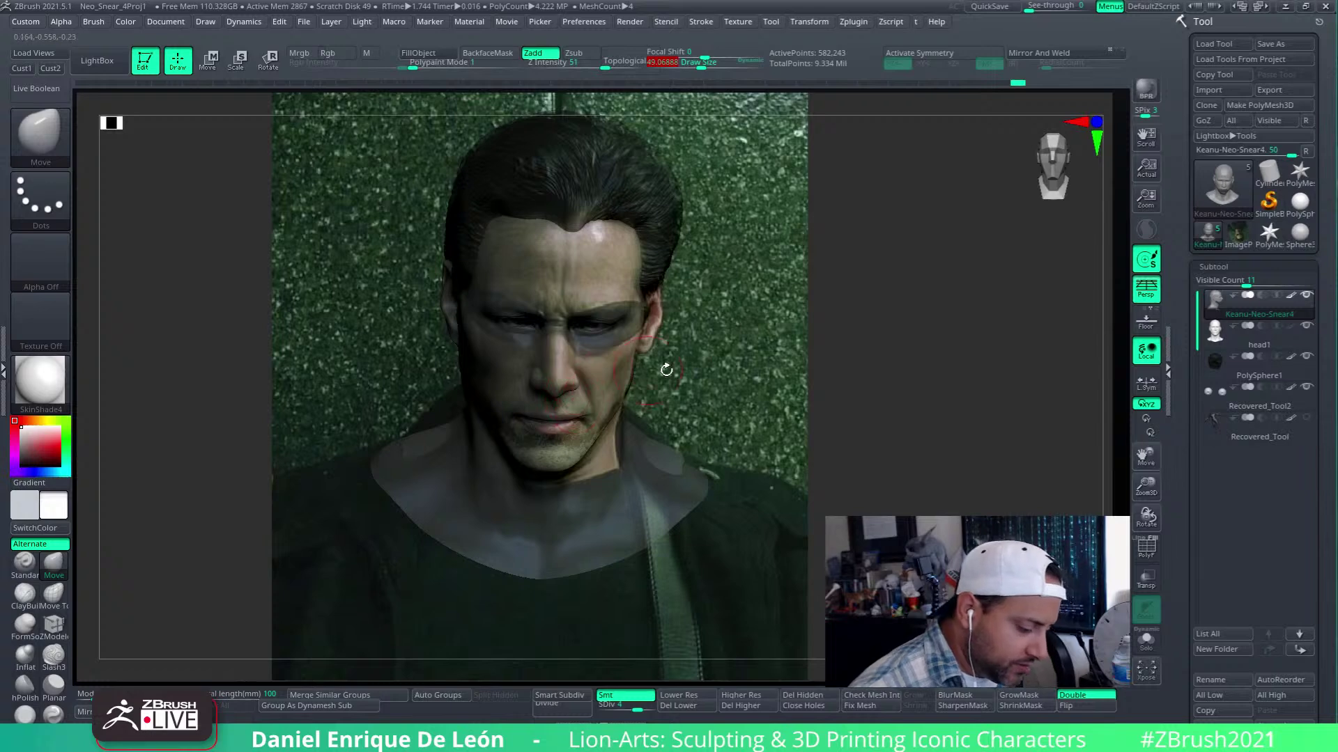
click(1147, 643)
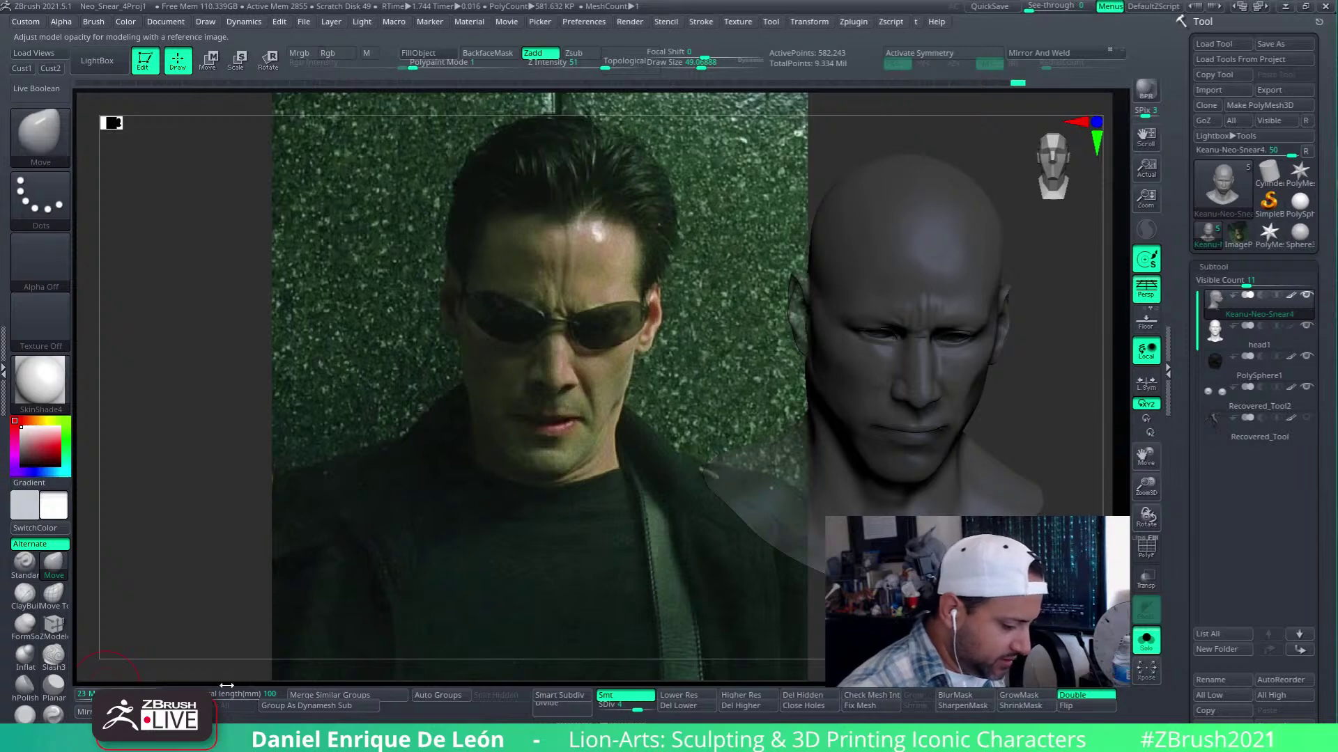
Restore the head to full opacity and lasso a mask over the nose from the side view
drag(137, 675, 390, 669)
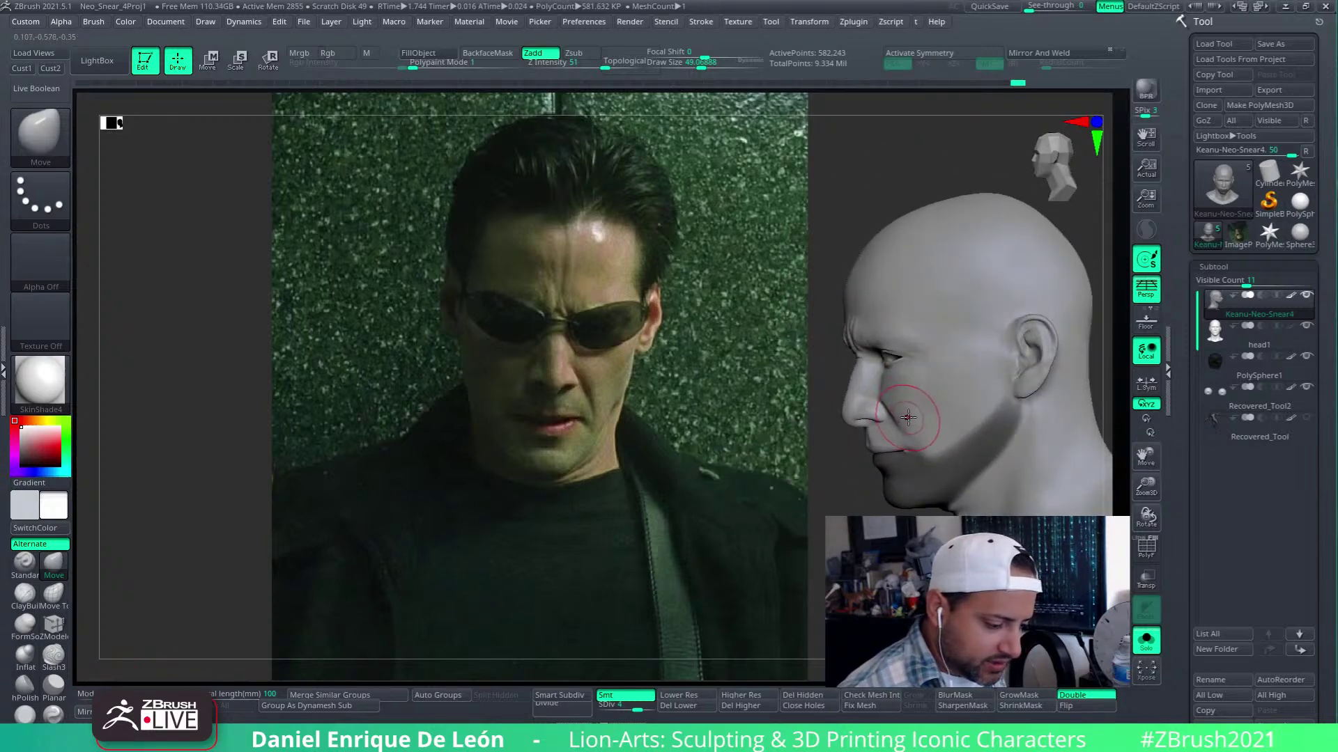
mouse_move(911, 411)
alt+right_down()
mouse_move(935, 439)
mouse_move(924, 369)
mouse_move(919, 440)
mouse_move(976, 427)
alt+right_up()
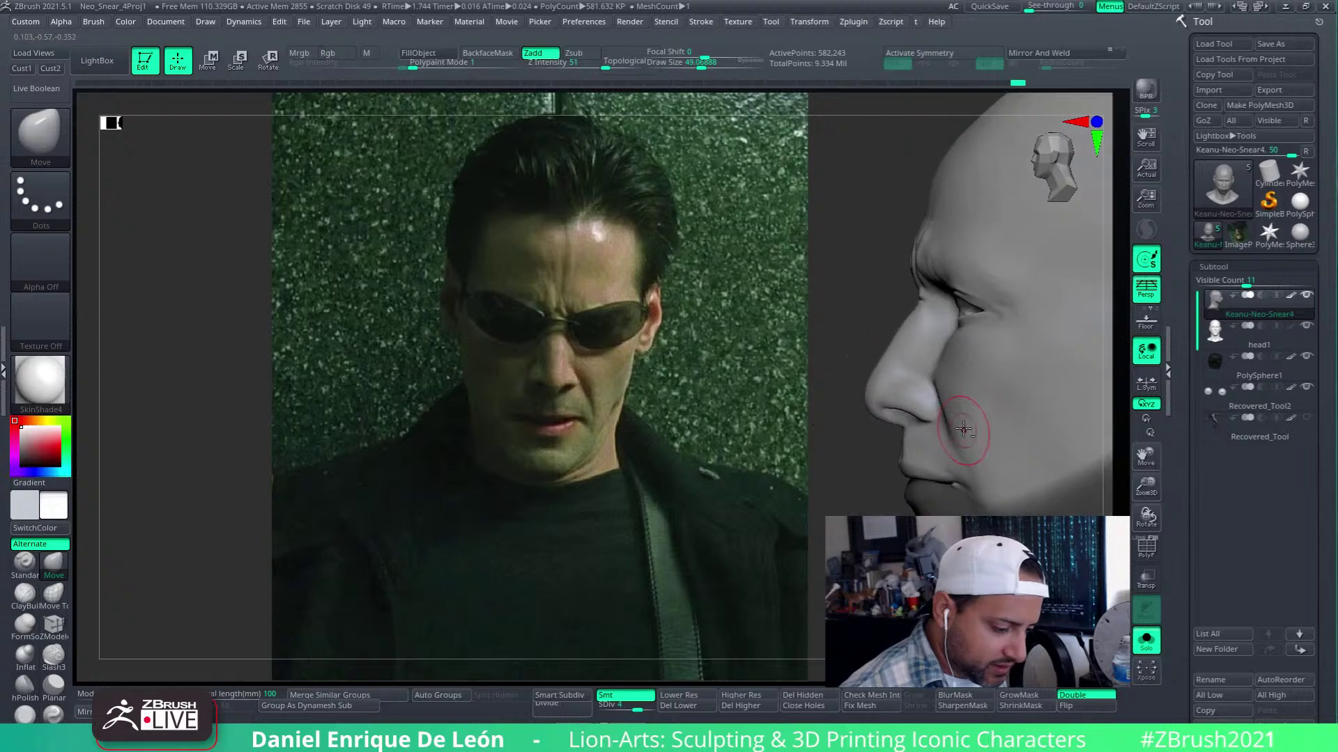
mouse_move(848, 465)
ctrl+mouse_down()
mouse_move(857, 327)
mouse_move(906, 278)
mouse_move(954, 296)
mouse_move(956, 328)
ctrl+mouse_up()
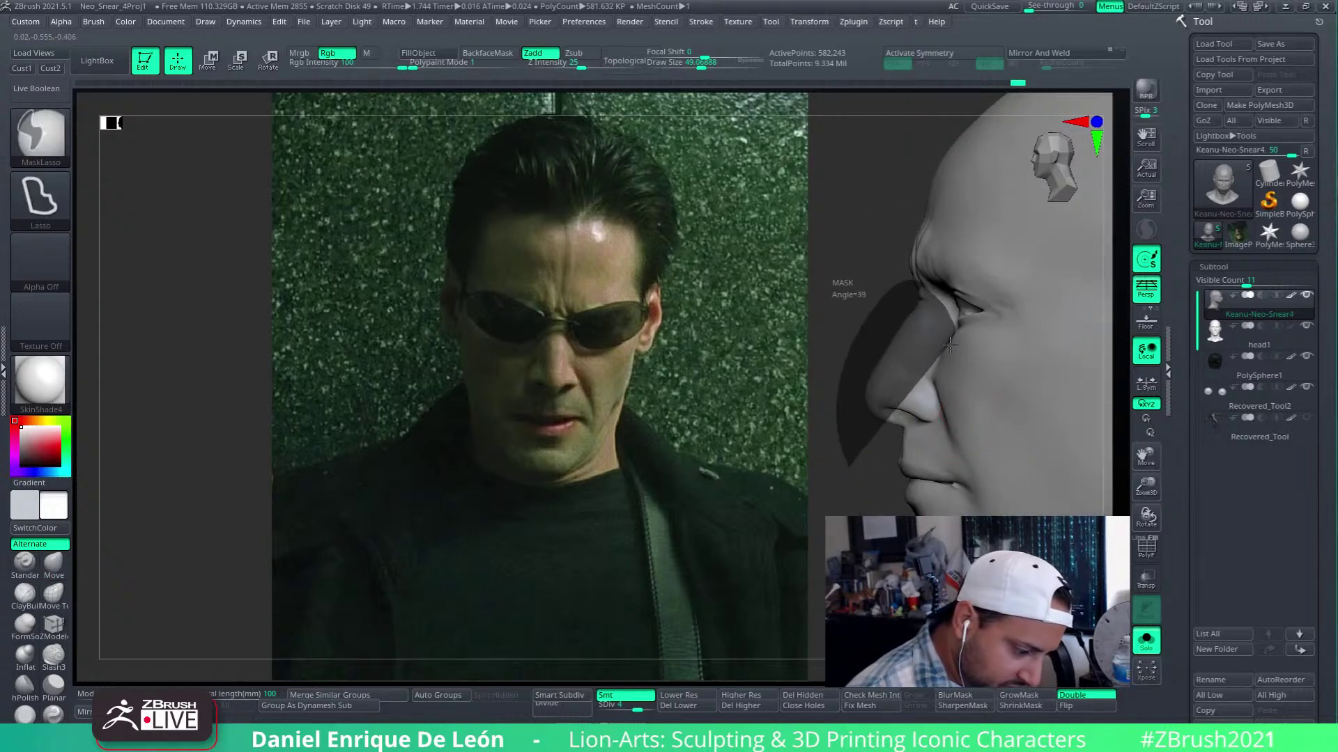
ctrl+drag(877, 437, 879, 439)
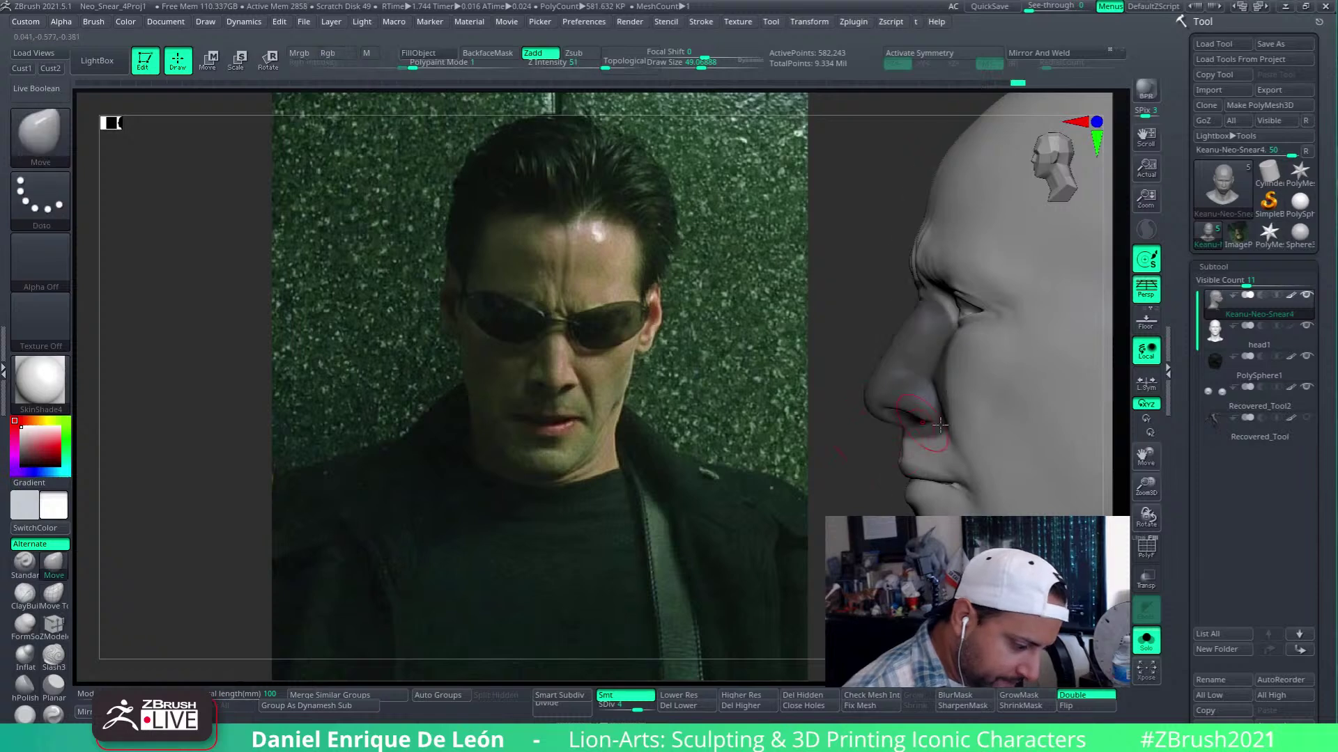
mouse_move(879, 439)
right_down()
mouse_move(998, 431)
mouse_move(927, 400)
right_up()
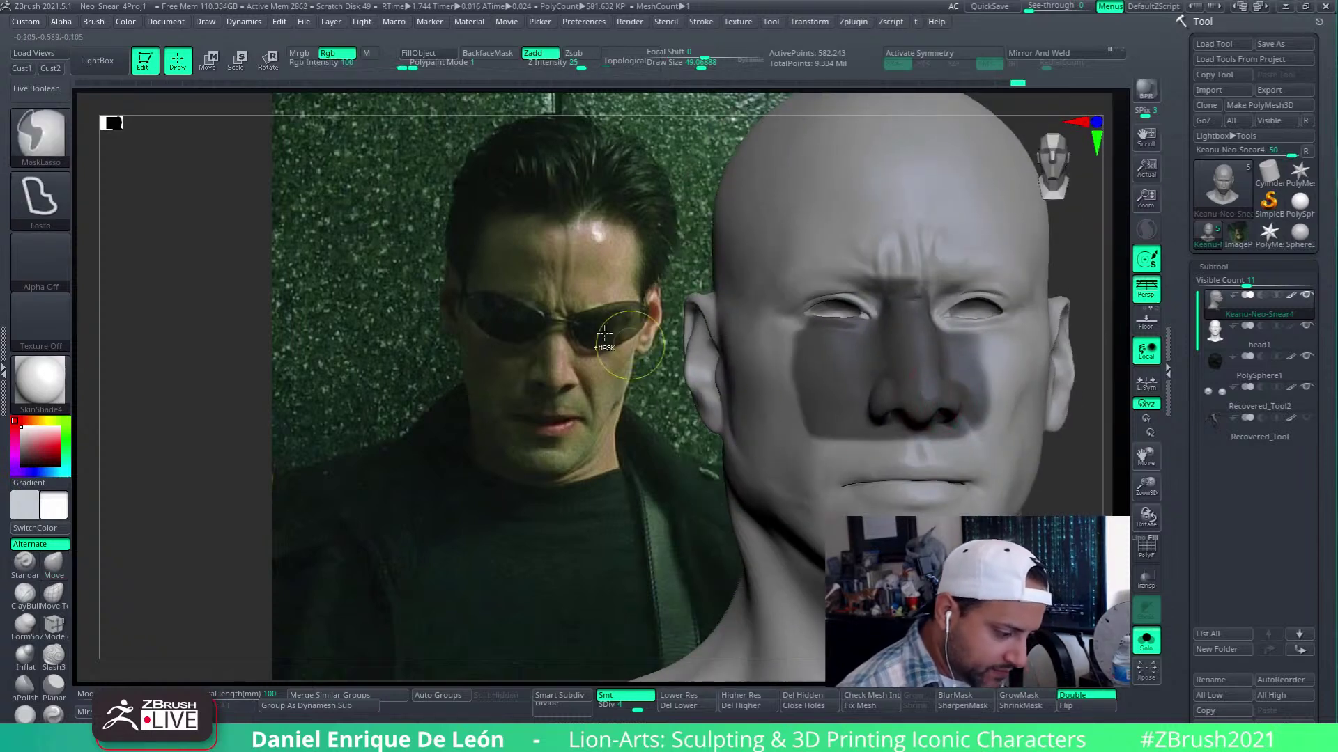
Clear the mask from the cheeks and the area around the mouth, leaving only the nose masked, and invert the mask
mouse_move(169, 506)
ctrl+alt+mouse_down()
mouse_move(227, 403)
mouse_move(871, 108)
mouse_move(942, 230)
mouse_move(871, 387)
ctrl+alt+mouse_up()
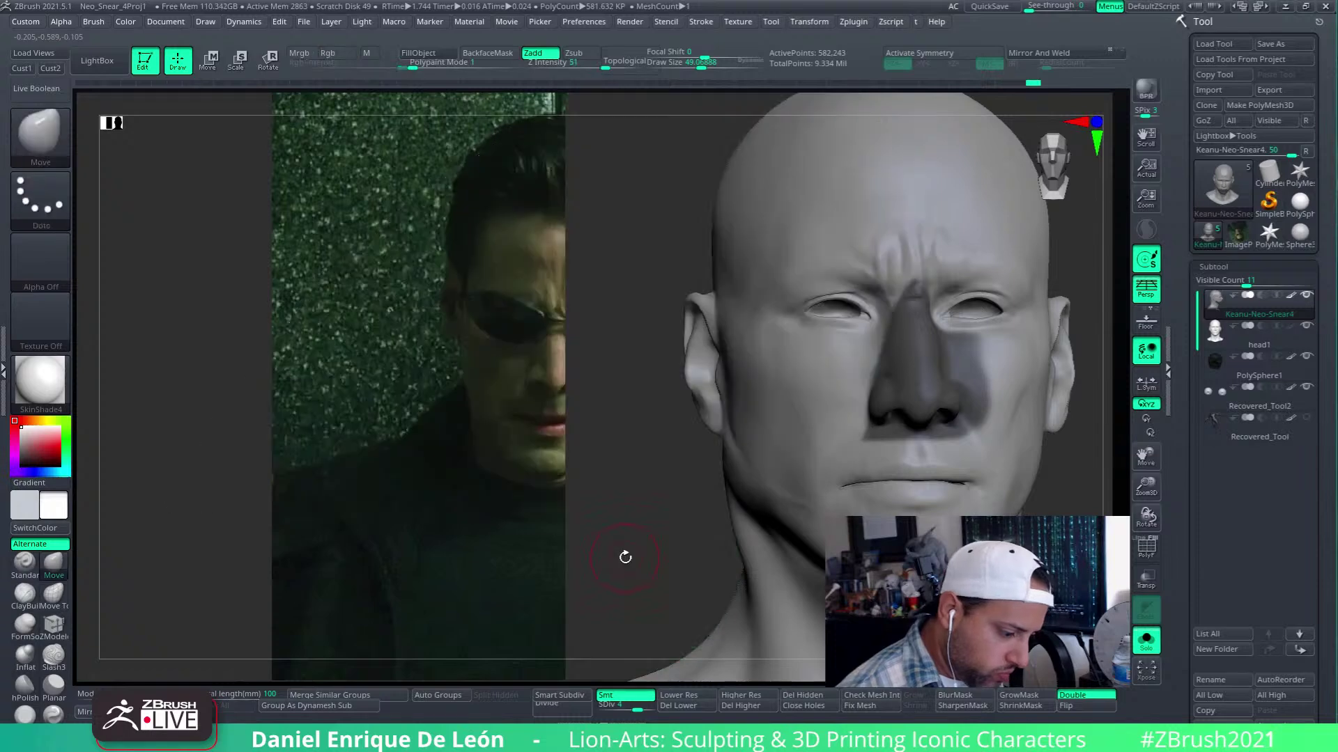
mouse_move(1084, 503)
ctrl+alt+mouse_down()
mouse_move(980, 441)
mouse_move(830, 452)
ctrl+alt+mouse_up()
alt+drag(1050, 487, 1026, 488)
ctrl+alt+drag(1024, 537, 928, 478)
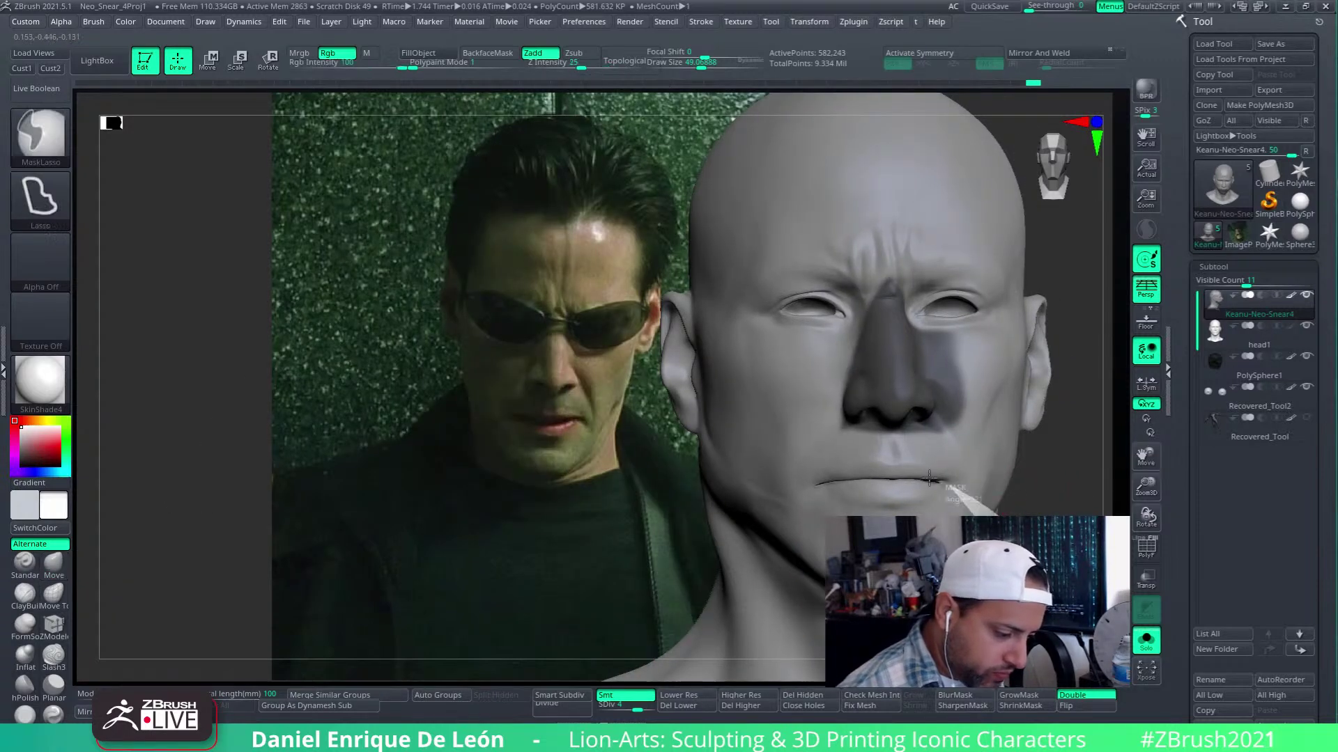
ctrl+alt+drag(855, 433, 857, 436)
mouse_move(1008, 493)
mouse_down()
mouse_move(975, 493)
mouse_move(913, 221)
mouse_move(871, 287)
mouse_move(850, 492)
mouse_move(1076, 477)
mouse_up()
ctrl+alt+drag(929, 409, 880, 466)
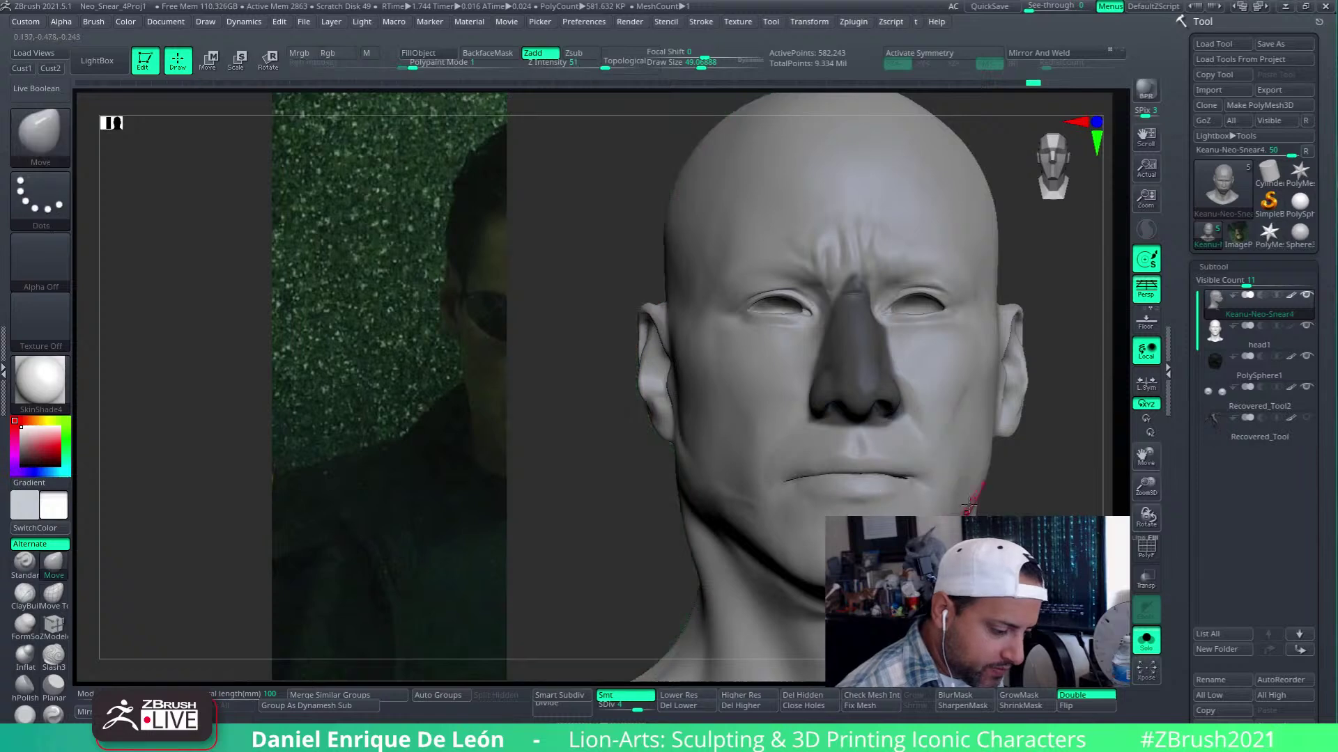
drag(988, 498, 953, 540)
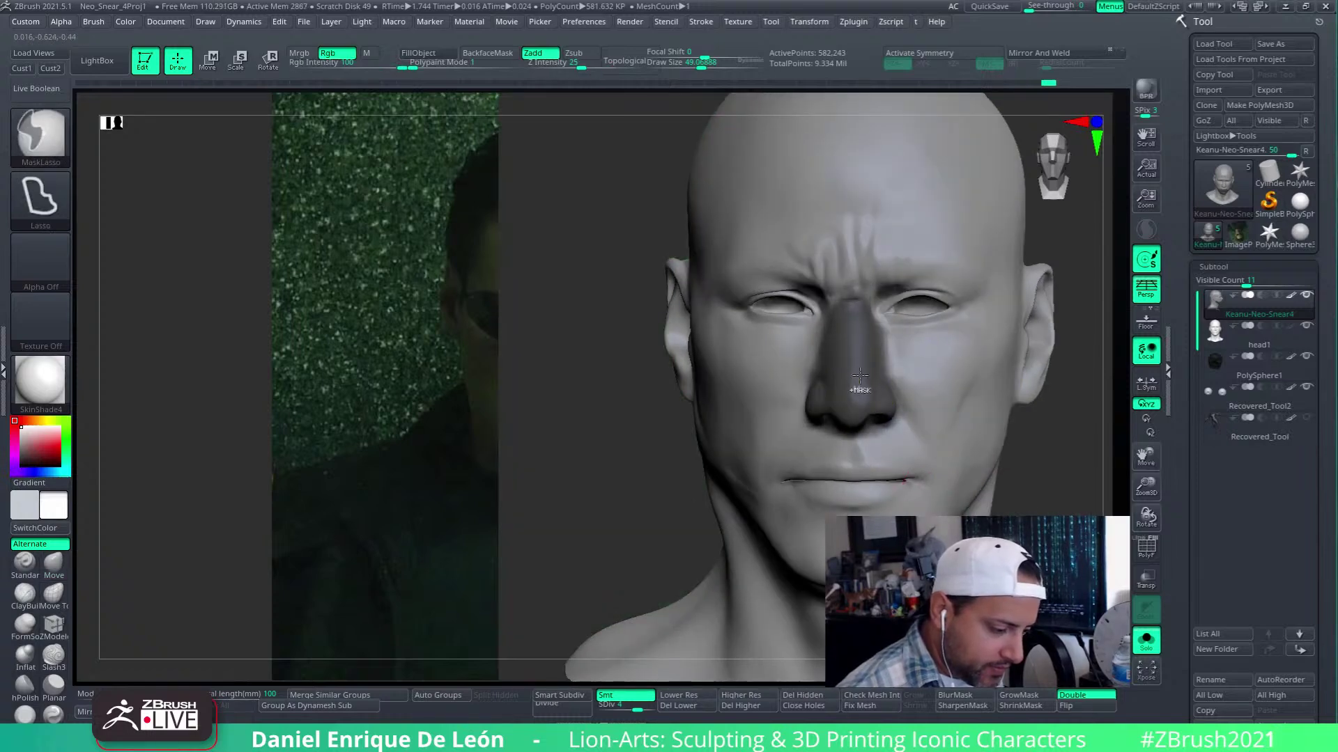
ctrl+click(1040, 515)
Tidy the lasso mask around the sides and base of the nose, return to the first stored view, and blur the mask edge
drag(1045, 487, 979, 481)
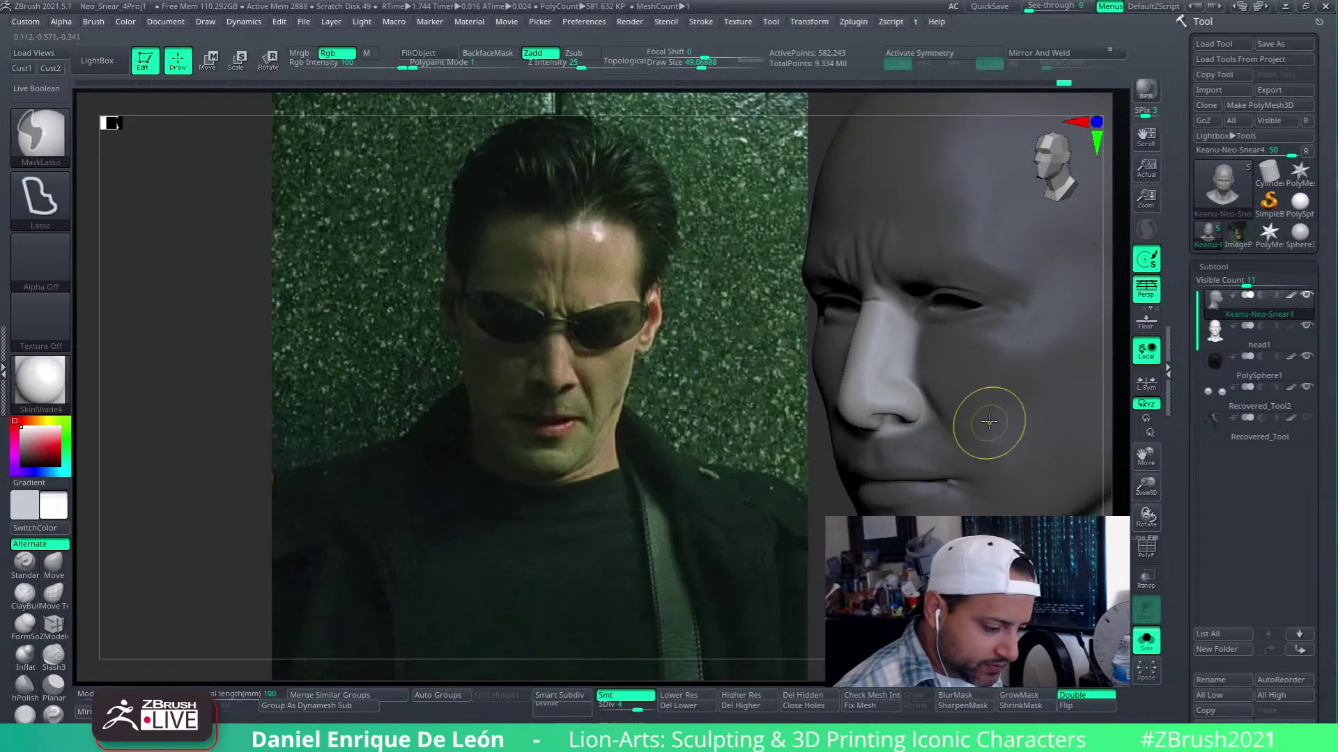
right_drag(989, 422, 1048, 435)
mouse_move(1067, 521)
ctrl+mouse_down()
mouse_move(1023, 409)
mouse_move(909, 410)
mouse_move(829, 456)
mouse_move(899, 481)
ctrl+mouse_up()
right_drag(954, 457, 1028, 458)
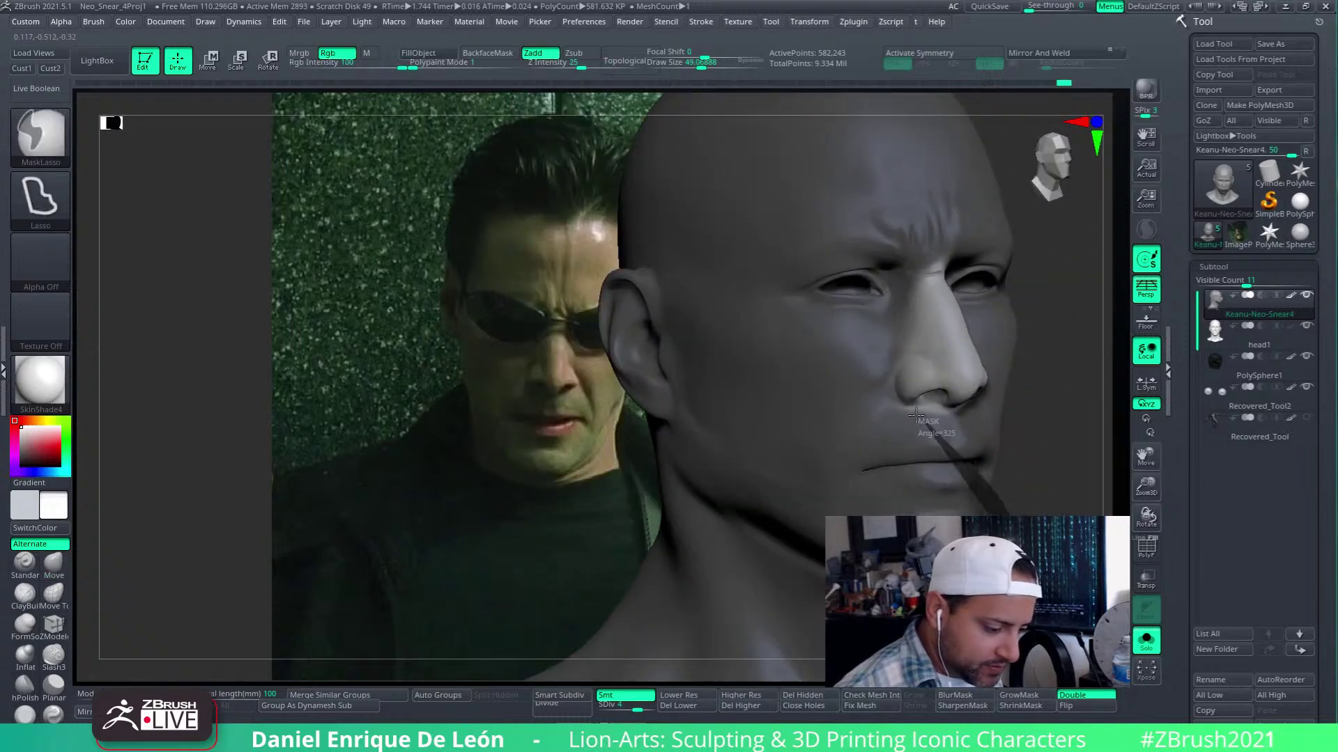
ctrl+drag(915, 416, 877, 410)
mouse_move(1038, 450)
right_down()
mouse_move(970, 460)
mouse_move(994, 434)
mouse_move(975, 461)
right_up()
mouse_move(920, 125)
ctrl+mouse_down()
mouse_move(1014, 345)
mouse_move(818, 385)
ctrl+mouse_up()
mouse_move(918, 385)
right_down()
mouse_move(885, 402)
mouse_move(834, 329)
right_up()
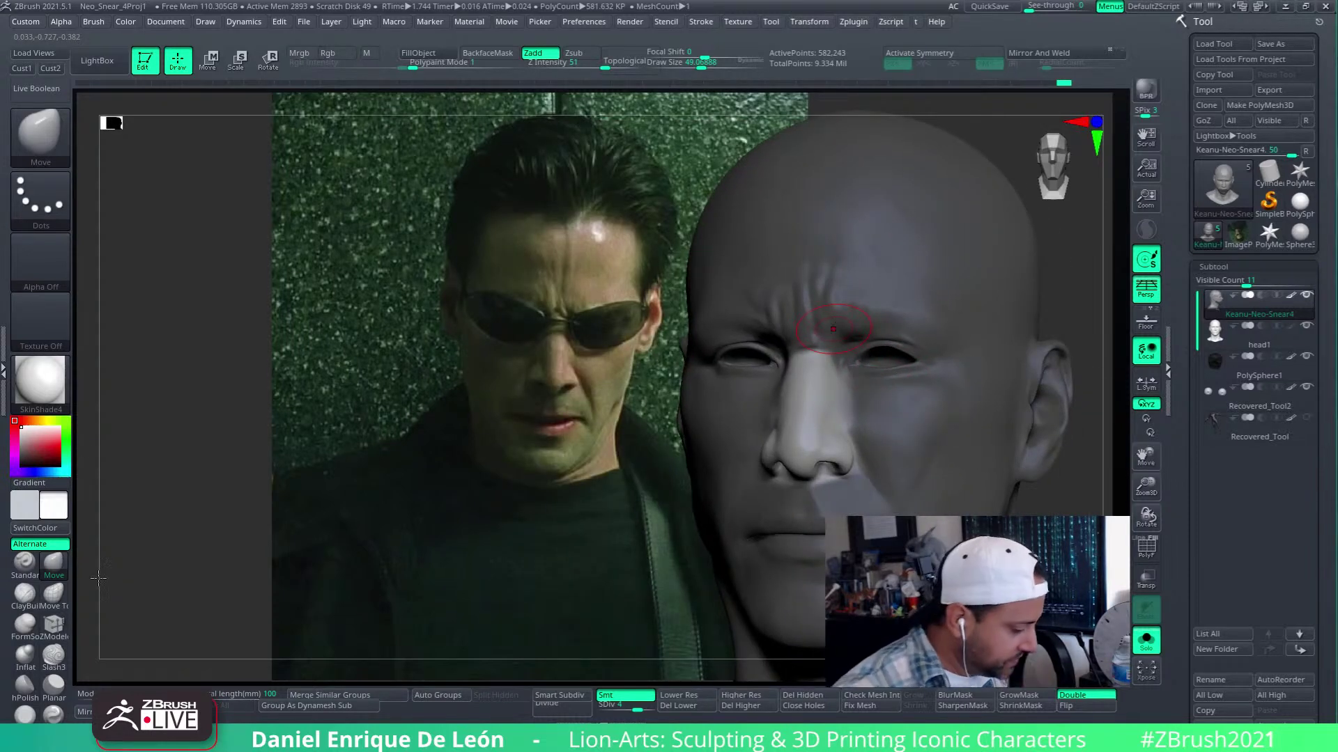
click(32, 67)
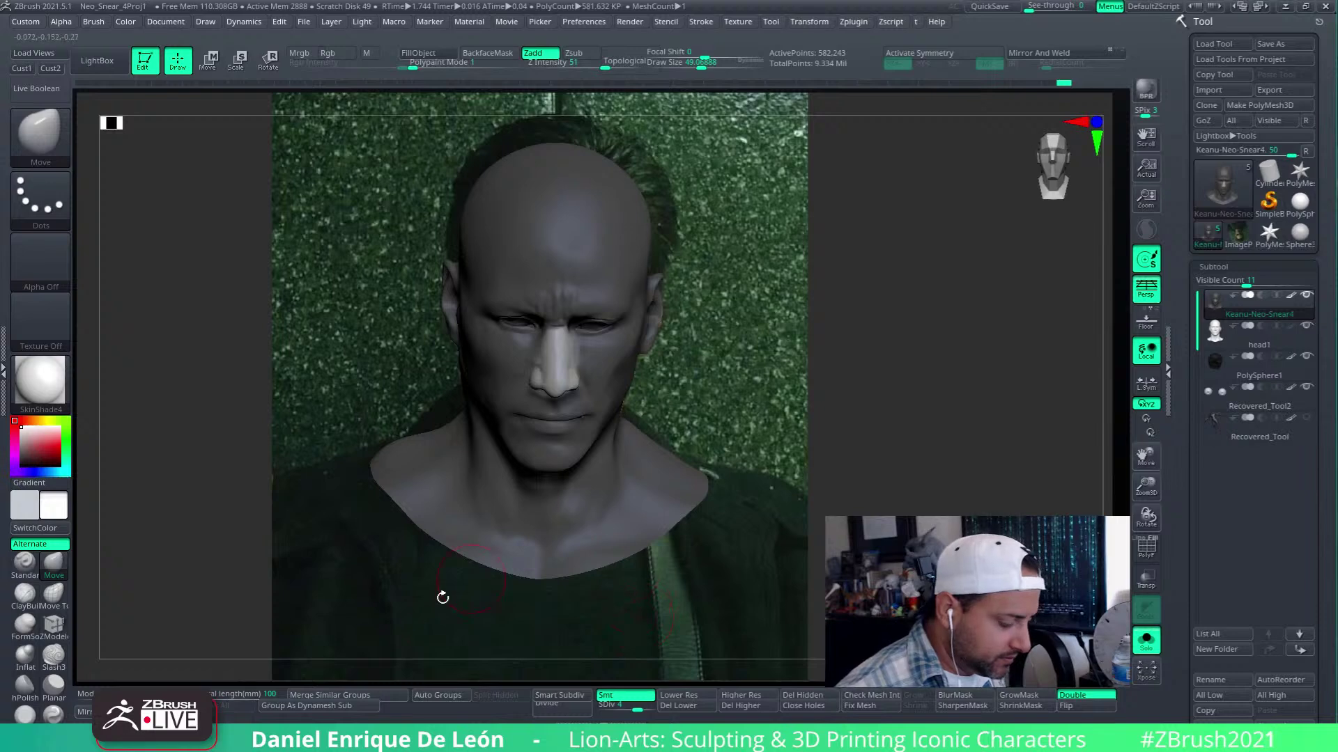
ctrl+click(616, 372)
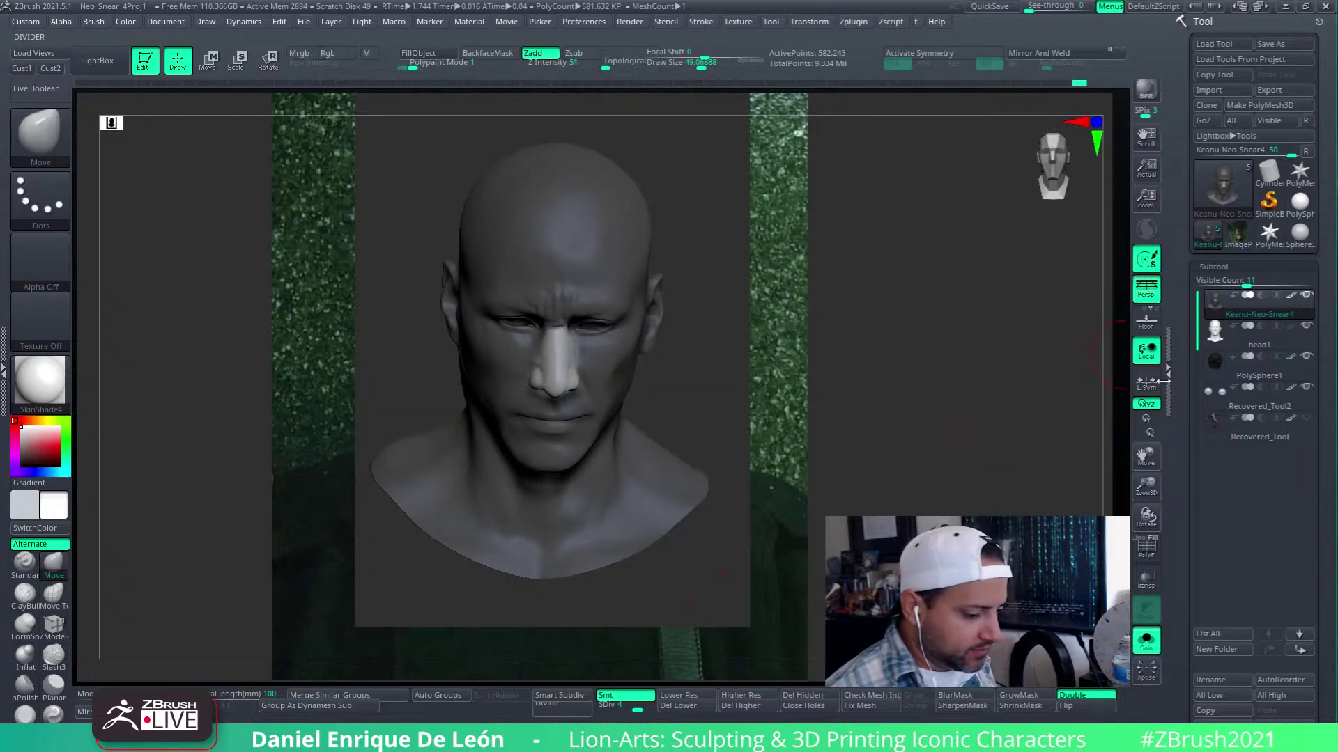
Enlarge the document around the nose and lower the model's opacity to 33 over the reference photo
click(1146, 452)
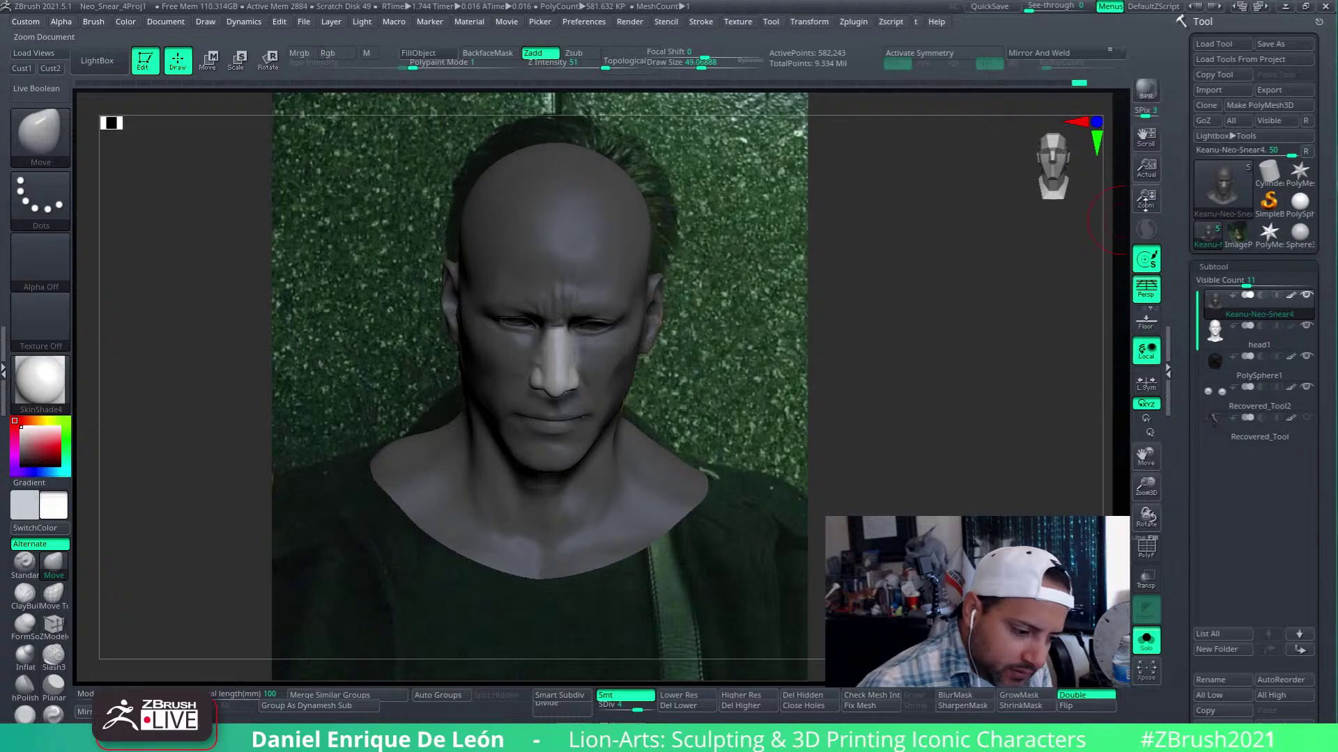
drag(1146, 198, 1146, 289)
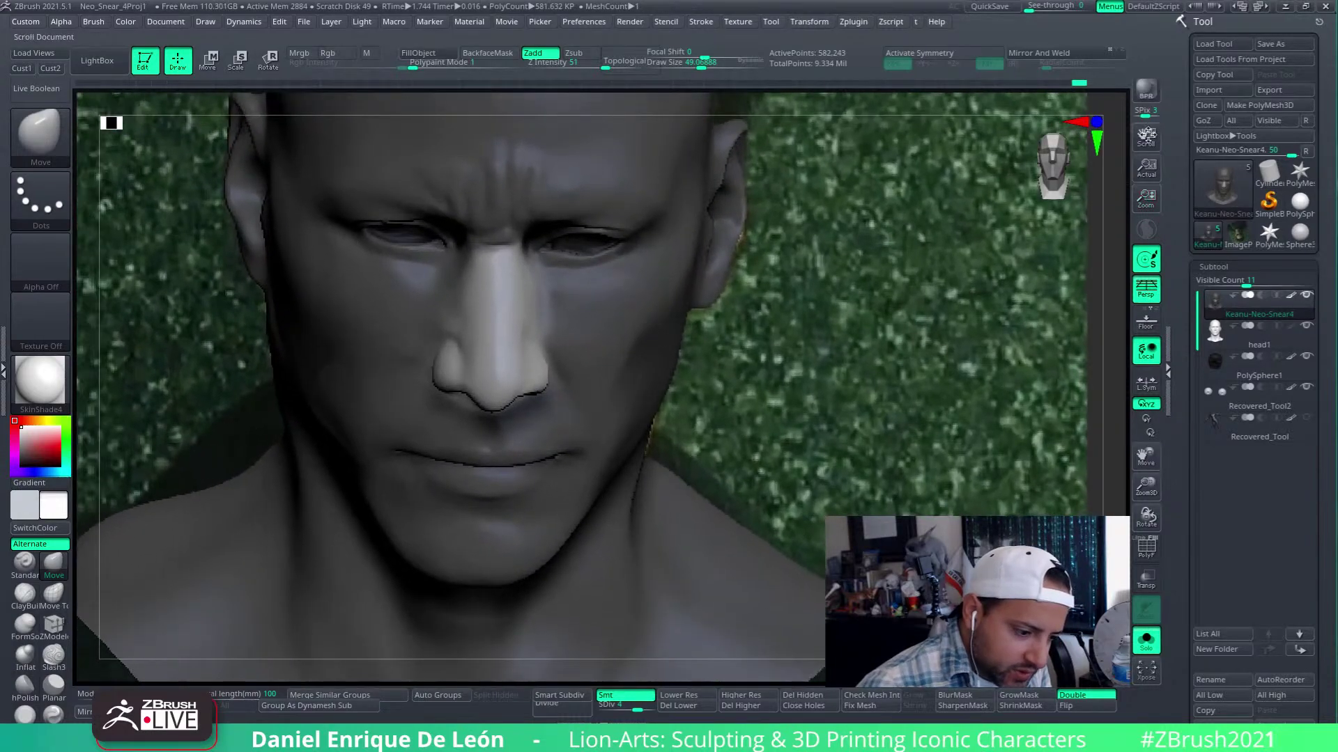
drag(1146, 138, 1129, 206)
click(1151, 170)
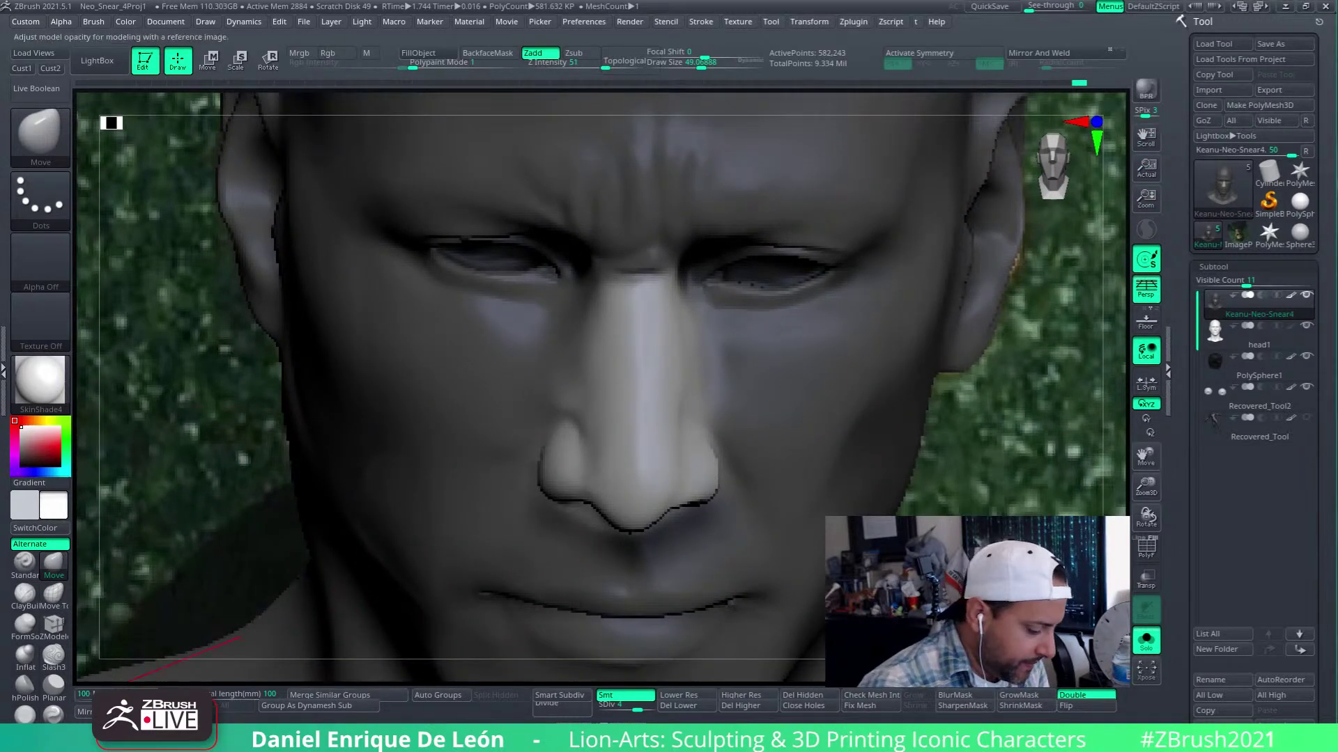
click(111, 694)
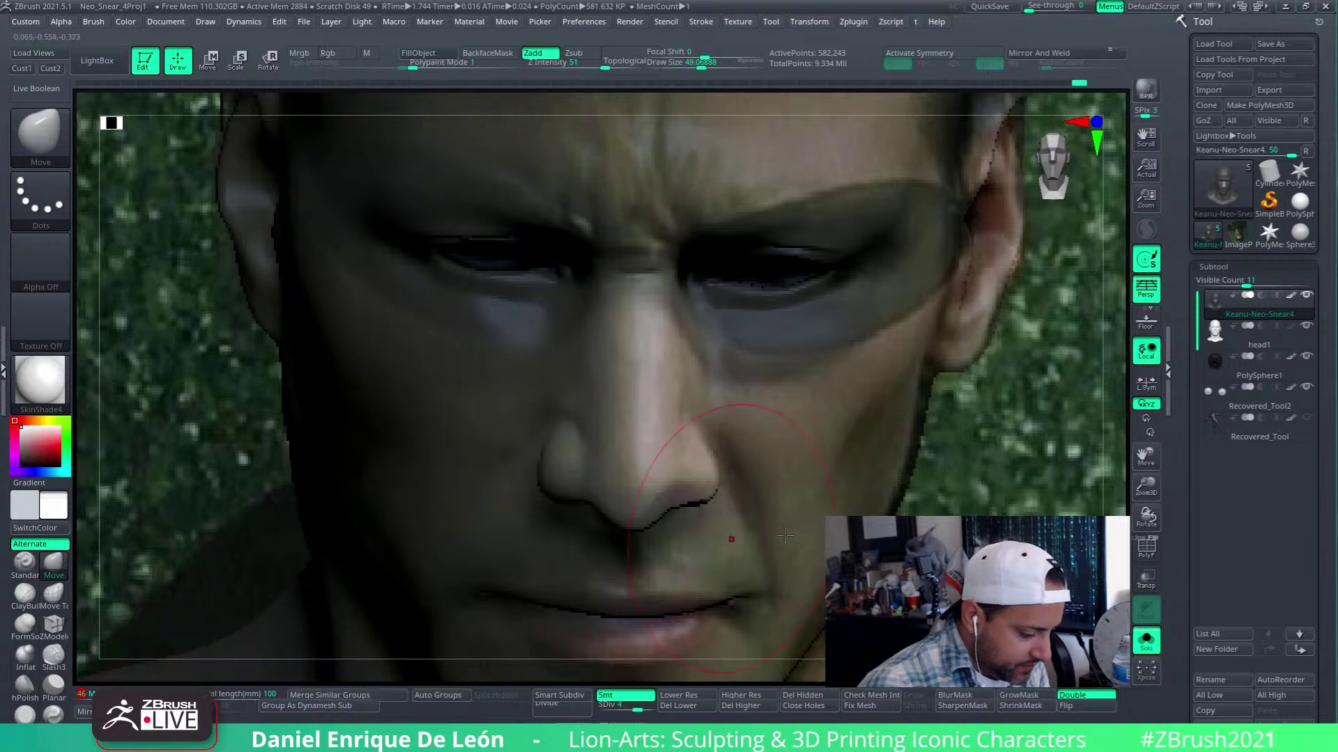
click(101, 694)
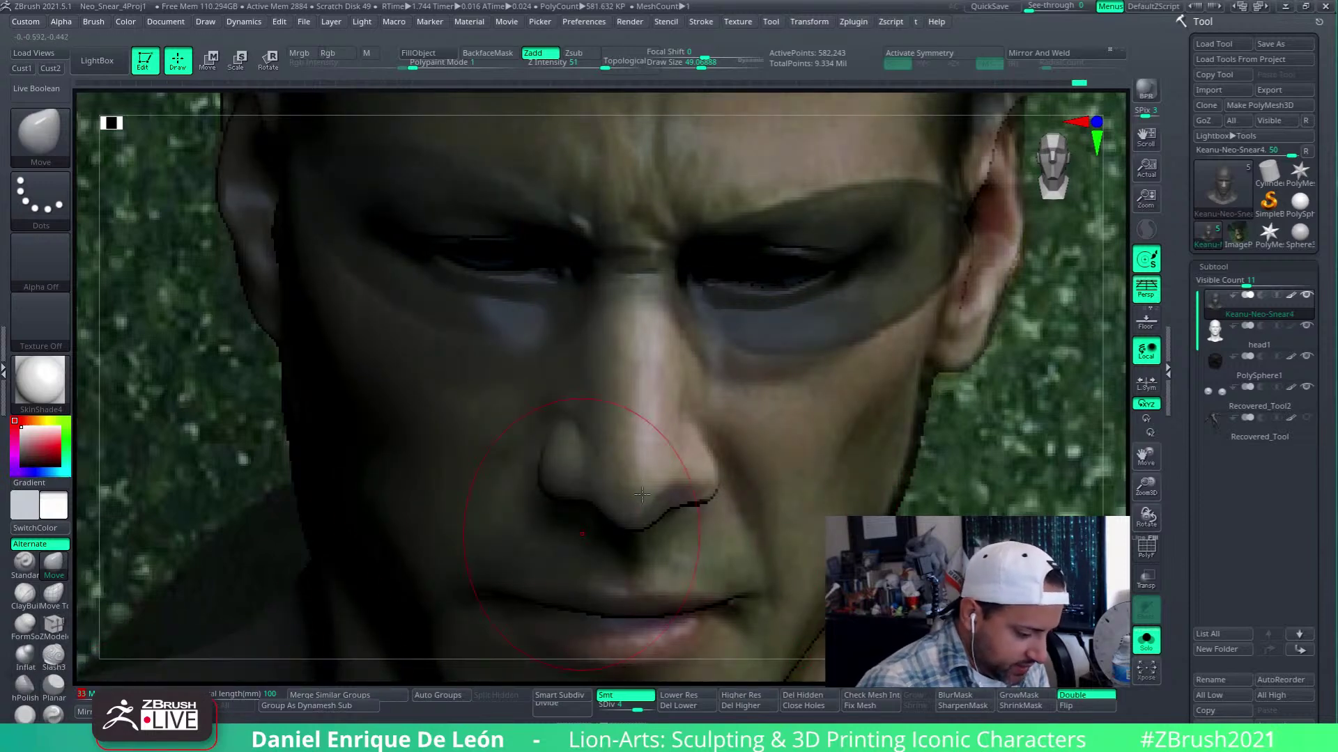
Reduce the Move brush's draw size to about 25, reshape the nostrils and underside of the nose, and return to the first stored view
drag(705, 63, 693, 67)
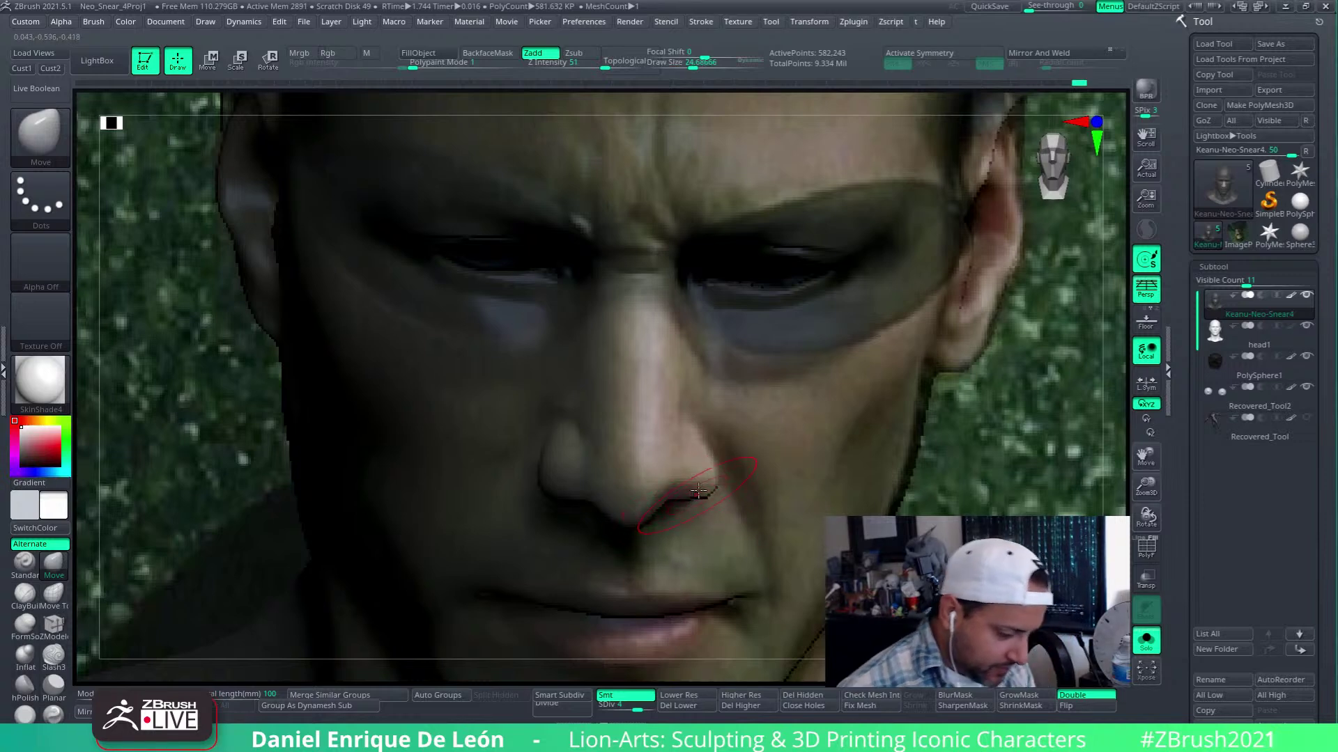
mouse_move(691, 492)
right_down()
mouse_move(683, 459)
mouse_move(689, 500)
right_up()
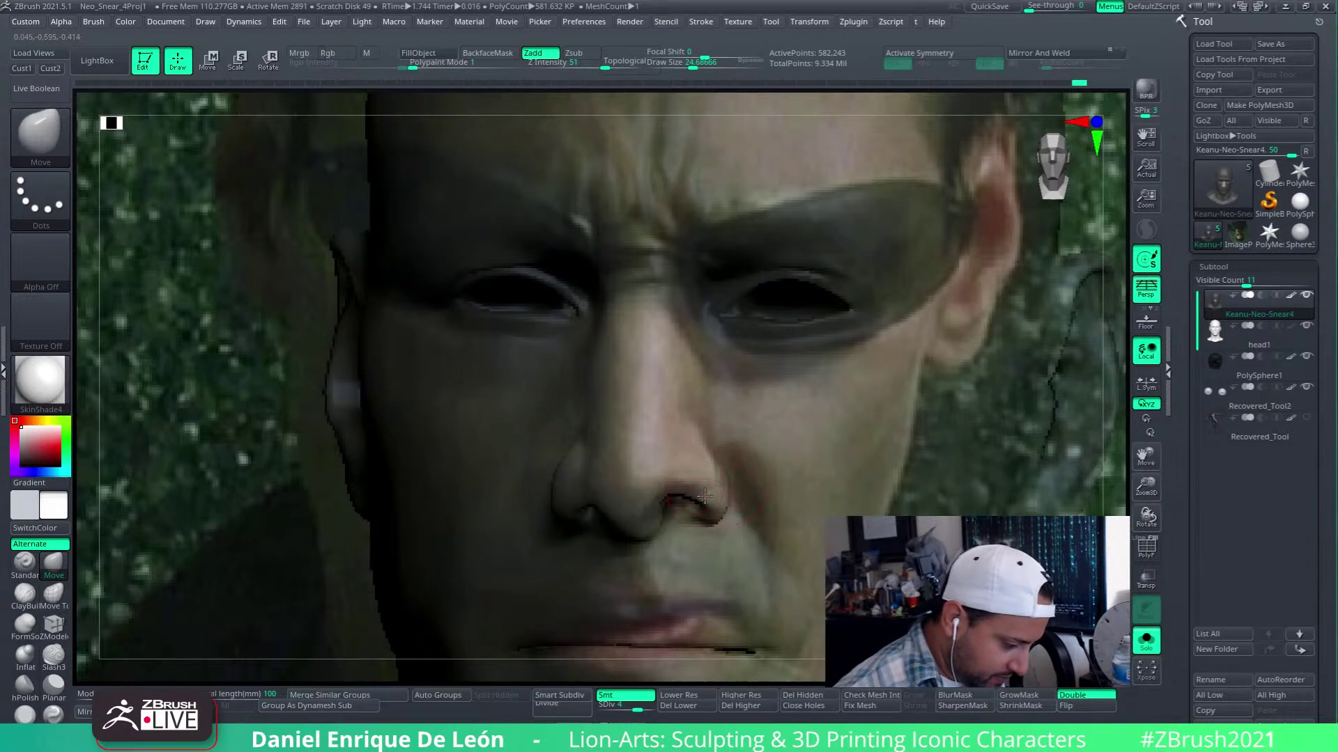
right_drag(693, 488, 685, 482)
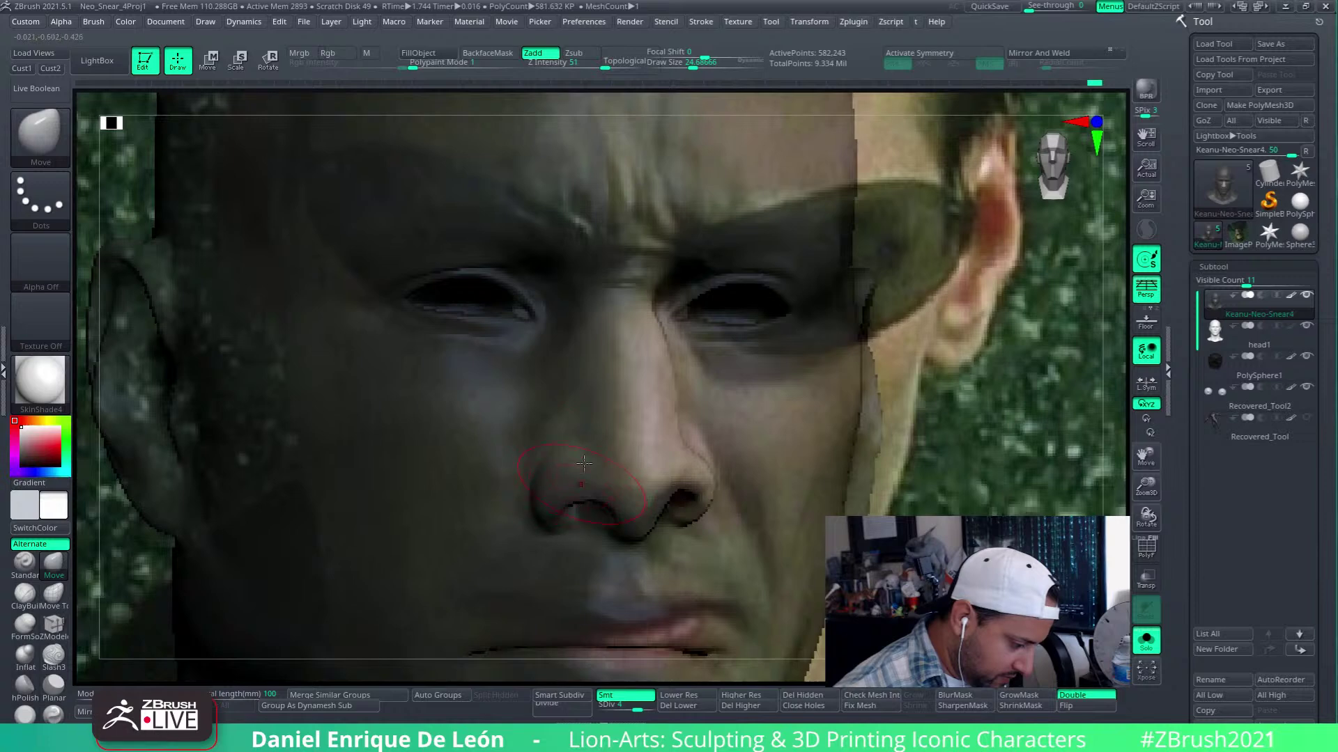
click(19, 67)
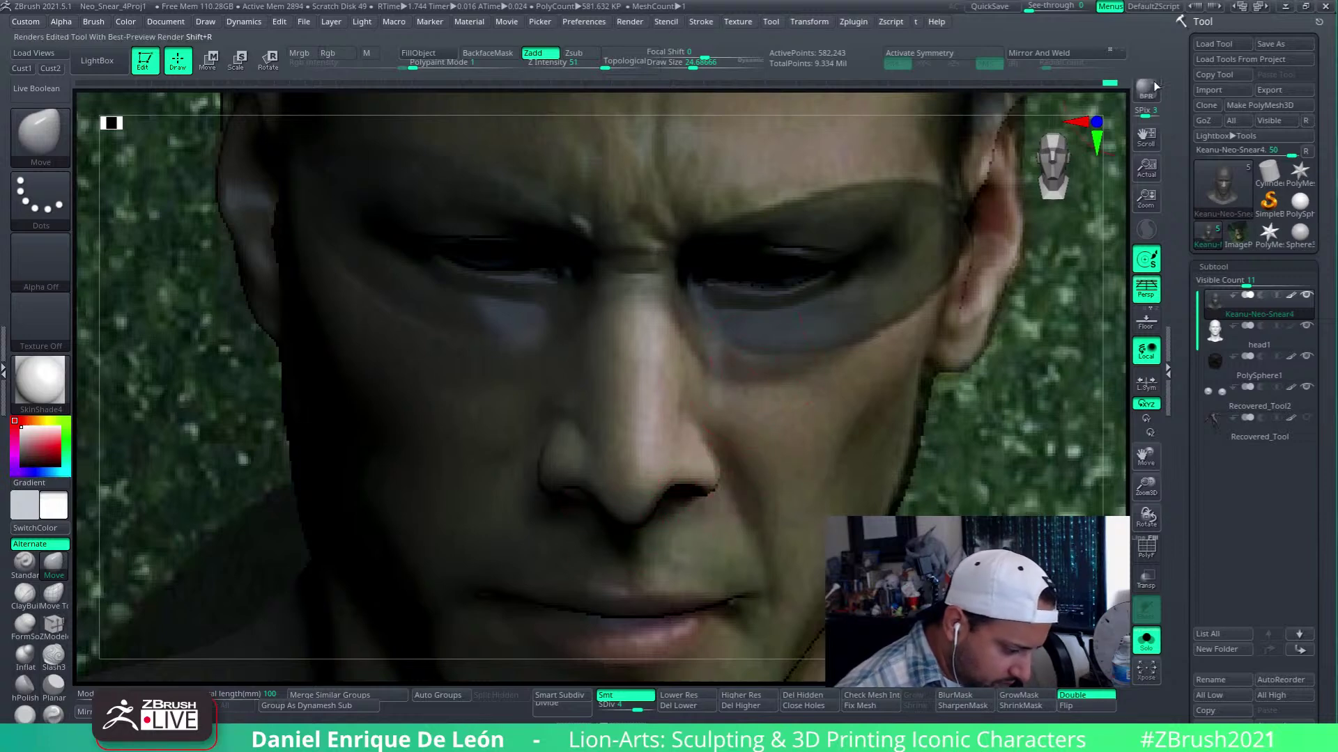
Check the nose against the photo at 46 opacity, and restore the document to actual size and the model to full opacity
click(150, 696)
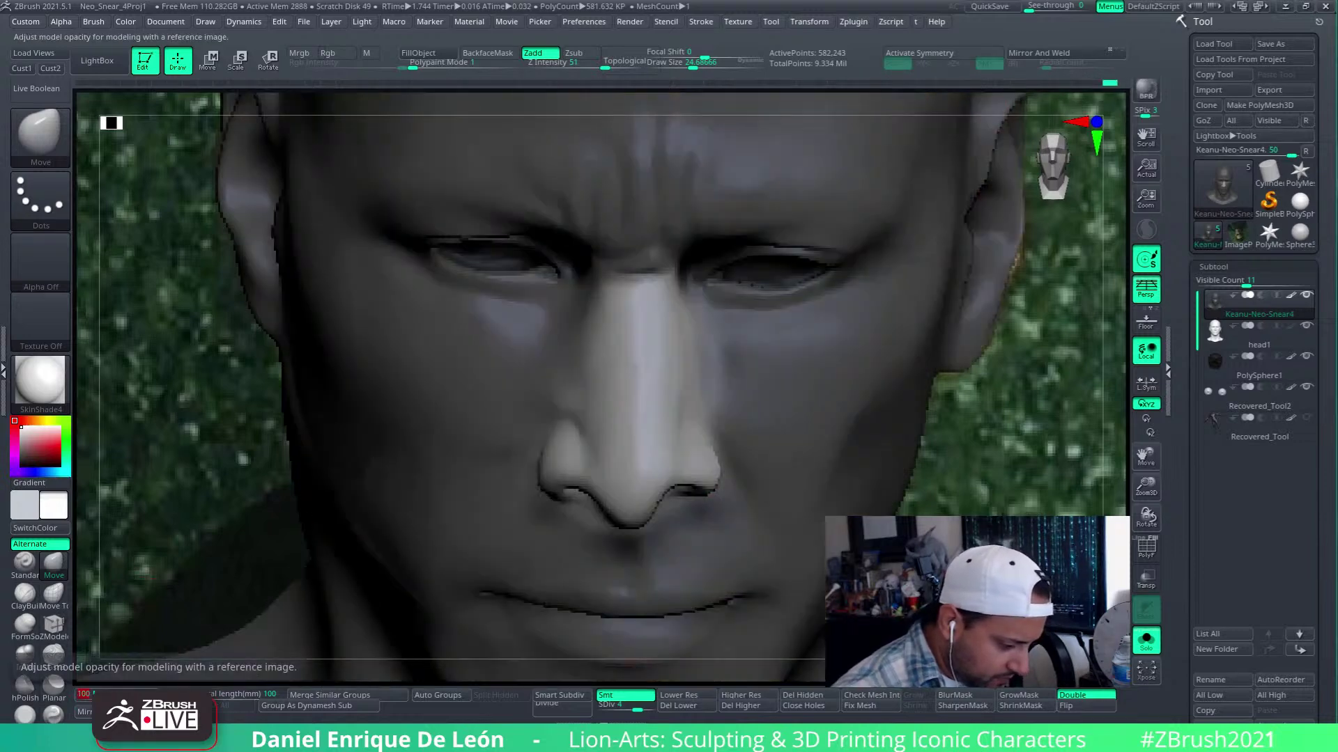
click(106, 694)
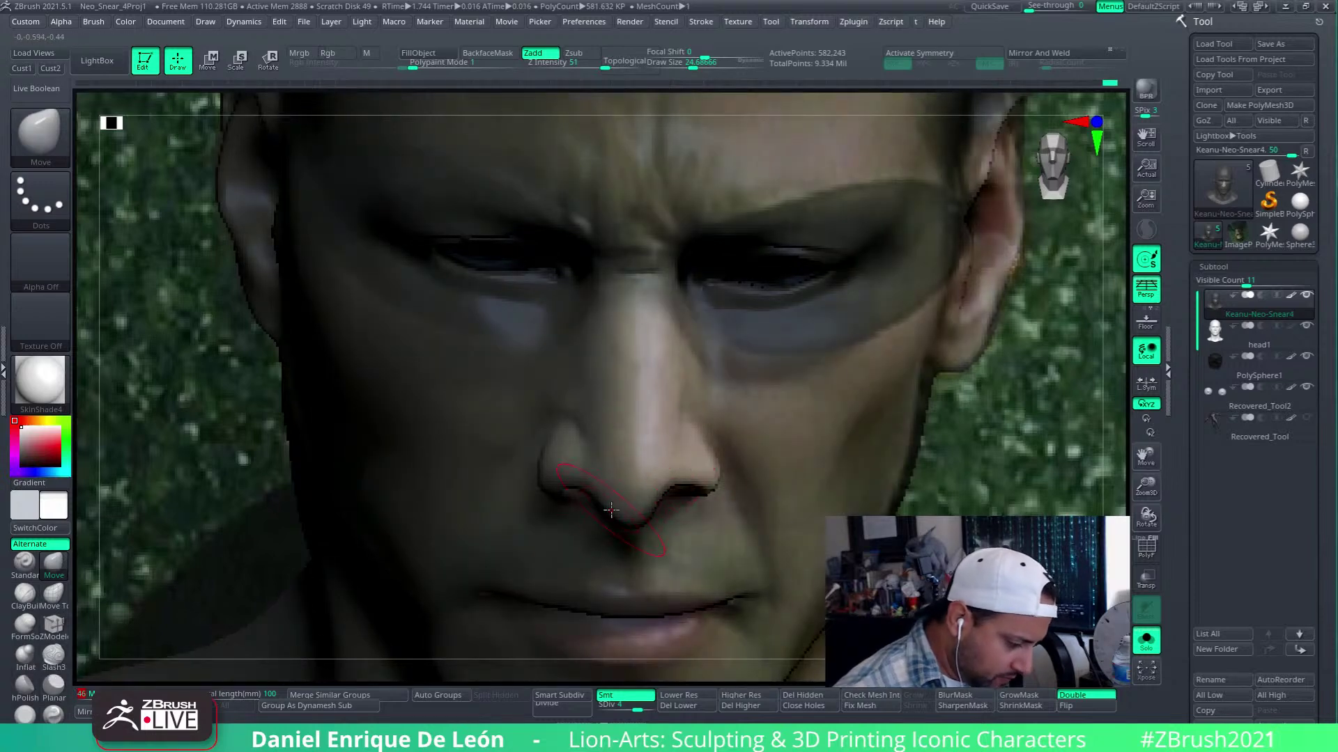
right_drag(735, 474, 767, 427)
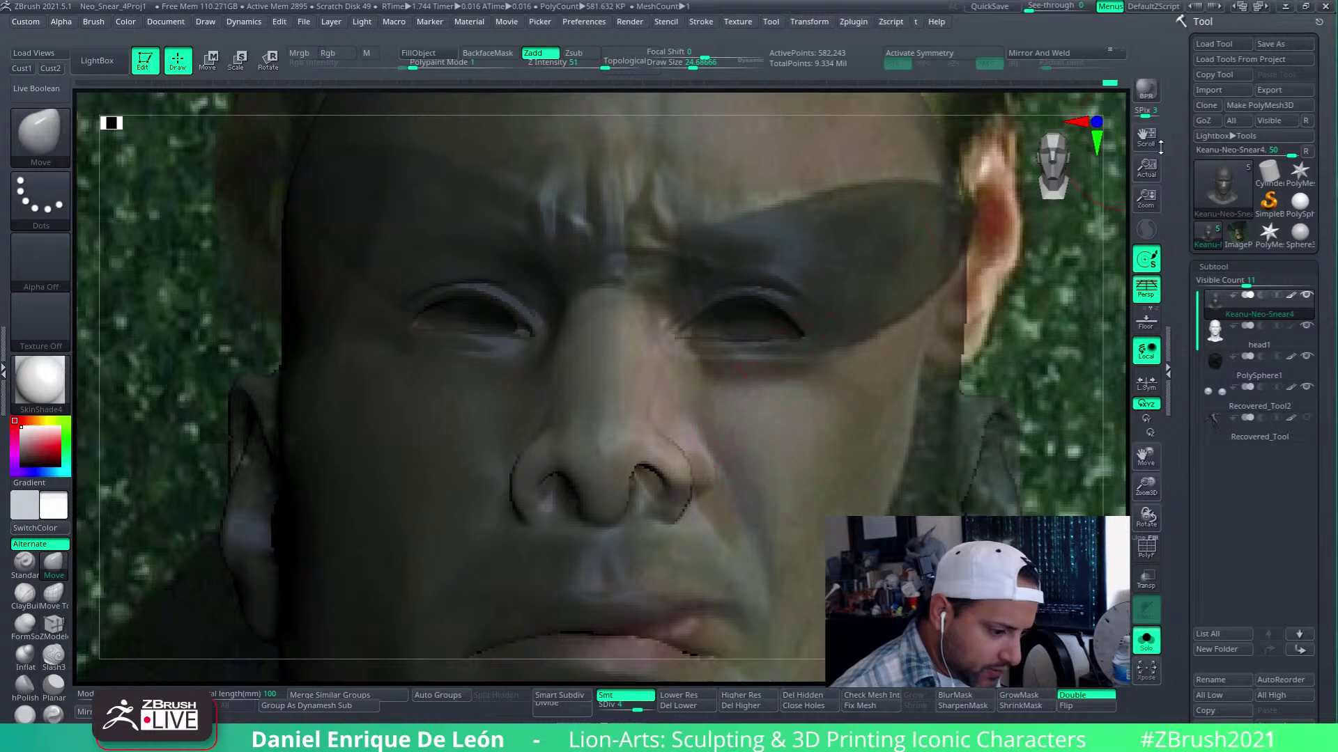
click(1148, 170)
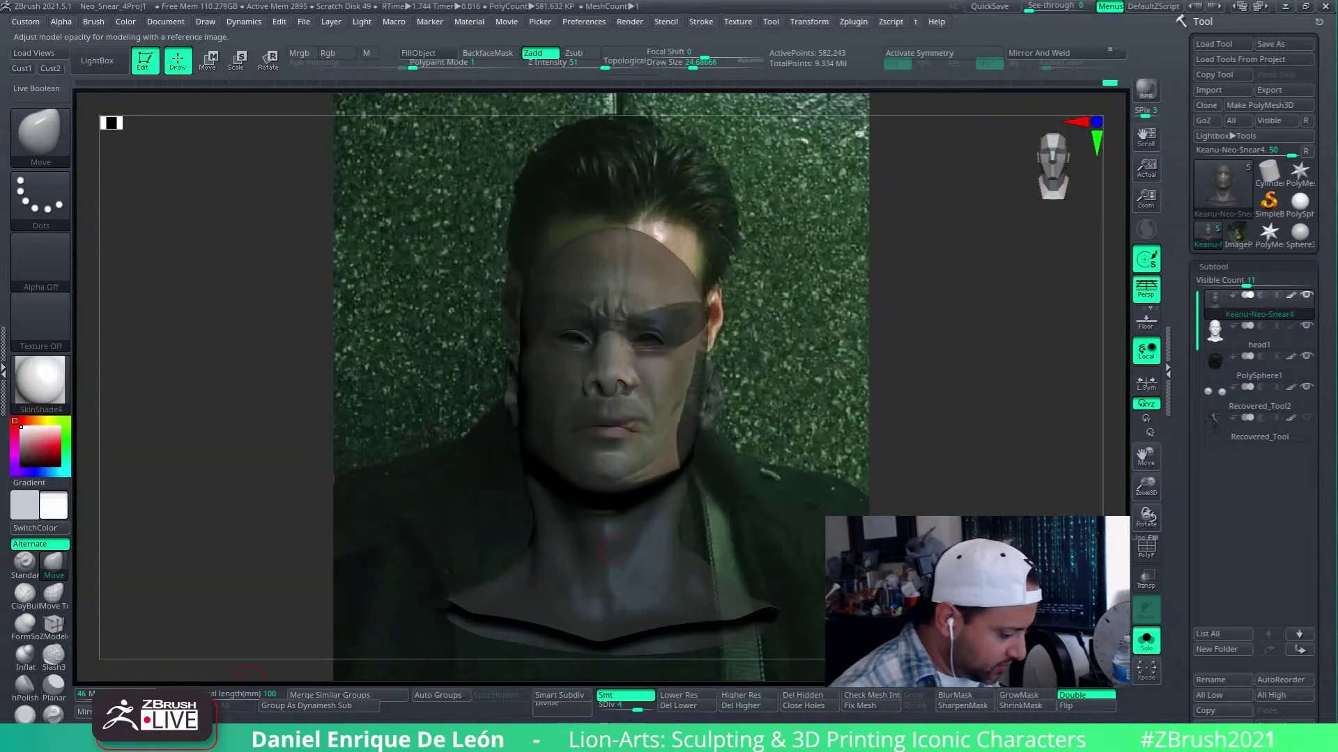
click(152, 695)
Examine the nose and head from the side, front and three-quarter angles beside the reference photo, stepping back through the latest edits
right_drag(700, 439, 796, 367)
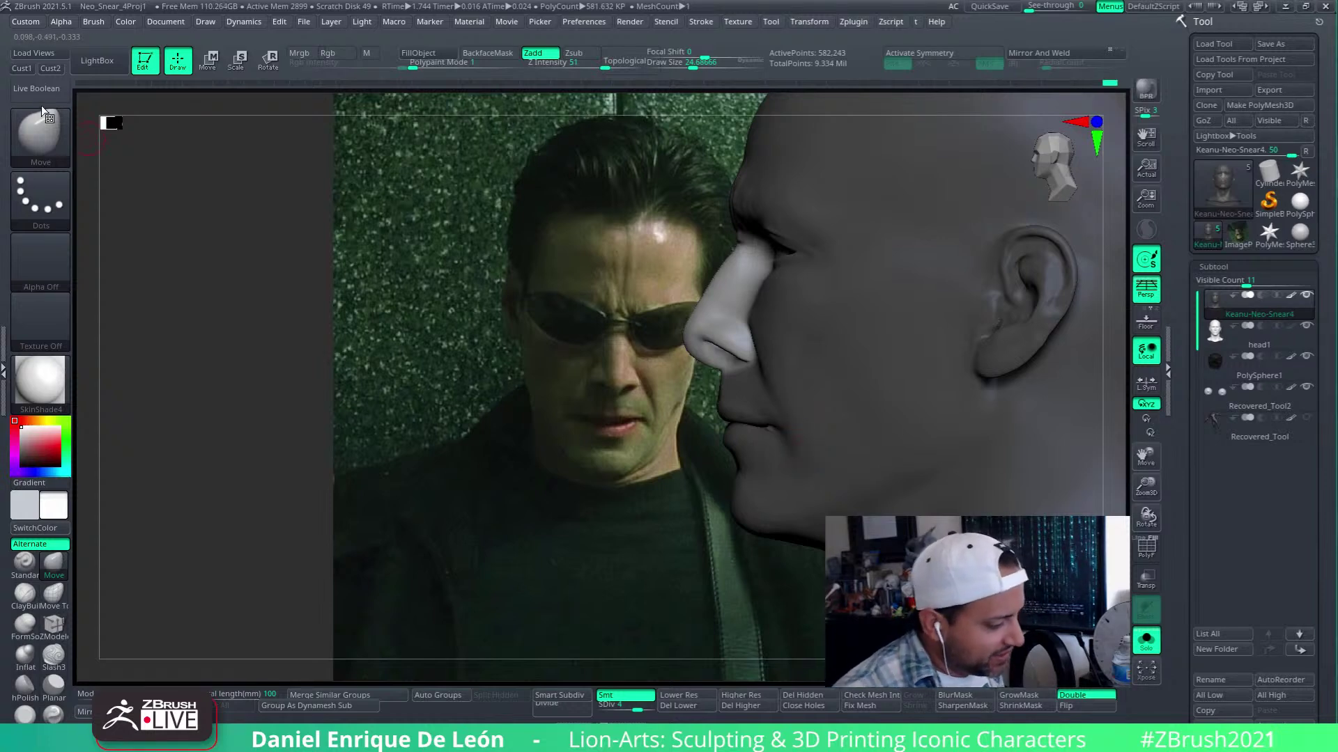
shift+right_drag(783, 535, 872, 426)
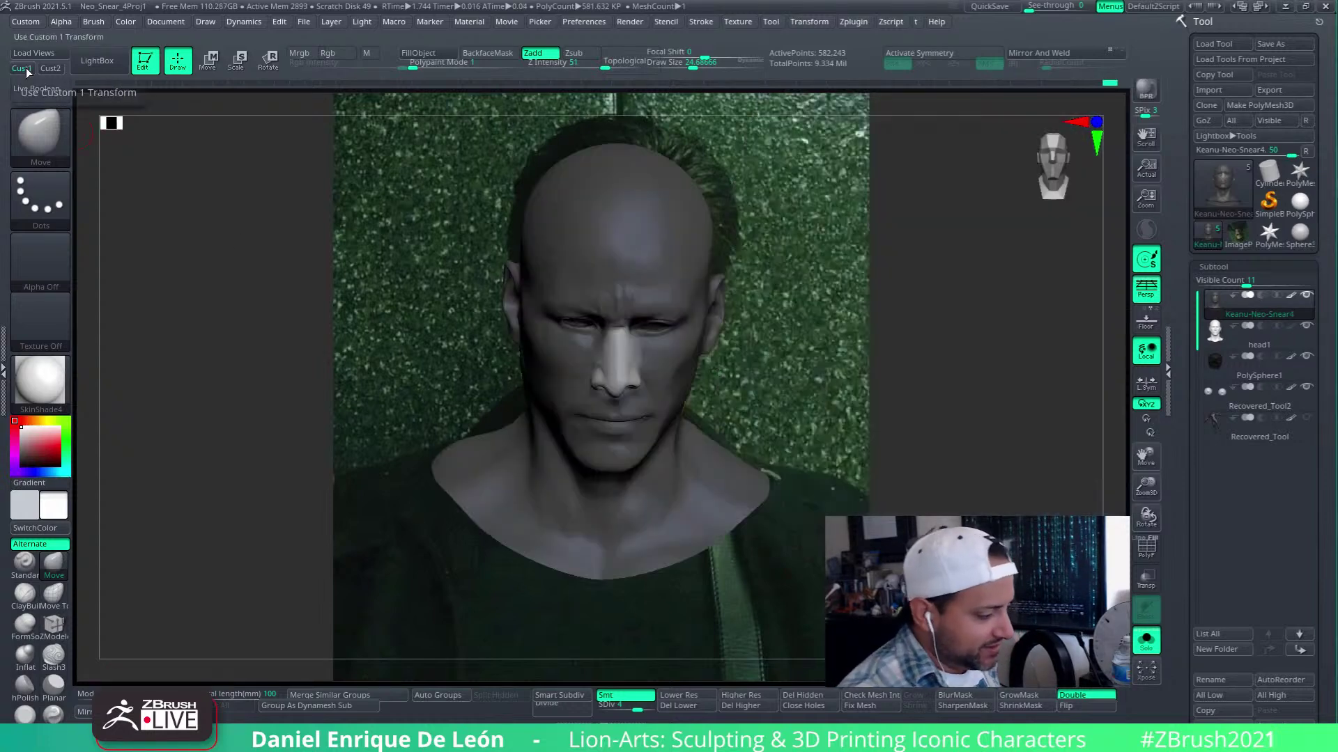
alt+right_drag(906, 480, 1064, 487)
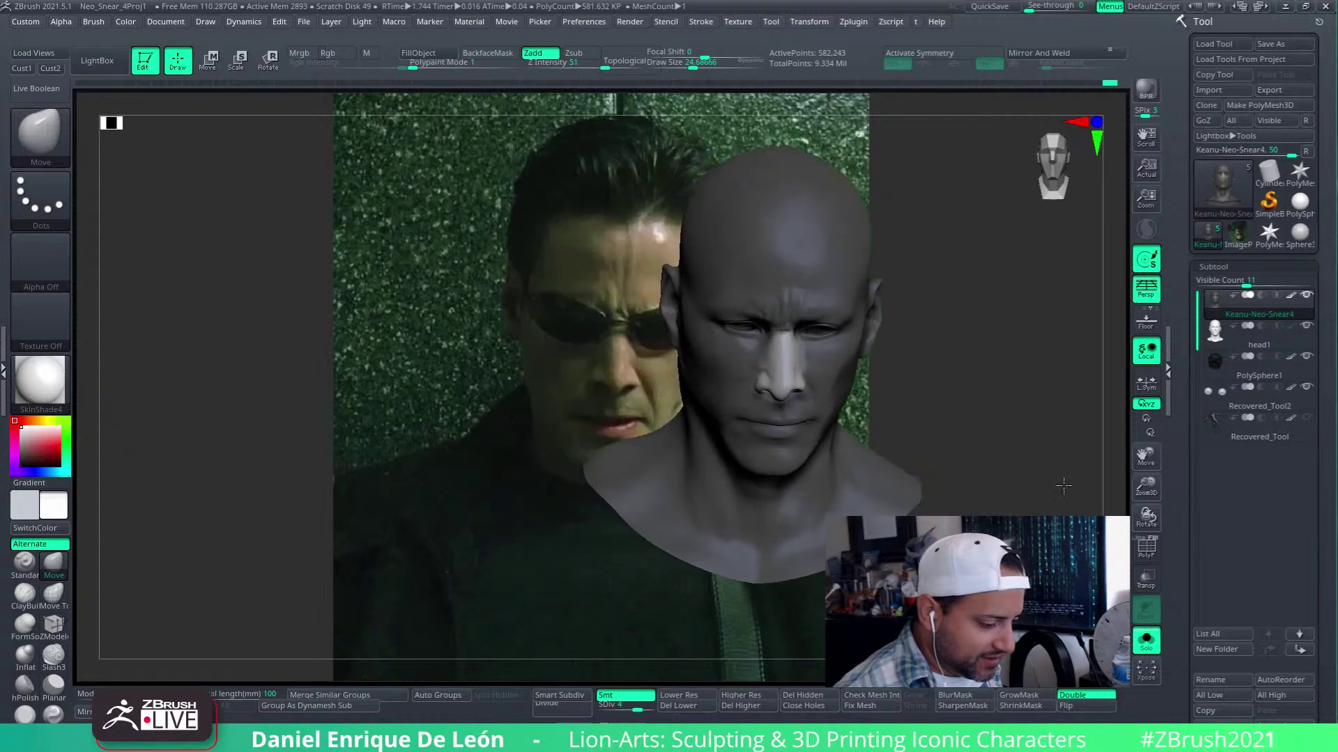
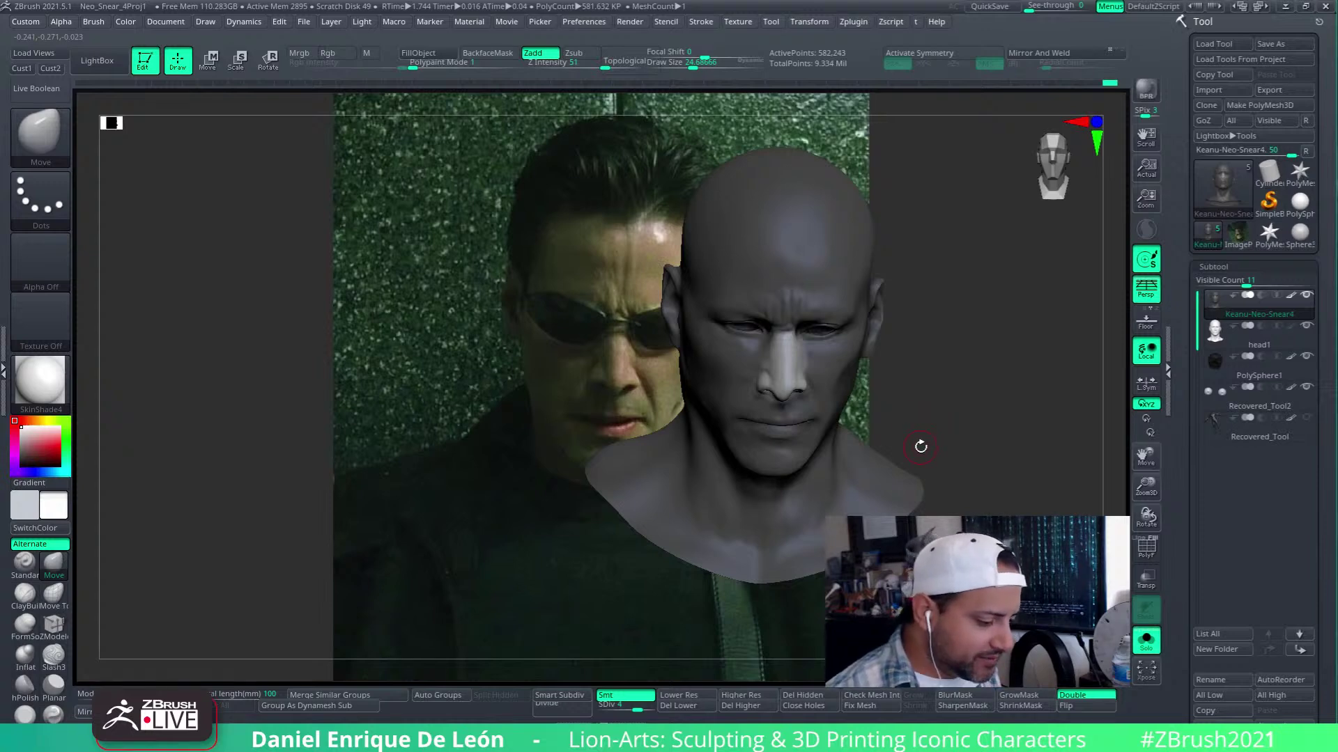
key(ctrl)
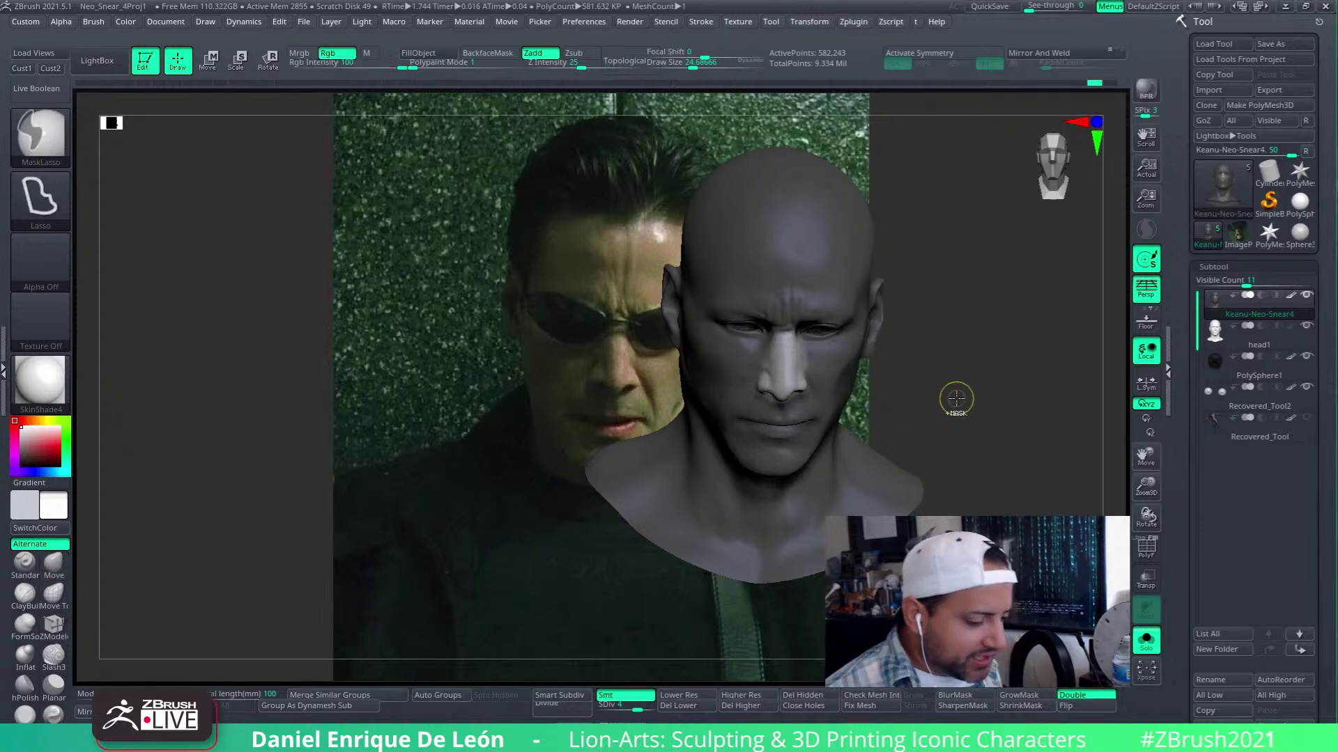
mouse_move(962, 404)
mouse_down()
mouse_move(948, 378)
mouse_move(958, 354)
mouse_up()
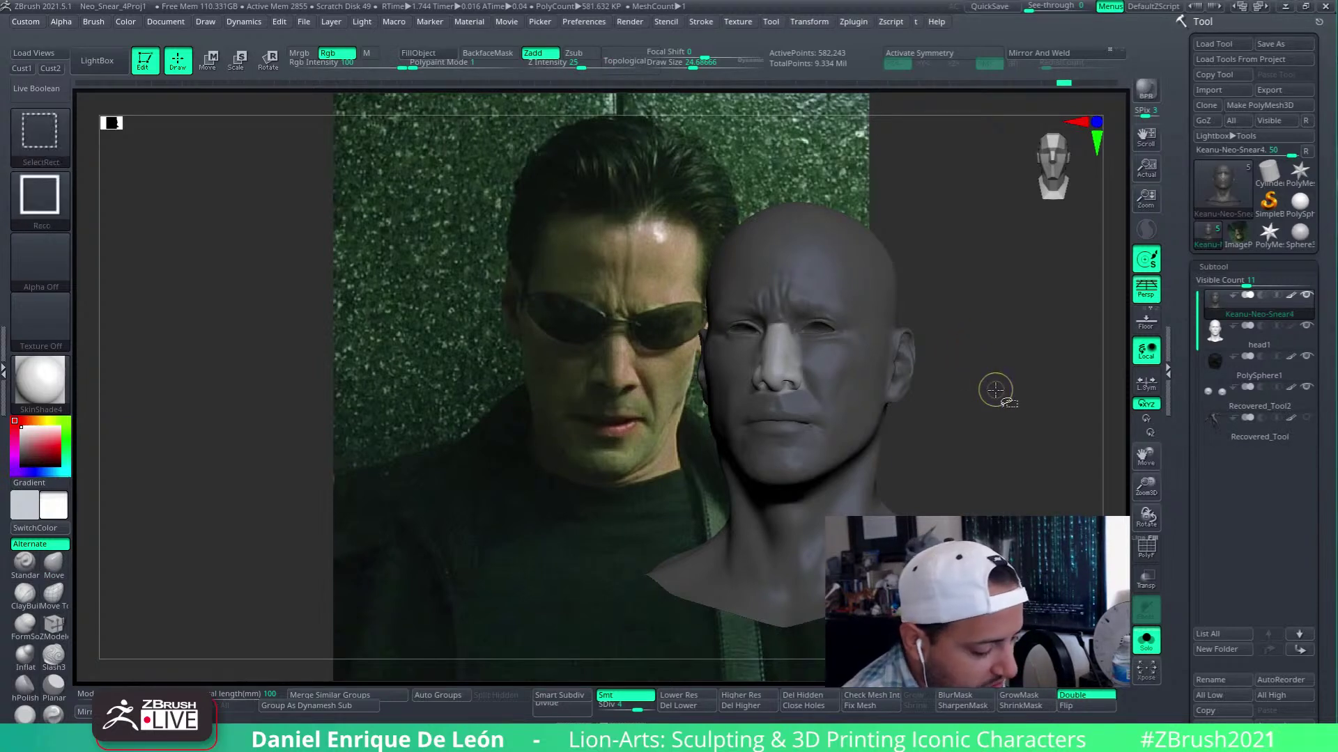
drag(999, 388, 970, 358)
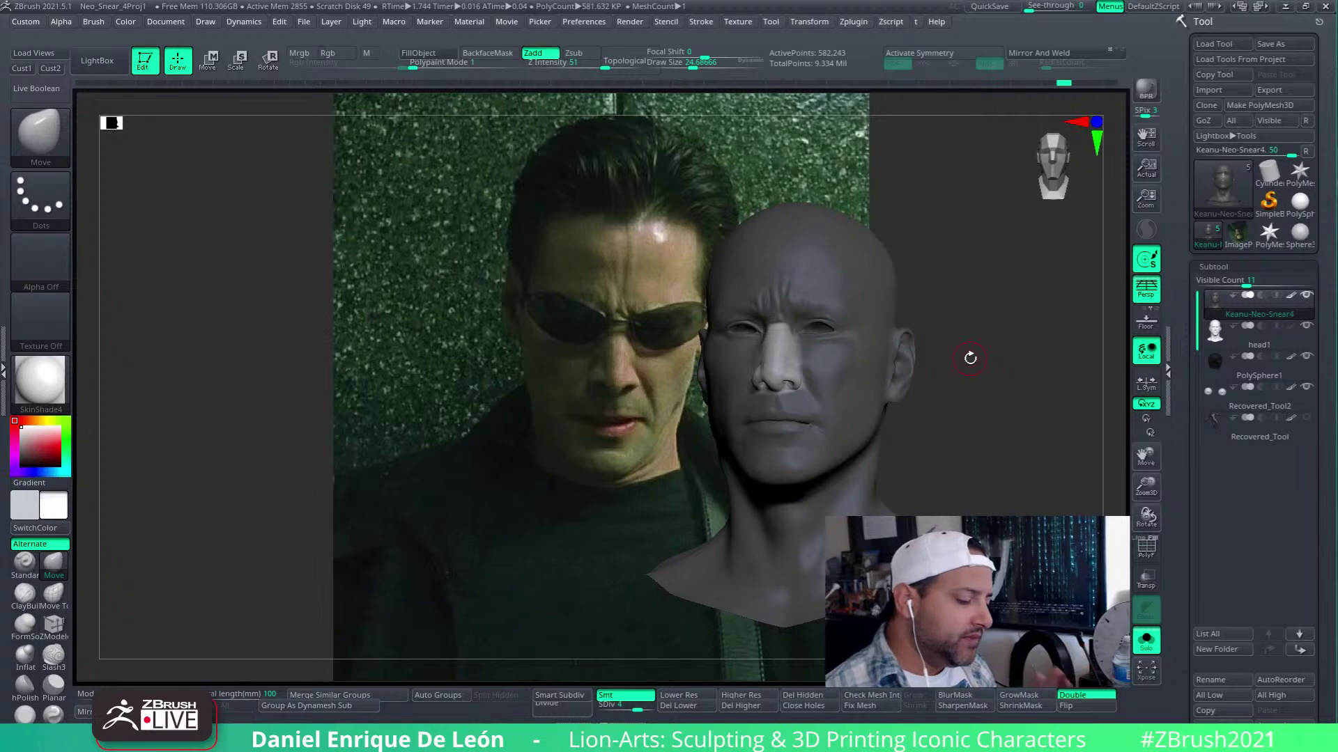
drag(969, 358, 882, 432)
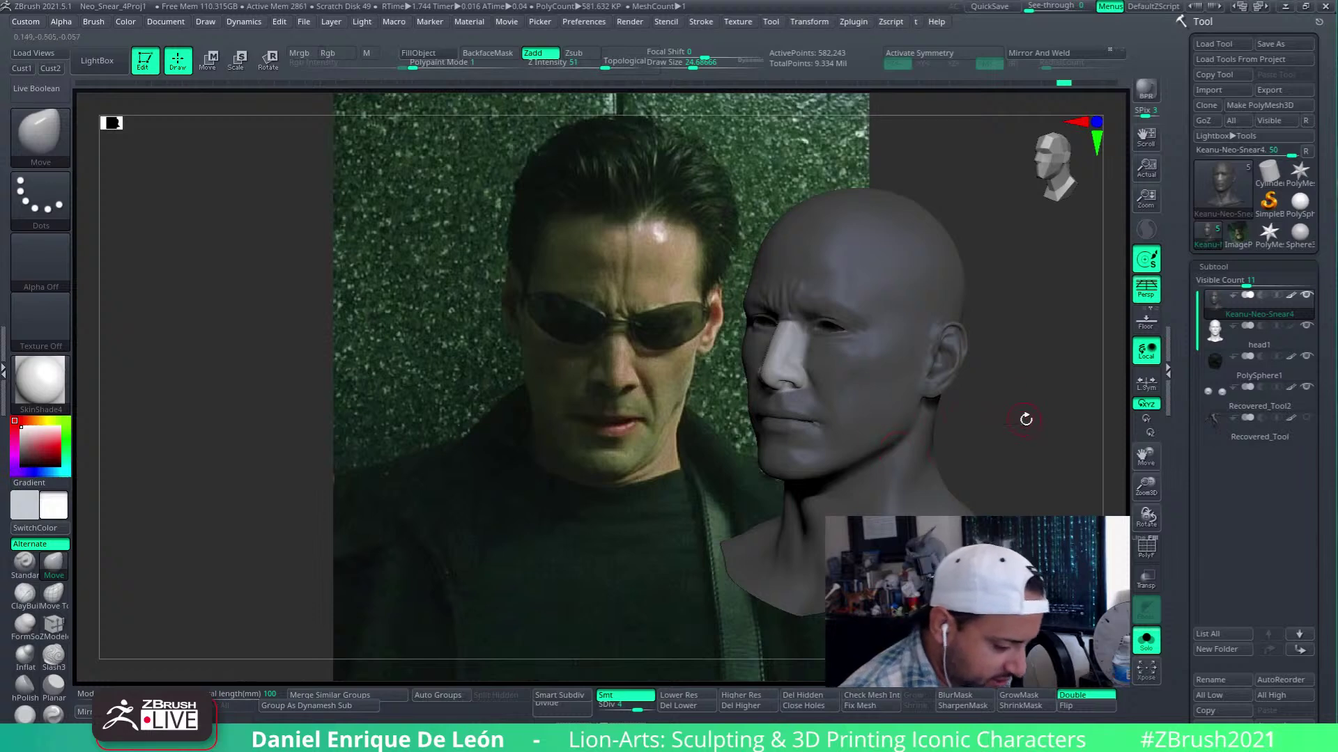
Invert the mask so the nose is protected, and raise the Move brush's draw size to about 54
shift+drag(1026, 418, 1030, 427)
key(ctrl)
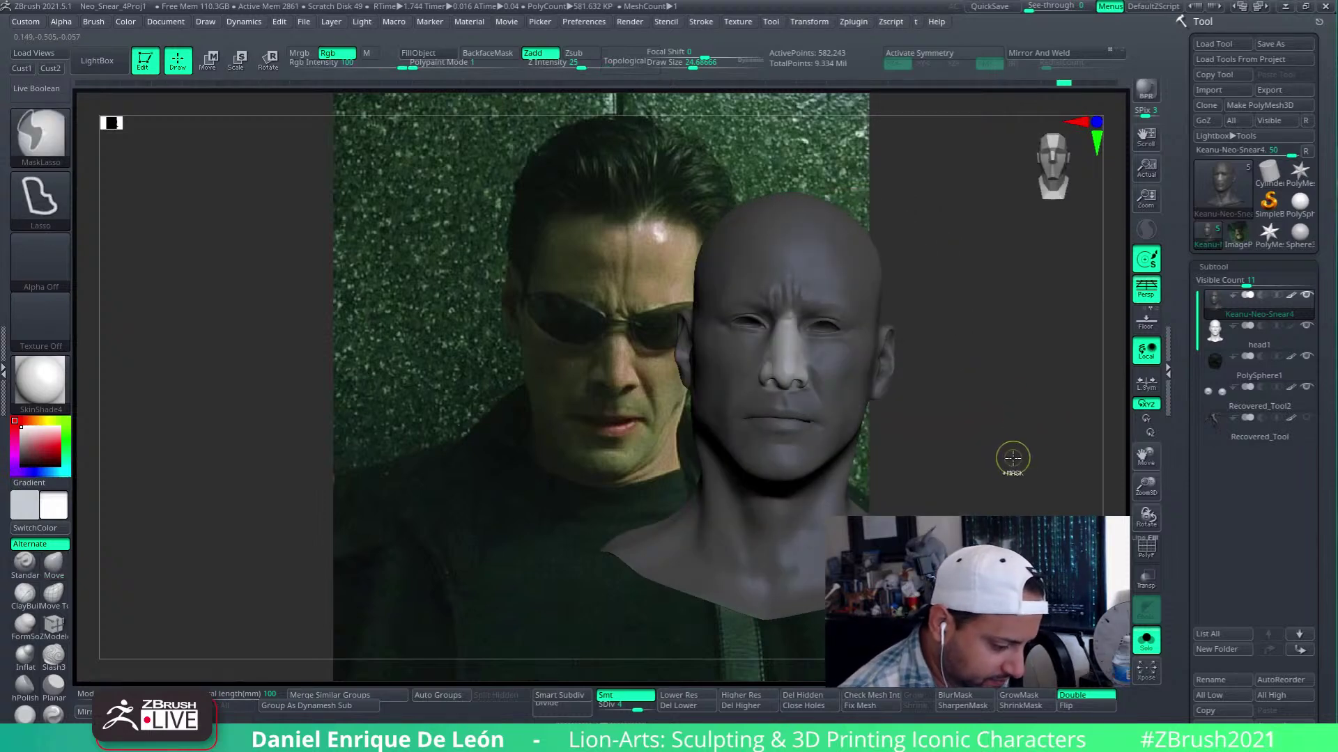
mouse_move(1012, 458)
mouse_down()
mouse_move(898, 397)
mouse_move(910, 463)
mouse_move(892, 418)
mouse_up()
mouse_move(866, 374)
mouse_down()
mouse_move(999, 478)
mouse_move(812, 480)
mouse_up()
key(ctrl)
key(shift)
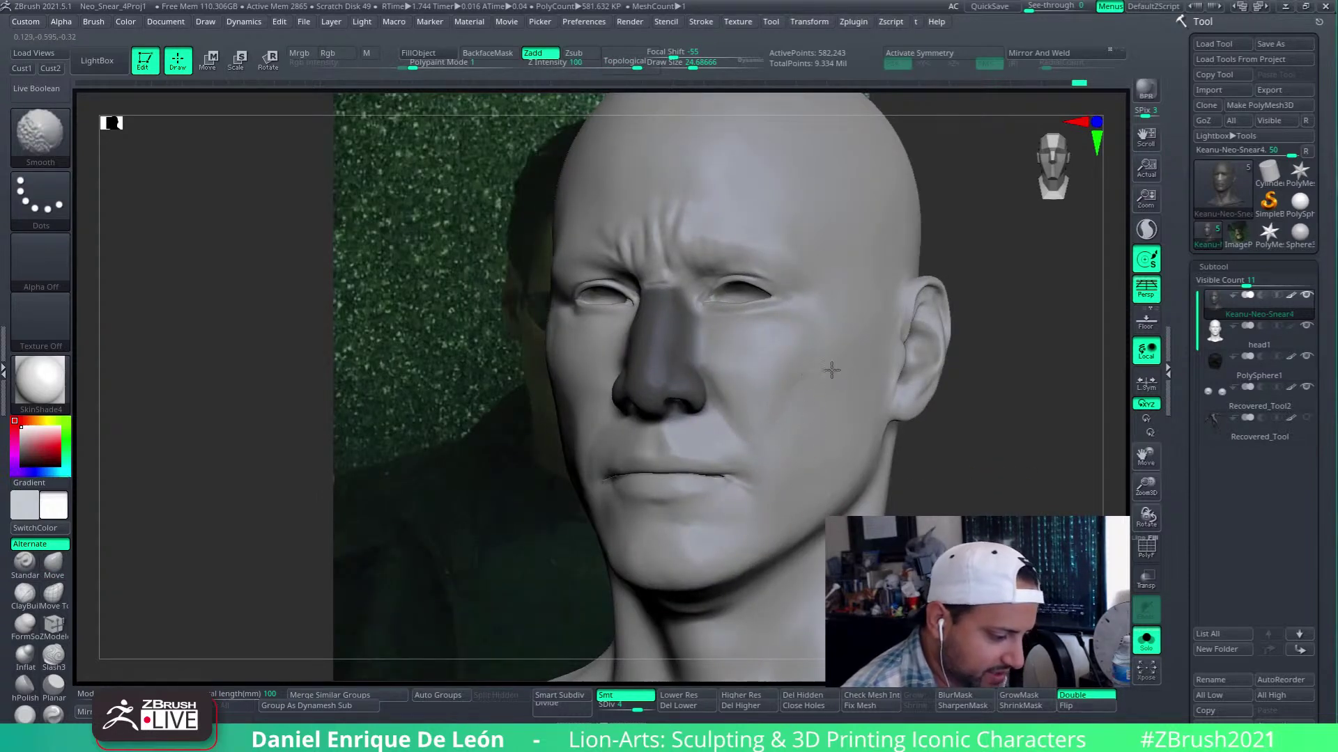
mouse_move(770, 428)
right_down()
mouse_move(824, 382)
mouse_move(867, 399)
right_up()
click(702, 64)
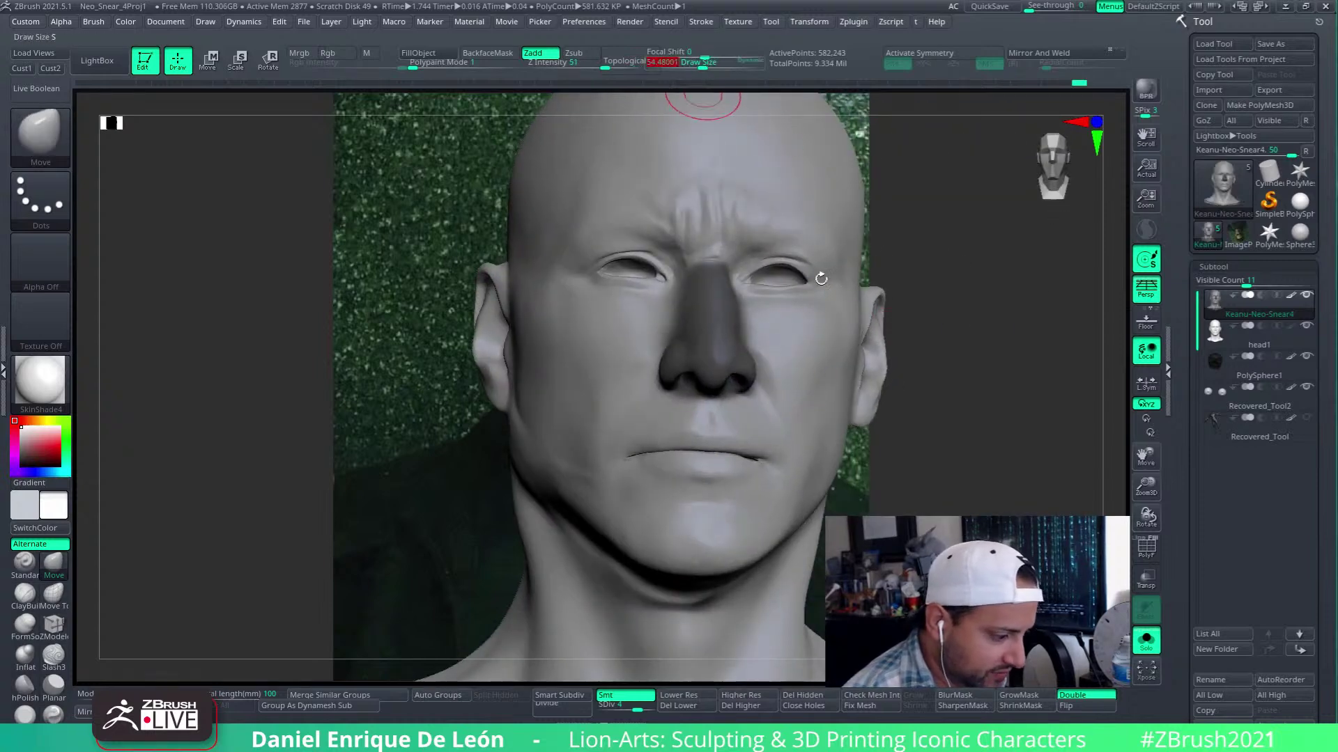
right_drag(822, 278, 827, 389)
Smooth the creases around both mouth corners on the head
key(shift)
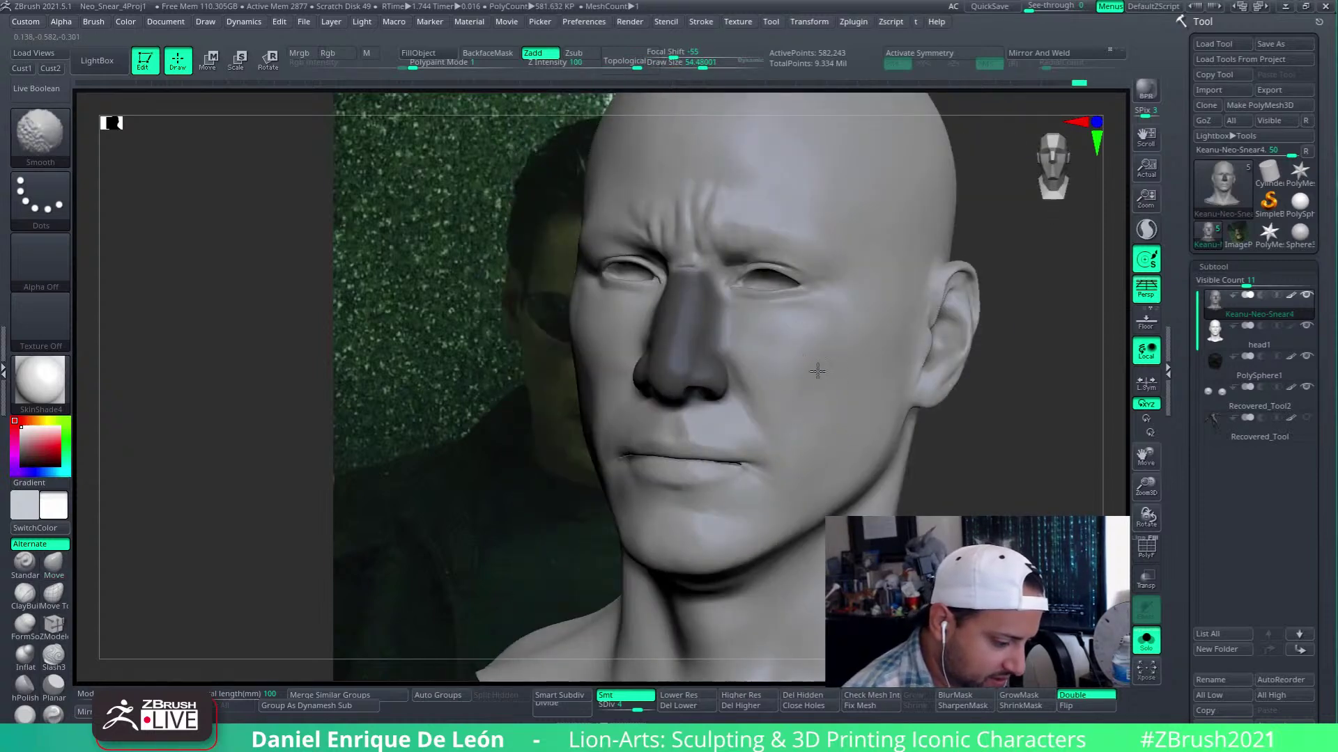
alt+right_drag(731, 472, 774, 418)
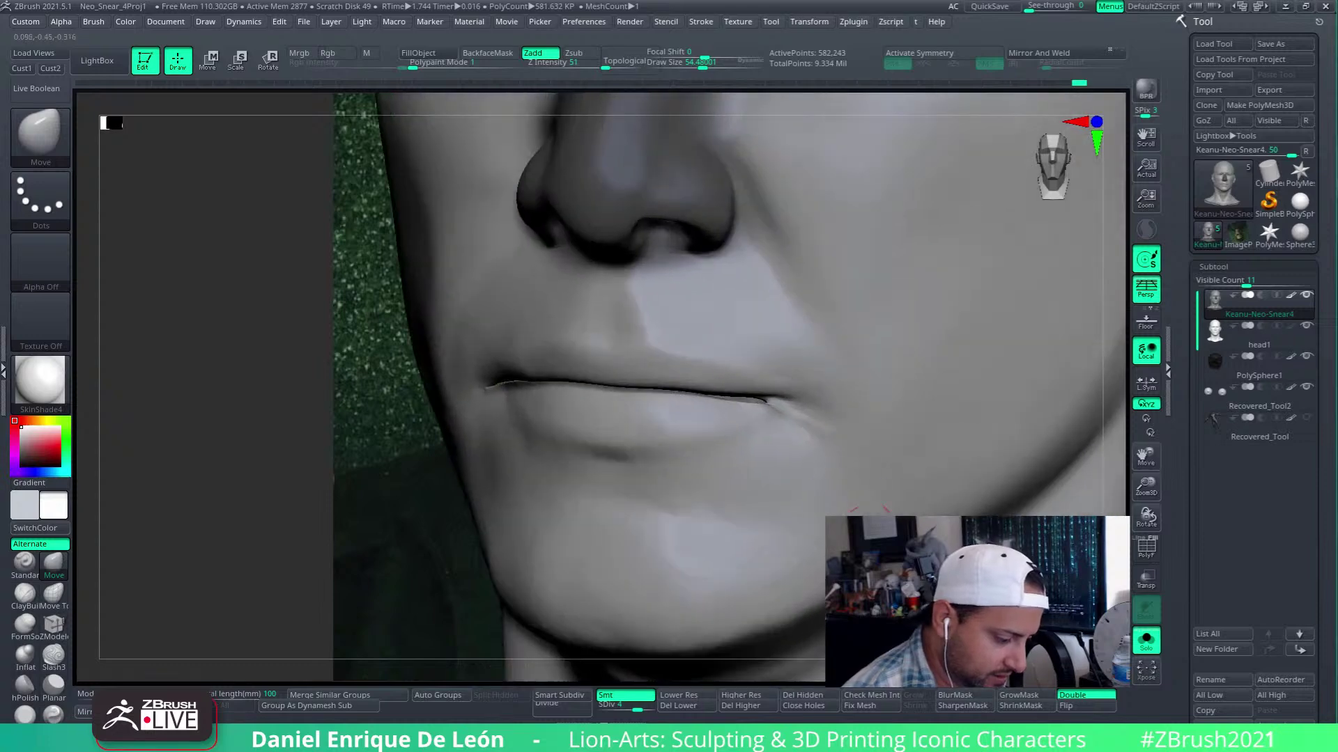
shift+drag(775, 404, 801, 414)
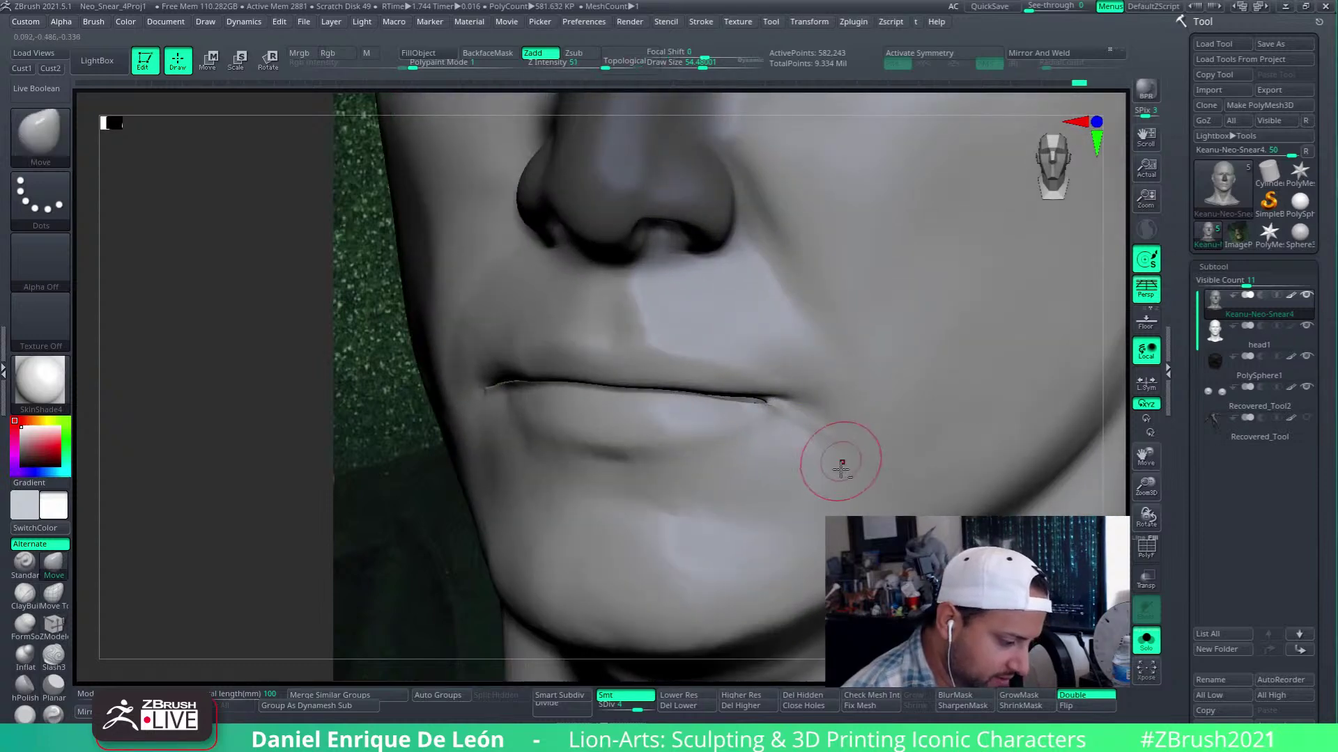
ctrl+right_drag(841, 461, 801, 418)
right_drag(801, 418, 886, 384)
shift+drag(627, 418, 618, 405)
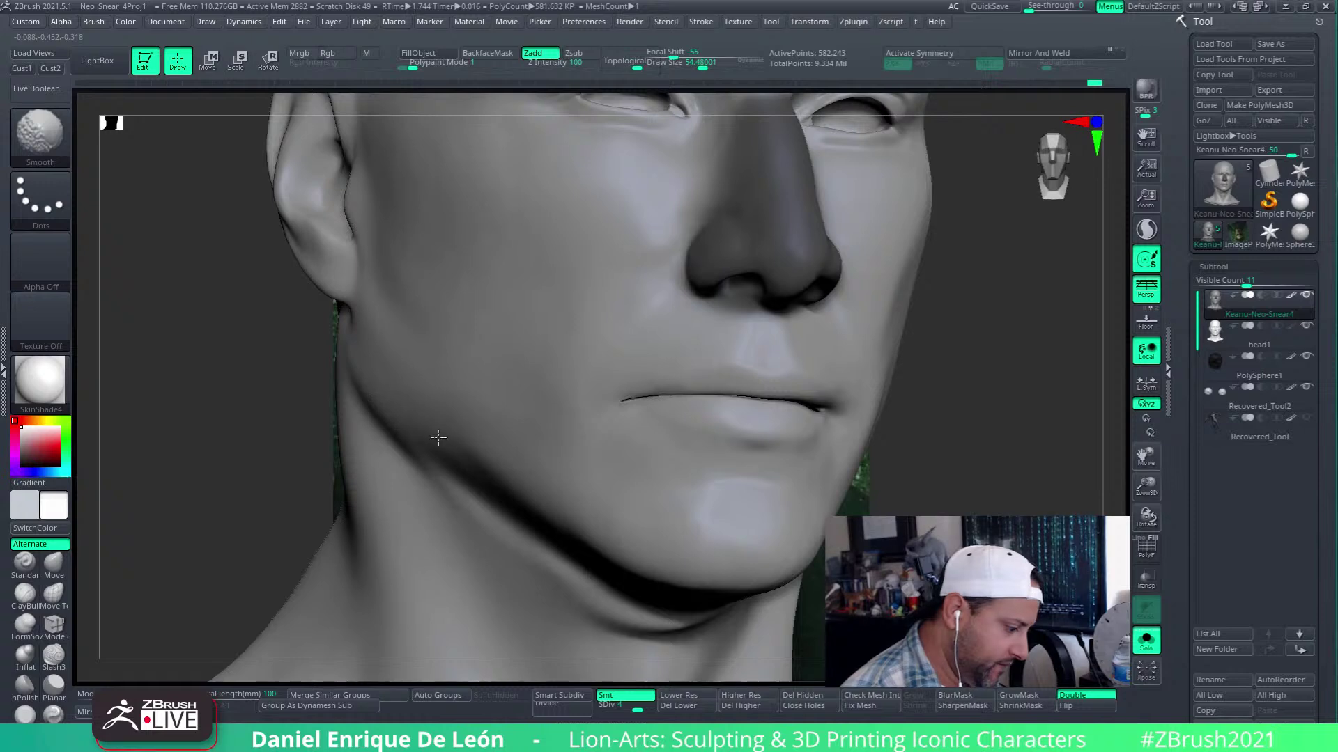
Show all the subtools again and invert the head's mask so only the nose is editable
click(1146, 641)
drag(1030, 503, 992, 500)
drag(858, 453, 882, 241)
right_drag(882, 240, 962, 445)
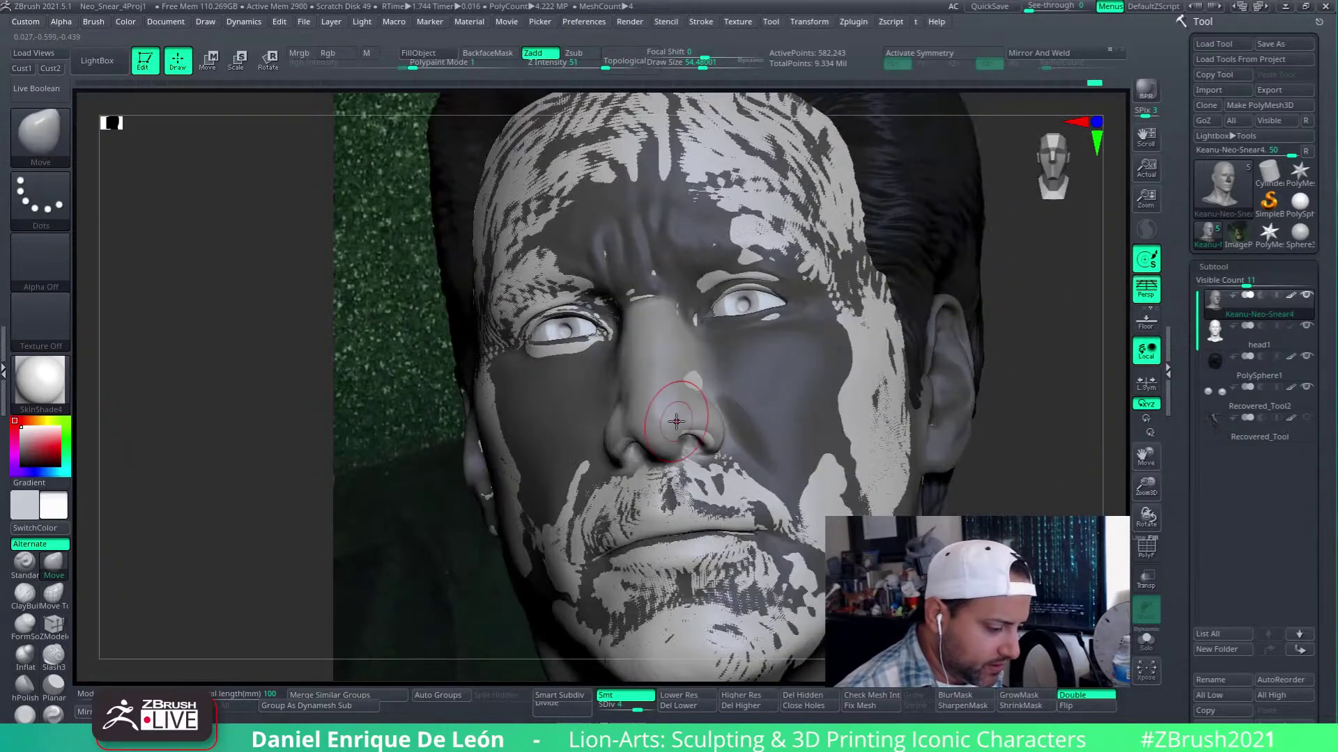
Hide the head1 subtool and lower the model's opacity below 52 over the photo from the first stored view
click(26, 69)
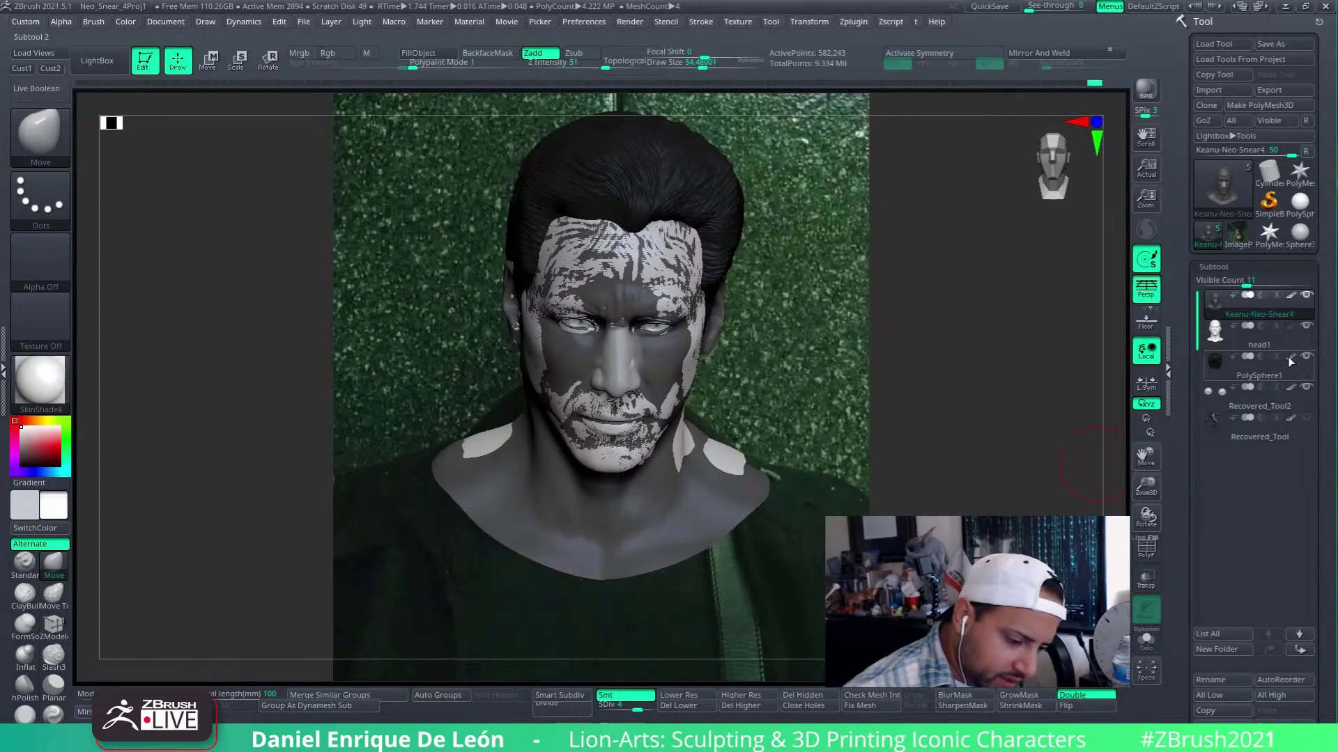
click(1306, 326)
click(146, 695)
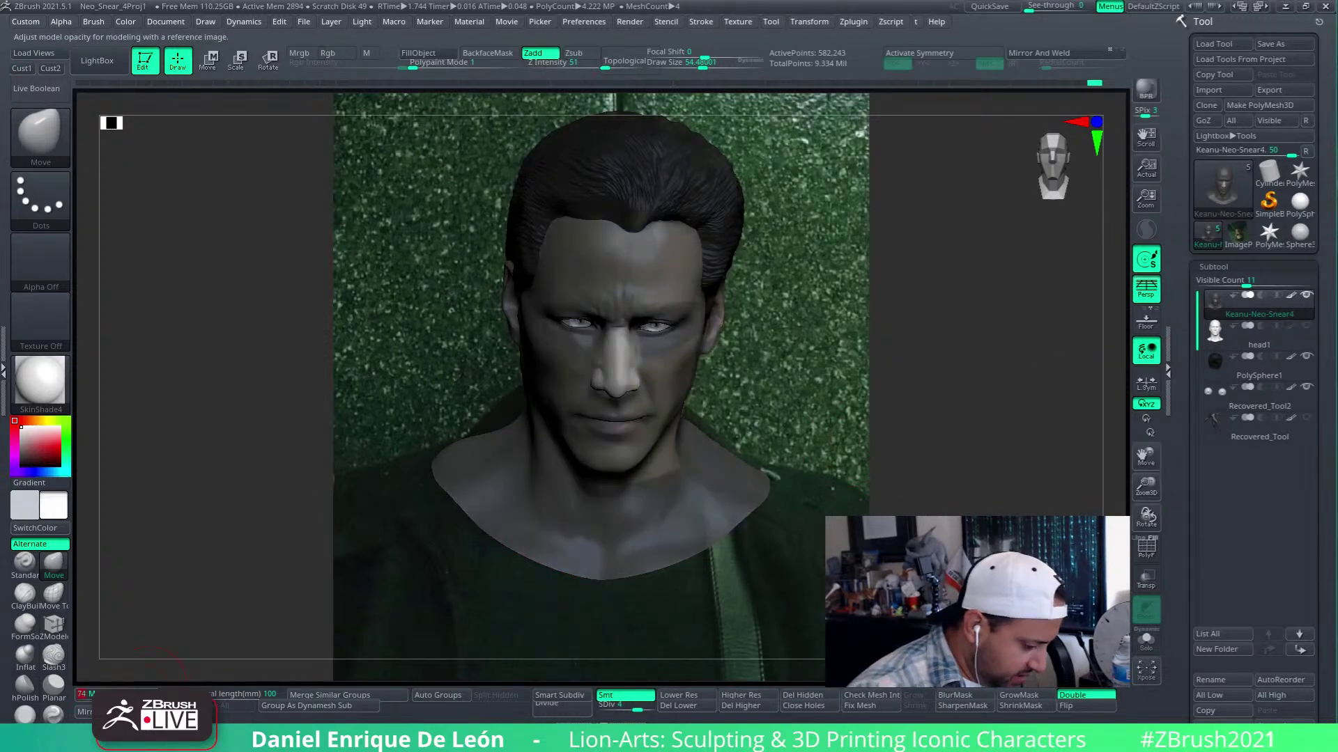
click(141, 694)
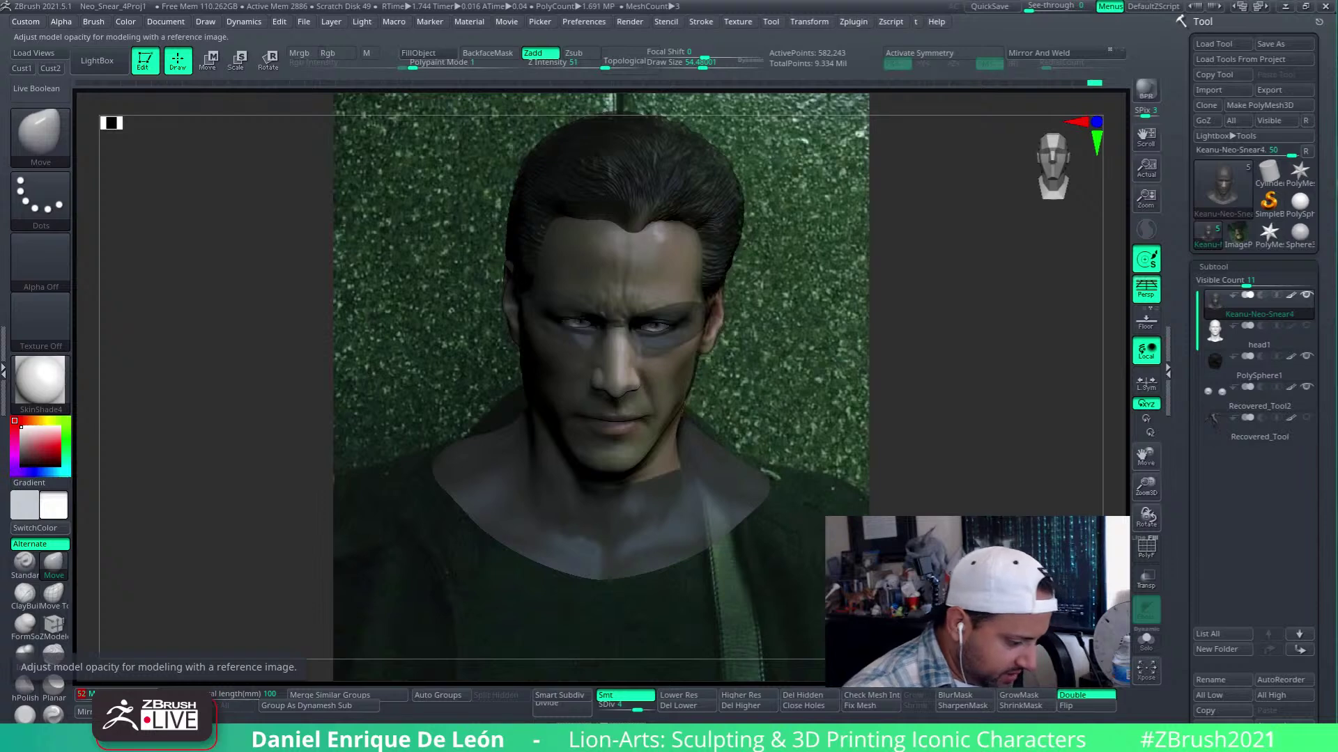
click(121, 695)
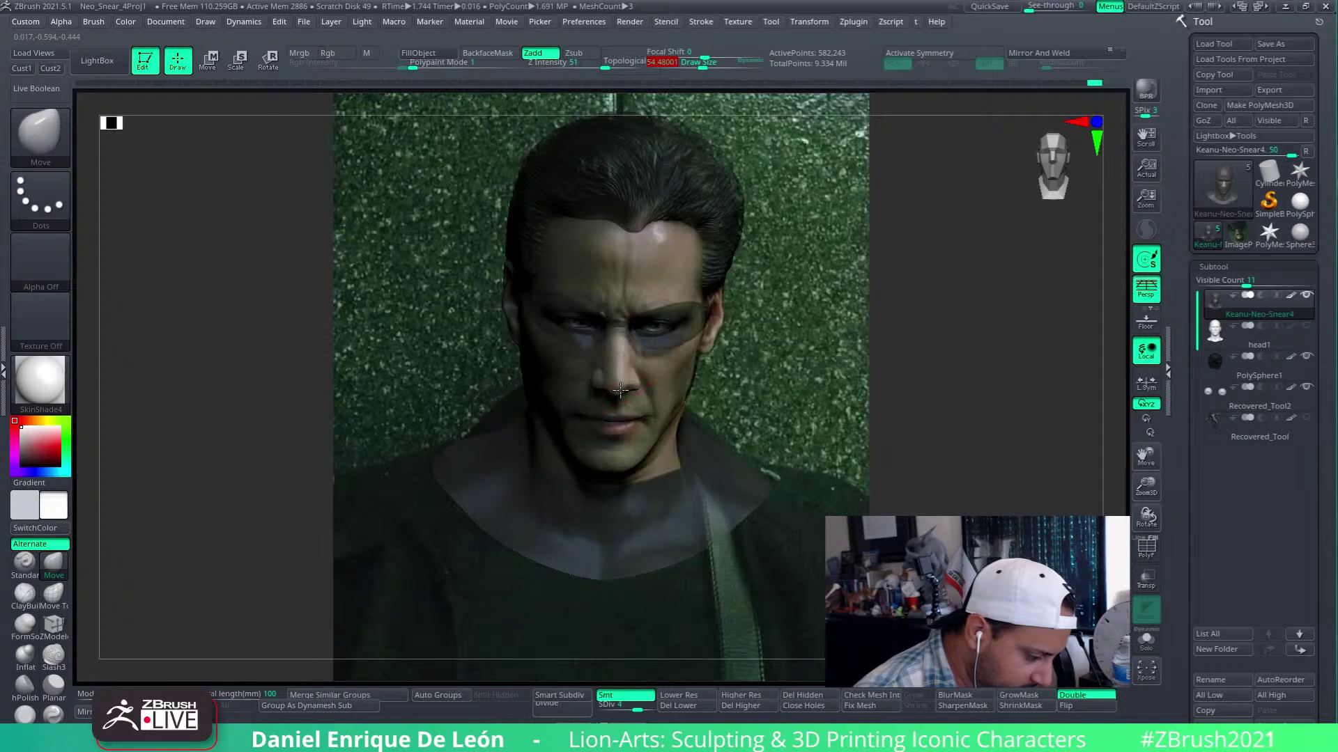
Adjust the lower nose against the photo with the Move brush at a draw size of about 39, and raise the size to about 54
mouse_move(620, 390)
mouse_down()
mouse_move(627, 366)
mouse_move(636, 385)
mouse_up()
drag(686, 57, 680, 58)
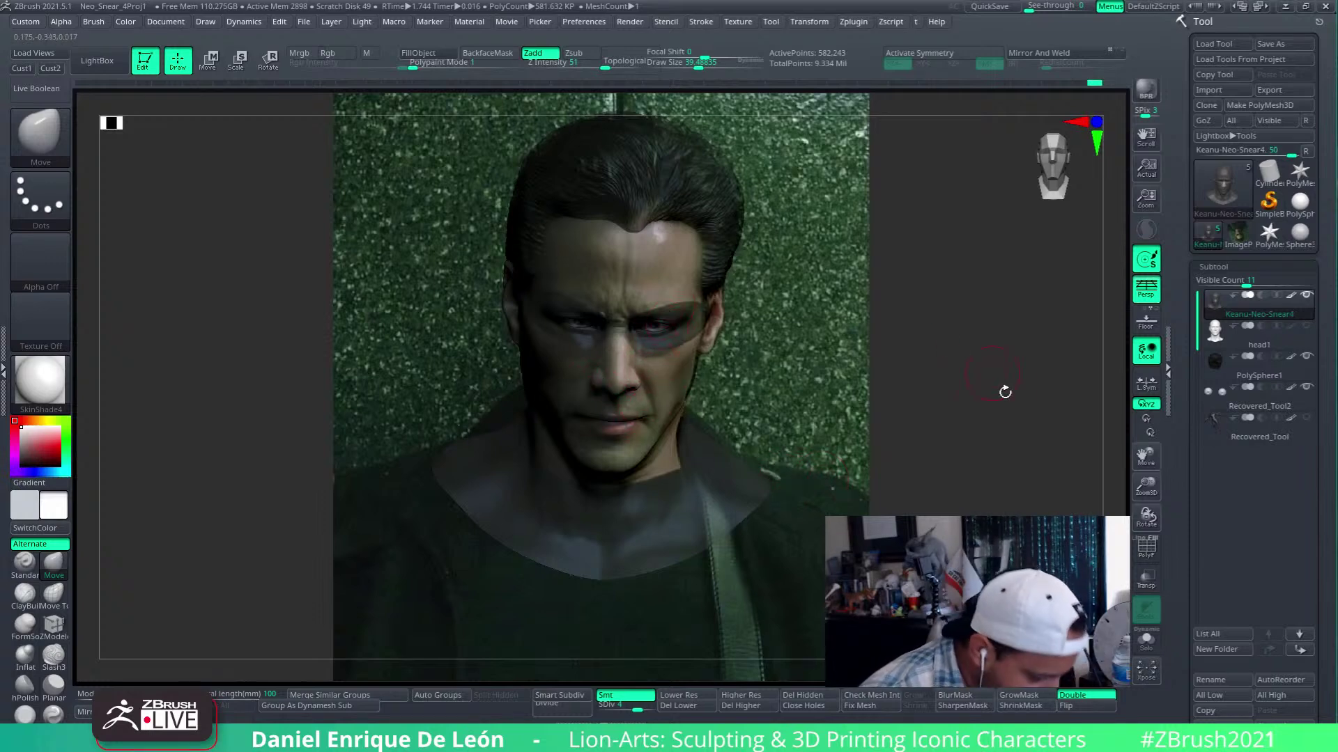
alt+drag(312, 642, 327, 488)
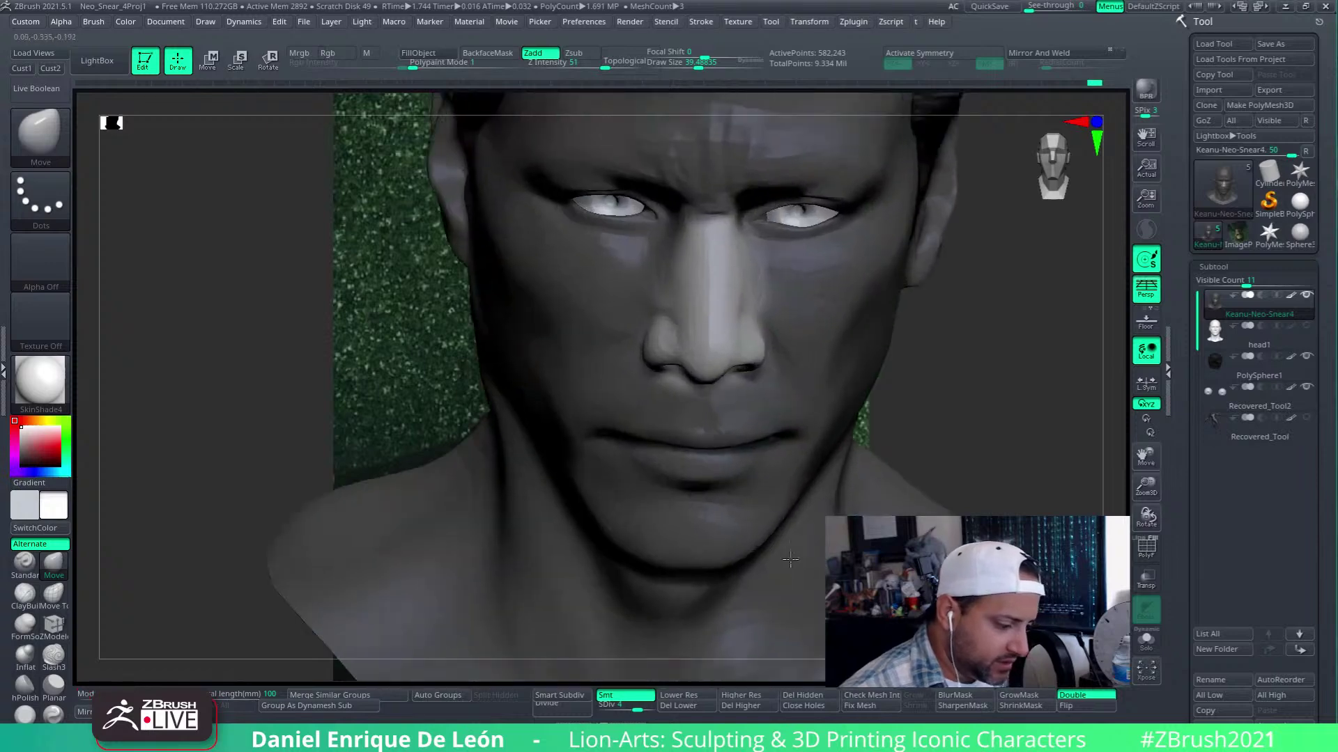
mouse_move(1031, 432)
mouse_down()
mouse_move(811, 344)
mouse_move(991, 404)
mouse_move(986, 462)
mouse_up()
key(ctrl)
key(ctrl+shift)
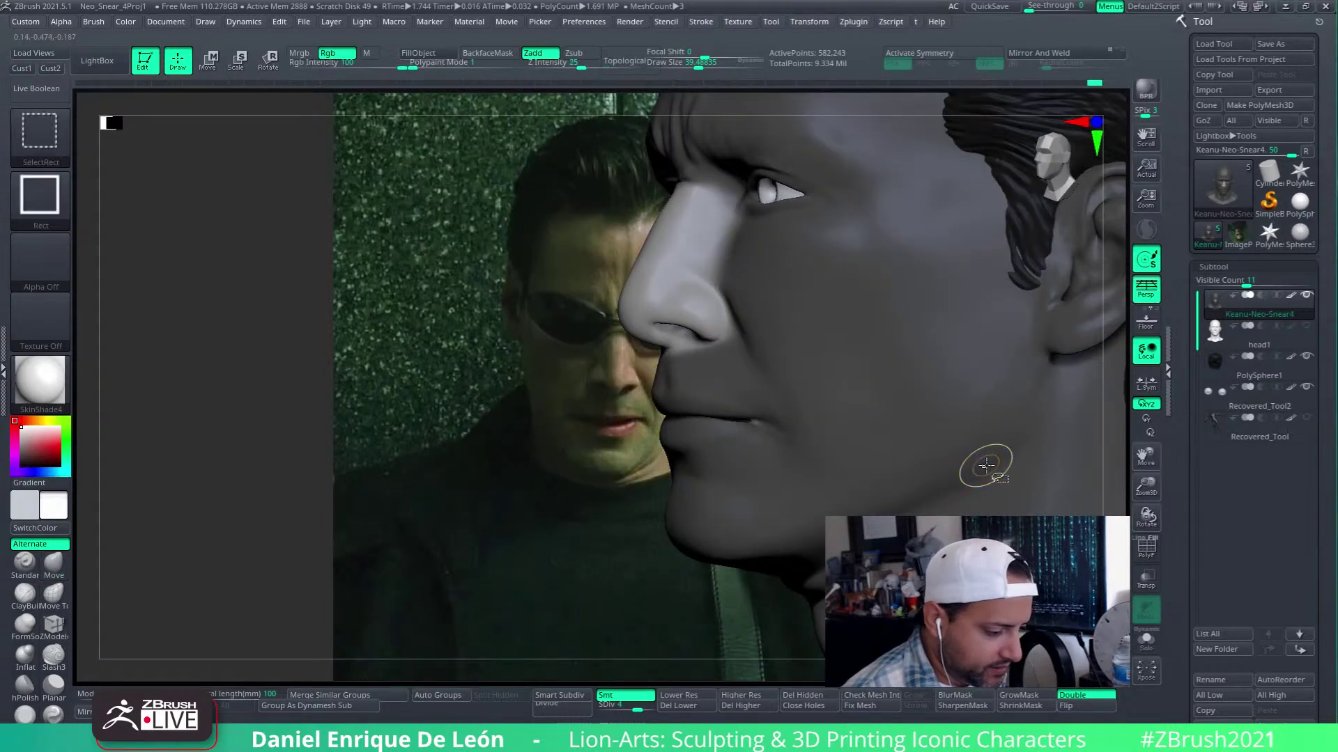
right_drag(845, 379, 844, 324)
key(s)
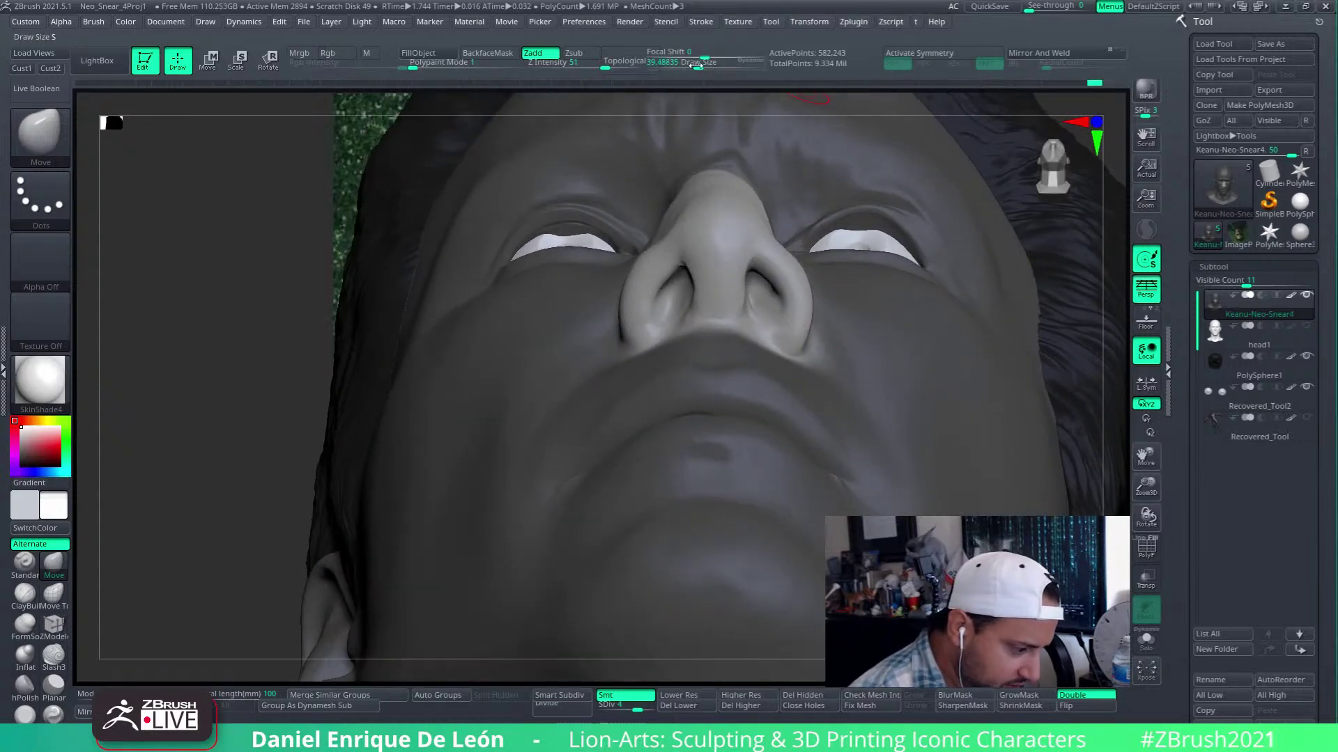
Compare the head with the photo from the first stored view at varying model opacities, and restore full opacity
click(22, 68)
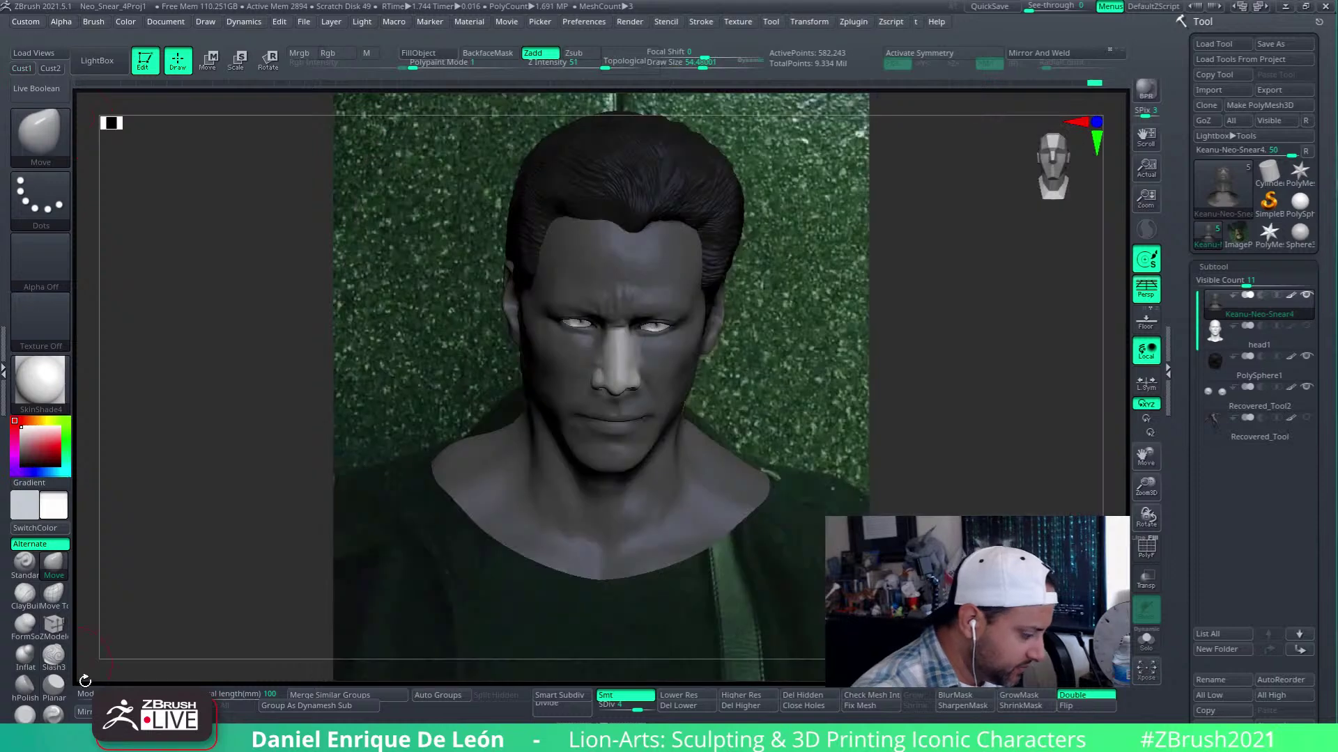
click(93, 694)
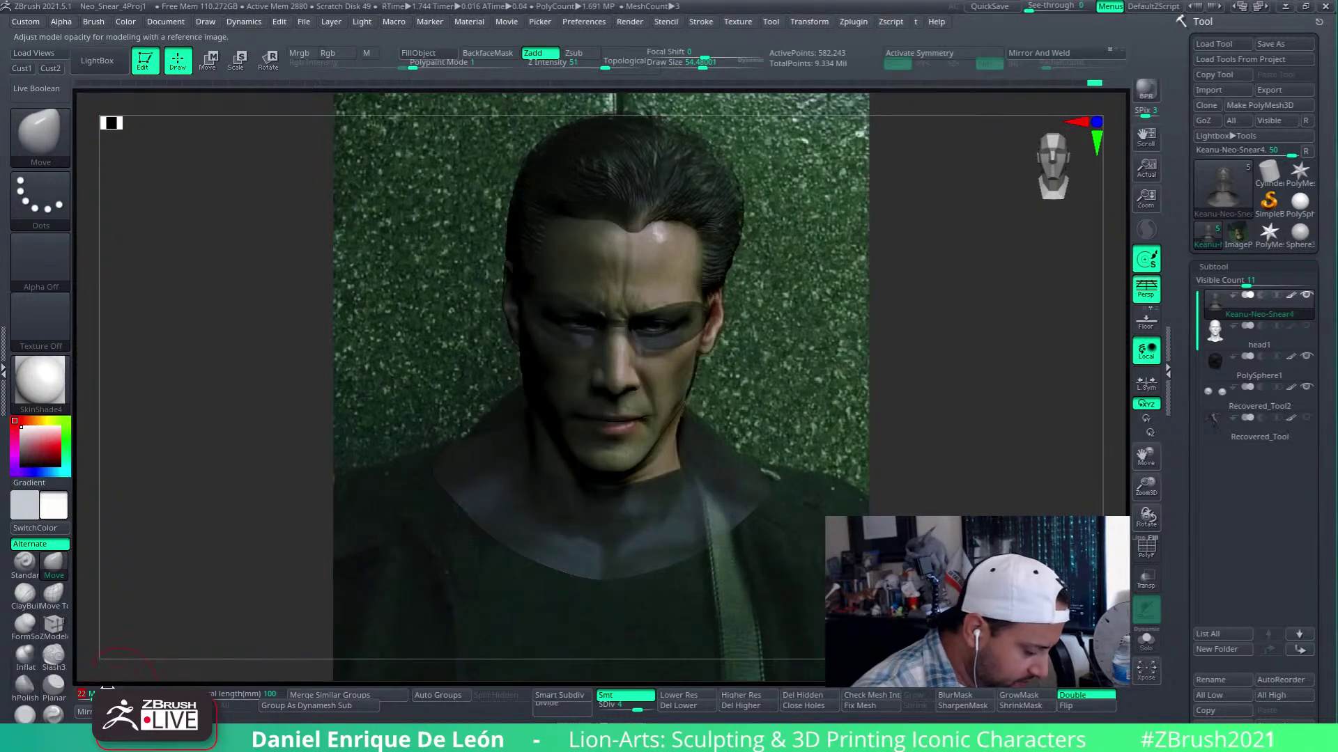
click(133, 694)
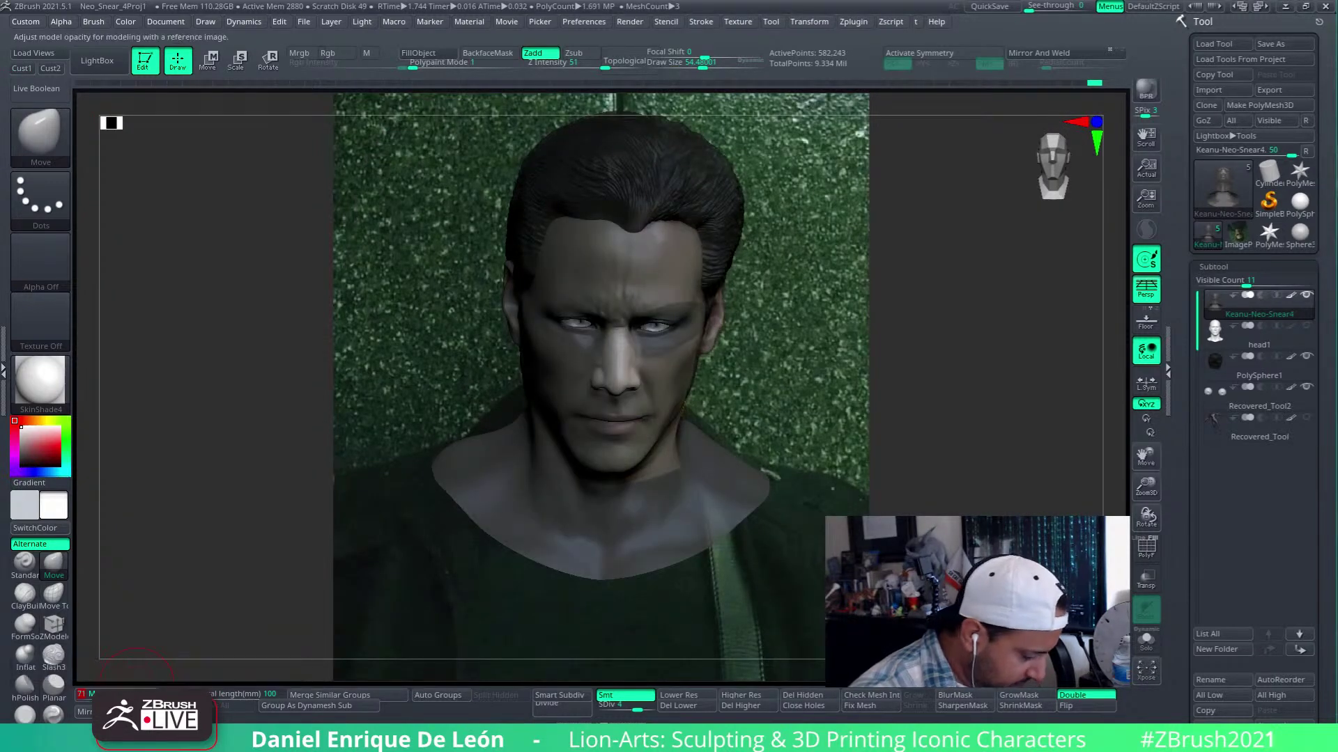
click(85, 694)
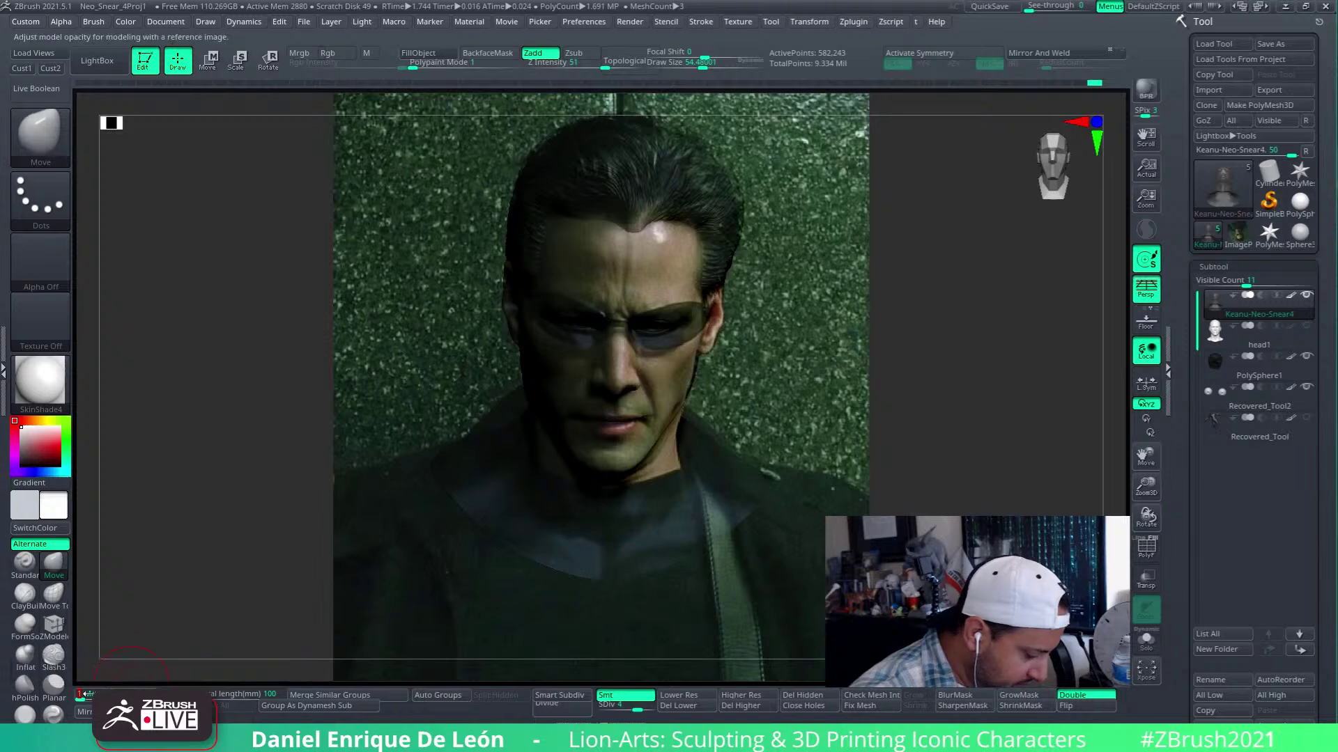
click(96, 694)
click(126, 693)
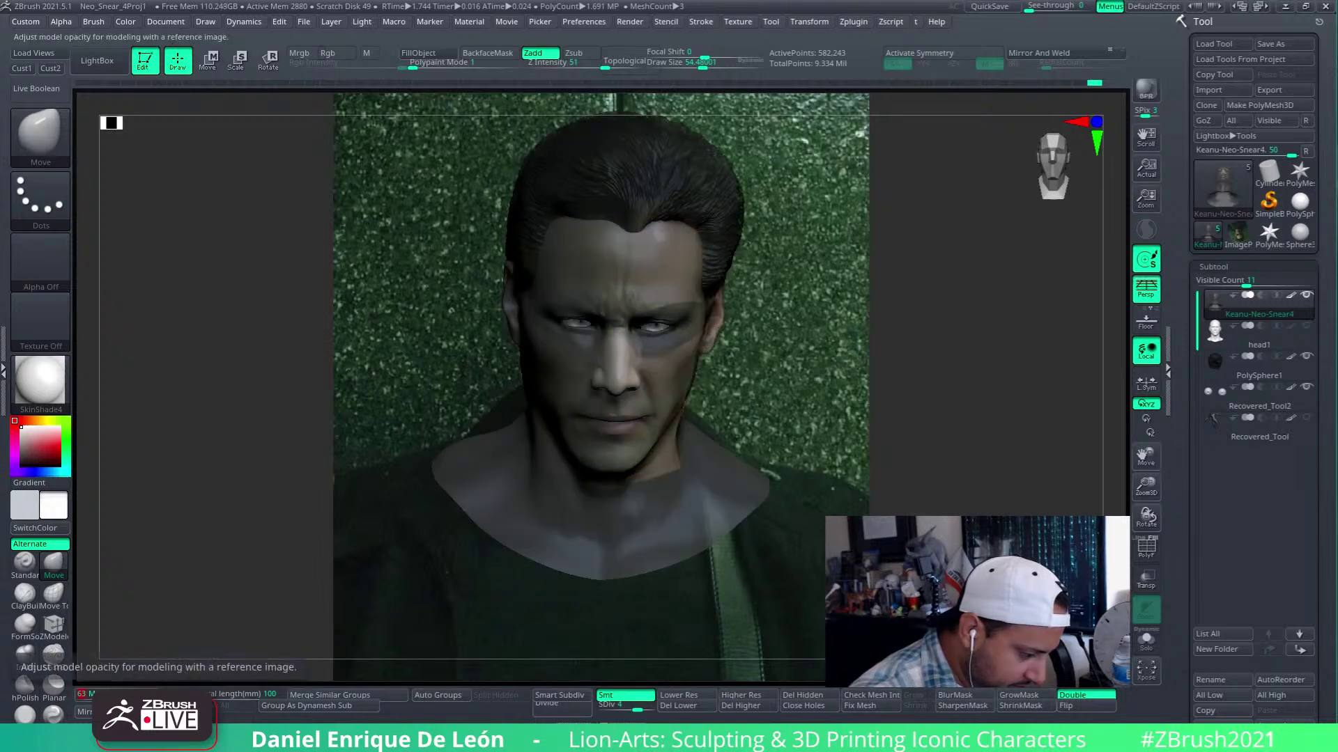
click(147, 690)
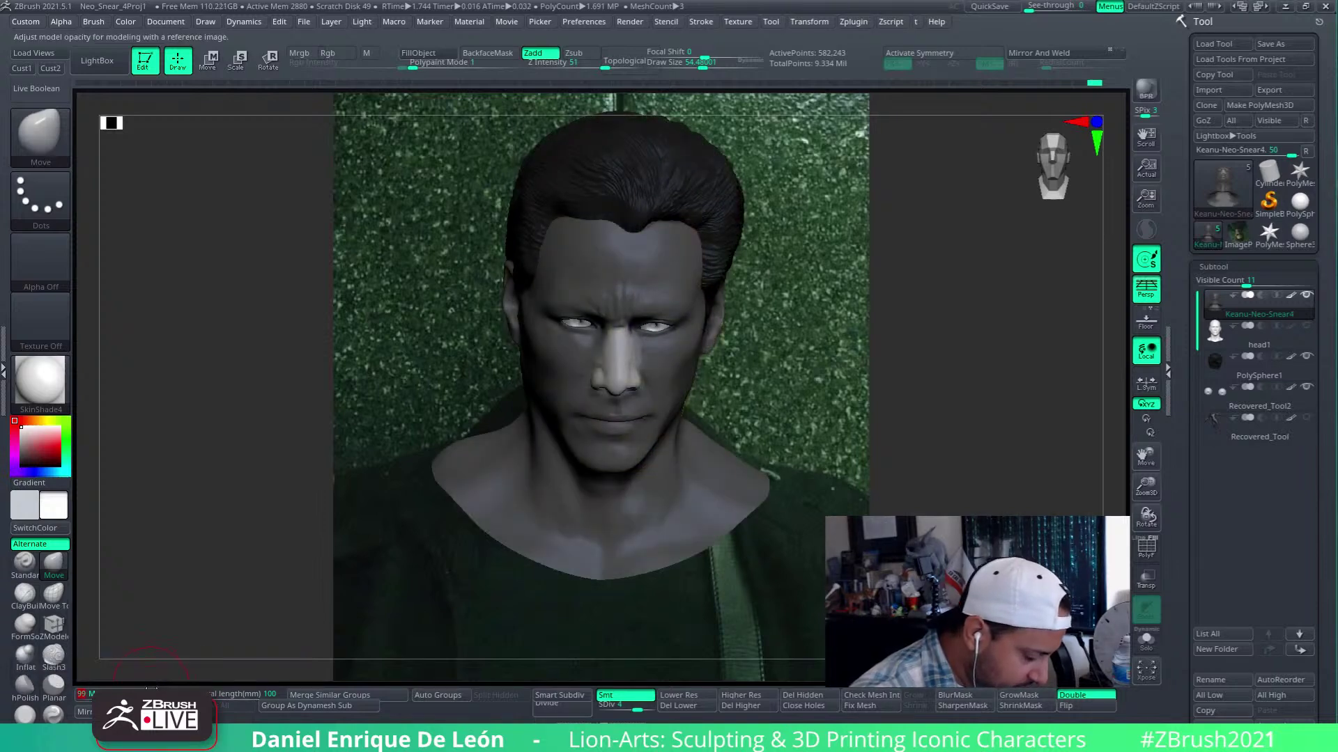
mouse_move(91, 690)
mouse_down()
mouse_move(117, 693)
mouse_move(92, 693)
mouse_up()
click(158, 694)
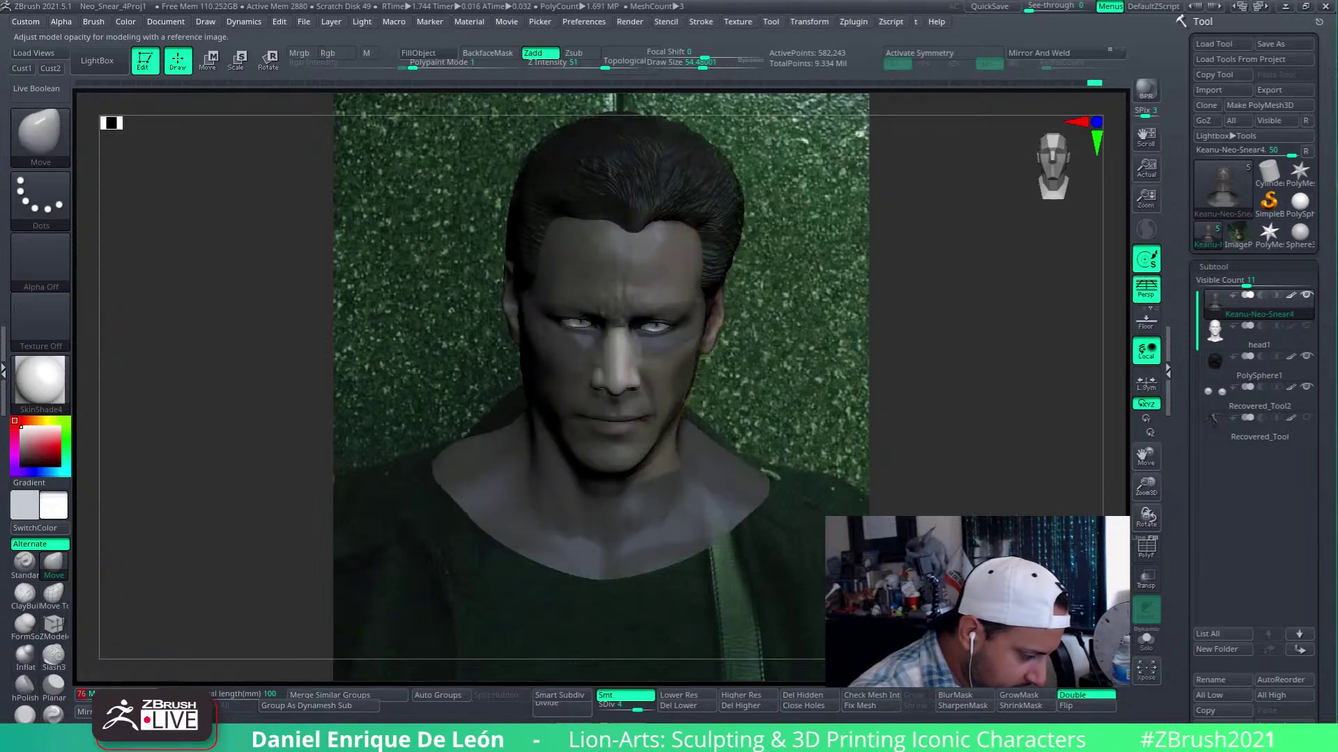
click(112, 694)
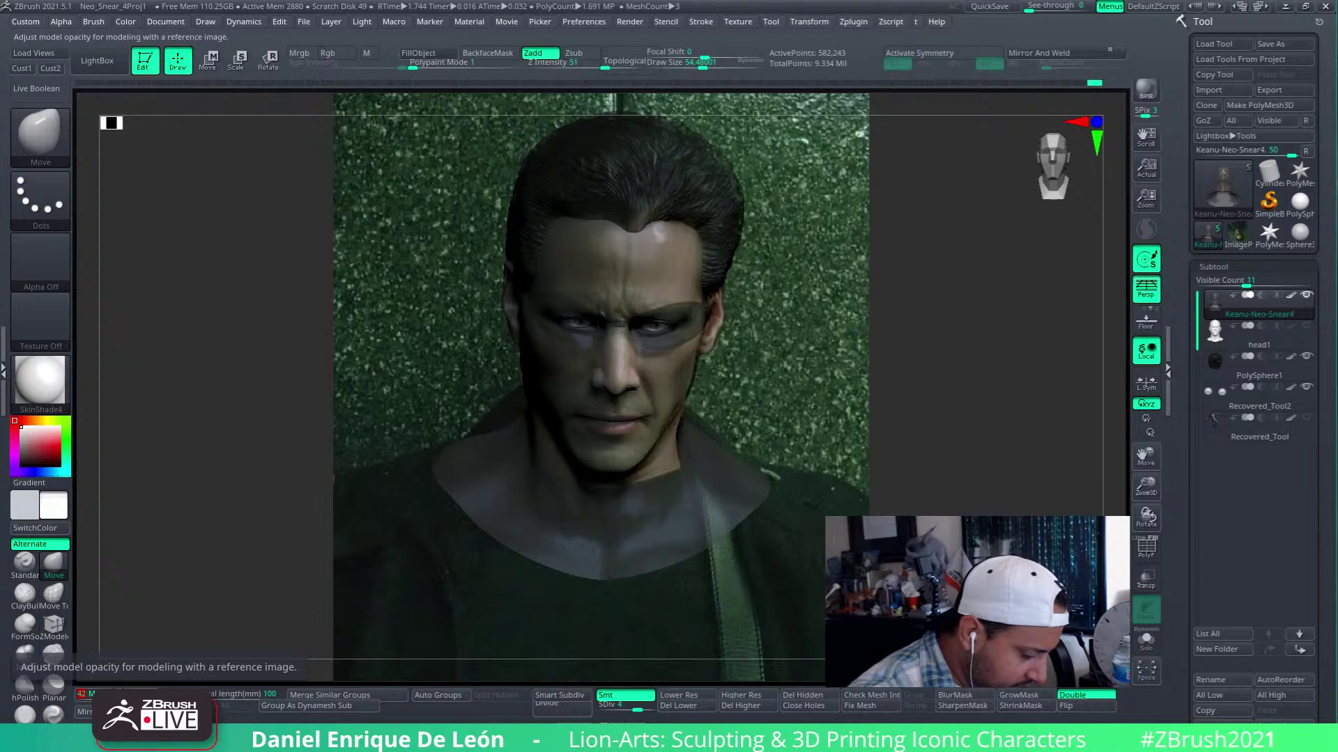
drag(113, 694, 158, 694)
Set the Move brush's draw size to about 67 and refine the nose's profile and the side of its tip
alt+right_drag(632, 393, 686, 388)
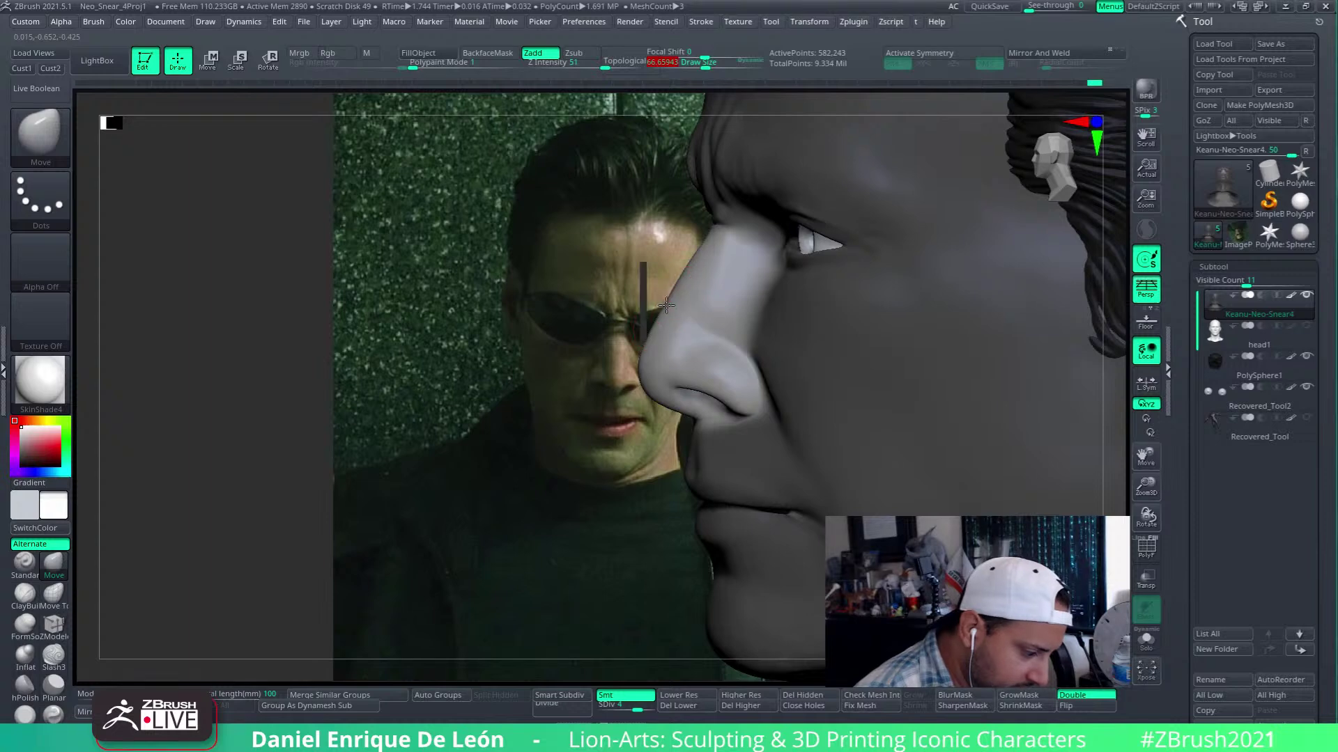
right_drag(648, 387, 806, 382)
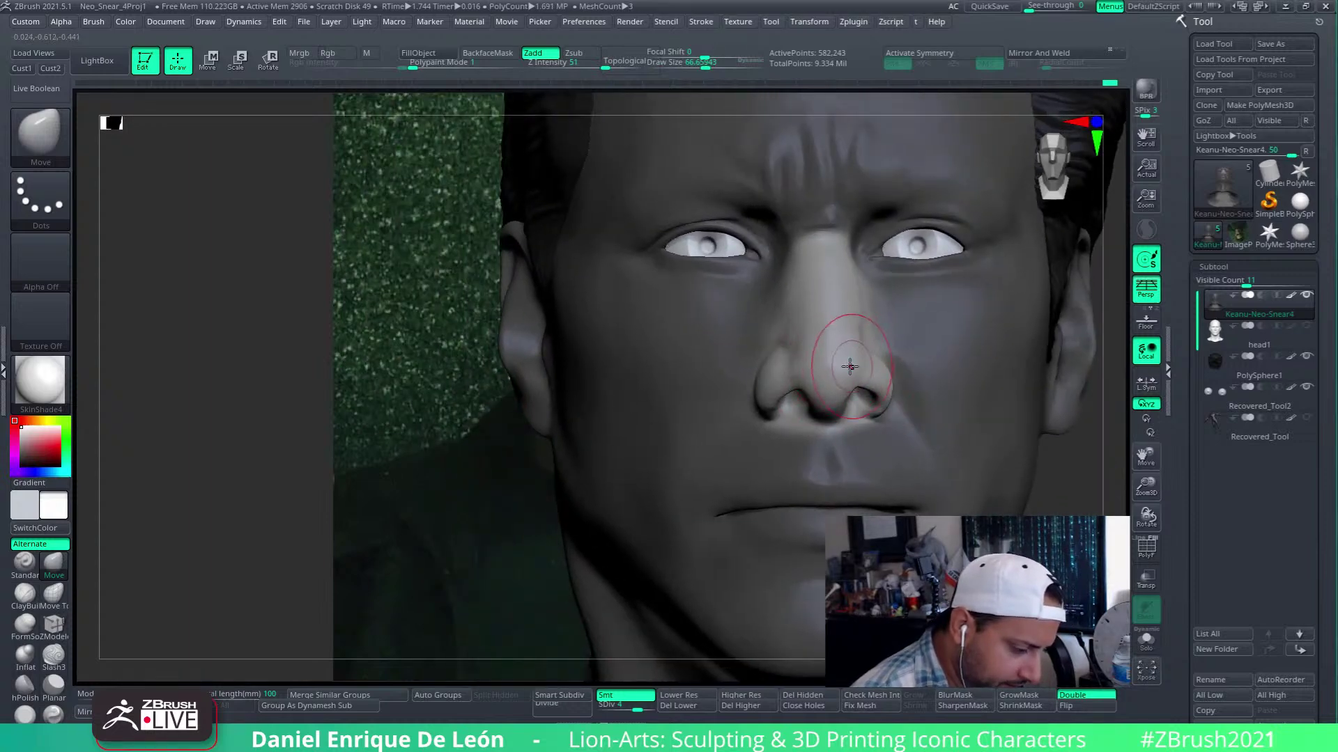
shift+drag(849, 367, 835, 369)
mouse_move(823, 348)
right_down()
mouse_move(739, 356)
mouse_move(880, 429)
mouse_move(957, 390)
mouse_move(961, 369)
right_up()
right_drag(961, 370, 941, 475)
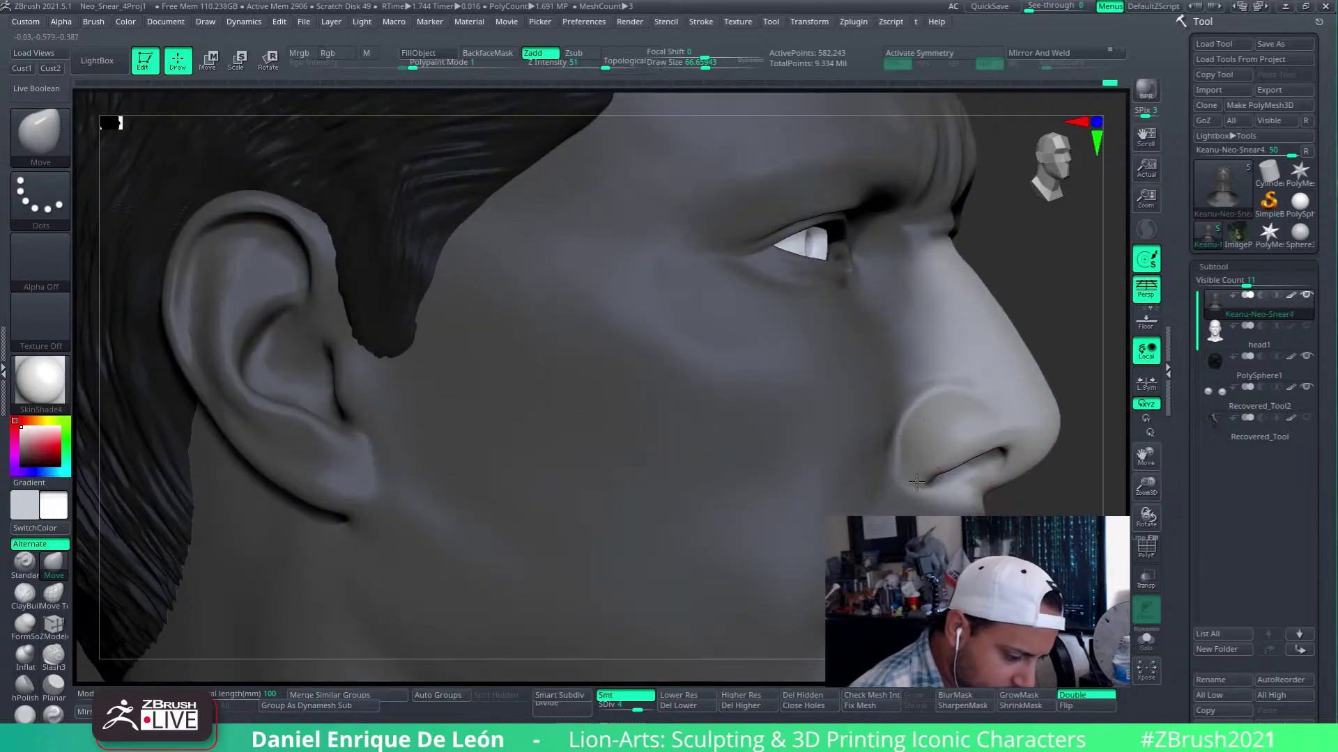
Reshape the back corner of the nostril on the character's right side and smooth the nostril's edge
drag(916, 482, 913, 486)
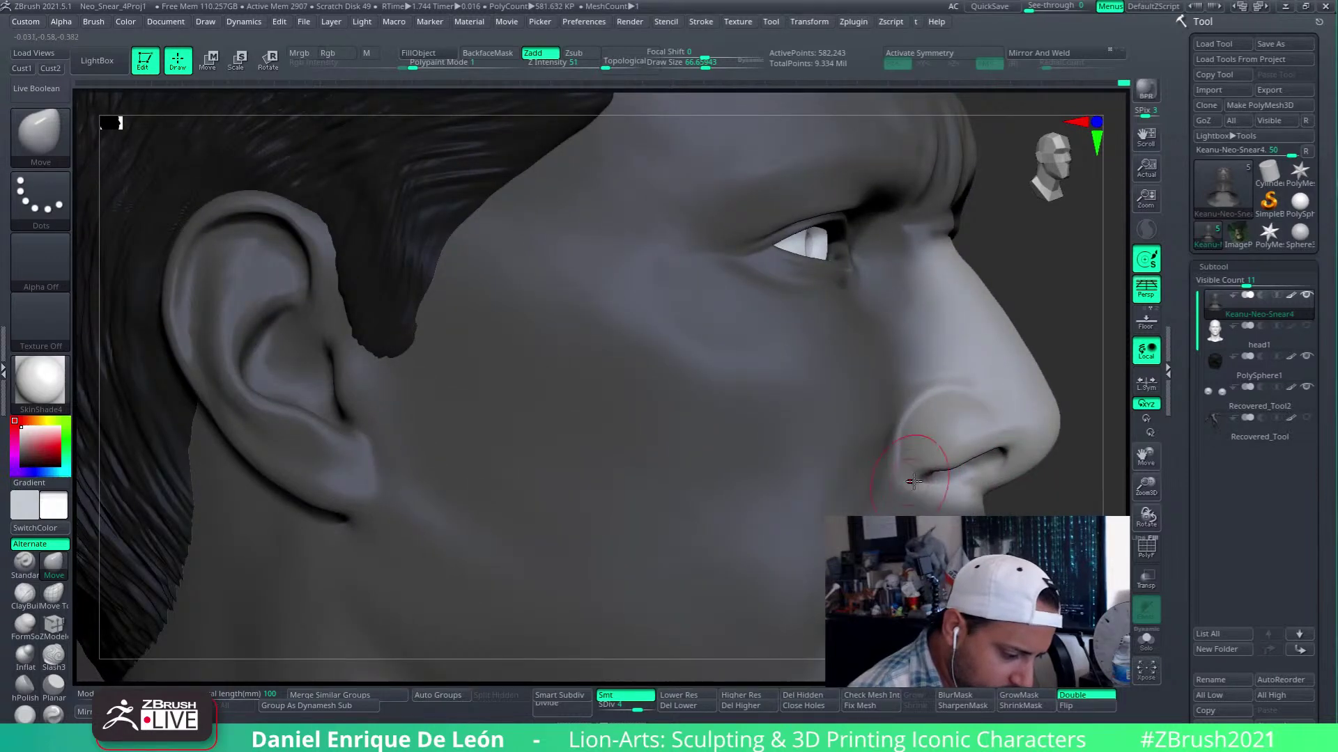
key(shift)
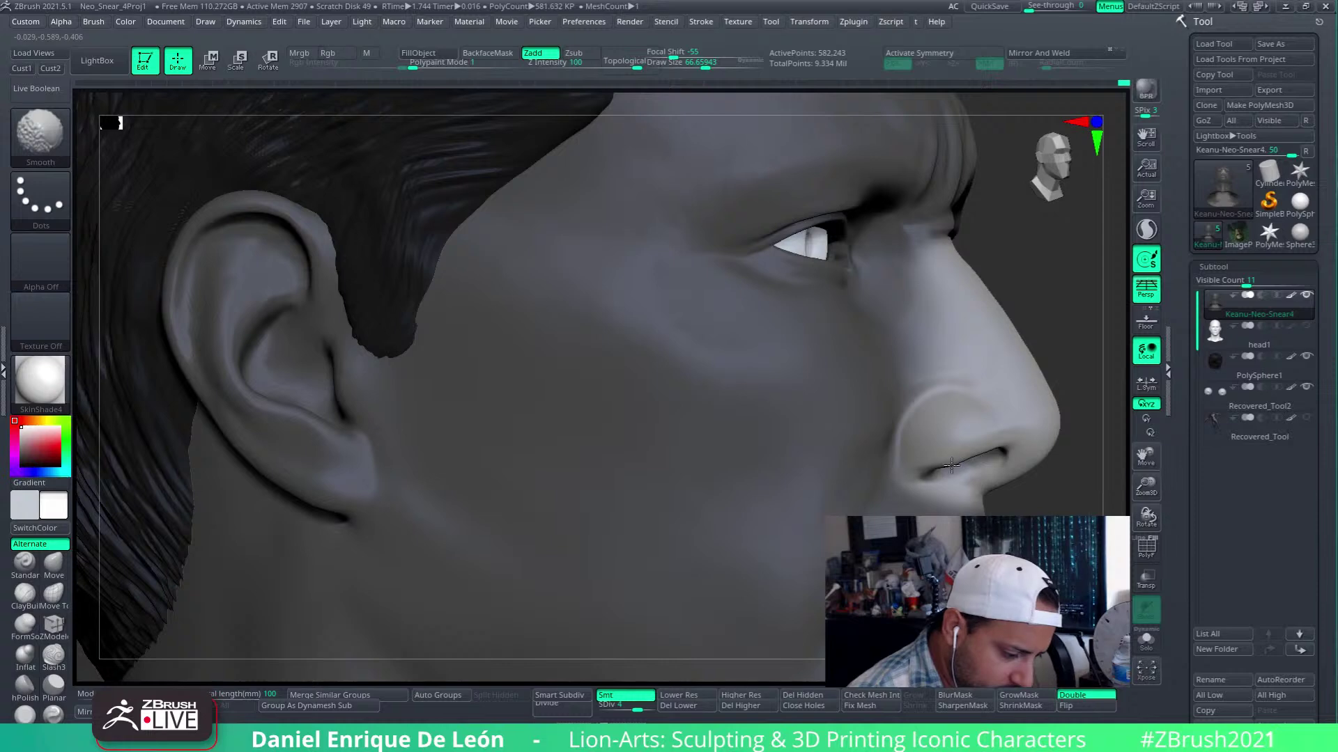
shift+drag(951, 466, 961, 463)
mouse_move(1112, 418)
right_down()
mouse_move(1032, 393)
mouse_move(955, 480)
mouse_move(967, 493)
mouse_move(982, 453)
mouse_move(959, 421)
mouse_move(990, 502)
right_up()
right_drag(989, 453, 910, 501)
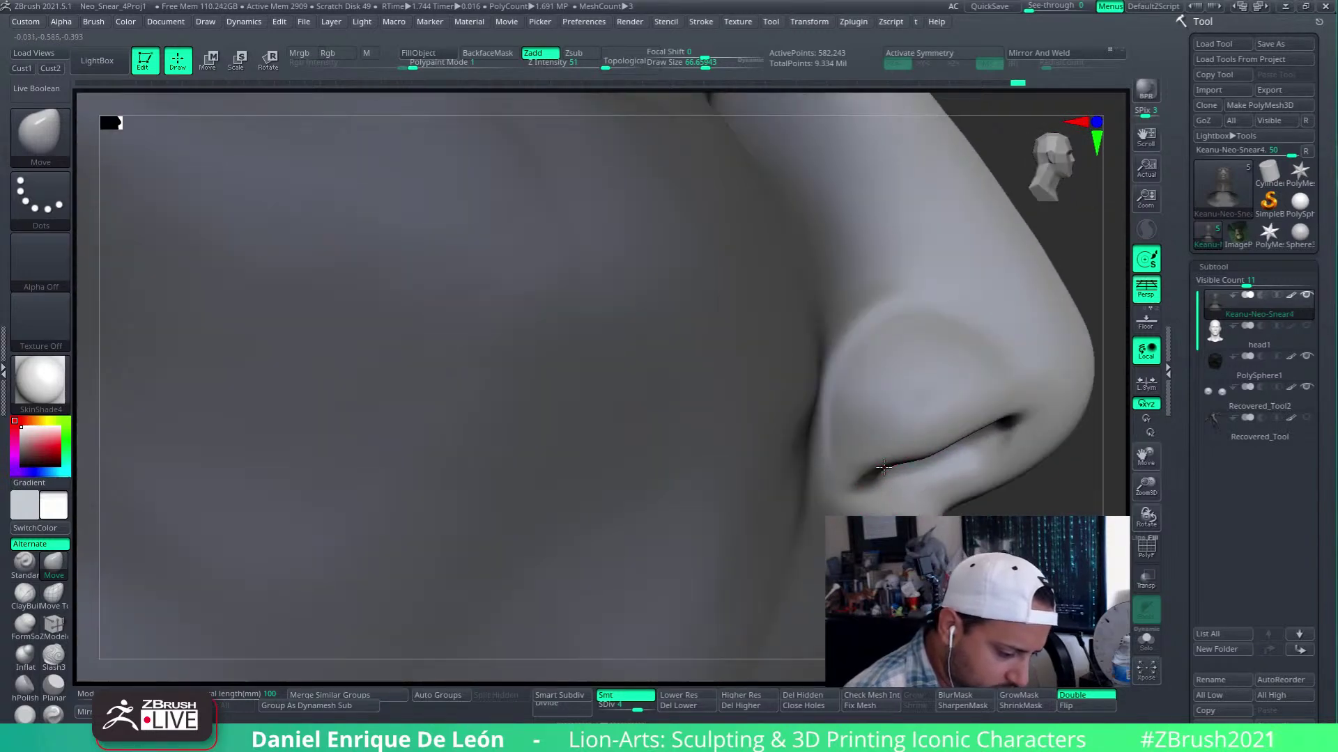
mouse_move(952, 445)
shift+mouse_down()
mouse_move(926, 455)
mouse_move(940, 467)
shift+mouse_up()
mouse_move(952, 469)
right_down()
mouse_move(1066, 432)
mouse_move(961, 444)
right_up()
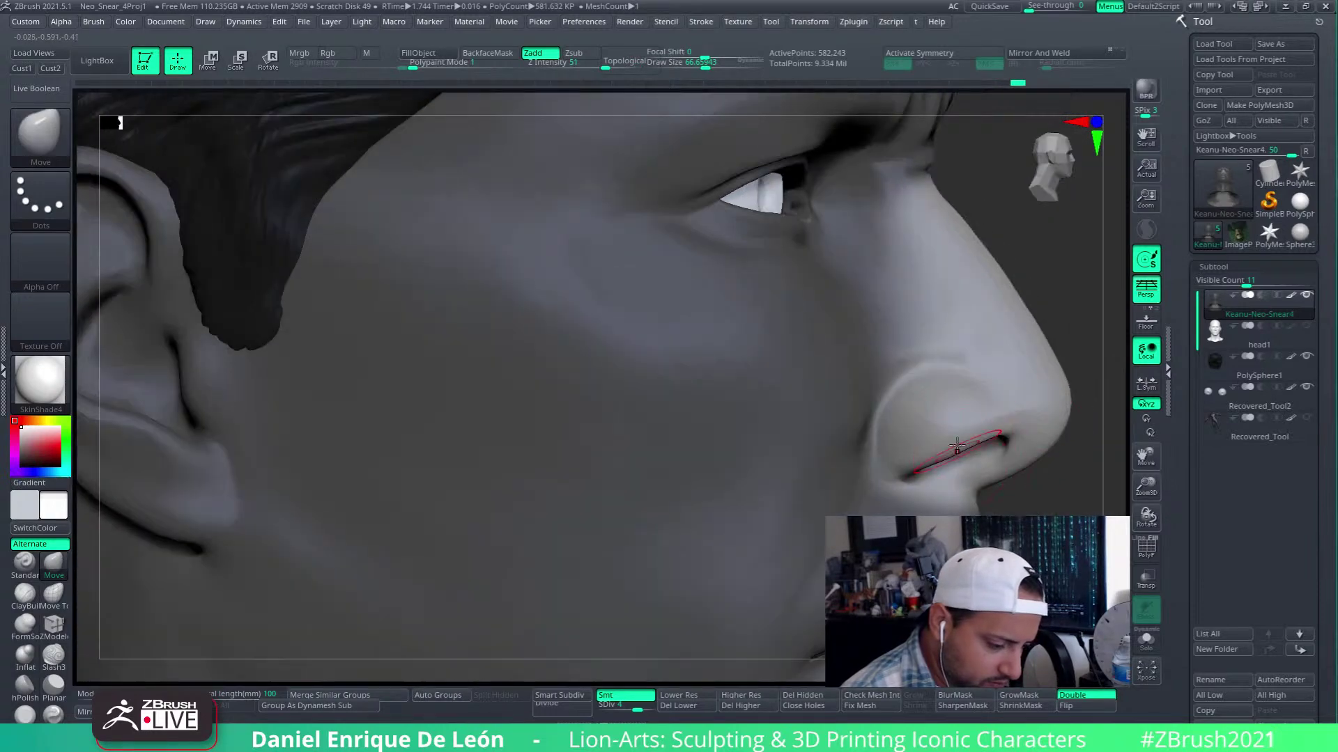
Set the Move brush's draw size to about 89 and reshape the back corner of the nostril on the character's left side
click(710, 66)
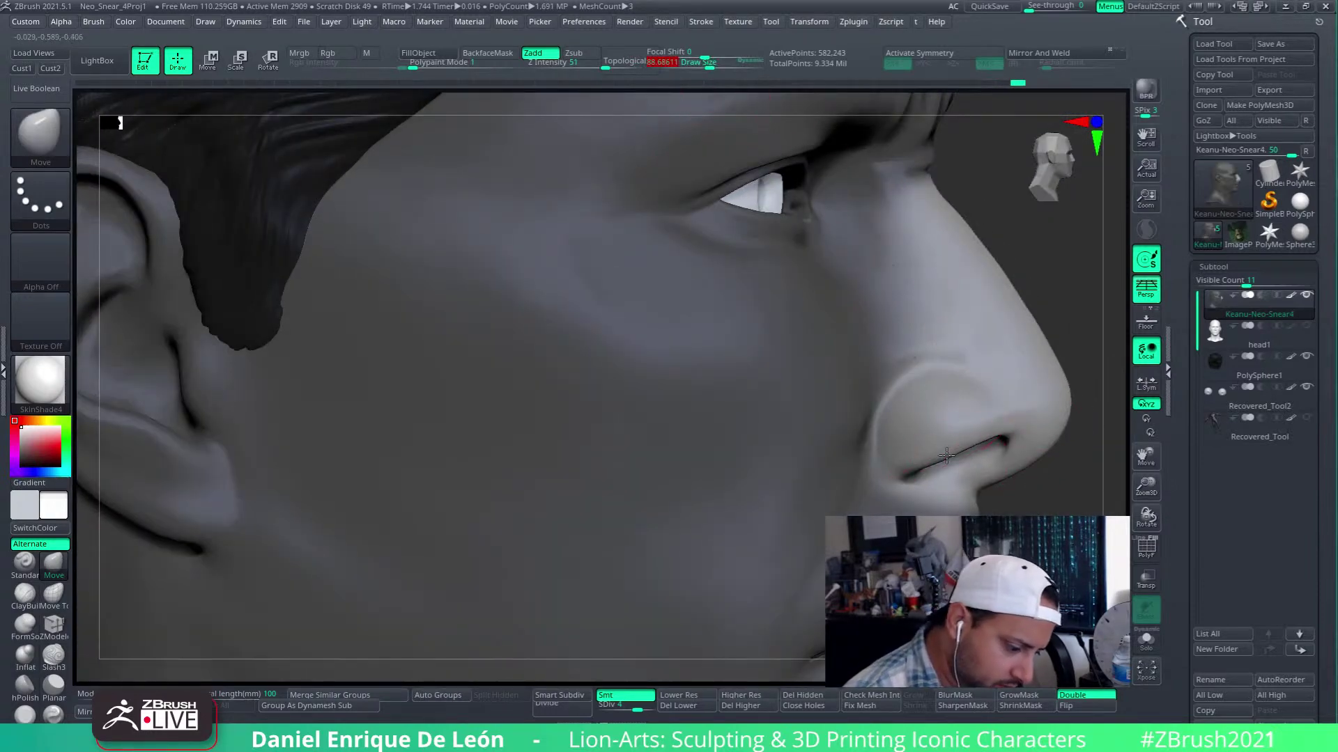
mouse_move(946, 456)
right_down()
mouse_move(1033, 412)
mouse_move(906, 418)
mouse_move(845, 403)
mouse_move(864, 444)
right_up()
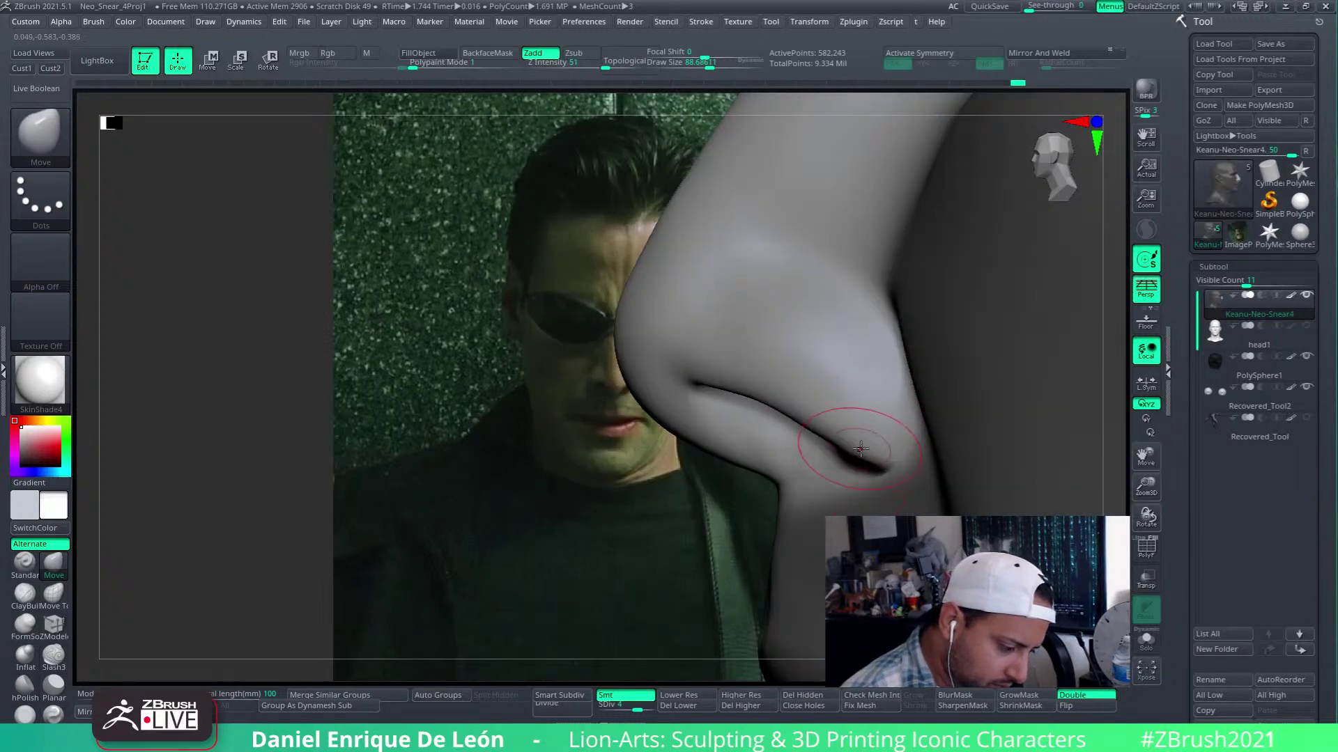
mouse_move(861, 448)
mouse_down()
mouse_move(868, 460)
mouse_move(836, 439)
mouse_up()
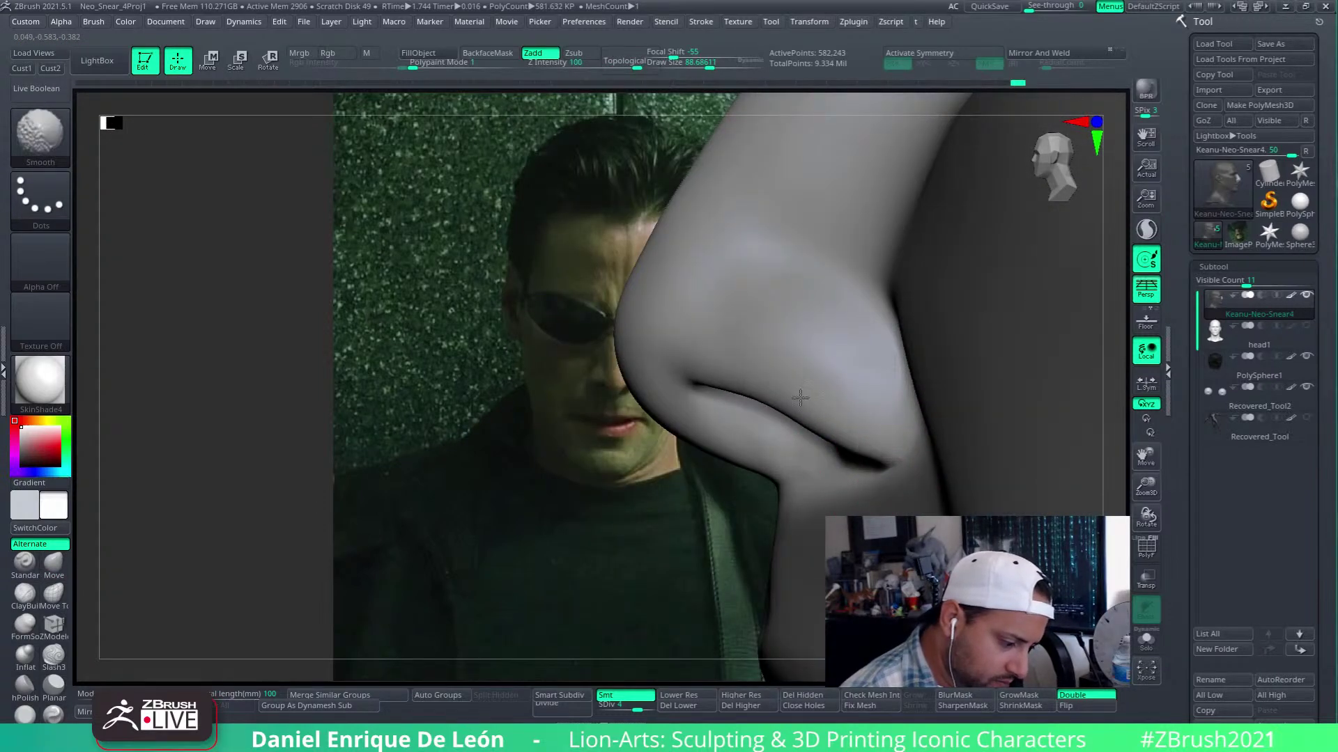
right_drag(800, 397, 843, 416)
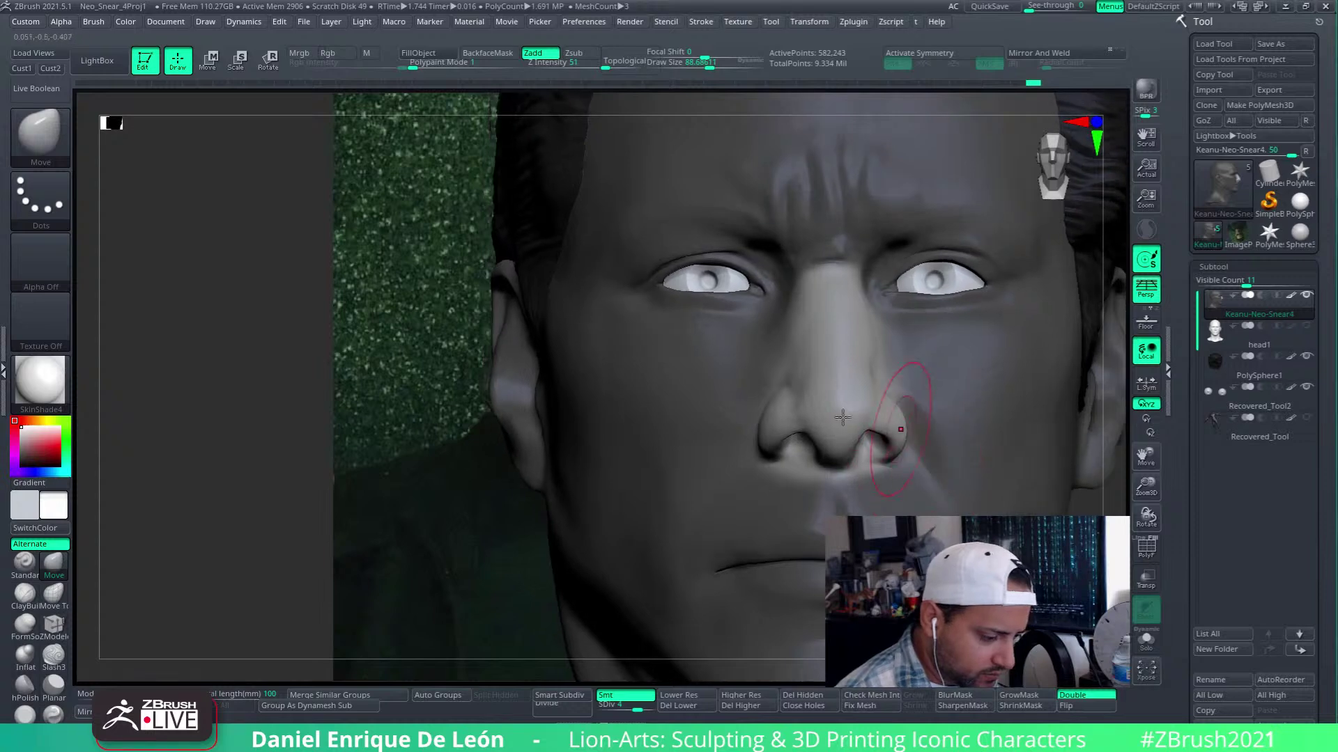
Frame the whole head and compare it with the reference photo by adjusting the model's opacity
key(f)
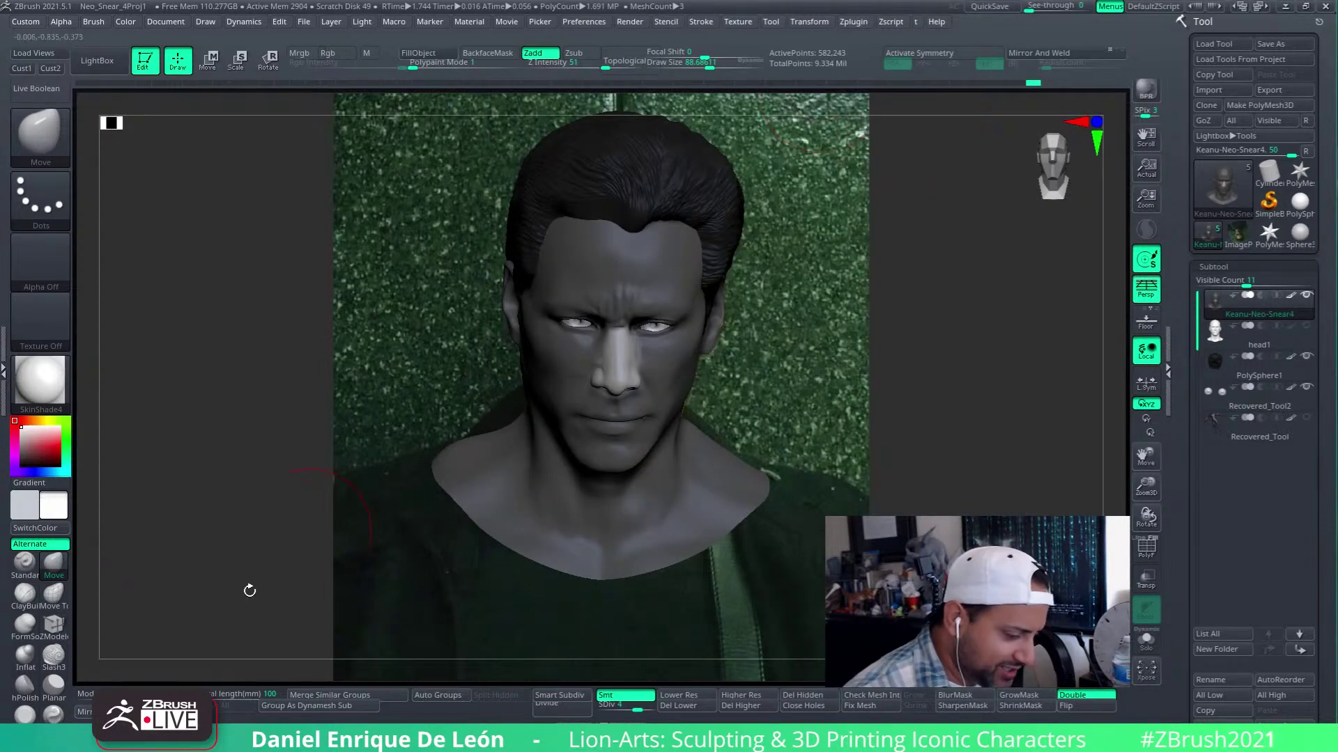
mouse_move(1030, 5)
mouse_down()
mouse_move(1052, 6)
mouse_move(1030, 6)
mouse_up()
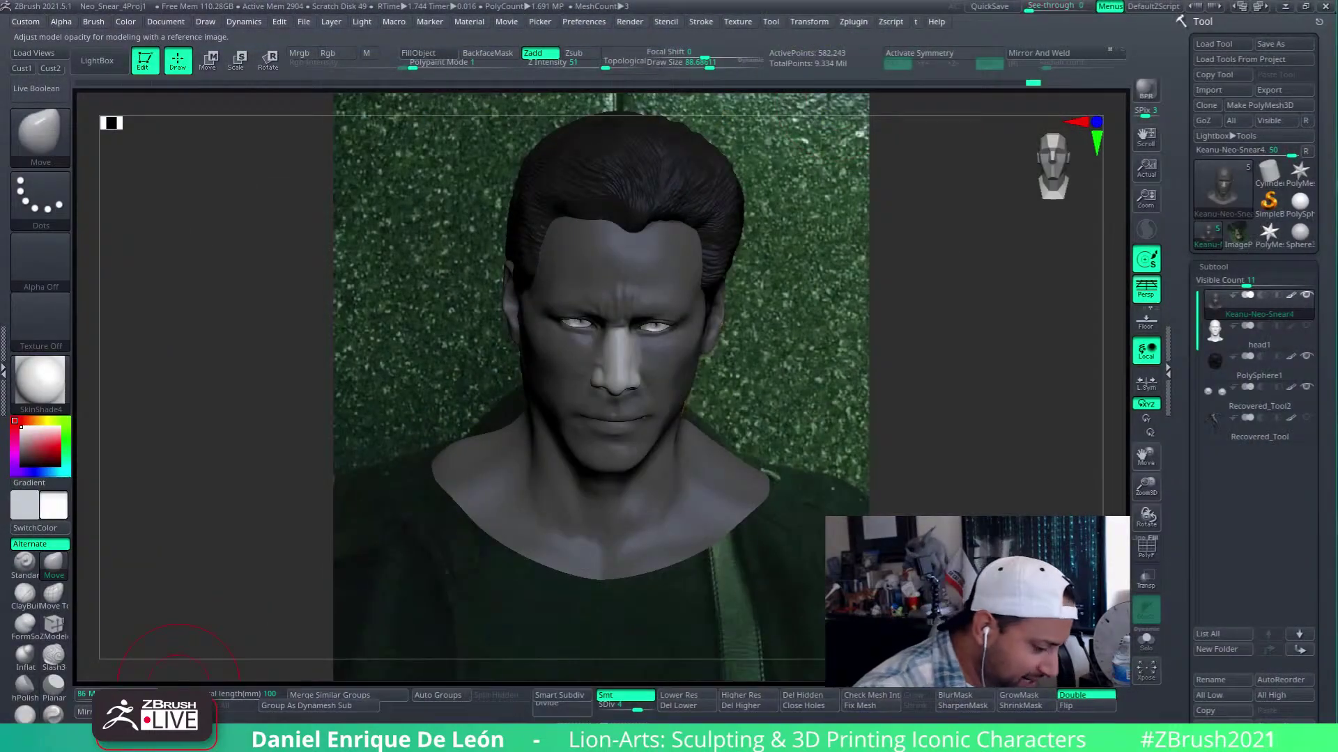
mouse_move(179, 694)
mouse_down()
mouse_move(82, 691)
mouse_move(171, 686)
mouse_up()
click(132, 694)
Reduce the Move brush's draw size to about 49 and reshape and smooth the nostril wing on the character's left side
mouse_move(622, 369)
alt+right_down()
mouse_move(712, 382)
mouse_move(728, 453)
mouse_move(773, 404)
alt+right_up()
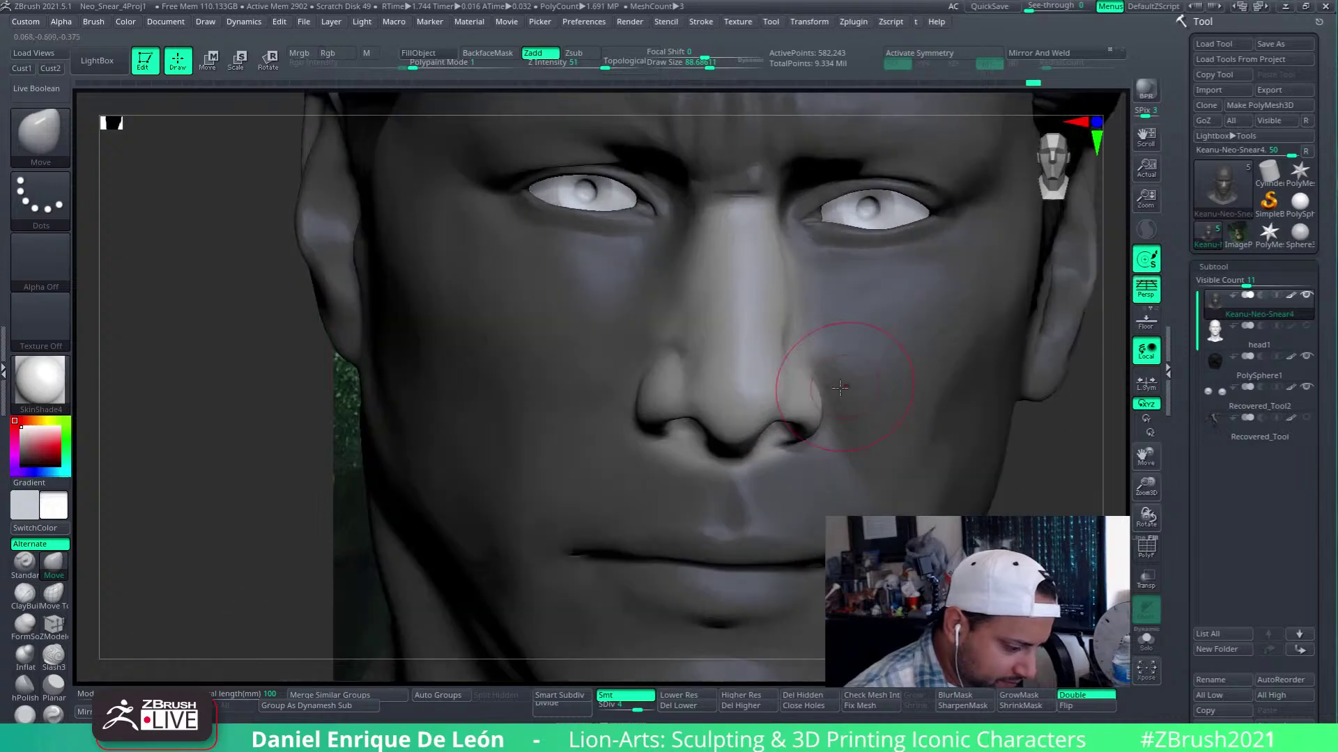
drag(798, 390, 804, 355)
right_drag(804, 355, 782, 348)
drag(709, 66, 699, 66)
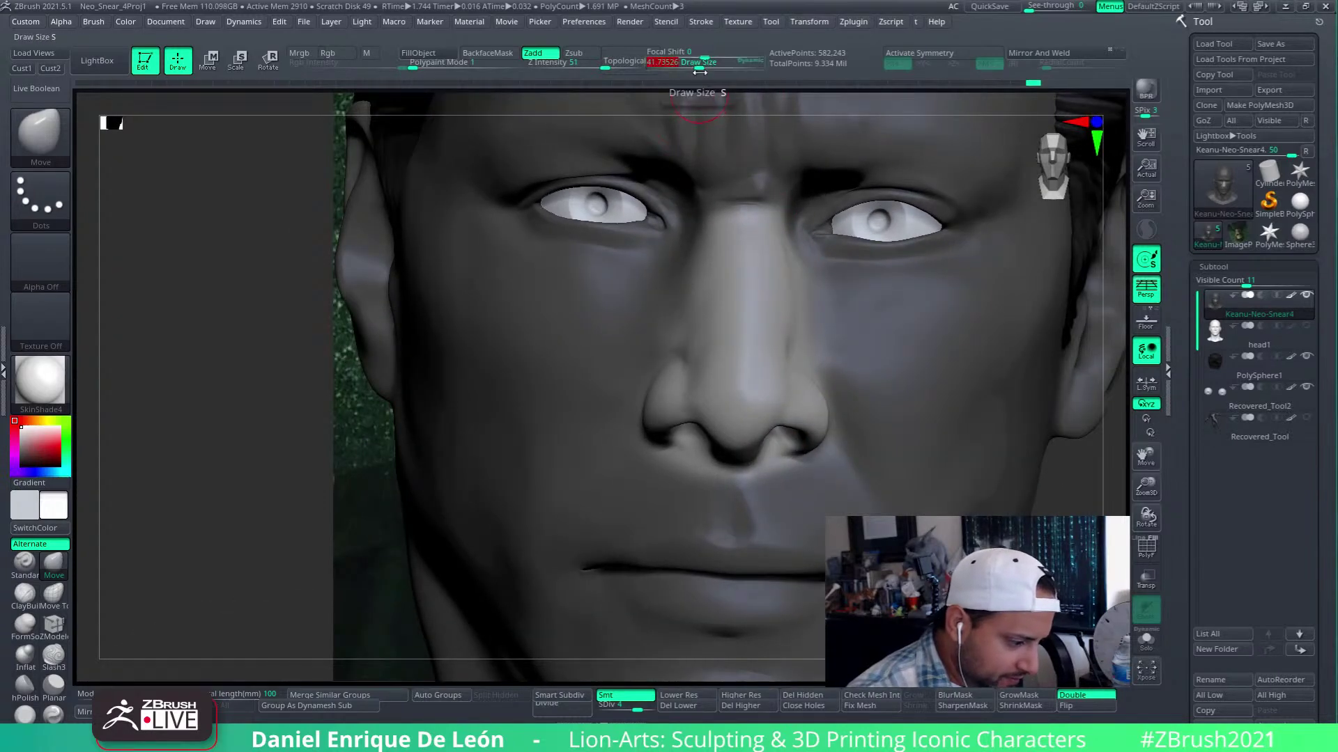
mouse_move(857, 333)
right_down()
mouse_move(807, 343)
mouse_move(843, 368)
mouse_move(825, 373)
right_up()
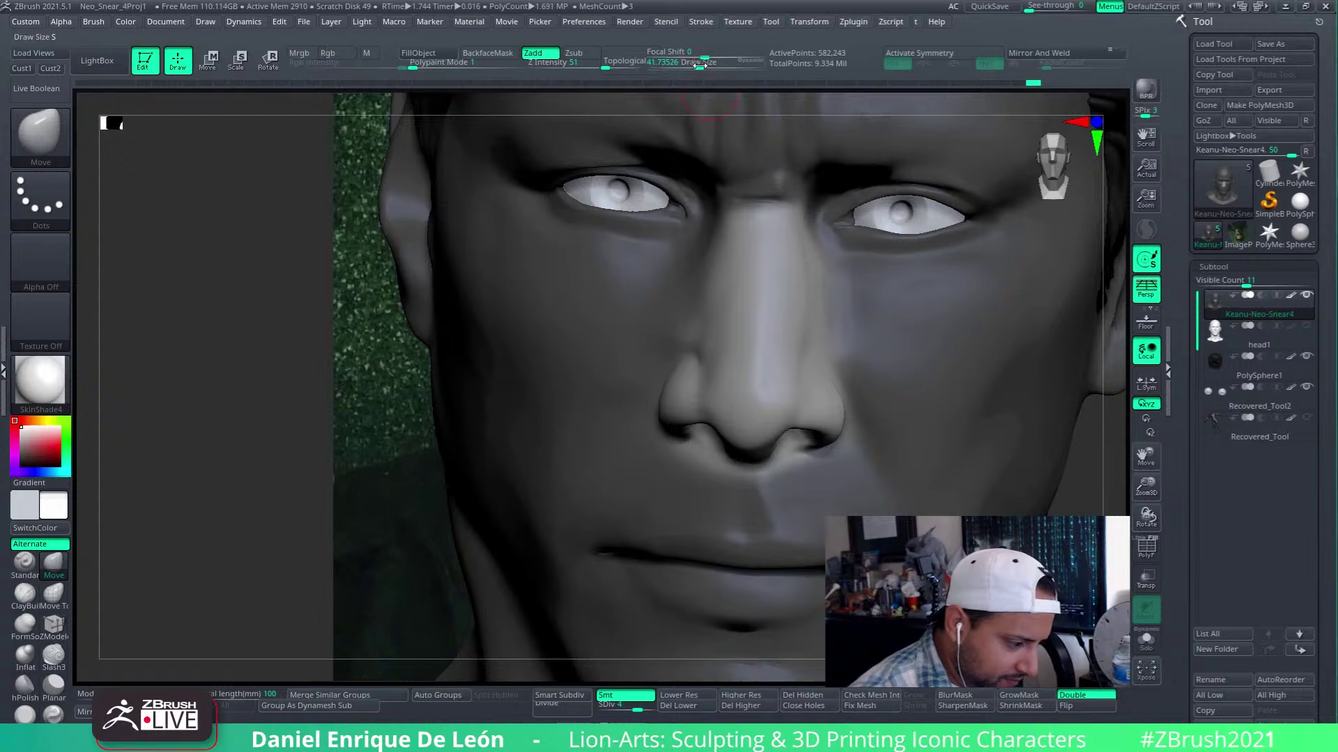
drag(695, 67, 700, 68)
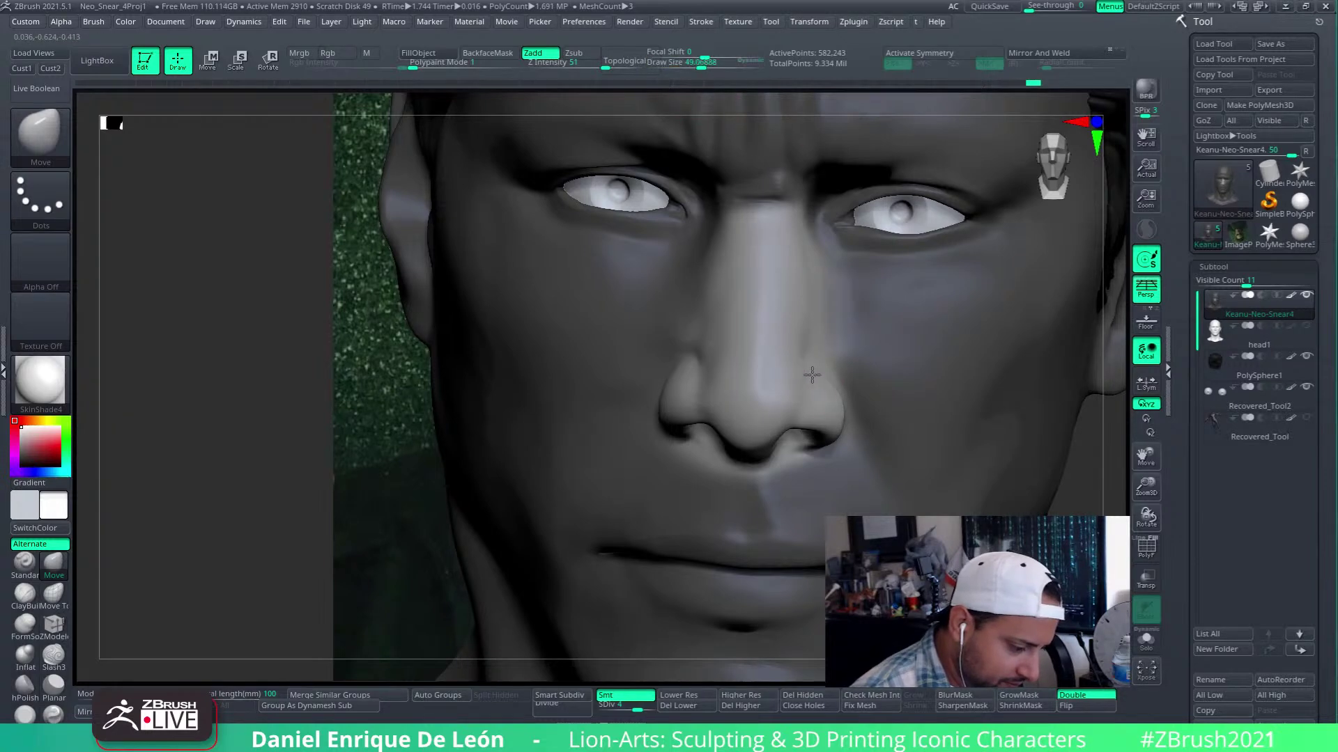
mouse_move(803, 407)
right_down()
mouse_move(839, 388)
mouse_move(825, 356)
mouse_move(860, 307)
mouse_move(827, 380)
right_up()
mouse_move(824, 384)
shift+mouse_down()
mouse_move(823, 359)
mouse_move(839, 375)
shift+mouse_up()
right_drag(842, 377, 852, 423)
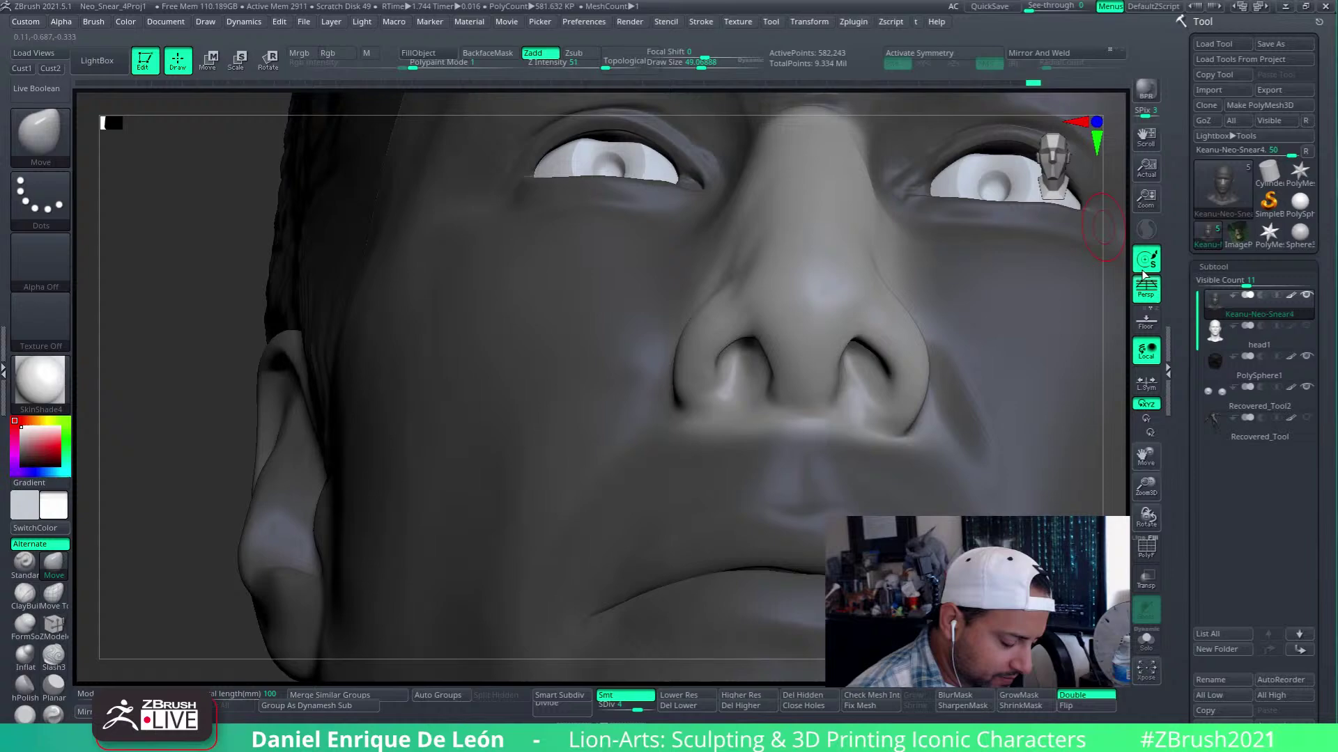
Show the head1 subtool over the sculpt, turn on polyframe colours and examine both nostrils from below
click(1145, 642)
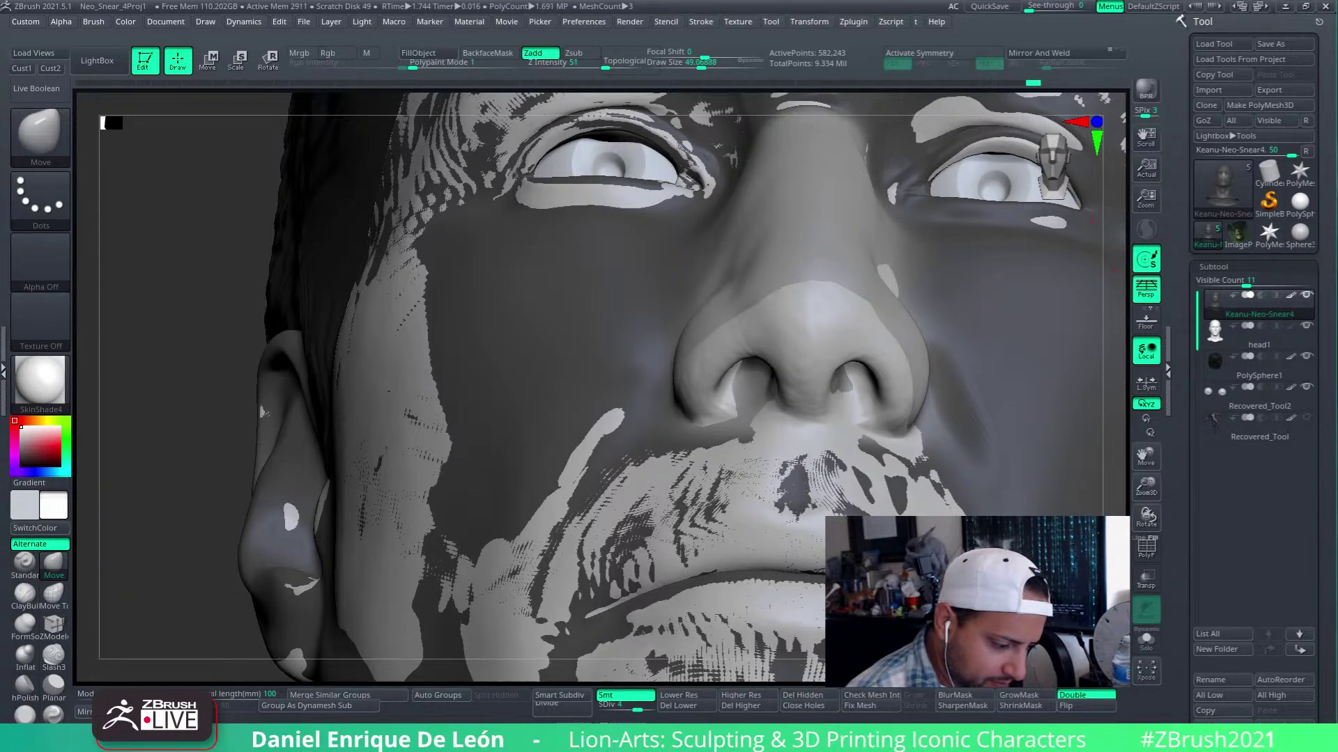
right_drag(1053, 444, 838, 346)
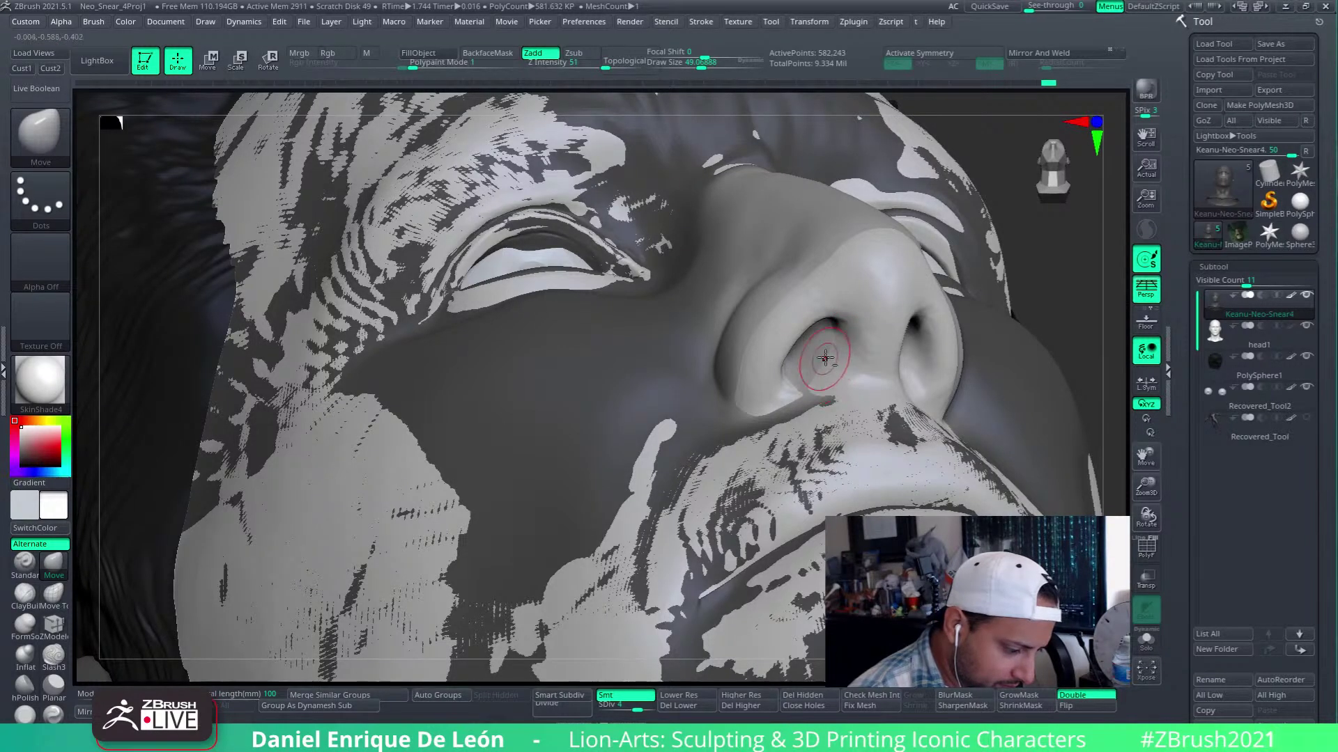
right_drag(864, 334, 920, 400)
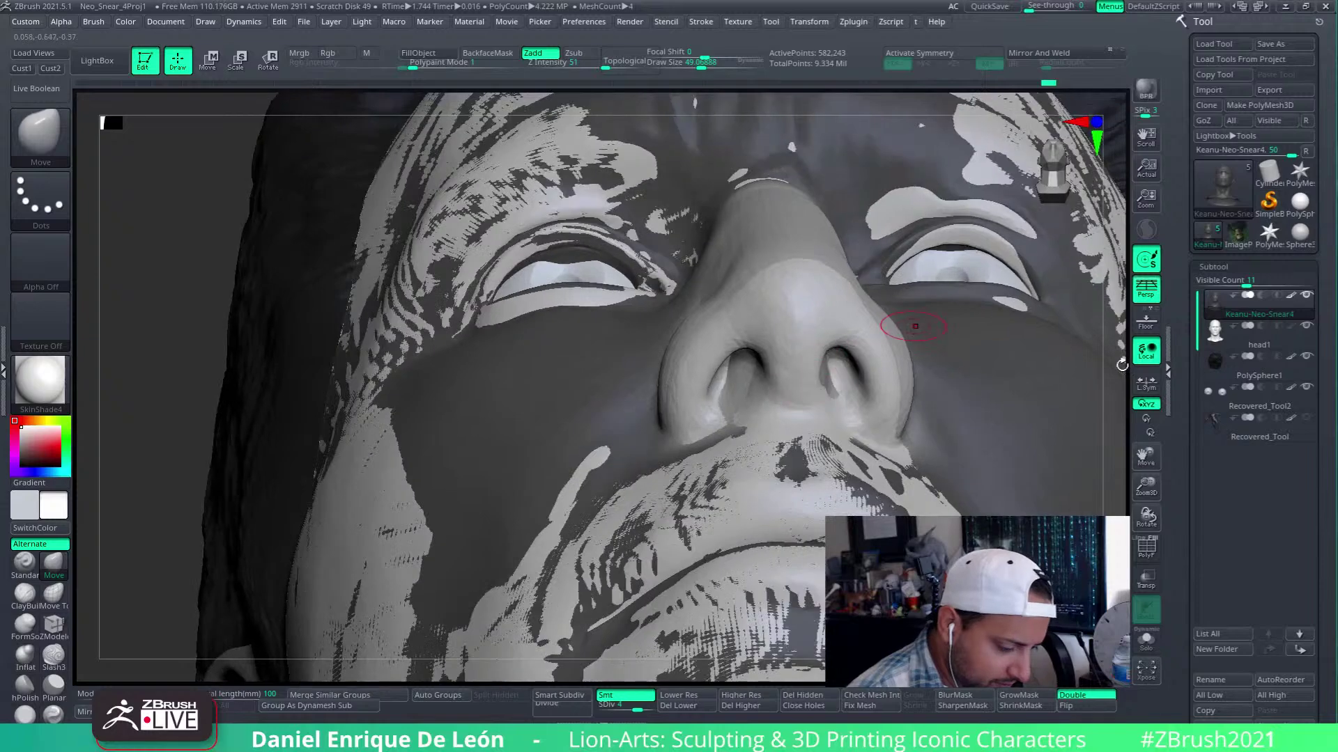
click(1146, 549)
right_drag(989, 425, 815, 376)
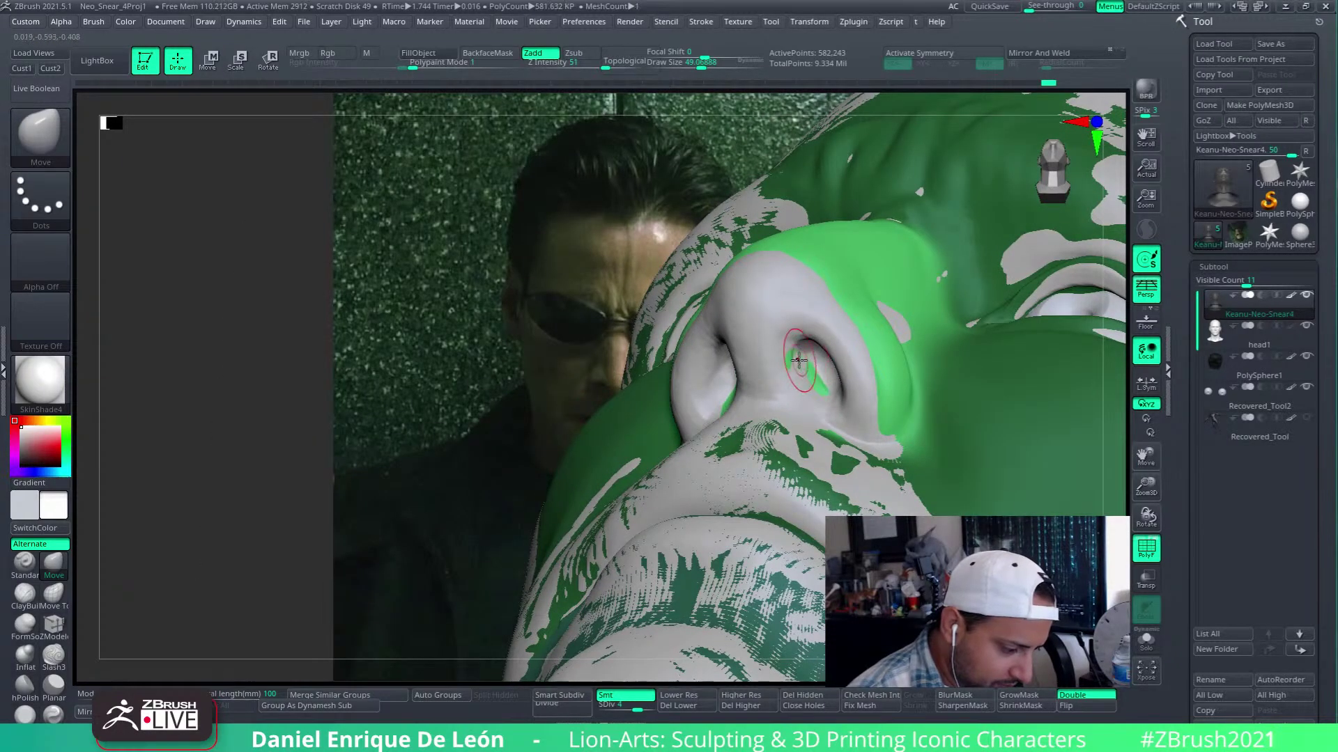
mouse_move(811, 361)
right_down()
mouse_move(832, 418)
mouse_move(787, 411)
mouse_move(759, 430)
right_up()
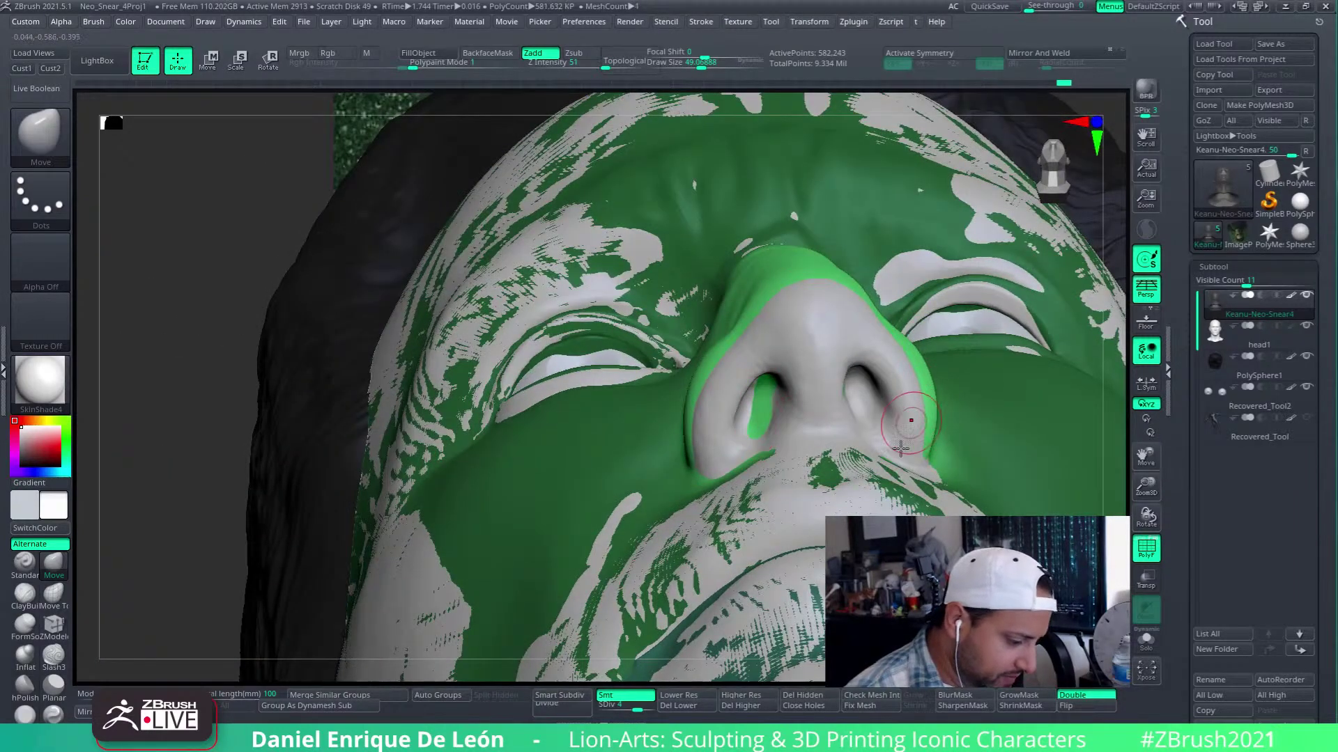
mouse_move(905, 432)
right_down()
mouse_move(840, 404)
mouse_move(862, 374)
mouse_move(852, 395)
right_up()
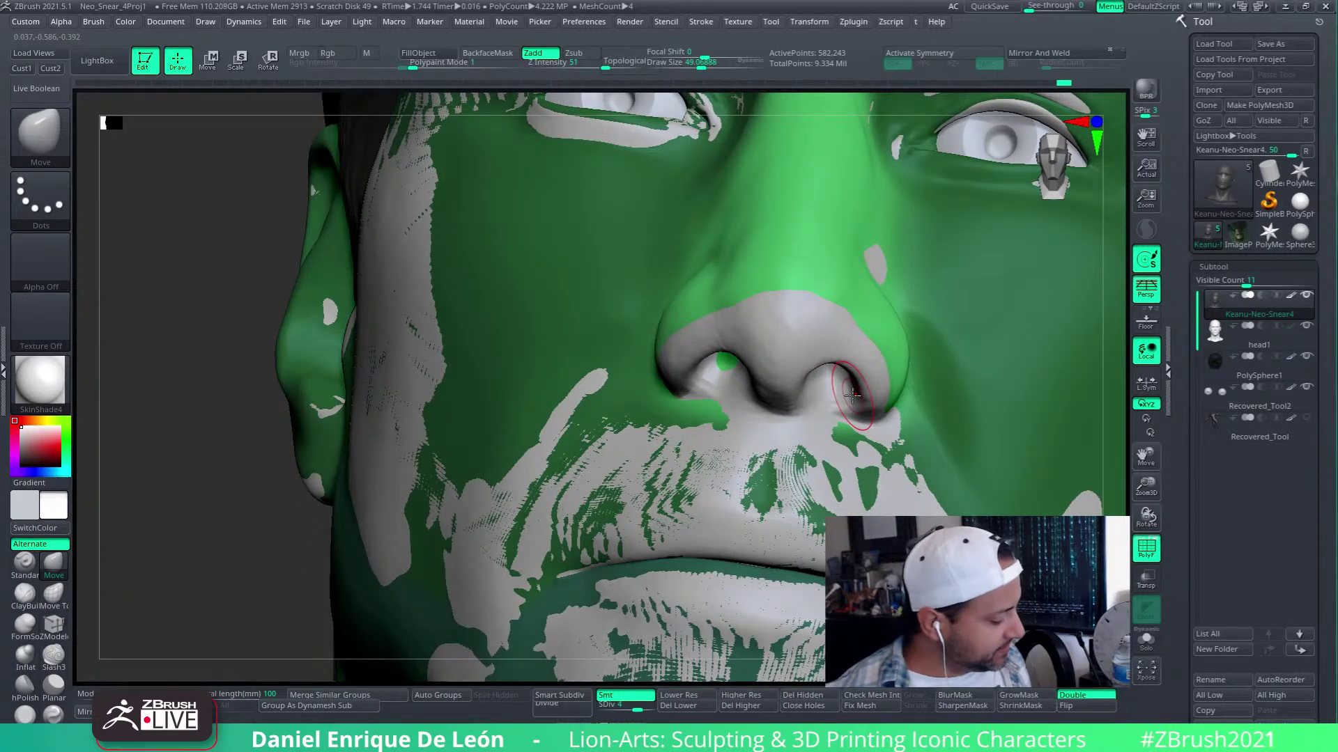
Return to the stored front view and turn off the polyframe display
key(f)
right_drag(938, 402, 869, 433)
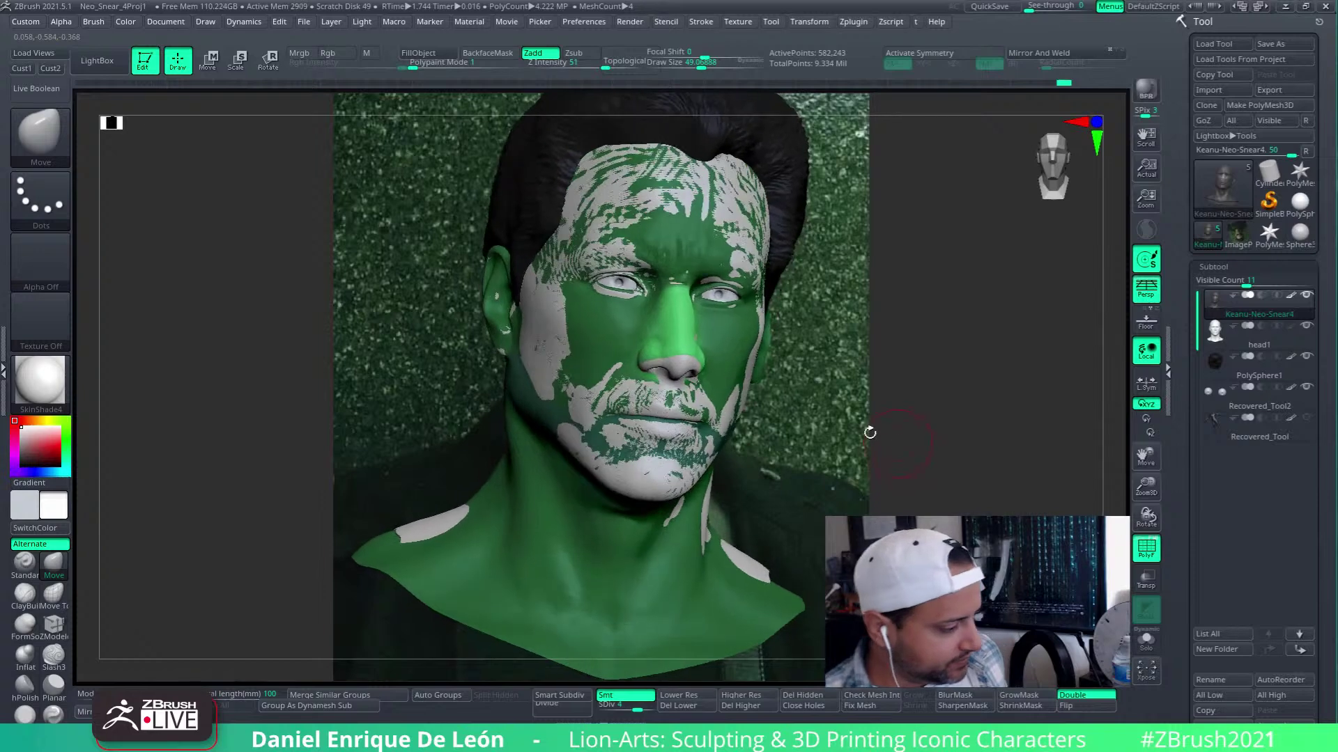
click(48, 67)
click(1146, 550)
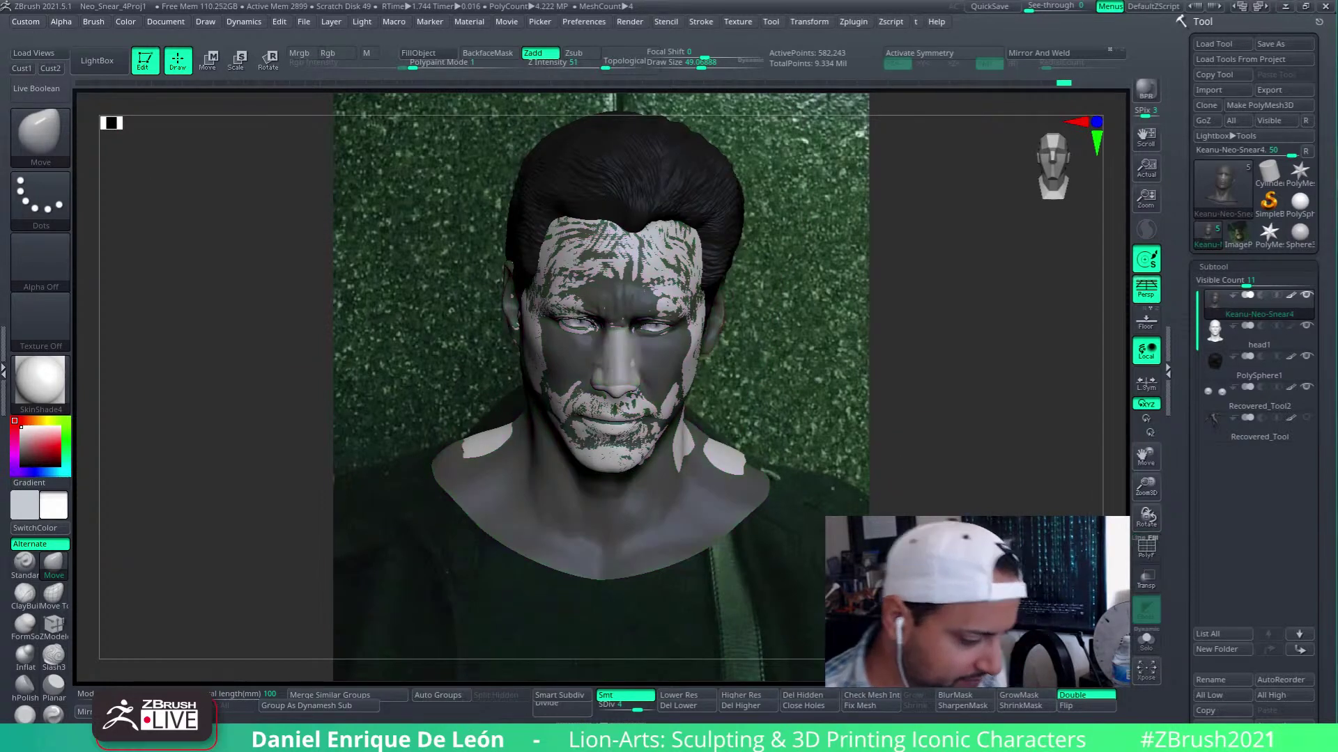
Compare the isolated sculpt with the overlaid head1 mesh from the stored front view by toggling Solo
click(1146, 640)
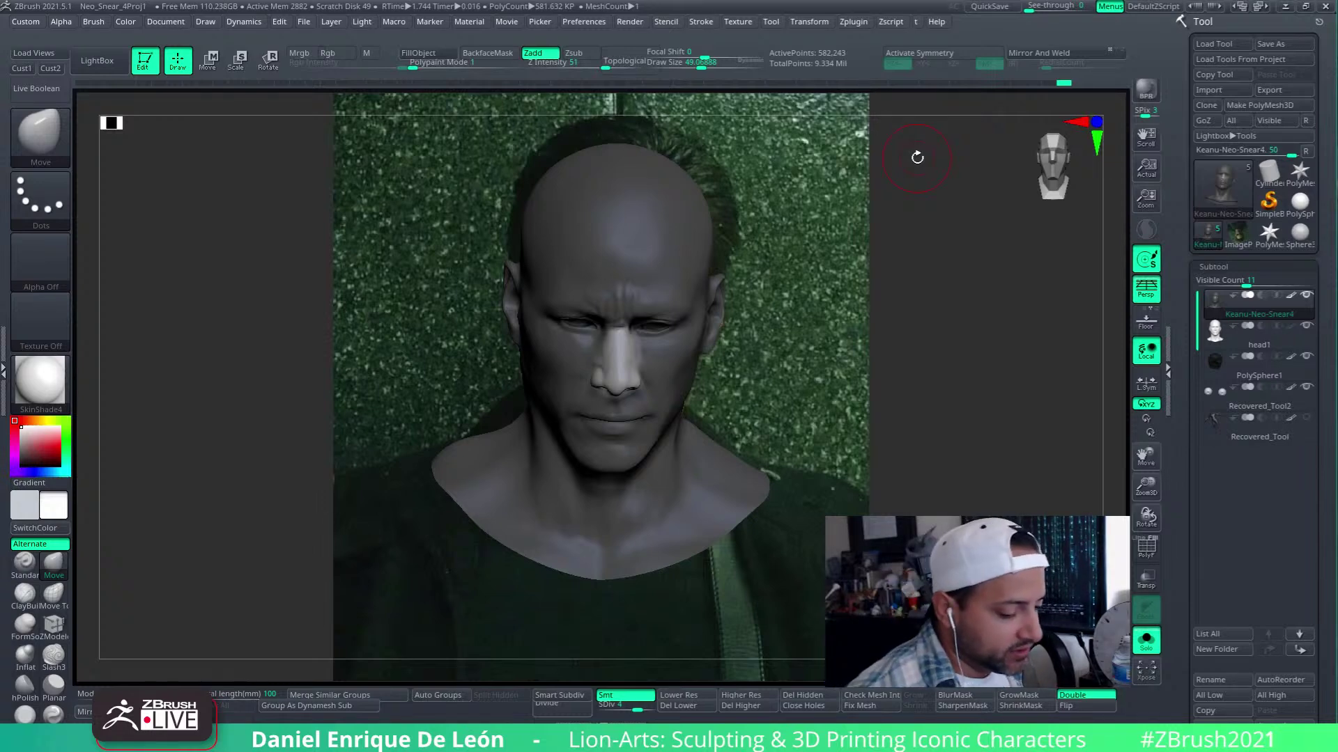
drag(917, 157, 941, 295)
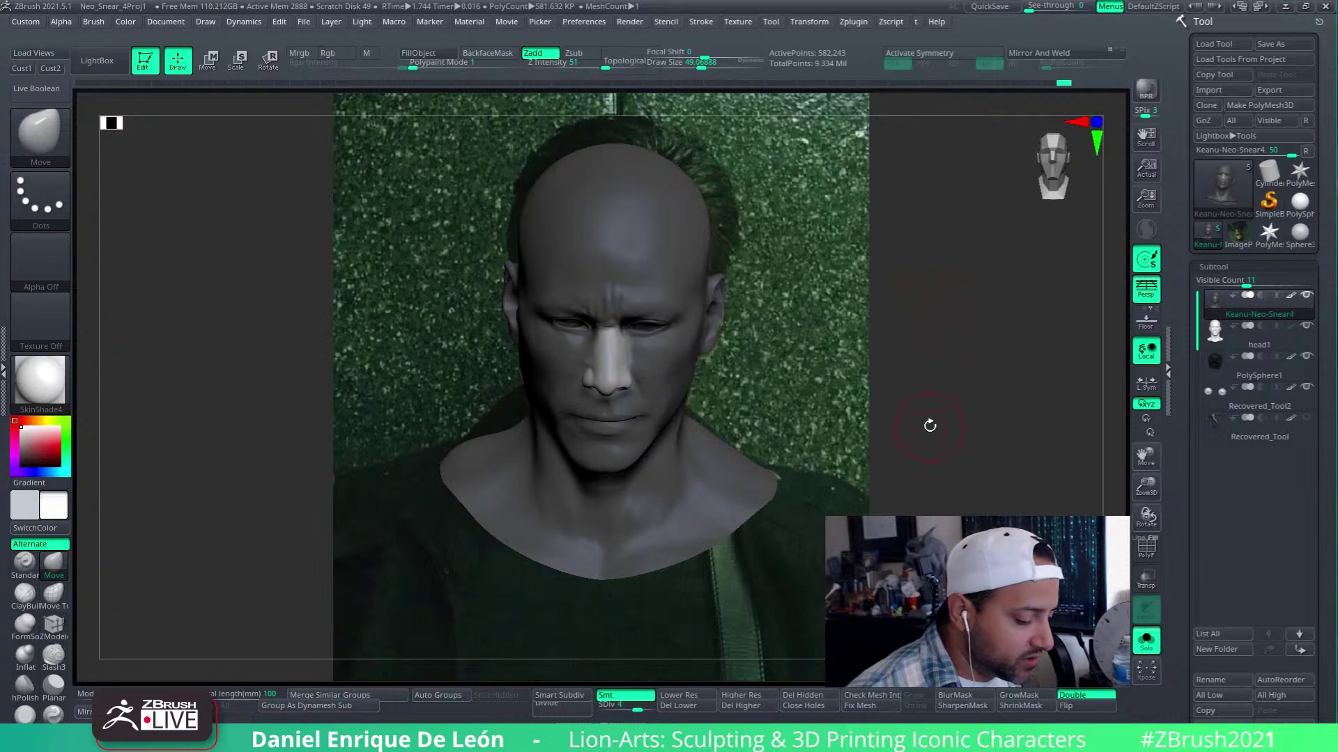
click(25, 70)
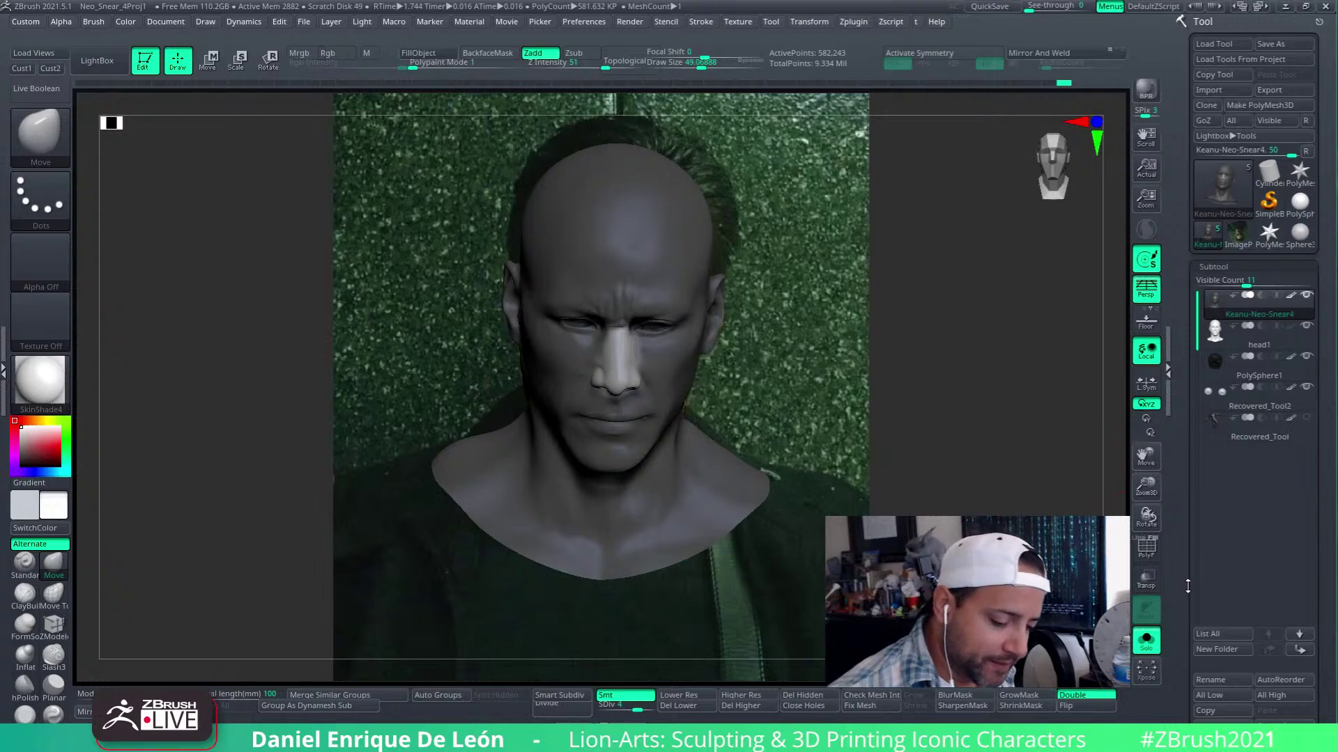
click(1146, 641)
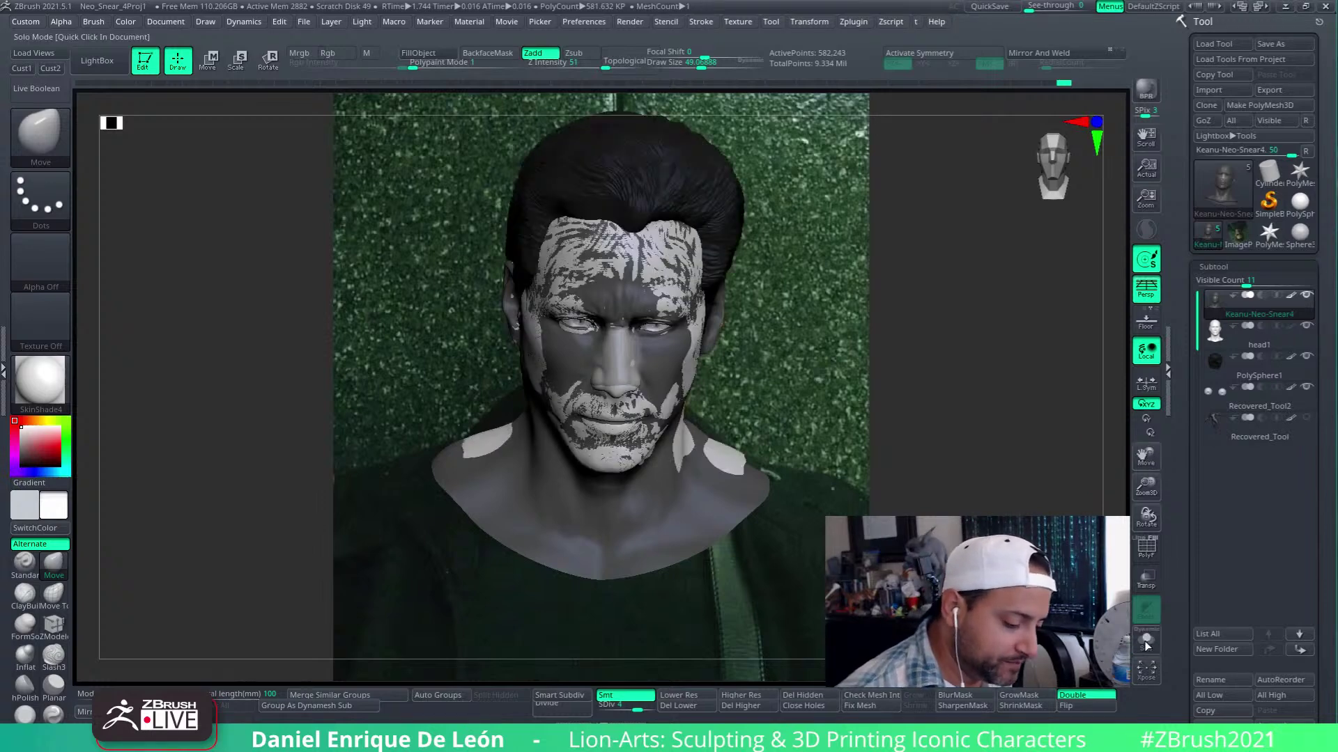
click(1147, 643)
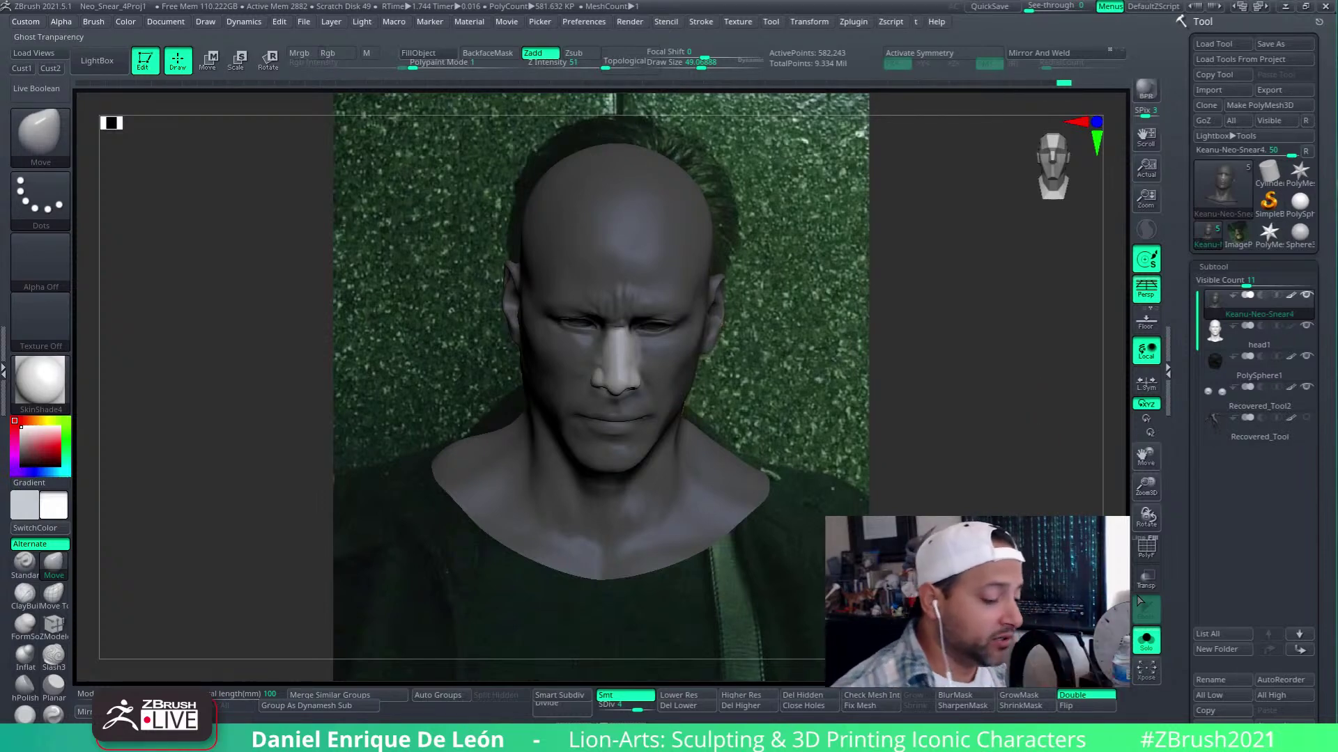
click(1149, 640)
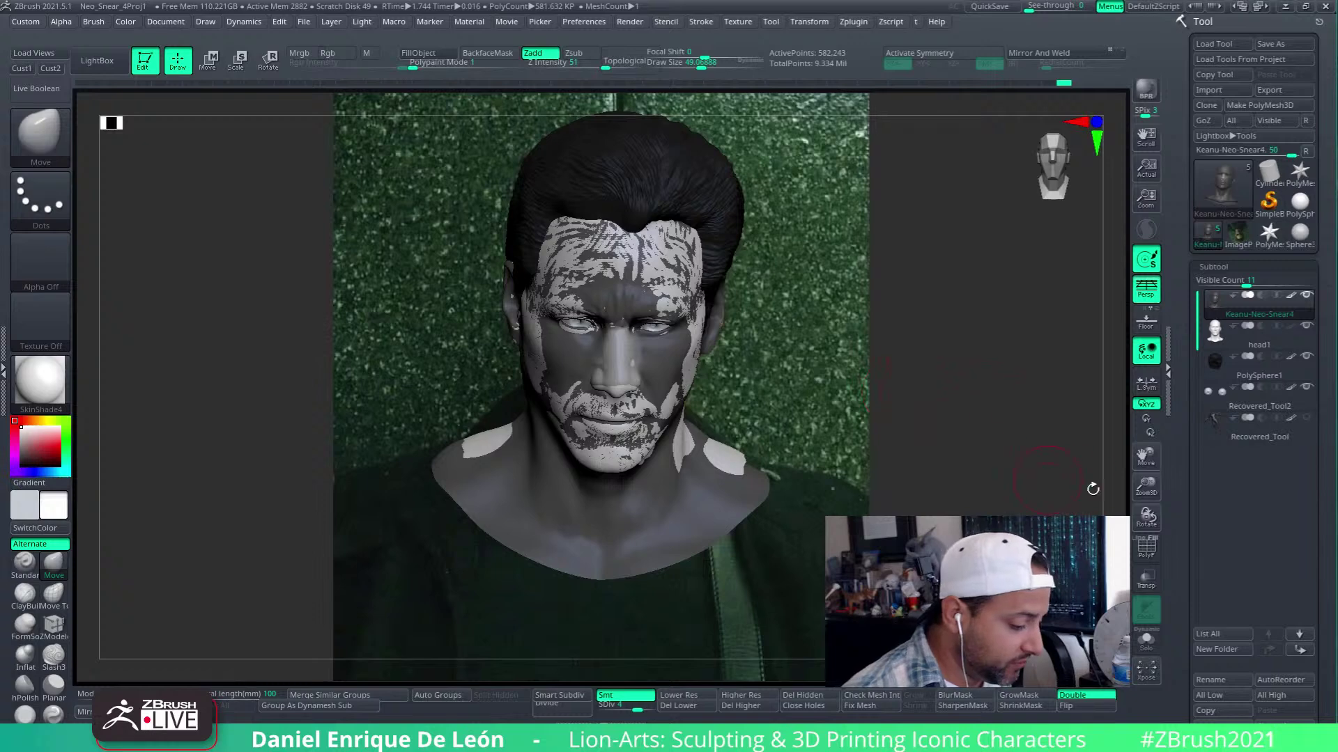
Hide the PolySphere1 hair subtool and turn on polyframe and ghost transparency to inspect the nostrils against head1
click(1304, 357)
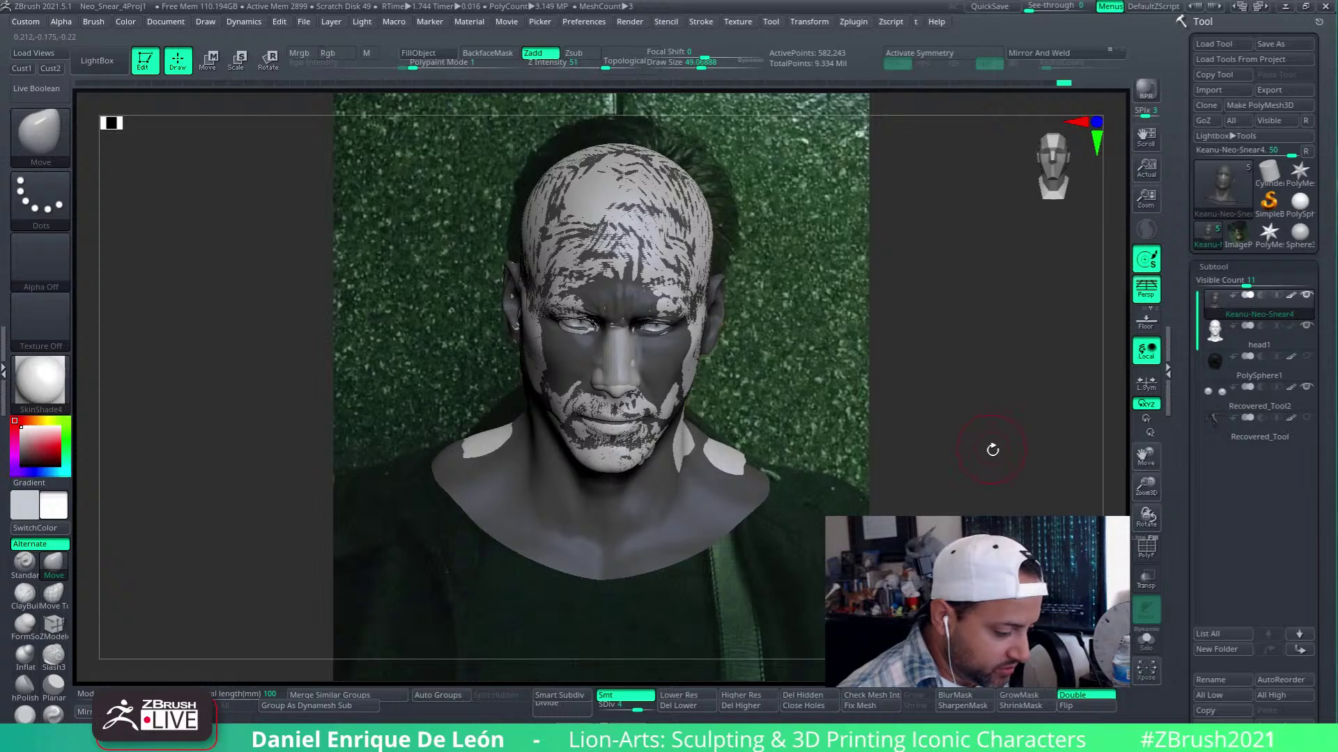
mouse_move(954, 376)
mouse_down()
mouse_move(689, 352)
mouse_move(783, 358)
mouse_move(791, 405)
mouse_move(836, 348)
mouse_move(929, 415)
mouse_move(757, 362)
mouse_move(749, 334)
mouse_move(753, 390)
mouse_up()
click(1151, 556)
mouse_move(803, 455)
right_down()
mouse_move(829, 436)
mouse_move(836, 445)
mouse_move(765, 424)
right_up()
click(1148, 578)
mouse_move(962, 390)
right_down()
mouse_move(756, 362)
mouse_move(757, 387)
right_up()
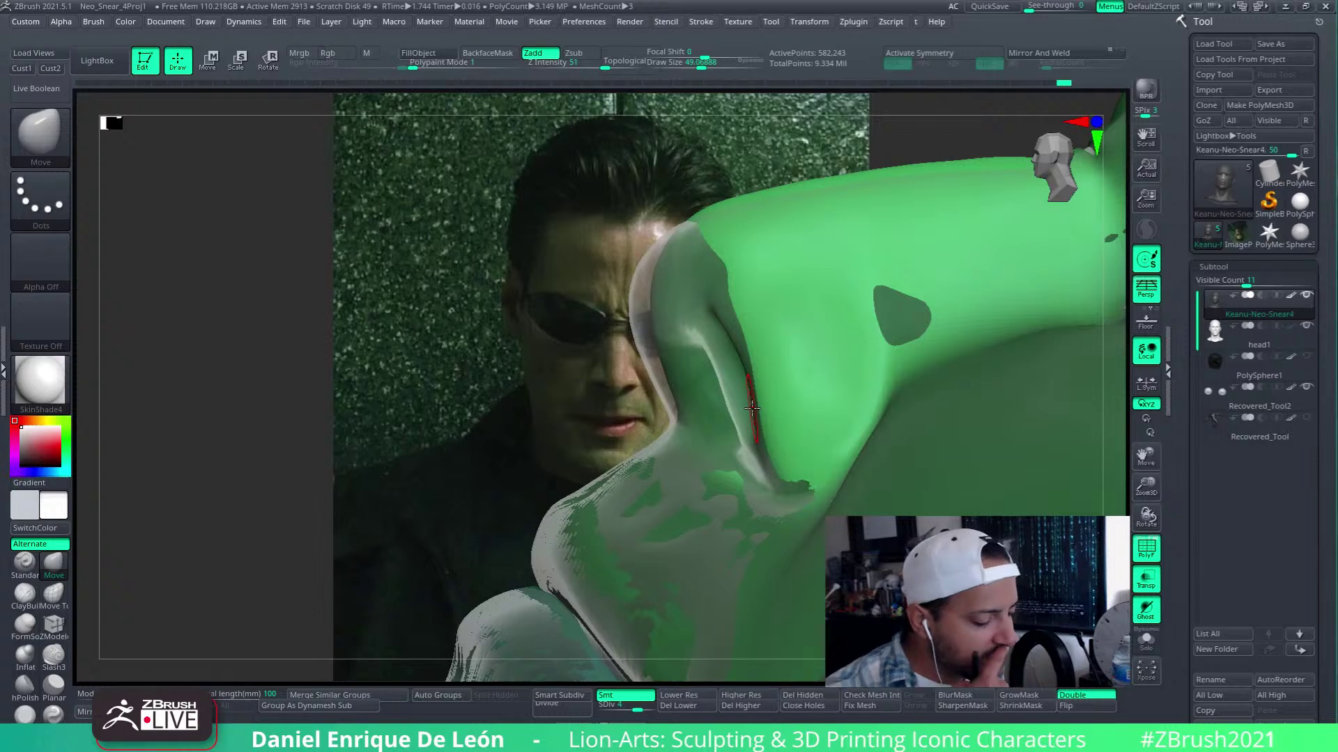
mouse_move(752, 409)
right_down()
mouse_move(784, 414)
mouse_move(749, 397)
mouse_move(708, 292)
right_up()
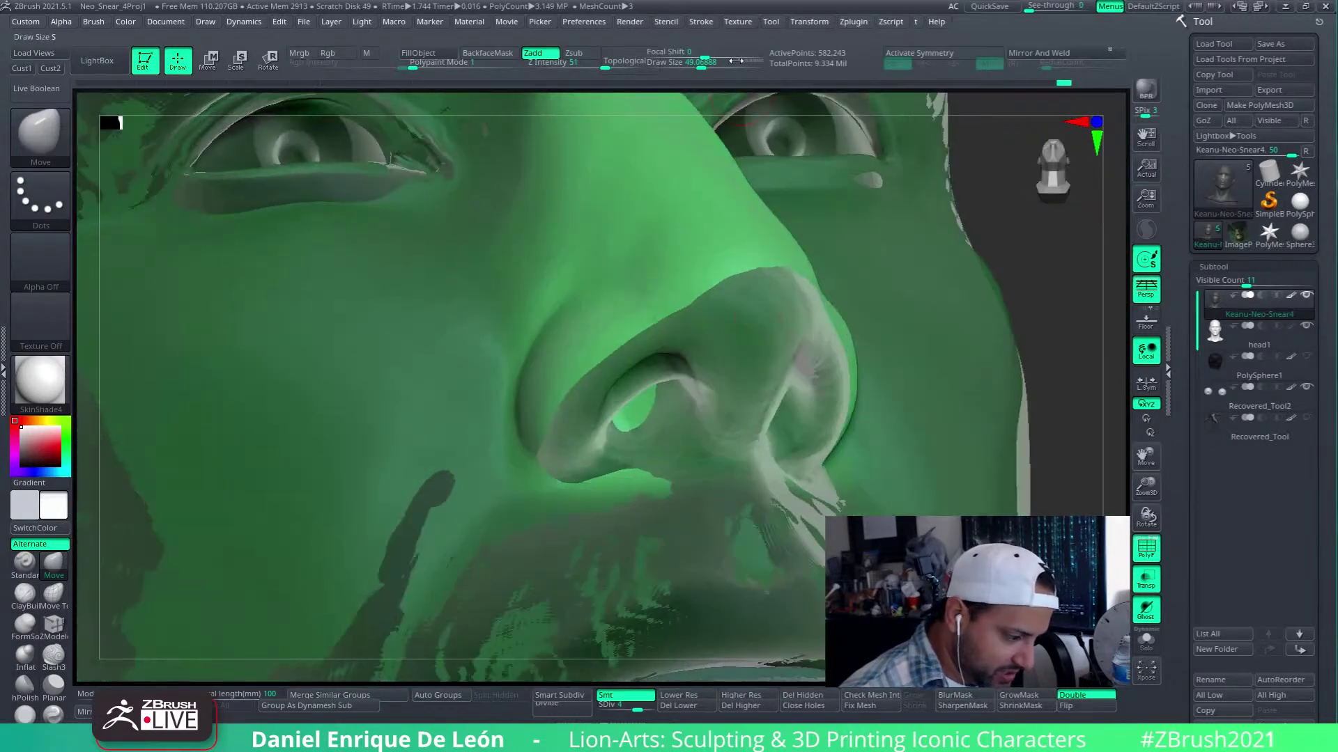
Set the Move brush's draw size to about 148 and reshape the underside of the nose between the nostrils
drag(700, 67, 709, 68)
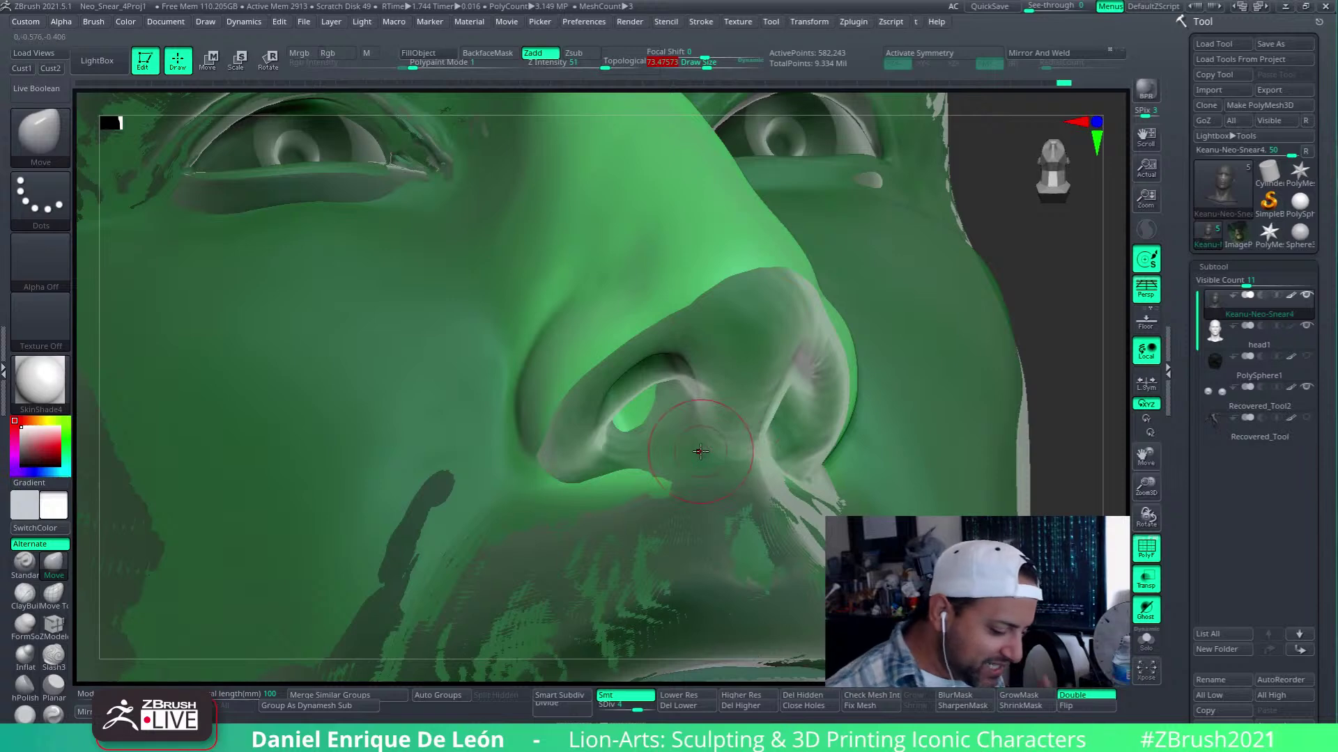
mouse_move(749, 417)
right_down()
mouse_move(728, 428)
mouse_move(760, 103)
right_up()
drag(707, 67, 718, 67)
mouse_move(773, 334)
right_down()
mouse_move(821, 379)
mouse_move(785, 430)
mouse_move(821, 449)
mouse_move(816, 412)
right_up()
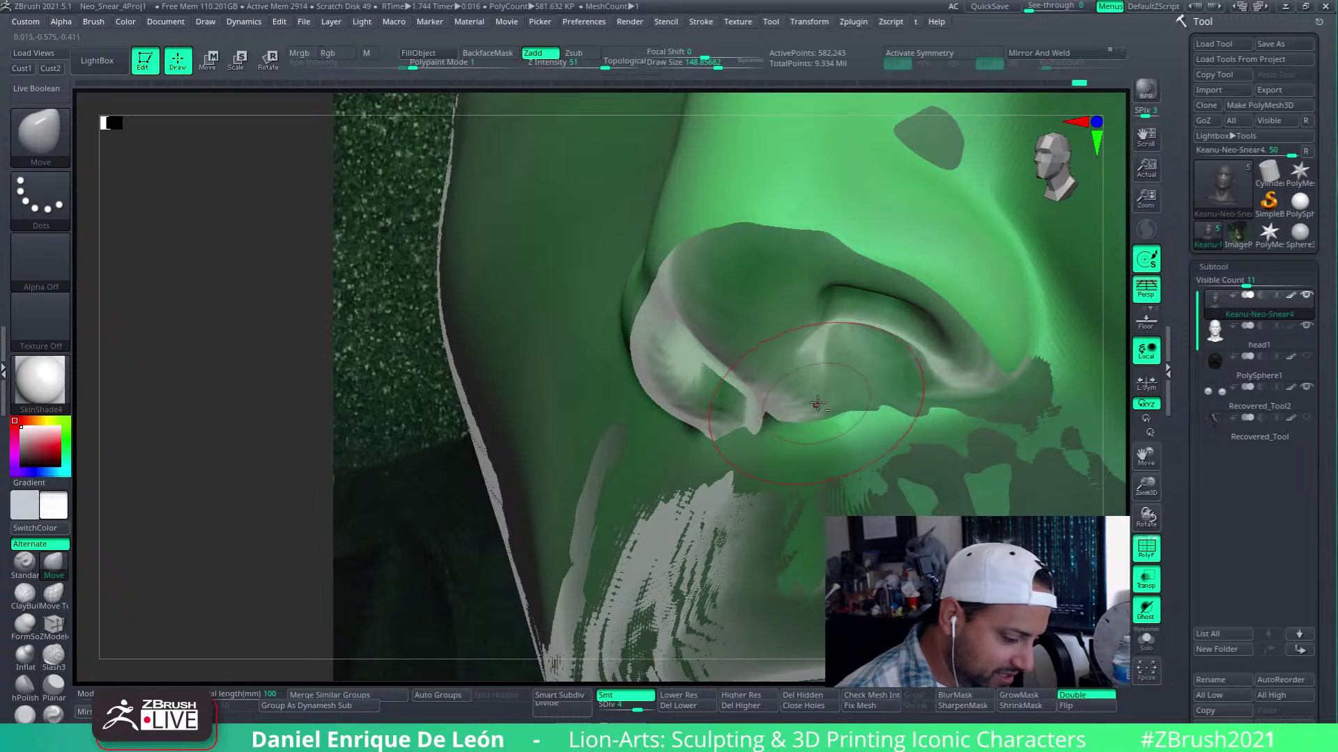
mouse_move(817, 404)
right_down()
mouse_move(871, 382)
mouse_move(821, 400)
mouse_move(800, 388)
mouse_move(862, 392)
mouse_move(752, 418)
mouse_move(739, 402)
mouse_move(777, 404)
mouse_move(899, 344)
mouse_move(749, 359)
mouse_move(794, 368)
mouse_move(758, 399)
right_up()
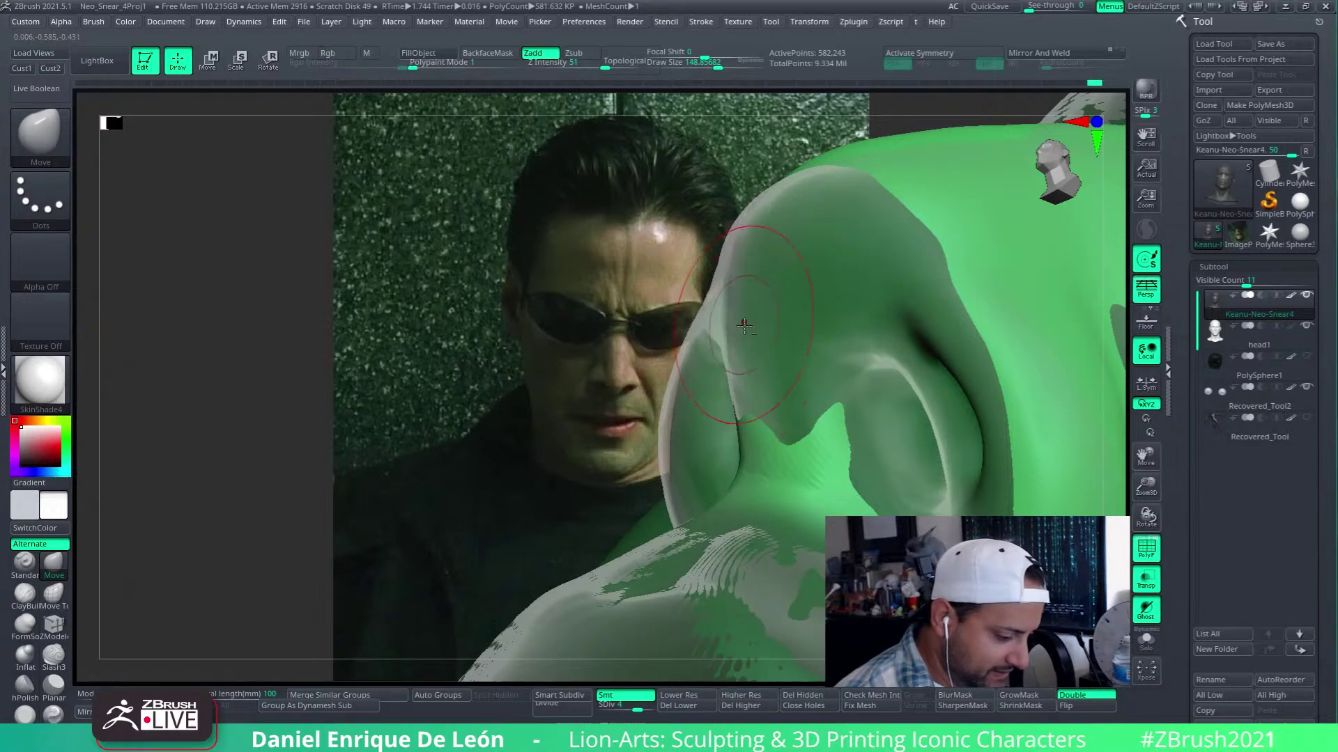
right_drag(745, 325, 795, 367)
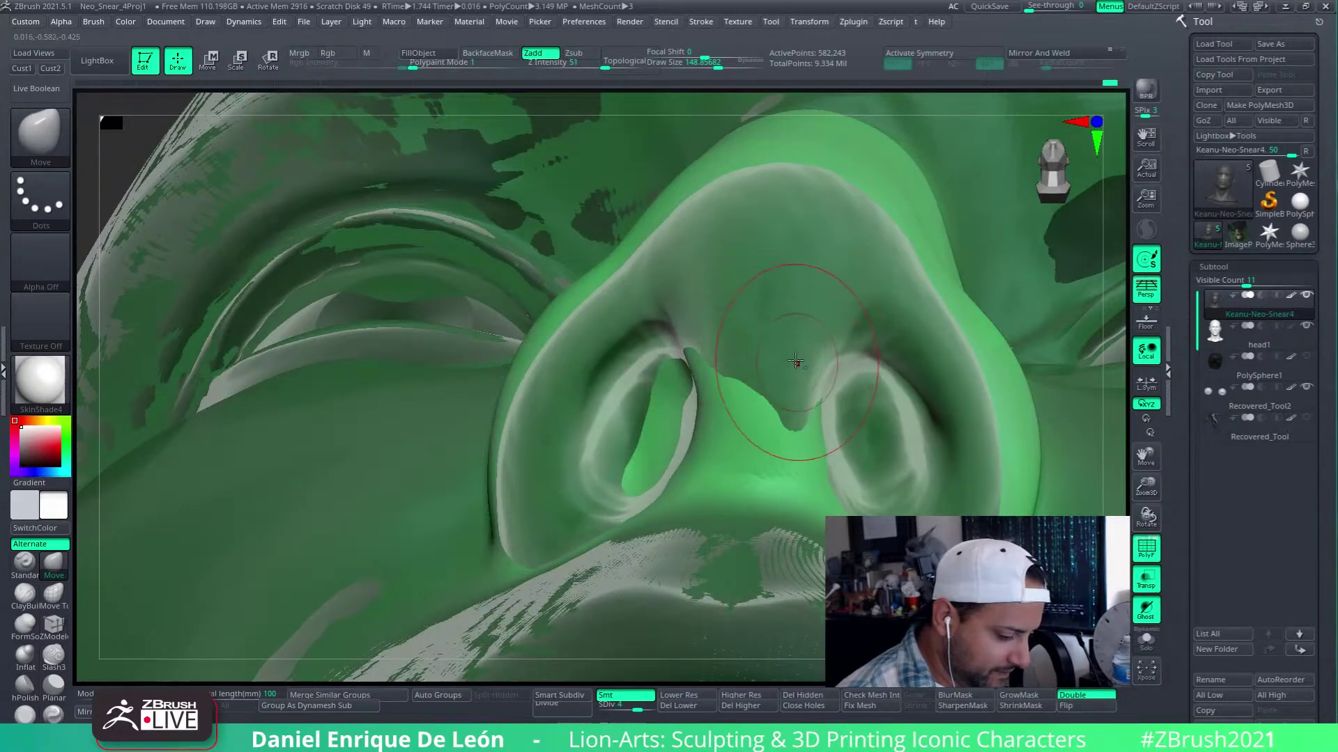
mouse_move(797, 326)
mouse_down()
mouse_move(777, 324)
mouse_move(799, 327)
mouse_up()
Reshape the nose tip and the nostril on the character's left side to follow the overlaid head1 mesh
right_drag(787, 307, 1035, 374)
drag(1030, 373, 996, 359)
mouse_move(994, 364)
right_down()
mouse_move(1045, 358)
mouse_move(834, 371)
right_up()
drag(834, 371, 843, 408)
drag(941, 365, 947, 352)
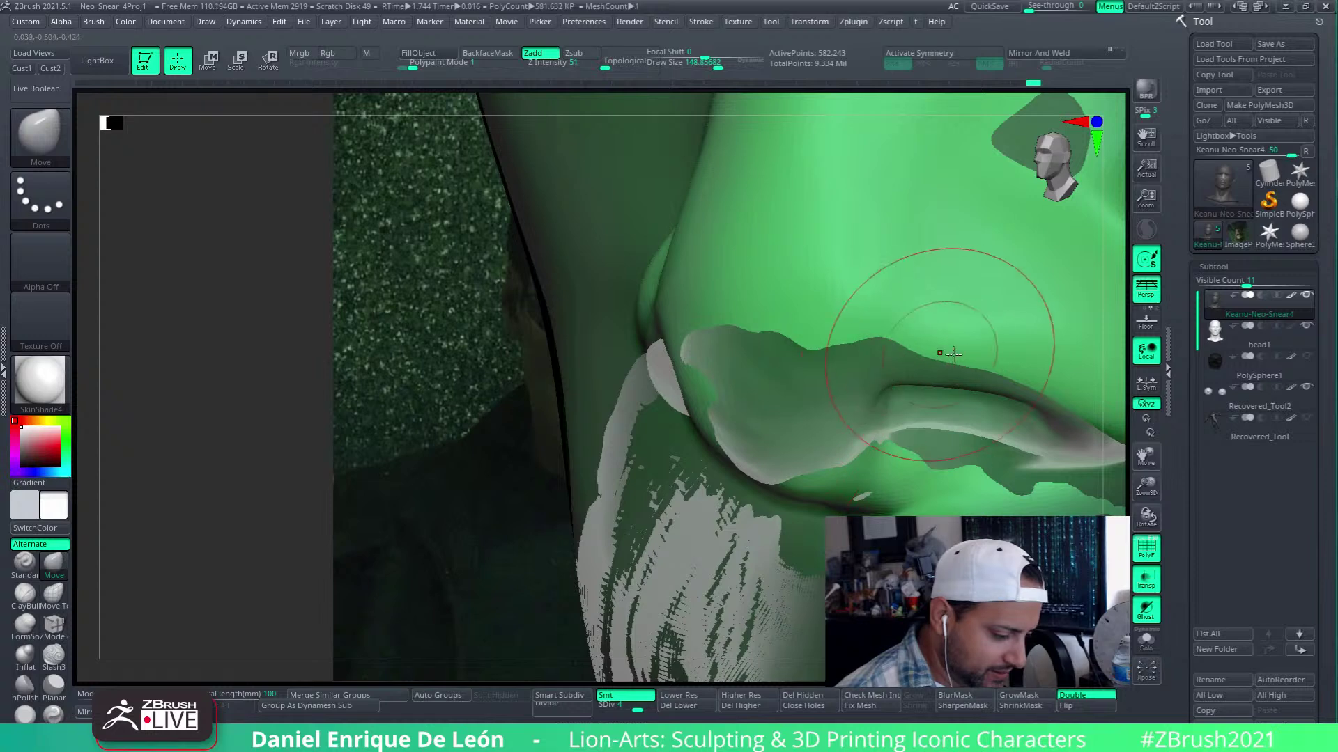
right_drag(925, 353, 947, 355)
drag(822, 399, 758, 457)
right_drag(758, 457, 825, 434)
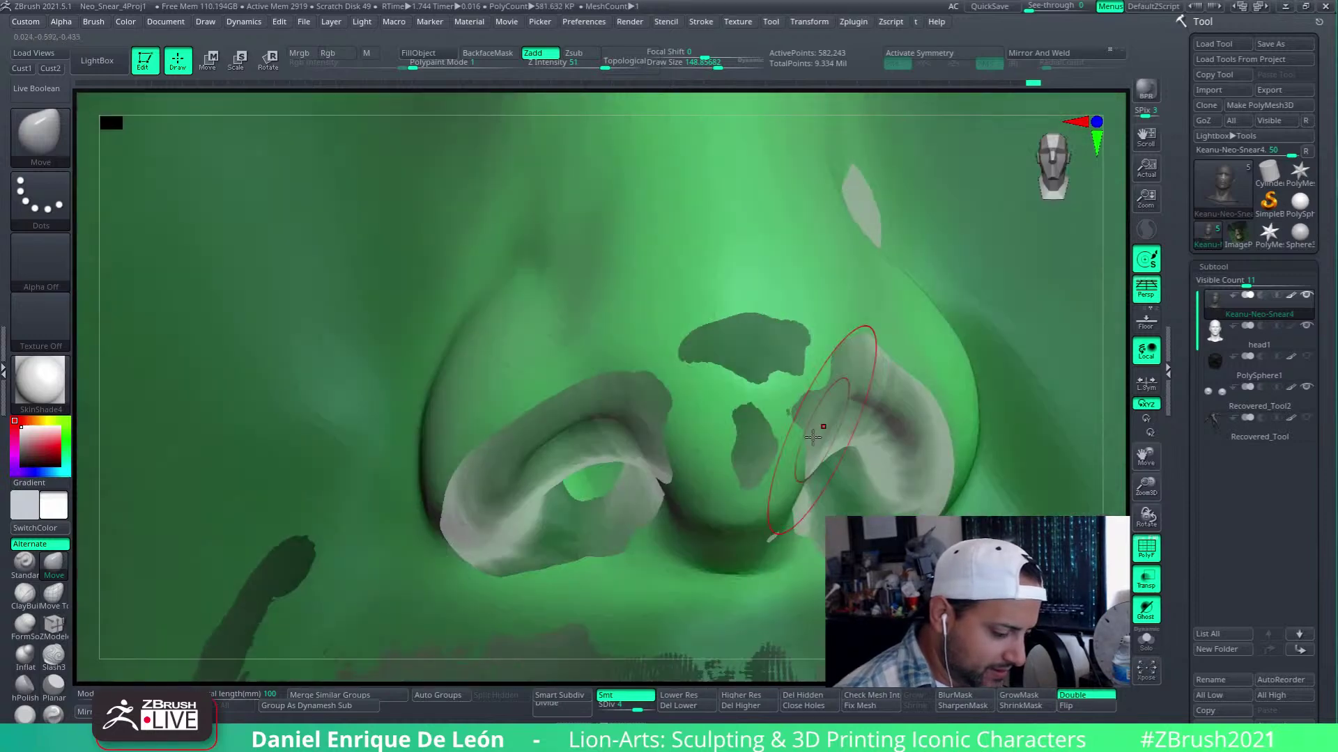
Smooth and adjust the front of the nose tip above the area between the nostrils
mouse_move(797, 420)
shift+mouse_down()
mouse_move(735, 437)
mouse_move(747, 462)
shift+mouse_up()
right_drag(747, 446, 770, 435)
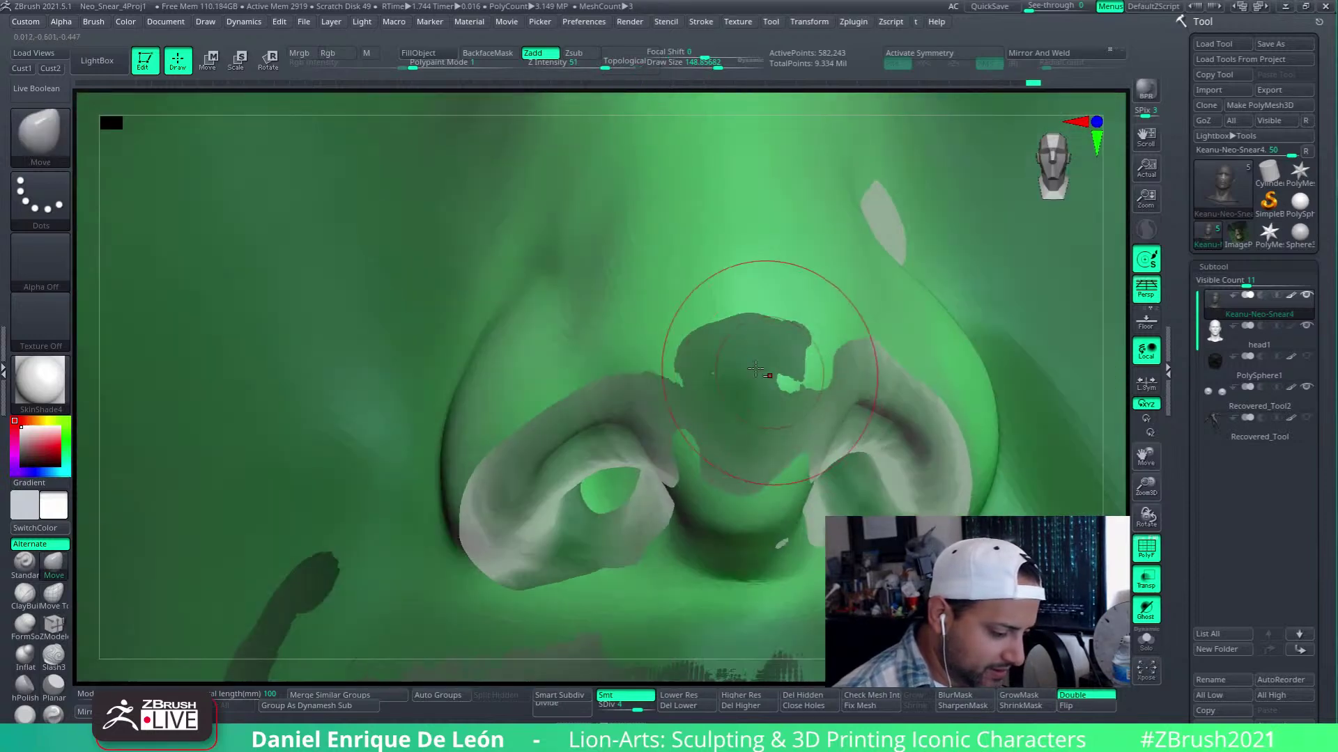
drag(771, 374, 763, 358)
right_drag(797, 379, 836, 369)
shift+drag(758, 344, 747, 333)
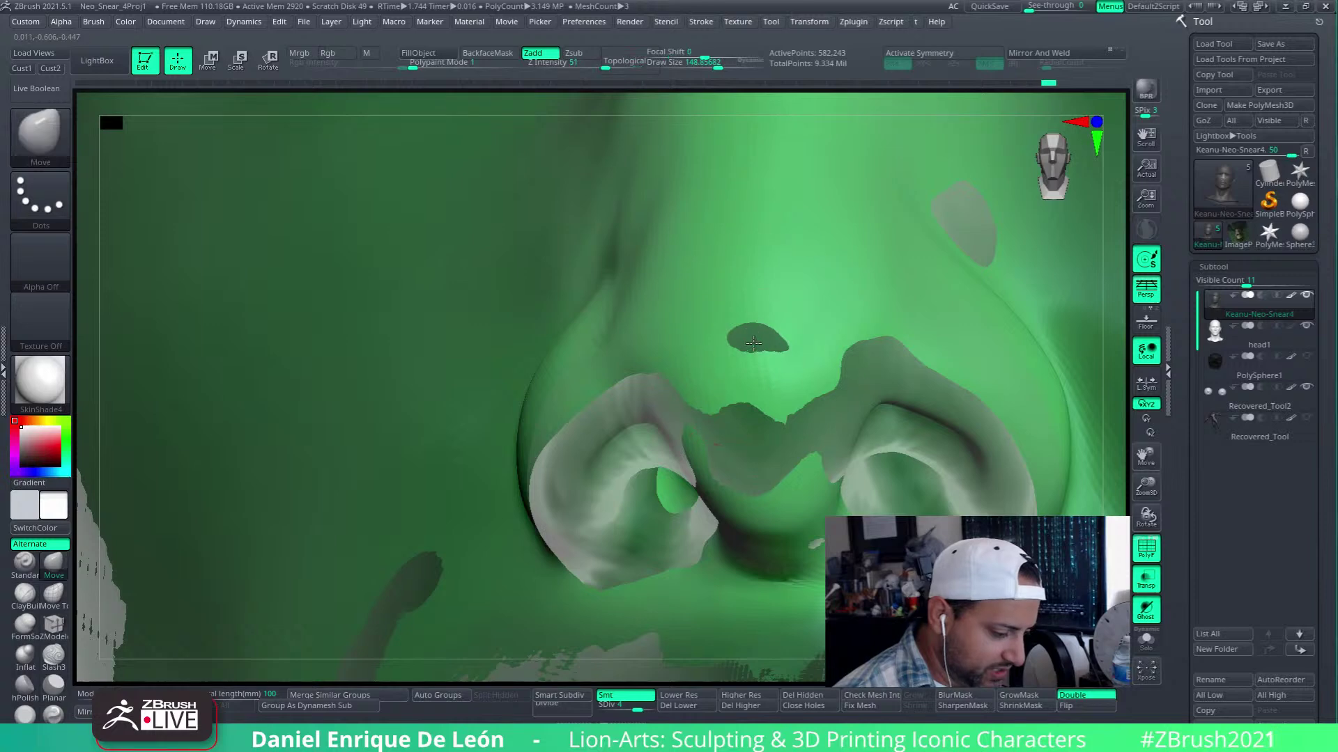
Smooth the lower nose tip beside the character's left nostril on the Keanu-Neo-Snear4 subtool and isolate that subtool
alt+click(755, 334)
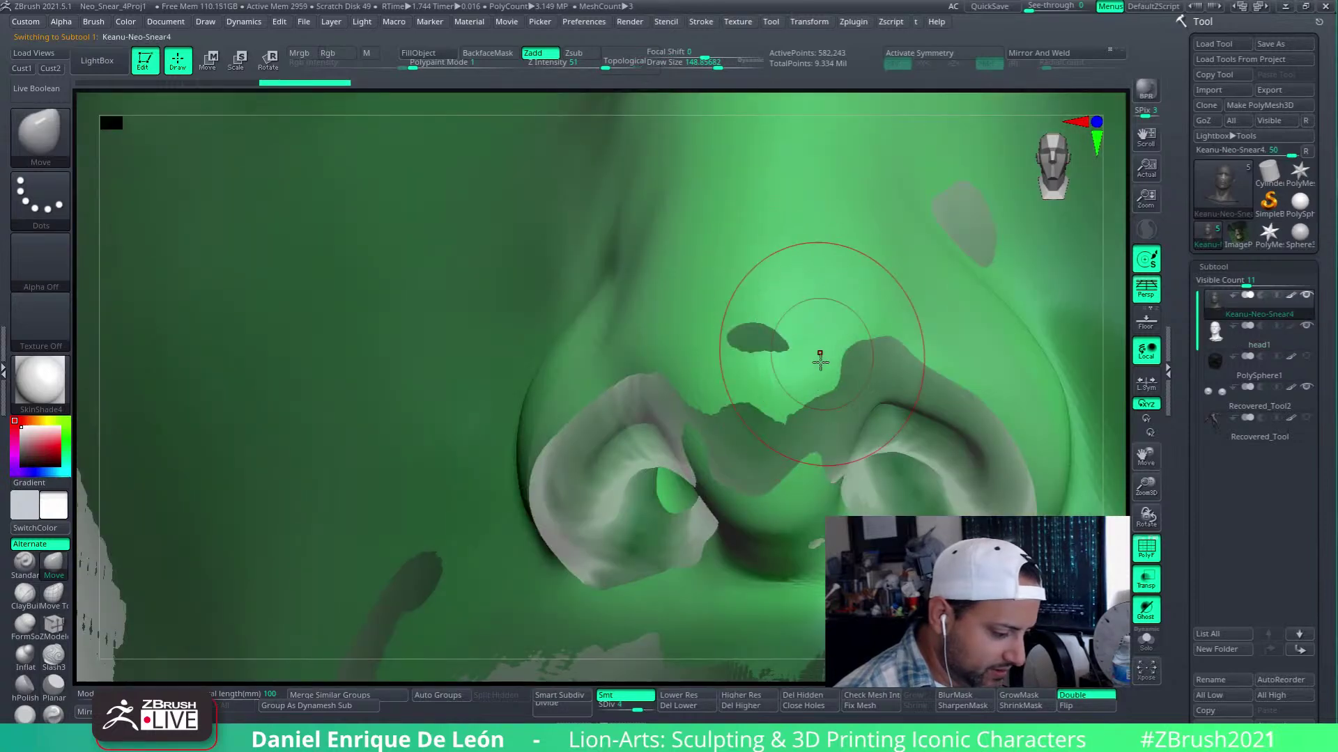
mouse_move(820, 361)
right_down()
mouse_move(742, 390)
mouse_move(819, 446)
right_up()
mouse_move(812, 483)
shift+mouse_down()
mouse_move(735, 465)
mouse_move(736, 478)
mouse_move(830, 465)
mouse_move(813, 484)
shift+mouse_up()
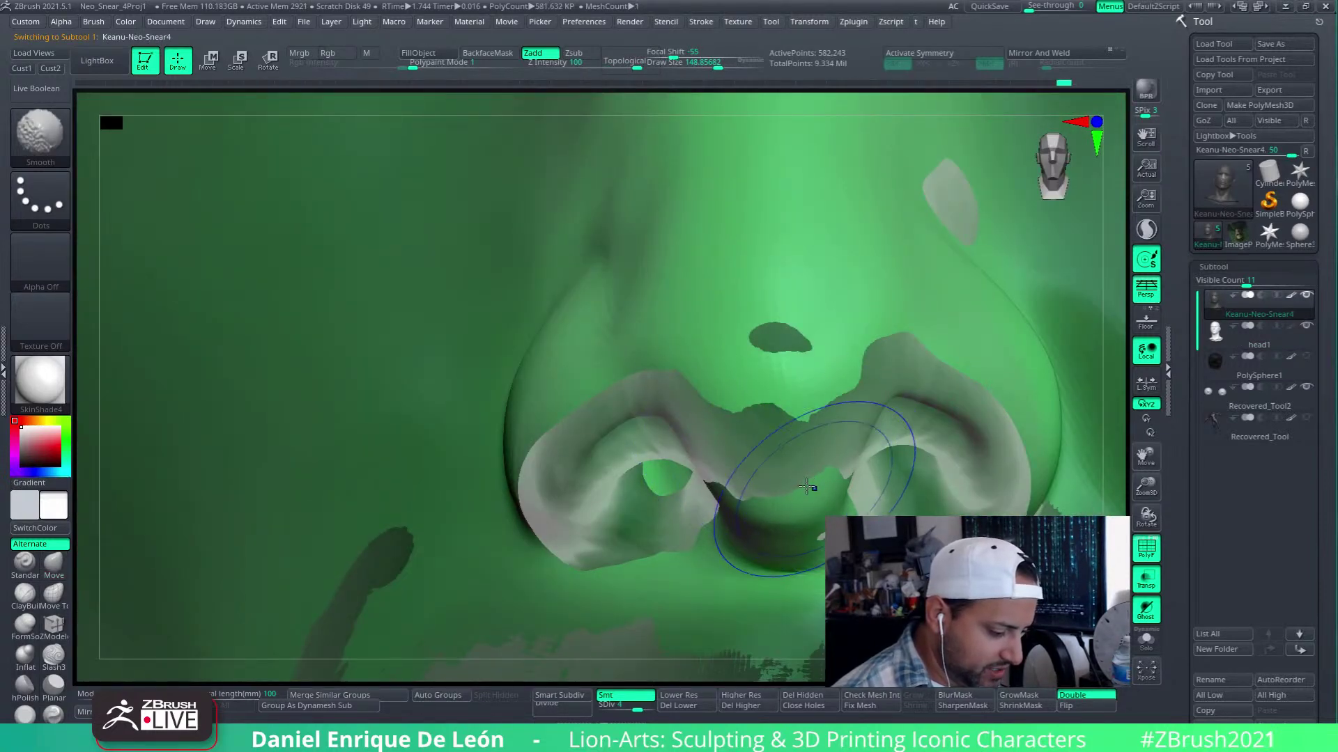
click(1146, 639)
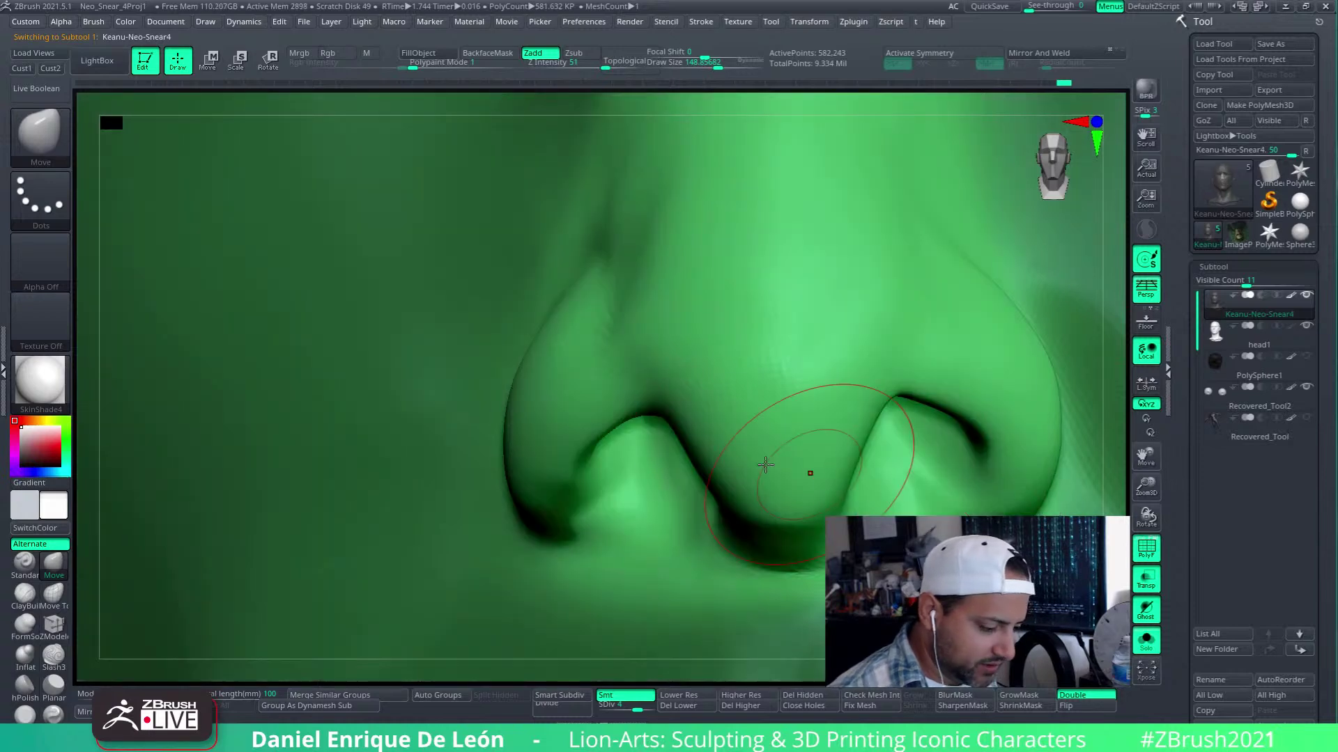
Turn off the polygroup wireframe, restore the photo-aligned view and lower the model opacity to 28 to compare the nose with the reference
click(1146, 548)
click(21, 69)
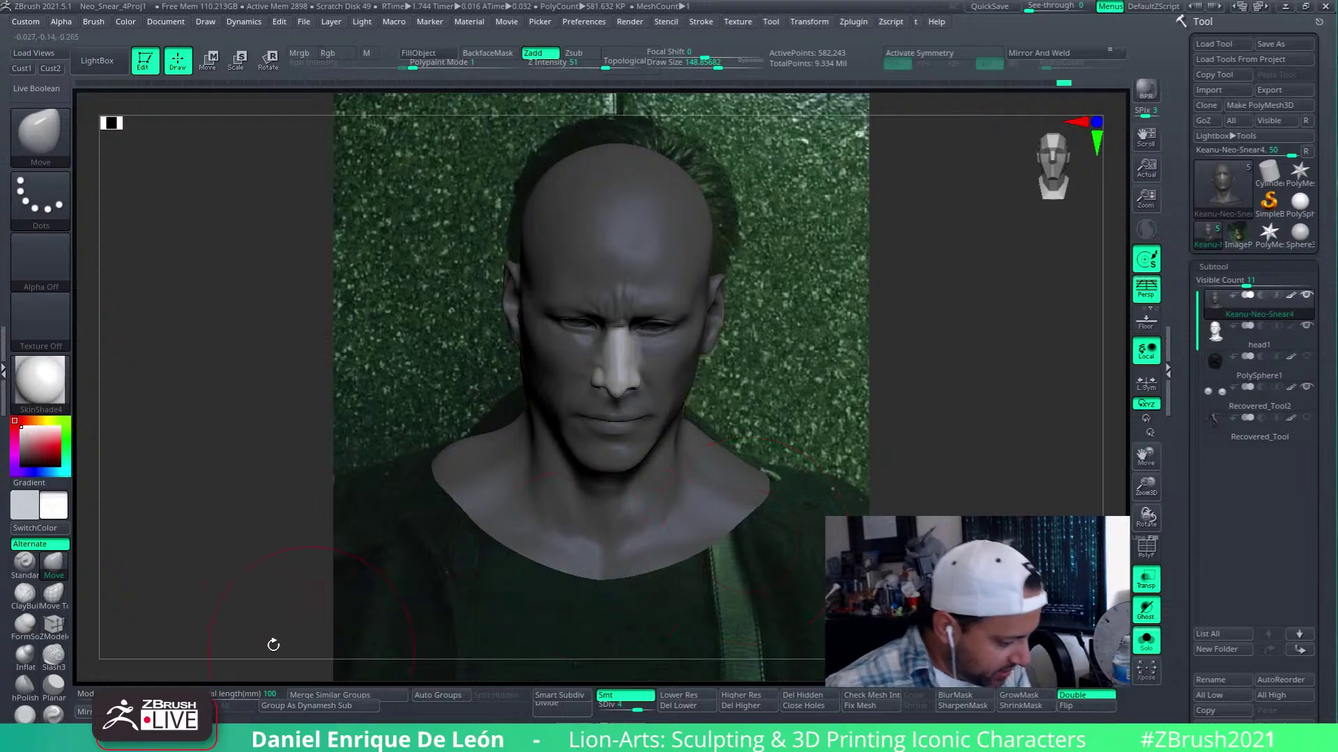
click(152, 695)
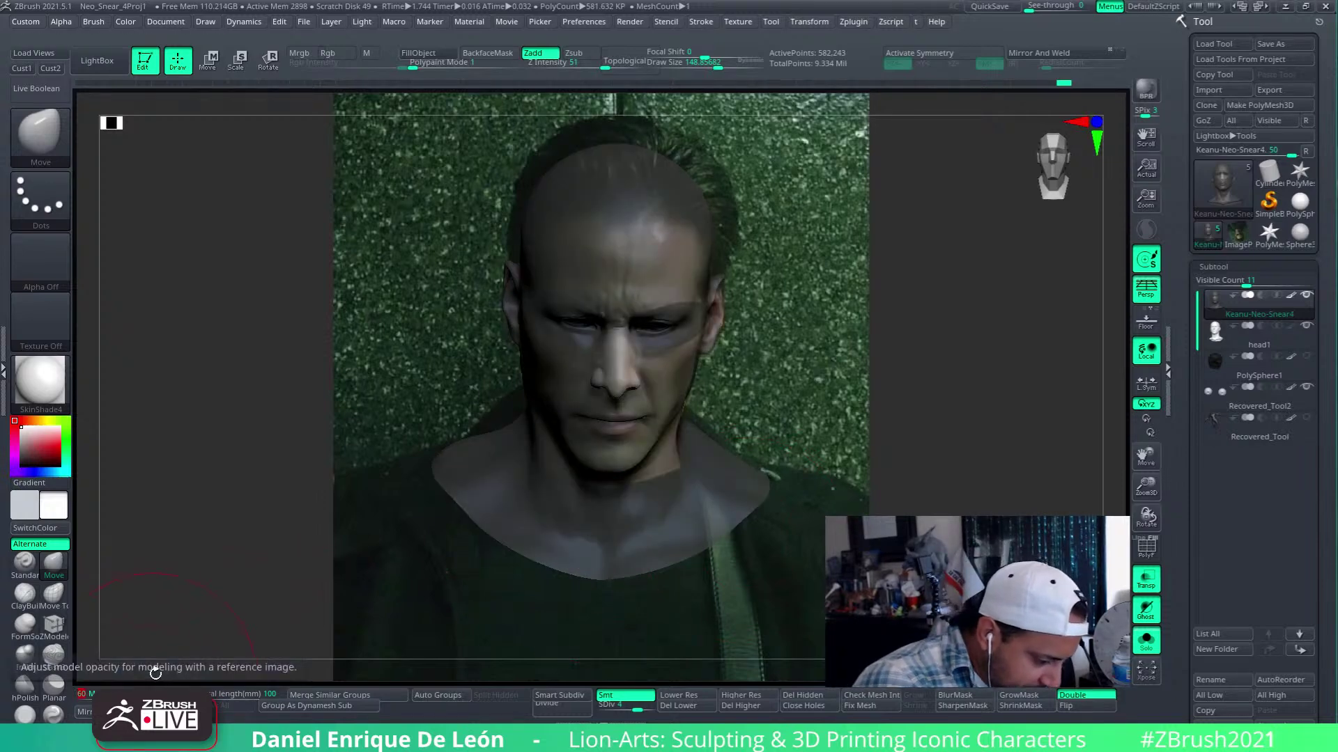
drag(153, 695, 113, 695)
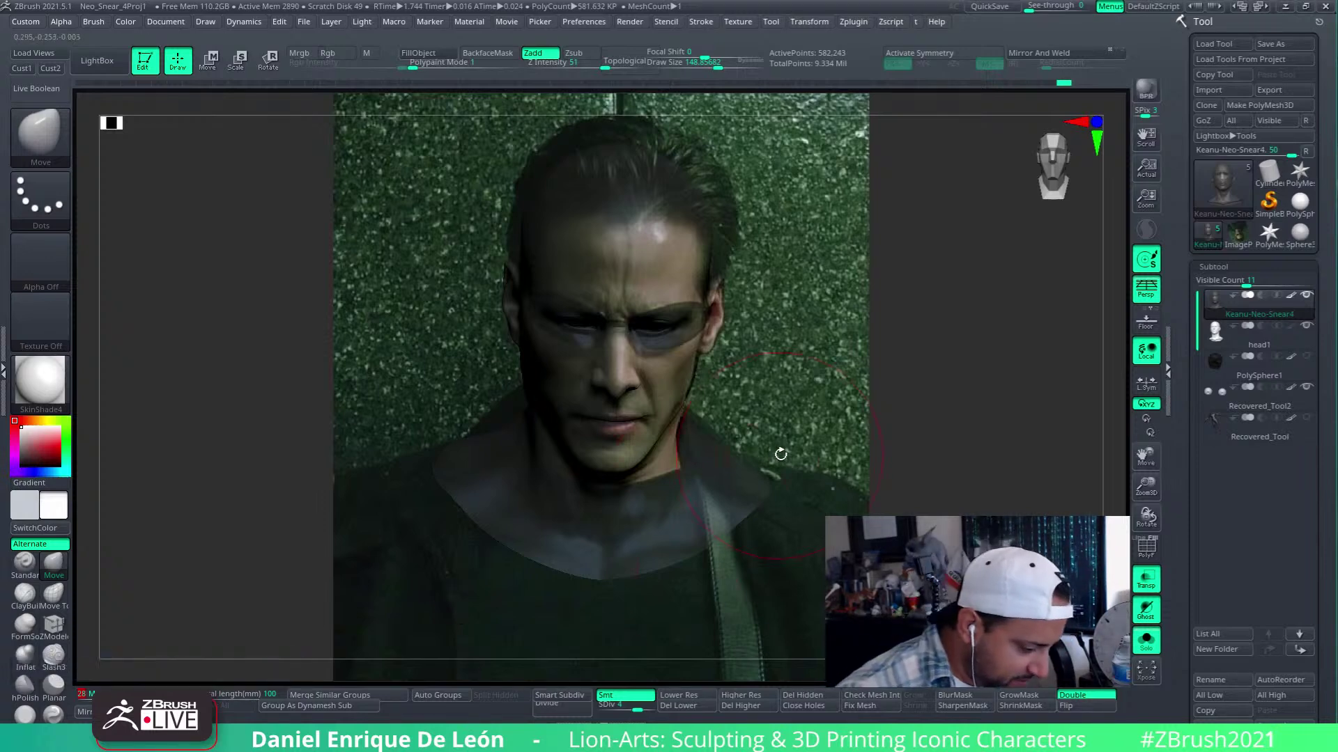
drag(1146, 202, 1156, 234)
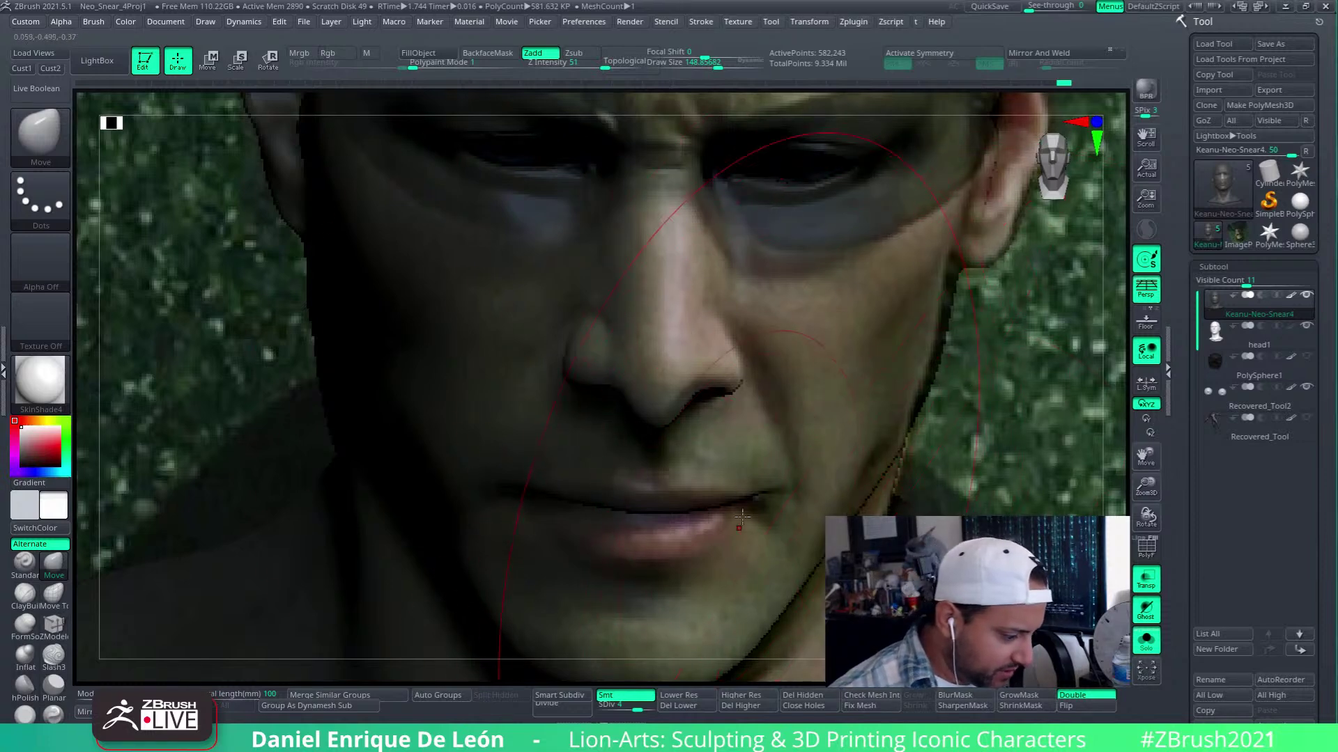
Restore the model opacity to 100, show the overlaid head1 mesh and set the Move brush's draw size to about 63
drag(718, 67, 703, 67)
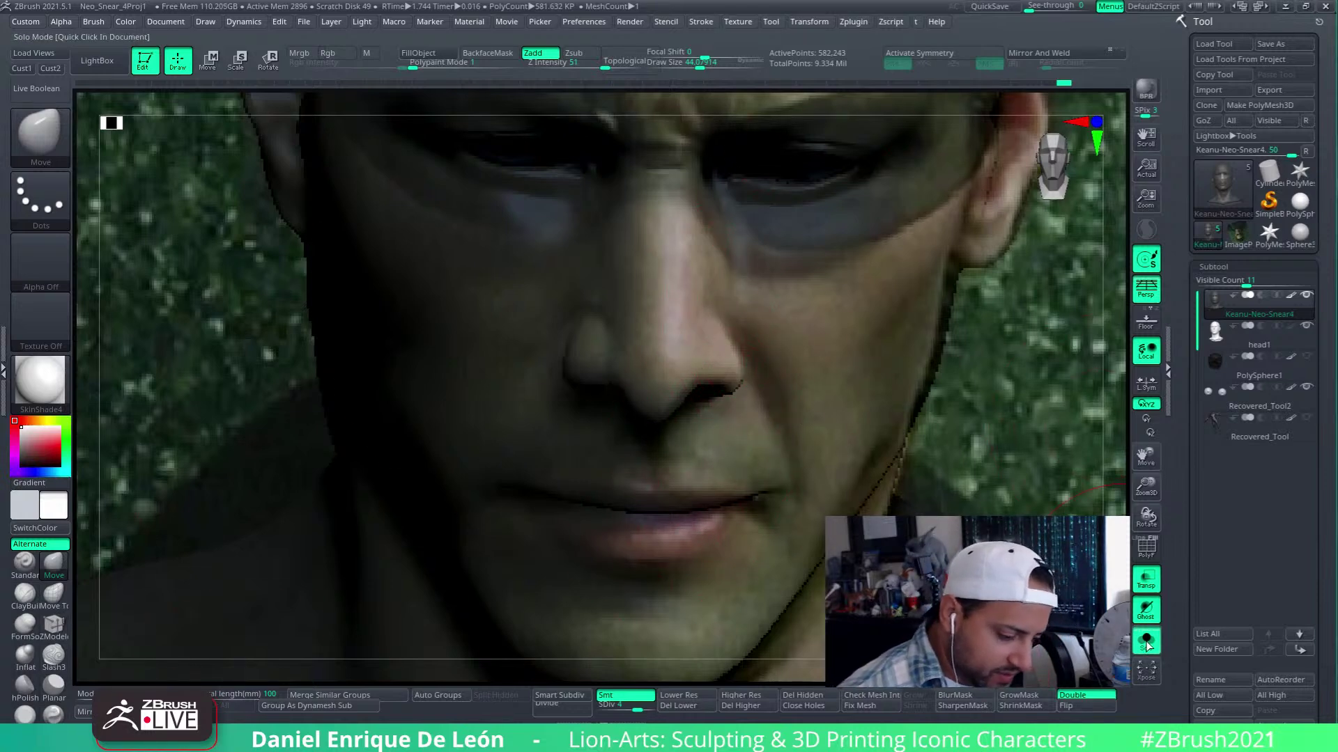
drag(181, 695, 196, 696)
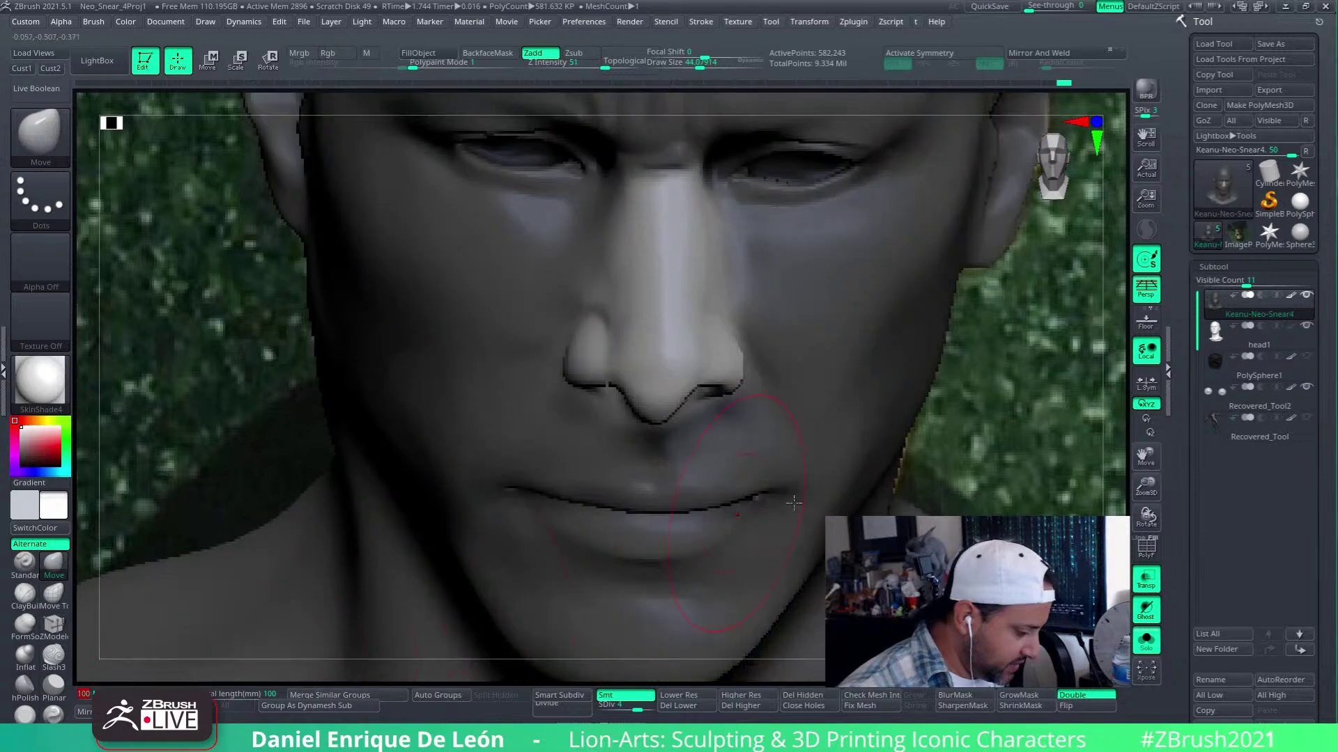
click(1144, 176)
drag(901, 425, 740, 393)
mouse_move(651, 388)
mouse_down()
mouse_move(752, 397)
mouse_move(641, 407)
mouse_up()
mouse_move(642, 410)
alt+right_down()
mouse_move(770, 392)
mouse_move(829, 432)
mouse_move(732, 387)
mouse_move(790, 382)
mouse_move(881, 300)
mouse_move(908, 388)
mouse_move(843, 343)
mouse_move(869, 375)
alt+right_up()
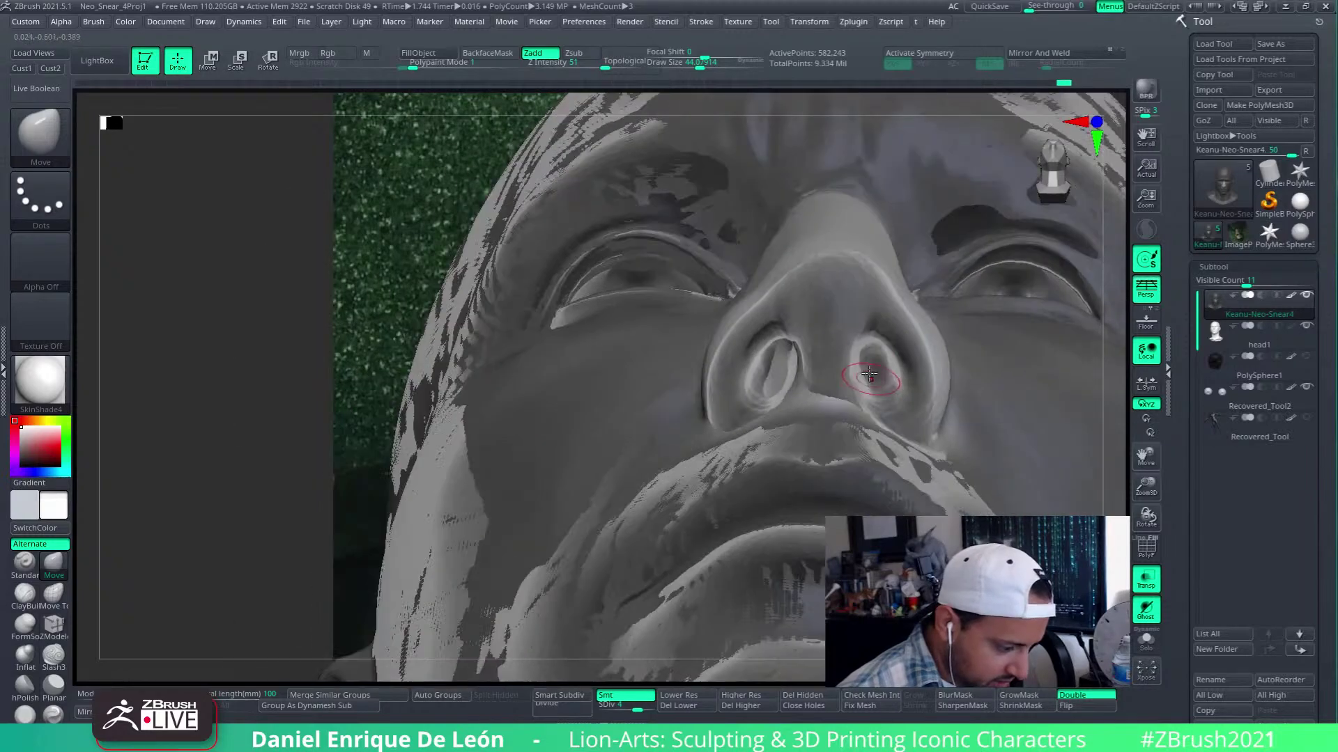
drag(702, 64, 726, 95)
mouse_move(808, 306)
right_down()
mouse_move(827, 337)
mouse_move(835, 437)
mouse_move(869, 381)
right_up()
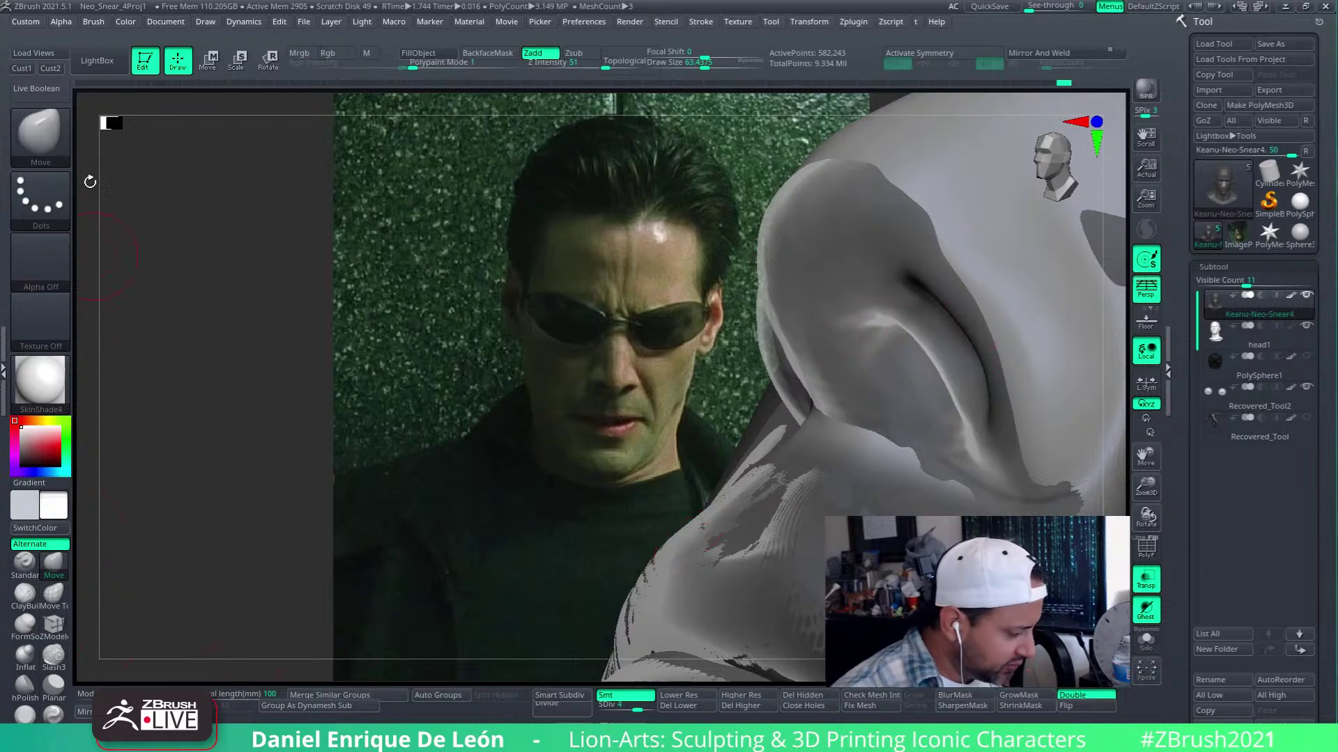
Project the nose underside between the nostrils and the character's left nostril base onto head1, using ZProject at draw size about 54
key(b)
key(z)
key(p)
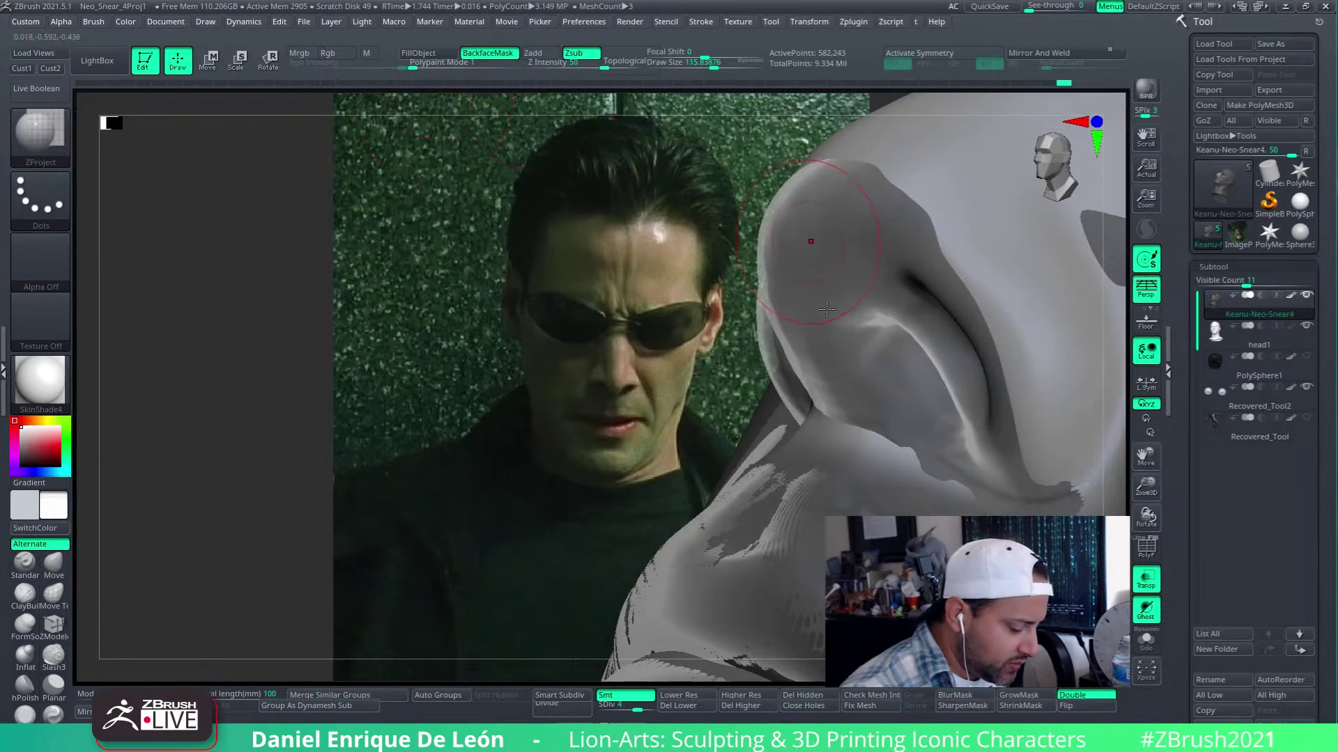
drag(714, 64, 702, 64)
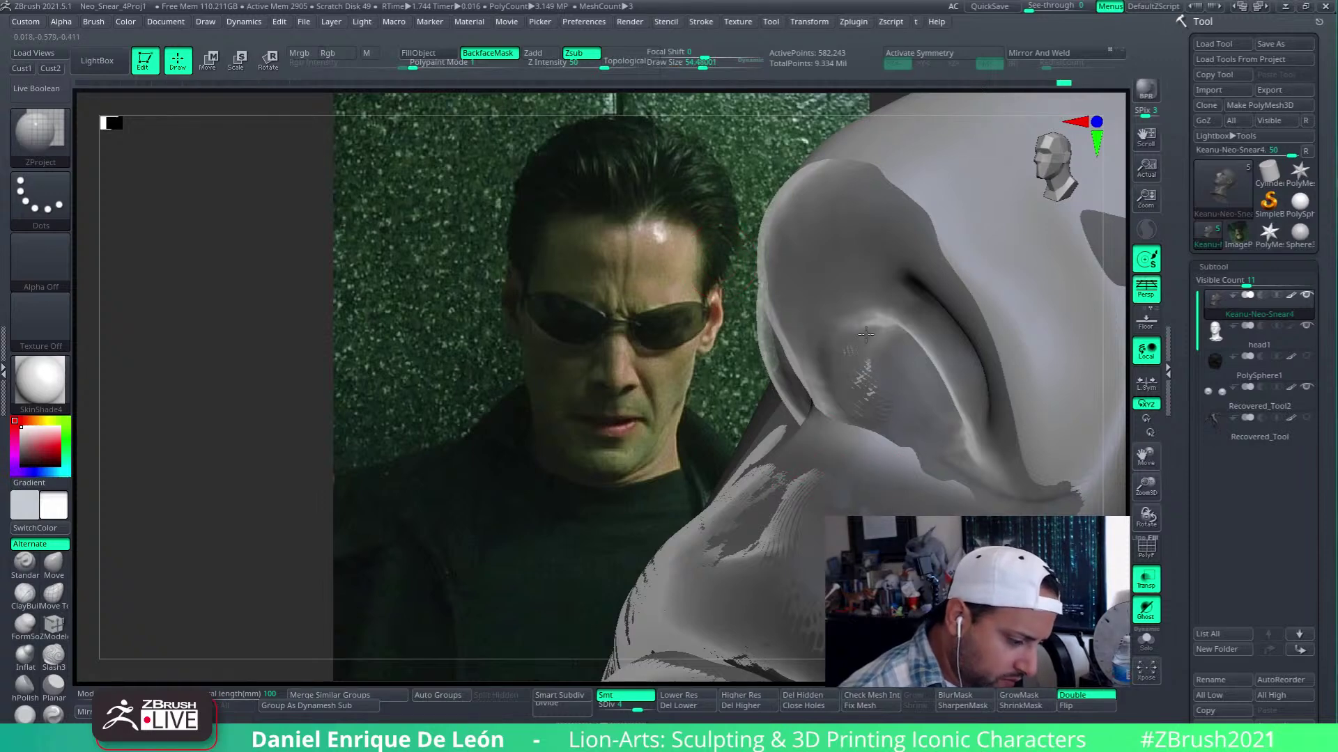
mouse_move(865, 335)
right_down()
mouse_move(868, 395)
mouse_move(826, 376)
mouse_move(823, 350)
right_up()
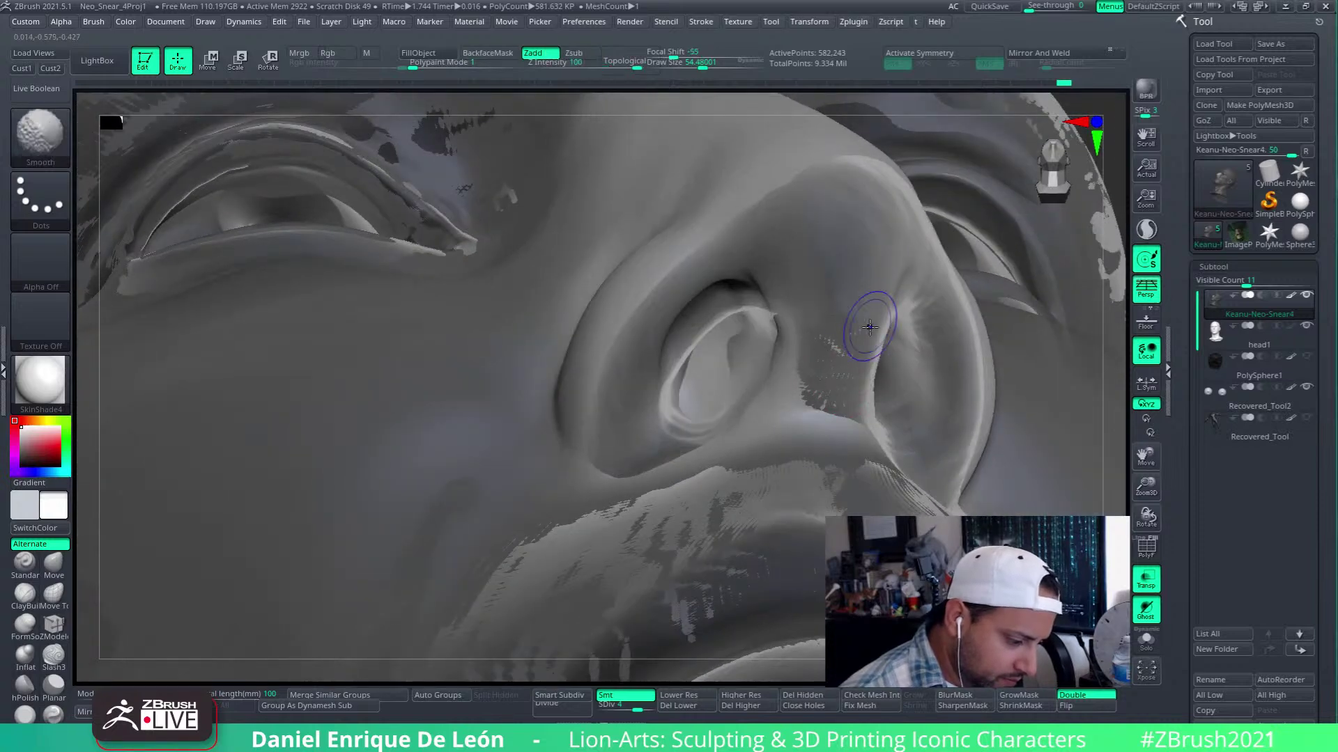
mouse_move(871, 328)
ctrl+right_down()
mouse_move(903, 335)
mouse_move(884, 348)
ctrl+right_up()
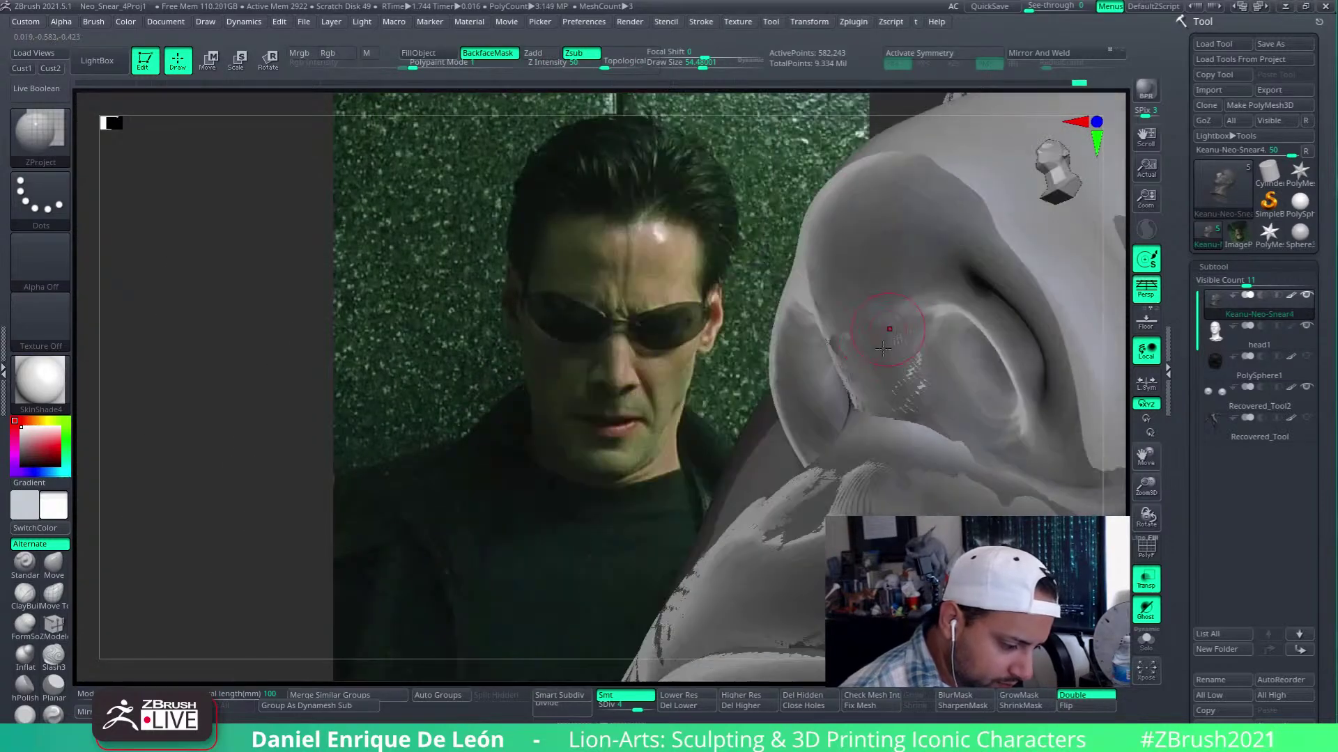
drag(959, 438, 998, 461)
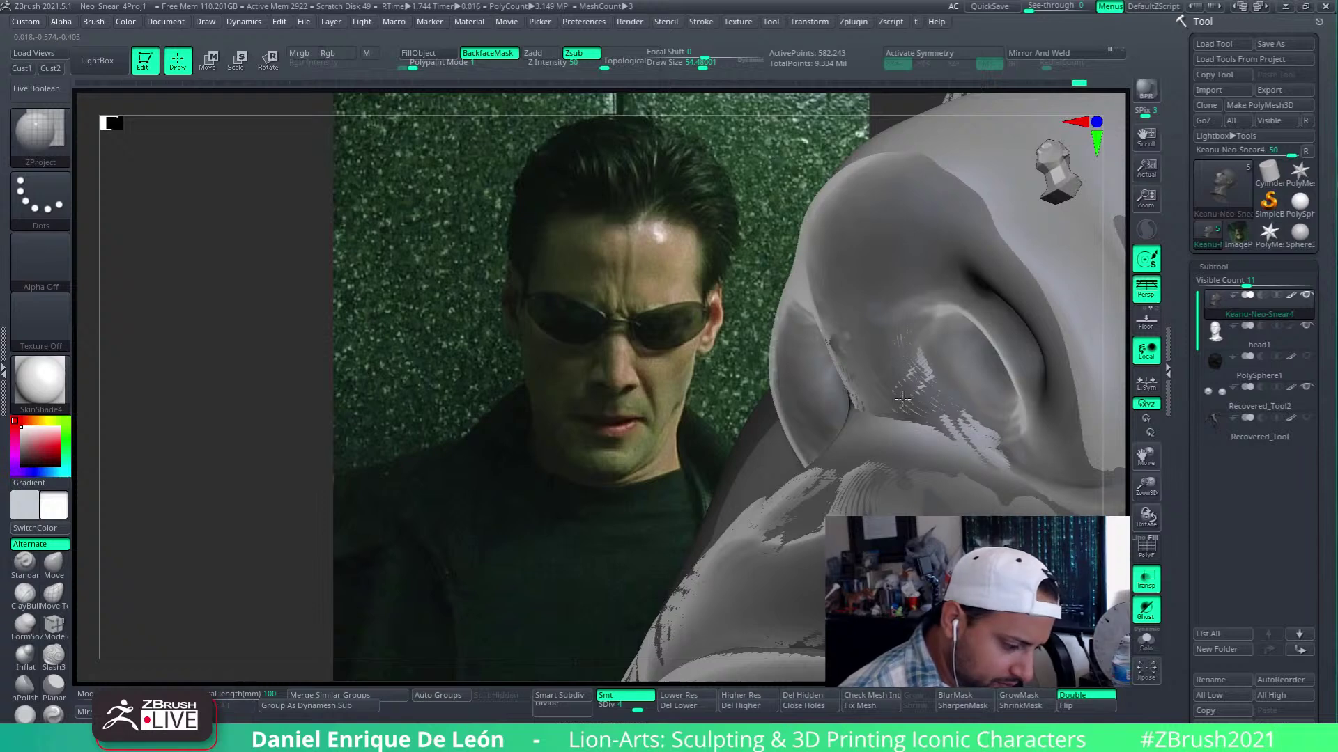
mouse_move(902, 397)
right_down()
mouse_move(1027, 388)
mouse_move(988, 343)
mouse_move(1015, 384)
mouse_move(887, 407)
mouse_move(933, 427)
mouse_move(946, 416)
right_up()
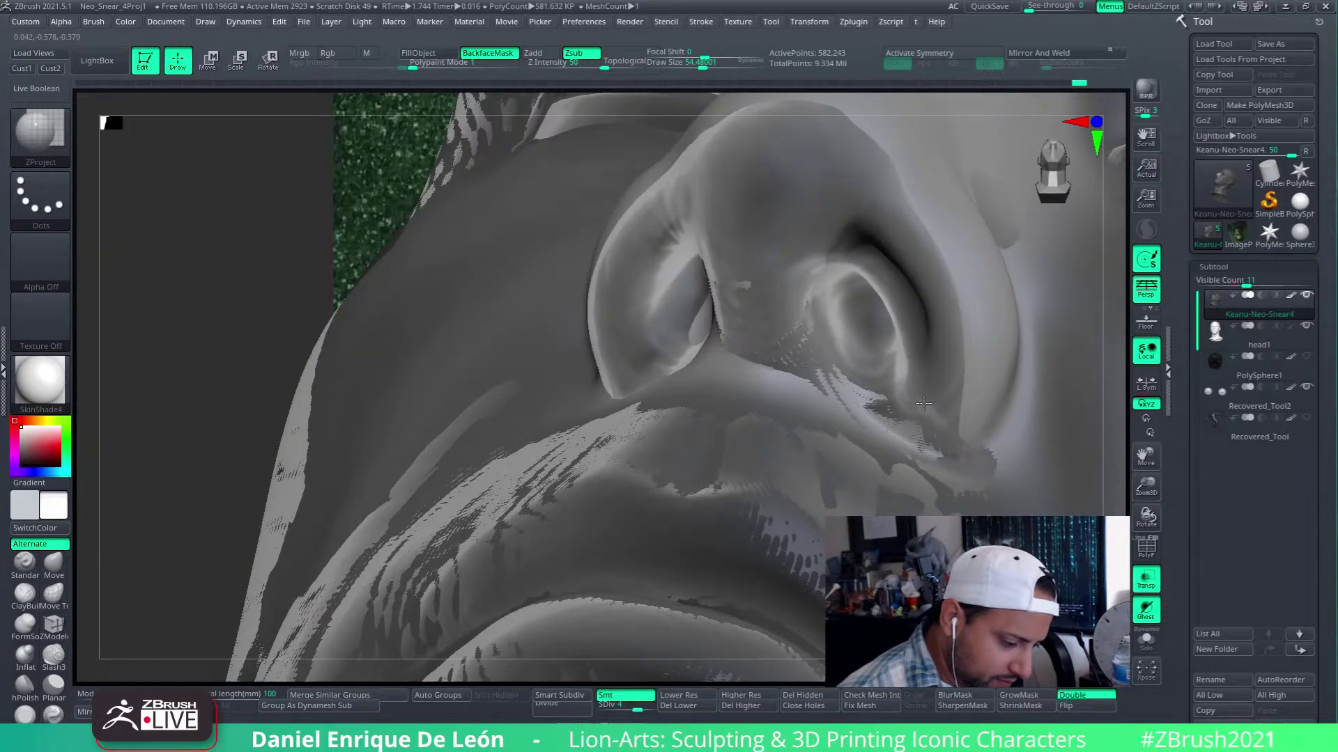
Isolate the Keanu-Neo-Snear4 subtool and smooth the projected surface around the character's left nostril and the adjoining nose underside
mouse_move(953, 394)
right_down()
mouse_move(994, 437)
mouse_move(961, 379)
mouse_move(1043, 398)
mouse_move(961, 432)
right_up()
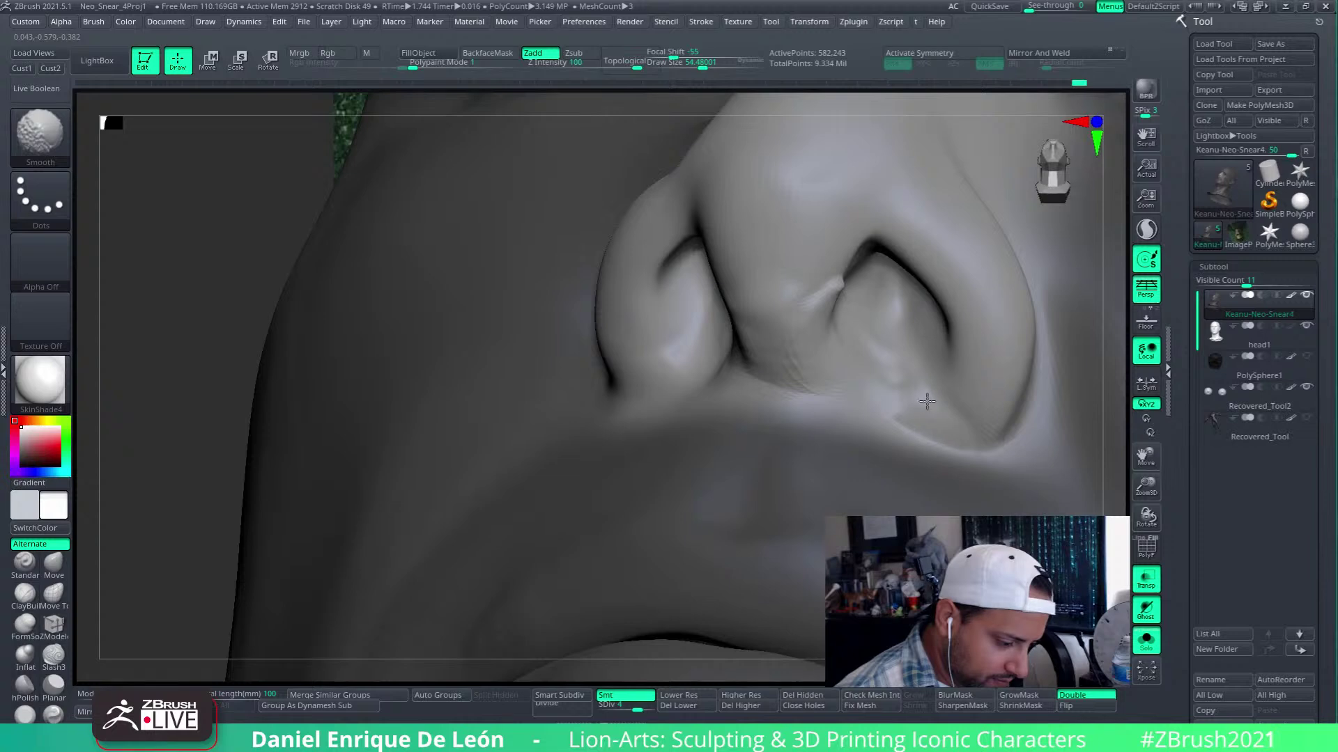
shift+drag(926, 401, 938, 411)
right_drag(971, 421, 941, 437)
shift+drag(940, 436, 933, 439)
mouse_move(926, 447)
right_down()
mouse_move(902, 364)
mouse_move(898, 376)
right_up()
shift+drag(828, 364, 821, 293)
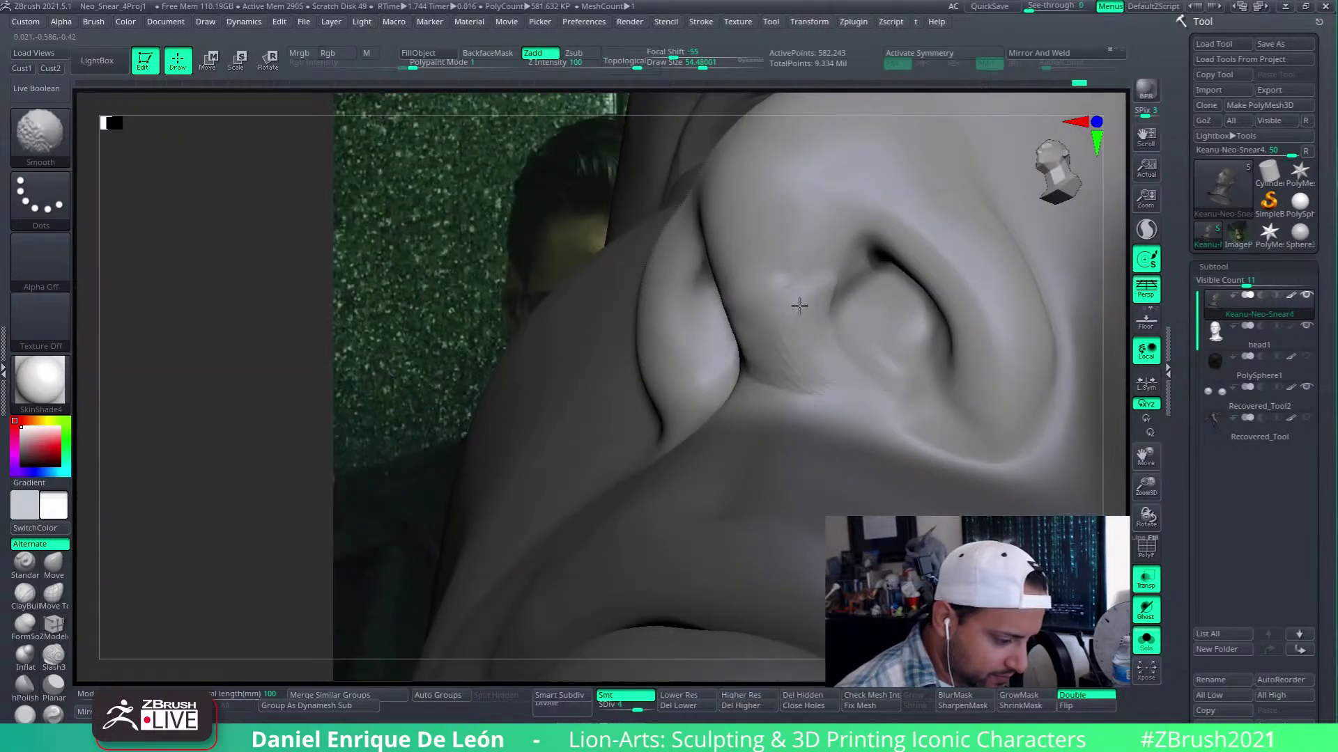
shift+drag(752, 361, 831, 281)
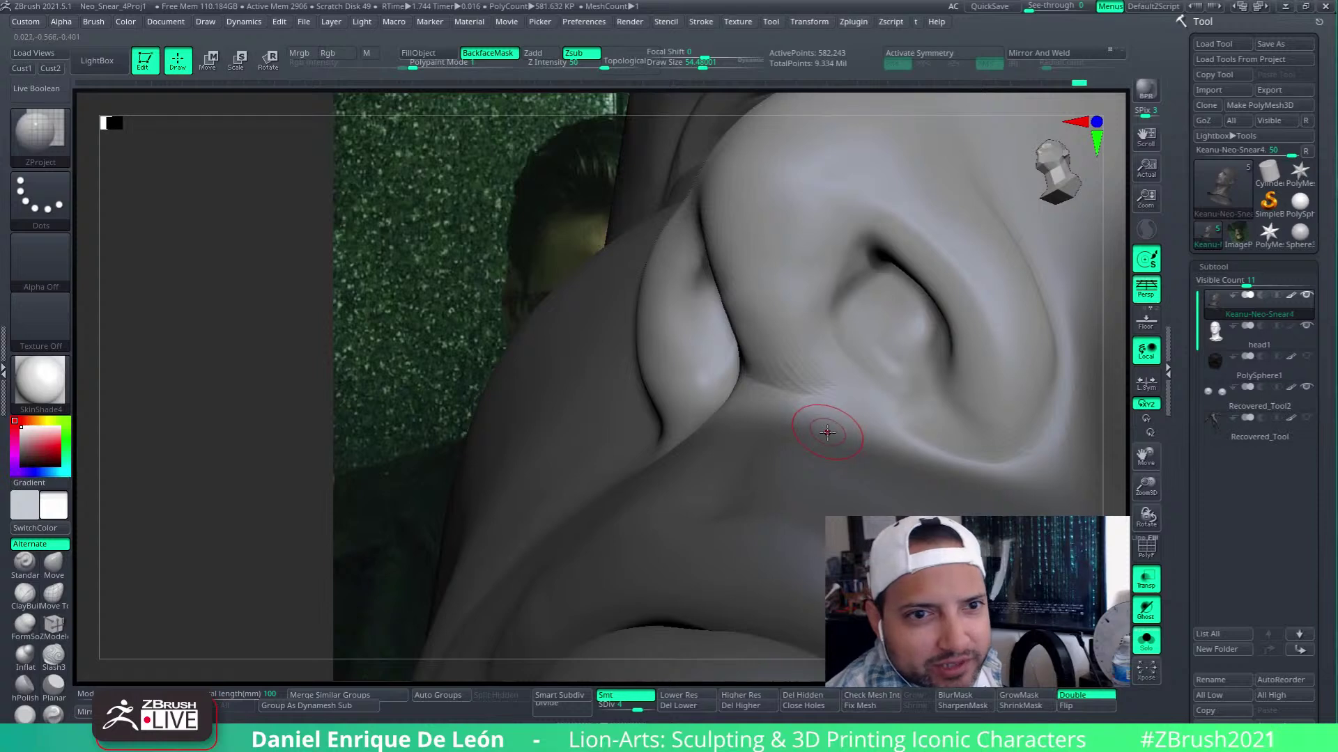
Smooth the skin between the nostrils and its transition into the base of the character's right nostril
mouse_move(827, 337)
right_down()
mouse_move(755, 373)
mouse_move(809, 376)
mouse_move(833, 299)
right_up()
shift+drag(782, 328, 772, 355)
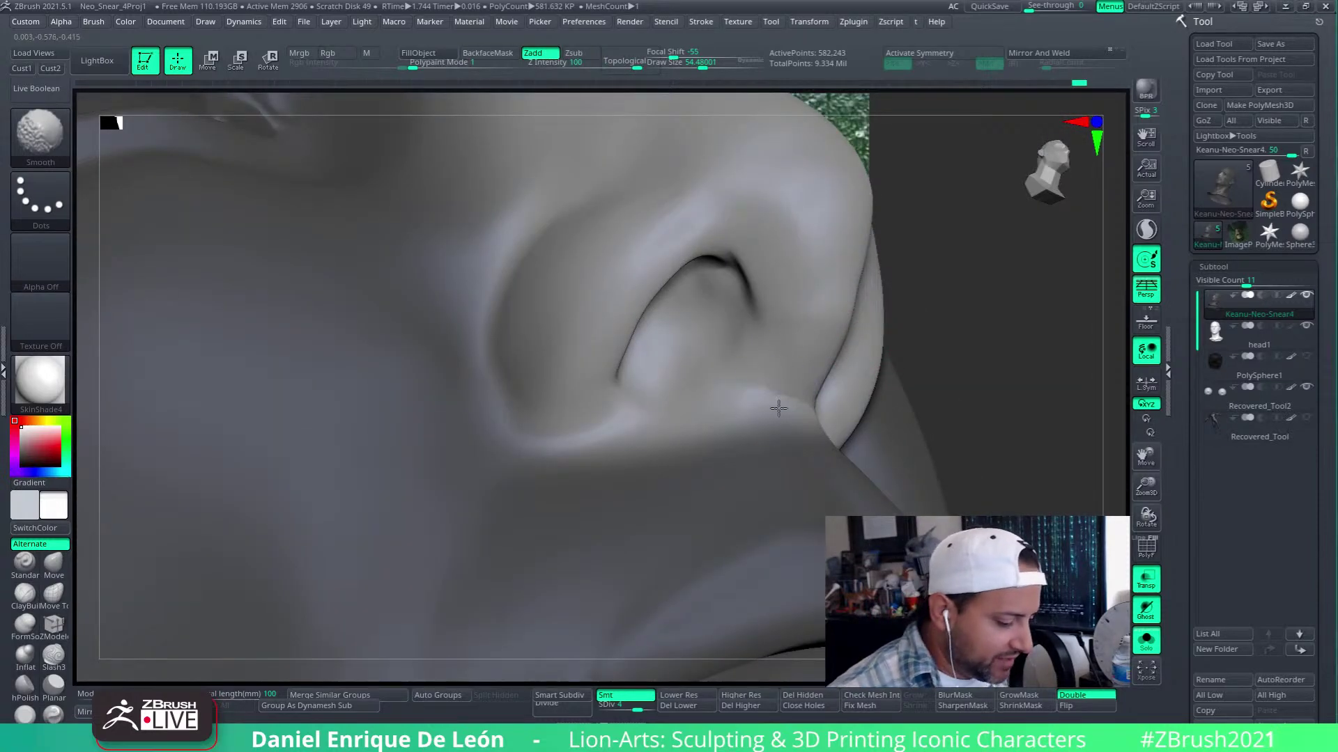
mouse_move(792, 335)
right_down()
mouse_move(857, 353)
mouse_move(859, 406)
mouse_move(796, 446)
right_up()
mouse_move(826, 426)
shift+mouse_down()
mouse_move(848, 414)
mouse_move(862, 360)
shift+mouse_up()
mouse_move(854, 370)
right_down()
mouse_move(868, 359)
mouse_move(930, 383)
mouse_move(875, 387)
mouse_move(881, 364)
mouse_move(926, 358)
right_up()
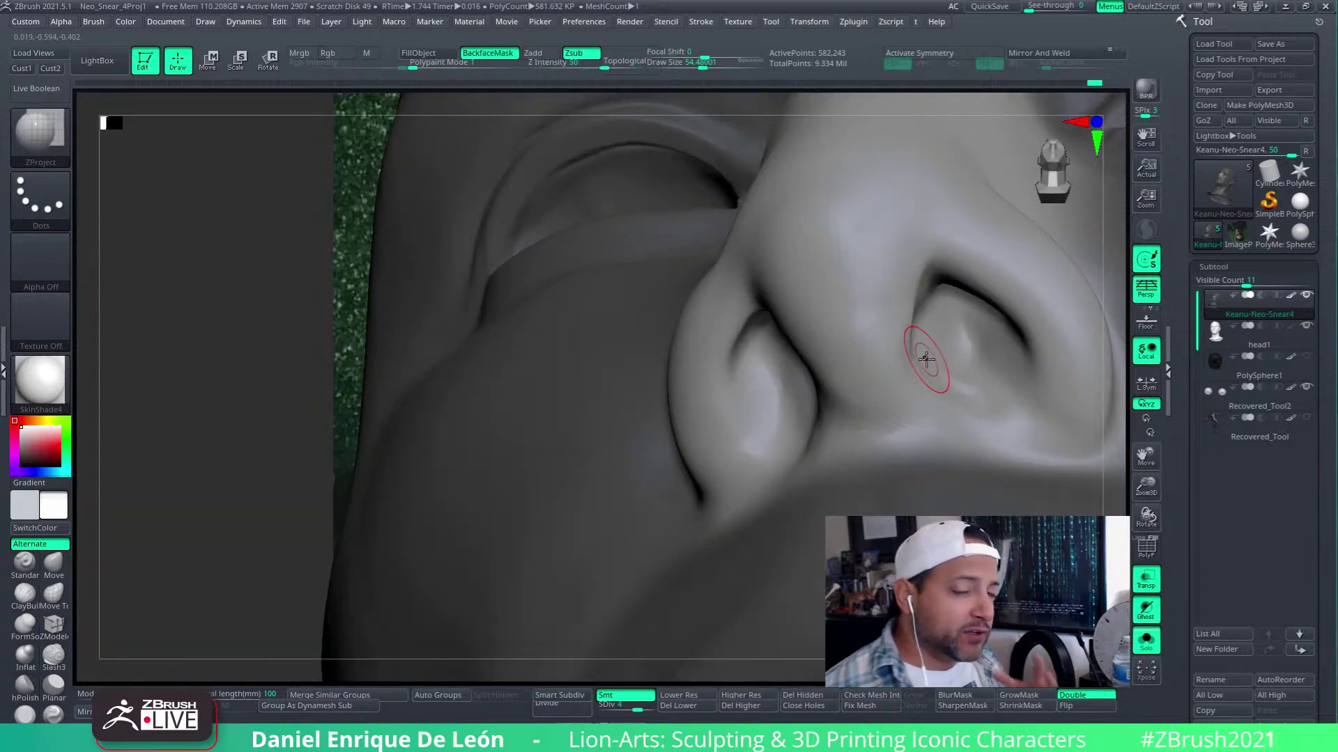
Even out the underside of the nose tip and its edge beside the character's left nostril
mouse_move(857, 298)
right_down()
mouse_move(926, 323)
mouse_move(906, 360)
mouse_move(860, 352)
mouse_move(916, 340)
right_up()
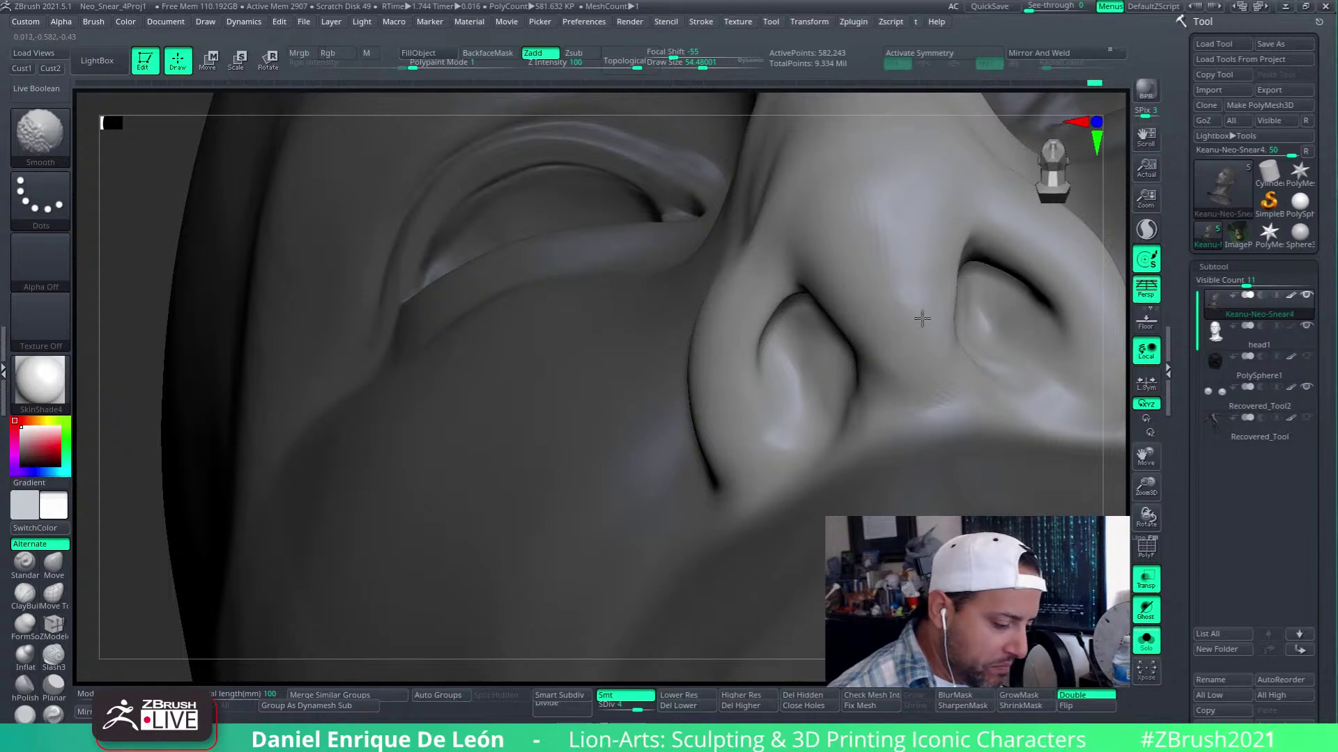
mouse_move(847, 422)
right_down()
mouse_move(846, 358)
mouse_move(911, 380)
mouse_move(871, 369)
mouse_move(857, 391)
mouse_move(893, 429)
right_up()
drag(894, 430, 914, 419)
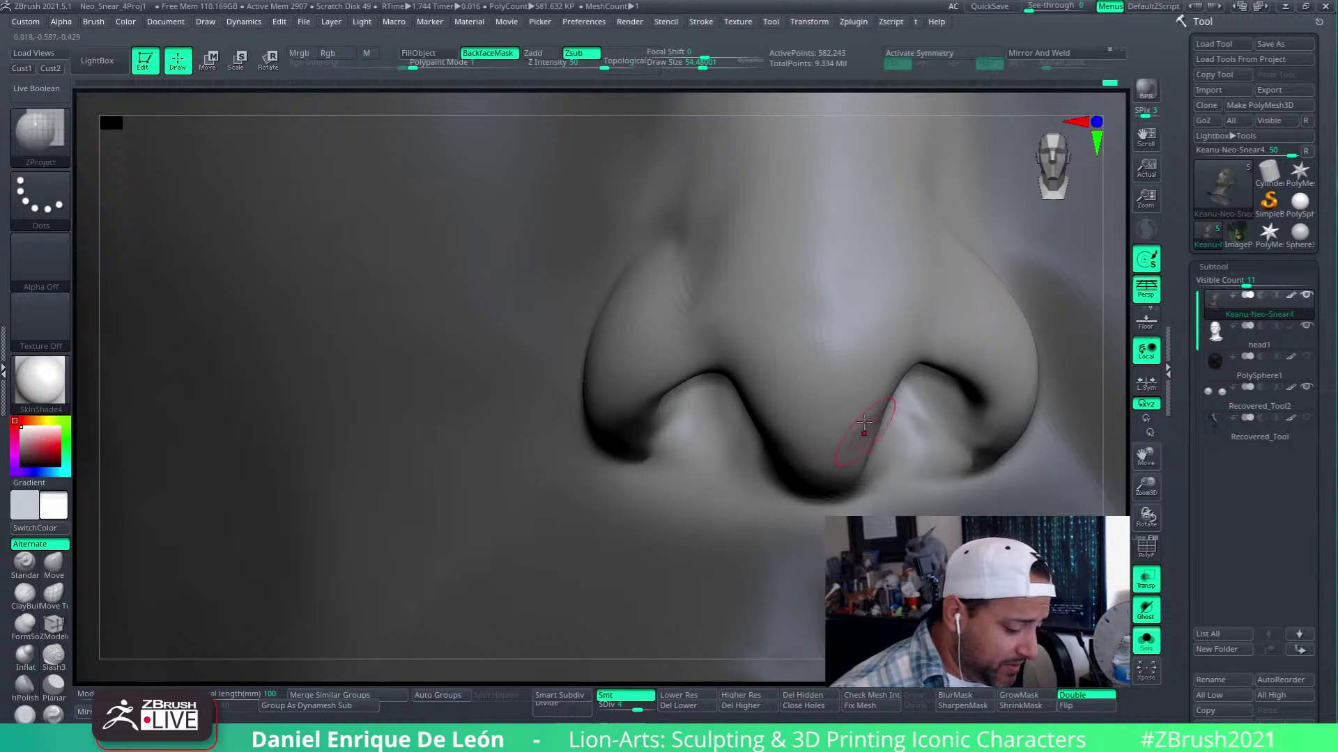
Set the Move brush's draw size to about 81 and smooth the base between the nostrils and the character's right nostril opening
mouse_move(808, 435)
right_down()
mouse_move(880, 403)
mouse_move(890, 358)
mouse_move(755, 339)
mouse_move(841, 348)
mouse_move(887, 314)
mouse_move(851, 373)
right_up()
click(61, 556)
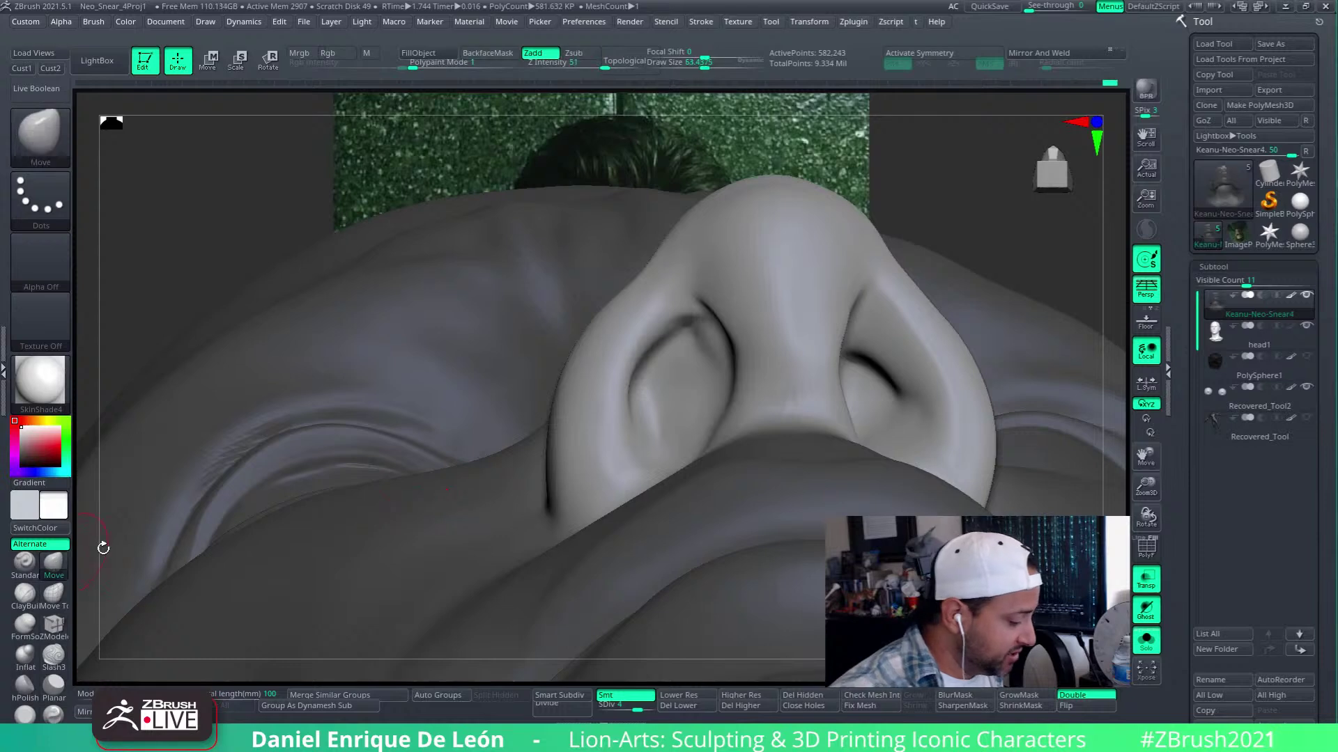
right_drag(617, 300, 700, 331)
drag(699, 72, 703, 72)
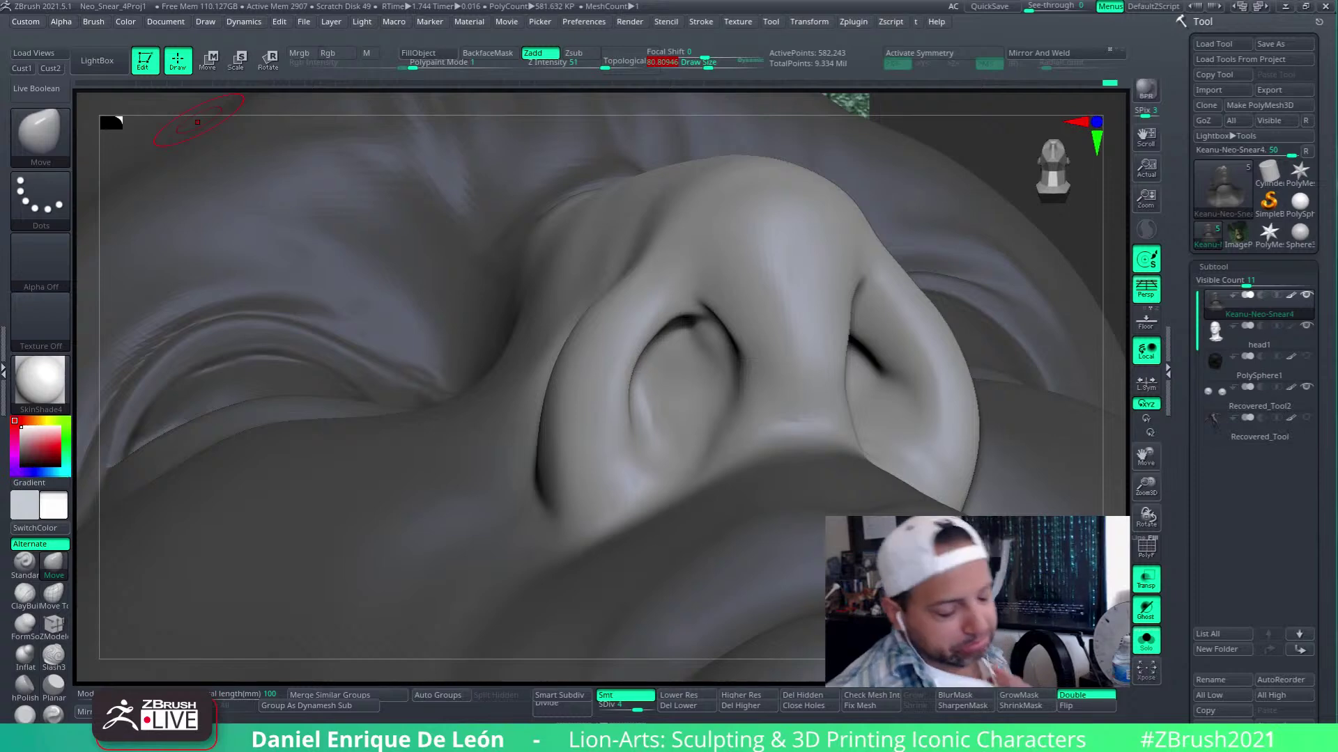
right_drag(808, 338, 827, 388)
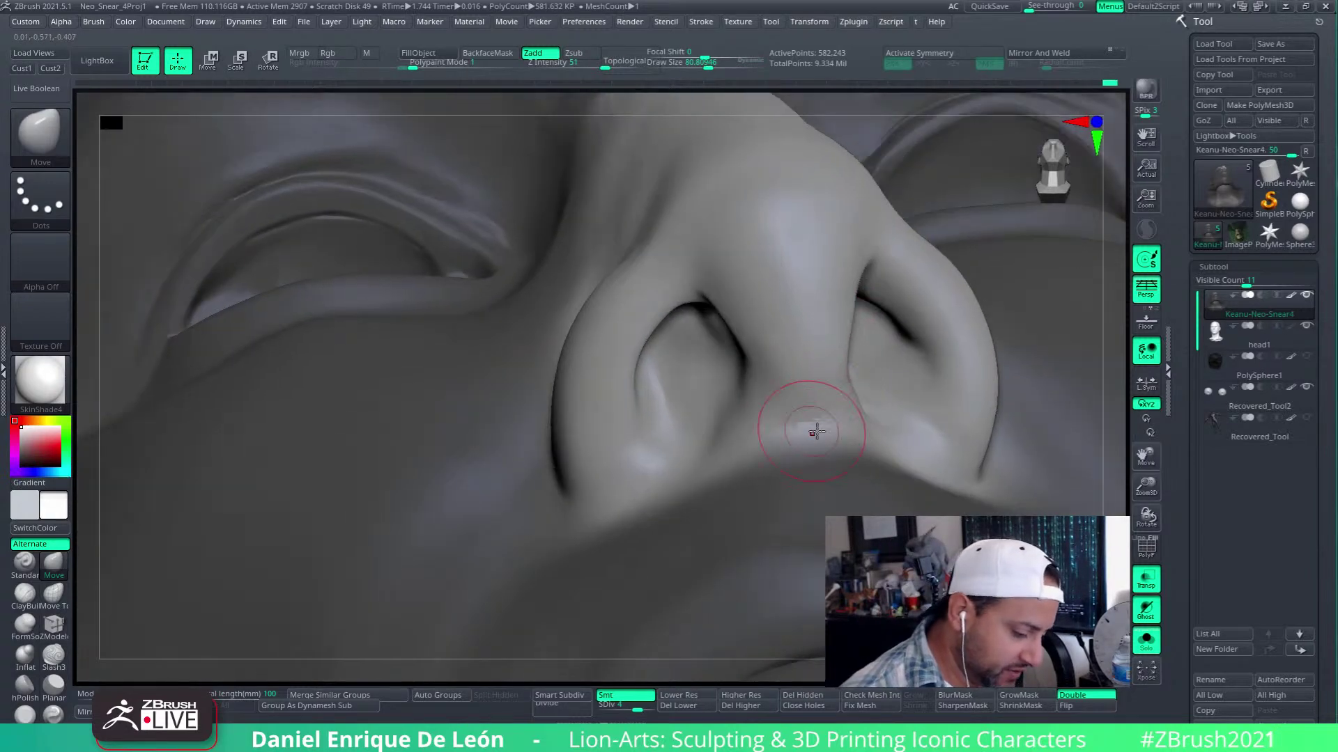
mouse_move(812, 433)
shift+mouse_down()
mouse_move(824, 420)
mouse_move(805, 416)
shift+mouse_up()
right_drag(832, 410, 860, 461)
right_drag(883, 399, 822, 373)
shift+drag(822, 374, 816, 395)
mouse_move(833, 379)
right_down()
mouse_move(969, 320)
mouse_move(827, 442)
mouse_move(896, 388)
mouse_move(873, 372)
mouse_move(913, 327)
mouse_move(748, 317)
right_up()
shift+drag(749, 317, 701, 271)
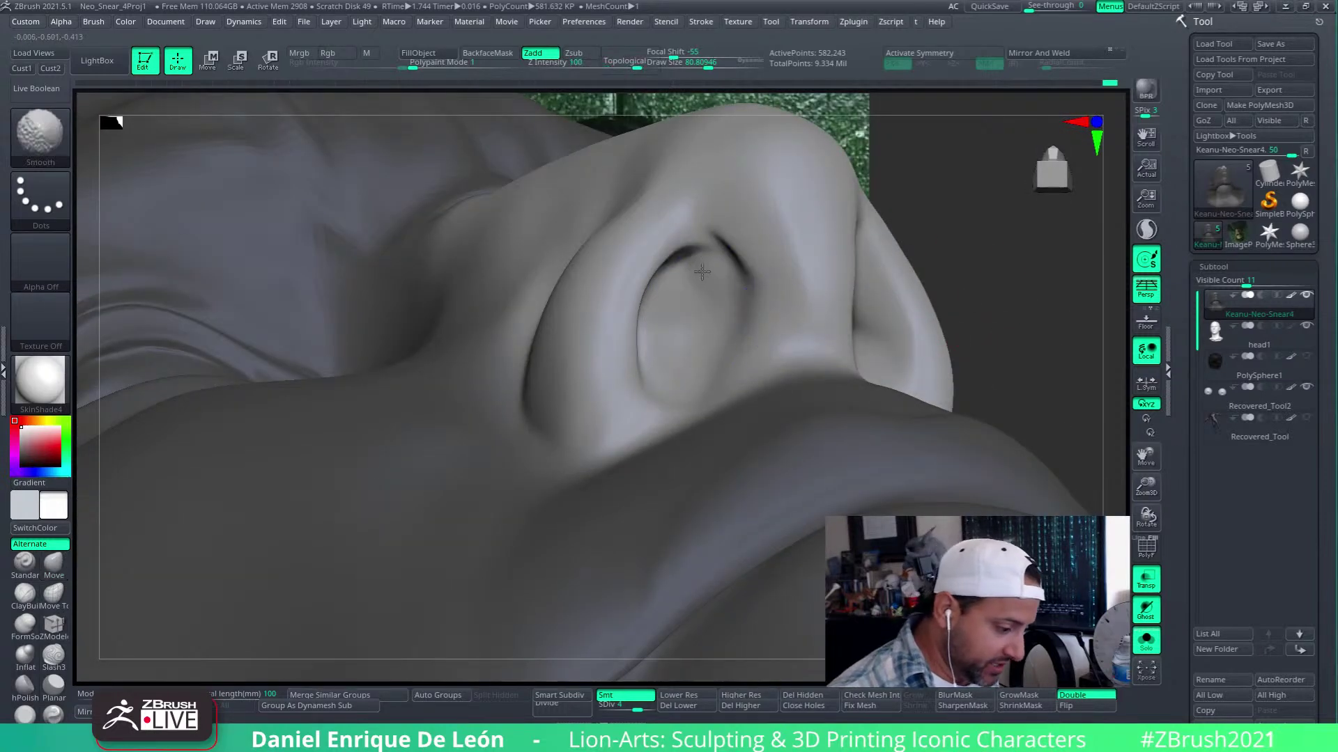
Examine the nose on the full face and compare its bridge, tip and nostril wings with the overlaid head1 mesh from several angles
mouse_move(679, 289)
right_down()
mouse_move(896, 269)
mouse_move(880, 298)
mouse_move(825, 301)
mouse_move(845, 480)
mouse_move(847, 370)
right_up()
key(shift)
alt+right_drag(861, 486, 870, 406)
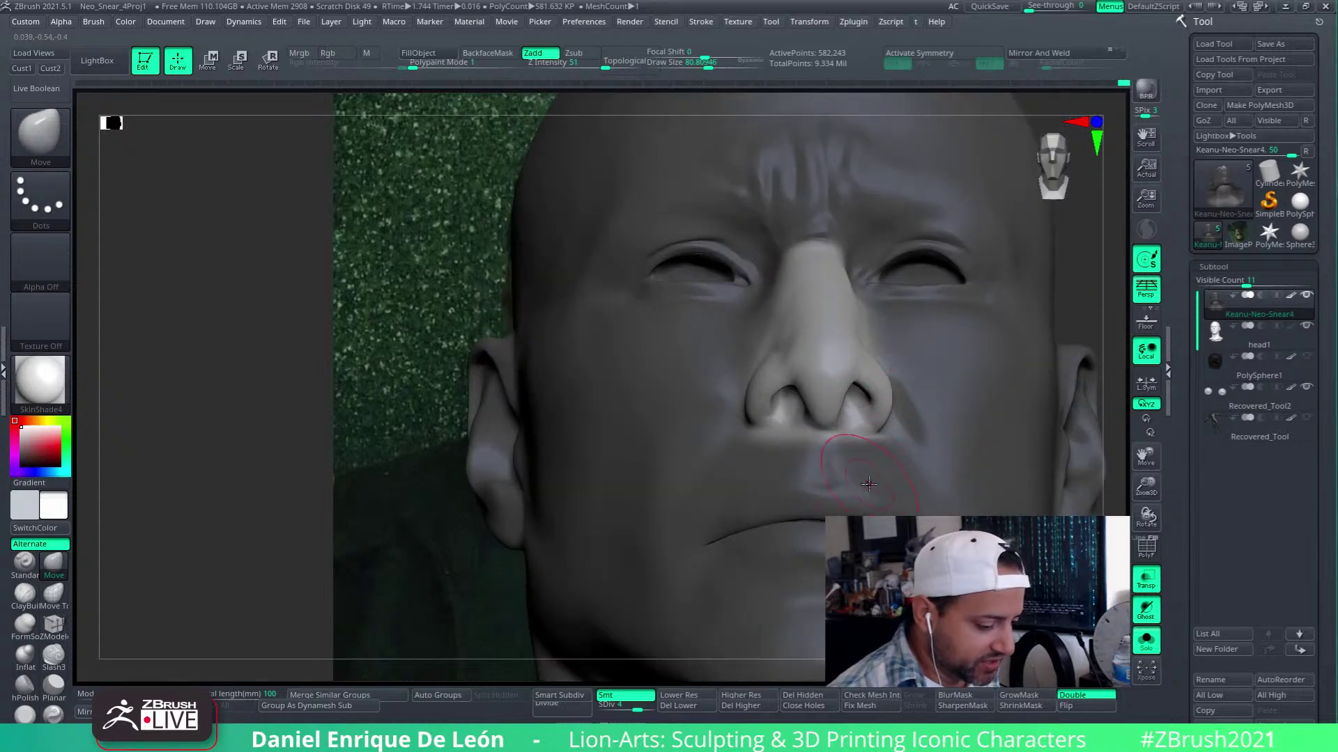
mouse_move(1006, 488)
right_down()
mouse_move(876, 423)
mouse_move(976, 380)
mouse_move(1120, 399)
mouse_move(1073, 407)
mouse_move(911, 388)
mouse_move(916, 477)
right_up()
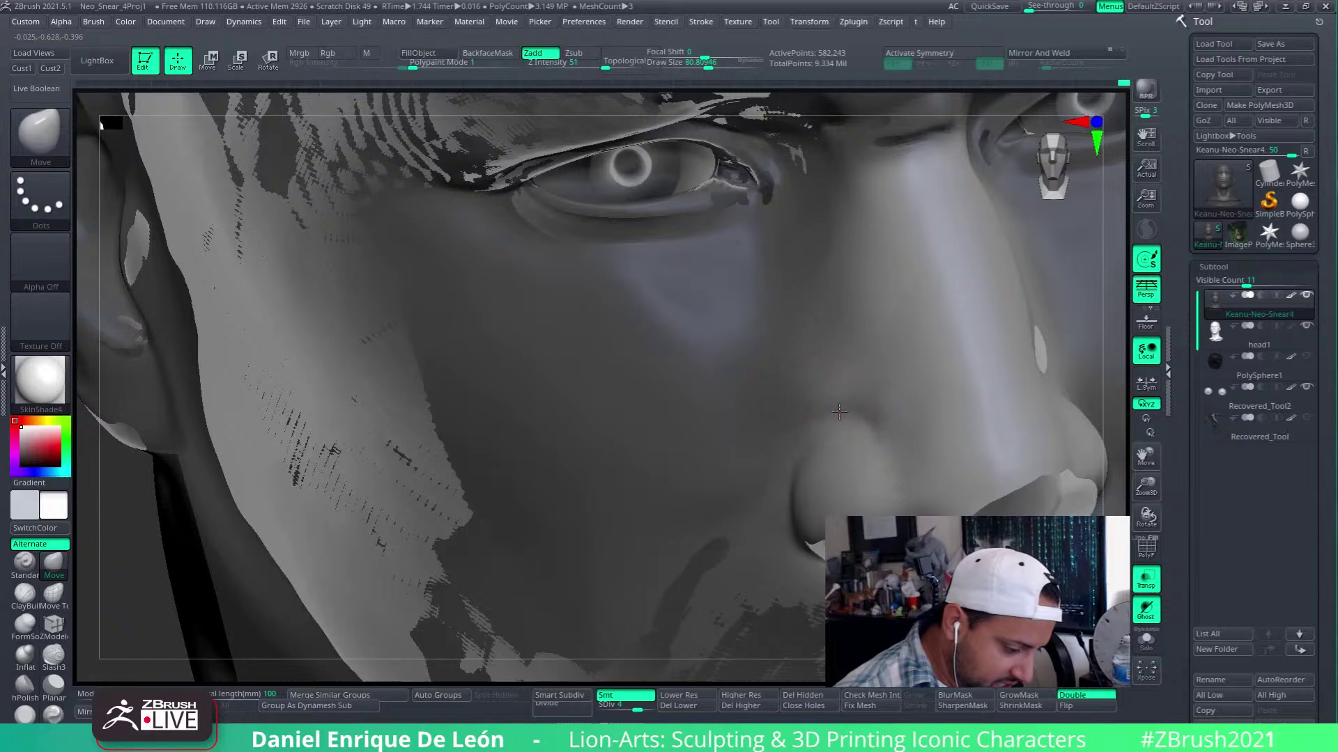
right_drag(873, 405, 971, 407)
mouse_move(882, 421)
right_down()
mouse_move(869, 439)
mouse_move(866, 367)
mouse_move(898, 357)
right_up()
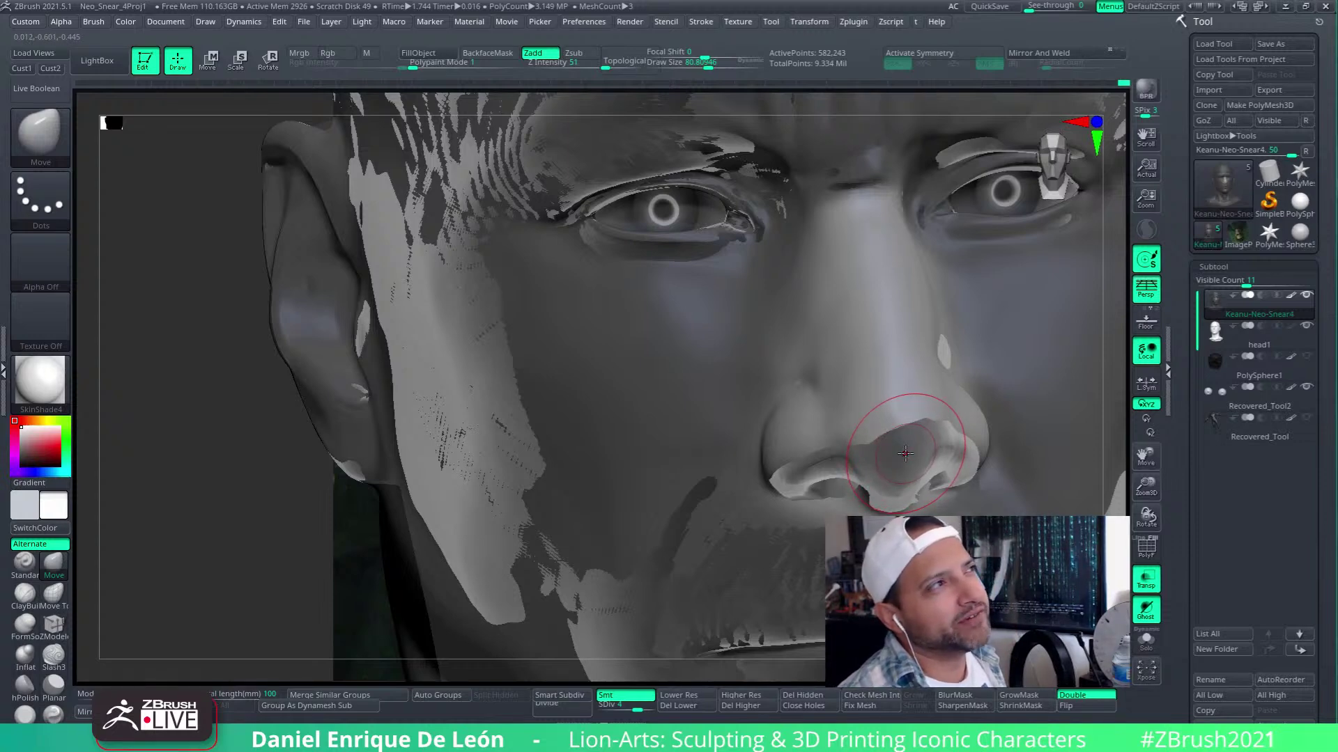
mouse_move(907, 436)
right_down()
mouse_move(840, 401)
mouse_move(896, 374)
mouse_move(878, 388)
mouse_move(881, 373)
right_up()
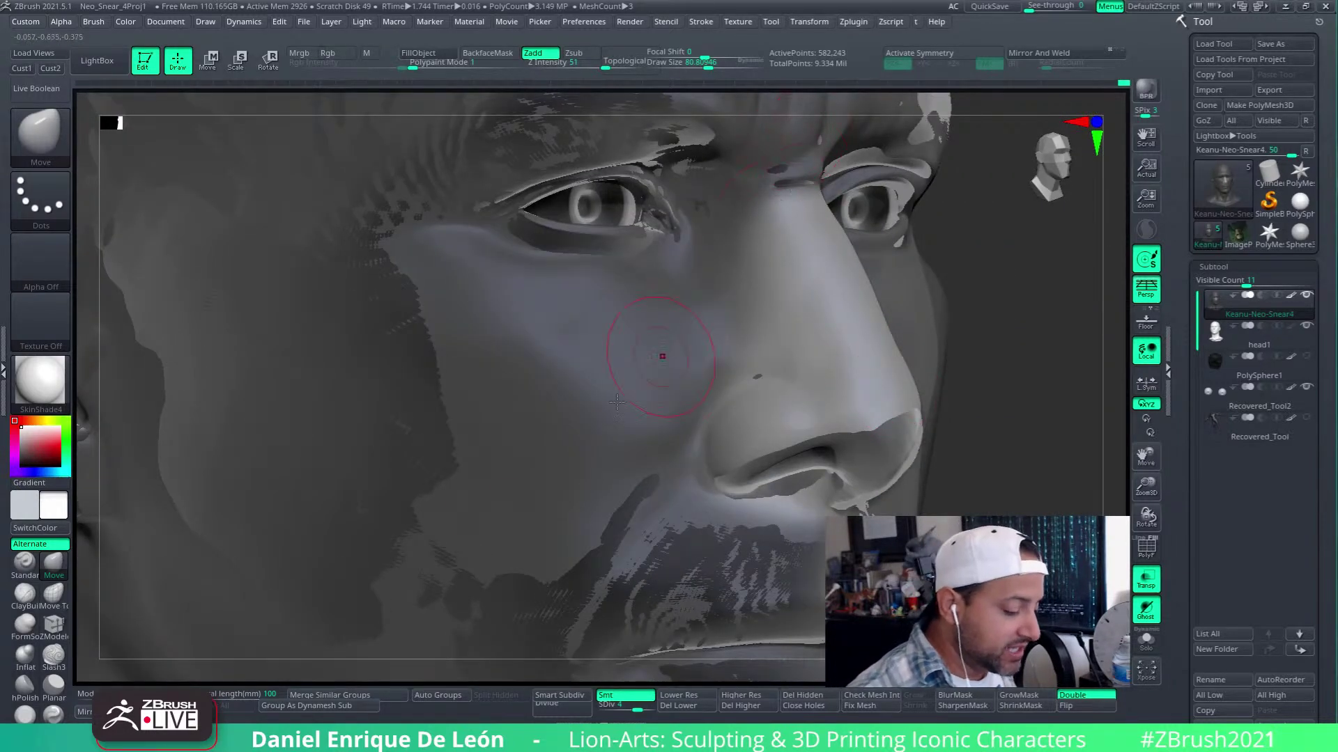
Turn off transparency and check both sides of the nose on the solid overlapping heads
click(1146, 579)
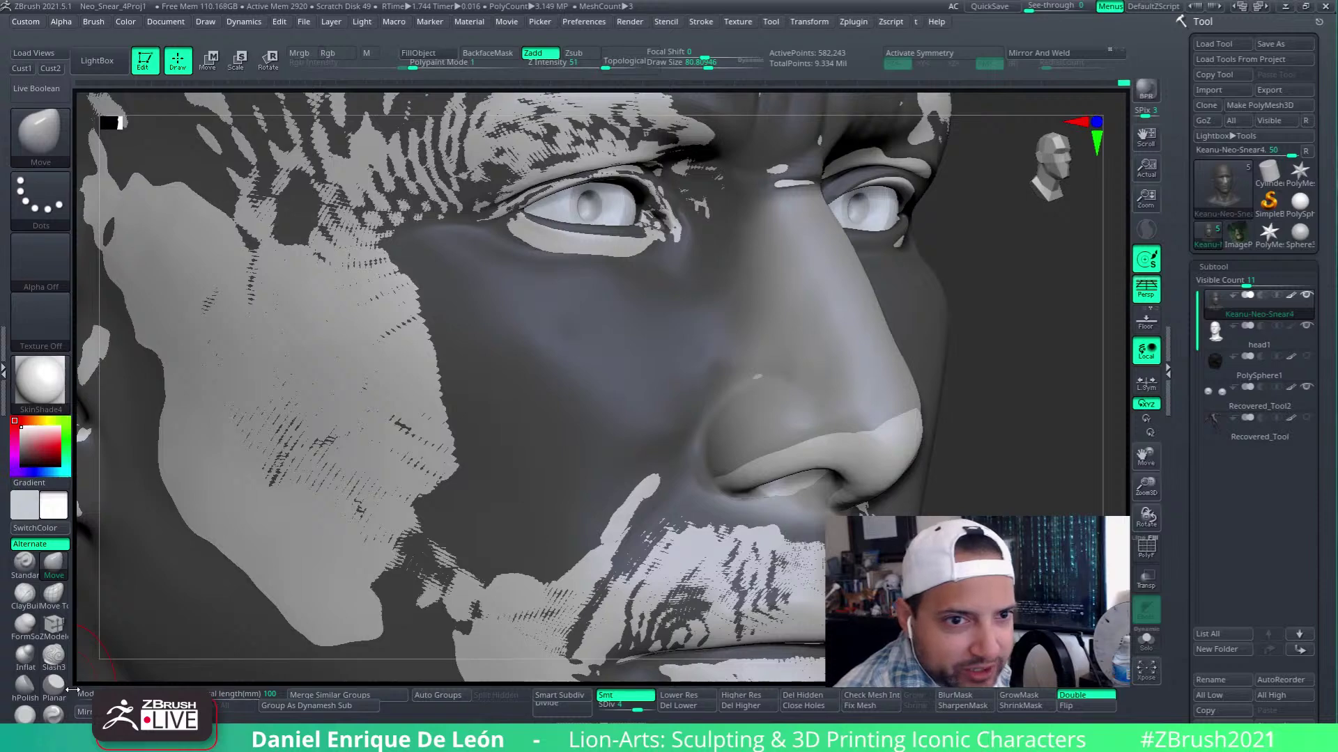
right_drag(771, 439, 827, 391)
right_drag(871, 460, 854, 434)
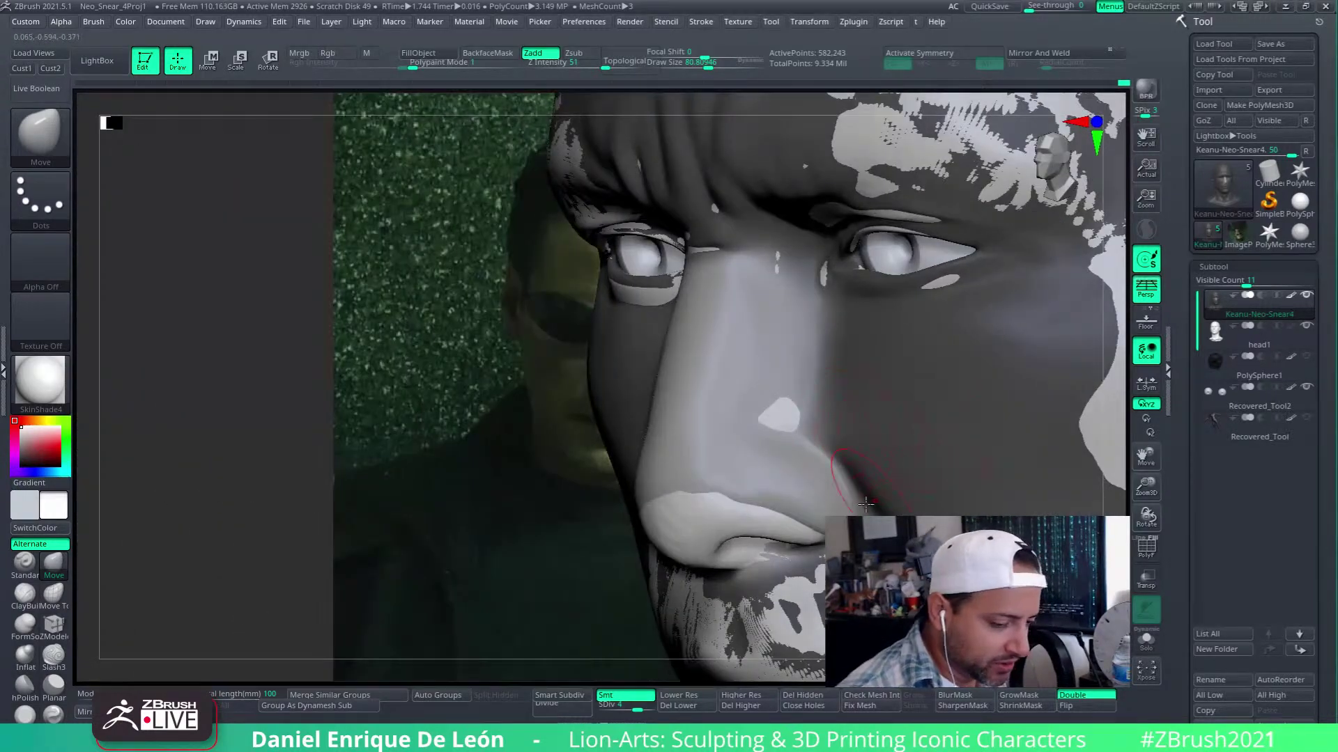
right_drag(866, 503, 902, 358)
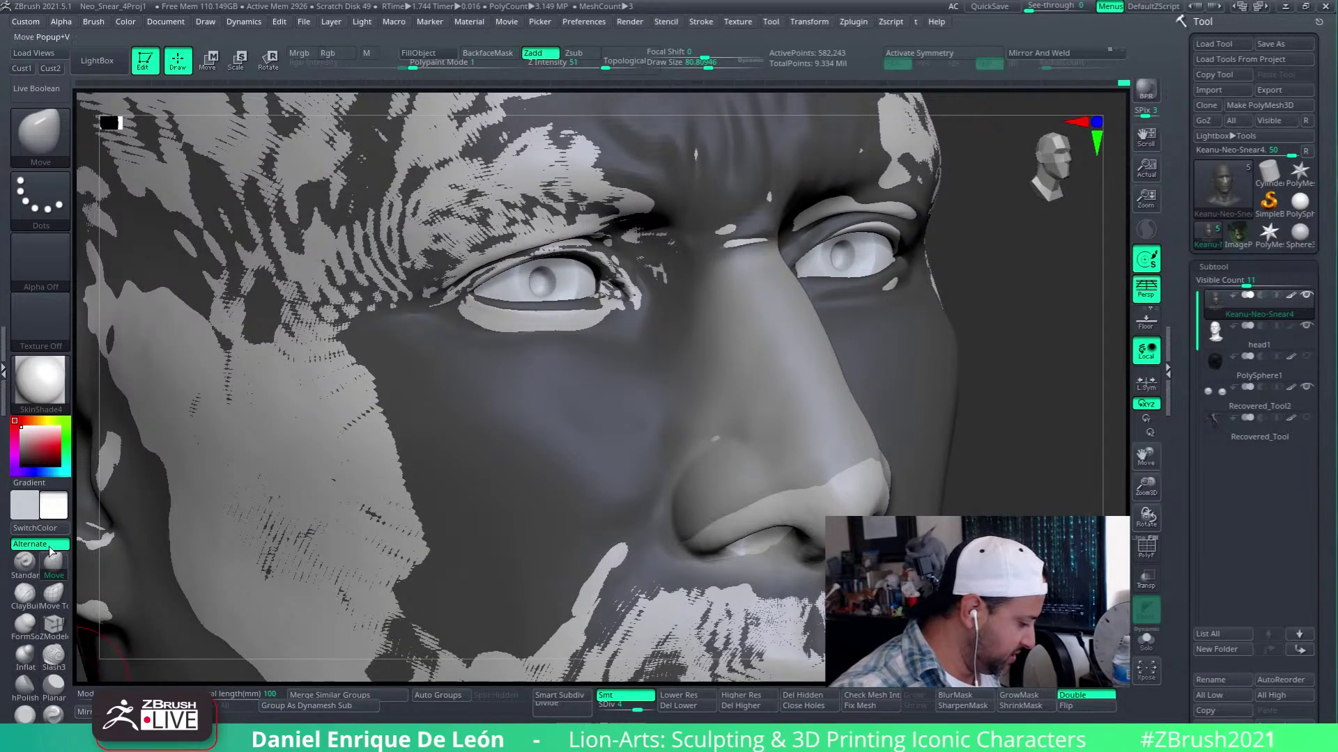
With the ZProject brush at a draw size of about 97, project and smooth the side of the nose above the nostril
click(69, 157)
click(120, 545)
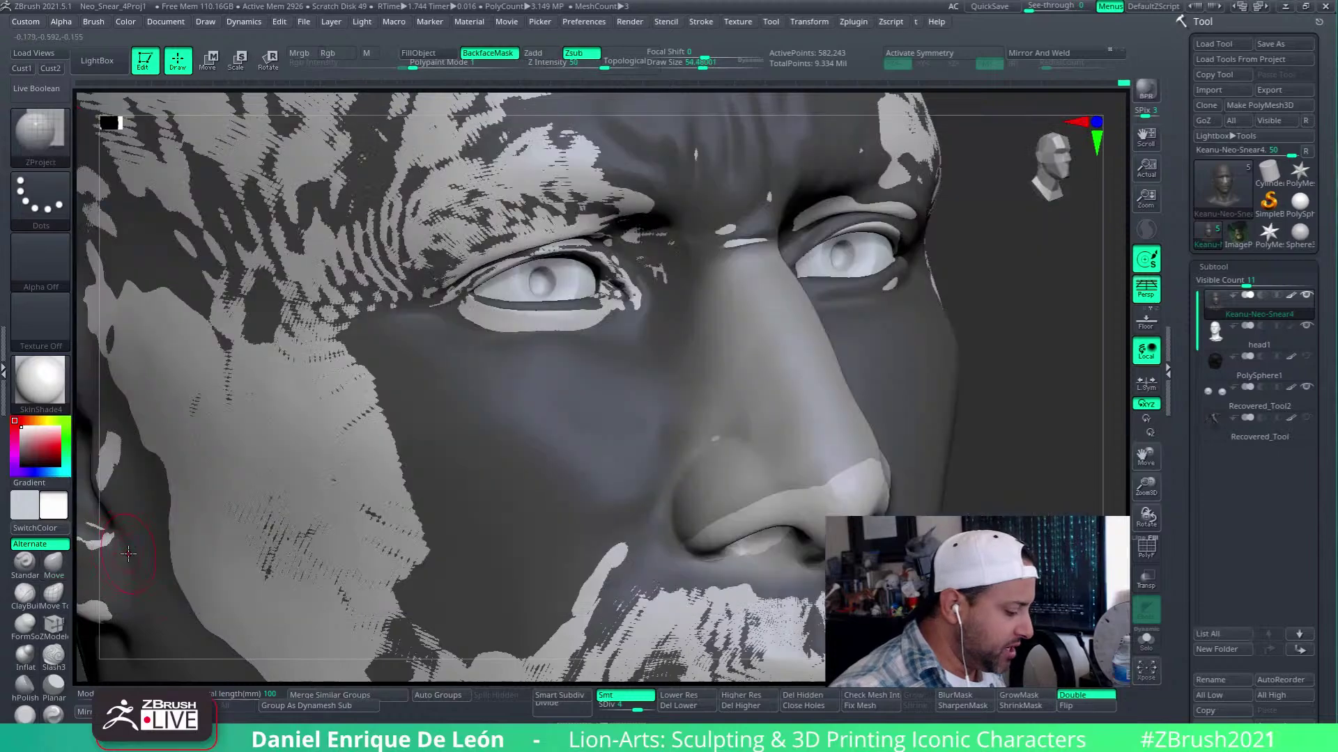
right_drag(751, 391, 839, 243)
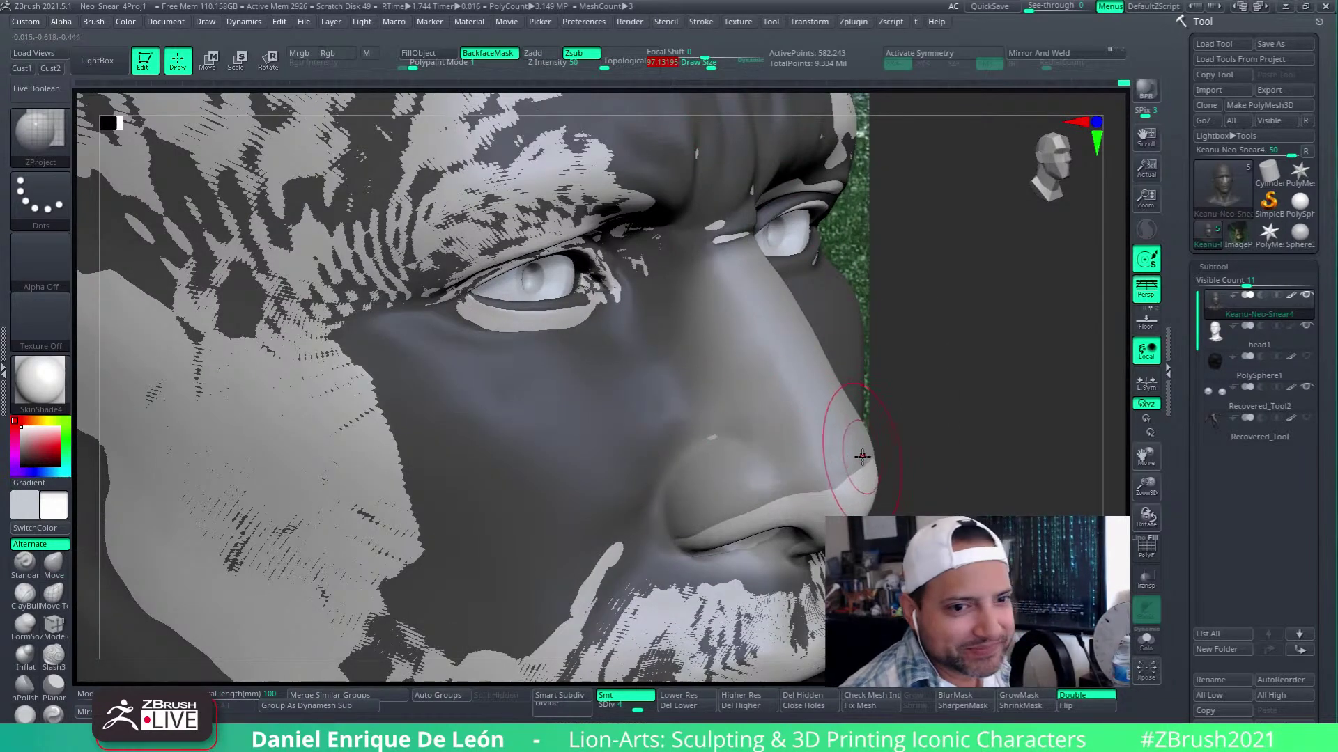
right_drag(696, 409, 728, 403)
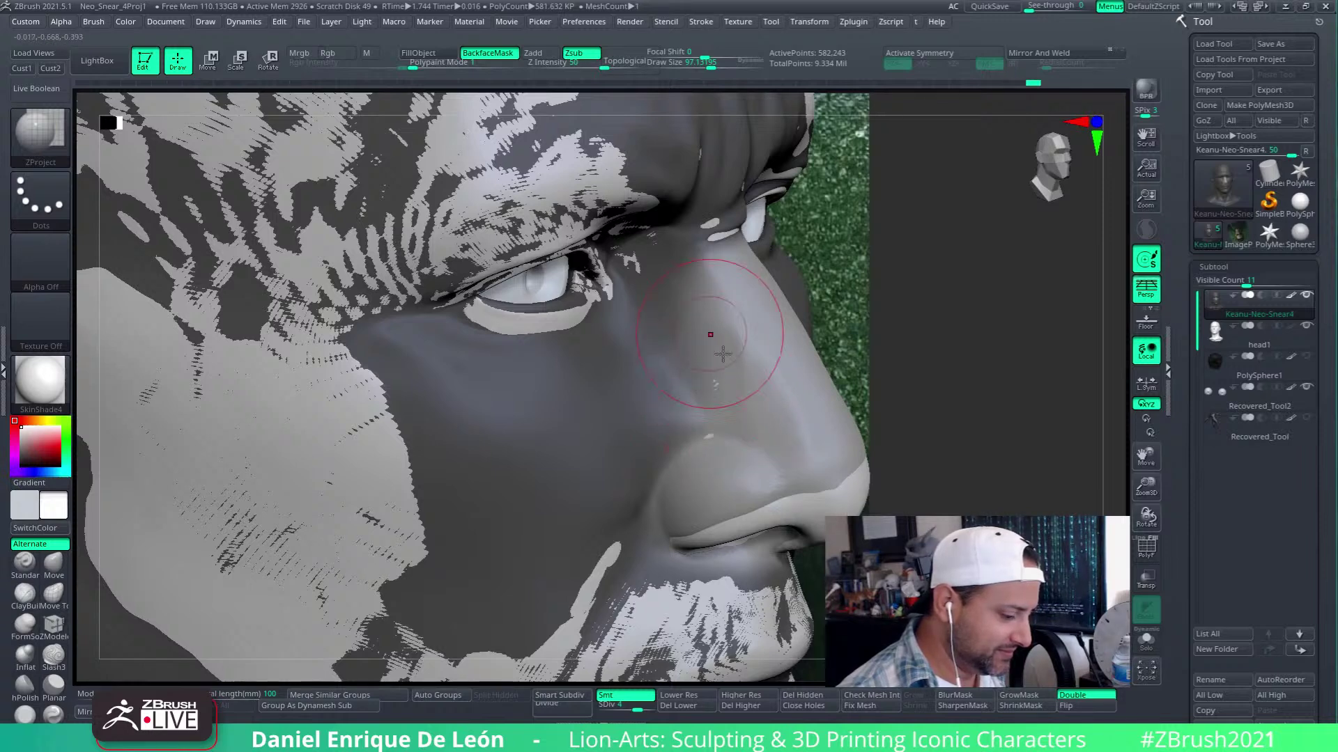
shift+drag(746, 368, 744, 395)
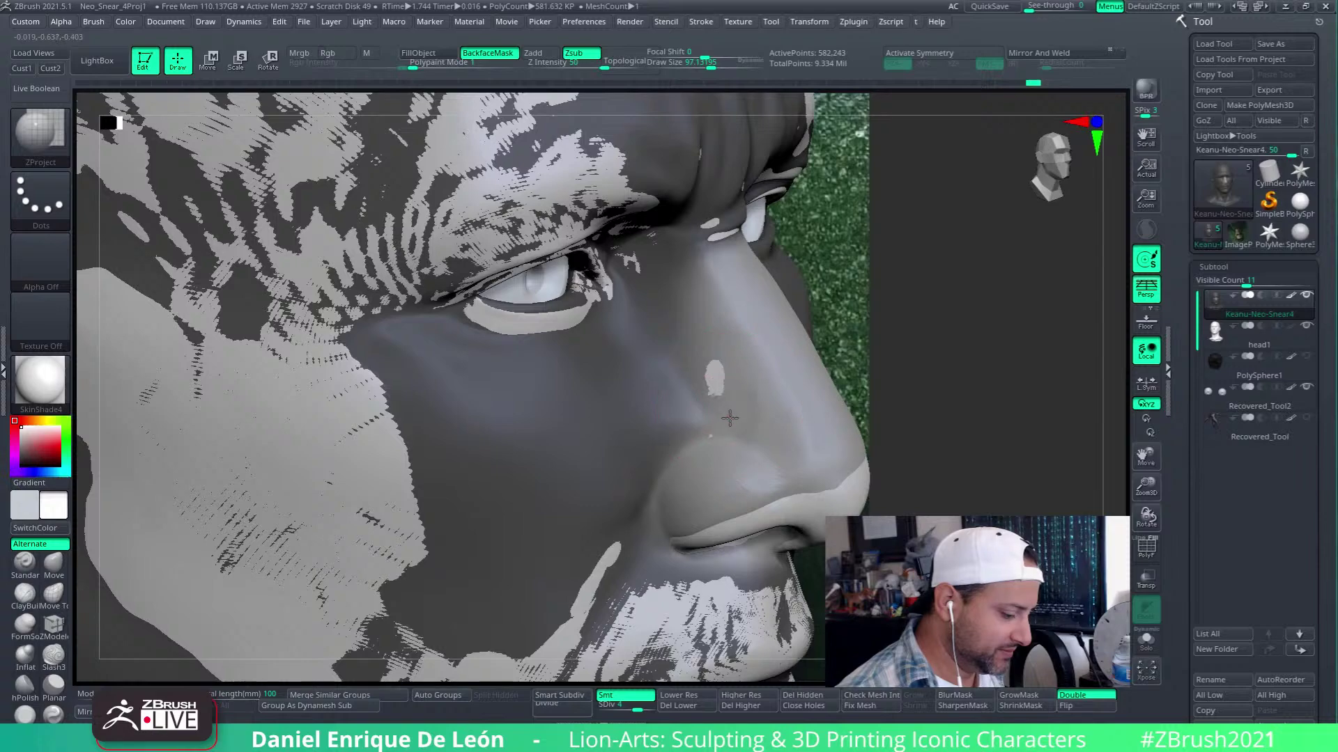
shift+drag(755, 423, 745, 415)
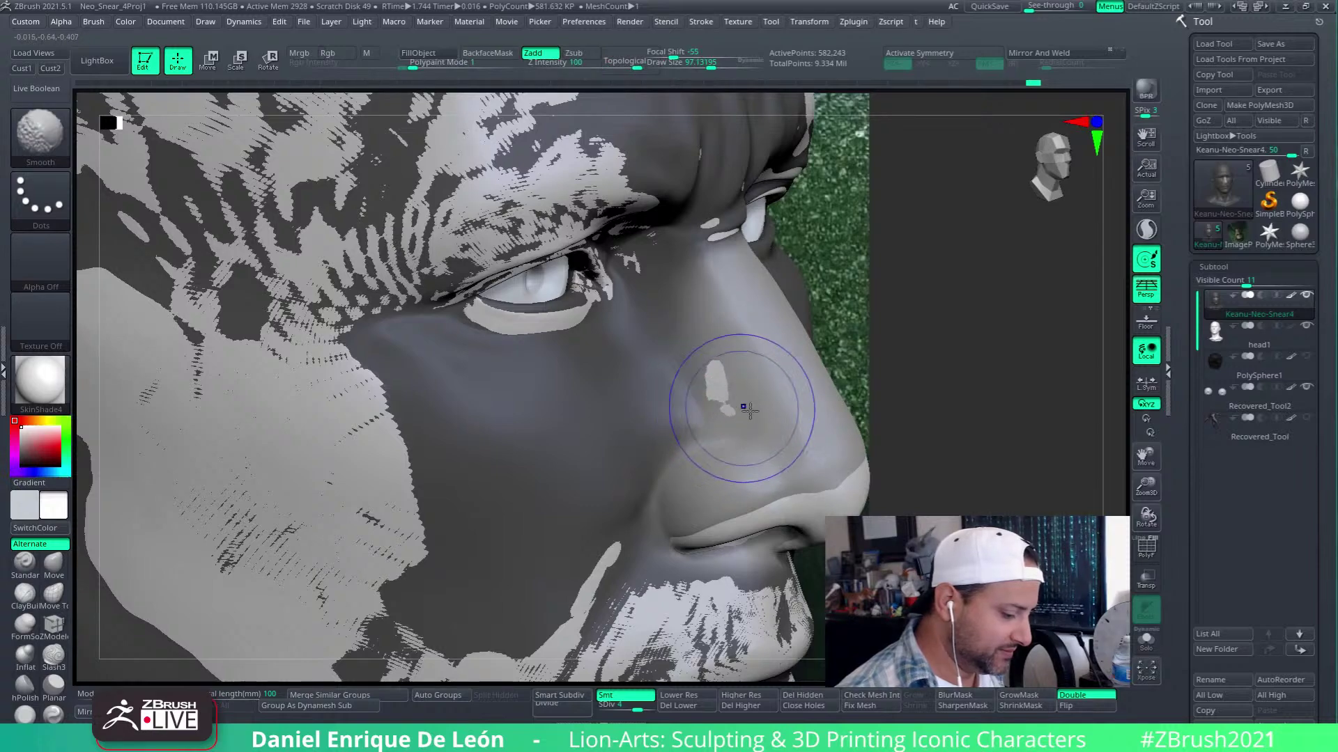
Extend the projection down the same side of the nose toward the nostril wing and smooth the transition
mouse_move(750, 411)
ctrl+right_down()
mouse_move(743, 373)
mouse_move(773, 388)
mouse_move(787, 428)
ctrl+right_up()
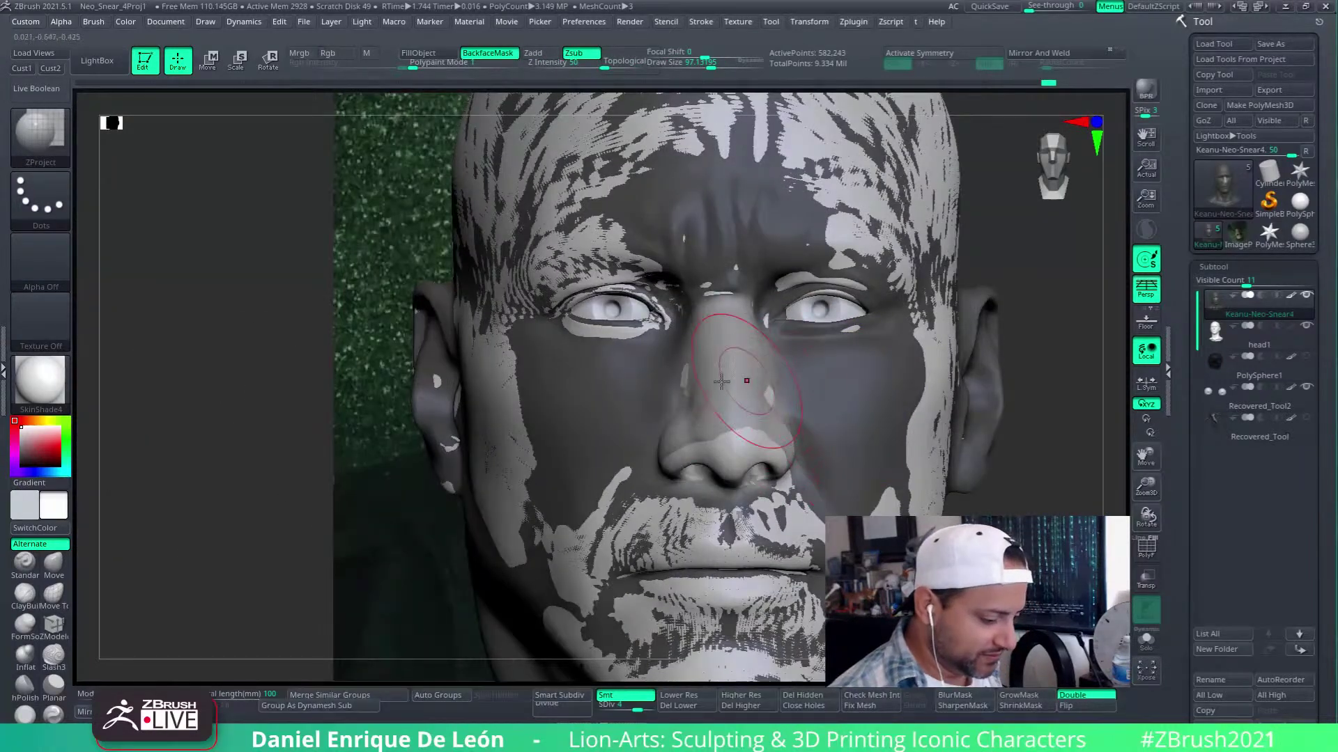
mouse_move(725, 383)
ctrl+right_down()
mouse_move(770, 466)
mouse_move(808, 461)
ctrl+right_up()
shift+drag(681, 418, 670, 409)
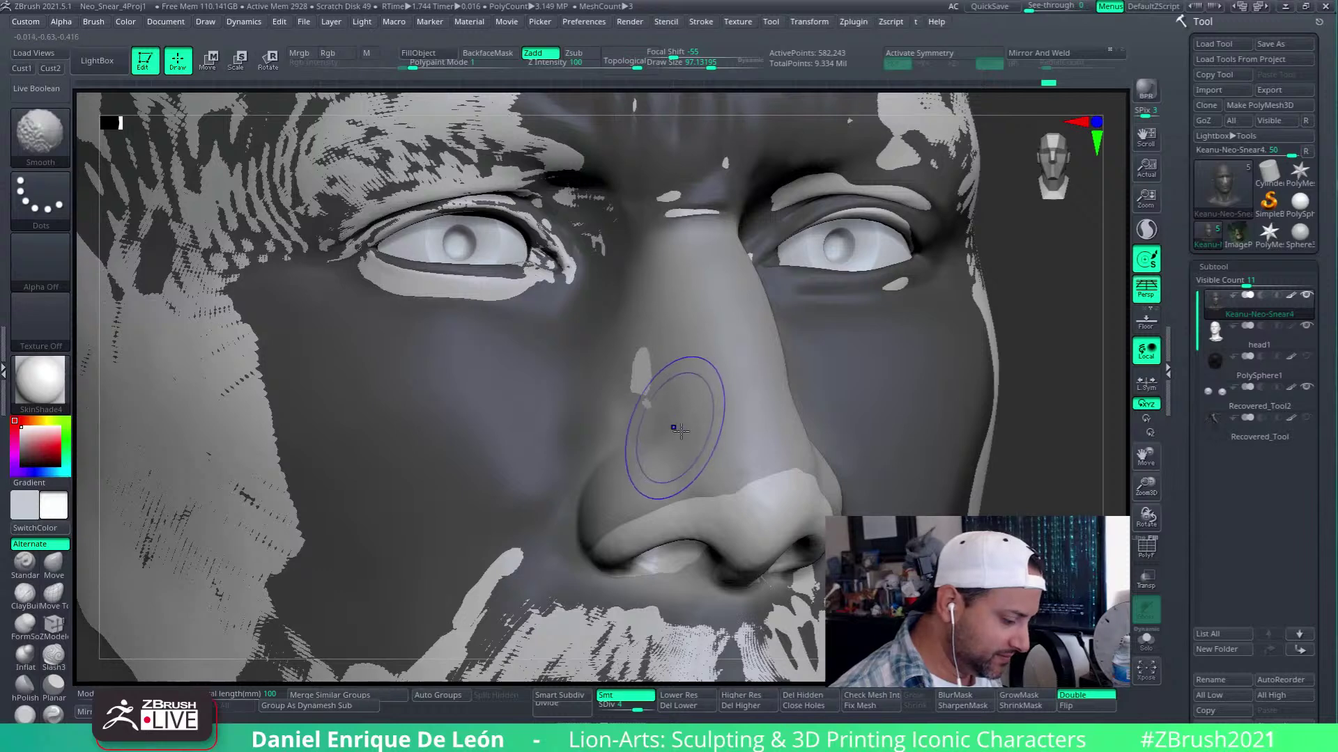
right_drag(680, 430, 663, 416)
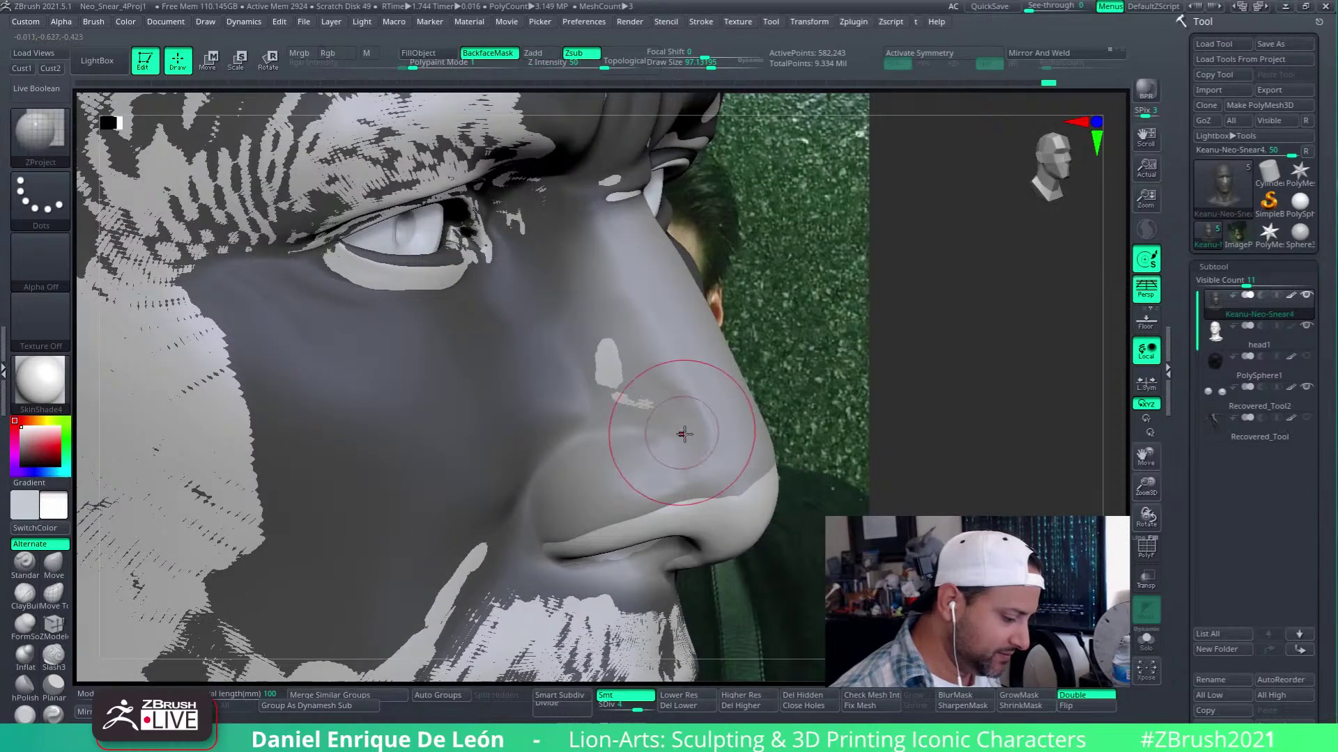
key(shift)
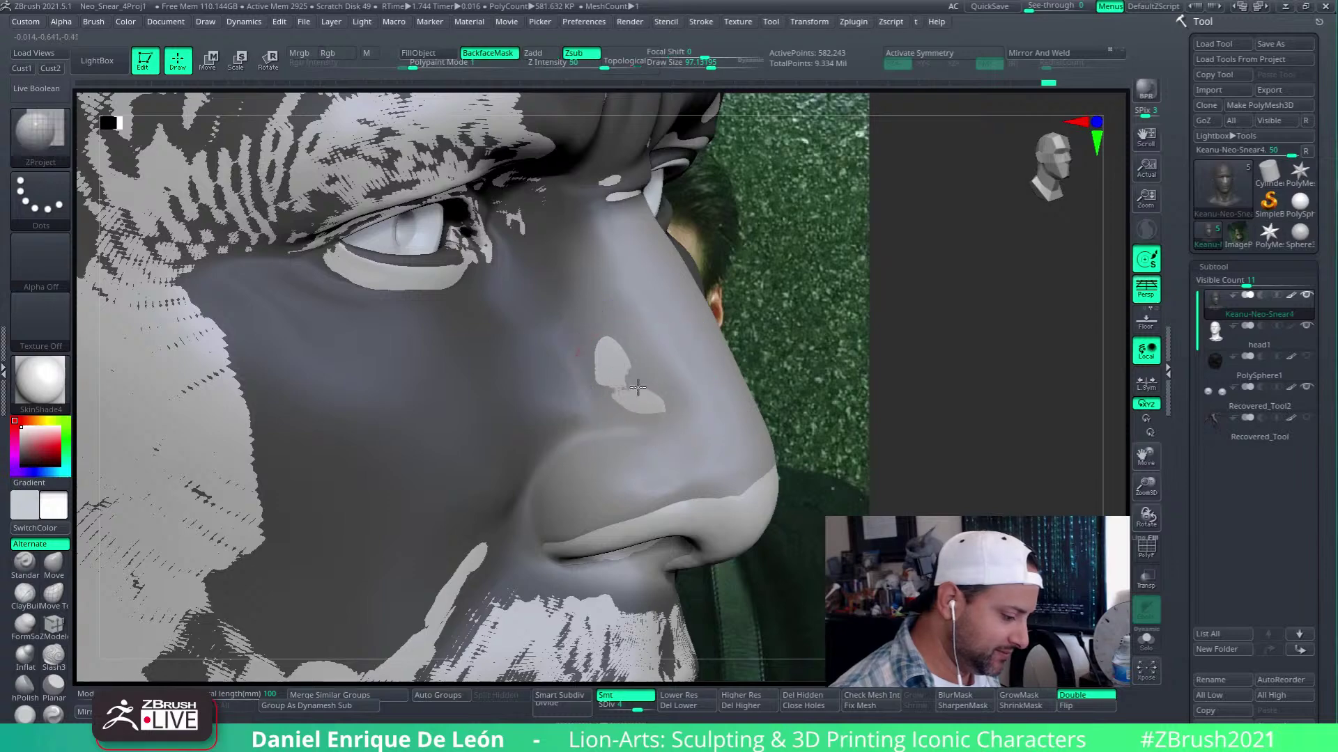
mouse_move(643, 363)
right_down()
mouse_move(666, 389)
mouse_move(735, 295)
mouse_move(750, 334)
mouse_move(701, 388)
right_up()
key(shift)
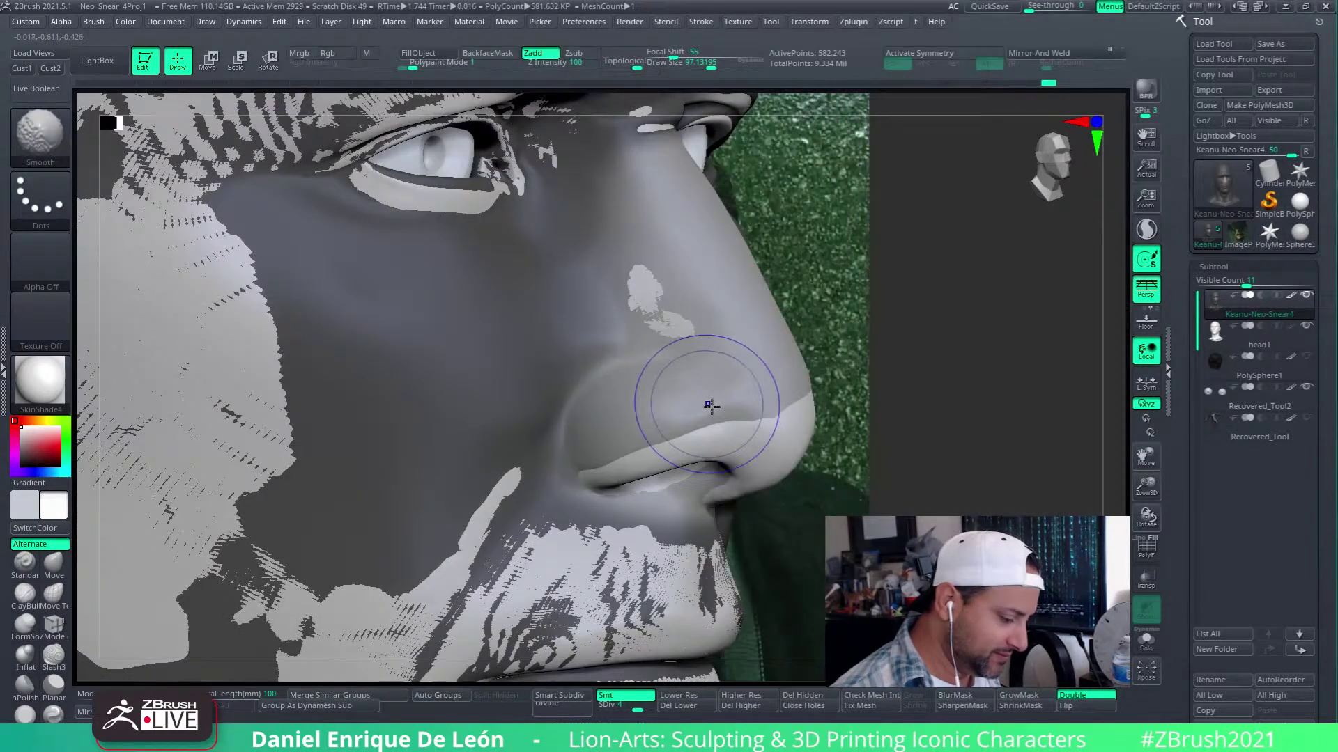
click(53, 561)
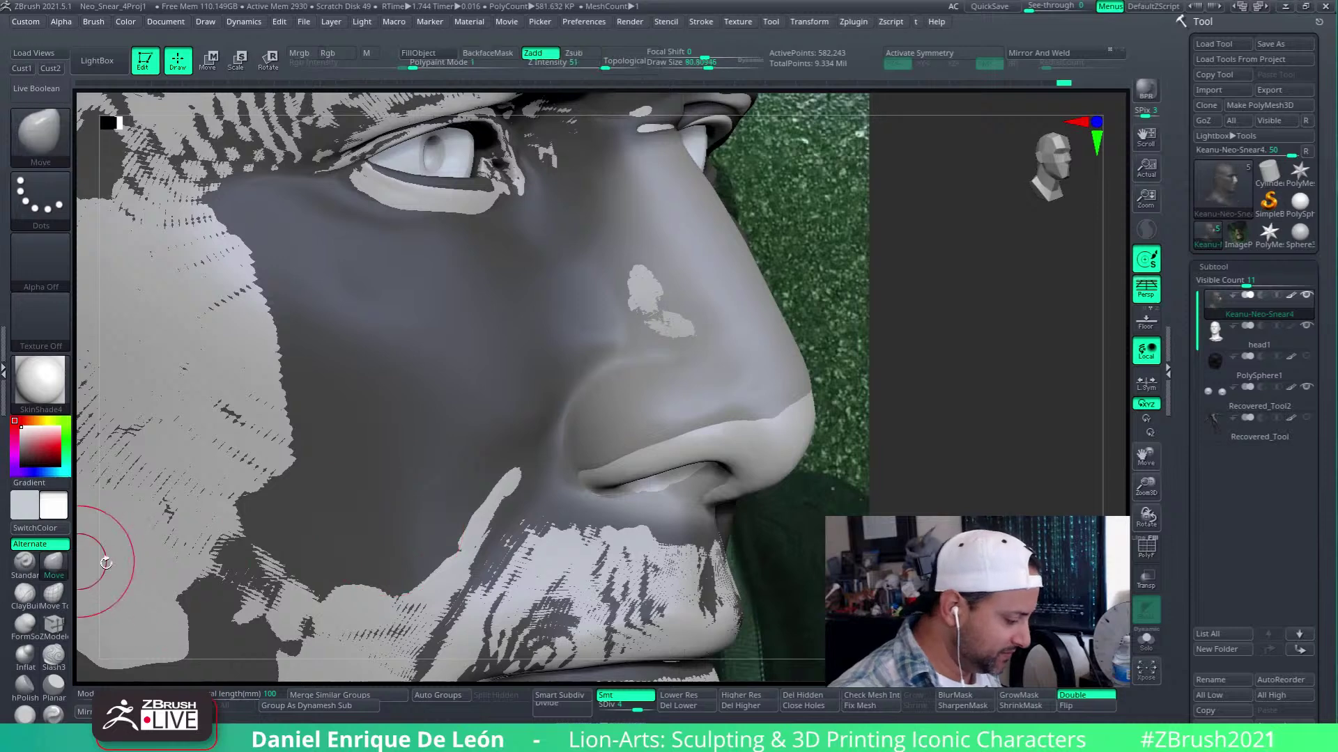
right_drag(639, 453, 682, 454)
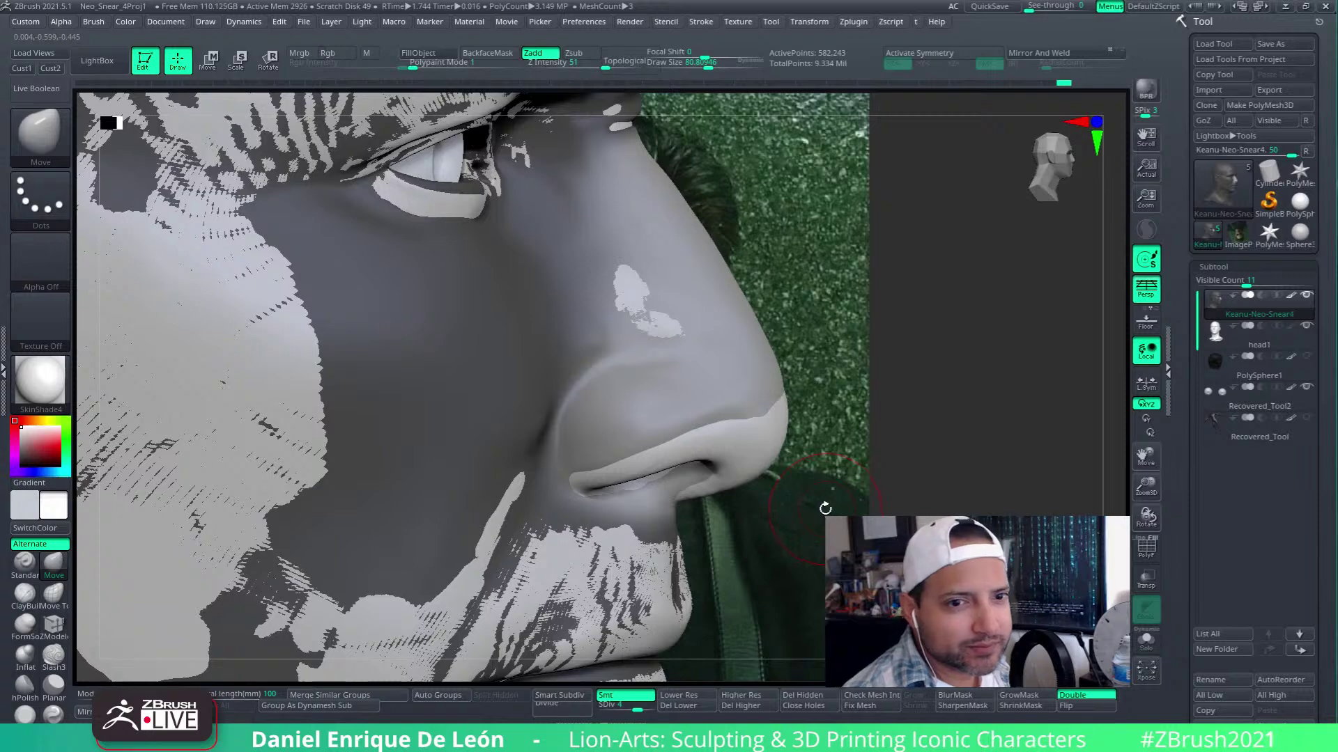
mouse_move(825, 486)
right_down()
mouse_move(803, 398)
mouse_move(740, 450)
right_up()
Project the opposite side of the nose bridge with the ZProject brush and smooth the affected area
click(64, 152)
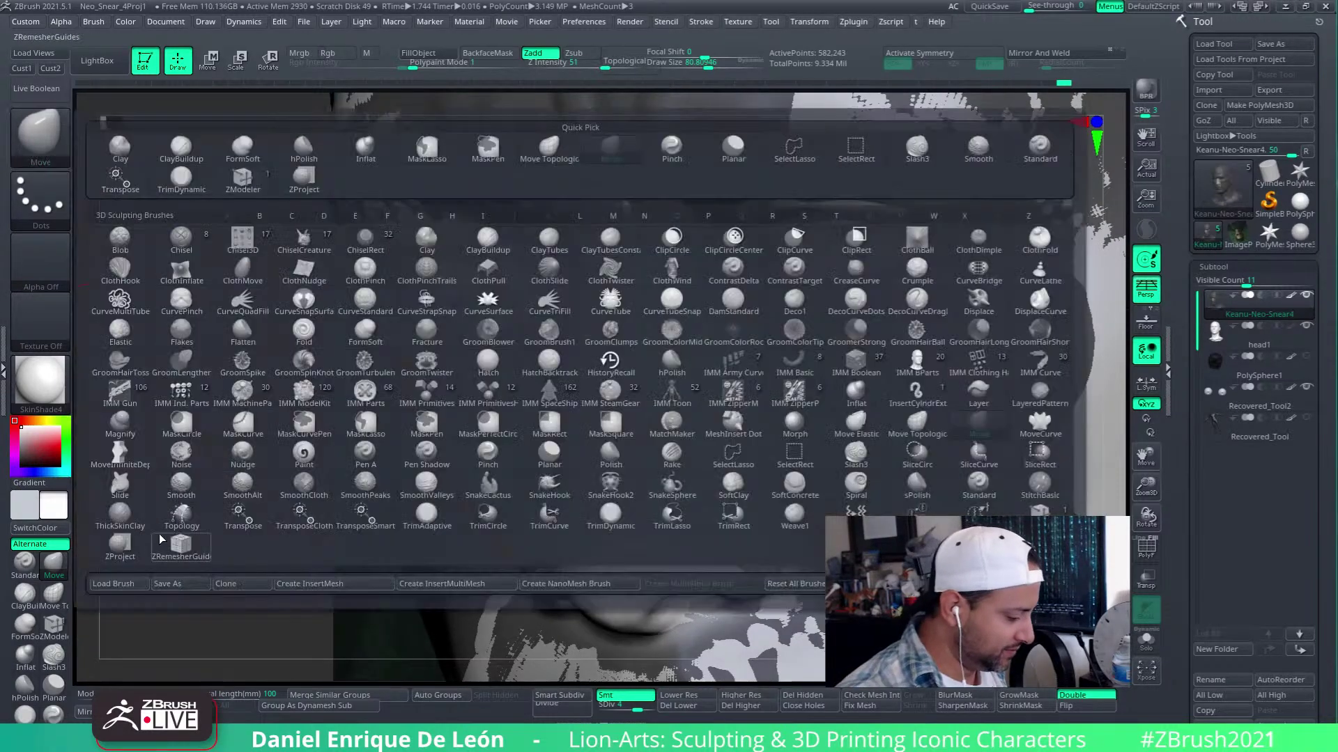
click(176, 545)
right_drag(540, 488, 716, 432)
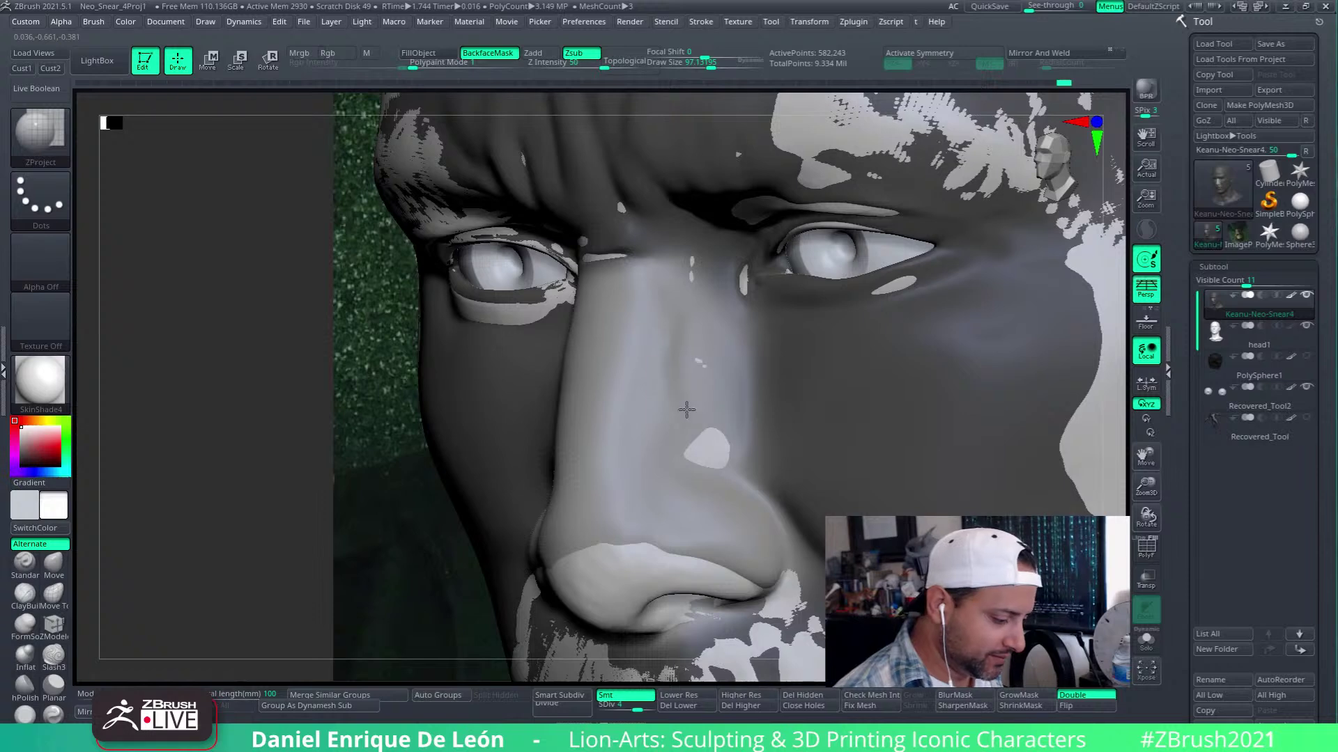
key(shift)
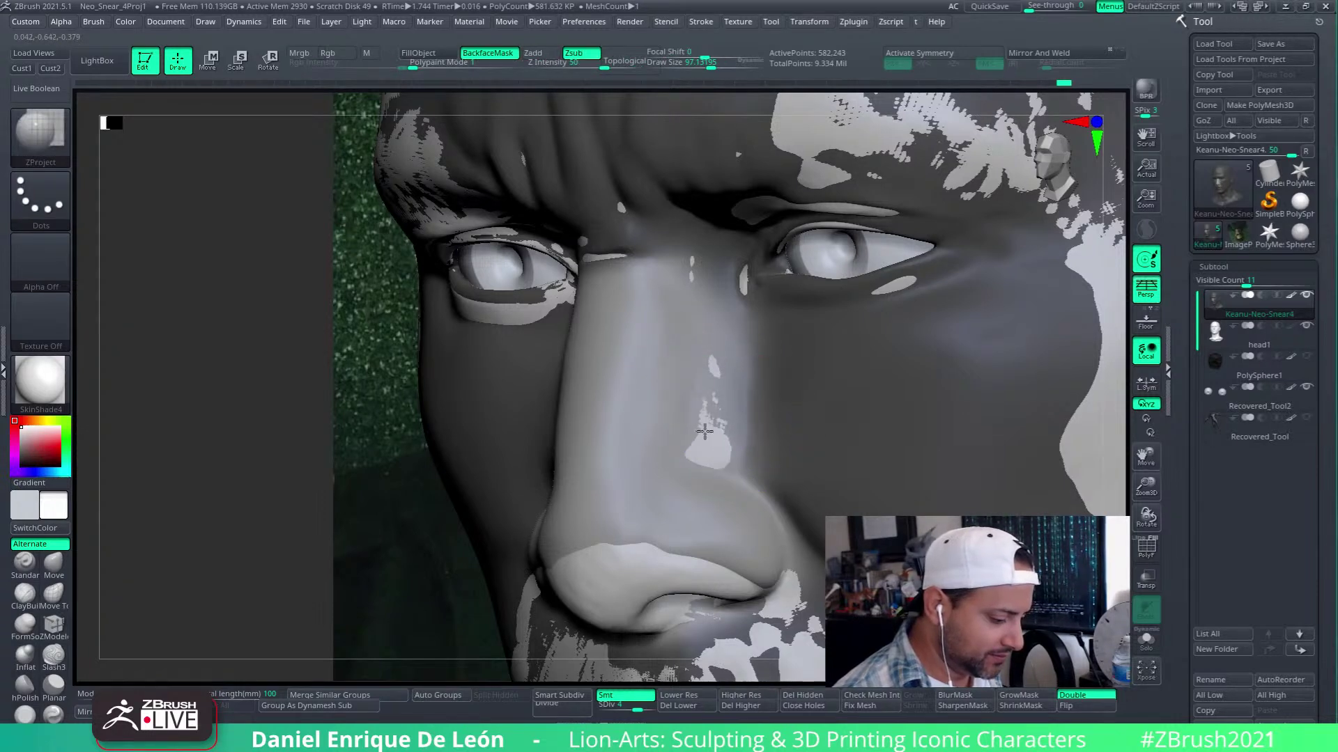
shift+drag(705, 432, 692, 418)
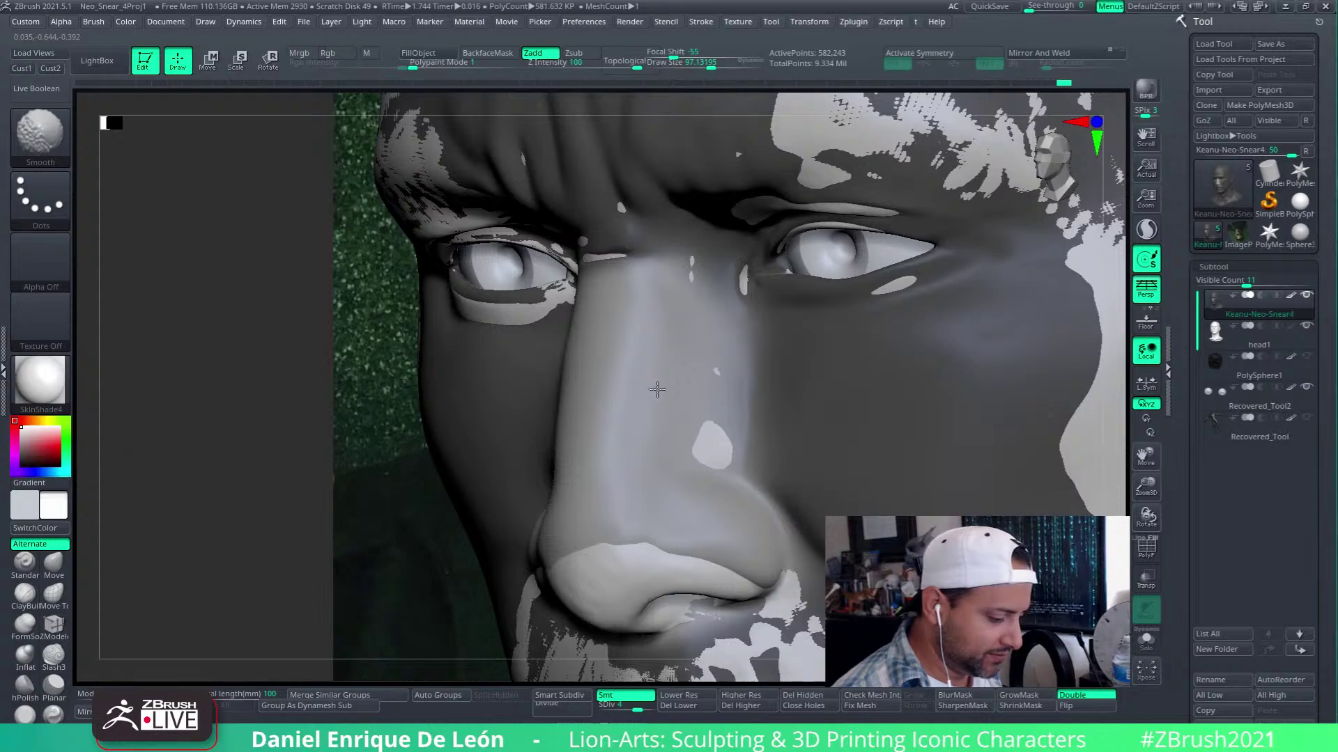
Turn transparency on and adjust the nose bridge profile using the Move brush, raising its draw size to about 143
mouse_move(662, 415)
right_down()
mouse_move(701, 388)
mouse_move(692, 404)
mouse_move(725, 432)
mouse_move(806, 326)
mouse_move(923, 335)
mouse_move(954, 418)
mouse_move(934, 457)
right_up()
click(1155, 581)
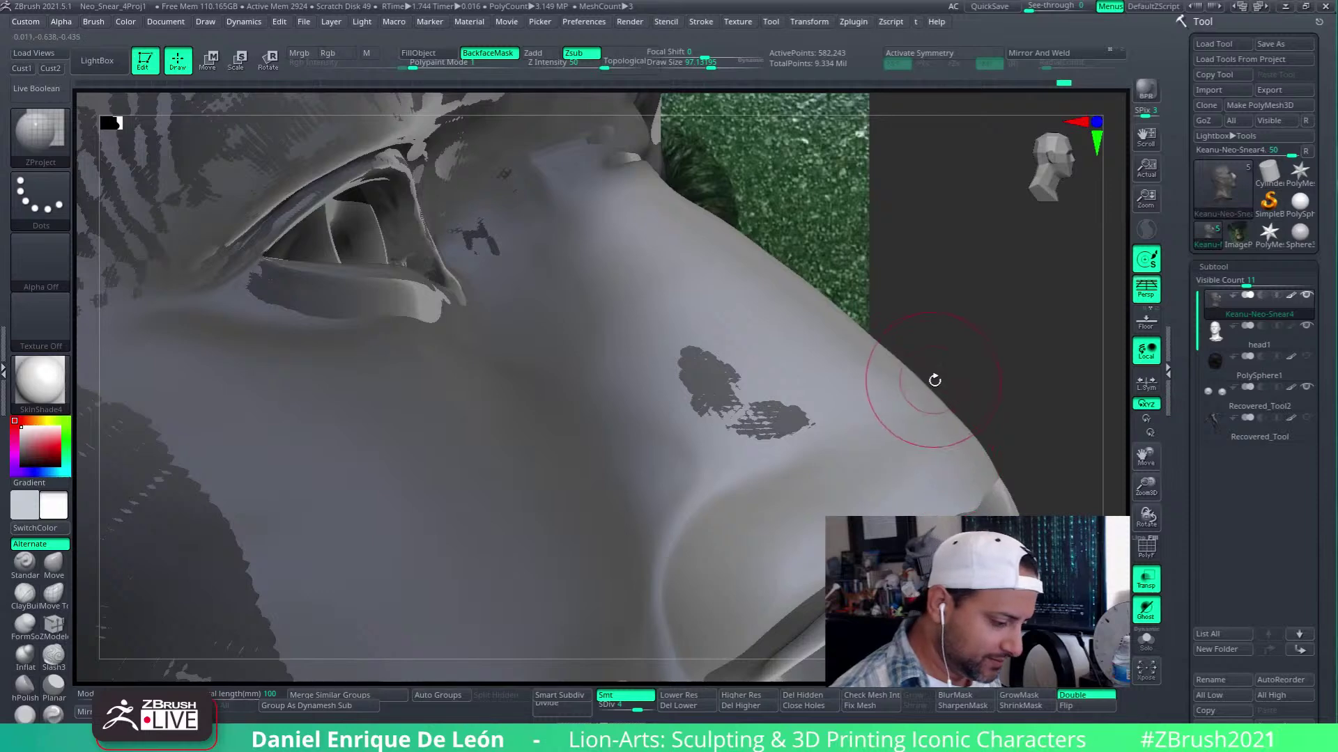
click(54, 563)
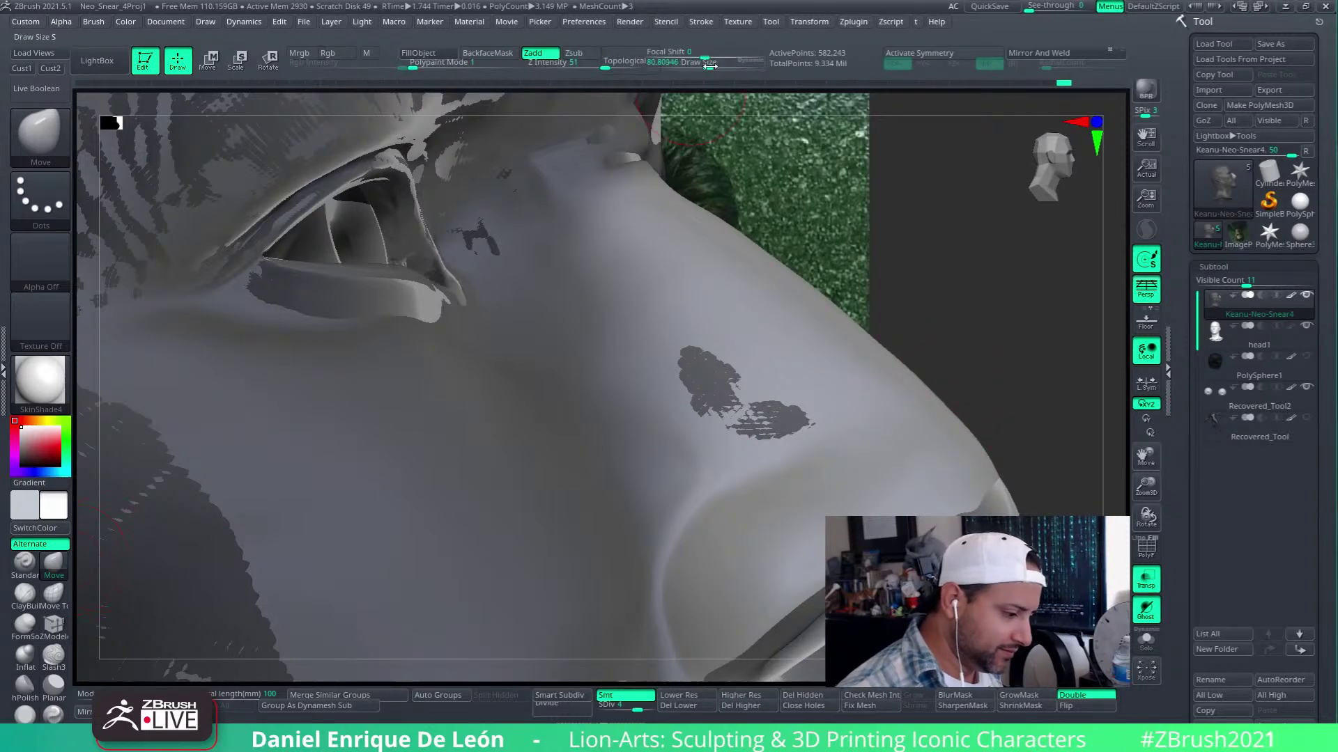
drag(712, 66, 715, 66)
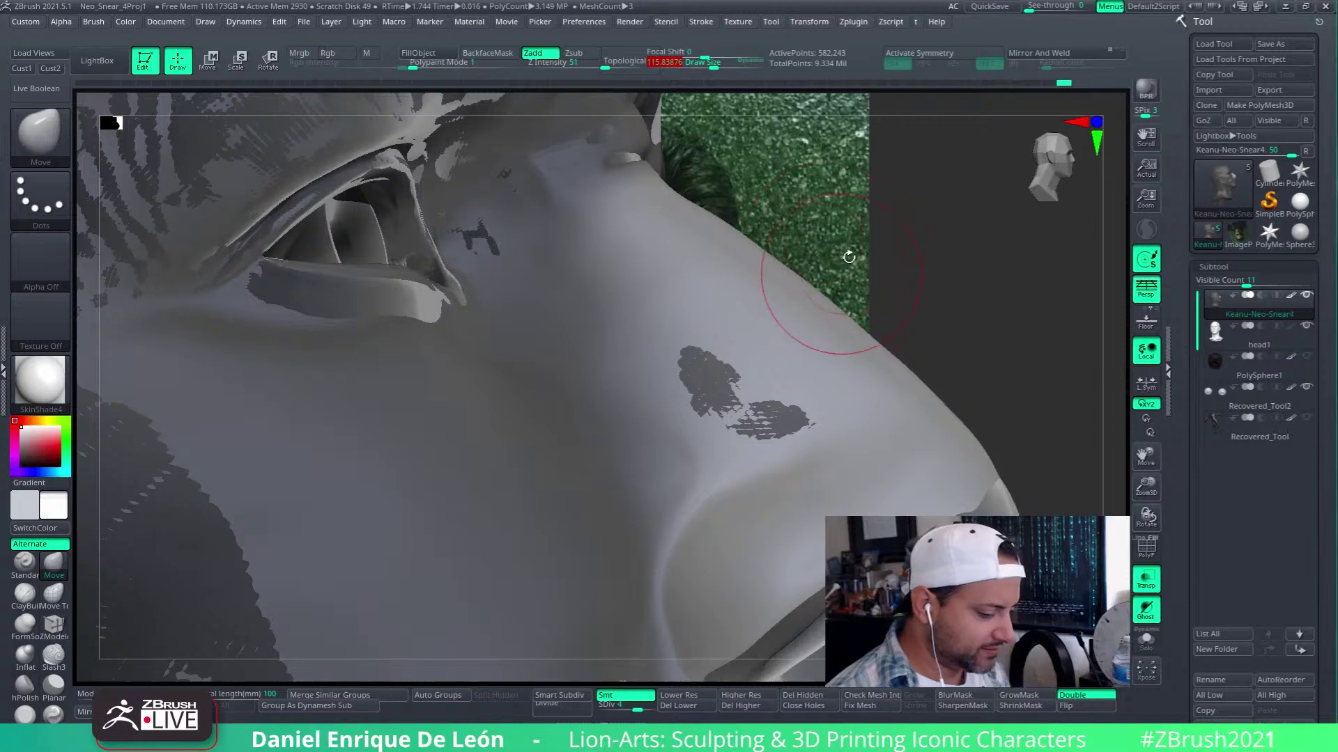
drag(714, 63, 718, 63)
right_drag(738, 264, 771, 245)
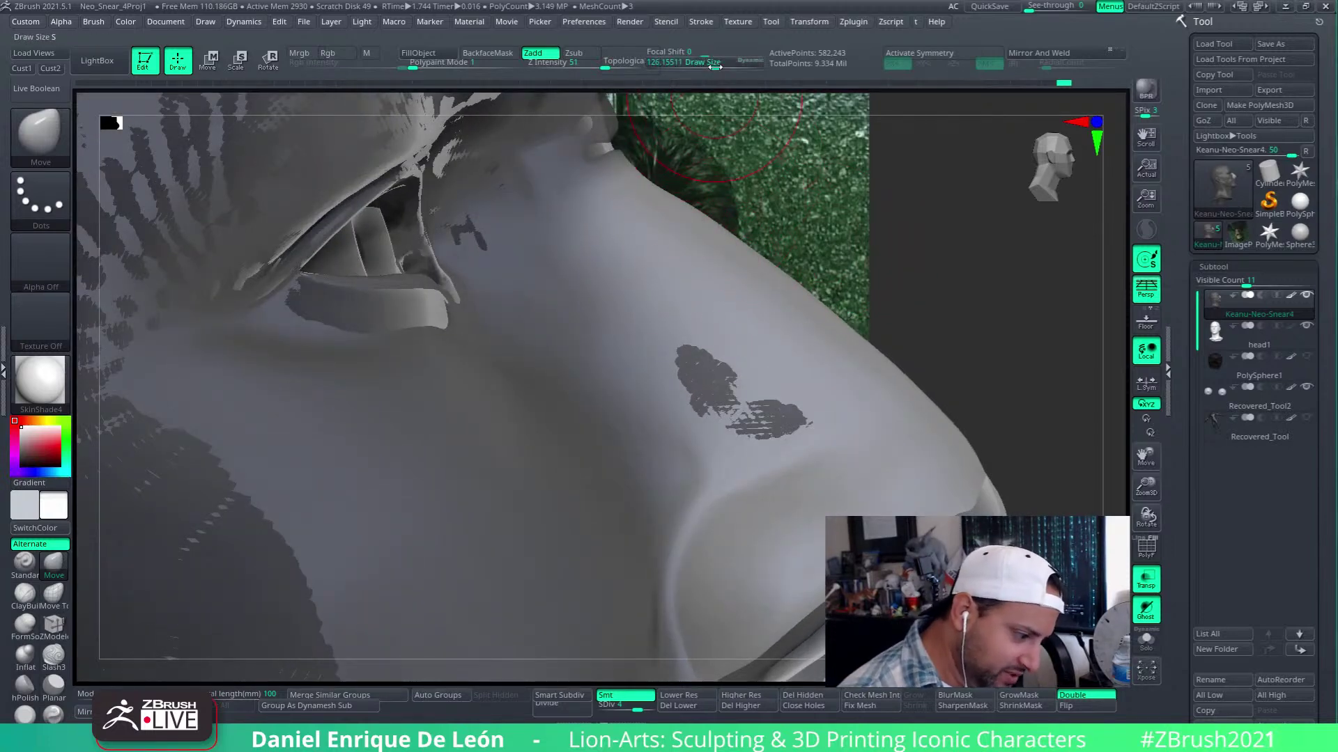
drag(715, 66, 717, 66)
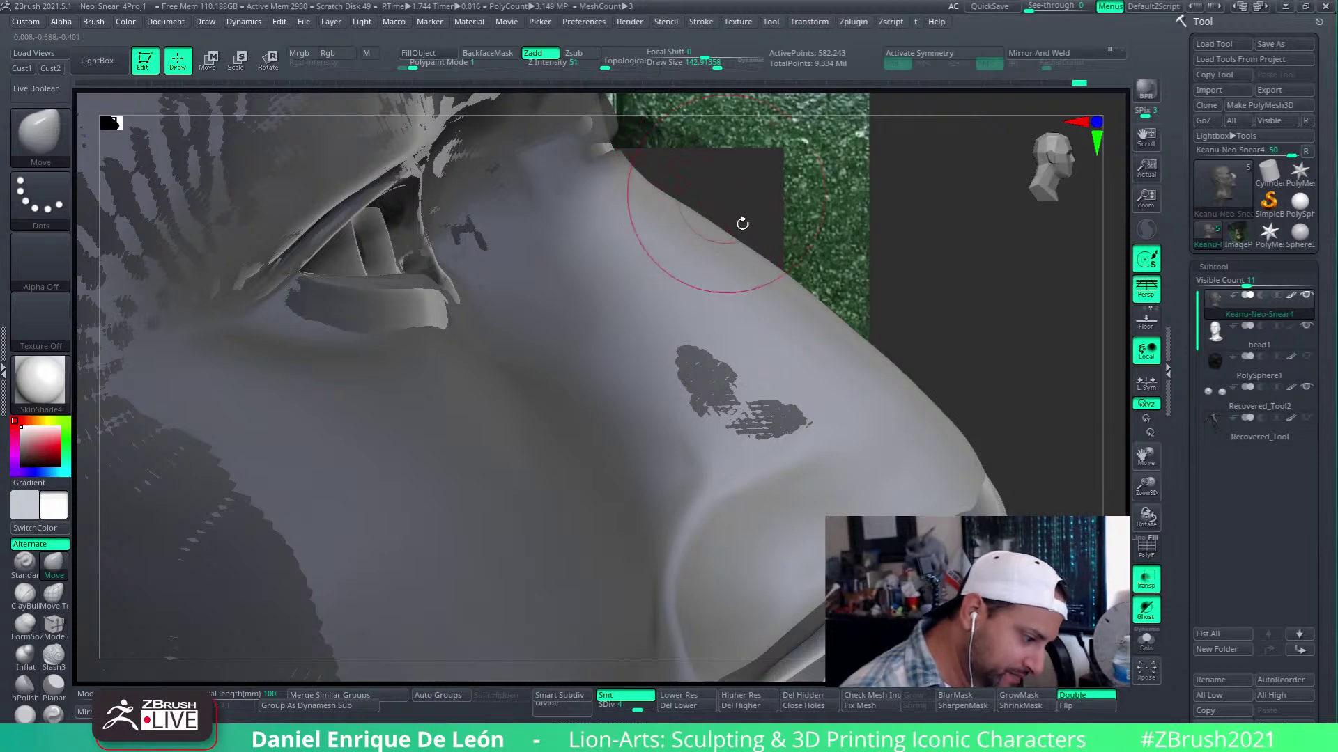
Set the Move brush's draw size to about 161 and reshape the underside of the nose tip to match the overlapping head
right_drag(742, 224, 813, 305)
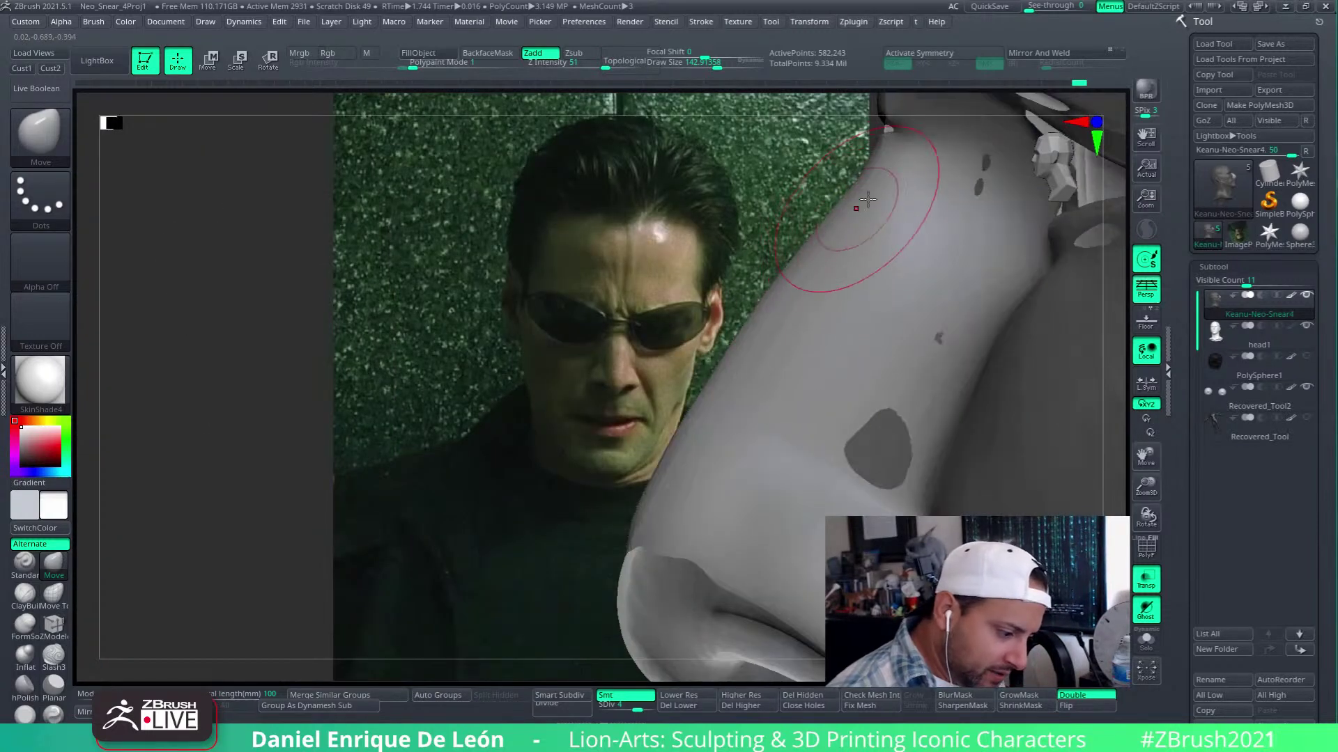
click(727, 66)
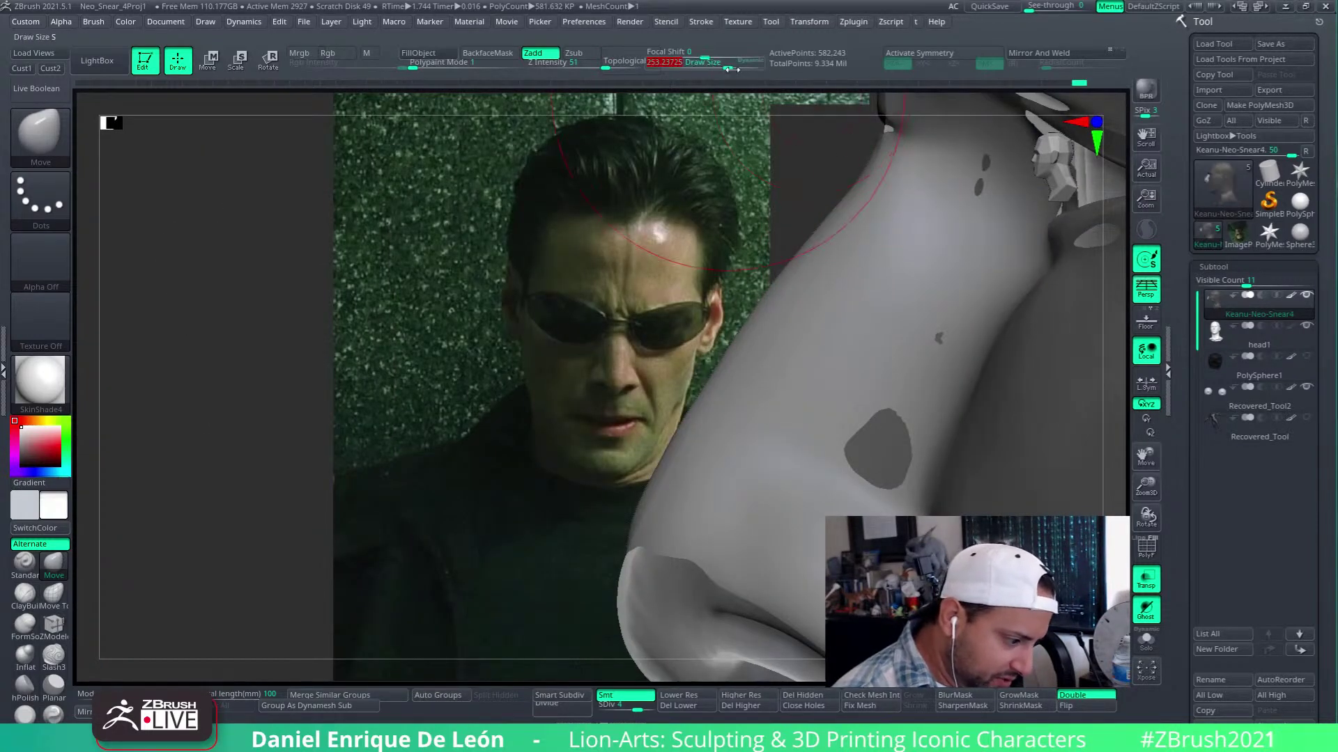
mouse_move(811, 355)
right_down()
mouse_move(846, 289)
mouse_move(845, 346)
mouse_move(793, 478)
mouse_move(741, 485)
mouse_move(747, 439)
right_up()
drag(728, 64, 719, 64)
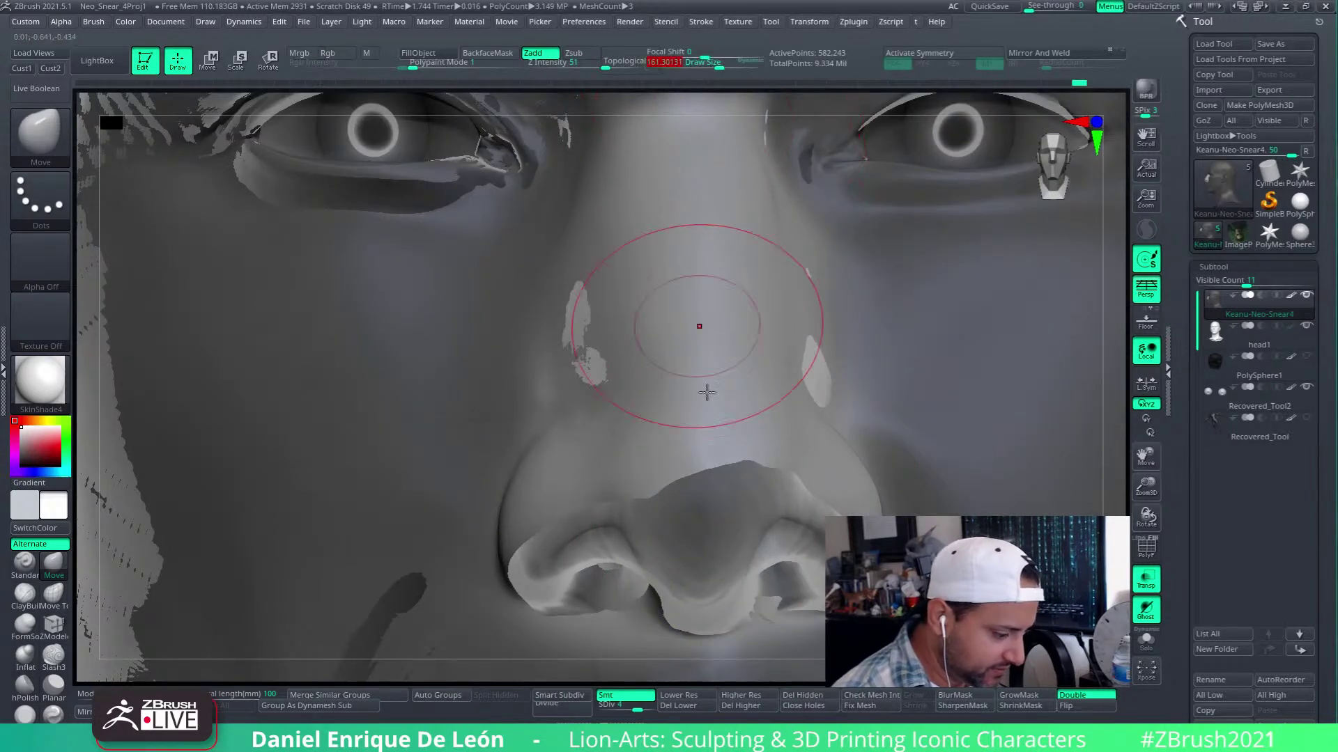
alt+drag(751, 496, 746, 504)
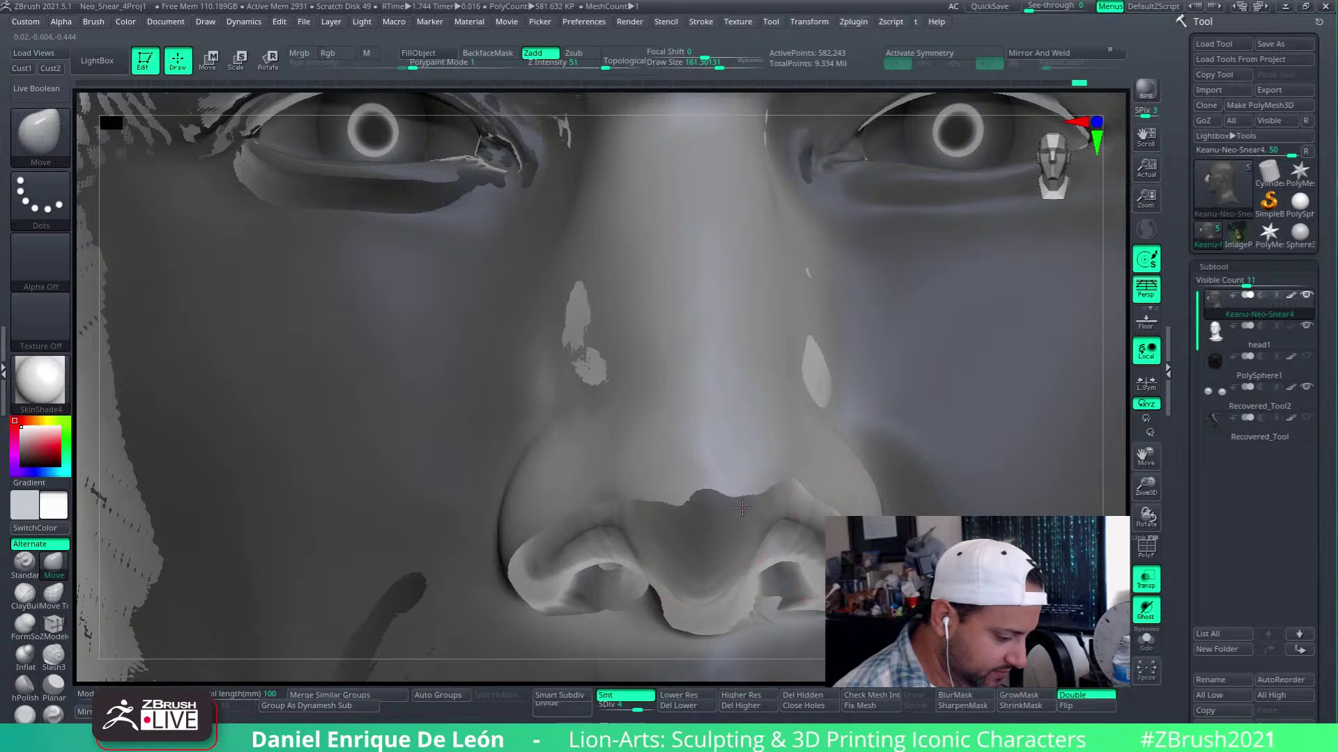
mouse_move(807, 478)
right_down()
mouse_move(860, 472)
mouse_move(891, 510)
right_up()
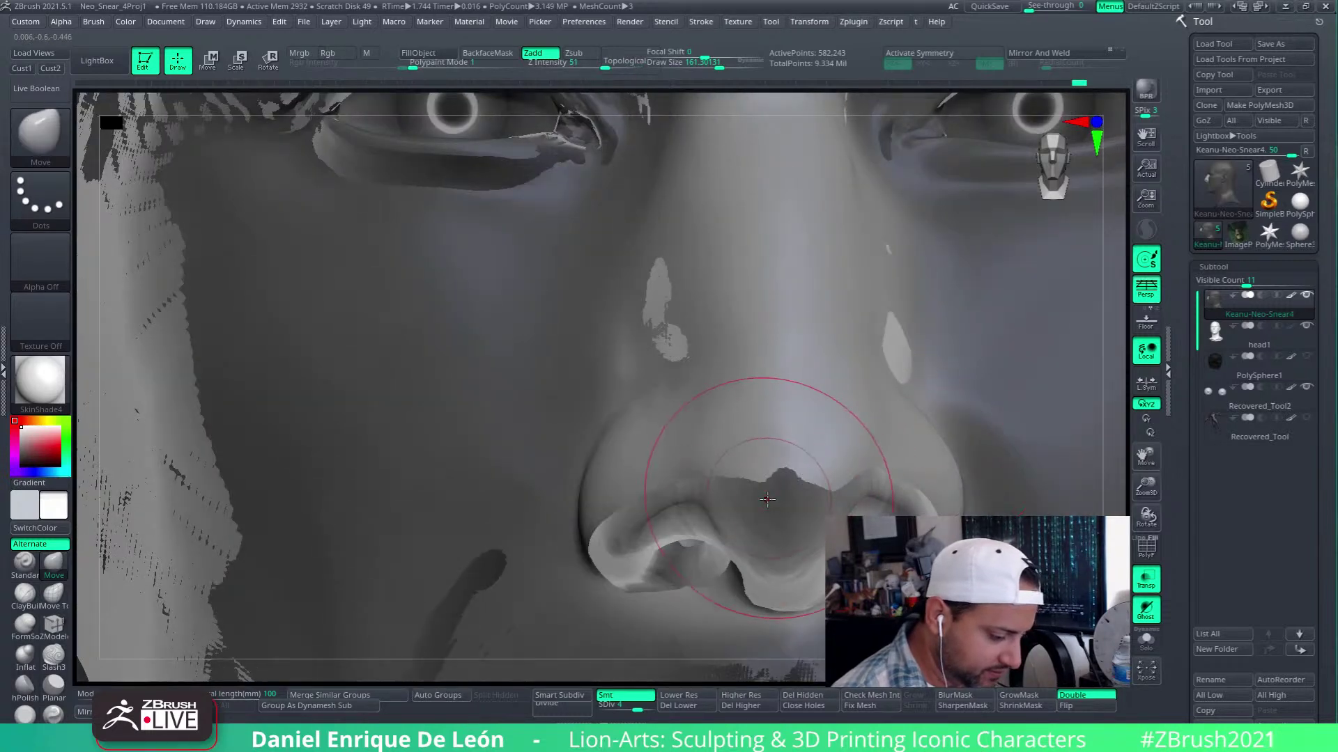
alt+drag(756, 500, 732, 500)
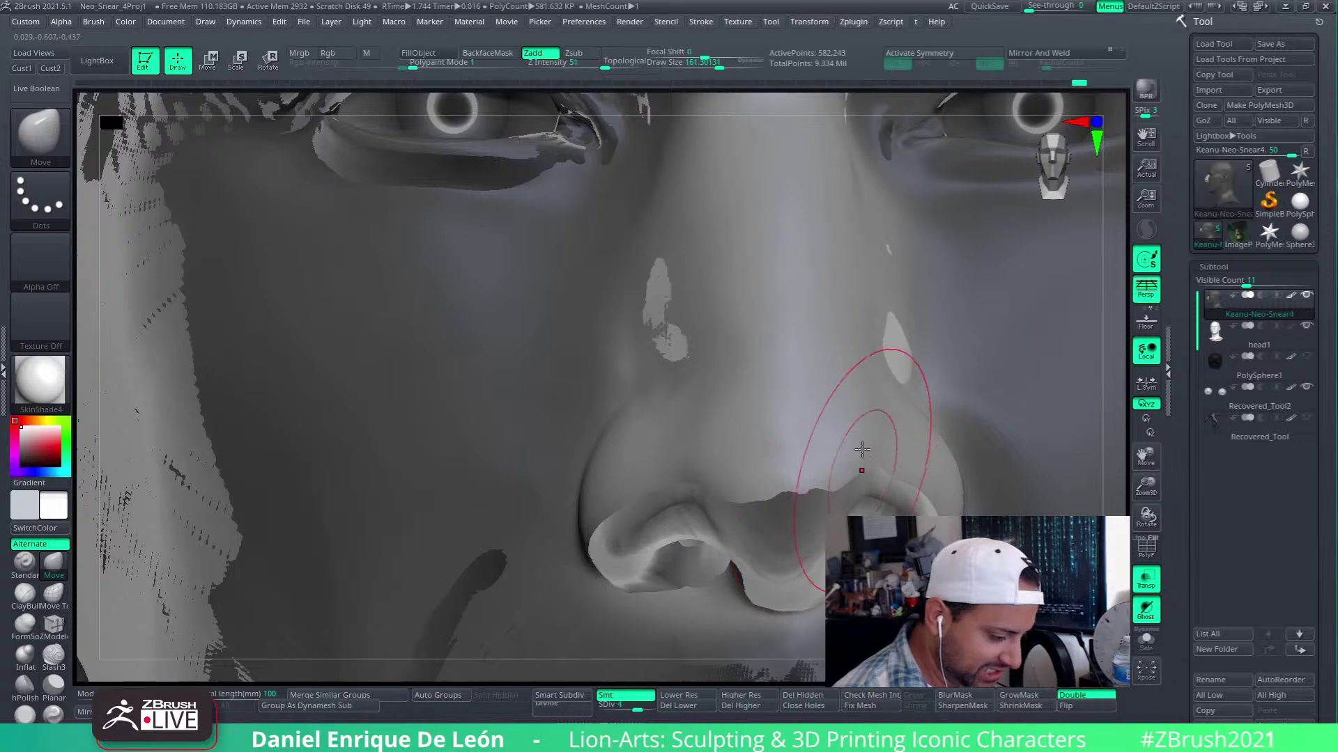
Reshape both sides of the nose bridge with the Move brush, keeping Keanu-Neo-Snear4 as the active subtool
mouse_move(862, 450)
right_down()
mouse_move(822, 501)
mouse_move(741, 388)
right_up()
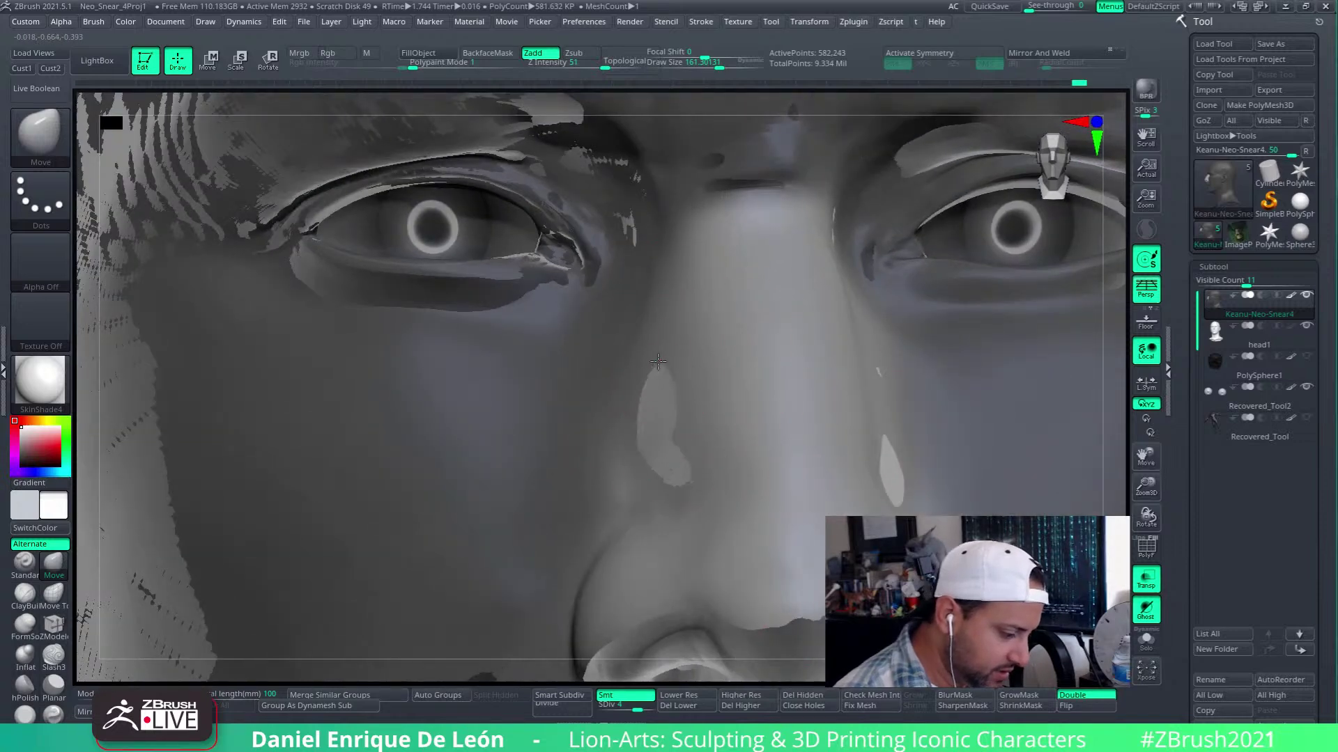
drag(696, 425, 698, 432)
mouse_move(850, 419)
right_down()
mouse_move(865, 425)
mouse_move(845, 409)
mouse_move(865, 333)
right_up()
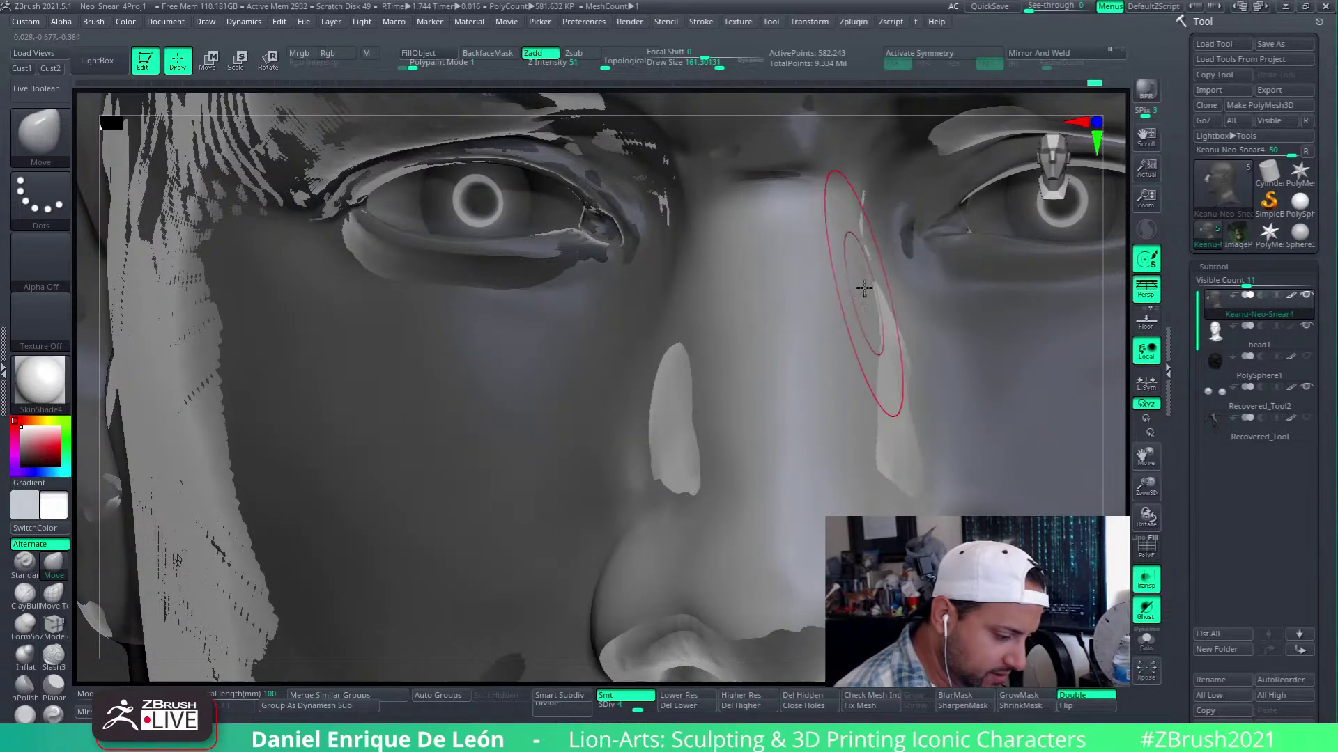
drag(866, 291, 867, 311)
alt+click(894, 379)
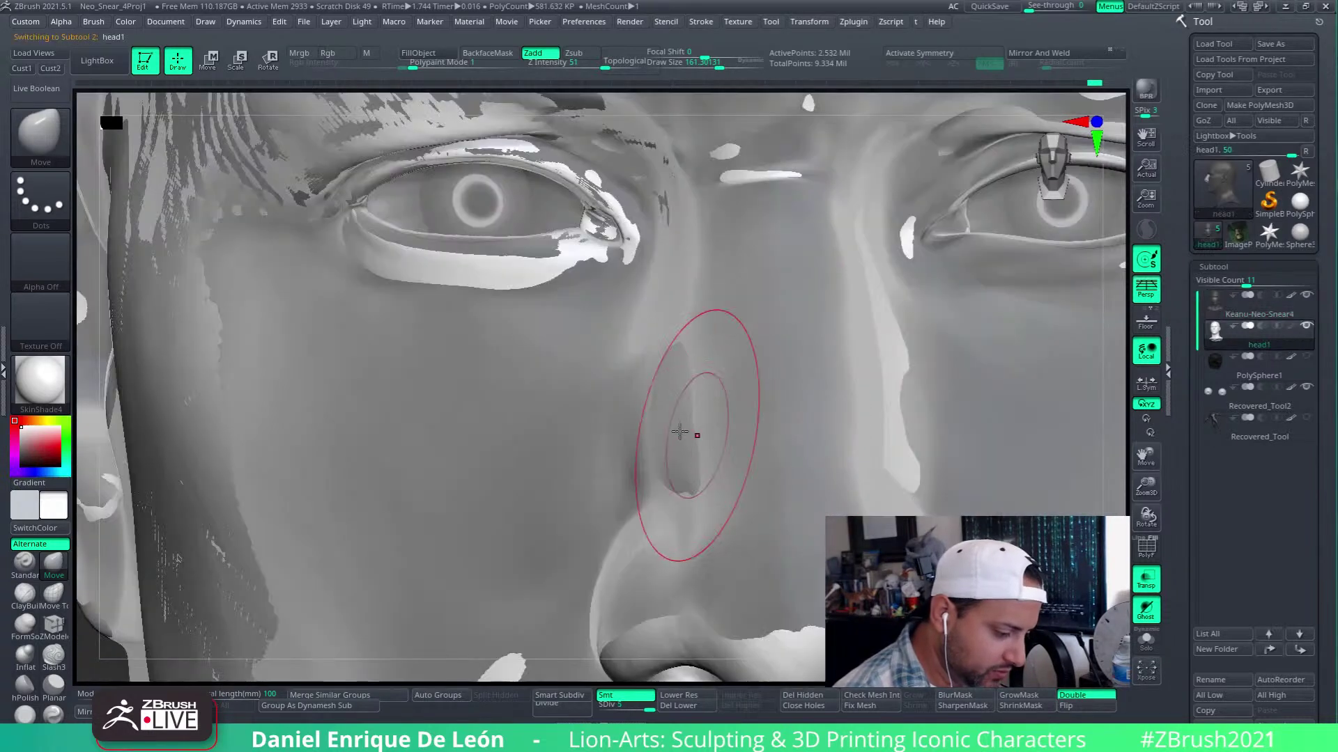
alt+click(814, 456)
Refine the side of the nose above the nostril and the opposite upper bridge near the inner eye corner with the Move brush
drag(669, 448, 680, 463)
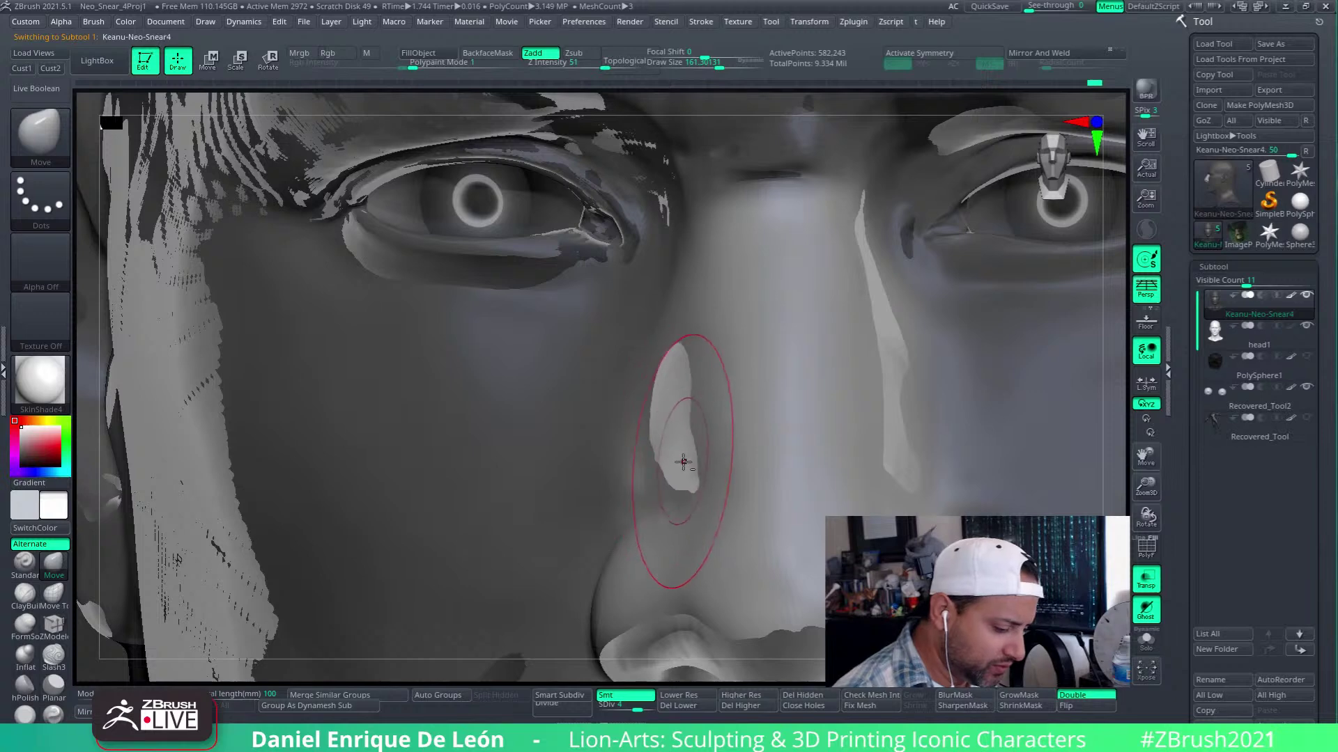
right_drag(901, 293, 879, 277)
drag(888, 244, 891, 253)
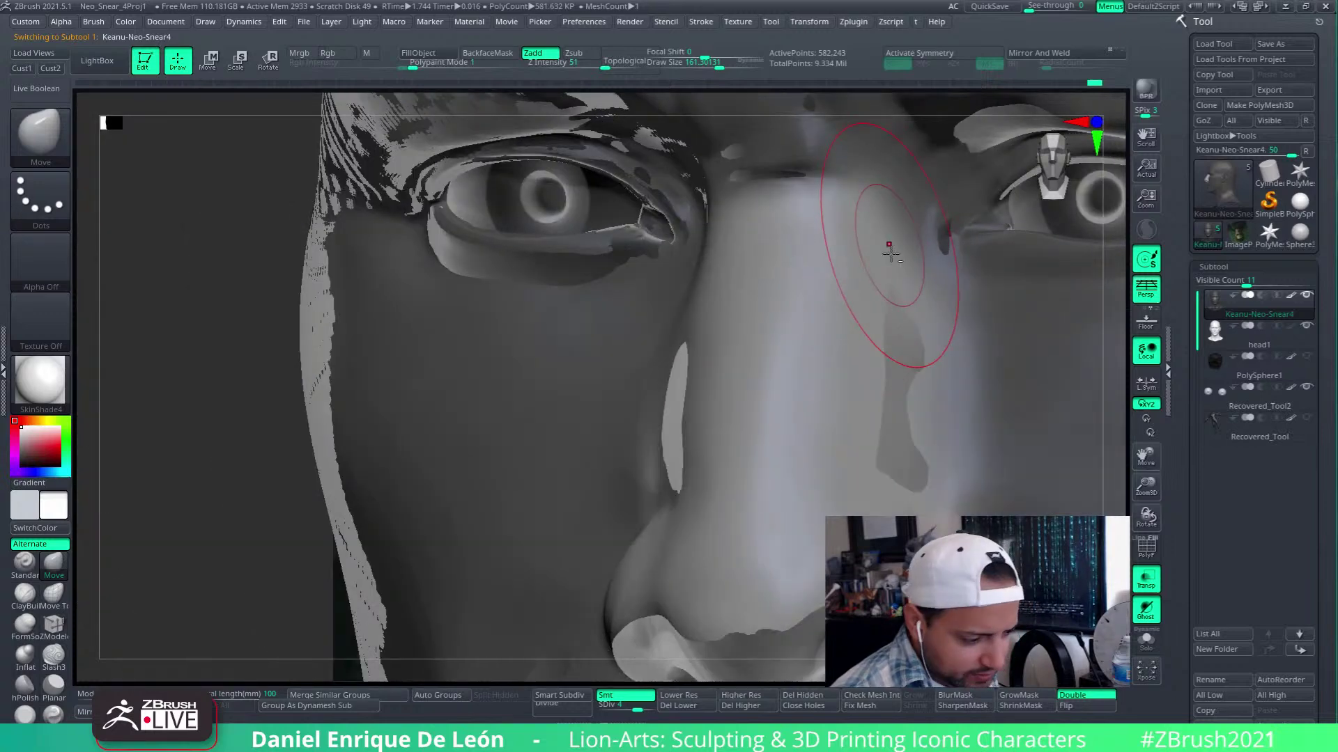
Keep Keanu-Neo-Snear4 as the active subtool and adjust the side profile of the nose bridge with the Move brush
alt+click(896, 331)
alt+click(851, 474)
alt+right_drag(921, 510, 898, 402)
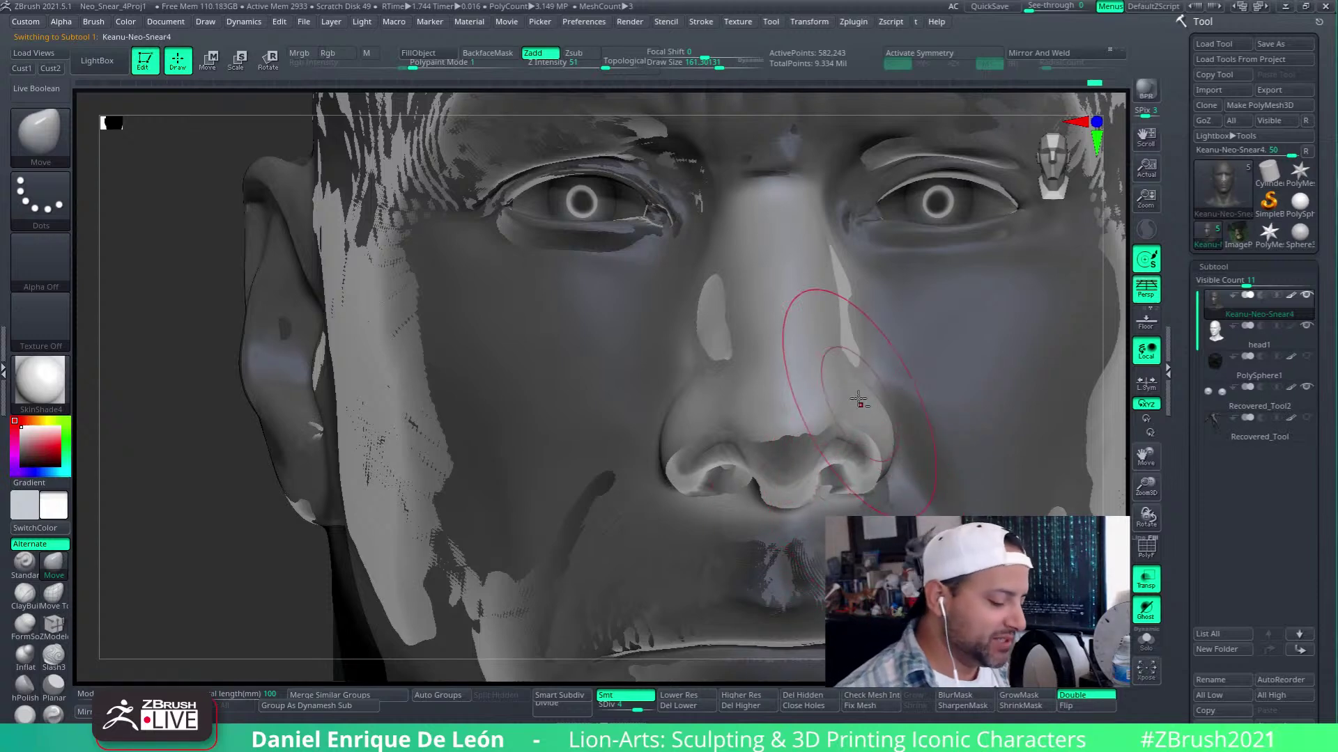
mouse_move(858, 399)
right_down()
mouse_move(797, 427)
mouse_move(834, 394)
mouse_move(861, 485)
mouse_move(846, 450)
mouse_move(808, 487)
right_up()
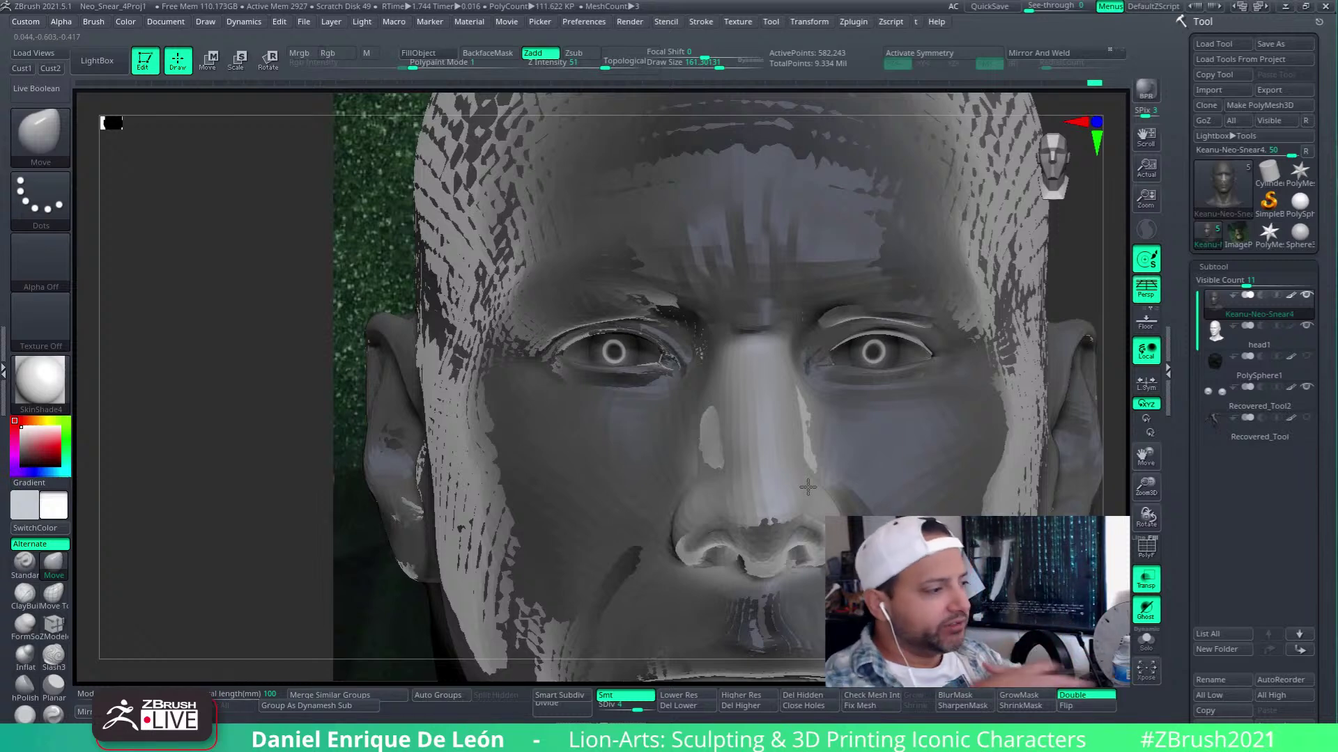
alt+right_drag(808, 487, 799, 496)
mouse_move(793, 434)
alt+right_down()
mouse_move(768, 383)
mouse_move(795, 371)
mouse_move(776, 371)
alt+right_up()
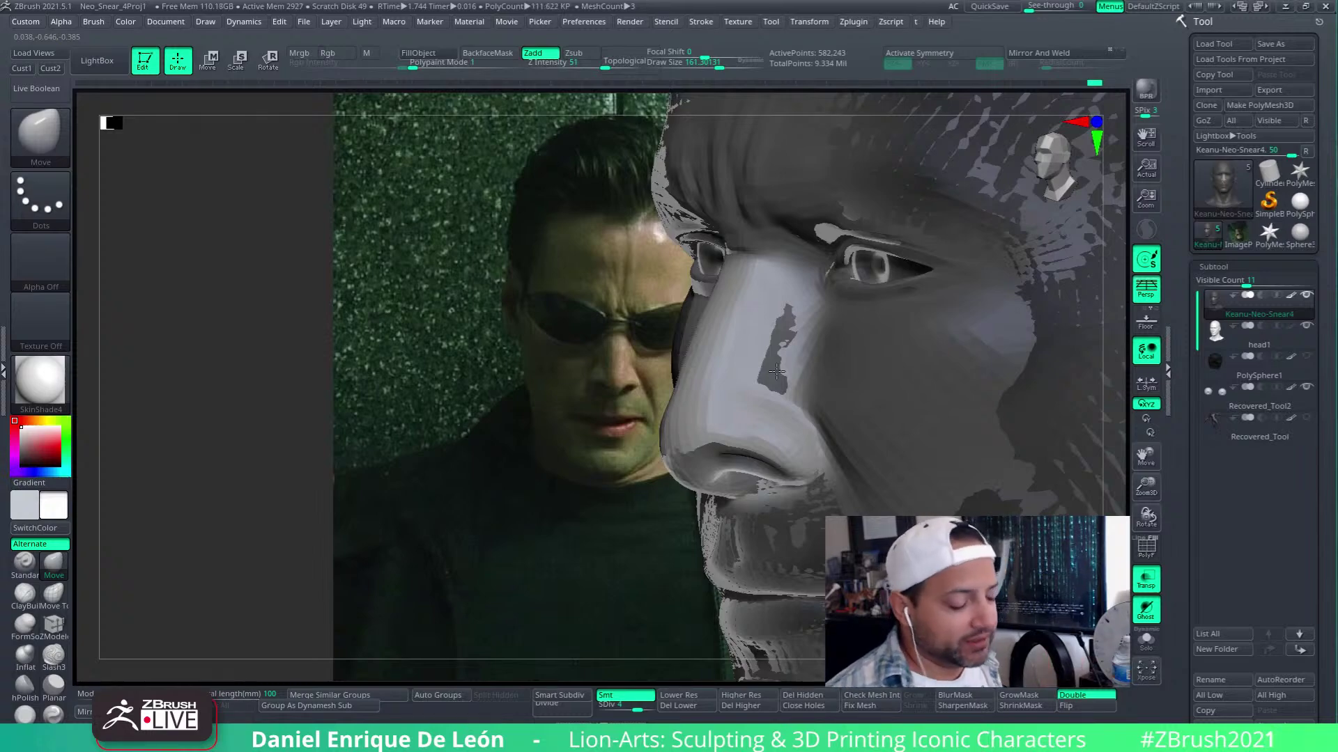
mouse_move(766, 383)
right_down()
mouse_move(801, 398)
mouse_move(791, 352)
mouse_move(811, 361)
mouse_move(800, 385)
mouse_move(830, 404)
mouse_move(910, 404)
right_up()
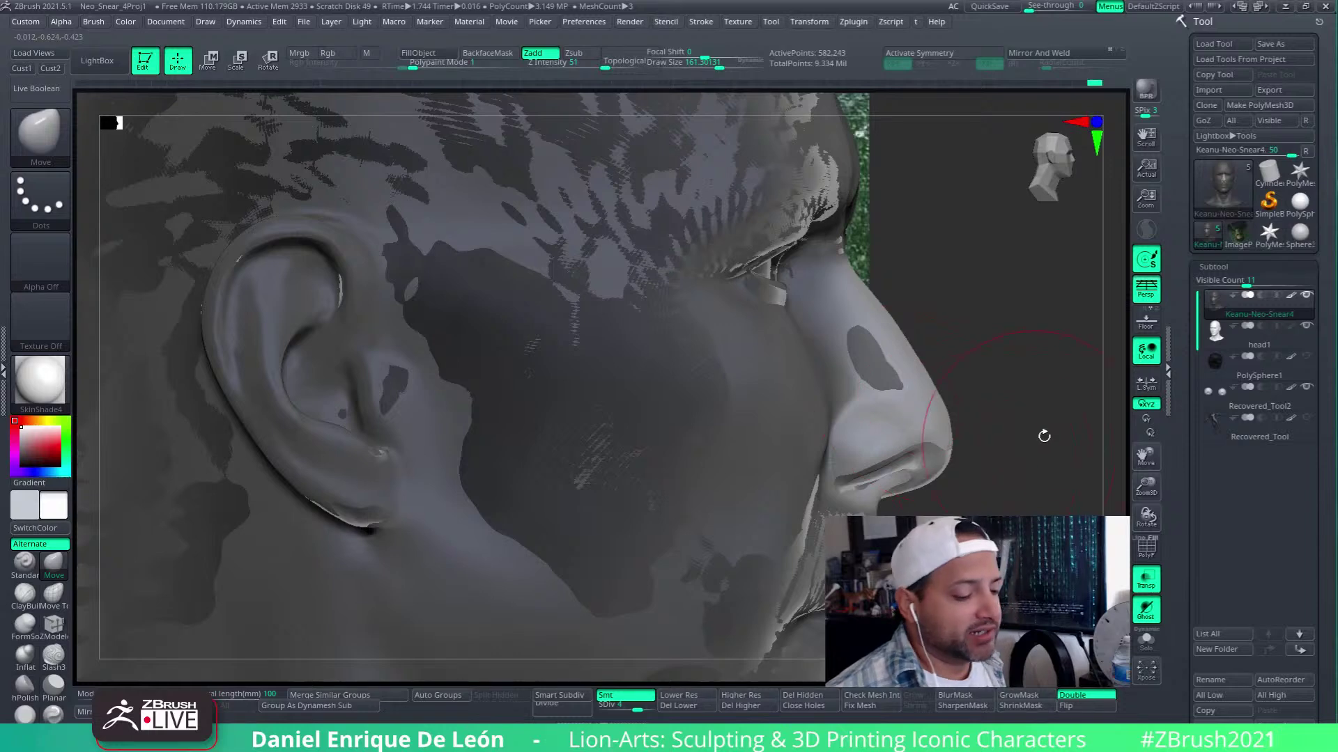
mouse_move(1043, 436)
right_down()
mouse_move(890, 412)
mouse_move(906, 446)
mouse_move(1021, 449)
right_up()
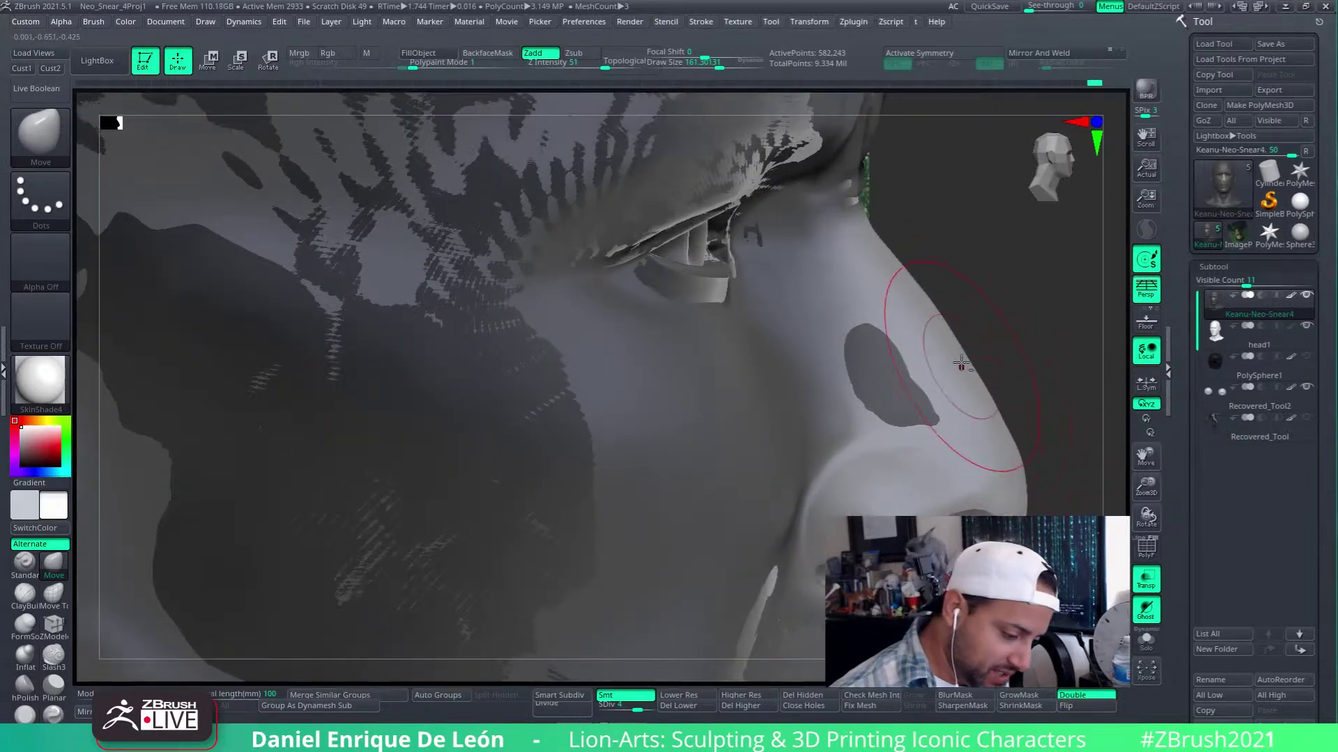
ctrl+right_drag(961, 363, 968, 289)
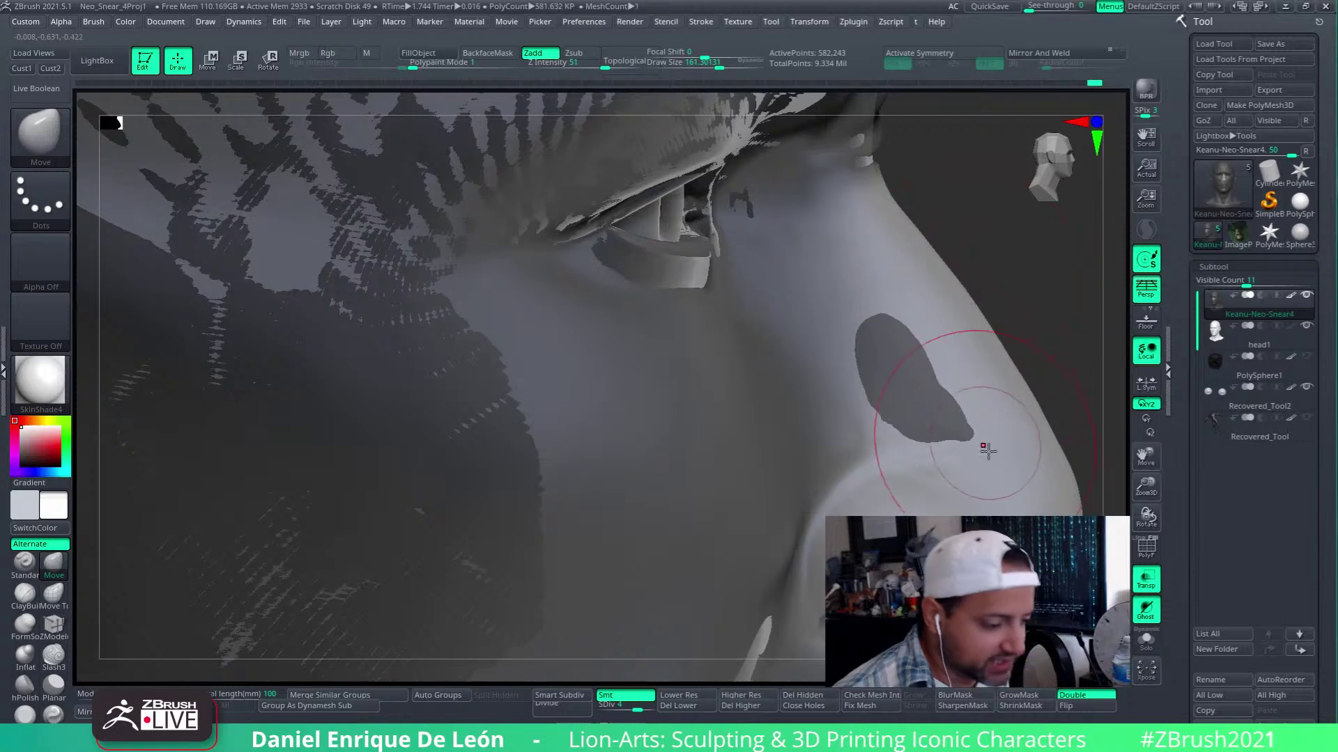
drag(976, 317, 974, 295)
right_drag(974, 295, 960, 300)
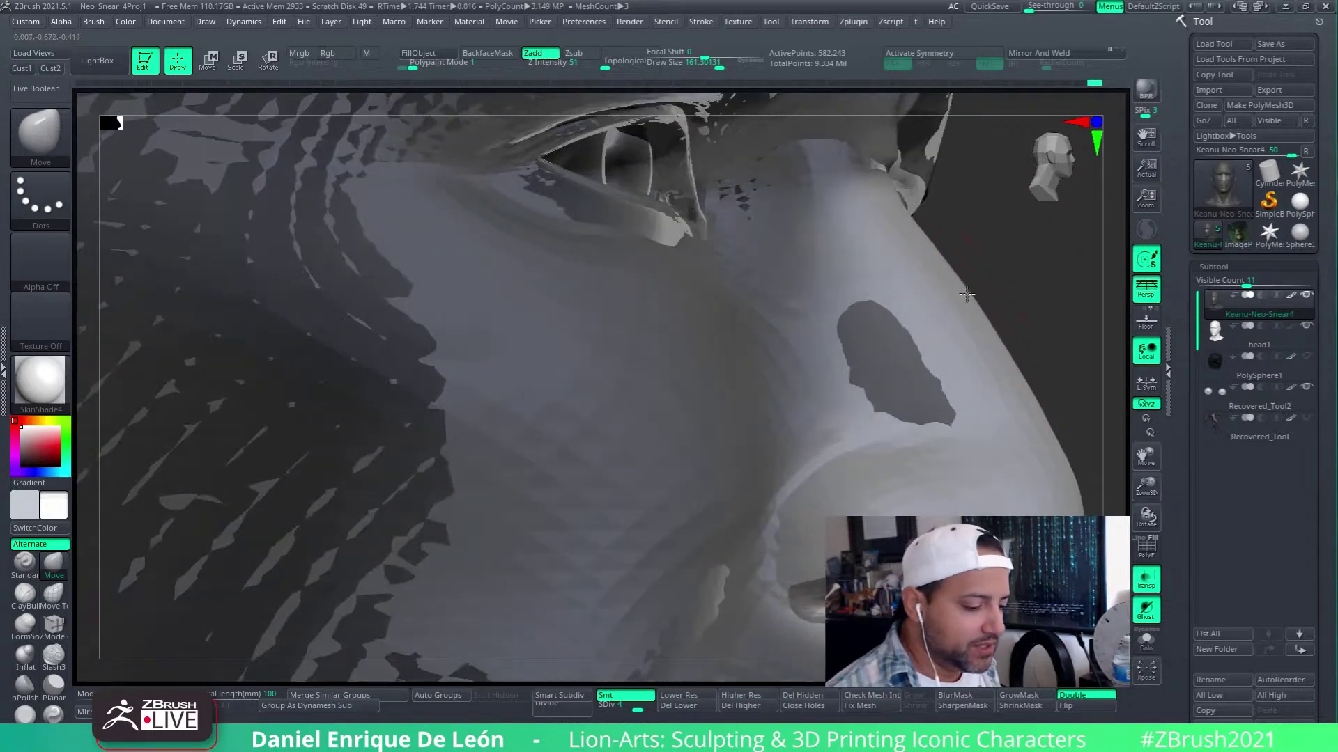
Smooth the side of the nose bridge next to the patch where the two heads overlap
mouse_move(911, 479)
alt+right_down()
mouse_move(918, 359)
mouse_move(926, 466)
alt+right_up()
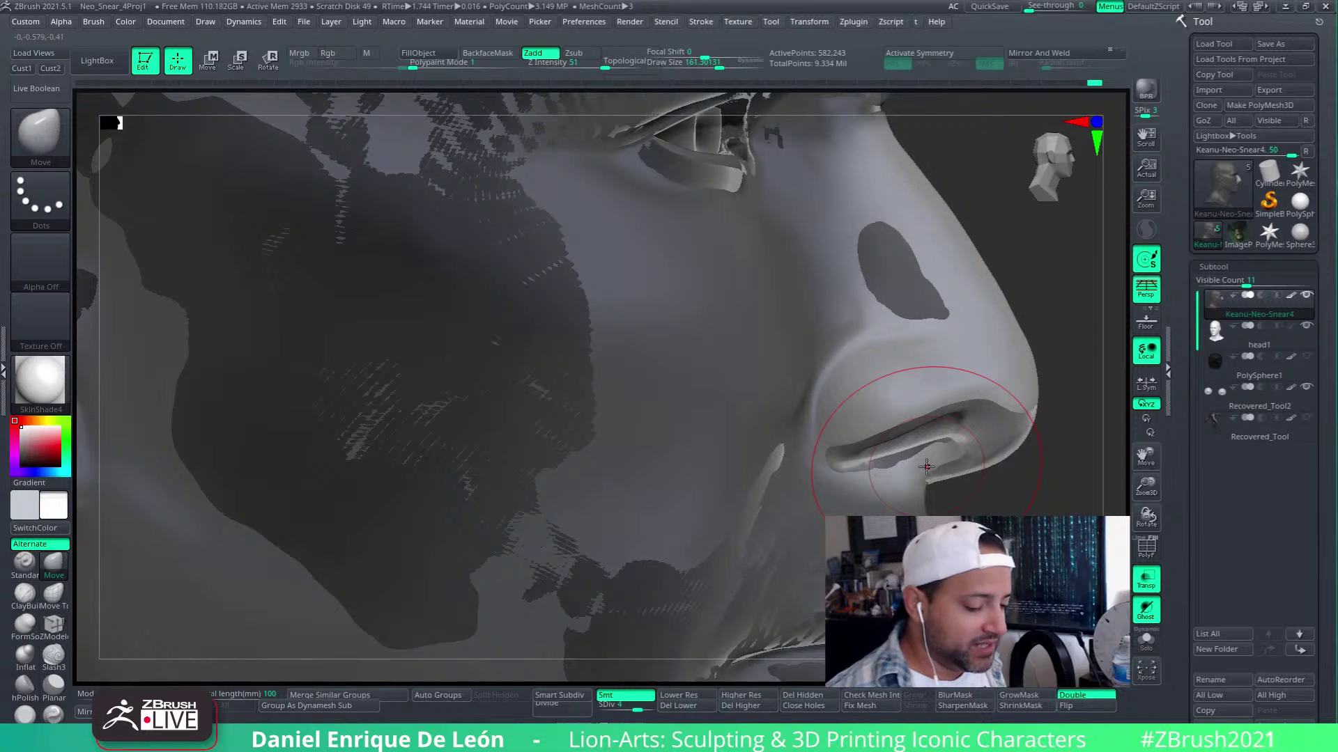
mouse_move(899, 349)
right_down()
mouse_move(822, 395)
mouse_move(904, 376)
mouse_move(875, 354)
mouse_move(911, 442)
mouse_move(863, 415)
right_up()
mouse_move(864, 415)
shift+mouse_down()
mouse_move(850, 337)
mouse_move(873, 365)
shift+mouse_up()
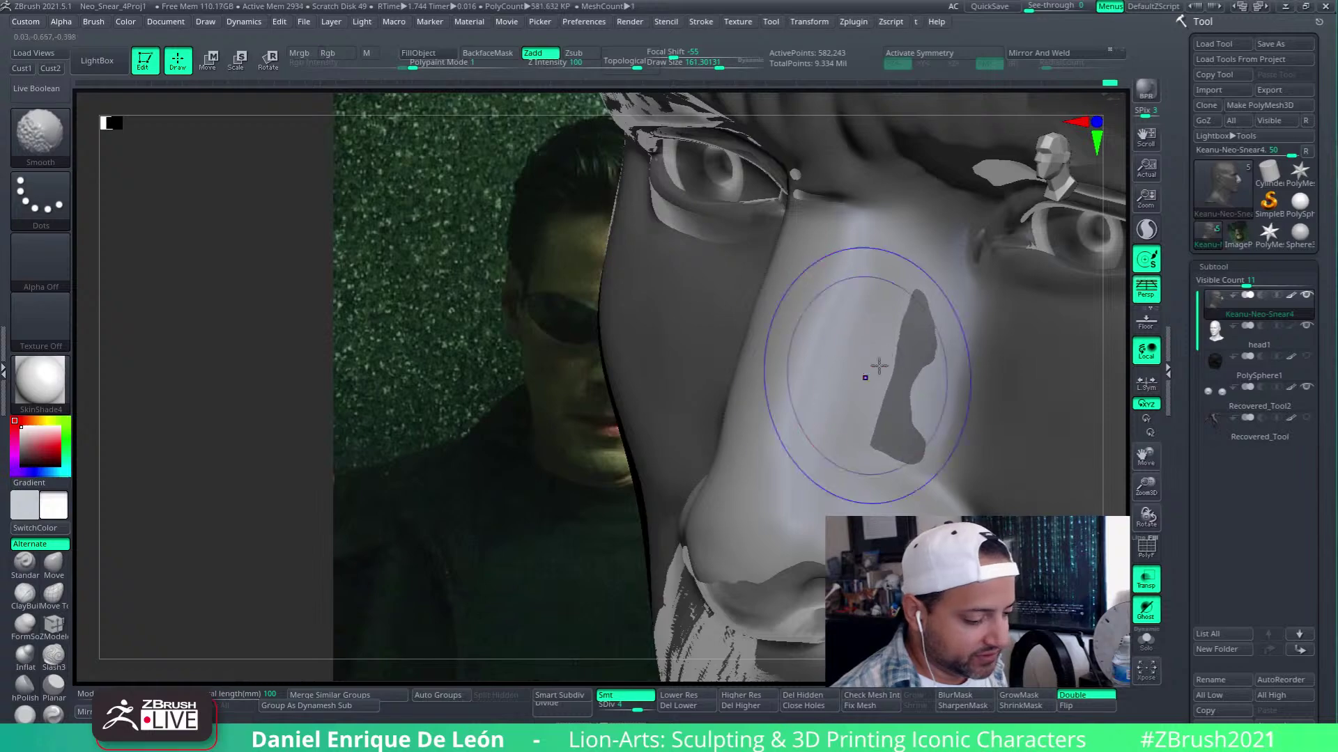
Reshape the nostril's inner wall and the rim next to the columella from below with the Move brush
mouse_move(873, 365)
right_down()
mouse_move(861, 428)
mouse_move(906, 449)
mouse_move(864, 381)
mouse_move(871, 393)
mouse_move(888, 382)
mouse_move(842, 418)
mouse_move(859, 444)
mouse_move(716, 444)
right_up()
drag(716, 444, 705, 438)
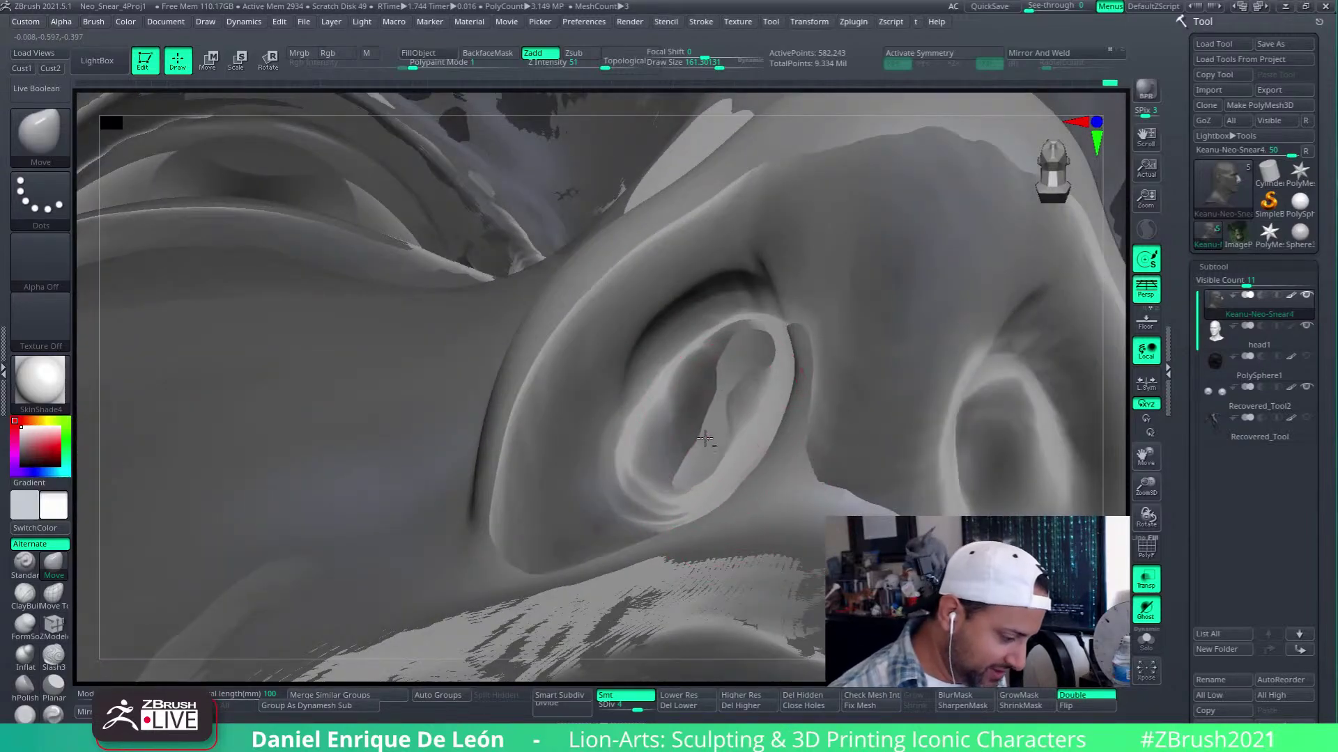
mouse_move(751, 366)
ctrl+right_down()
mouse_move(862, 364)
mouse_move(910, 460)
mouse_move(874, 411)
mouse_move(903, 348)
mouse_move(805, 437)
ctrl+right_up()
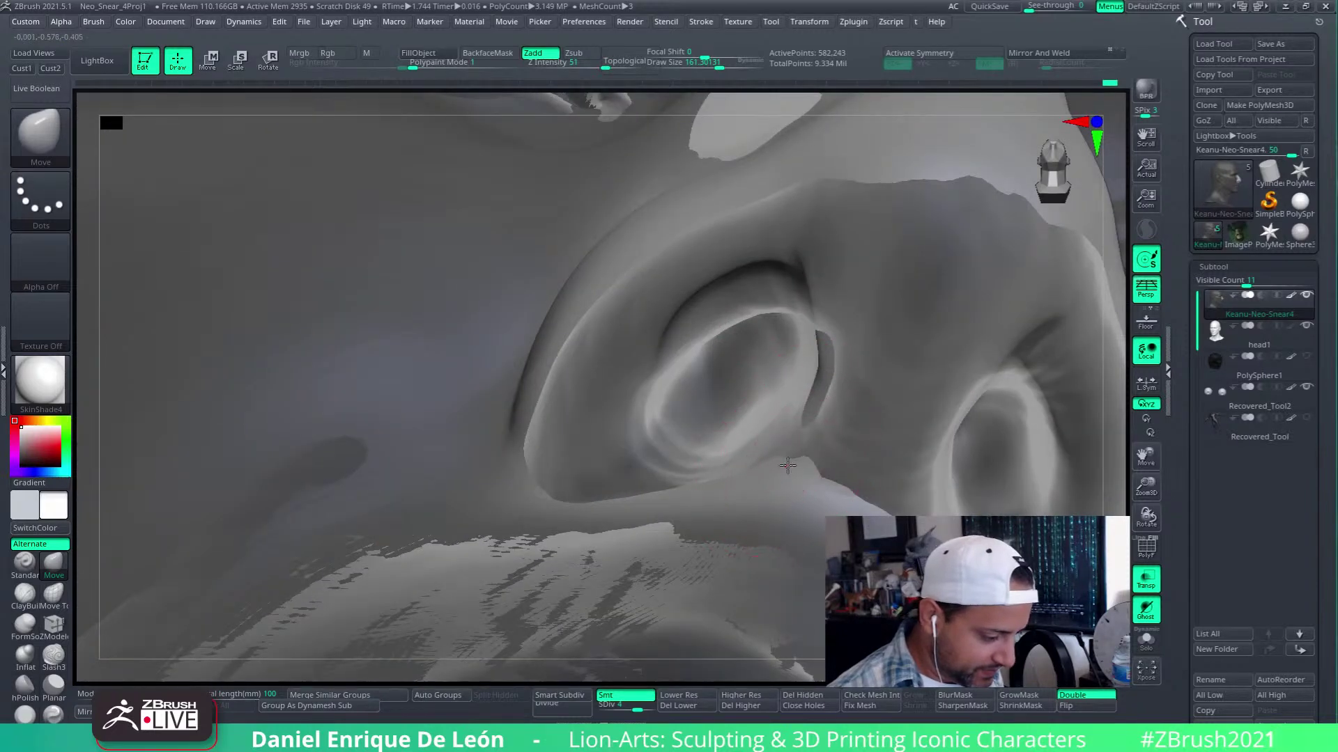
drag(823, 383, 828, 353)
mouse_move(828, 354)
right_down()
mouse_move(902, 409)
mouse_move(930, 405)
mouse_move(899, 488)
mouse_move(902, 573)
mouse_move(826, 547)
mouse_move(802, 516)
right_up()
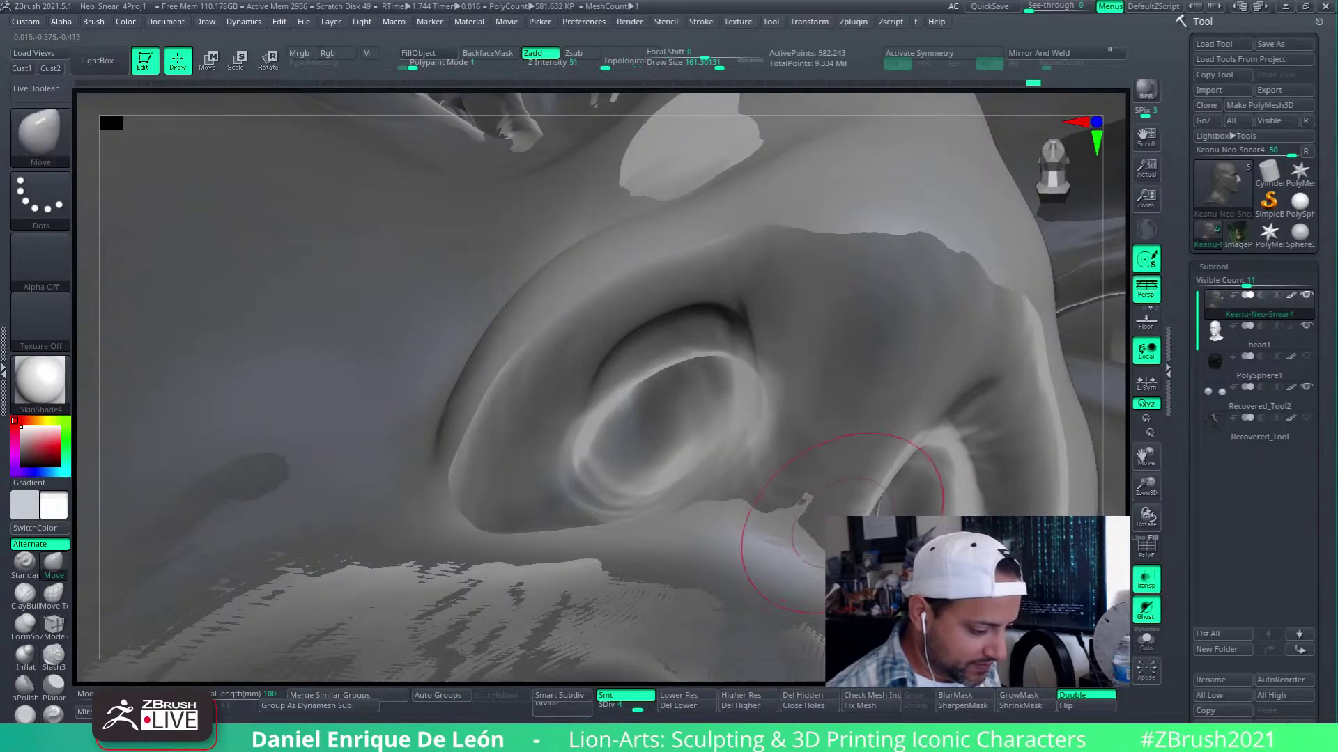
Adjust the front edge of the nose tip above the nostril with the Move brush to match the overlapping head
mouse_move(834, 509)
right_down()
mouse_move(851, 527)
mouse_move(846, 435)
mouse_move(896, 373)
mouse_move(839, 363)
mouse_move(837, 463)
right_up()
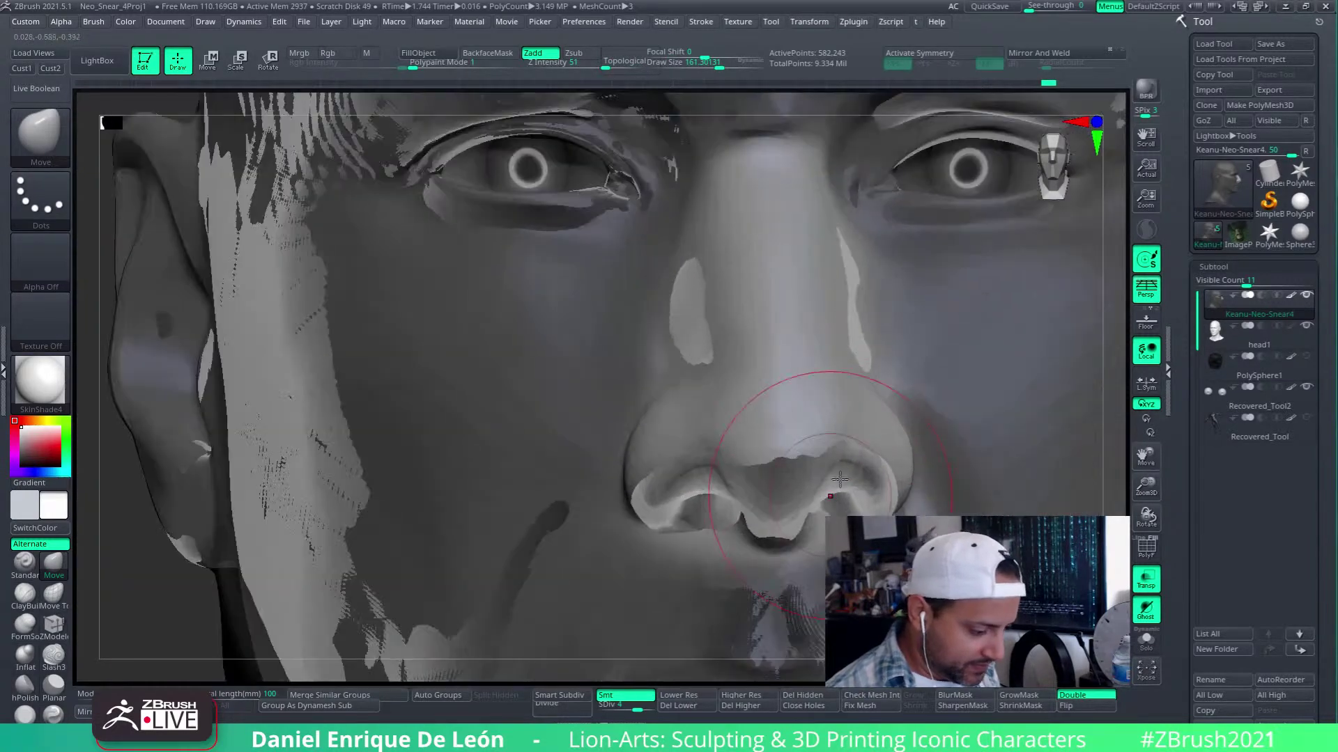
drag(852, 454, 847, 447)
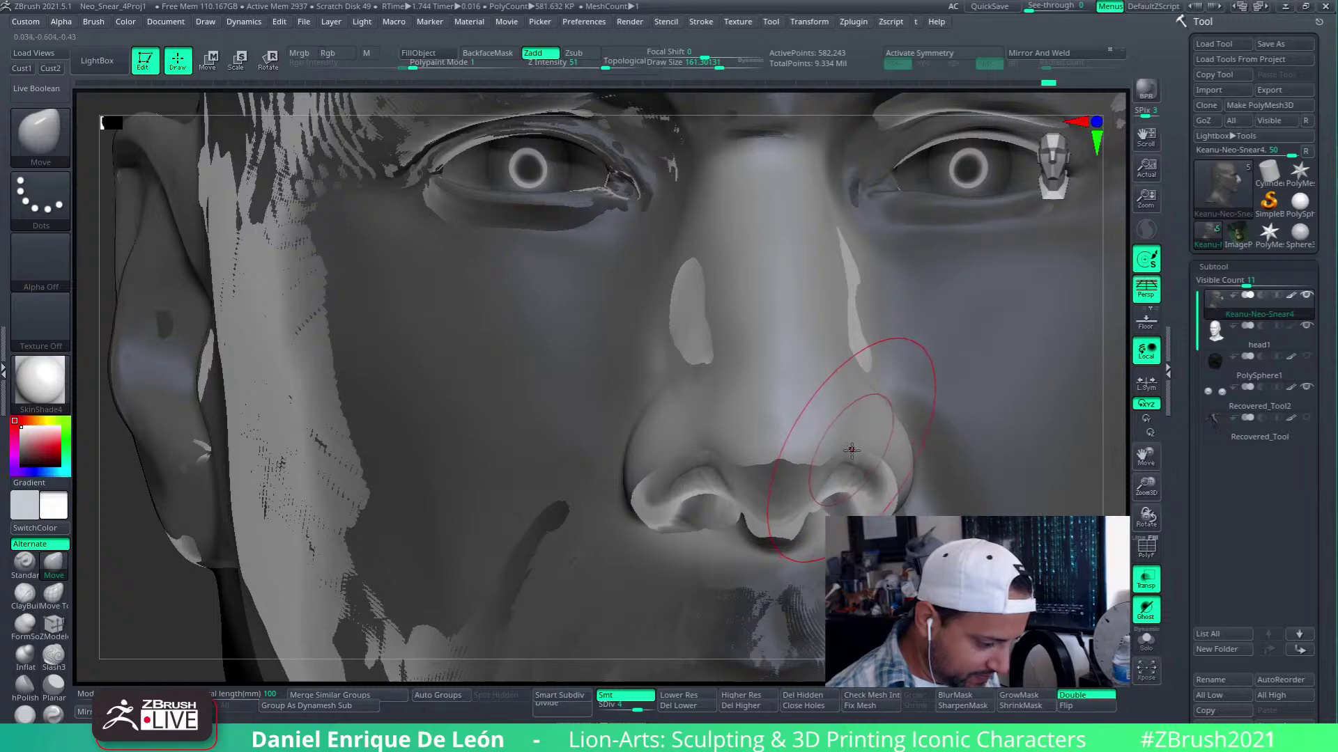
mouse_move(849, 448)
ctrl+right_down()
mouse_move(821, 407)
mouse_move(745, 418)
ctrl+right_up()
ctrl+right_drag(813, 447, 822, 481)
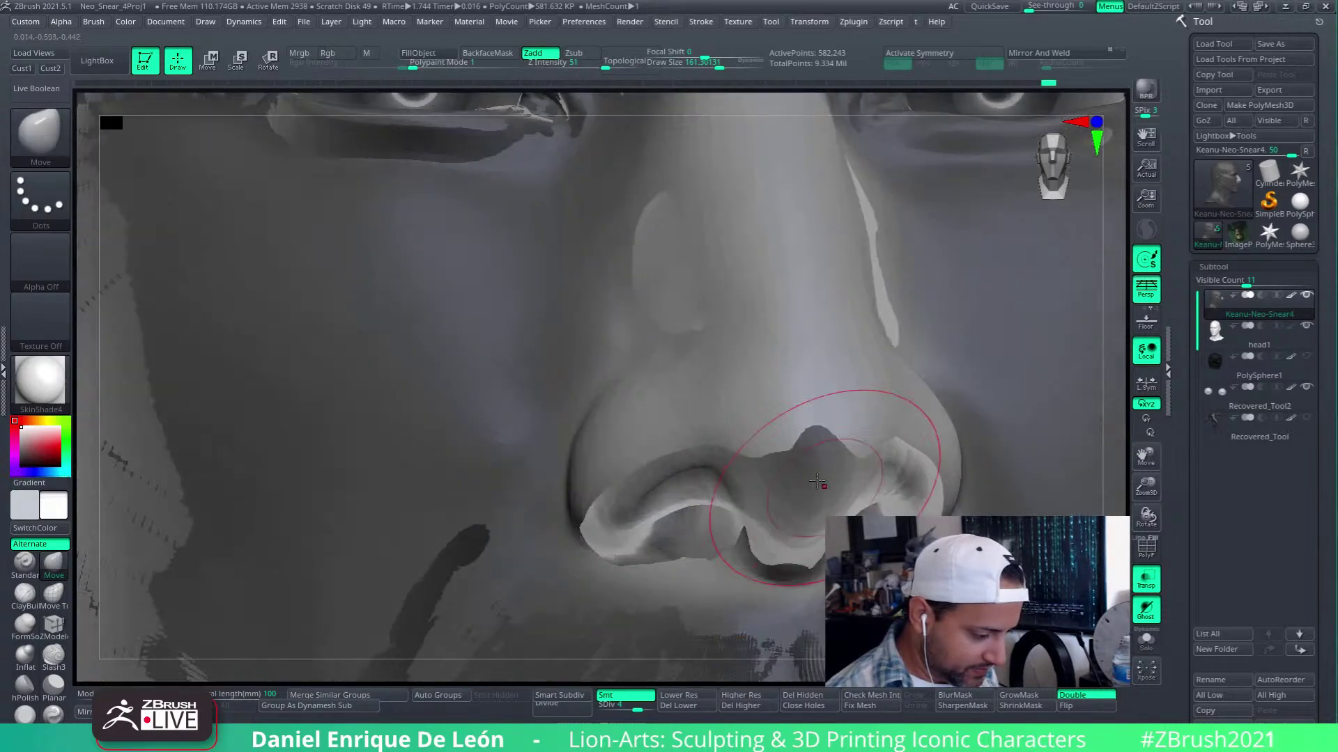
Restore the saved front reference view, turn off Ghost and transparency, and isolate the active head with Solo
right_drag(801, 418, 829, 356)
click(27, 69)
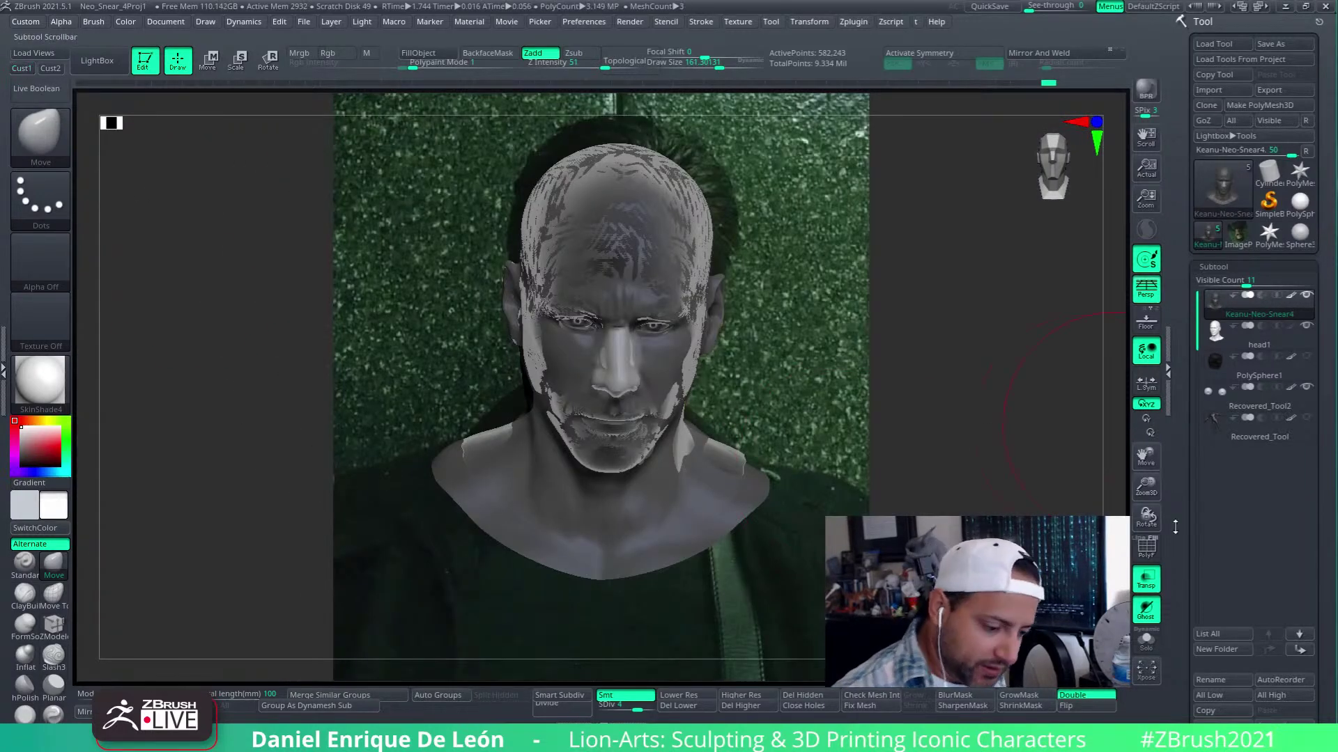
click(1146, 610)
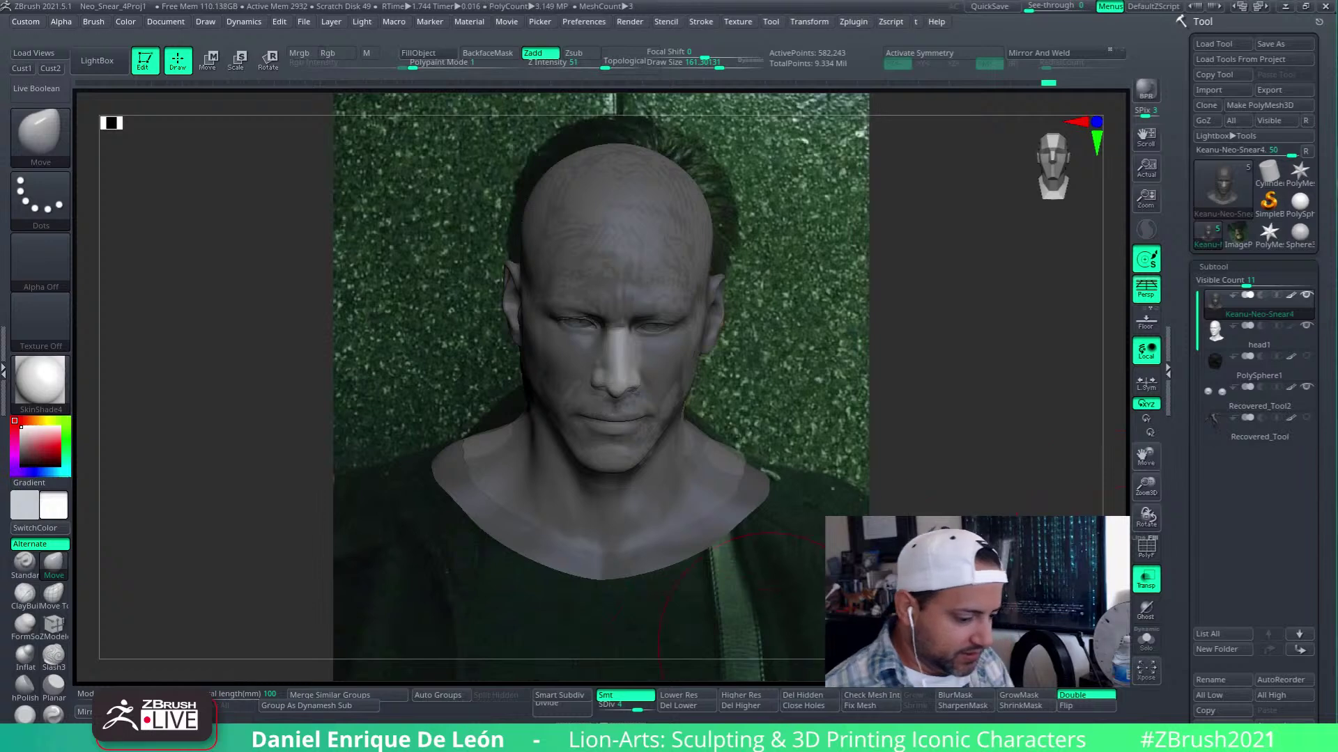
click(1146, 580)
click(1146, 641)
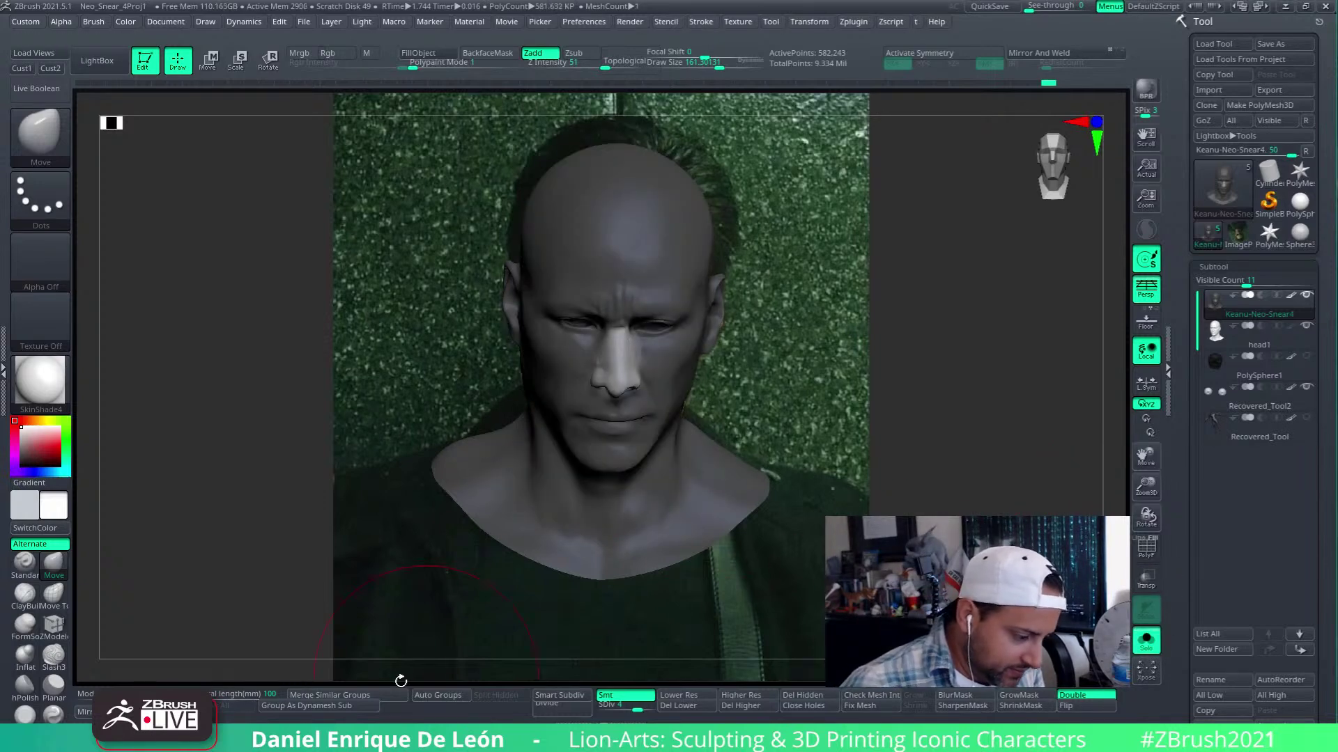
Fade the model's opacity to compare the face with the reference photo, and set it back to 100
drag(139, 694, 170, 694)
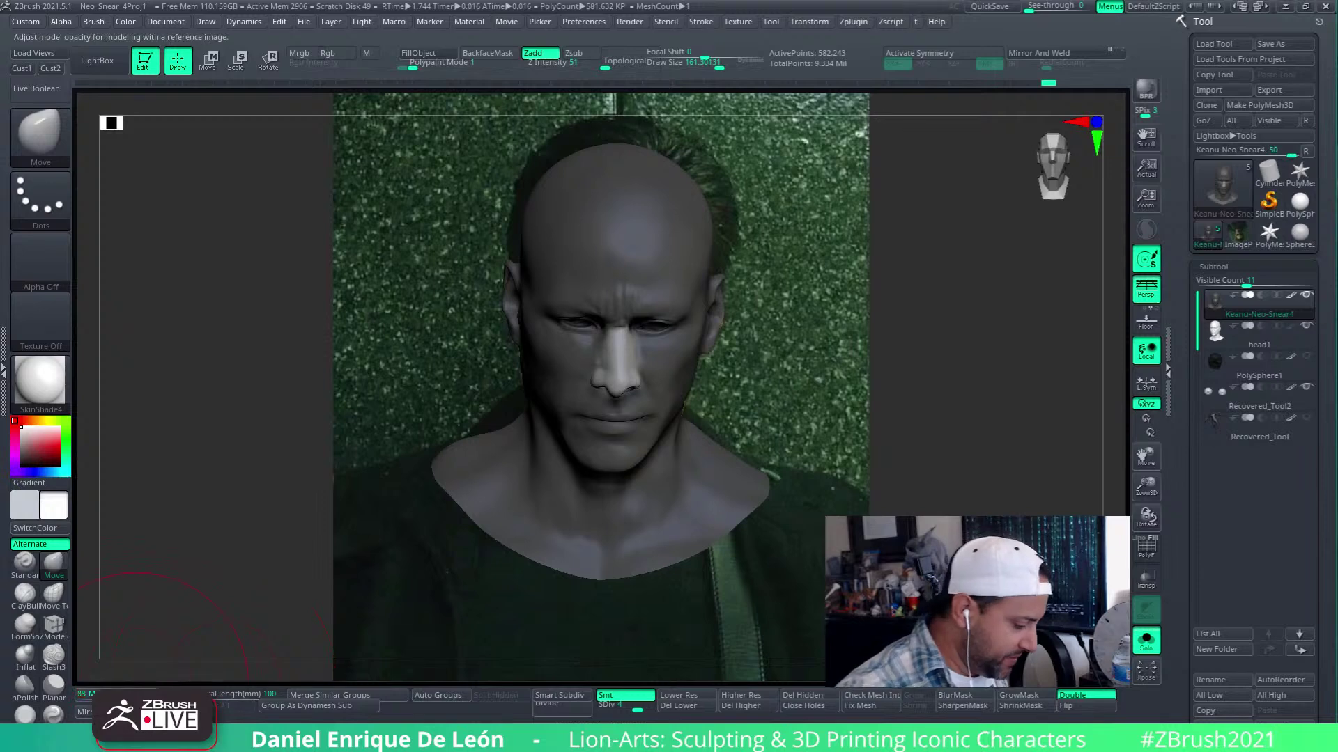
drag(170, 694, 107, 681)
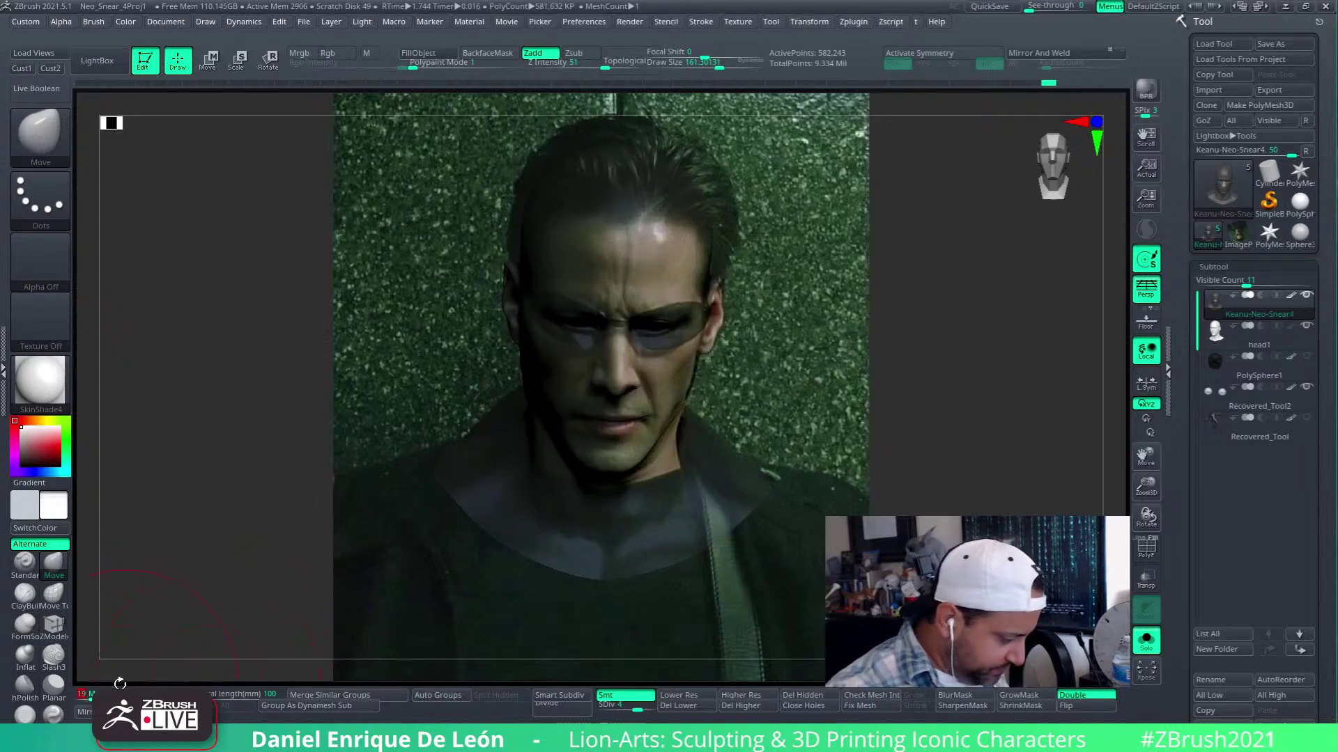
text(100)
key(Return)
Set the Move brush's draw size to about 89 and examine the isolated nose from the front and from below
mouse_move(599, 397)
alt+right_down()
mouse_move(712, 513)
mouse_move(738, 637)
alt+right_up()
drag(719, 65, 709, 65)
right_drag(680, 269, 645, 380)
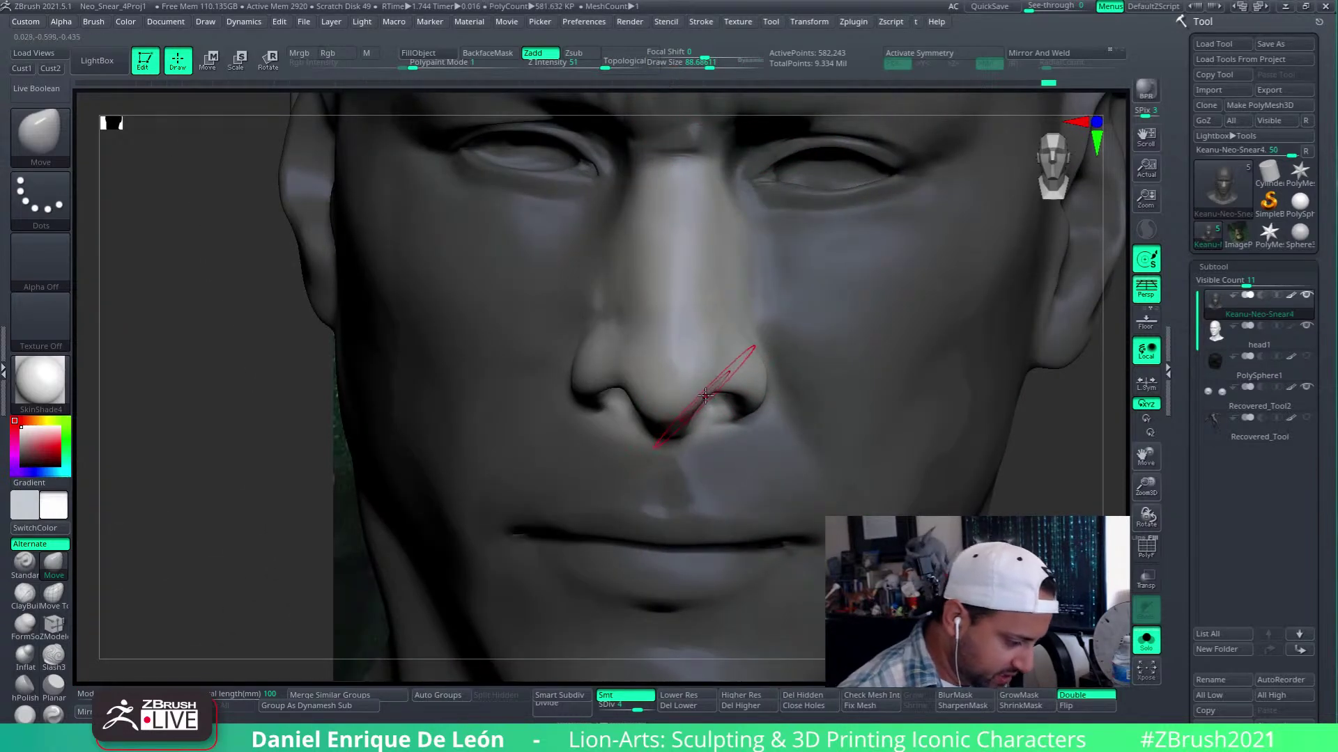
right_drag(725, 391, 771, 314)
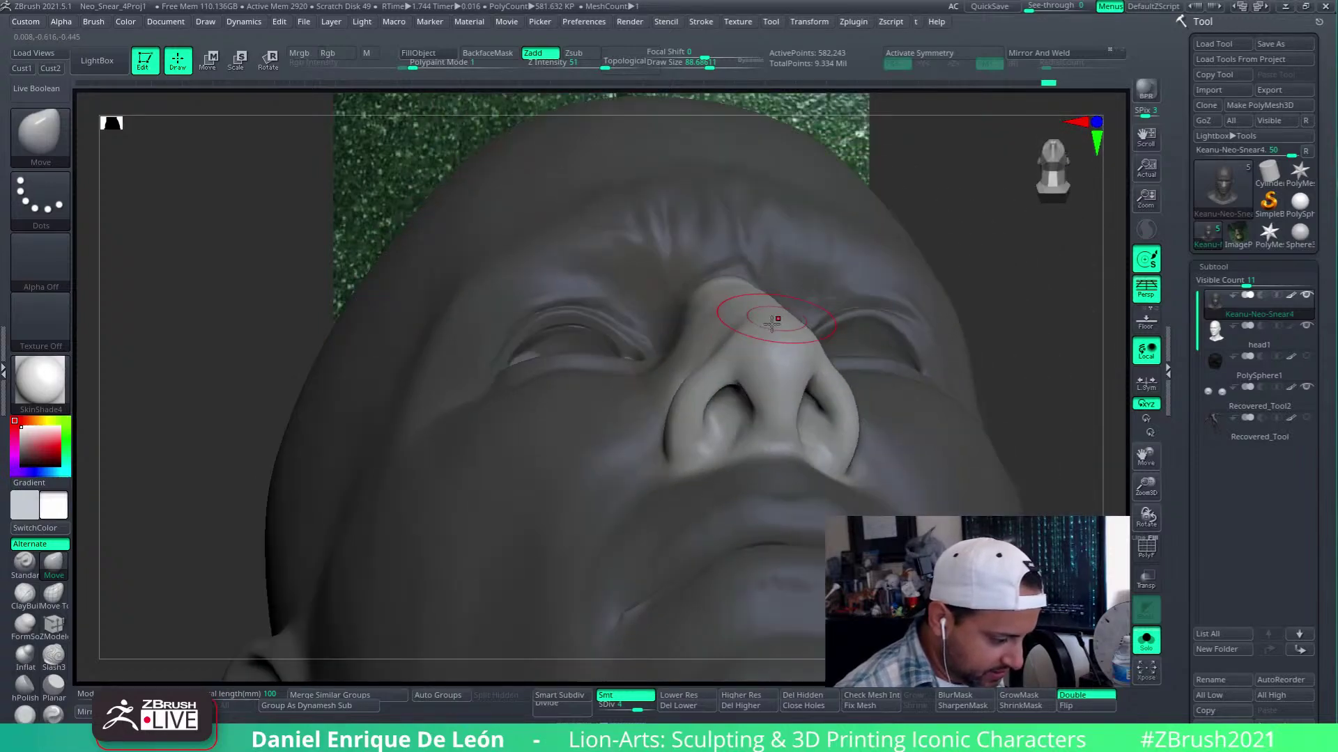
Turn Solo off and transparency back on, and examine the nose and nostrils against the overlapping head
click(1148, 642)
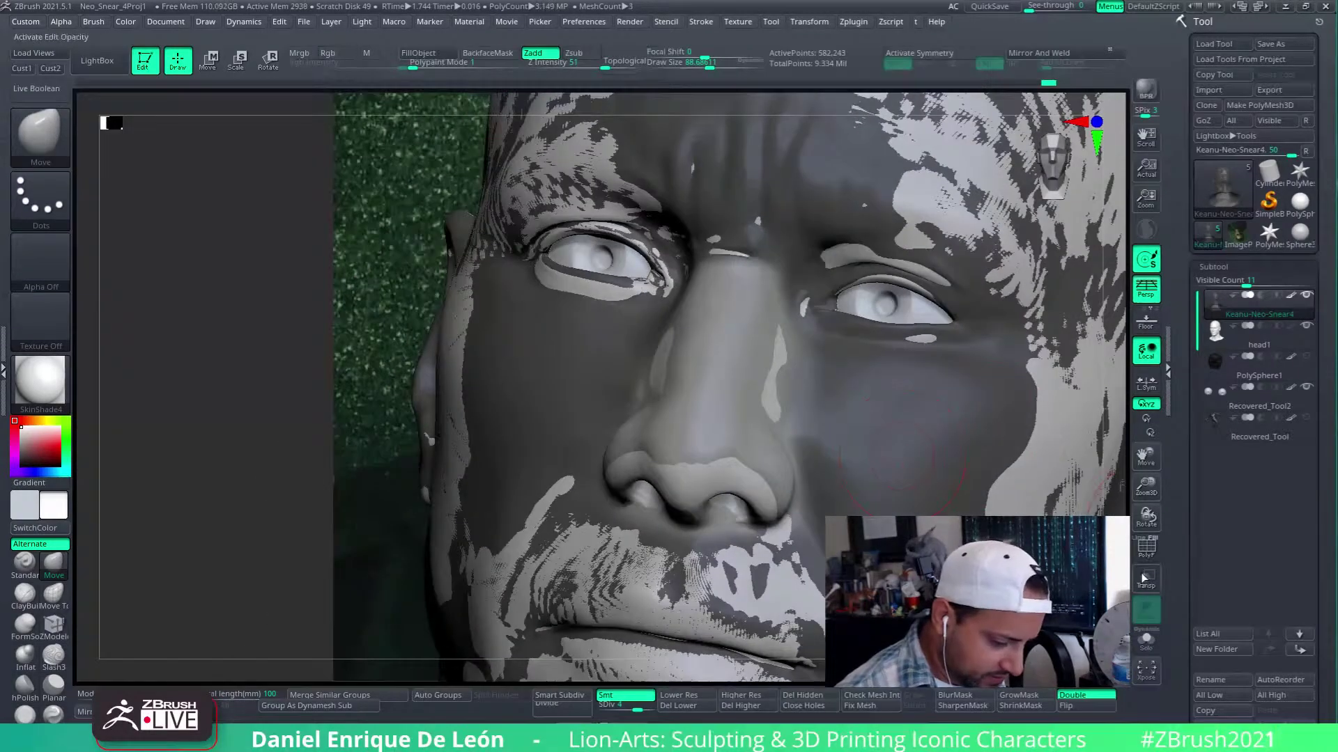
click(1144, 578)
mouse_move(773, 390)
right_down()
mouse_move(714, 376)
mouse_move(752, 433)
mouse_move(792, 412)
mouse_move(787, 383)
mouse_move(814, 471)
right_up()
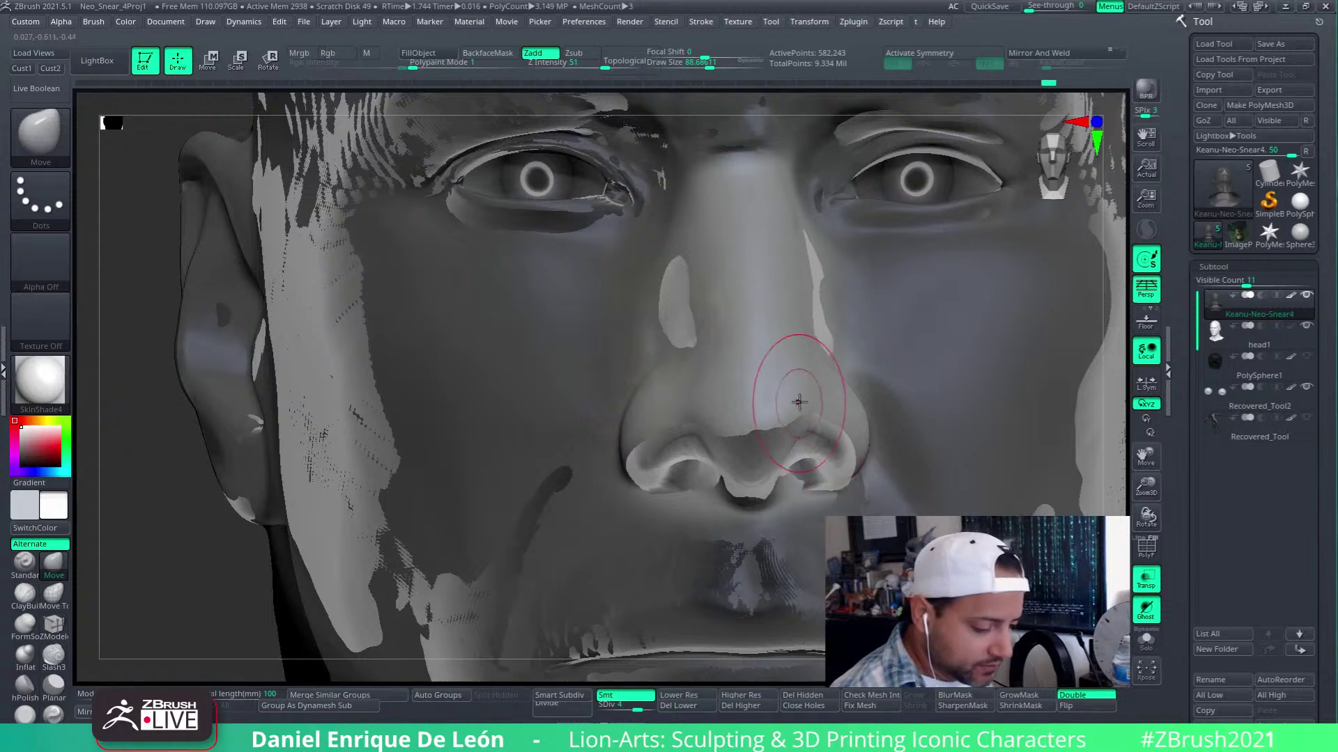
mouse_move(799, 402)
right_down()
mouse_move(794, 379)
mouse_move(806, 433)
mouse_move(813, 388)
mouse_move(808, 512)
mouse_move(819, 461)
right_up()
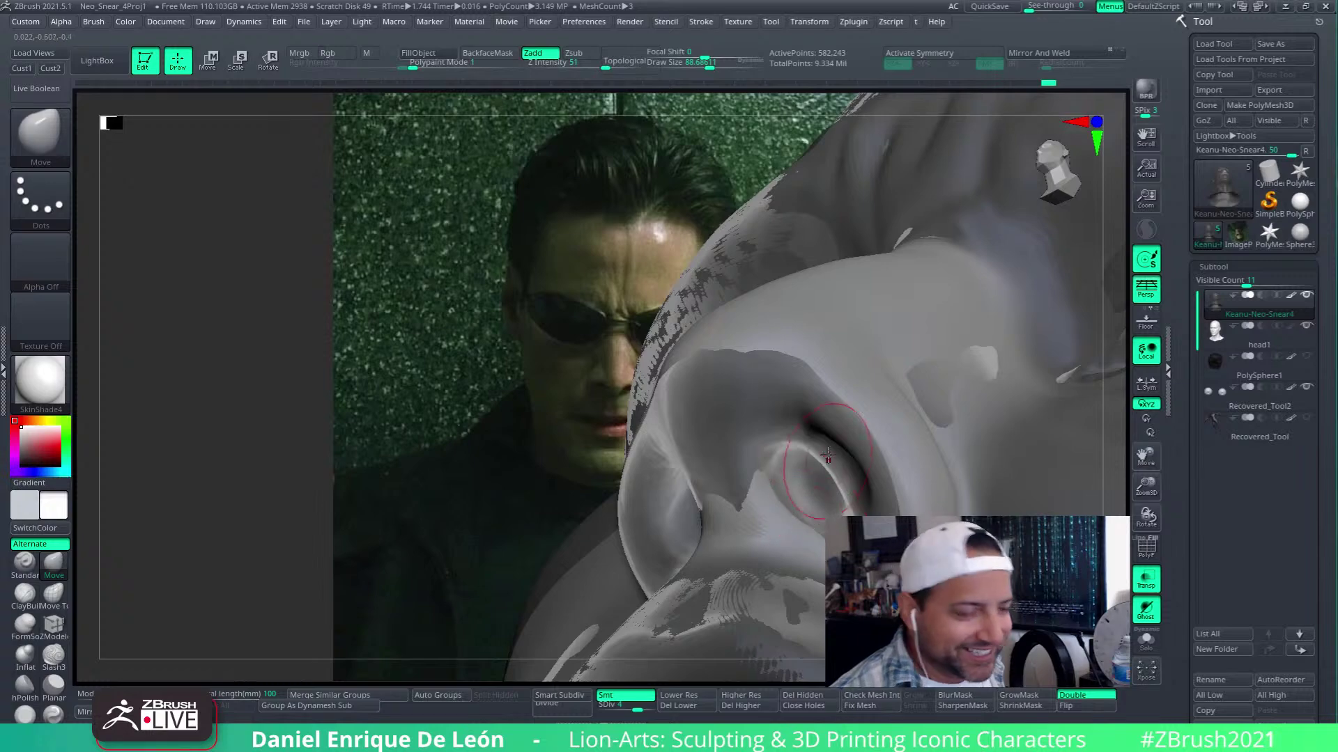
mouse_move(769, 550)
right_down()
mouse_move(768, 490)
mouse_move(802, 550)
mouse_move(821, 553)
mouse_move(825, 456)
right_up()
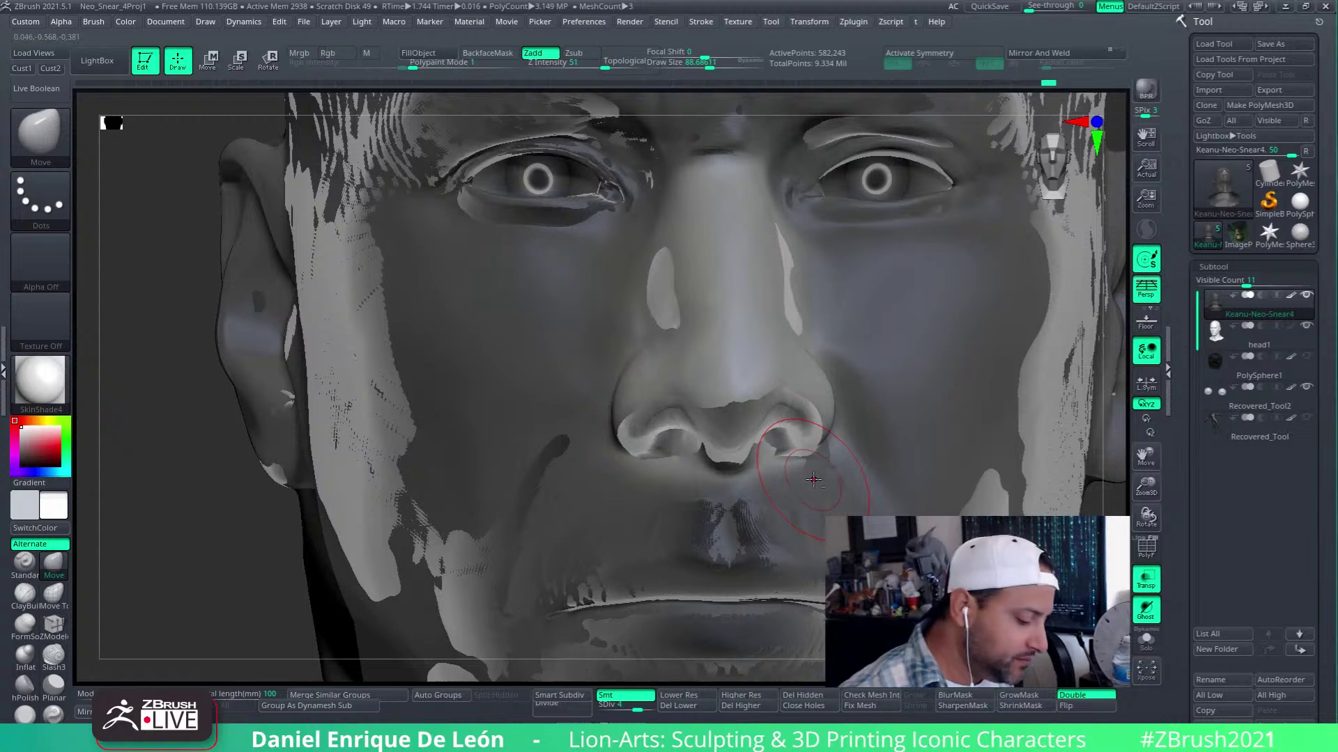
right_drag(845, 431, 812, 468)
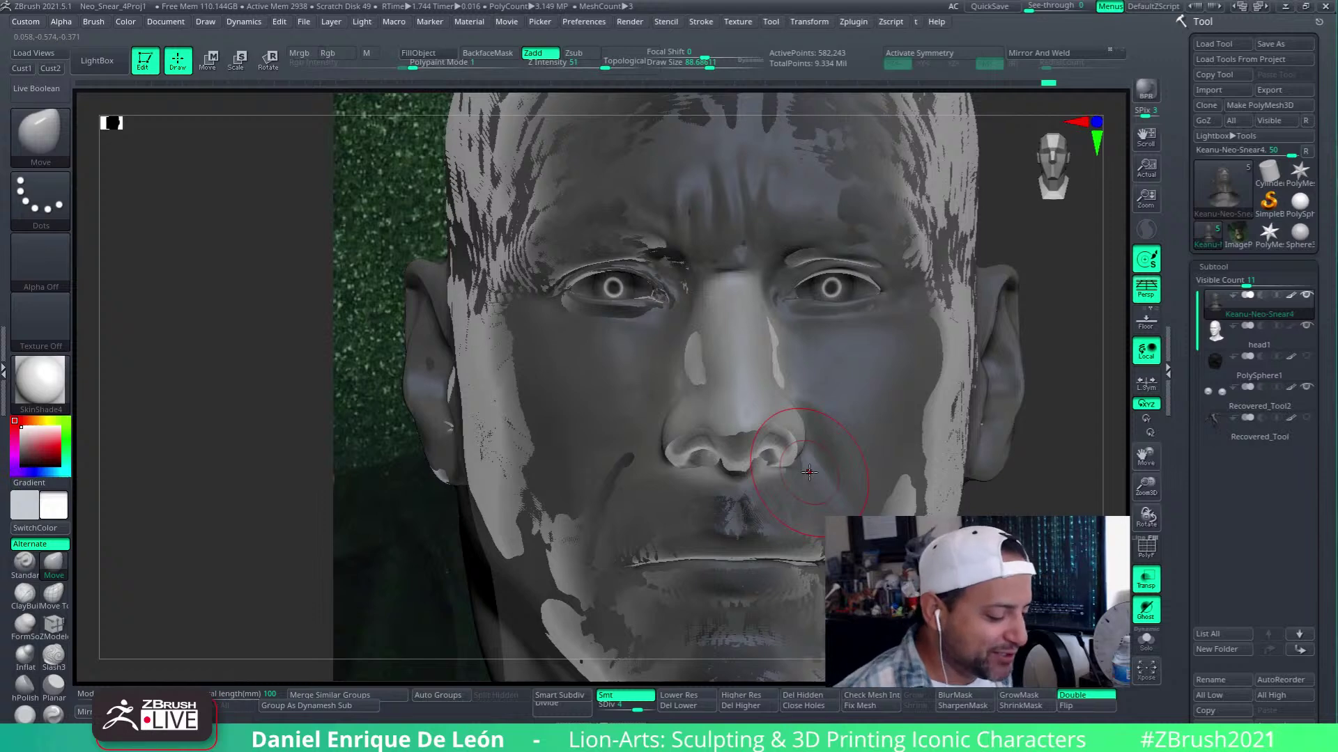
Raise the Move brush's draw size to about 244 and invert the mask so the nose is protected and the face is editable
mouse_move(809, 473)
right_down()
mouse_move(895, 388)
mouse_move(882, 430)
mouse_move(946, 335)
mouse_move(1123, 385)
mouse_move(1007, 425)
right_up()
click(718, 66)
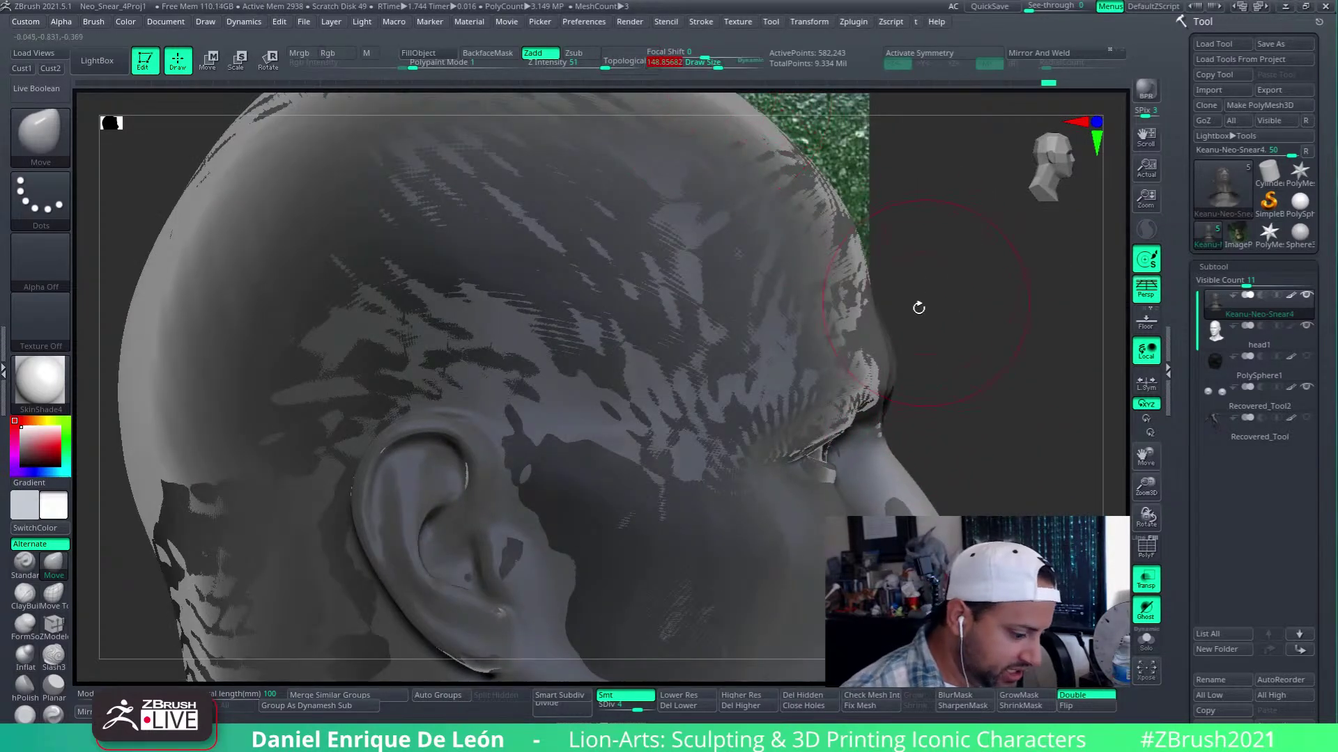
right_drag(918, 308, 910, 328)
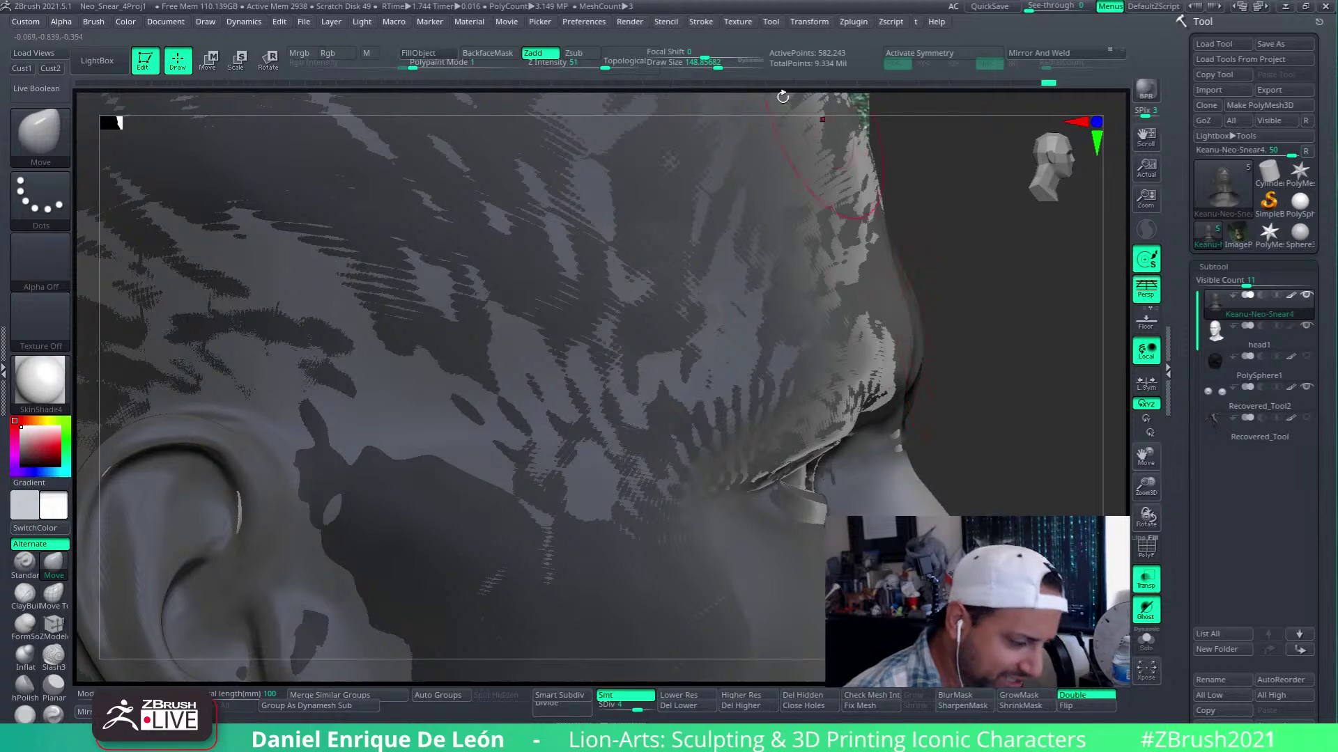
click(727, 67)
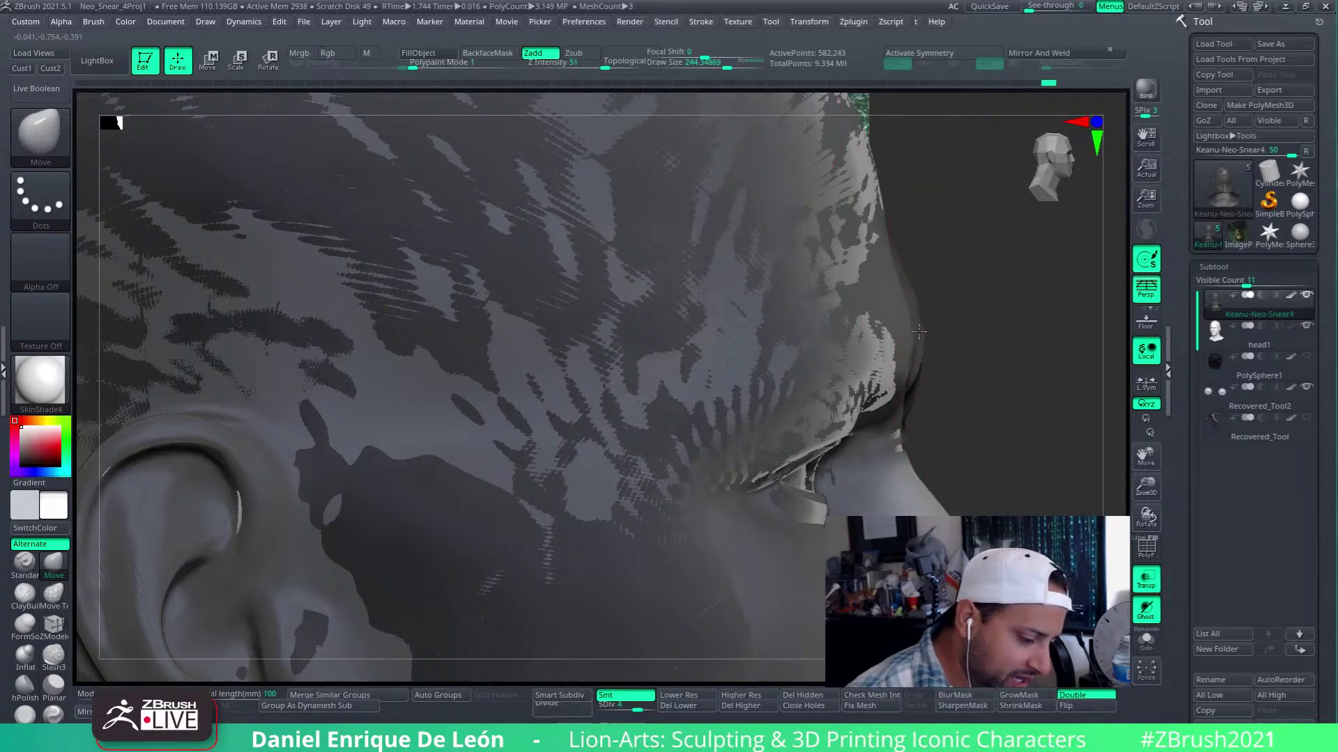
ctrl+drag(992, 346, 1007, 364)
mouse_move(933, 314)
mouse_down()
mouse_move(904, 347)
mouse_move(958, 297)
mouse_up()
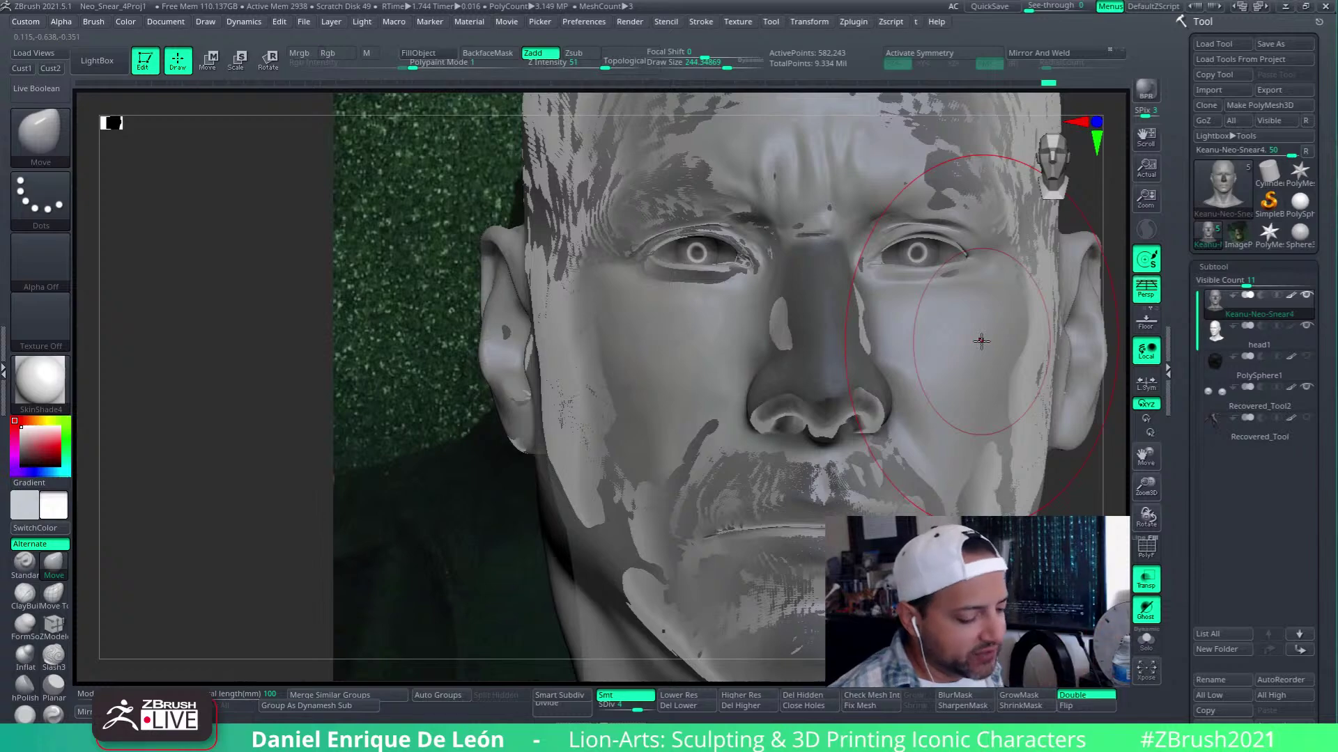
Examine the face and ear against the overlapping head, and invert the mask so the nose is protected and the head stays editable
mouse_move(923, 388)
right_down()
mouse_move(874, 376)
mouse_move(833, 406)
mouse_move(827, 387)
right_up()
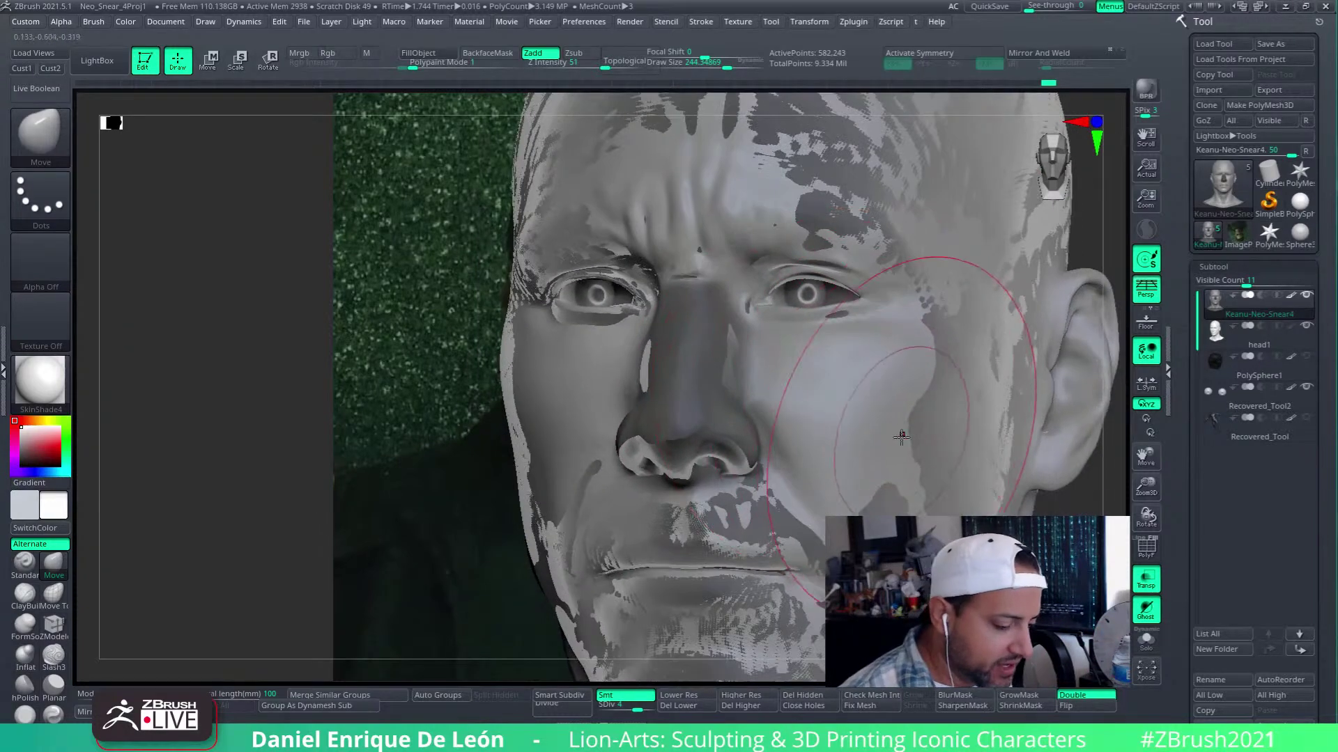
mouse_move(901, 437)
right_down()
mouse_move(933, 446)
mouse_move(970, 487)
mouse_move(968, 460)
mouse_move(1000, 487)
mouse_move(976, 453)
right_up()
mouse_move(773, 433)
alt+right_down()
mouse_move(924, 427)
mouse_move(960, 459)
alt+right_up()
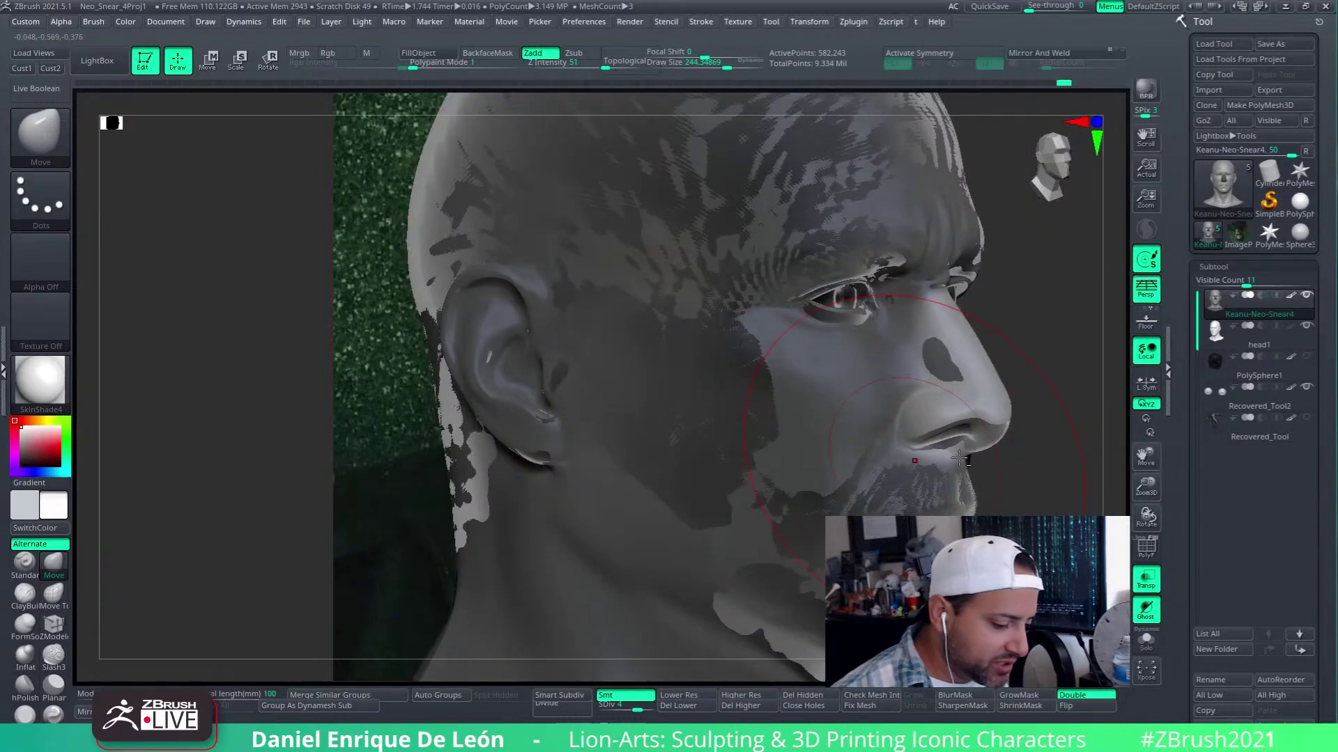
ctrl+click(1042, 486)
Reduce the Move brush's draw size to about 161 and pull the earlobe's lower edge to match the overlapping head
alt+right_drag(576, 399, 630, 343)
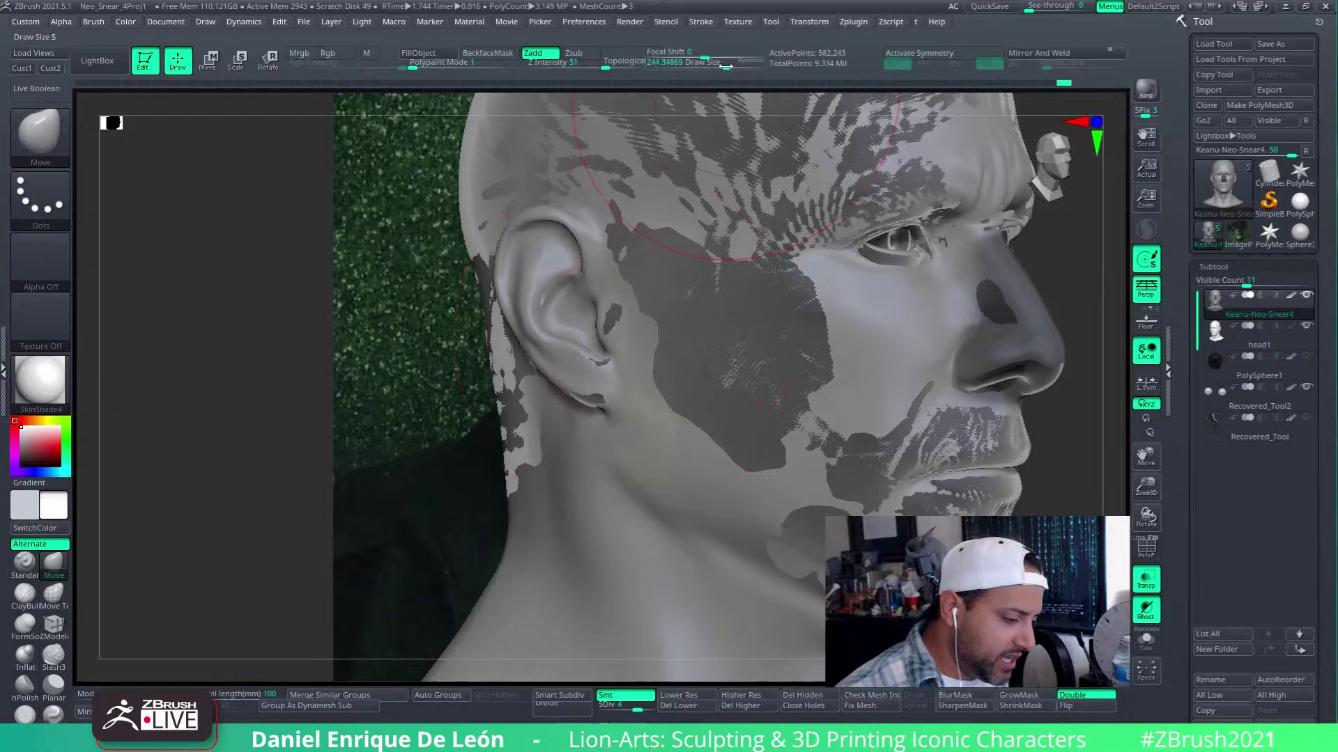
drag(725, 66, 718, 66)
mouse_move(606, 432)
ctrl+right_down()
mouse_move(636, 418)
mouse_move(572, 432)
ctrl+right_up()
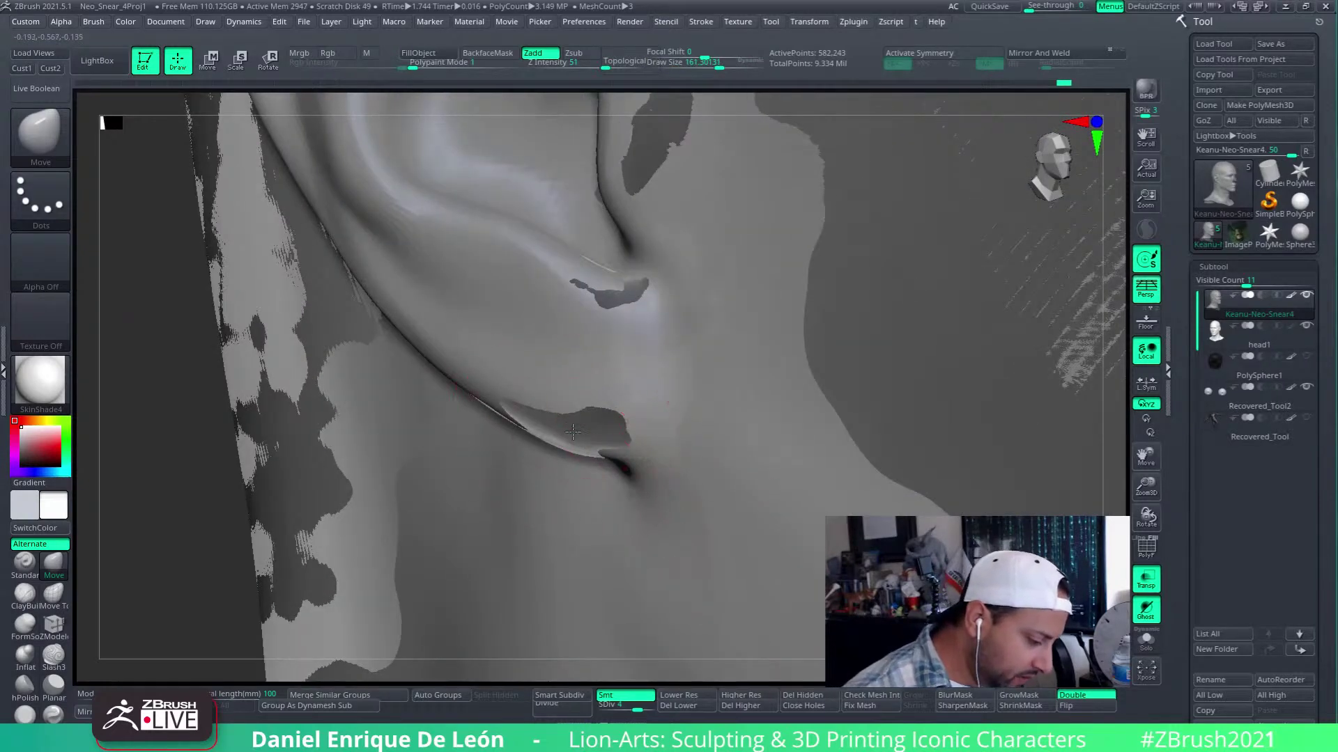
drag(572, 432, 603, 422)
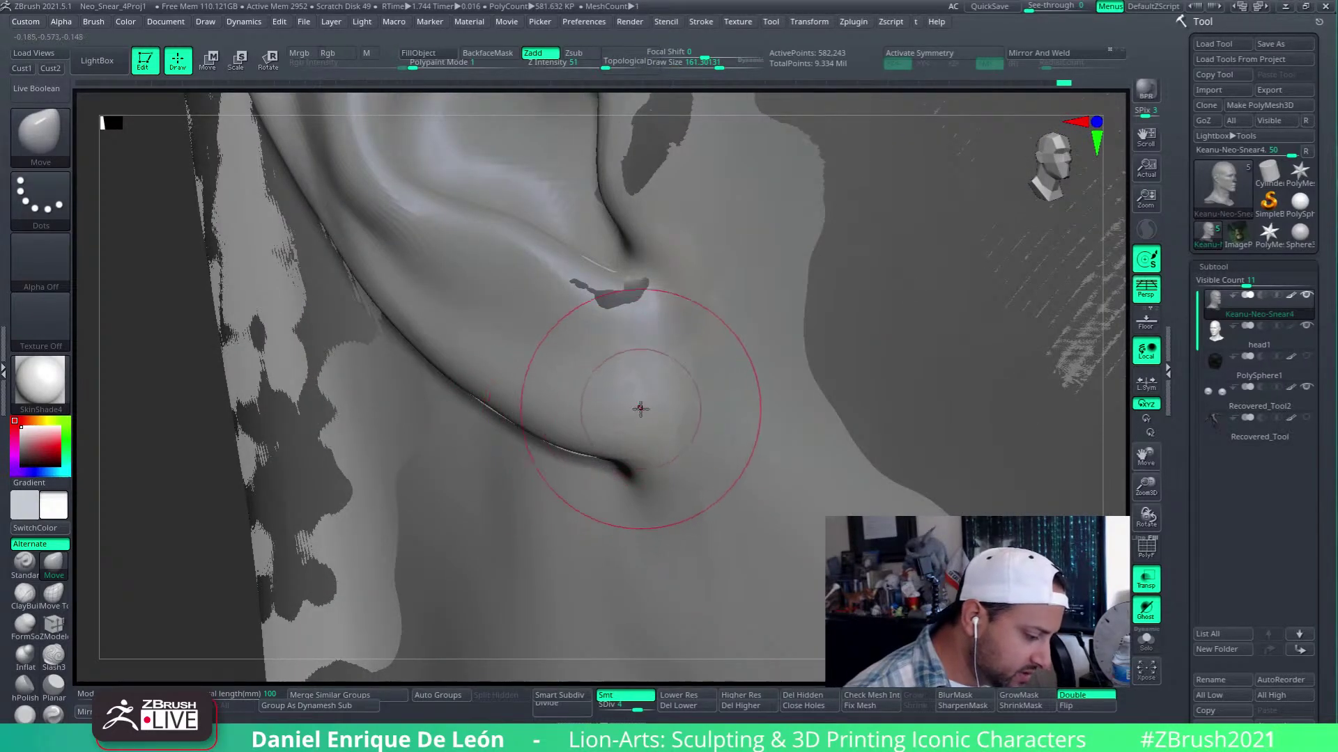
Reduce the draw size to about 106 and reshape the back of the earlobe to match the overlapping head
mouse_move(640, 409)
right_down()
mouse_move(663, 289)
mouse_move(808, 307)
mouse_move(771, 339)
mouse_move(699, 343)
right_up()
key(bracketleft)
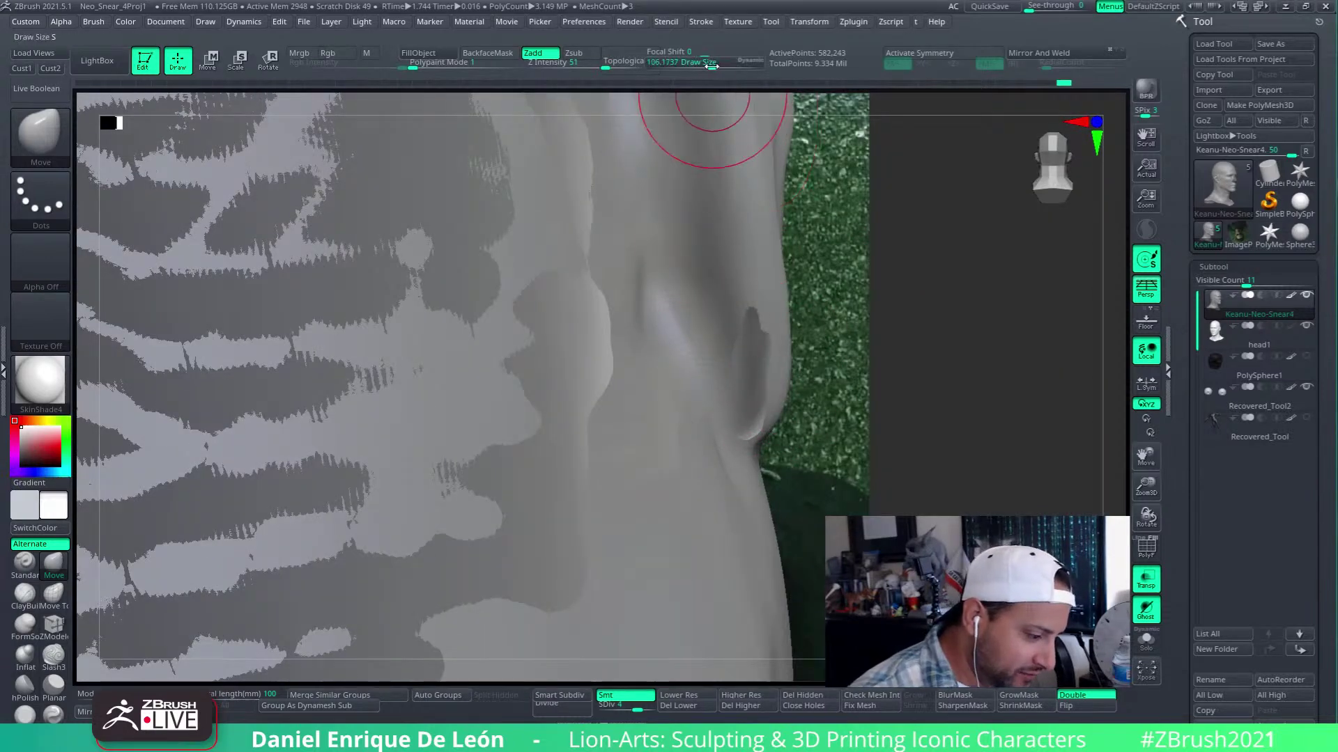
drag(752, 361, 752, 341)
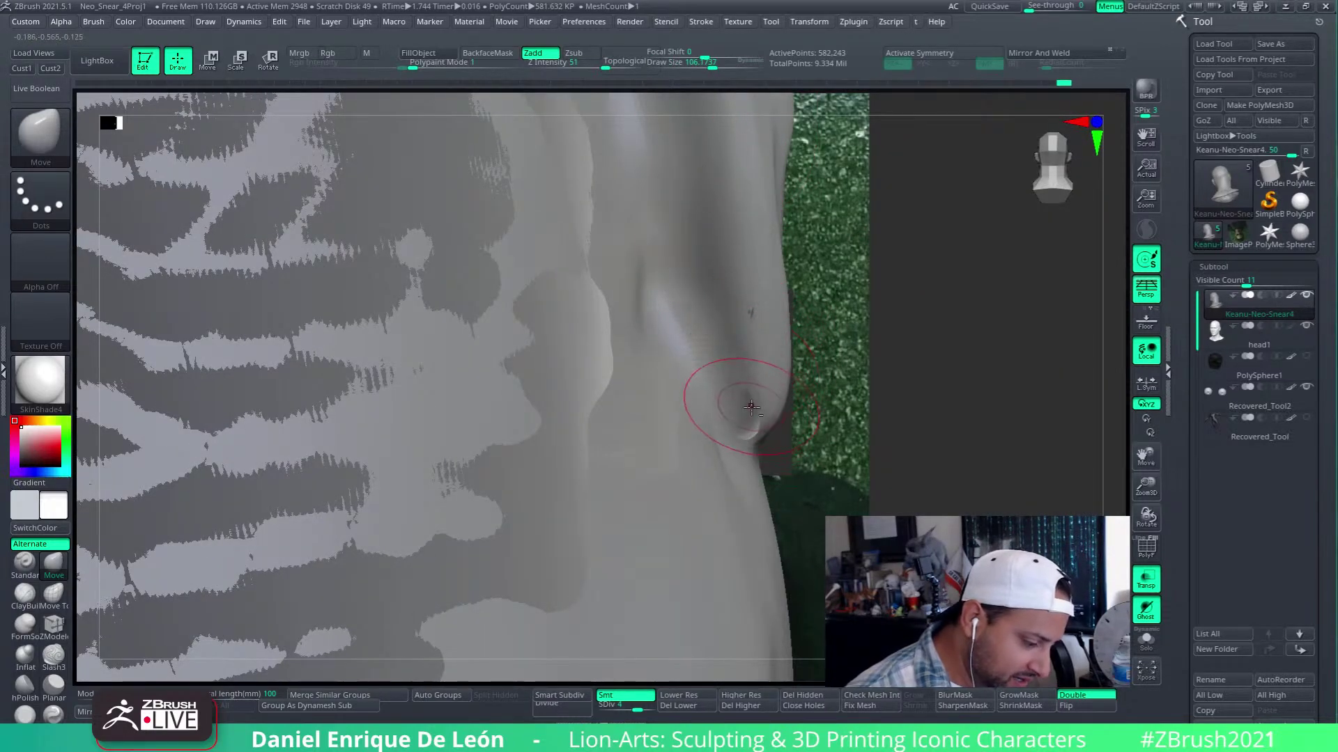
Nudge the inner ear beside the tragus with the Move brush to match the overlapping head
right_drag(749, 421, 797, 440)
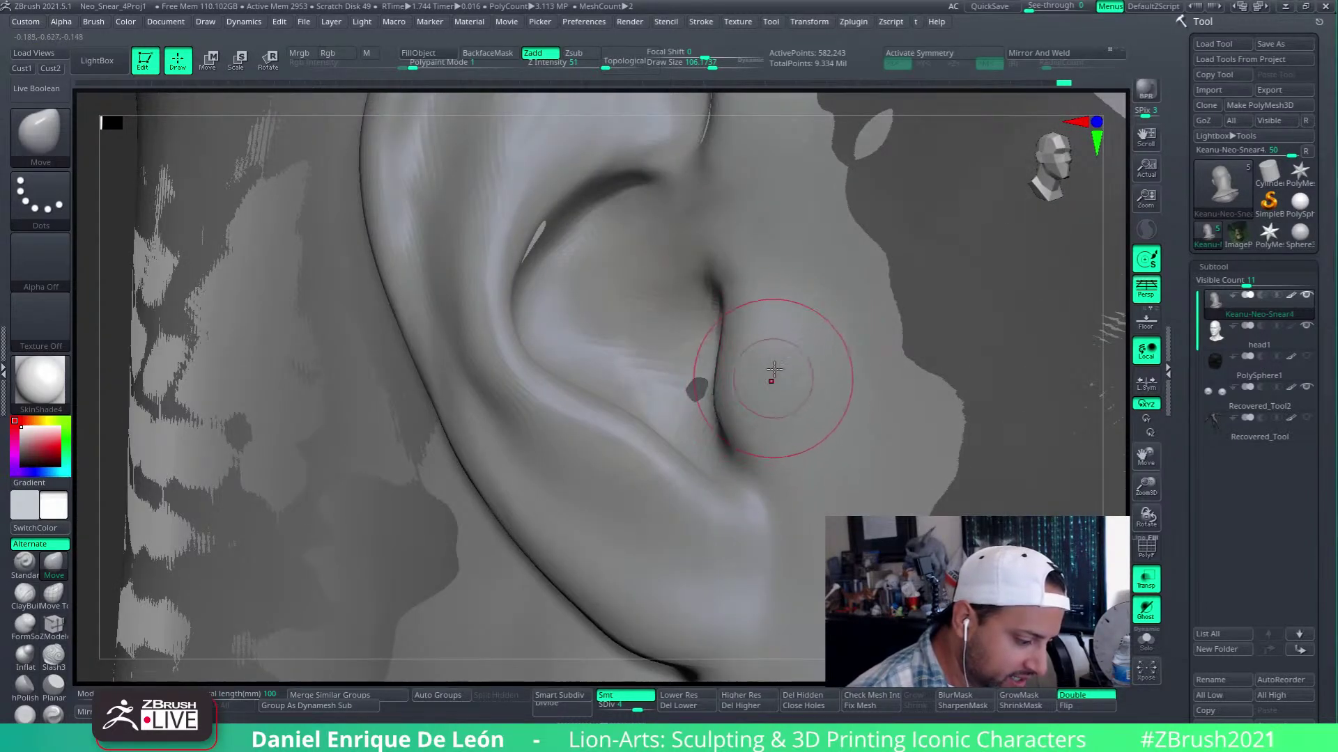
mouse_move(775, 369)
ctrl+right_down()
mouse_move(728, 317)
mouse_move(686, 313)
ctrl+right_up()
drag(682, 311, 677, 304)
Move the back of the upper ear rim toward the overlapping head, and make Keanu-Neo-Snear4 the active subtool again
mouse_move(677, 304)
right_down()
mouse_move(768, 285)
mouse_move(770, 388)
mouse_move(642, 269)
mouse_move(807, 316)
mouse_move(808, 388)
right_up()
mouse_move(736, 304)
right_down()
mouse_move(780, 334)
mouse_move(827, 299)
mouse_move(902, 328)
right_up()
right_drag(956, 382, 843, 423)
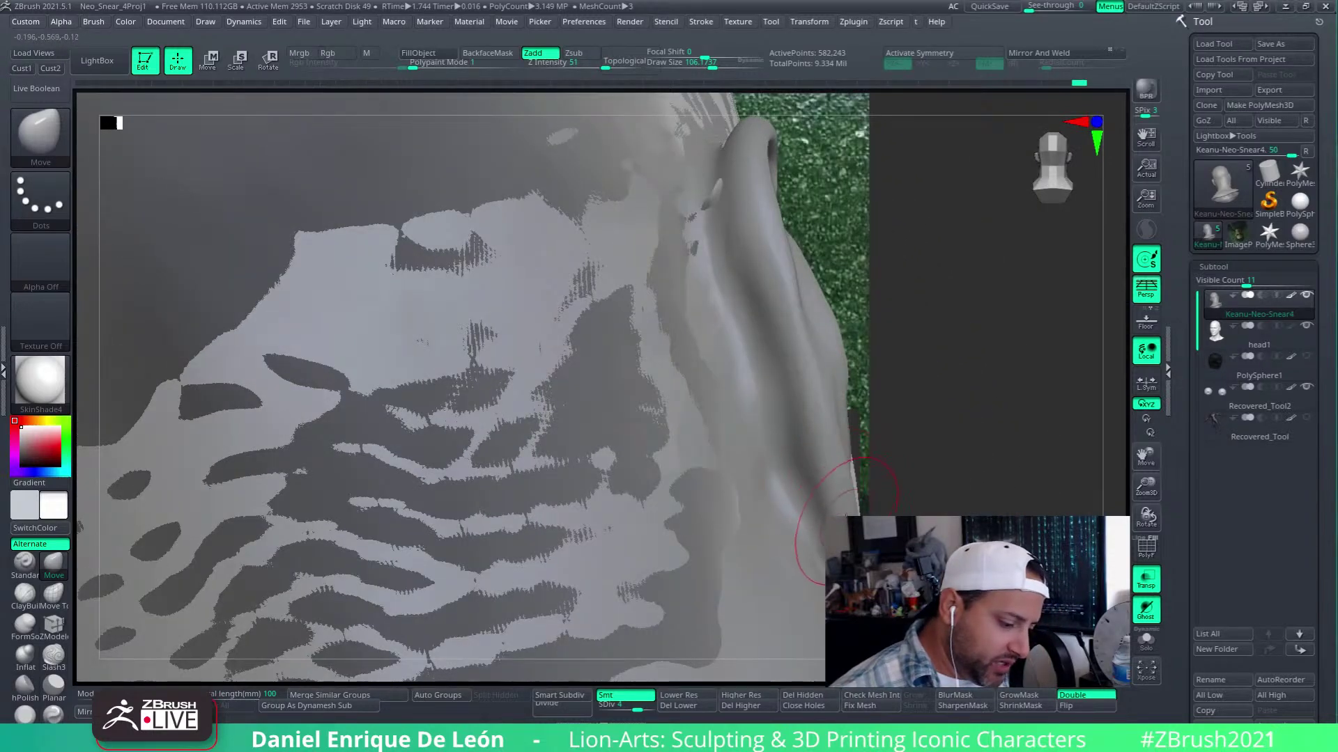
right_drag(847, 516, 846, 503)
mouse_move(877, 450)
right_down()
mouse_move(852, 373)
mouse_move(821, 339)
mouse_move(874, 383)
mouse_move(867, 461)
right_up()
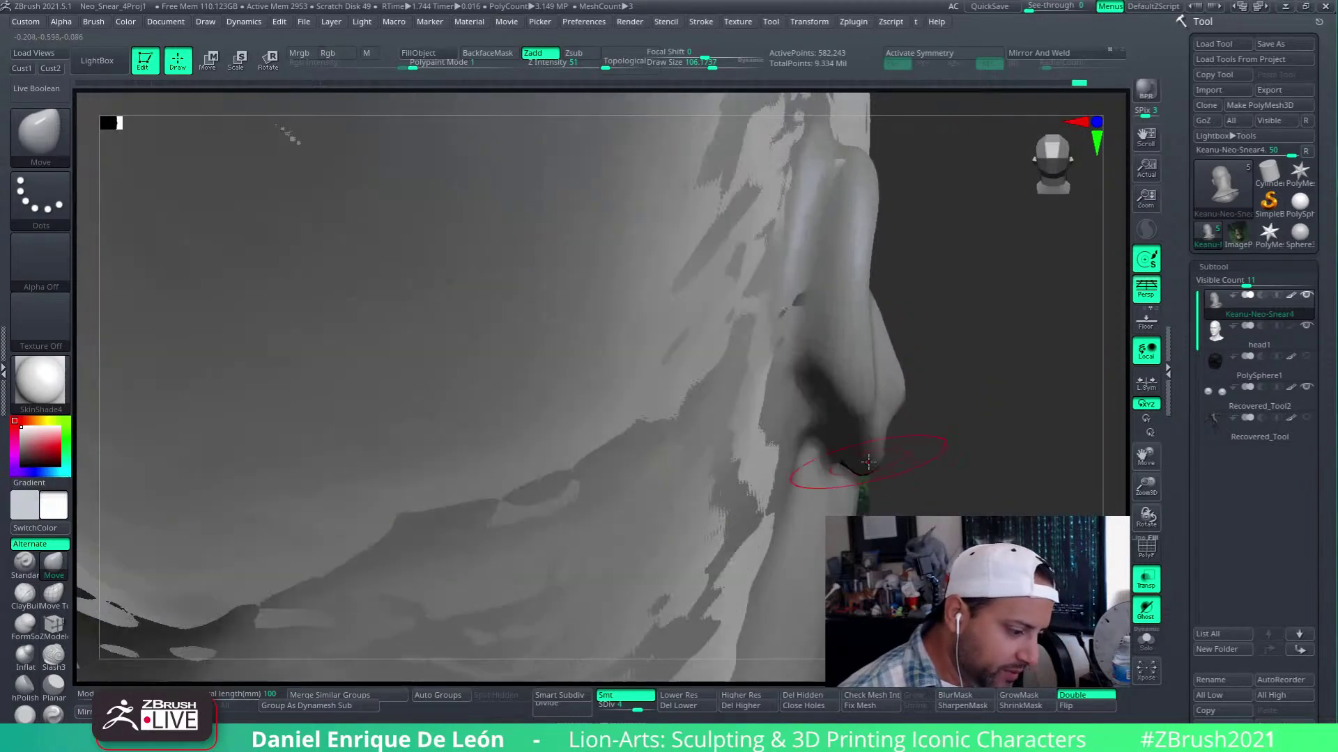
mouse_move(891, 283)
right_down()
mouse_move(922, 323)
mouse_move(920, 448)
mouse_move(961, 349)
mouse_move(969, 369)
right_up()
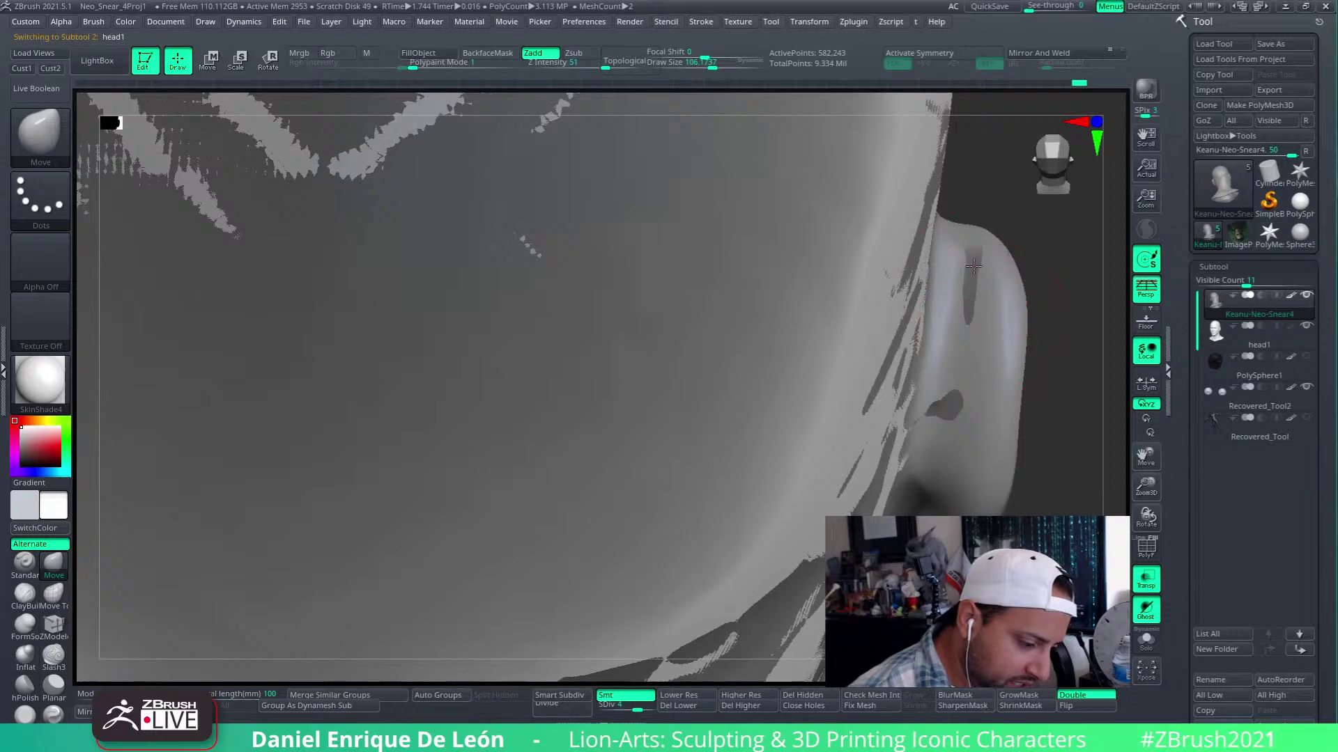
alt+click(989, 306)
mouse_move(993, 293)
mouse_down()
mouse_move(973, 260)
mouse_move(964, 313)
mouse_up()
alt+click(951, 336)
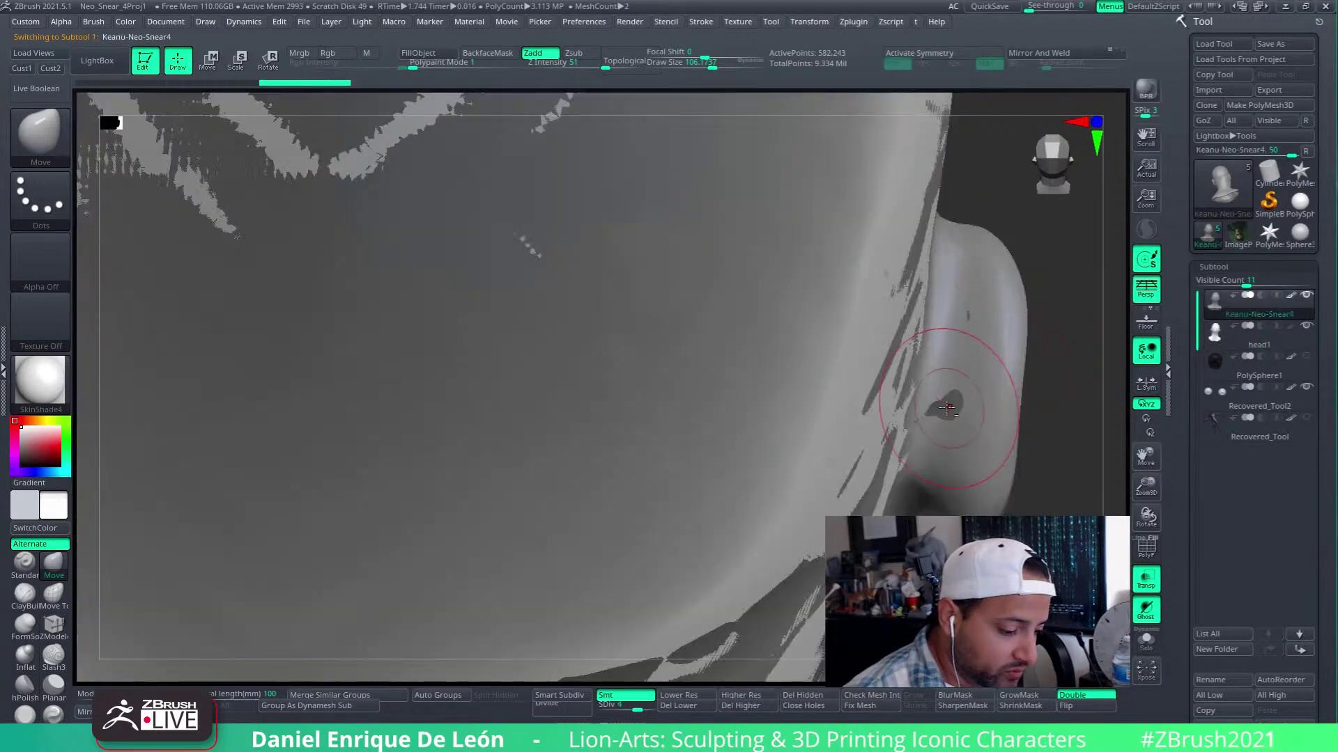
Check the ear from behind, turn transparency off and select the ZProject brush
right_drag(938, 337, 952, 335)
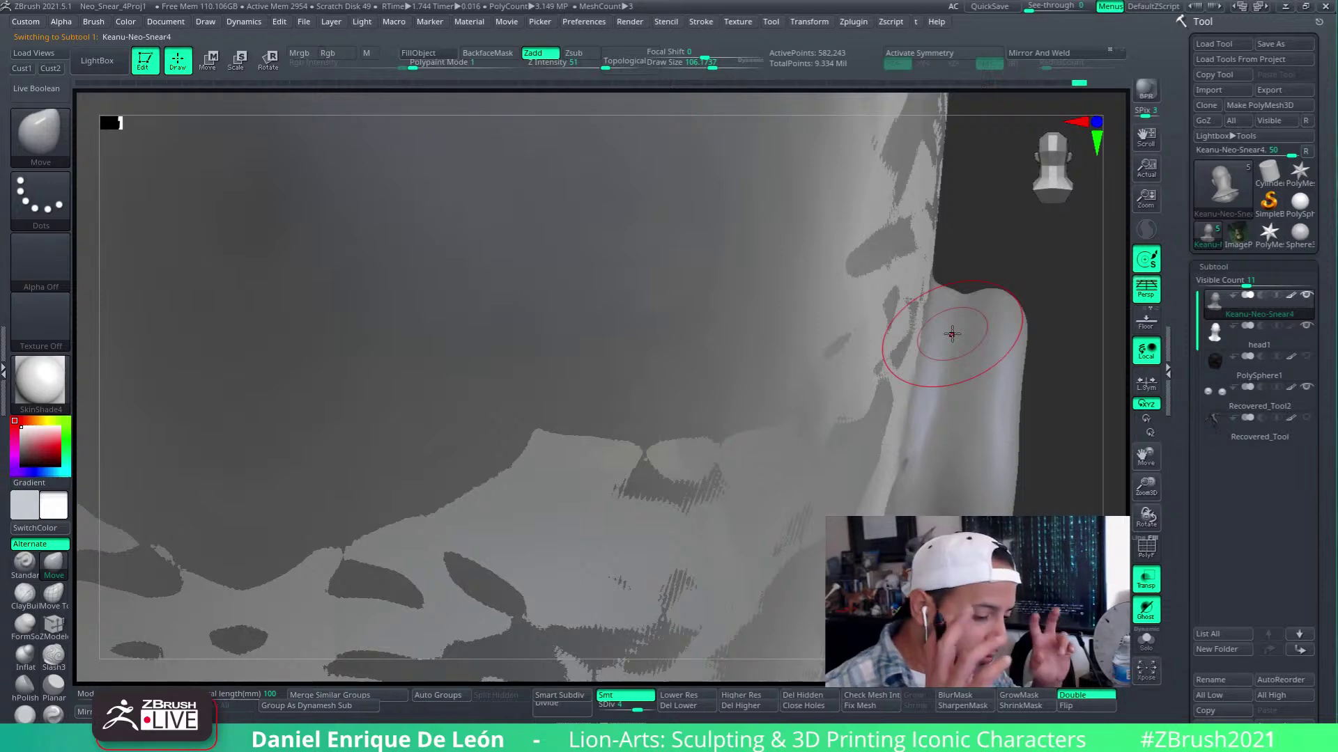
mouse_move(958, 388)
right_down()
mouse_move(956, 478)
mouse_move(949, 346)
right_up()
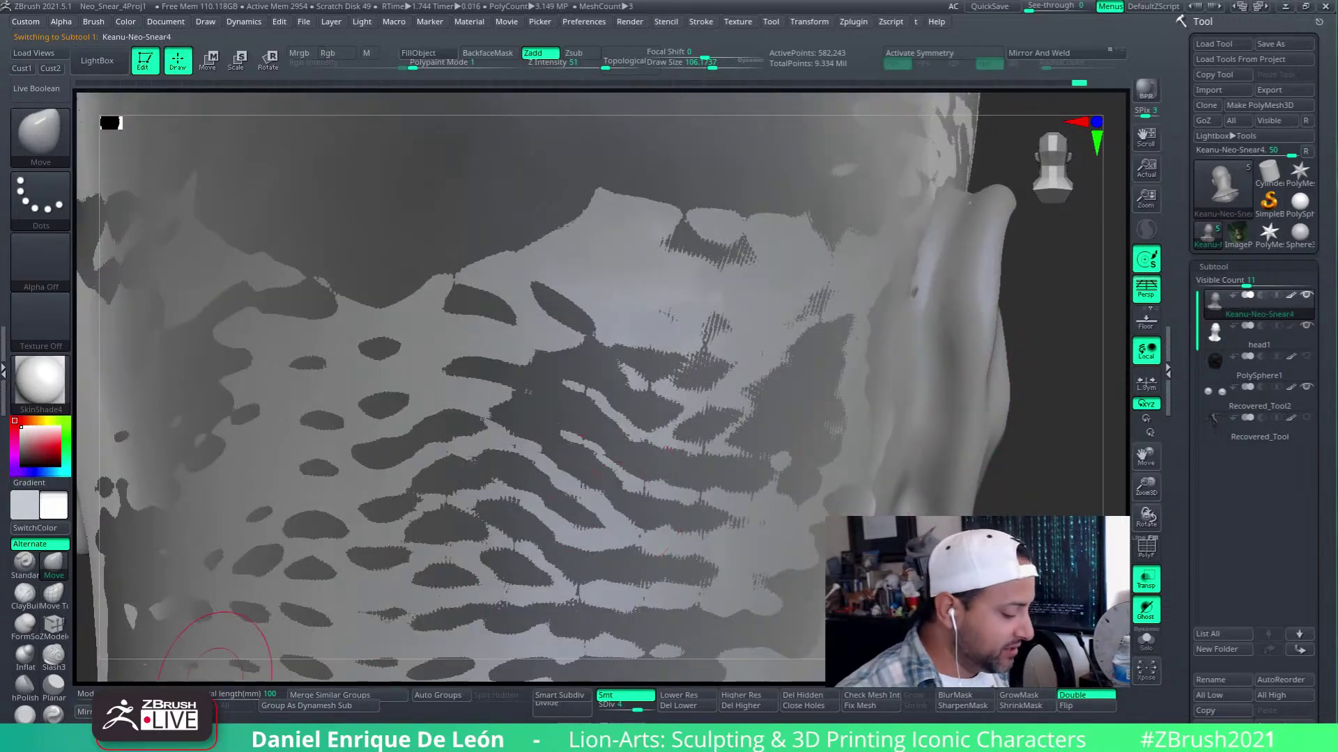
click(1152, 582)
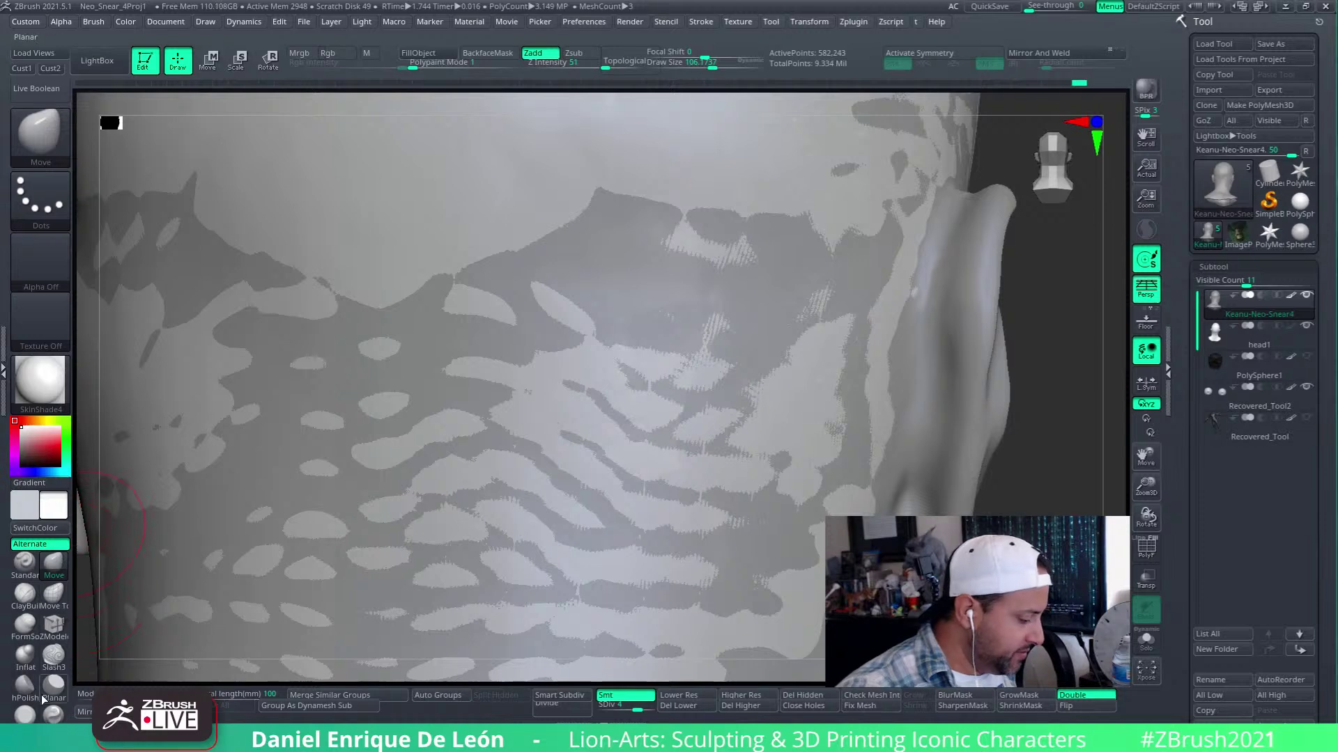
click(61, 148)
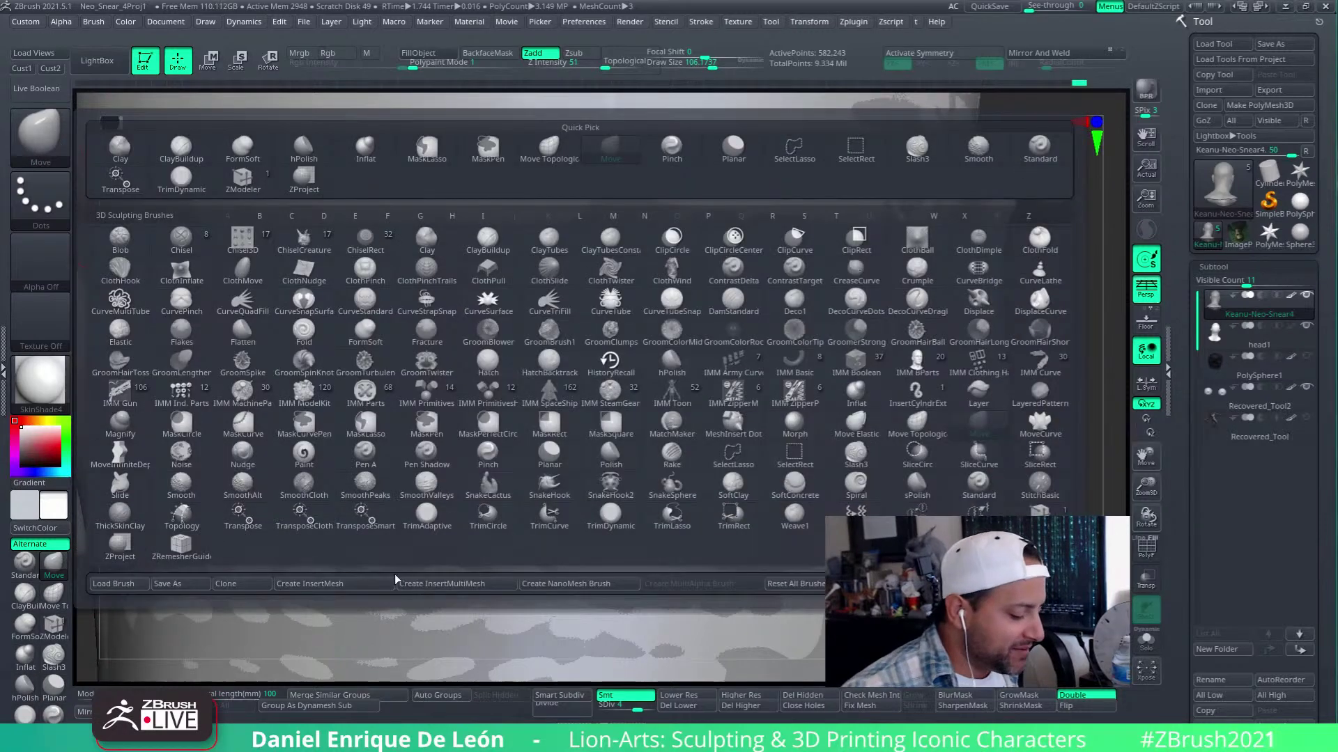
click(119, 543)
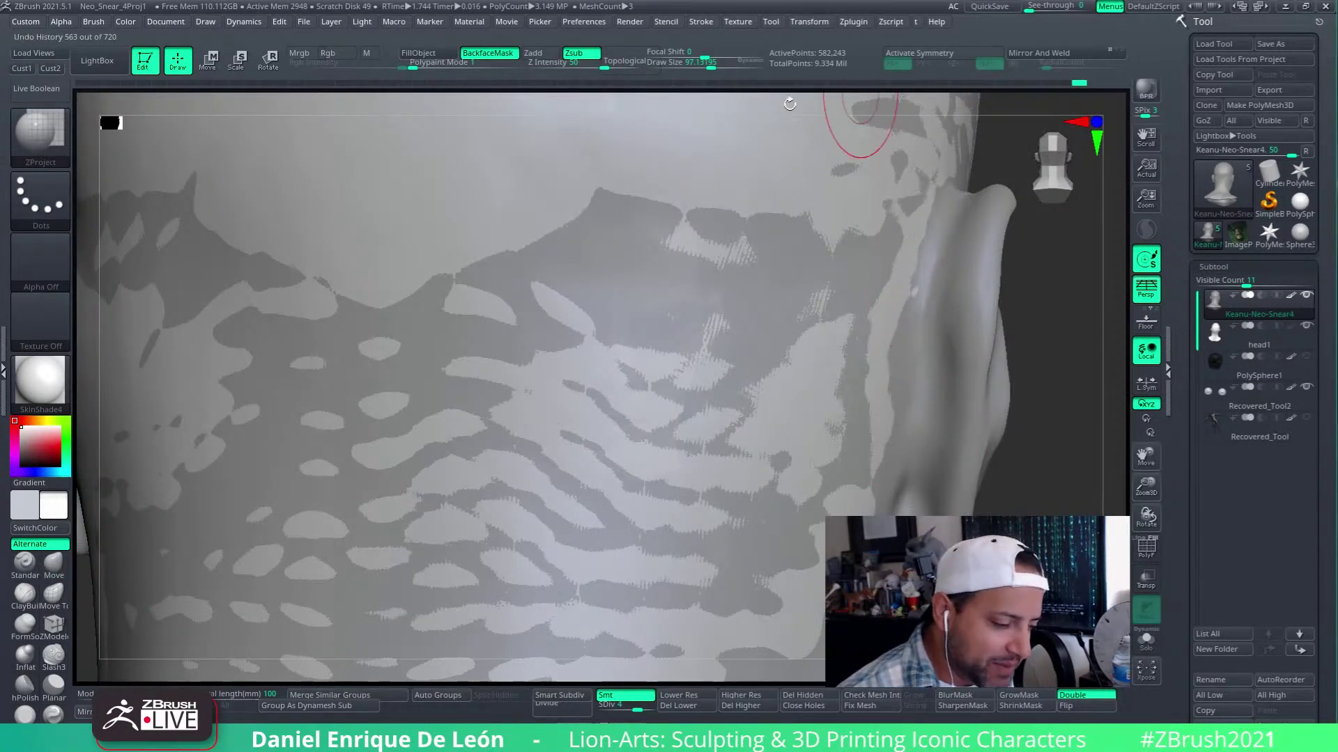
Project the surface behind the ear onto the overlapping head and smooth the crease where the ear meets the skull
right_drag(904, 324, 912, 305)
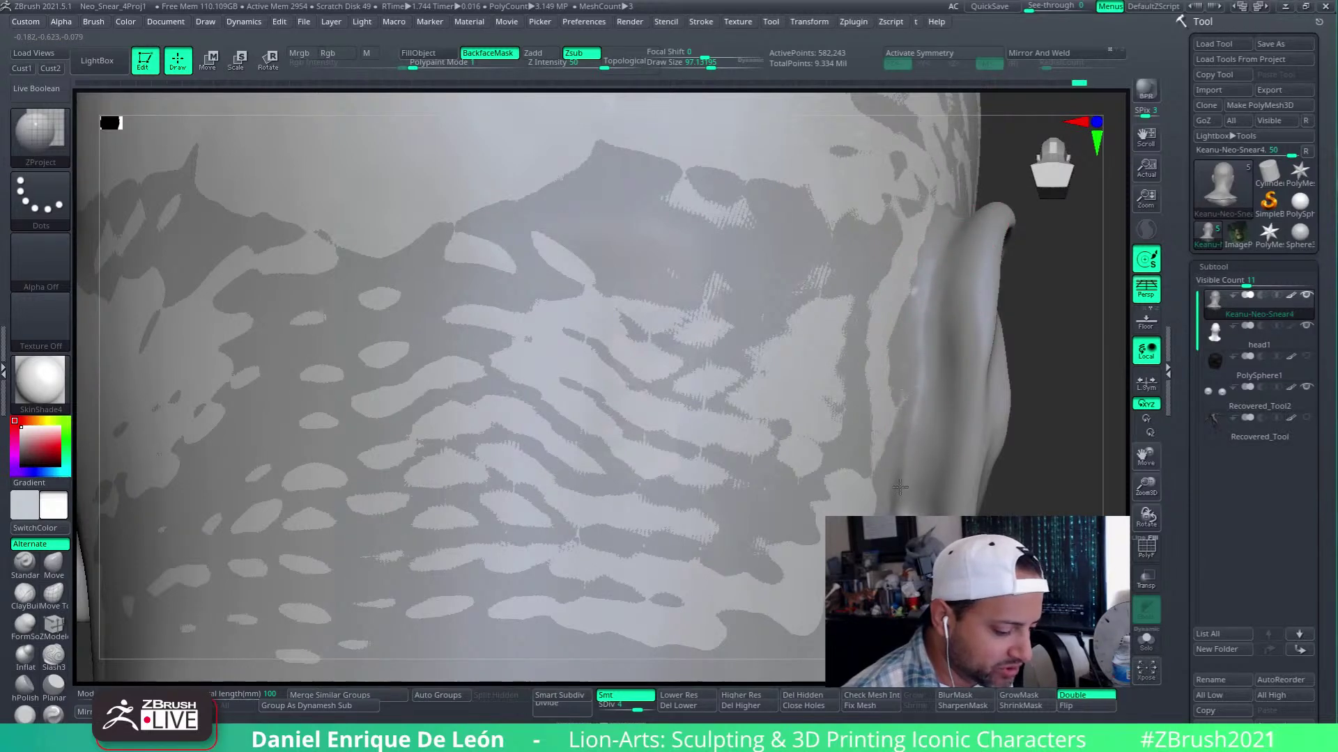
right_drag(900, 514, 893, 465)
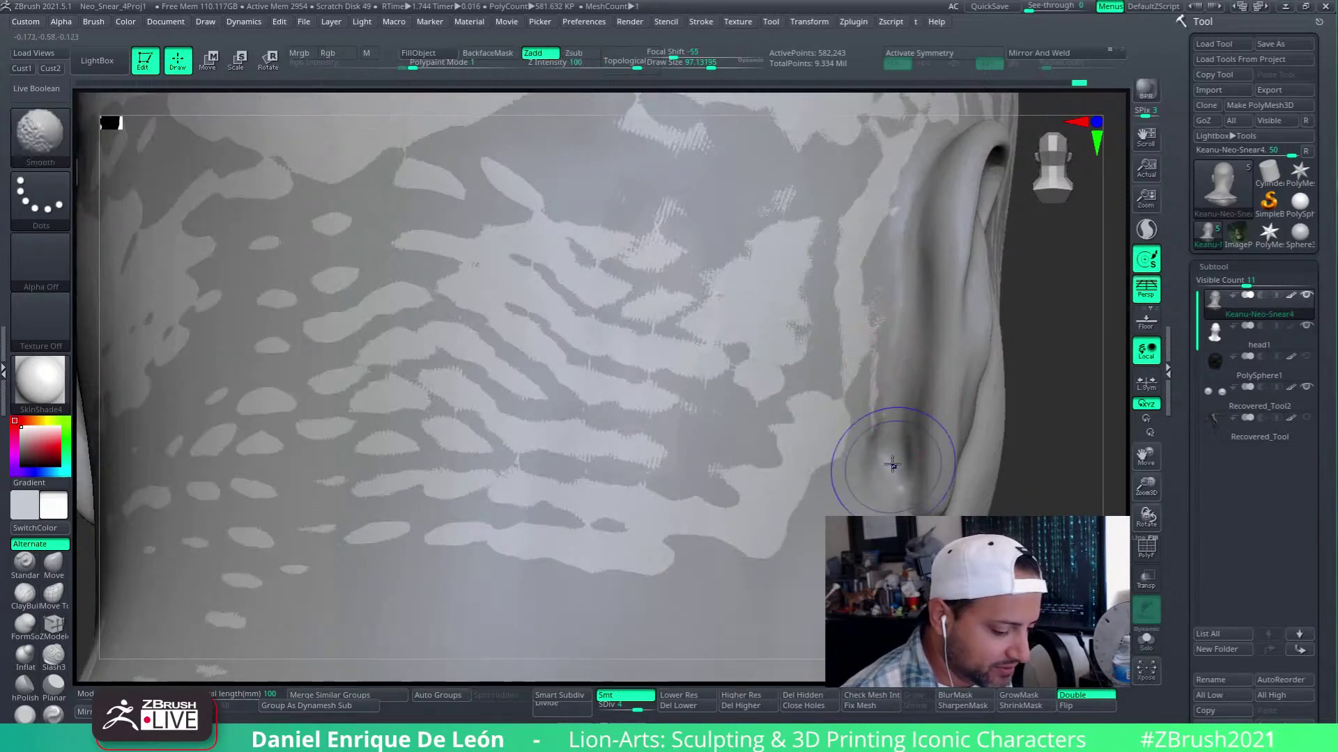
shift+drag(892, 463, 887, 481)
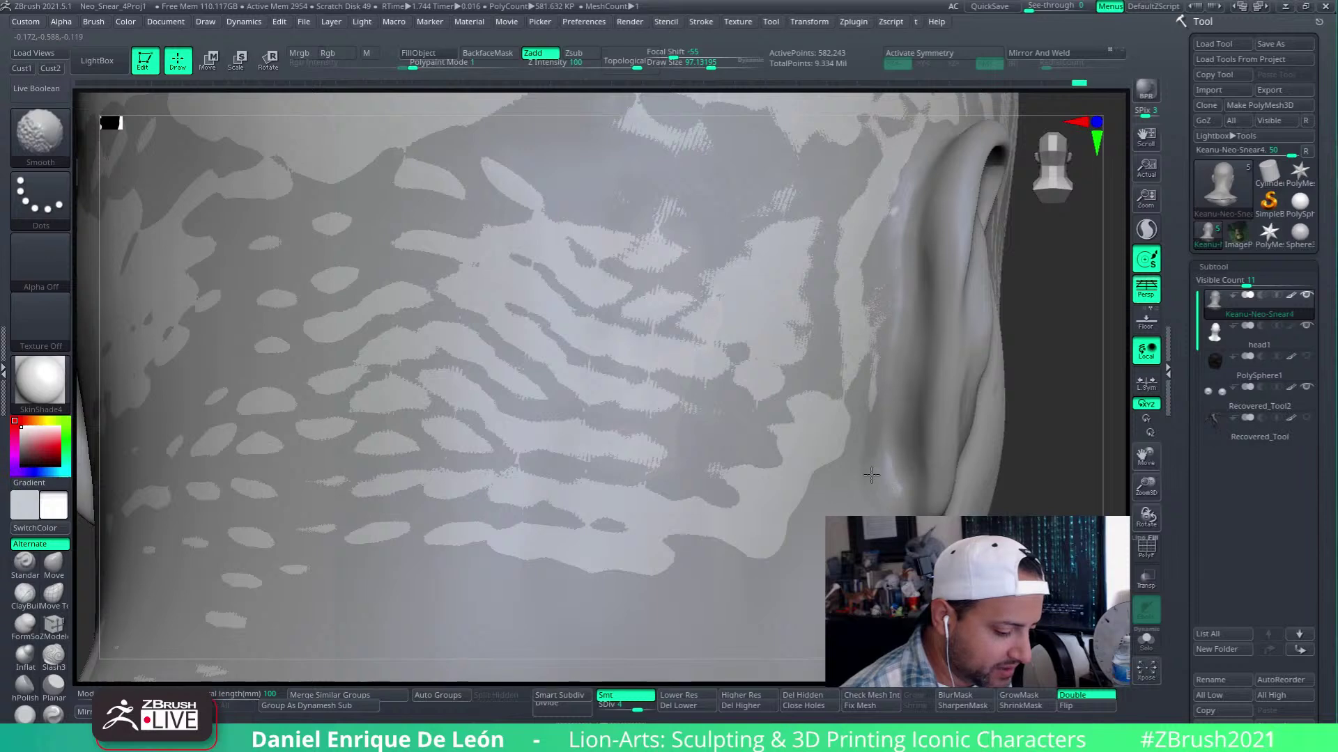
shift+drag(884, 503, 893, 480)
right_drag(893, 479, 886, 364)
mouse_move(880, 411)
shift+right_down()
mouse_move(859, 393)
mouse_move(899, 467)
shift+right_up()
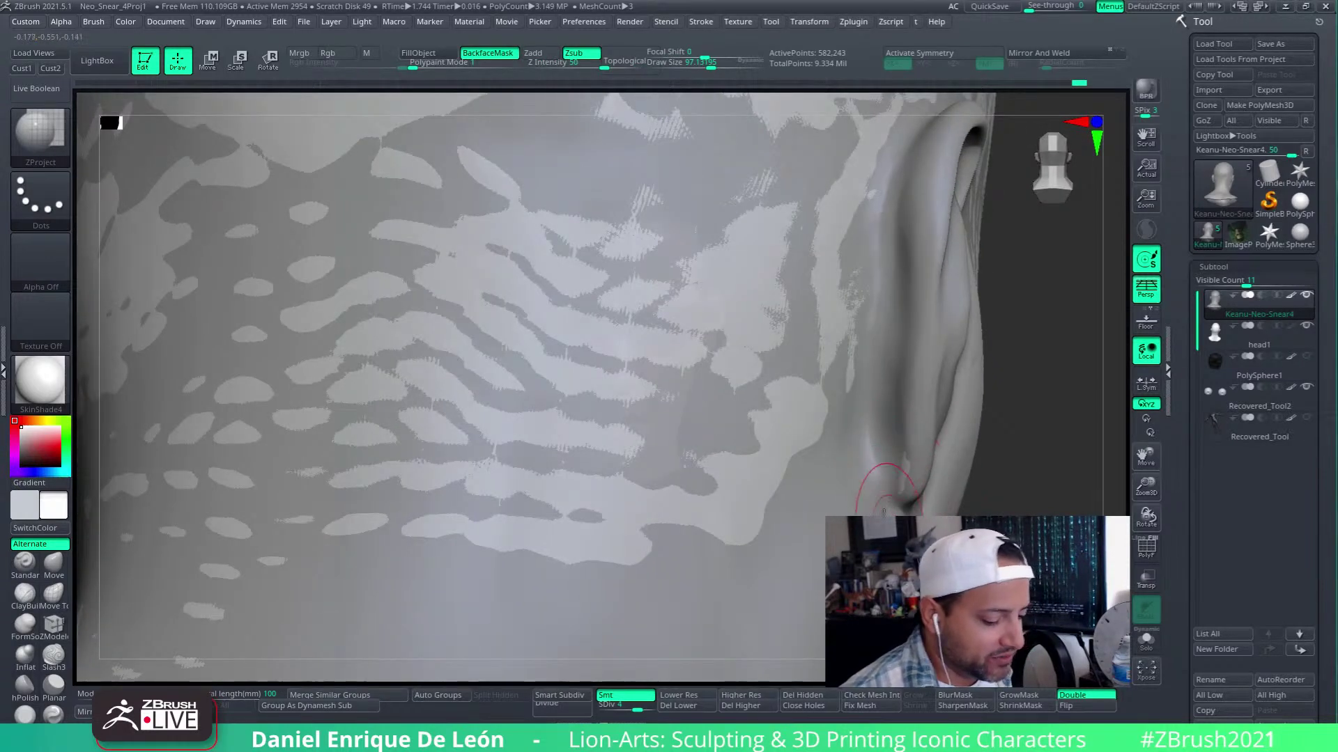
Project the neck surface just behind and below the earlobe onto head1 and smooth the resulting bumps
right_drag(883, 512, 860, 463)
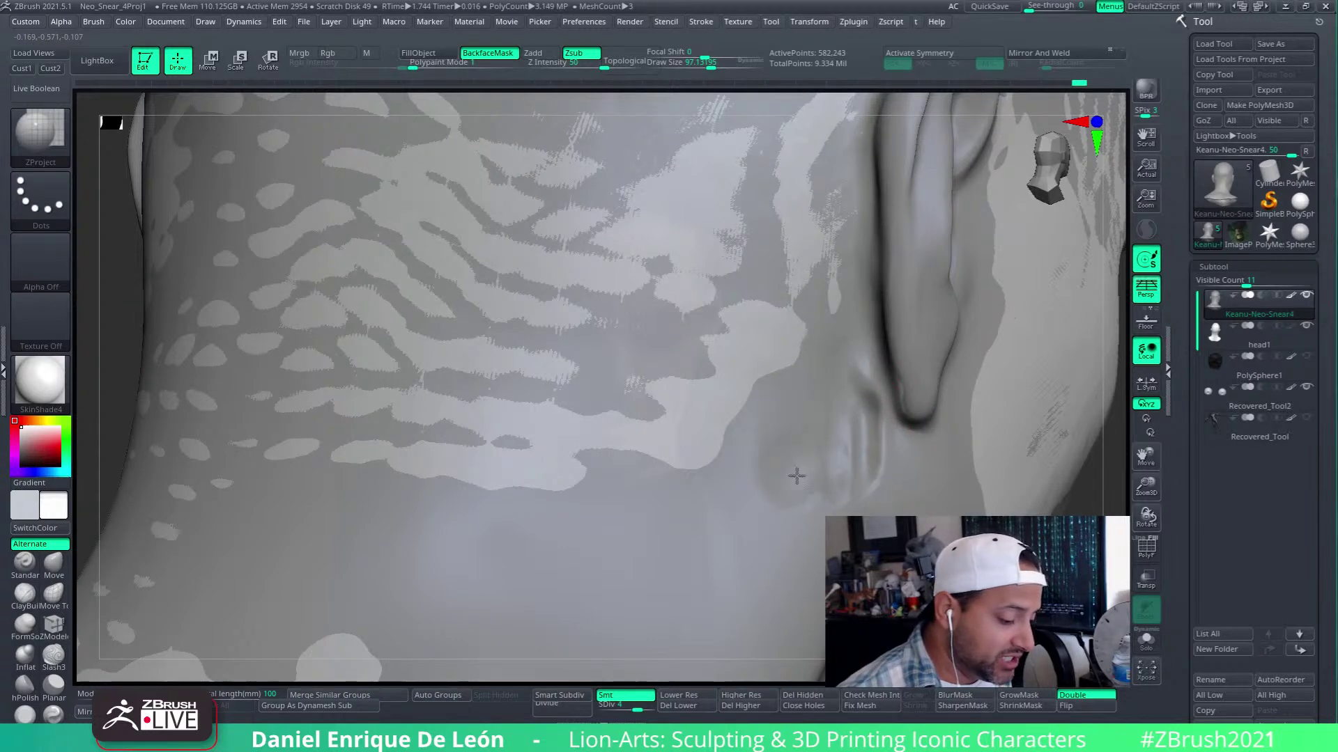
key(shift)
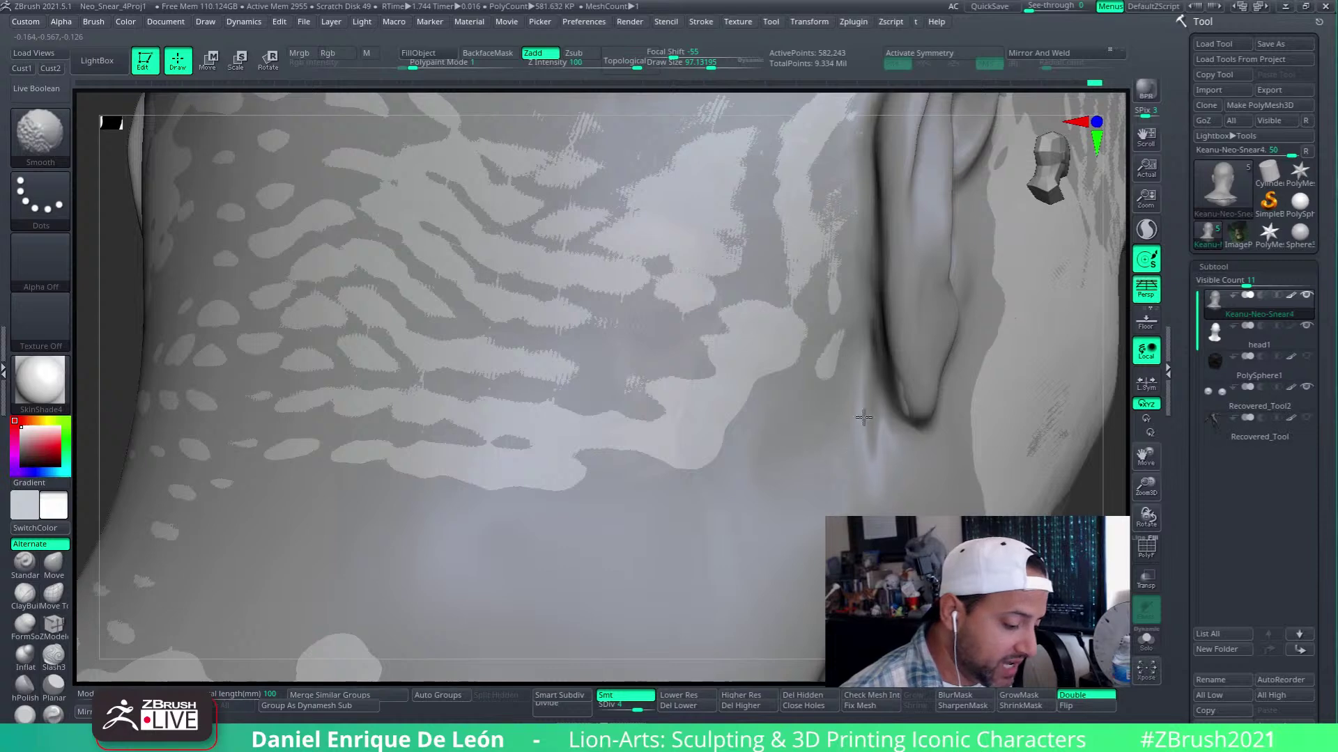
right_drag(800, 462, 820, 482)
drag(808, 474, 786, 322)
right_drag(785, 310, 798, 363)
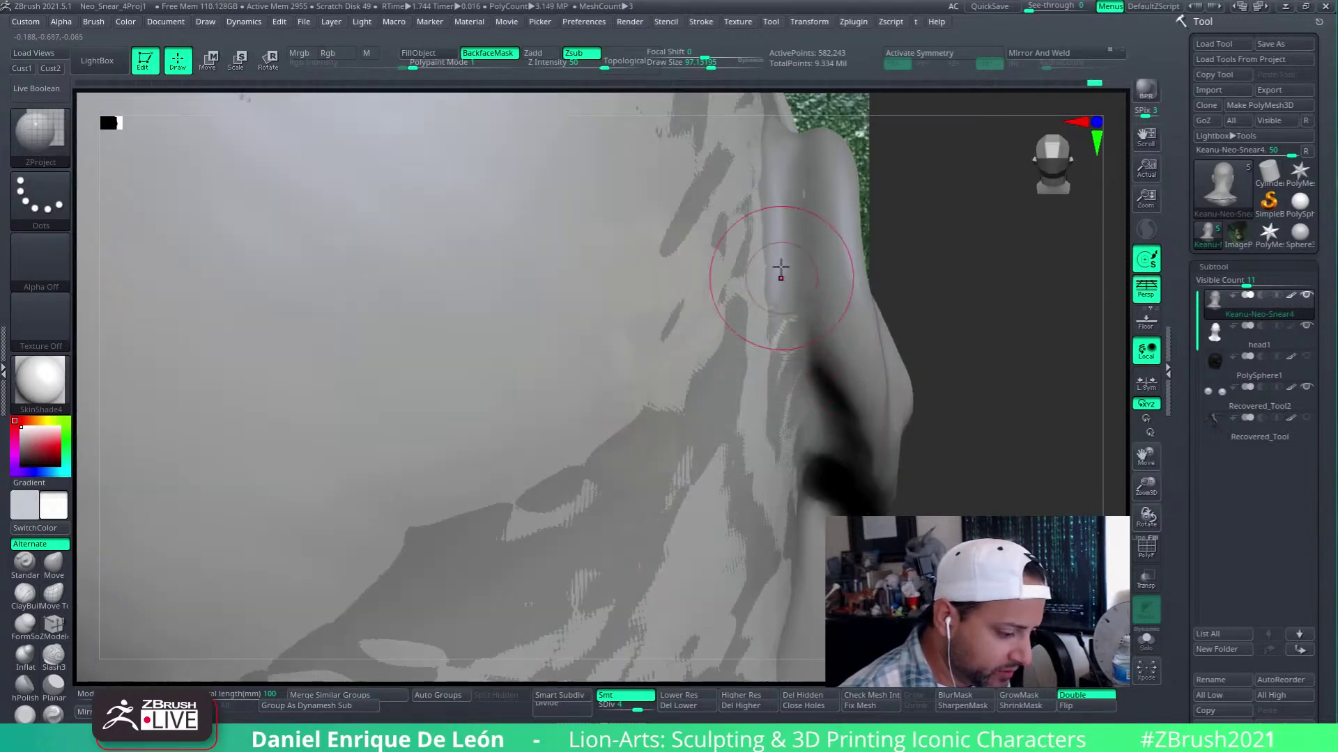
Project the upper back of the ear and its junction with the skull onto the overlapping head with ZProject
right_drag(777, 165, 806, 433)
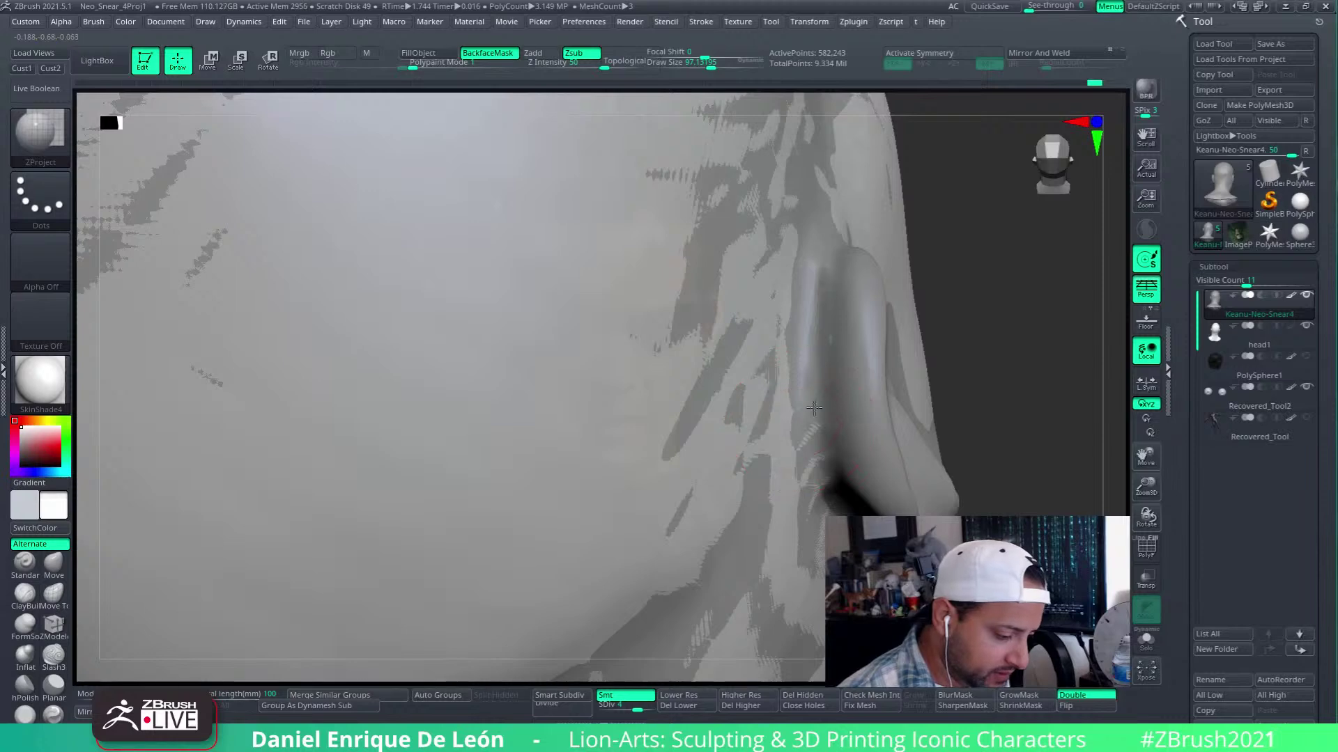
right_drag(806, 376, 940, 455)
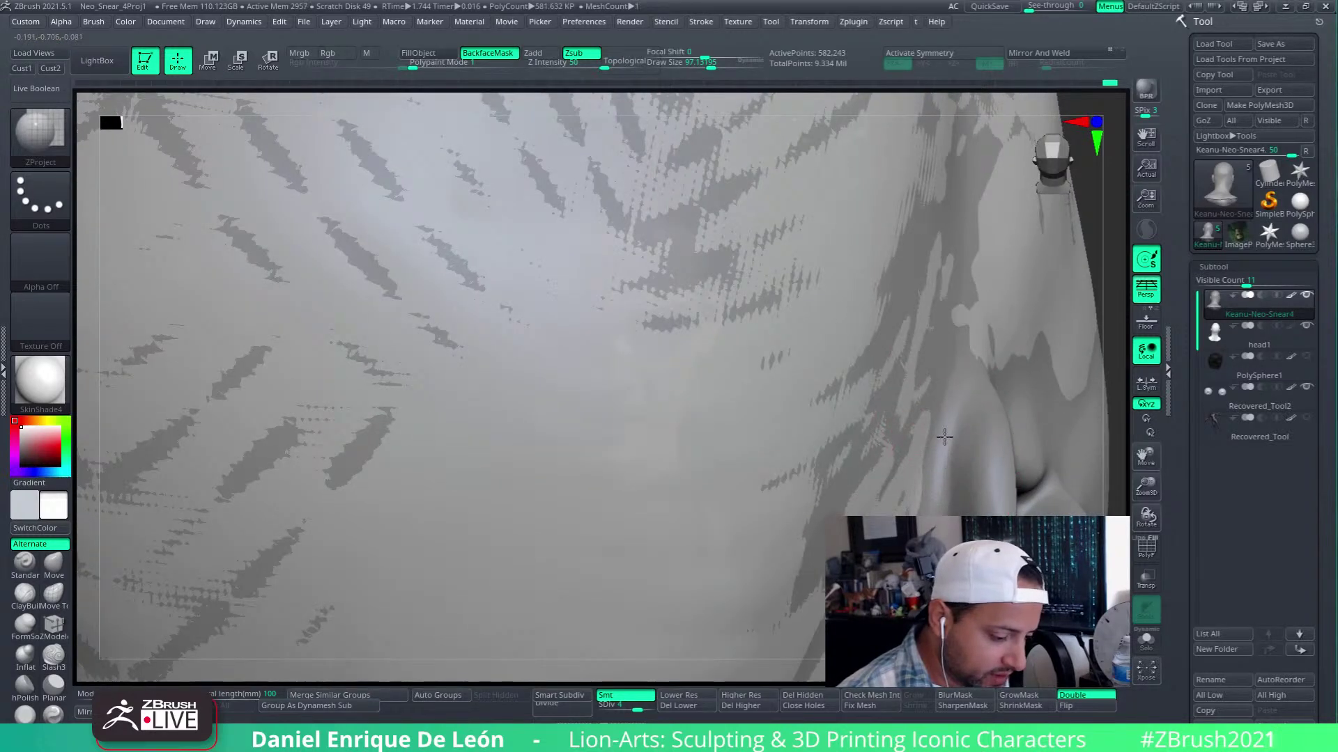
right_drag(960, 410, 948, 357)
right_drag(955, 279, 902, 299)
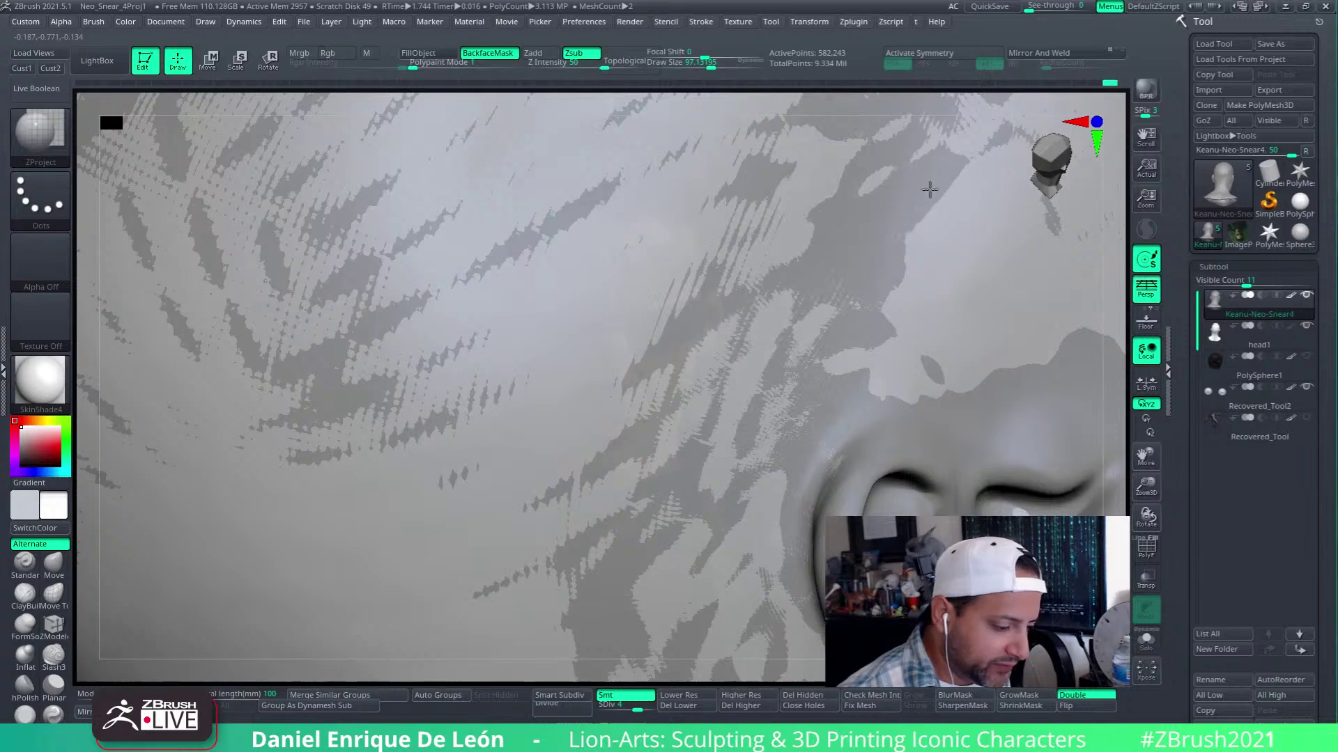
right_drag(829, 373, 877, 345)
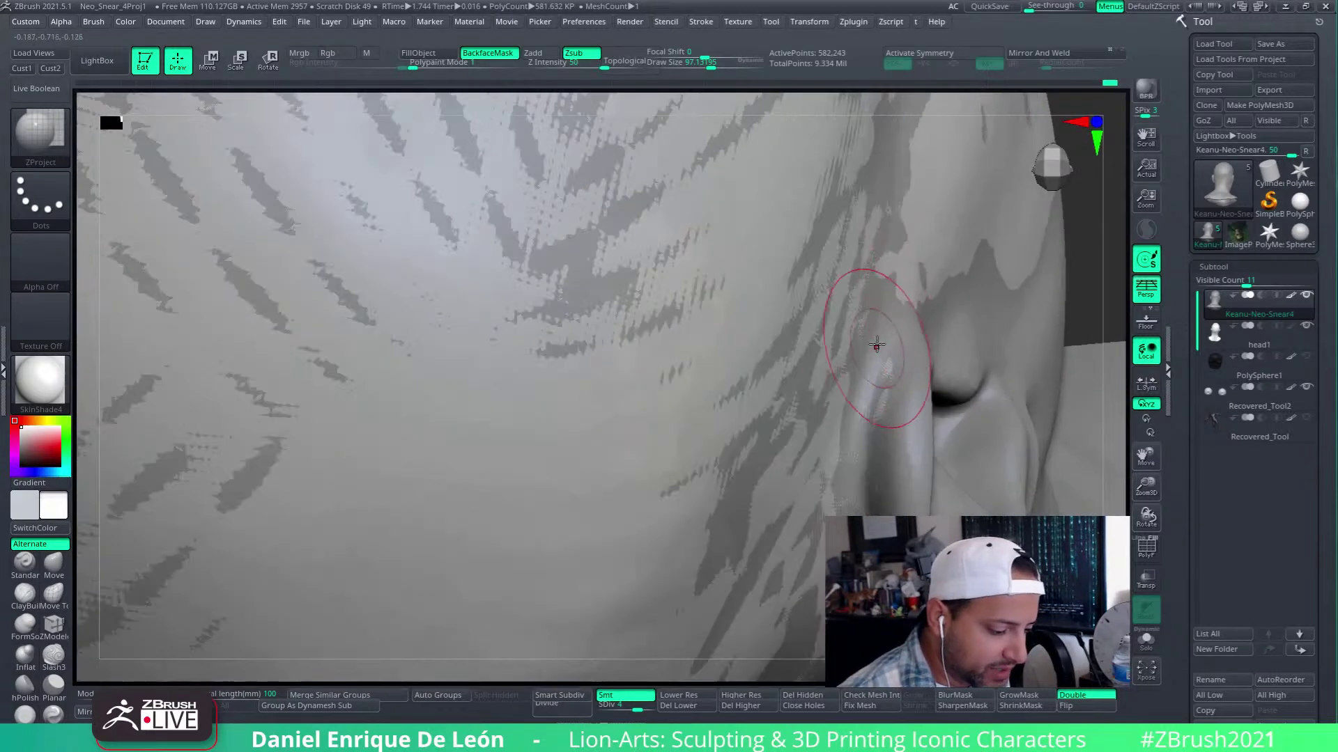
right_drag(873, 437, 829, 449)
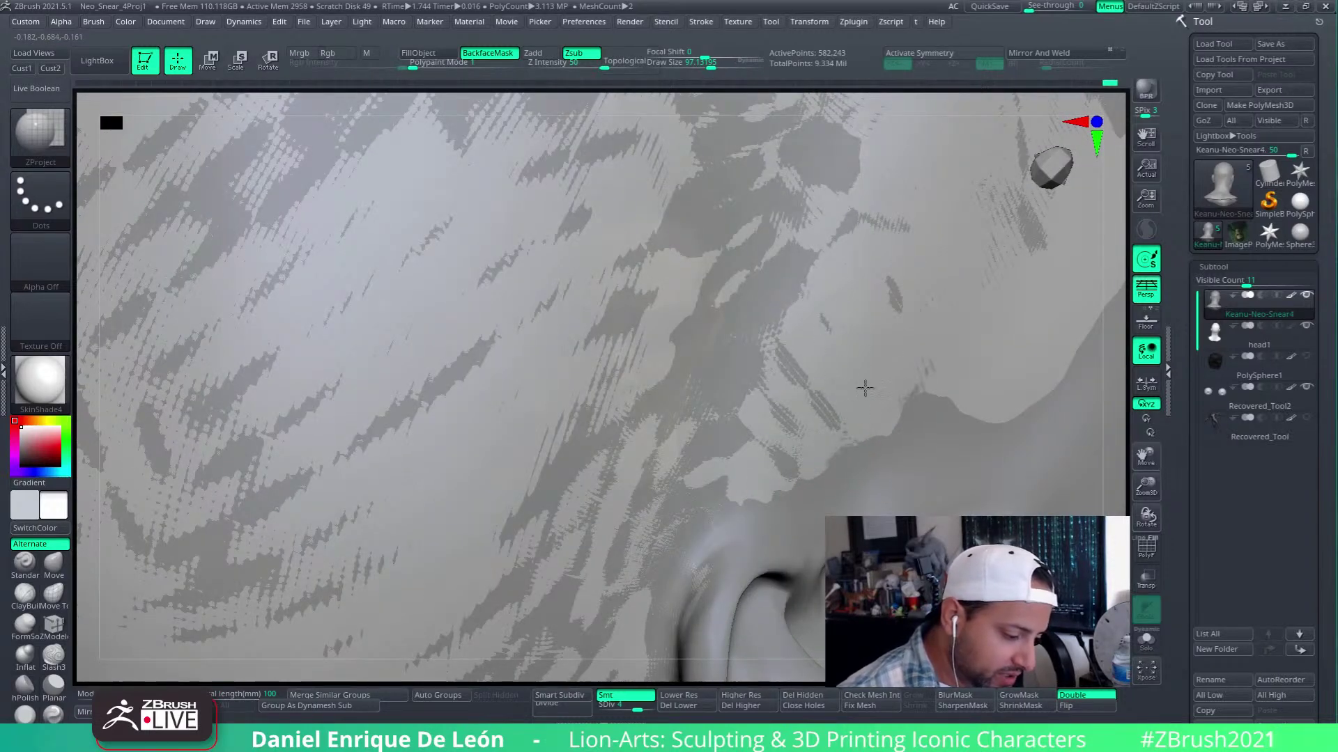
Project the scalp directly above the ear onto the overlapping head with ZProject
right_drag(770, 483, 930, 397)
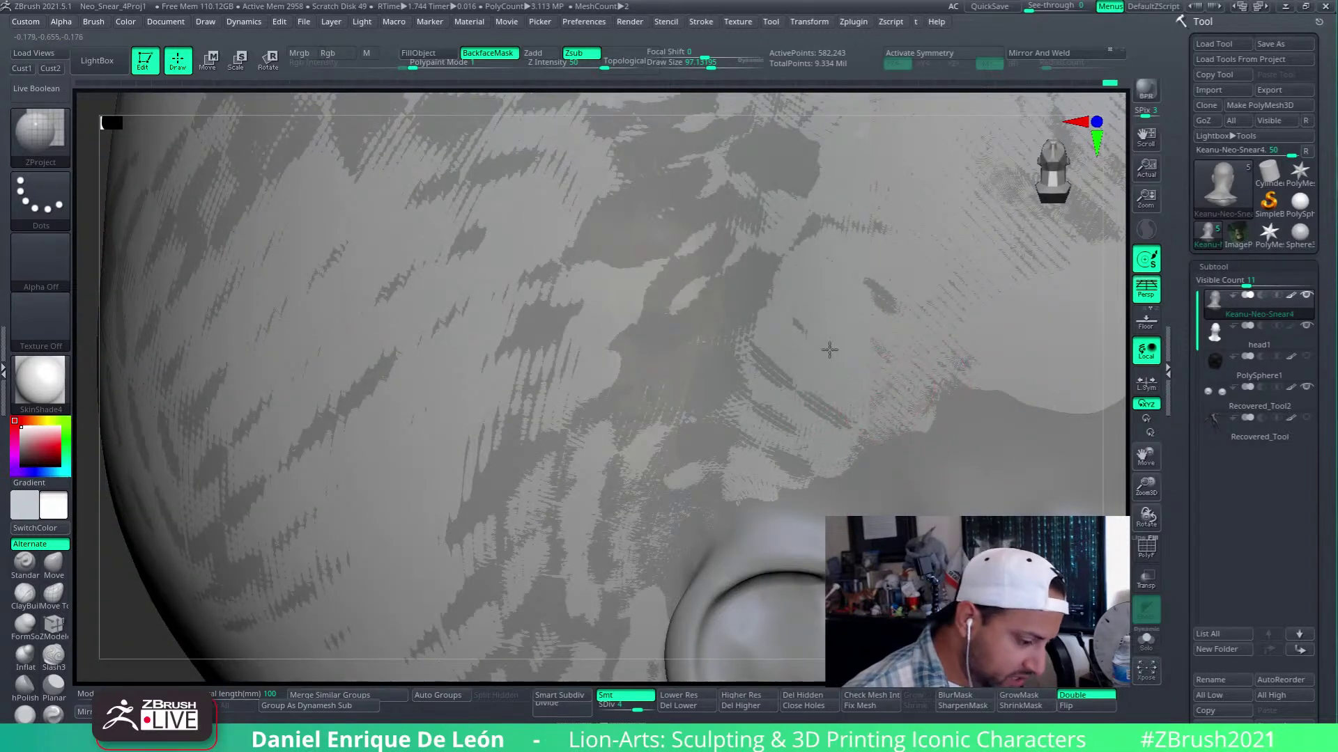
right_drag(857, 347, 843, 320)
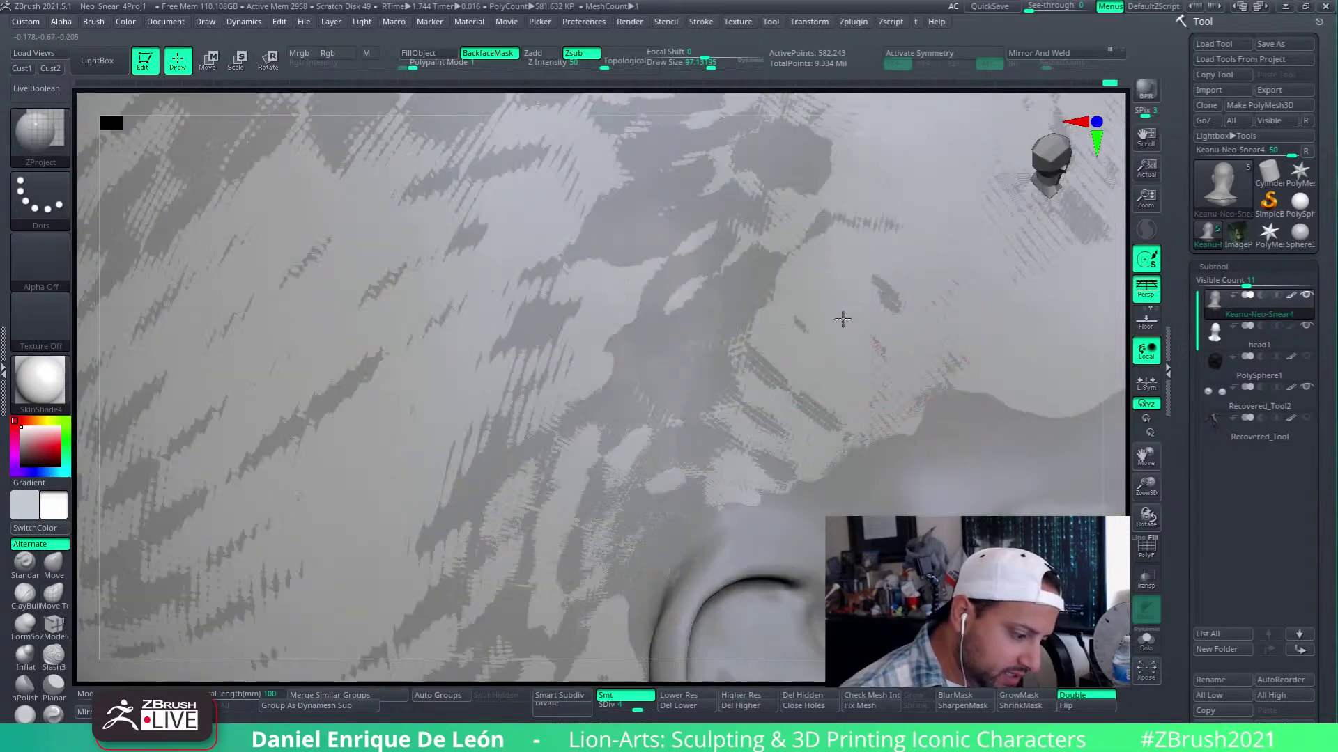
ctrl+right_drag(928, 413, 891, 432)
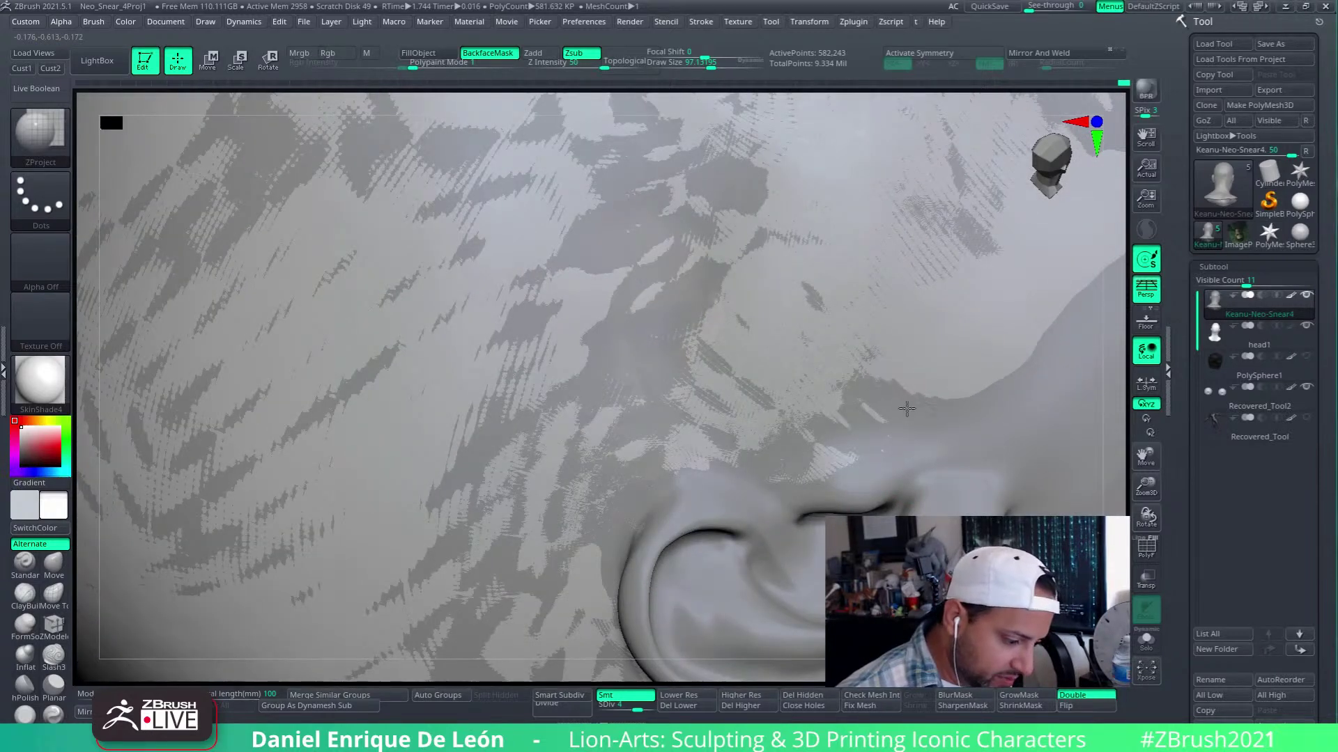
right_drag(950, 427, 890, 455)
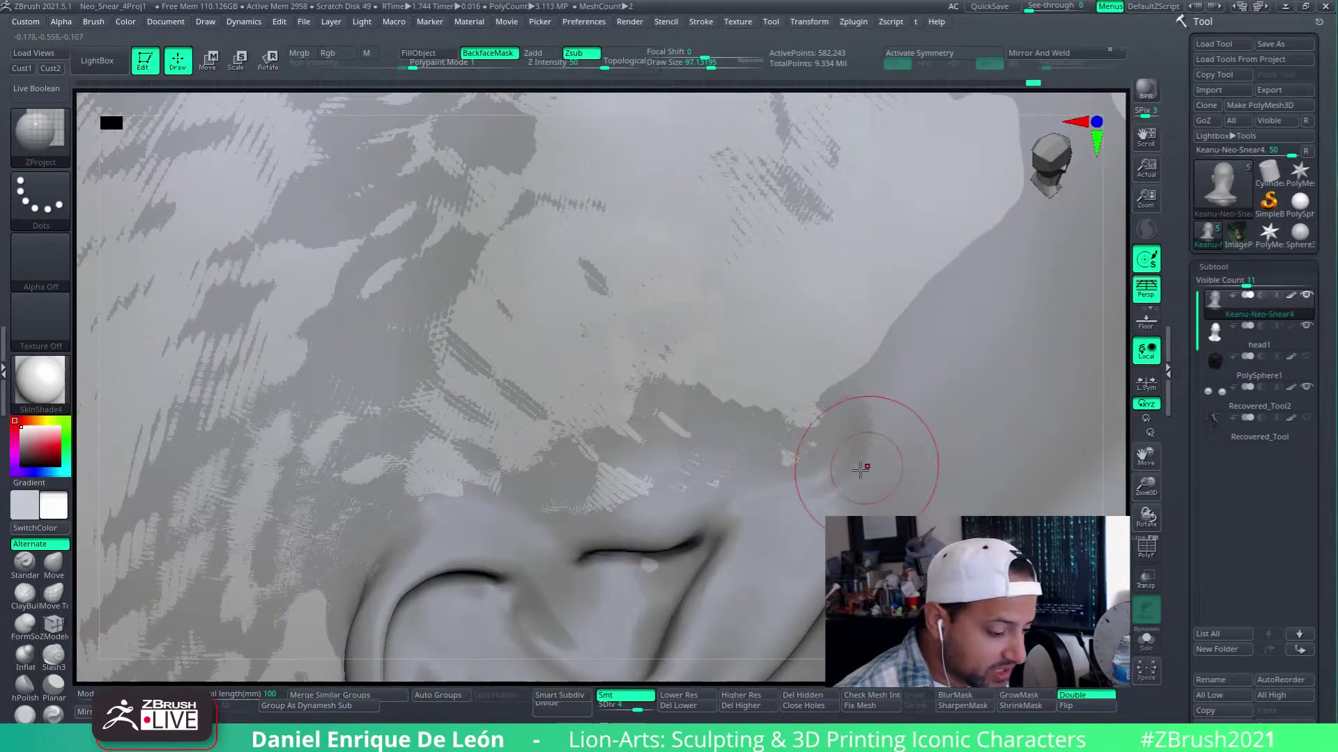
key(shift)
shift+drag(878, 442, 873, 443)
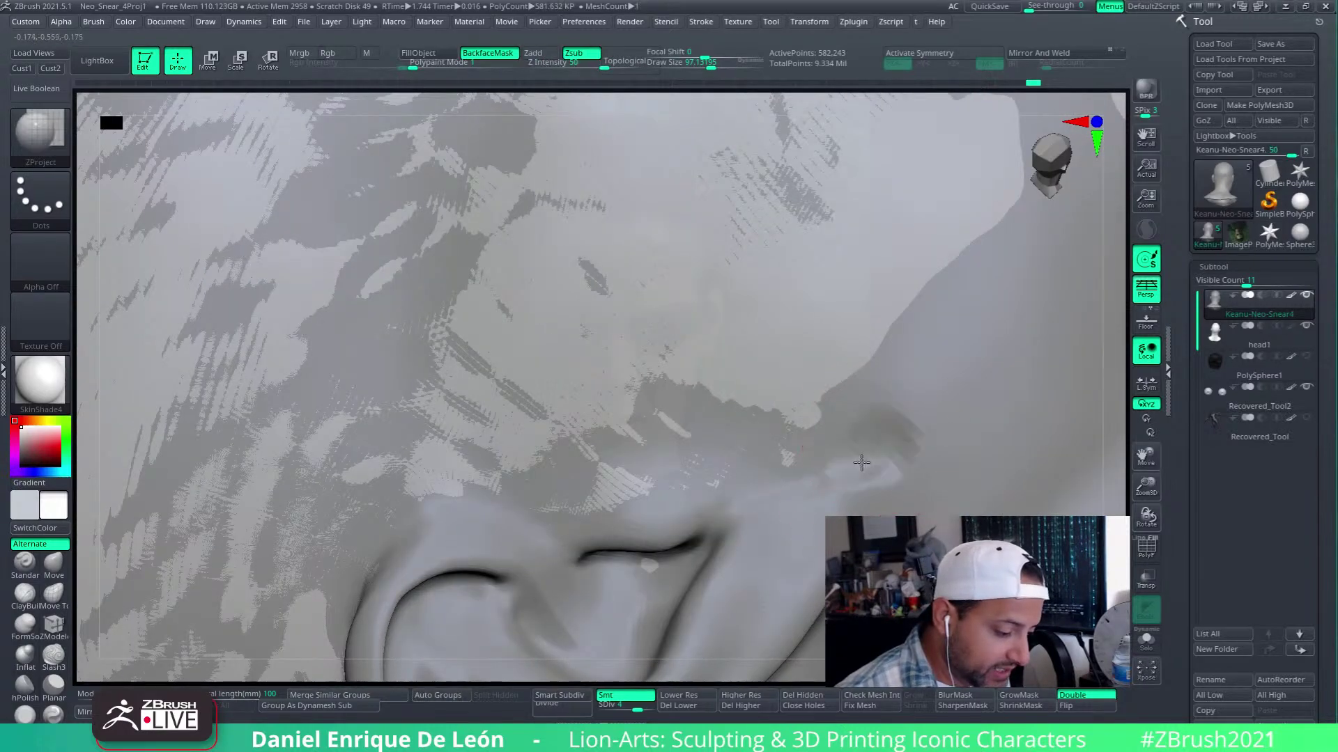
right_drag(879, 478, 876, 418)
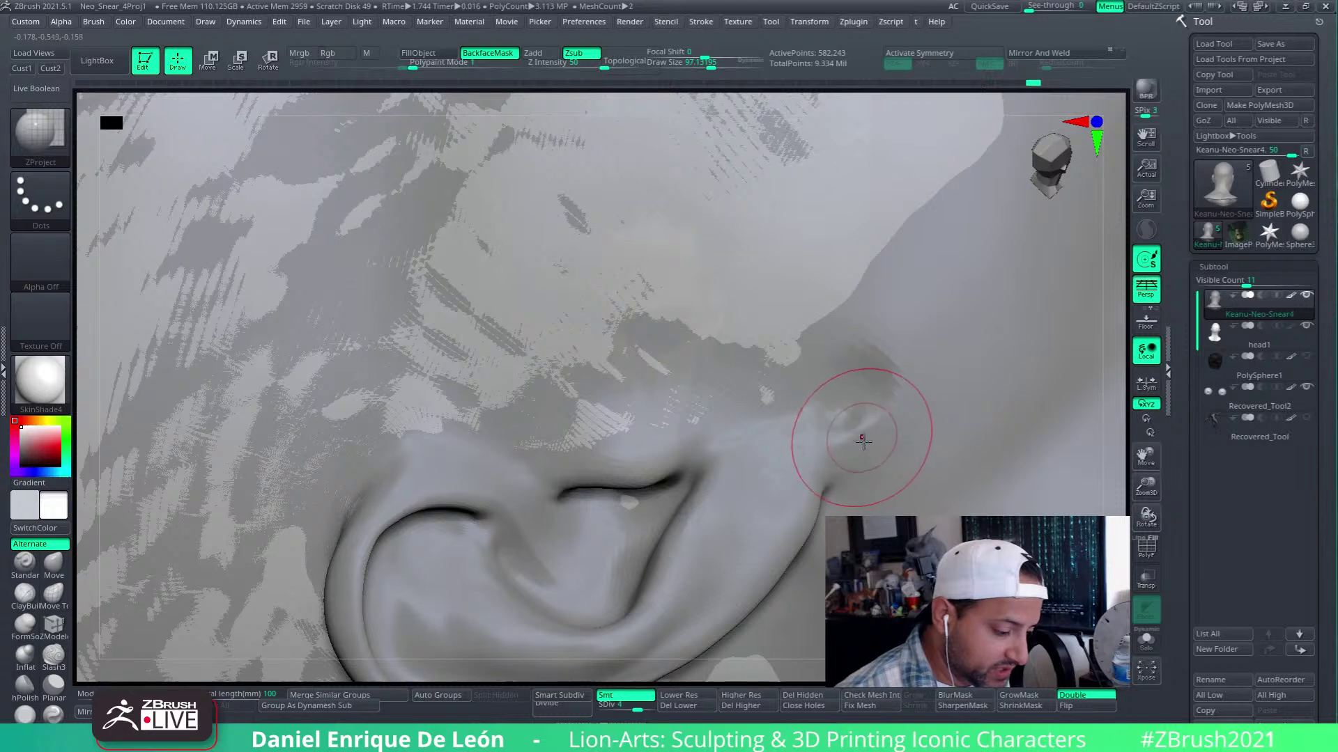
mouse_move(887, 358)
right_down()
mouse_move(896, 433)
mouse_move(869, 370)
right_up()
key(shift)
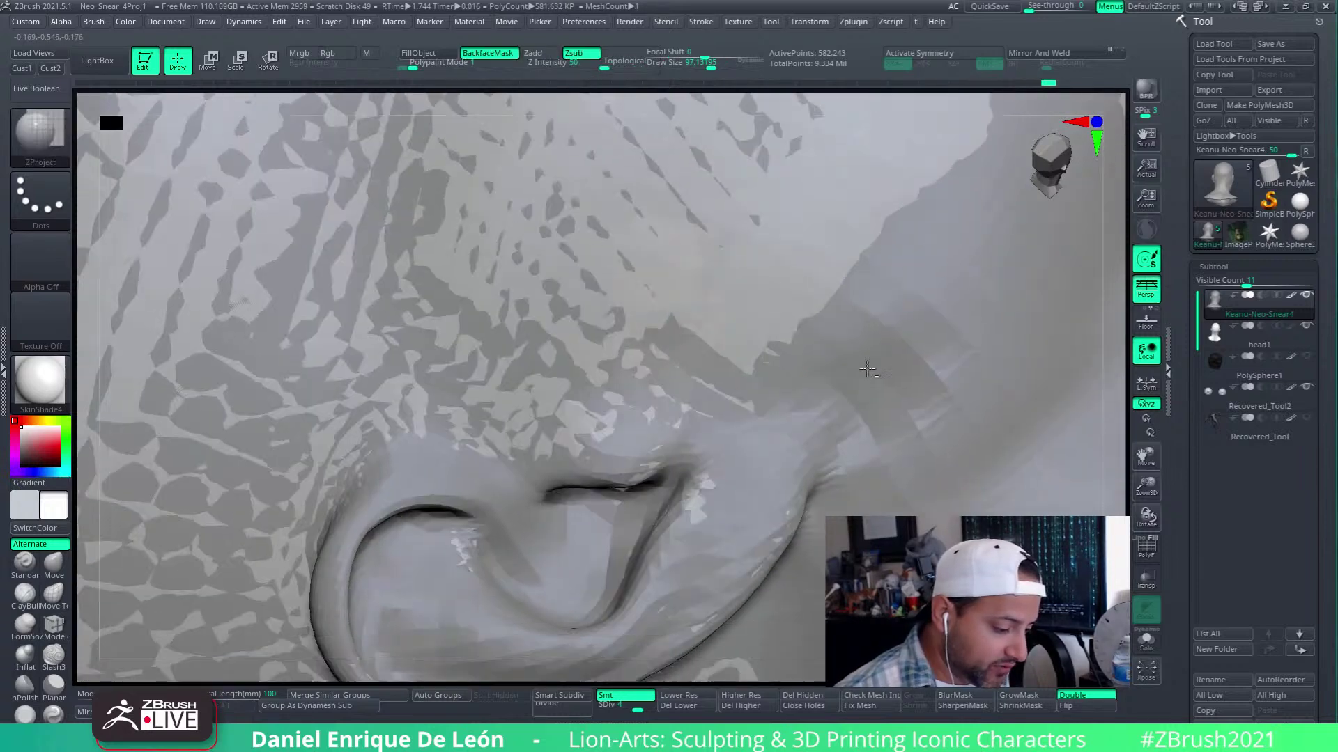
key(ctrl+z)
key(ctrl+z)
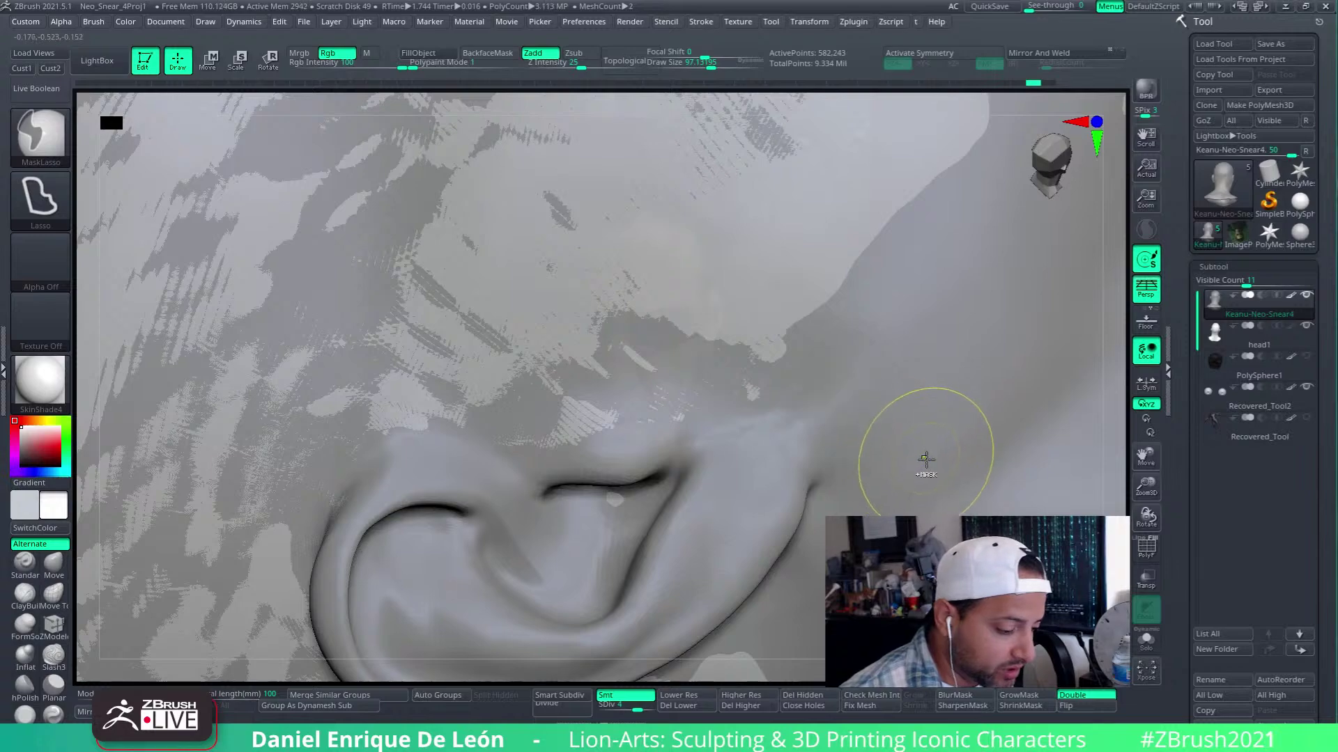
Increase the ZProject brush's draw size to about 143 for the larger neck and cheek areas
mouse_move(845, 365)
right_down()
mouse_move(809, 427)
mouse_move(887, 379)
mouse_move(798, 414)
mouse_move(887, 390)
mouse_move(923, 349)
mouse_move(732, 464)
right_up()
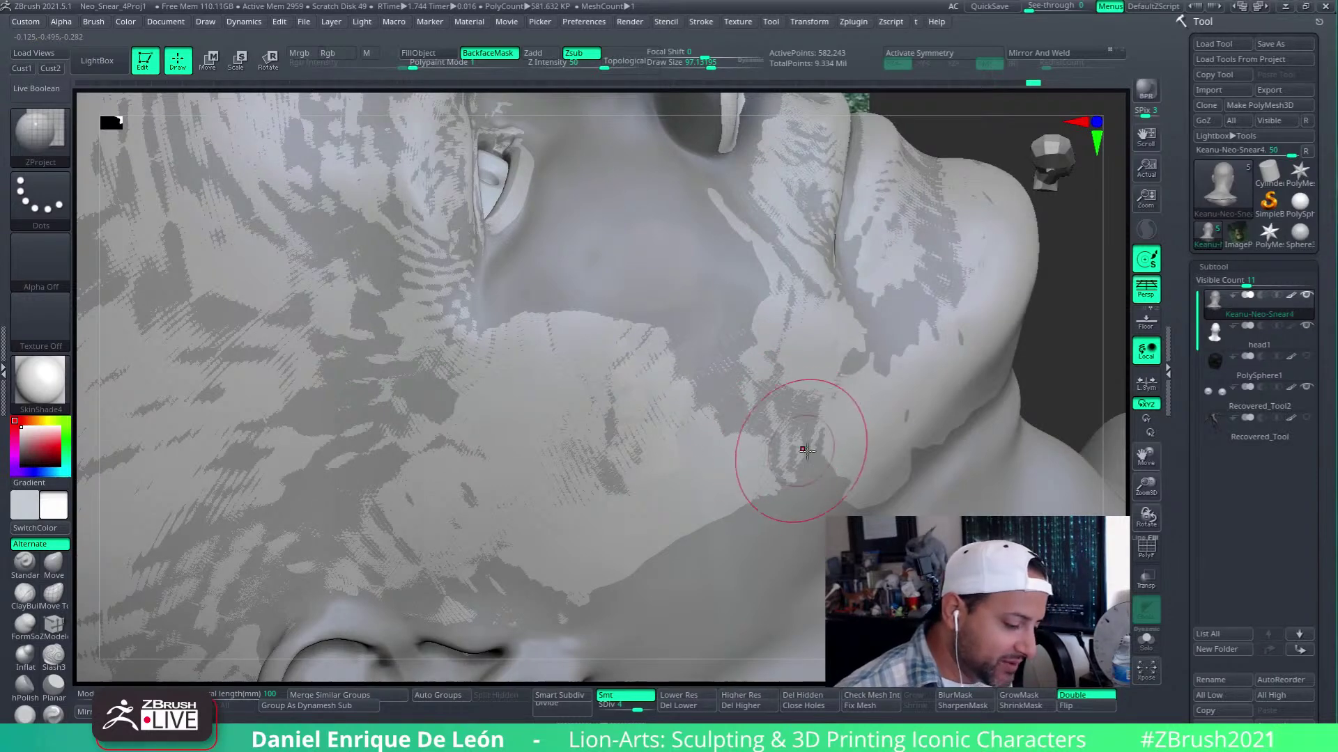
mouse_move(806, 448)
right_down()
mouse_move(815, 397)
mouse_move(899, 391)
mouse_move(798, 480)
mouse_move(742, 363)
right_up()
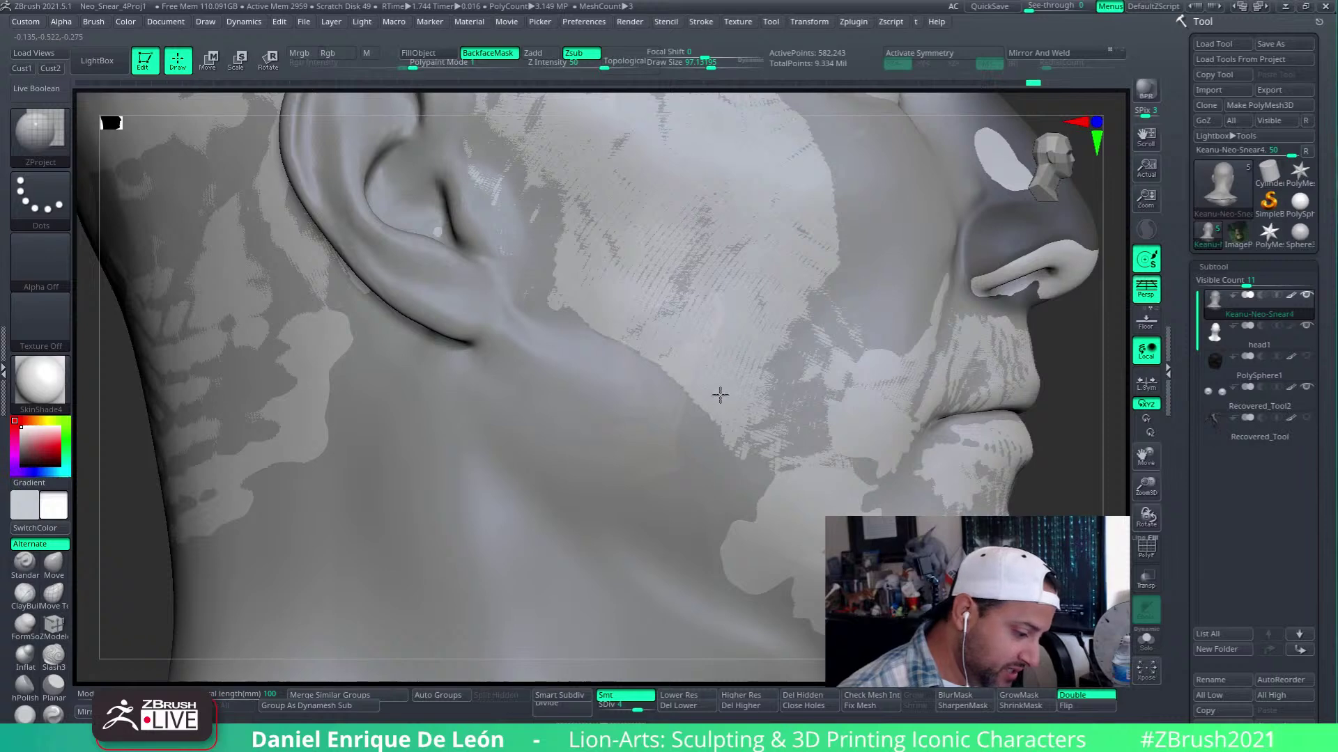
right_drag(594, 268, 742, 320)
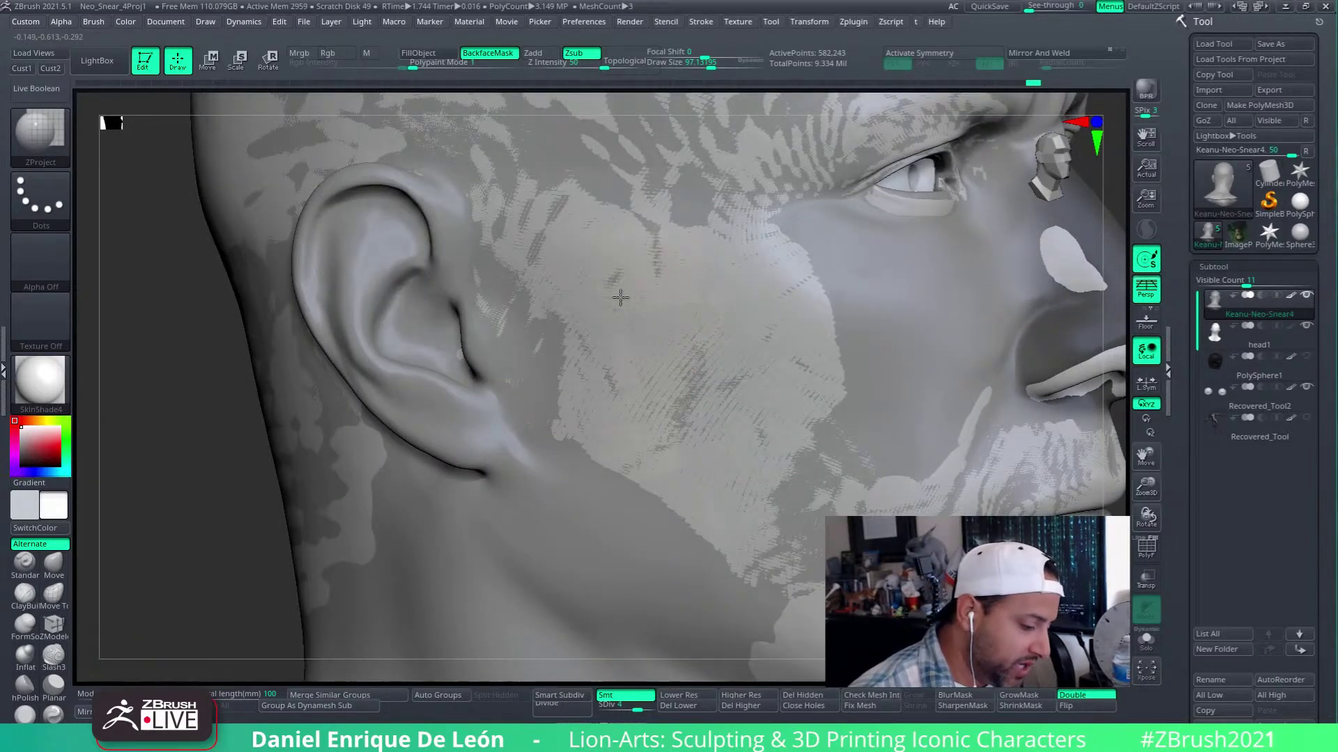
right_drag(617, 240, 769, 232)
drag(709, 67, 719, 67)
Restore the Cust1 view and lower the model opacity to 50 to compare the head with the reference photo
click(26, 68)
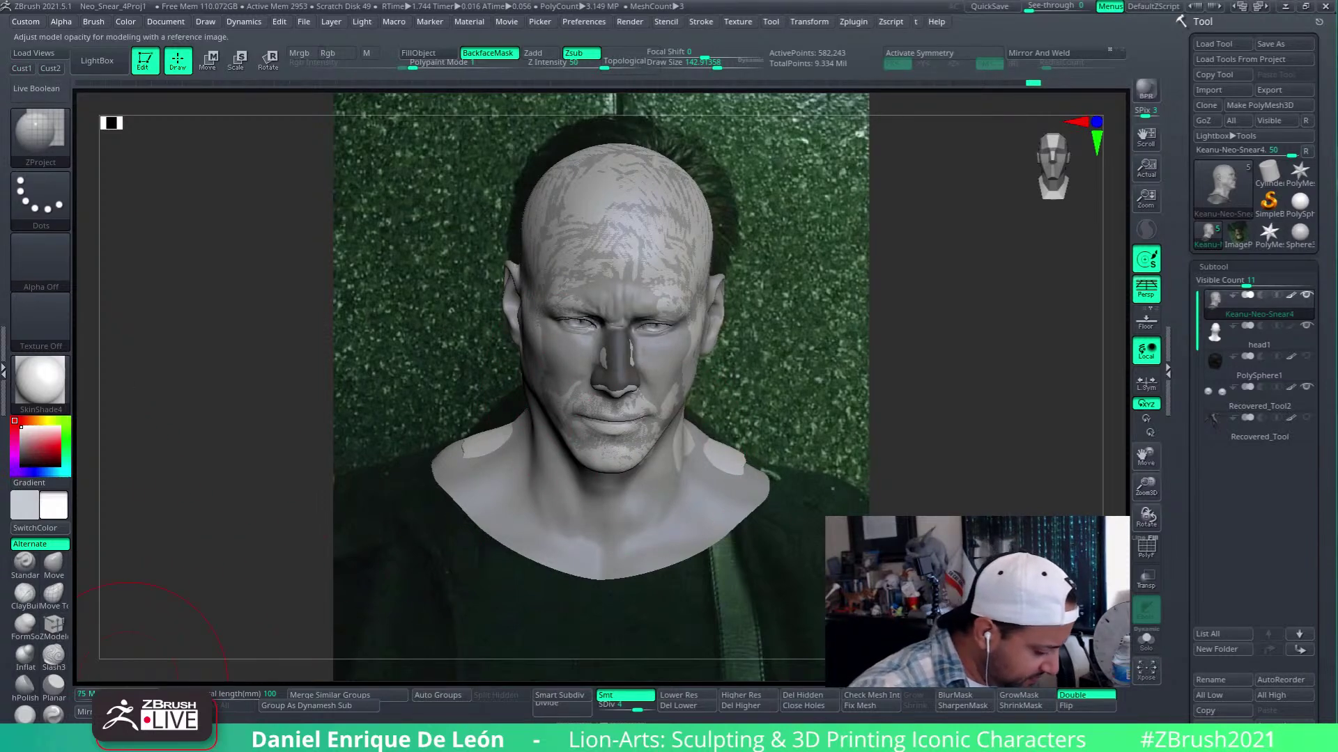
drag(159, 690, 146, 687)
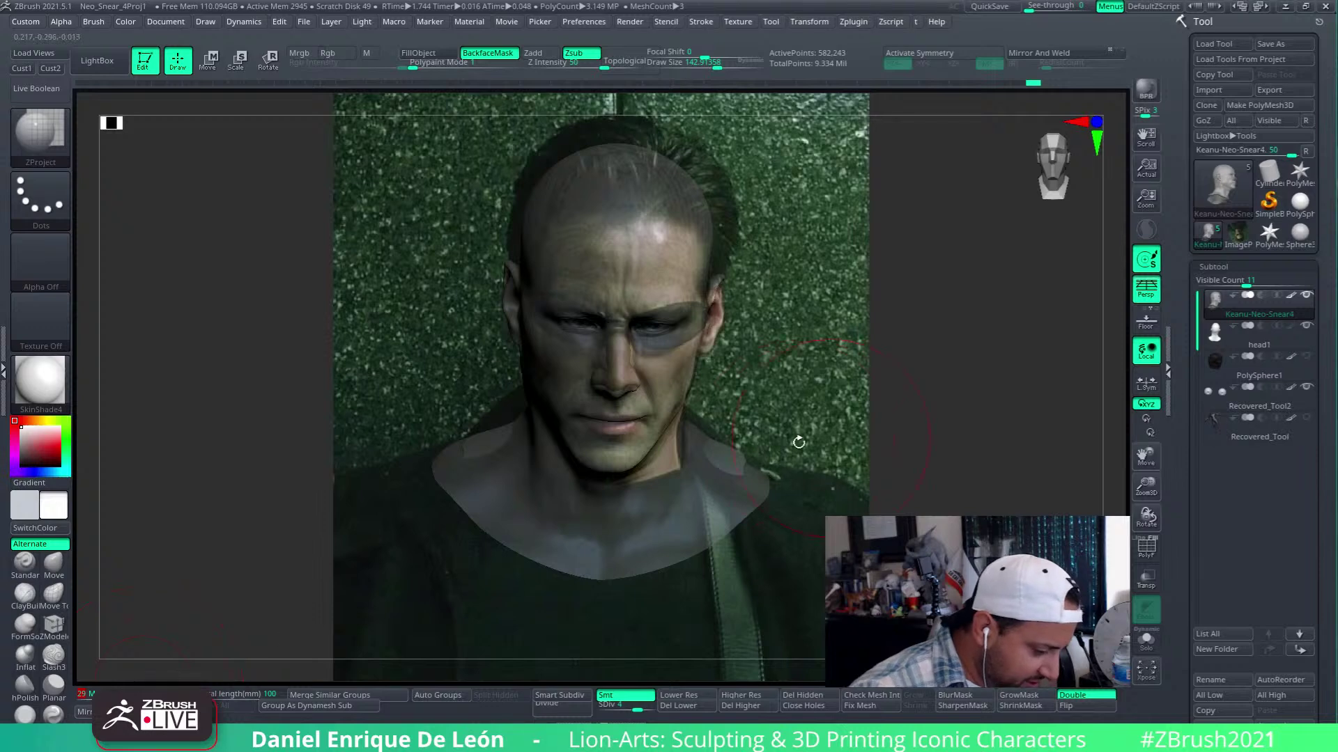
drag(957, 442, 1032, 446)
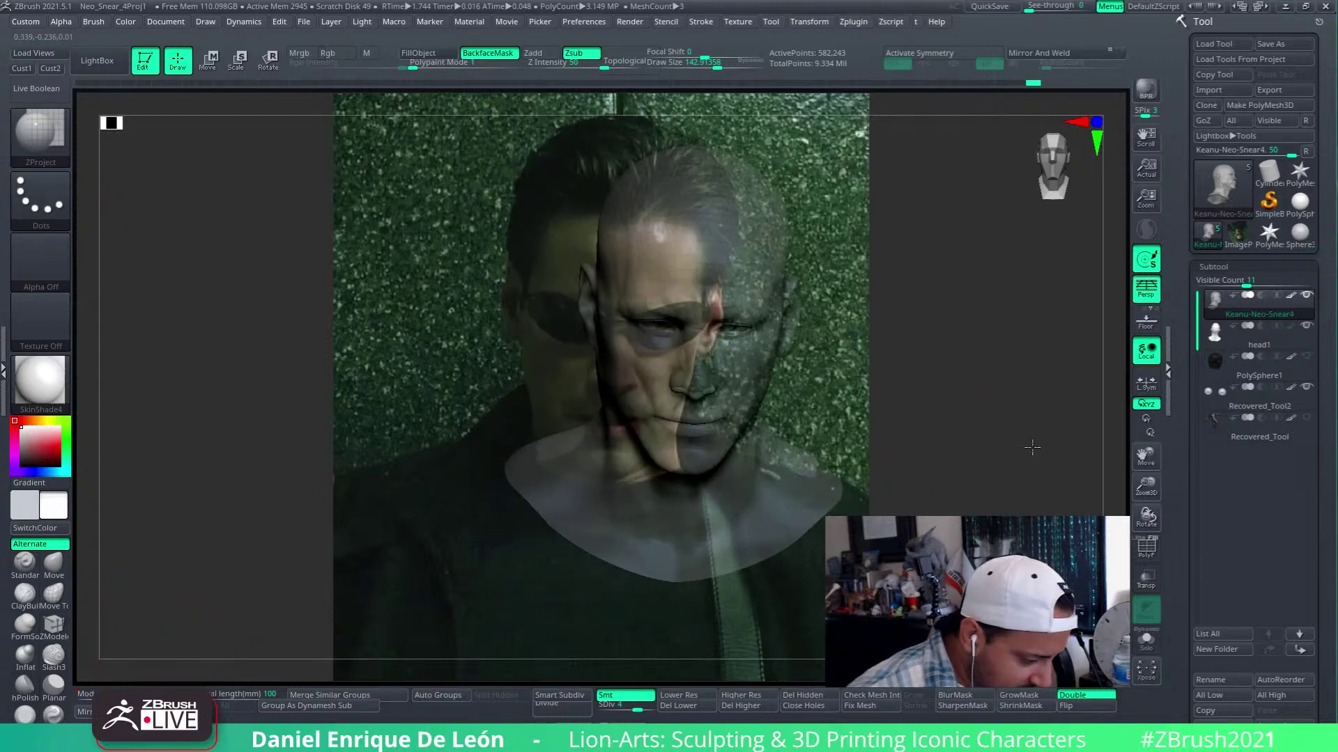
mouse_move(112, 691)
mouse_down()
mouse_move(86, 691)
mouse_move(131, 689)
mouse_up()
Switch on the second light and reposition it toward the side of the head
click(362, 22)
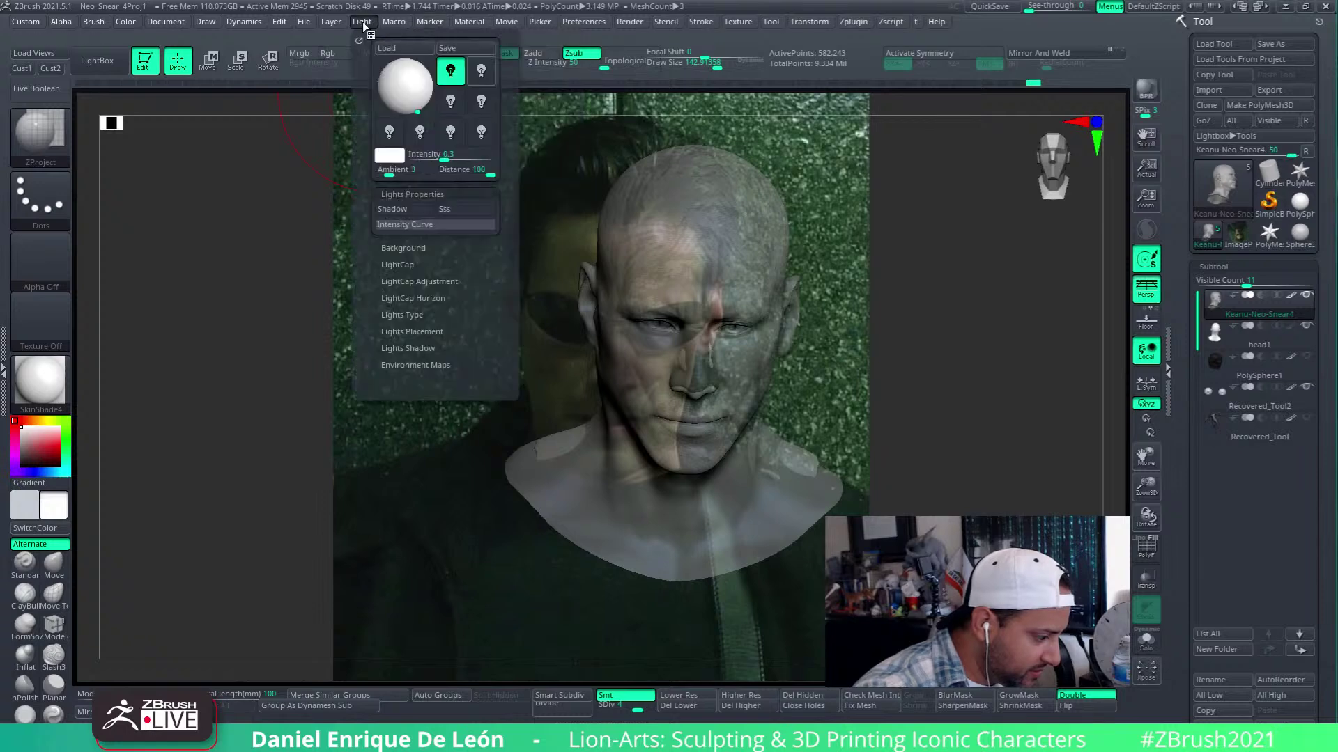
click(481, 71)
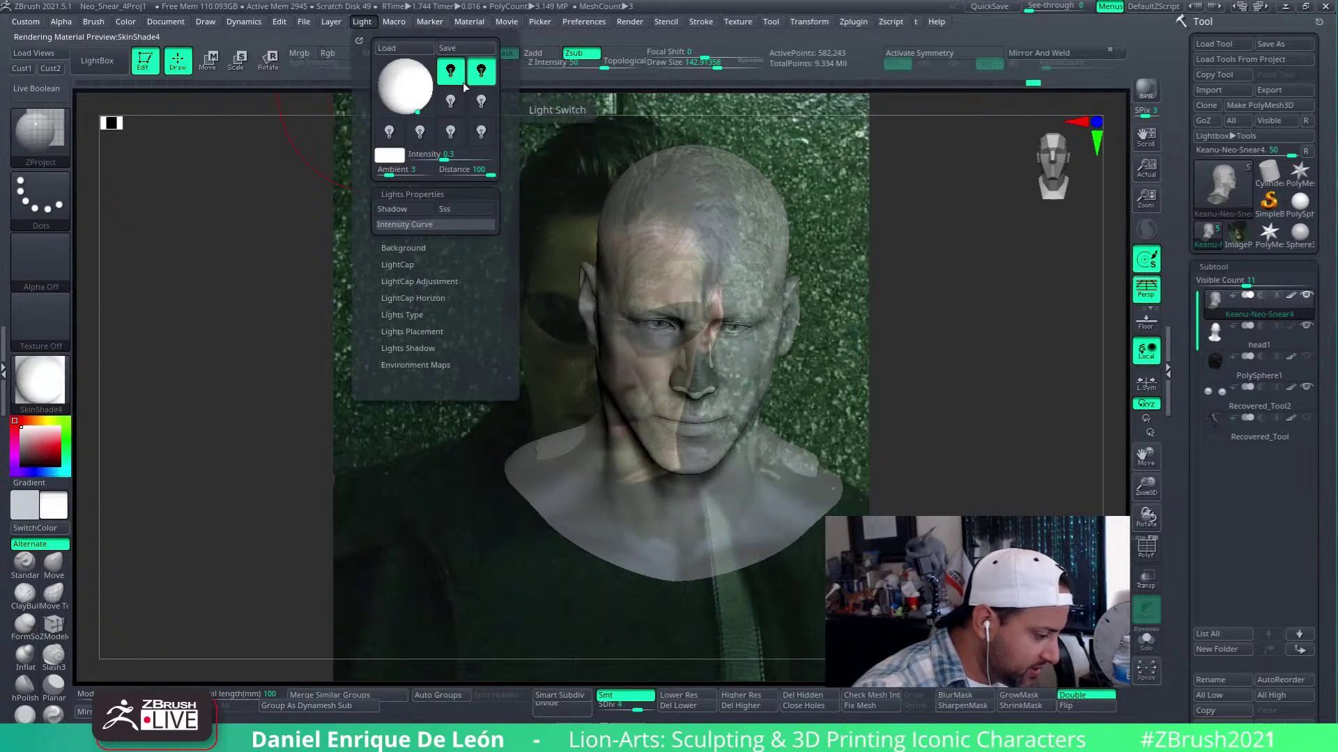
drag(419, 99, 398, 95)
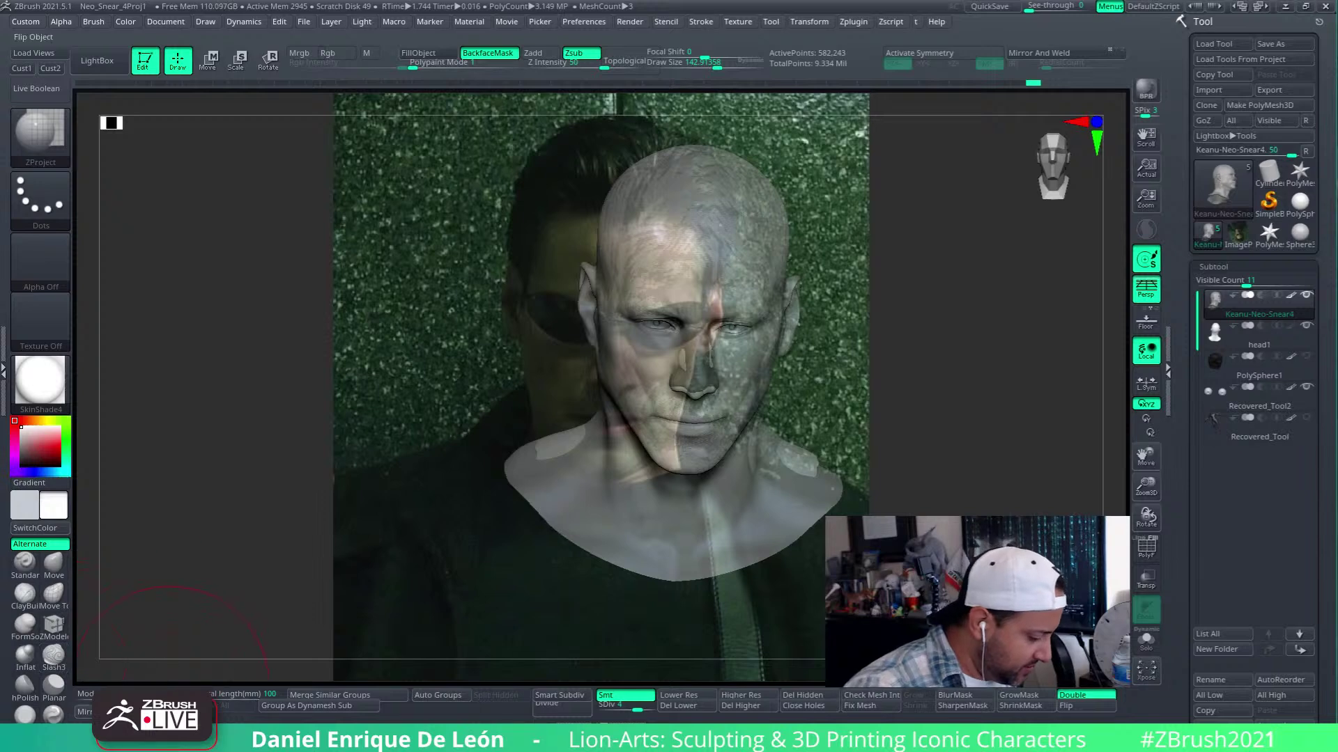
Set the model opacity back to 100 in the Cust1 view and switch off the second light
click(24, 69)
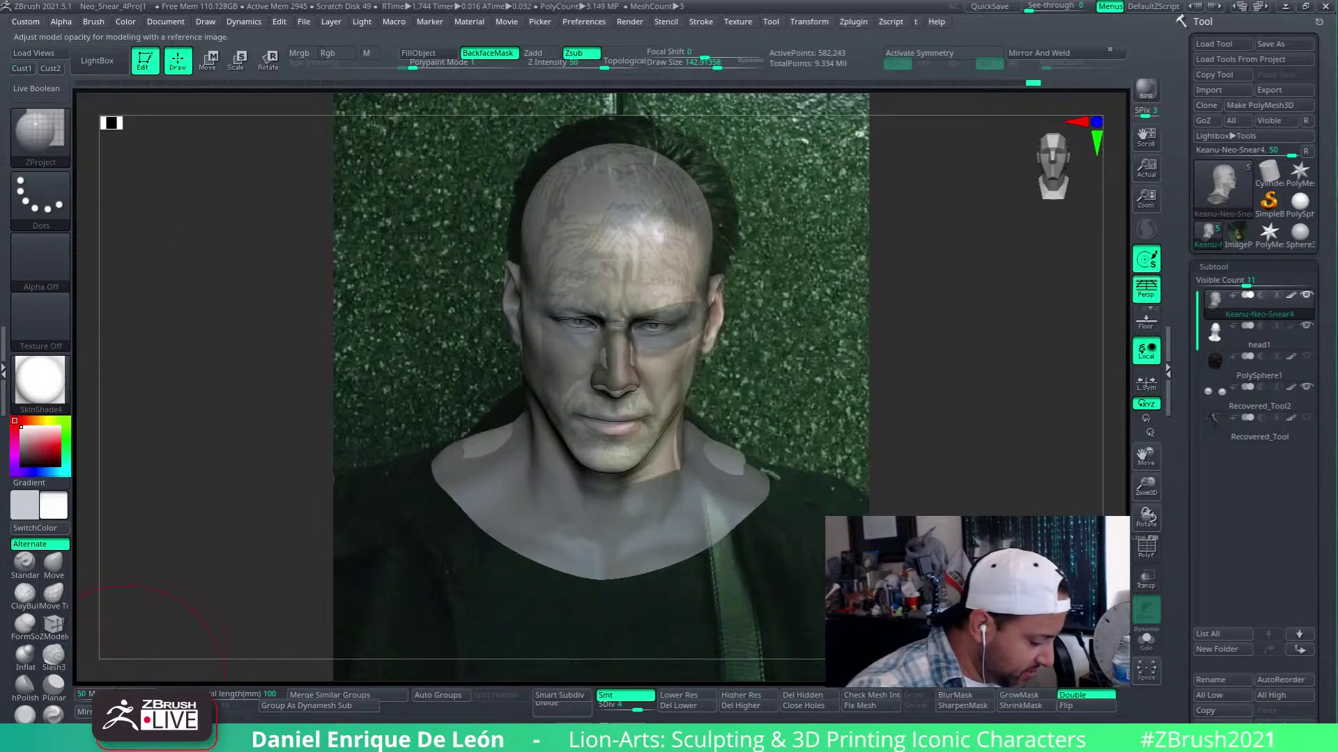
click(96, 696)
click(164, 696)
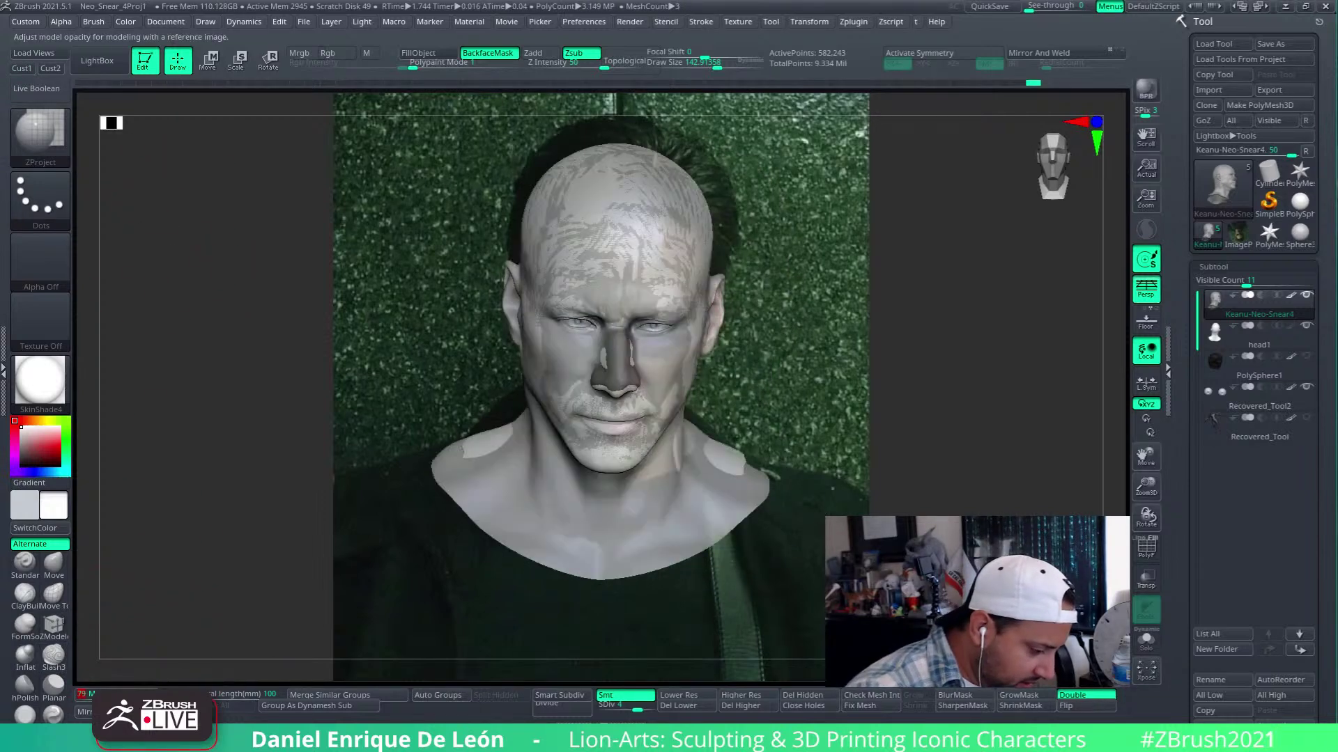
click(178, 695)
click(140, 696)
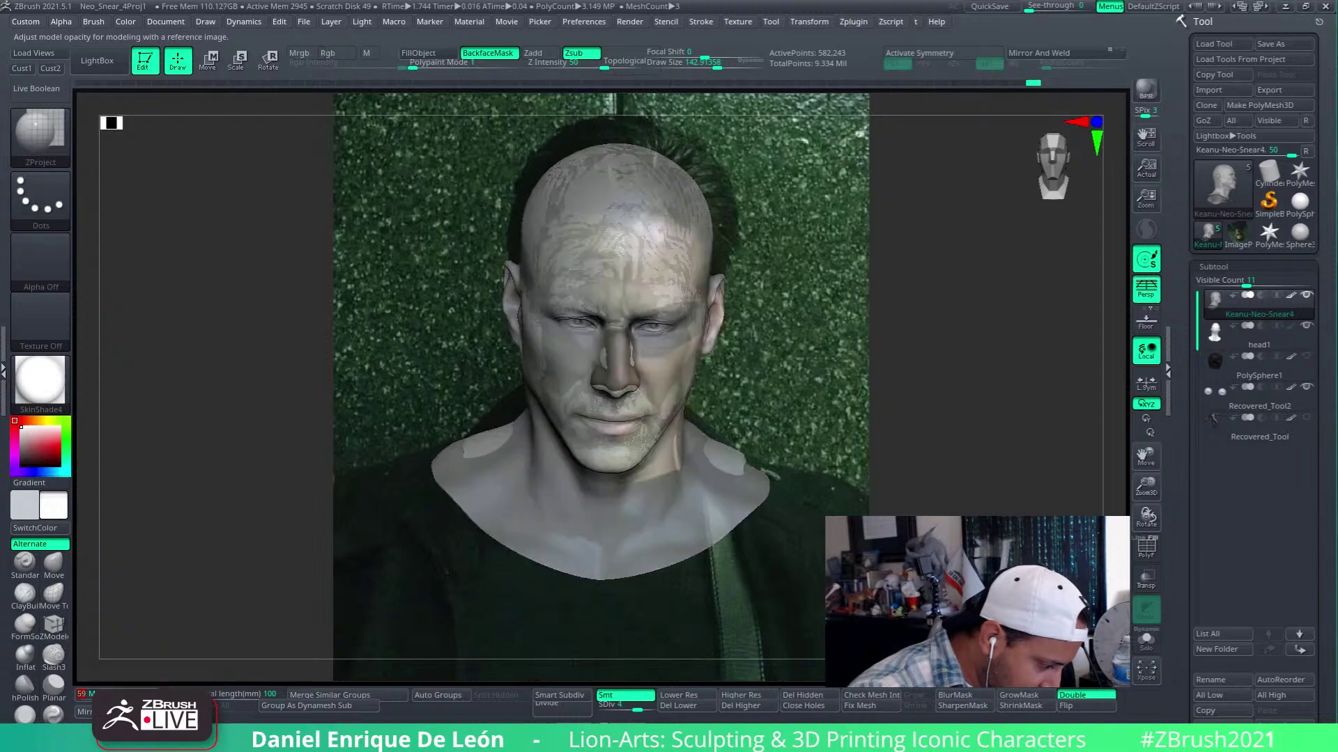
click(182, 696)
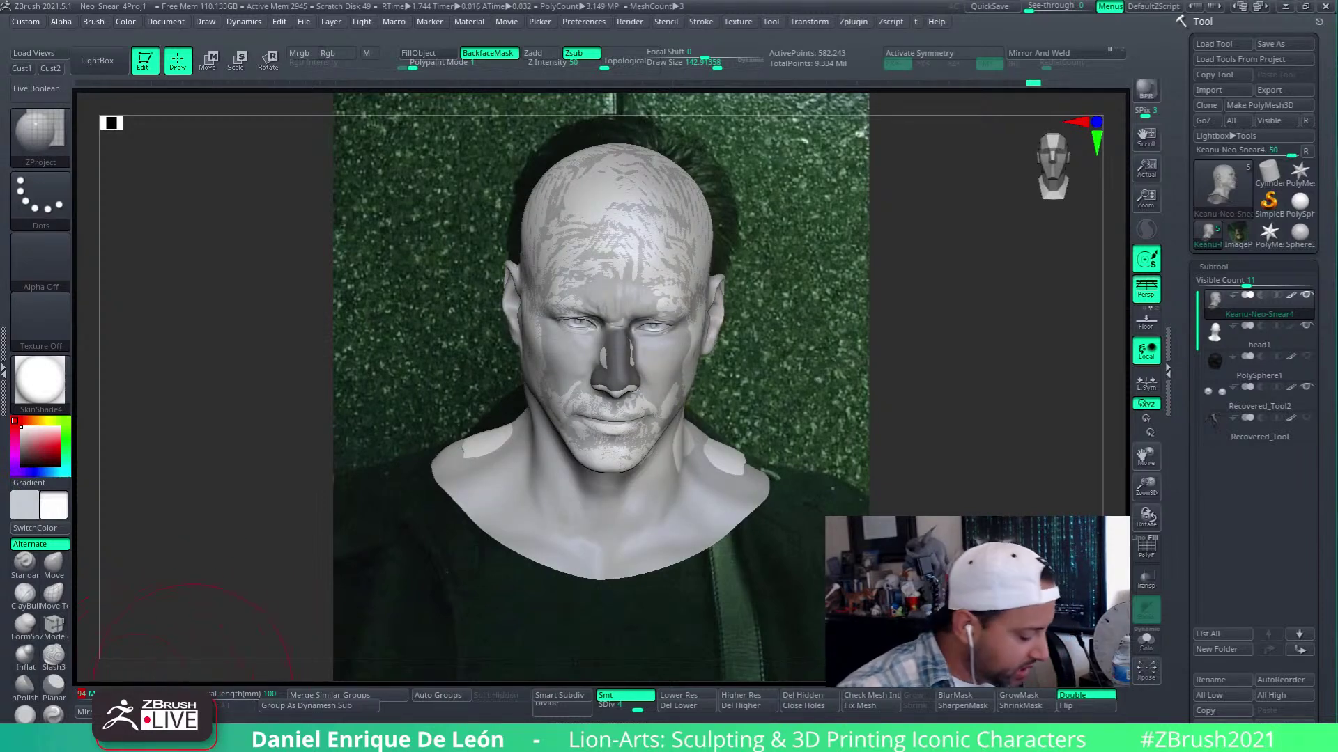
click(199, 695)
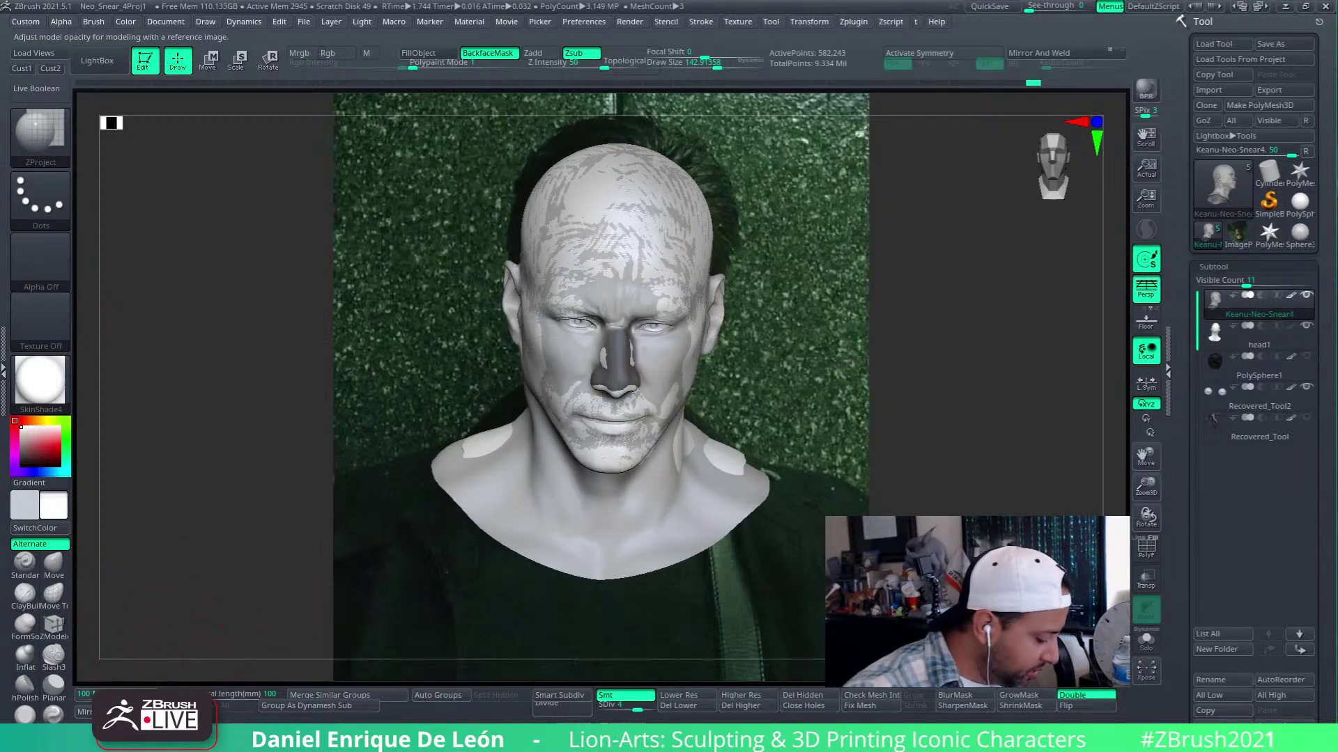
click(367, 22)
click(481, 75)
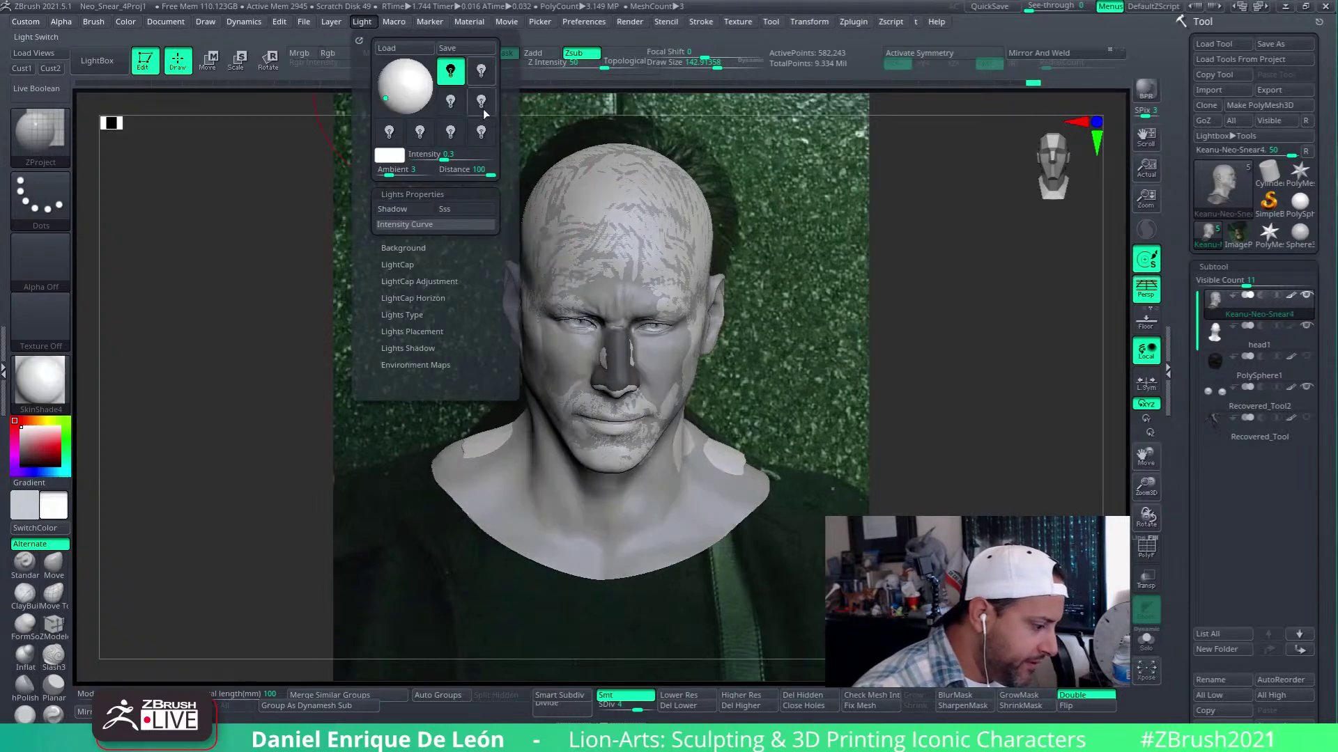
Project the neck and jaw corner below the earlobe onto head1 with ZProject and smooth the resulting bumps
alt+right_drag(704, 376, 964, 398)
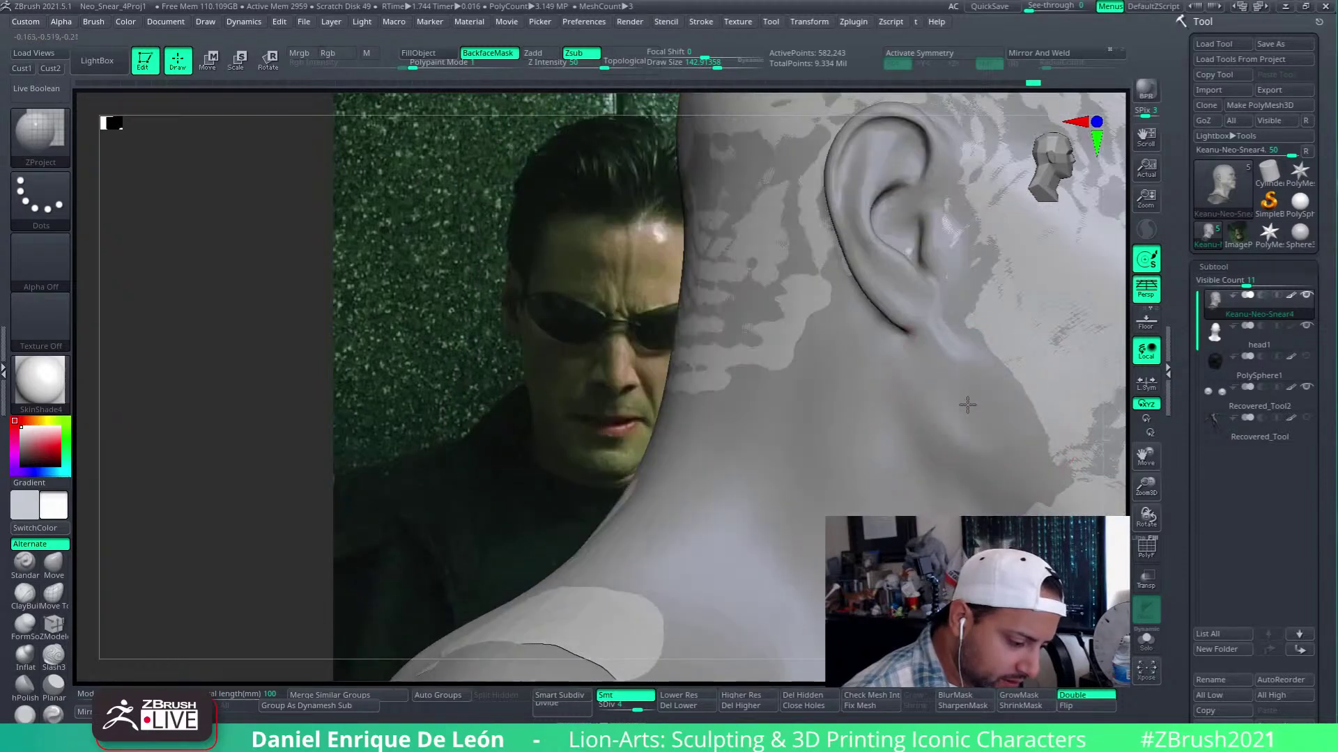
mouse_move(964, 354)
mouse_down()
mouse_move(920, 390)
mouse_move(926, 380)
mouse_move(864, 367)
mouse_move(836, 460)
mouse_move(827, 390)
mouse_up()
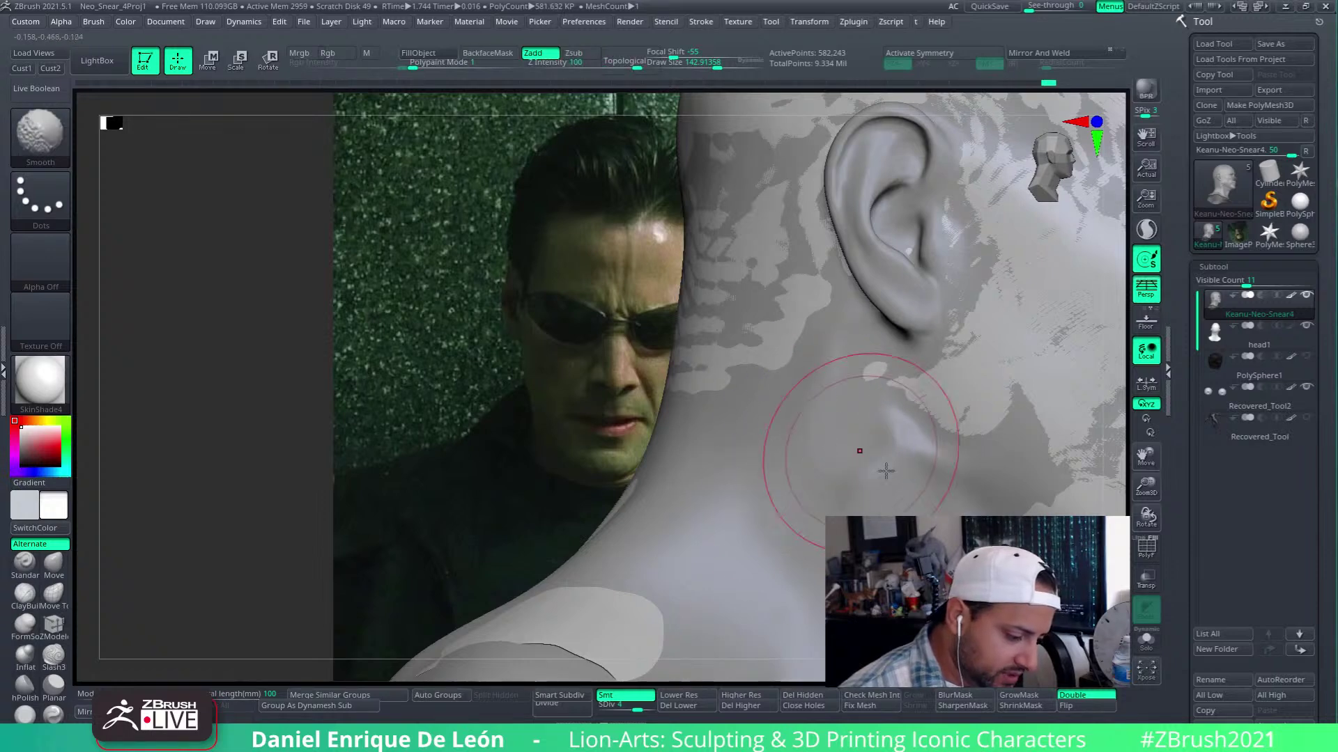
mouse_move(884, 481)
mouse_down()
mouse_move(812, 436)
mouse_move(826, 370)
mouse_move(822, 399)
mouse_up()
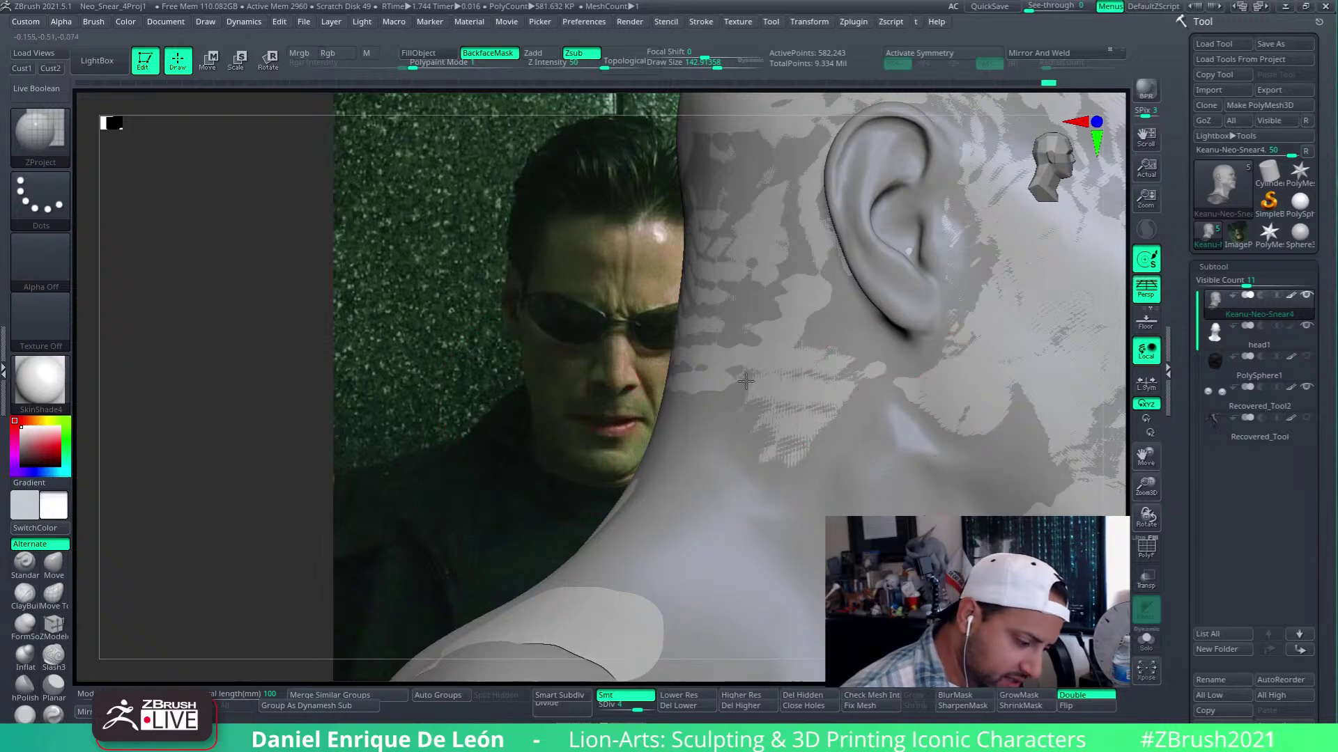
key(shift)
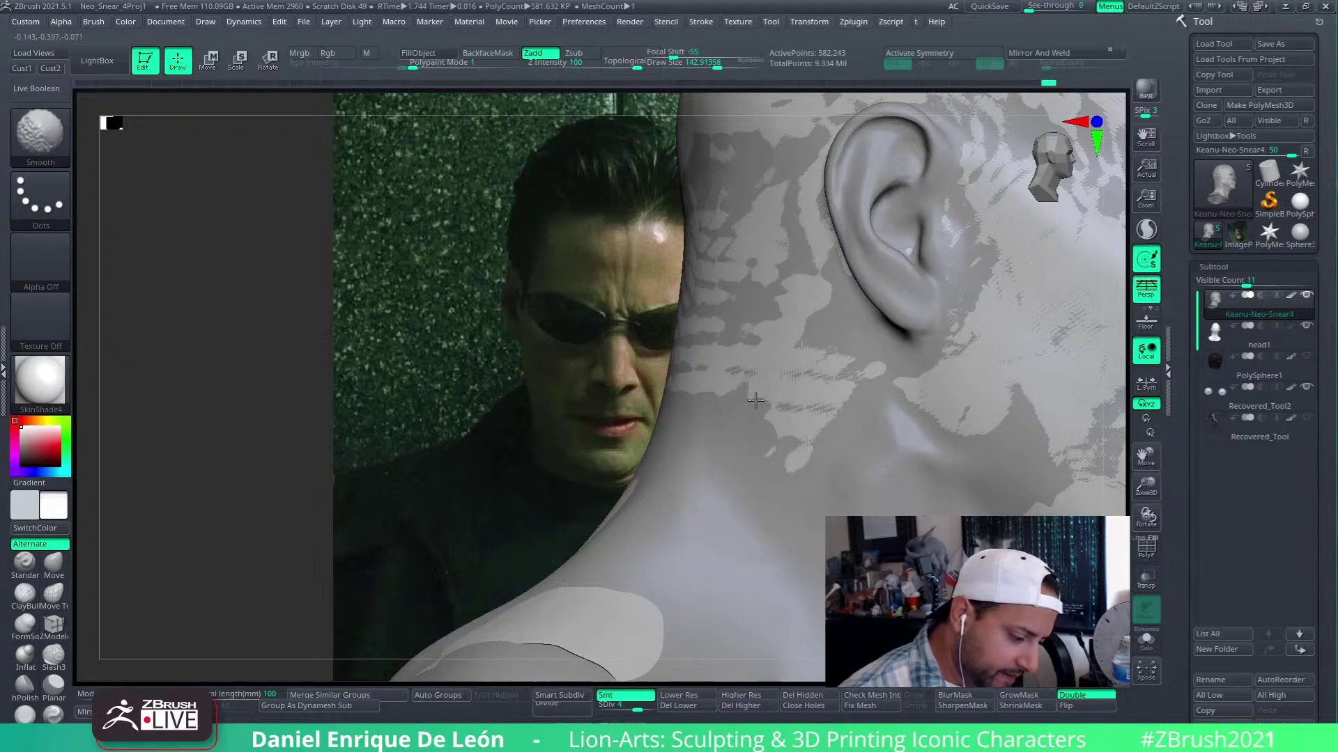
Project and smooth the skin around the earlobe's attachment to the neck
mouse_move(866, 349)
right_down()
mouse_move(839, 337)
mouse_move(907, 427)
mouse_move(857, 301)
right_up()
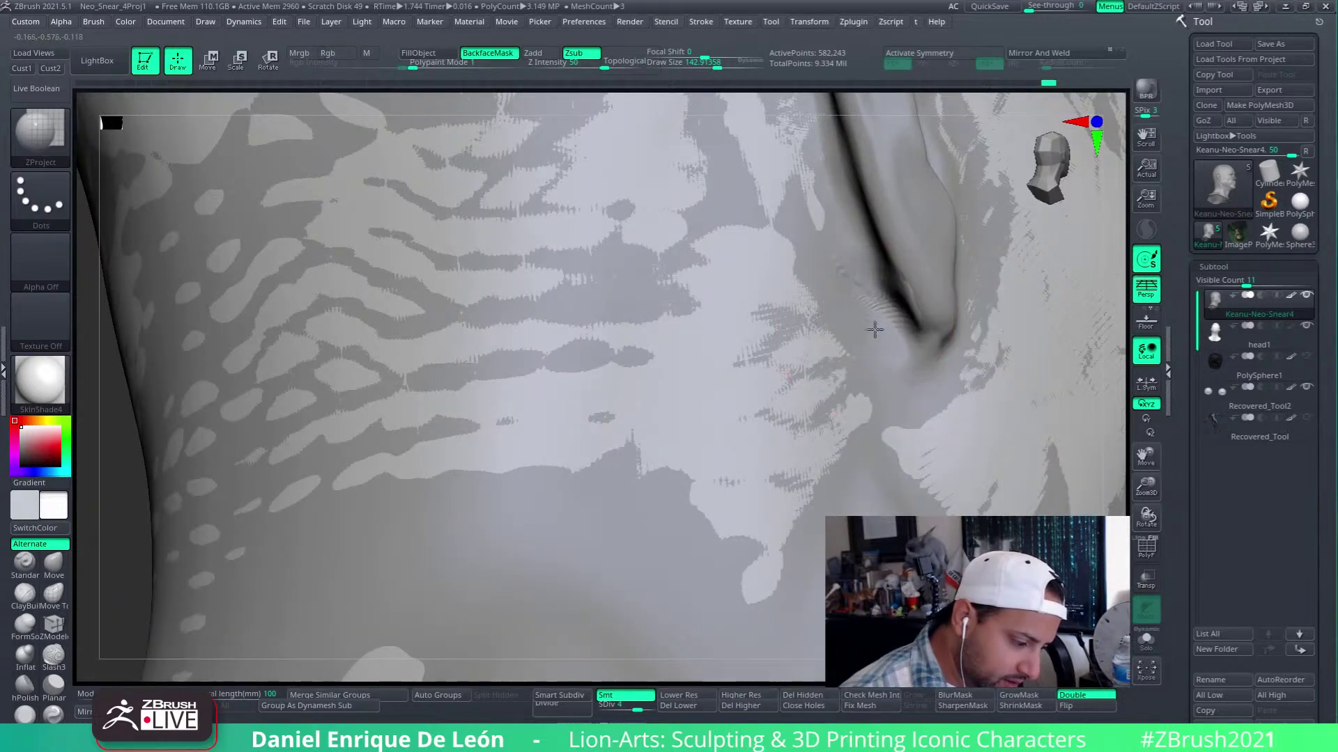
key(shift)
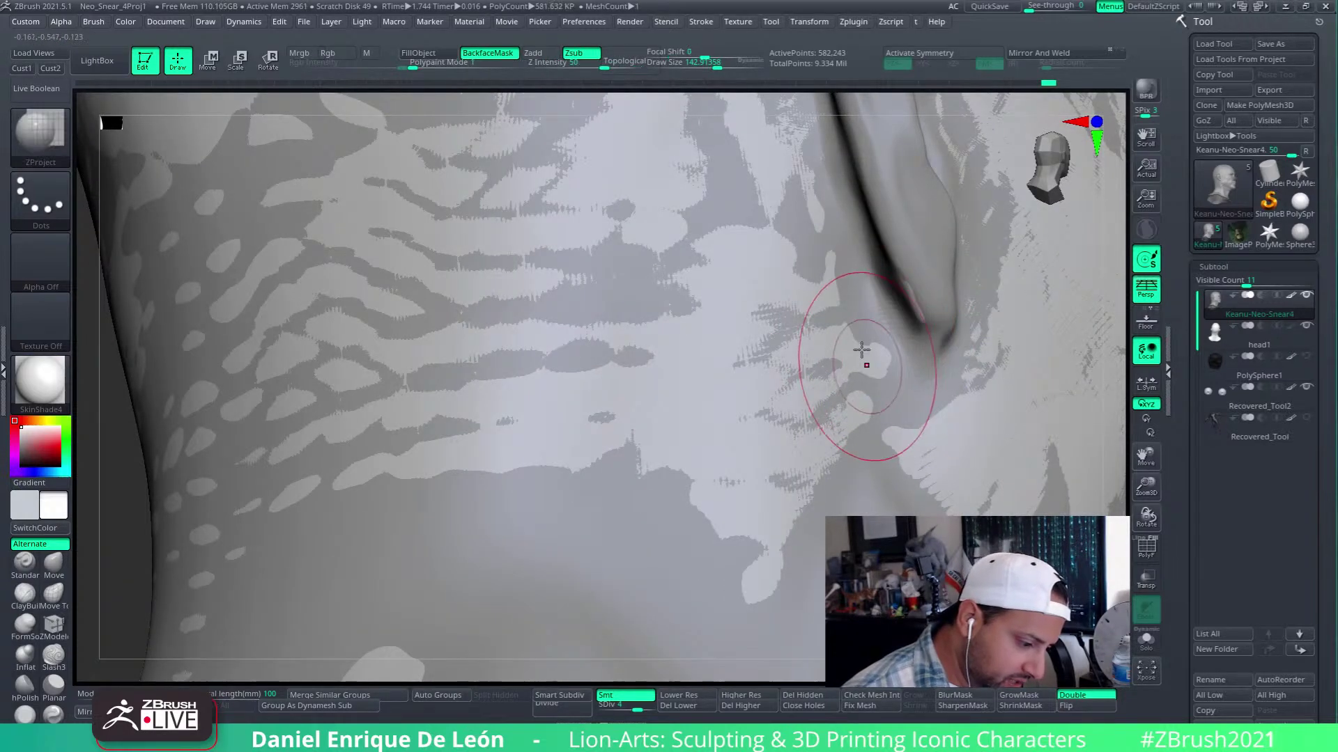
mouse_move(902, 341)
right_down()
mouse_move(901, 290)
mouse_move(932, 379)
mouse_move(871, 376)
mouse_move(929, 320)
mouse_move(893, 353)
mouse_move(906, 394)
mouse_move(949, 418)
mouse_move(913, 437)
right_up()
key(shift)
key(shift)
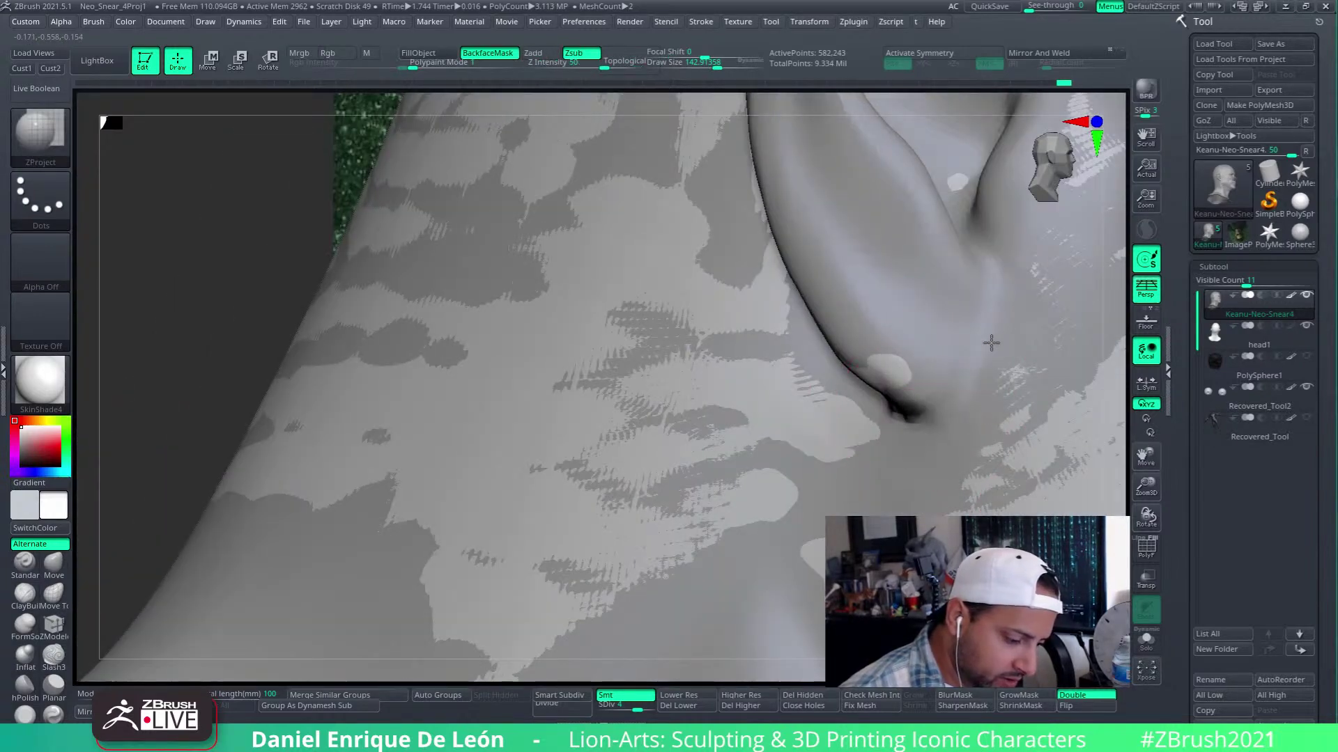
Smooth the creased underside and back of the earlobe where it meets the skull
mouse_move(986, 364)
right_down()
mouse_move(941, 373)
mouse_move(871, 448)
right_up()
key(shift)
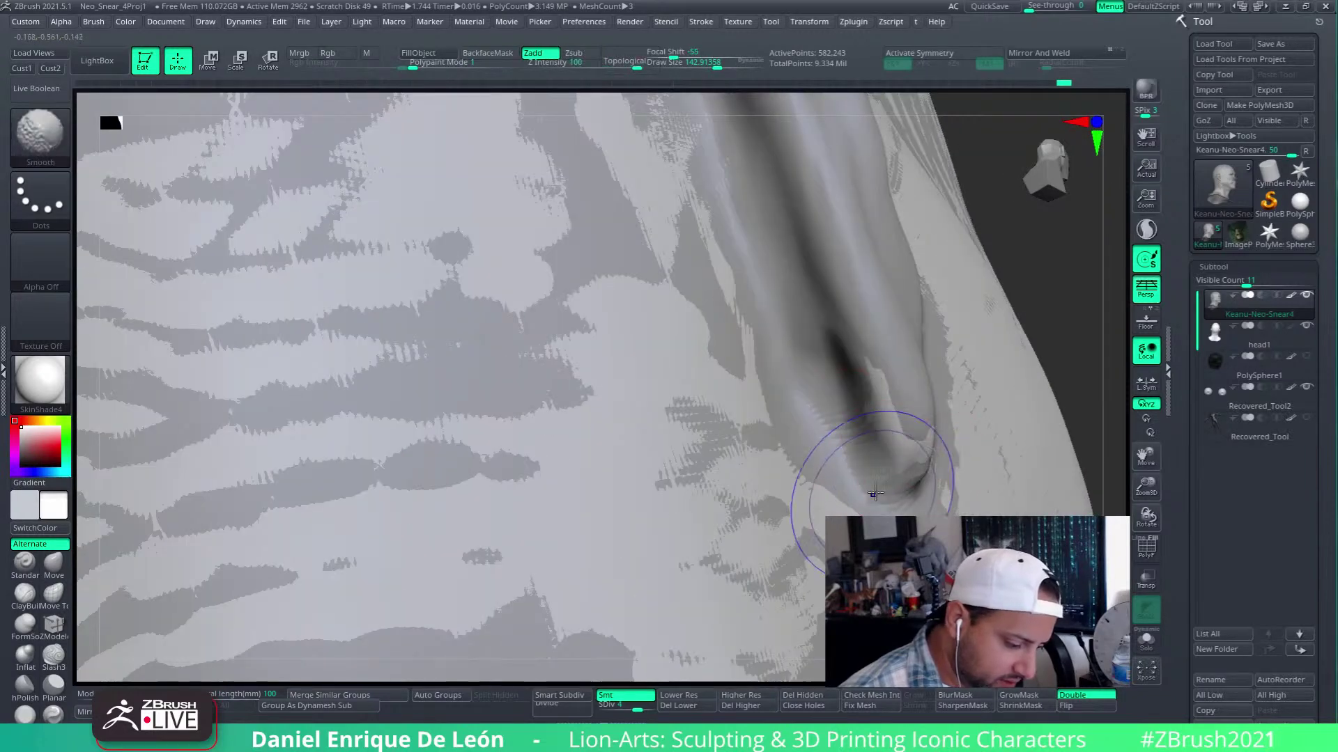
shift+drag(862, 477, 822, 362)
mouse_move(829, 373)
right_down()
mouse_move(903, 457)
mouse_move(864, 472)
right_up()
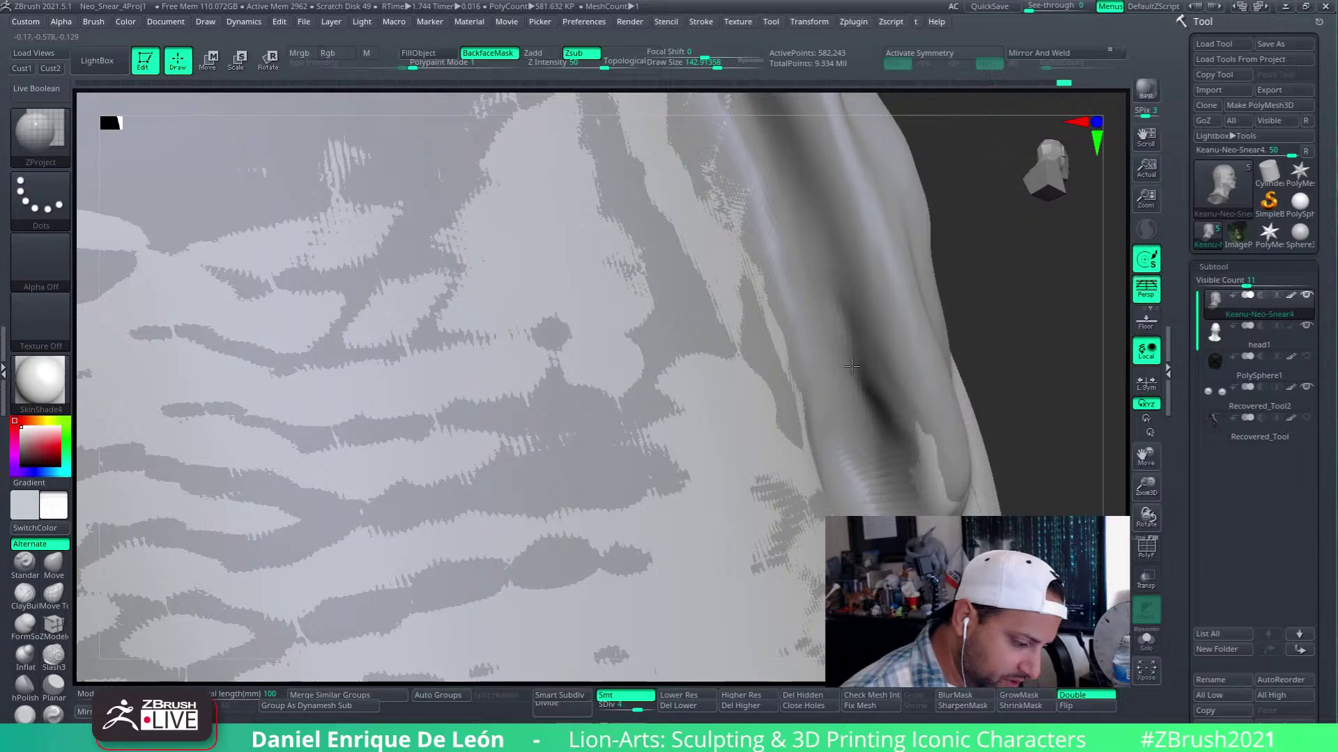
mouse_move(842, 440)
right_down()
mouse_move(845, 501)
mouse_move(871, 381)
mouse_move(925, 299)
mouse_move(894, 428)
right_up()
key(shift)
shift+drag(894, 428, 897, 446)
alt+right_drag(898, 446, 896, 415)
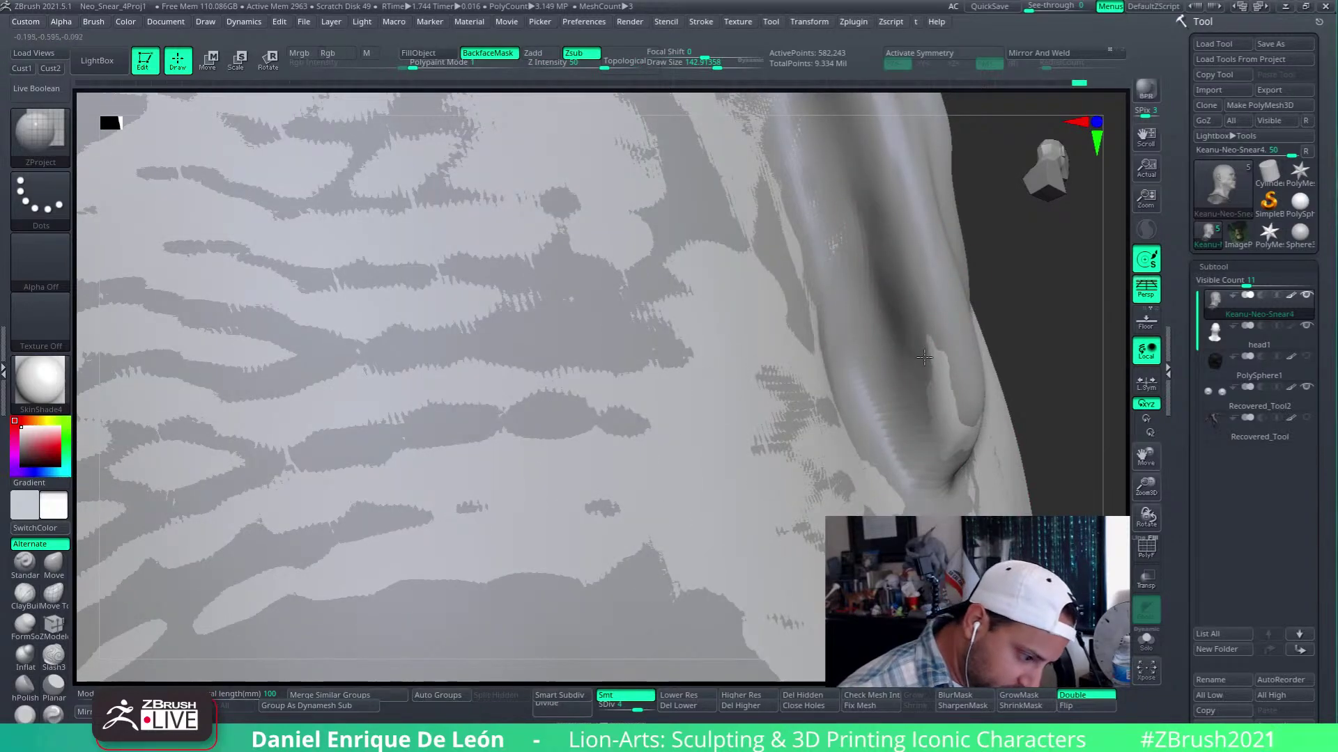
Project the upper side of the neck beneath the ear onto head1 and smooth its blend into the lower neck
ctrl+right_drag(925, 357, 846, 443)
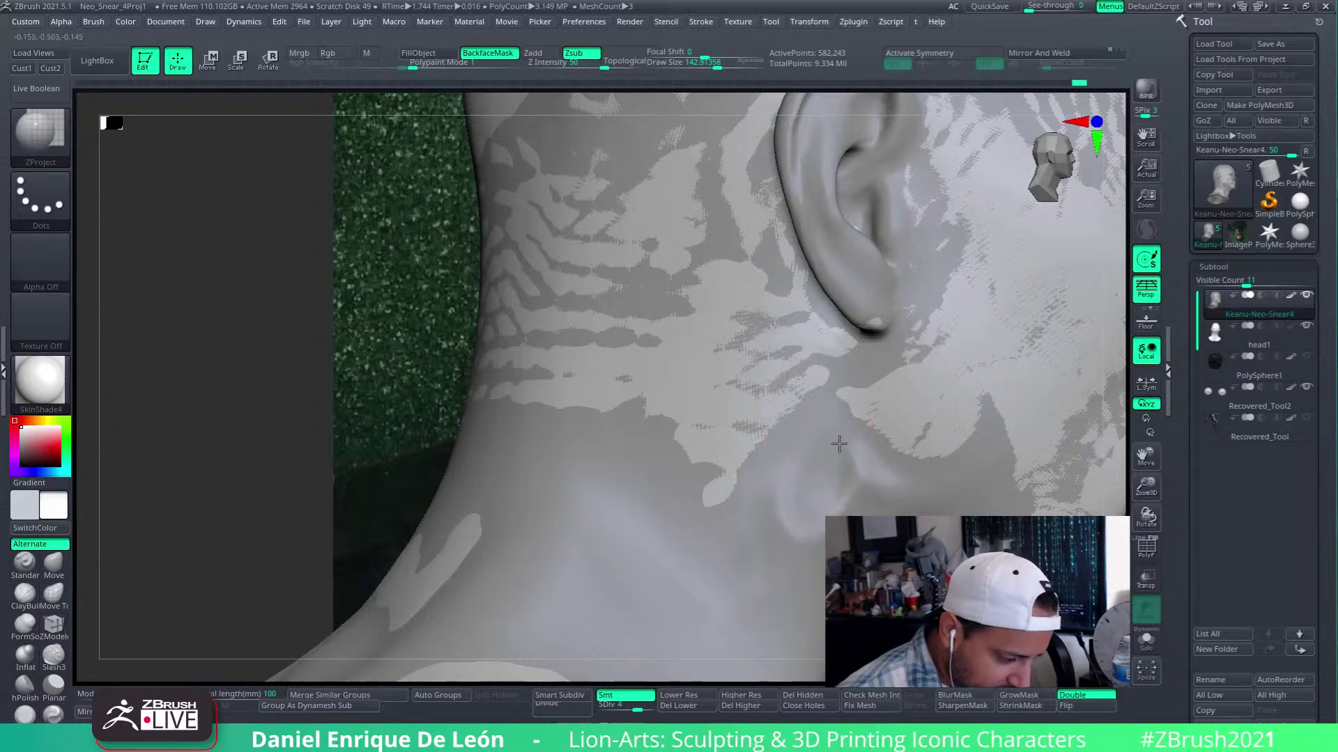
right_drag(757, 521, 870, 465)
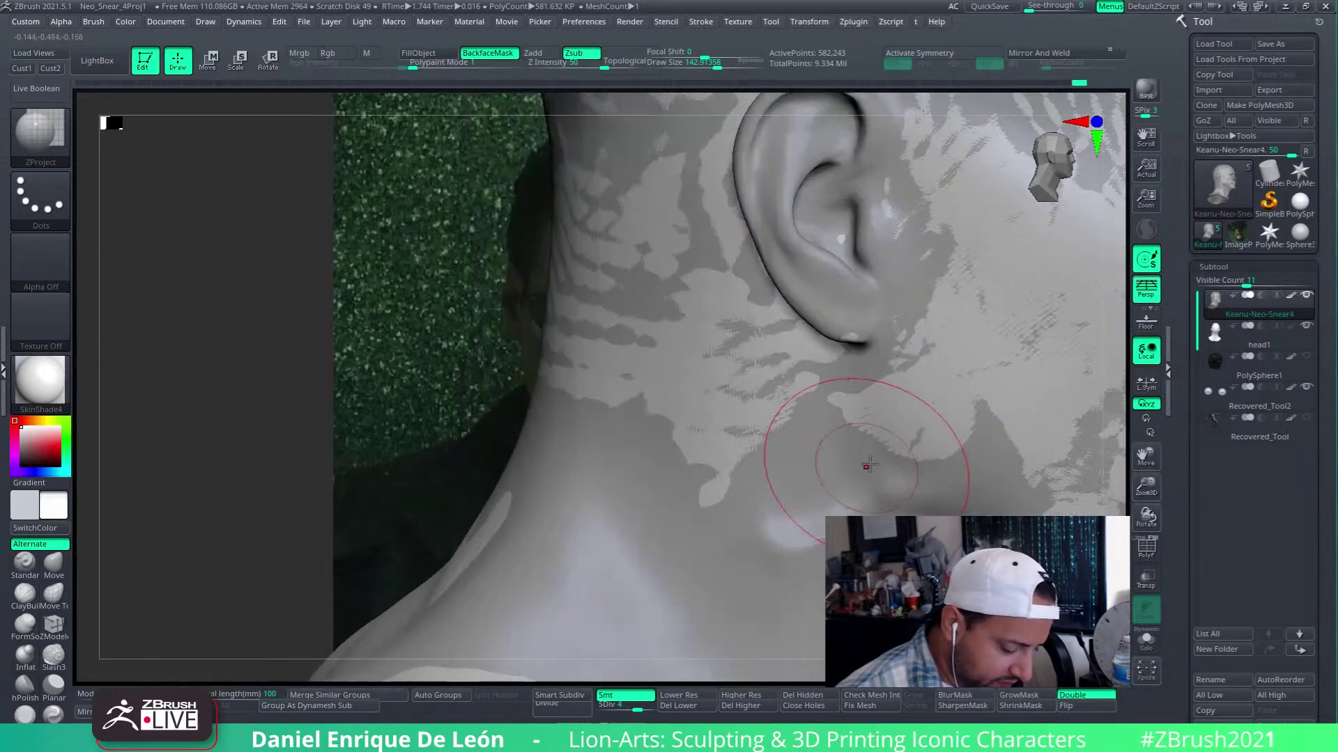
right_drag(925, 379, 896, 357)
key(shift)
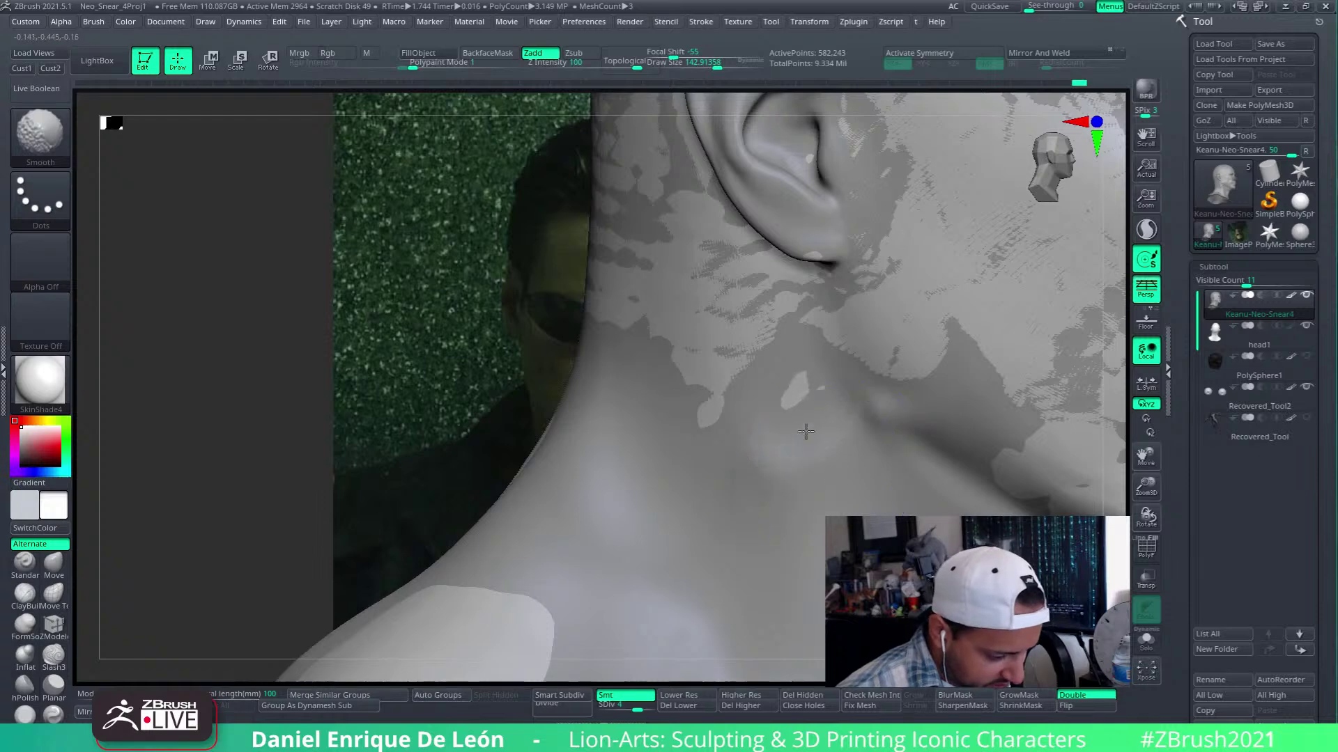
right_drag(771, 484, 840, 395)
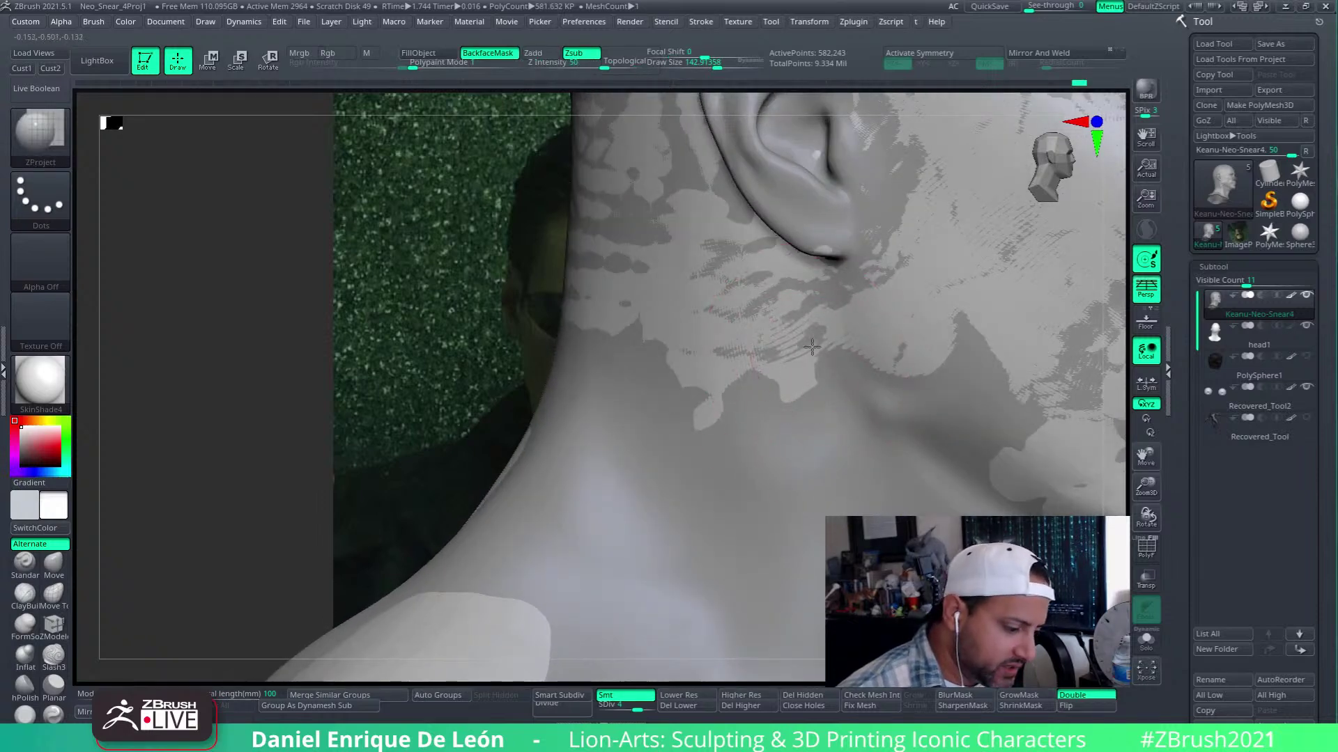
shift+drag(820, 472, 768, 494)
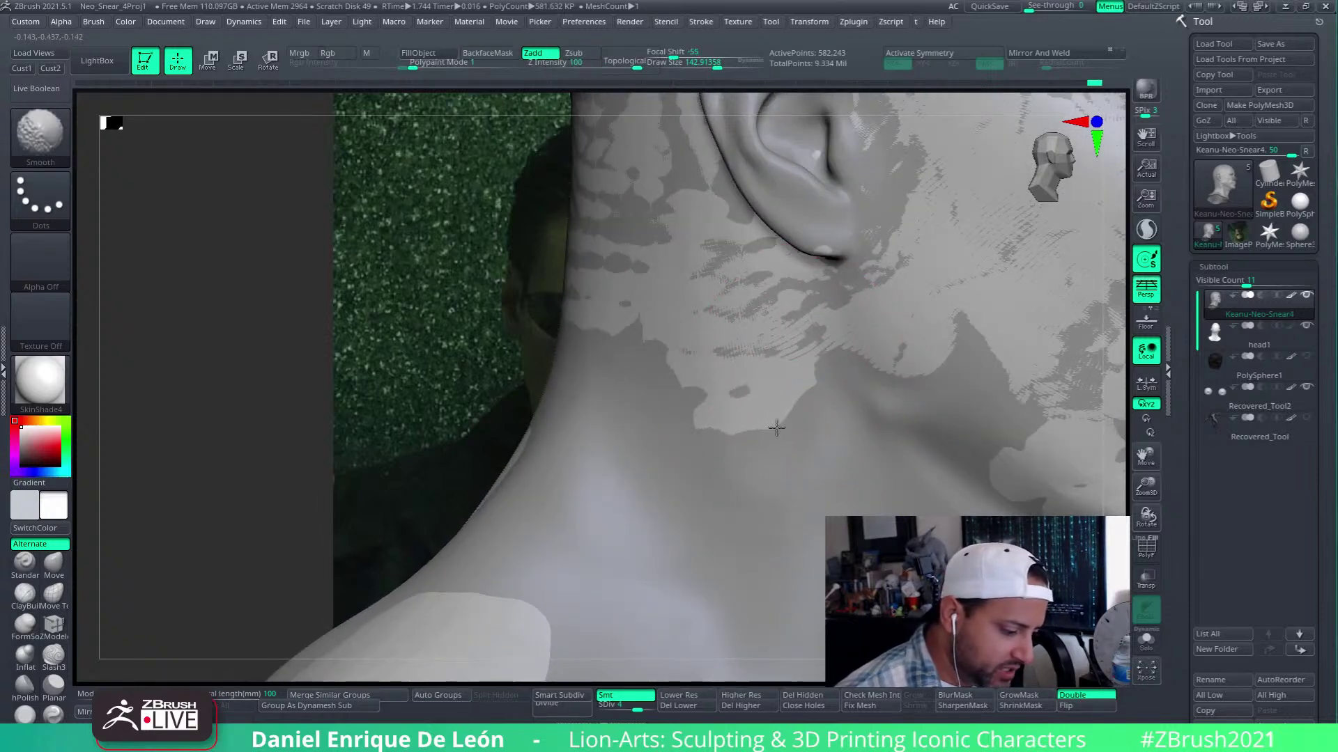
mouse_move(826, 433)
right_down()
mouse_move(923, 358)
mouse_move(863, 439)
right_up()
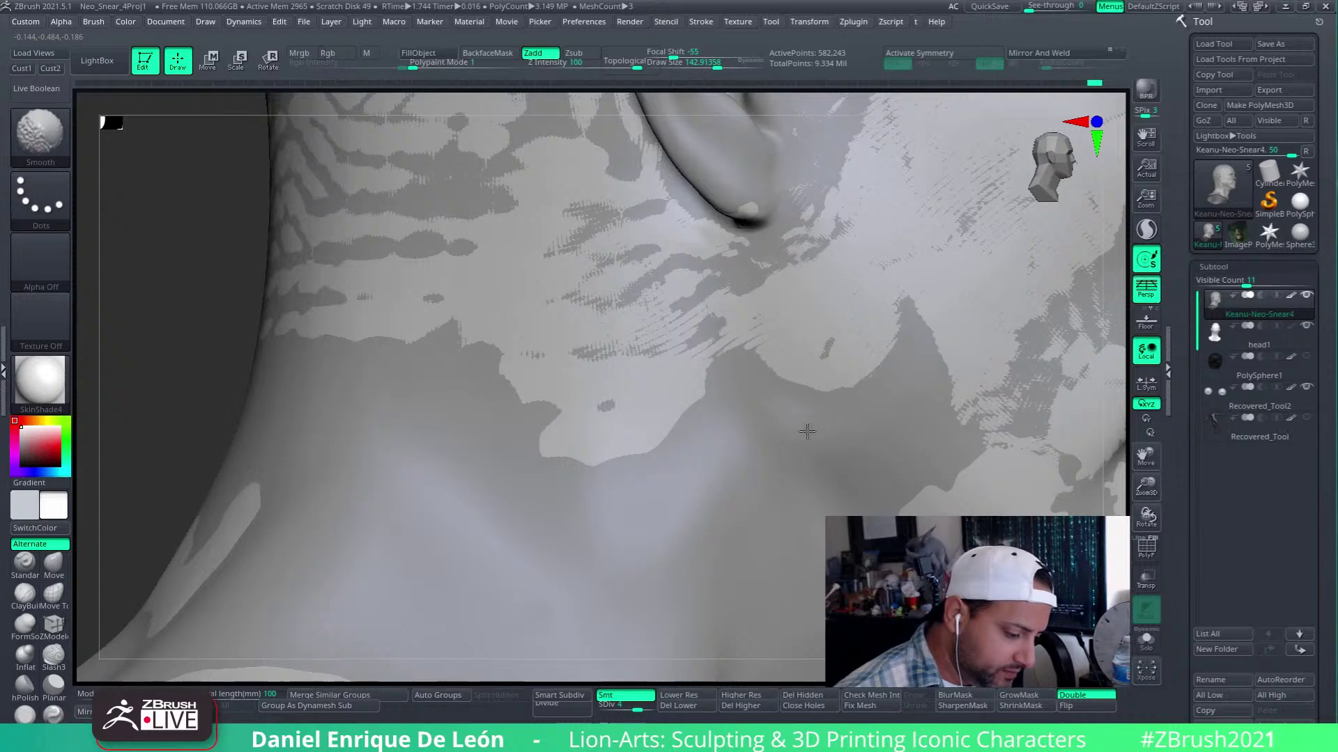
Project the jaw corner and rear jawline below the earlobe onto head1 with ZProject and smooth the edge into the neck
mouse_move(857, 390)
mouse_down()
mouse_move(892, 409)
mouse_move(799, 454)
mouse_up()
drag(771, 384, 862, 523)
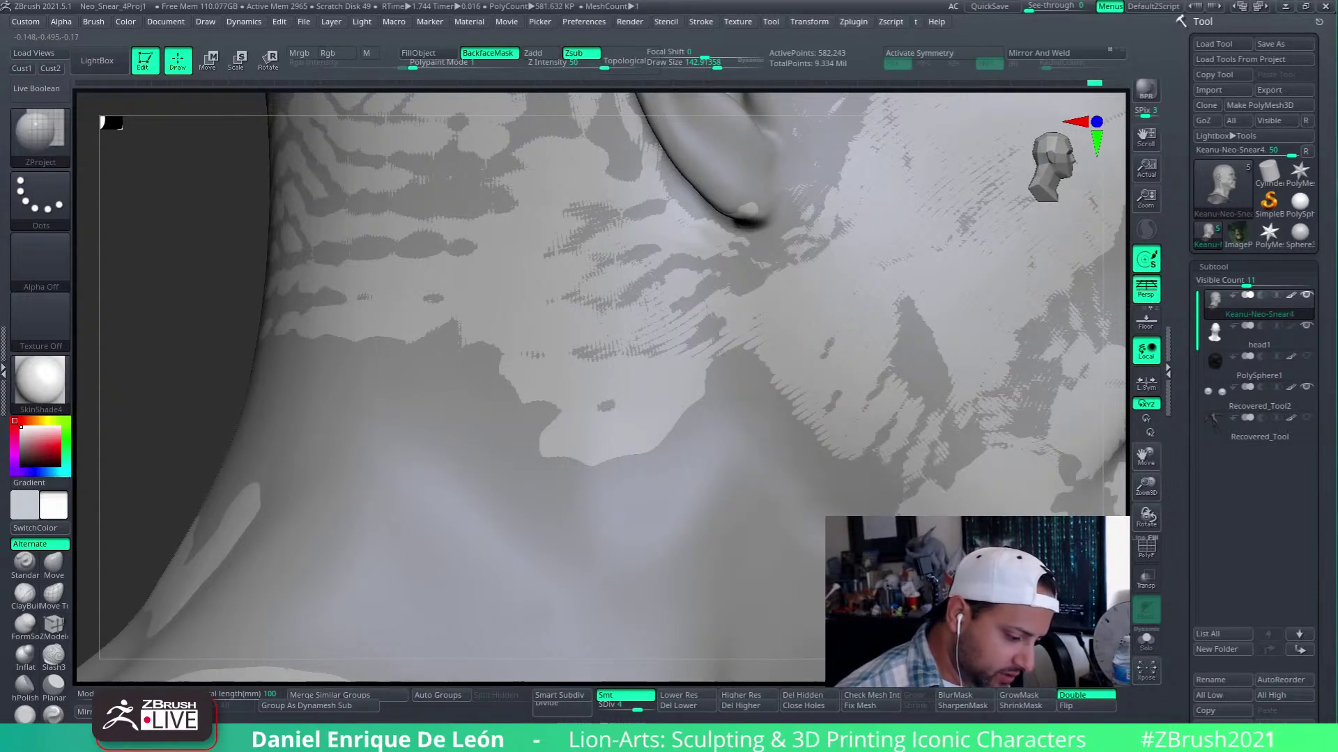
right_drag(962, 493, 830, 379)
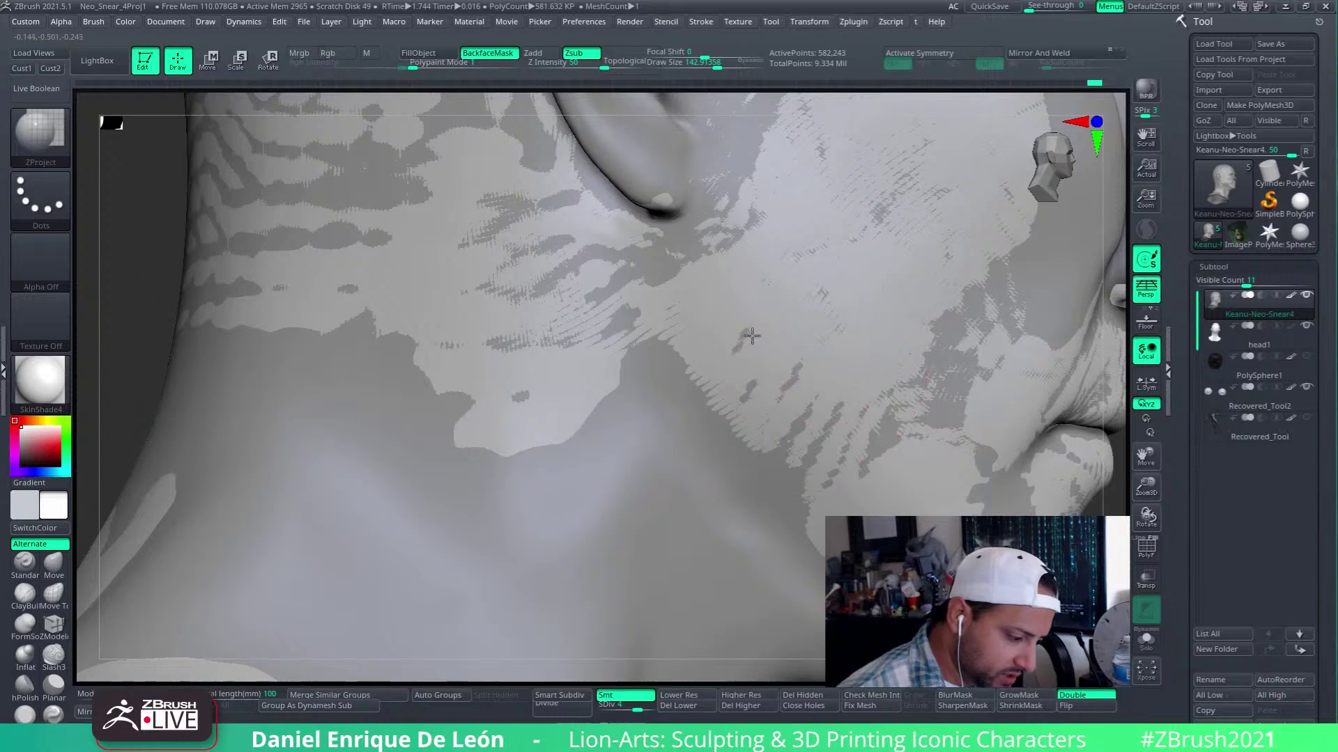
right_drag(896, 429, 783, 413)
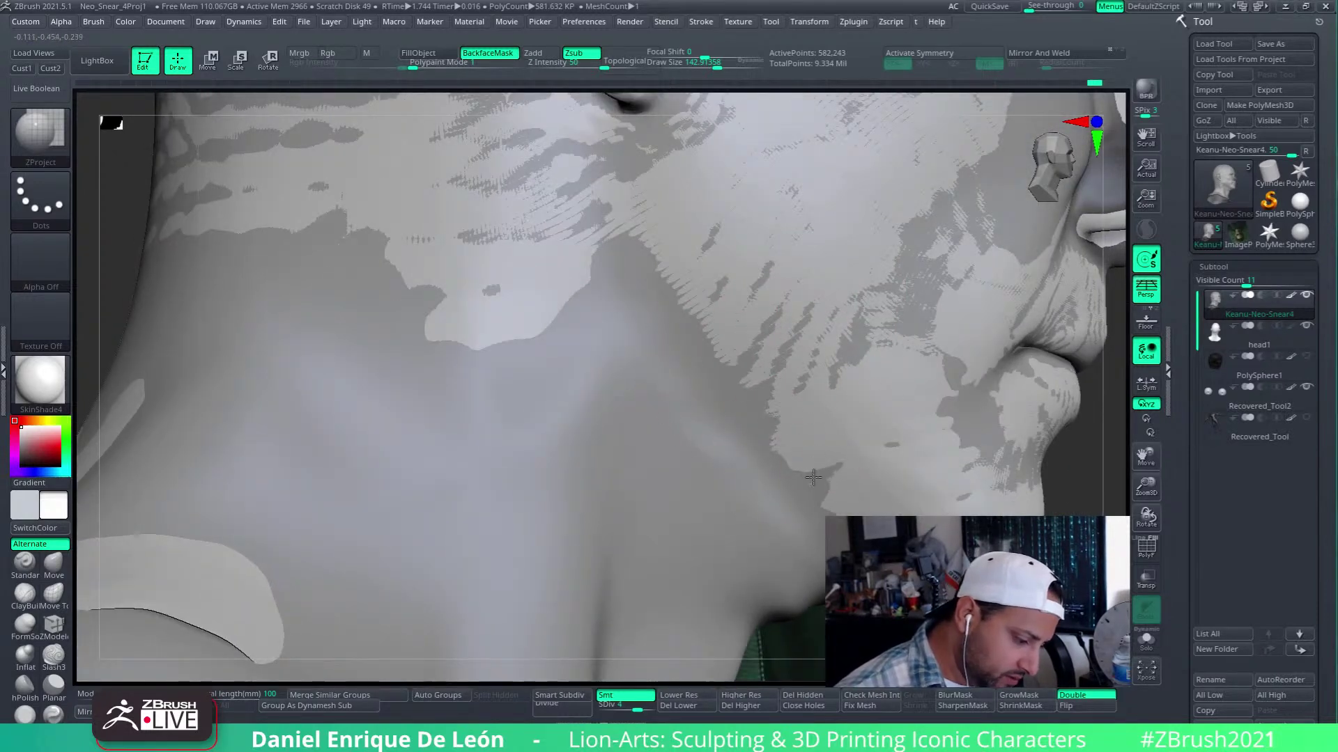
key(shift)
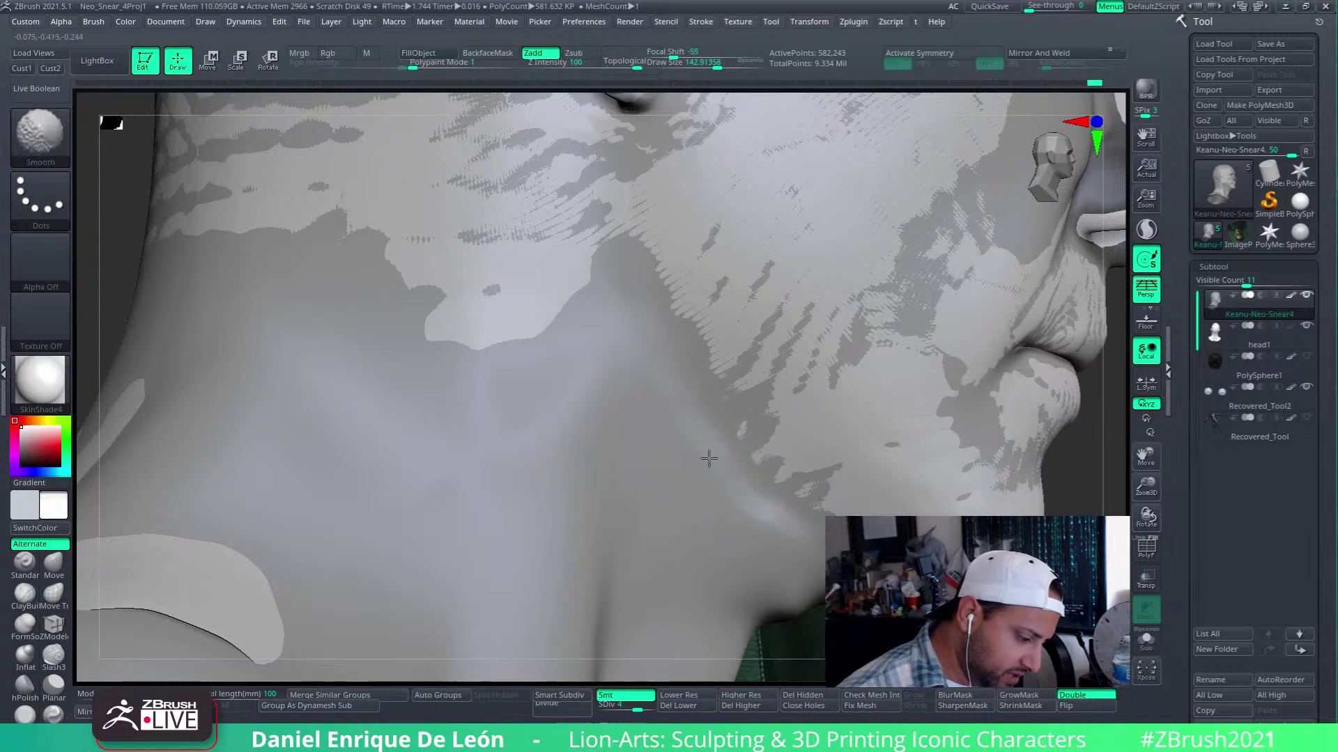
mouse_move(669, 279)
mouse_down()
mouse_move(702, 341)
mouse_move(731, 316)
mouse_up()
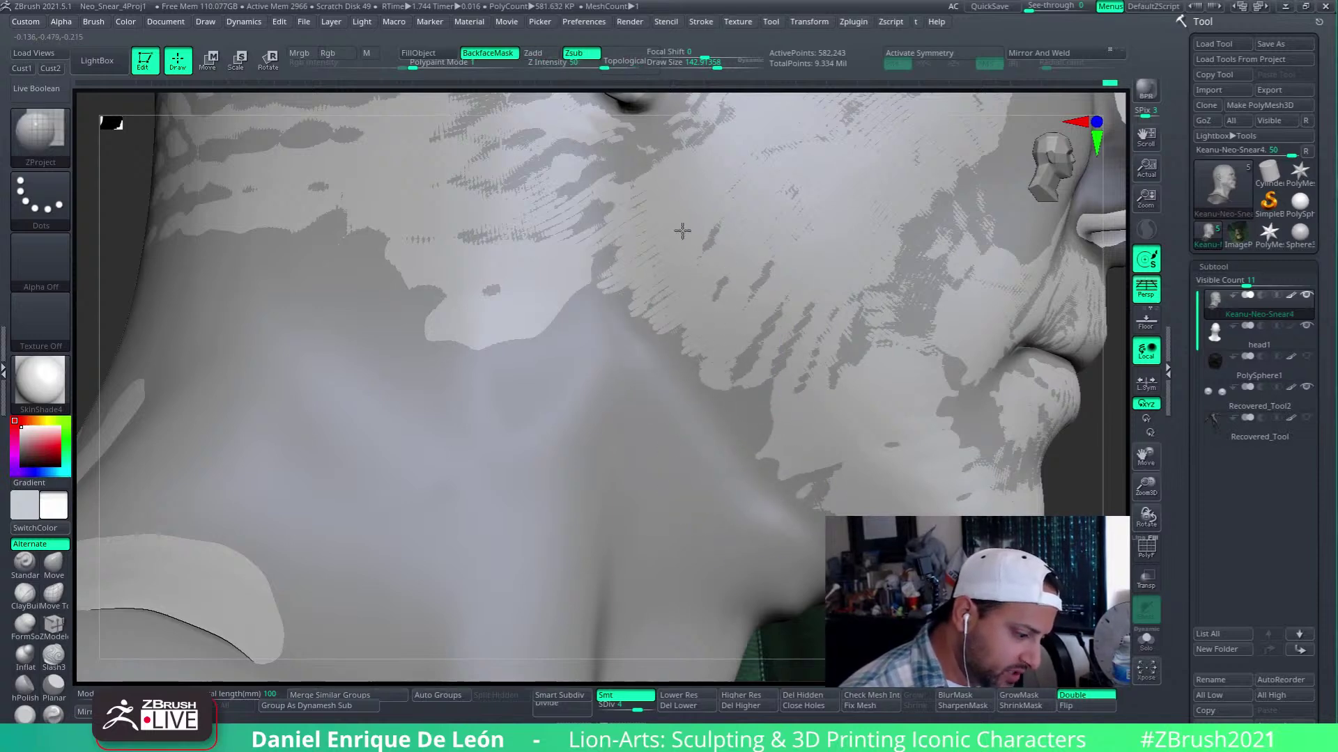
Project the underside of the jaw and the adjoining upper neck onto head1 and smooth the resulting ridges
mouse_move(732, 269)
right_down()
mouse_move(782, 284)
mouse_move(679, 340)
right_up()
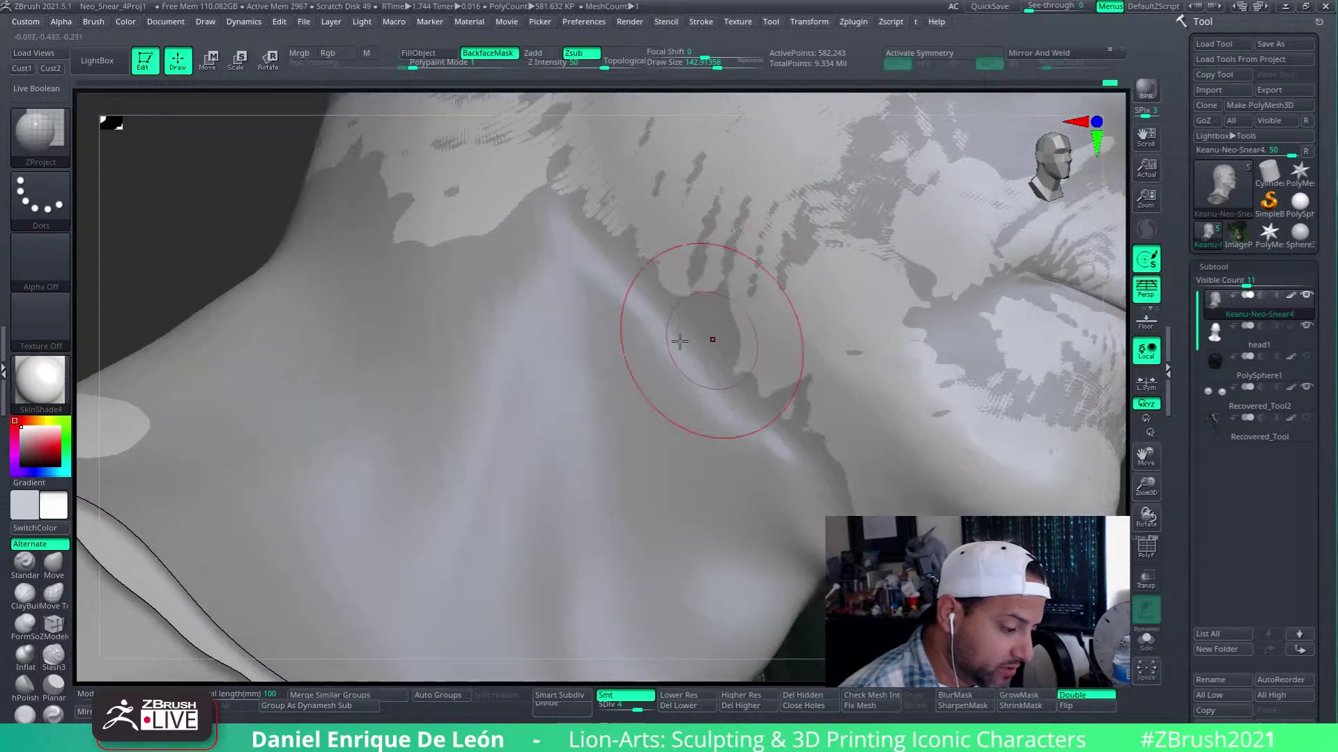
shift+drag(679, 340, 667, 381)
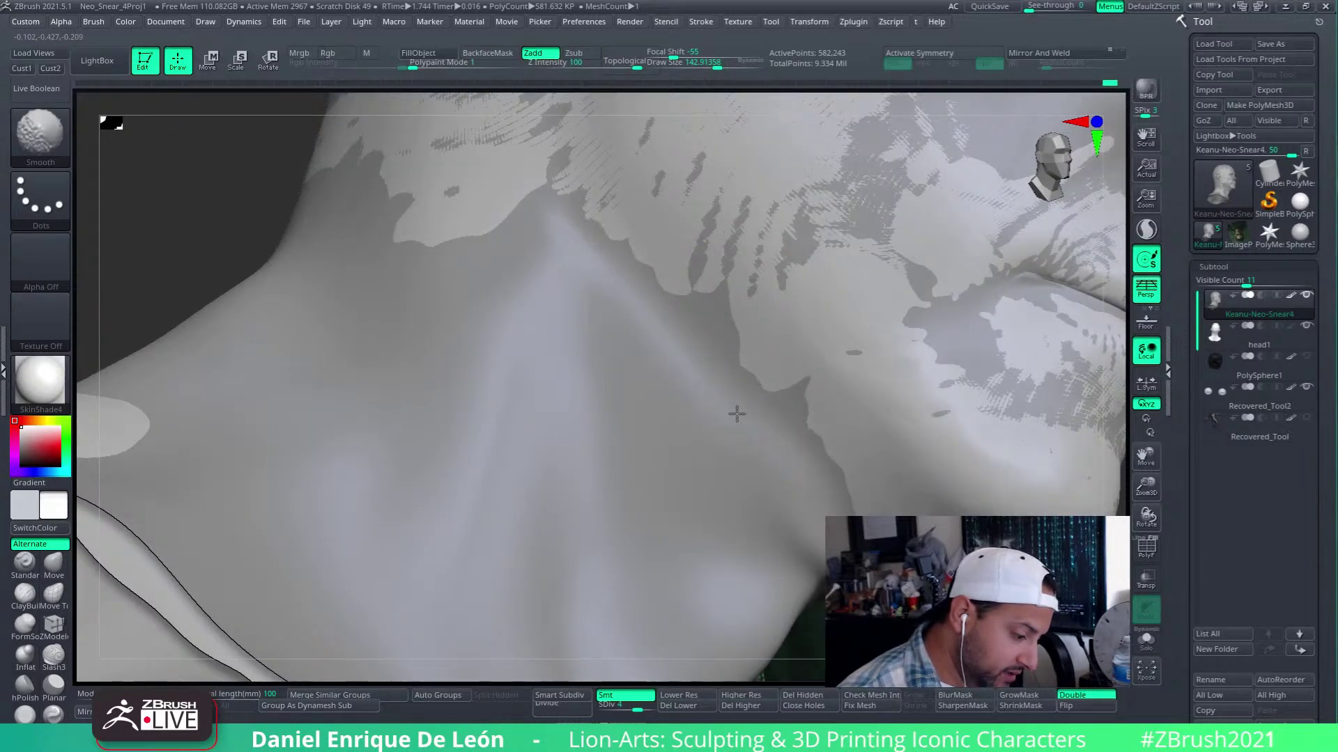
mouse_move(633, 278)
mouse_down()
mouse_move(663, 319)
mouse_move(613, 305)
mouse_move(606, 233)
mouse_move(716, 338)
mouse_move(697, 376)
mouse_move(646, 382)
mouse_move(684, 443)
mouse_up()
drag(632, 321, 605, 299)
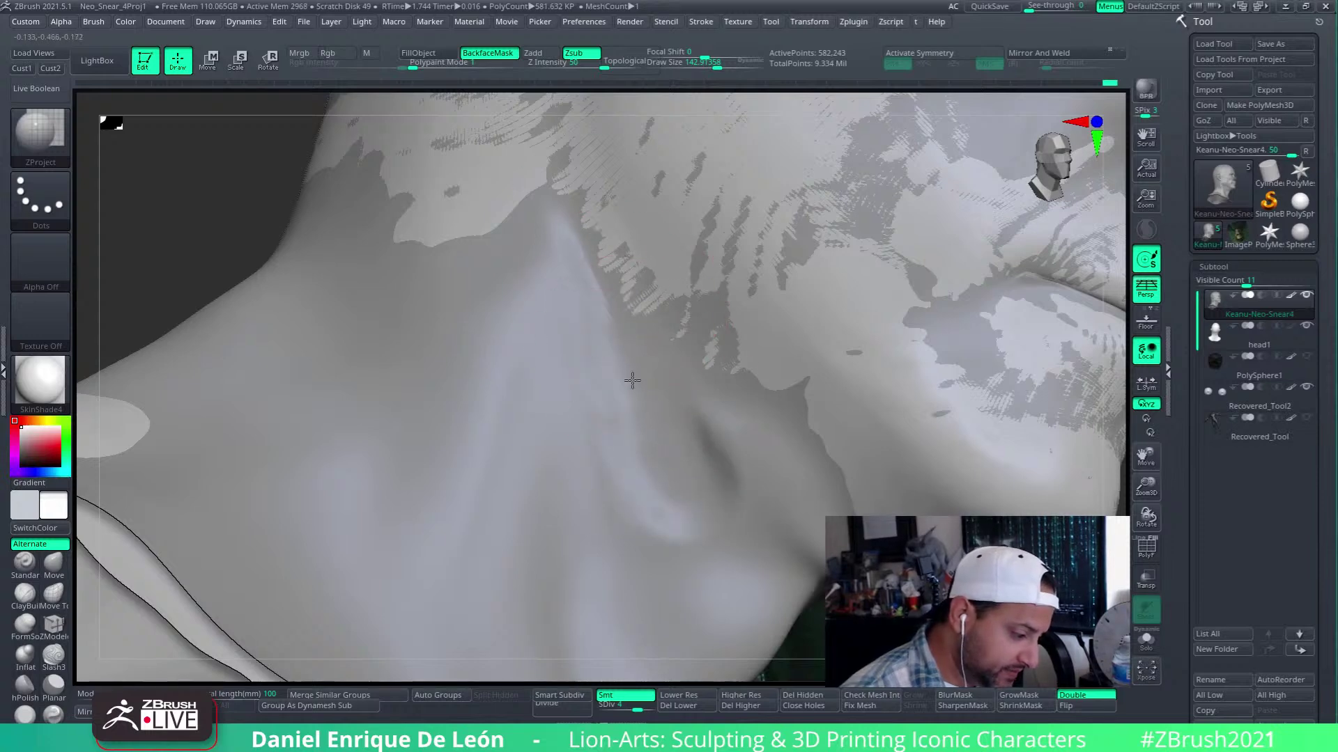
mouse_move(655, 390)
mouse_down()
mouse_move(699, 378)
mouse_move(725, 523)
mouse_move(750, 377)
mouse_up()
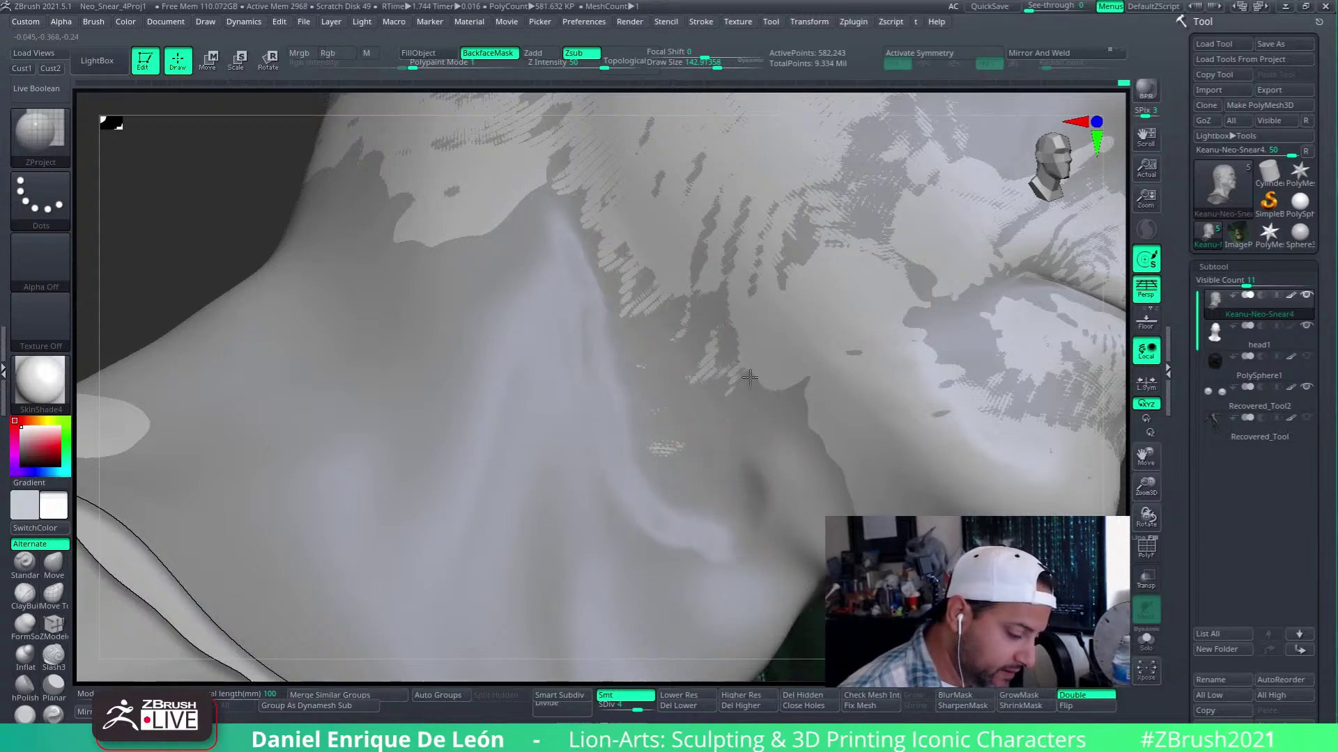
right_drag(746, 418, 806, 283)
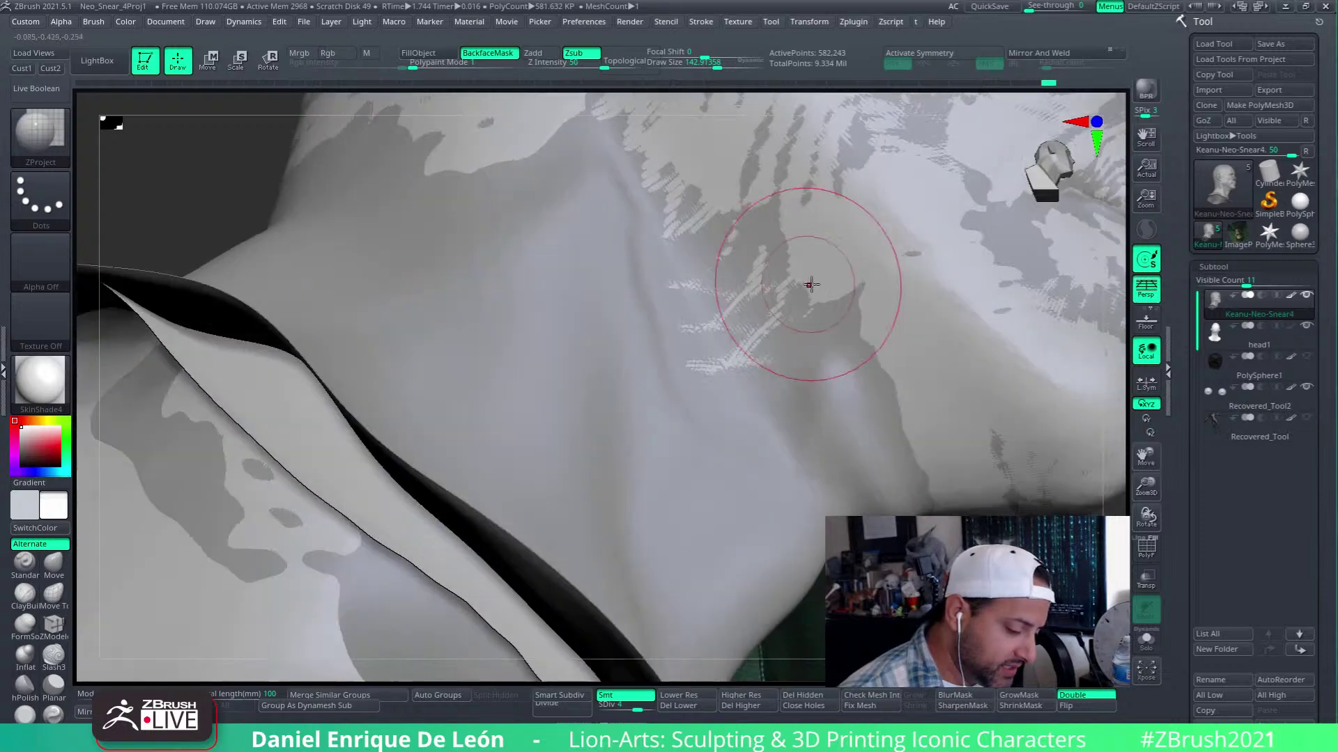
drag(827, 357, 858, 358)
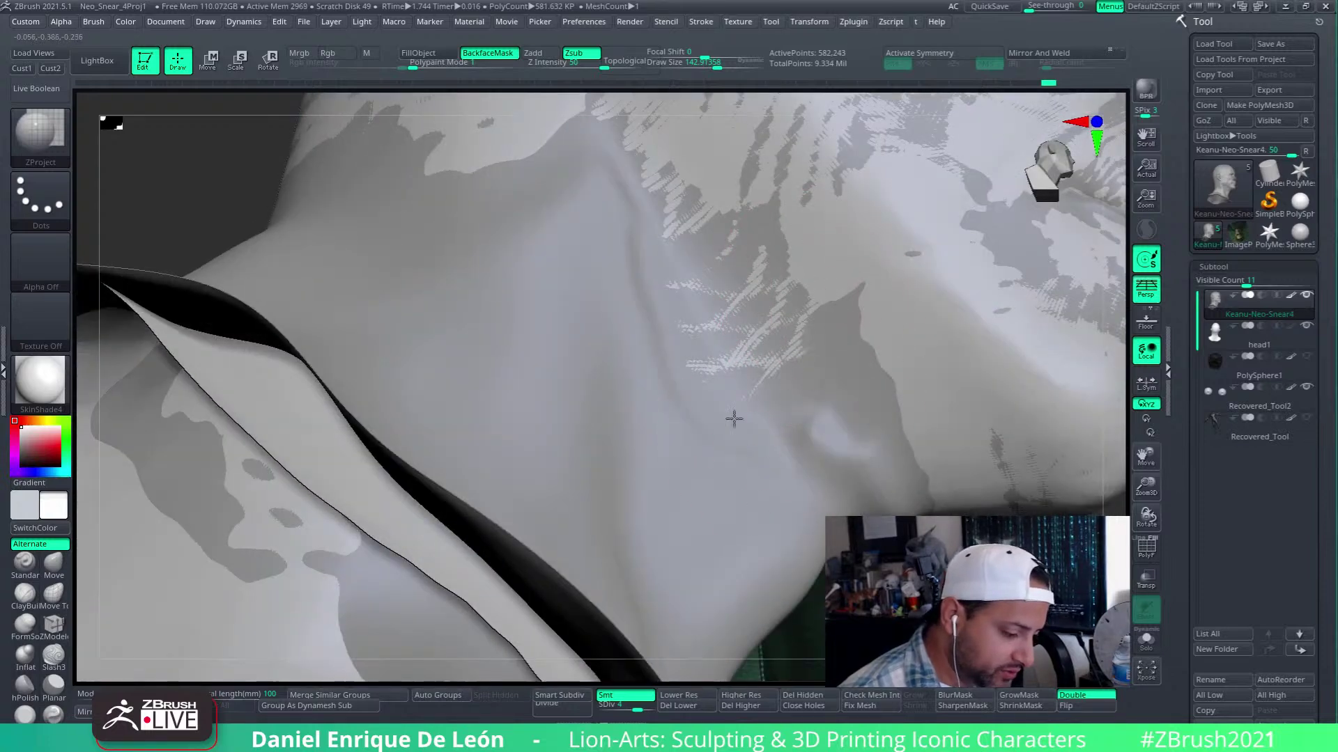
mouse_move(743, 411)
shift+mouse_down()
mouse_move(707, 320)
mouse_move(662, 284)
mouse_move(651, 244)
shift+mouse_up()
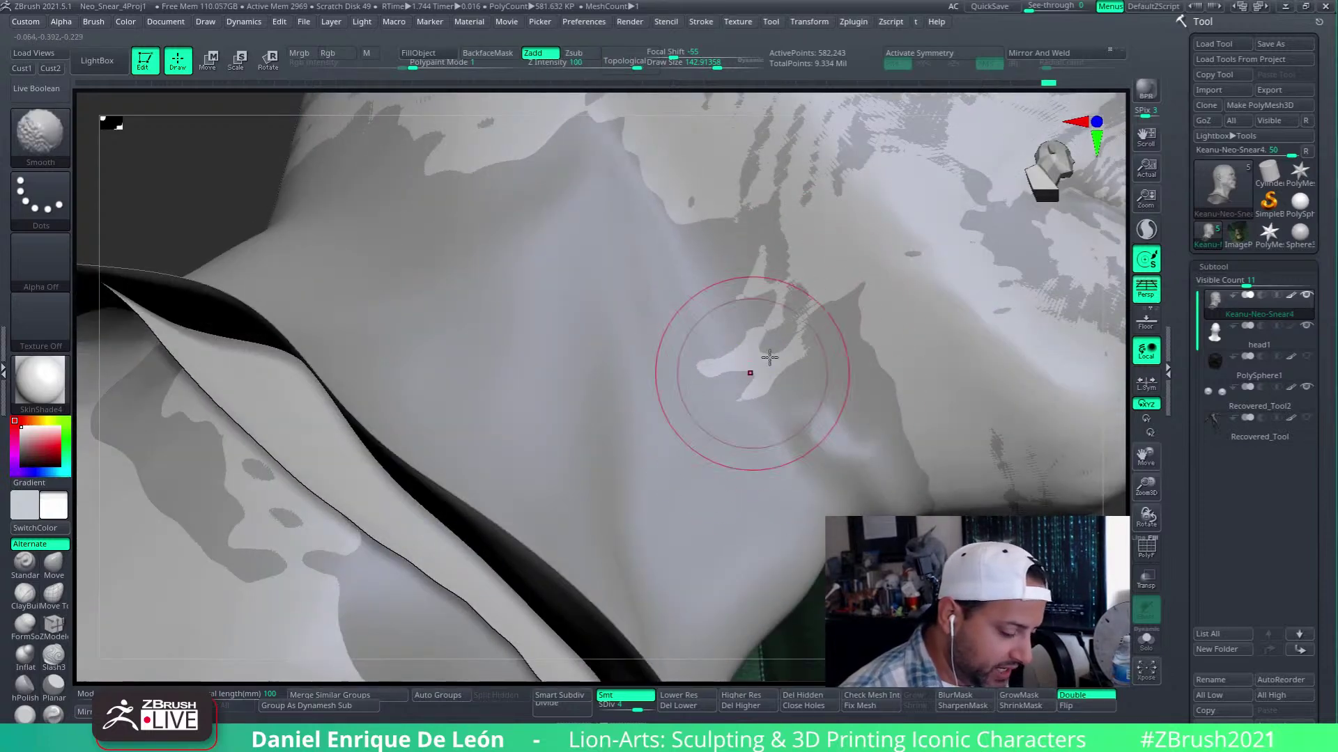
Compare the jaw and neck contour with the reference photo from the stored Custom 1 view and inspect them from the sides
ctrl+right_drag(769, 357, 818, 279)
mouse_move(818, 400)
right_down()
mouse_move(773, 446)
mouse_move(801, 456)
right_up()
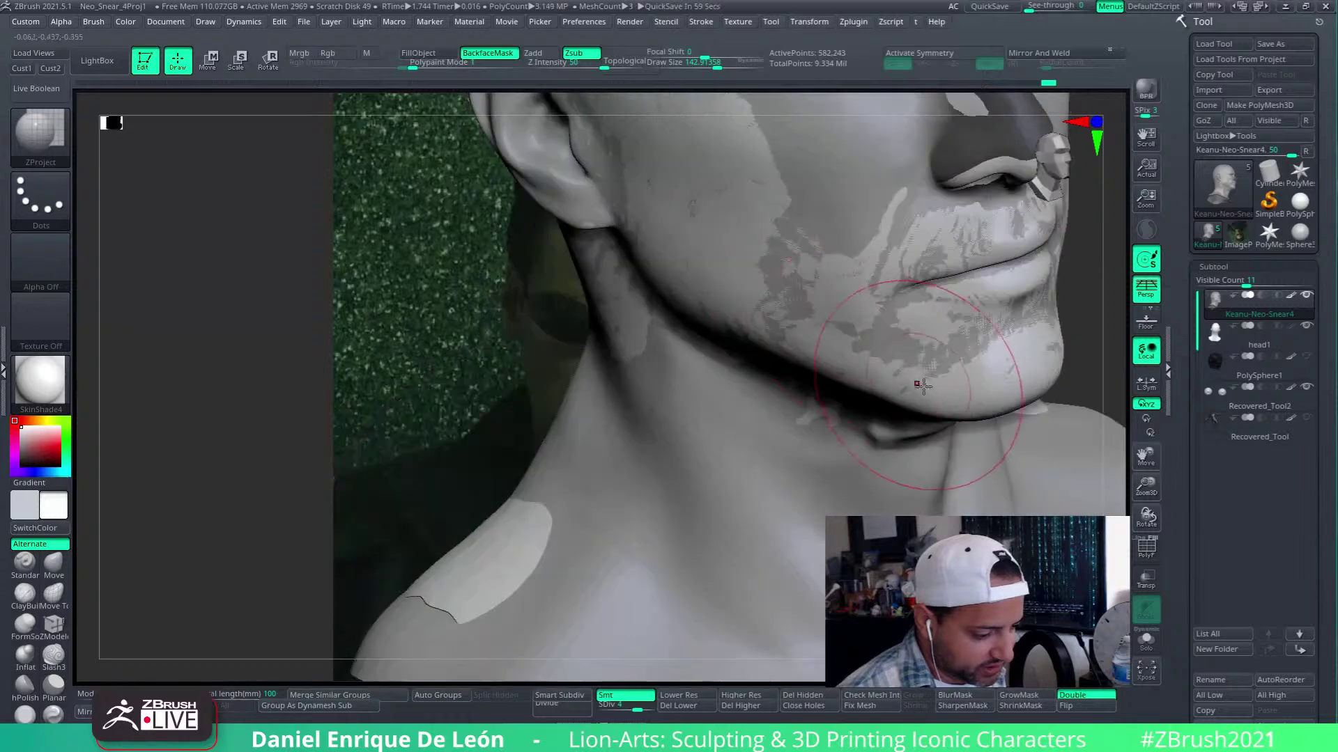
mouse_move(996, 382)
right_down()
mouse_move(941, 393)
mouse_move(802, 488)
mouse_move(814, 455)
mouse_move(708, 477)
right_up()
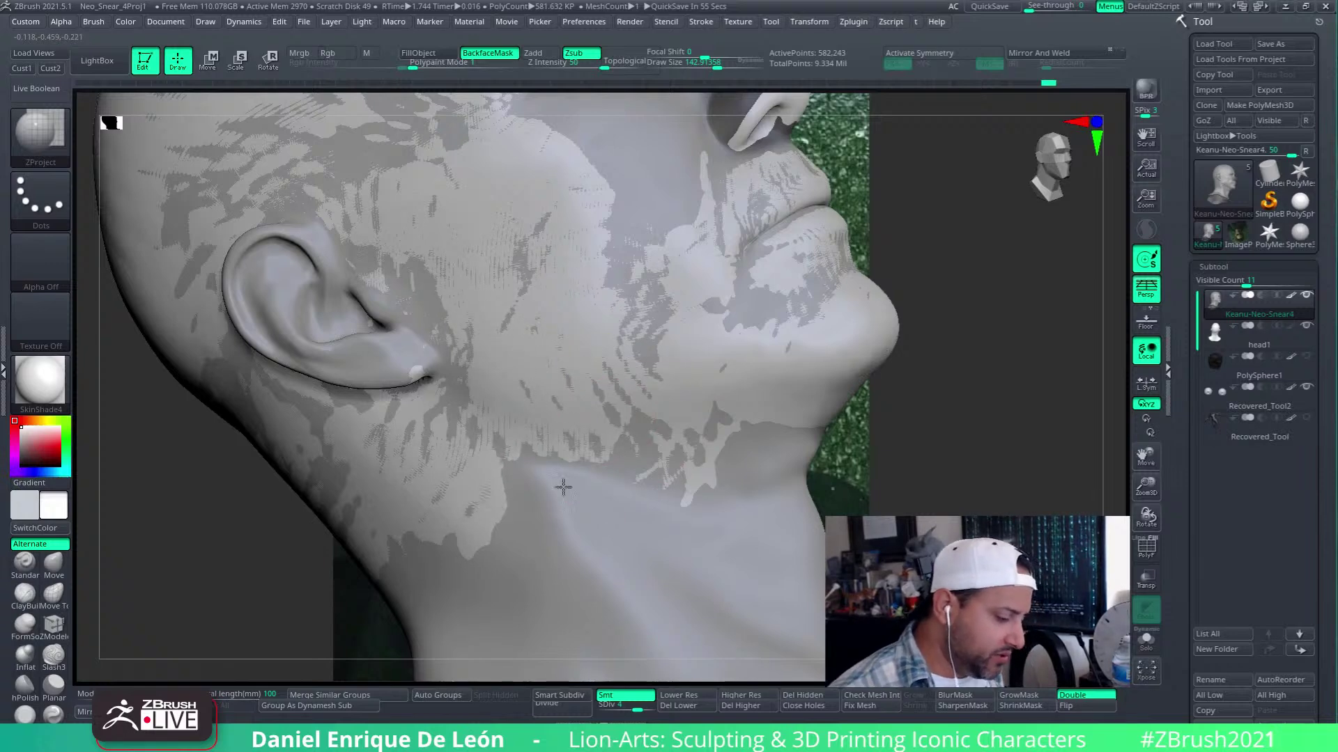
right_drag(564, 553, 706, 488)
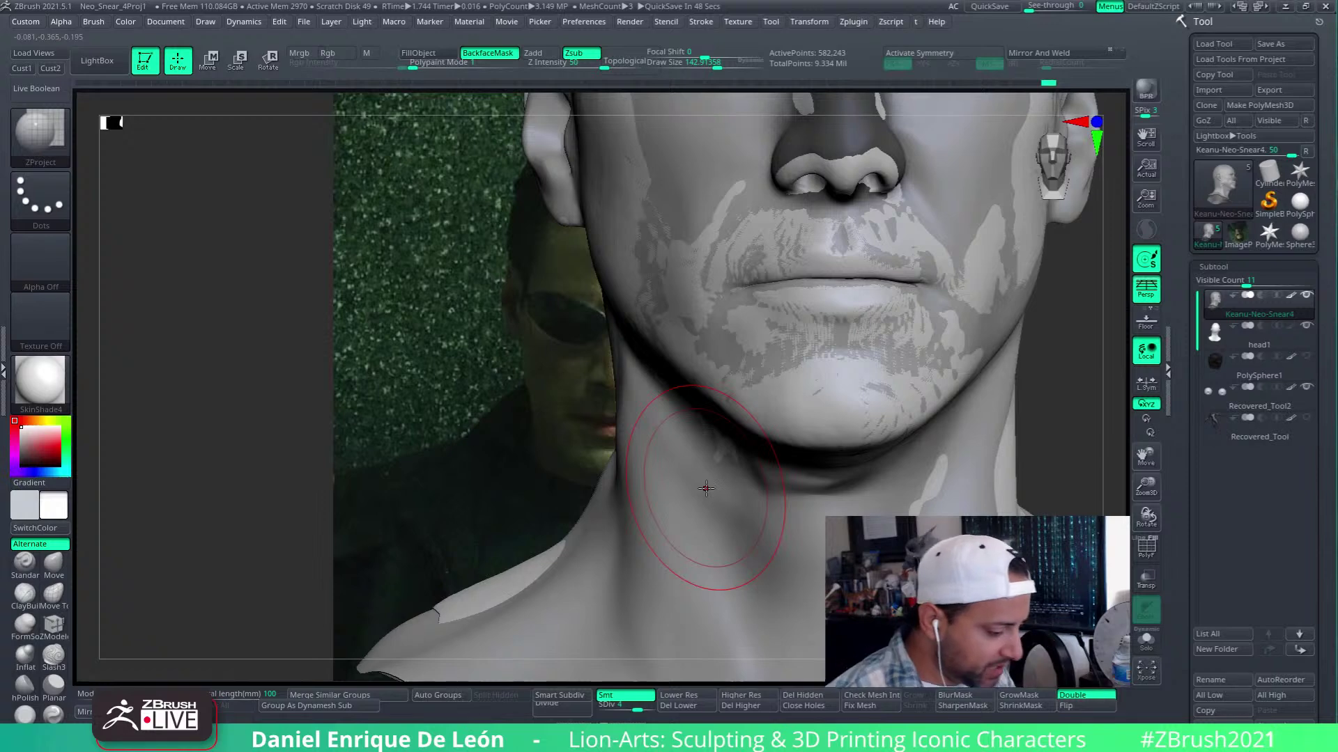
click(22, 68)
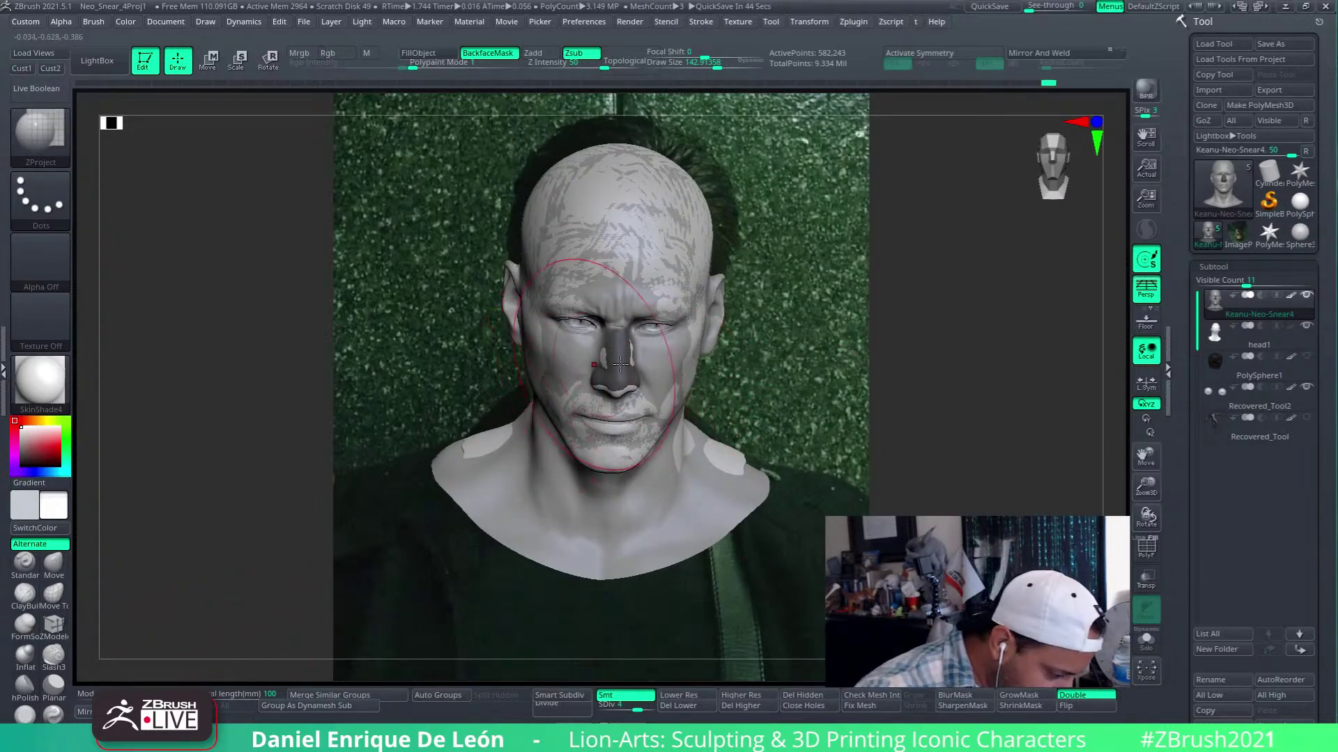
alt+right_drag(953, 374, 1014, 364)
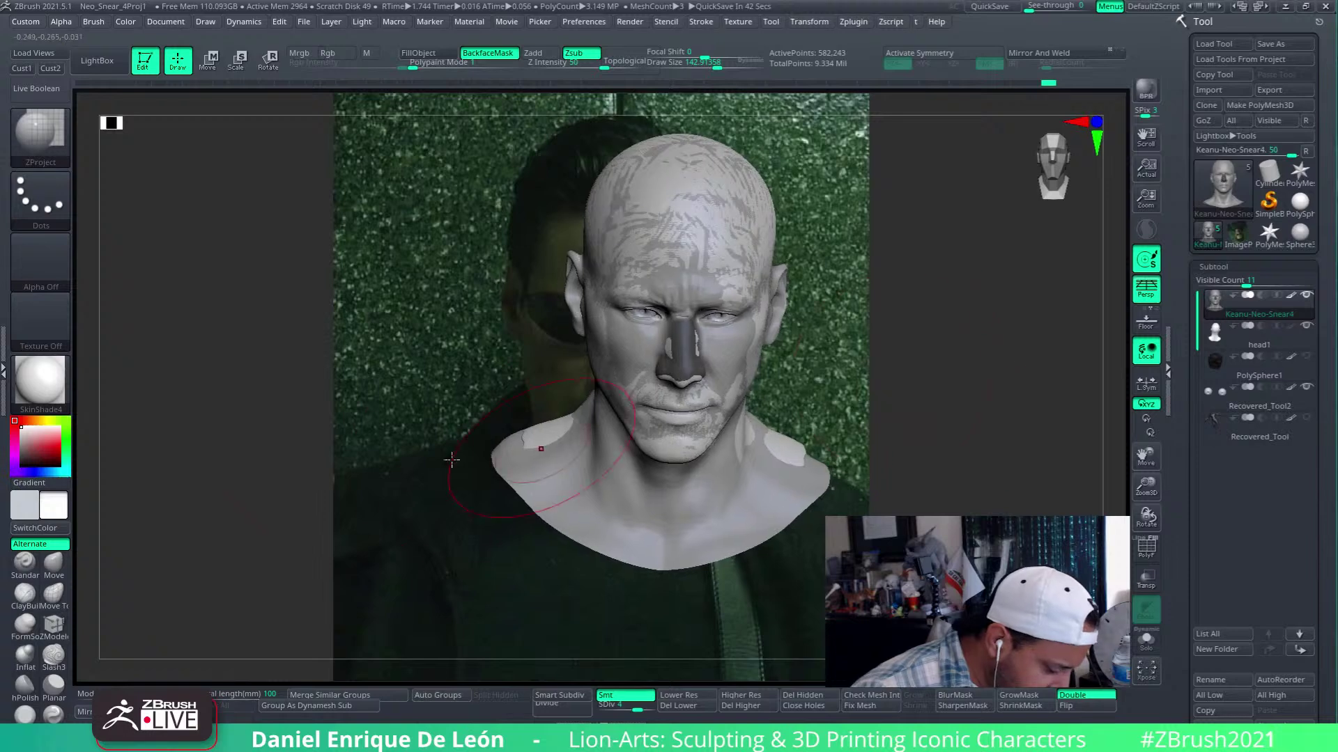
click(31, 71)
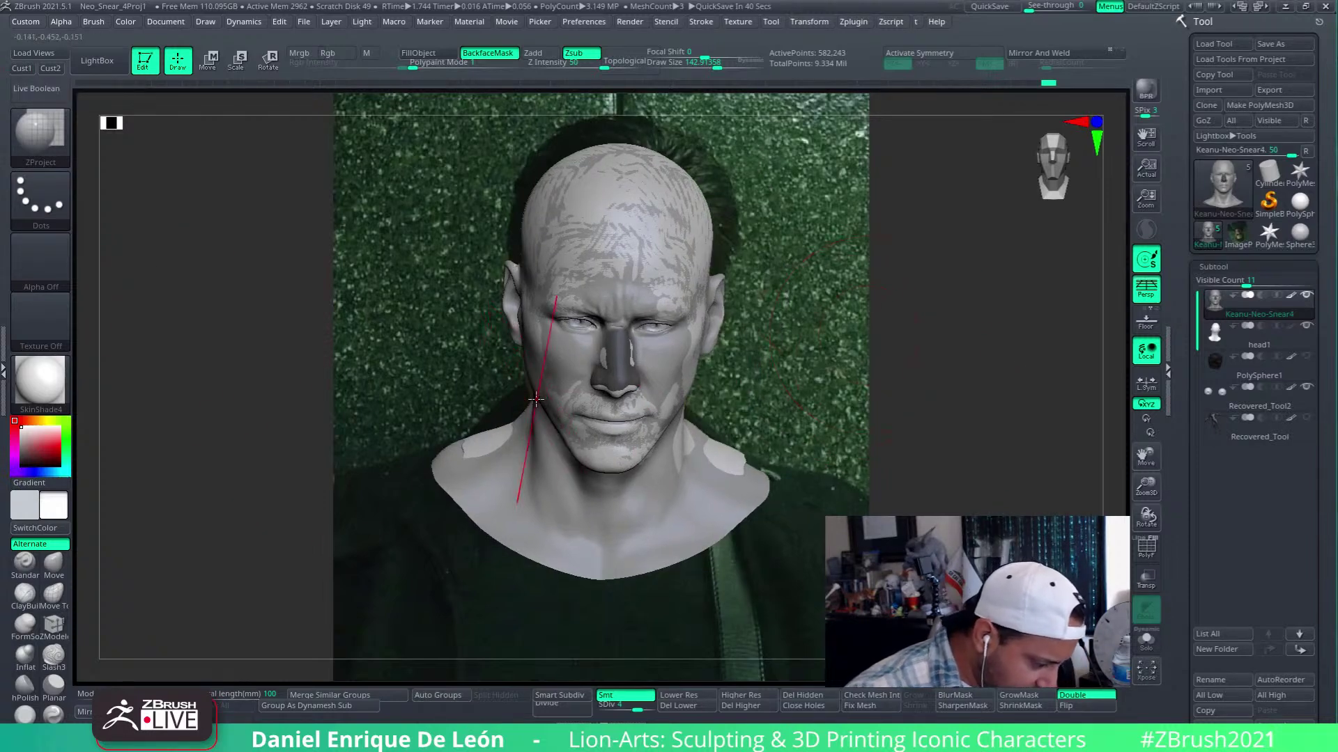
mouse_move(570, 394)
right_down()
mouse_move(882, 379)
mouse_move(1004, 349)
right_up()
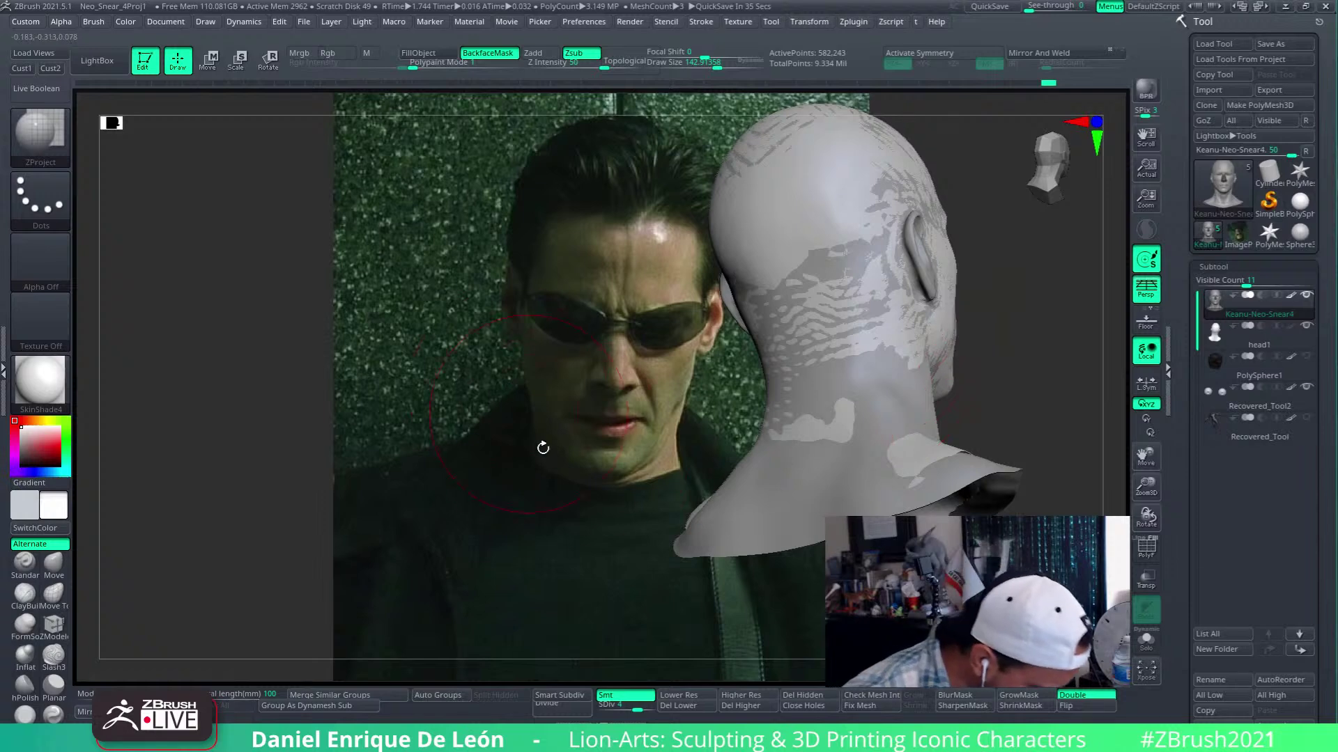
click(31, 66)
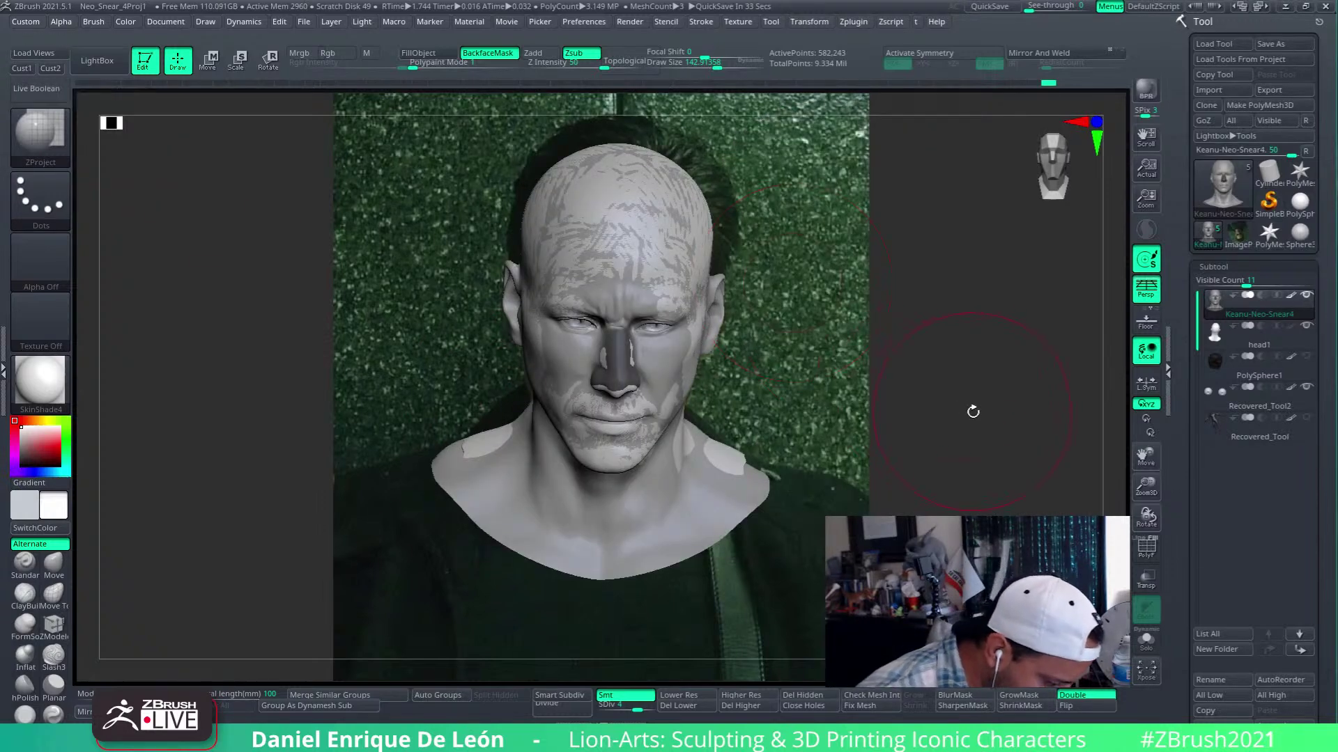
alt+right_drag(980, 412, 1031, 402)
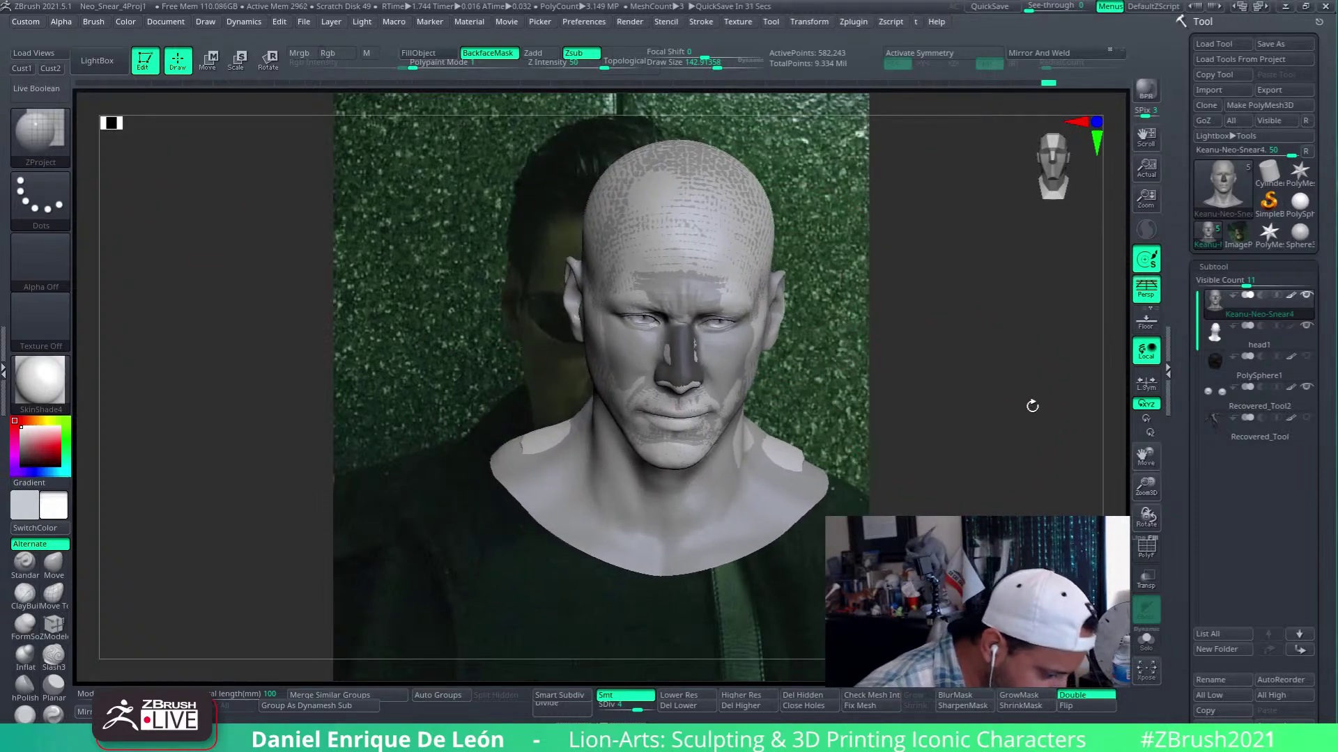
mouse_move(637, 536)
alt+right_down()
mouse_move(817, 538)
mouse_move(833, 599)
alt+right_up()
right_drag(822, 449, 926, 439)
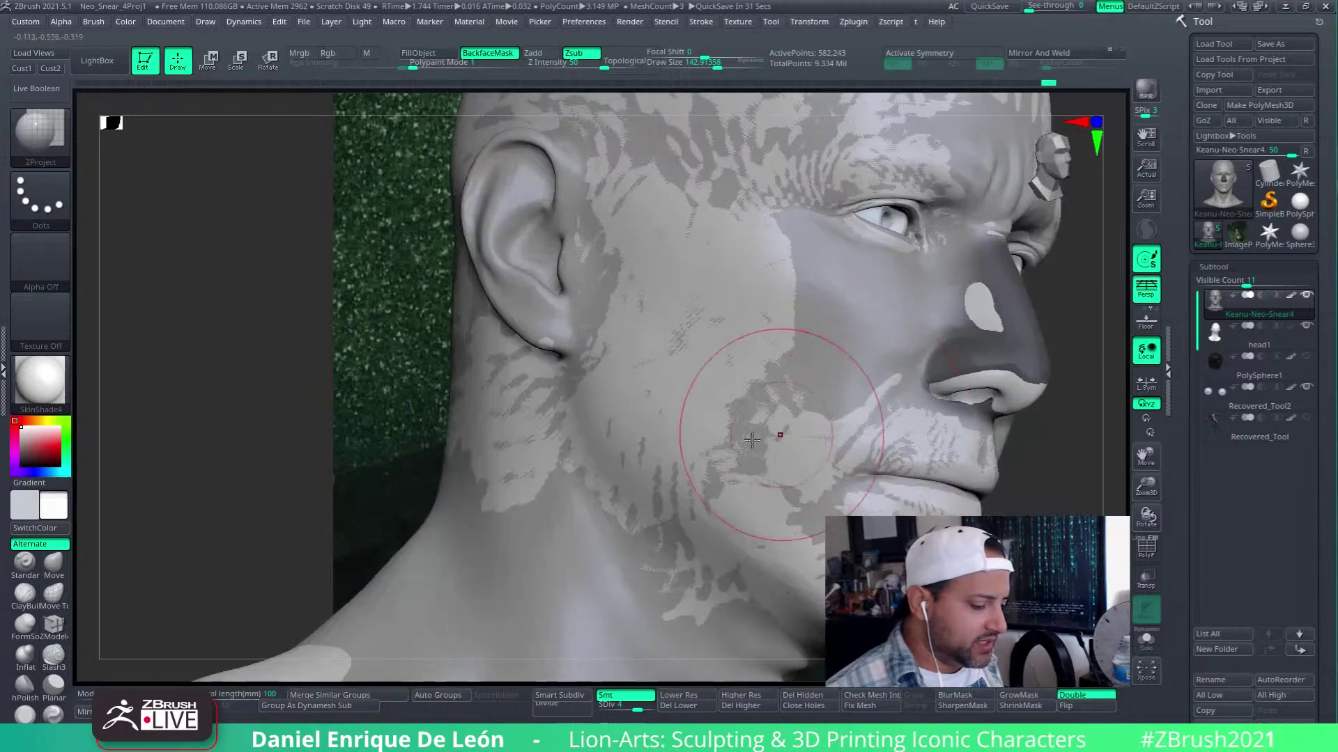
Reshape the jaw corner and upper neck below the ear with the Move brush and smooth the adjusted surface
right_drag(711, 446, 752, 456)
click(54, 564)
right_drag(644, 415, 718, 409)
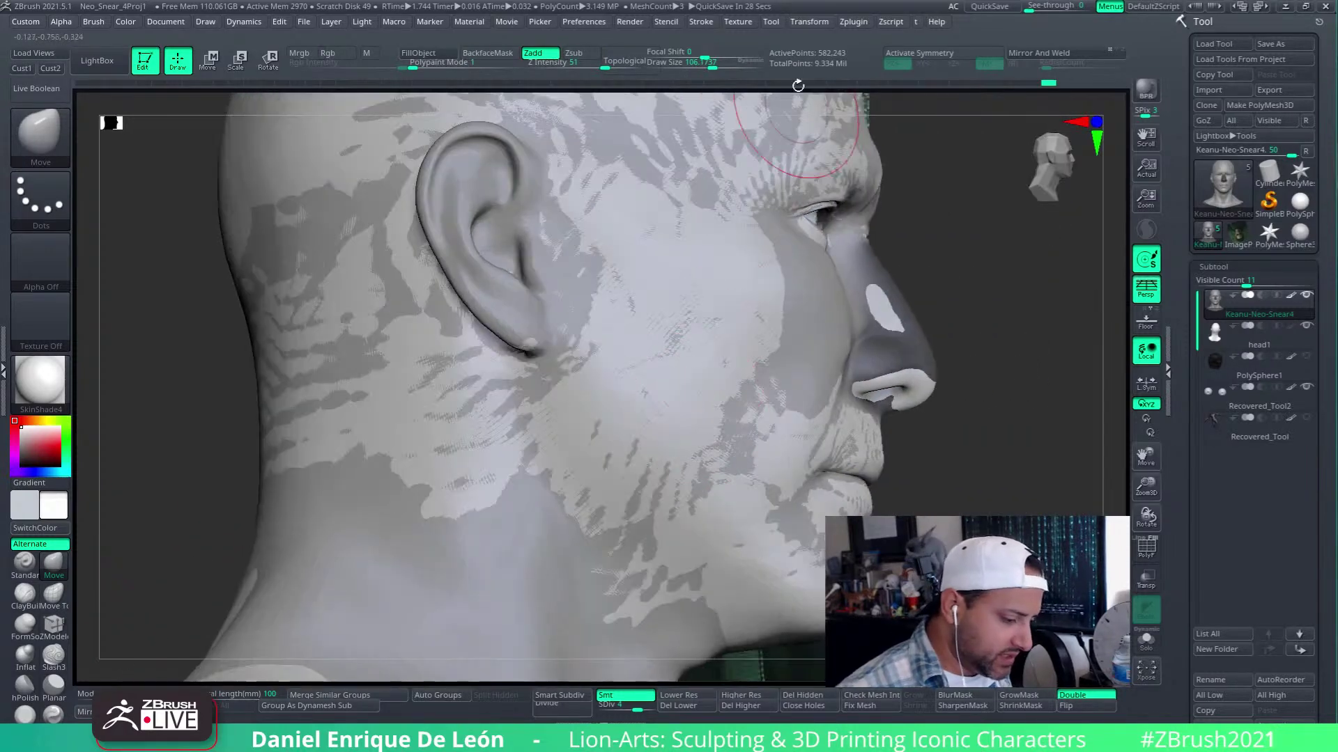
drag(720, 67, 721, 68)
mouse_move(648, 304)
right_down()
mouse_move(613, 425)
mouse_move(579, 362)
mouse_move(575, 465)
mouse_move(755, 400)
mouse_move(824, 436)
right_up()
drag(733, 369, 749, 372)
mouse_move(768, 441)
right_down()
mouse_move(687, 436)
mouse_move(711, 418)
mouse_move(806, 466)
right_up()
mouse_move(731, 511)
shift+mouse_down()
mouse_move(770, 480)
mouse_move(774, 511)
mouse_move(758, 451)
shift+mouse_up()
Set the Move brush's draw size to about 97 for adjusting the neck behind the jaw
click(705, 64)
mouse_move(781, 487)
right_down()
mouse_move(800, 454)
mouse_move(795, 481)
right_up()
click(712, 64)
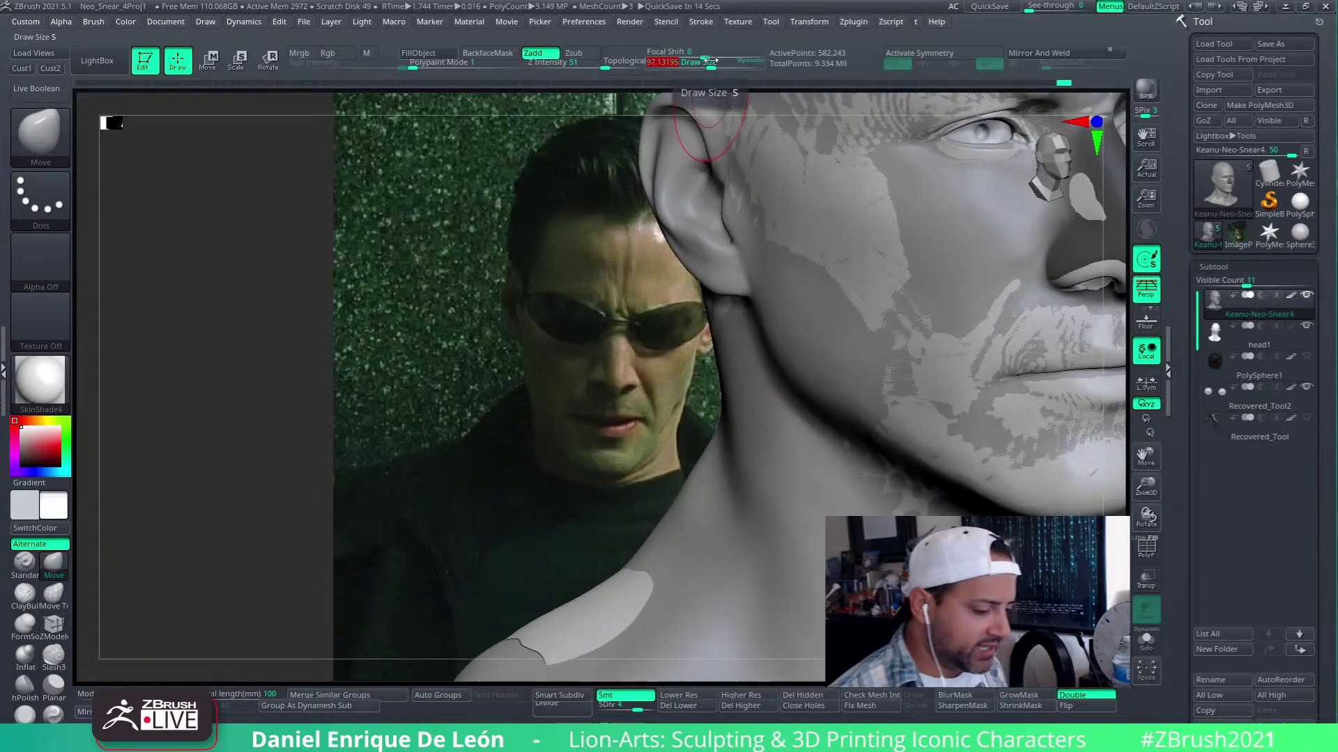
mouse_move(829, 377)
right_down()
mouse_move(926, 352)
mouse_move(629, 392)
right_up()
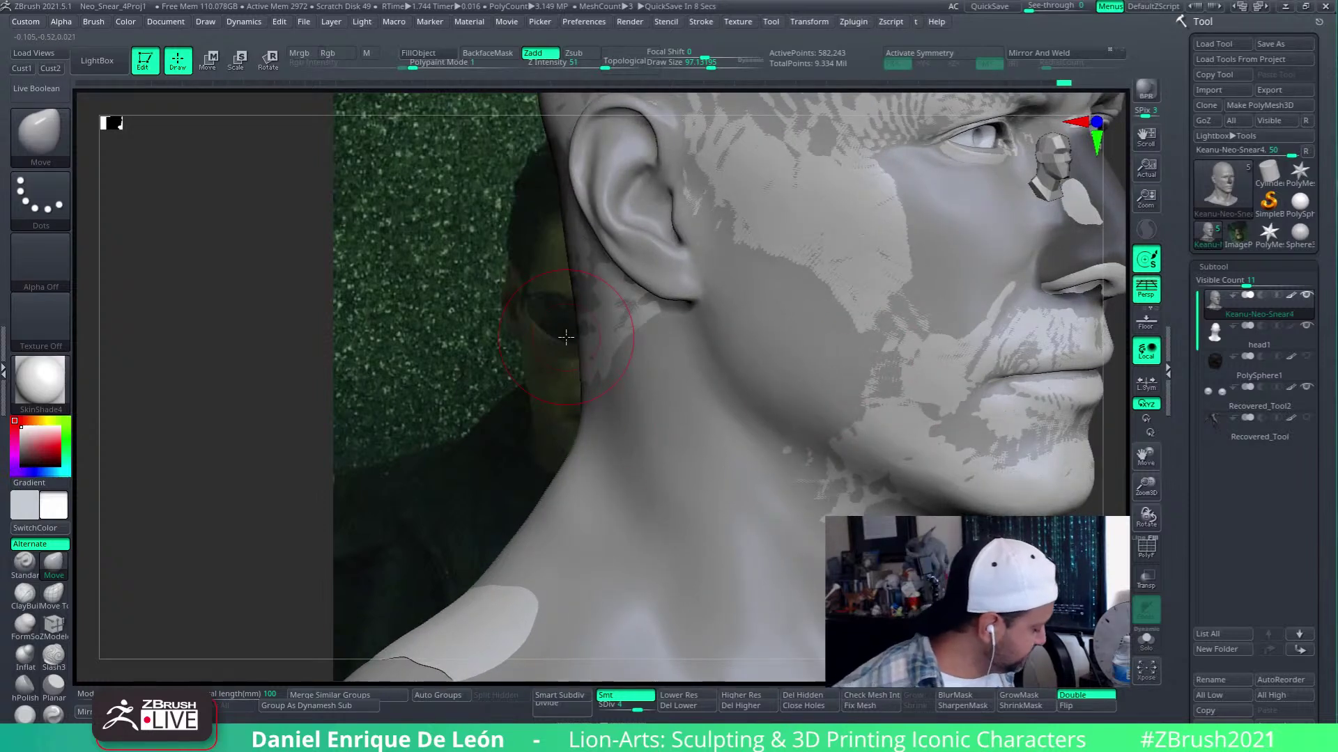
Check the neck against the reference photo, smooth the side of the neck and clear the mask on the nose
click(27, 69)
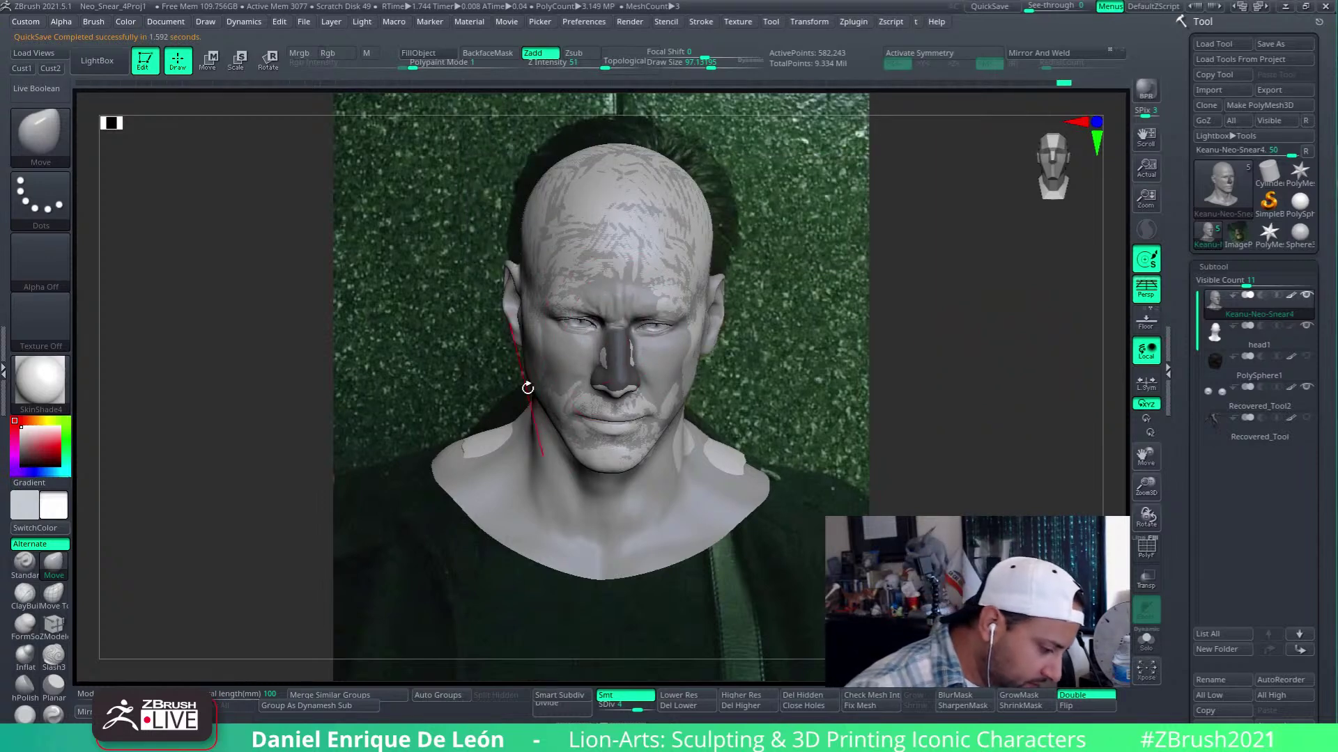
mouse_move(525, 383)
right_down()
mouse_move(828, 385)
mouse_move(753, 372)
right_up()
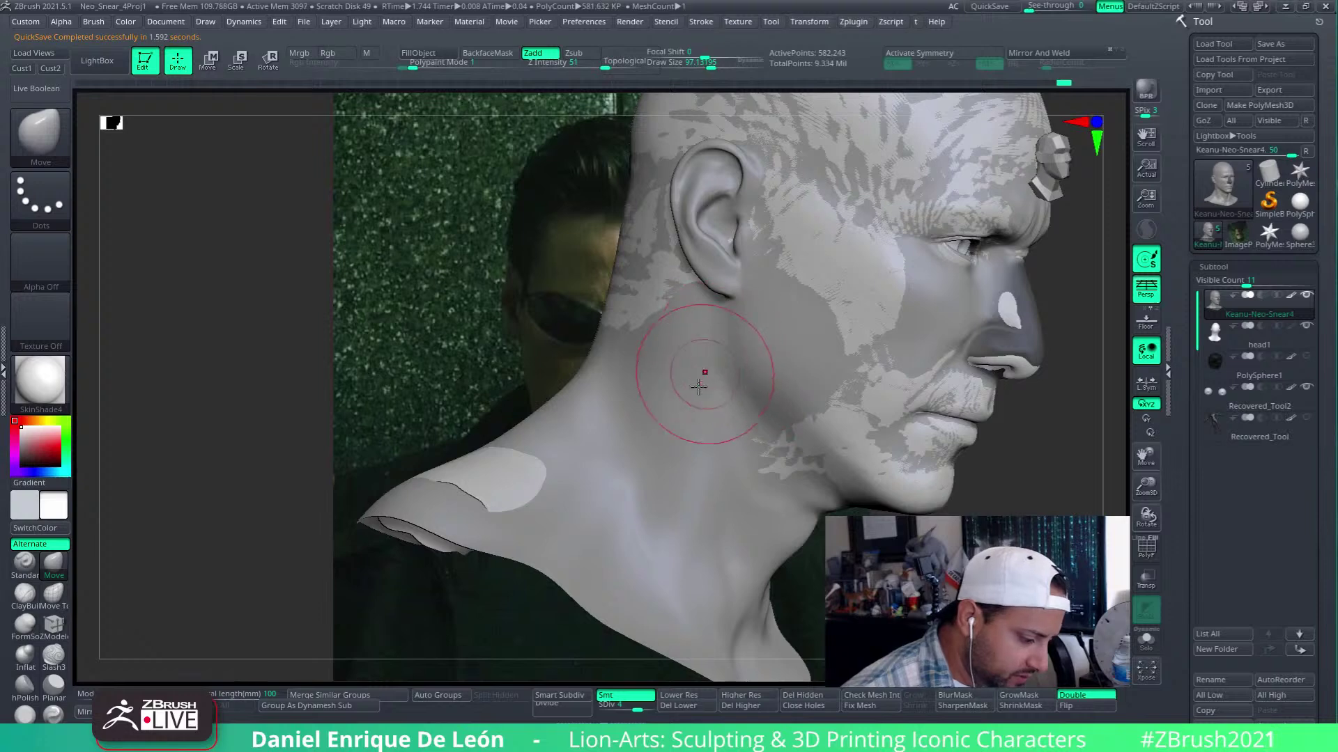
shift+right_drag(762, 373, 879, 344)
right_drag(871, 488, 1087, 477)
mouse_move(637, 469)
shift+mouse_down()
mouse_move(596, 480)
mouse_move(620, 536)
shift+mouse_up()
right_drag(1073, 482, 958, 462)
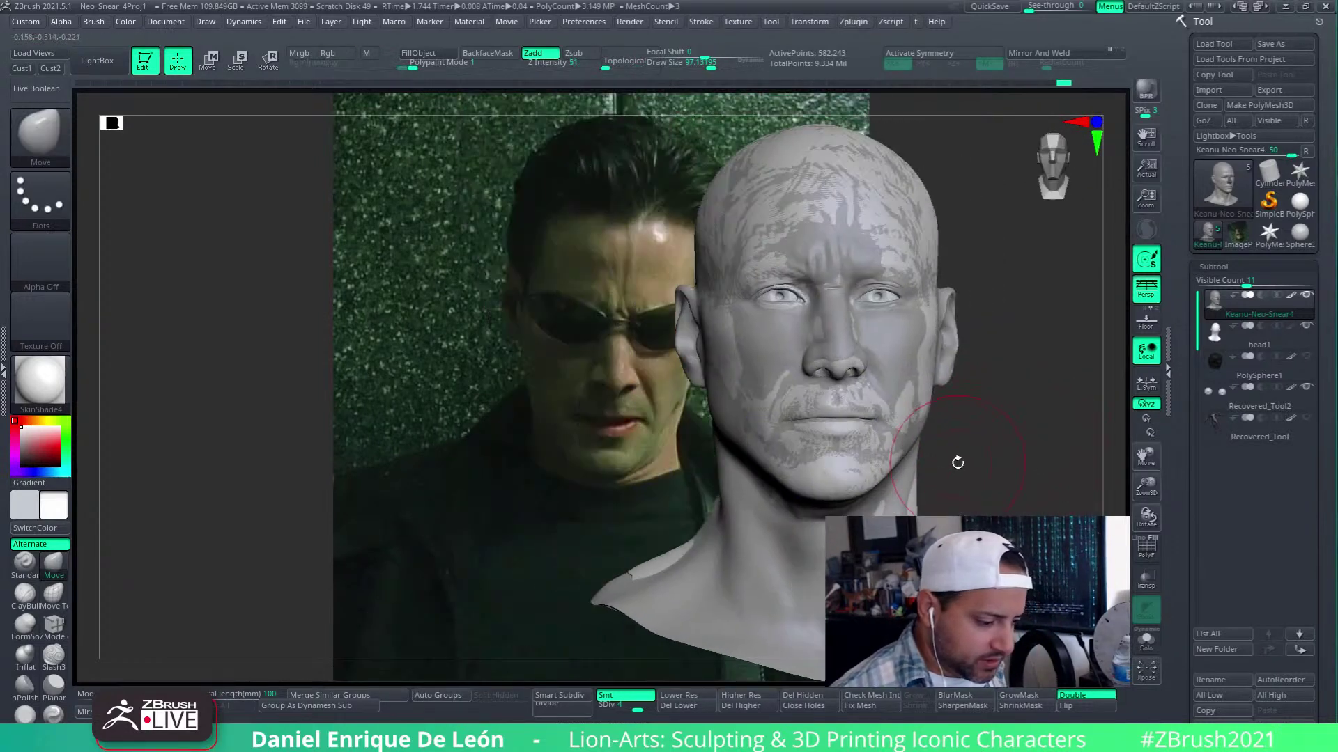
Examine the reshaped jawline and neck outline against the reference photo in the stored front view and from the side
click(21, 68)
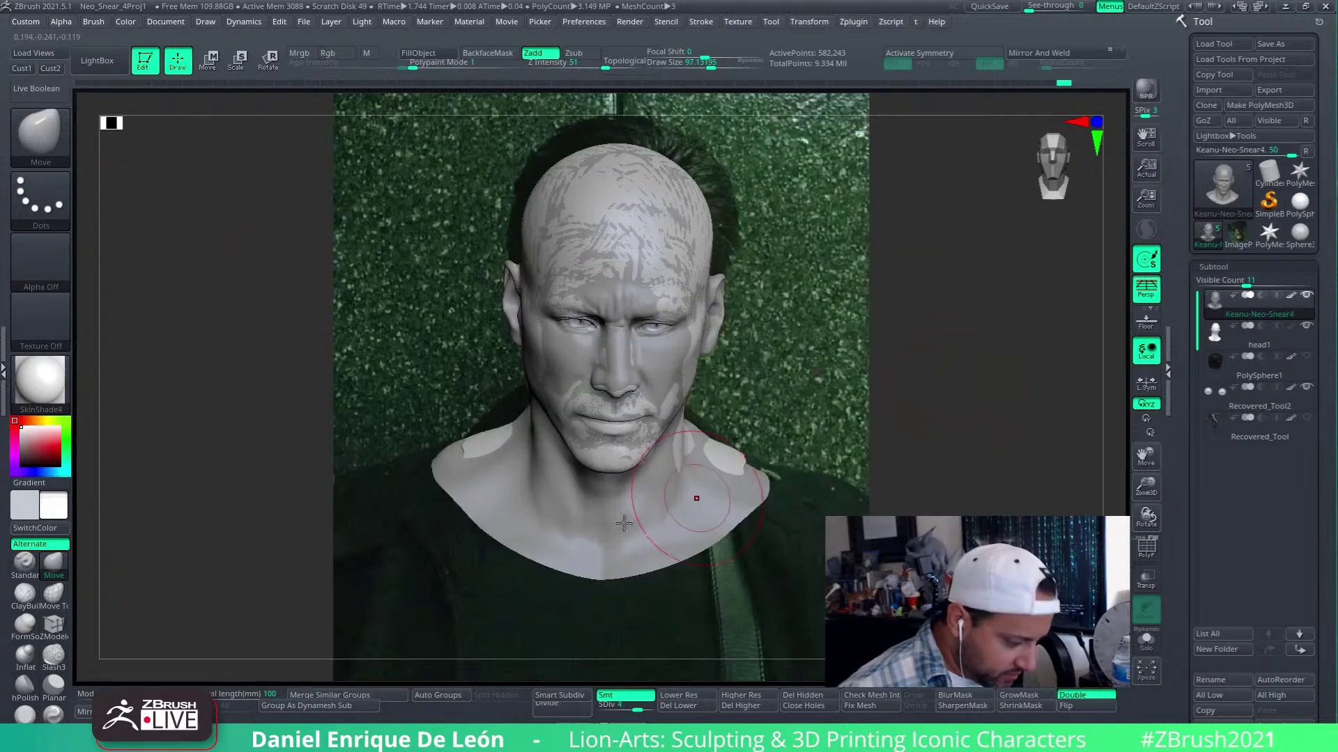
alt+right_drag(537, 391, 801, 473)
mouse_move(774, 425)
right_down()
mouse_move(830, 418)
mouse_move(799, 435)
mouse_move(819, 443)
right_up()
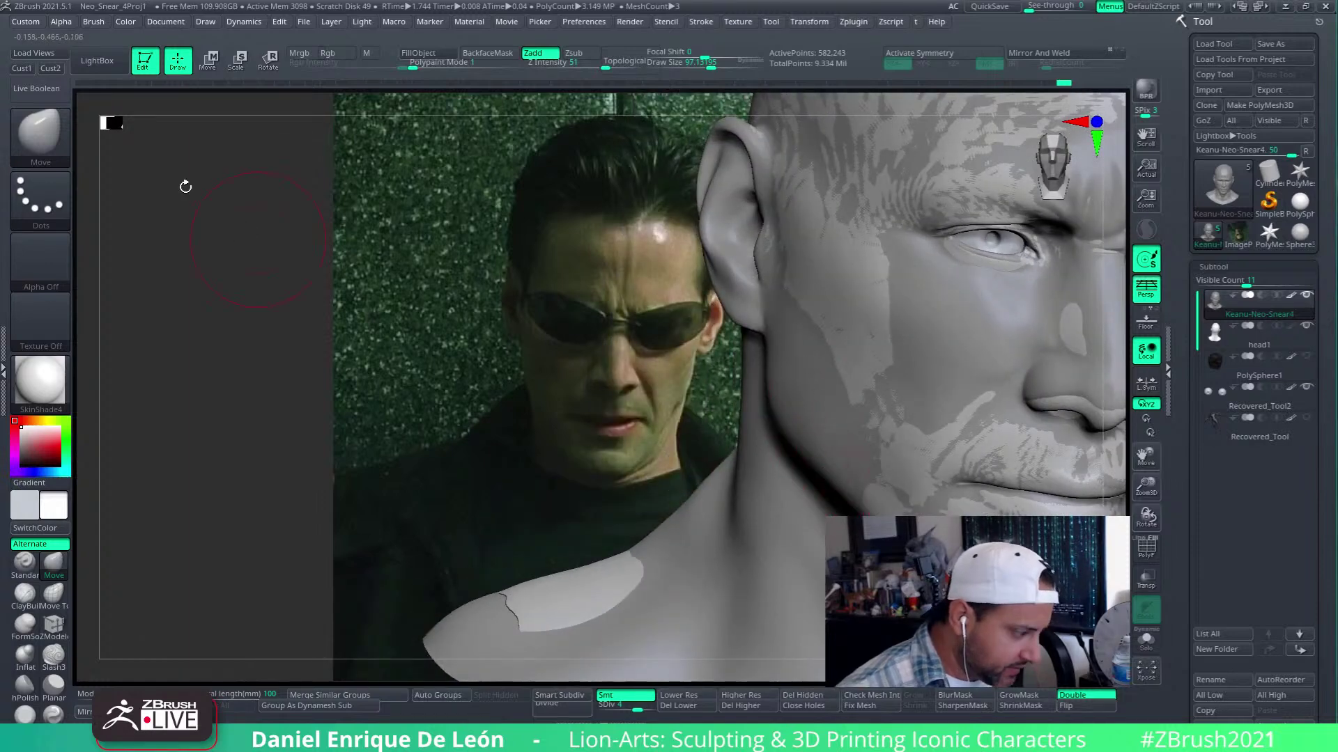
click(26, 68)
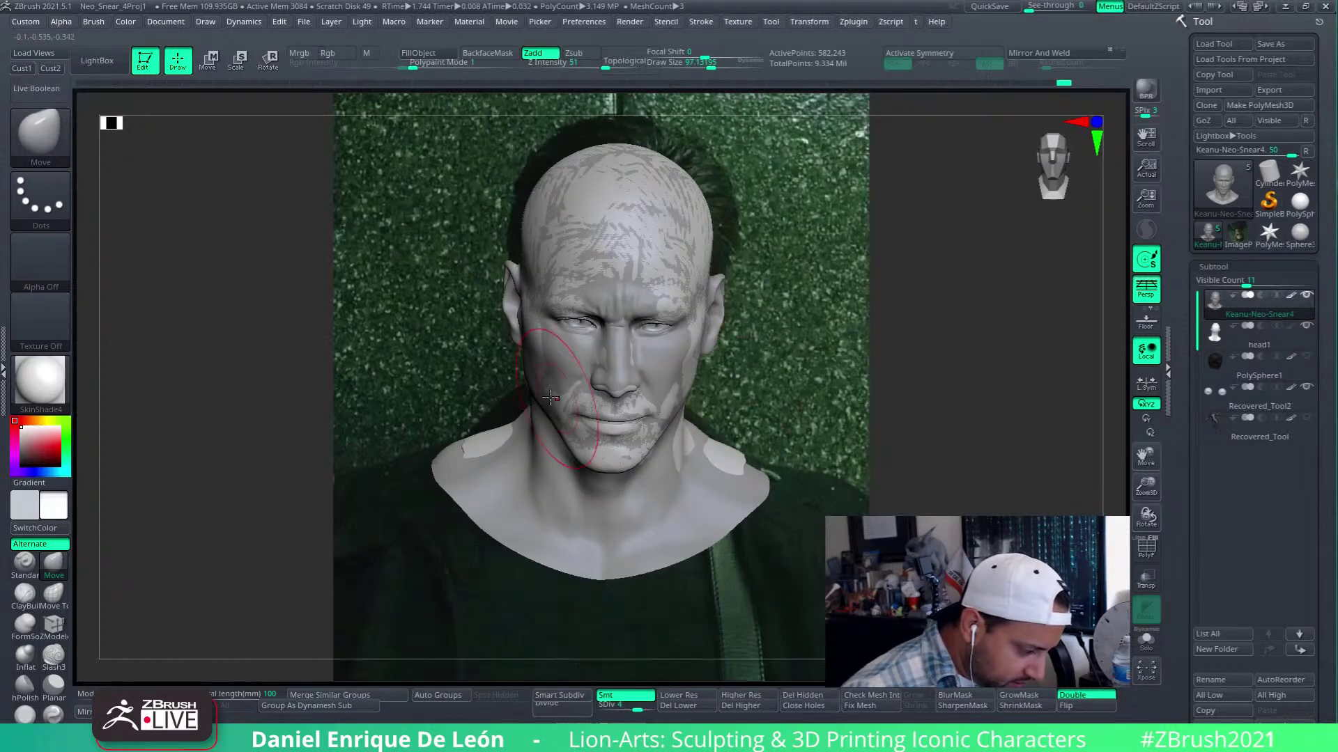
right_drag(550, 397, 918, 455)
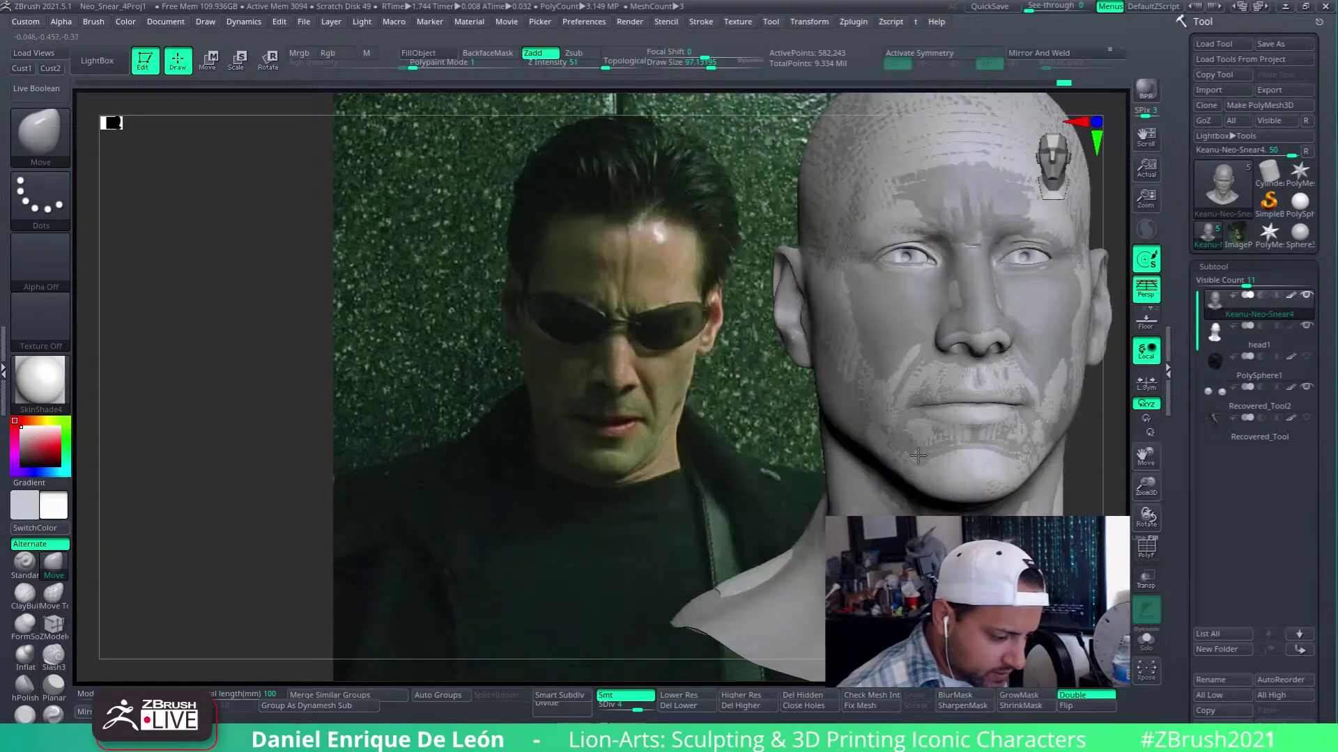
click(26, 68)
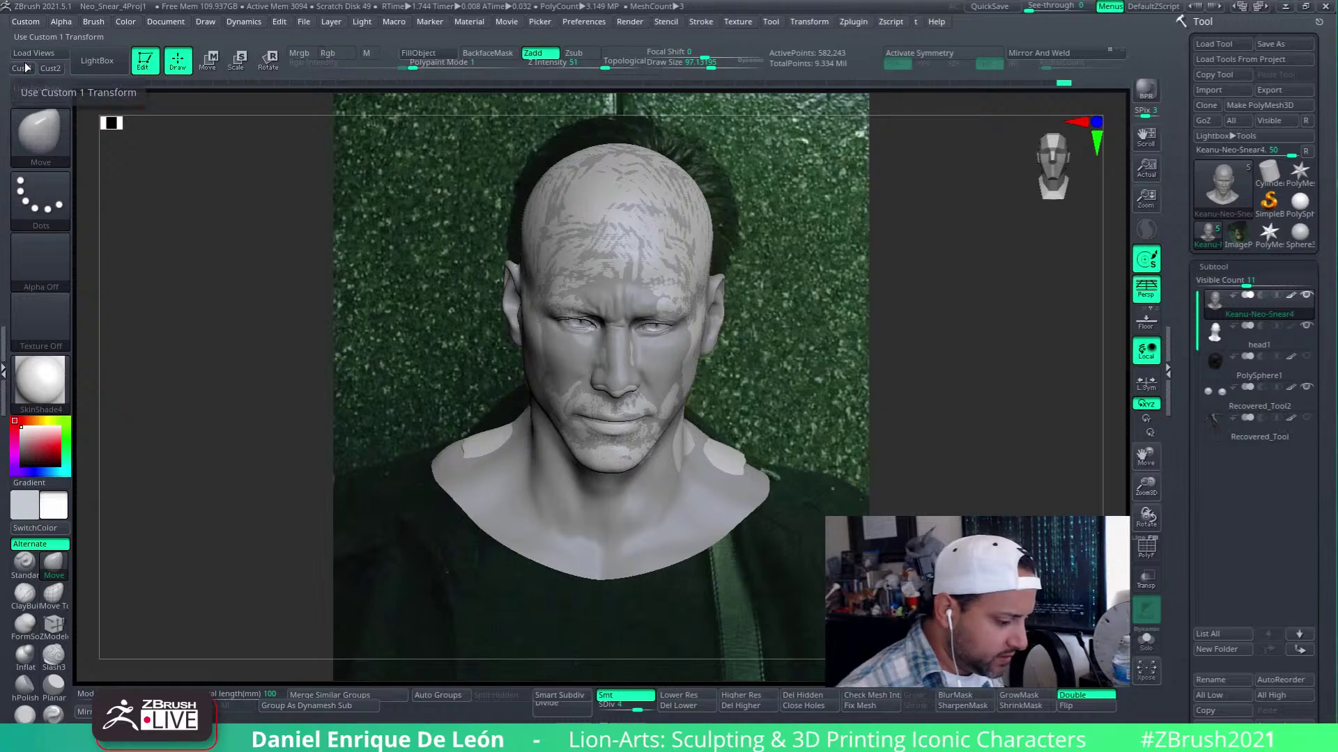
right_drag(753, 409, 907, 397)
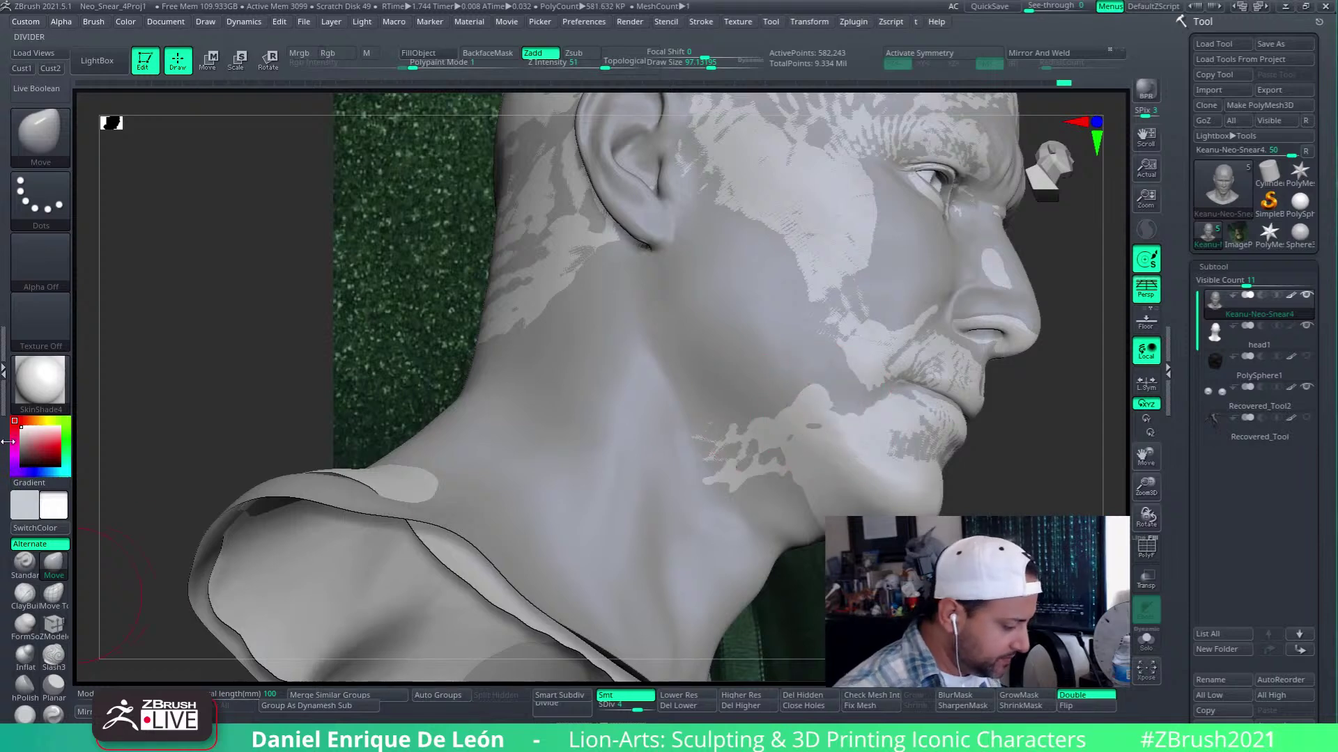
Switch to the ZProject brush with a Z intensity of 45 and a draw size of about 101.6
click(40, 132)
key(z)
key(p)
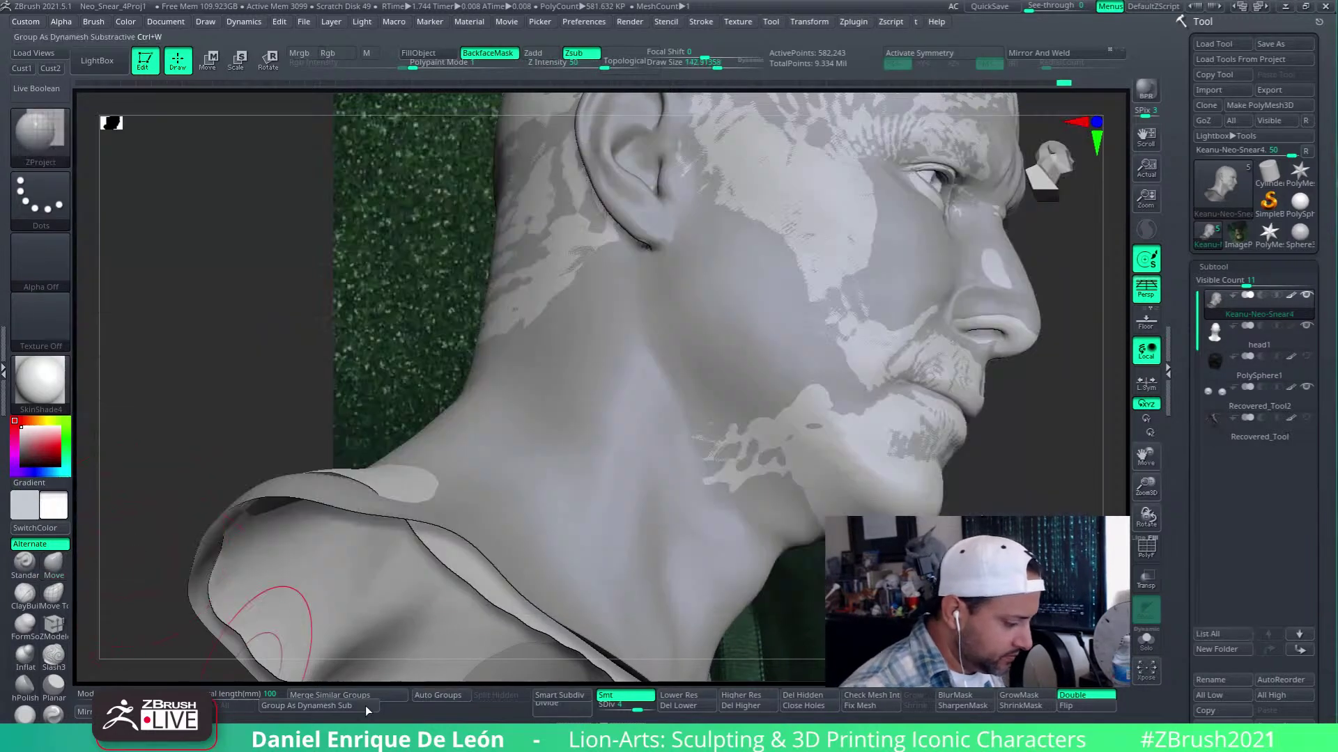
mouse_move(283, 627)
right_down()
mouse_move(924, 418)
mouse_move(850, 473)
mouse_move(773, 501)
right_up()
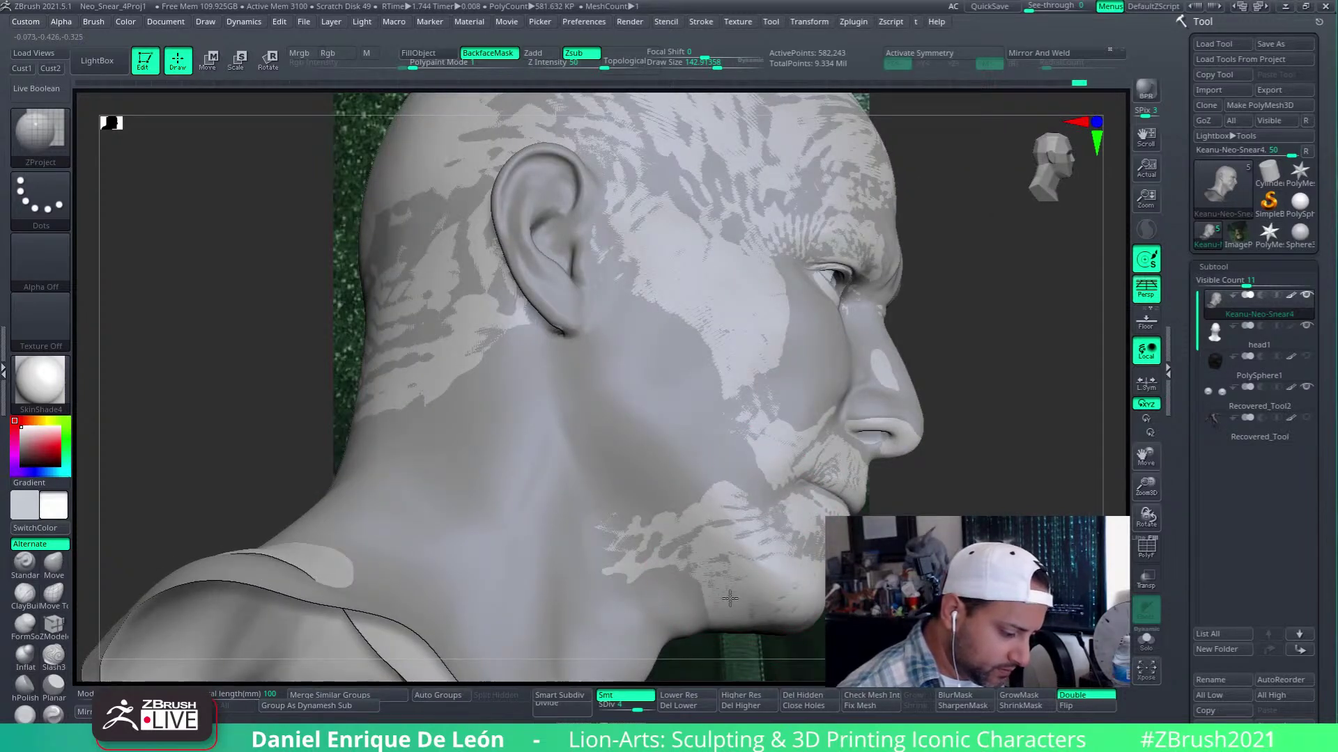
mouse_move(699, 556)
right_down()
mouse_move(834, 466)
mouse_move(864, 390)
mouse_move(686, 448)
mouse_move(777, 300)
right_up()
drag(606, 62, 599, 62)
drag(722, 63, 712, 63)
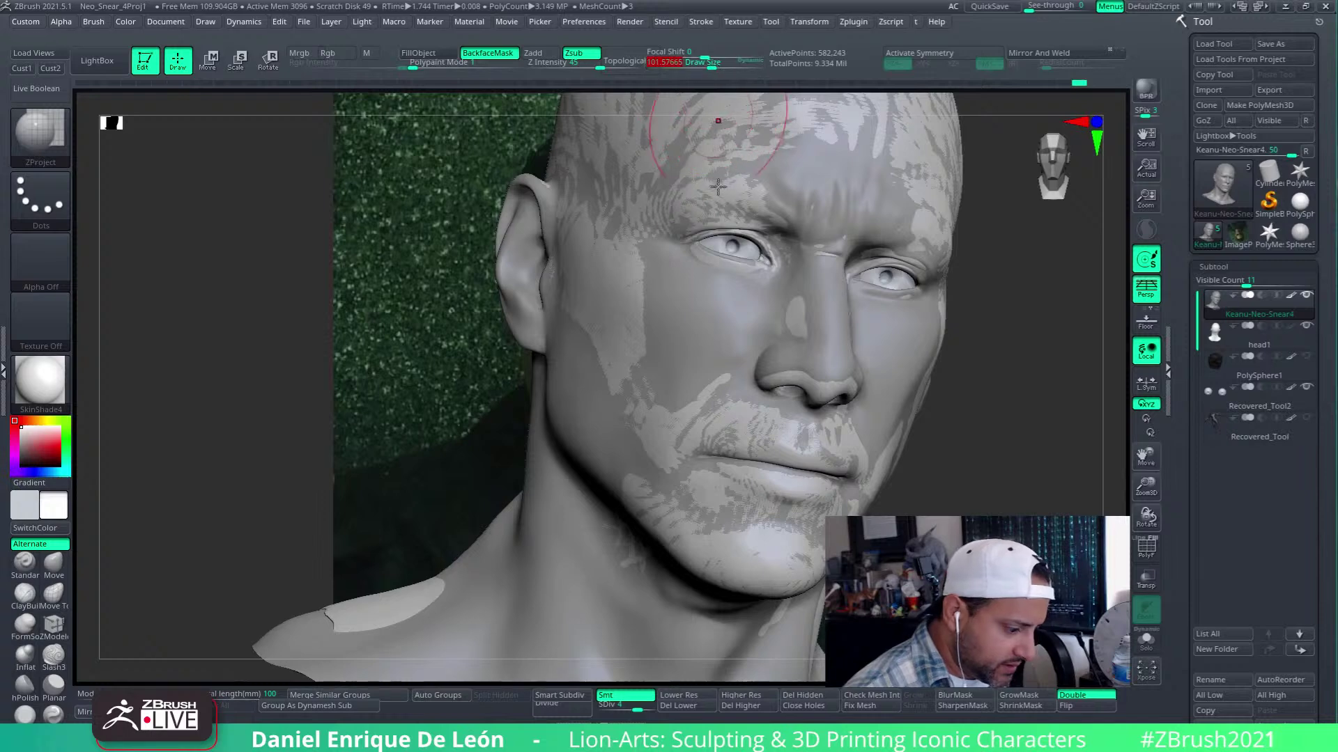
Smooth the cheek surface beside the nose on the Keanu-Neo-Snear4 head
mouse_move(726, 357)
ctrl+right_down()
mouse_move(752, 379)
mouse_move(821, 381)
ctrl+right_up()
mouse_move(767, 357)
shift+mouse_down()
mouse_move(749, 351)
mouse_move(769, 340)
shift+mouse_up()
ctrl+right_drag(754, 349, 801, 376)
shift+drag(824, 306, 847, 275)
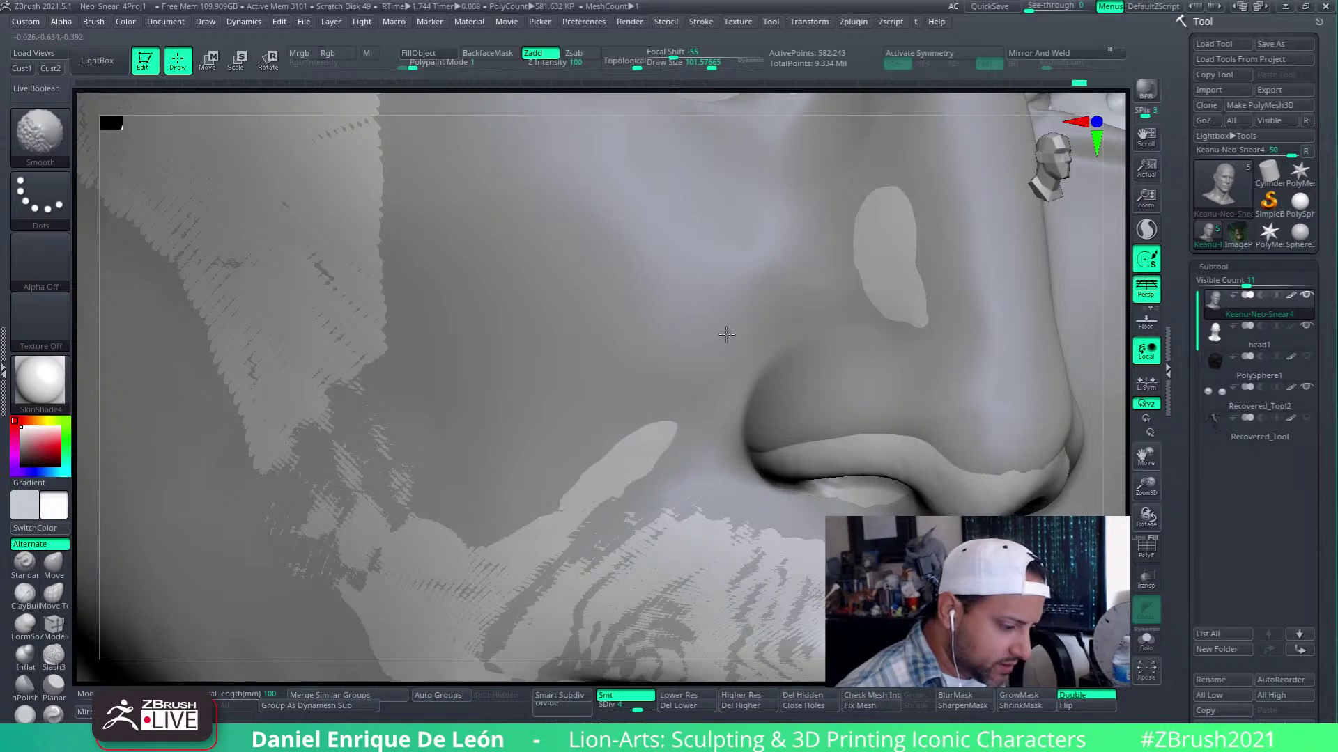
ctrl+right_drag(703, 390, 673, 328)
right_drag(906, 363, 843, 362)
alt+right_drag(975, 481, 822, 342)
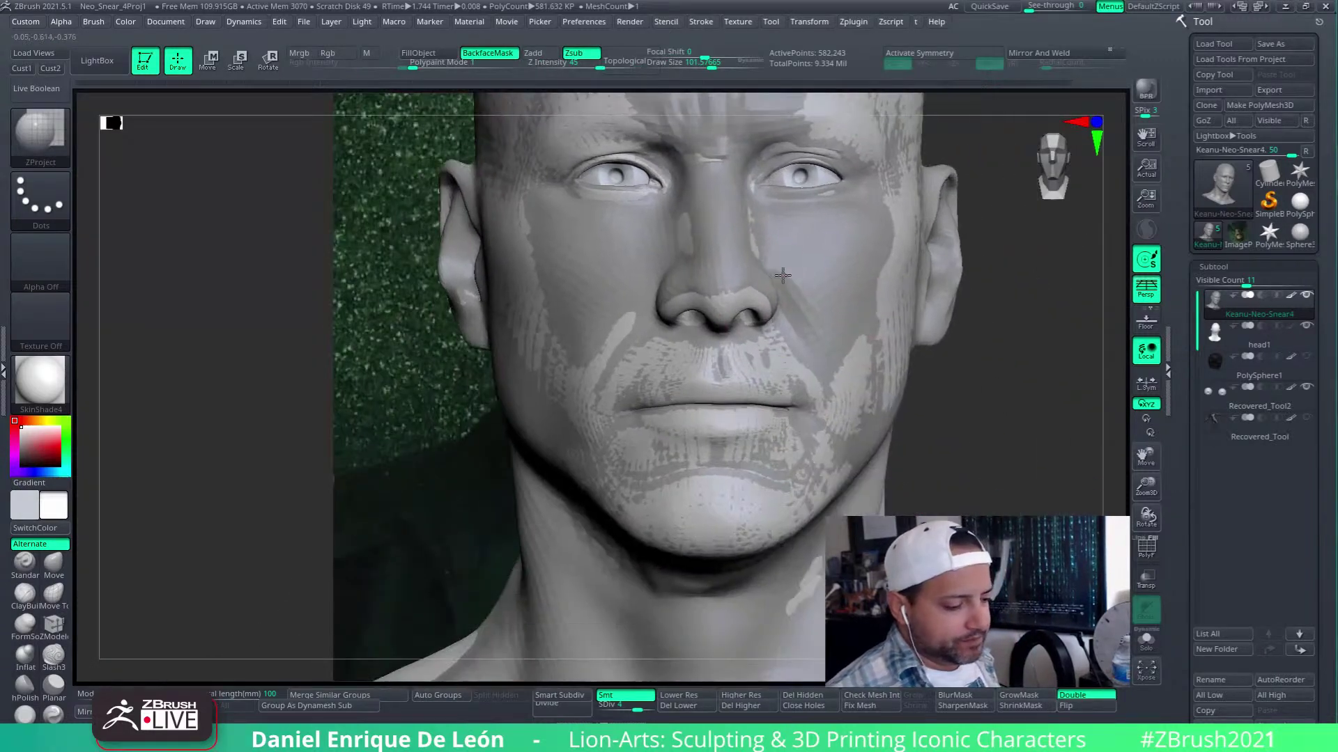
Smooth the jaw below the cheek on the opposite side of the face
right_drag(937, 346, 812, 348)
alt+right_drag(972, 359, 885, 383)
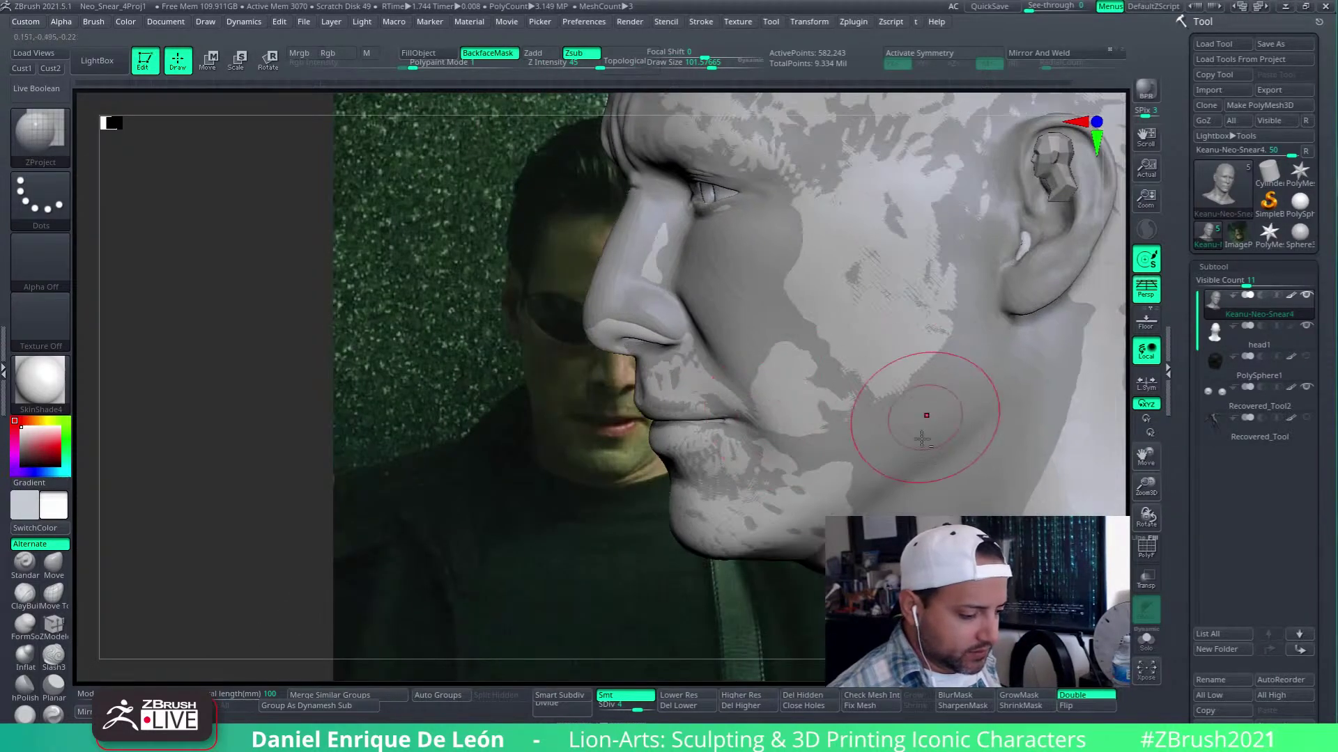
mouse_move(930, 439)
alt+right_down()
mouse_move(875, 460)
mouse_move(875, 395)
mouse_move(853, 425)
alt+right_up()
mouse_move(817, 462)
shift+mouse_down()
mouse_move(788, 486)
mouse_move(831, 437)
shift+mouse_up()
alt+right_drag(965, 437, 881, 478)
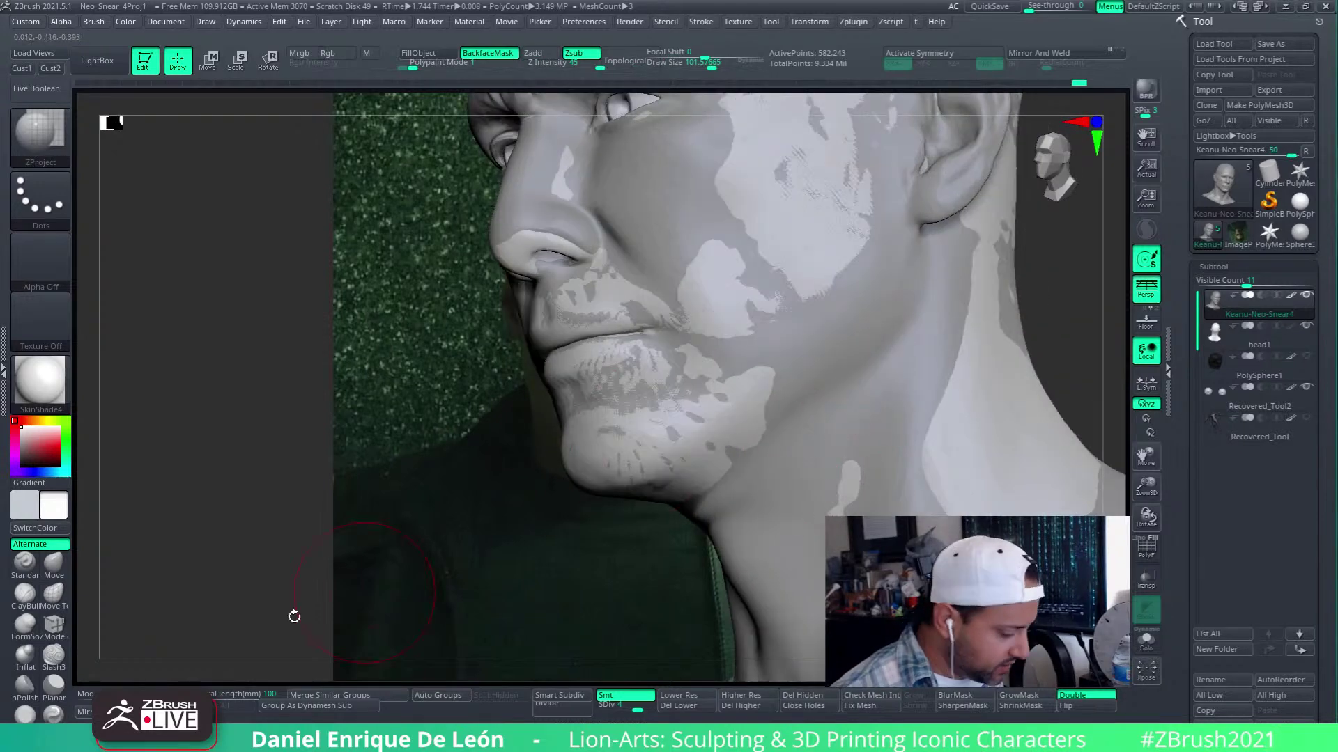
right_drag(792, 307, 813, 338)
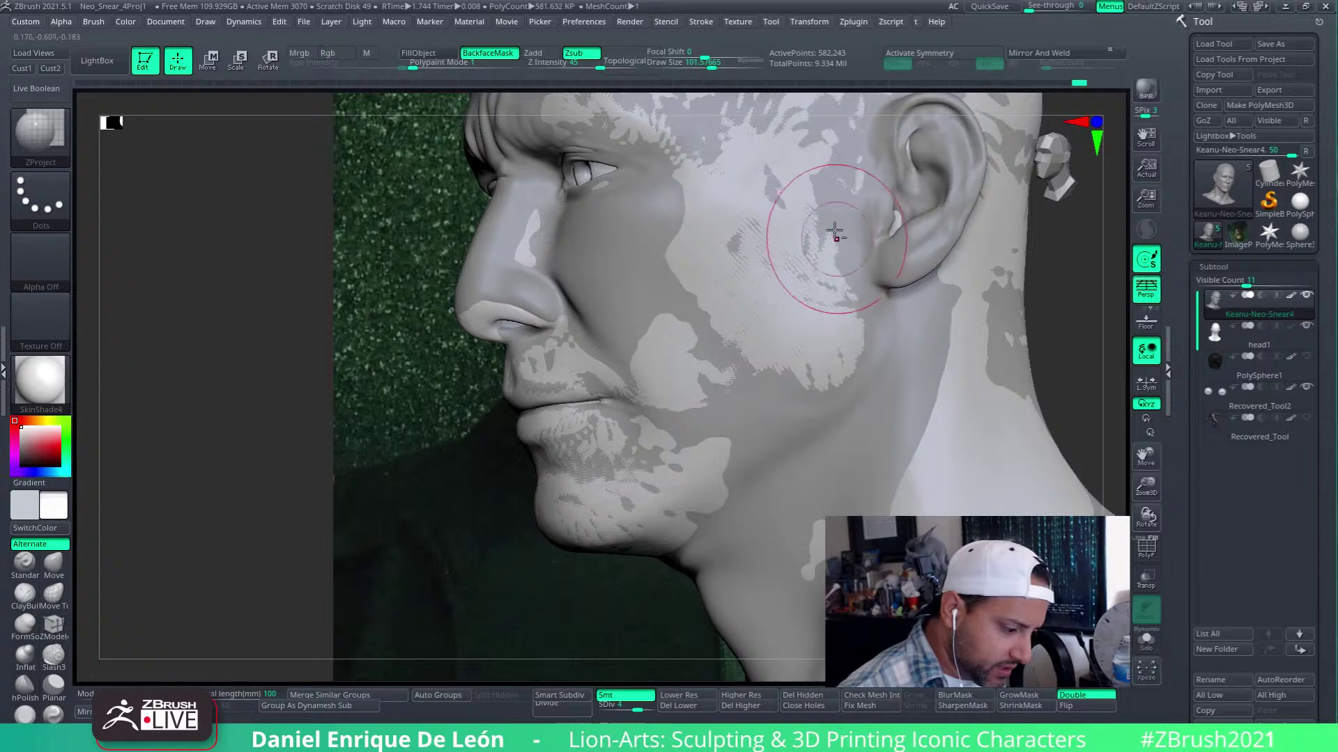
Project the rear cheek and the jaw corner in front of and below the ear onto head1 with ZProject
alt+right_drag(830, 233, 845, 195)
drag(909, 453, 956, 363)
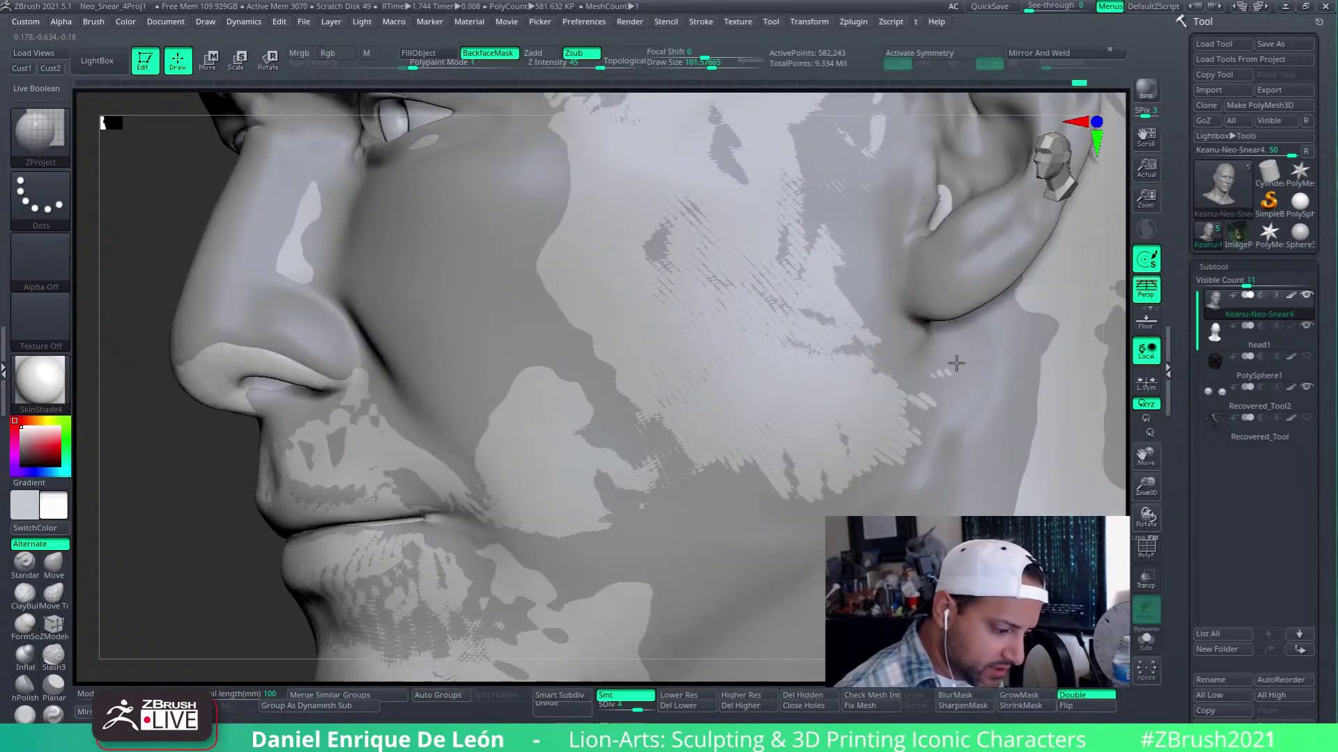
mouse_move(881, 469)
mouse_down()
mouse_move(899, 484)
mouse_move(854, 503)
mouse_up()
alt+right_drag(882, 484, 836, 381)
mouse_move(874, 306)
mouse_down()
mouse_move(905, 293)
mouse_move(947, 347)
mouse_move(903, 417)
mouse_move(964, 290)
mouse_move(950, 341)
mouse_move(964, 258)
mouse_up()
mouse_move(963, 257)
right_down()
mouse_move(889, 278)
mouse_move(887, 254)
mouse_move(845, 359)
mouse_move(830, 352)
right_up()
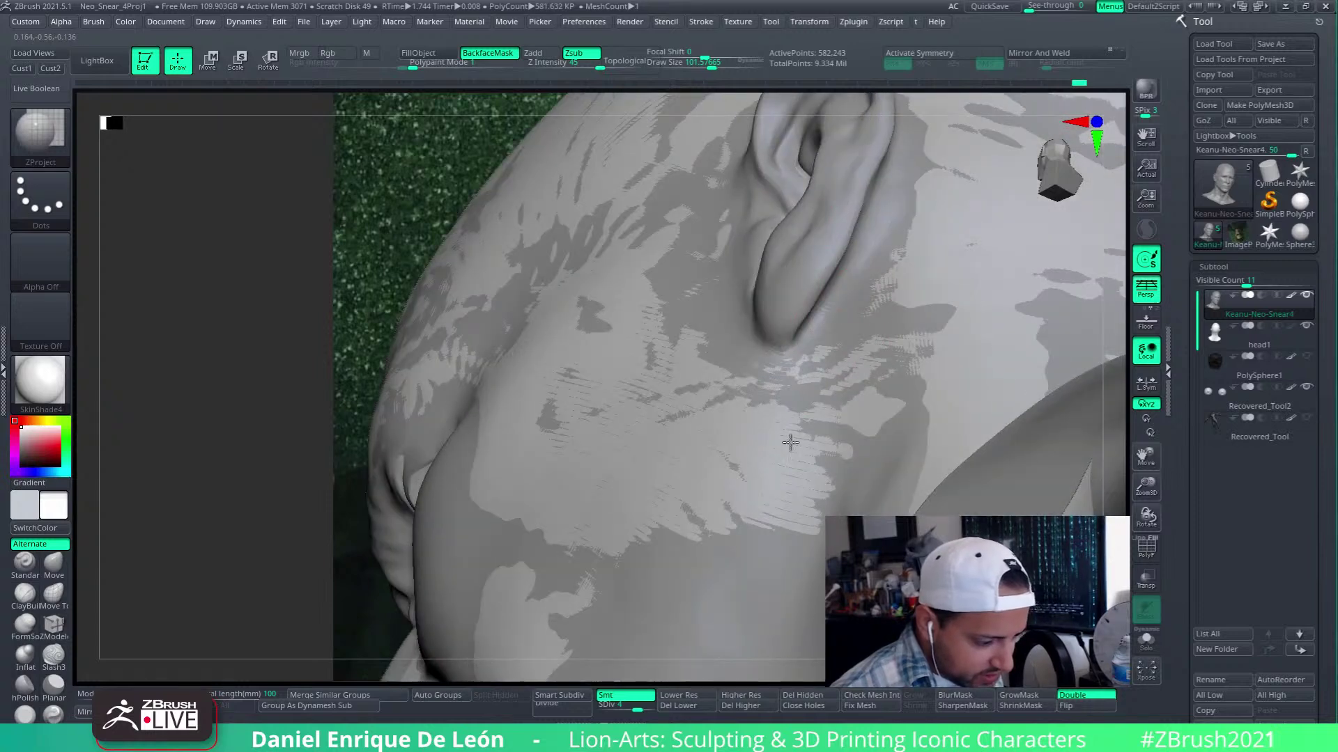
Project the skin below the earlobe and behind the ear onto head1, working from several angles
drag(790, 442, 868, 363)
mouse_move(867, 362)
right_down()
mouse_move(808, 448)
mouse_move(832, 394)
mouse_move(781, 425)
right_up()
mouse_move(780, 425)
mouse_down()
mouse_move(734, 445)
mouse_move(749, 524)
mouse_up()
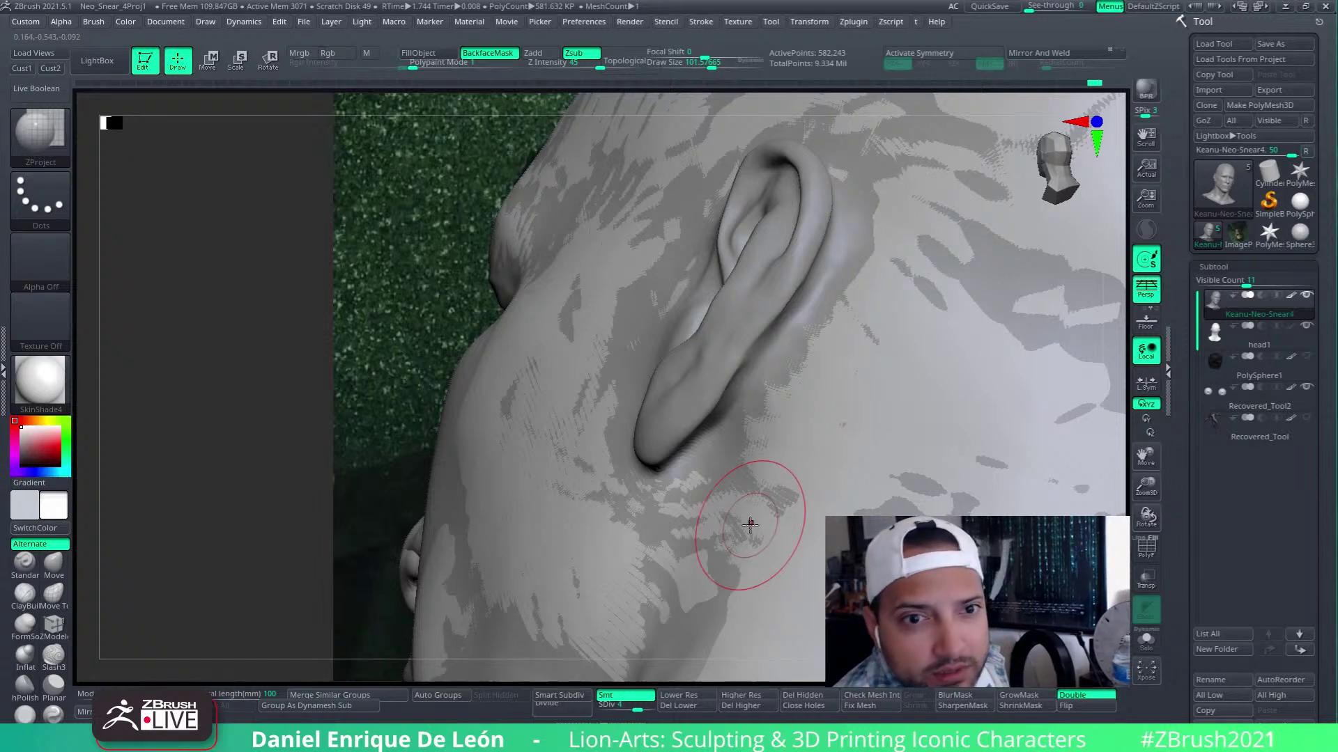
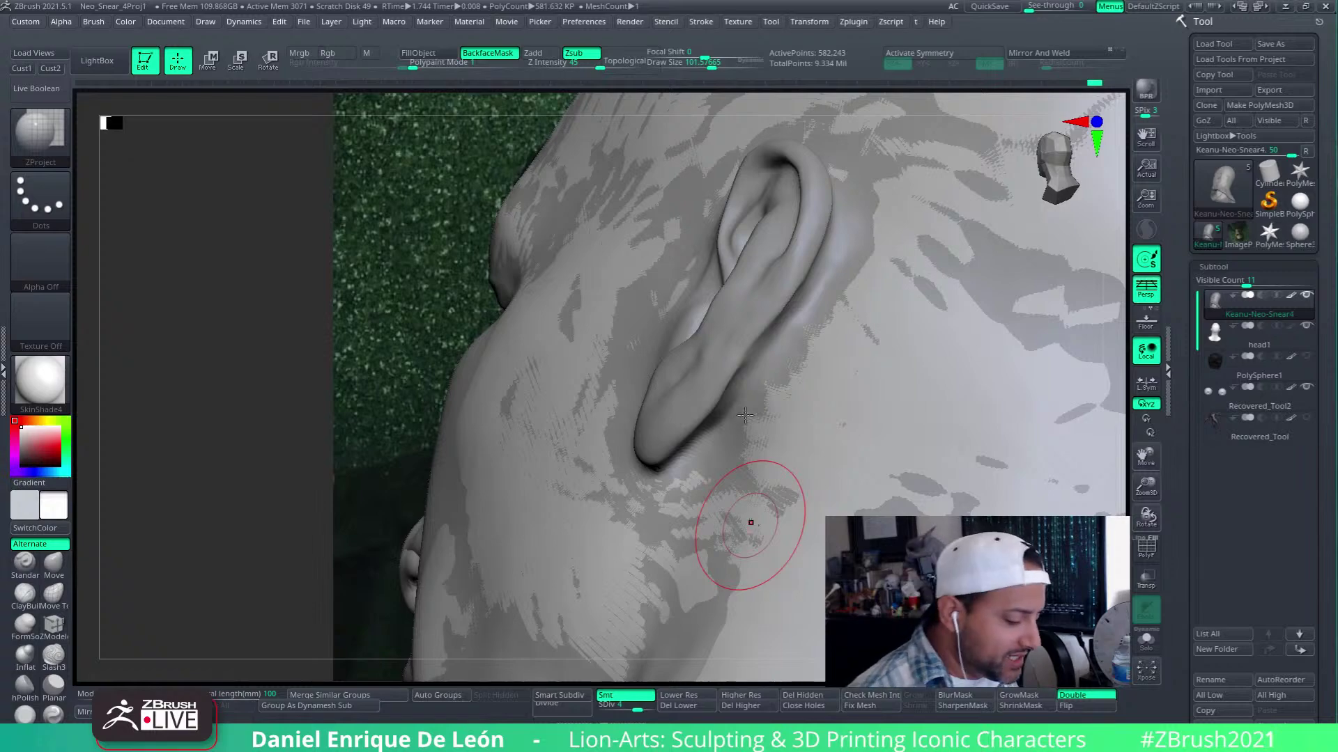
mouse_move(791, 414)
right_down()
mouse_move(752, 390)
mouse_move(766, 370)
mouse_move(772, 411)
mouse_move(803, 362)
mouse_move(783, 307)
mouse_move(791, 348)
right_up()
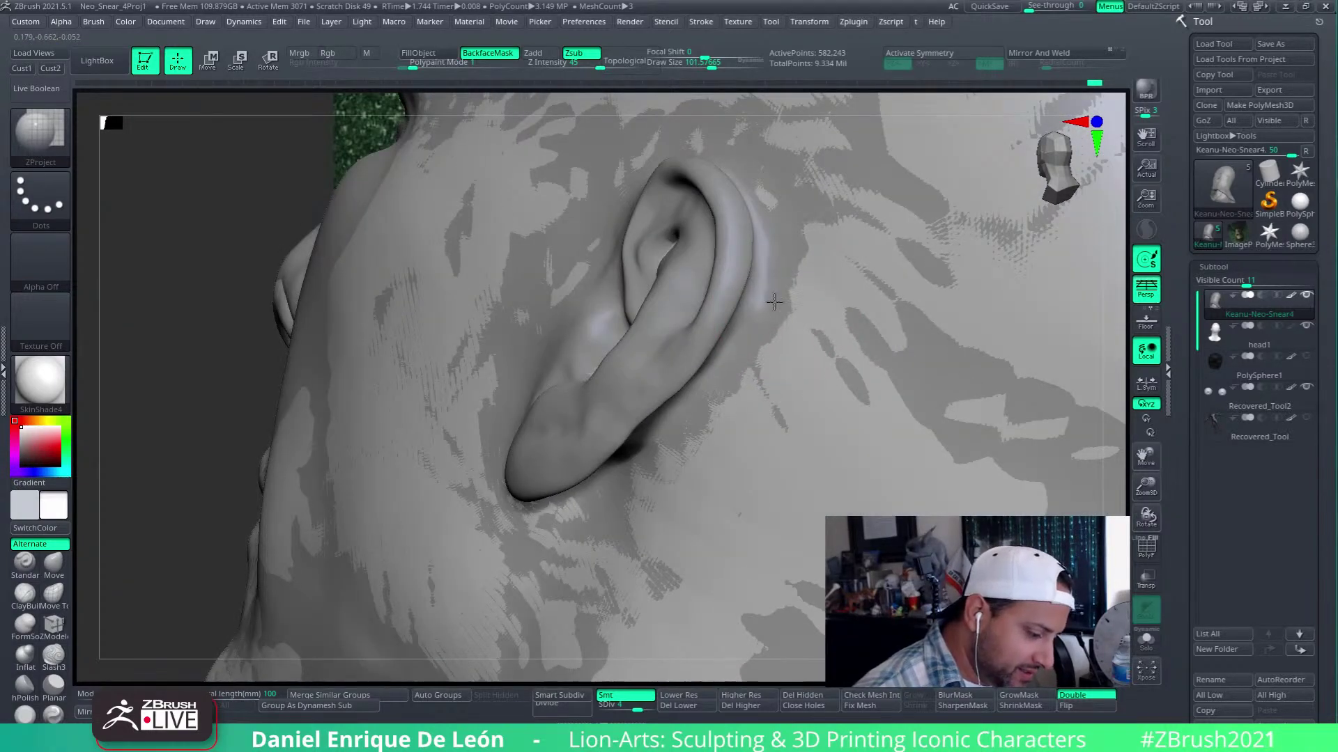
right_drag(744, 385, 755, 347)
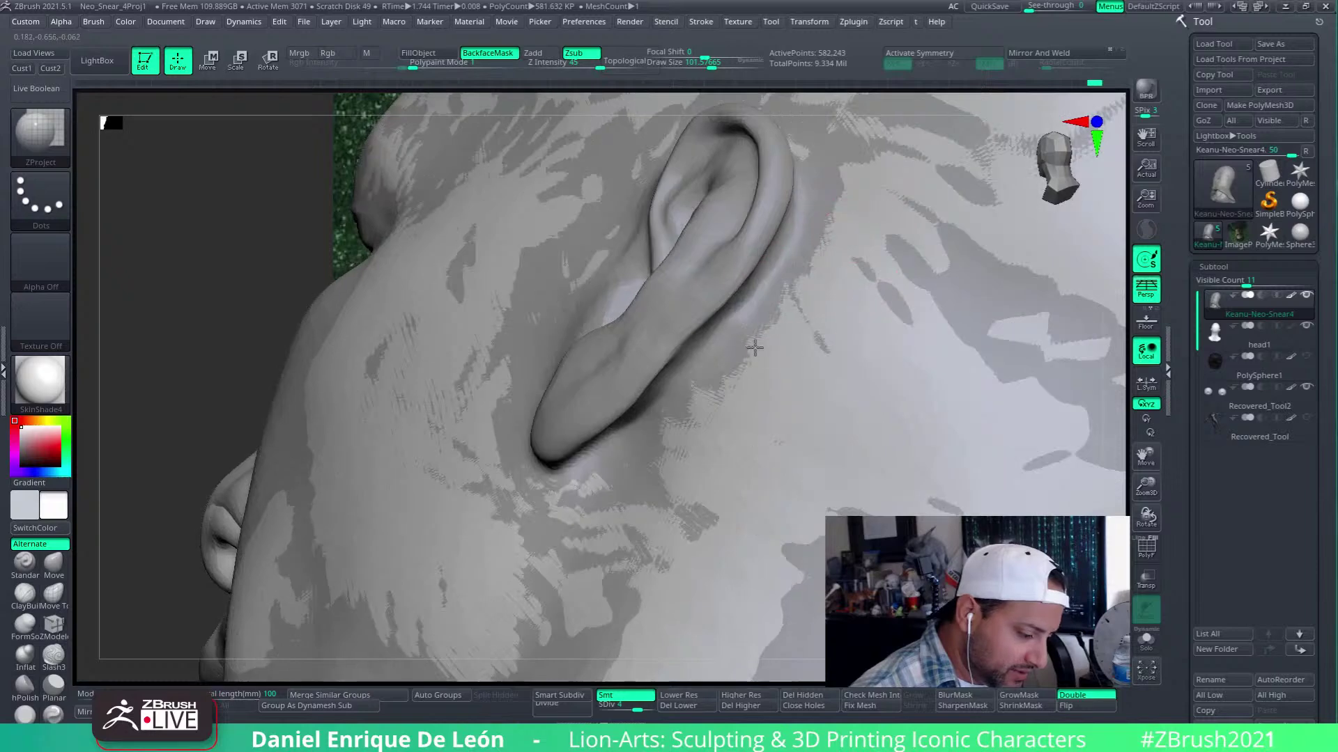
right_drag(695, 411, 690, 439)
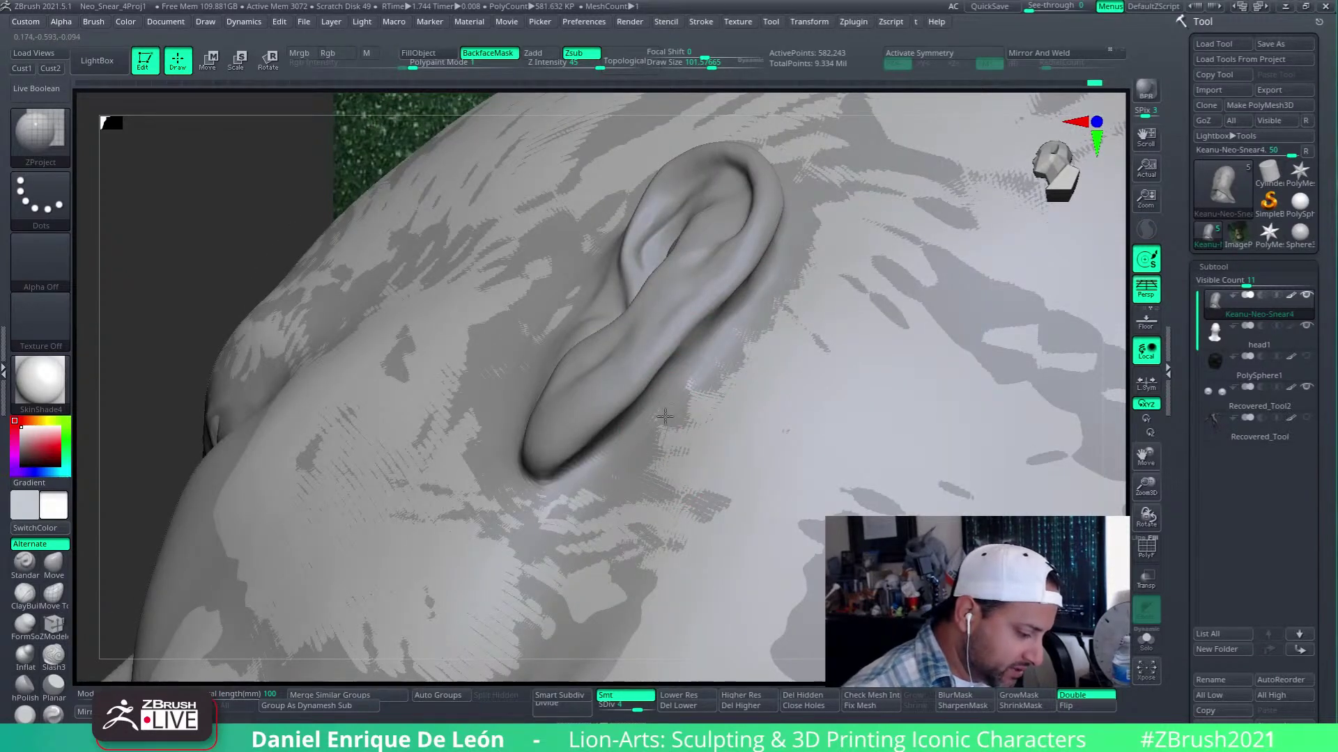
mouse_move(664, 415)
right_down()
mouse_move(677, 401)
mouse_move(672, 418)
right_up()
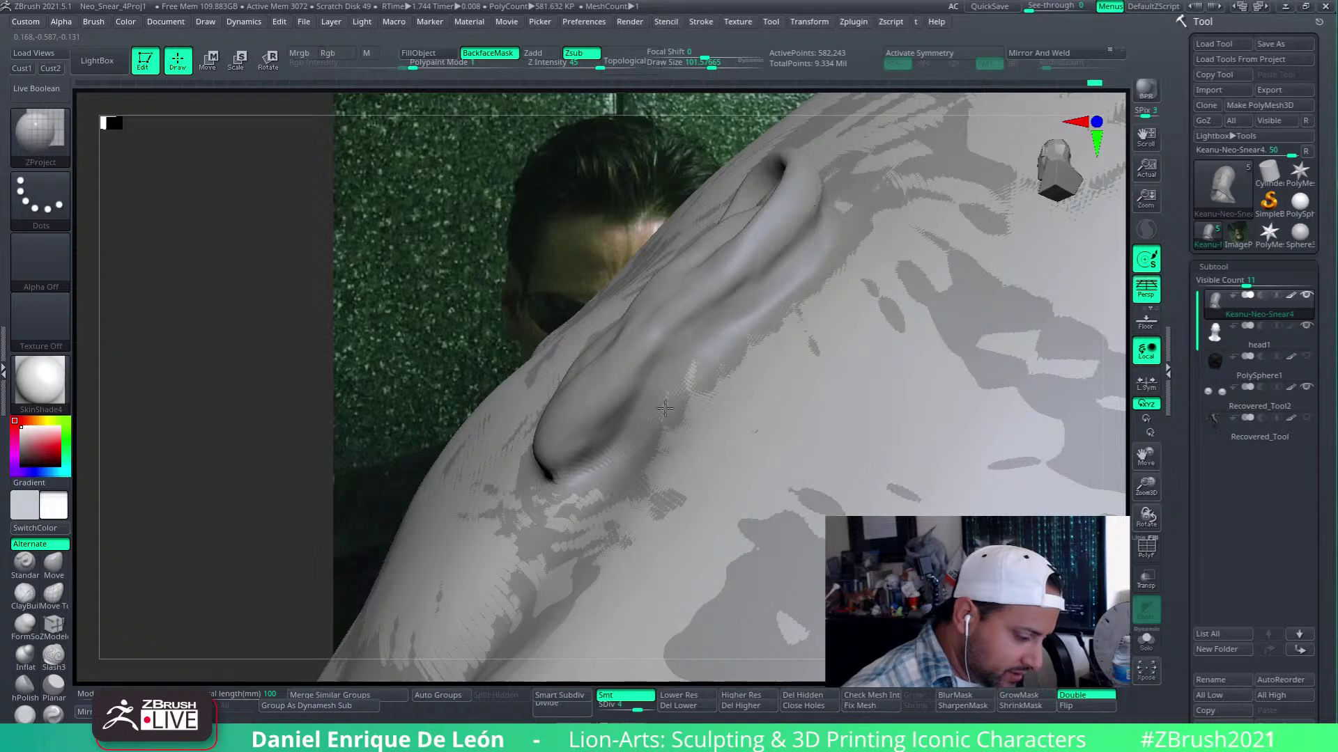
right_drag(813, 299, 761, 424)
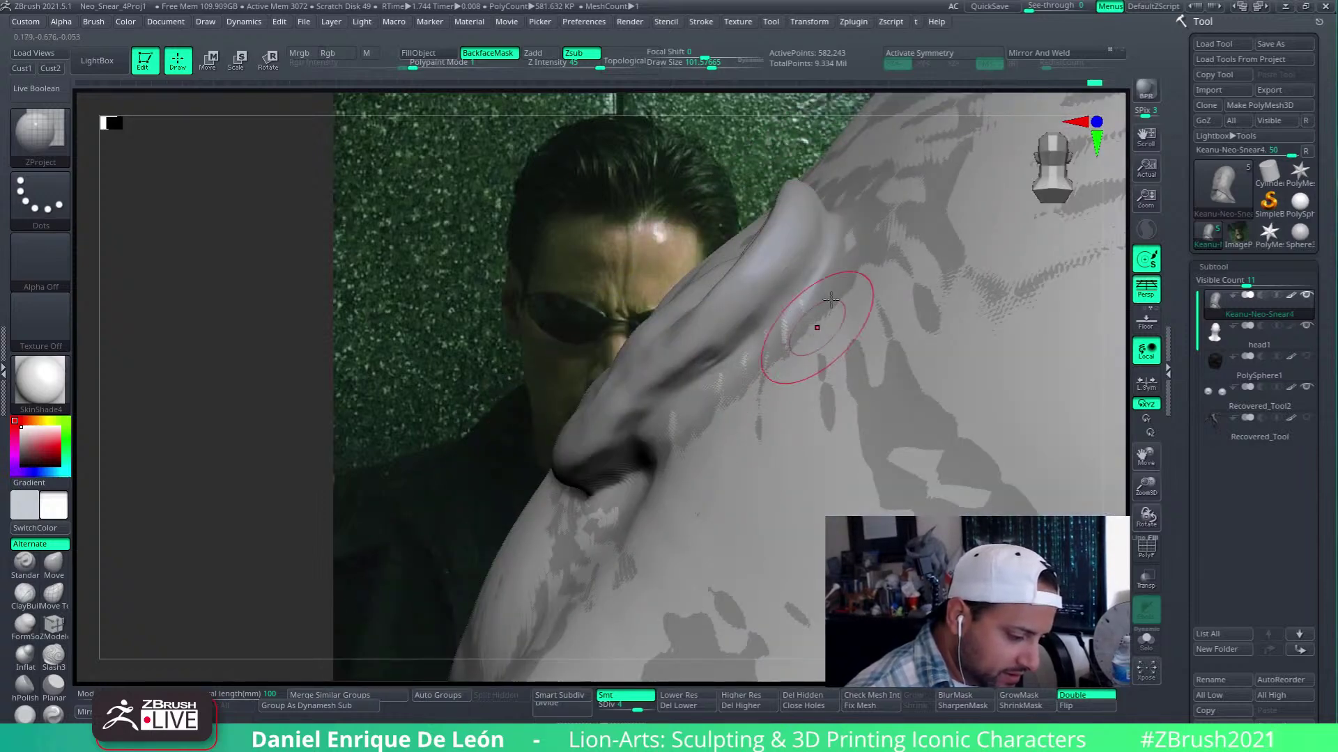
right_drag(791, 328, 761, 374)
key(shift)
mouse_move(730, 326)
right_down()
mouse_move(862, 418)
mouse_move(790, 434)
mouse_move(821, 433)
mouse_move(815, 407)
mouse_move(801, 409)
mouse_move(819, 391)
mouse_move(836, 404)
mouse_move(825, 418)
mouse_move(859, 423)
right_up()
Project the side and back of the neck below the ear onto head1
mouse_move(878, 425)
mouse_down()
mouse_move(902, 417)
mouse_move(920, 359)
mouse_up()
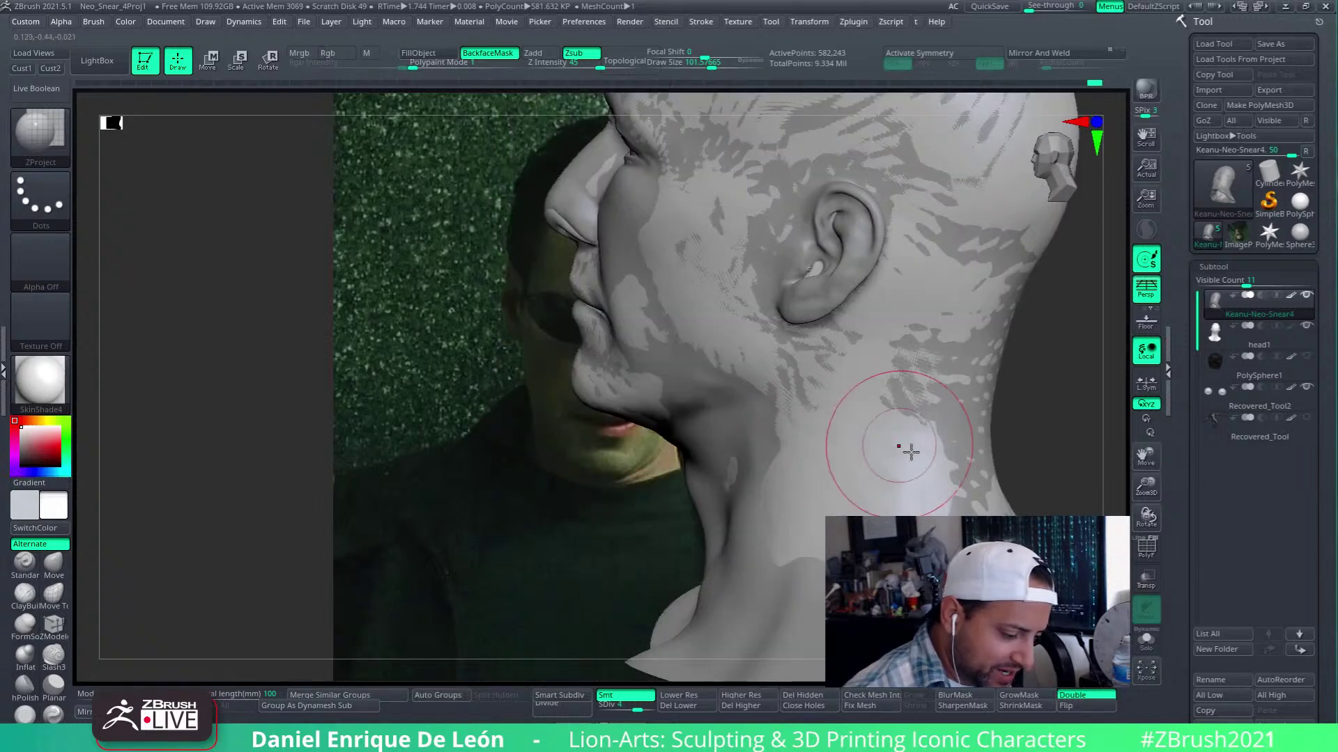
right_drag(908, 450, 896, 468)
mouse_move(895, 468)
mouse_down()
mouse_move(898, 481)
mouse_move(835, 487)
mouse_up()
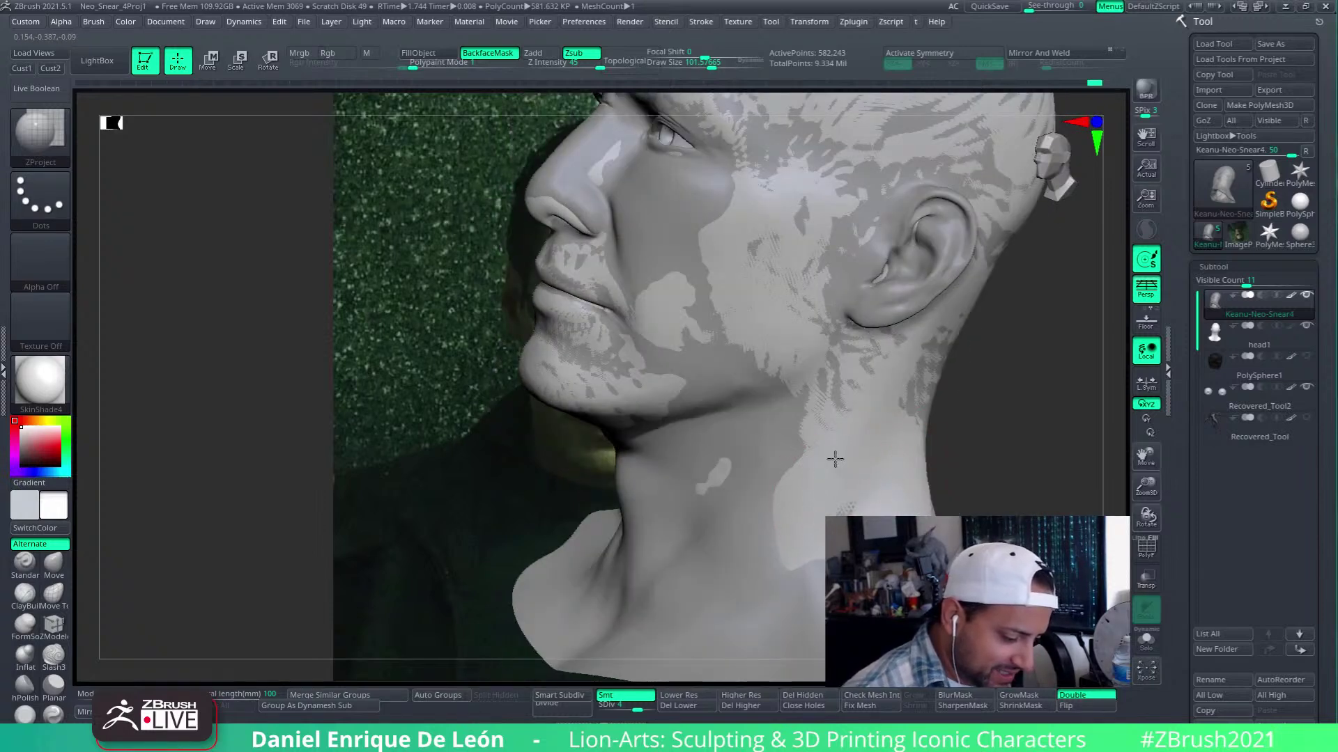
right_drag(835, 459, 889, 478)
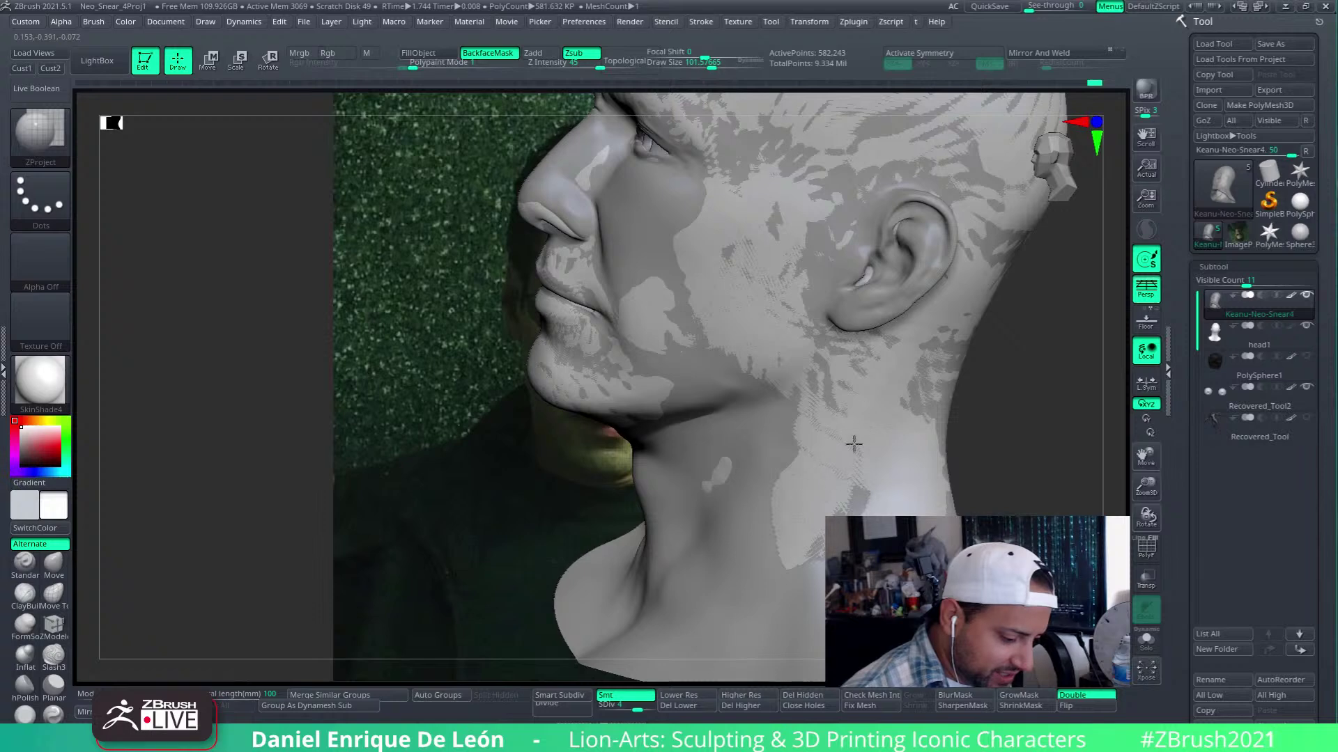
drag(853, 444, 896, 396)
drag(922, 454, 909, 485)
right_drag(899, 467, 858, 438)
drag(899, 376, 855, 424)
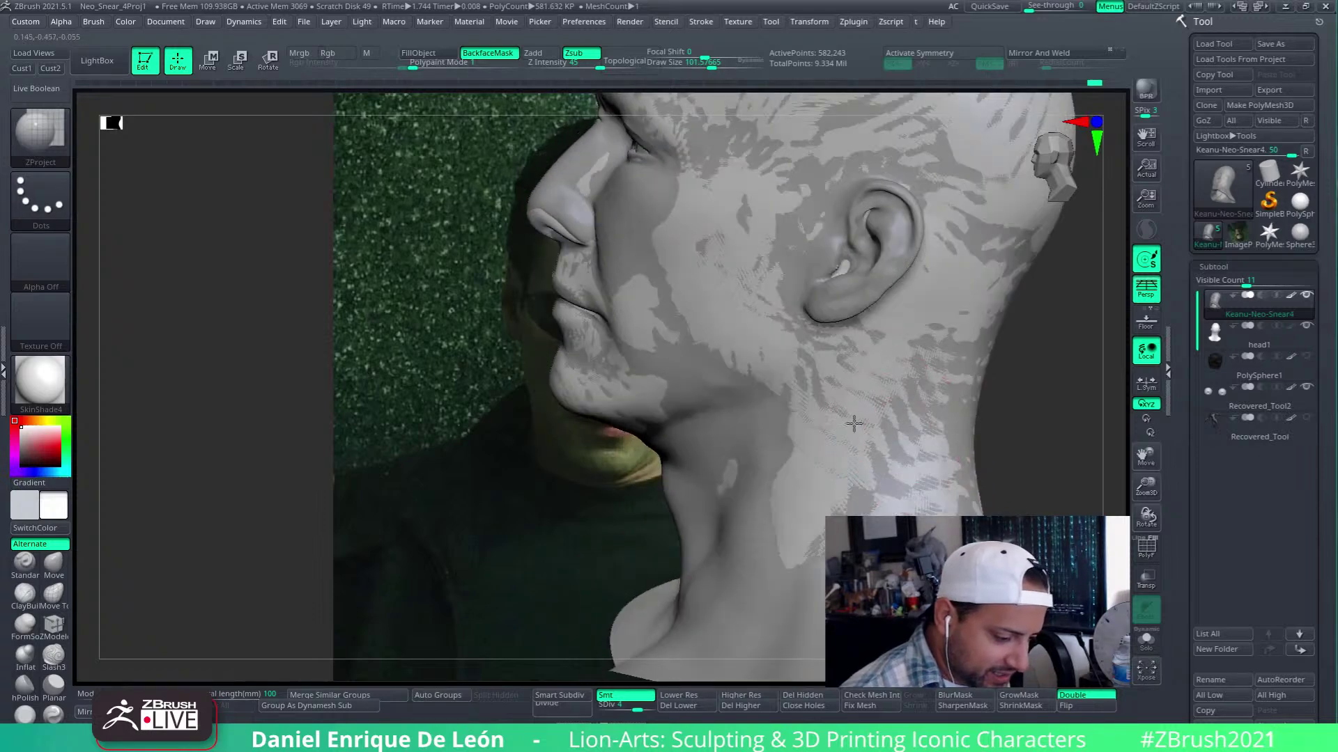
Check the head alone in Solo mode and smooth the side of the neck below the jaw corner
right_drag(810, 520, 810, 488)
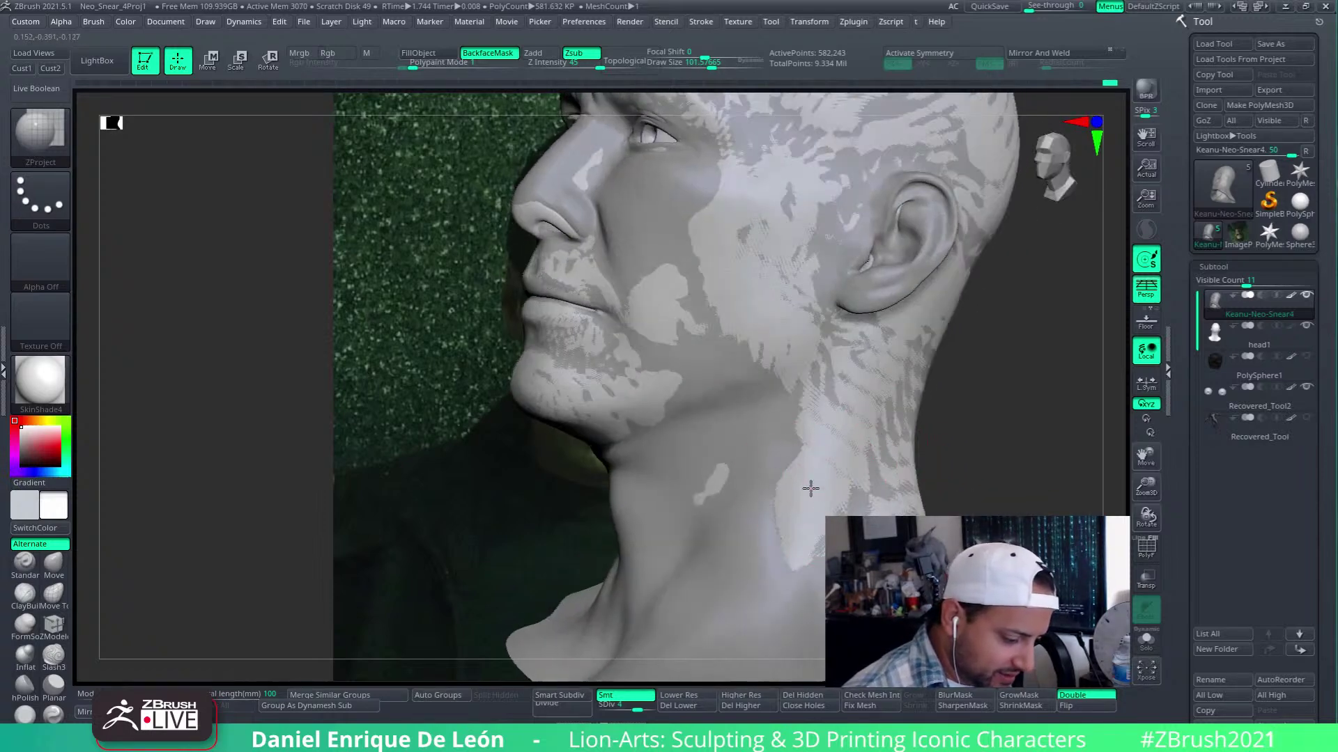
click(1146, 644)
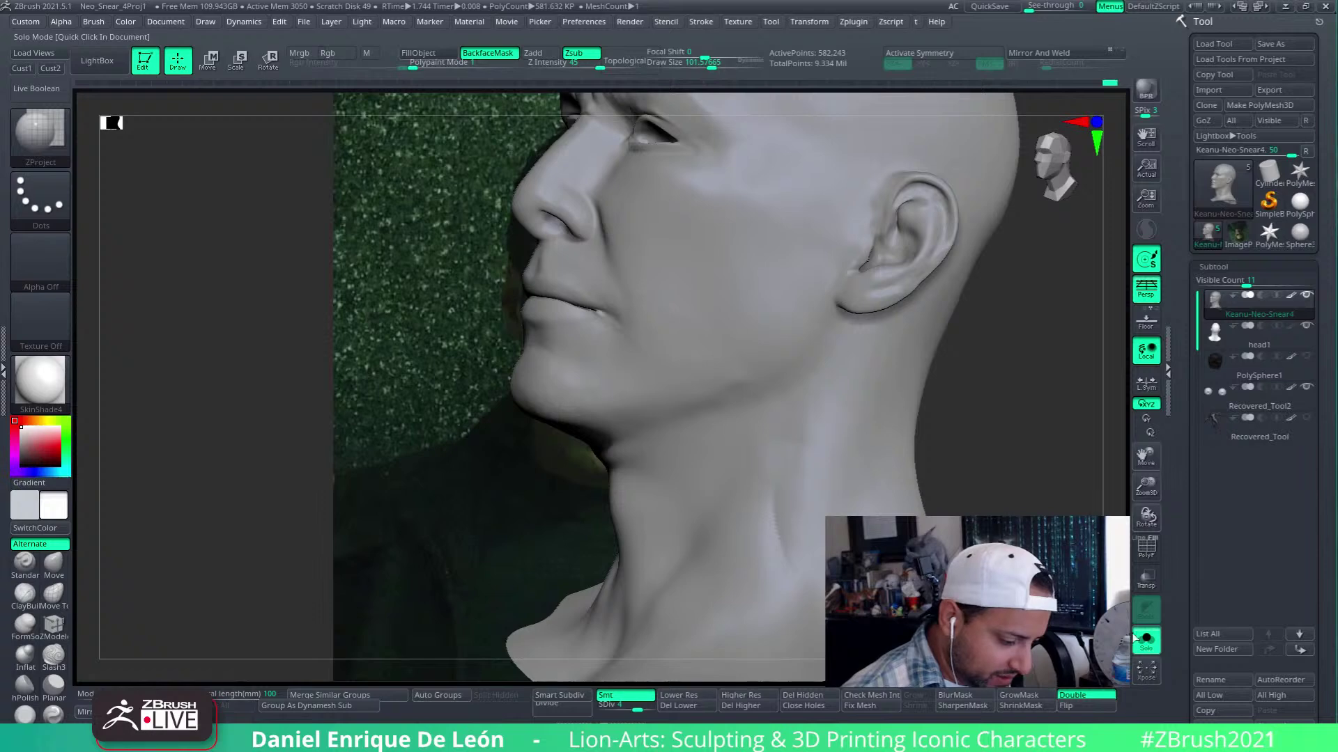
click(1142, 646)
right_drag(809, 557, 840, 552)
shift+drag(789, 536, 799, 480)
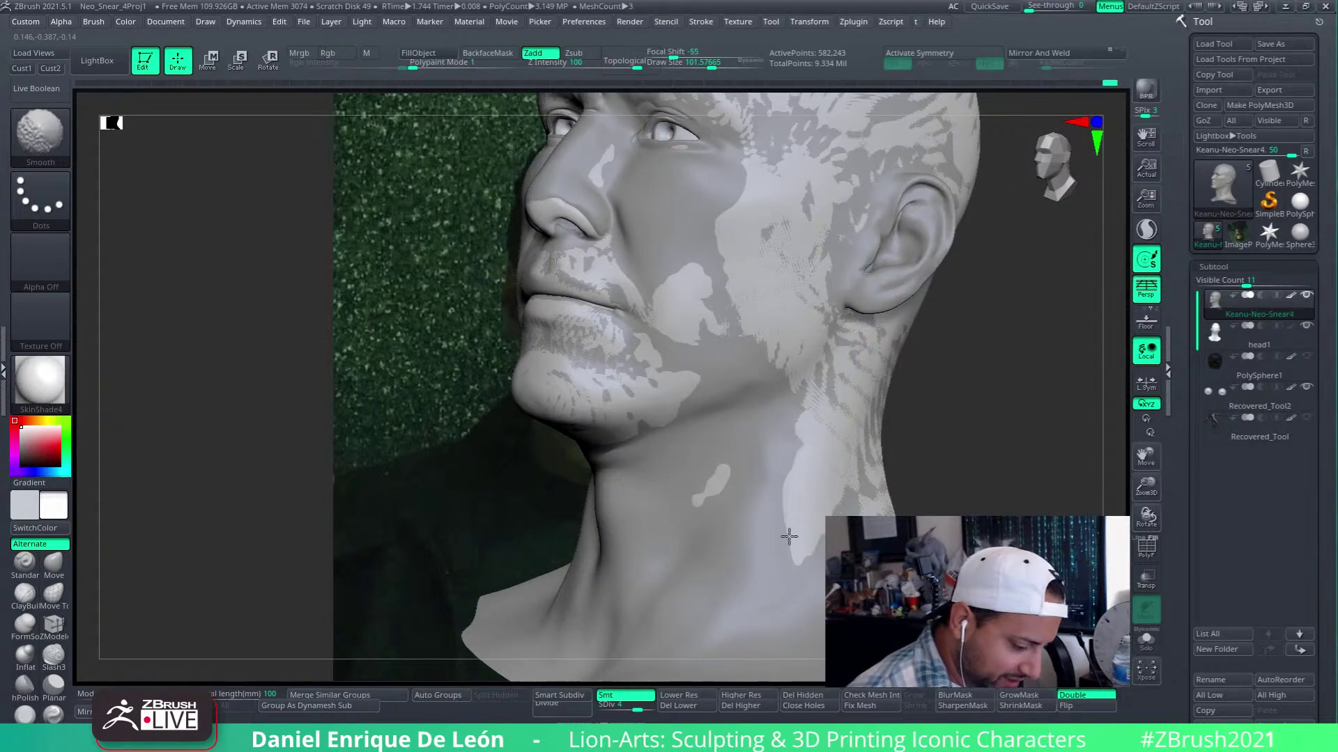
right_drag(789, 536, 800, 531)
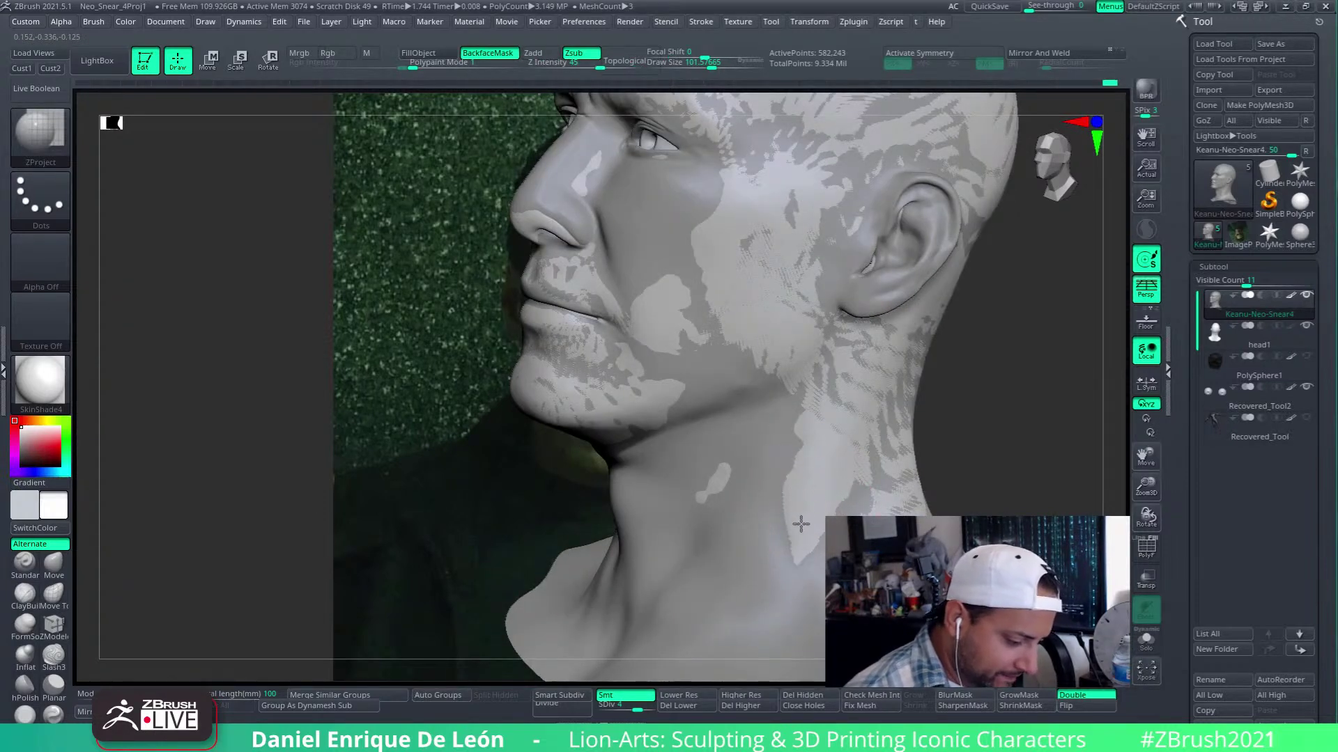
Project the lower edge of the jaw between the chin and the jaw corner onto head1
mouse_move(804, 498)
right_down()
mouse_move(836, 388)
mouse_move(806, 433)
right_up()
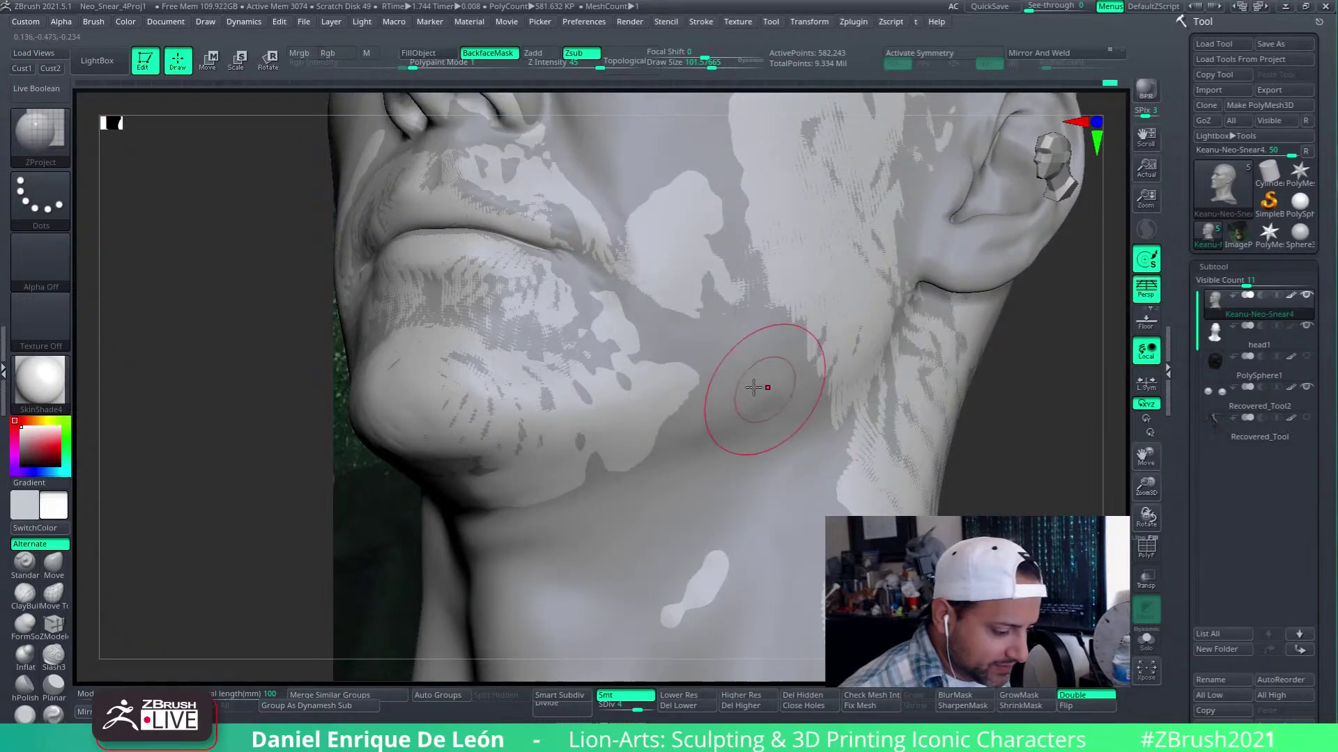
drag(797, 397, 613, 483)
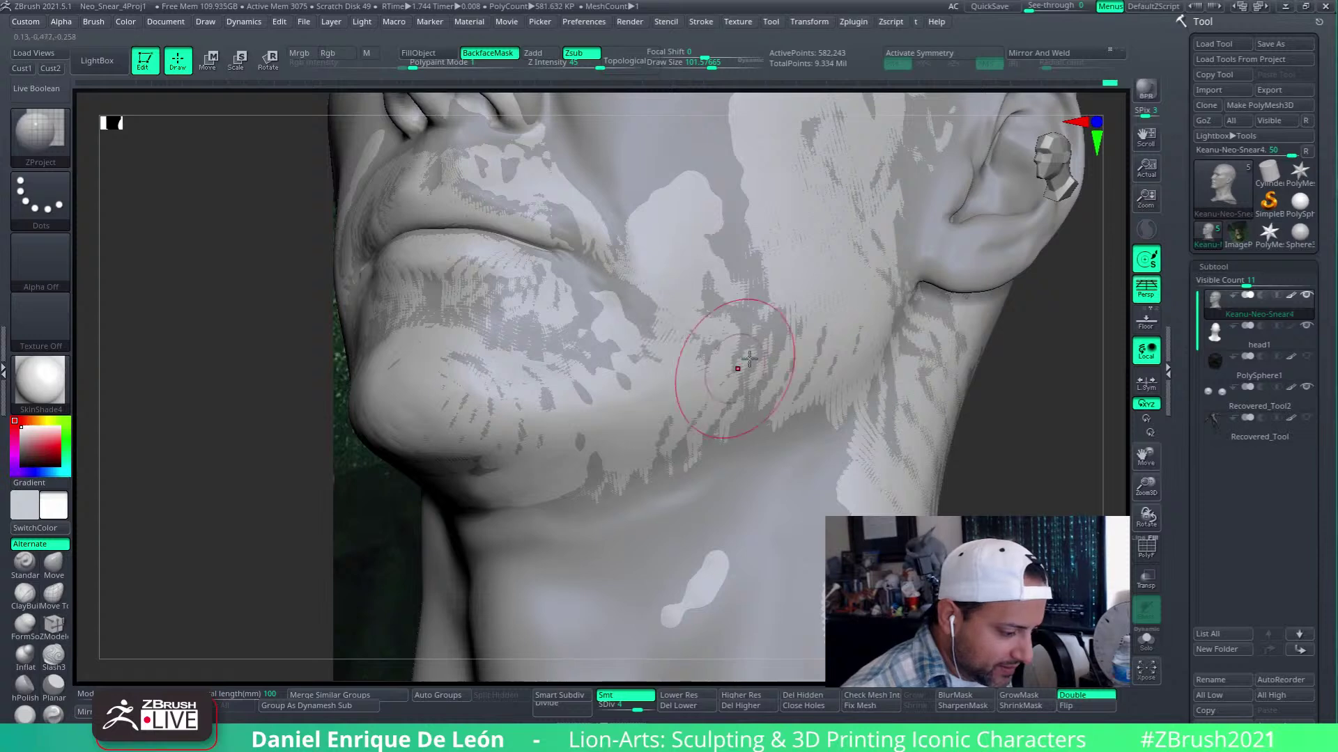
mouse_move(740, 364)
right_down()
mouse_move(800, 385)
mouse_move(736, 370)
right_up()
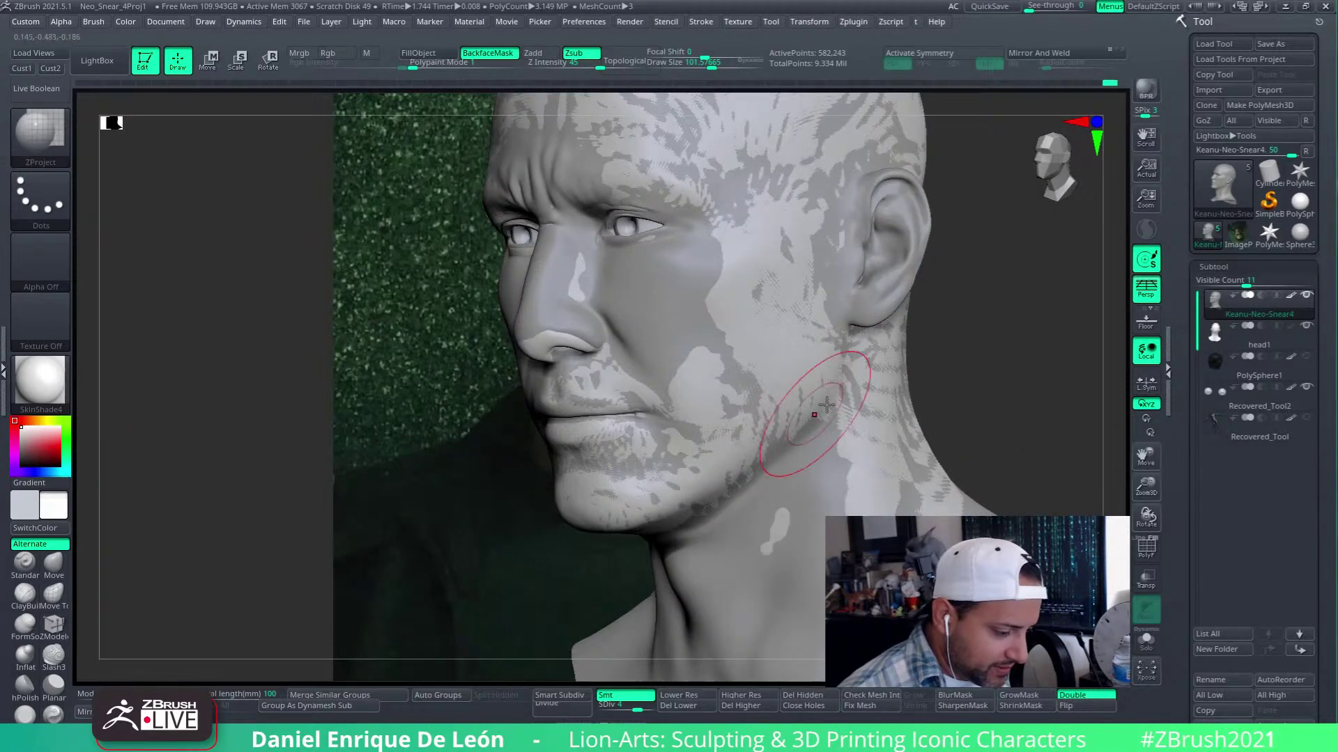
Examine the projected jawline and the underside of the chin and neck from both sides of the head
right_drag(827, 404, 813, 439)
right_drag(750, 491, 763, 405)
mouse_move(721, 538)
right_down()
mouse_move(761, 448)
mouse_move(702, 478)
right_up()
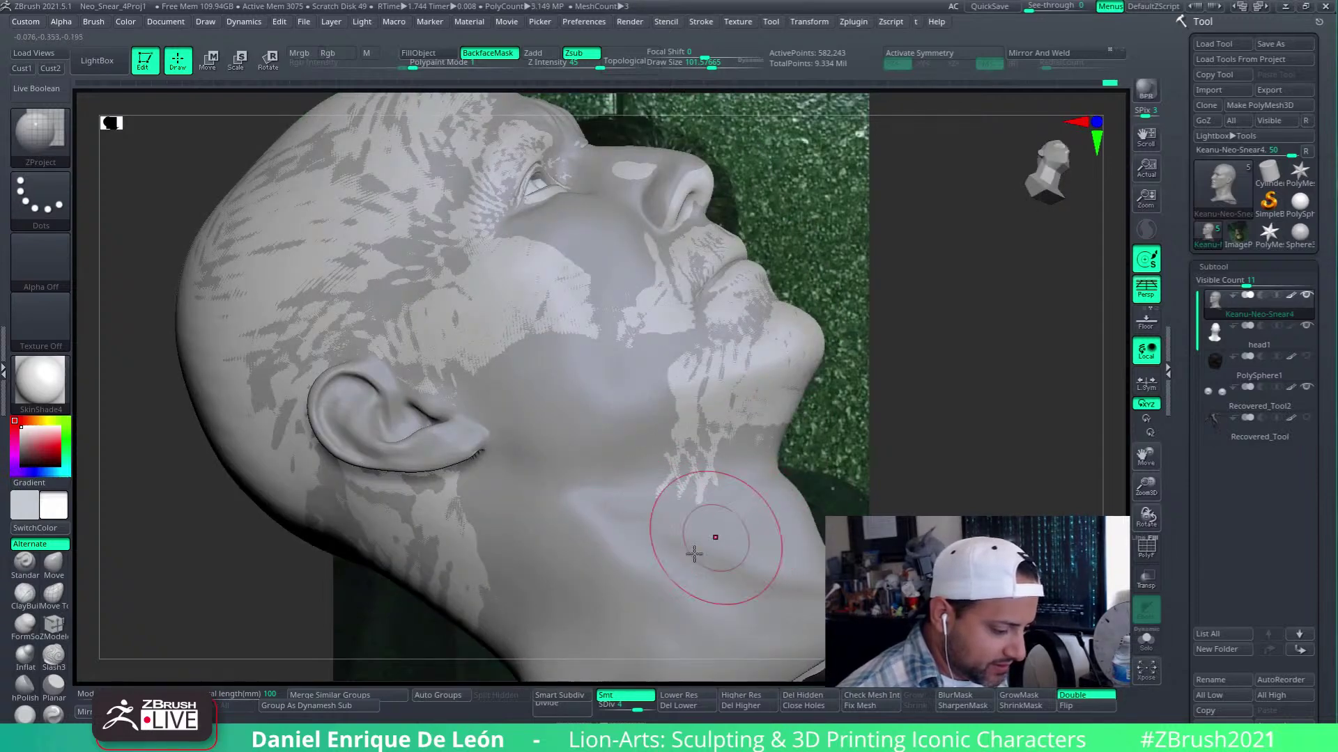
mouse_move(695, 554)
right_down()
mouse_move(766, 491)
mouse_move(635, 514)
right_up()
mouse_move(696, 584)
right_down()
mouse_move(875, 433)
mouse_move(850, 418)
mouse_move(801, 446)
mouse_move(858, 454)
right_up()
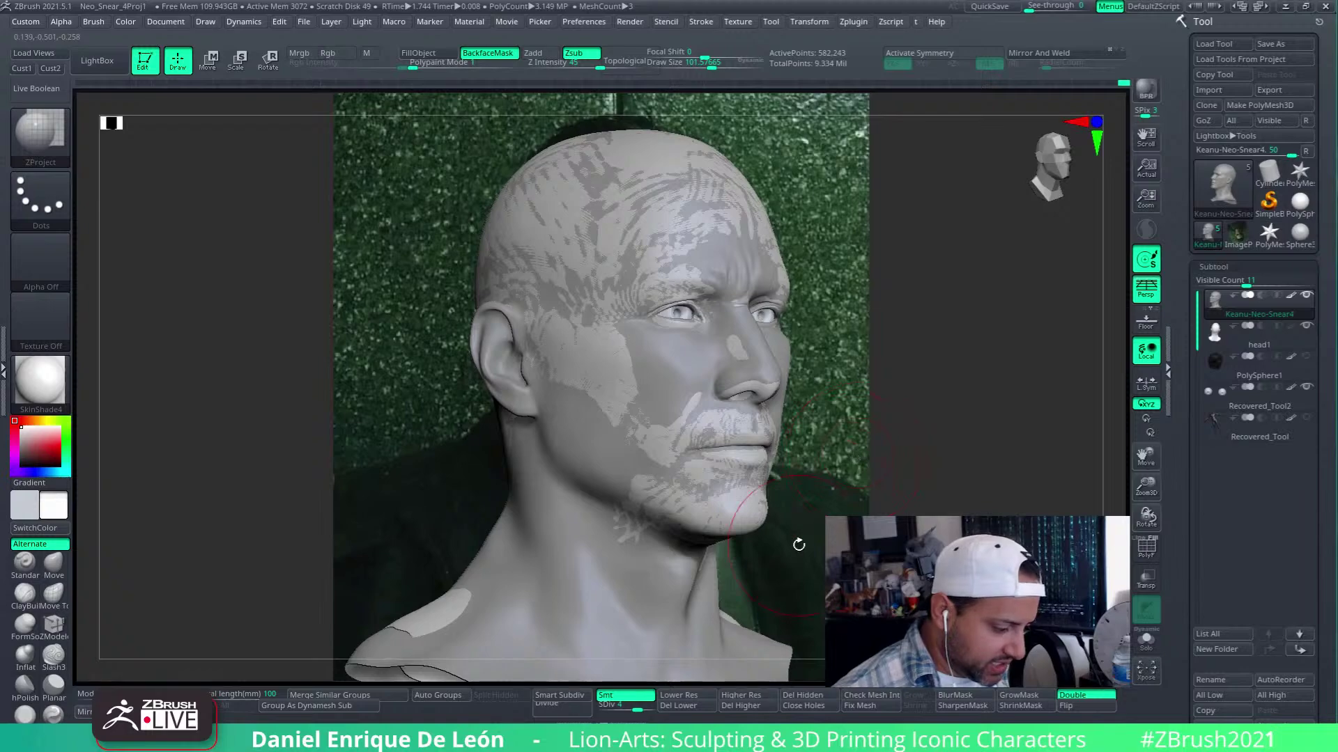
mouse_move(798, 545)
right_down()
mouse_move(747, 533)
mouse_move(854, 475)
mouse_move(812, 530)
mouse_move(845, 420)
mouse_move(845, 449)
mouse_move(871, 458)
mouse_move(797, 459)
mouse_move(828, 449)
mouse_move(864, 463)
mouse_move(900, 446)
right_up()
mouse_move(813, 482)
ctrl+right_down()
mouse_move(831, 442)
mouse_move(808, 384)
ctrl+right_up()
Compare the head with the reference photo in the stored front view, and inspect it from both sides and the front
click(27, 65)
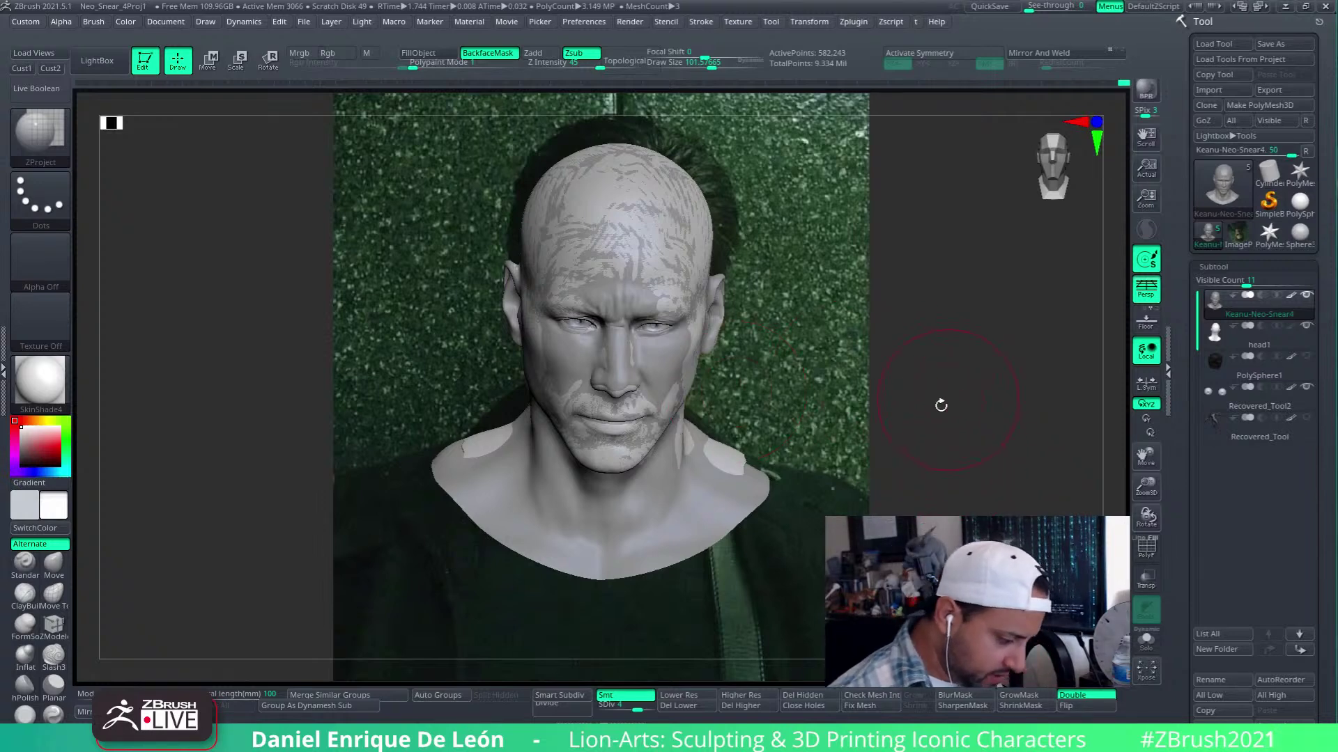
mouse_move(717, 469)
right_down()
mouse_move(651, 425)
mouse_move(739, 427)
mouse_move(787, 446)
right_up()
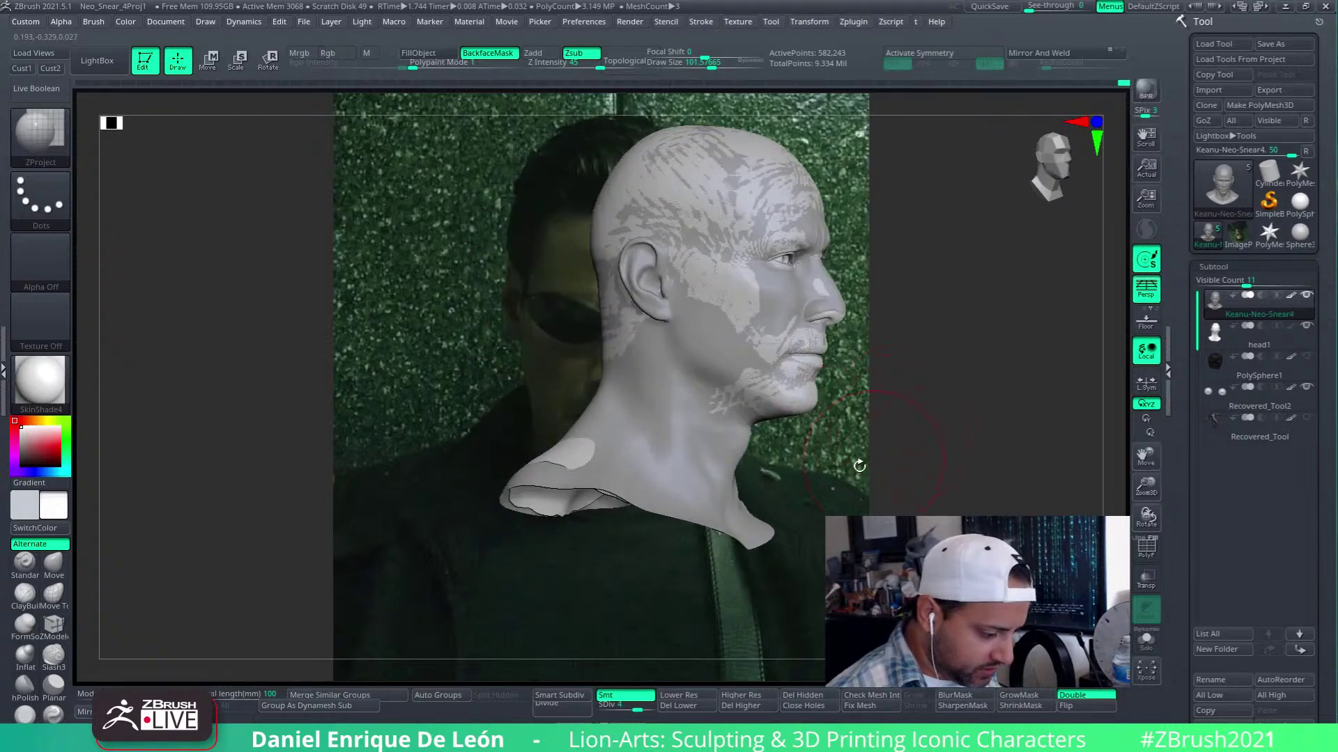
drag(859, 466, 840, 514)
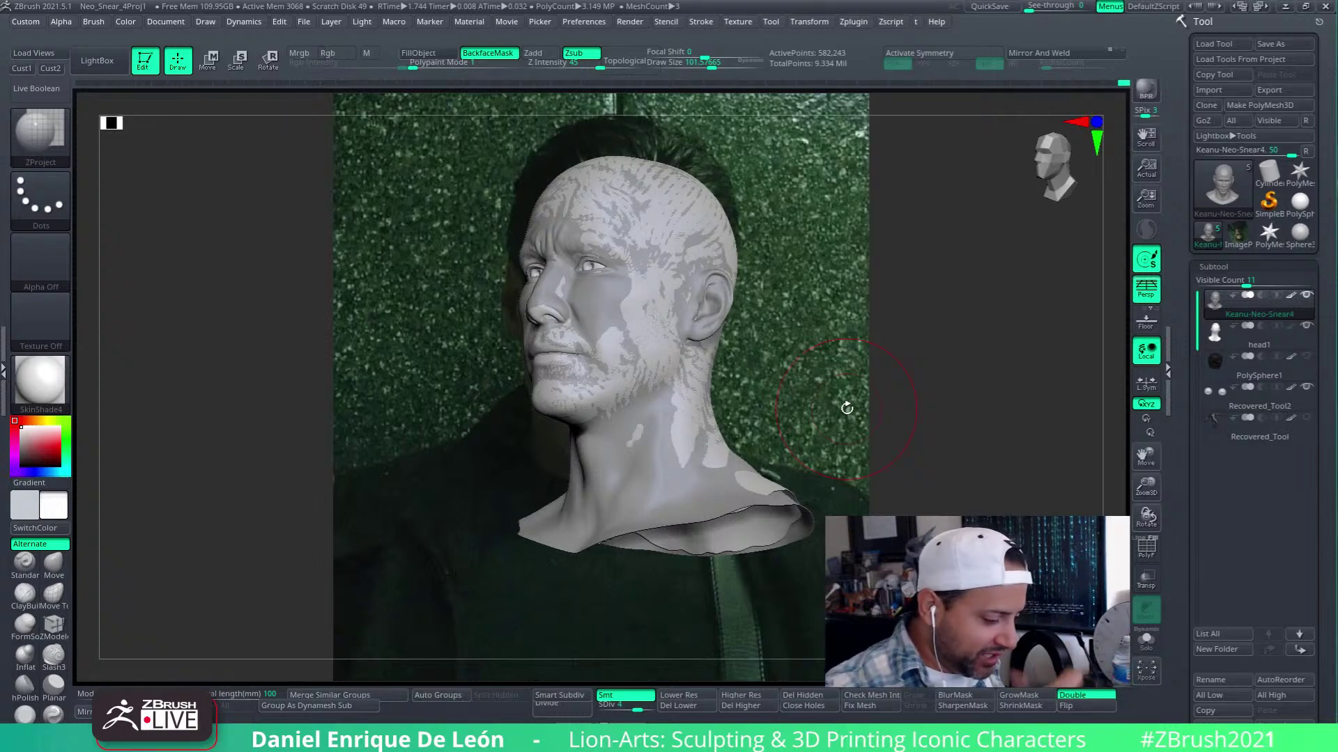
shift+drag(846, 409, 911, 427)
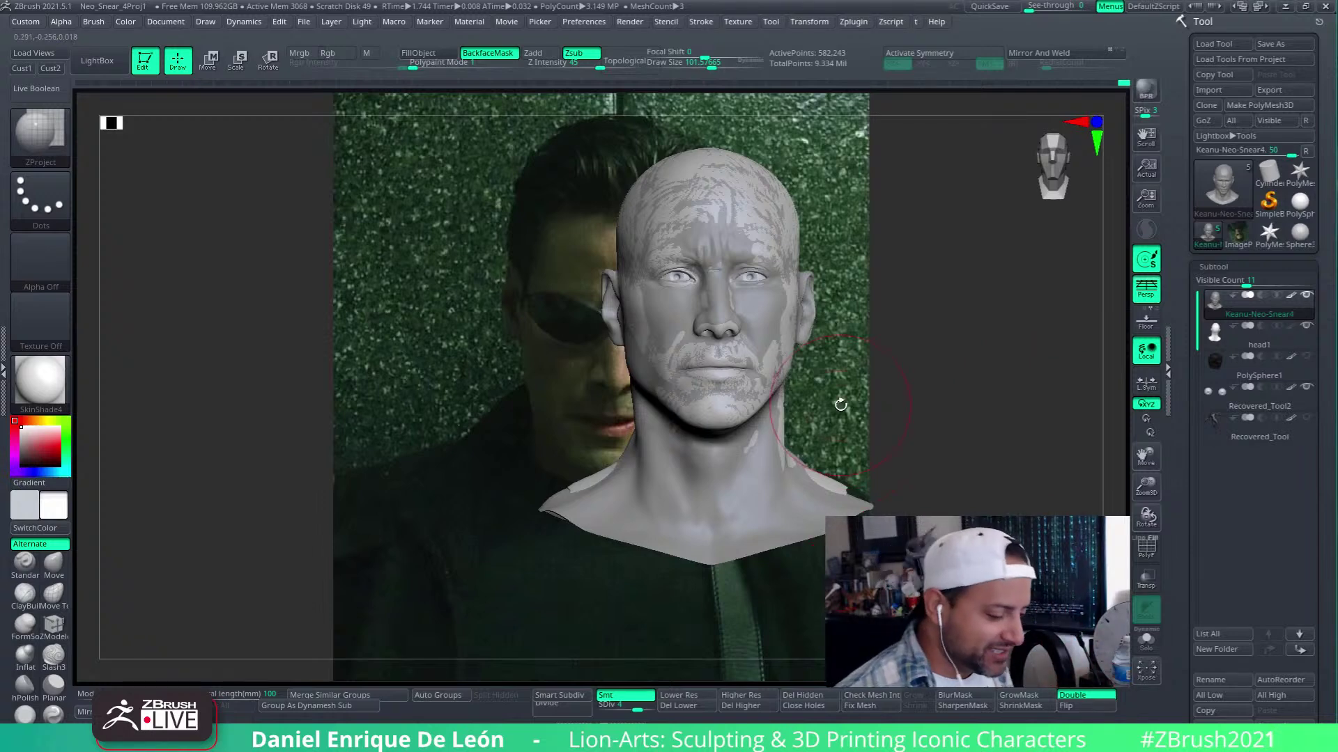
right_drag(784, 435, 913, 478)
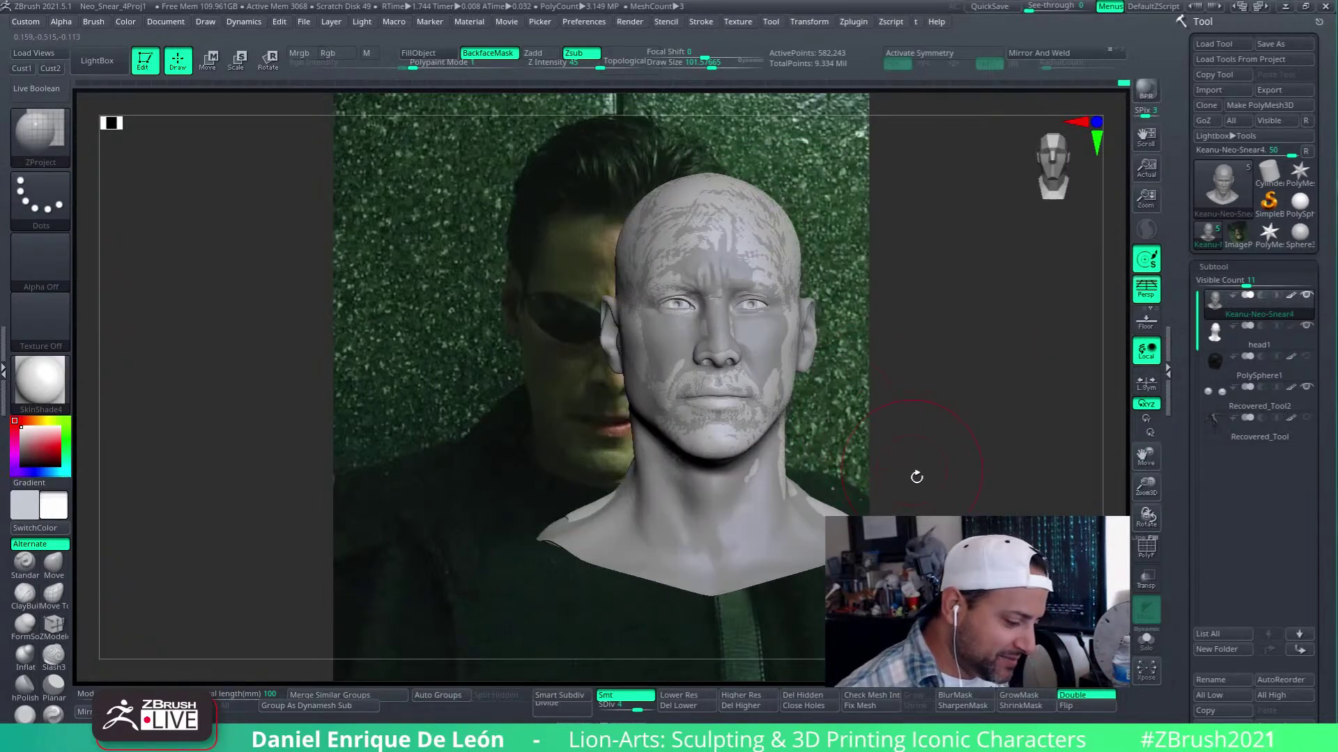
Check the head with the PolySphere1 hair shown in the stored front view, and hide both the hair and head1
click(39, 68)
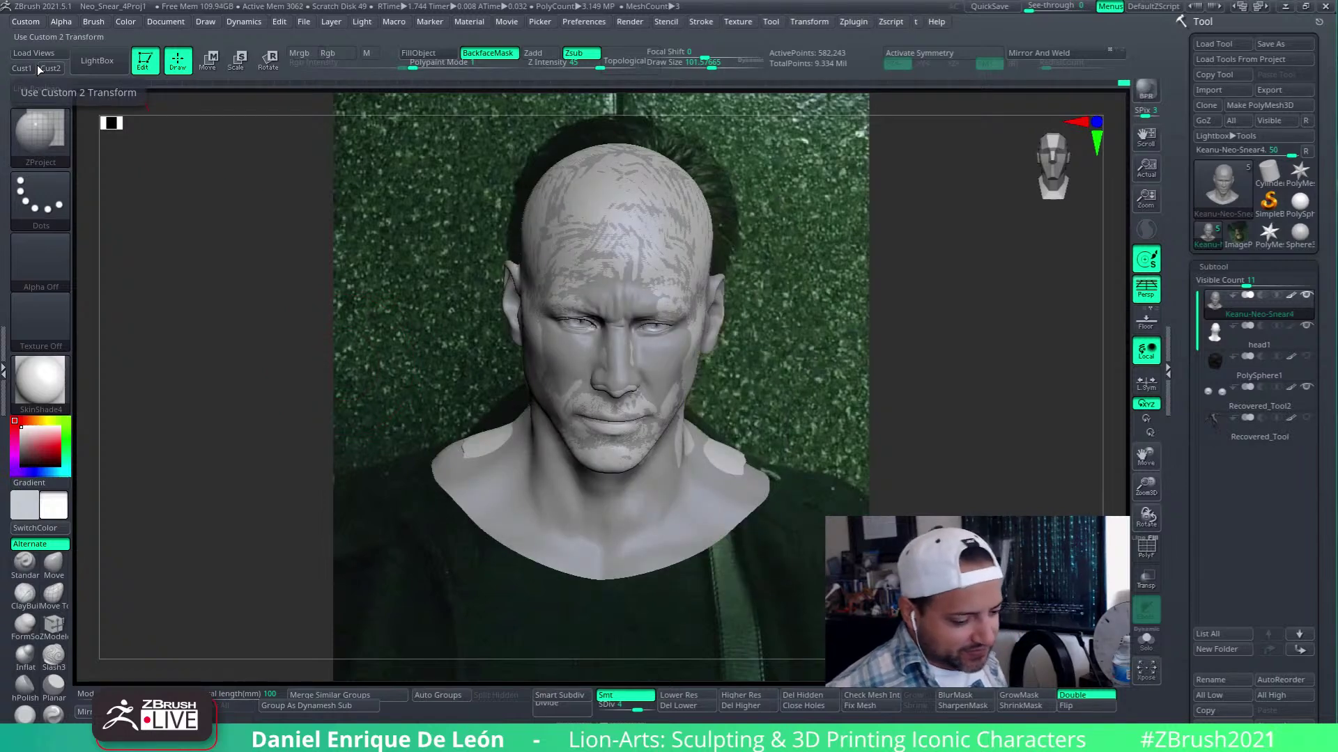
click(1304, 357)
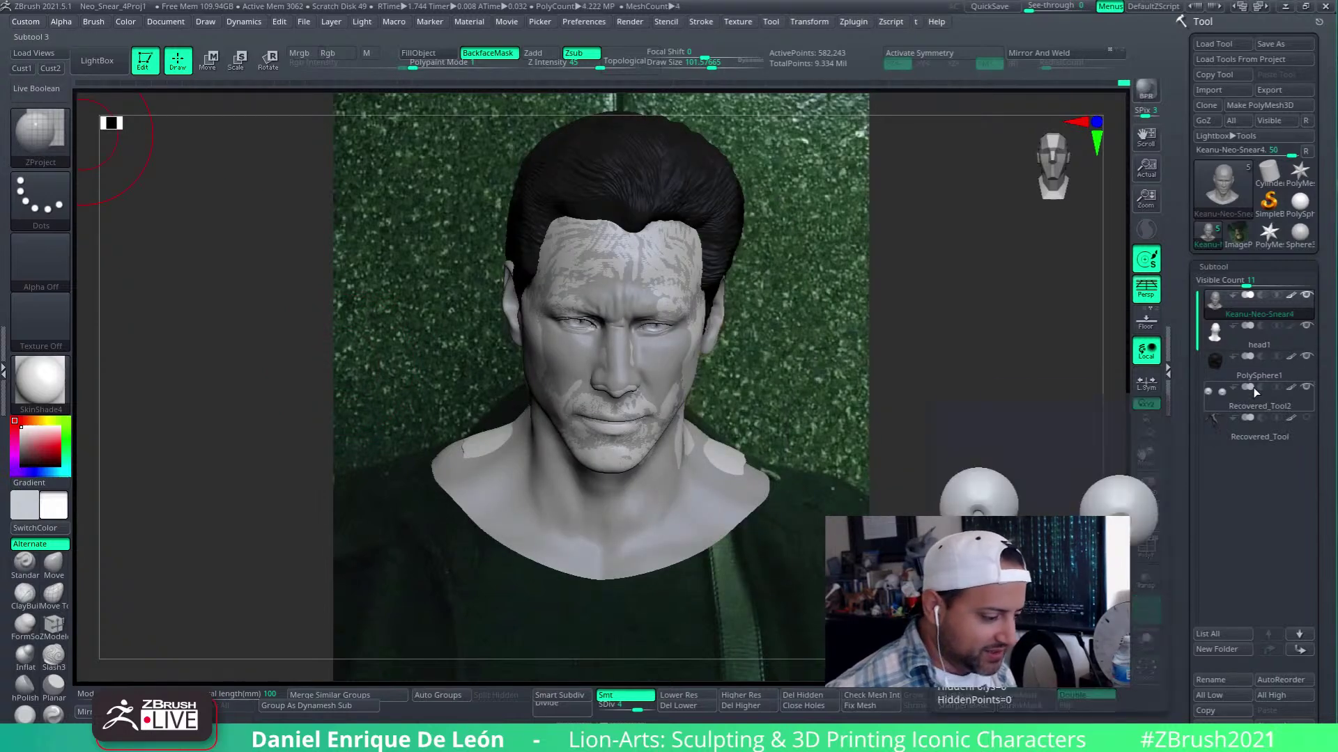
click(1307, 357)
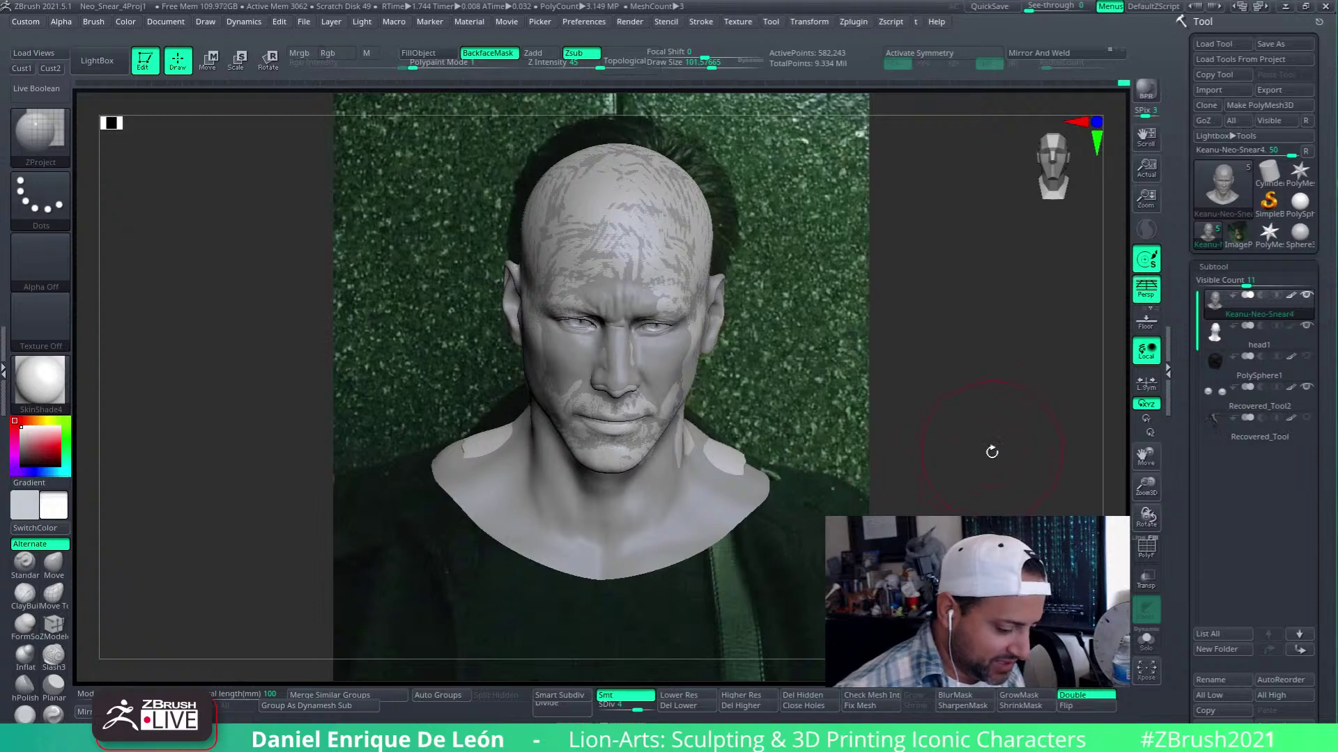
drag(989, 453, 1183, 592)
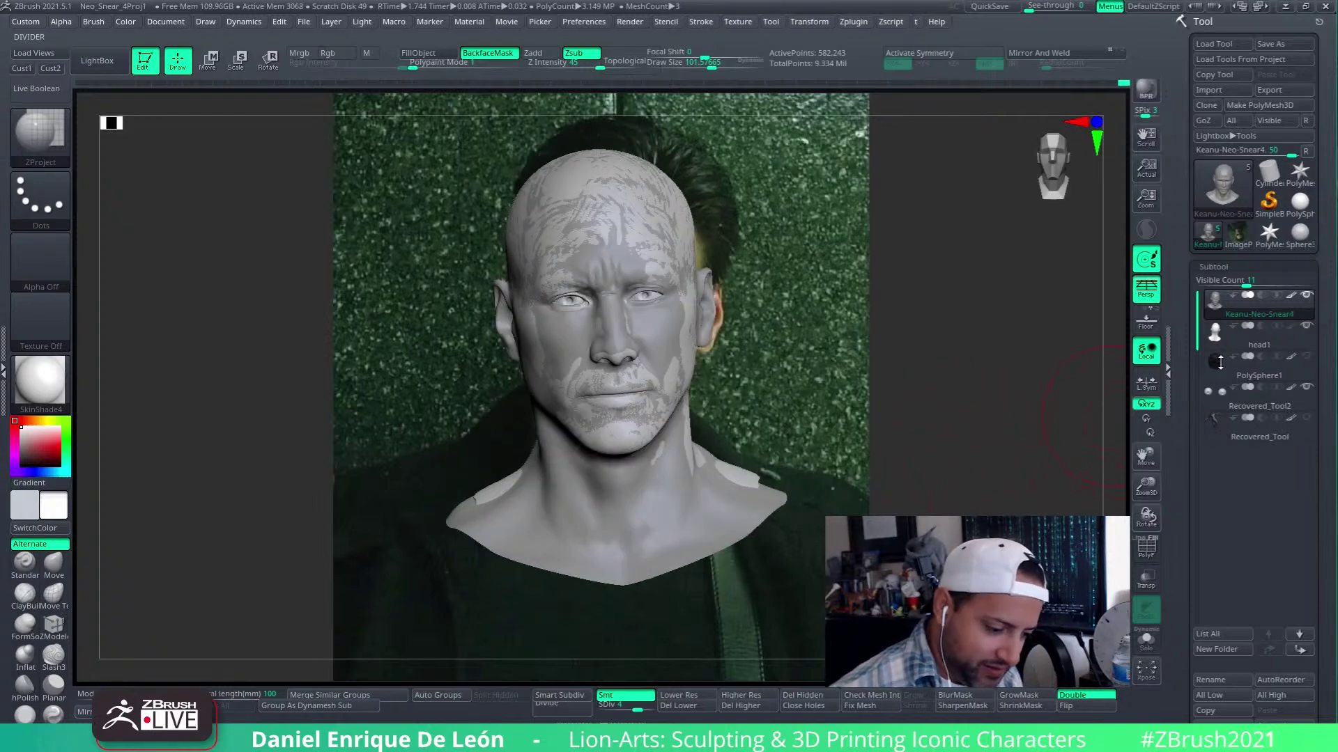
drag(920, 488, 952, 493)
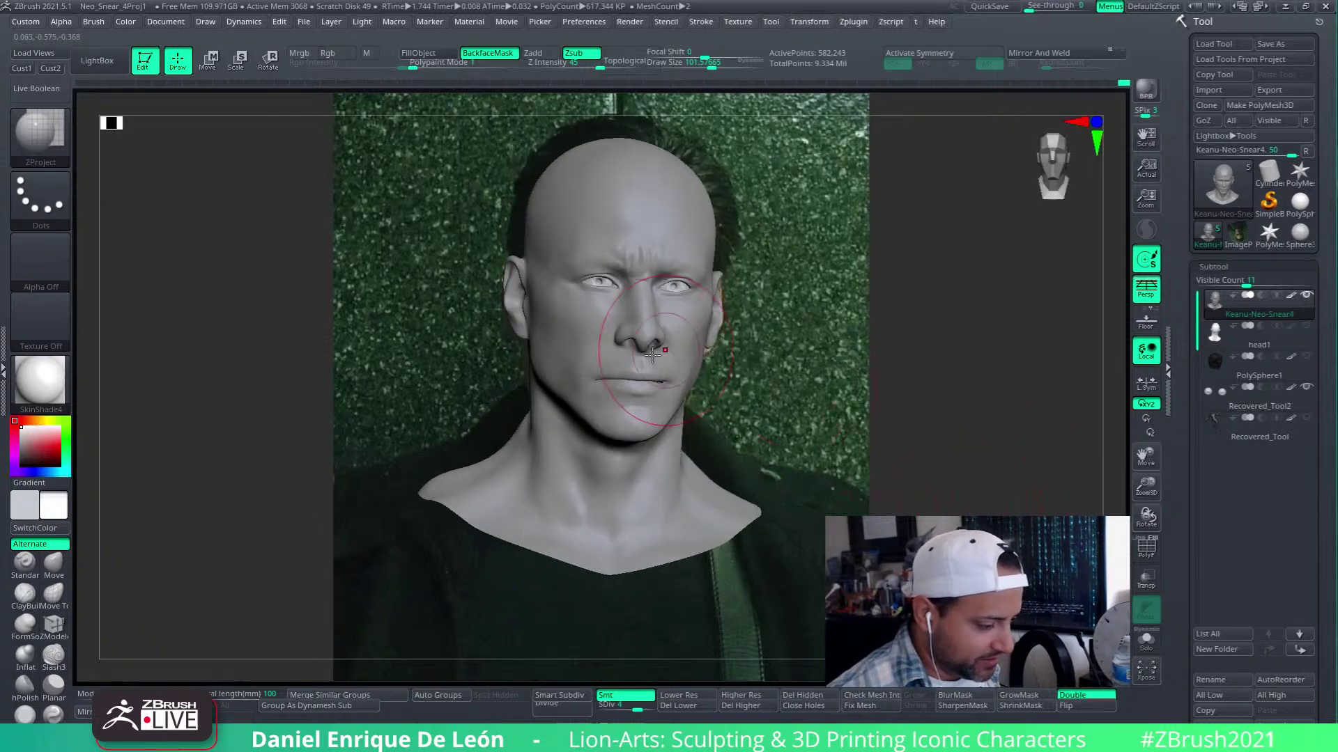
Examine the bare Keanu-Neo-Snear4 head from both sides next to the reference photo
right_drag(670, 334, 630, 337)
ctrl+right_drag(704, 314, 791, 440)
drag(986, 418, 943, 424)
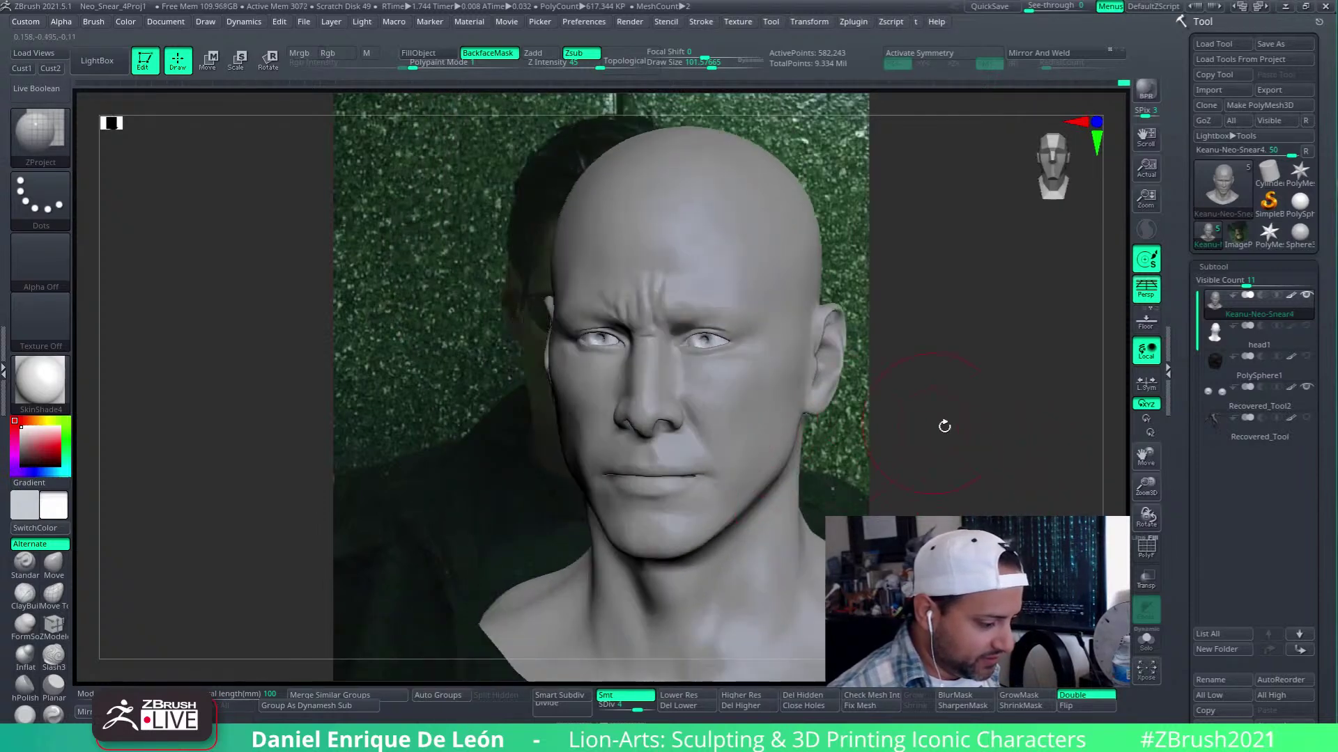
drag(1024, 453, 1003, 452)
alt+right_drag(703, 291, 904, 280)
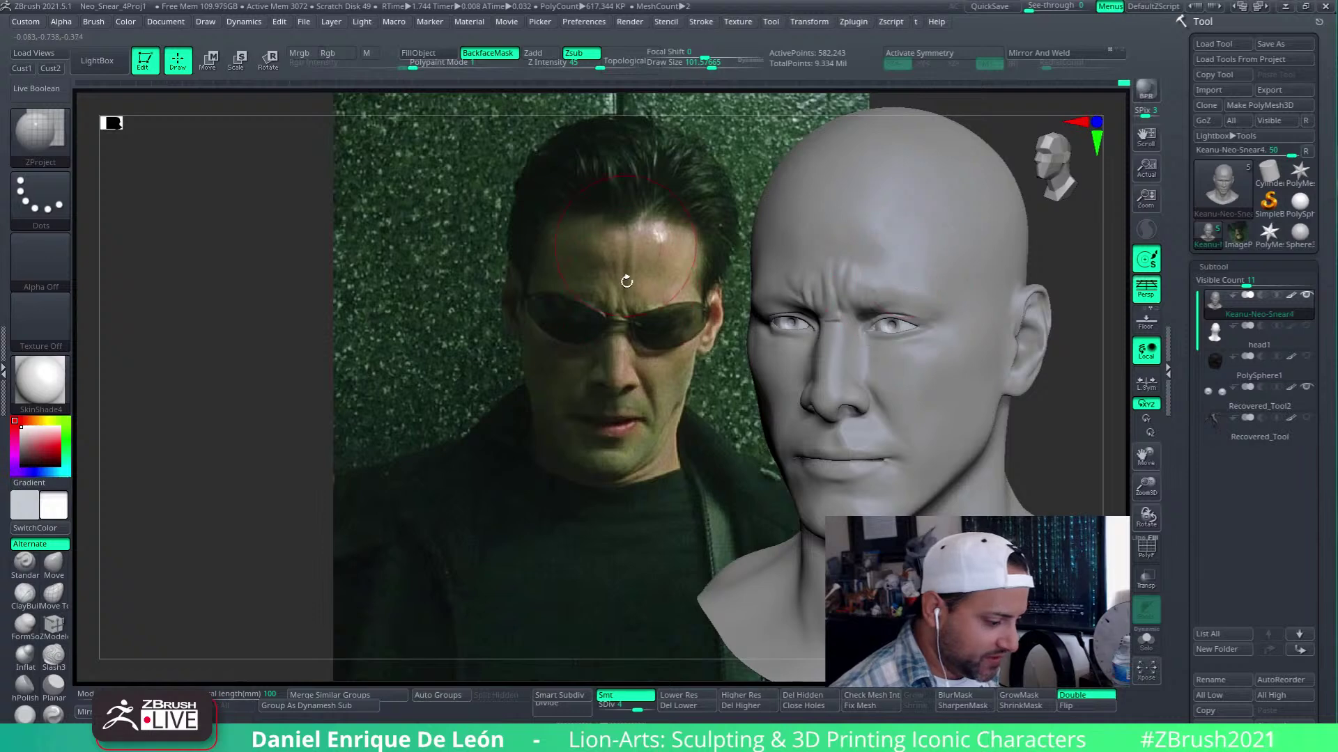
mouse_move(647, 312)
mouse_down()
mouse_move(857, 200)
mouse_move(850, 173)
mouse_up()
mouse_move(925, 363)
right_down()
mouse_move(970, 448)
mouse_move(1041, 436)
mouse_move(994, 469)
right_up()
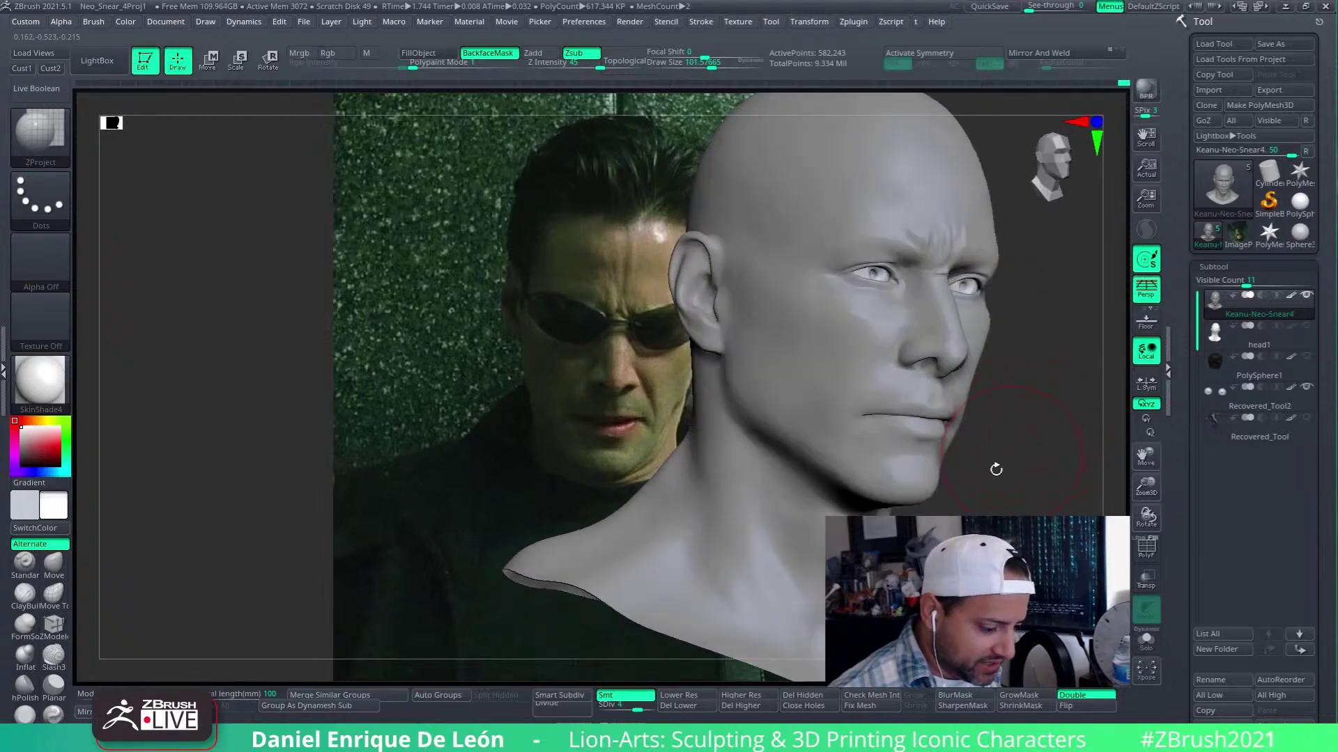
Smooth the skin at both corners of the mouth
right_drag(934, 435, 896, 439)
mouse_move(1027, 439)
right_down()
mouse_move(962, 443)
mouse_move(950, 418)
mouse_move(952, 456)
mouse_move(968, 436)
mouse_move(985, 441)
mouse_move(931, 487)
mouse_move(955, 448)
mouse_move(926, 439)
mouse_move(896, 454)
right_up()
key(shift)
shift+drag(896, 460, 914, 436)
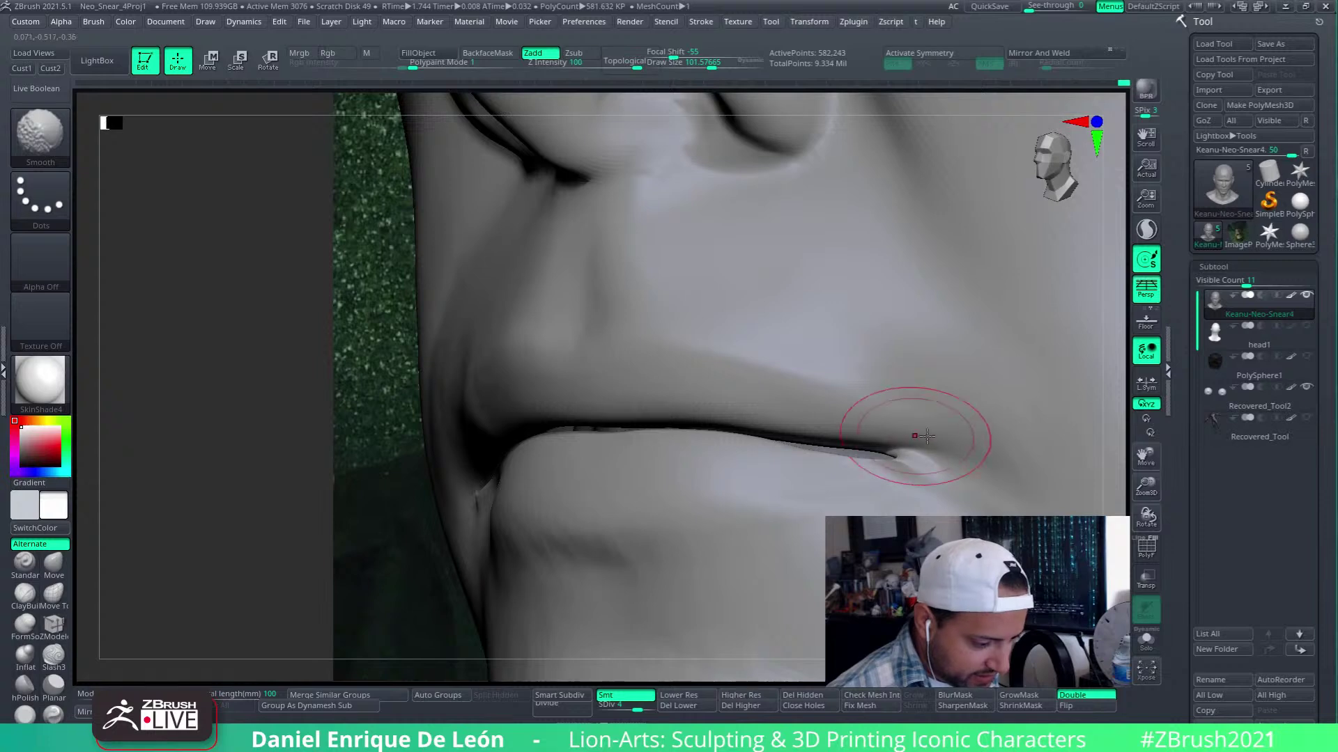
right_drag(914, 436, 990, 457)
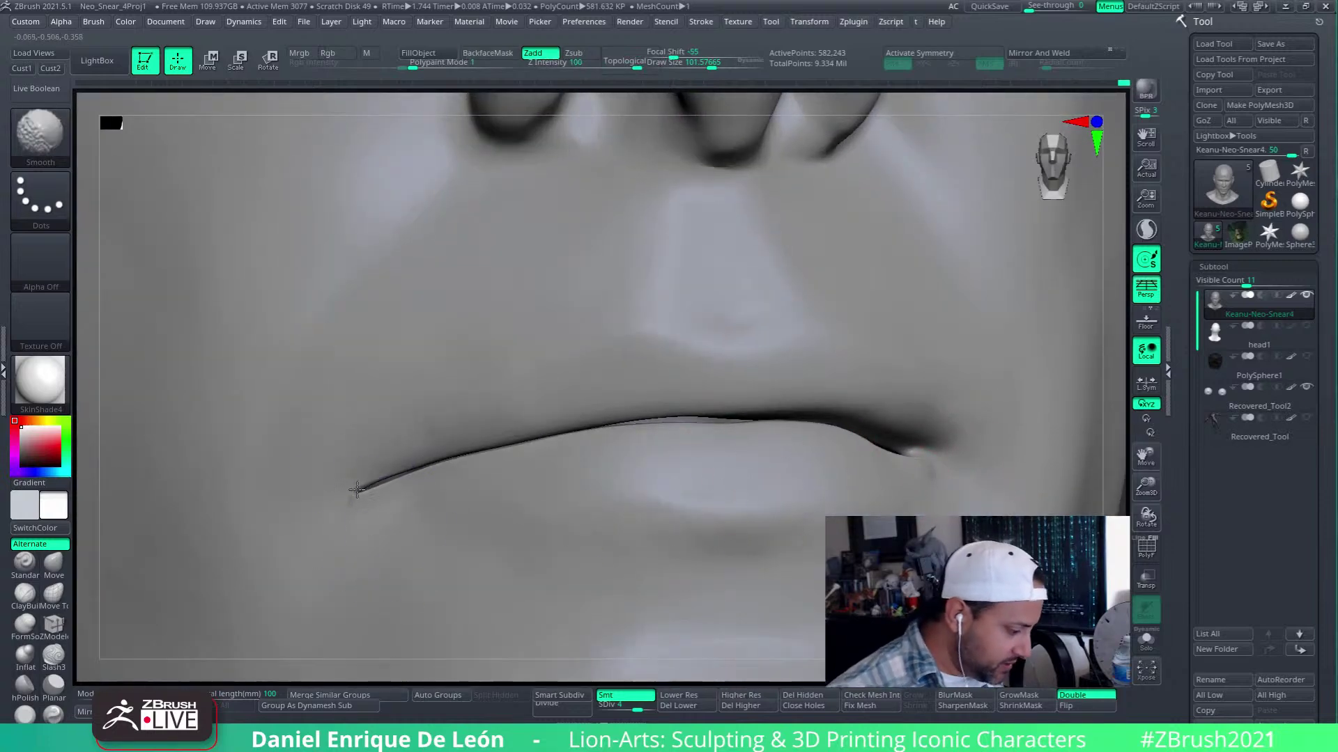
mouse_move(359, 488)
right_down()
mouse_move(453, 500)
mouse_move(482, 485)
right_up()
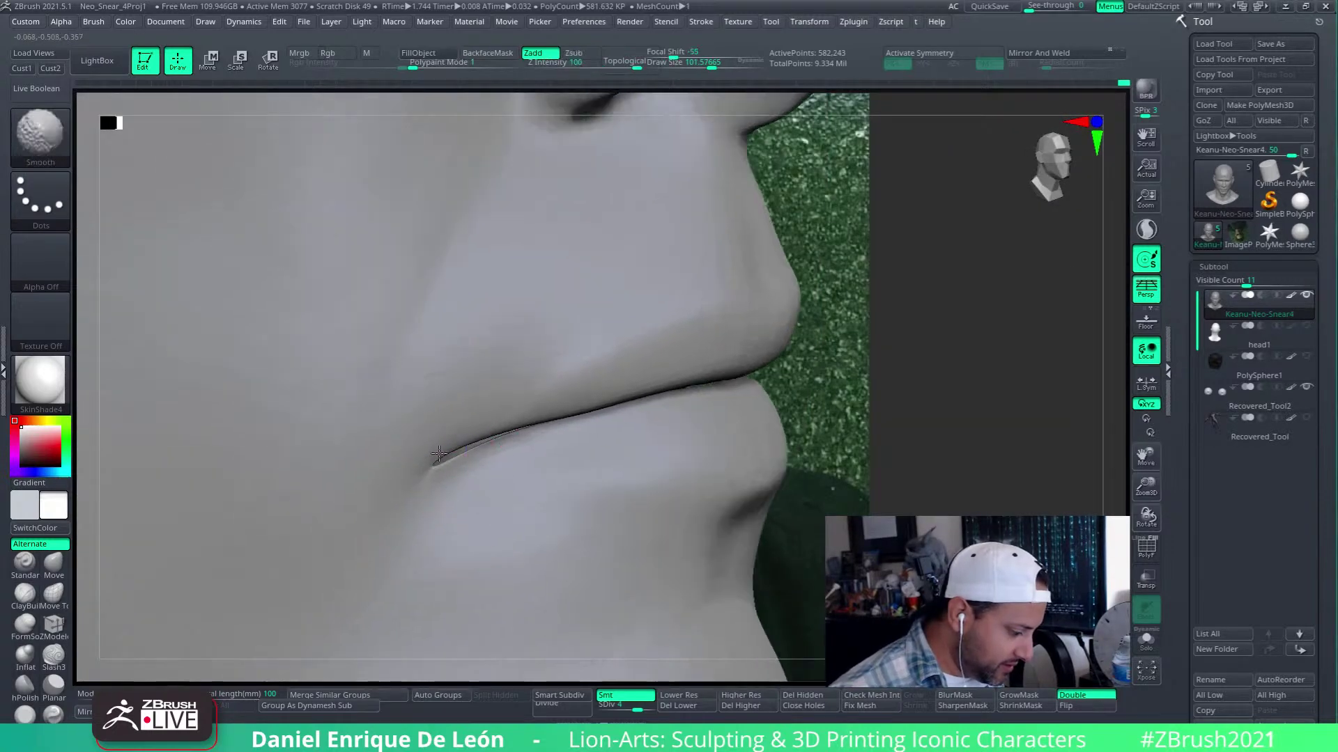
shift+drag(449, 491, 440, 481)
Compare the head with the reference photo in the stored front view by making the model see-through, and restore its opacity to 100
mouse_move(474, 459)
ctrl+right_down()
mouse_move(523, 358)
mouse_move(425, 362)
ctrl+right_up()
ctrl+right_drag(749, 474, 803, 380)
mouse_move(871, 487)
alt+right_down()
mouse_move(924, 448)
mouse_move(925, 420)
mouse_move(951, 439)
mouse_move(913, 480)
mouse_move(866, 448)
mouse_move(866, 469)
alt+right_up()
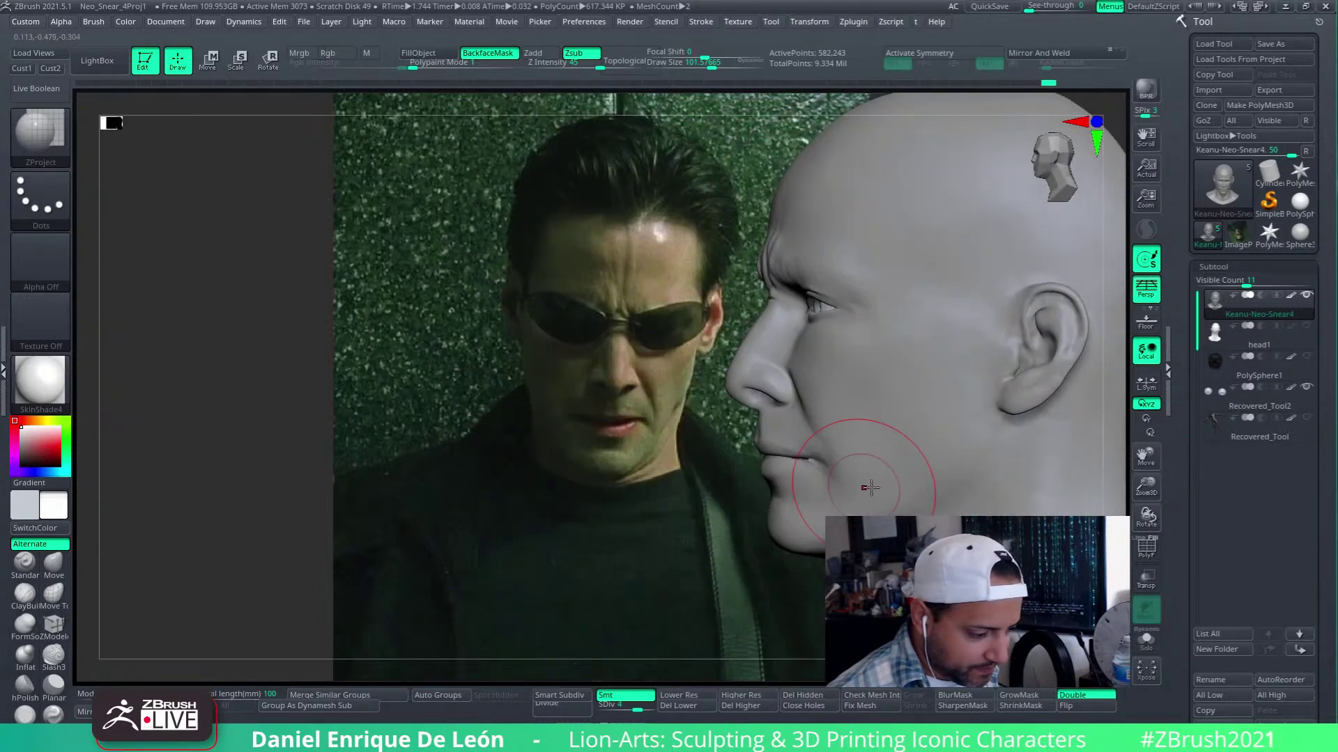
click(26, 68)
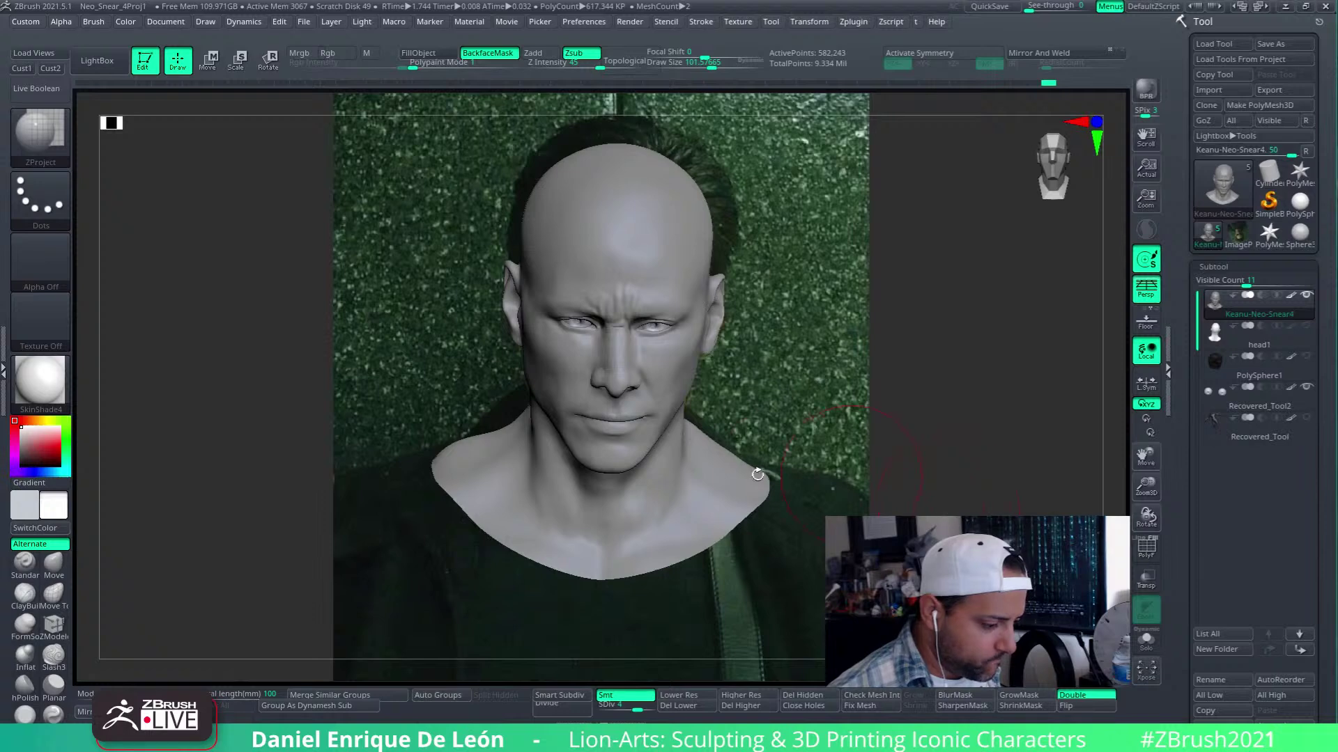
click(87, 694)
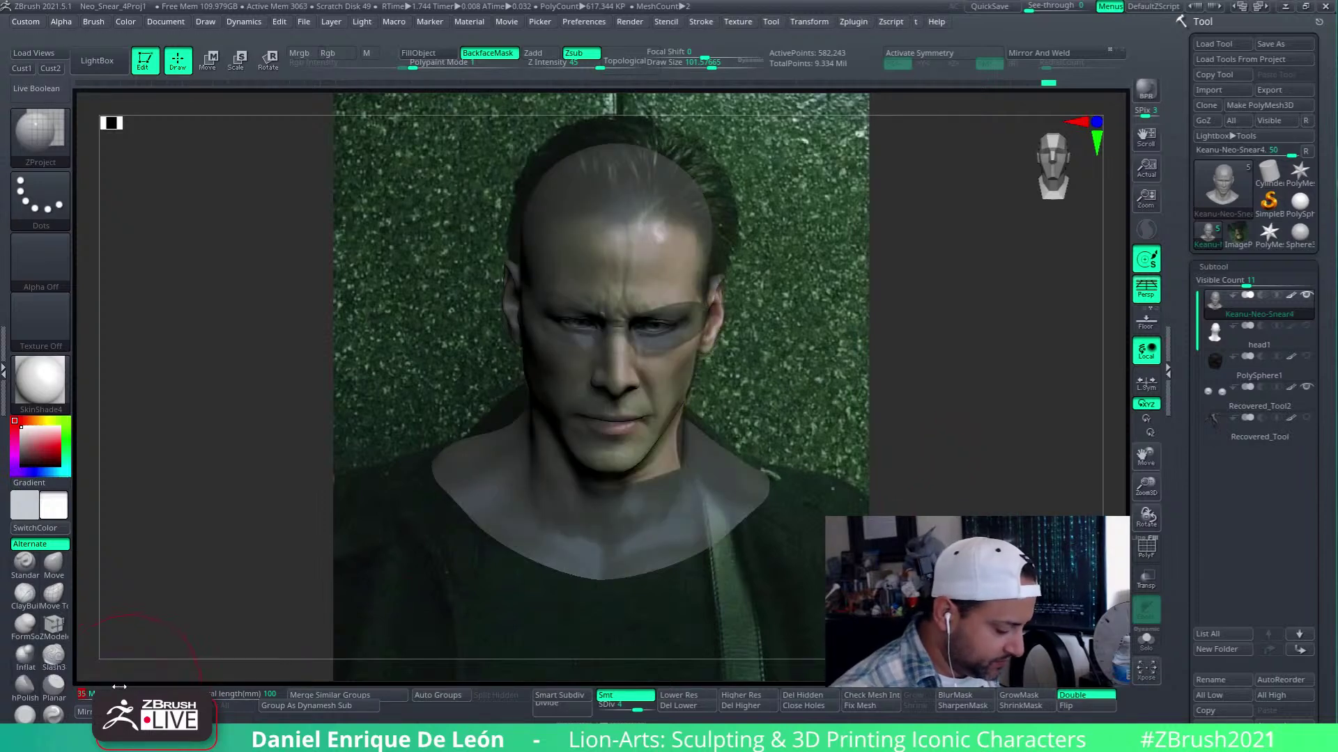
drag(87, 694, 78, 694)
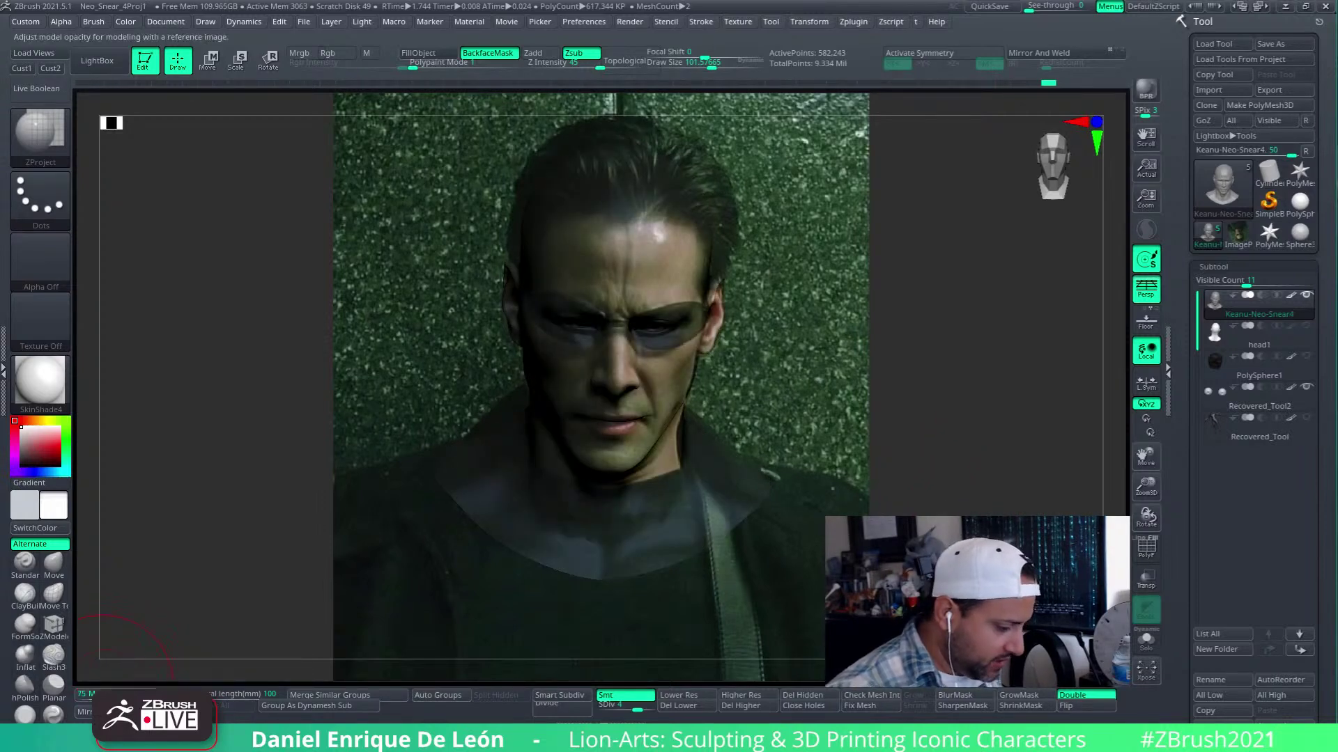
click(145, 696)
click(158, 696)
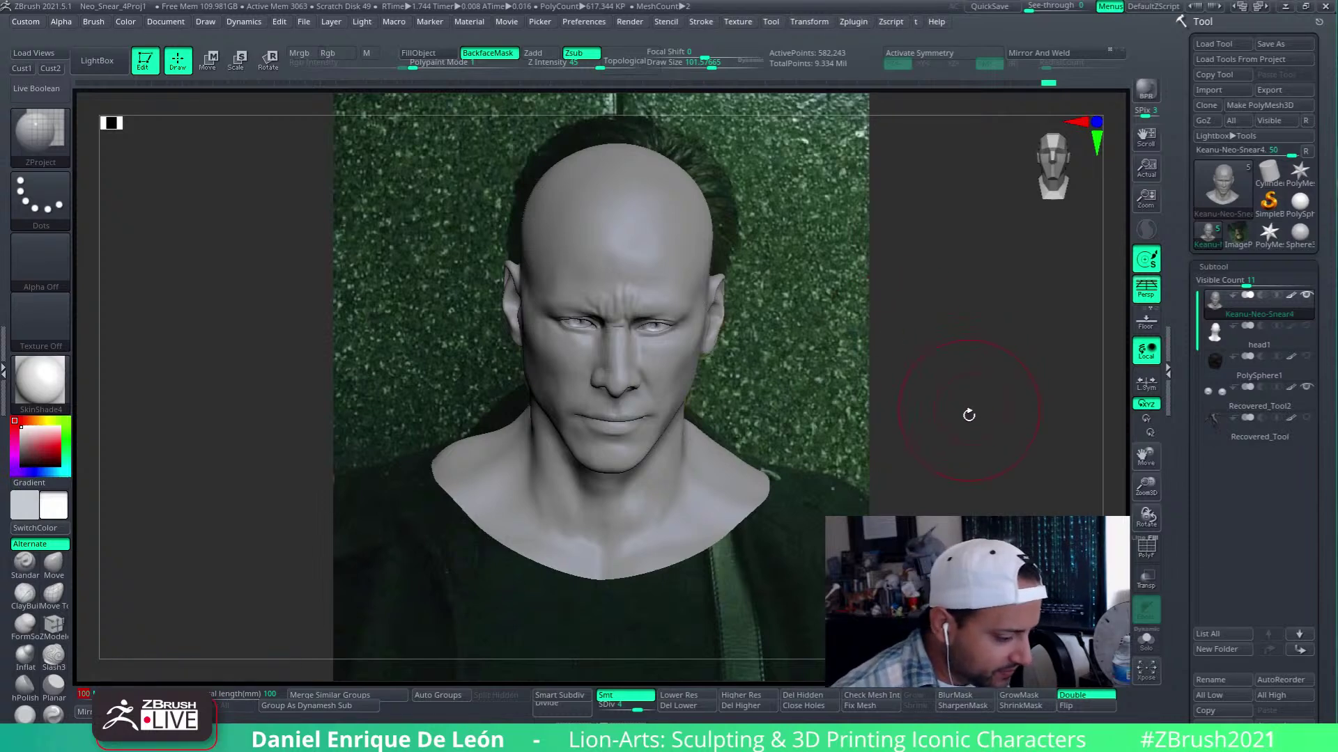
drag(967, 544, 992, 475)
click(23, 68)
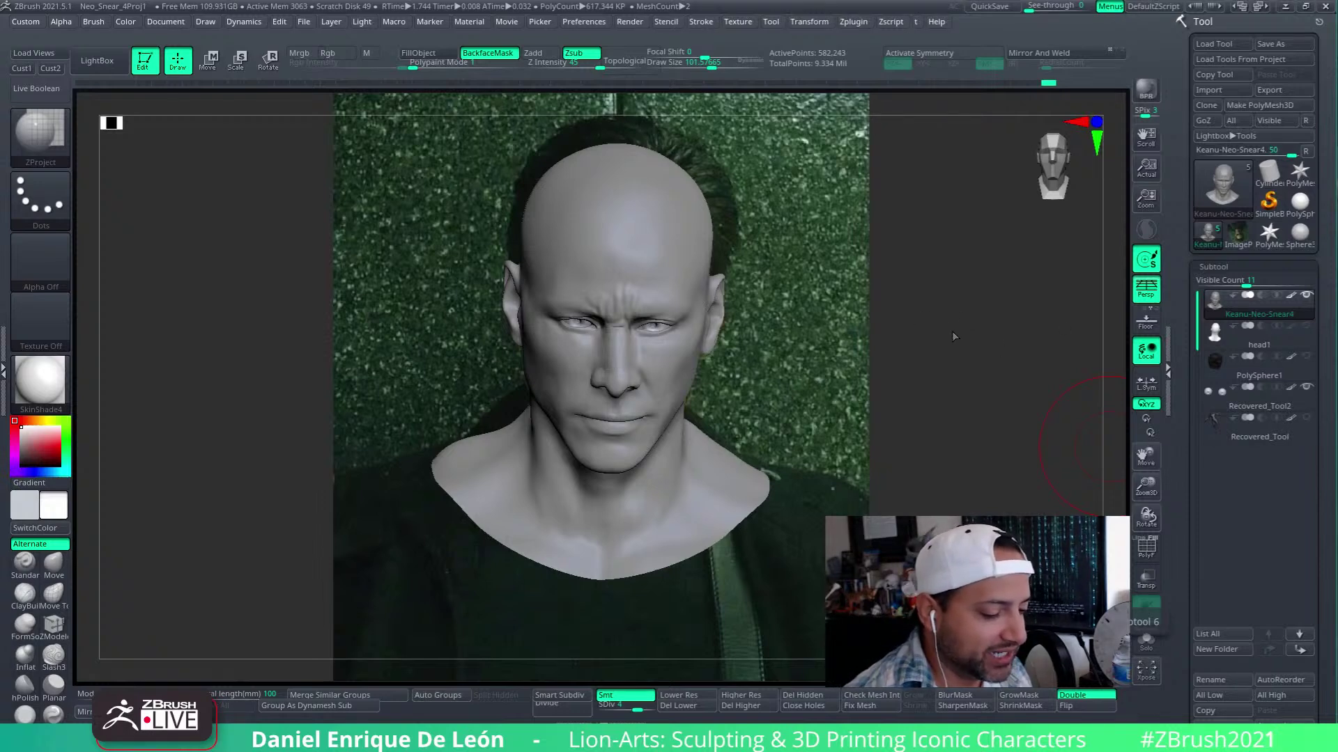
Display the polygroups and isolate the magenta inner-mouth polygroup inside the head
mouse_move(1024, 382)
mouse_down()
mouse_move(1050, 382)
mouse_move(932, 356)
mouse_move(1031, 371)
mouse_up()
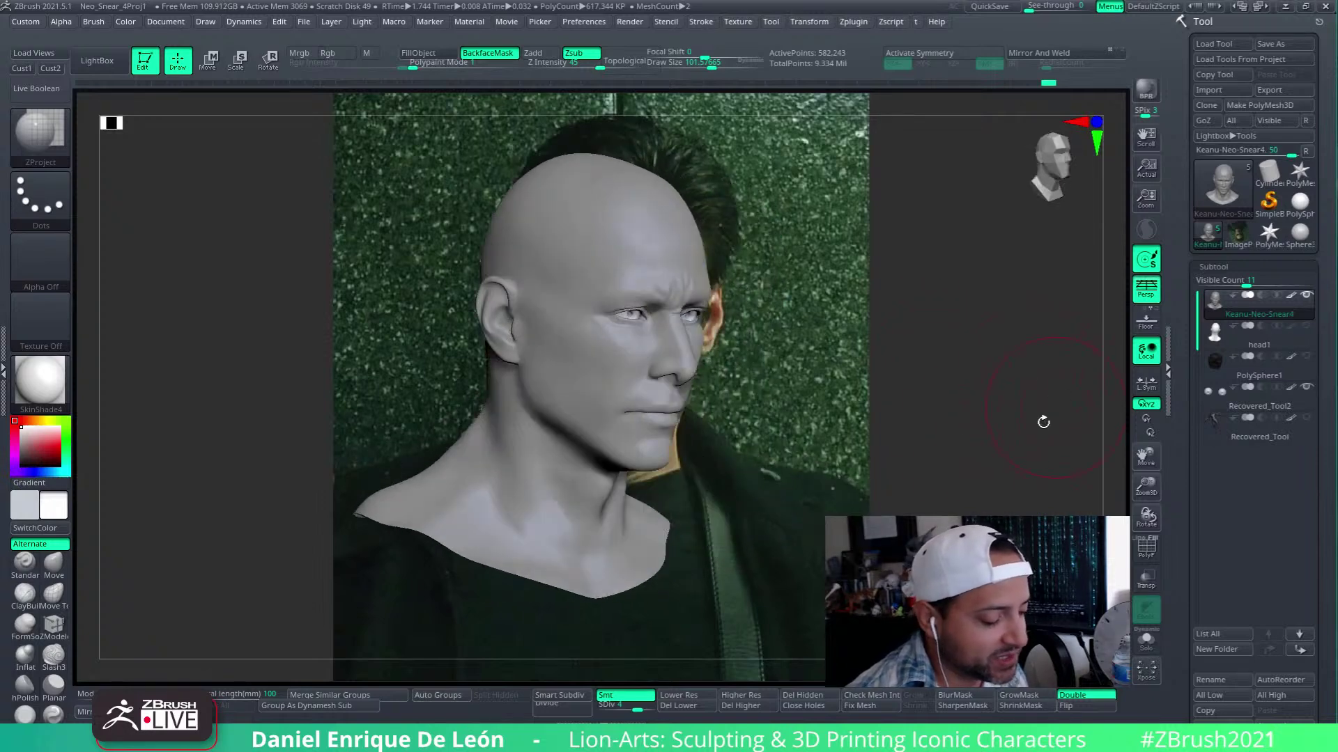
click(1148, 554)
click(1147, 554)
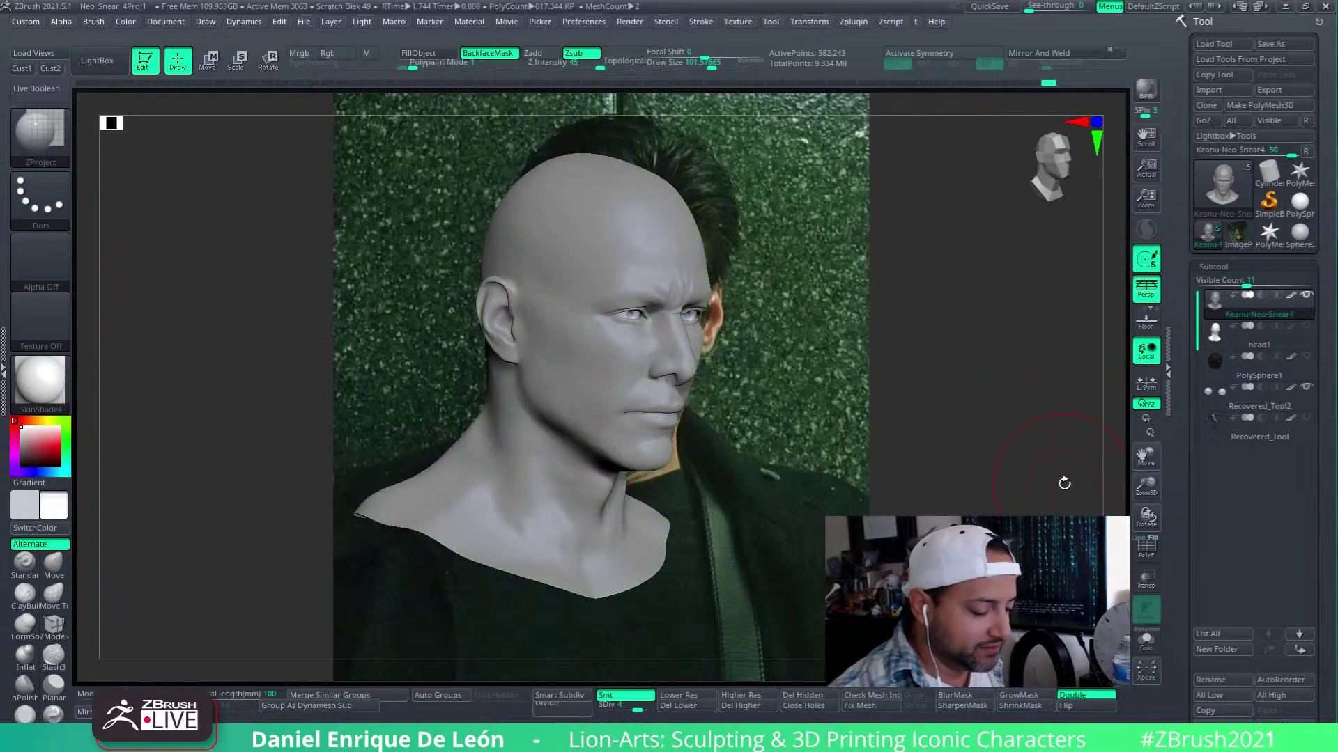
mouse_move(1063, 483)
mouse_down()
mouse_move(753, 432)
mouse_move(703, 341)
mouse_move(621, 346)
mouse_move(762, 448)
mouse_move(806, 418)
mouse_move(835, 437)
mouse_move(809, 433)
mouse_move(804, 535)
mouse_up()
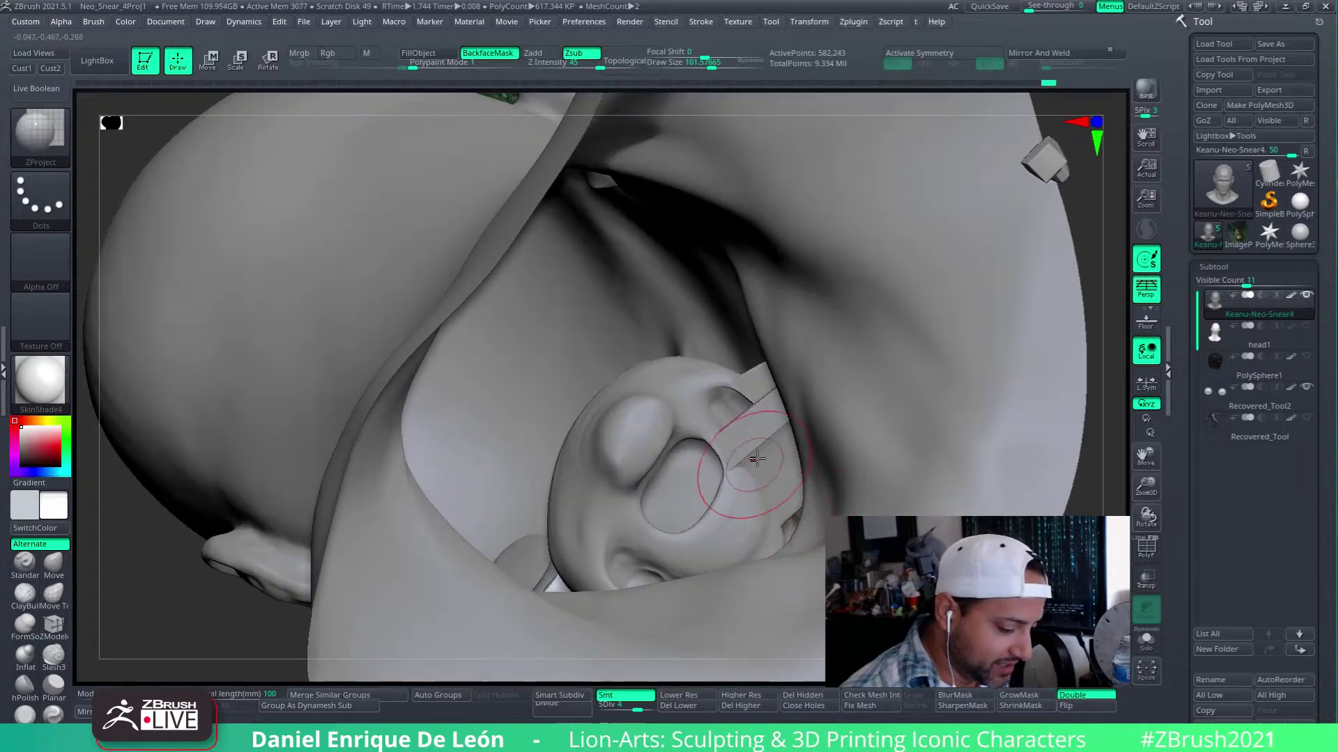
key(shift+f)
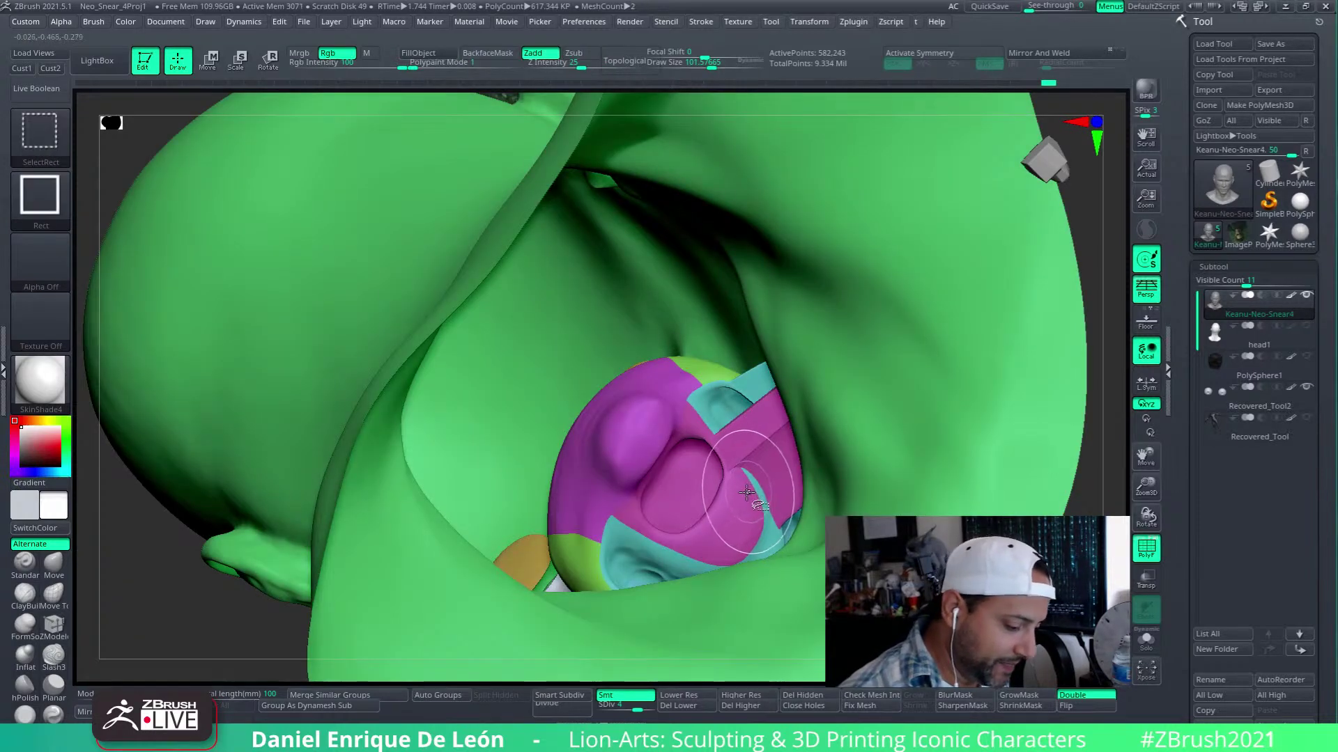
ctrl+shift+click(756, 493)
mouse_move(756, 493)
mouse_down()
mouse_move(797, 537)
mouse_move(775, 555)
mouse_move(845, 418)
mouse_move(834, 395)
mouse_move(882, 457)
mouse_move(846, 384)
mouse_move(774, 489)
mouse_up()
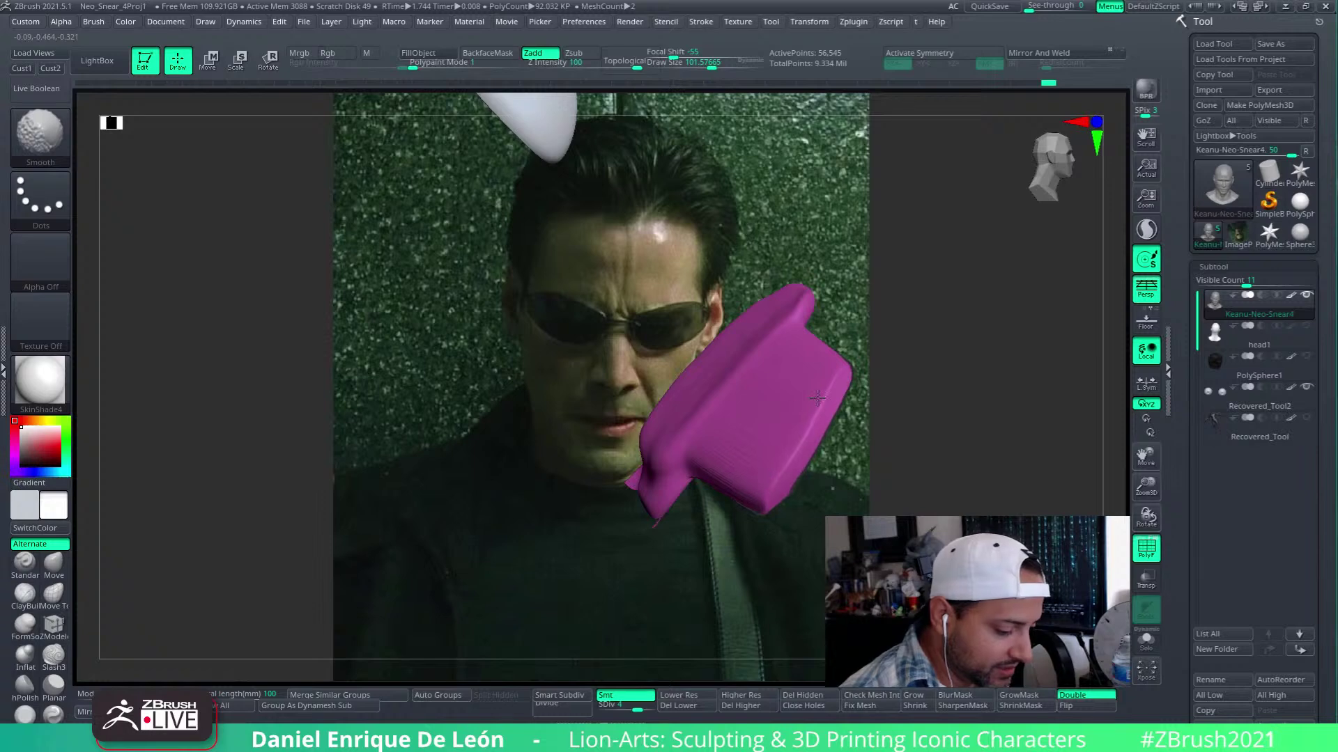
Drop the mesh to subdivision level 1 and smooth out the bulky side of the isolated inner-mouth piece
drag(818, 398, 824, 428)
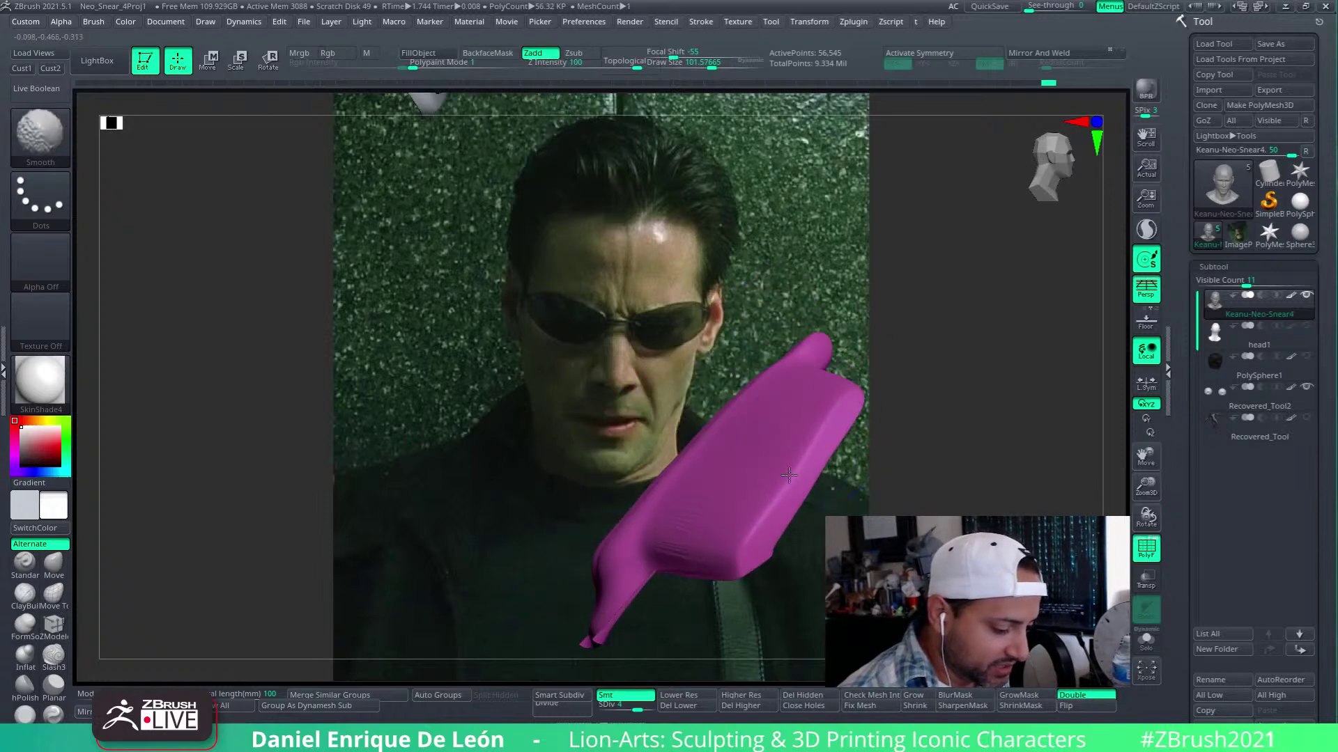
key(shift+d)
key(shift+d)
key(shift+d)
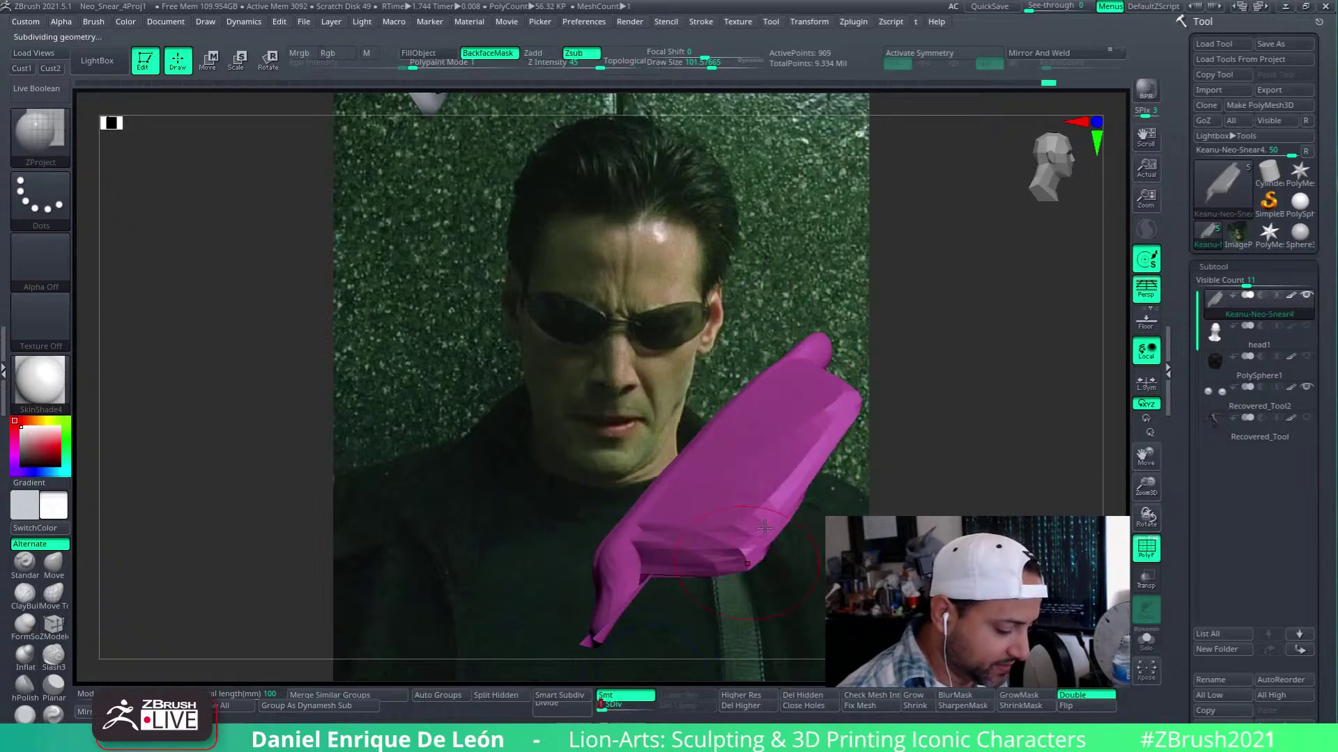
mouse_move(831, 418)
mouse_down()
mouse_move(693, 538)
mouse_move(686, 526)
mouse_up()
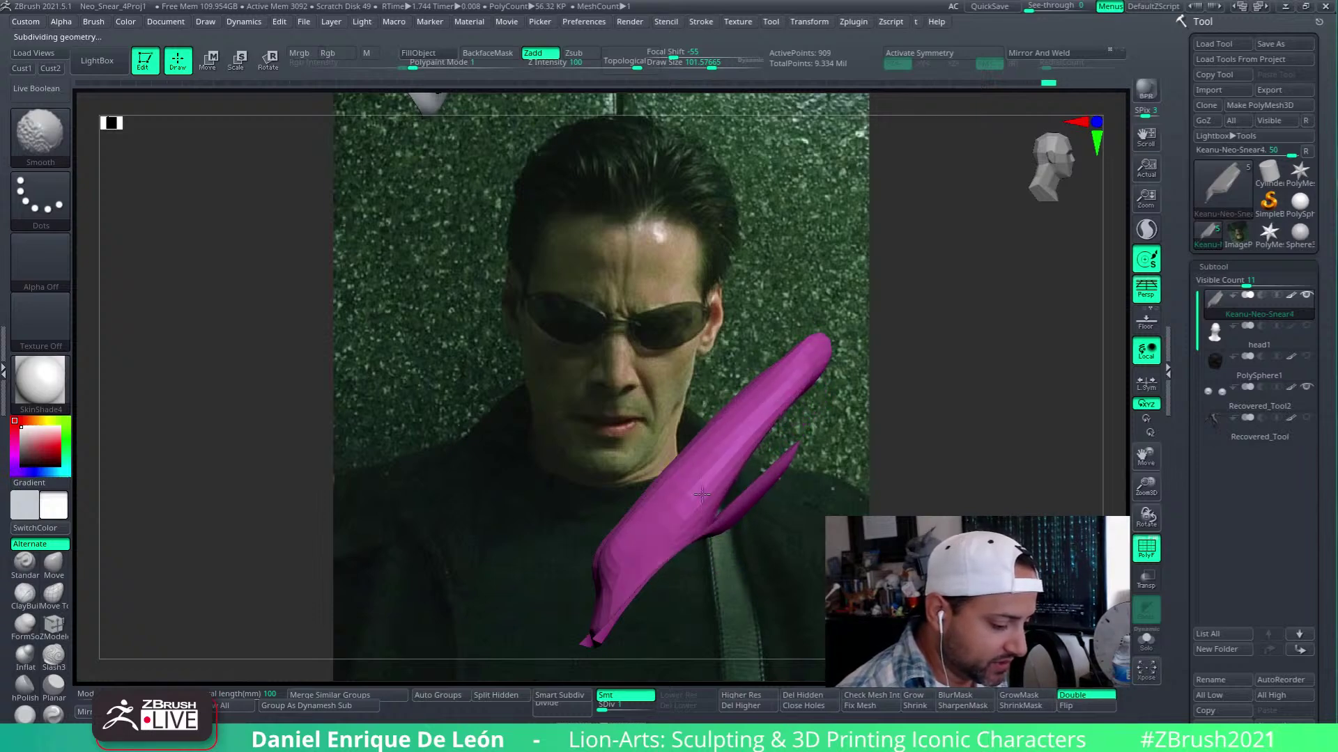
mouse_move(712, 484)
right_down()
mouse_move(767, 453)
mouse_move(851, 466)
mouse_move(846, 484)
mouse_move(782, 481)
mouse_move(907, 457)
mouse_move(930, 481)
right_up()
alt+right_drag(832, 444, 809, 391)
Smooth the inner-mouth piece evenly with X symmetry activated, and unhide the rest of the head
click(948, 55)
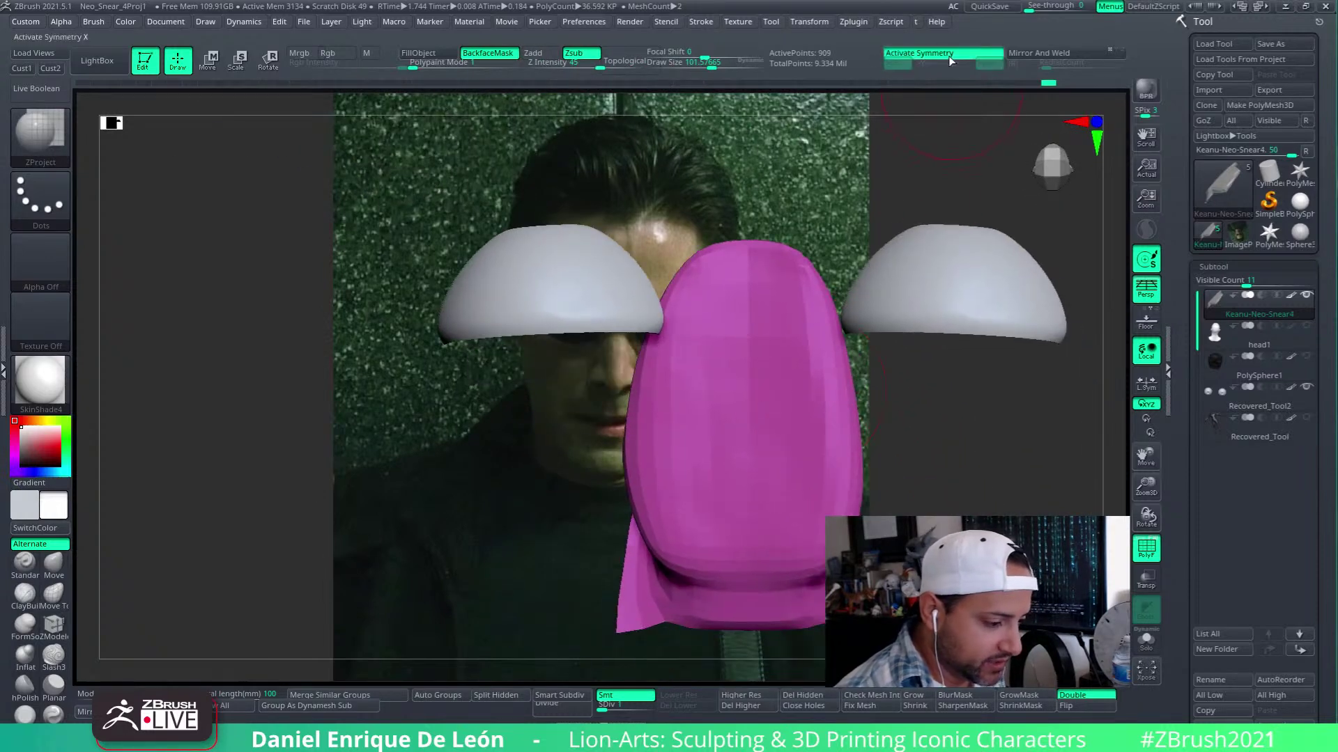
right_drag(868, 468, 846, 469)
mouse_move(846, 468)
shift+mouse_down()
mouse_move(853, 425)
mouse_move(818, 320)
shift+mouse_up()
right_drag(821, 332, 871, 390)
mouse_move(854, 487)
shift+mouse_down()
mouse_move(854, 506)
mouse_move(854, 303)
shift+mouse_up()
right_drag(861, 300, 915, 327)
shift+drag(844, 342, 813, 227)
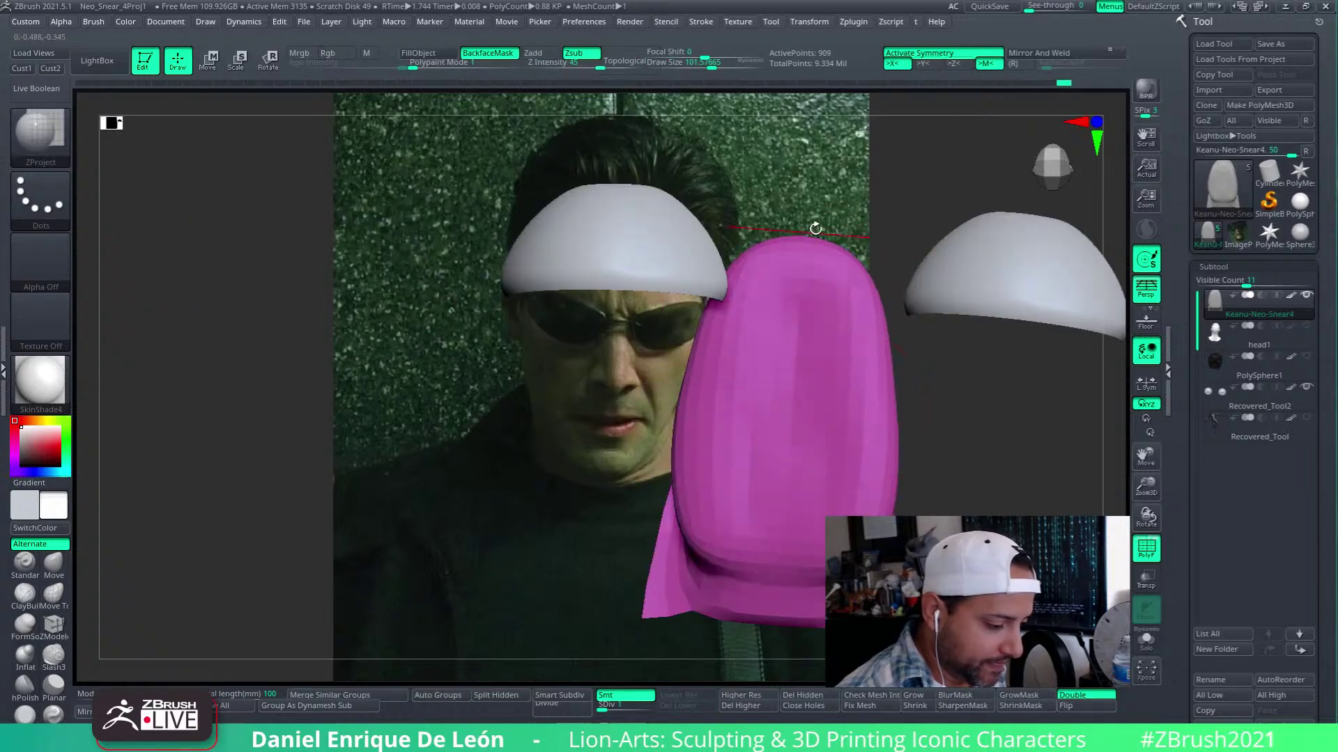
mouse_move(857, 453)
alt+right_down()
mouse_move(842, 410)
mouse_move(927, 401)
alt+right_up()
ctrl+shift+click(970, 424)
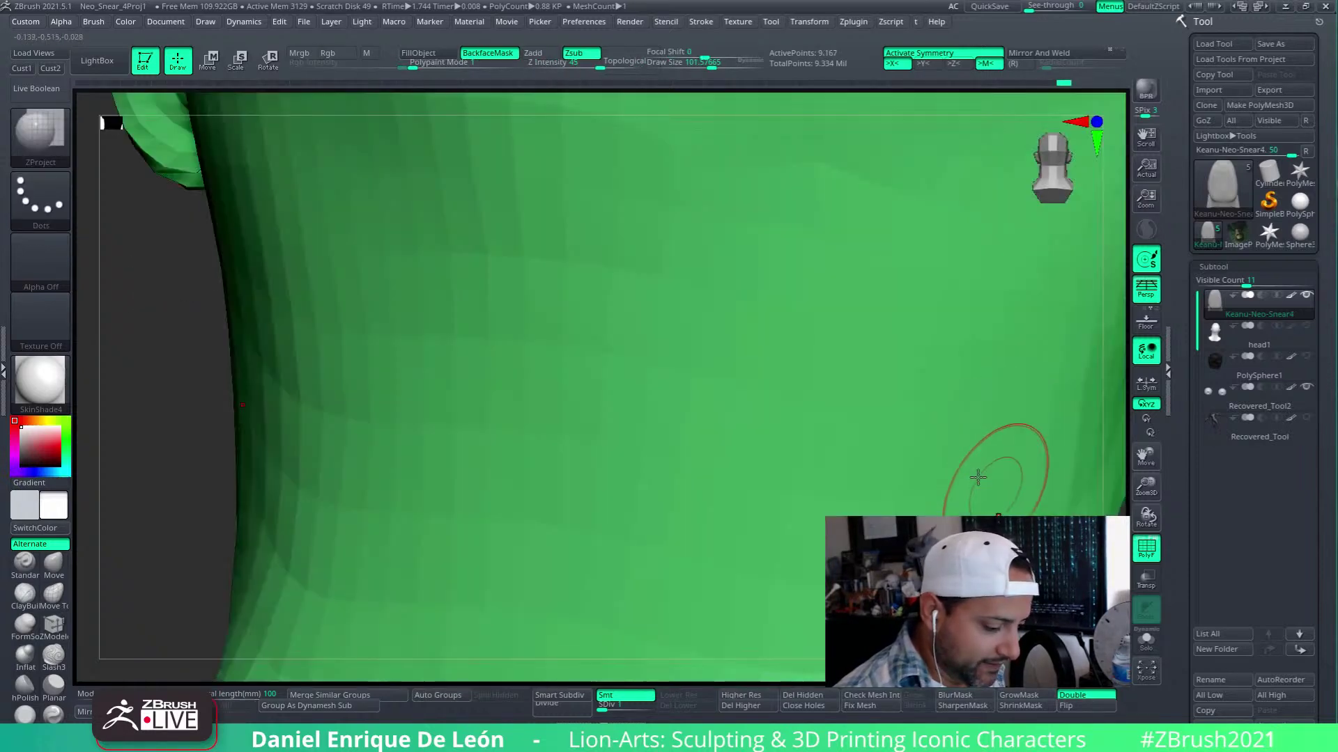
Isolate the teal jaw polygroup that runs from the ear to the chin
right_drag(976, 478, 844, 503)
key(f)
right_drag(937, 461, 892, 441)
alt+right_drag(997, 434, 886, 424)
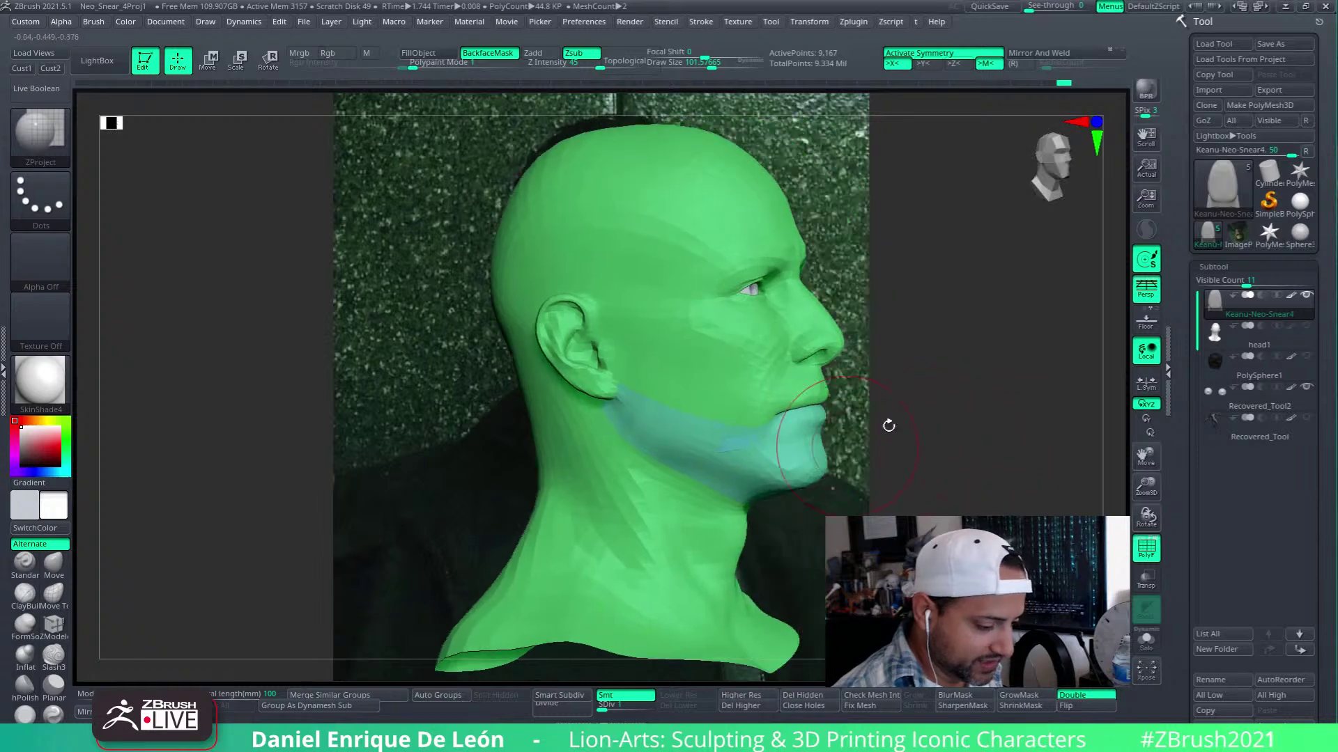
ctrl+right_drag(733, 462, 777, 550)
ctrl+shift+click(699, 462)
ctrl+right_drag(776, 550, 735, 457)
Turn off symmetry and smooth the uneven side of the isolated jaw band
click(930, 53)
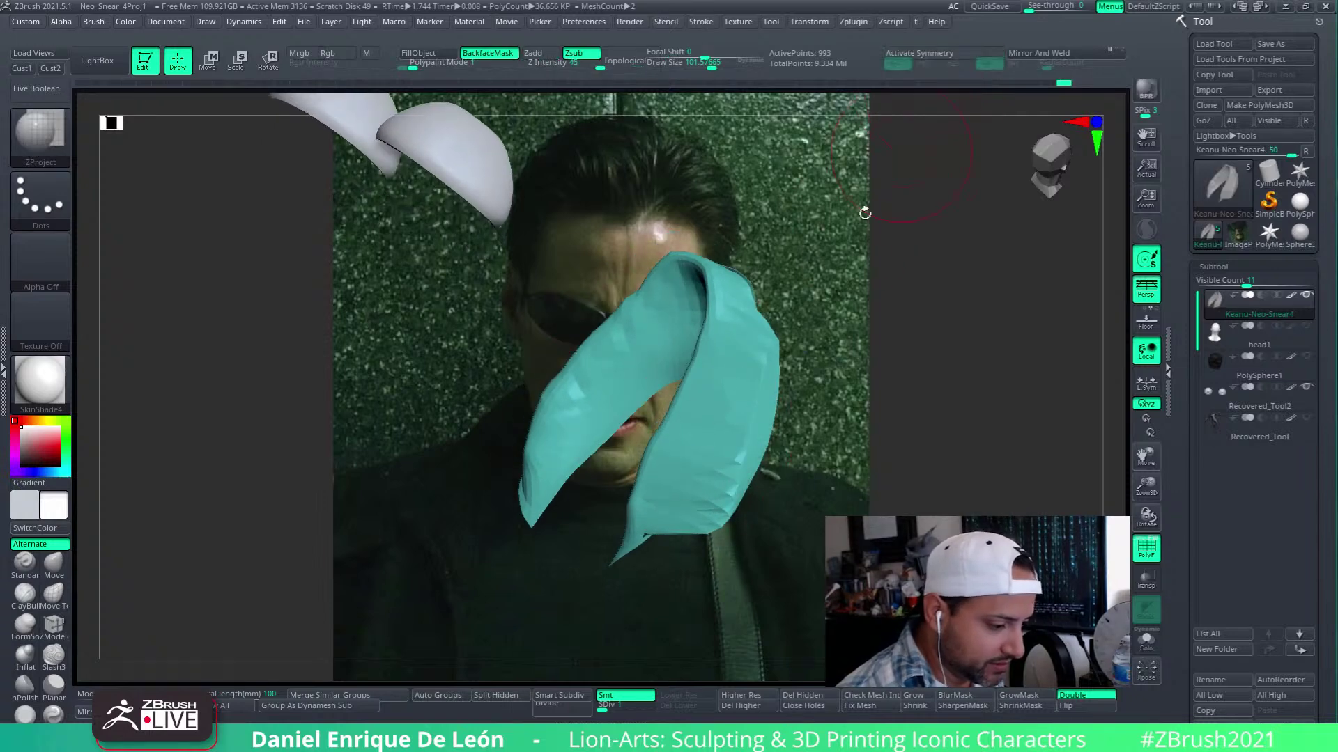
key(shift)
mouse_move(761, 398)
shift+mouse_down()
mouse_move(749, 370)
mouse_move(731, 441)
mouse_move(683, 513)
mouse_move(739, 403)
shift+mouse_up()
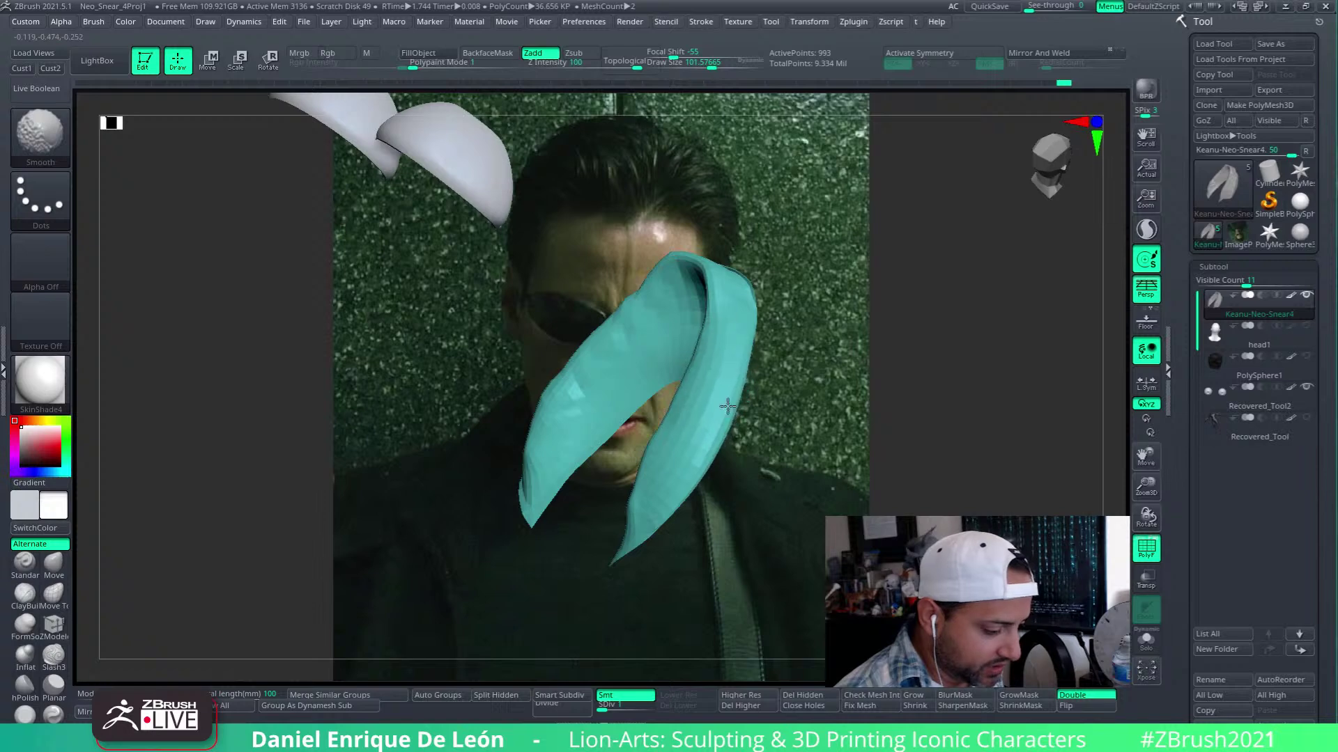
mouse_move(864, 446)
mouse_down()
mouse_move(891, 557)
mouse_move(770, 448)
mouse_up()
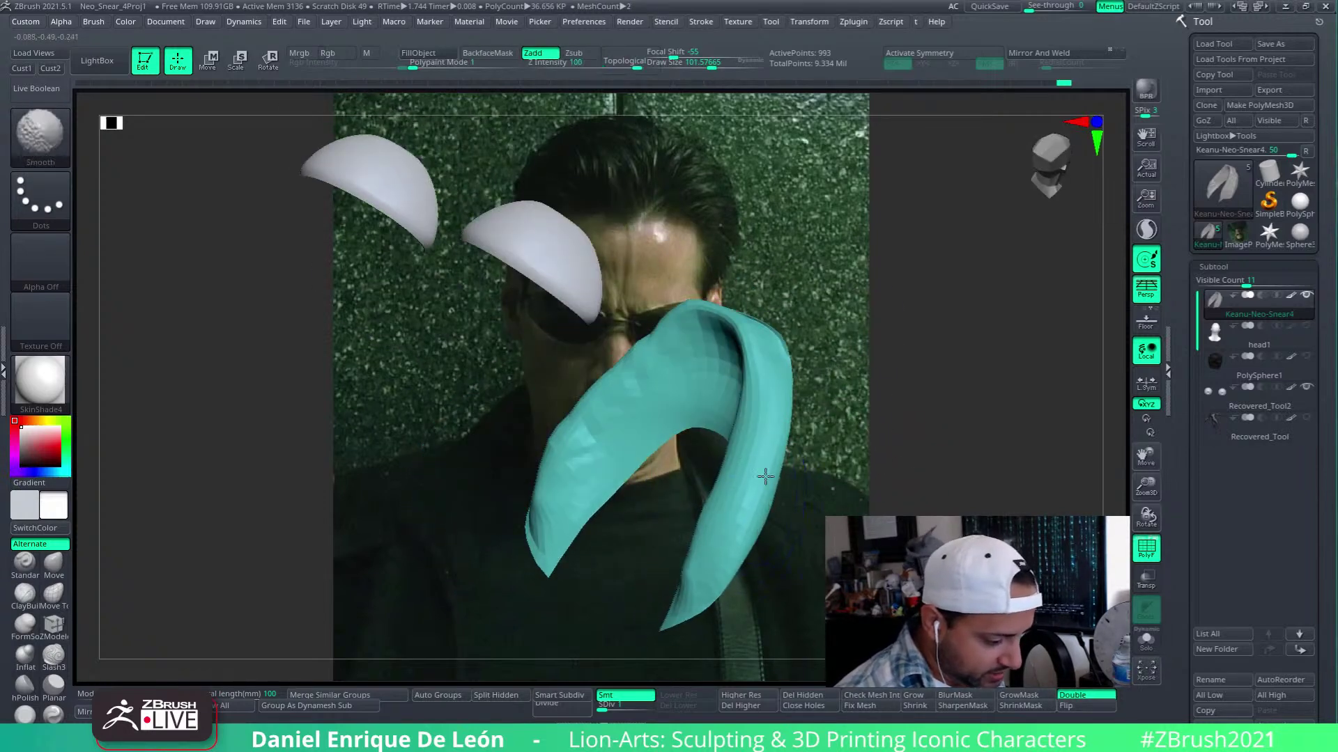
mouse_move(795, 384)
shift+mouse_down()
mouse_move(738, 549)
mouse_move(767, 379)
mouse_move(564, 448)
mouse_move(767, 412)
mouse_move(749, 533)
mouse_move(746, 432)
mouse_move(647, 331)
shift+mouse_up()
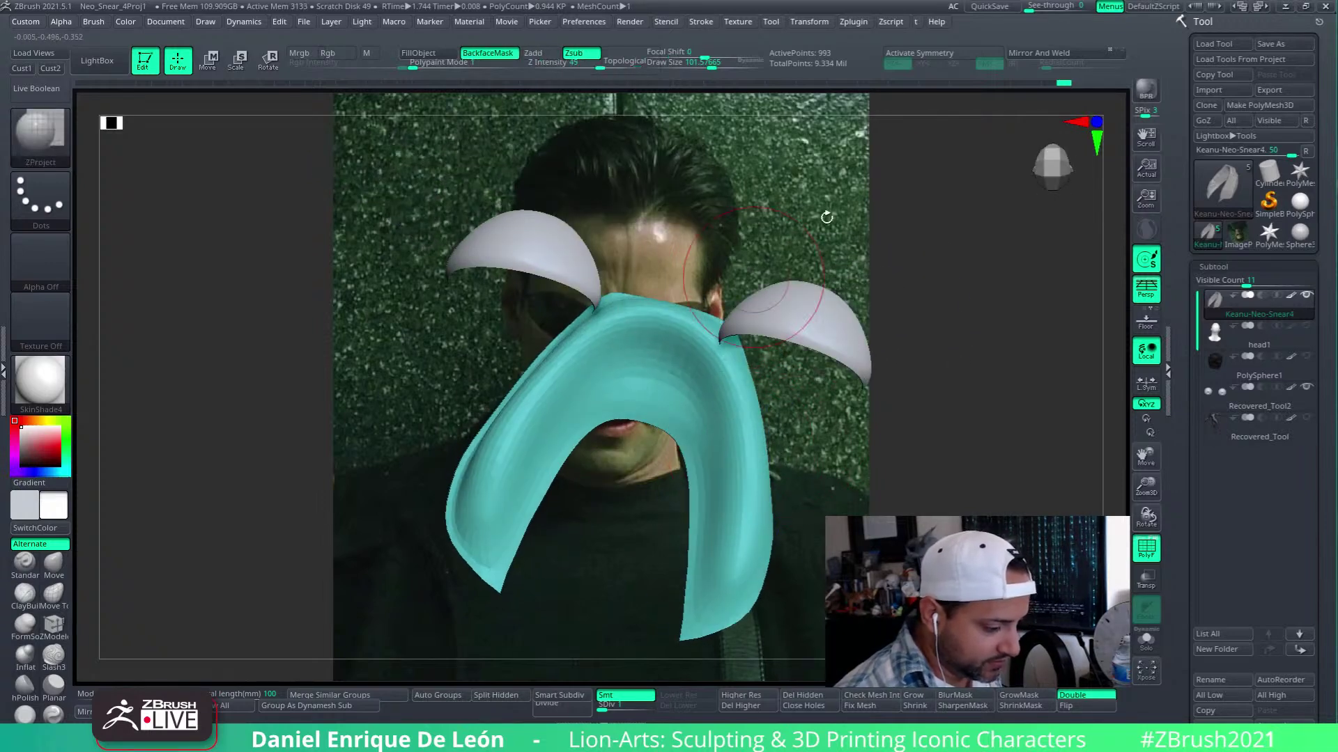
Smooth the jaw band on both sides with symmetry activated again, and unhide the whole head
mouse_move(895, 218)
mouse_down()
mouse_move(871, 321)
mouse_move(976, 276)
mouse_up()
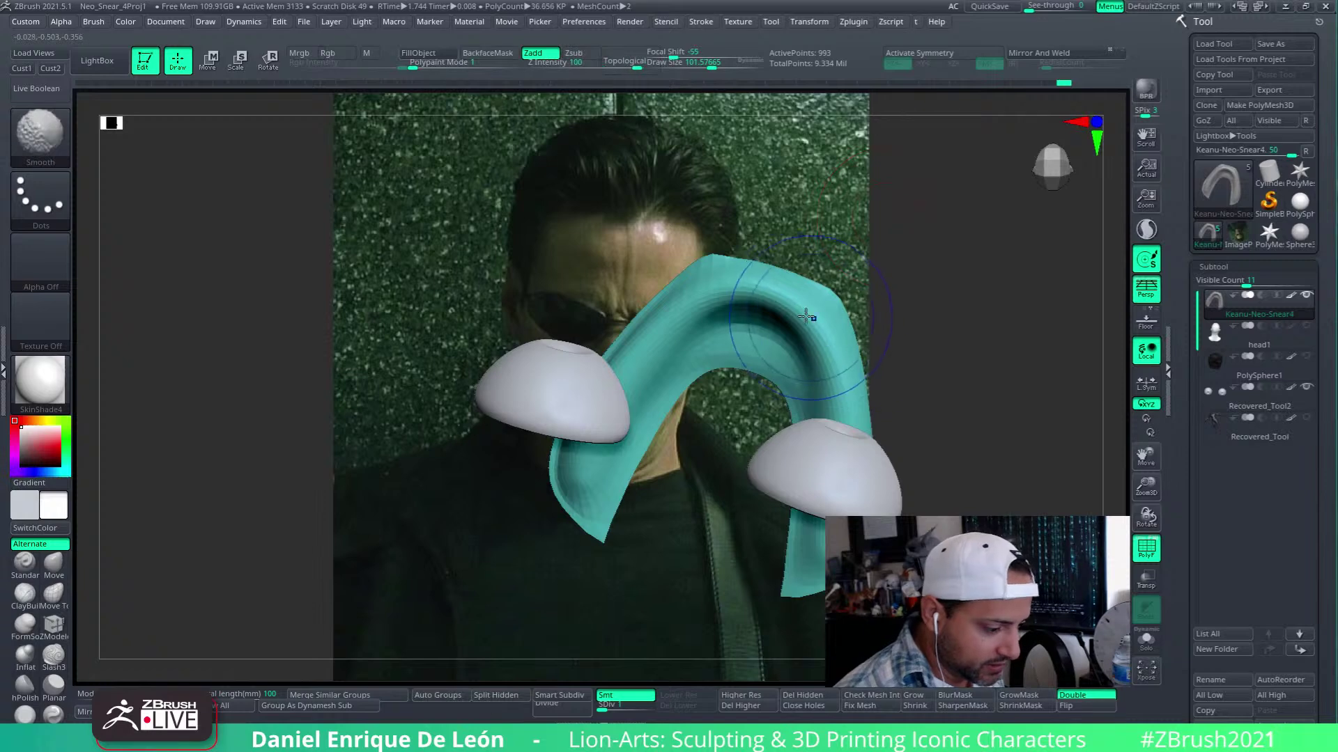
click(944, 54)
mouse_move(804, 302)
shift+mouse_down()
mouse_move(827, 352)
mouse_move(834, 519)
shift+mouse_up()
mouse_move(843, 606)
mouse_down()
mouse_move(831, 493)
mouse_move(962, 460)
mouse_move(976, 536)
mouse_move(711, 197)
mouse_up()
ctrl+shift+click(963, 463)
mouse_move(1003, 349)
alt+mouse_down()
mouse_move(926, 265)
mouse_move(864, 279)
mouse_move(791, 379)
mouse_move(801, 480)
mouse_move(764, 403)
alt+mouse_up()
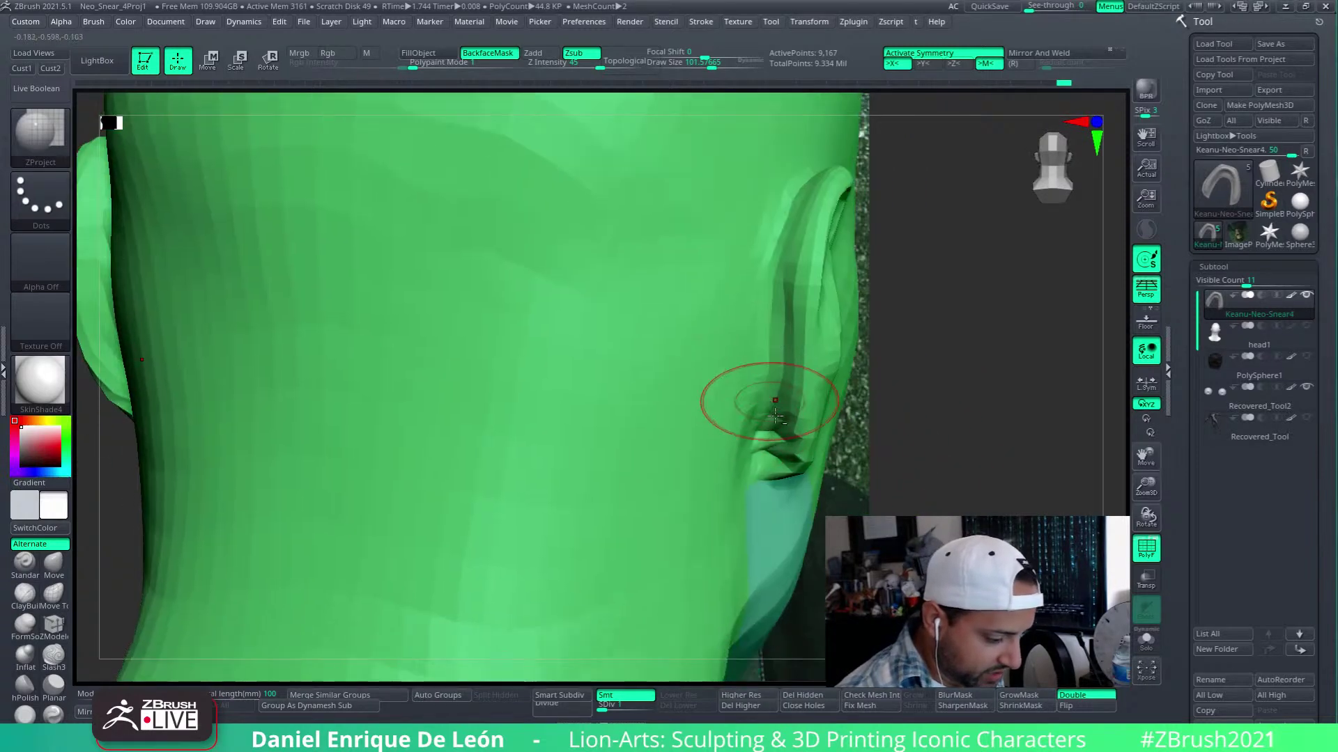
Raise the head to subdivision level 4 and isolate the magenta inner-mouth polygroup that has jagged spikes
drag(927, 390, 870, 398)
drag(618, 706, 637, 705)
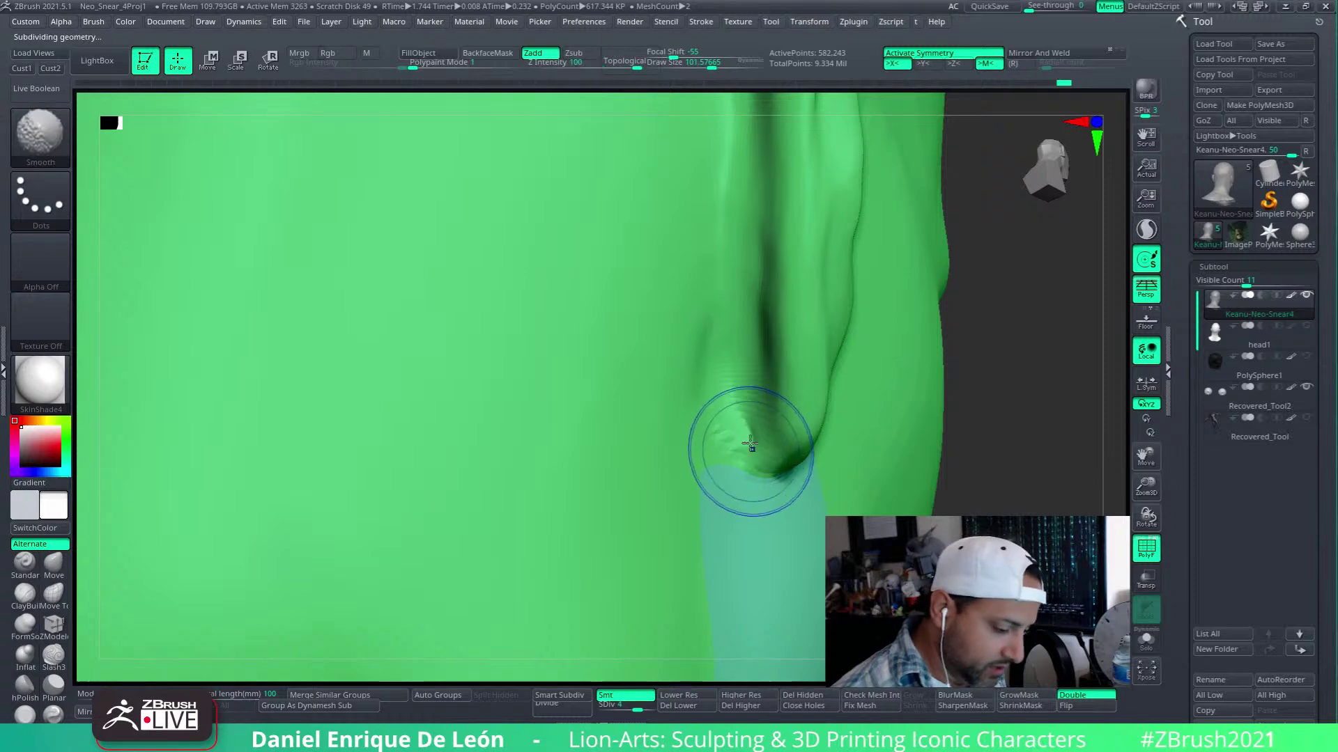
ctrl+right_drag(760, 466, 777, 282)
right_drag(780, 439, 840, 105)
mouse_move(773, 543)
right_down()
mouse_move(766, 348)
mouse_move(765, 435)
right_up()
key(shift)
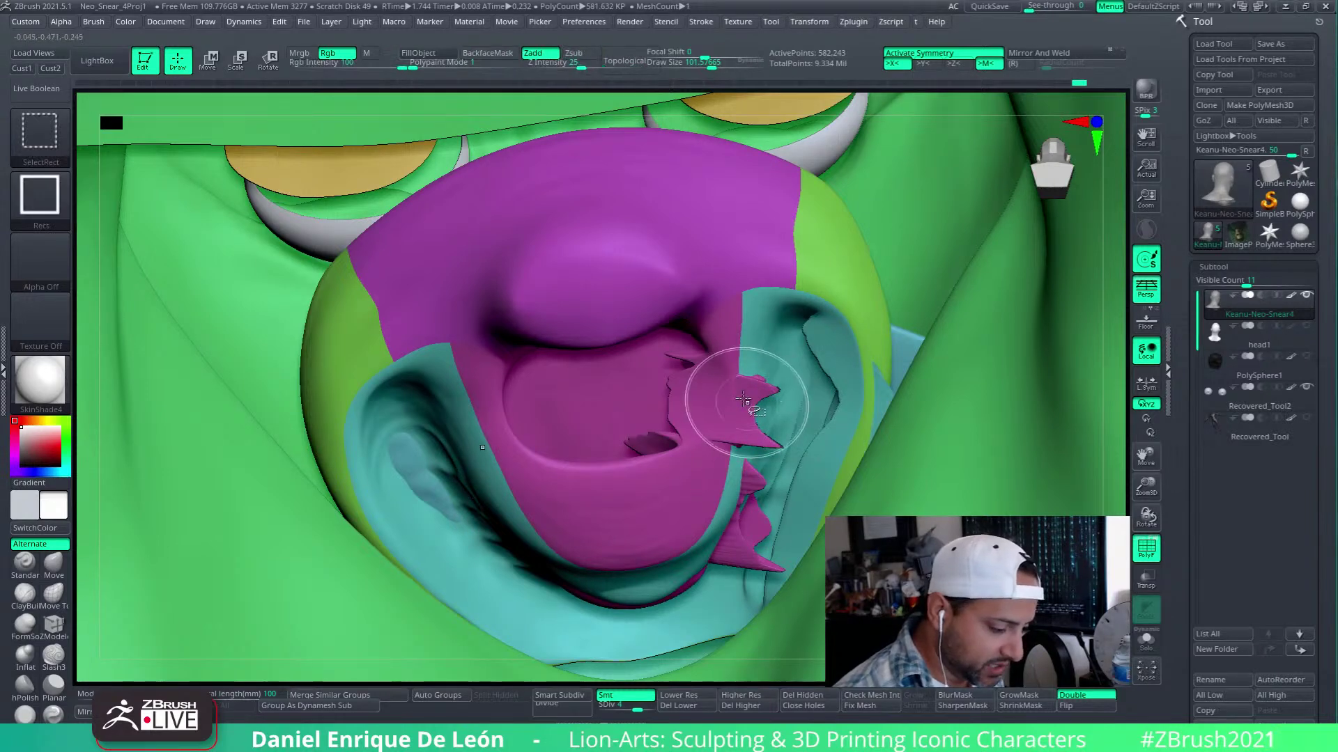
ctrl+shift+click(748, 399)
Lower the magenta inner-mouth piece to subdivision level 2 and smooth away its jagged spikes
mouse_move(830, 495)
mouse_down()
mouse_move(751, 423)
mouse_move(641, 659)
mouse_move(779, 401)
mouse_up()
key(shift+d)
key(shift+d)
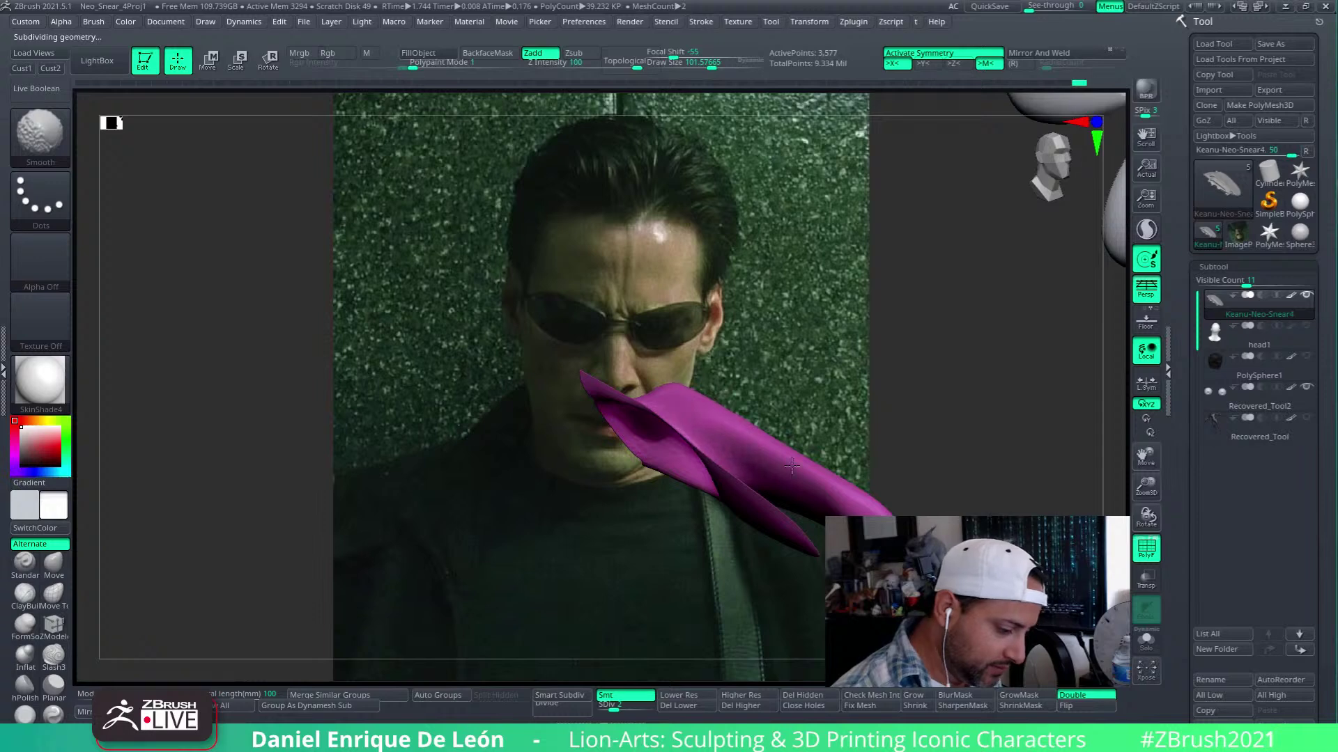
drag(792, 466, 655, 677)
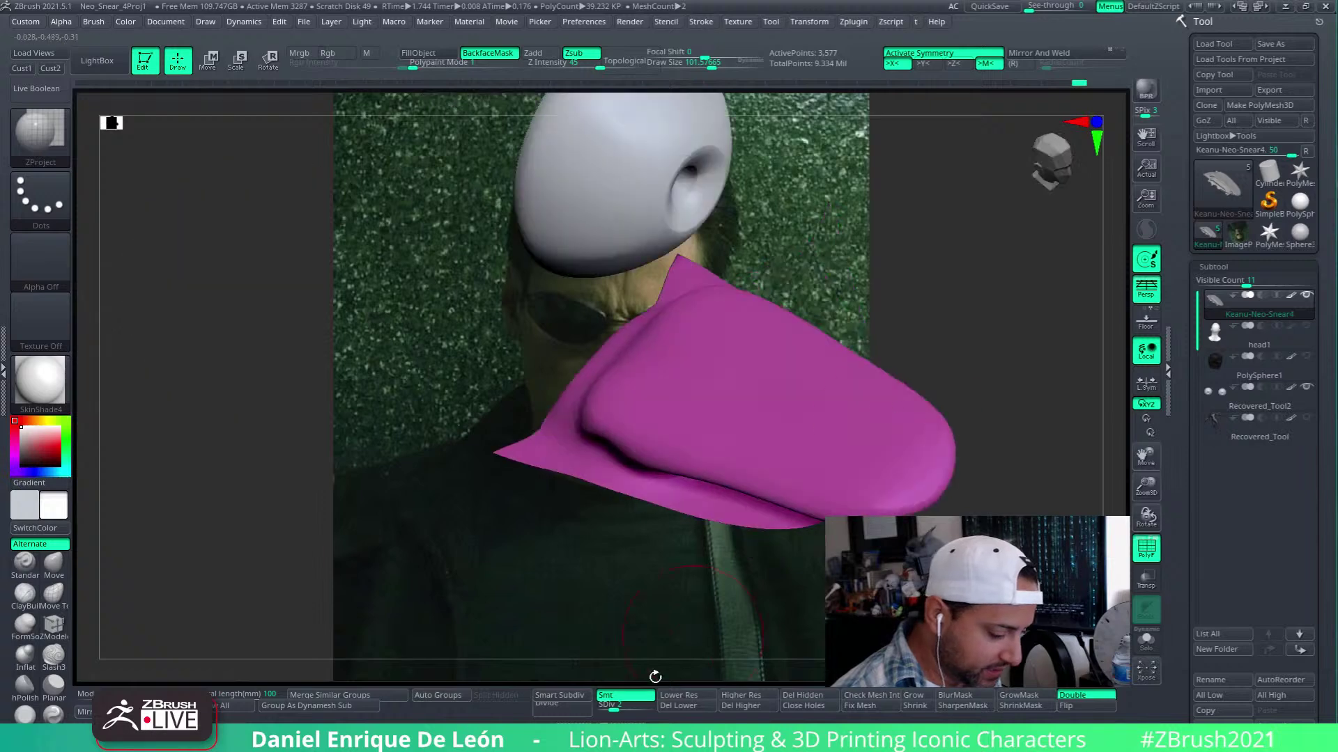
Bring the magenta piece back to subdivision level 4 and smooth its folds and edges with symmetry active
key(d)
key(d)
right_drag(813, 512, 867, 519)
mouse_move(868, 519)
shift+mouse_down()
mouse_move(627, 501)
mouse_move(641, 473)
shift+mouse_up()
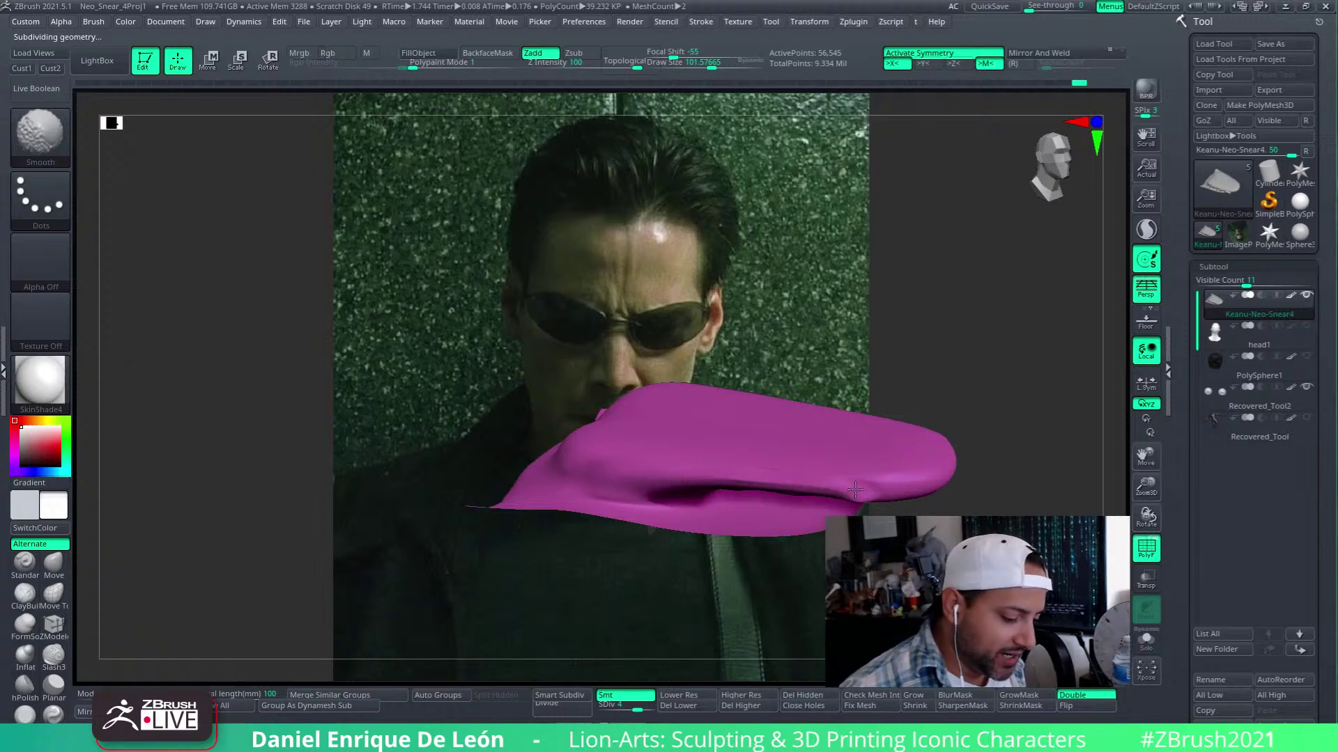
right_drag(649, 494, 754, 490)
shift+drag(753, 489, 800, 477)
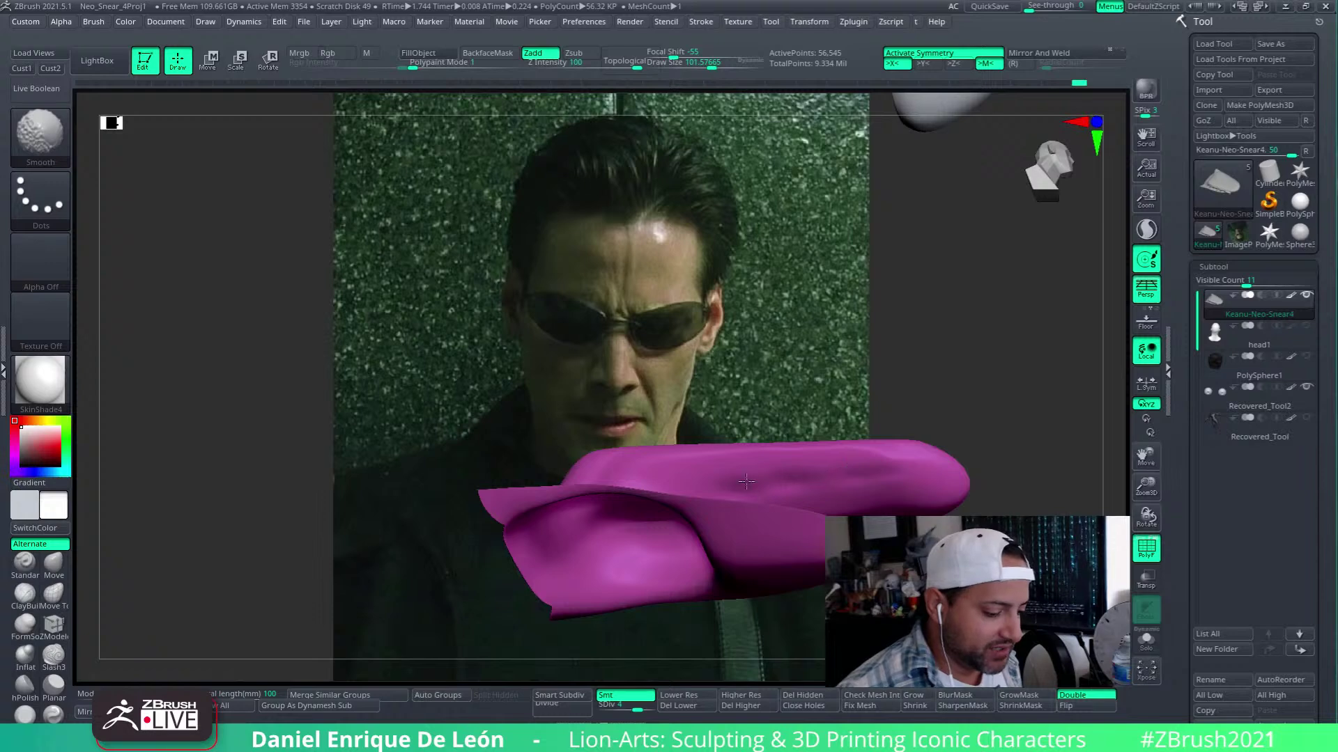
right_drag(690, 497, 900, 479)
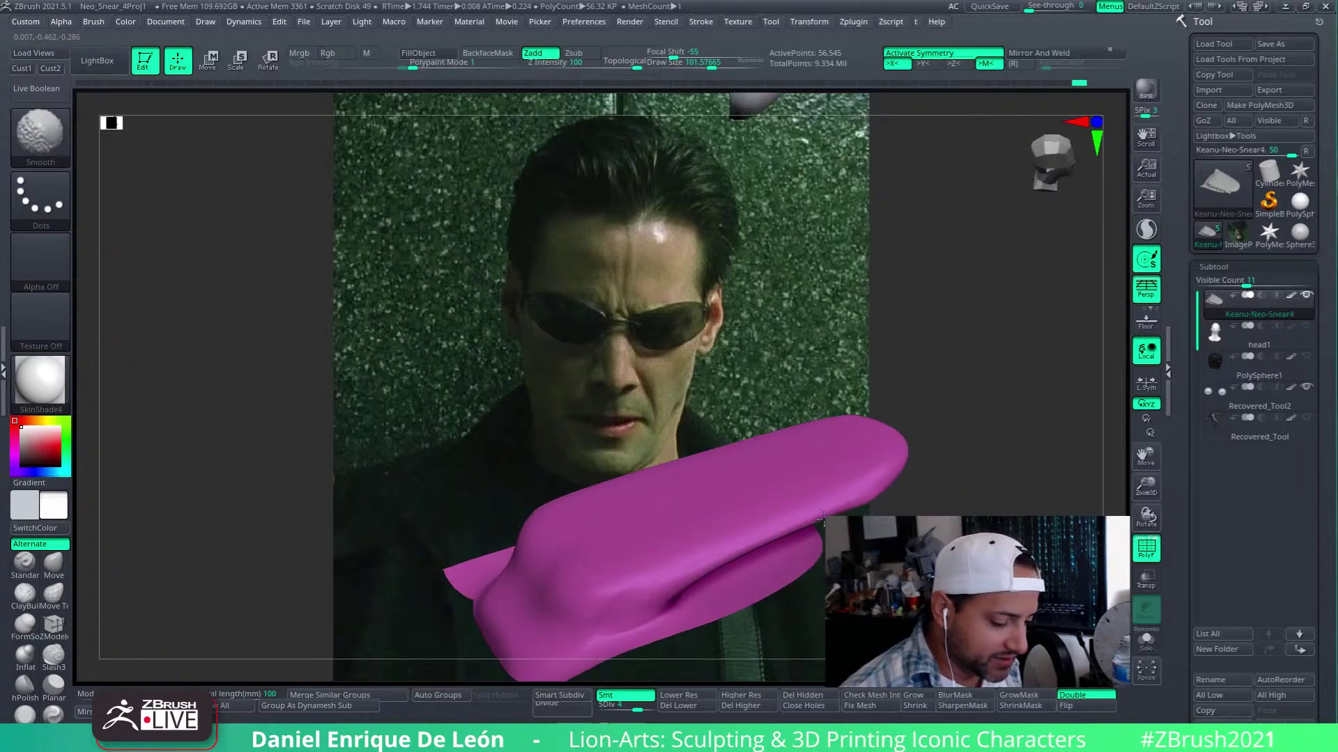
mouse_move(706, 566)
right_down()
mouse_move(801, 526)
mouse_move(760, 557)
right_up()
mouse_move(755, 573)
shift+mouse_down()
mouse_move(794, 540)
mouse_move(750, 596)
shift+mouse_up()
right_drag(753, 505, 675, 652)
Inspect the magenta piece at subdivision level 5, set it to level 3, and unhide the whole head
key(ctrl+d)
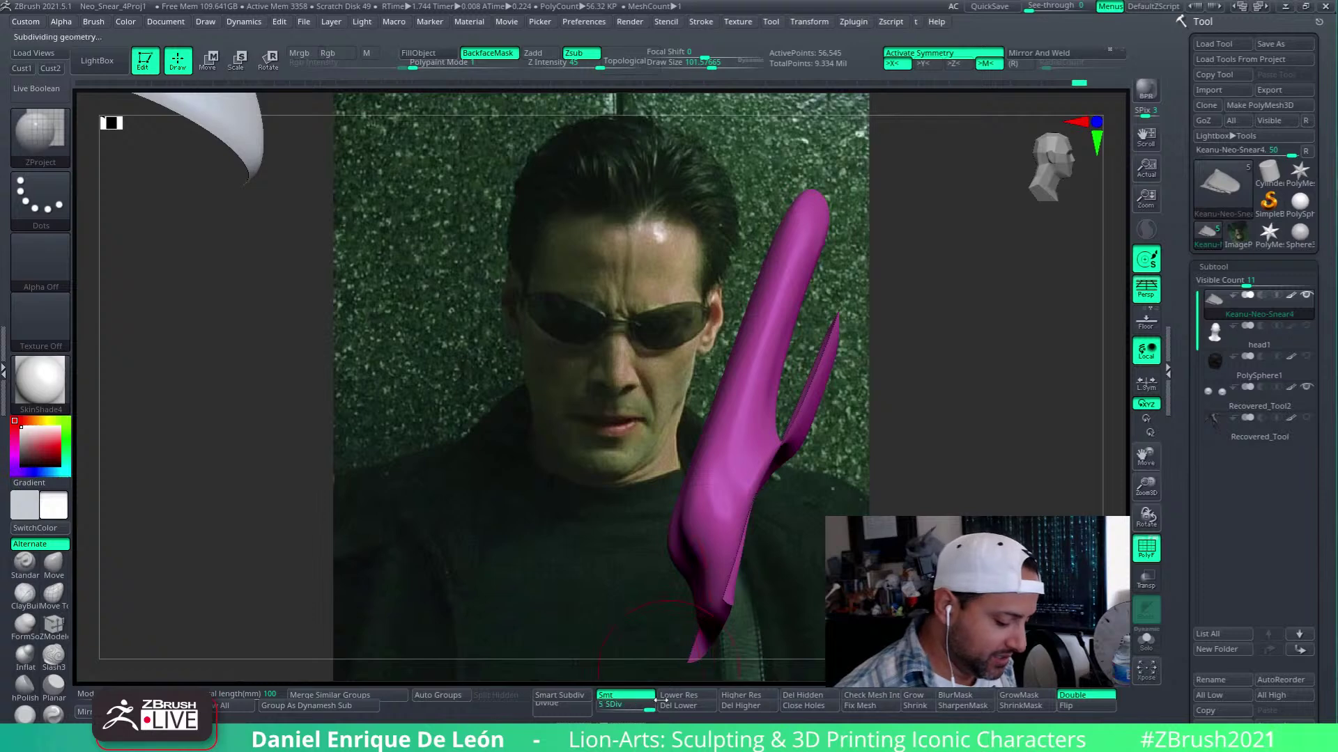
right_drag(770, 473, 735, 485)
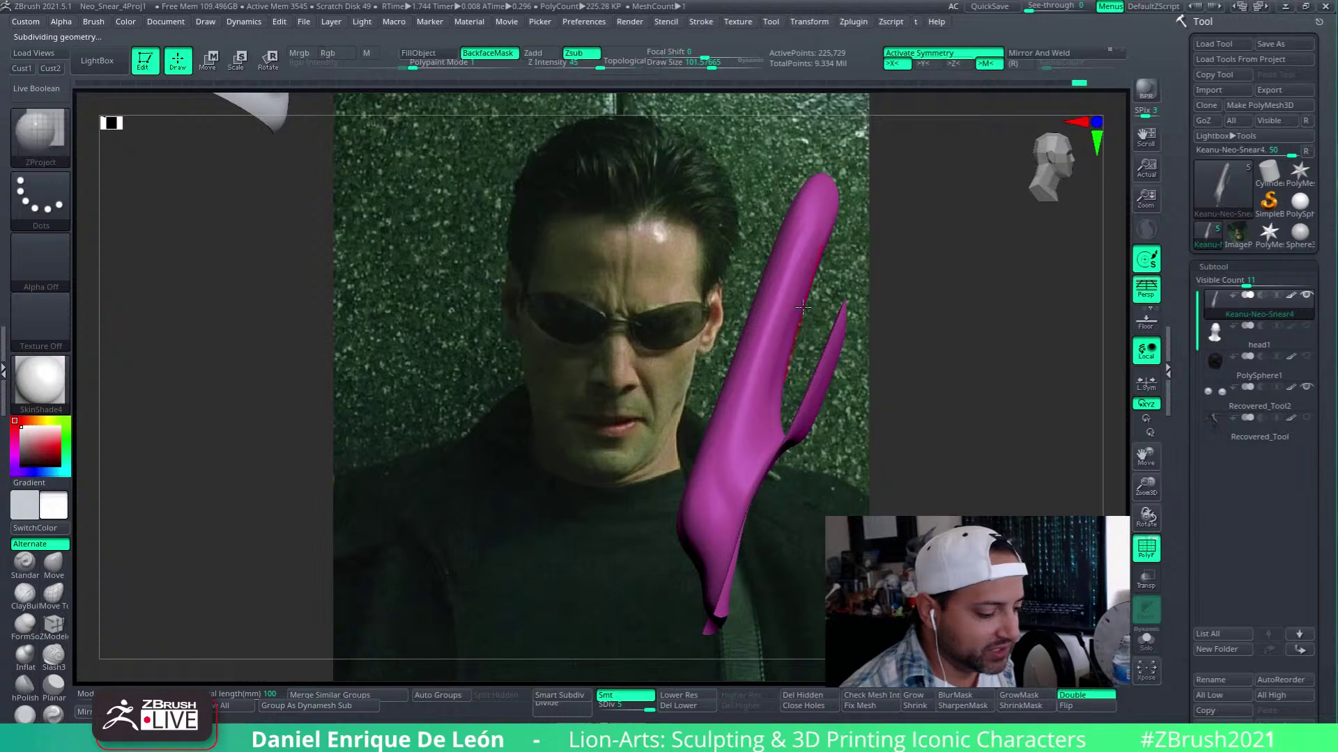
shift+right_drag(804, 320, 792, 311)
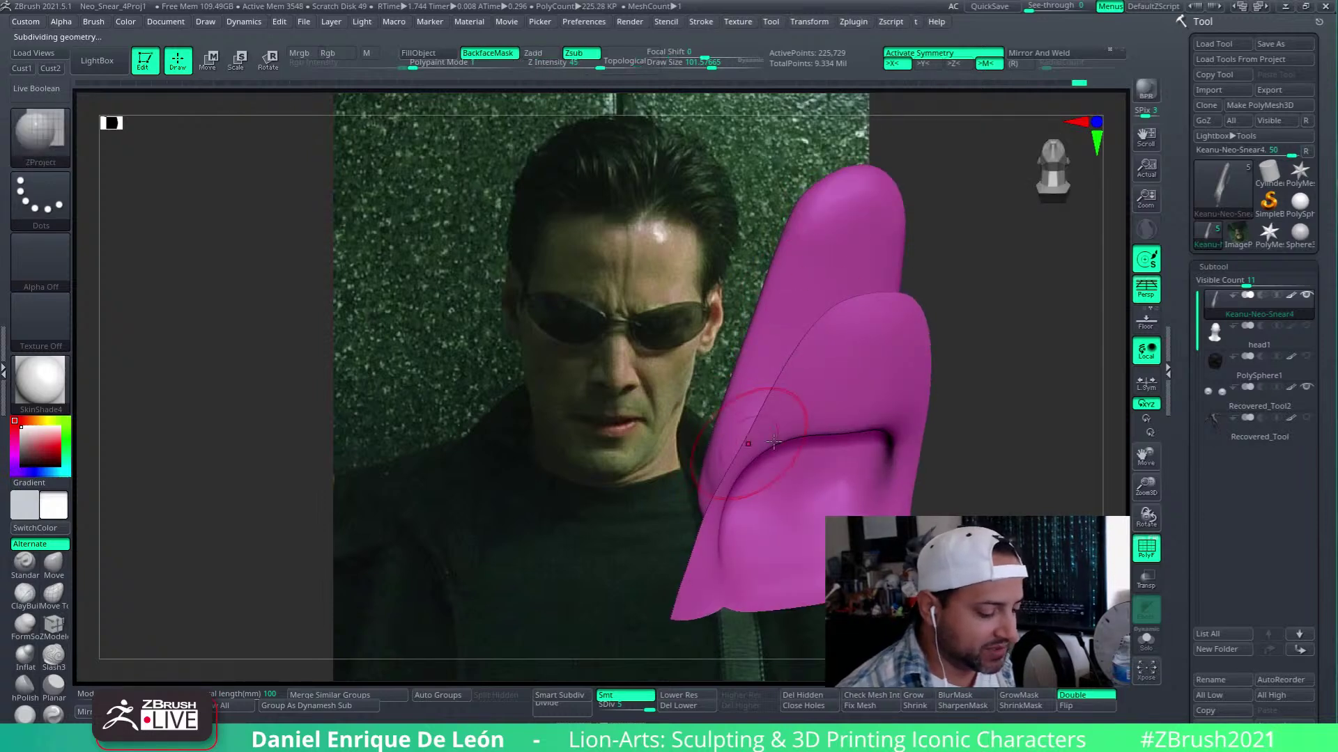
shift+right_drag(737, 418, 724, 405)
key(b)
key(z)
key(p)
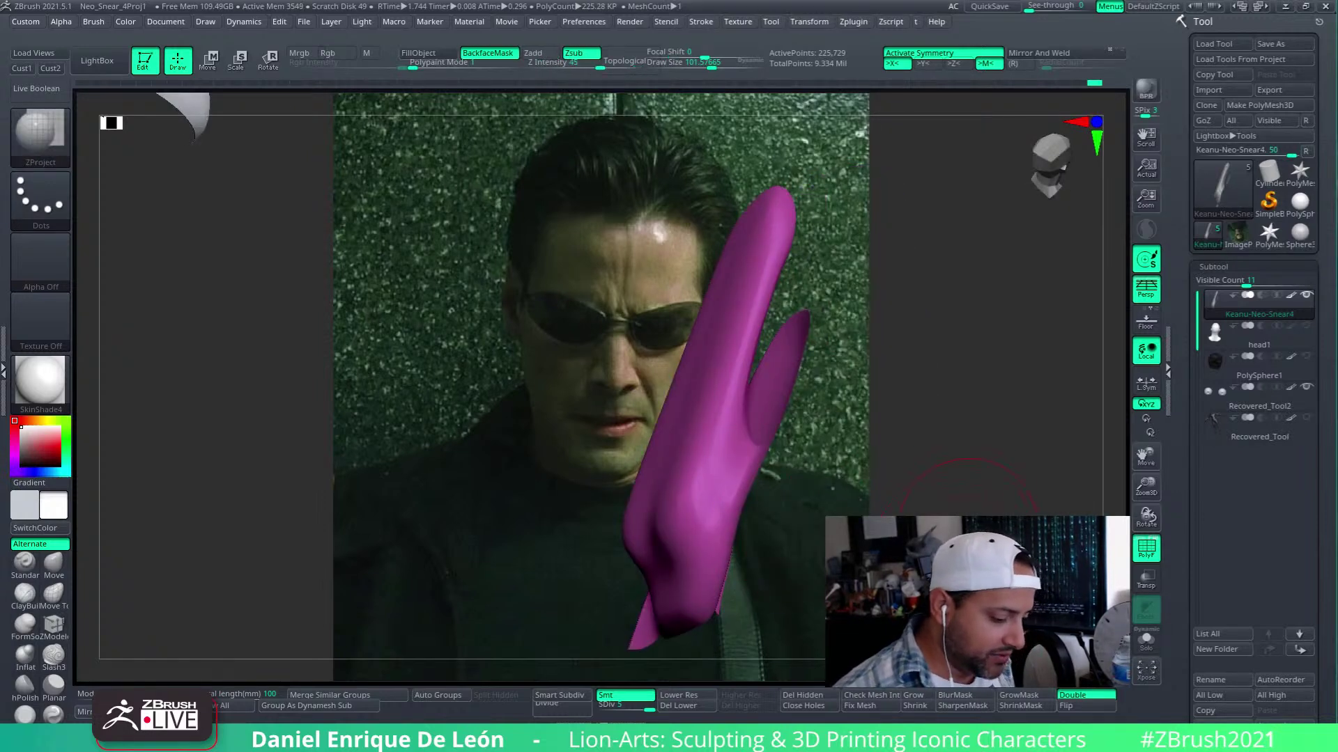
click(627, 707)
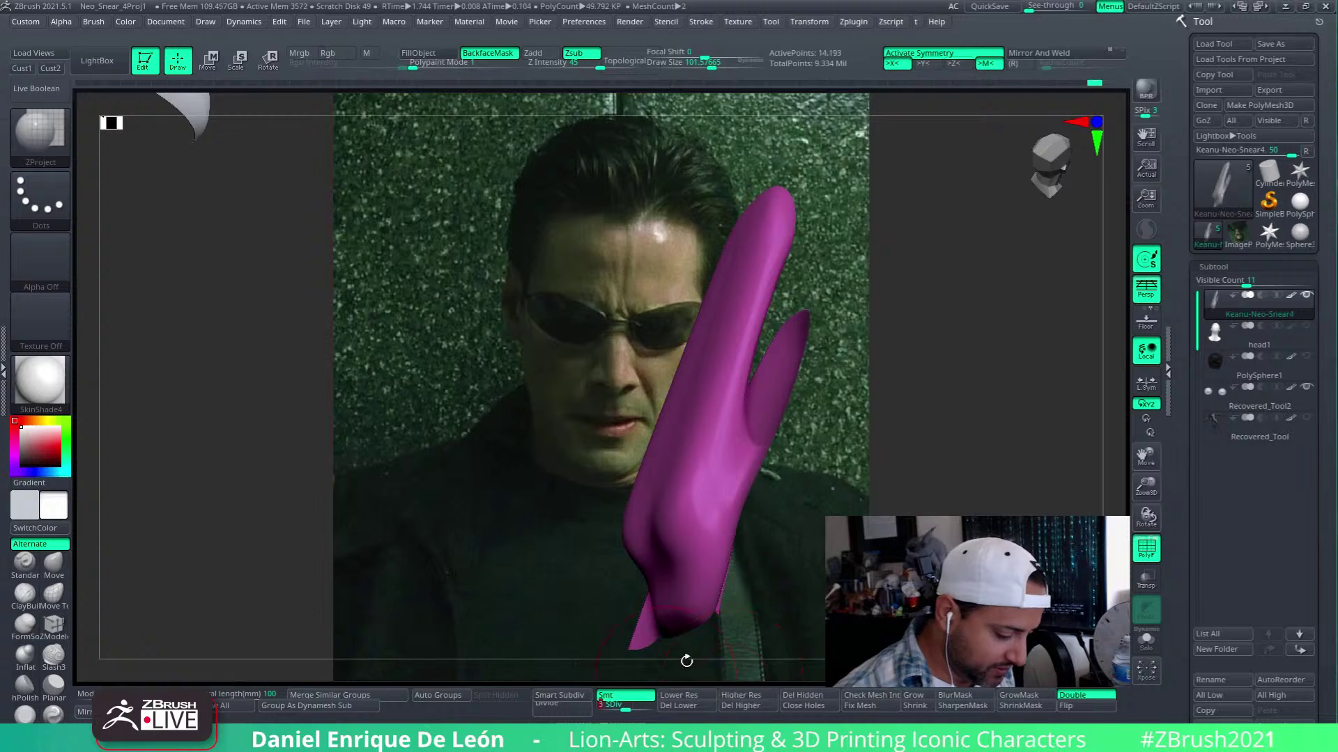
ctrl+shift+click(981, 498)
Isolate the teal horseshoe-shaped polygroup around the inner mouth and turn it to show its jagged side
right_drag(1061, 482, 941, 322)
ctrl+shift+click(660, 201)
right_drag(661, 201, 857, 385)
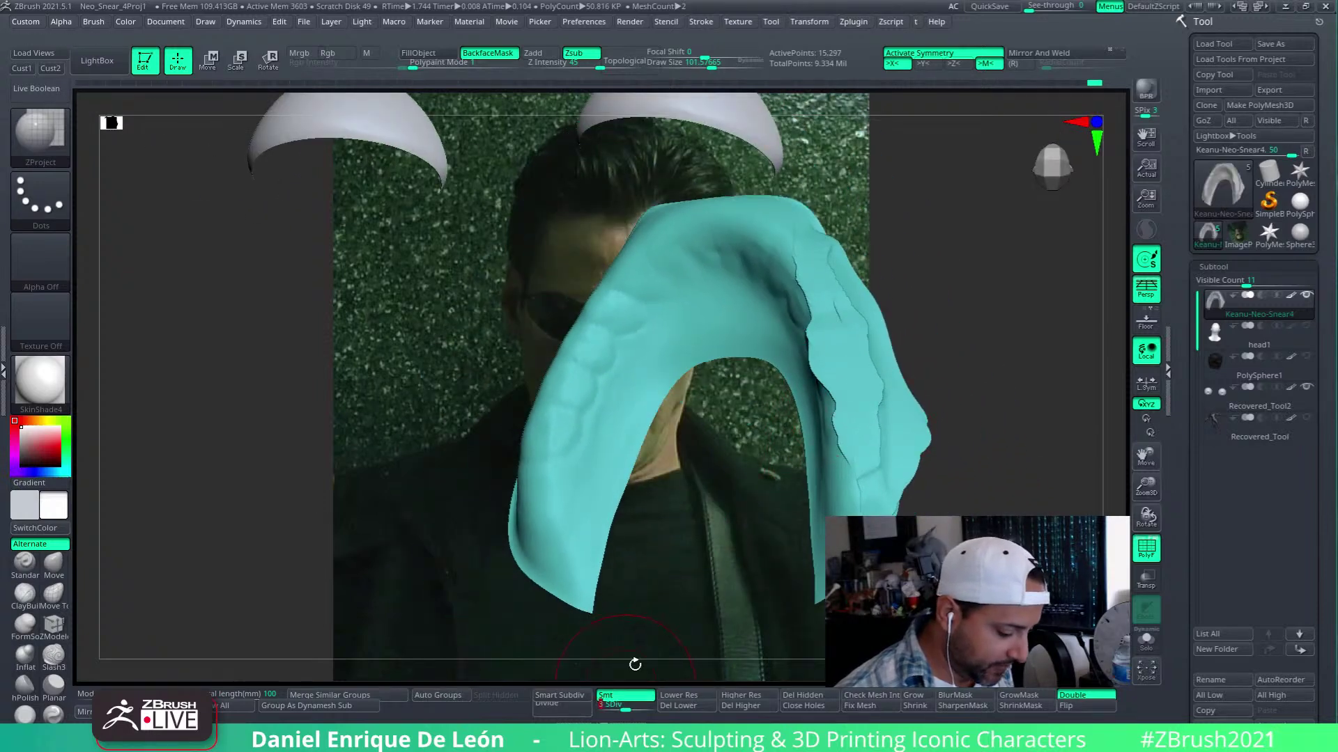
Turn off symmetry and smooth the jagged side of the teal piece at subdivision level 2
key(x)
click(613, 707)
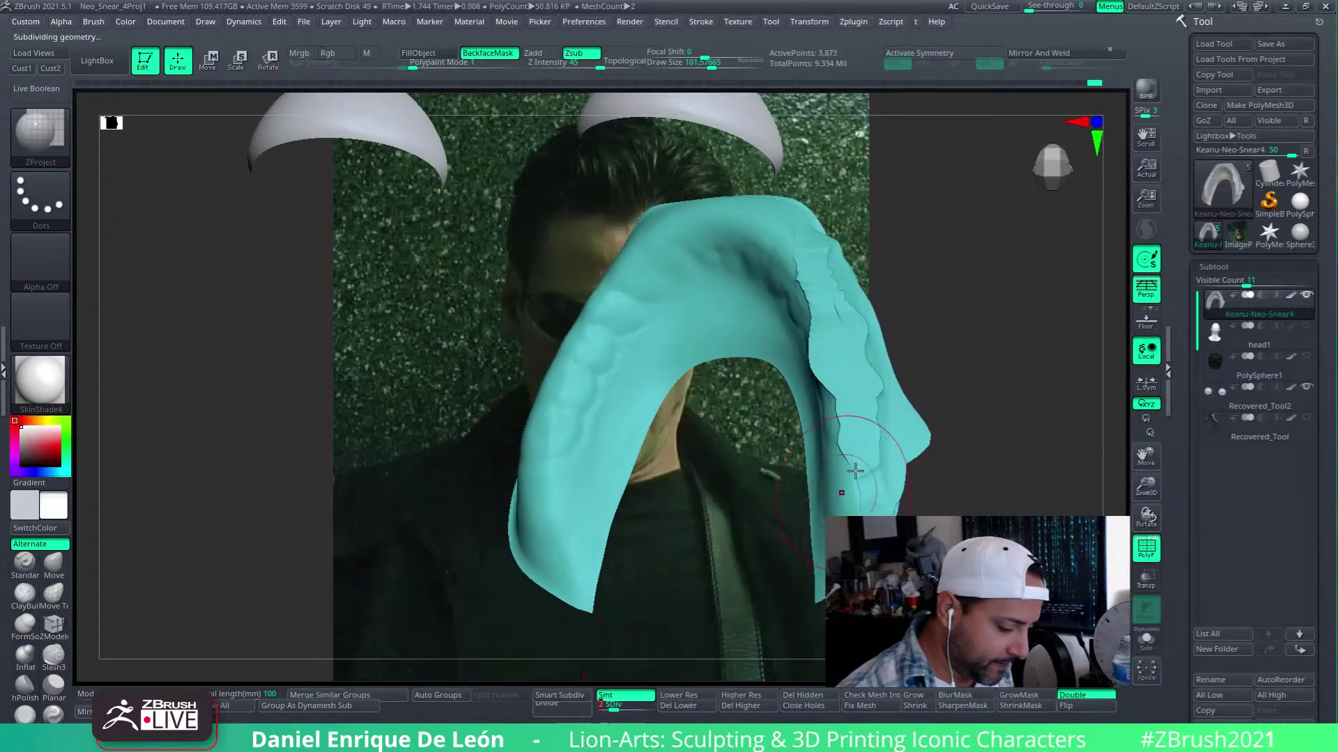
right_drag(859, 455, 875, 451)
mouse_move(875, 451)
shift+mouse_down()
mouse_move(866, 248)
mouse_move(892, 331)
shift+mouse_up()
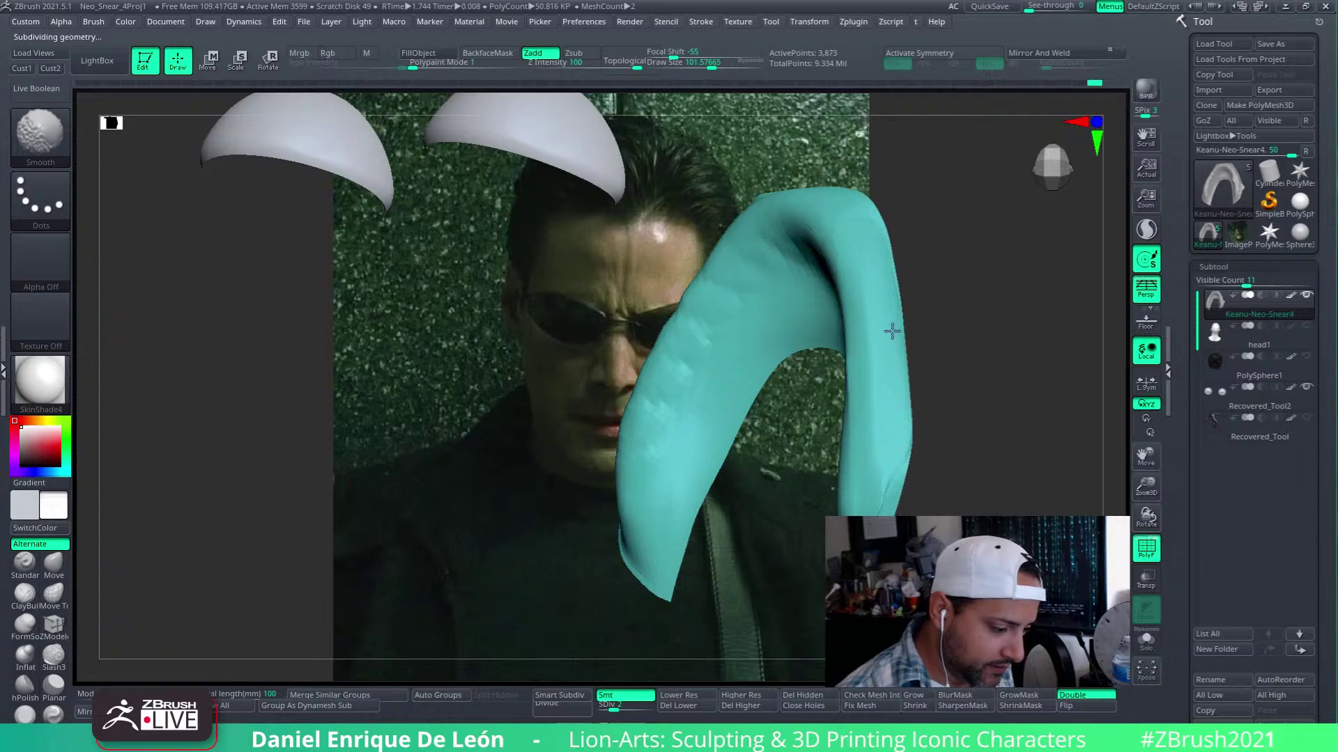
mouse_move(846, 187)
right_down()
mouse_move(943, 395)
mouse_move(908, 379)
mouse_move(847, 503)
right_up()
right_drag(764, 605, 703, 648)
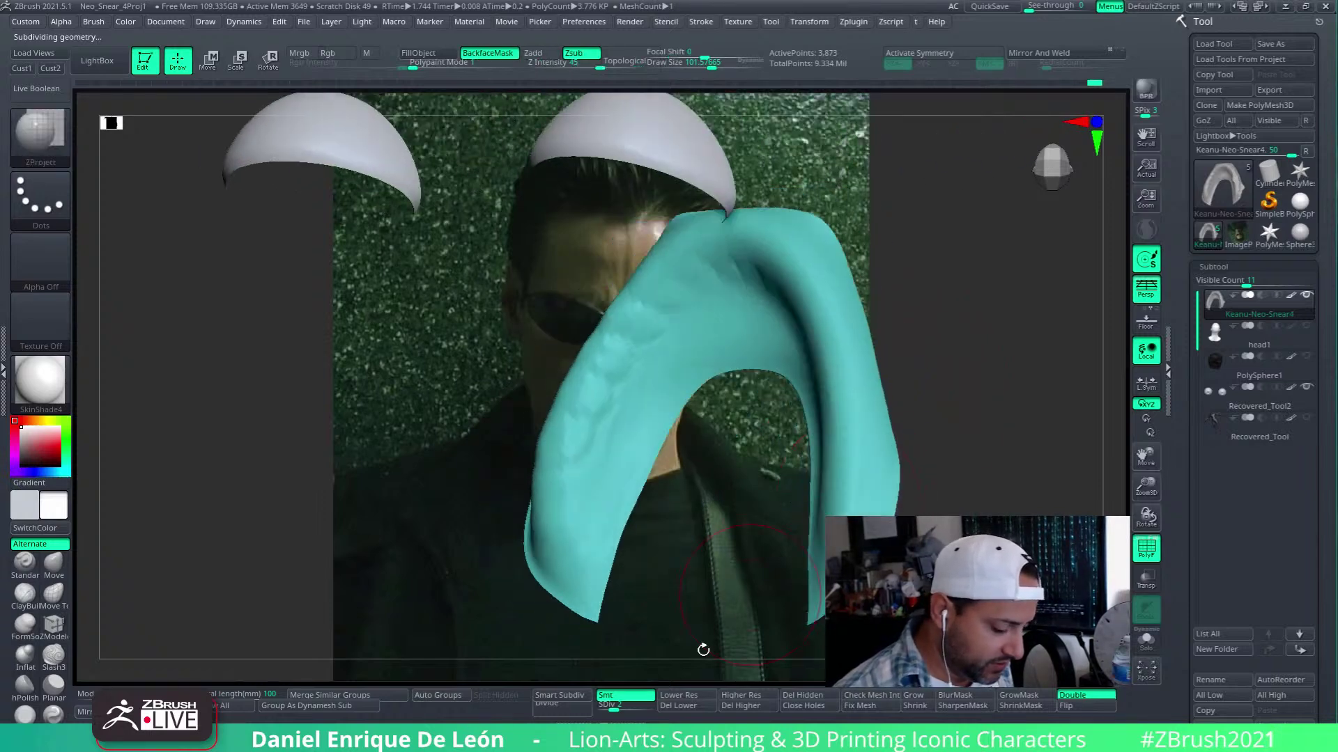
Raise the teal piece through subdivision levels 3 and 4, smoothing its repaired side at each level
click(625, 707)
mouse_move(875, 476)
shift+mouse_down()
mouse_move(858, 341)
mouse_move(849, 464)
shift+mouse_up()
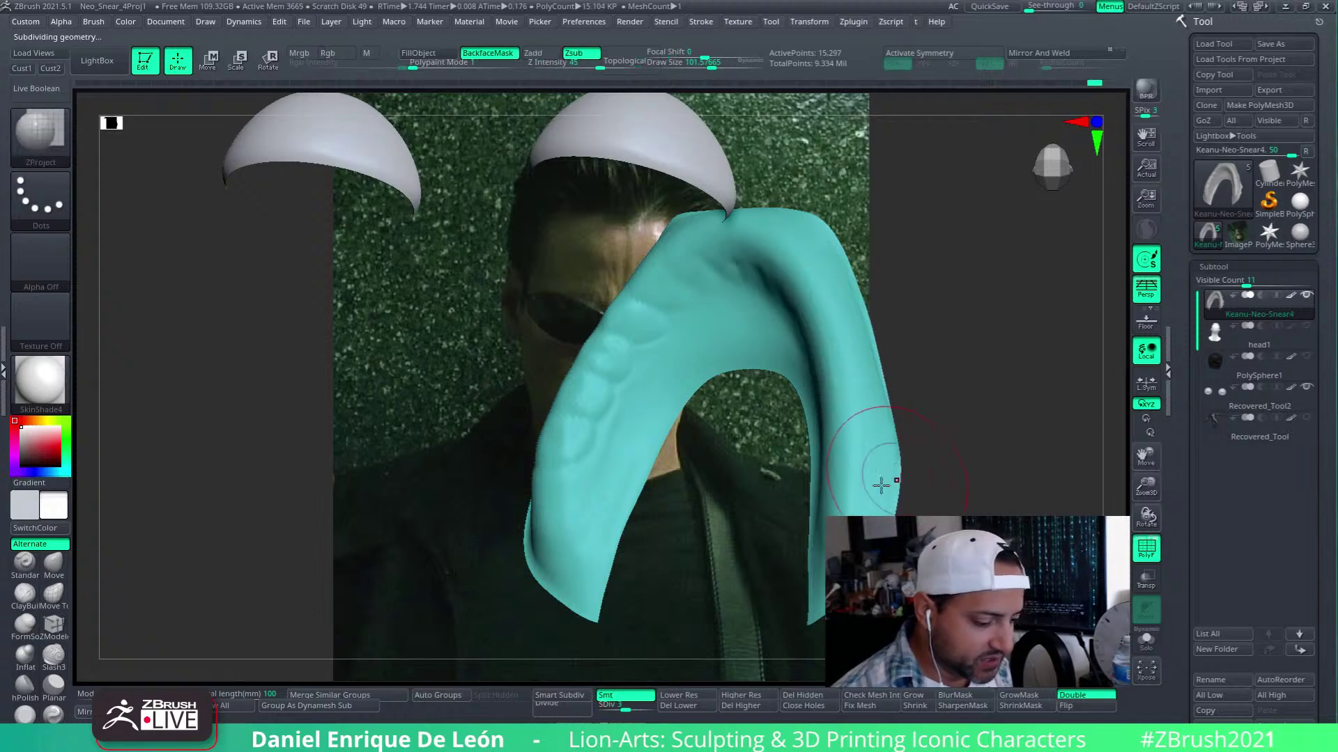
right_drag(883, 478, 898, 454)
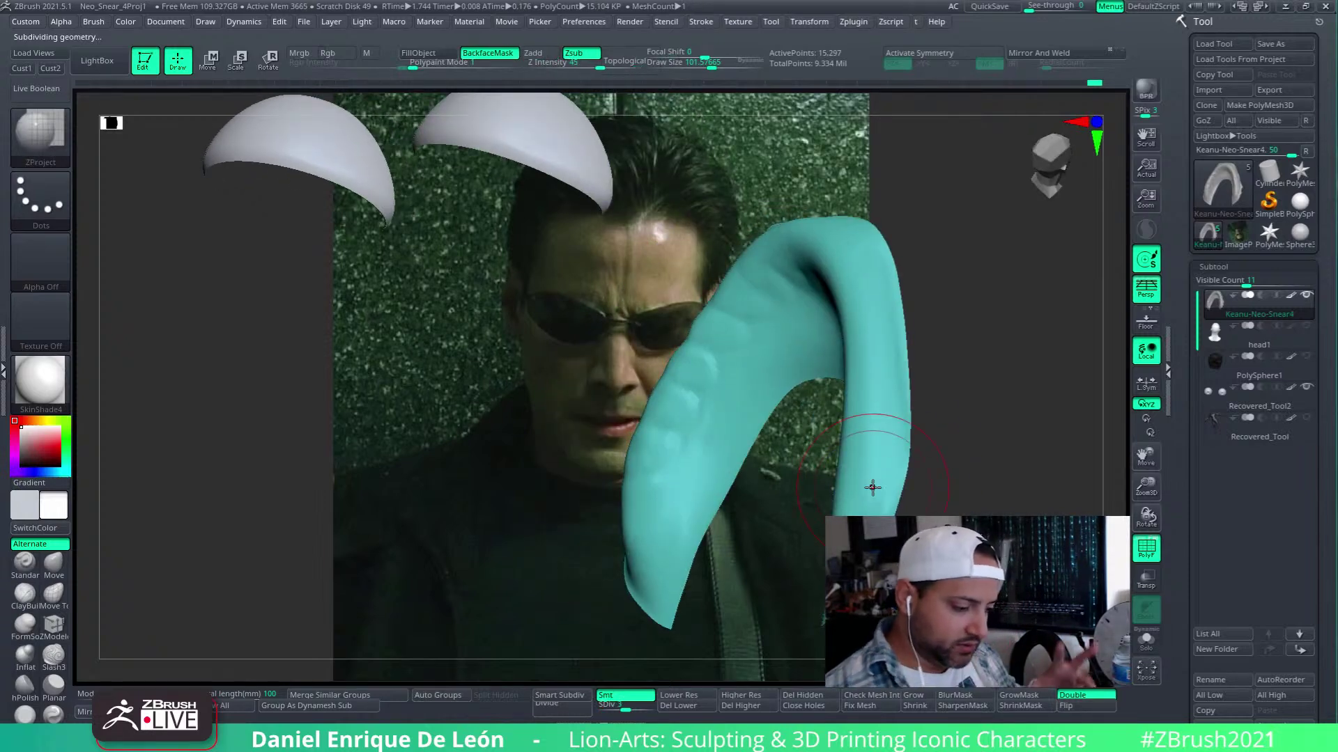
key(ctrl+d)
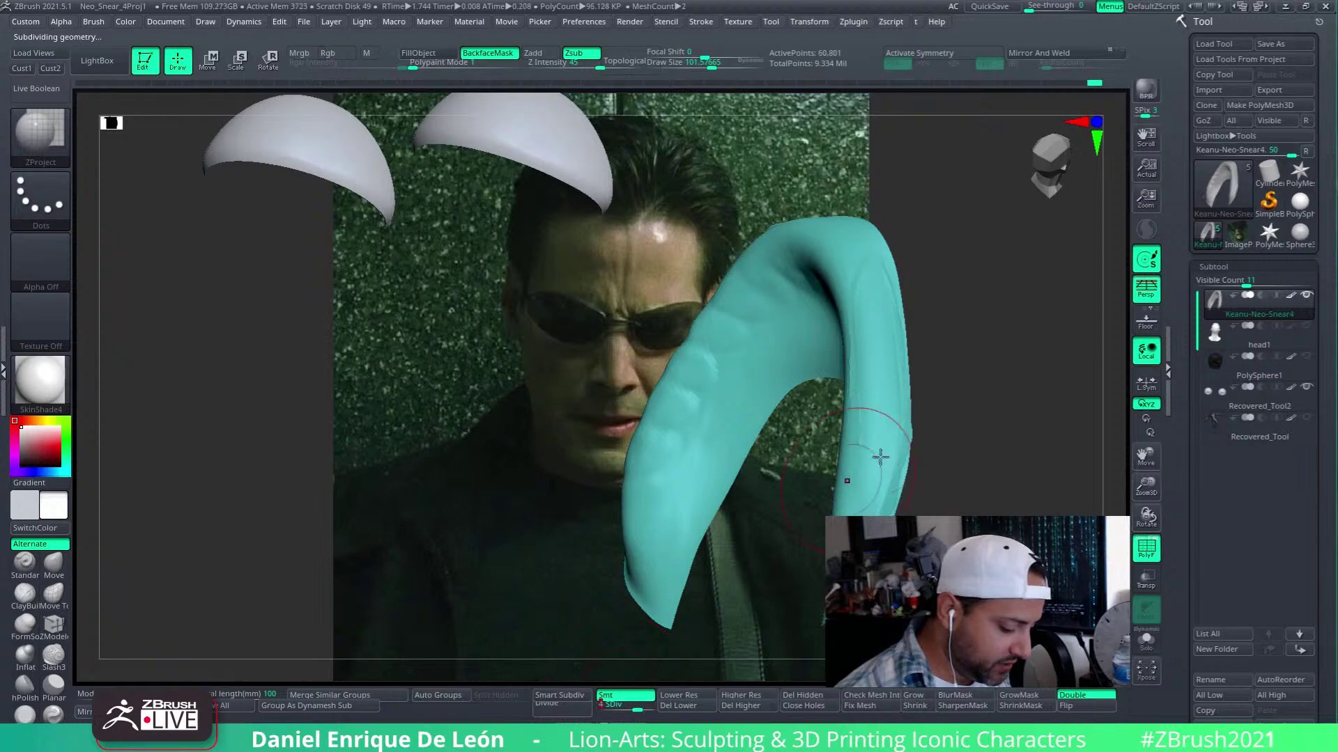
right_drag(872, 487, 870, 450)
shift+drag(870, 450, 844, 305)
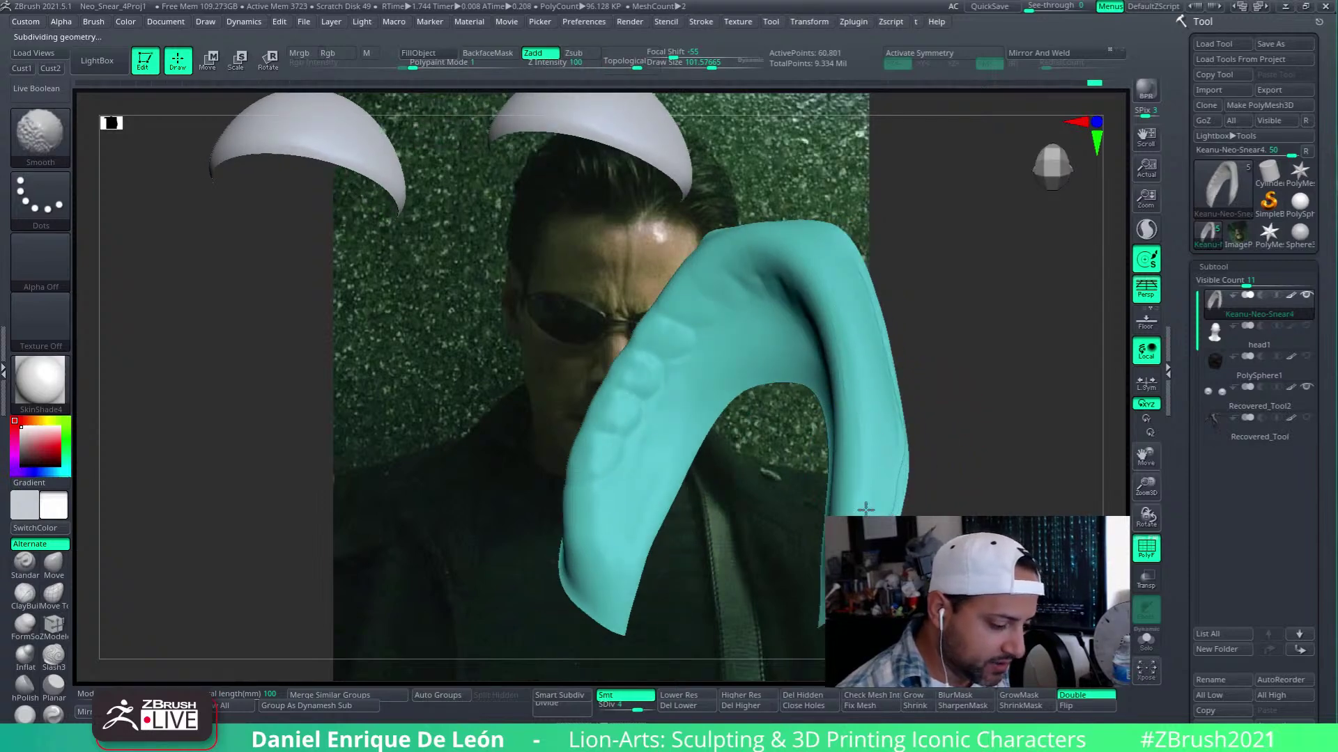
mouse_move(866, 365)
shift+right_down()
mouse_move(859, 408)
mouse_move(926, 427)
mouse_move(847, 530)
shift+right_up()
Raise the teal piece to subdivision level 5, check it from several angles, and unhide the whole head
key(ctrl+d)
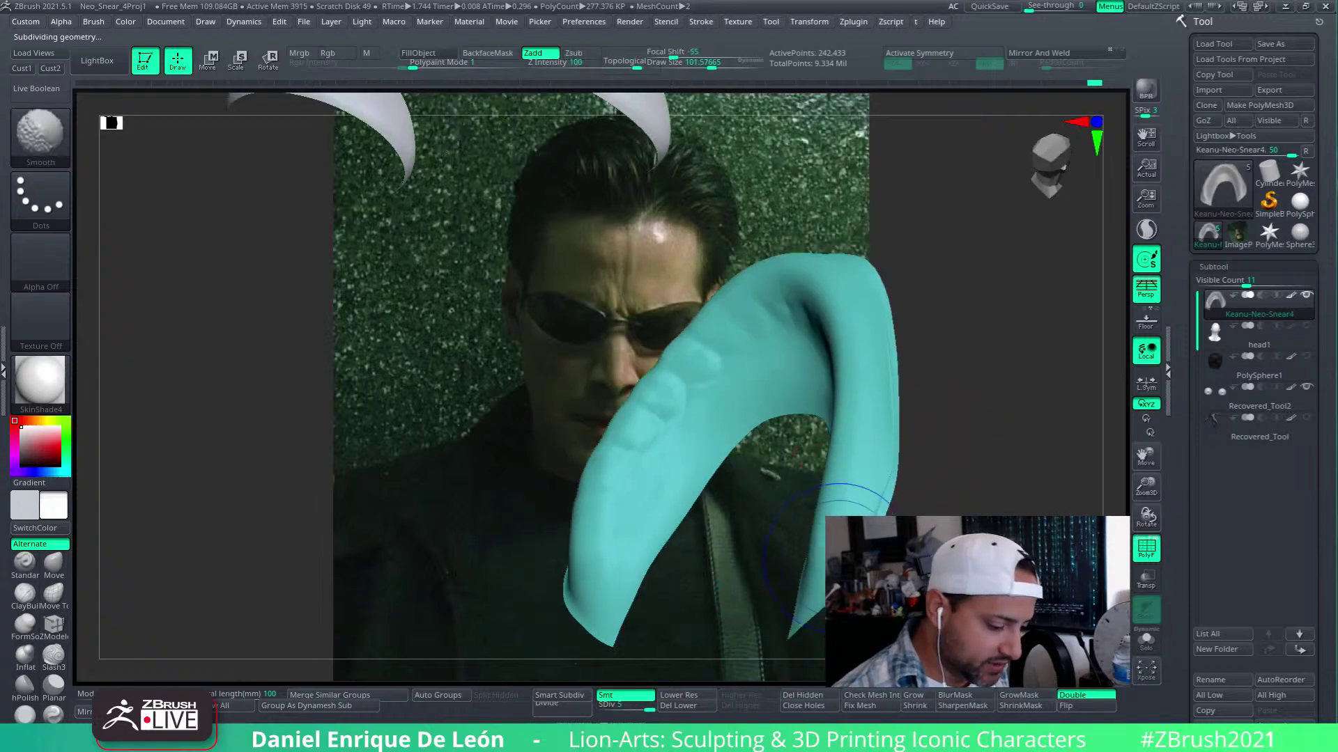
mouse_move(884, 299)
right_down()
mouse_move(926, 425)
mouse_move(976, 419)
mouse_move(854, 418)
mouse_move(820, 478)
right_up()
right_drag(857, 425, 791, 492)
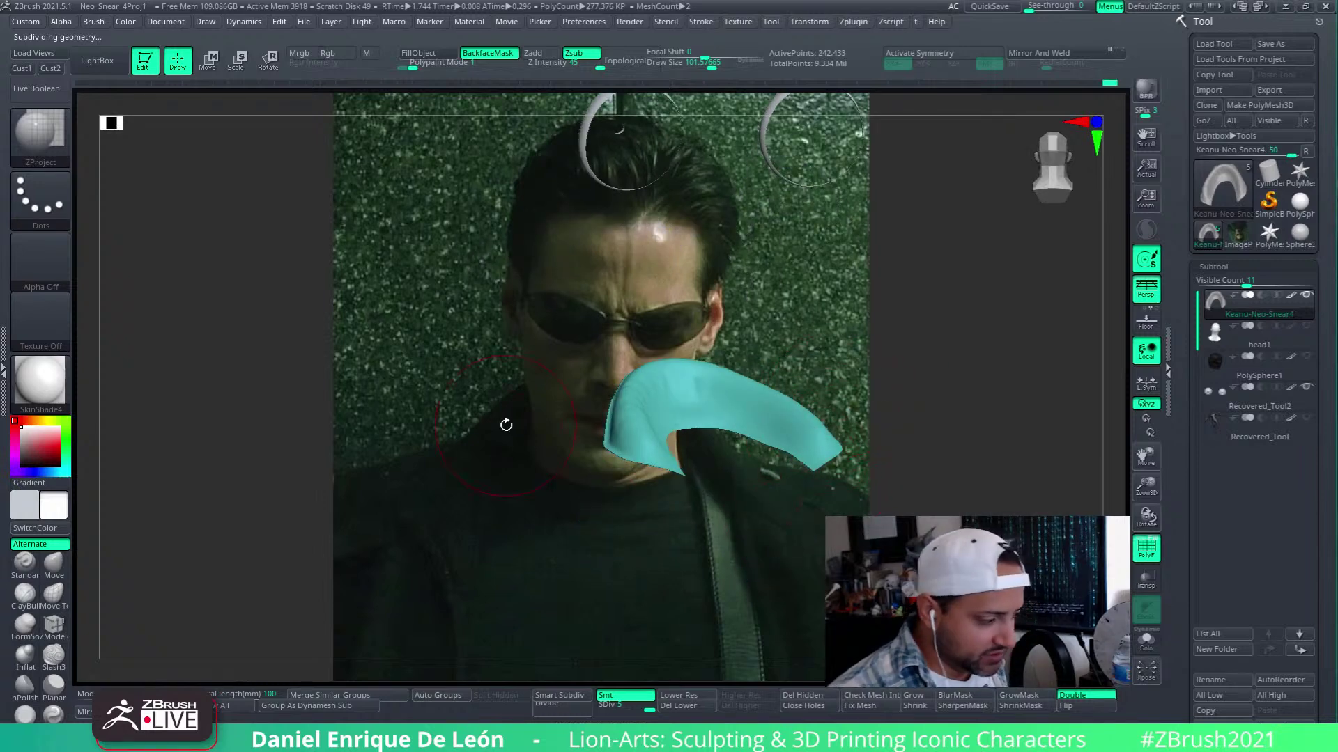
right_drag(507, 424, 974, 377)
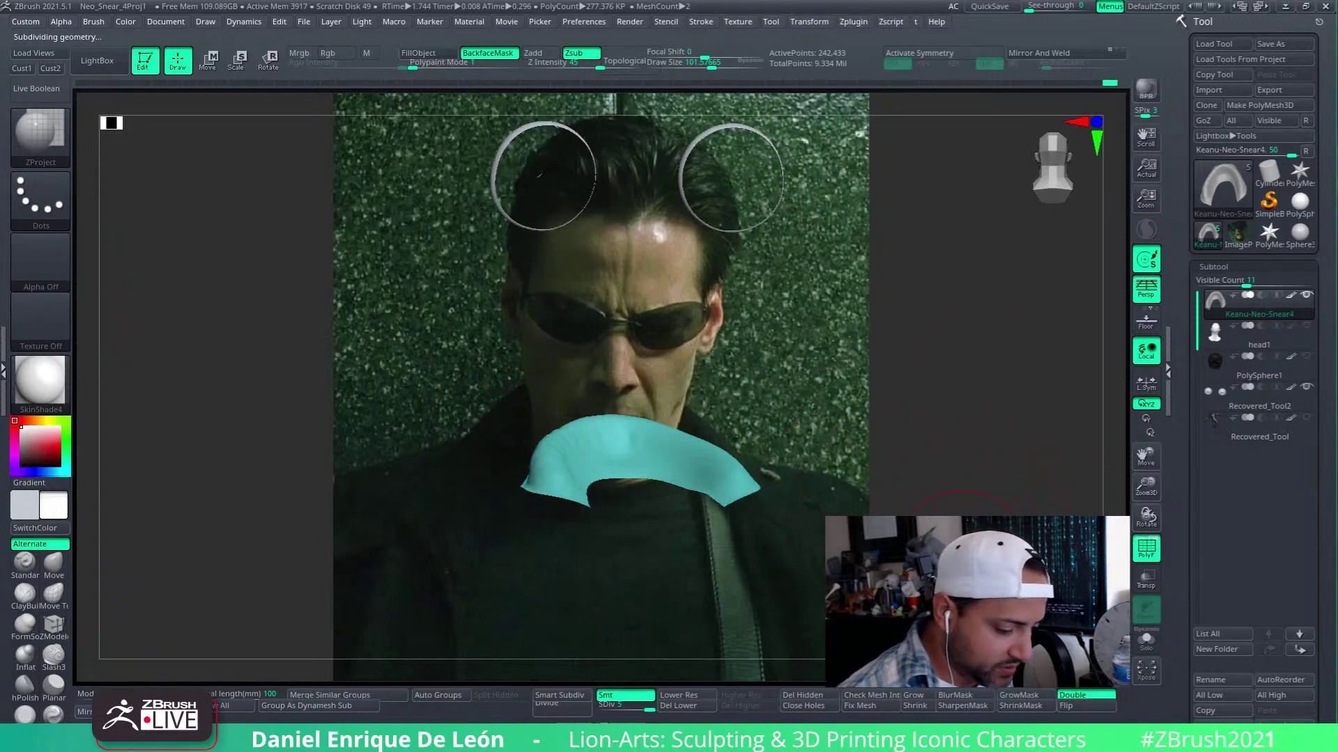
ctrl+shift+click(986, 465)
Isolate the light-blue jaw polygroup with the protruding flap by toggling the visibility of the polygroups around the mouth
mouse_move(1031, 526)
right_down()
mouse_move(1044, 439)
mouse_move(959, 447)
right_up()
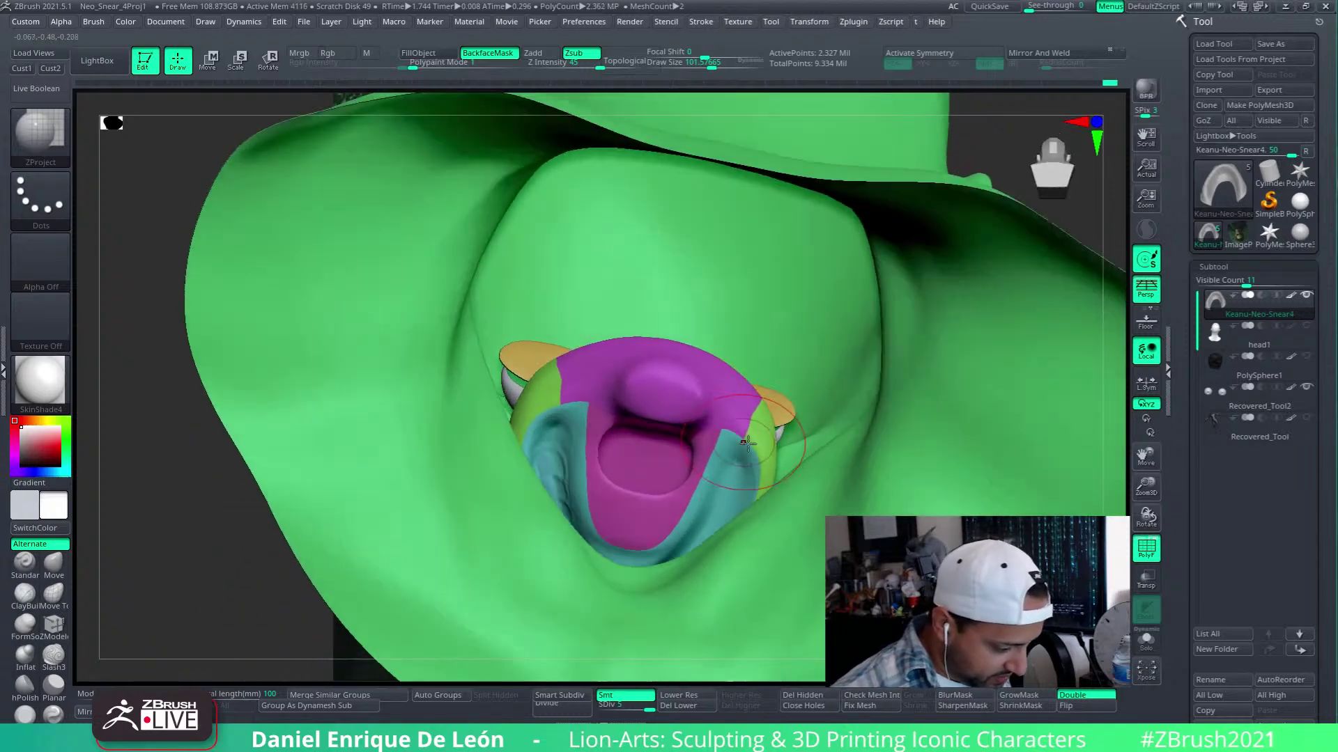
ctrl+shift+click(765, 486)
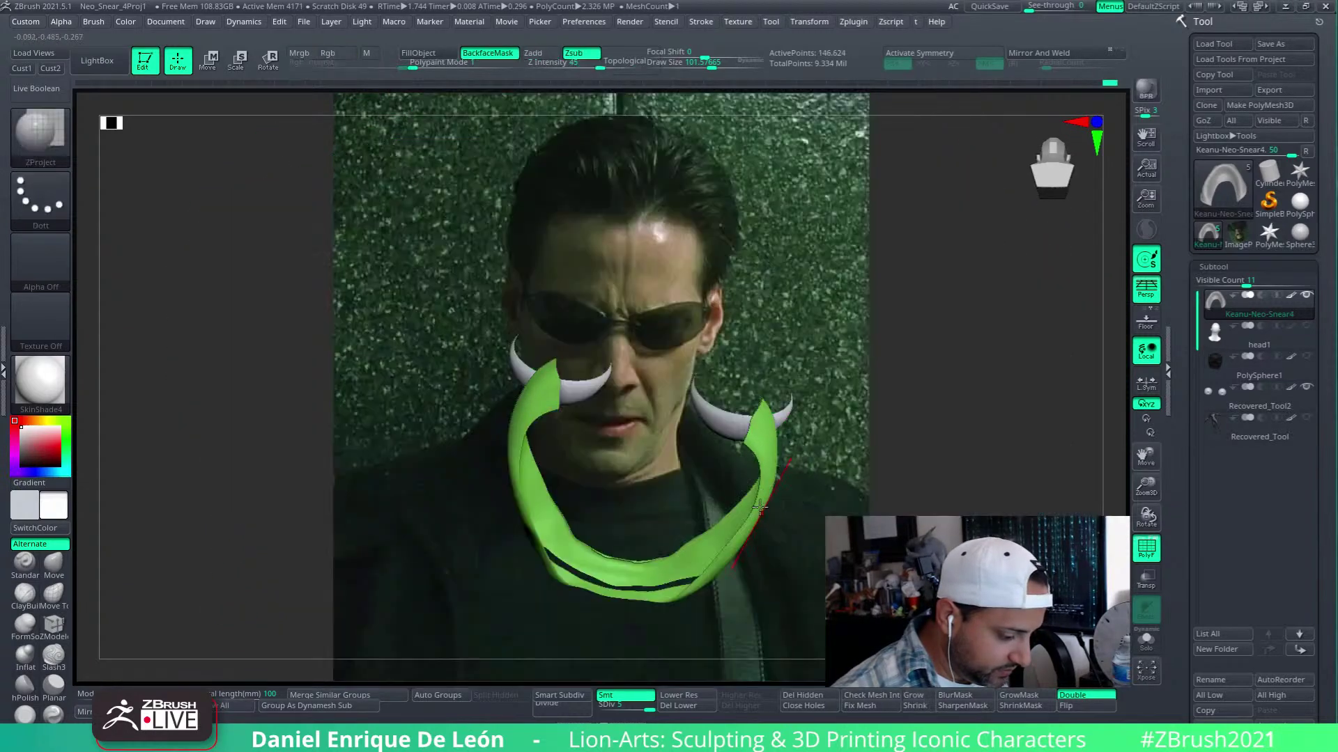
ctrl+shift+click(985, 459)
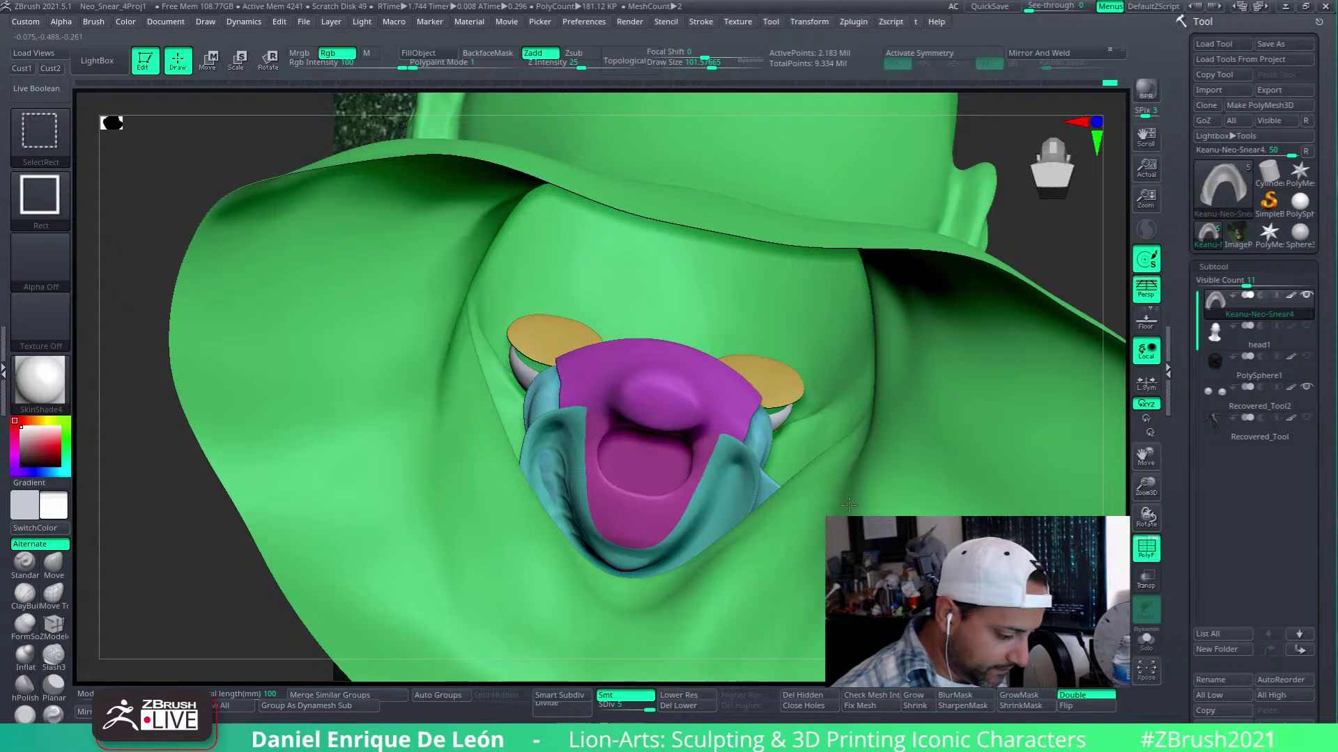
ctrl+shift+click(749, 491)
right_drag(788, 516, 728, 463)
ctrl+shift+click(780, 515)
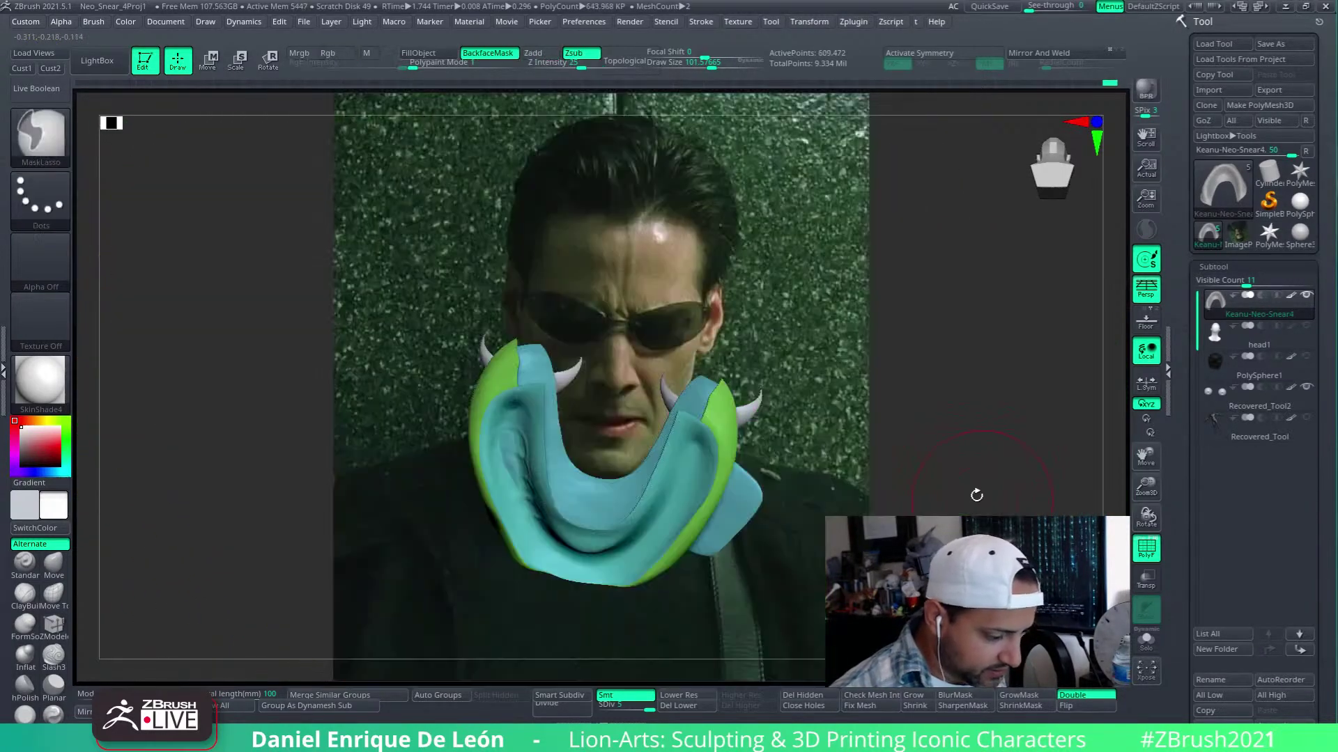
mouse_move(973, 493)
right_down()
mouse_move(856, 463)
mouse_move(864, 443)
mouse_move(821, 497)
mouse_move(851, 579)
mouse_move(938, 503)
mouse_move(952, 410)
mouse_move(829, 512)
right_up()
ctrl+shift+click(740, 480)
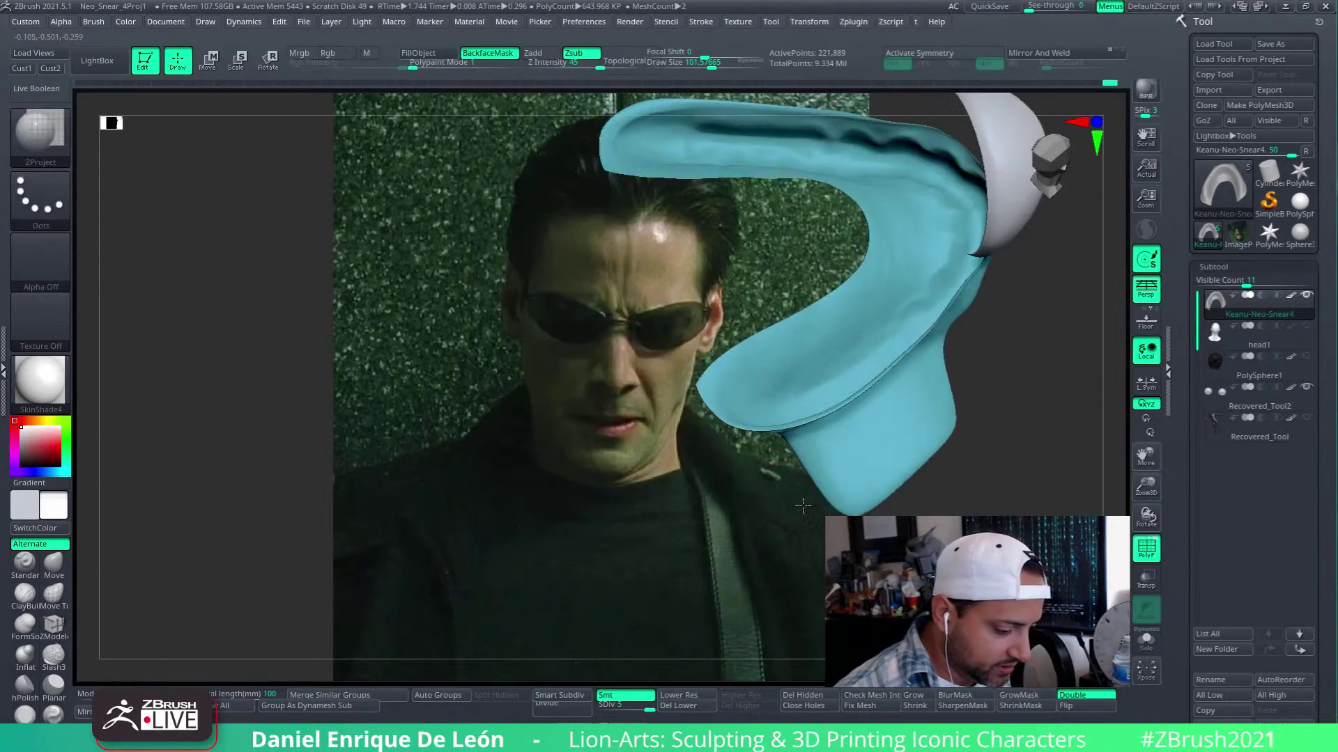
Lower the light-blue piece to subdivision level 2 and smooth down its protruding flap
right_drag(905, 488, 863, 561)
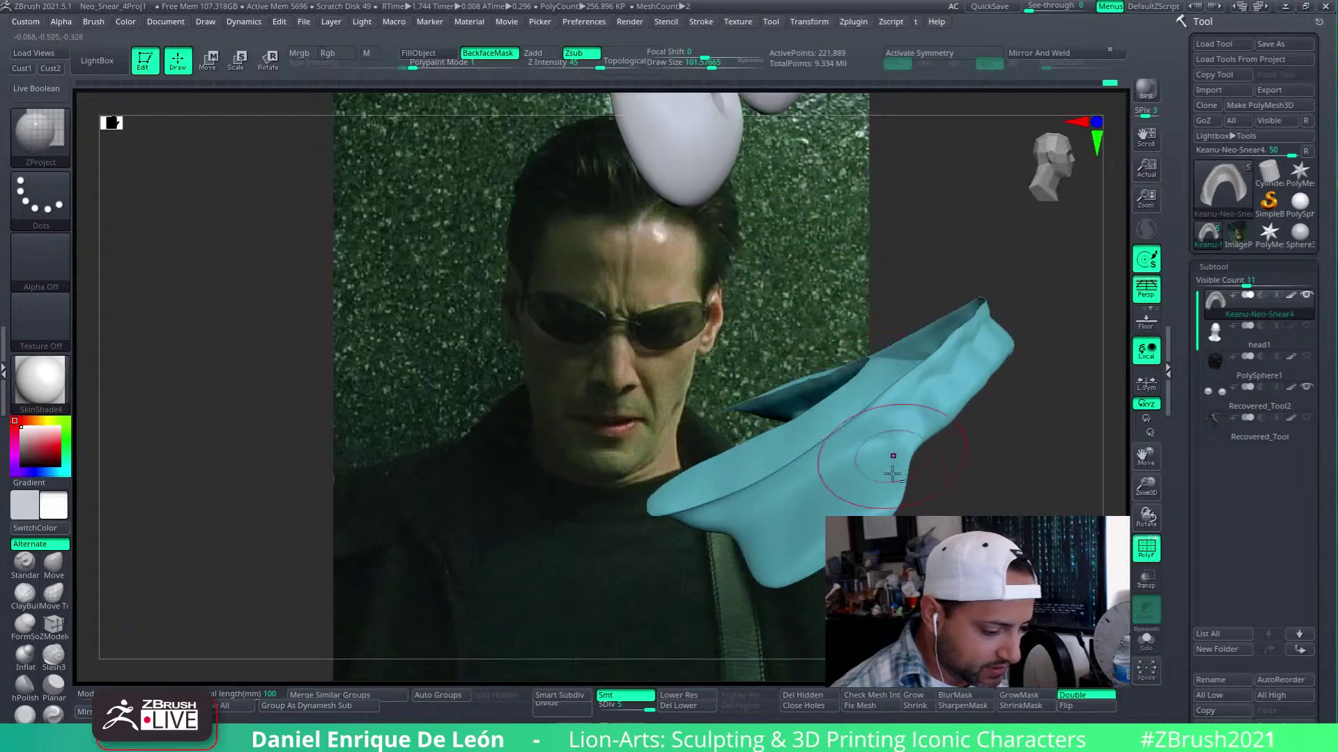
click(613, 705)
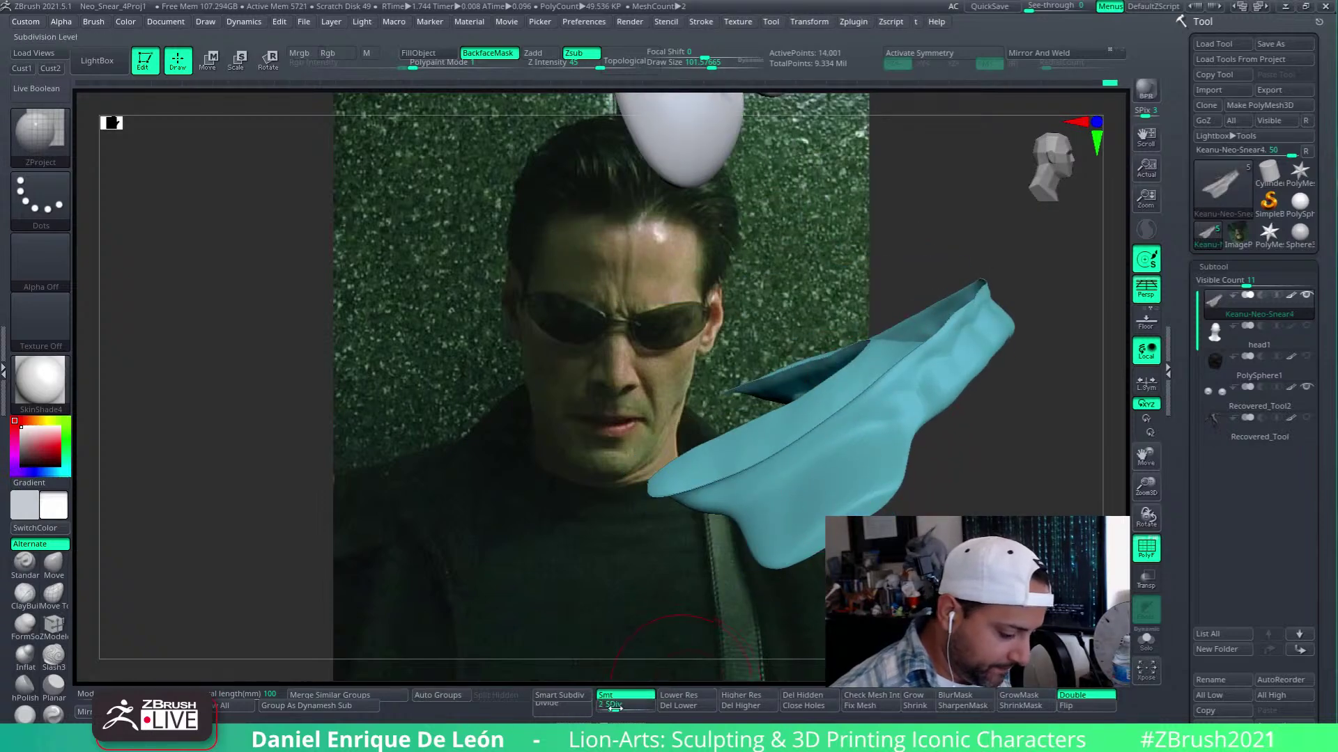
key(shift)
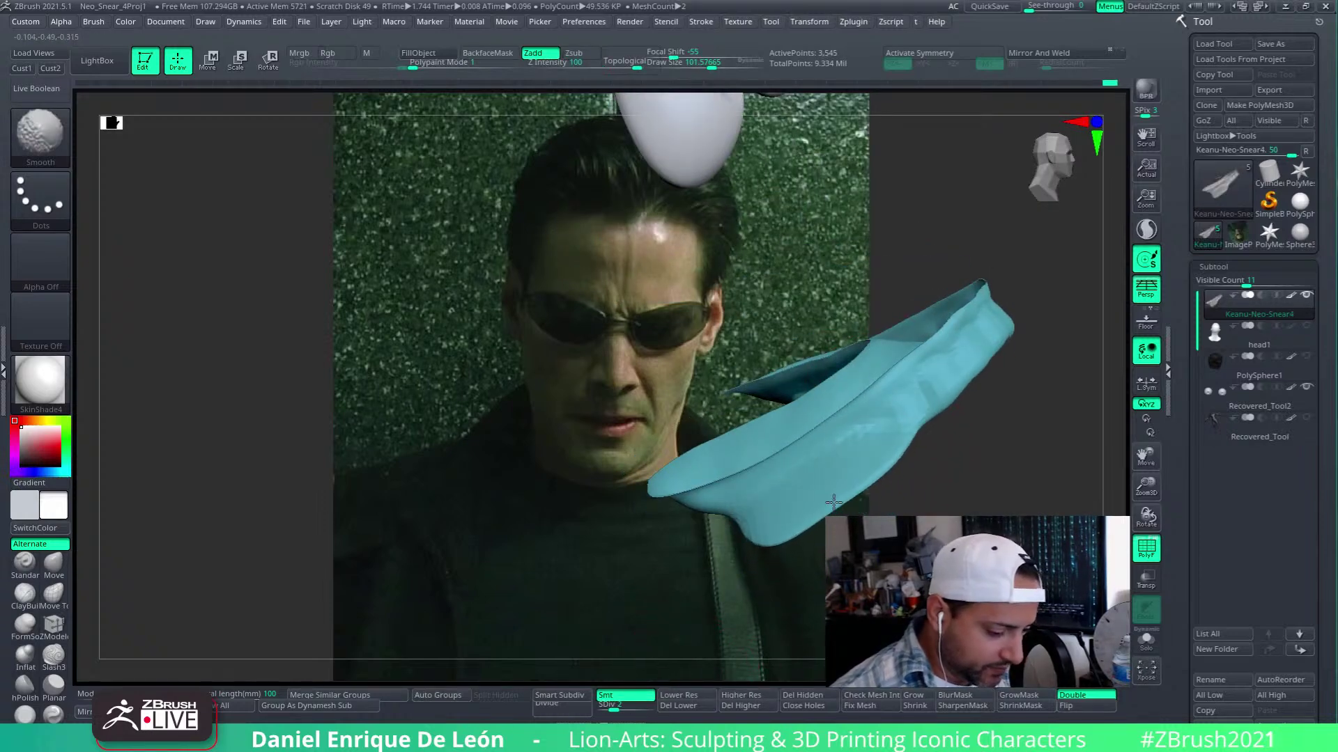
mouse_move(834, 502)
shift+mouse_down()
mouse_move(799, 520)
mouse_move(775, 496)
mouse_move(873, 471)
shift+mouse_up()
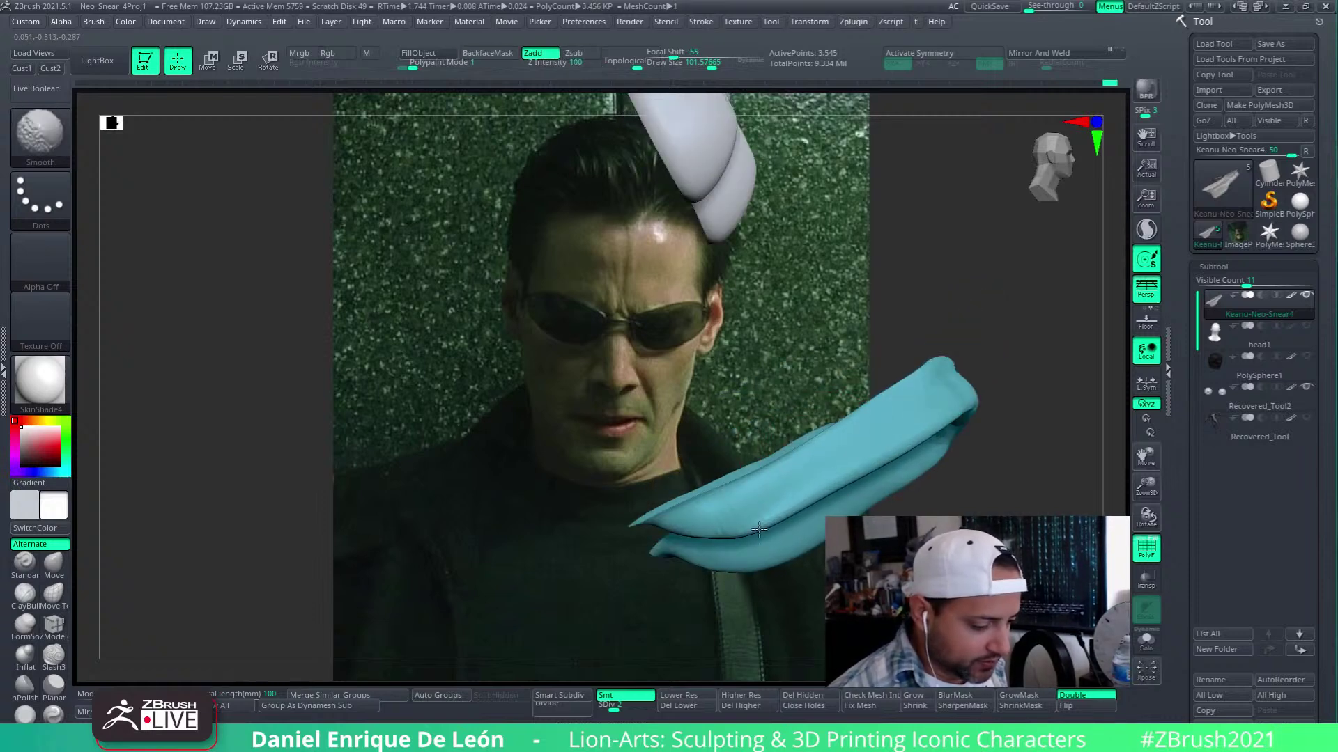
Raise the light-blue jaw piece to subdivision level 5, checking its smoothed flap at the levels between and from several angles
key(ctrl+d)
key(ctrl+d)
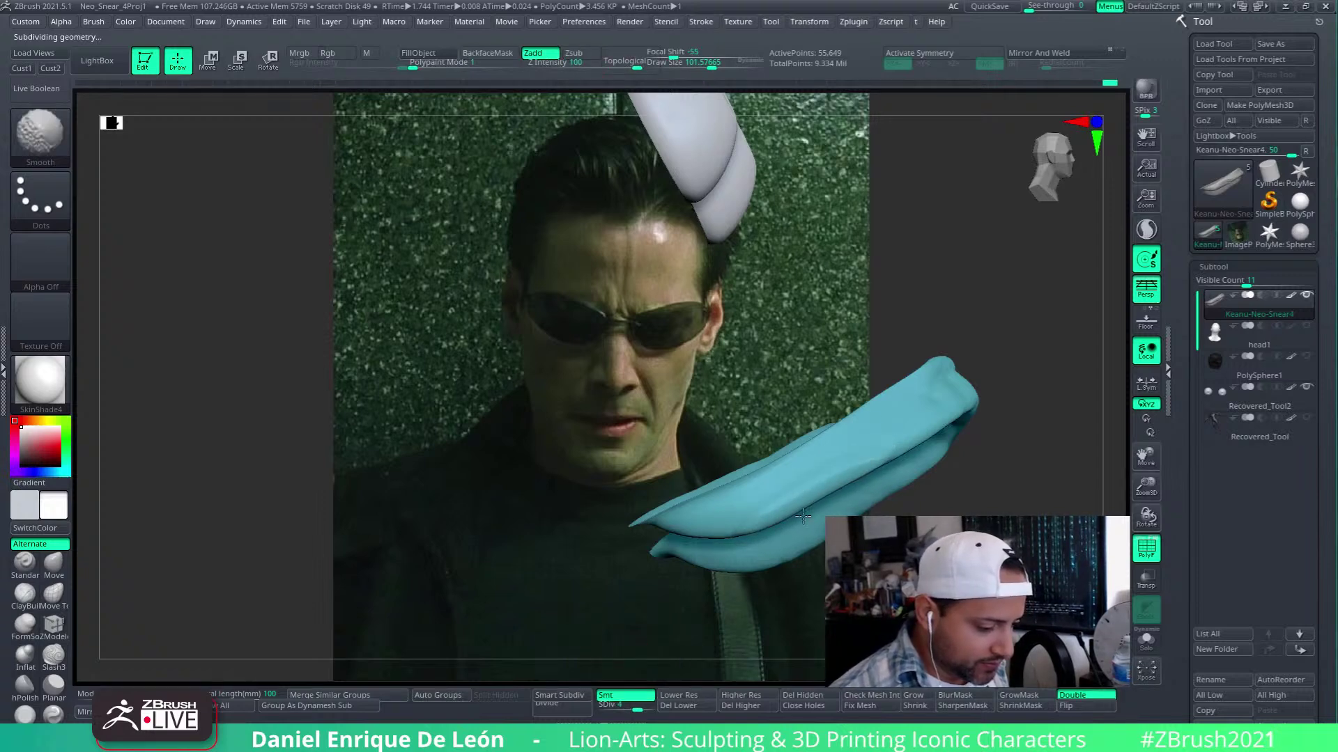
key(shift+d)
key(shift+d)
key(shift+d)
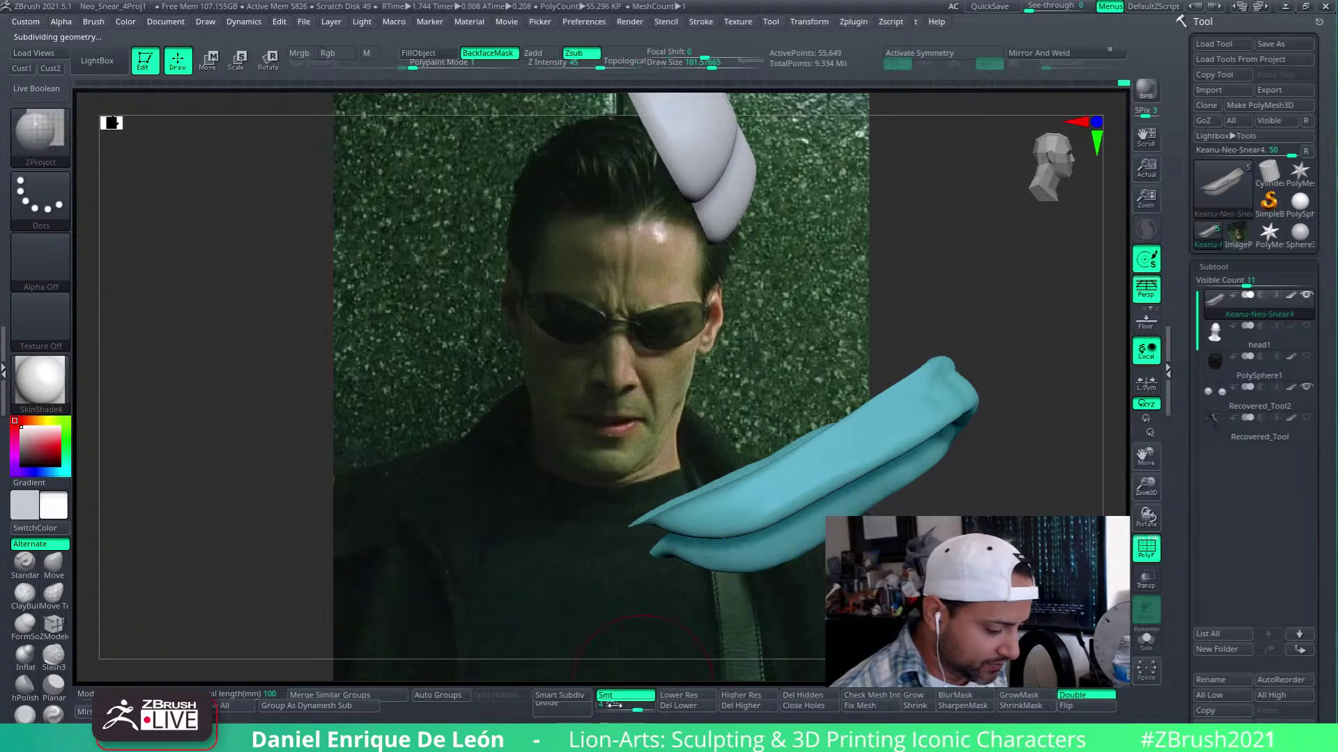
right_drag(829, 485, 829, 533)
click(634, 710)
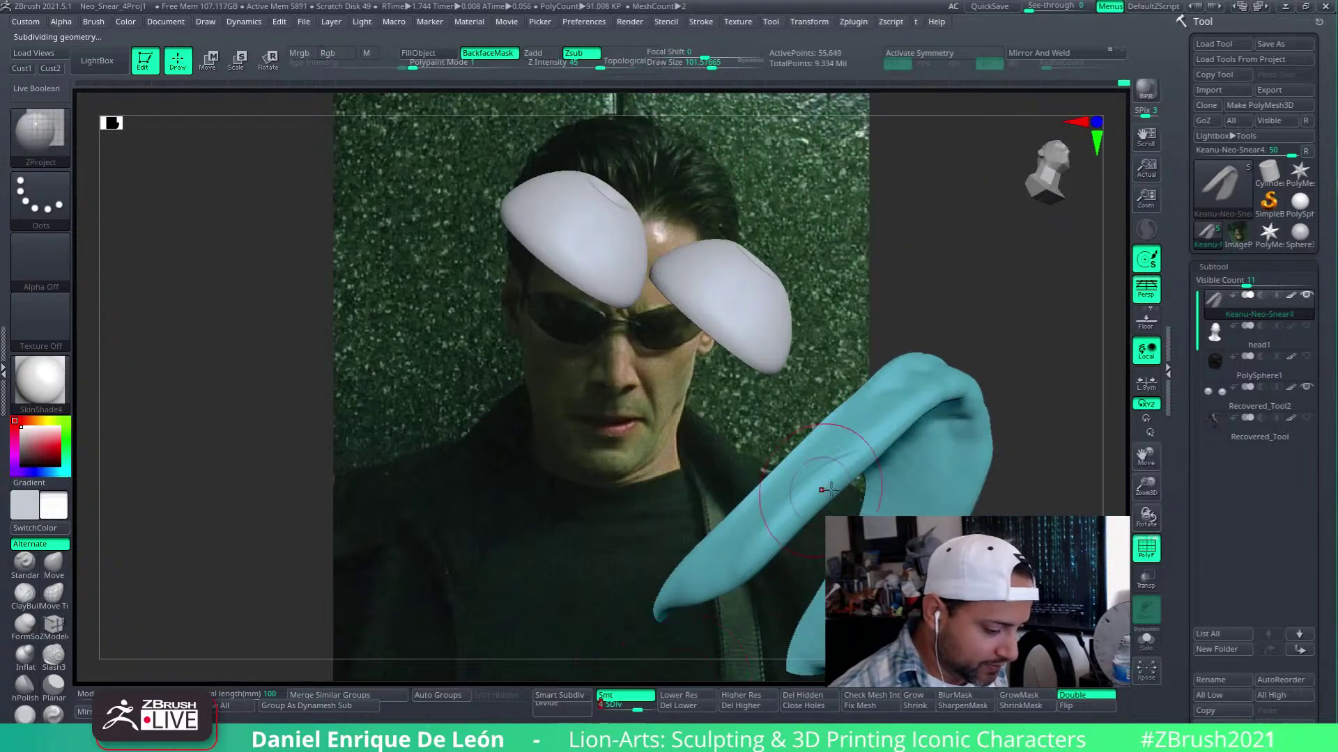
right_drag(824, 487, 864, 502)
key(ctrl+d)
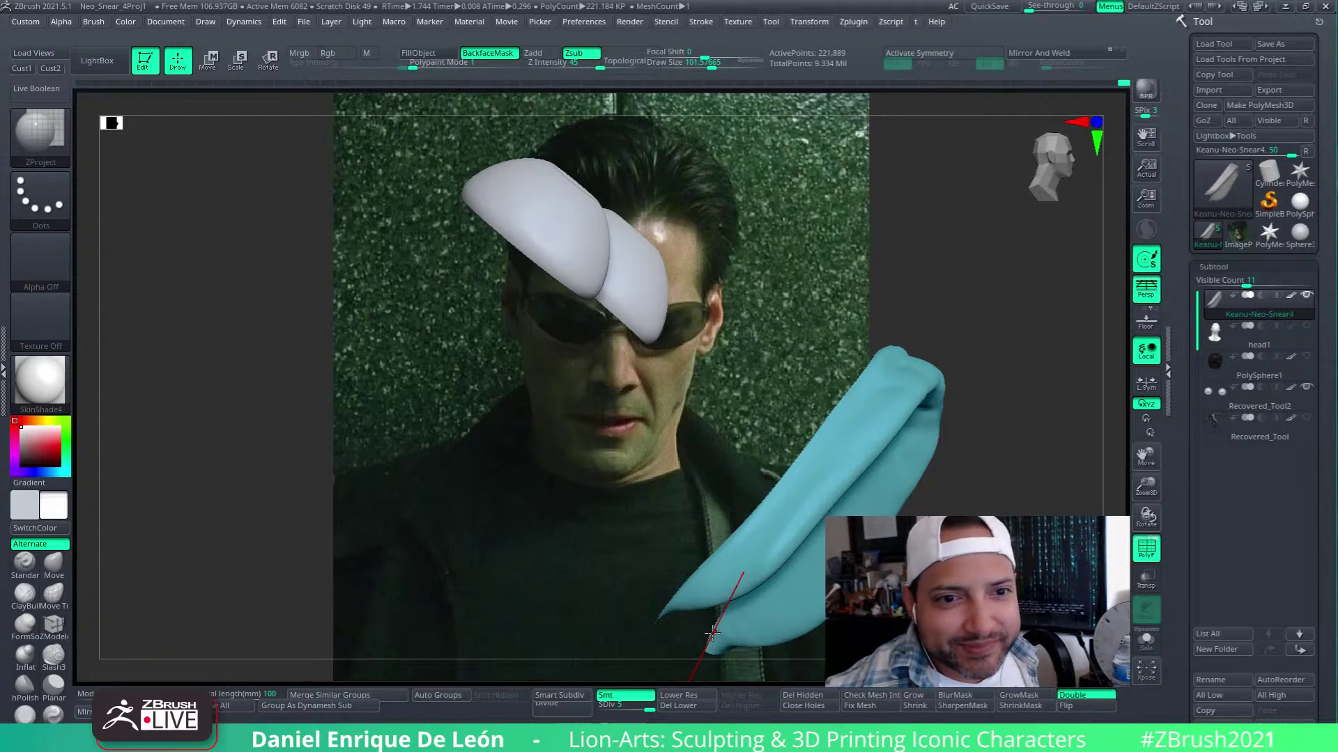
Unhide the whole head, turn off the polygroup display, and frame the face and neck from the front
mouse_move(867, 474)
right_down()
mouse_move(812, 460)
mouse_move(739, 488)
mouse_move(963, 485)
mouse_move(906, 418)
mouse_move(866, 322)
mouse_move(782, 389)
mouse_move(847, 401)
mouse_move(787, 390)
right_up()
ctrl+shift+click(953, 515)
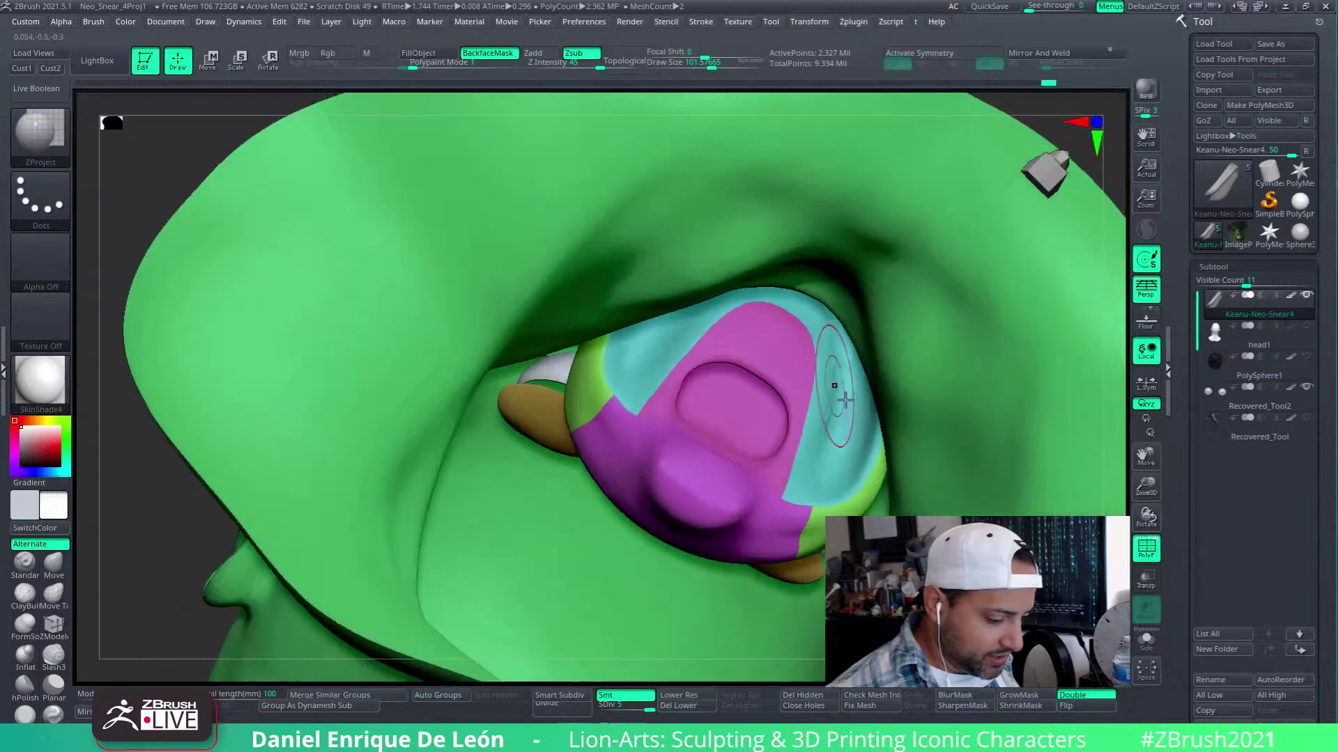
mouse_move(839, 433)
shift+mouse_down()
mouse_move(852, 418)
mouse_move(845, 446)
mouse_move(848, 427)
shift+mouse_up()
mouse_move(848, 427)
ctrl+right_down()
mouse_move(914, 339)
mouse_move(921, 387)
mouse_move(824, 353)
mouse_move(833, 463)
ctrl+right_up()
click(1147, 549)
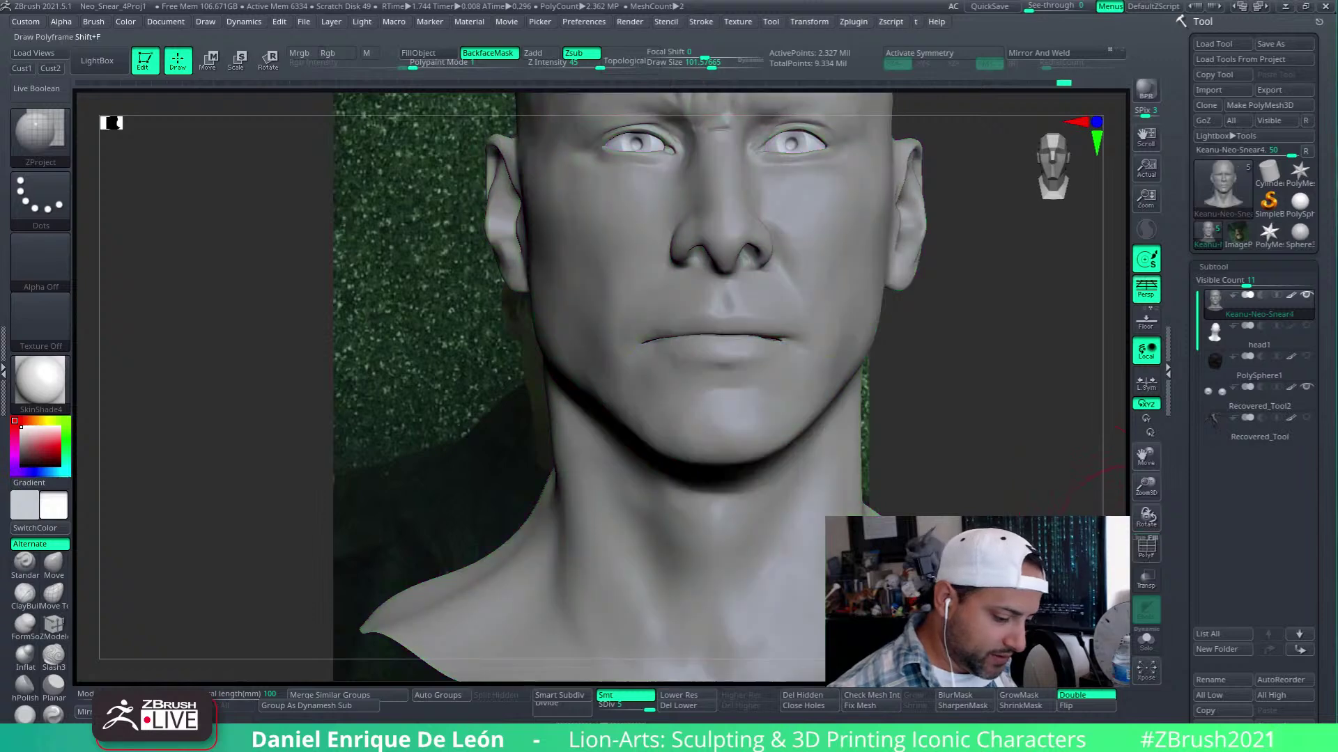
ctrl+right_drag(989, 474, 863, 456)
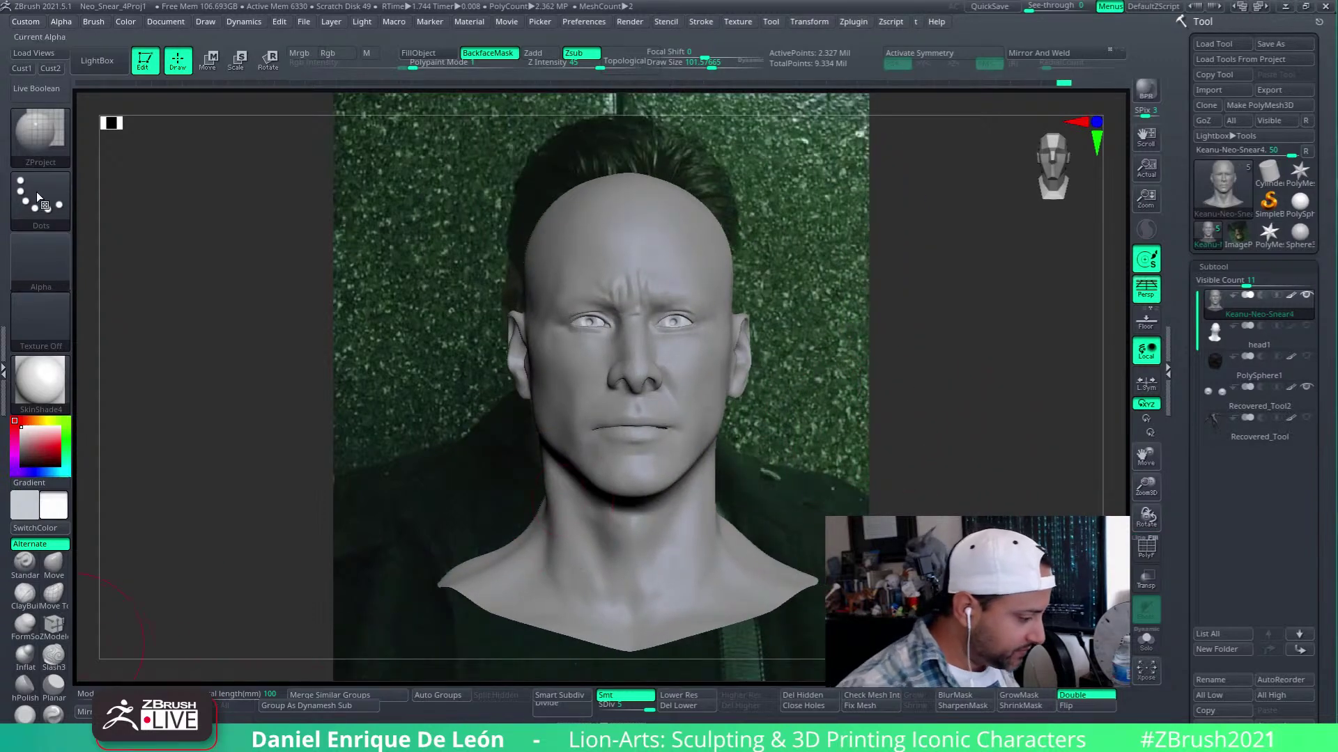
Compare the head with the reference photo from the saved custom view 1, fading the model's opacity and restoring it to 100
click(23, 68)
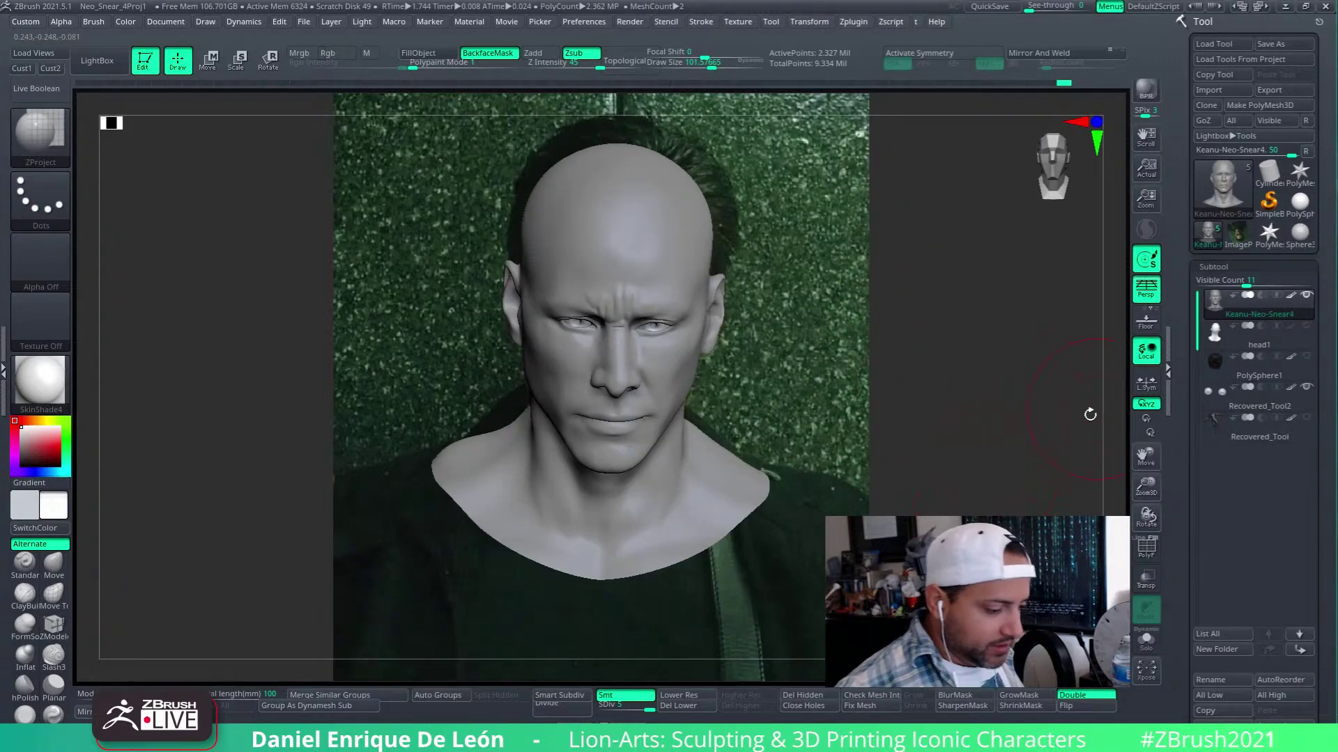
click(143, 694)
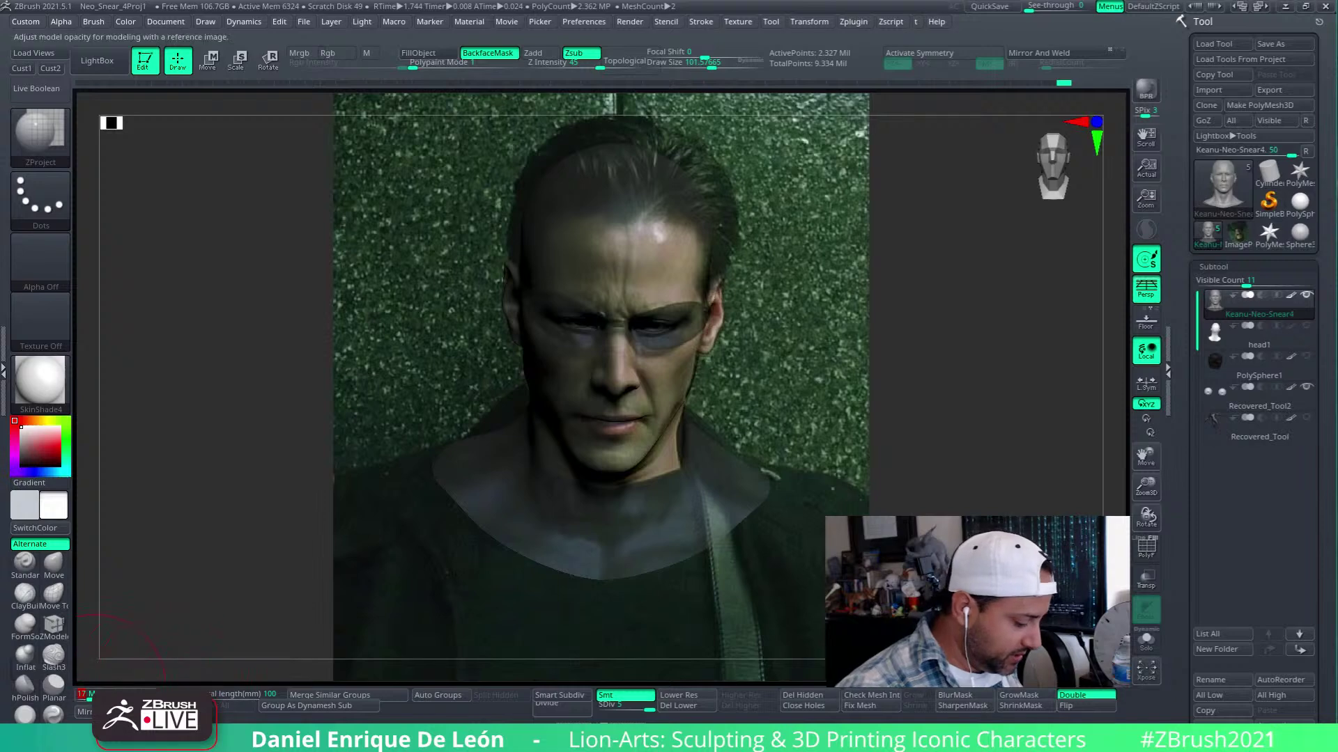
drag(105, 694, 379, 651)
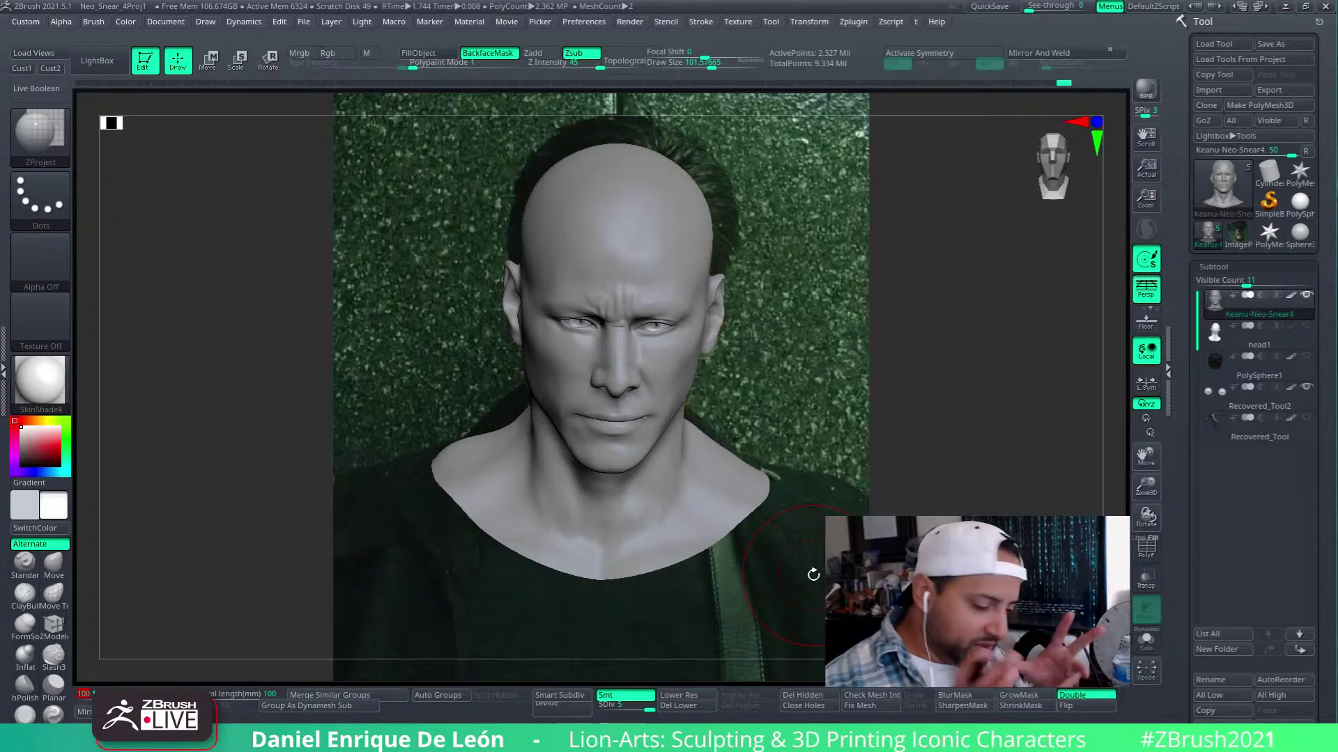
mouse_move(947, 433)
mouse_down()
mouse_move(976, 427)
mouse_move(988, 450)
mouse_up()
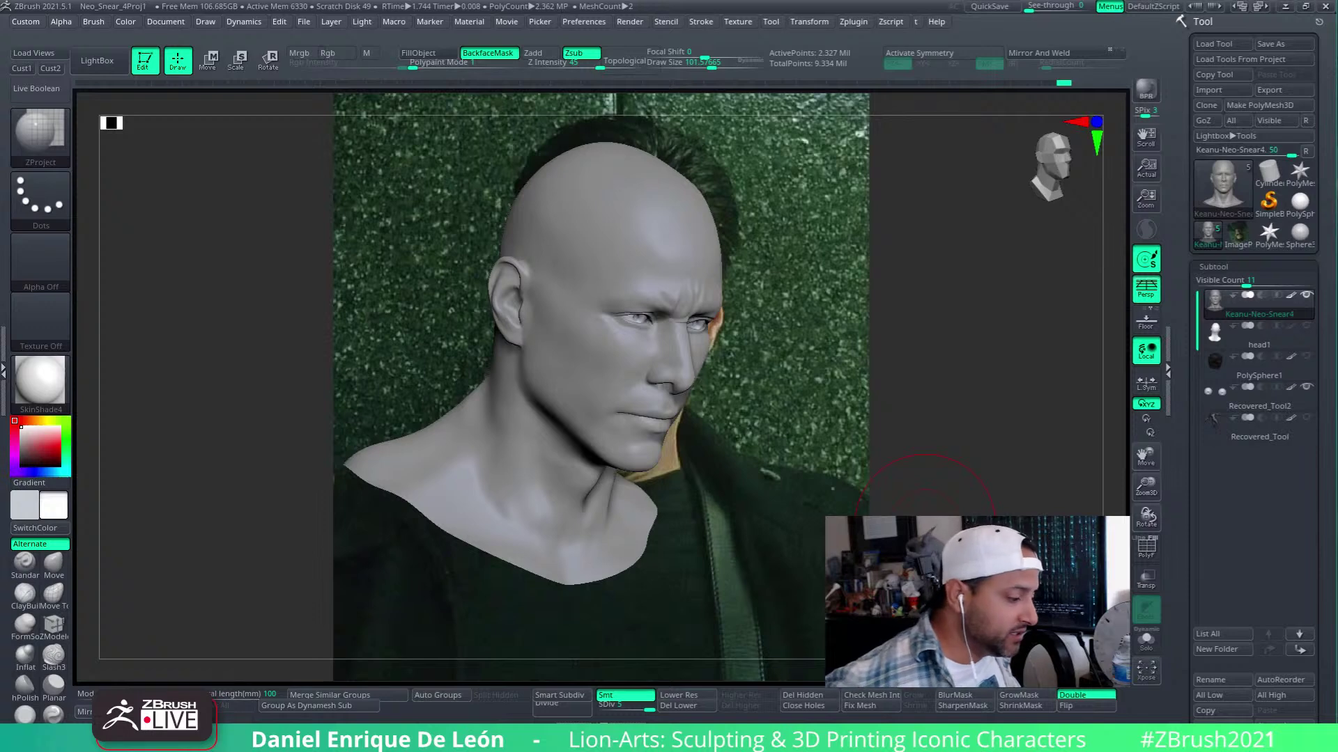
mouse_move(973, 388)
mouse_down()
mouse_move(953, 391)
mouse_move(980, 390)
mouse_move(992, 443)
mouse_move(964, 418)
mouse_move(991, 421)
mouse_move(971, 438)
mouse_up()
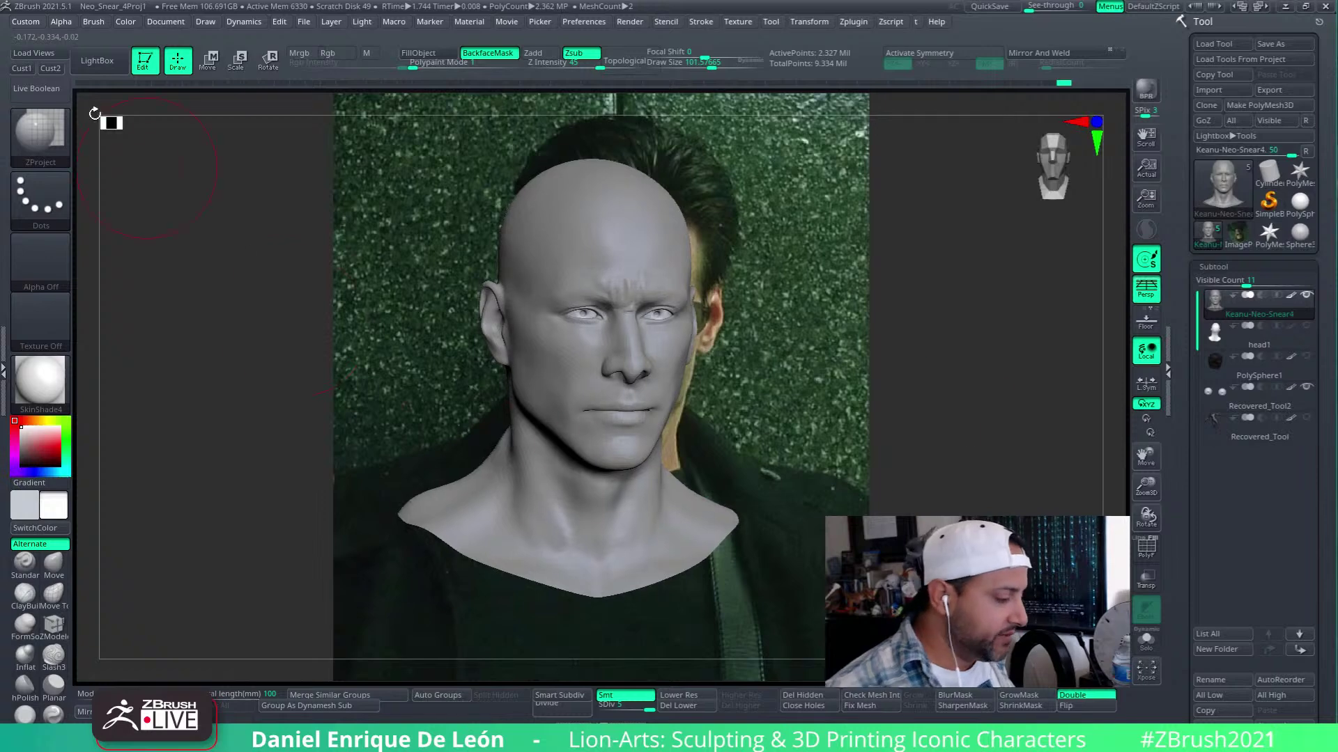
click(23, 68)
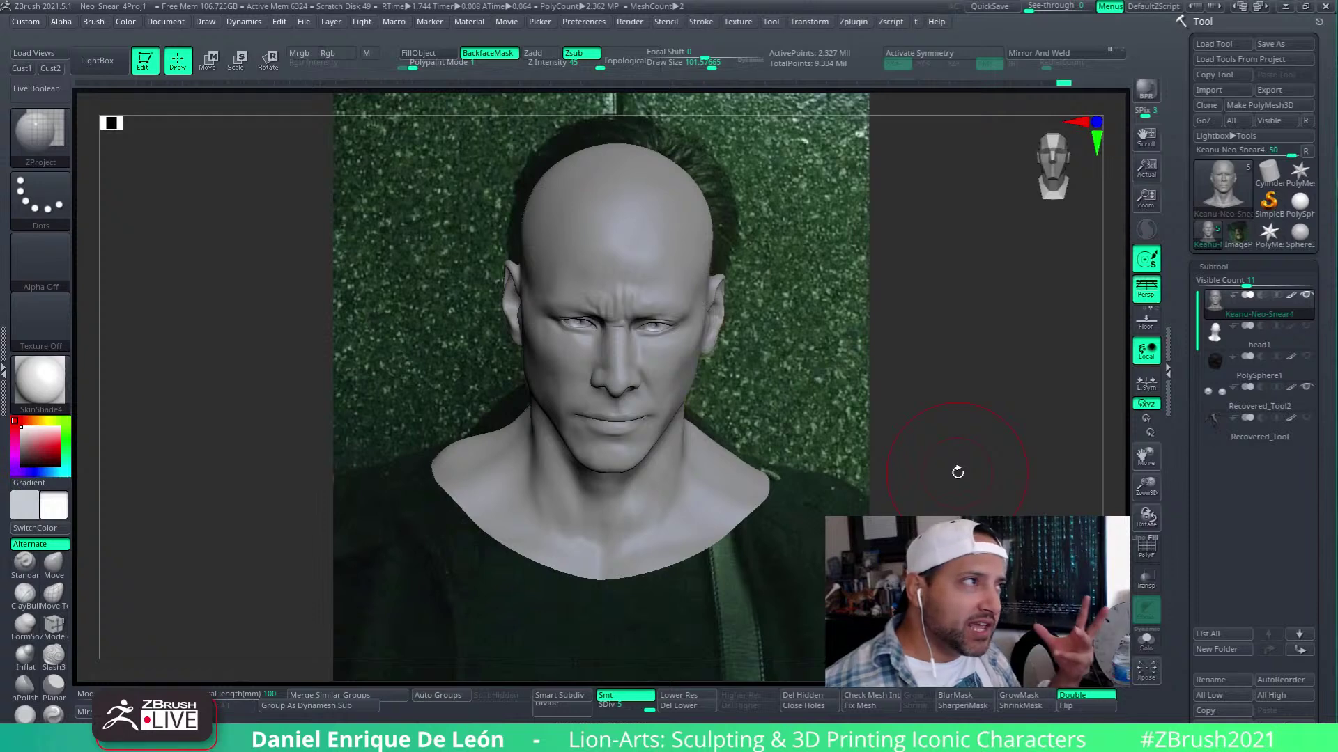
Isolate the head1 subtool and display its polyframe
click(1259, 337)
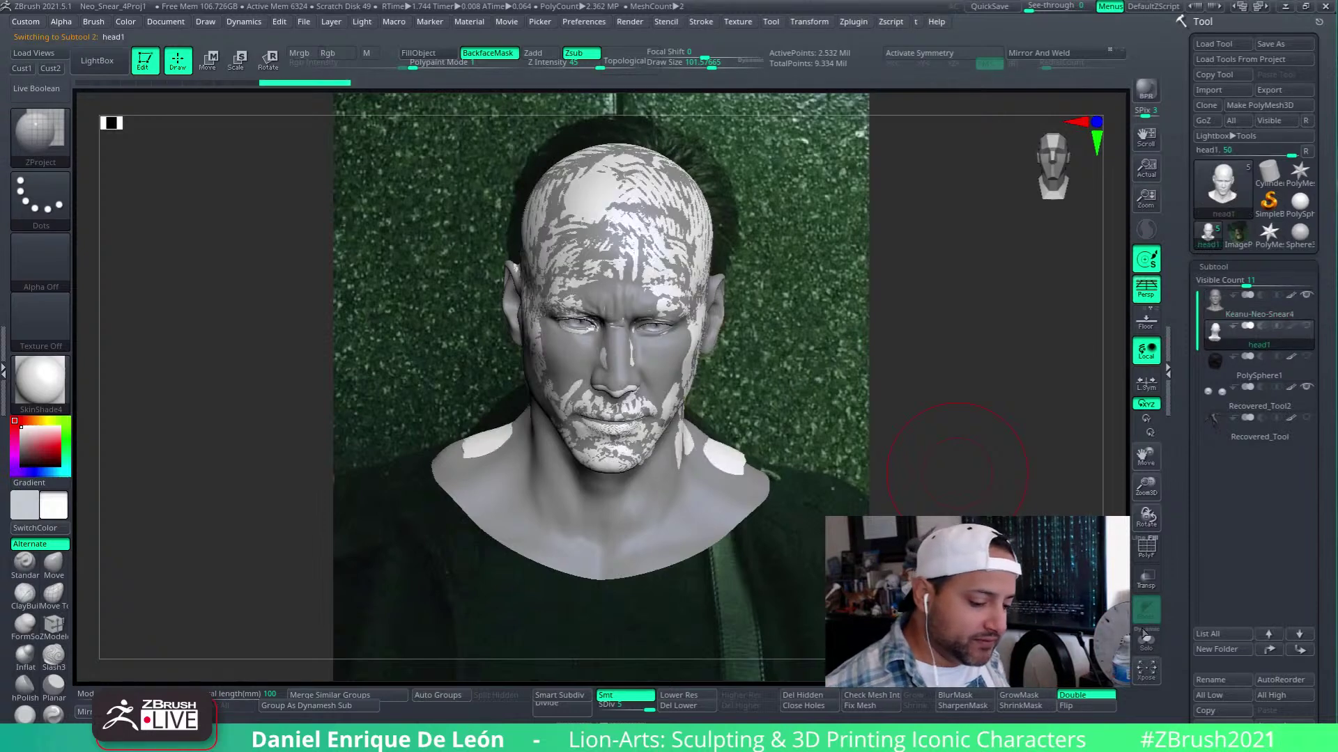
click(1146, 640)
drag(985, 500, 1038, 555)
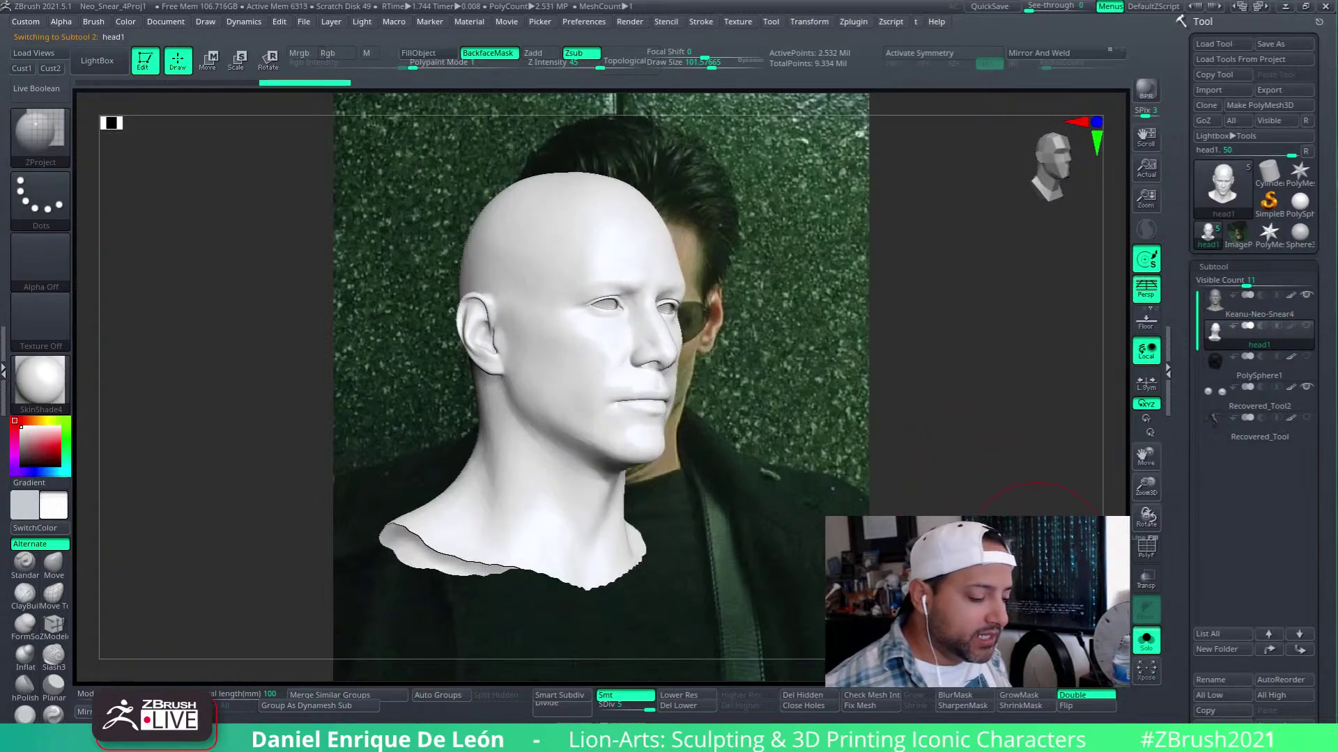
click(1146, 548)
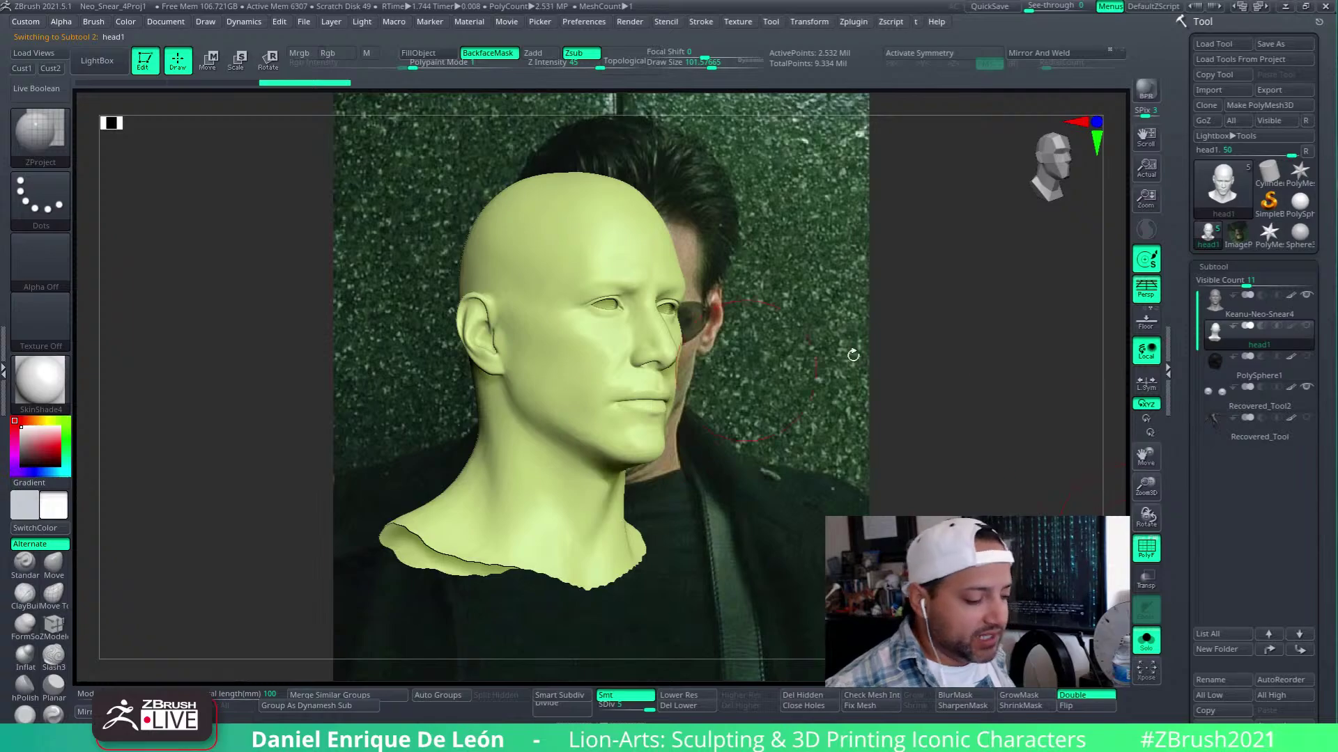
Examine head1's wireframe topology around the mouth, eyes, forehead, ear and back of the head
ctrl+right_drag(593, 362, 670, 585)
right_drag(644, 523, 693, 481)
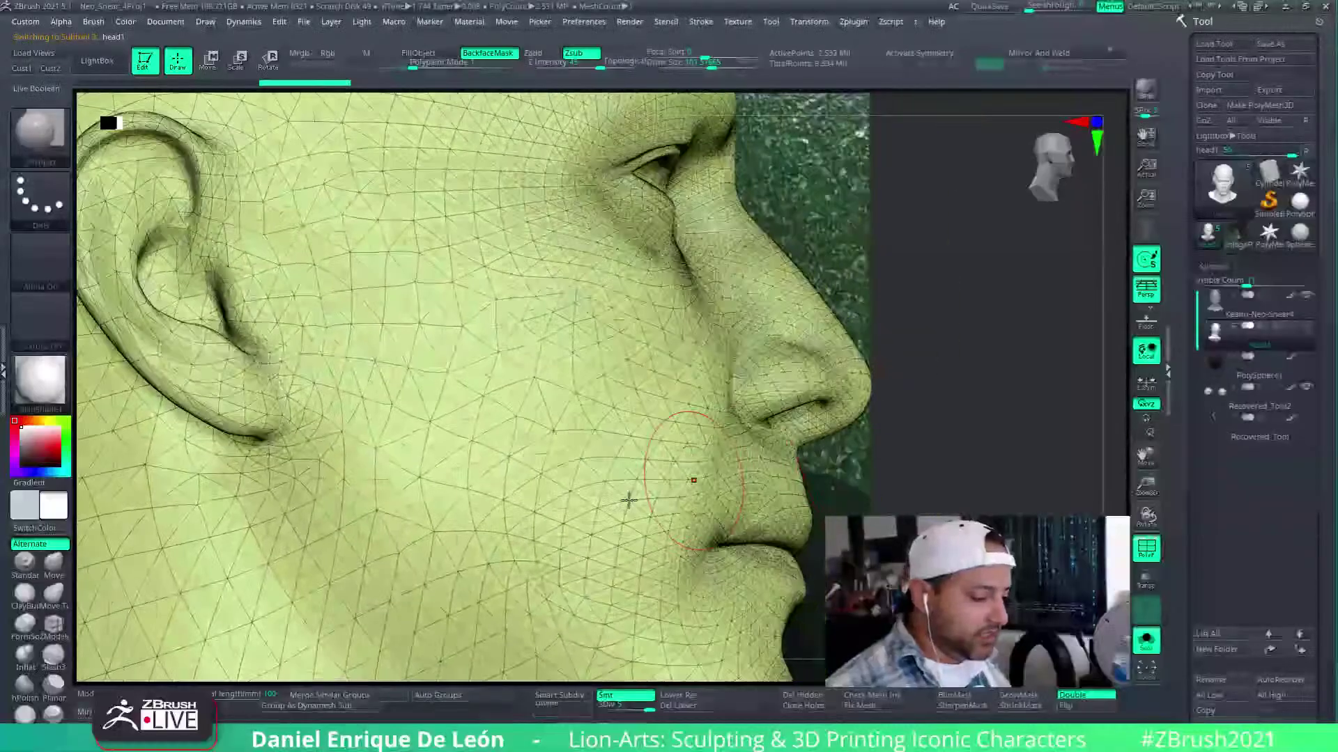
ctrl+right_drag(617, 543, 543, 509)
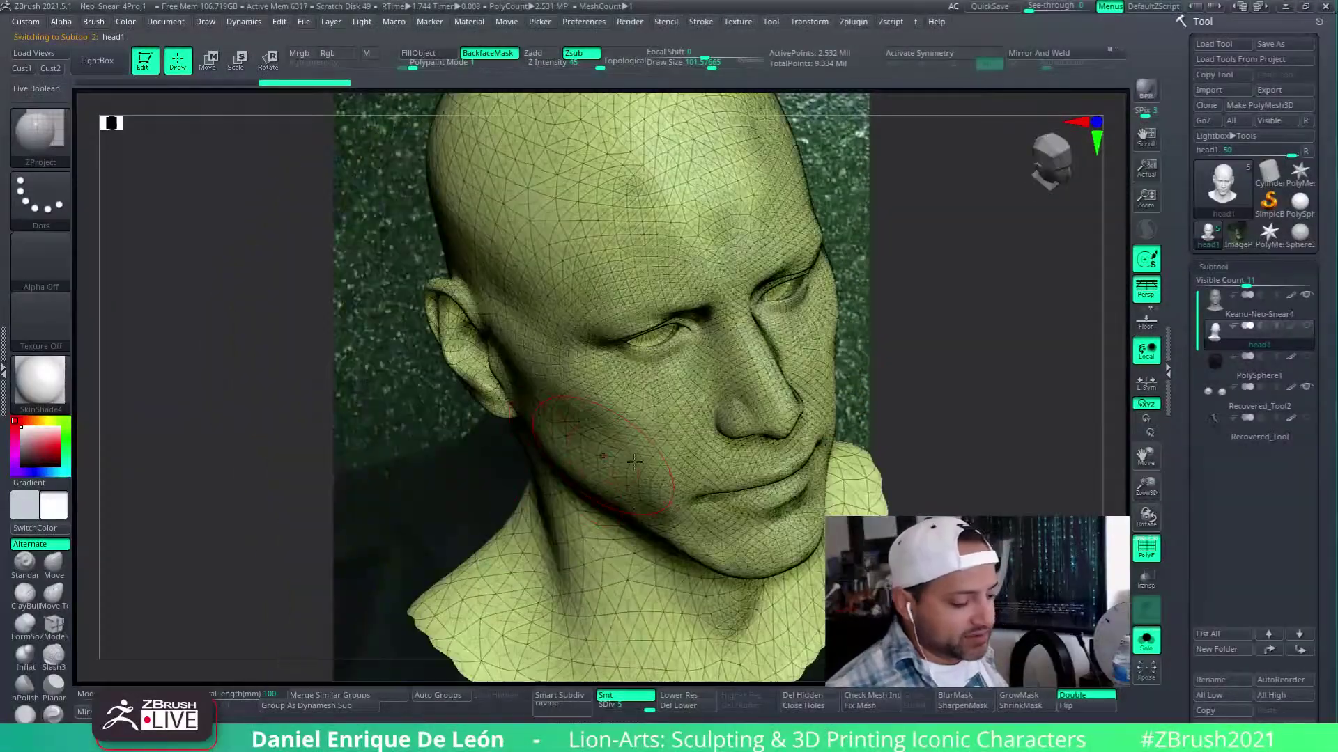
right_drag(764, 446, 718, 428)
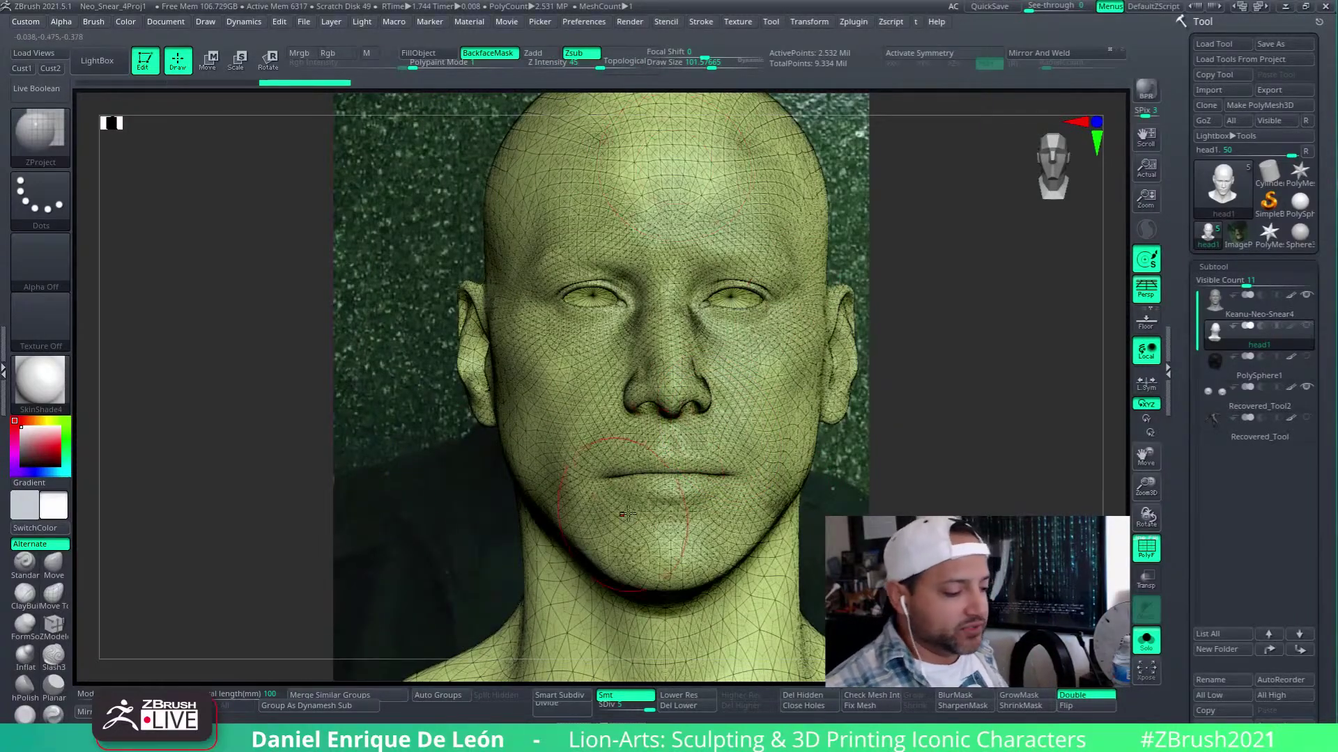
alt+right_drag(665, 206, 648, 263)
ctrl+right_drag(681, 387, 699, 490)
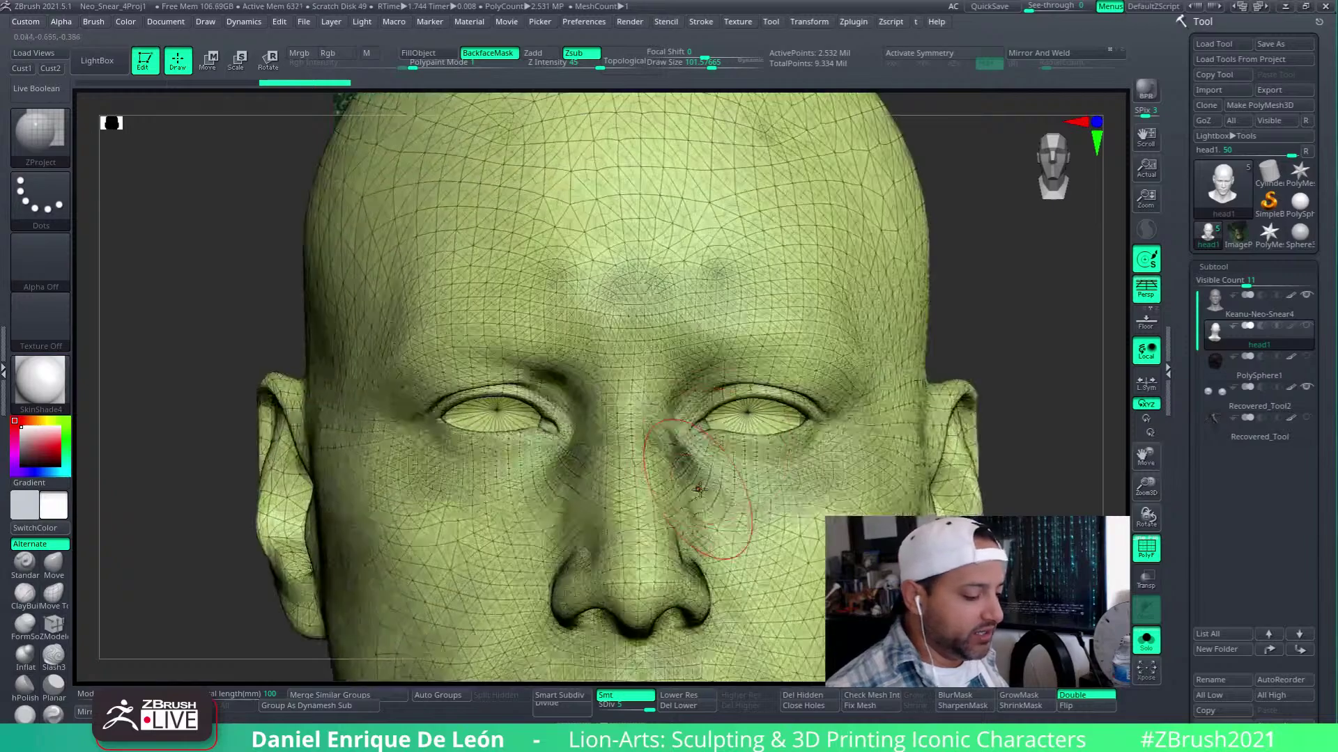
mouse_move(694, 276)
right_down()
mouse_move(703, 344)
mouse_move(774, 306)
mouse_move(822, 314)
right_up()
alt+right_drag(620, 269, 724, 314)
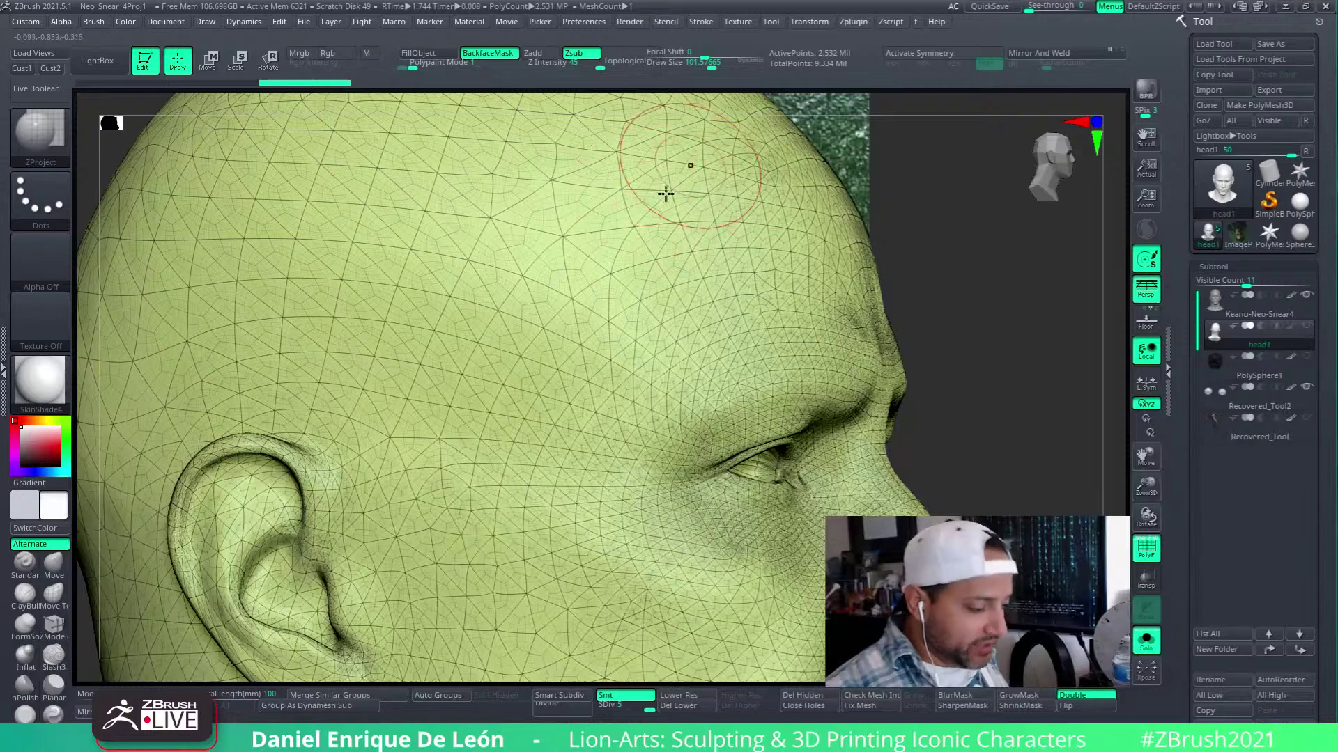
alt+right_drag(658, 274, 744, 291)
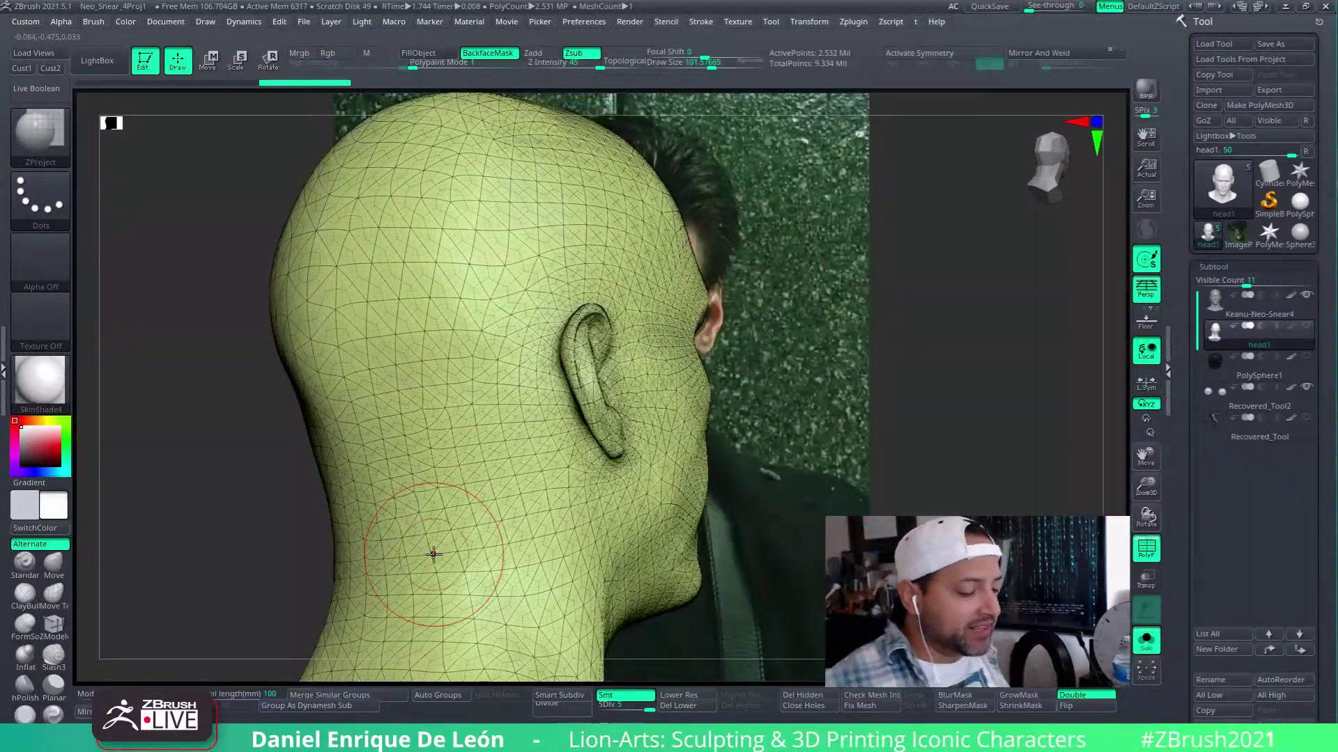
mouse_move(434, 554)
right_down()
mouse_move(789, 485)
mouse_move(725, 460)
mouse_move(774, 452)
right_up()
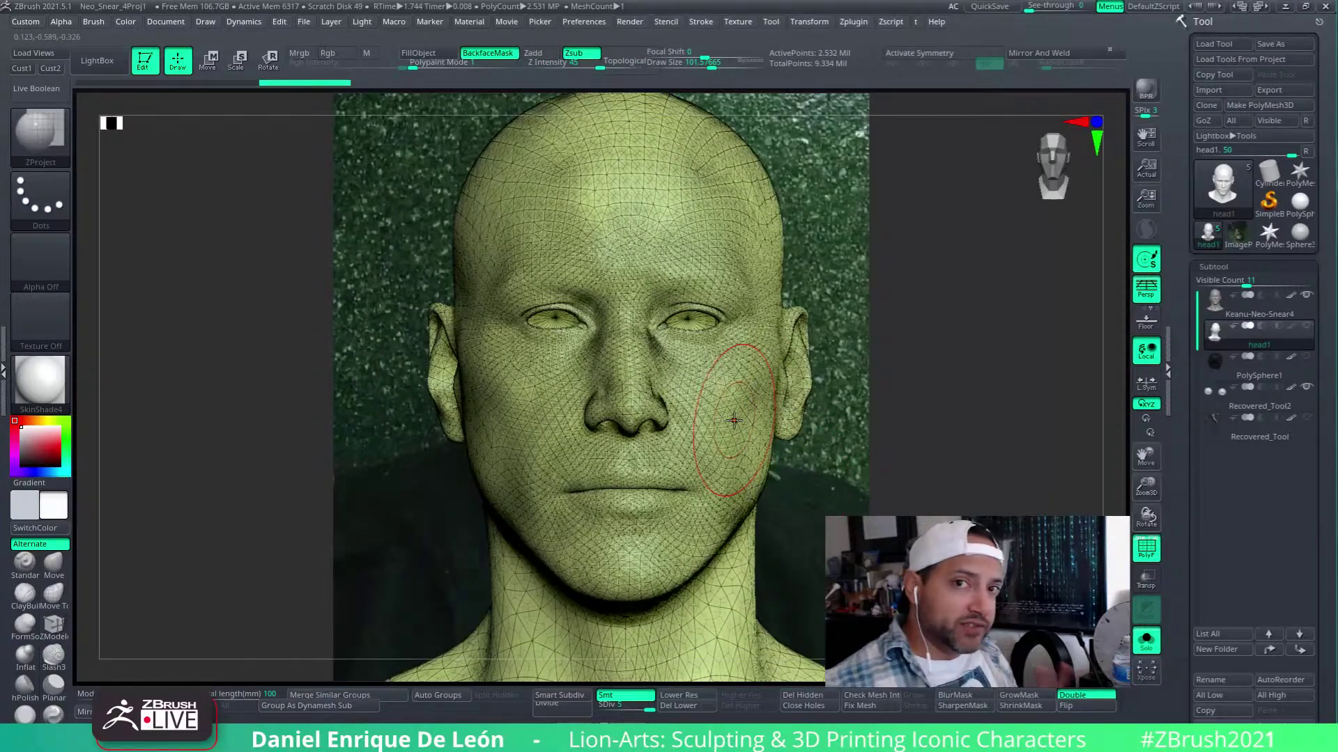
Compare head1 with the overlapping sculpt and view its surface with and without the wireframe
click(1144, 613)
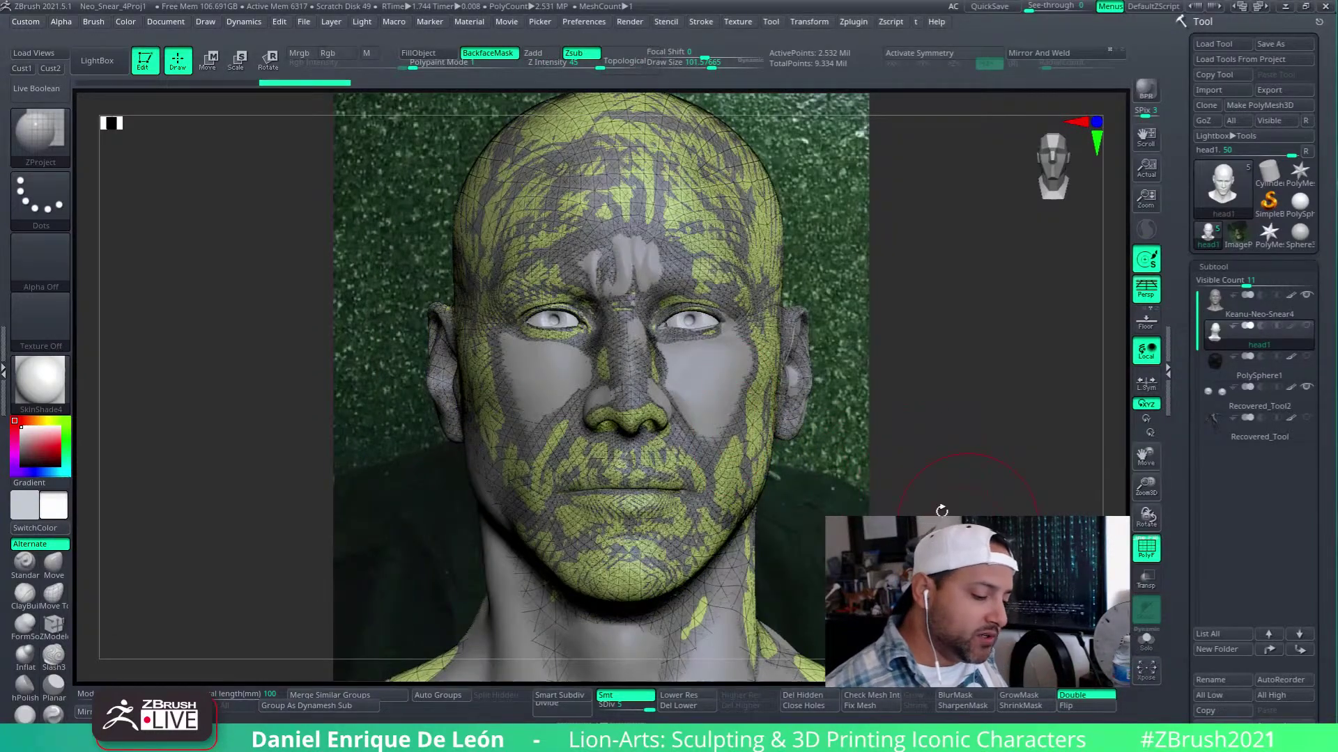
click(1146, 639)
click(1146, 548)
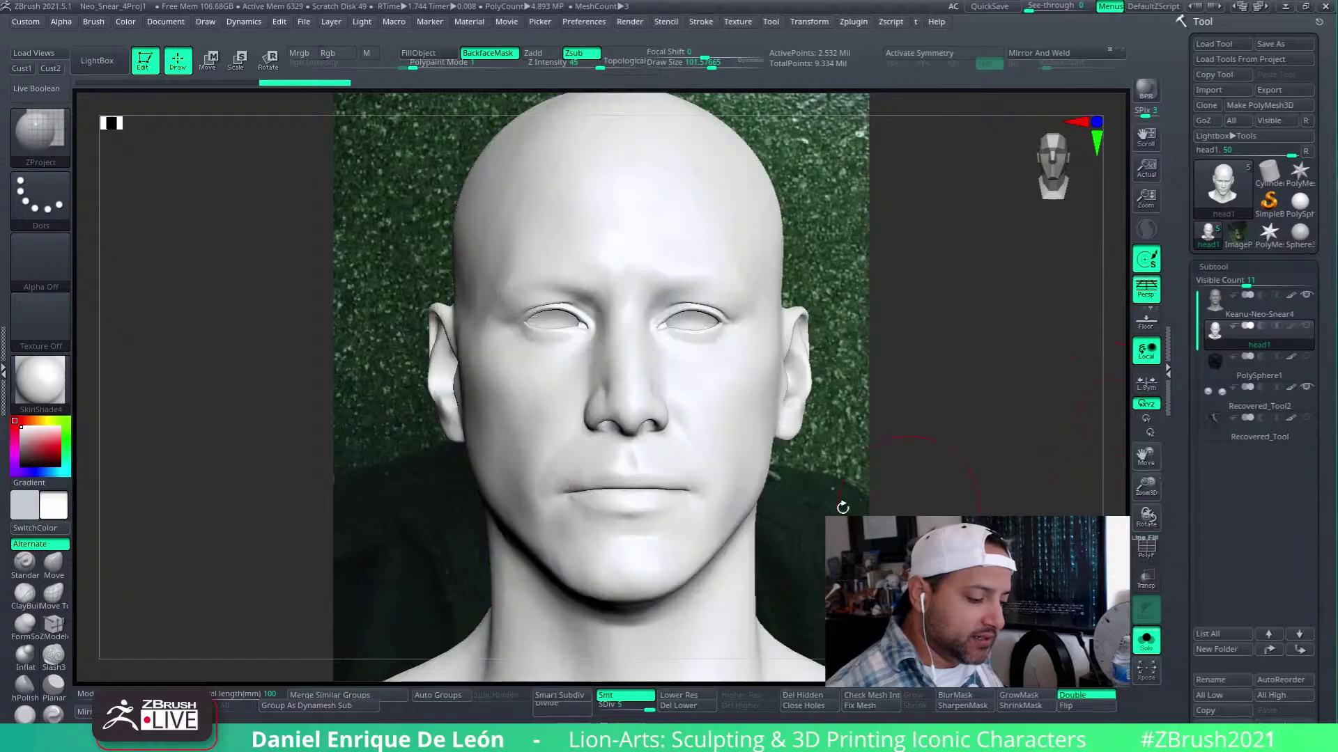
right_drag(842, 507, 969, 512)
click(1145, 548)
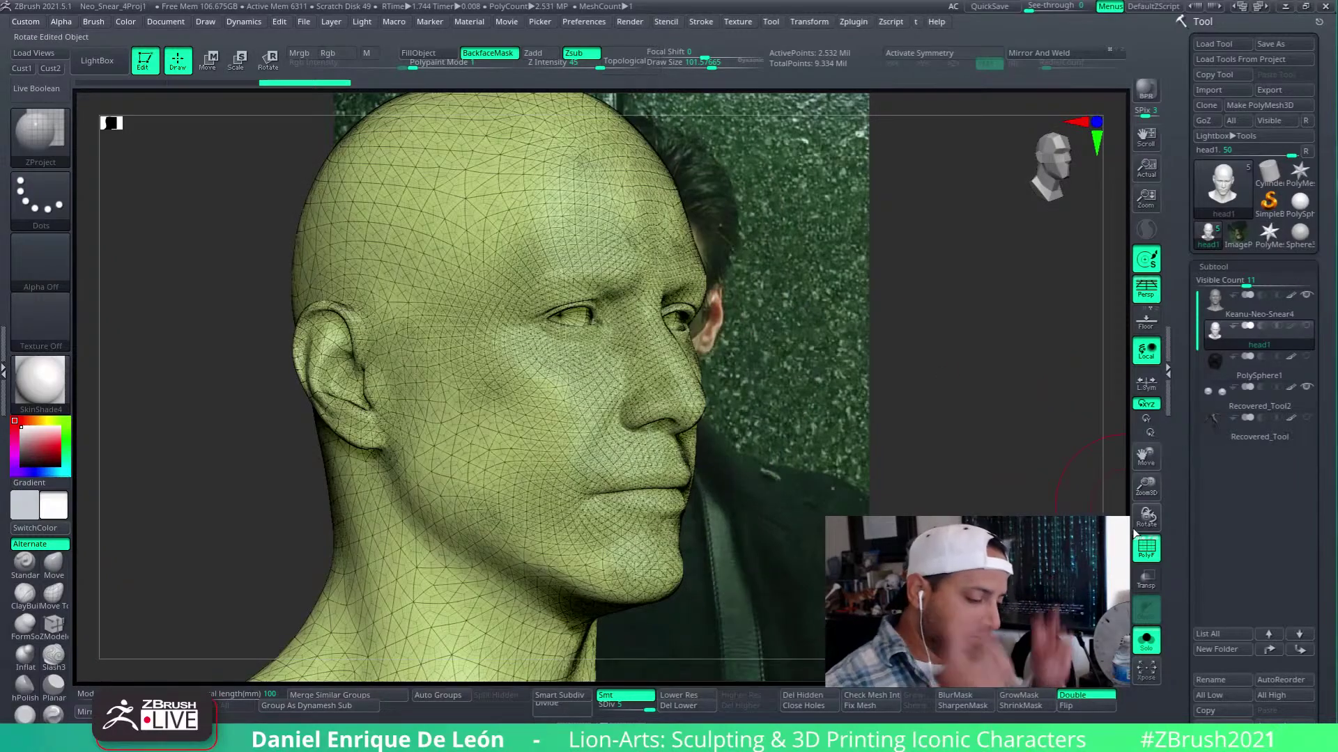
right_drag(822, 397, 732, 427)
alt+right_drag(703, 496, 714, 389)
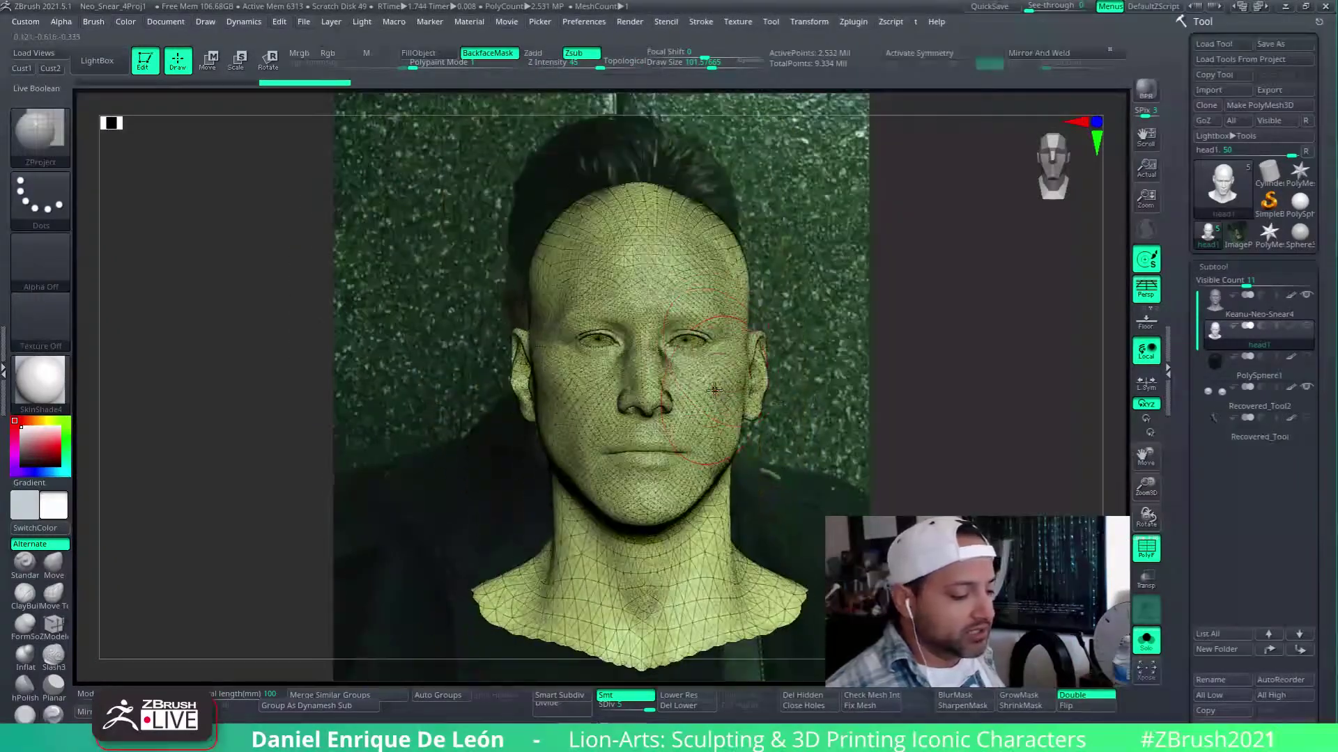
Switch to the Keanu-Neo-Snear4 subtool and examine its edge flow around the eyes, nose and cheeks
click(1211, 316)
ctrl+right_drag(702, 435, 872, 488)
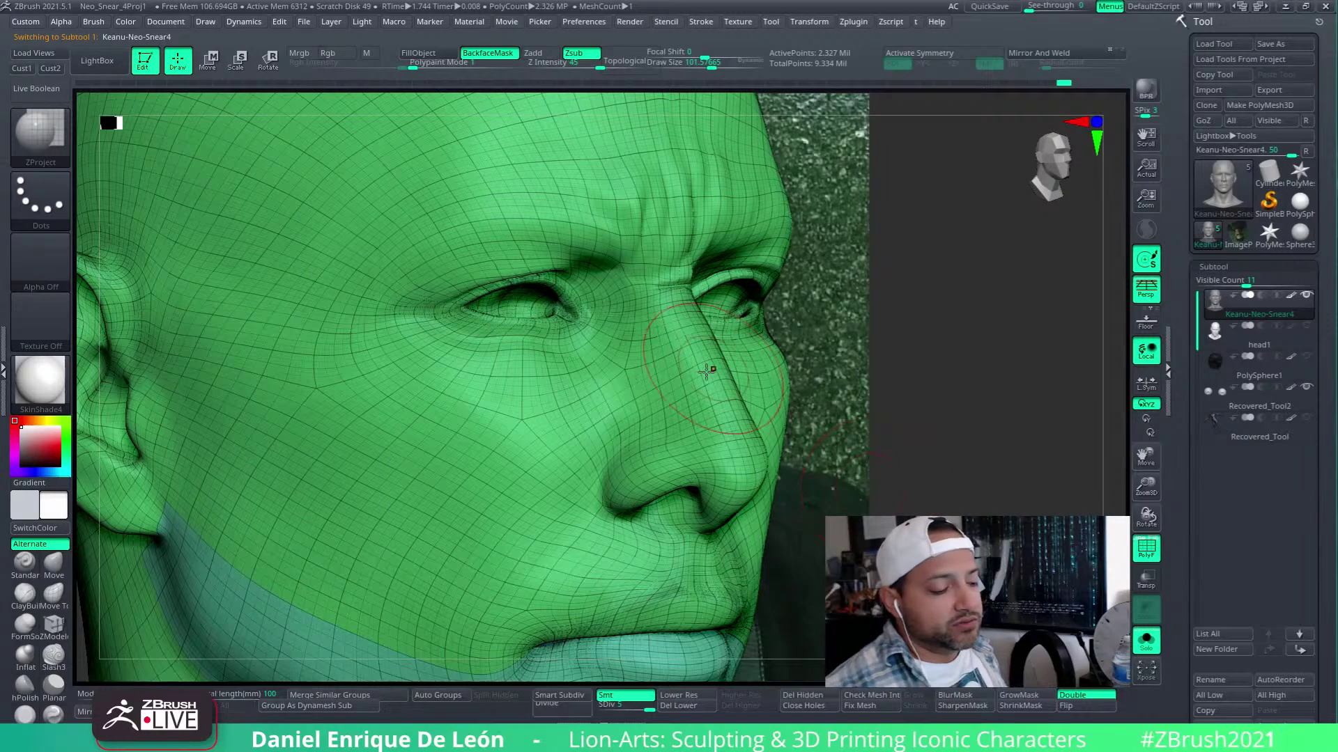
right_drag(711, 370, 811, 386)
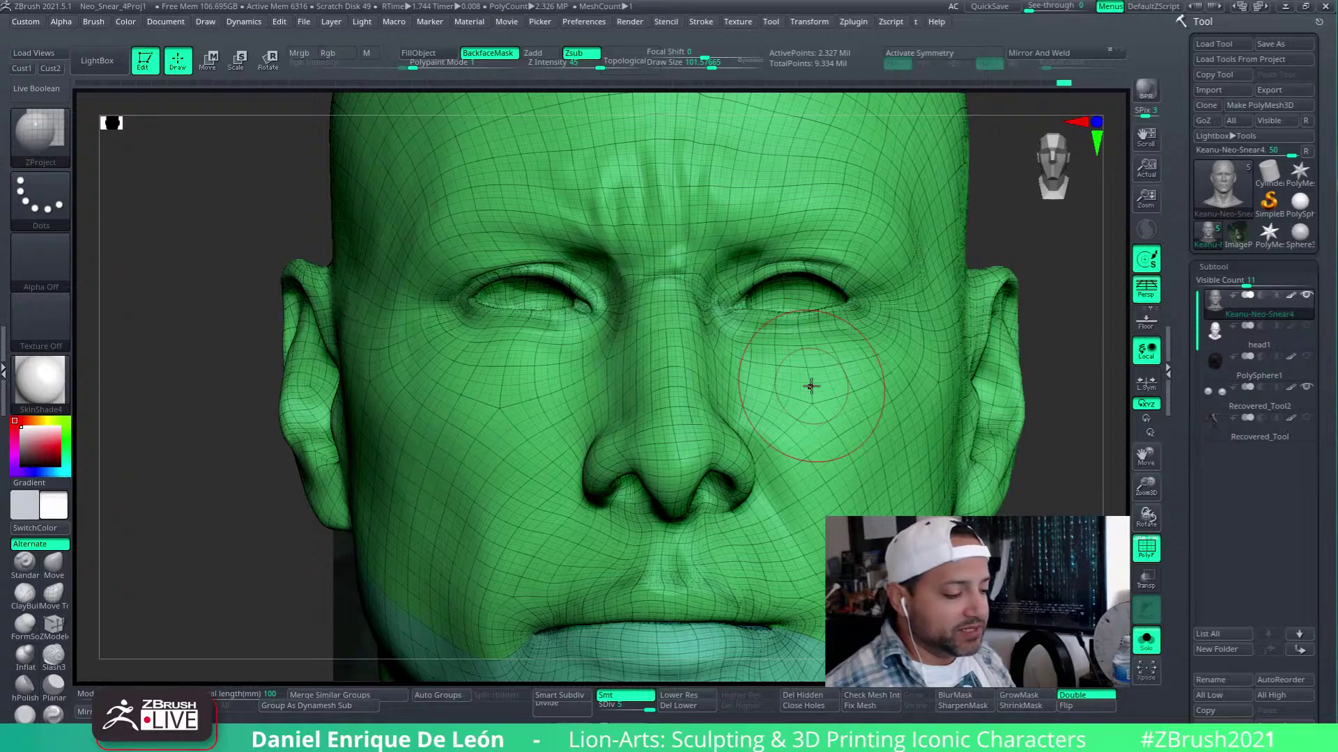
mouse_move(896, 442)
right_down()
mouse_move(976, 446)
mouse_move(824, 444)
mouse_move(866, 448)
right_up()
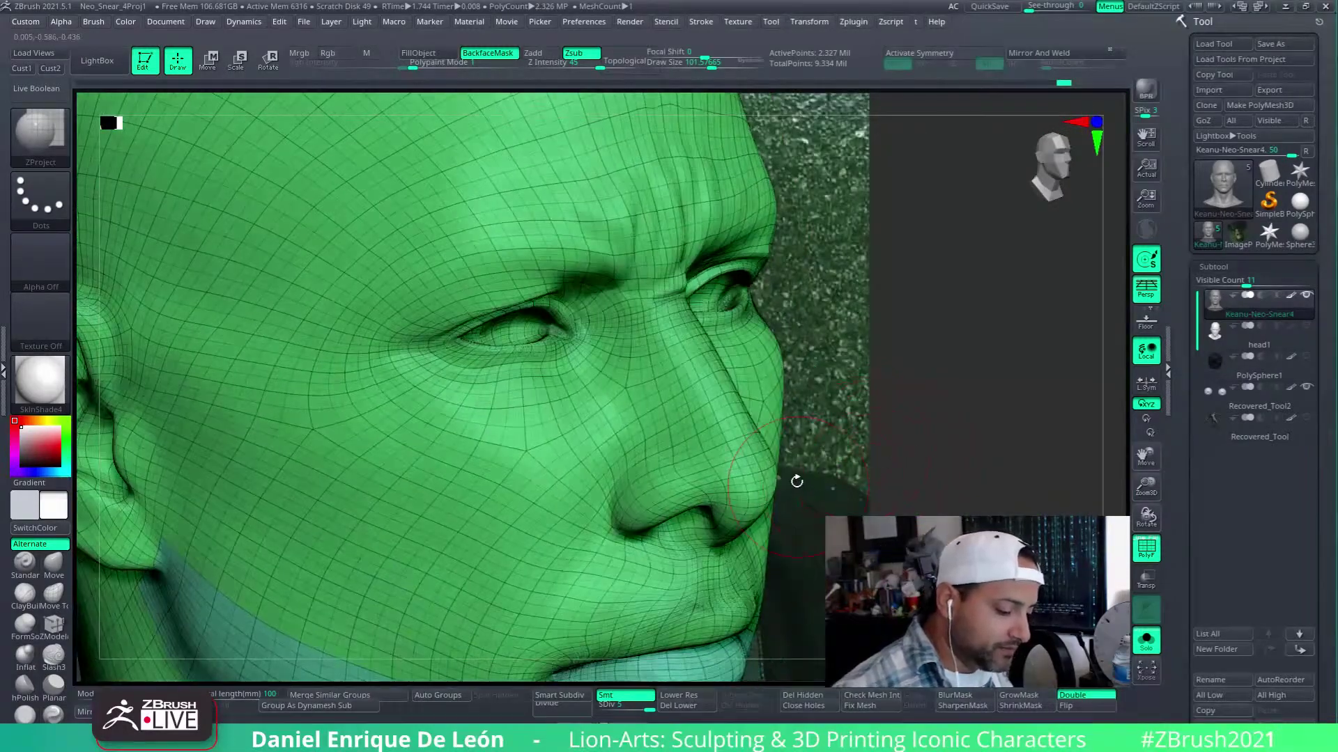
mouse_move(796, 481)
right_down()
mouse_move(857, 460)
mouse_move(839, 418)
mouse_move(887, 448)
mouse_move(835, 458)
right_up()
Adjust the underside of the nose beside the nostril with the Move brush, working from the side profile
click(54, 561)
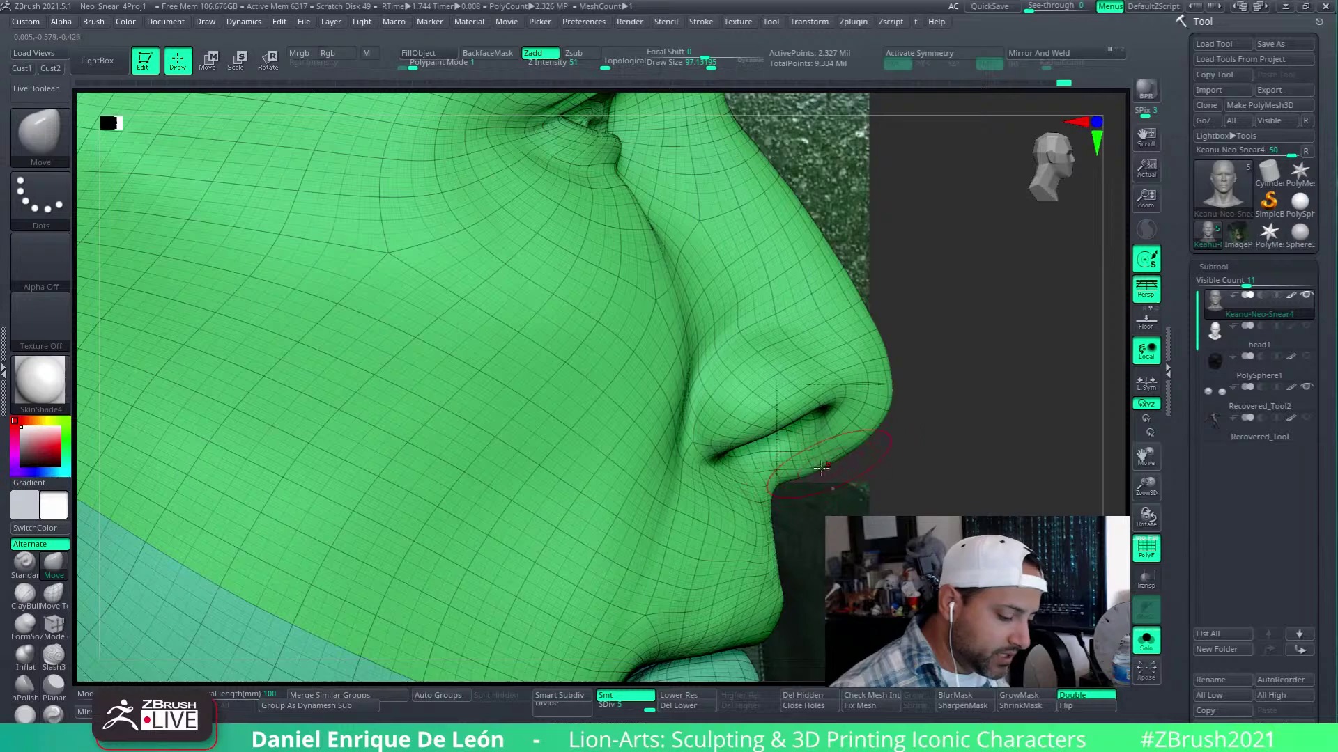
mouse_move(894, 429)
right_down()
mouse_move(898, 414)
mouse_move(836, 409)
mouse_move(689, 432)
right_up()
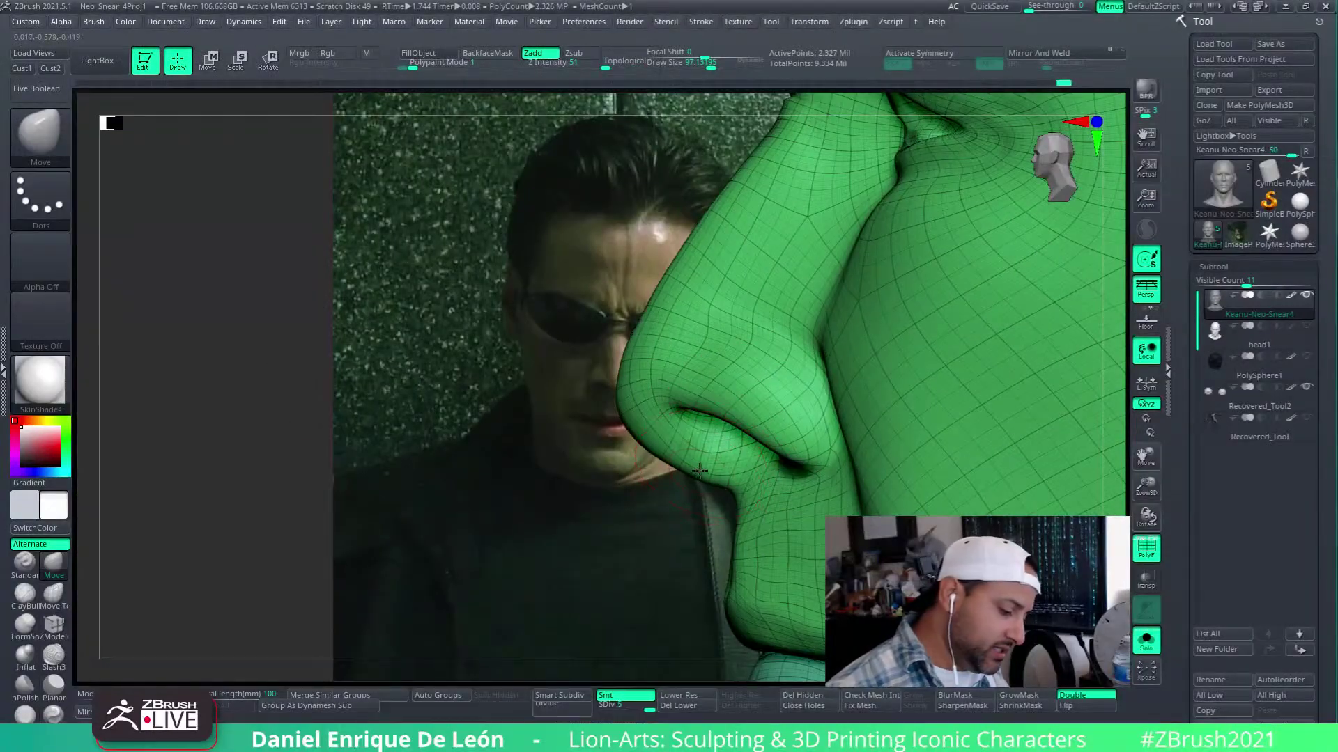
drag(661, 446, 714, 463)
mouse_move(727, 446)
right_down()
mouse_move(787, 453)
mouse_move(717, 428)
mouse_move(662, 330)
right_up()
ctrl+right_drag(699, 409, 734, 379)
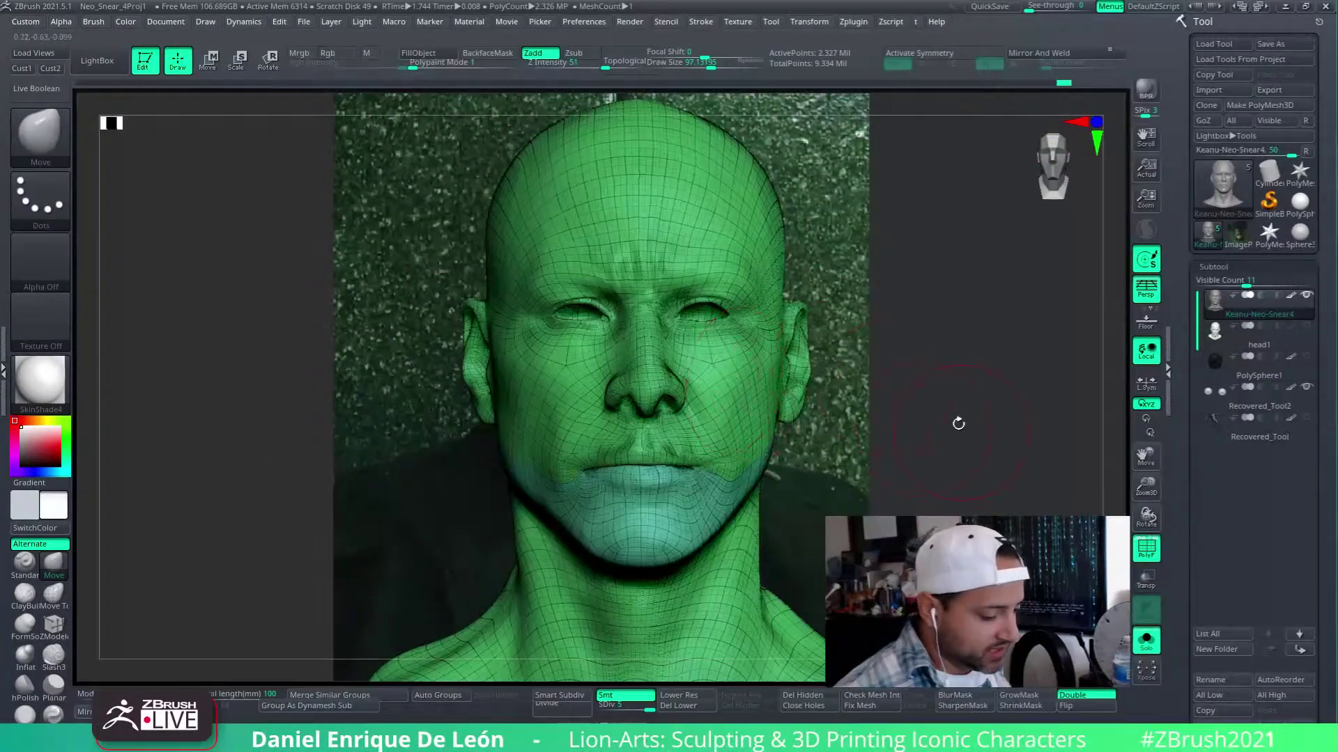
Hide the wireframe, show the other visible subtools again, and return the head to the saved custom view 1
alt+right_drag(958, 421, 885, 390)
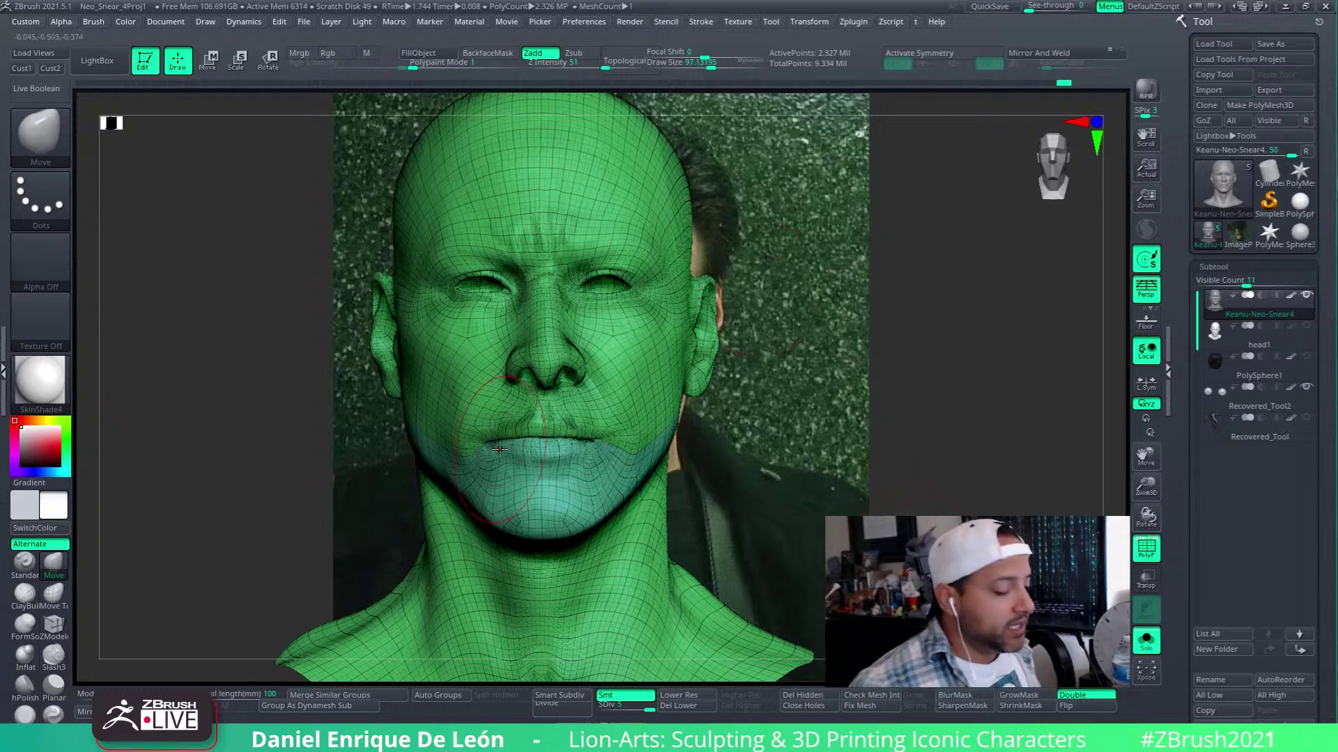
click(1147, 547)
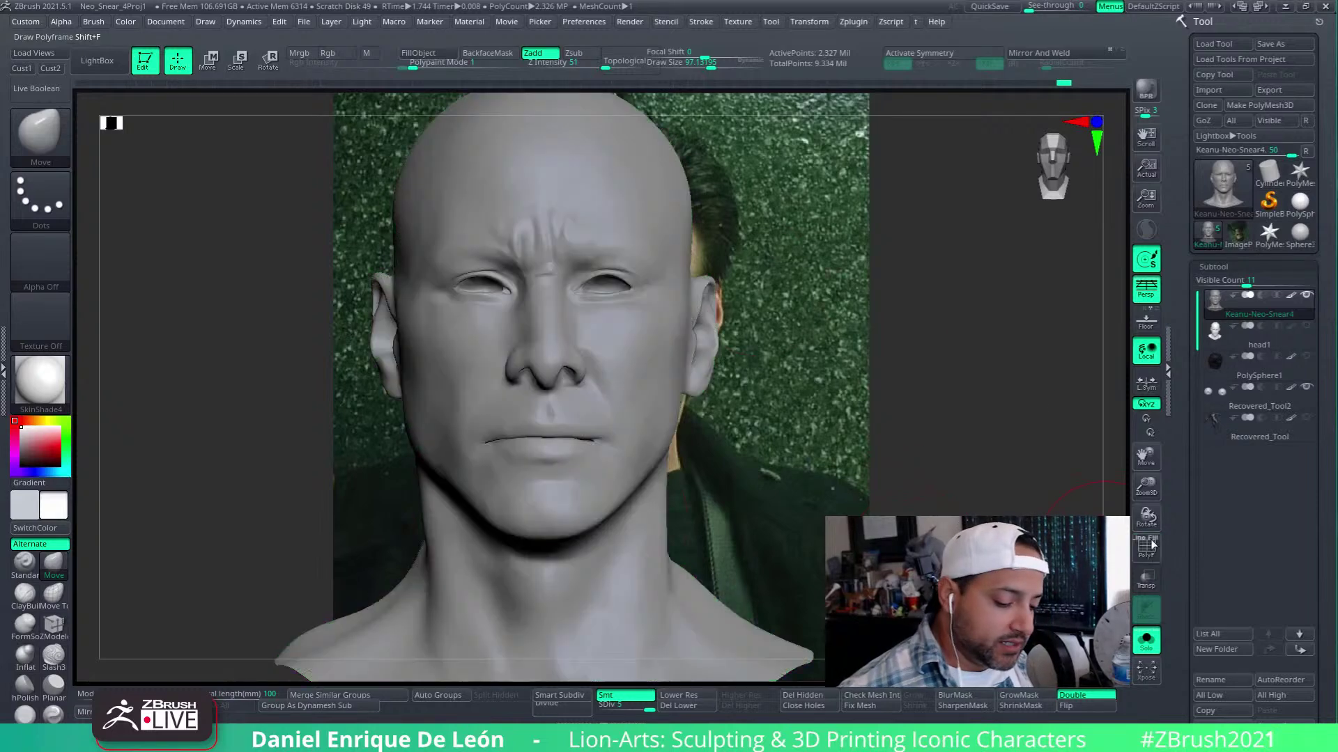
click(23, 69)
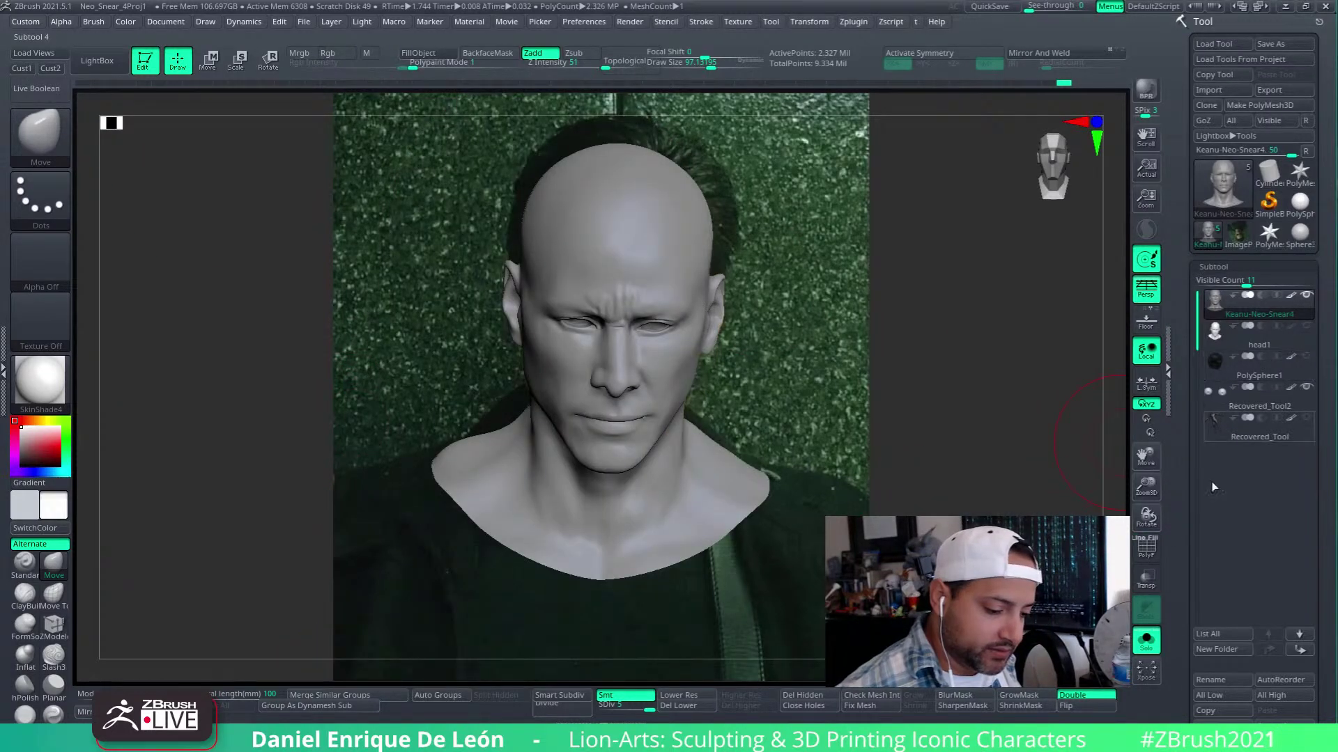
click(1146, 639)
mouse_move(957, 432)
mouse_down()
mouse_move(1031, 448)
mouse_move(971, 450)
mouse_move(988, 439)
mouse_move(1027, 457)
mouse_up()
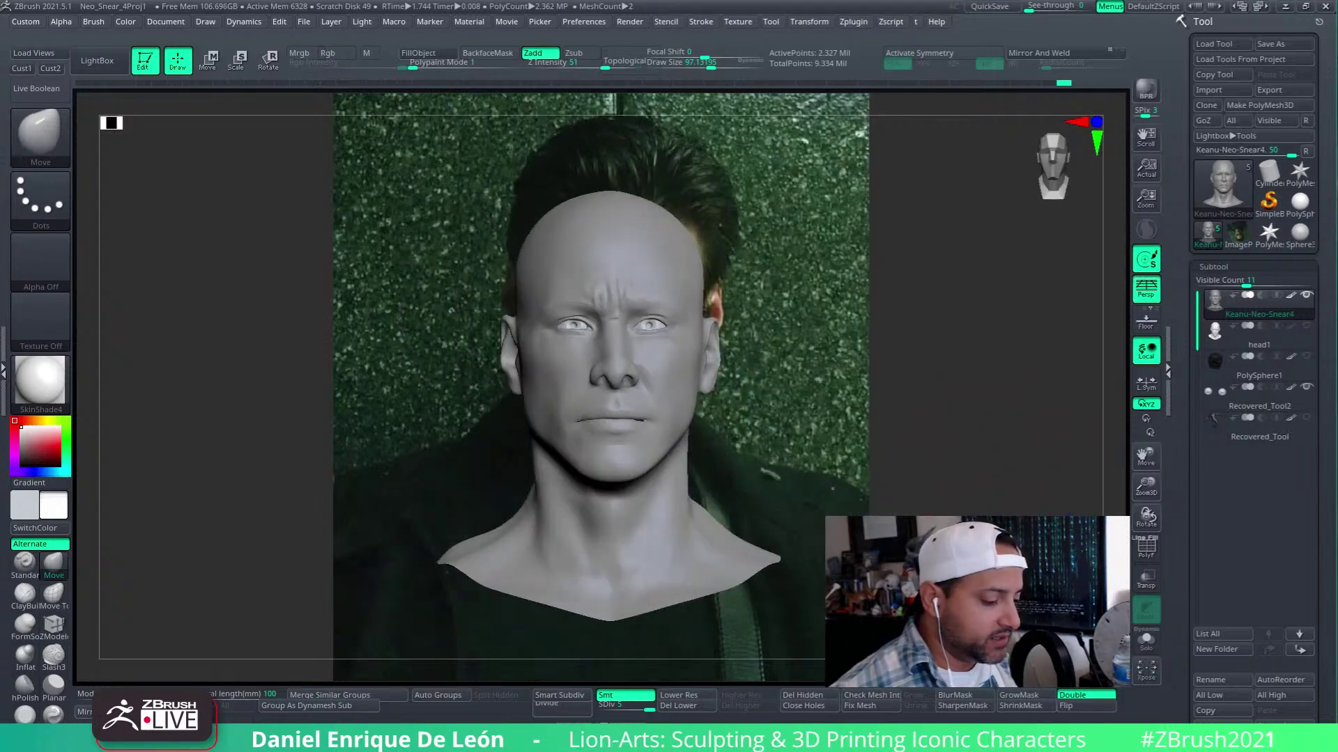
click(25, 68)
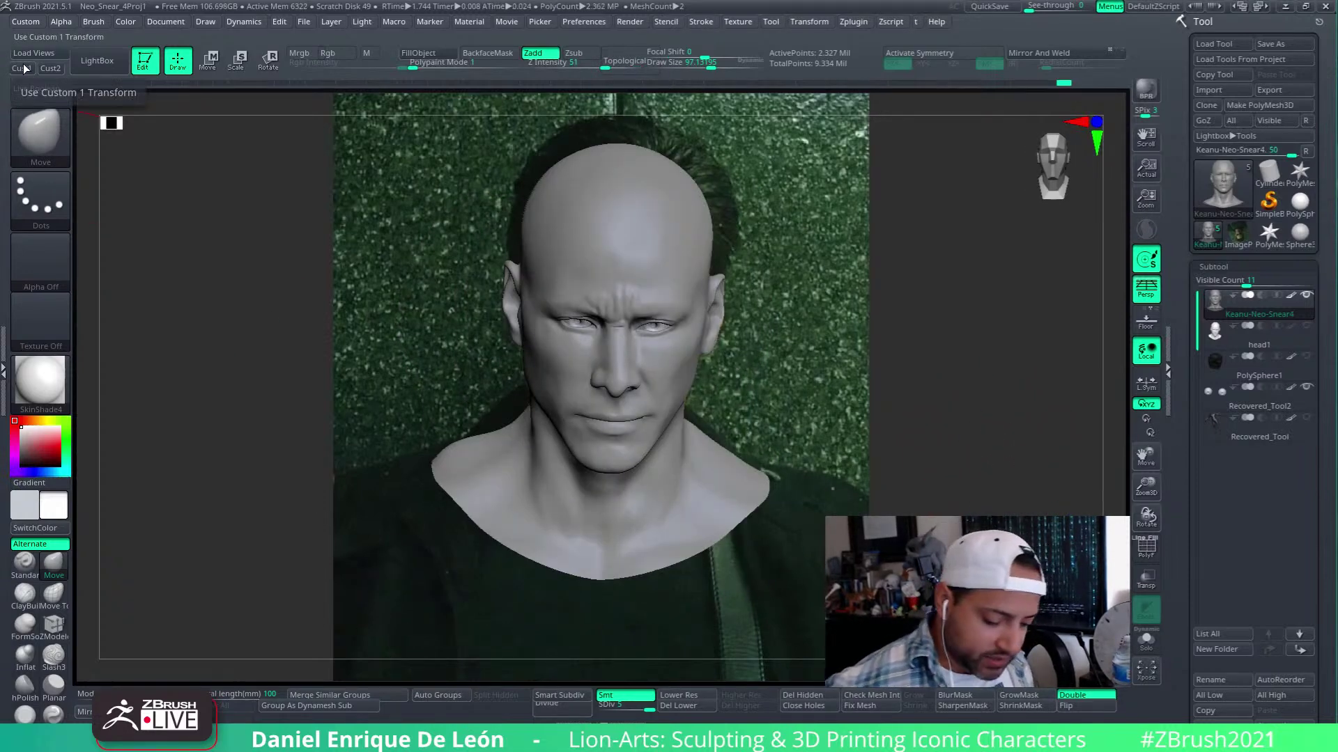